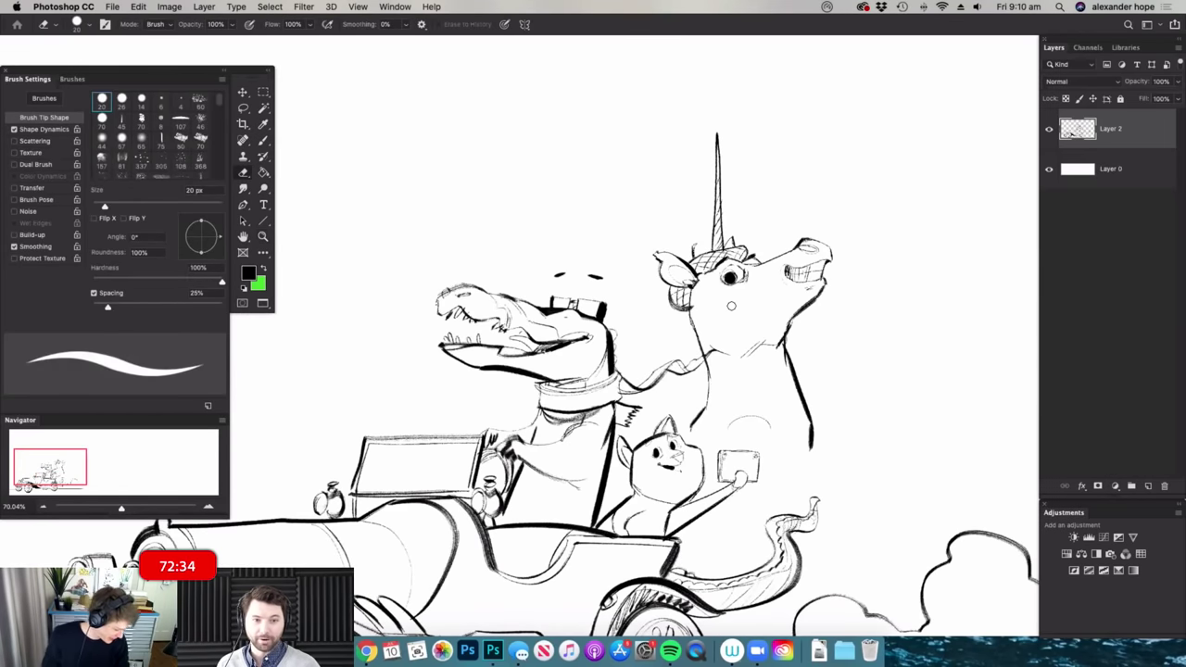
# - Draw the unicorn's raised, bent front leg ending in a rounded hoof behind its body
pyautogui.press('b')
pyautogui.press('super+space')
pyautogui.moveTo(837, 490)
pyautogui.mouseDown()
pyautogui.moveTo(878, 387)
pyautogui.moveTo(865, 399)
pyautogui.moveTo(883, 381)
pyautogui.moveTo(907, 391)
pyautogui.moveTo(917, 444)
pyautogui.moveTo(861, 423)
pyautogui.moveTo(856, 397)
pyautogui.moveTo(864, 460)
pyautogui.moveTo(859, 452)
pyautogui.moveTo(838, 493)
pyautogui.moveTo(771, 480)
pyautogui.mouseUp()
pyautogui.press('super+space')
pyautogui.moveTo(855, 350)
pyautogui.mouseDown()
pyautogui.moveTo(803, 431)
pyautogui.moveTo(767, 366)
pyautogui.mouseUp()
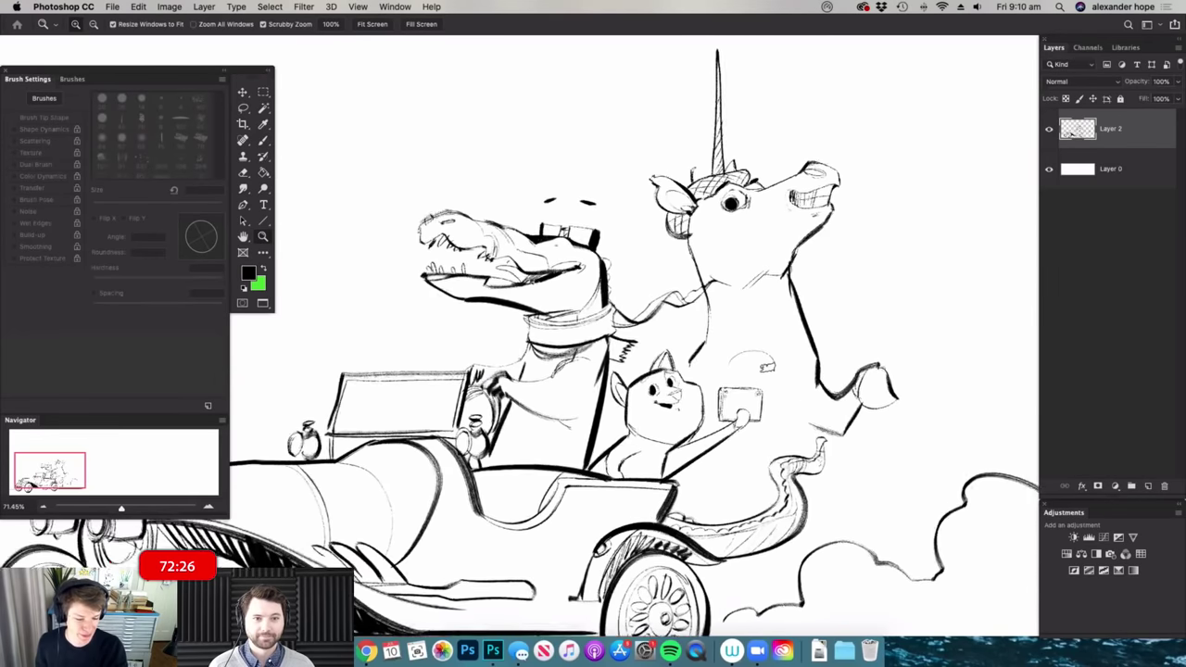
# - Draw a rounded hoof beside the crocodile's tail tip and the unicorn's lower leg beneath the cat's tablet
pyautogui.scroll(4, 773, 426)
pyautogui.press('b')
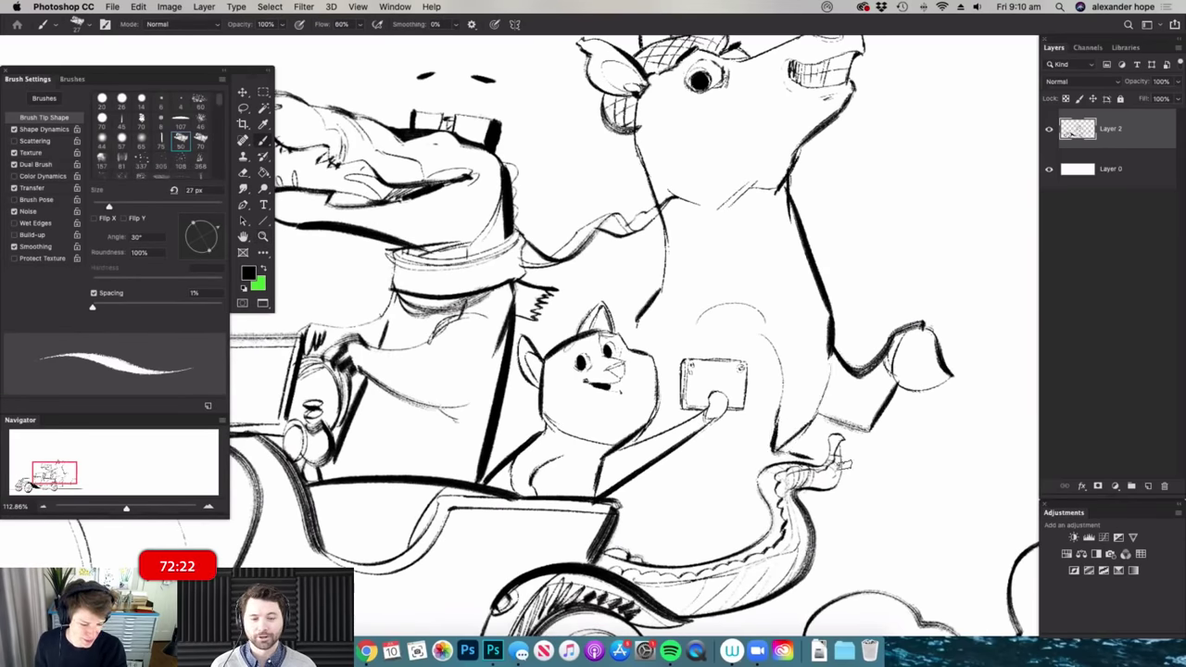
pyautogui.moveTo(859, 472); pyautogui.dragTo(865, 503)
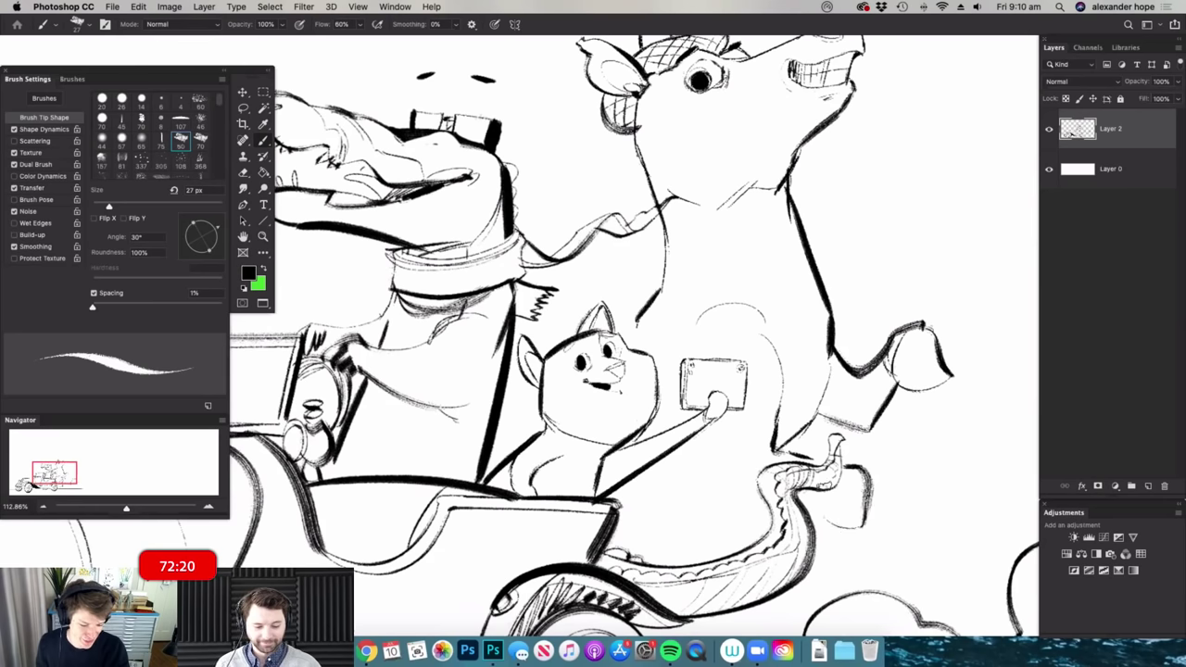
pyautogui.moveTo(701, 498); pyautogui.dragTo(755, 492)
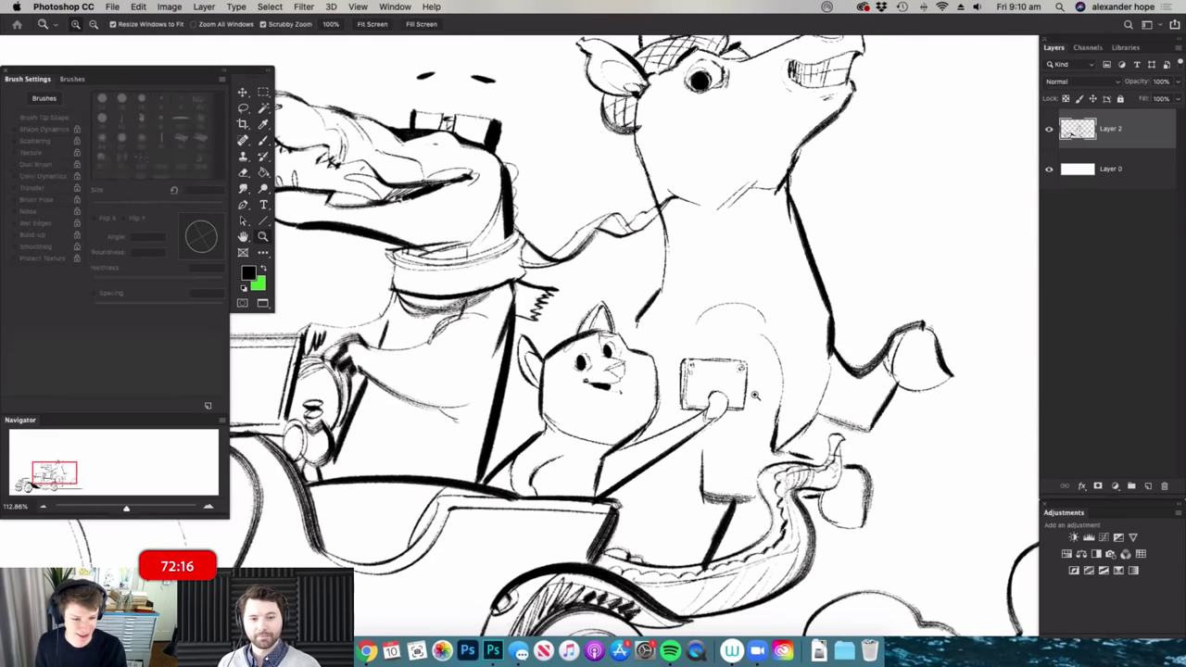
# - Draw a hatched mane down the back of the unicorn's neck, from the cap to the cat's ear
pyautogui.press('super+0')
pyautogui.moveTo(723, 358); pyautogui.dragTo(795, 358)
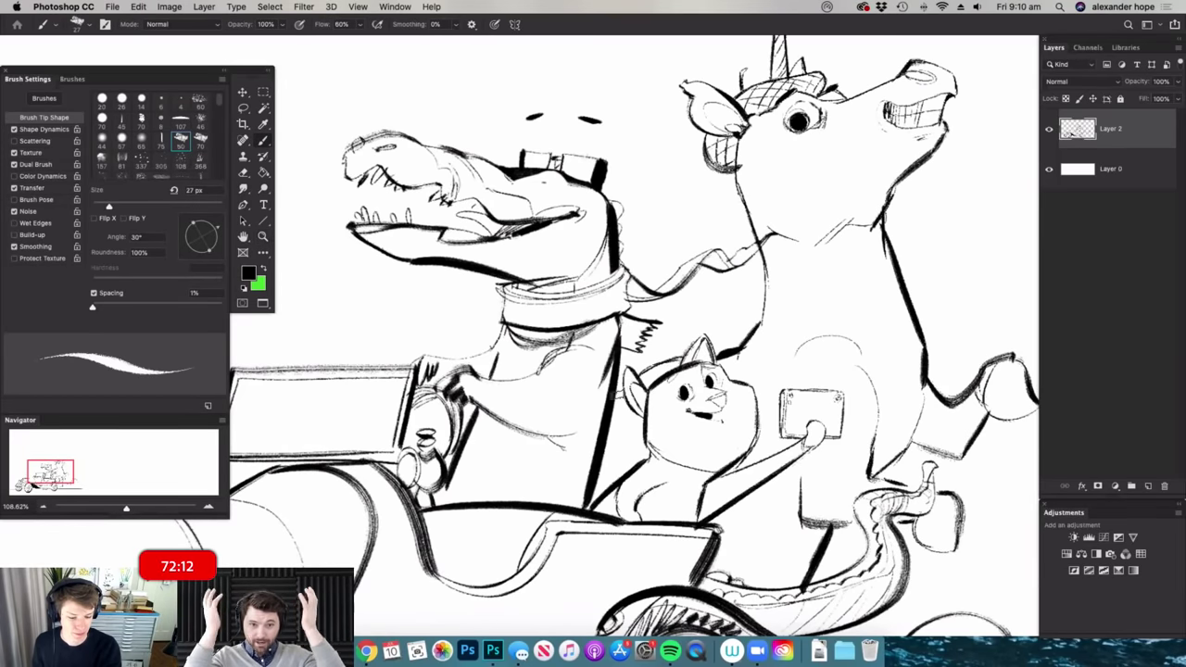
pyautogui.press('super+0')
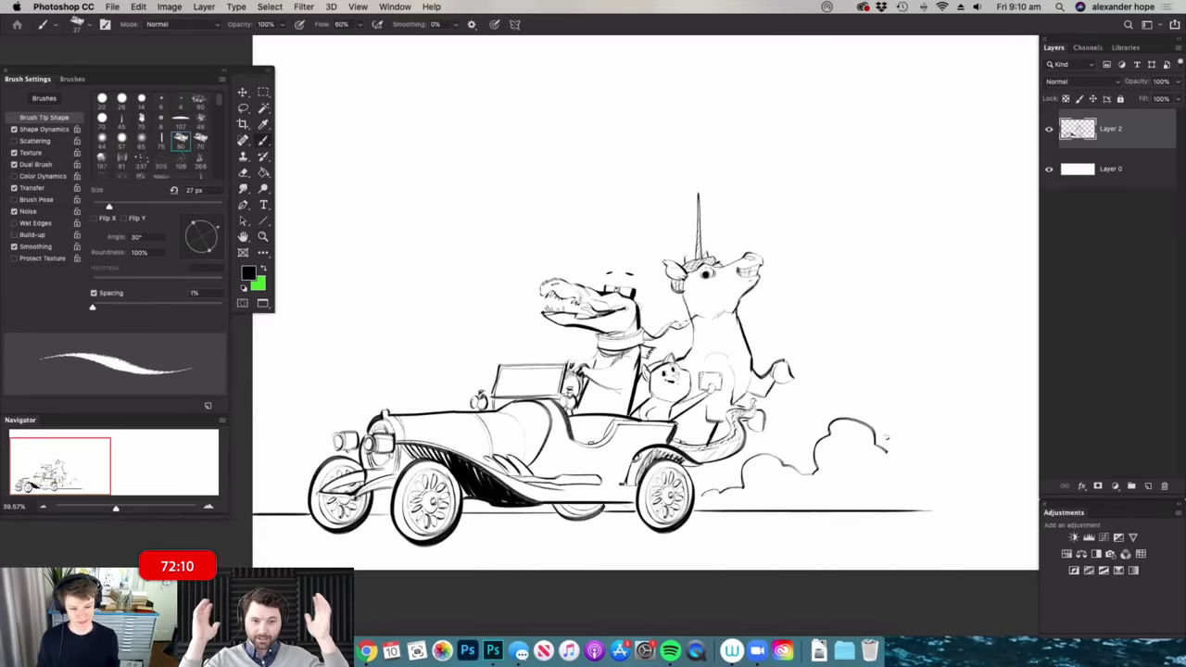
pyautogui.moveTo(727, 324)
pyautogui.mouseDown()
pyautogui.moveTo(787, 324)
pyautogui.moveTo(681, 324)
pyautogui.mouseUp()
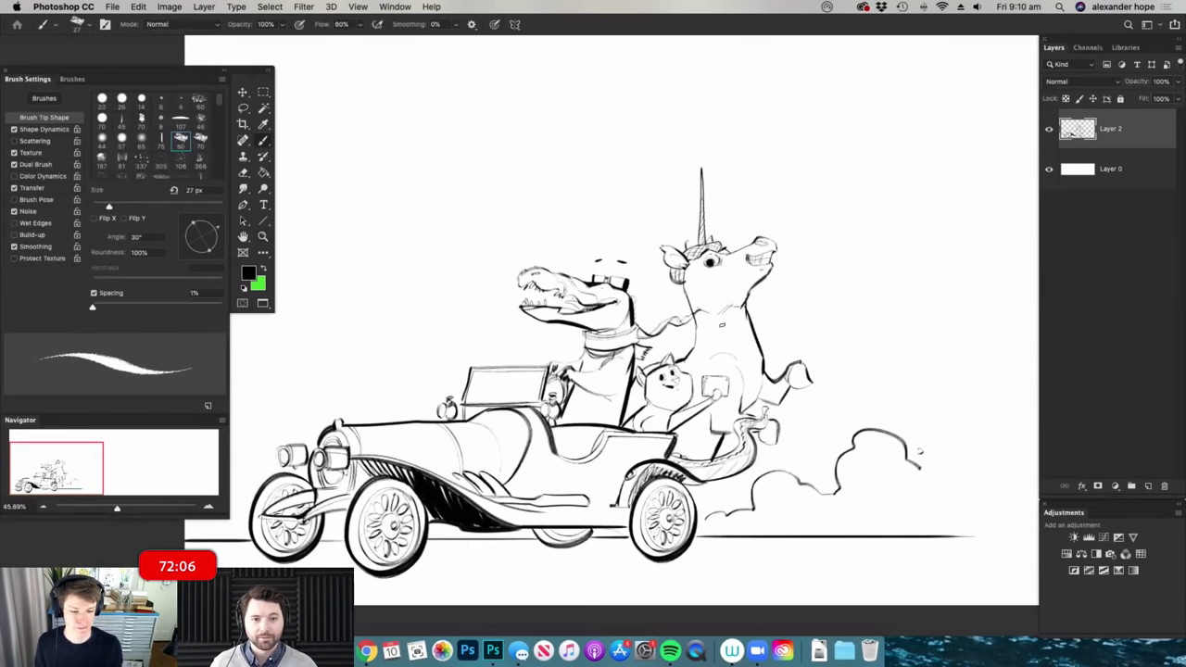
pyautogui.moveTo(792, 282)
pyautogui.mouseDown()
pyautogui.moveTo(759, 288)
pyautogui.moveTo(784, 289)
pyautogui.mouseUp()
pyautogui.press('b')
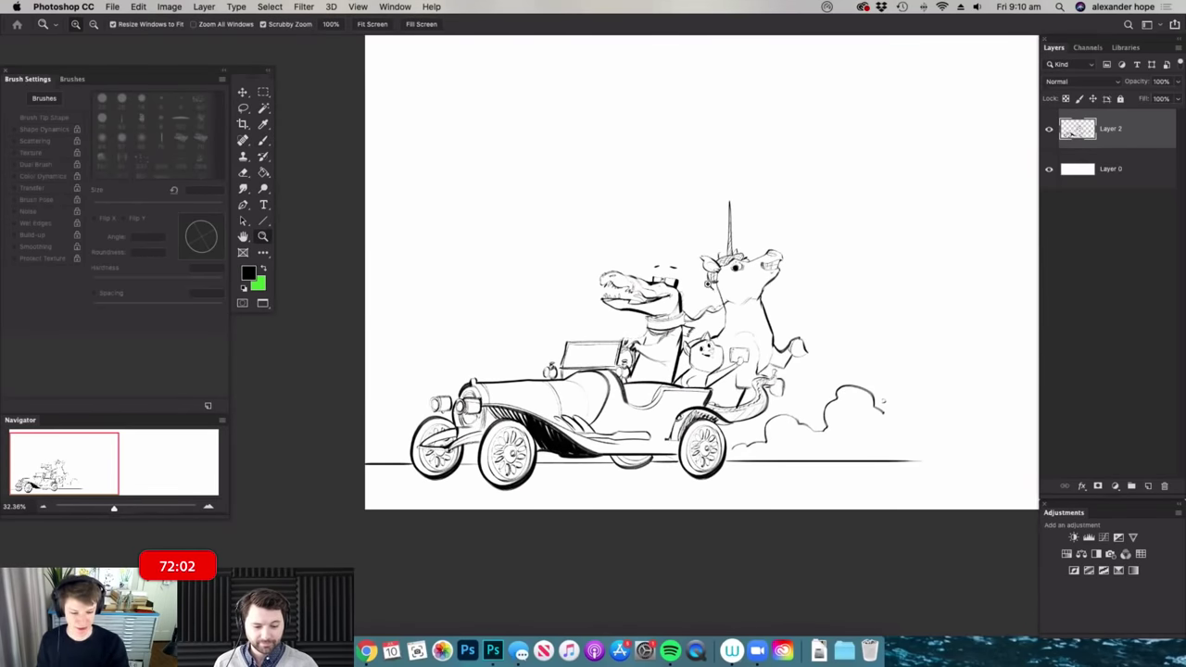
pyautogui.scroll(4, 710, 290)
pyautogui.moveTo(701, 274); pyautogui.dragTo(727, 300)
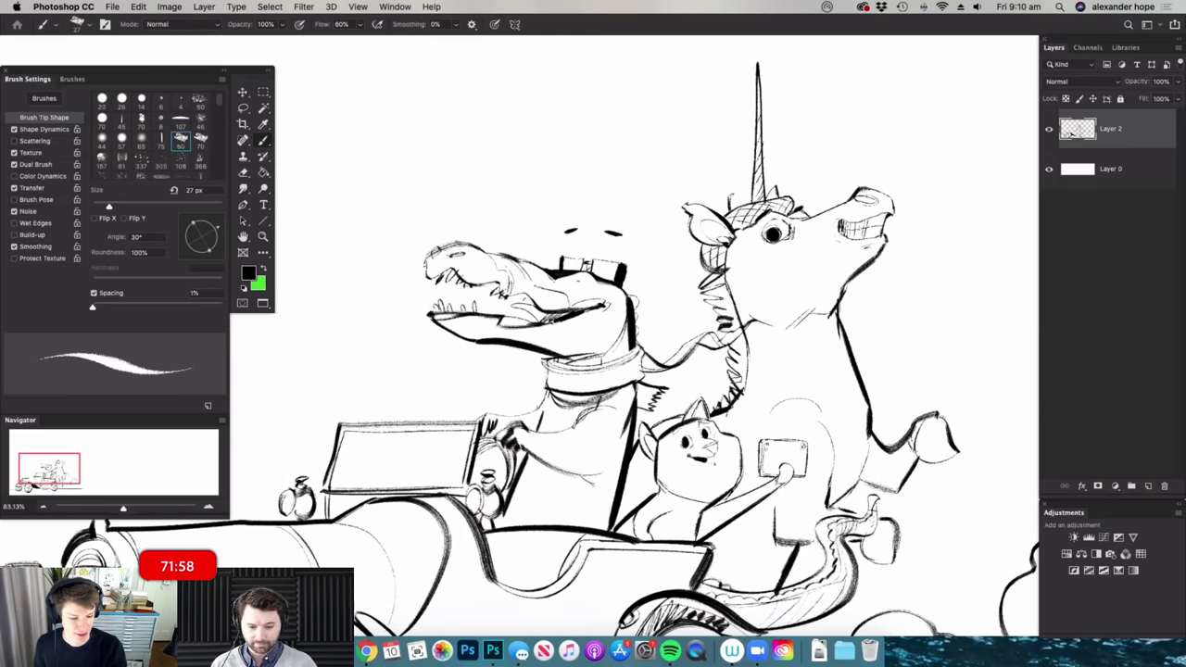
# - Erase the upper and rear part of the tallest dust puff behind the car
pyautogui.scroll(-4, 906, 349)
pyautogui.scroll(2, 906, 349)
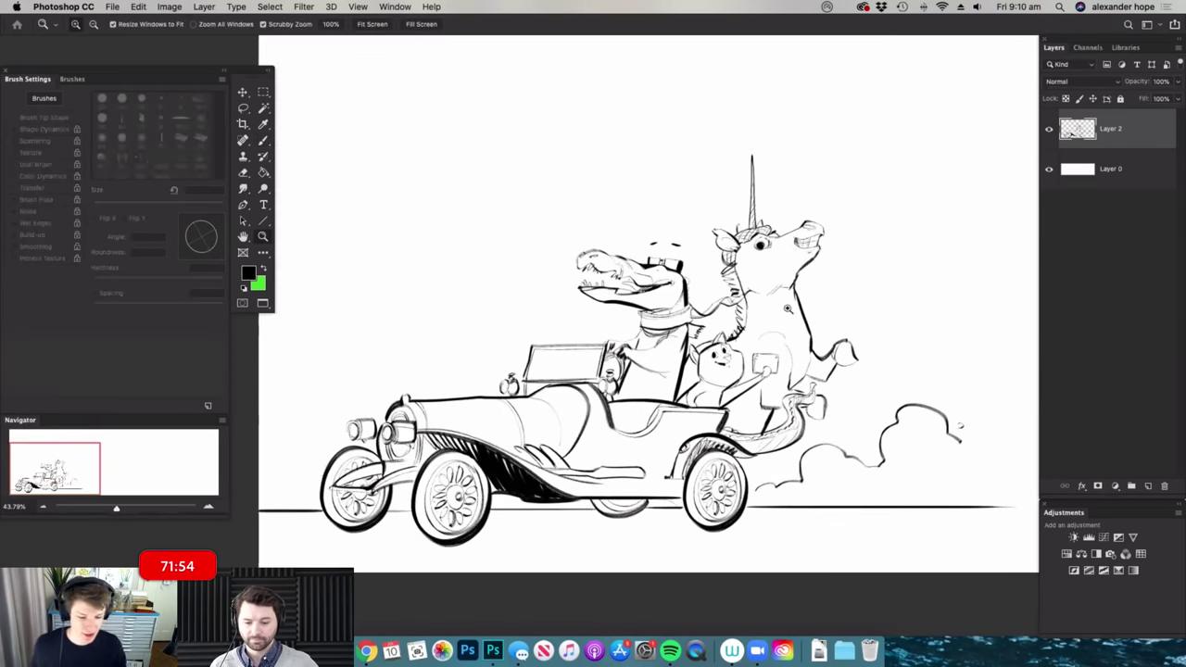
pyautogui.scroll(-3, 906, 349)
pyautogui.scroll(1, 914, 397)
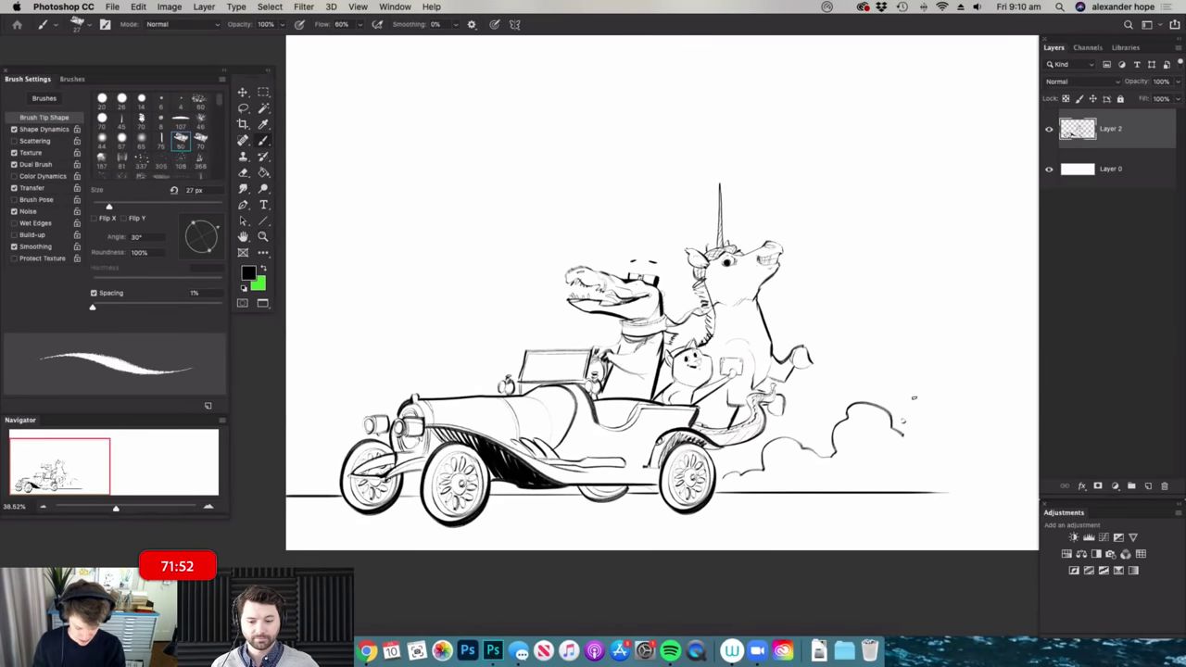
pyautogui.moveTo(753, 357); pyautogui.dragTo(693, 355)
pyautogui.moveTo(908, 378); pyautogui.dragTo(935, 383)
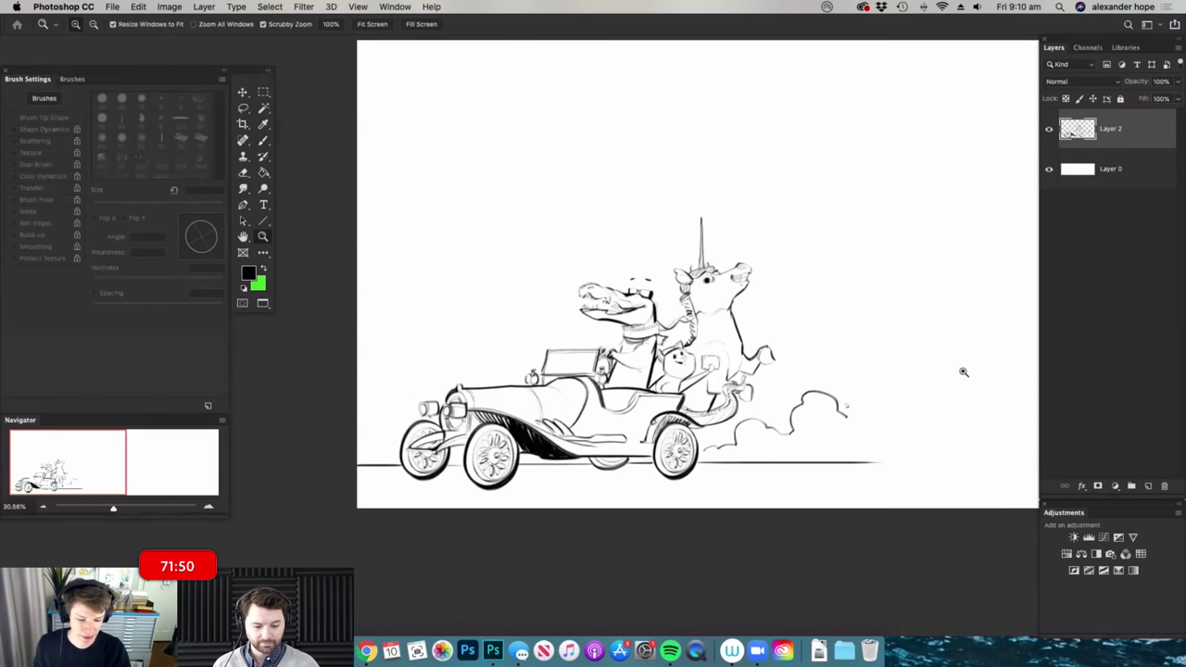
pyautogui.scroll(1, 964, 375)
pyautogui.press('b')
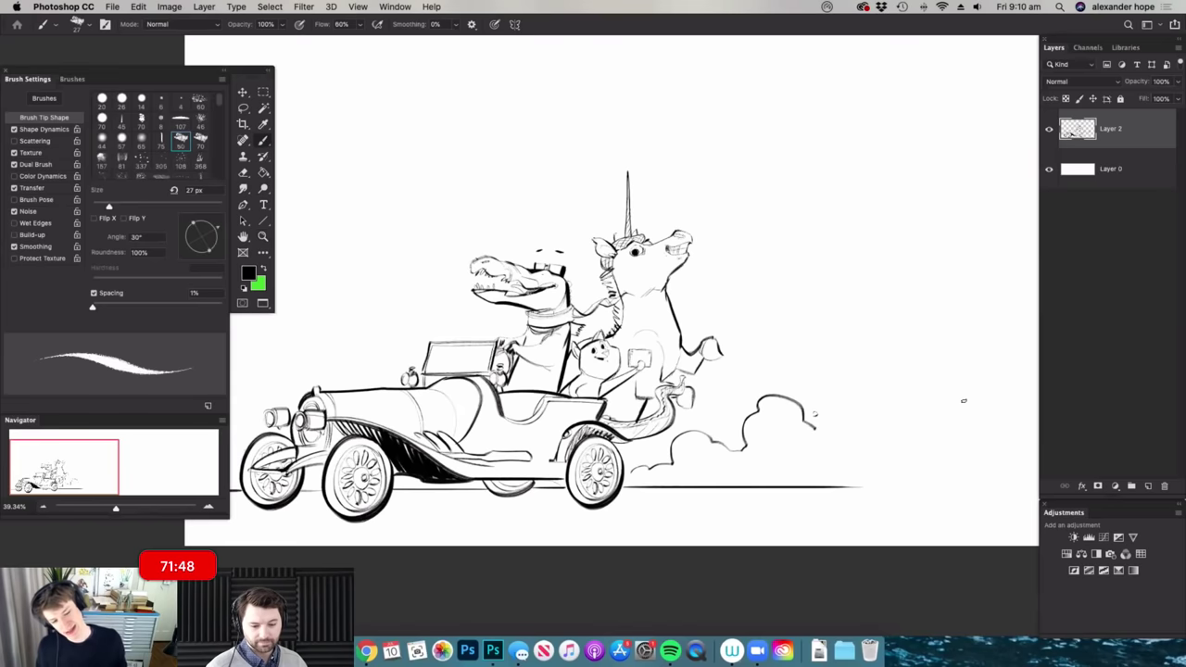
pyautogui.press('e')
pyautogui.scroll(1, 813, 415)
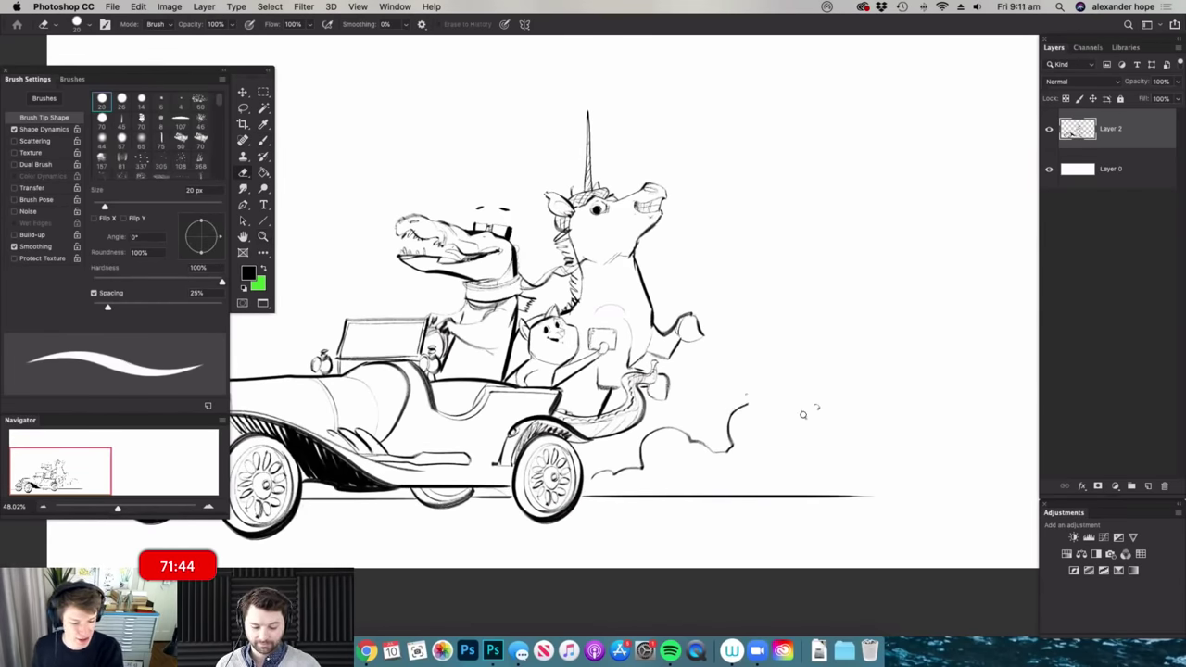
# - Sketch the front vertical edge and the long top rim lines of an open crate behind the dust cloud
pyautogui.press('b')
pyautogui.scroll(-1, 784, 405)
pyautogui.scroll(2, 980, 455)
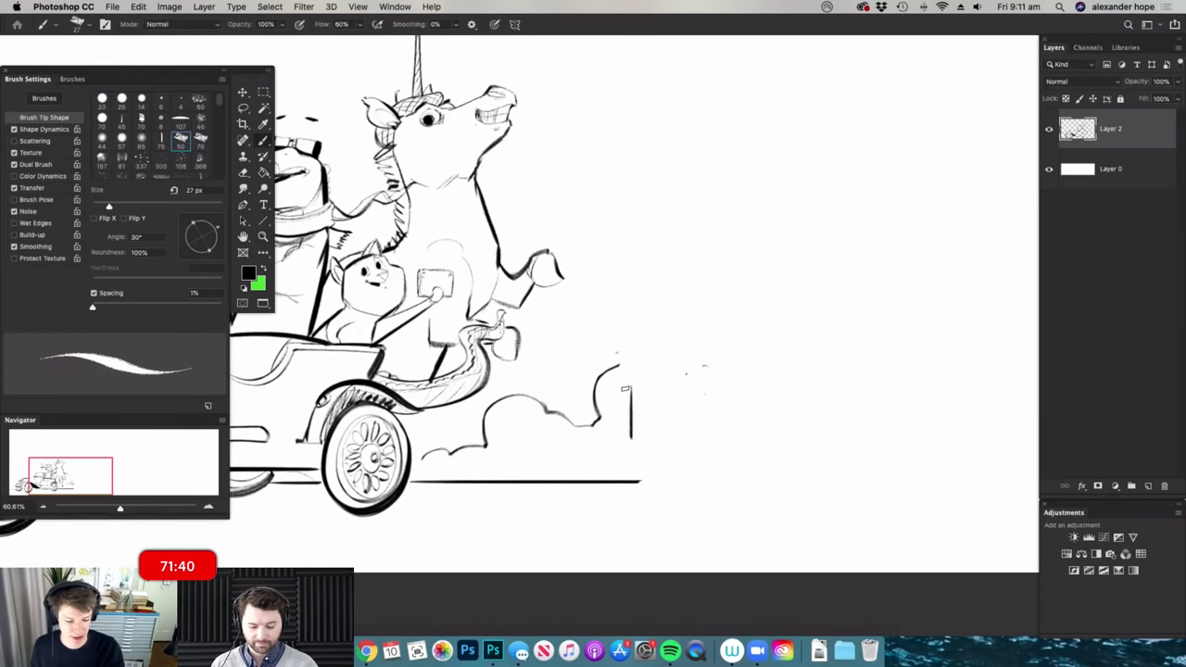
pyautogui.moveTo(695, 396); pyautogui.dragTo(934, 372)
pyautogui.scroll(3, 781, 405)
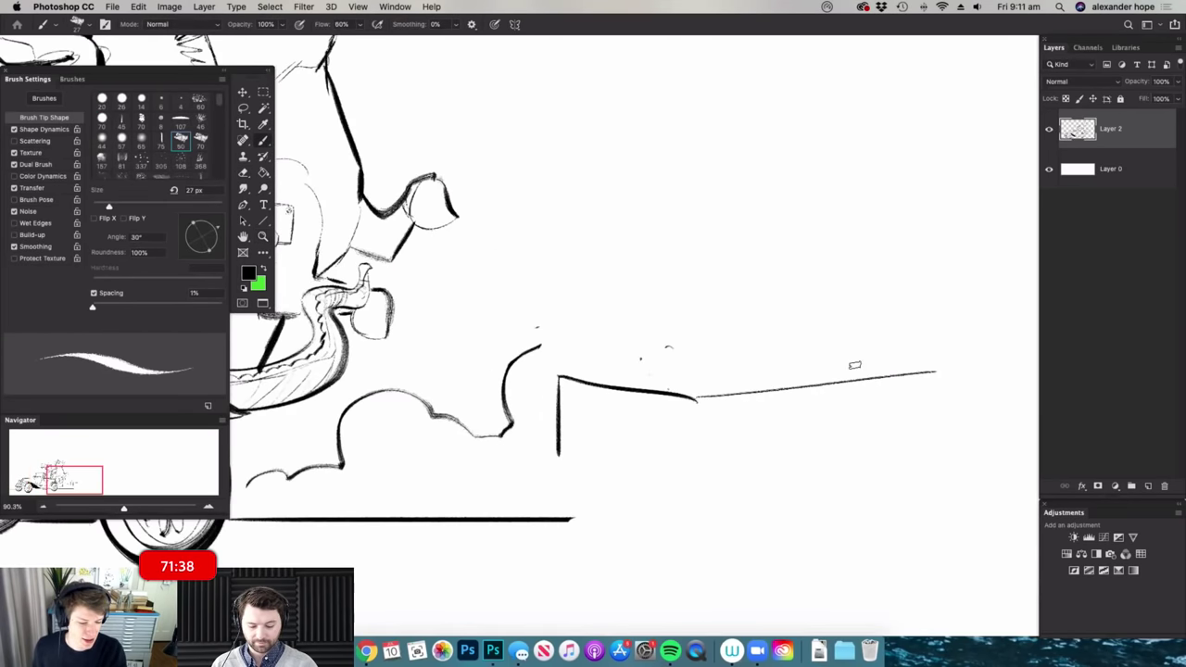
pyautogui.moveTo(559, 376); pyautogui.dragTo(940, 362)
# - Sketch a bird's head above the crate's front corner, with a hooked beak, curved crown and half-closed eye
pyautogui.press('super+space')
pyautogui.moveTo(804, 368); pyautogui.dragTo(716, 258)
pyautogui.scroll(3, 716, 257)
pyautogui.press('b')
pyautogui.moveTo(603, 217); pyautogui.dragTo(715, 246)
pyautogui.moveTo(600, 215)
pyautogui.mouseDown()
pyautogui.moveTo(537, 238)
pyautogui.moveTo(608, 257)
pyautogui.mouseUp()
pyautogui.moveTo(619, 216); pyautogui.dragTo(653, 216)
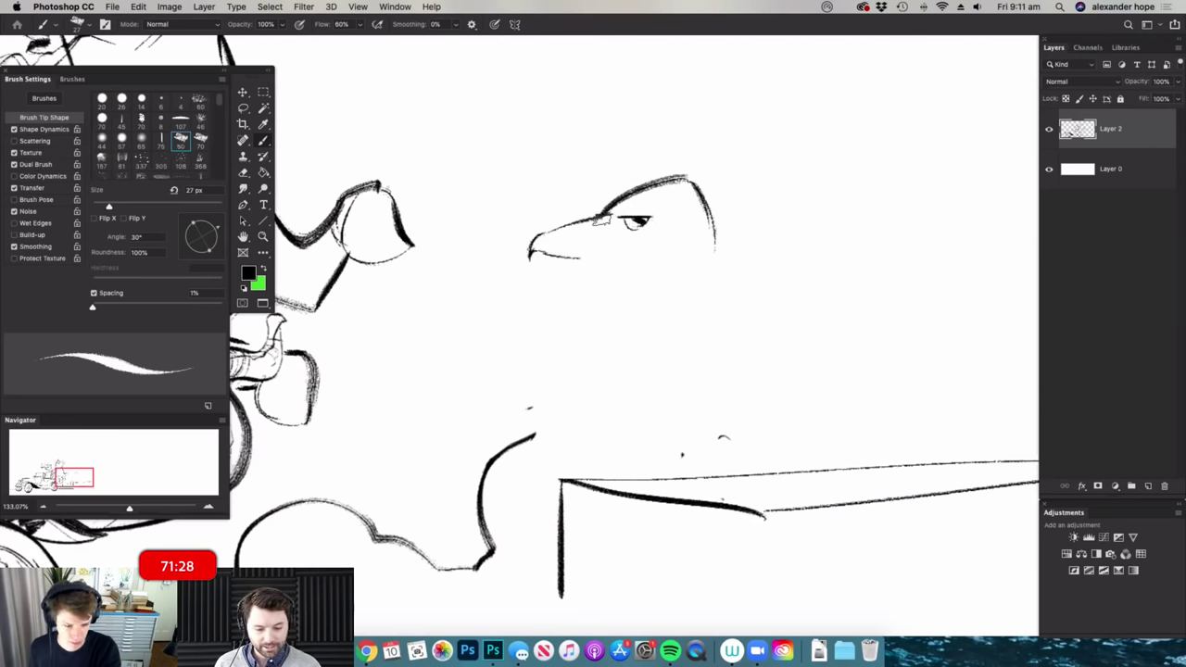
# - Refine the bird's beak and cheek, and add short feather strokes at the back of its head
pyautogui.scroll(3, 589, 257)
pyautogui.moveTo(586, 249)
pyautogui.mouseDown()
pyautogui.moveTo(626, 248)
pyautogui.moveTo(612, 239)
pyautogui.moveTo(636, 261)
pyautogui.moveTo(593, 258)
pyautogui.moveTo(625, 277)
pyautogui.mouseUp()
pyautogui.moveTo(692, 237)
pyautogui.mouseDown()
pyautogui.moveTo(648, 255)
pyautogui.moveTo(728, 281)
pyautogui.mouseUp()
pyautogui.moveTo(639, 253)
pyautogui.mouseDown()
pyautogui.moveTo(690, 273)
pyautogui.moveTo(761, 245)
pyautogui.moveTo(749, 255)
pyautogui.moveTo(758, 221)
pyautogui.moveTo(749, 207)
pyautogui.moveTo(740, 238)
pyautogui.moveTo(713, 280)
pyautogui.mouseUp()
# - Draw the bird's neck, rounded chest and curved shoulder down to the crate's rim
pyautogui.press('super+space')
pyautogui.scroll(3, 744, 270)
pyautogui.press('b')
pyautogui.moveTo(691, 235); pyautogui.dragTo(681, 273)
pyautogui.moveTo(763, 221)
pyautogui.mouseDown()
pyautogui.moveTo(714, 287)
pyautogui.moveTo(625, 317)
pyautogui.moveTo(604, 416)
pyautogui.mouseUp()
pyautogui.moveTo(604, 333)
pyautogui.mouseDown()
pyautogui.moveTo(665, 307)
pyautogui.moveTo(649, 352)
pyautogui.mouseUp()
pyautogui.moveTo(708, 308); pyautogui.dragTo(669, 403)
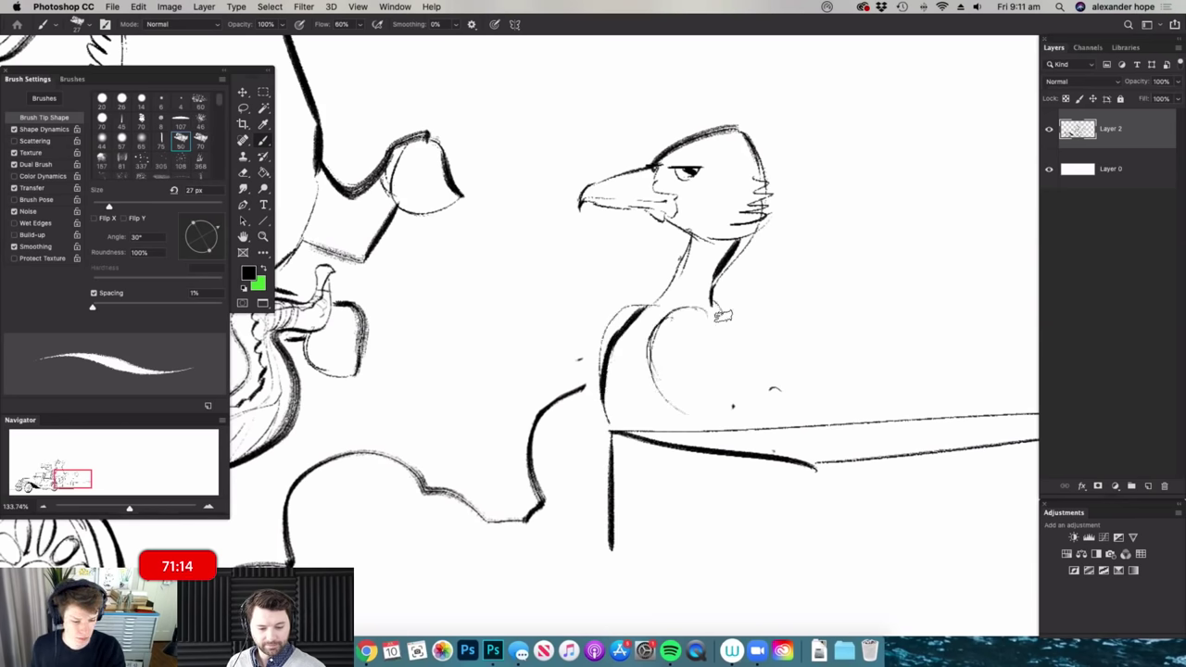
# - Draw the bird's back sloping down over the crate rim, and thicken the outline of its neck and chest
pyautogui.moveTo(722, 316); pyautogui.dragTo(895, 464)
pyautogui.moveTo(769, 358); pyautogui.dragTo(700, 352)
pyautogui.moveTo(741, 263); pyautogui.dragTo(799, 263)
pyautogui.moveTo(739, 200)
pyautogui.mouseDown()
pyautogui.moveTo(768, 229)
pyautogui.moveTo(767, 266)
pyautogui.mouseUp()
pyautogui.moveTo(706, 297)
pyautogui.mouseDown()
pyautogui.moveTo(632, 372)
pyautogui.moveTo(612, 424)
pyautogui.mouseUp()
pyautogui.press('e')
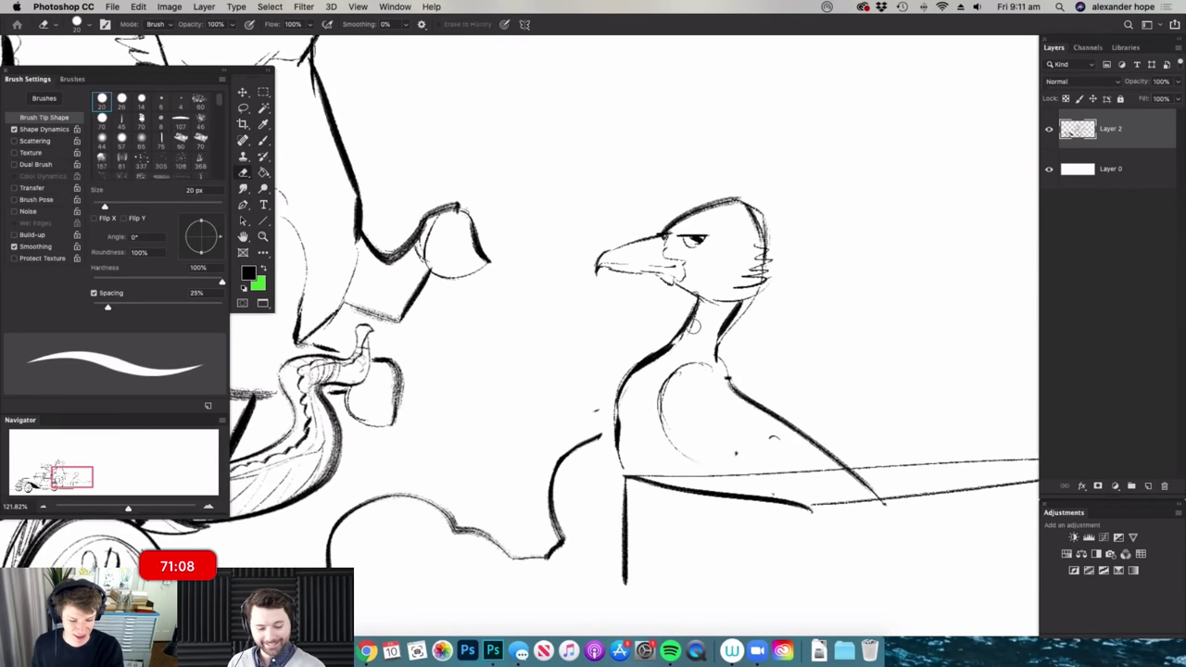
pyautogui.press('b')
pyautogui.moveTo(620, 413); pyautogui.dragTo(634, 466)
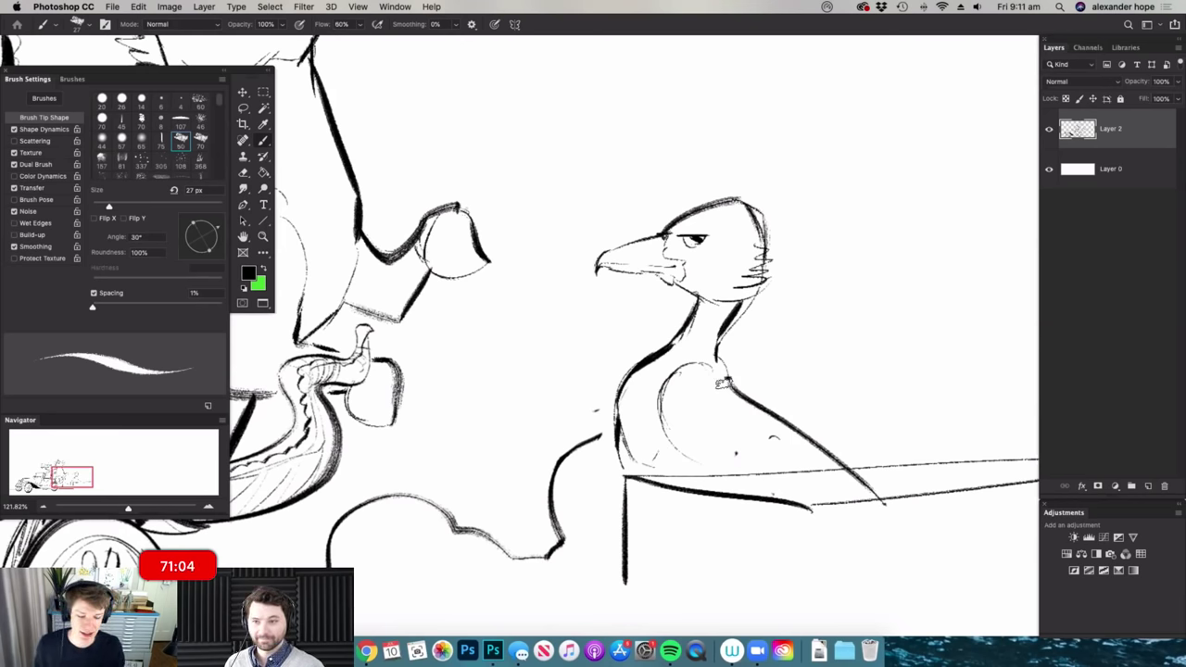
# - Erase the crate rim lines that cross the bird's body
pyautogui.moveTo(725, 352)
pyautogui.mouseDown()
pyautogui.moveTo(827, 452)
pyautogui.moveTo(796, 471)
pyautogui.moveTo(641, 474)
pyautogui.mouseUp()
pyautogui.press('e')
pyautogui.press('super+space')
pyautogui.moveTo(738, 435); pyautogui.dragTo(658, 440)
pyautogui.moveTo(853, 481); pyautogui.dragTo(895, 480)
# - Thicken the bird's back line and add pointed feather tips where its body meets the crate rim
pyautogui.press('b')
pyautogui.press('super+space')
pyautogui.moveTo(794, 435); pyautogui.dragTo(828, 435)
pyautogui.moveTo(751, 431); pyautogui.dragTo(778, 452)
pyautogui.press('z')
pyautogui.moveTo(807, 398)
pyautogui.mouseDown()
pyautogui.moveTo(776, 492)
pyautogui.moveTo(664, 349)
pyautogui.moveTo(683, 347)
pyautogui.moveTo(661, 407)
pyautogui.mouseUp()
# - Add curved feather strokes along the bird's wing and inside its chest
pyautogui.press('b')
pyautogui.moveTo(647, 358); pyautogui.dragTo(664, 408)
pyautogui.moveTo(649, 360); pyautogui.dragTo(671, 410)
pyautogui.moveTo(586, 330); pyautogui.dragTo(604, 396)
pyautogui.moveTo(591, 356); pyautogui.dragTo(612, 398)
pyautogui.press('super+space')
pyautogui.moveTo(656, 320); pyautogui.dragTo(593, 325)
# - Add a rounded, feather-edged cap on top of the bird's head
pyautogui.press('super+space')
pyautogui.moveTo(793, 376); pyautogui.dragTo(837, 377)
pyautogui.moveTo(749, 349)
pyautogui.mouseDown()
pyautogui.moveTo(794, 335)
pyautogui.moveTo(765, 354)
pyautogui.mouseUp()
pyautogui.press('super+space')
pyautogui.moveTo(778, 409); pyautogui.dragTo(743, 407)
pyautogui.moveTo(638, 184)
pyautogui.mouseDown()
pyautogui.moveTo(698, 207)
pyautogui.moveTo(618, 204)
pyautogui.moveTo(689, 221)
pyautogui.moveTo(638, 211)
pyautogui.moveTo(674, 220)
pyautogui.mouseUp()
pyautogui.press('e')
pyautogui.press('b')
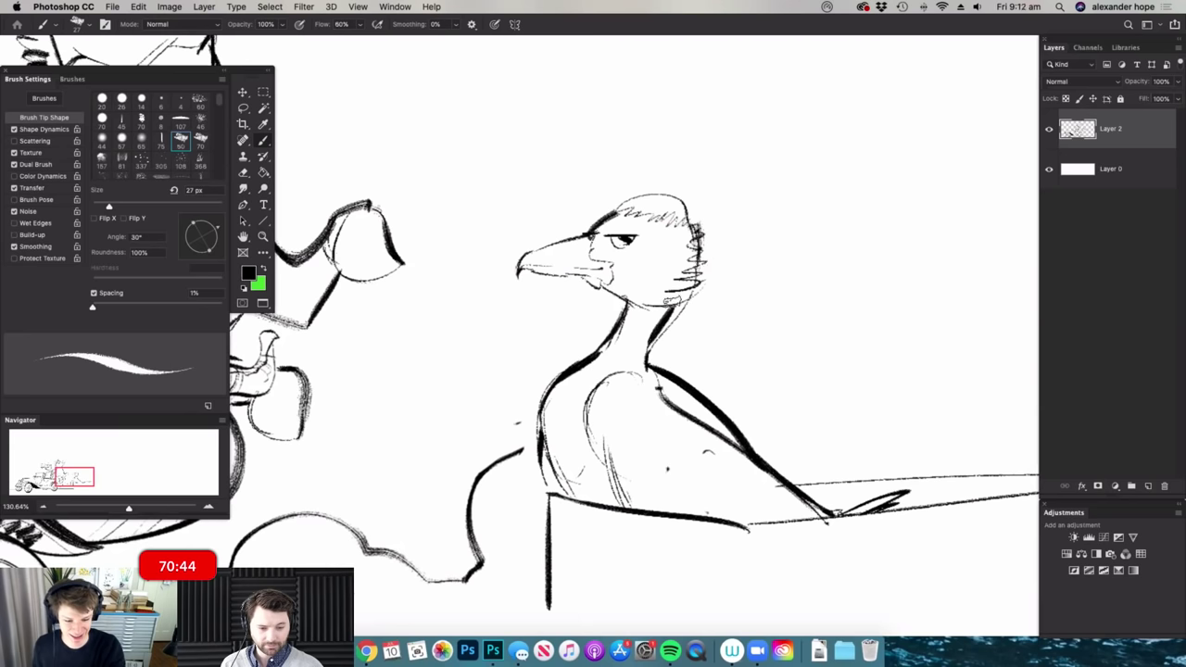
# - Draw the crate's near vertical corner, its front panel's inner rim line and the panel's lower edge
pyautogui.moveTo(695, 244)
pyautogui.mouseDown()
pyautogui.moveTo(733, 320)
pyautogui.moveTo(736, 379)
pyautogui.moveTo(698, 326)
pyautogui.moveTo(690, 399)
pyautogui.mouseUp()
pyautogui.scroll(2, 681, 375)
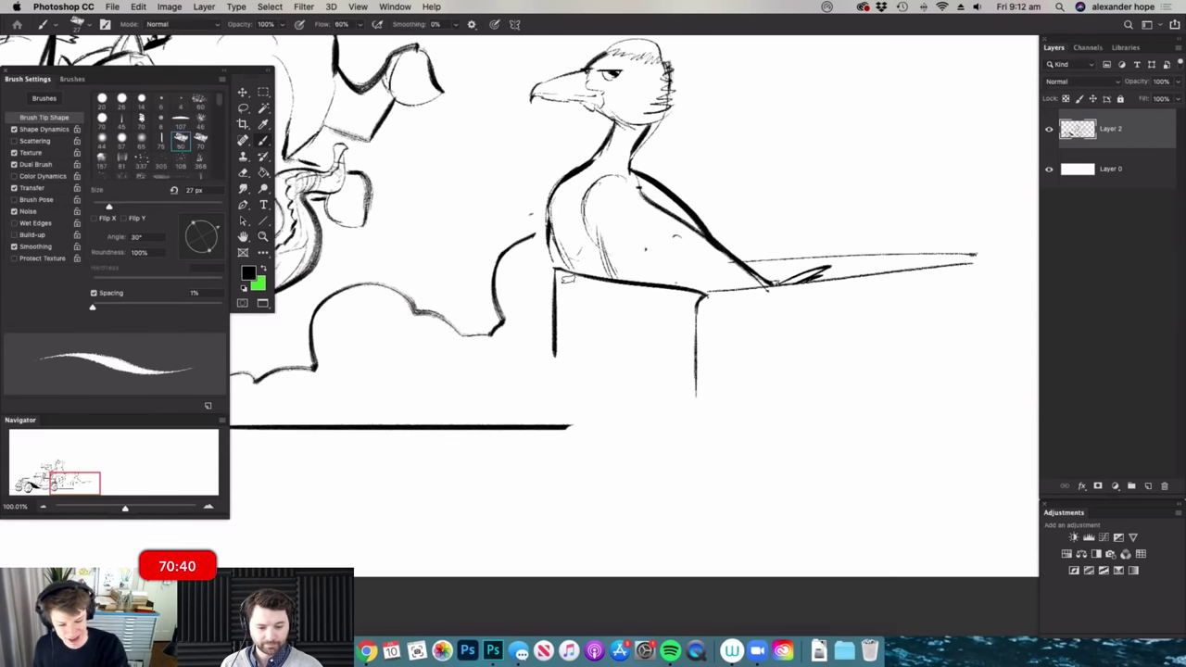
pyautogui.moveTo(554, 270); pyautogui.dragTo(673, 294)
pyautogui.moveTo(584, 368); pyautogui.dragTo(693, 400)
# - Close the crate's long side with a slanted lower edge and a vertical rear edge
pyautogui.scroll(-3, 693, 400)
pyautogui.moveTo(604, 428)
pyautogui.mouseDown()
pyautogui.moveTo(806, 399)
pyautogui.moveTo(810, 408)
pyautogui.mouseUp()
pyautogui.scroll(2, 804, 397)
pyautogui.scroll(-2, 797, 394)
pyautogui.scroll(3, 807, 312)
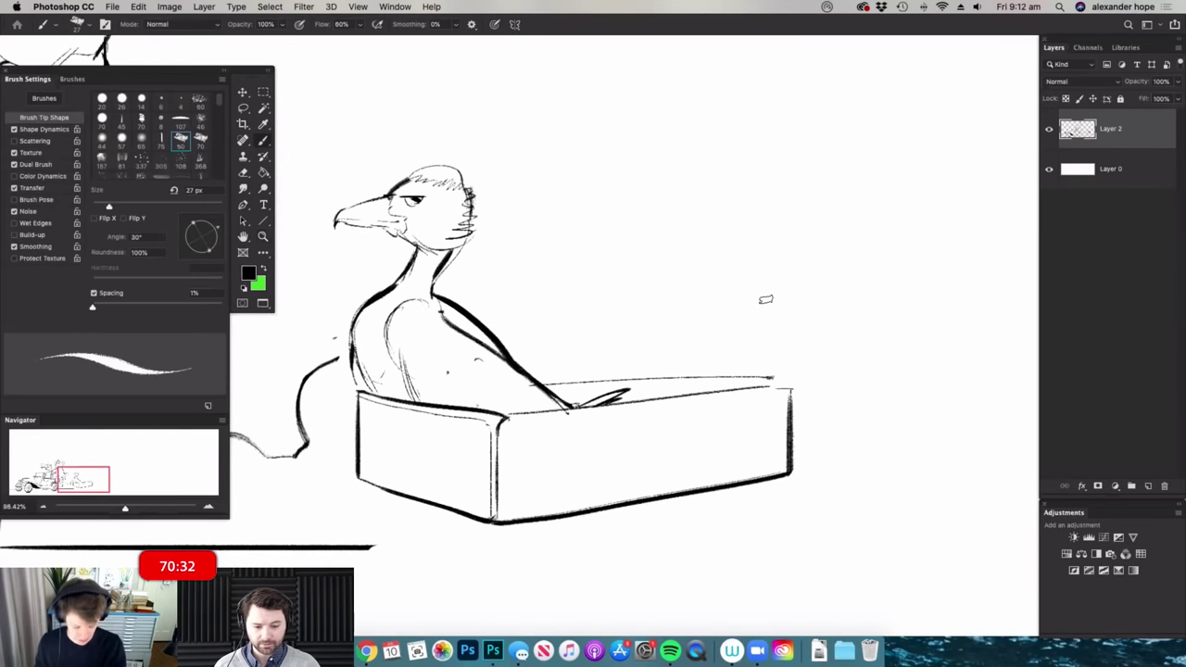
pyautogui.scroll(4, 704, 232)
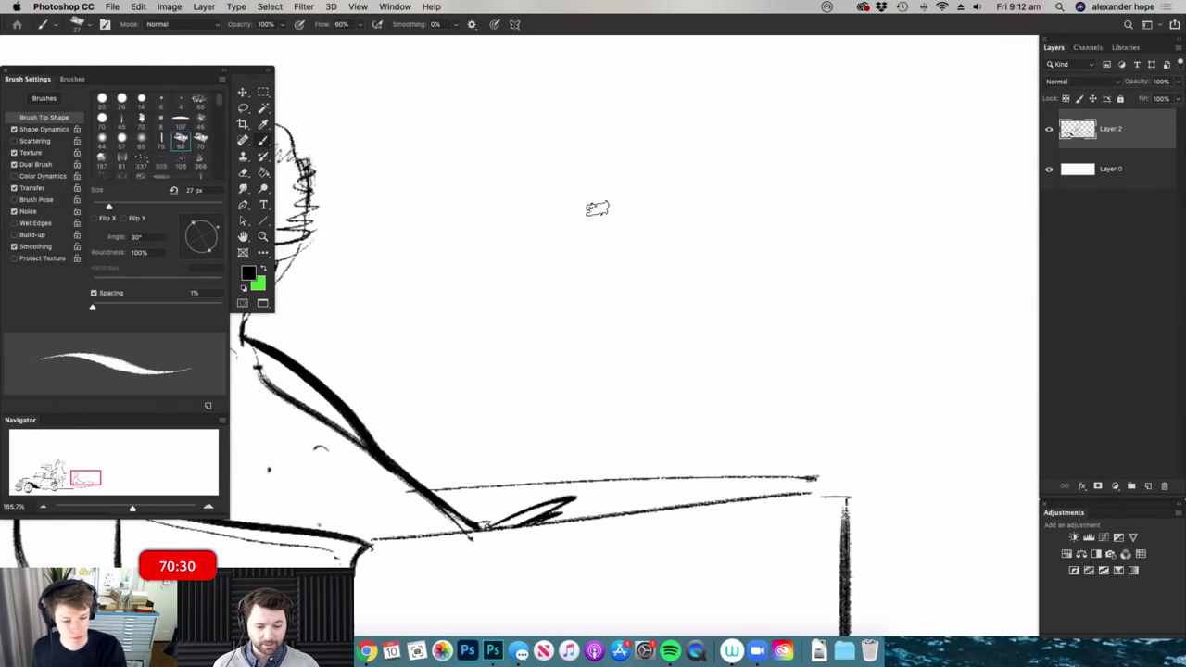
pyautogui.click(366, 651)
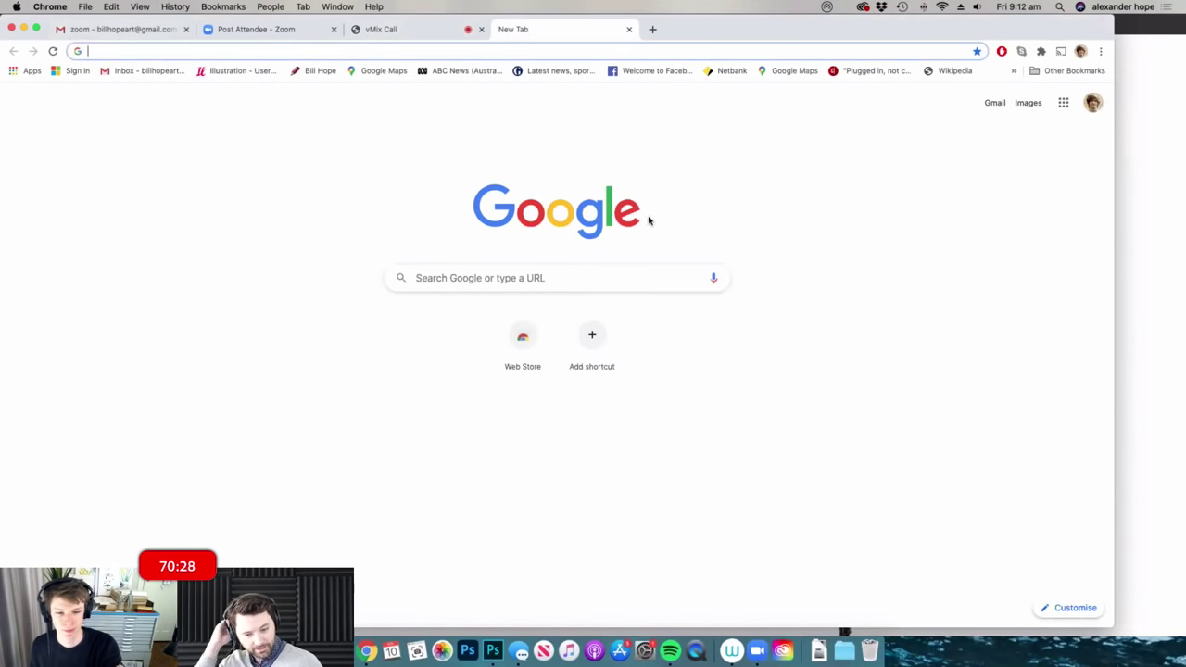
pyautogui.click(515, 275)
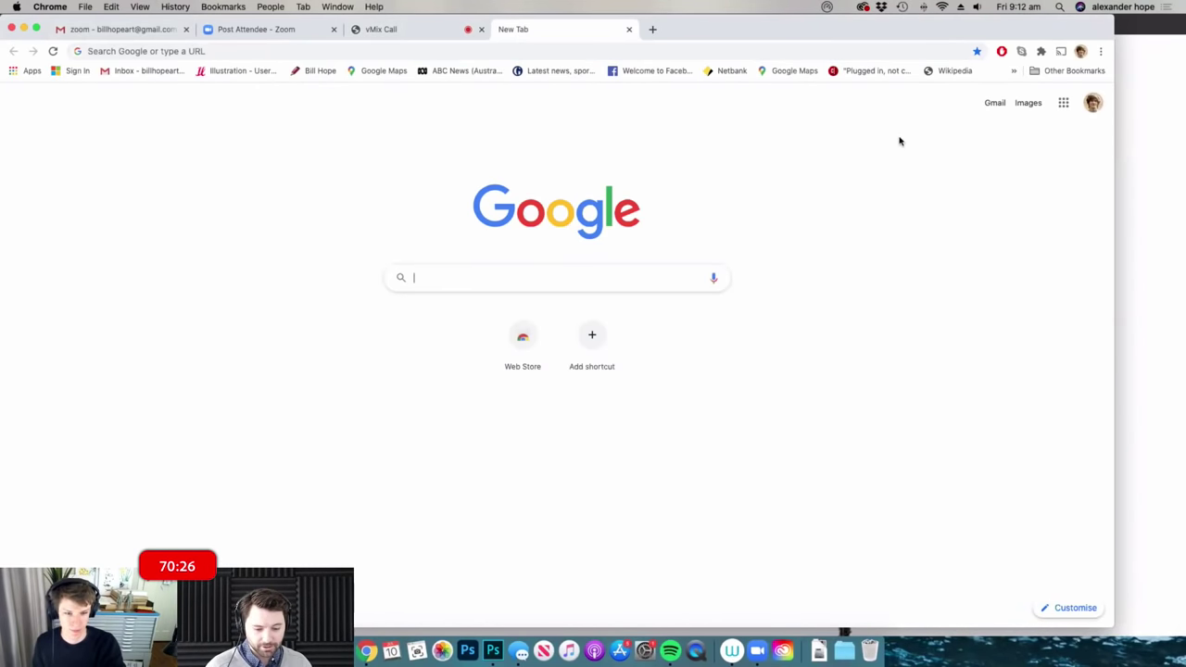
pyautogui.click(1141, 169)
# - Sketch a beaver's head above the crate, with an arched crown, angry brow and eye, and a muzzle
pyautogui.moveTo(437, 229)
pyautogui.mouseDown()
pyautogui.moveTo(603, 146)
pyautogui.moveTo(688, 219)
pyautogui.moveTo(692, 252)
pyautogui.mouseUp()
pyautogui.moveTo(607, 231); pyautogui.dragTo(652, 231)
pyautogui.press('z')
pyautogui.moveTo(790, 190)
pyautogui.mouseDown()
pyautogui.moveTo(707, 225)
pyautogui.moveTo(698, 260)
pyautogui.moveTo(728, 264)
pyautogui.mouseUp()
pyautogui.press('b')
pyautogui.moveTo(669, 219)
pyautogui.mouseDown()
pyautogui.moveTo(669, 244)
pyautogui.moveTo(652, 254)
pyautogui.moveTo(720, 224)
pyautogui.mouseUp()
# - Thicken the beaver's crown line and refine both frowning eyes
pyautogui.moveTo(560, 183)
pyautogui.mouseDown()
pyautogui.moveTo(622, 184)
pyautogui.moveTo(674, 145)
pyautogui.mouseUp()
pyautogui.moveTo(579, 192); pyautogui.dragTo(611, 194)
pyautogui.moveTo(667, 167)
pyautogui.mouseDown()
pyautogui.moveTo(645, 178)
pyautogui.moveTo(669, 185)
pyautogui.mouseUp()
pyautogui.press('z')
pyautogui.moveTo(738, 228)
pyautogui.mouseDown()
pyautogui.moveTo(709, 286)
pyautogui.moveTo(718, 301)
pyautogui.mouseUp()
pyautogui.press('z')
# - Draw the beaver's two long front teeth and the shaggy outline of its cheek and jaw
pyautogui.moveTo(666, 239); pyautogui.dragTo(679, 305)
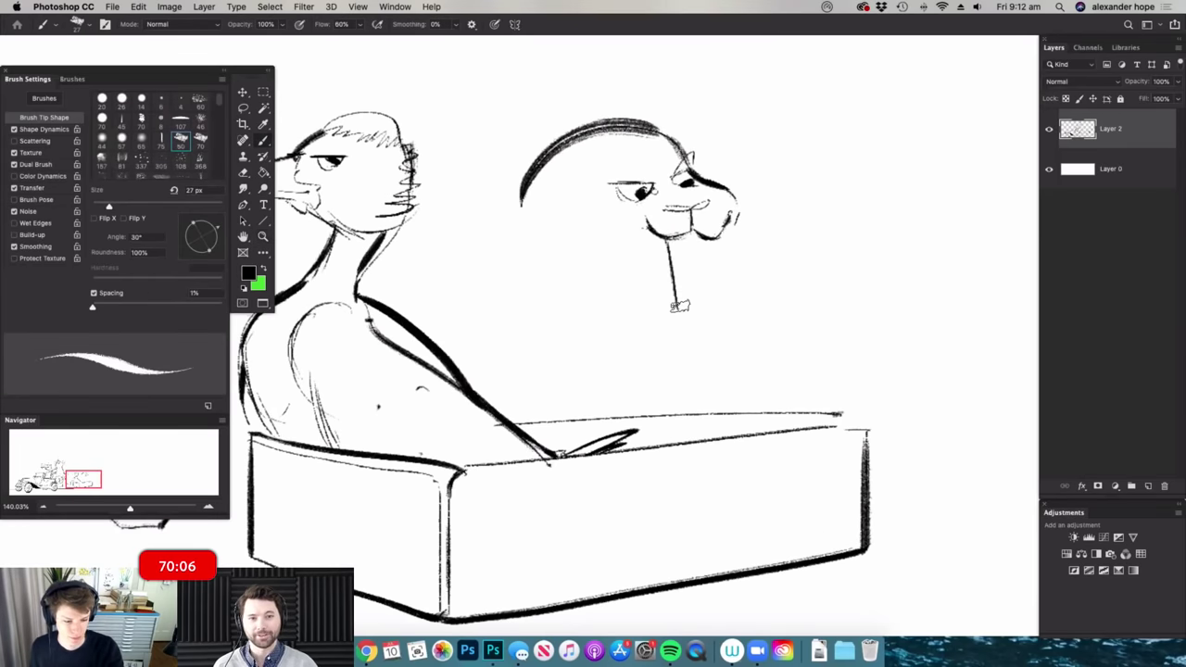
pyautogui.moveTo(691, 230)
pyautogui.mouseDown()
pyautogui.moveTo(687, 307)
pyautogui.moveTo(695, 297)
pyautogui.mouseUp()
pyautogui.moveTo(723, 231); pyautogui.dragTo(711, 288)
pyautogui.moveTo(736, 210); pyautogui.dragTo(725, 252)
pyautogui.moveTo(671, 298); pyautogui.dragTo(641, 319)
pyautogui.moveTo(521, 218)
pyautogui.mouseDown()
pyautogui.moveTo(505, 232)
pyautogui.moveTo(526, 278)
pyautogui.moveTo(583, 302)
pyautogui.moveTo(654, 289)
pyautogui.mouseUp()
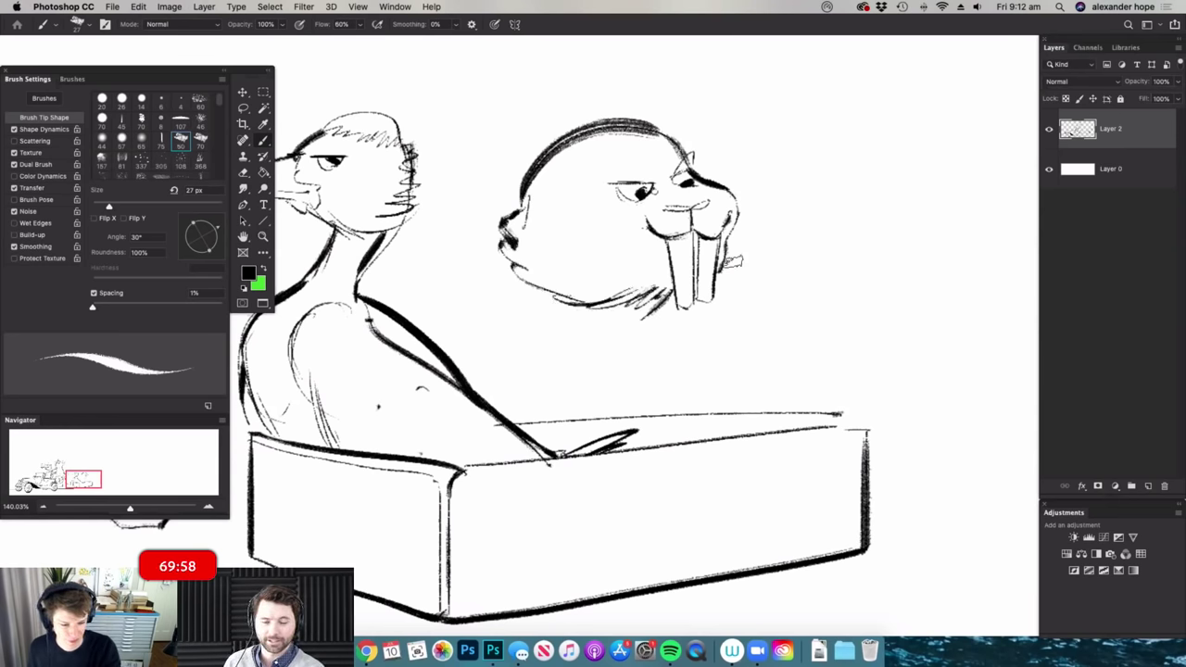
# - Draw two ears on the beaver's head, a large round near one and a pointed far one
pyautogui.scroll(-3, 732, 261)
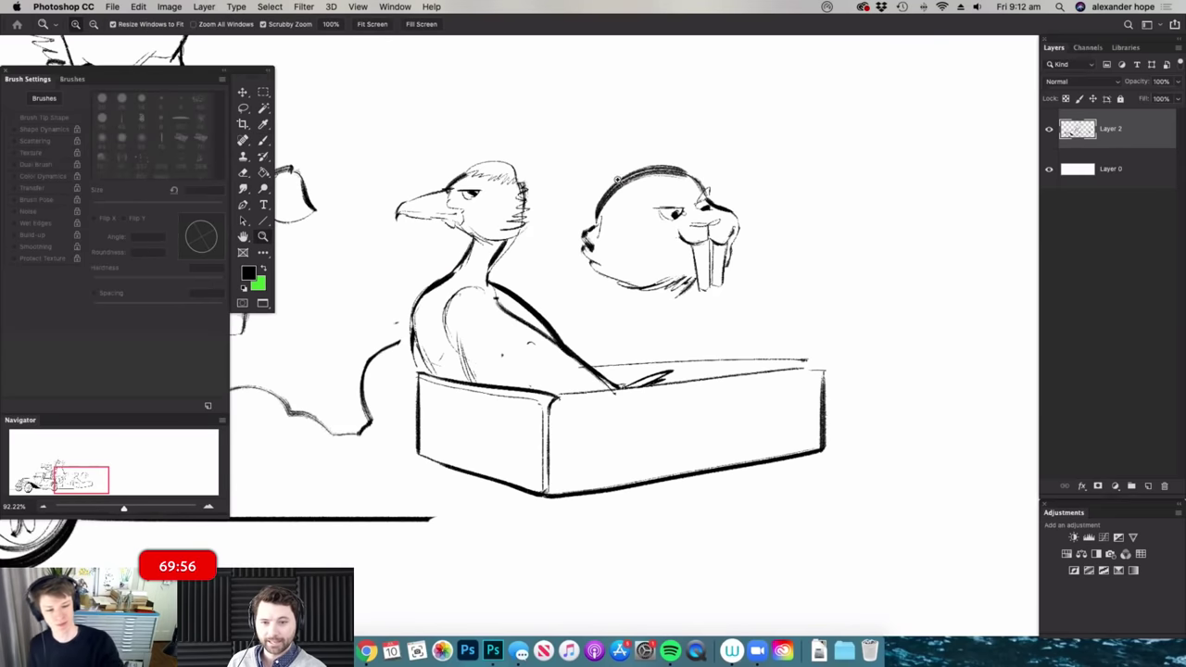
pyautogui.scroll(4, 604, 179)
pyautogui.moveTo(589, 222)
pyautogui.mouseDown()
pyautogui.moveTo(611, 186)
pyautogui.moveTo(604, 210)
pyautogui.moveTo(585, 215)
pyautogui.mouseUp()
pyautogui.moveTo(741, 169)
pyautogui.mouseDown()
pyautogui.moveTo(786, 119)
pyautogui.moveTo(793, 190)
pyautogui.mouseUp()
pyautogui.moveTo(783, 150); pyautogui.dragTo(764, 165)
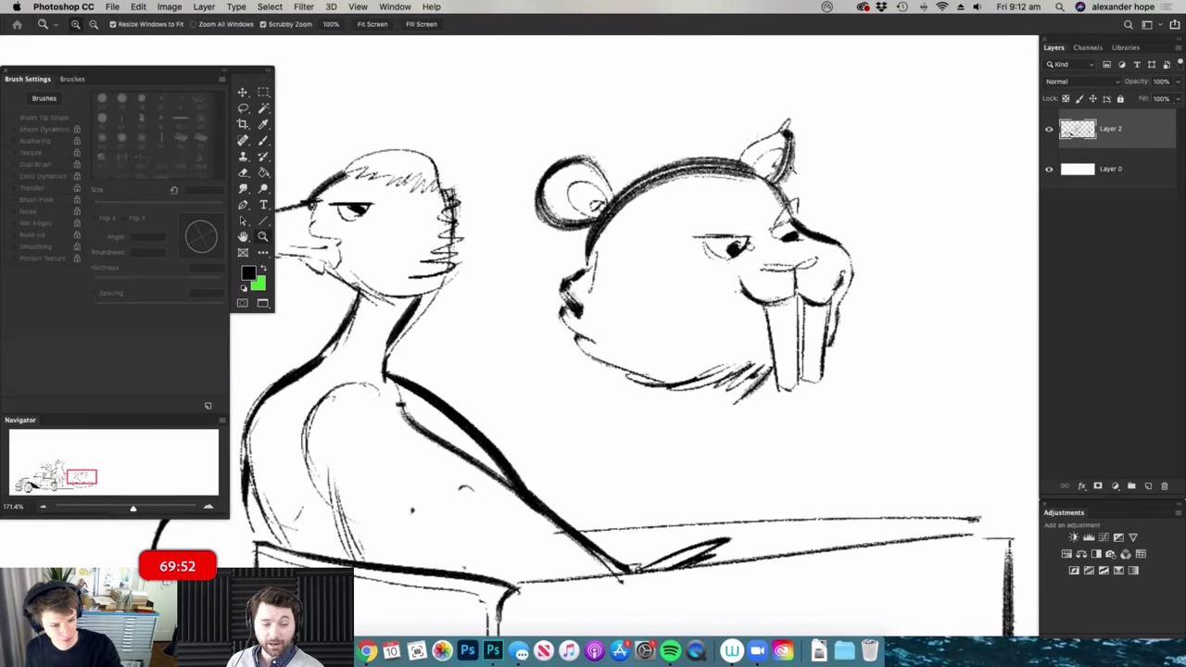
# - Draw the beaver's gripping paw with curled fingers just above the crate rim
pyautogui.scroll(-3, 834, 241)
pyautogui.scroll(3, 903, 301)
pyautogui.moveTo(687, 368); pyautogui.dragTo(741, 348)
pyautogui.moveTo(740, 348)
pyautogui.mouseDown()
pyautogui.moveTo(759, 368)
pyautogui.moveTo(741, 358)
pyautogui.mouseUp()
pyautogui.moveTo(738, 360)
pyautogui.mouseDown()
pyautogui.moveTo(749, 381)
pyautogui.moveTo(737, 388)
pyautogui.mouseUp()
pyautogui.moveTo(732, 383); pyautogui.dragTo(719, 375)
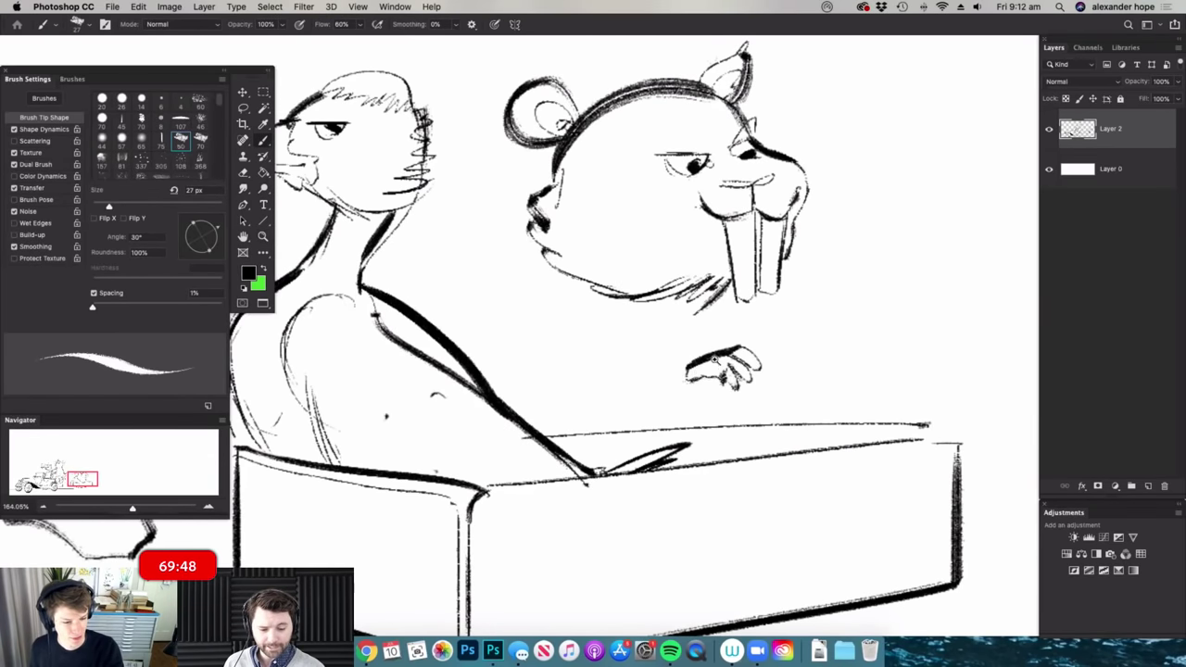
# - Draw the beaver's far paw and a long diagonal bar held between both paws, with a slot and tick marks
pyautogui.scroll(-3, 874, 305)
pyautogui.scroll(3, 818, 299)
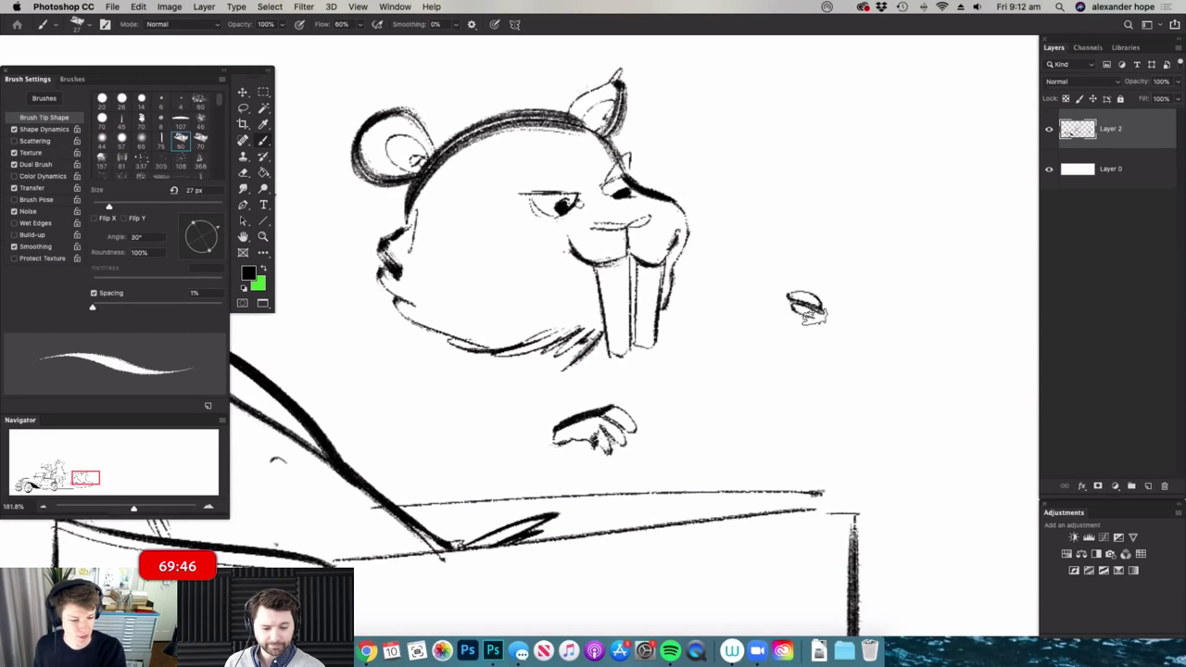
pyautogui.moveTo(600, 408)
pyautogui.mouseDown()
pyautogui.moveTo(886, 190)
pyautogui.moveTo(908, 190)
pyautogui.moveTo(916, 241)
pyautogui.mouseUp()
pyautogui.moveTo(556, 443)
pyautogui.mouseDown()
pyautogui.moveTo(545, 504)
pyautogui.moveTo(815, 295)
pyautogui.moveTo(916, 233)
pyautogui.mouseUp()
pyautogui.moveTo(735, 324); pyautogui.dragTo(703, 343)
pyautogui.moveTo(637, 405)
pyautogui.mouseDown()
pyautogui.moveTo(642, 419)
pyautogui.moveTo(654, 415)
pyautogui.mouseUp()
# - Draw the beaver's back and shoulder, and erase the crate's rear rim line across its body
pyautogui.keyDown('alt'); pyautogui.scroll(-3, 797, 305); pyautogui.keyUp('alt')
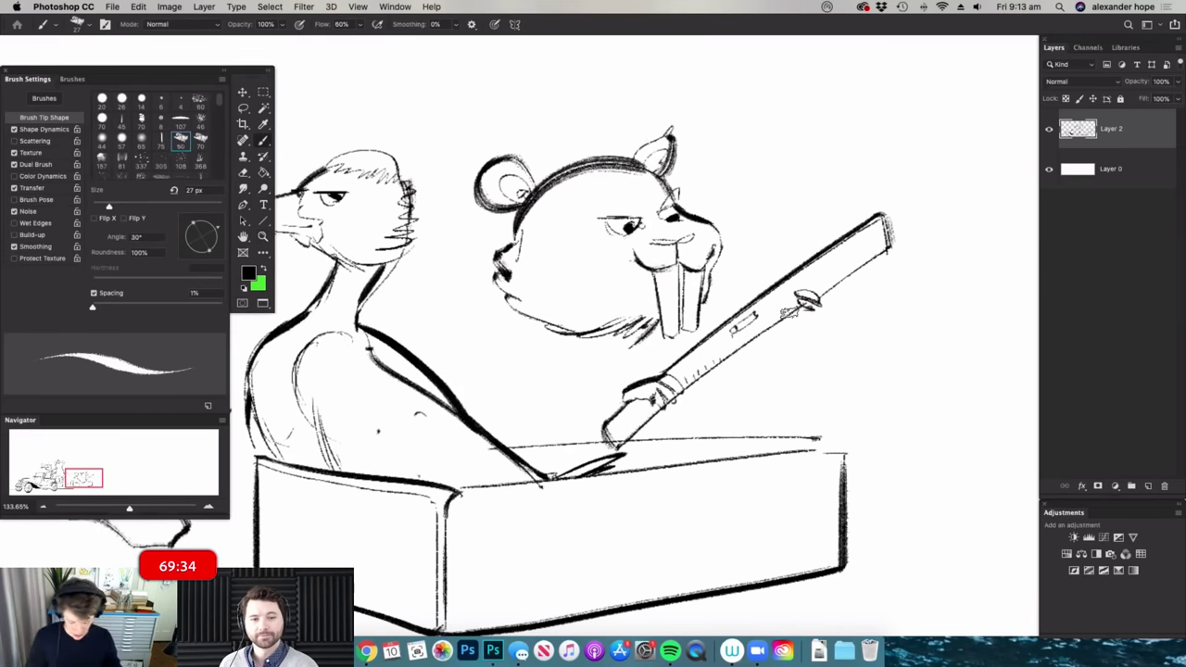
pyautogui.moveTo(498, 294)
pyautogui.mouseDown()
pyautogui.moveTo(492, 317)
pyautogui.moveTo(437, 368)
pyautogui.mouseUp()
pyautogui.press('e')
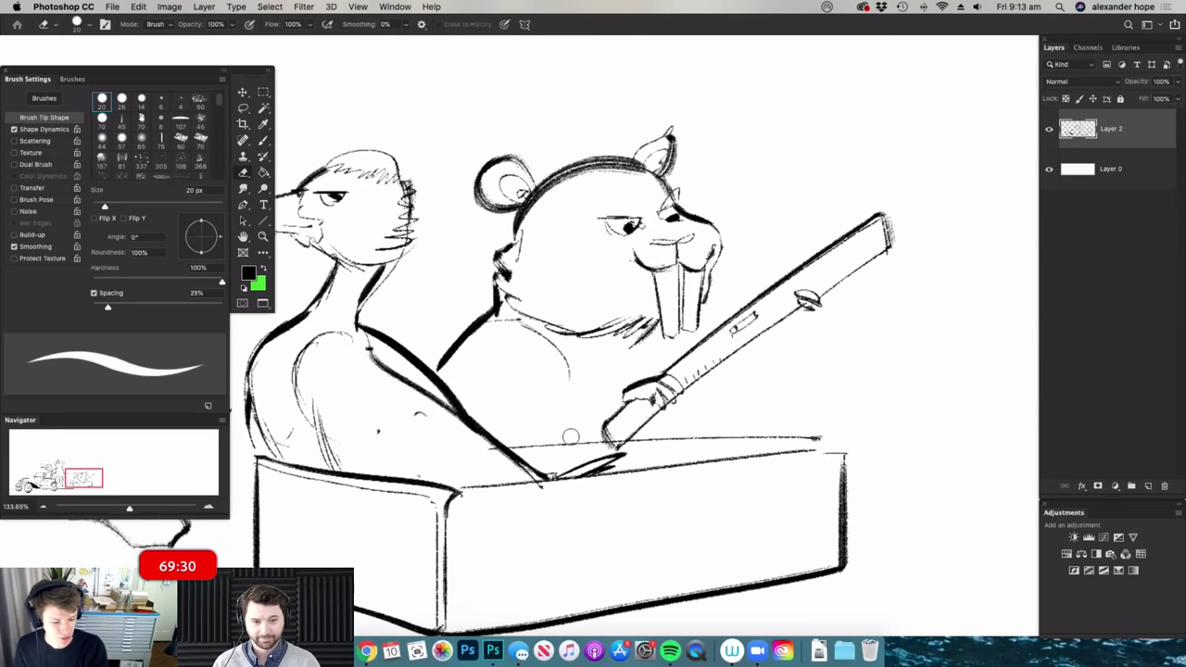
pyautogui.moveTo(643, 441); pyautogui.dragTo(793, 437)
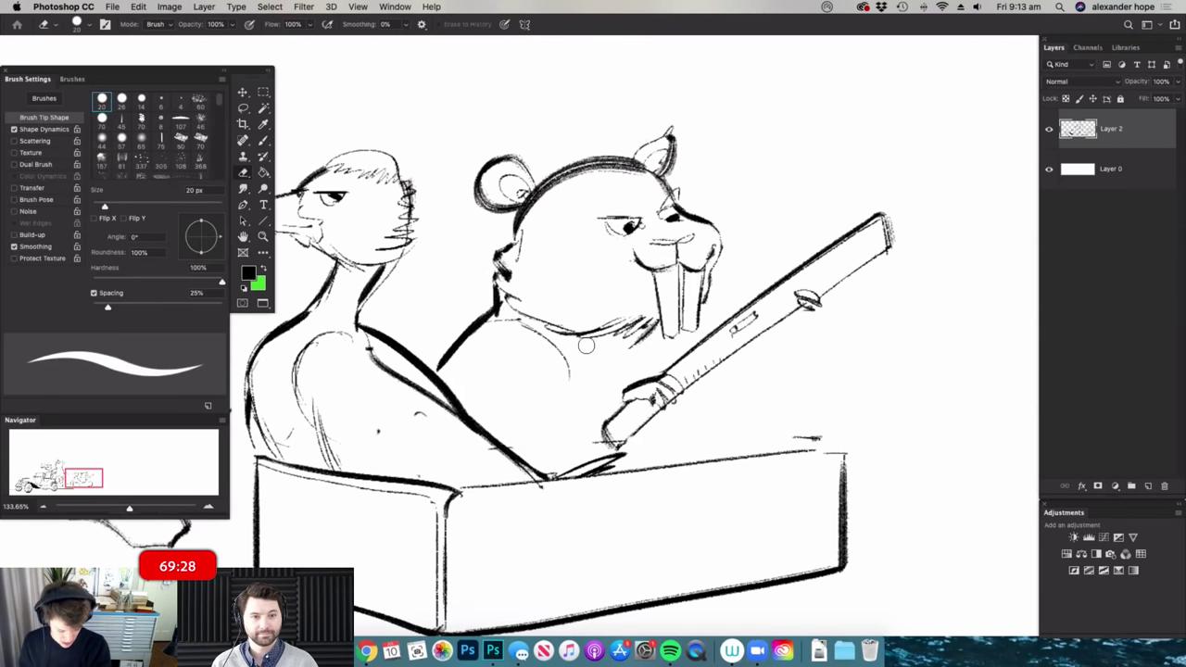
# - Draw the beaver's near arm, with forearm lines running from the shoulder to the gripping paw
pyautogui.press('b')
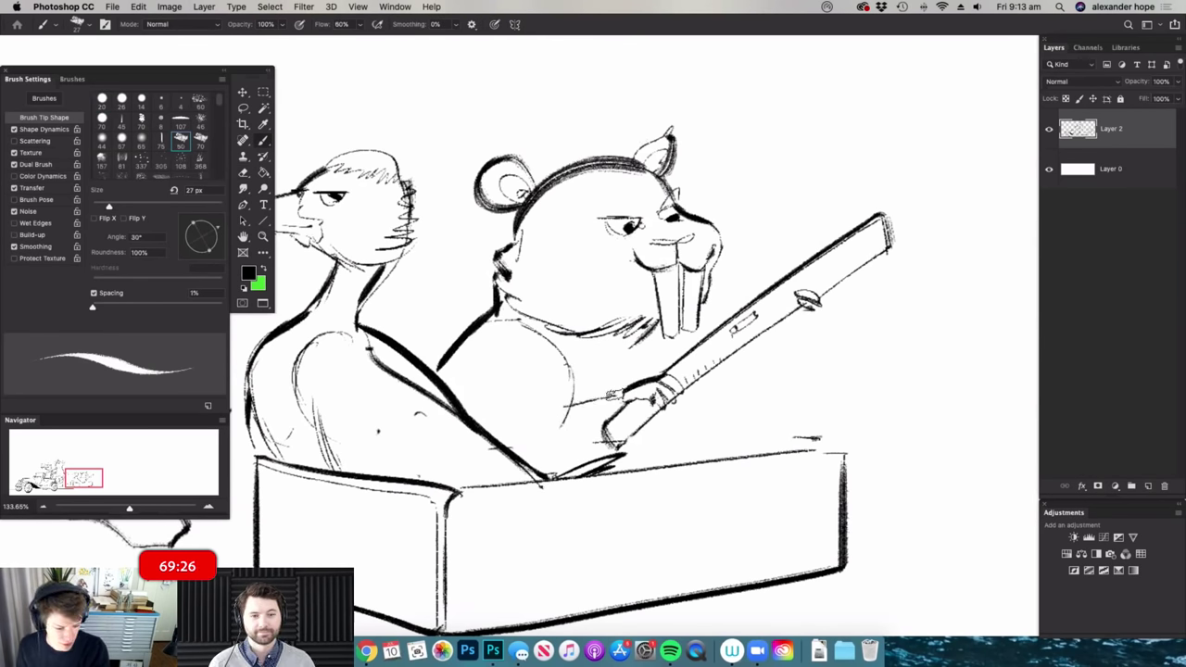
pyautogui.moveTo(608, 425); pyautogui.dragTo(566, 453)
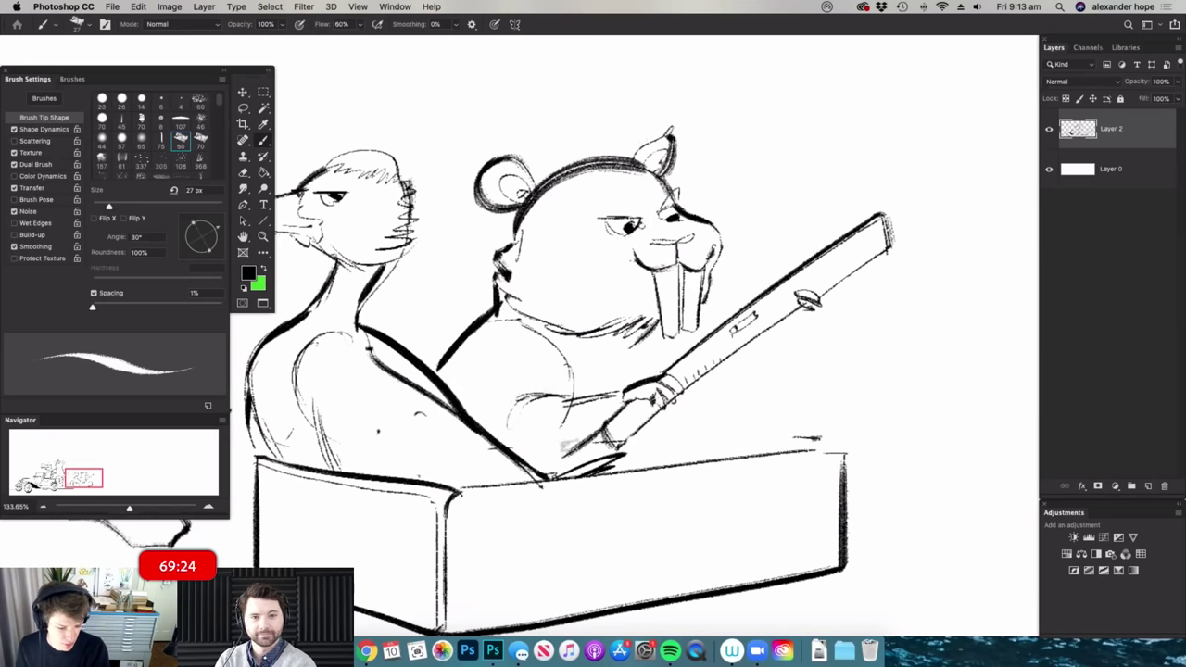
pyautogui.moveTo(613, 398); pyautogui.dragTo(554, 398)
# - Draw a pencil tucked behind the beaver's near ear and a cross-hatched rounded shape behind the bird's back
pyautogui.moveTo(594, 282); pyautogui.dragTo(641, 285)
pyautogui.moveTo(546, 244)
pyautogui.mouseDown()
pyautogui.moveTo(584, 197)
pyautogui.moveTo(549, 252)
pyautogui.mouseUp()
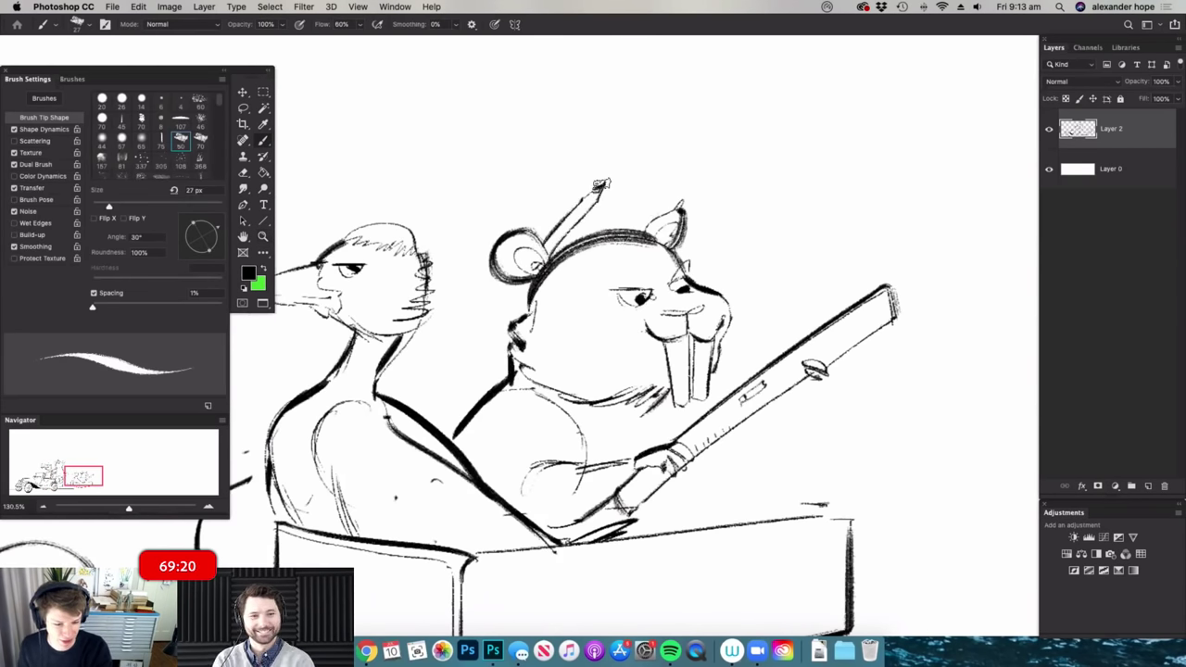
pyautogui.moveTo(514, 286); pyautogui.dragTo(491, 322)
pyautogui.moveTo(670, 284); pyautogui.dragTo(615, 284)
pyautogui.moveTo(466, 356)
pyautogui.mouseDown()
pyautogui.moveTo(511, 356)
pyautogui.moveTo(512, 294)
pyautogui.mouseUp()
pyautogui.moveTo(555, 308); pyautogui.dragTo(561, 336)
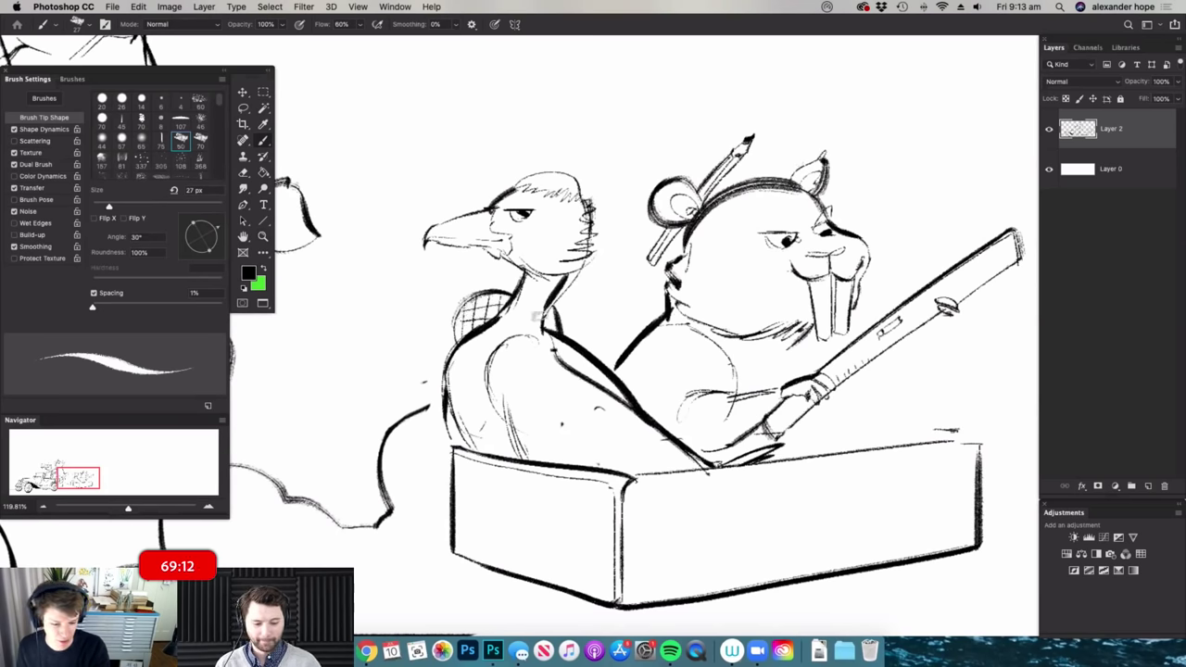
# - Draw the beaver's chest line down to the crate rim, and its far fingers and forearm curving beneath the bar
pyautogui.scroll(-3, 556, 326)
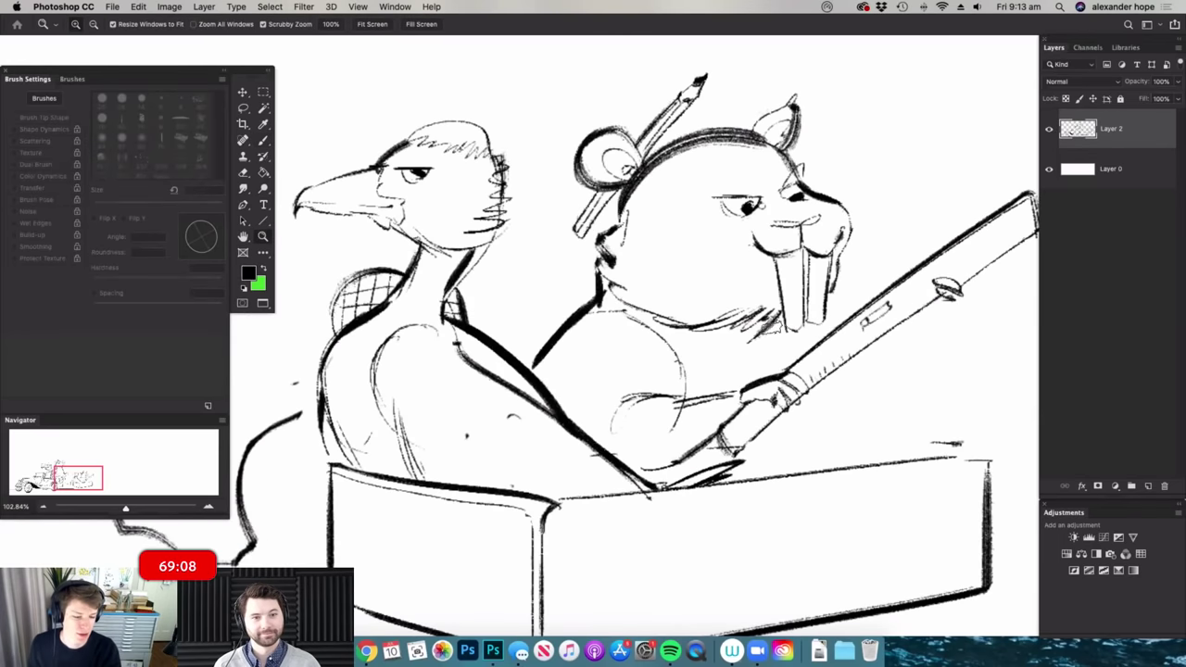
pyautogui.scroll(3, 789, 365)
pyautogui.moveTo(799, 400); pyautogui.dragTo(805, 471)
pyautogui.scroll(-5, 821, 372)
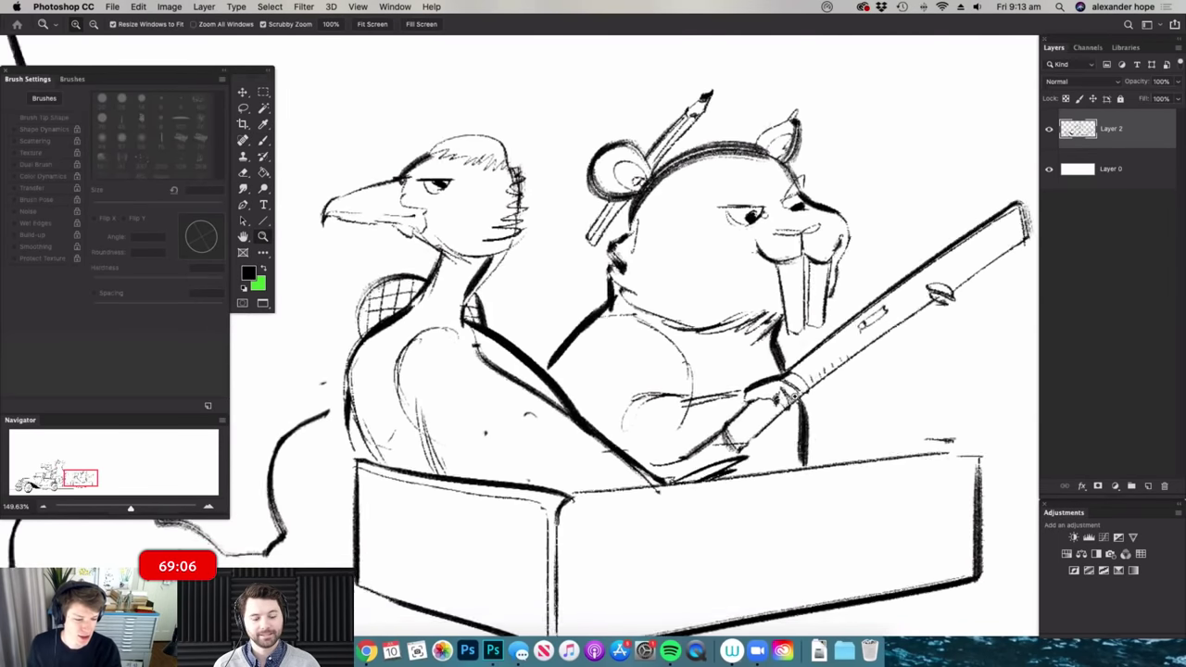
pyautogui.scroll(5, 893, 339)
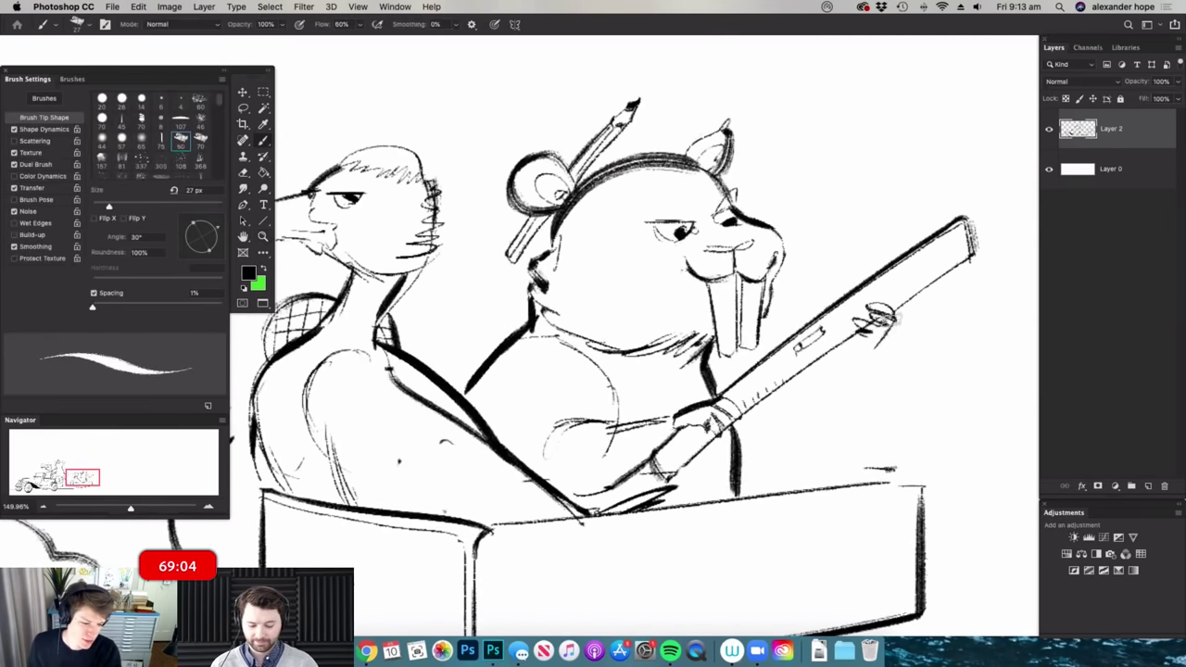
pyautogui.moveTo(888, 323)
pyautogui.mouseDown()
pyautogui.moveTo(772, 443)
pyautogui.moveTo(747, 454)
pyautogui.mouseUp()
pyautogui.scroll(-4, 853, 191)
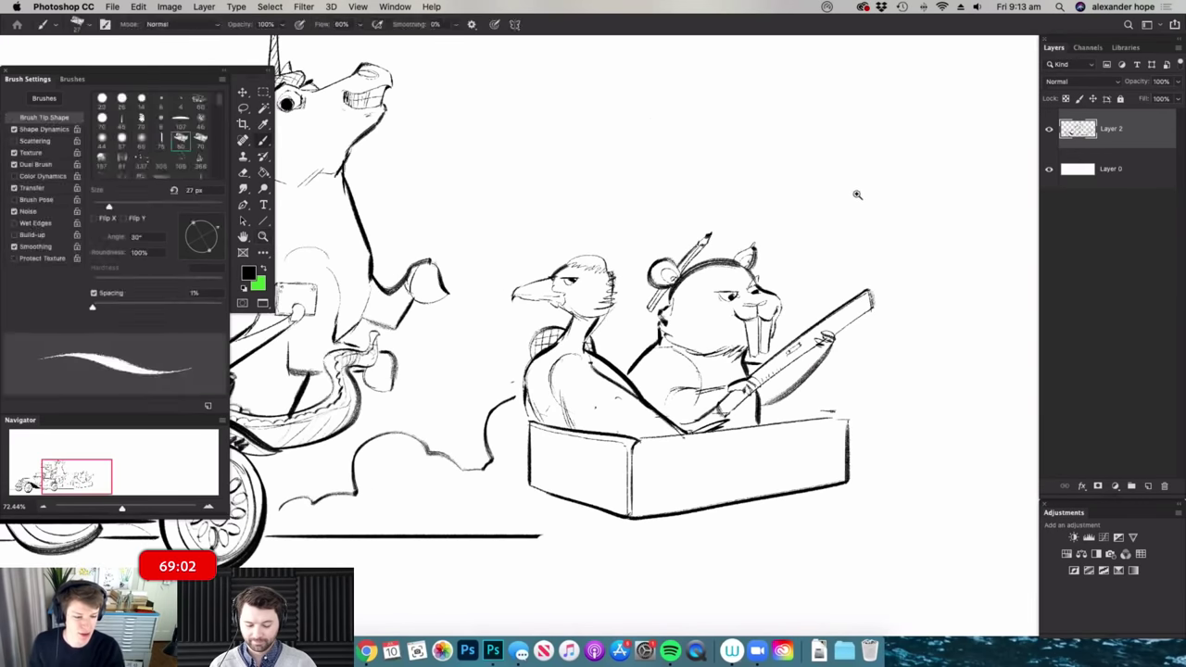
# - Try a rounded, cross-hatched tail shape in the empty space above the beaver's bar
pyautogui.scroll(3, 908, 164)
pyautogui.moveTo(748, 261); pyautogui.dragTo(767, 289)
pyautogui.moveTo(809, 195); pyautogui.dragTo(775, 278)
pyautogui.moveTo(842, 176); pyautogui.dragTo(802, 262)
pyautogui.moveTo(873, 172)
pyautogui.mouseDown()
pyautogui.moveTo(831, 252)
pyautogui.moveTo(866, 243)
pyautogui.mouseUp()
pyautogui.moveTo(926, 189); pyautogui.dragTo(899, 237)
pyautogui.moveTo(813, 192); pyautogui.dragTo(936, 179)
pyautogui.scroll(-4, 844, 197)
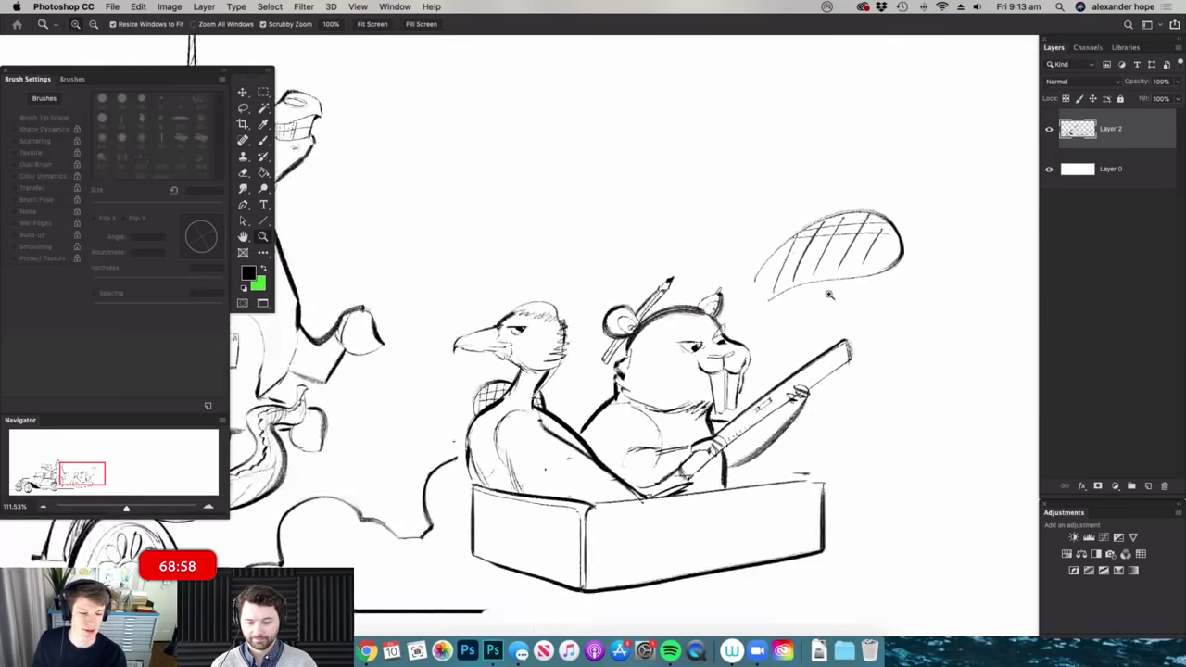
# - Lasso the cross-hatched tail sketch, delete it and clear the selection
pyautogui.scroll(2, 858, 268)
pyautogui.press('l')
pyautogui.moveTo(866, 278)
pyautogui.mouseDown()
pyautogui.moveTo(816, 329)
pyautogui.moveTo(875, 232)
pyautogui.mouseUp()
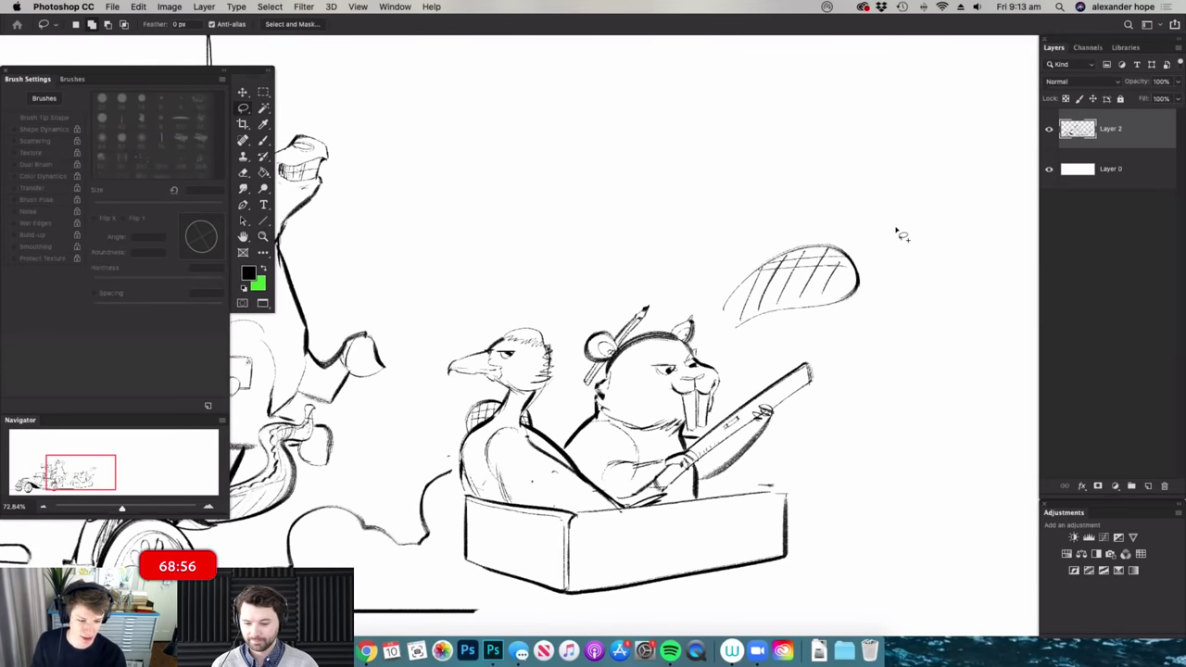
pyautogui.press('Delete')
pyautogui.hotkey('ctrl', 'd')
pyautogui.press('m')
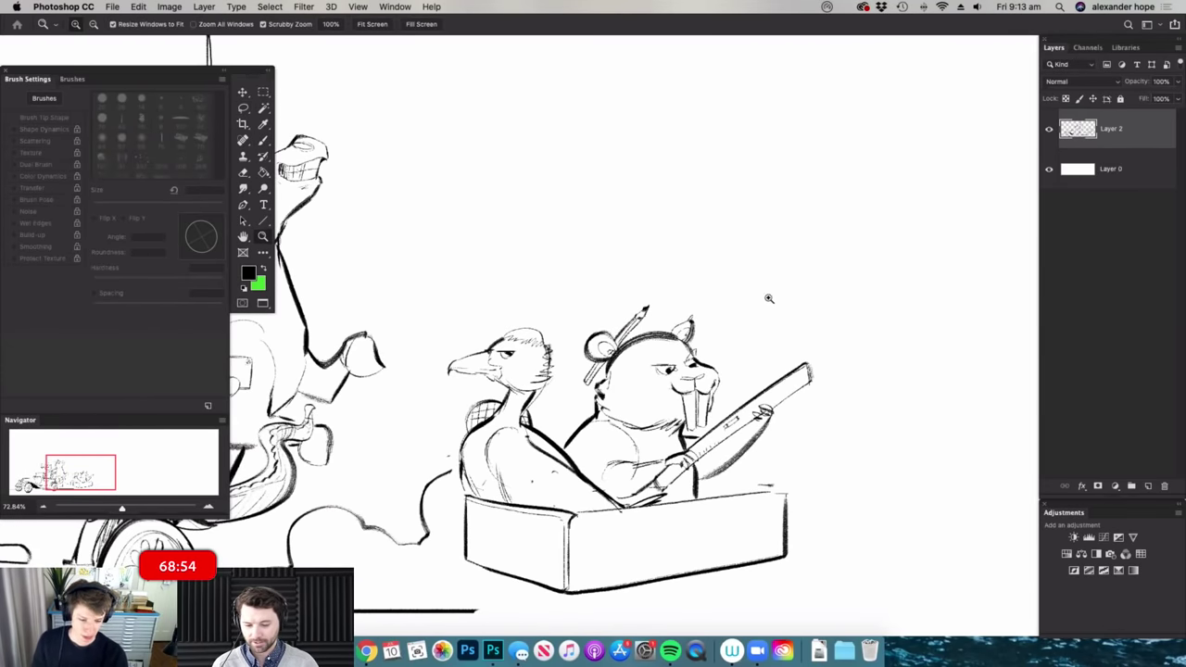
# - Draw two round wheels with hubs beneath the near side of the crate
pyautogui.scroll(-3, 839, 397)
pyautogui.press('b')
pyautogui.press('super+space')
pyautogui.moveTo(702, 509); pyautogui.dragTo(747, 509)
pyautogui.moveTo(693, 476)
pyautogui.mouseDown()
pyautogui.moveTo(654, 520)
pyautogui.moveTo(696, 478)
pyautogui.mouseUp()
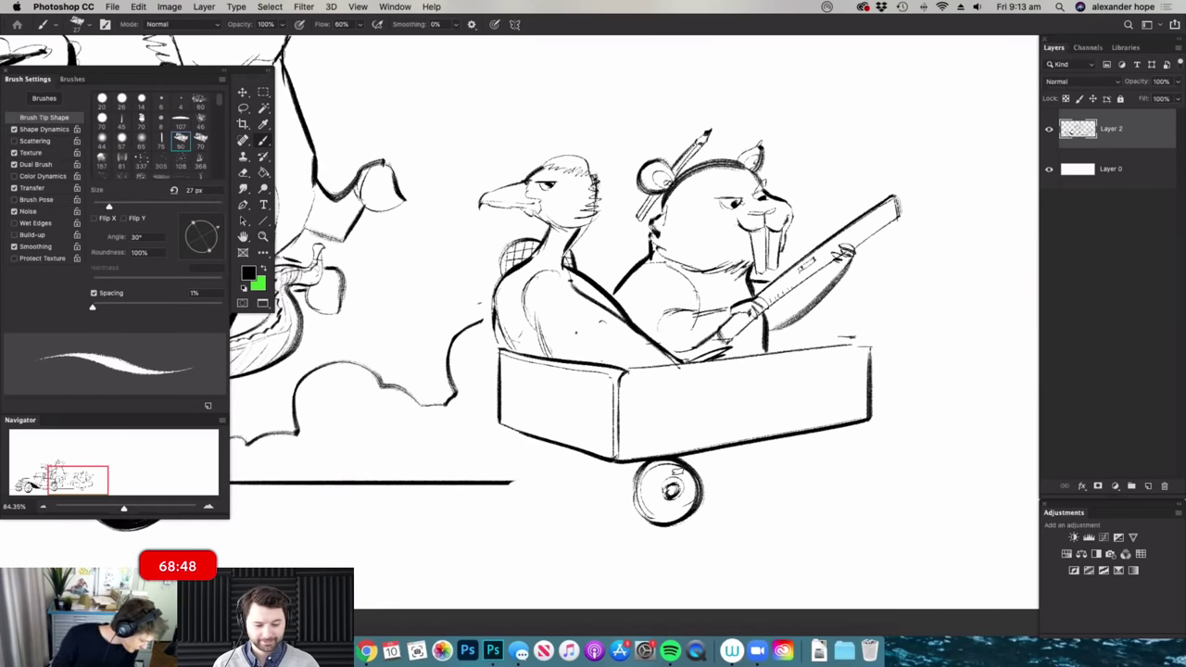
pyautogui.moveTo(805, 469); pyautogui.dragTo(830, 465)
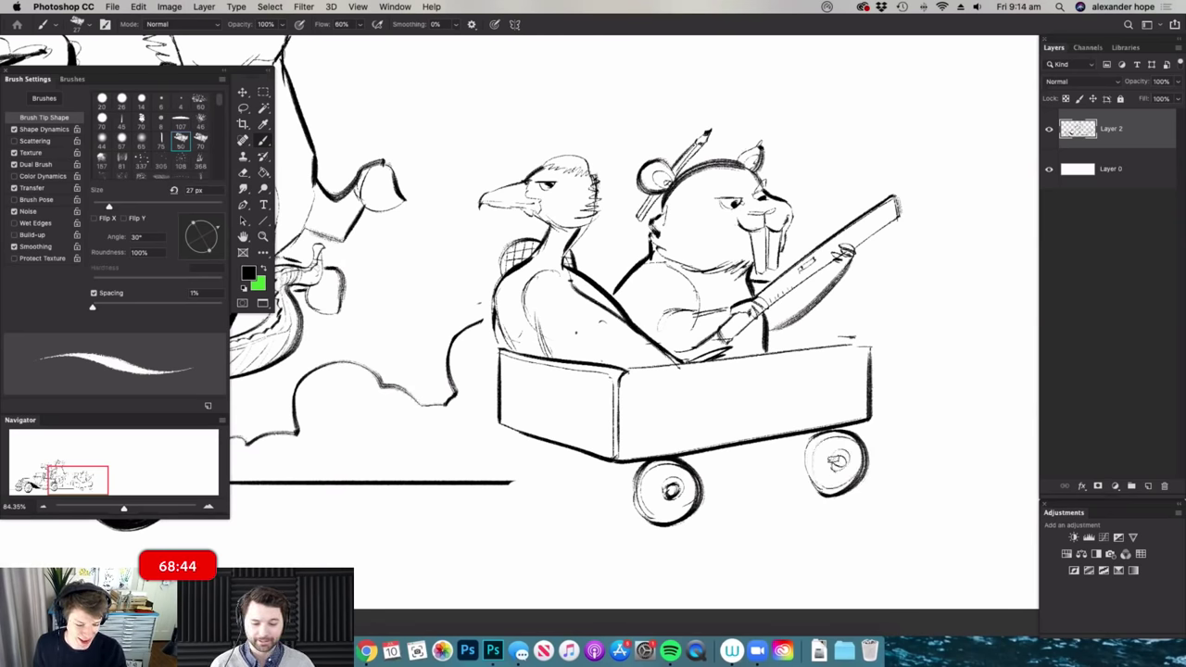
# - Draw the far-side wheels and the axles joining them to the near wheels under the crate
pyautogui.press('super+space')
pyautogui.moveTo(785, 427); pyautogui.dragTo(729, 431)
pyautogui.moveTo(643, 466); pyautogui.dragTo(706, 464)
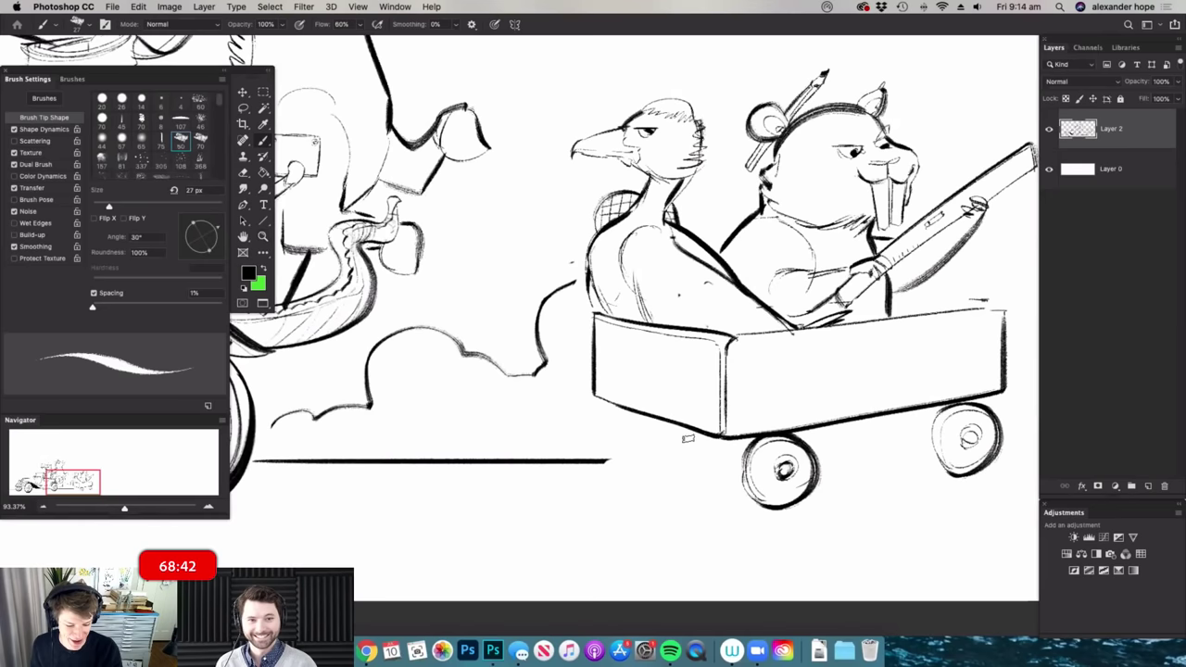
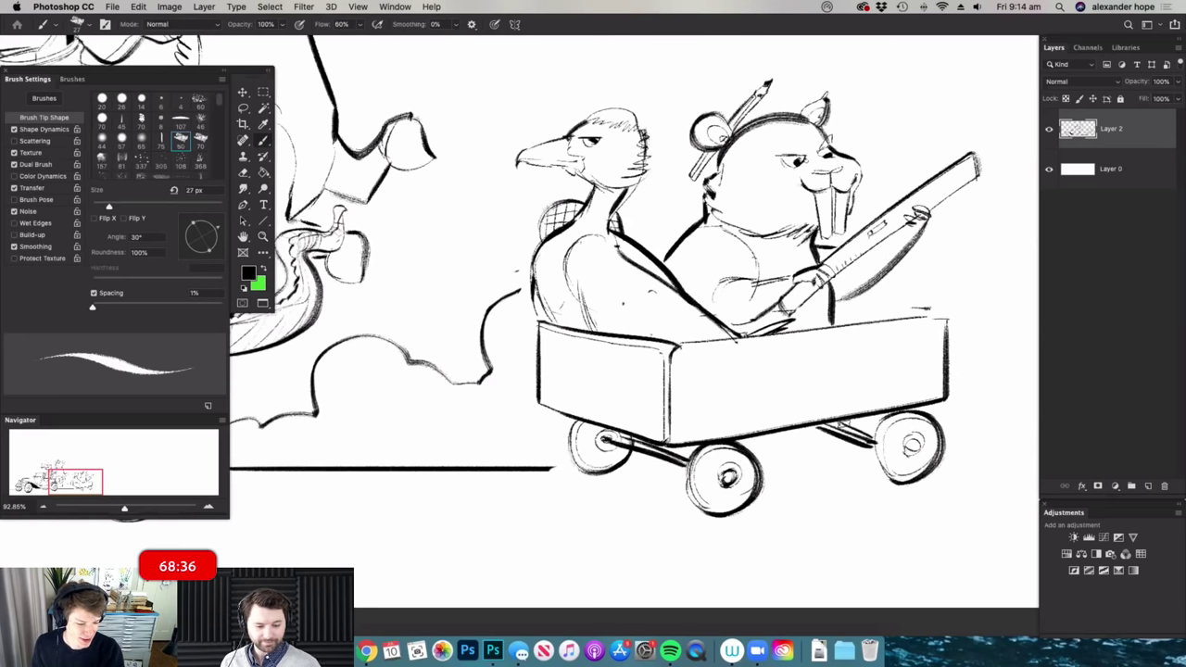
pyautogui.press('super+z')
pyautogui.press('super+z')
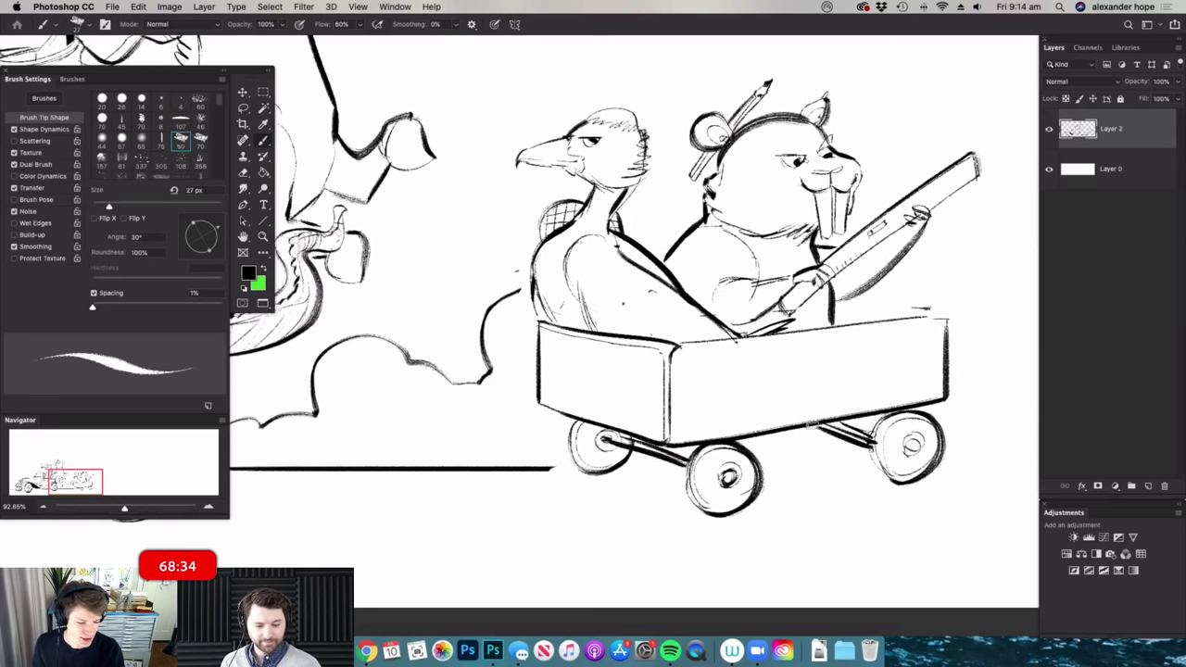
pyautogui.moveTo(820, 441); pyautogui.dragTo(832, 443)
pyautogui.scroll(-5, 696, 424)
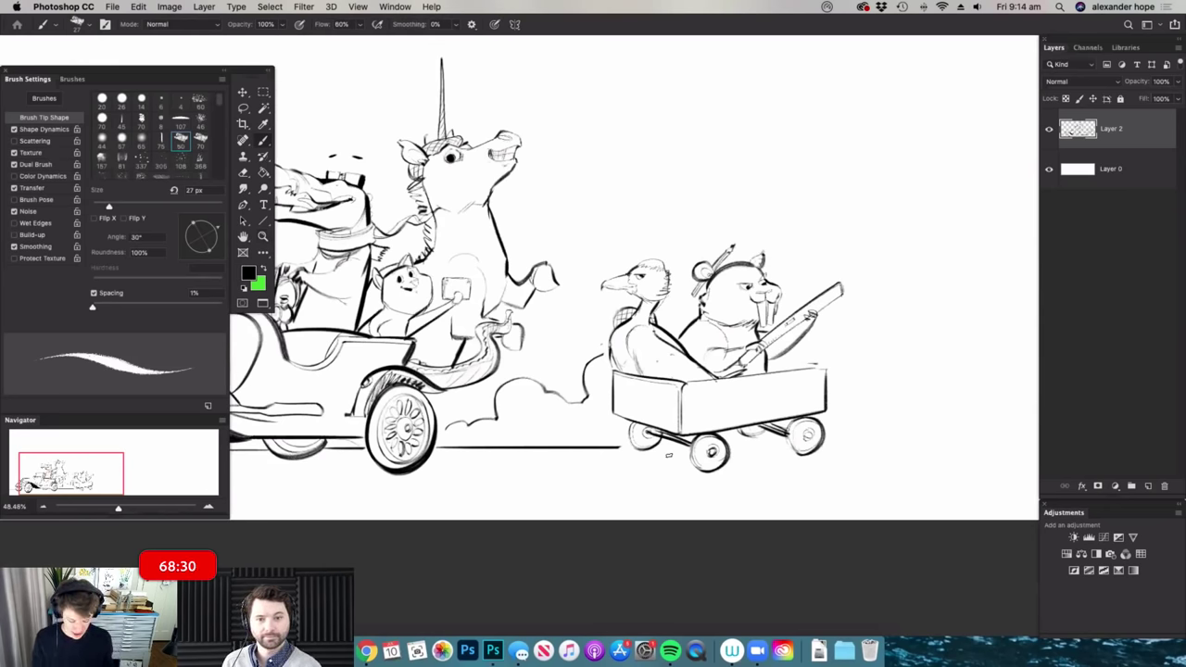
# - Draw a V-shaped tow bar on the crate's front and a tow line linking it to the rear of the car
pyautogui.scroll(5, 668, 455)
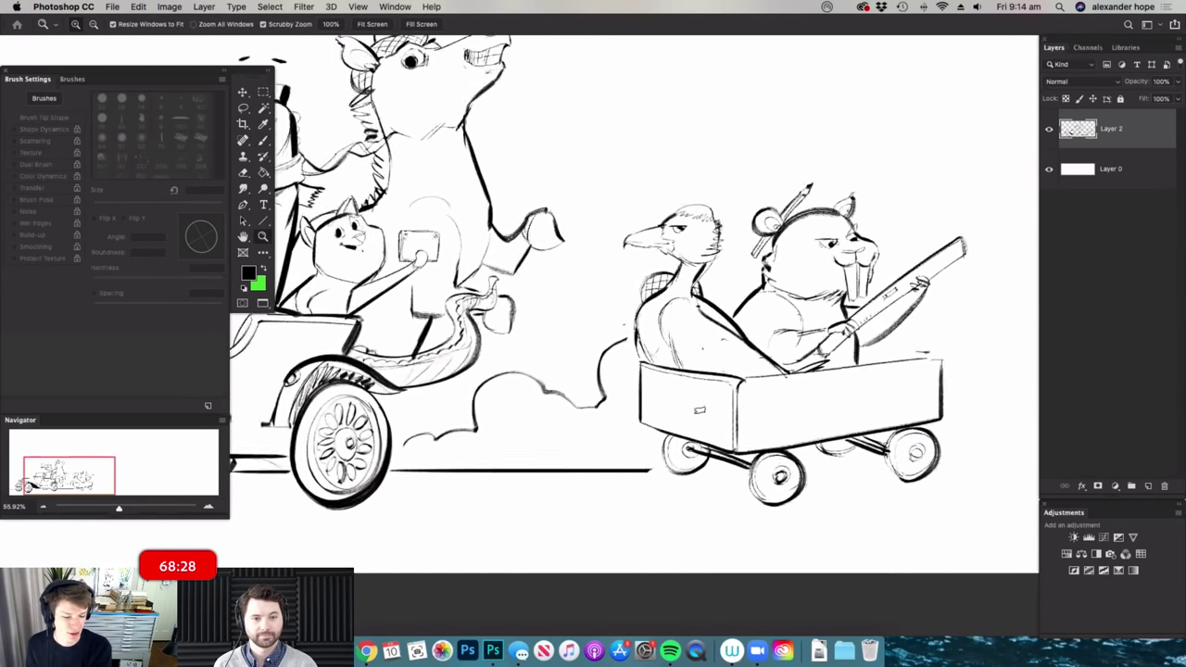
pyautogui.moveTo(647, 421)
pyautogui.mouseDown()
pyautogui.moveTo(582, 430)
pyautogui.moveTo(738, 444)
pyautogui.mouseUp()
pyautogui.press('super+space')
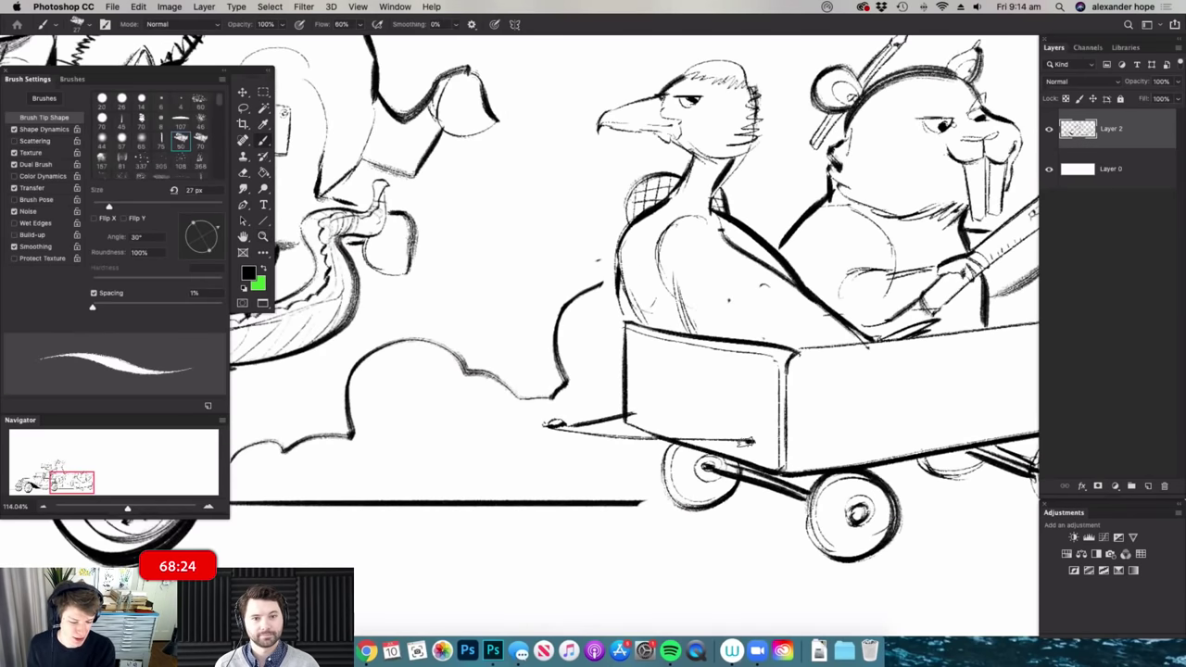
pyautogui.moveTo(557, 427); pyautogui.dragTo(754, 452)
pyautogui.moveTo(632, 406); pyautogui.dragTo(634, 416)
pyautogui.moveTo(787, 407); pyautogui.dragTo(681, 411)
pyautogui.moveTo(596, 397)
pyautogui.mouseDown()
pyautogui.moveTo(659, 396)
pyautogui.moveTo(682, 426)
pyautogui.mouseUp()
pyautogui.moveTo(379, 371)
pyautogui.mouseDown()
pyautogui.moveTo(444, 372)
pyautogui.moveTo(432, 398)
pyautogui.moveTo(756, 439)
pyautogui.mouseUp()
pyautogui.moveTo(559, 439); pyautogui.dragTo(481, 444)
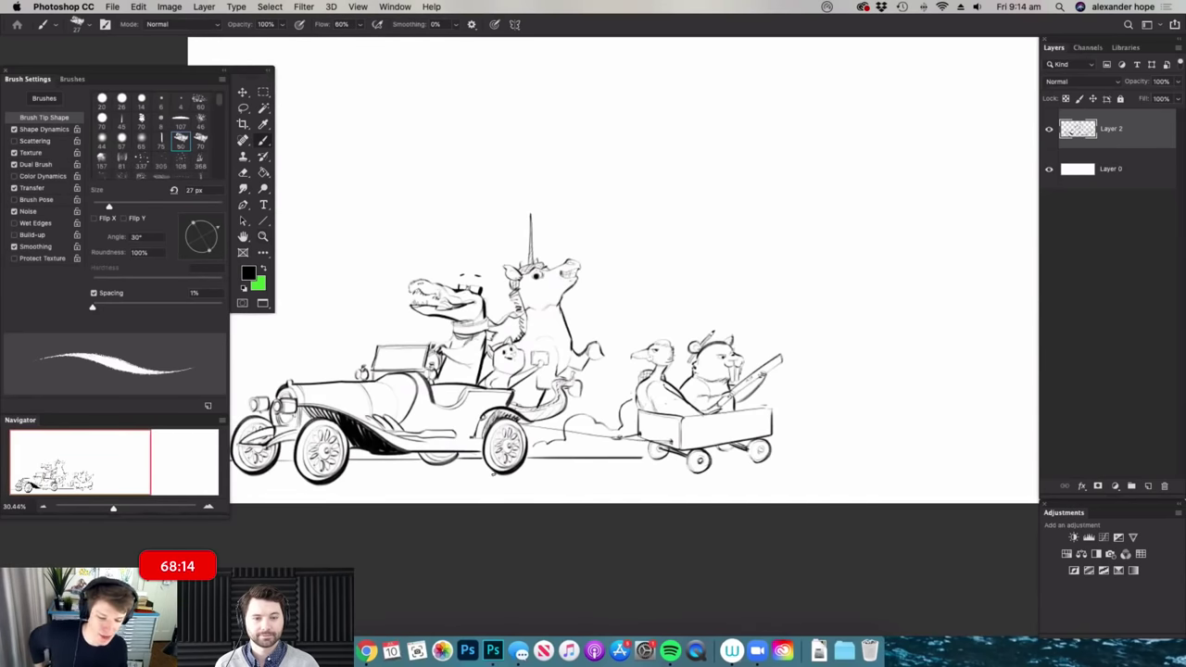
pyautogui.scroll(-2, 794, 310)
pyautogui.scroll(2, 858, 360)
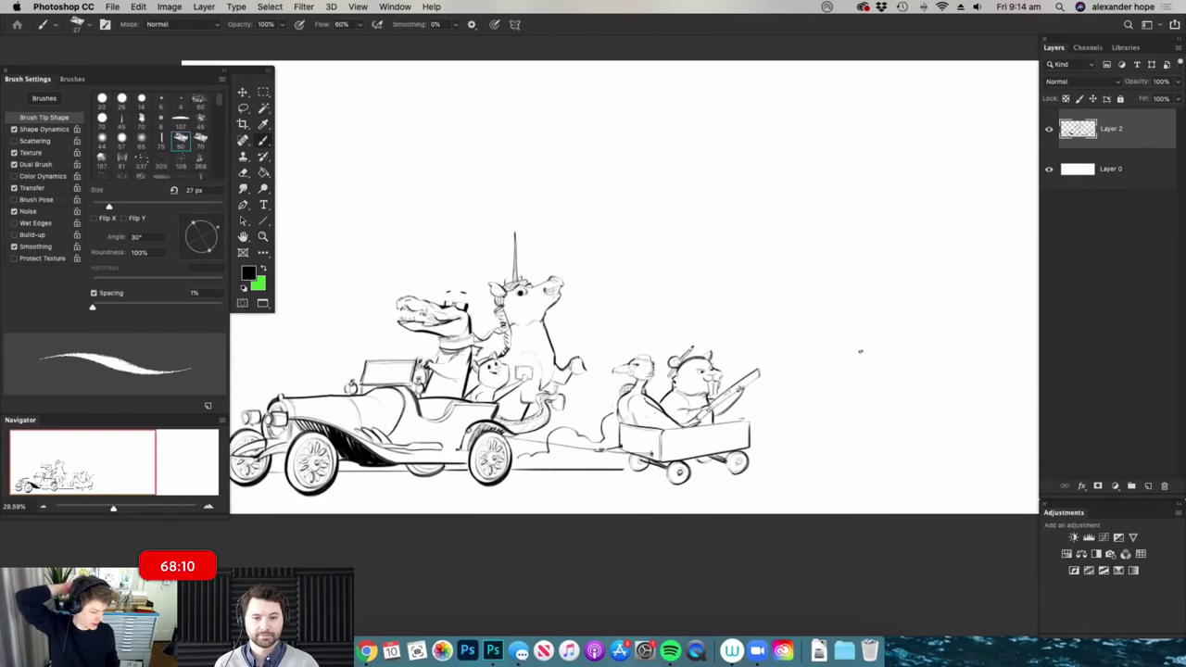
pyautogui.moveTo(915, 369); pyautogui.dragTo(847, 376)
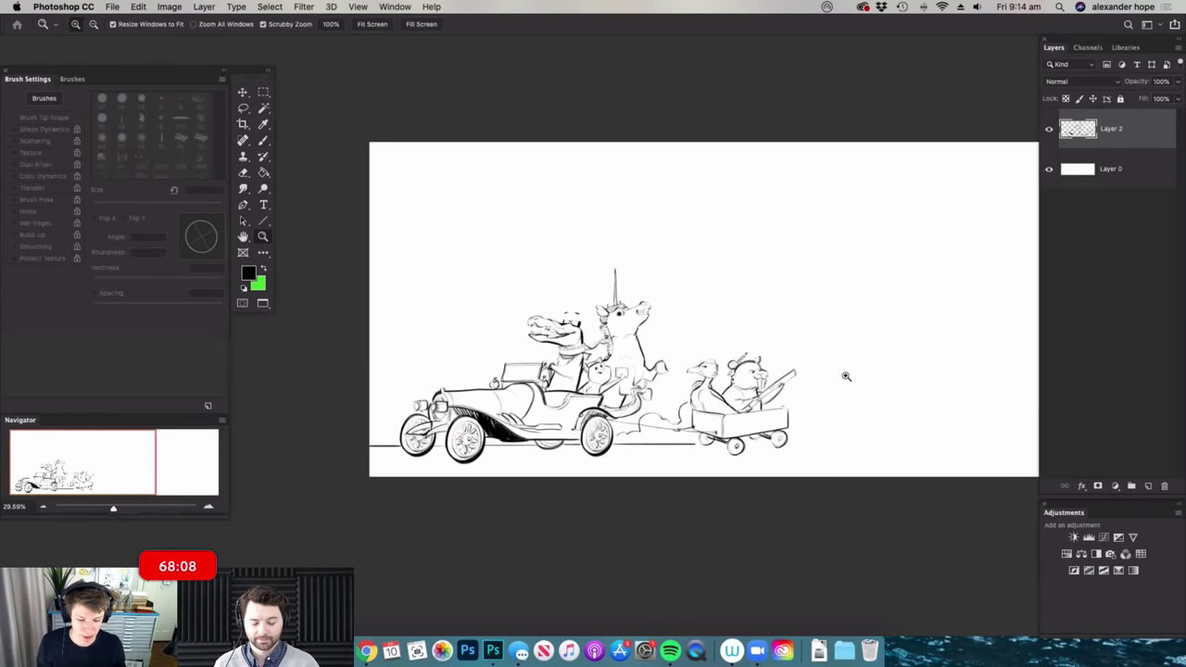
pyautogui.moveTo(717, 369); pyautogui.dragTo(758, 387)
pyautogui.click(766, 393)
pyautogui.press('b')
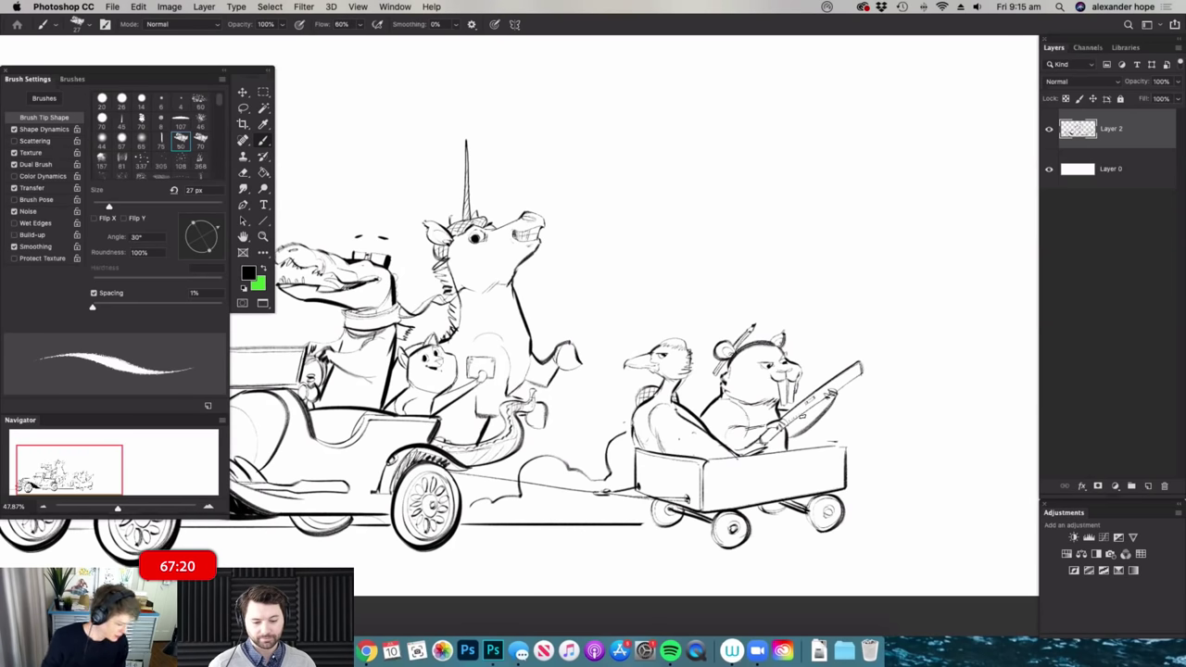
pyautogui.press('z')
pyautogui.moveTo(805, 425); pyautogui.dragTo(778, 422)
pyautogui.press('z')
pyautogui.moveTo(677, 233); pyautogui.dragTo(684, 235)
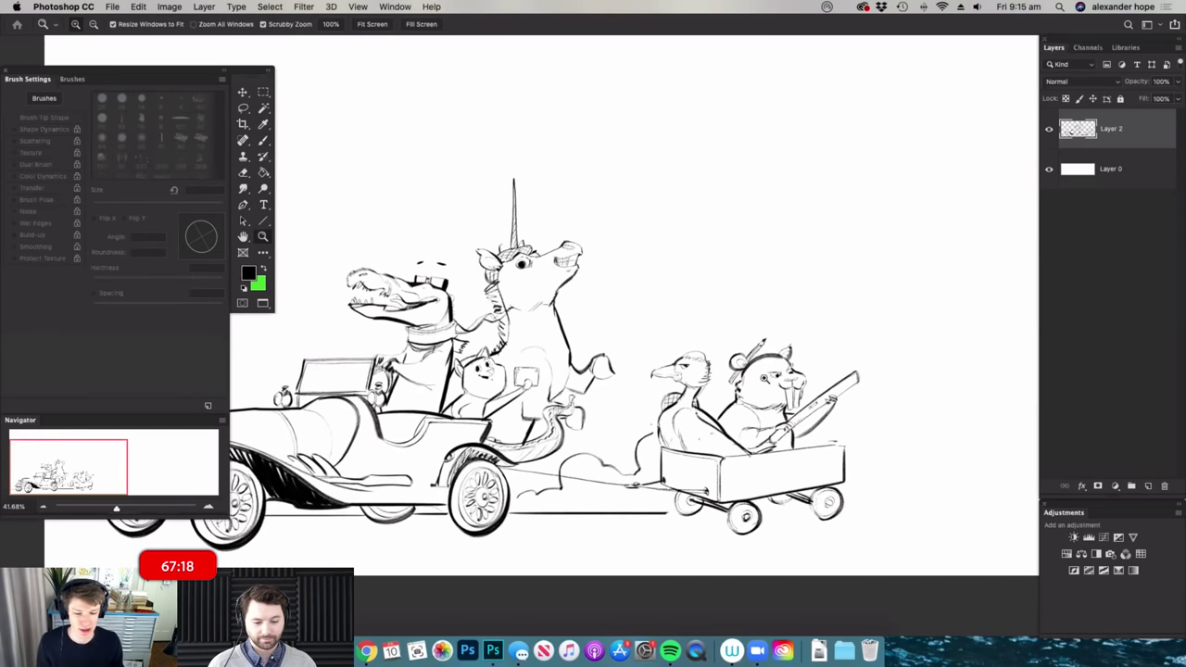
# - Draw the hooked open beak and round head of a flying bird in the empty space above the car
pyautogui.moveTo(793, 371); pyautogui.dragTo(742, 371)
pyautogui.press('z')
pyautogui.moveTo(534, 267); pyautogui.dragTo(639, 264)
pyautogui.press('z')
pyautogui.moveTo(562, 233); pyautogui.dragTo(611, 237)
pyautogui.moveTo(482, 252)
pyautogui.mouseDown()
pyautogui.moveTo(404, 285)
pyautogui.moveTo(429, 270)
pyautogui.moveTo(460, 283)
pyautogui.moveTo(485, 257)
pyautogui.moveTo(462, 323)
pyautogui.moveTo(465, 289)
pyautogui.mouseUp()
pyautogui.press('z')
pyautogui.moveTo(568, 247)
pyautogui.mouseDown()
pyautogui.moveTo(555, 244)
pyautogui.moveTo(593, 243)
pyautogui.mouseUp()
pyautogui.press('b')
pyautogui.moveTo(508, 227); pyautogui.dragTo(605, 273)
pyautogui.moveTo(507, 313)
pyautogui.mouseDown()
pyautogui.moveTo(567, 330)
pyautogui.moveTo(609, 275)
pyautogui.mouseUp()
# - Draw the flying bird's thick throat line and the nape curve sweeping up from the back of its head
pyautogui.press('z')
pyautogui.moveTo(593, 346); pyautogui.dragTo(568, 346)
pyautogui.moveTo(621, 273); pyautogui.dragTo(665, 272)
pyautogui.press('b')
pyautogui.moveTo(443, 392); pyautogui.dragTo(574, 369)
pyautogui.moveTo(500, 404); pyautogui.dragTo(664, 336)
pyautogui.moveTo(575, 308); pyautogui.dragTo(622, 293)
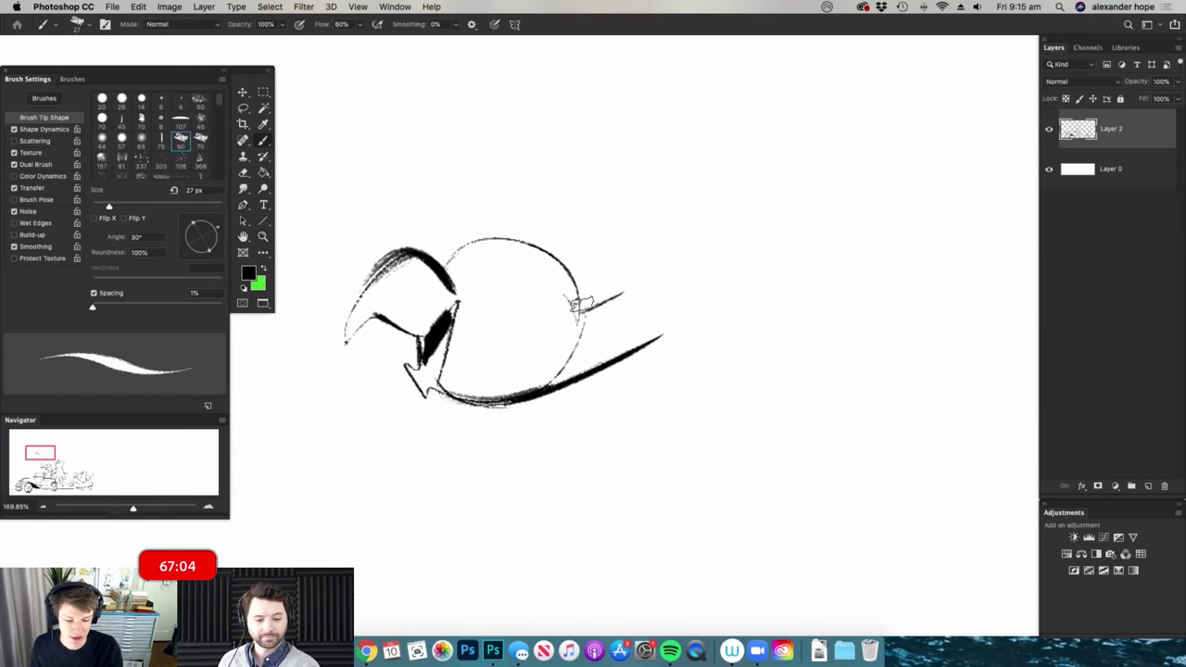
pyautogui.press('z')
pyautogui.moveTo(576, 348); pyautogui.dragTo(557, 350)
pyautogui.moveTo(649, 263); pyautogui.dragTo(674, 263)
pyautogui.press('b')
pyautogui.moveTo(510, 350)
pyautogui.mouseDown()
pyautogui.moveTo(606, 270)
pyautogui.moveTo(688, 240)
pyautogui.mouseUp()
# - Draw the flying bird's round eye with a dark pupil, outer ring and small brow mark beside the beak
pyautogui.press('z')
pyautogui.moveTo(593, 326); pyautogui.dragTo(578, 329)
pyautogui.press('b')
pyautogui.moveTo(426, 351)
pyautogui.mouseDown()
pyautogui.moveTo(461, 358)
pyautogui.moveTo(433, 328)
pyautogui.moveTo(448, 351)
pyautogui.mouseUp()
pyautogui.press('e')
pyautogui.press('z')
pyautogui.moveTo(693, 247)
pyautogui.mouseDown()
pyautogui.moveTo(532, 328)
pyautogui.moveTo(547, 324)
pyautogui.moveTo(554, 289)
pyautogui.moveTo(554, 335)
pyautogui.mouseUp()
pyautogui.press('b')
pyautogui.moveTo(523, 294); pyautogui.dragTo(526, 272)
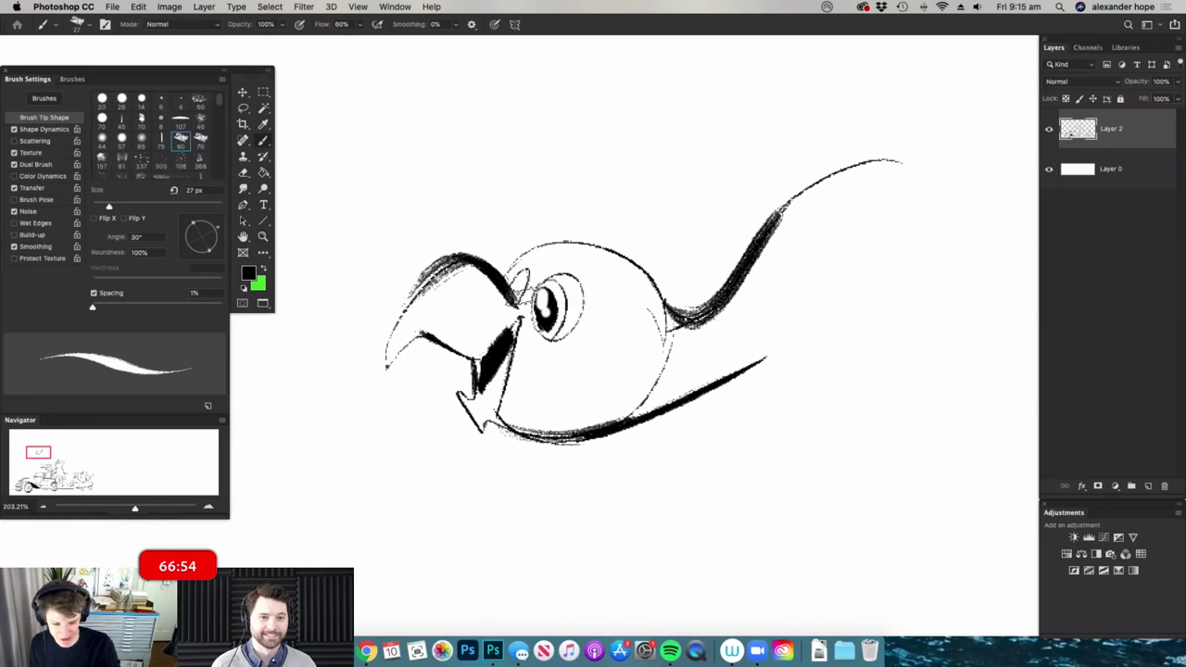
# - Draw the near wing's long leading edge rising from the flying bird's back
pyautogui.press('z')
pyautogui.moveTo(533, 349); pyautogui.dragTo(491, 350)
pyautogui.press('b')
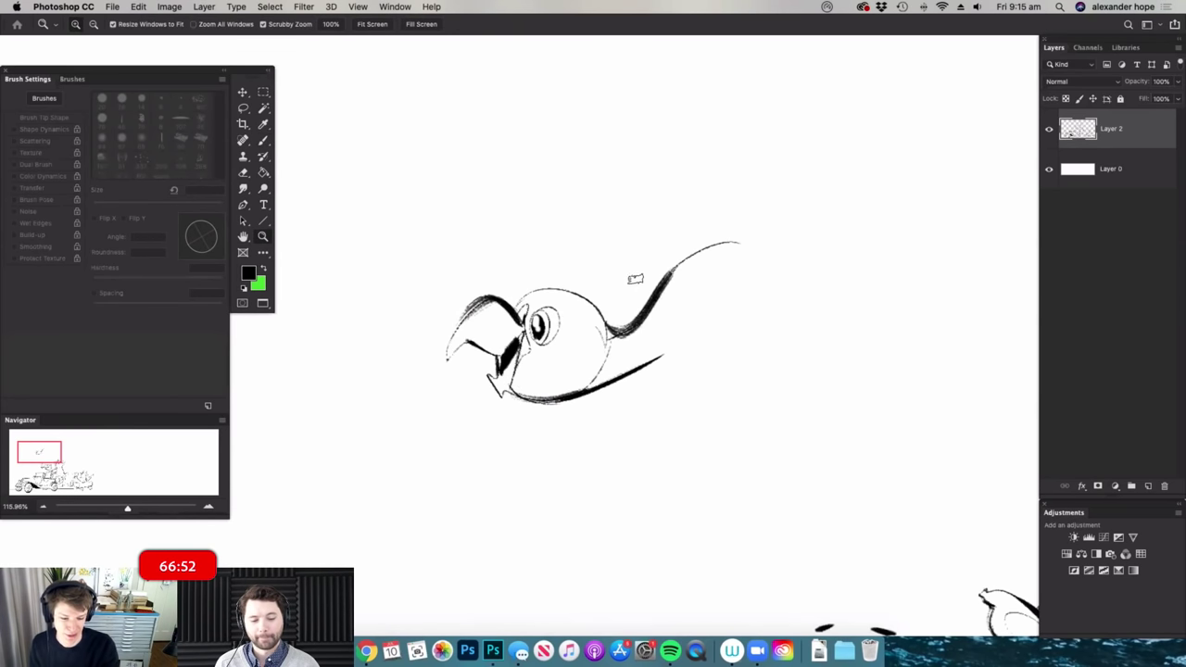
pyautogui.press('z')
pyautogui.moveTo(540, 278); pyautogui.dragTo(566, 265)
pyautogui.press('b')
pyautogui.press('z')
pyautogui.moveTo(565, 345); pyautogui.dragTo(527, 345)
pyautogui.press('b')
pyautogui.press('z')
pyautogui.moveTo(734, 275); pyautogui.dragTo(761, 283)
pyautogui.press('b')
pyautogui.moveTo(650, 308); pyautogui.dragTo(834, 74)
# - Draw the flying bird's far wing and fill both raised wings with layered rows of feathers
pyautogui.press('z')
pyautogui.moveTo(554, 398); pyautogui.dragTo(489, 443)
pyautogui.moveTo(693, 246); pyautogui.dragTo(727, 226)
pyautogui.press('b')
pyautogui.moveTo(661, 259)
pyautogui.mouseDown()
pyautogui.moveTo(754, 174)
pyautogui.moveTo(778, 169)
pyautogui.moveTo(677, 252)
pyautogui.moveTo(804, 174)
pyautogui.moveTo(733, 252)
pyautogui.moveTo(844, 223)
pyautogui.moveTo(717, 283)
pyautogui.moveTo(853, 267)
pyautogui.moveTo(743, 299)
pyautogui.moveTo(832, 306)
pyautogui.moveTo(738, 344)
pyautogui.moveTo(698, 421)
pyautogui.moveTo(663, 454)
pyautogui.moveTo(620, 471)
pyautogui.moveTo(596, 445)
pyautogui.moveTo(558, 457)
pyautogui.mouseUp()
pyautogui.moveTo(718, 276)
pyautogui.mouseDown()
pyautogui.moveTo(739, 316)
pyautogui.moveTo(693, 376)
pyautogui.moveTo(564, 438)
pyautogui.mouseUp()
pyautogui.press('z')
pyautogui.moveTo(704, 349)
pyautogui.mouseDown()
pyautogui.moveTo(590, 382)
pyautogui.moveTo(668, 383)
pyautogui.mouseUp()
pyautogui.press('b')
pyautogui.moveTo(560, 429)
pyautogui.mouseDown()
pyautogui.moveTo(584, 185)
pyautogui.moveTo(610, 212)
pyautogui.moveTo(603, 269)
pyautogui.moveTo(664, 241)
pyautogui.moveTo(685, 253)
pyautogui.moveTo(685, 301)
pyautogui.moveTo(682, 323)
pyautogui.moveTo(640, 304)
pyautogui.moveTo(589, 312)
pyautogui.moveTo(610, 292)
pyautogui.moveTo(603, 315)
pyautogui.moveTo(644, 343)
pyautogui.moveTo(562, 415)
pyautogui.mouseUp()
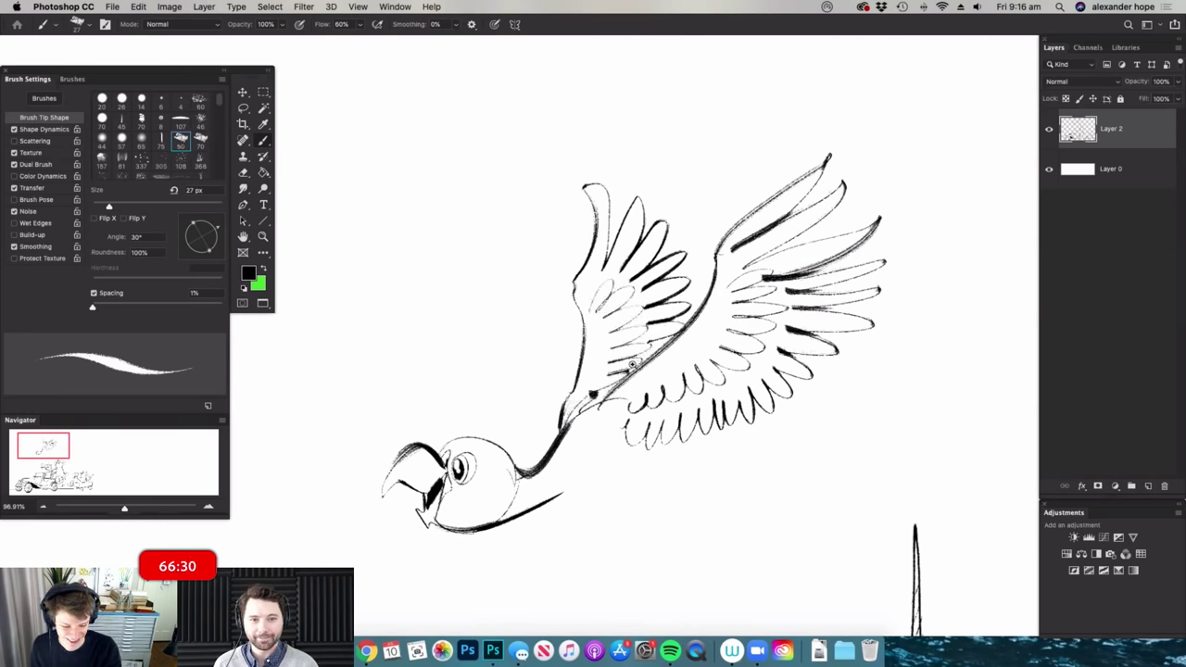
# - Draw the flying bird's belly line and a fan of tail feathers
pyautogui.moveTo(663, 343); pyautogui.dragTo(736, 395)
pyautogui.moveTo(671, 412)
pyautogui.mouseDown()
pyautogui.moveTo(588, 413)
pyautogui.moveTo(673, 385)
pyautogui.moveTo(765, 392)
pyautogui.moveTo(713, 420)
pyautogui.mouseUp()
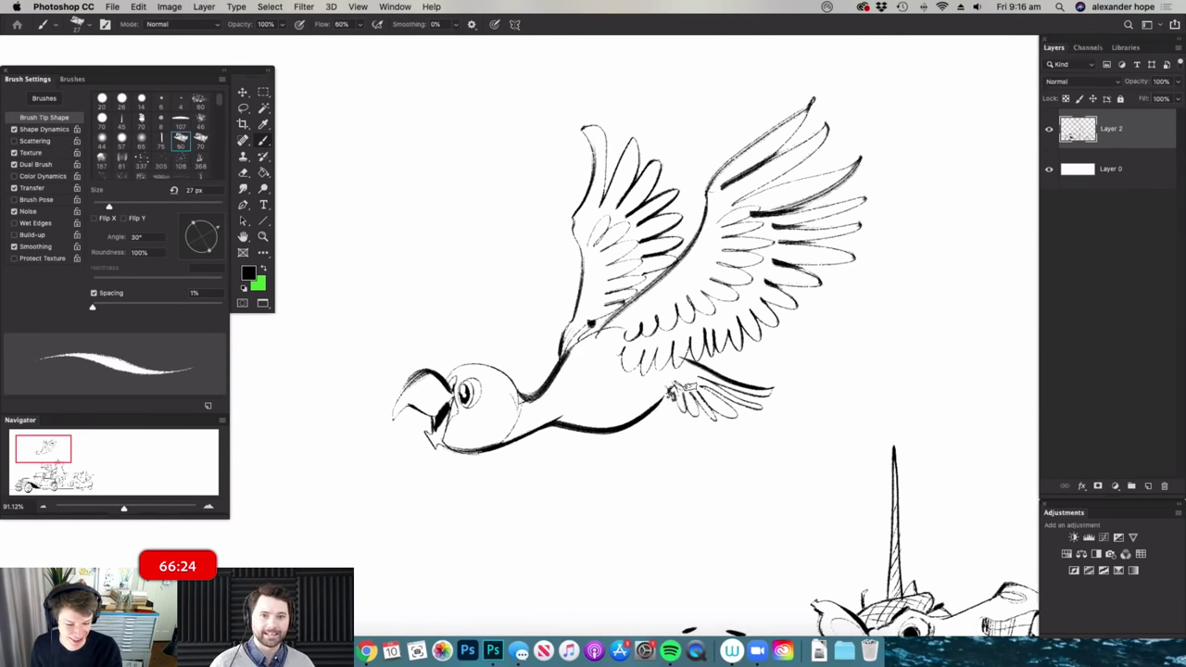
pyautogui.moveTo(632, 421)
pyautogui.mouseDown()
pyautogui.moveTo(665, 413)
pyautogui.moveTo(601, 435)
pyautogui.moveTo(641, 441)
pyautogui.moveTo(671, 402)
pyautogui.mouseUp()
# - Add tucked feet under the flying bird's belly, crest and cheek feathers on its head, and shoulder curves at the near wing
pyautogui.moveTo(746, 344)
pyautogui.mouseDown()
pyautogui.moveTo(662, 347)
pyautogui.moveTo(777, 347)
pyautogui.mouseUp()
pyautogui.moveTo(694, 288)
pyautogui.mouseDown()
pyautogui.moveTo(713, 352)
pyautogui.moveTo(688, 360)
pyautogui.mouseUp()
pyautogui.moveTo(659, 311); pyautogui.dragTo(677, 350)
pyautogui.moveTo(727, 315)
pyautogui.mouseDown()
pyautogui.moveTo(674, 325)
pyautogui.moveTo(720, 324)
pyautogui.mouseUp()
pyautogui.moveTo(596, 316); pyautogui.dragTo(681, 298)
pyautogui.moveTo(639, 311)
pyautogui.mouseDown()
pyautogui.moveTo(679, 313)
pyautogui.moveTo(697, 357)
pyautogui.moveTo(690, 380)
pyautogui.moveTo(643, 440)
pyautogui.moveTo(590, 444)
pyautogui.moveTo(593, 307)
pyautogui.mouseUp()
pyautogui.scroll(4, 731, 333)
pyautogui.press('b')
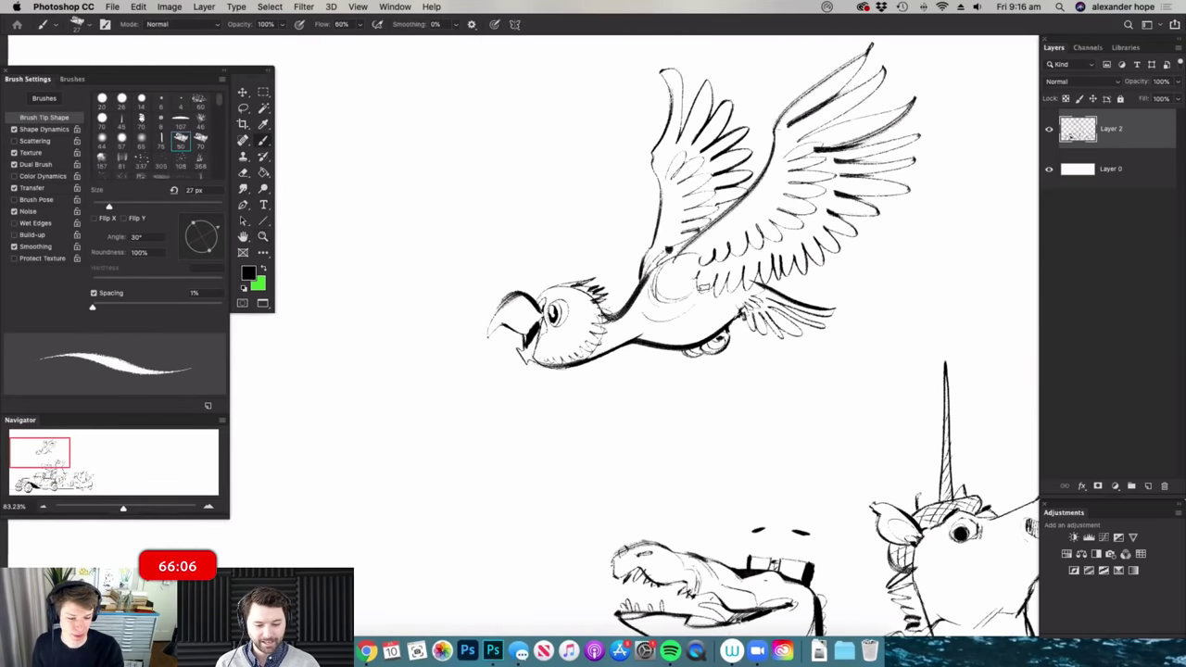
pyautogui.press('z')
pyautogui.scroll(-3, 709, 294)
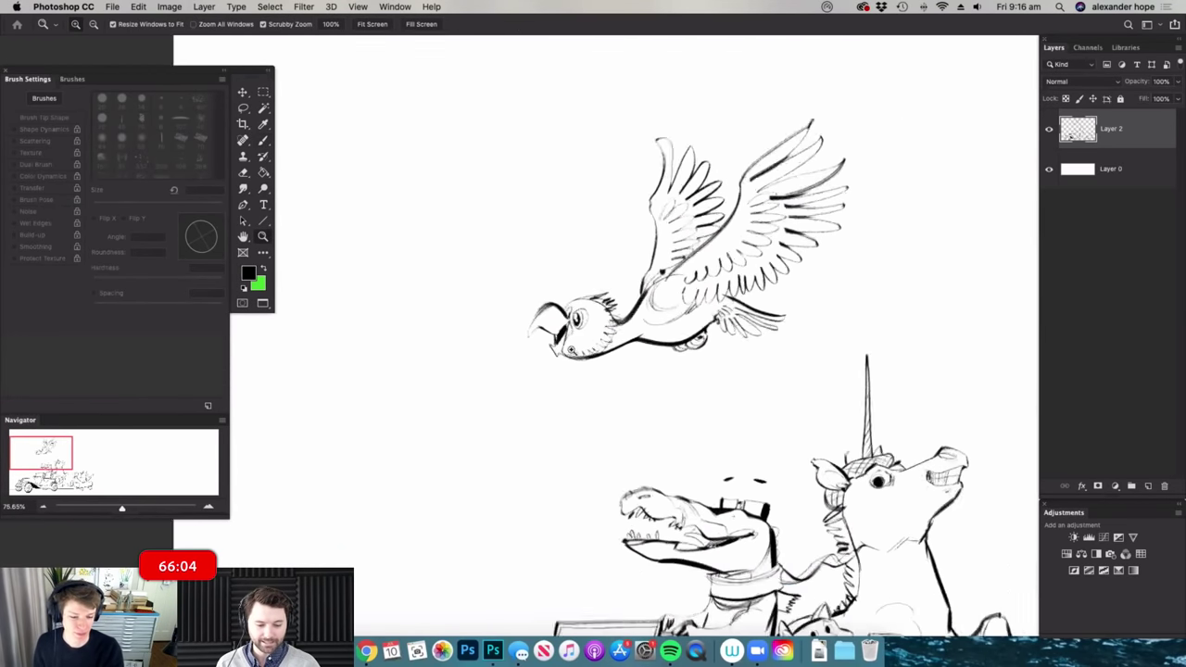
pyautogui.moveTo(546, 330); pyautogui.dragTo(593, 332)
pyautogui.press('b')
pyautogui.moveTo(562, 290)
pyautogui.mouseDown()
pyautogui.moveTo(522, 357)
pyautogui.moveTo(556, 336)
pyautogui.moveTo(498, 448)
pyautogui.mouseUp()
pyautogui.press('z')
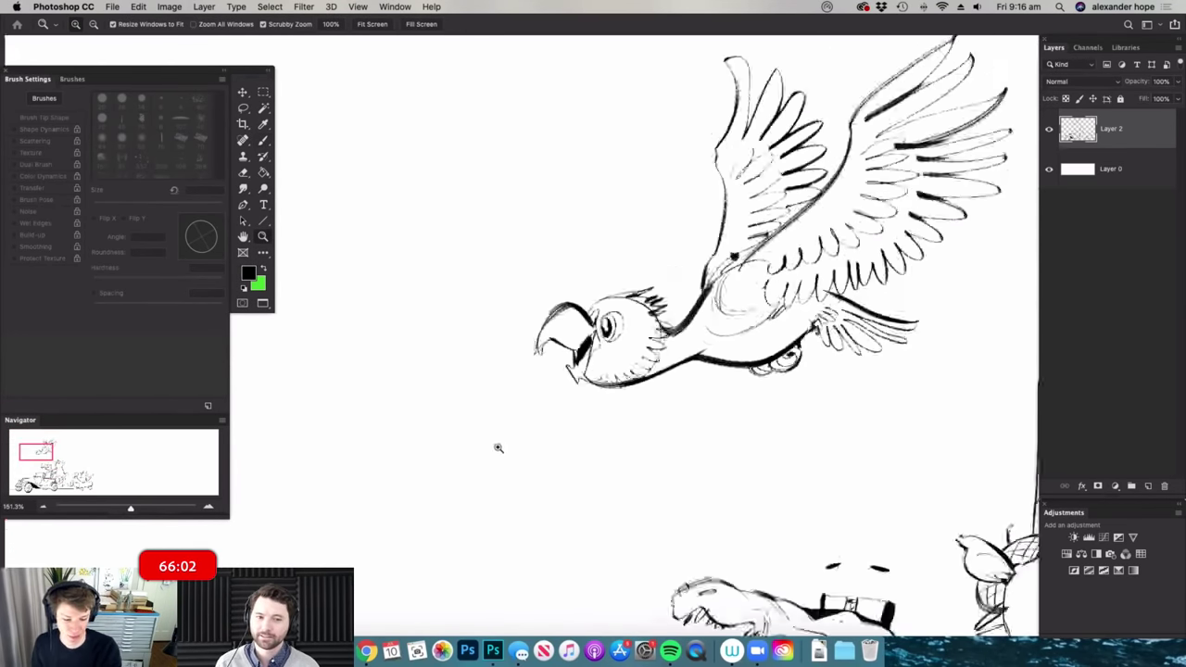
pyautogui.press('b')
pyautogui.press('z')
pyautogui.moveTo(616, 359); pyautogui.dragTo(584, 412)
pyautogui.press('z')
pyautogui.moveTo(608, 462); pyautogui.dragTo(561, 491)
pyautogui.press('z')
pyautogui.moveTo(962, 475); pyautogui.dragTo(986, 475)
pyautogui.scroll(2, 834, 508)
pyautogui.press('b')
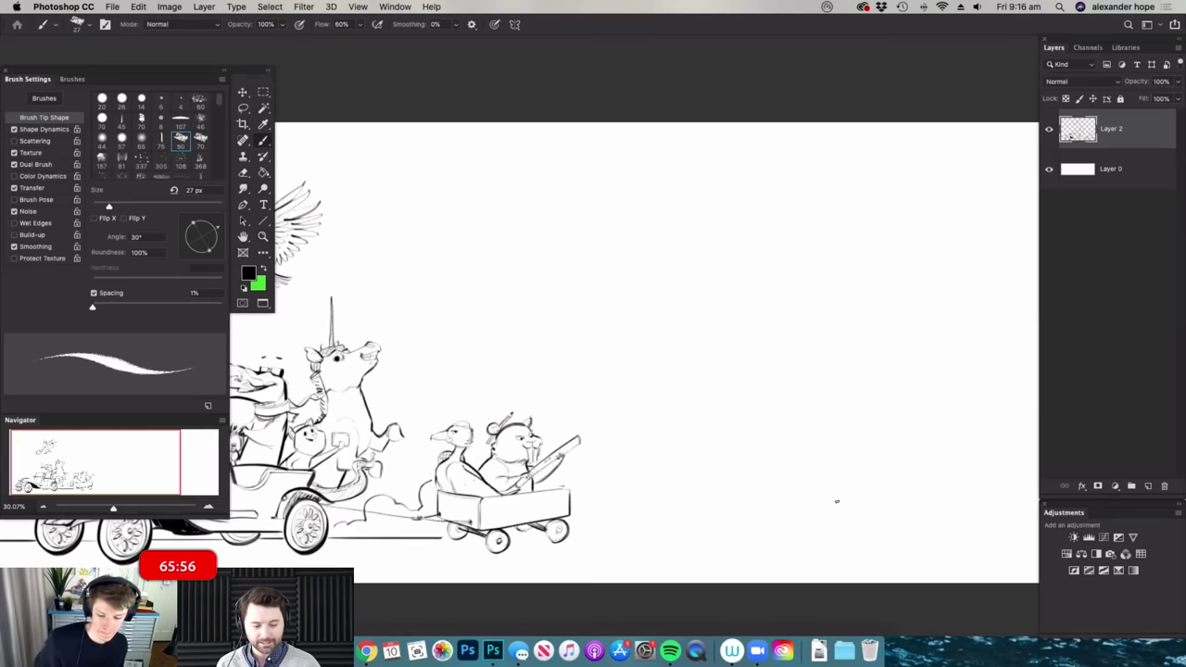
pyautogui.press('z')
pyautogui.scroll(-2, 770, 458)
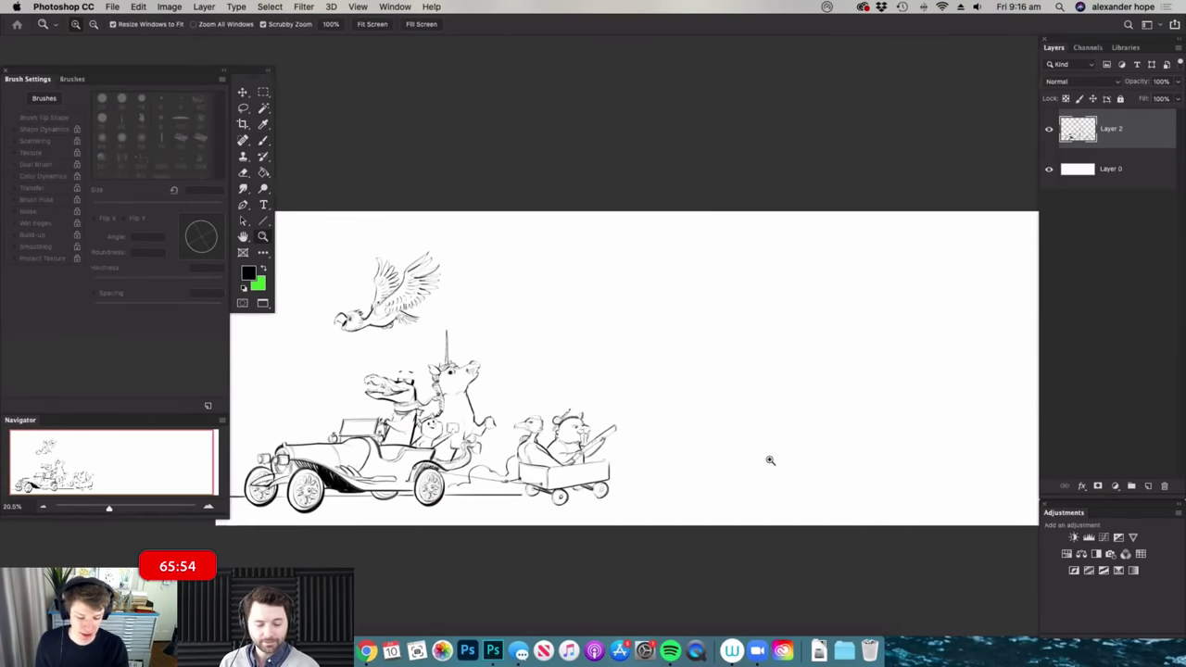
pyautogui.scroll(2, 617, 423)
pyautogui.press('b')
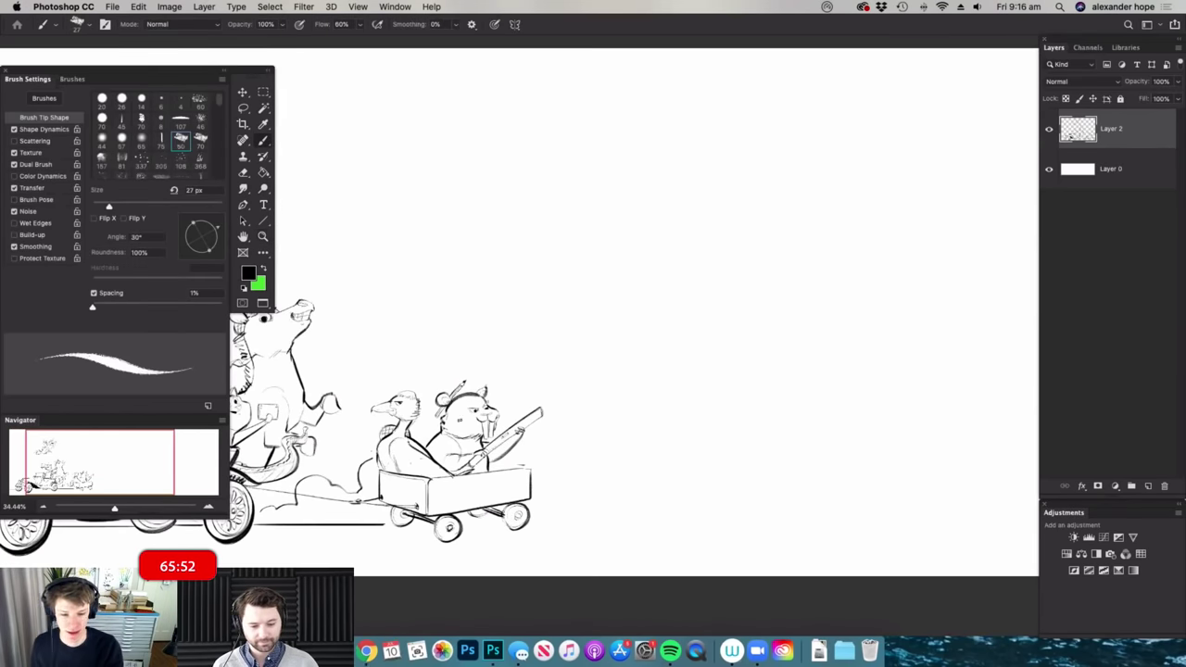
# - Switch to Chrome and run a Google image search for "grizzy bear"
pyautogui.click(367, 651)
pyautogui.click(590, 53)
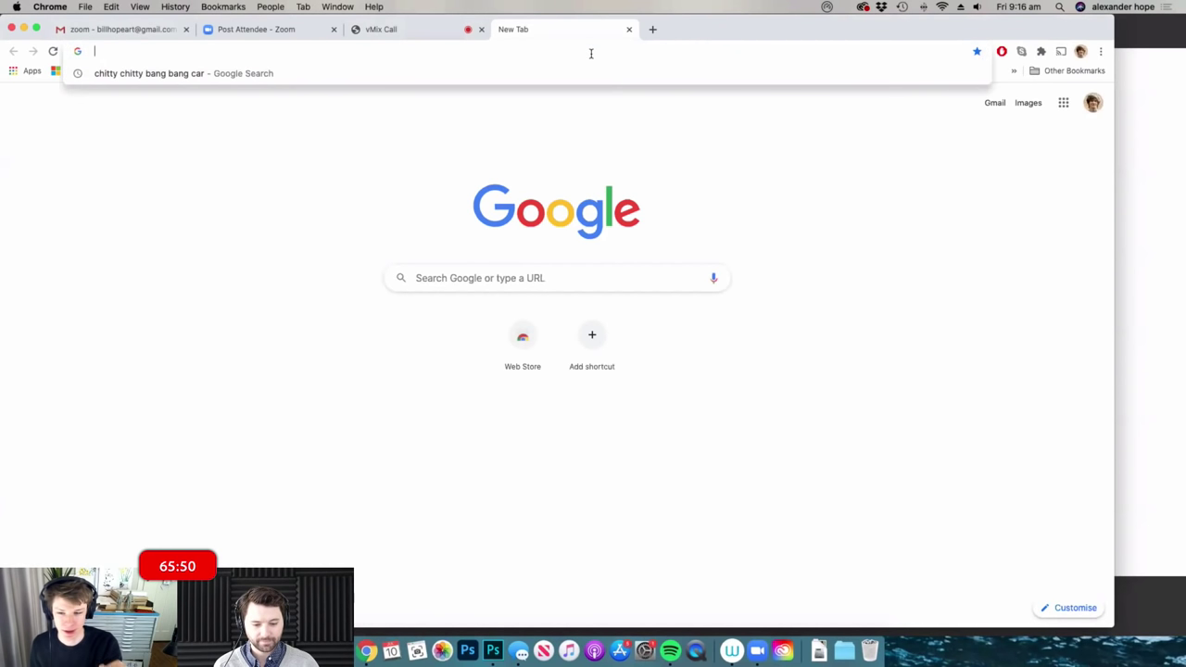
pyautogui.write('grizz')
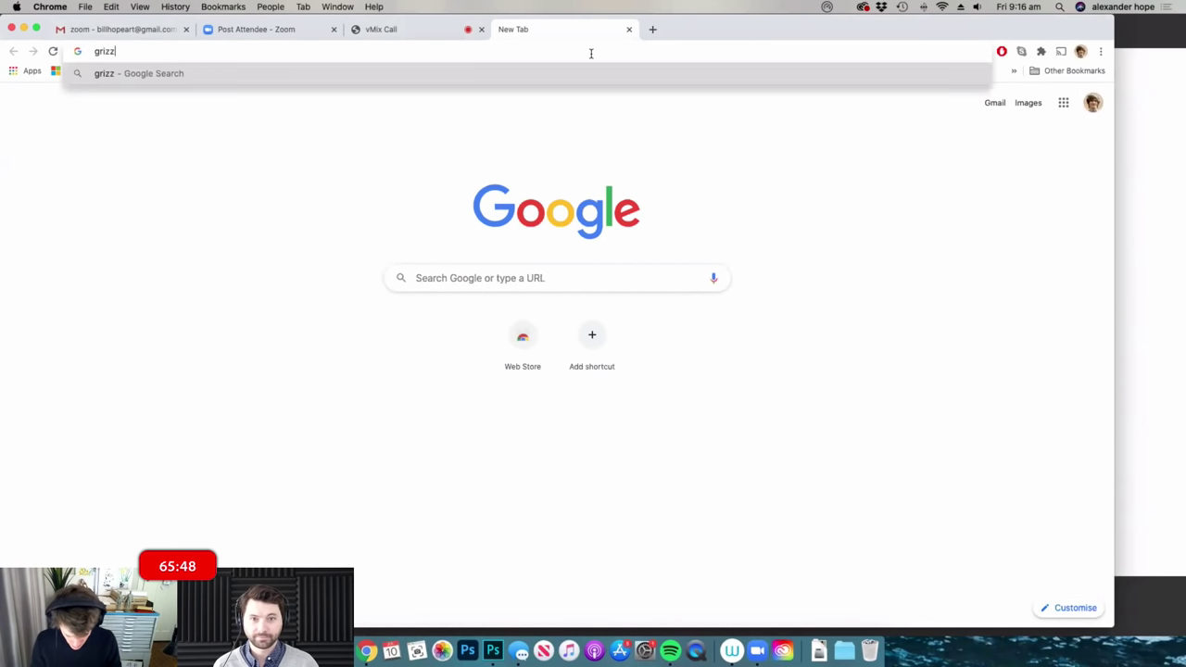
pyautogui.write('y bear')
pyautogui.press('Return')
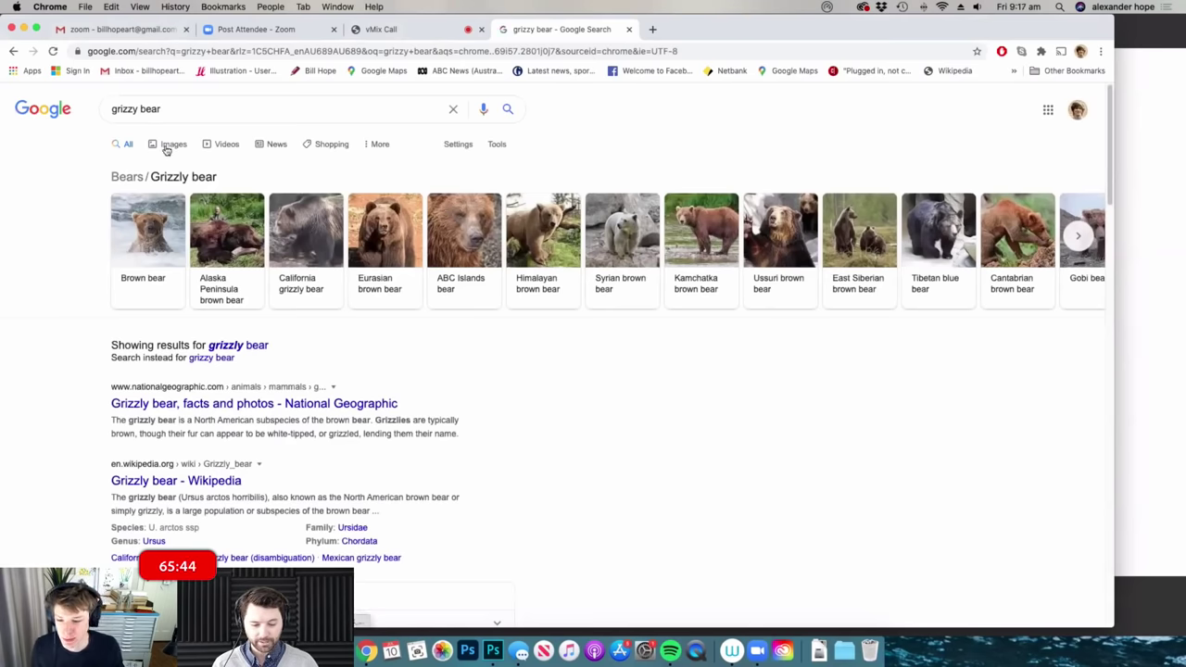
pyautogui.click(173, 145)
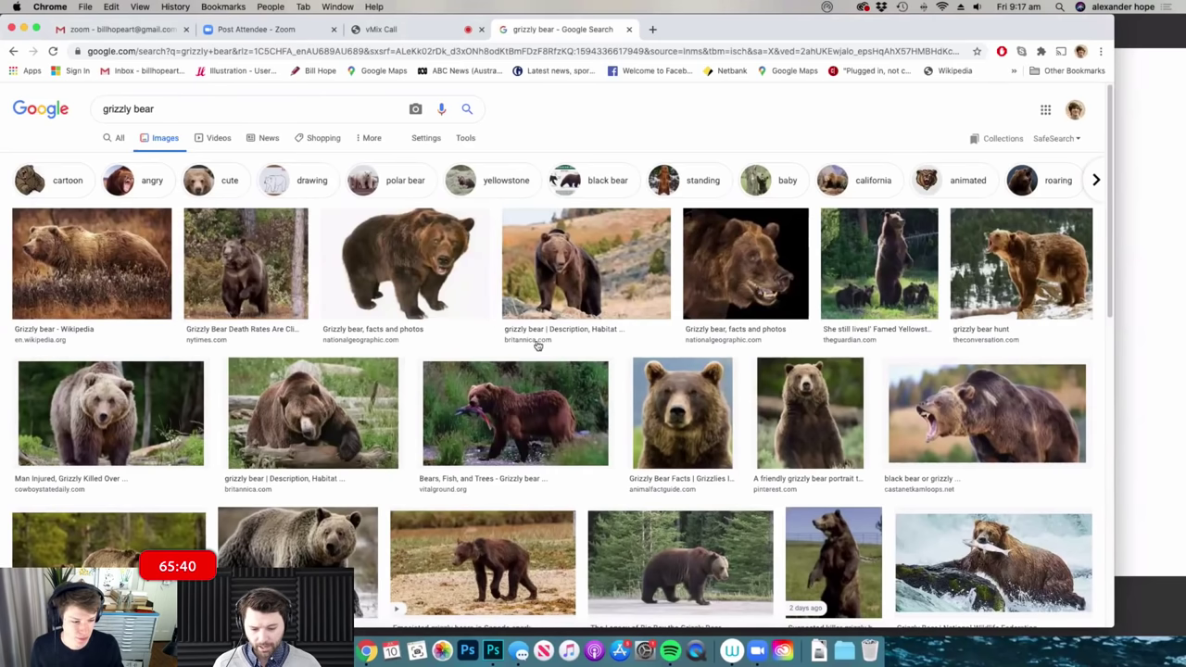
# - Copy the image of the grizzly standing on a snowy rock and switch back to Photoshop
pyautogui.rightClick(989, 279)
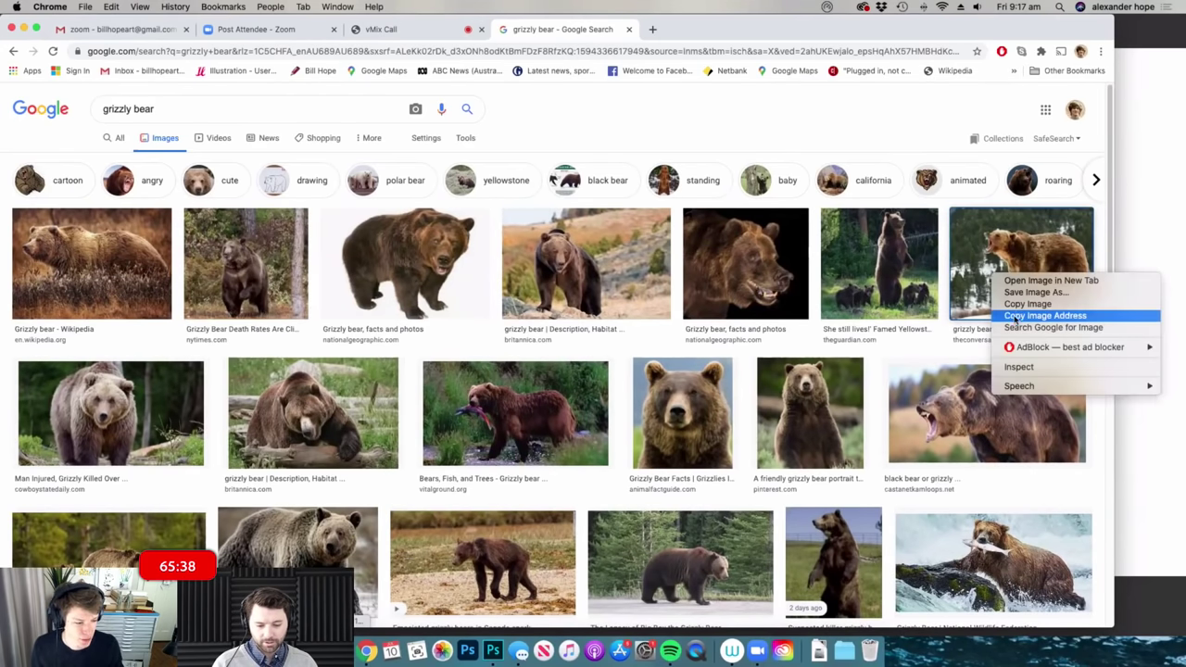
pyautogui.click(1023, 304)
pyautogui.press('super+Tab')
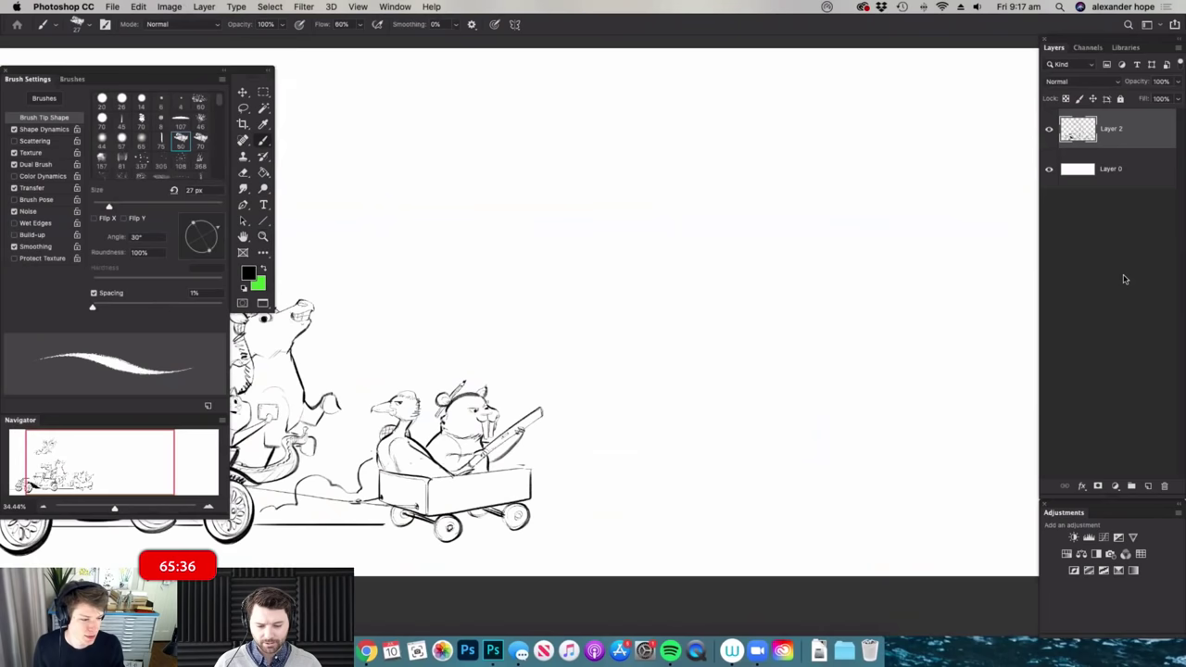
# - Paste the bear photo, enlarge it to about 359%, and place it above the bird and beaver's cart
pyautogui.press('super+v')
pyautogui.press('v')
pyautogui.moveTo(621, 288); pyautogui.dragTo(754, 175)
pyautogui.moveTo(727, 287); pyautogui.dragTo(538, 327)
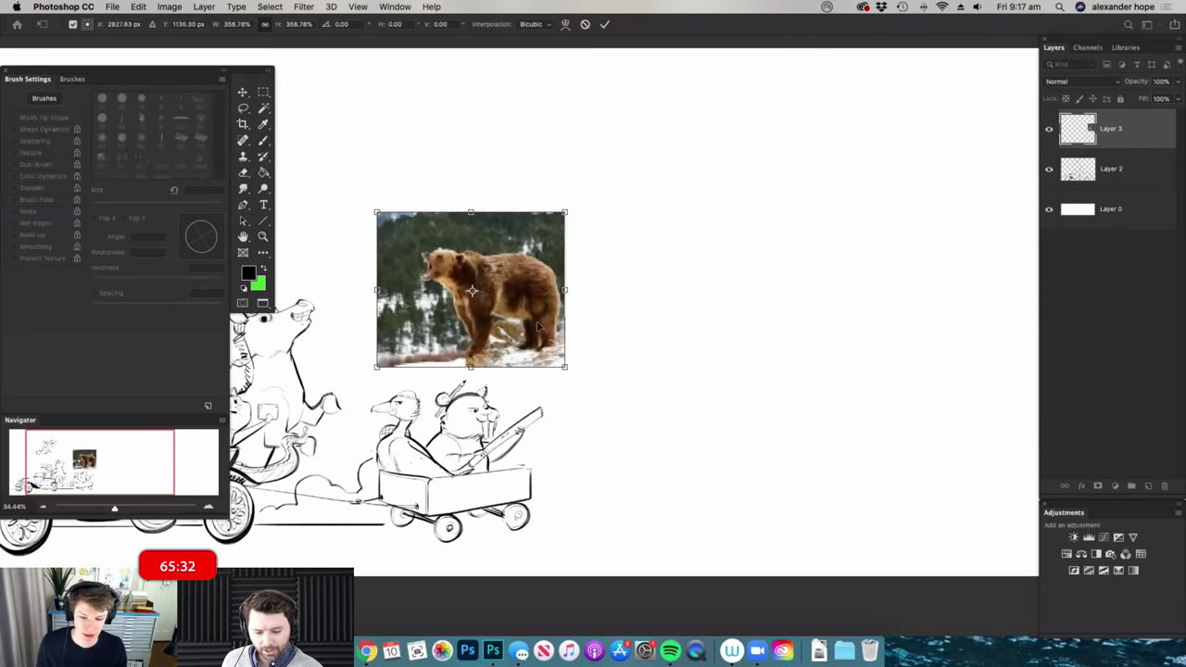
pyautogui.press('Return')
# - Show the canvas in full-screen mode without panels, framing the bear photo and the blank area beside it
pyautogui.moveTo(713, 428); pyautogui.dragTo(671, 409)
pyautogui.scroll(2, 748, 434)
pyautogui.press('v')
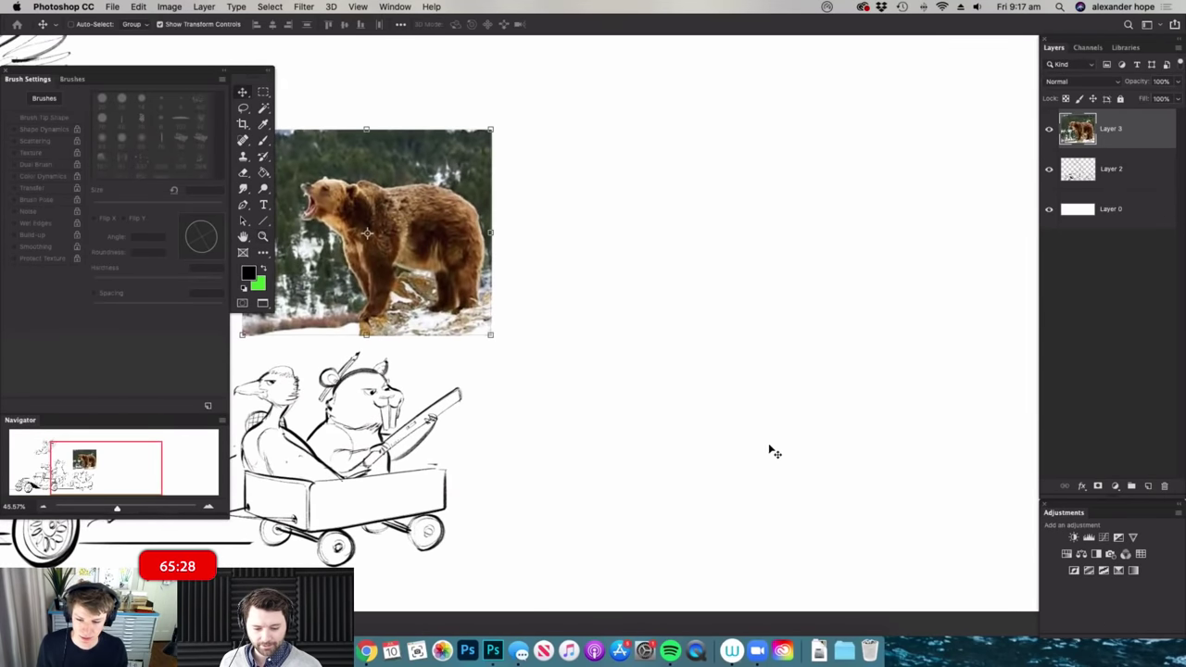
pyautogui.press('b')
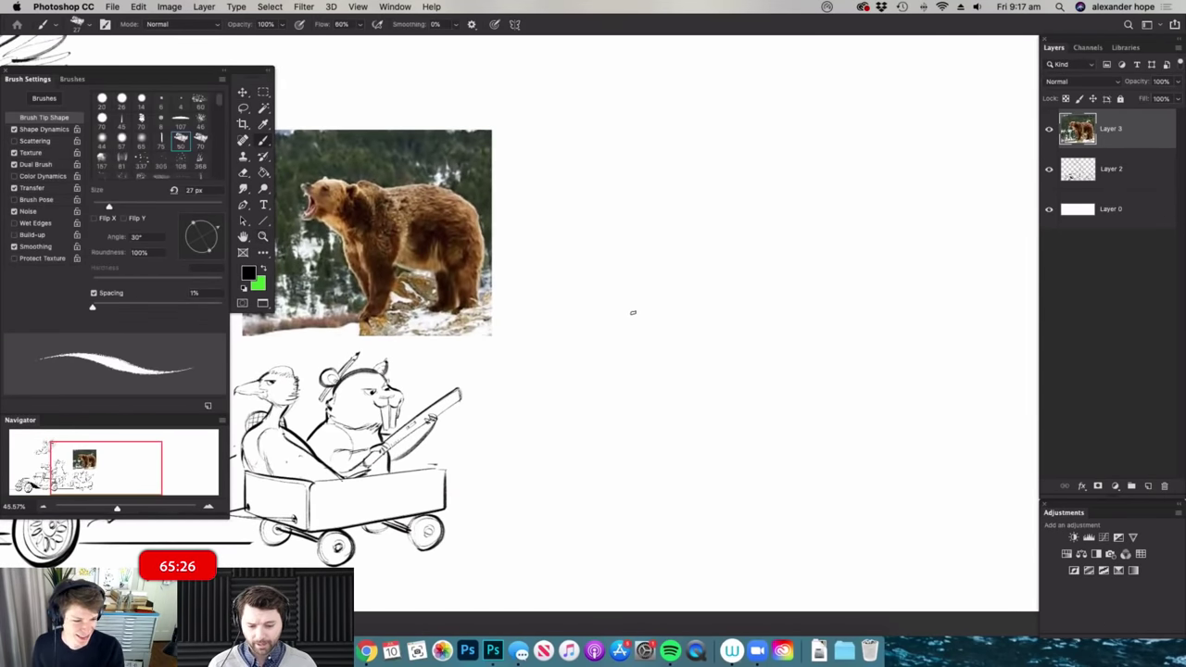
pyautogui.press('z')
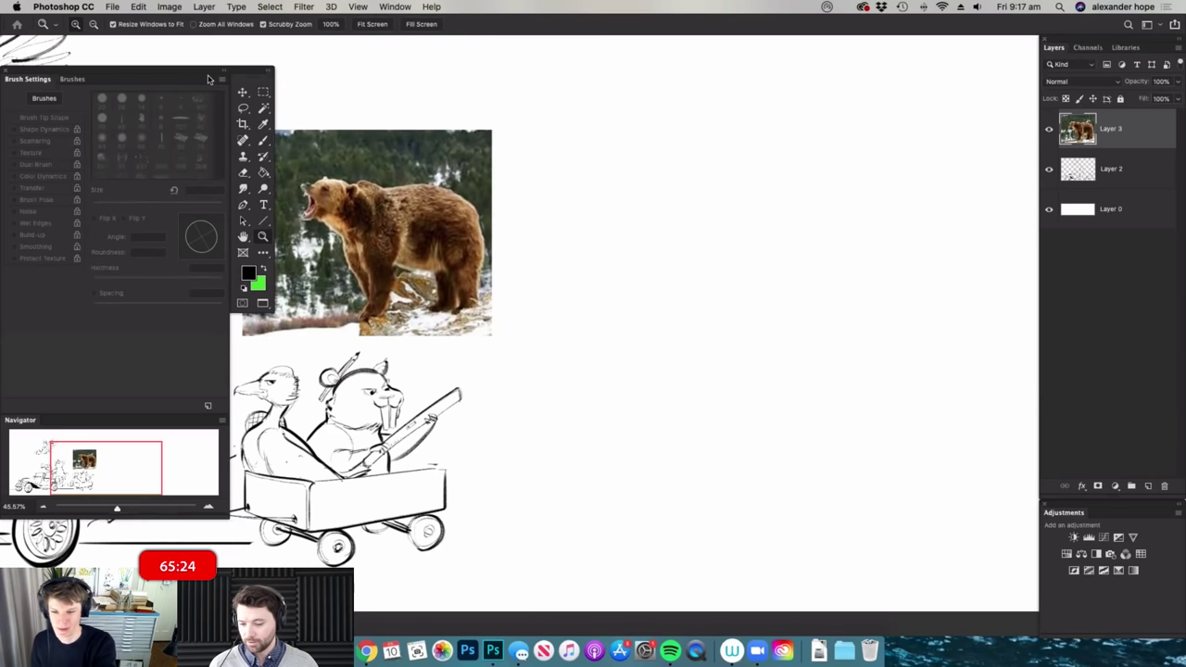
pyautogui.press('f')
pyautogui.press('f')
pyautogui.scroll(-1, 727, 306)
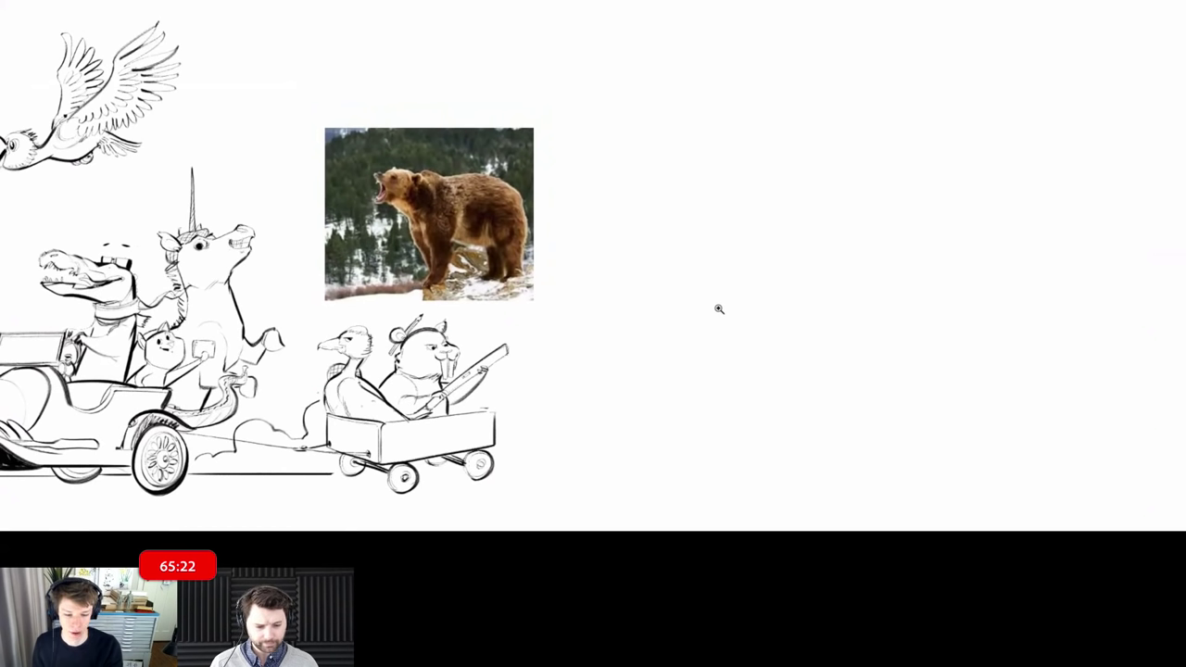
pyautogui.scroll(2, 667, 306)
pyautogui.scroll(-2, 608, 383)
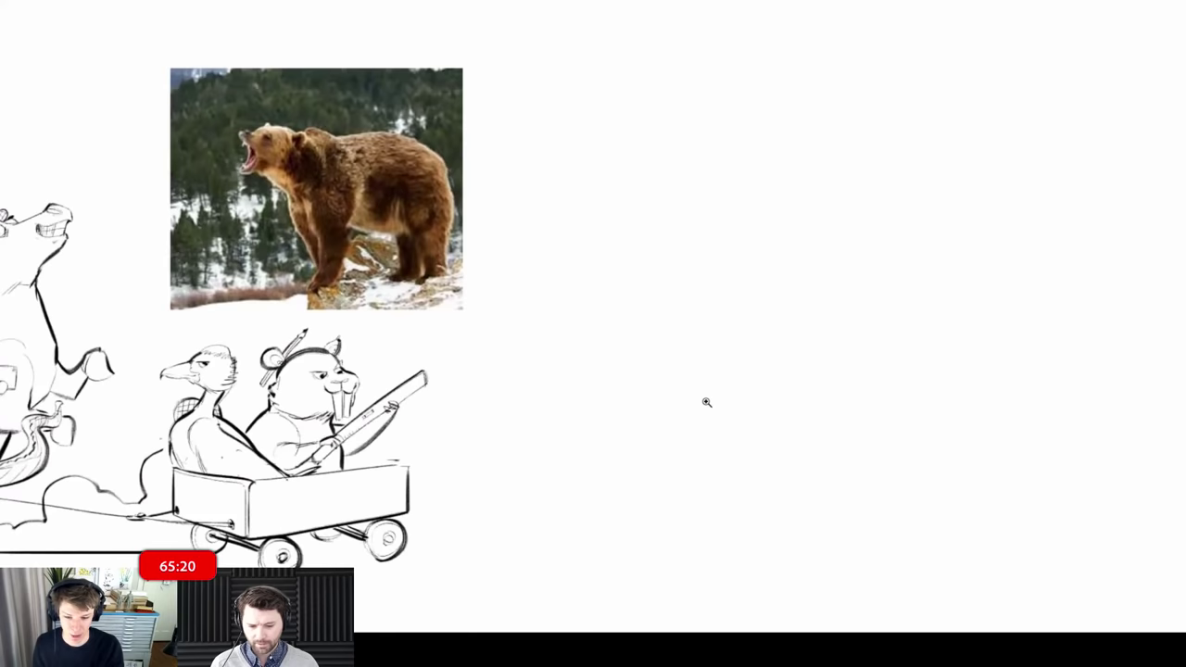
pyautogui.scroll(1, 558, 286)
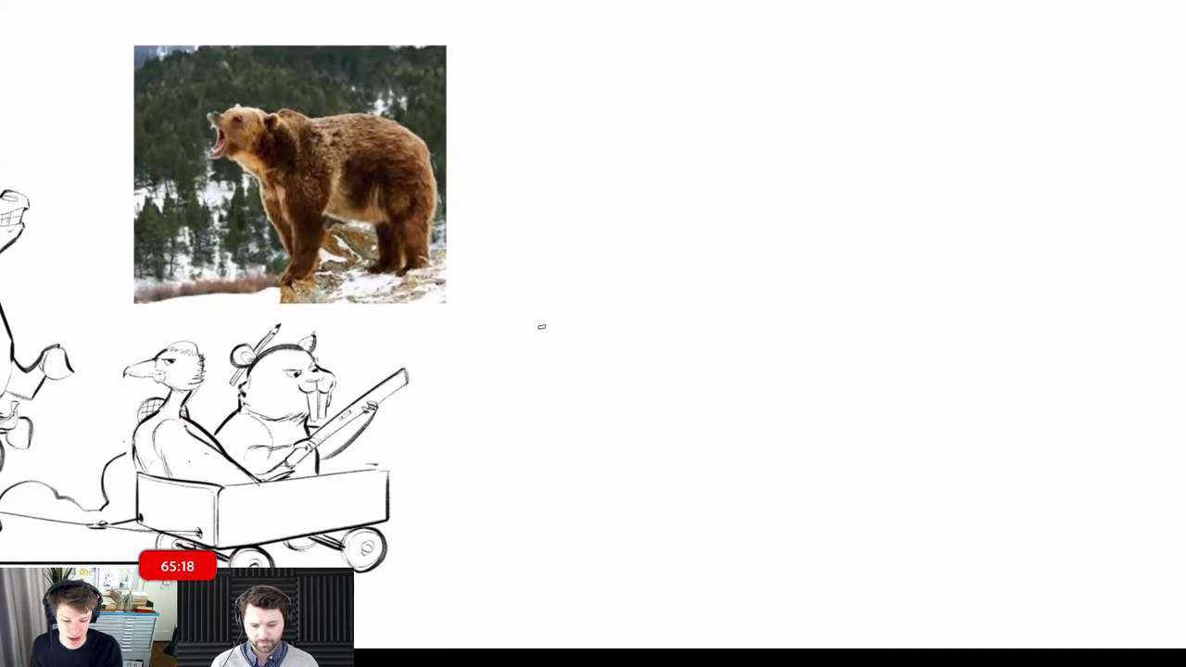
# - Draw a bear's thick black brow, short muzzle line and dark nose on the blank area beside the photo
pyautogui.rightClick(541, 326)
pyautogui.click(606, 275)
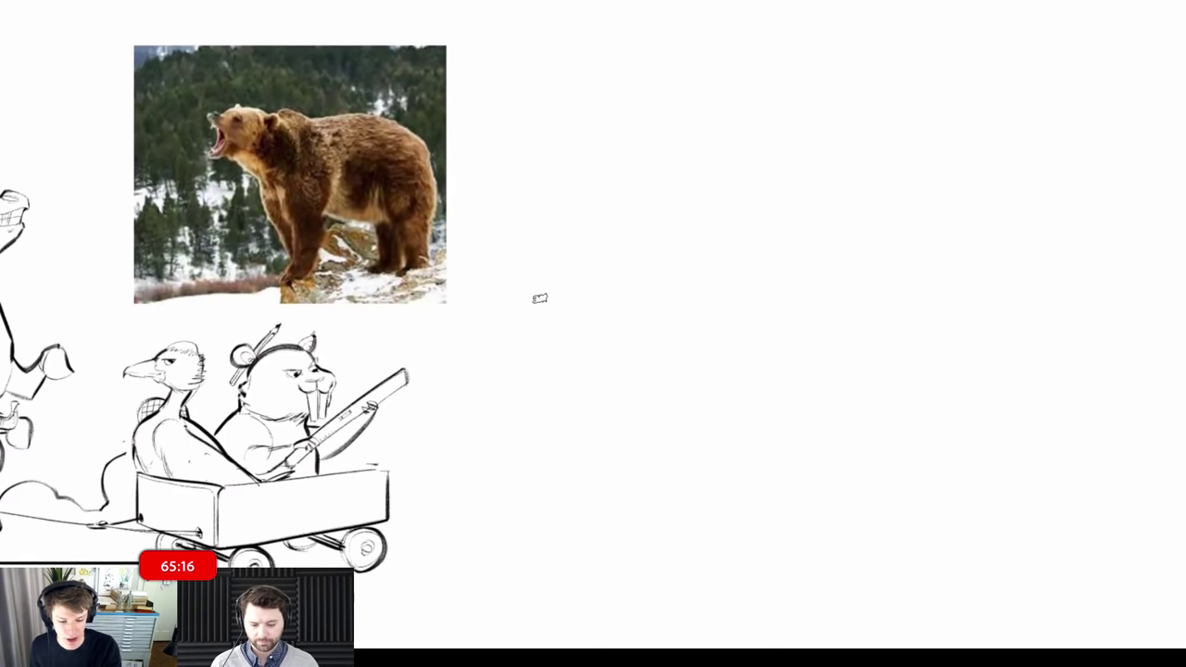
pyautogui.moveTo(556, 315)
pyautogui.mouseDown()
pyautogui.moveTo(587, 299)
pyautogui.moveTo(628, 306)
pyautogui.mouseUp()
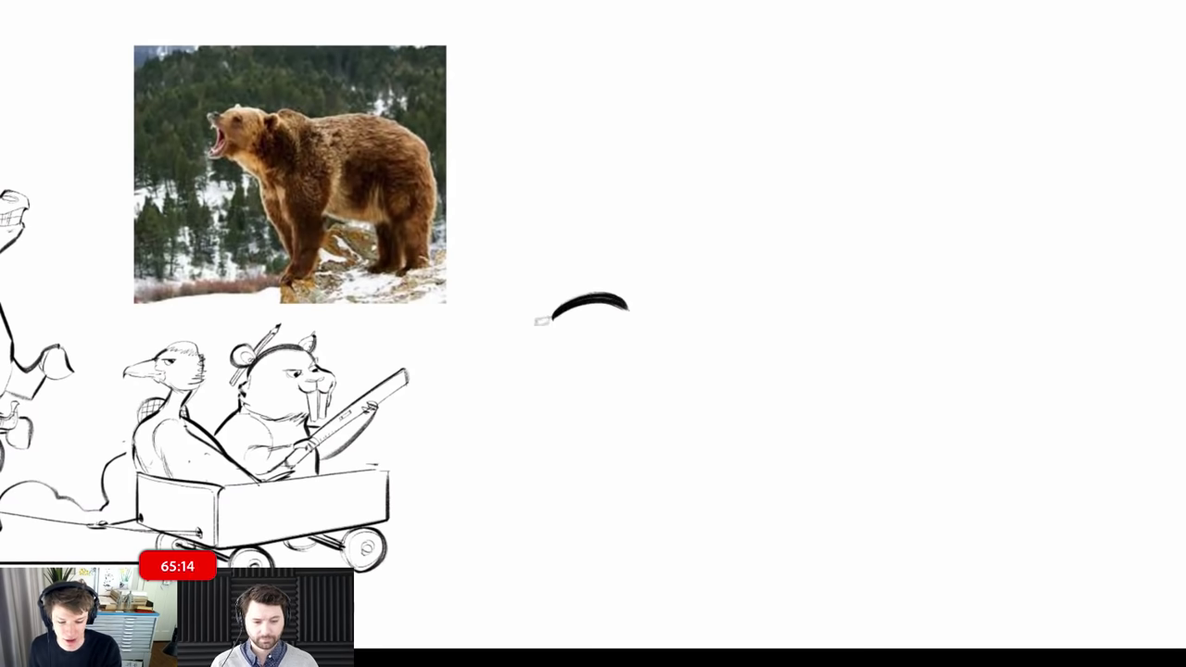
pyautogui.moveTo(548, 313); pyautogui.dragTo(534, 323)
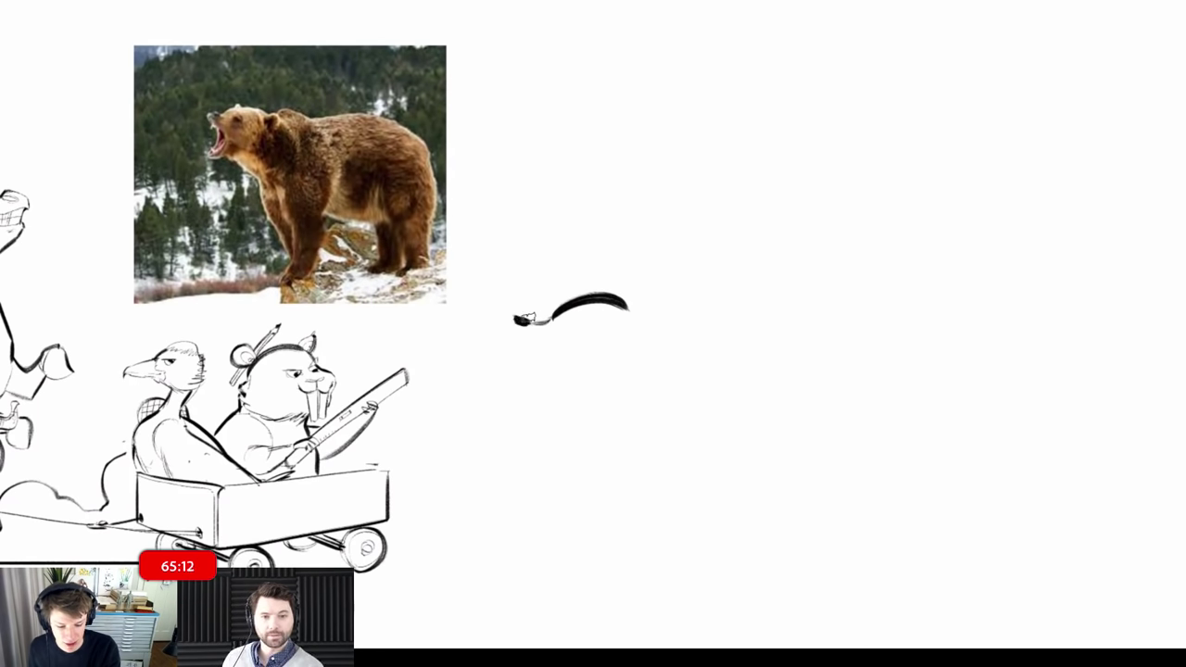
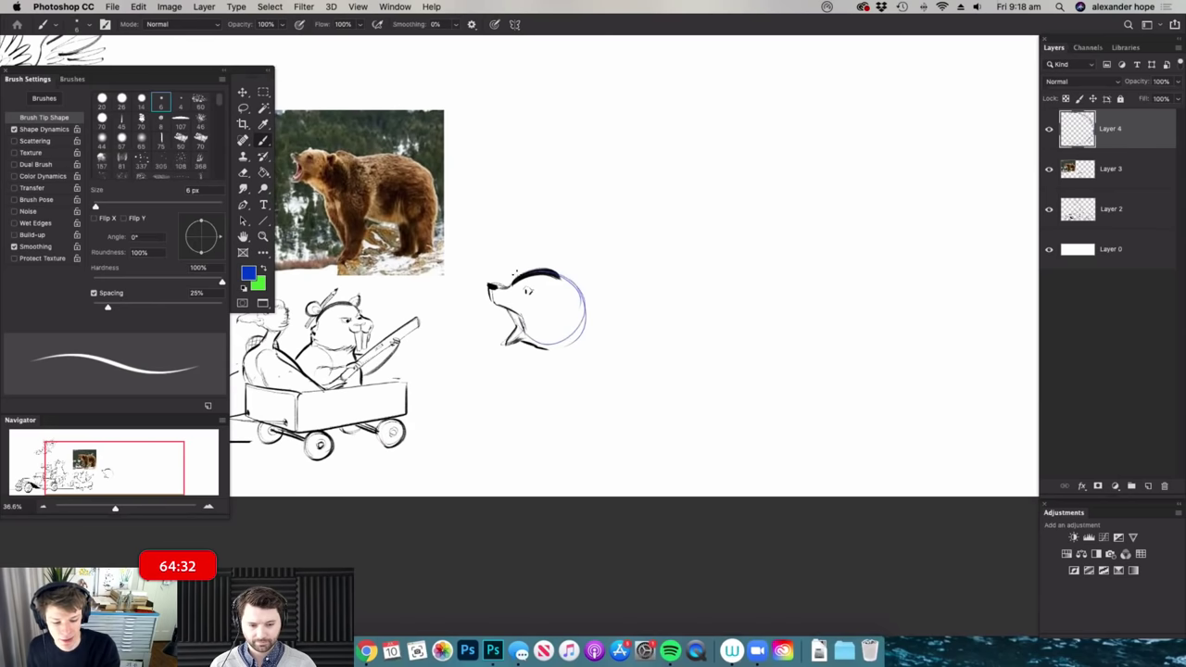
# - Sketch the running bear's shoulder circle, large rounded torso and both front legs in blue with the 6 px brush
pyautogui.moveTo(622, 312)
pyautogui.mouseDown()
pyautogui.moveTo(632, 310)
pyautogui.moveTo(580, 300)
pyautogui.mouseUp()
pyautogui.moveTo(657, 288)
pyautogui.mouseDown()
pyautogui.moveTo(691, 274)
pyautogui.moveTo(741, 293)
pyautogui.moveTo(667, 397)
pyautogui.moveTo(602, 406)
pyautogui.mouseUp()
pyautogui.moveTo(583, 306); pyautogui.dragTo(676, 448)
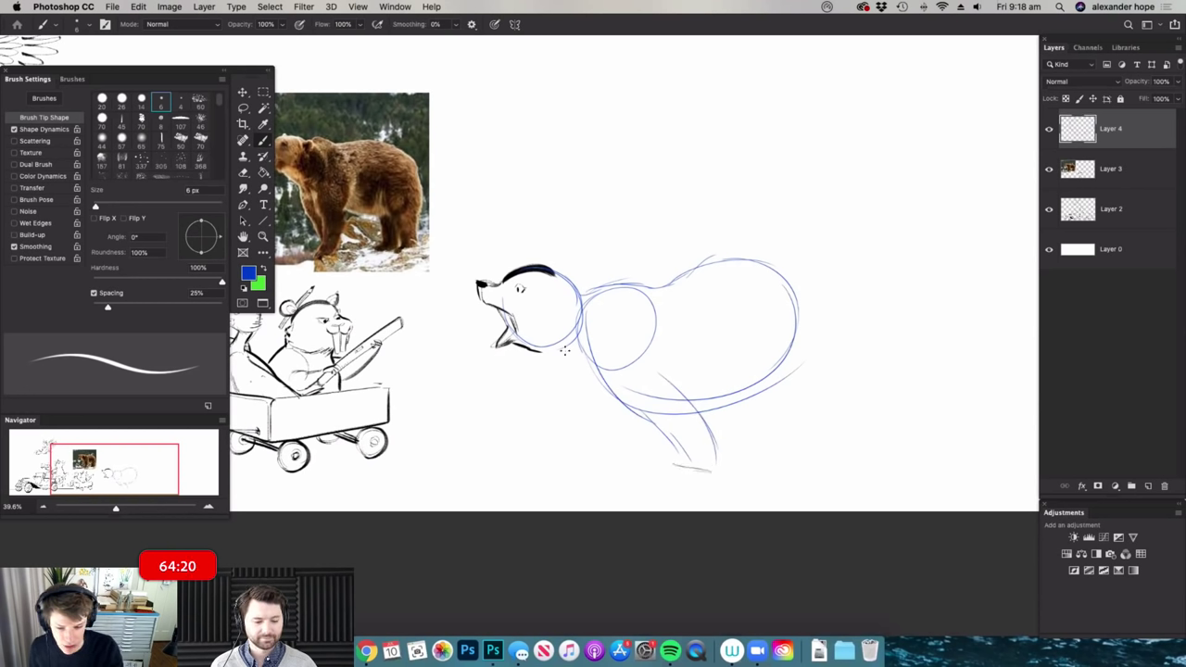
pyautogui.moveTo(506, 380)
pyautogui.mouseDown()
pyautogui.moveTo(479, 390)
pyautogui.moveTo(525, 414)
pyautogui.moveTo(553, 398)
pyautogui.mouseUp()
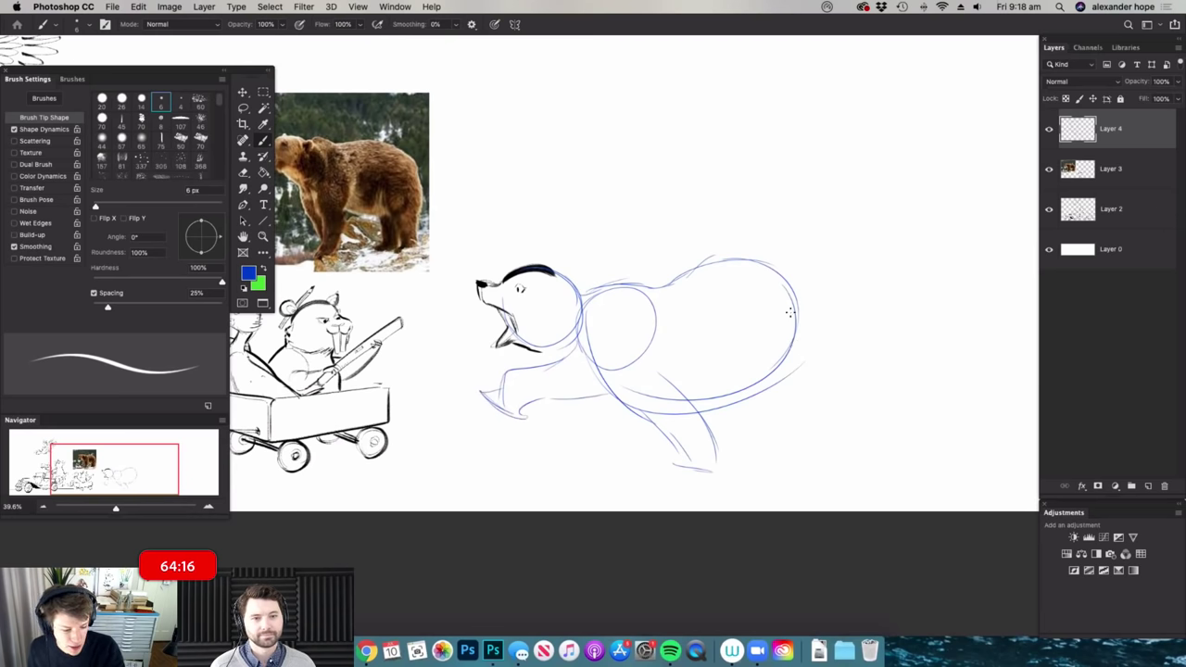
# - Sketch the running bear's haunch, hind legs with feet, and neck lines joining the head to the body
pyautogui.moveTo(742, 311)
pyautogui.mouseDown()
pyautogui.moveTo(711, 333)
pyautogui.moveTo(726, 401)
pyautogui.mouseUp()
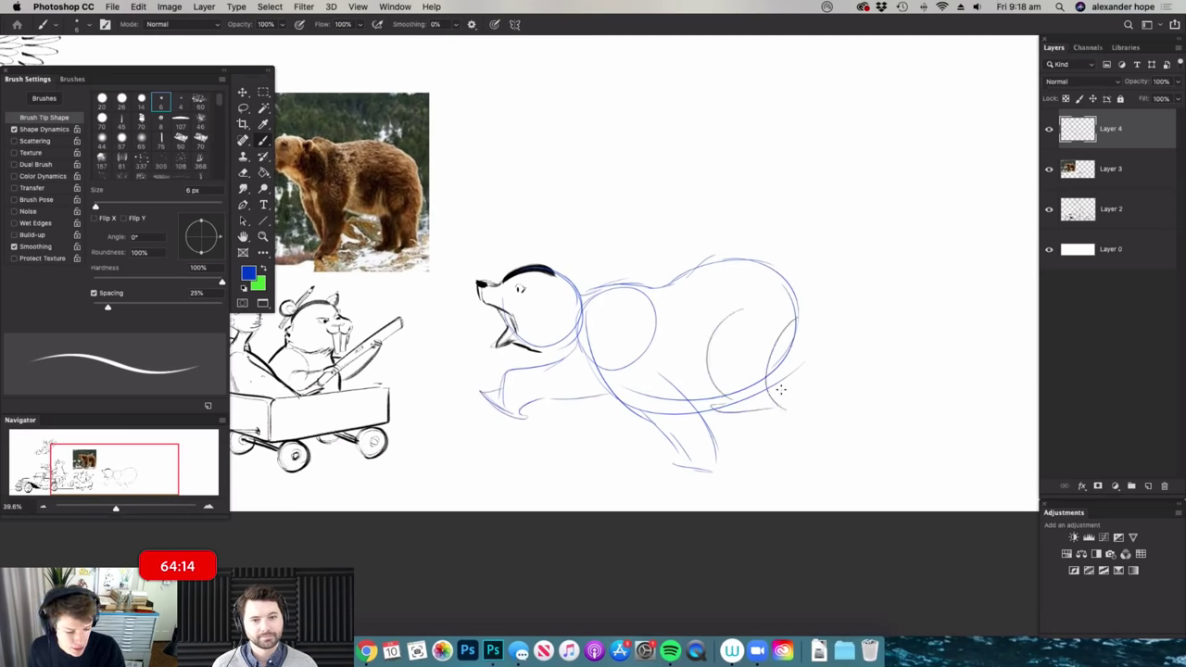
pyautogui.moveTo(845, 329); pyautogui.dragTo(755, 328)
pyautogui.moveTo(685, 312); pyautogui.dragTo(769, 310)
pyautogui.moveTo(665, 355)
pyautogui.mouseDown()
pyautogui.moveTo(718, 355)
pyautogui.moveTo(600, 353)
pyautogui.mouseUp()
# - Sketch a small barrel-shaped animal body with a jointed hind leg above the bear, and mark matching leg bones inside the bear's haunch
pyautogui.scroll(2, 779, 169)
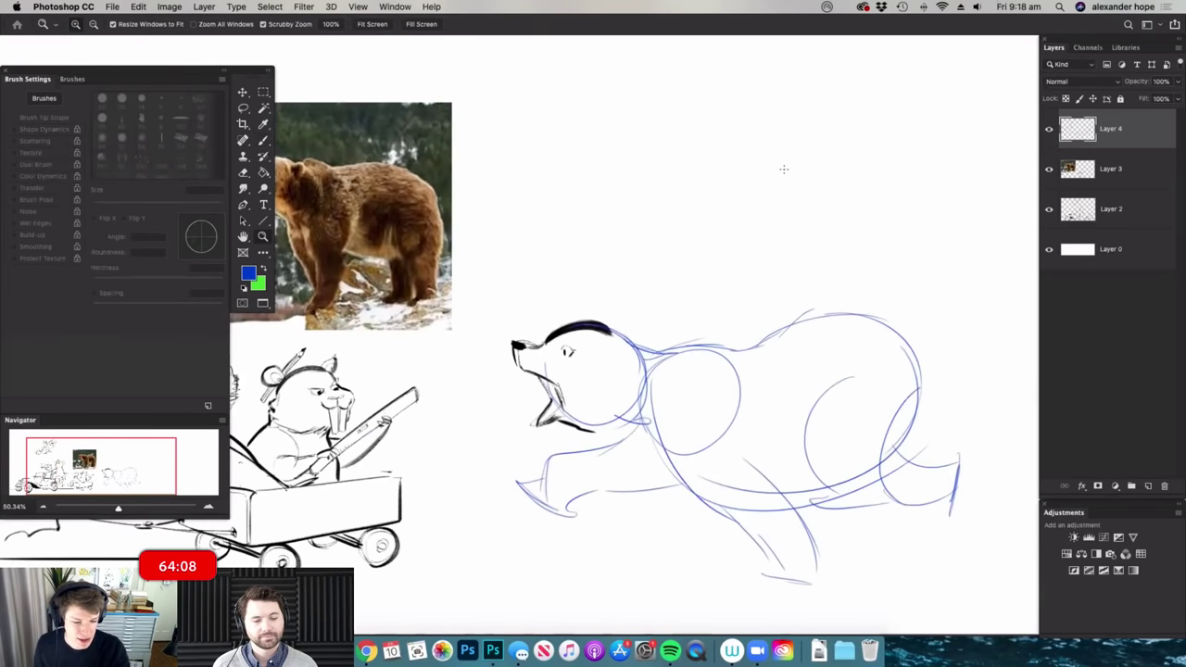
pyautogui.moveTo(727, 146); pyautogui.dragTo(778, 148)
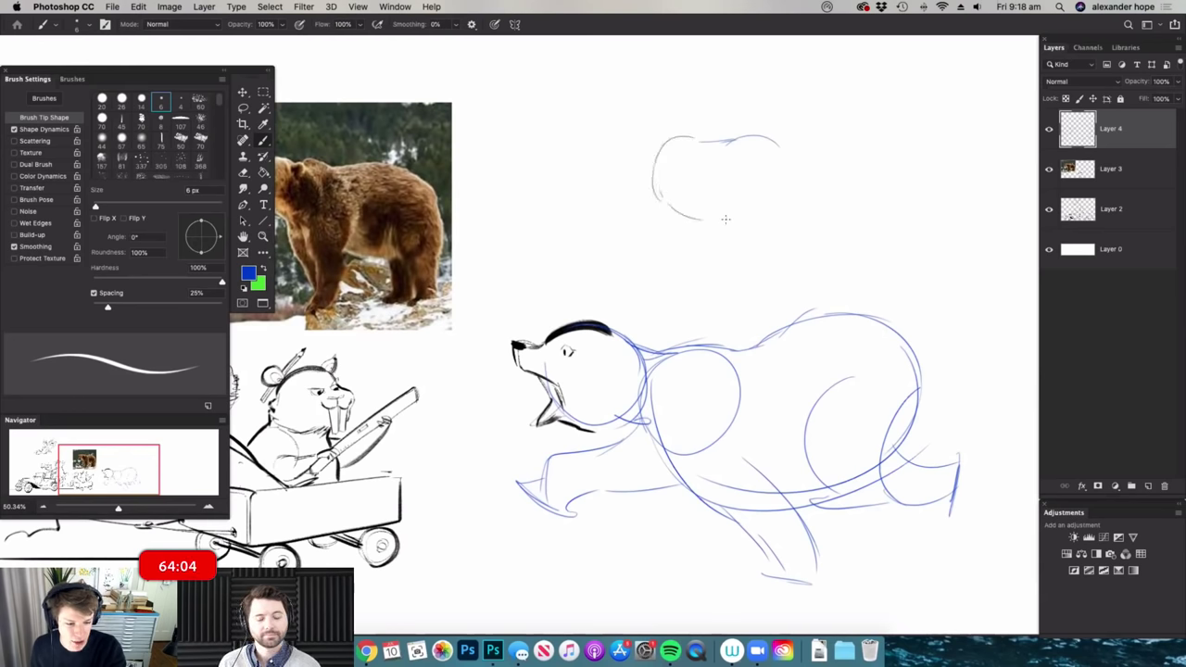
pyautogui.moveTo(728, 169)
pyautogui.mouseDown()
pyautogui.moveTo(782, 152)
pyautogui.moveTo(769, 189)
pyautogui.mouseUp()
pyautogui.moveTo(758, 246); pyautogui.dragTo(780, 246)
pyautogui.moveTo(791, 161)
pyautogui.mouseDown()
pyautogui.moveTo(727, 167)
pyautogui.moveTo(769, 173)
pyautogui.moveTo(763, 198)
pyautogui.moveTo(785, 160)
pyautogui.moveTo(755, 162)
pyautogui.moveTo(766, 169)
pyautogui.moveTo(773, 148)
pyautogui.moveTo(750, 208)
pyautogui.moveTo(777, 141)
pyautogui.moveTo(748, 199)
pyautogui.mouseUp()
pyautogui.moveTo(773, 147); pyautogui.dragTo(743, 216)
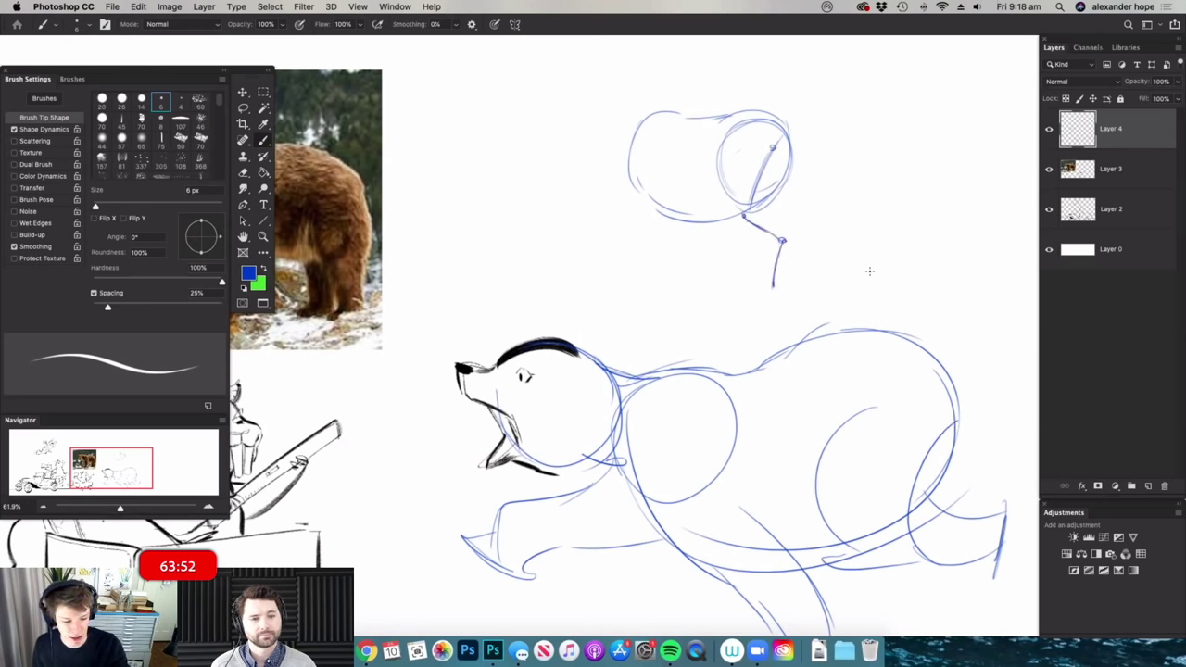
pyautogui.scroll(-3, 869, 271)
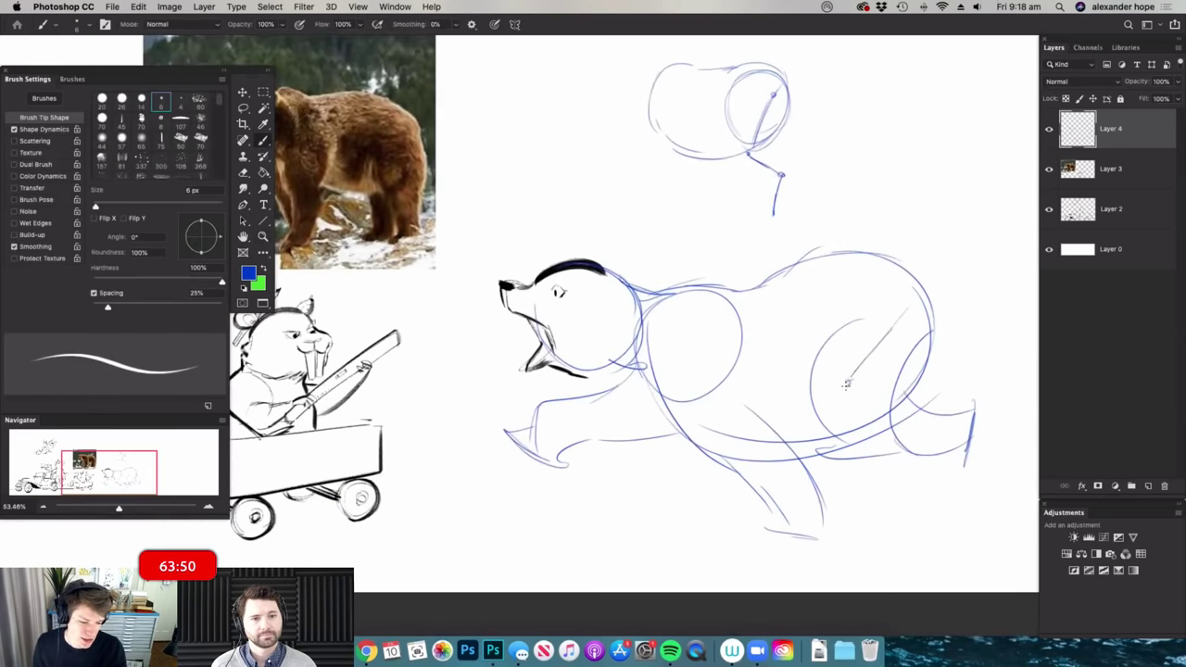
pyautogui.moveTo(886, 383); pyautogui.dragTo(842, 382)
# - Add a jointed foreleg, a round head with snout and eye, and neck lines to the small animal sketch
pyautogui.moveTo(785, 197); pyautogui.dragTo(817, 188)
pyautogui.moveTo(702, 174); pyautogui.dragTo(734, 283)
pyautogui.moveTo(686, 89); pyautogui.dragTo(691, 122)
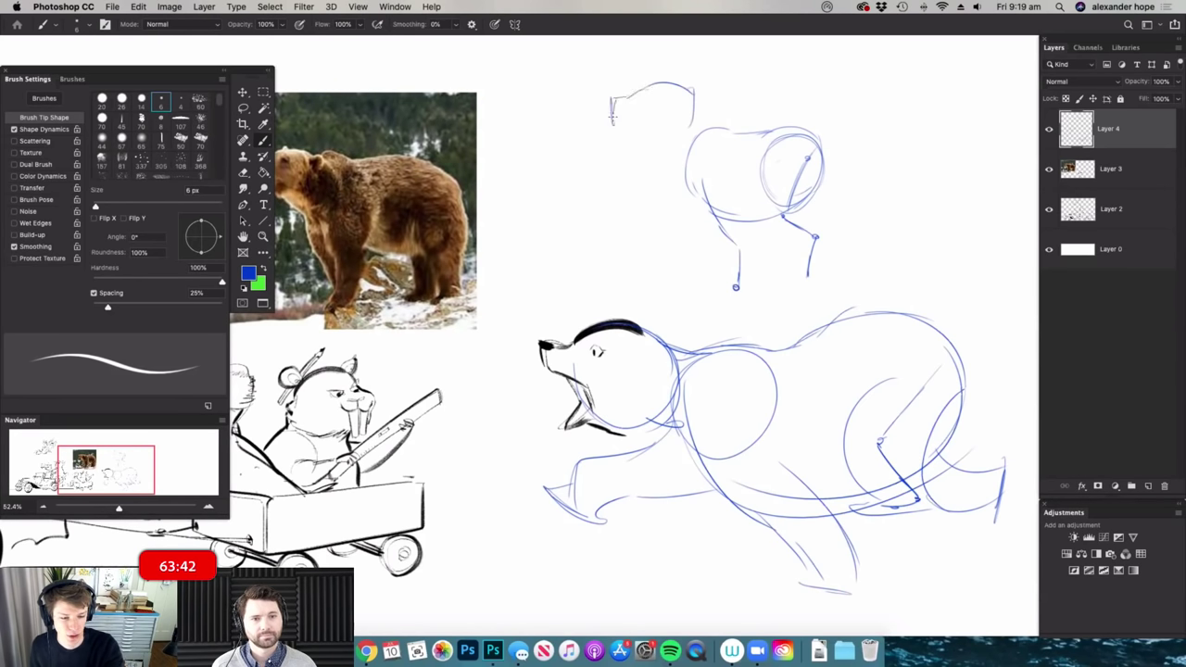
pyautogui.moveTo(677, 150)
pyautogui.mouseDown()
pyautogui.moveTo(696, 103)
pyautogui.moveTo(722, 132)
pyautogui.moveTo(668, 146)
pyautogui.moveTo(685, 180)
pyautogui.mouseUp()
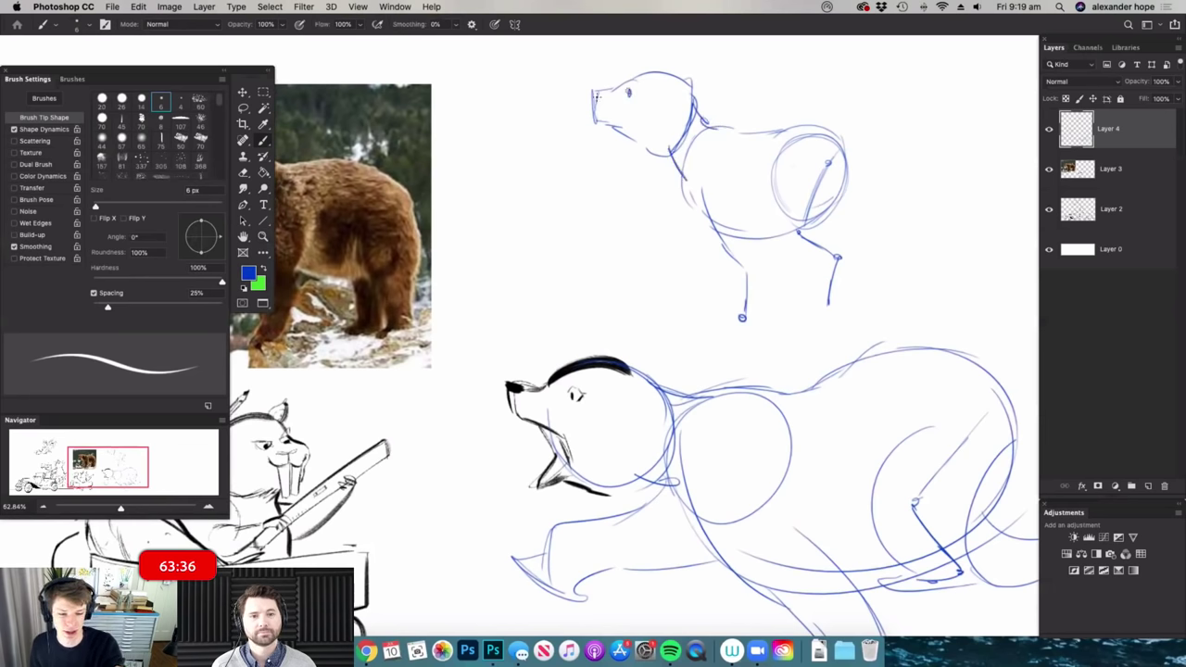
pyautogui.moveTo(734, 226); pyautogui.dragTo(710, 291)
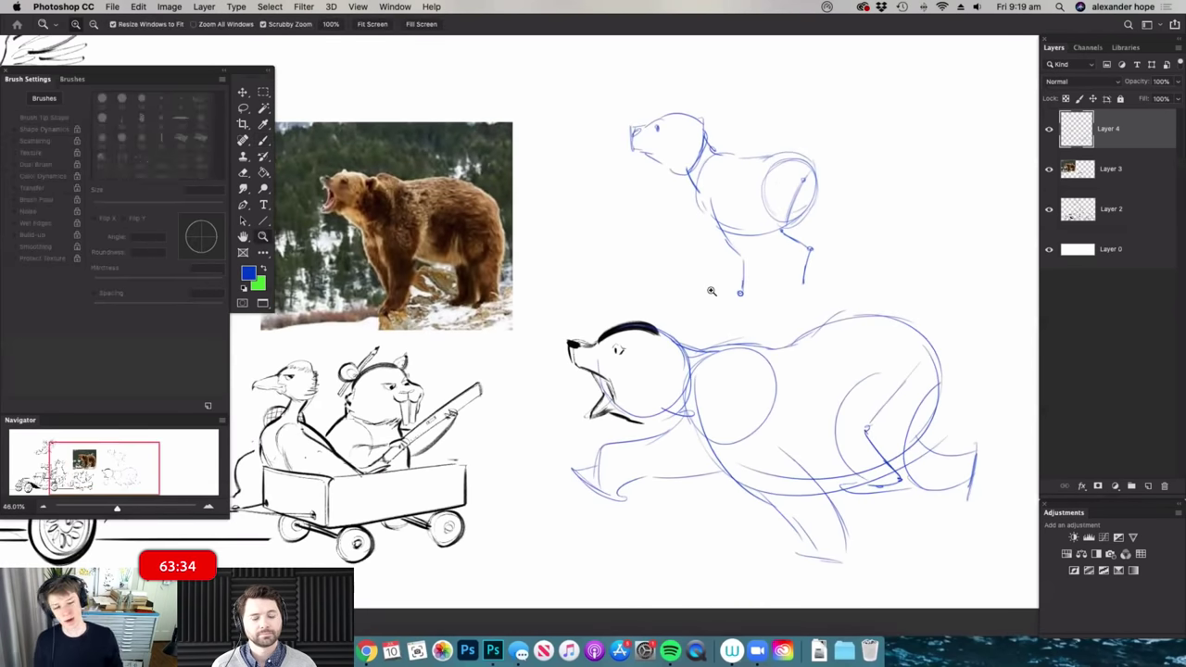
# - Add an ear, mouth and tail to the small animal sketch and flesh out its hind leg, foreleg and feet
pyautogui.scroll(2, 703, 112)
pyautogui.press('b')
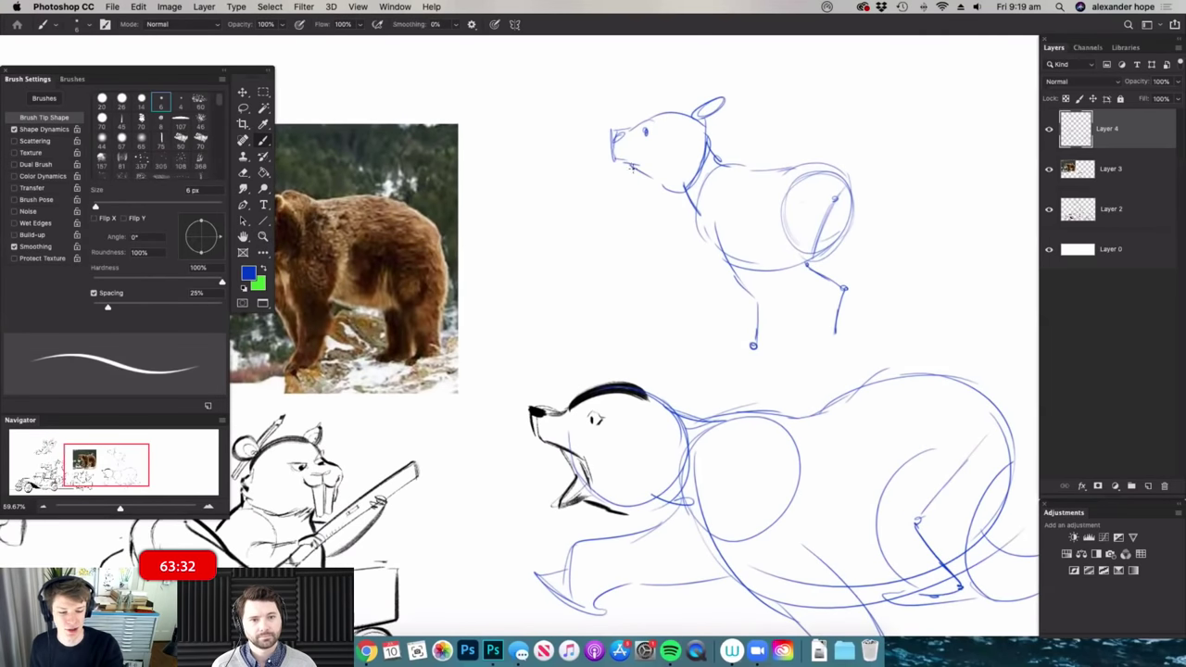
pyautogui.moveTo(611, 150); pyautogui.dragTo(620, 159)
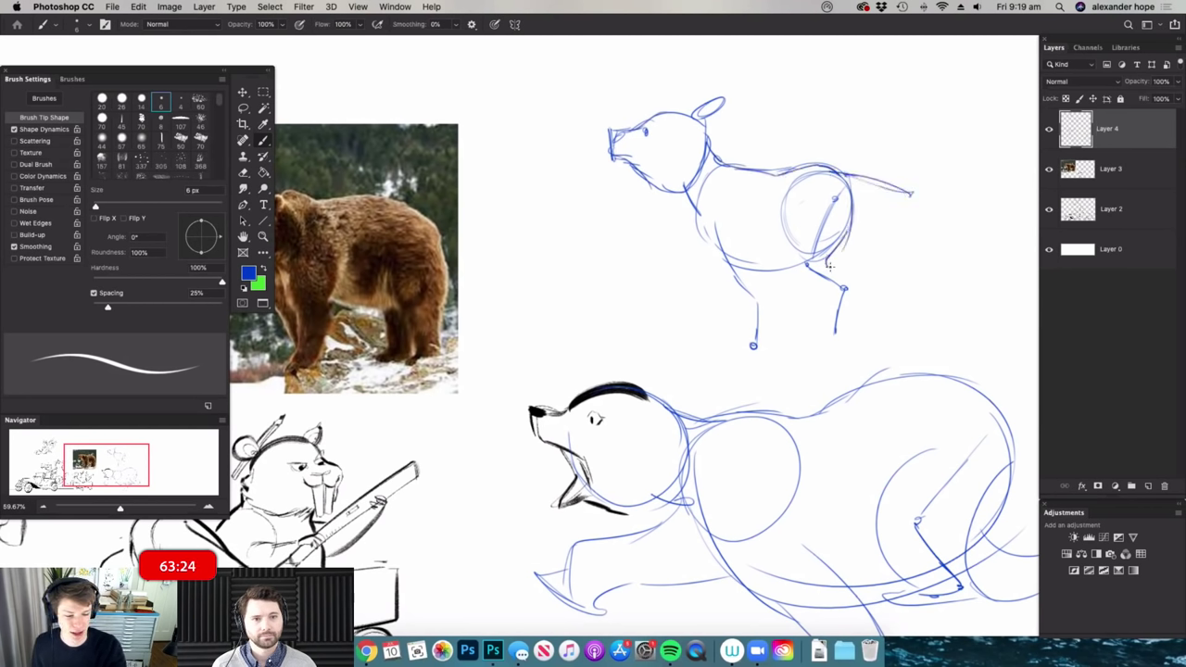
pyautogui.moveTo(839, 292); pyautogui.dragTo(835, 307)
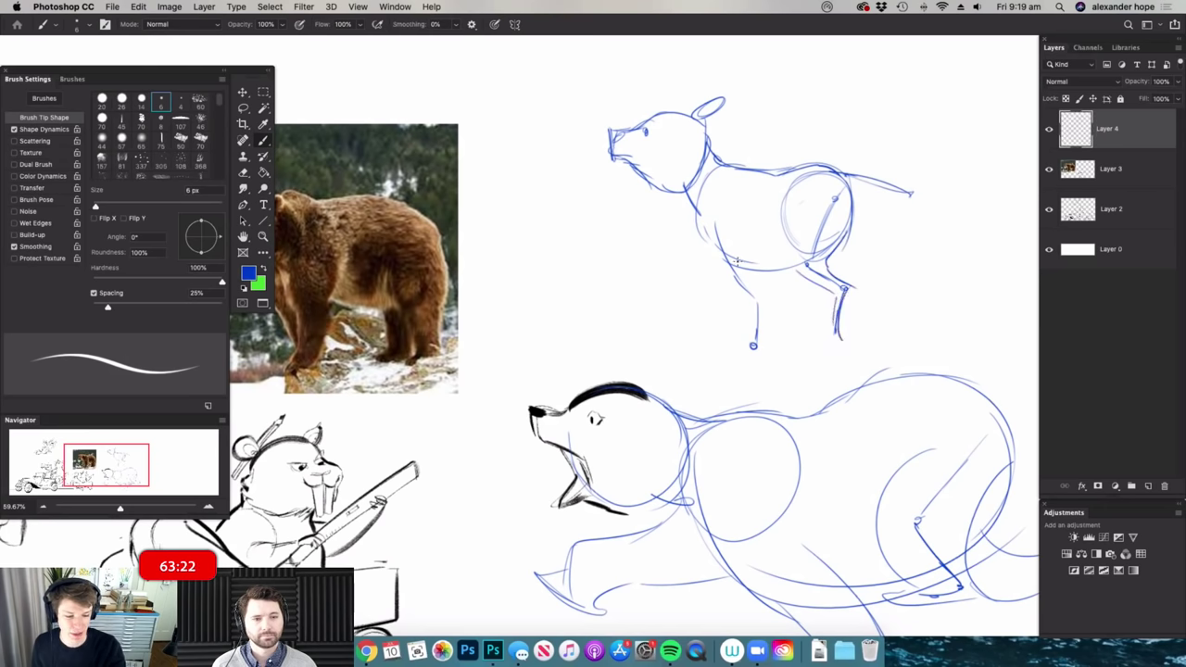
pyautogui.moveTo(730, 273)
pyautogui.mouseDown()
pyautogui.moveTo(754, 345)
pyautogui.moveTo(768, 345)
pyautogui.mouseUp()
pyautogui.moveTo(828, 292); pyautogui.dragTo(794, 335)
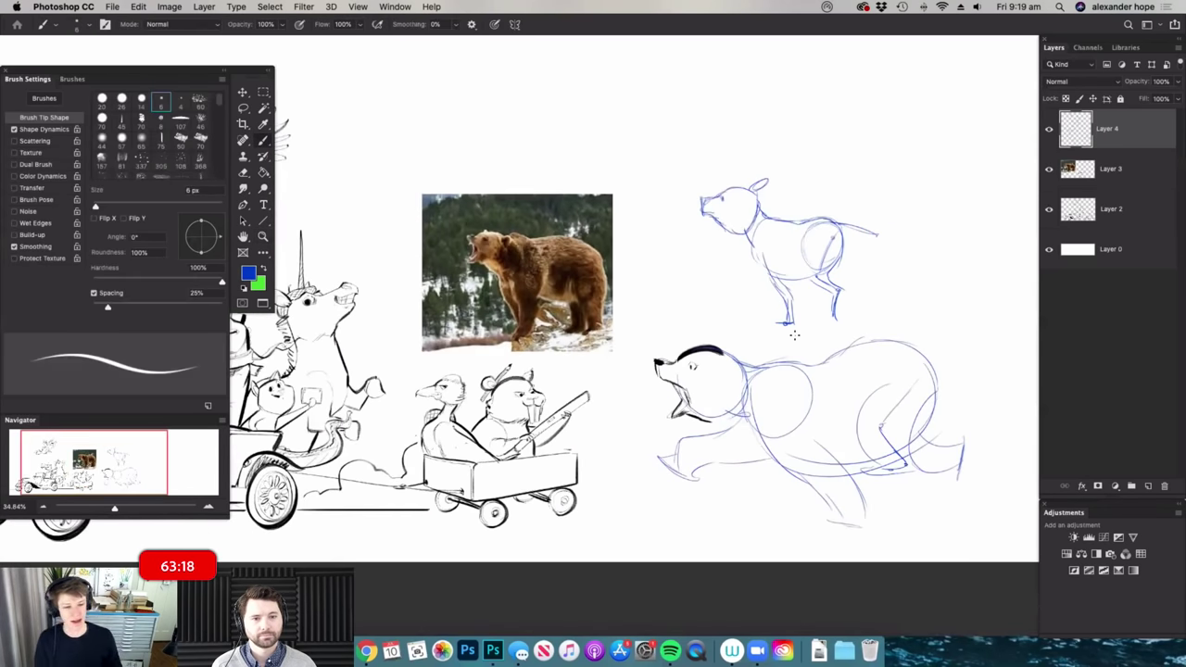
# - Lower the fill of the blue construction sketch layer to 20% and select Layer 3 for inking
pyautogui.click(1173, 98)
pyautogui.moveTo(1147, 113); pyautogui.dragTo(1132, 119)
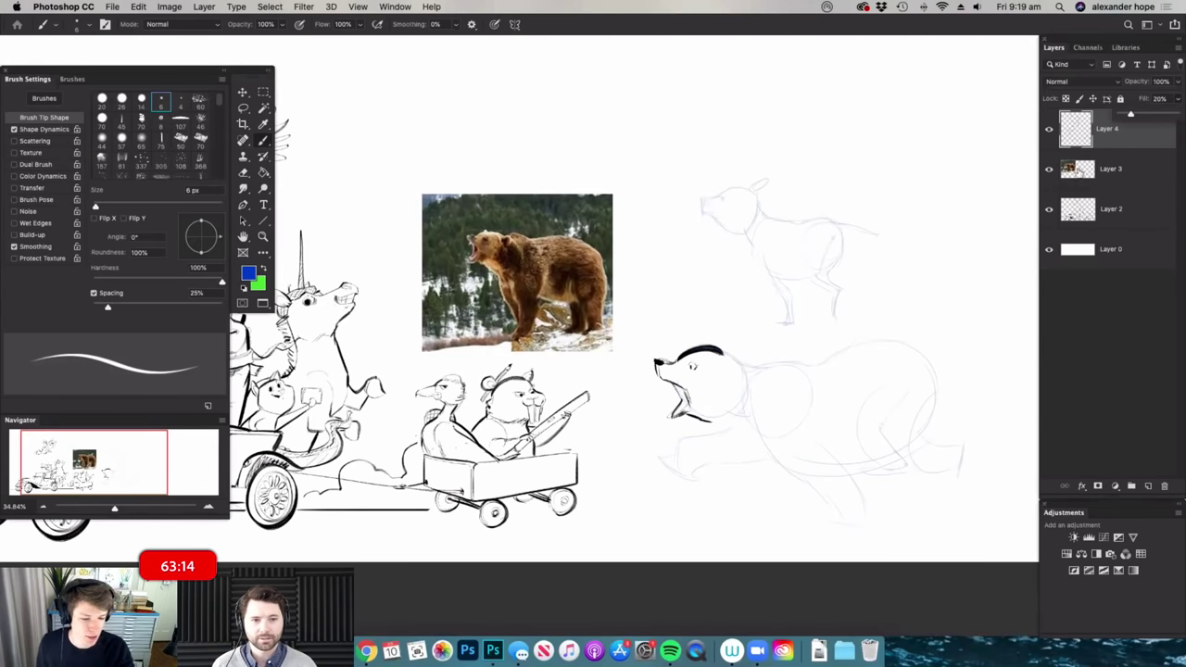
pyautogui.click(1088, 174)
# - Ink the bear's pointed ear with its inner lines behind the brow, using the textured 50 px brush in black
pyautogui.moveTo(930, 489); pyautogui.dragTo(968, 474)
pyautogui.moveTo(682, 373); pyautogui.dragTo(650, 374)
pyautogui.moveTo(472, 333); pyautogui.dragTo(491, 330)
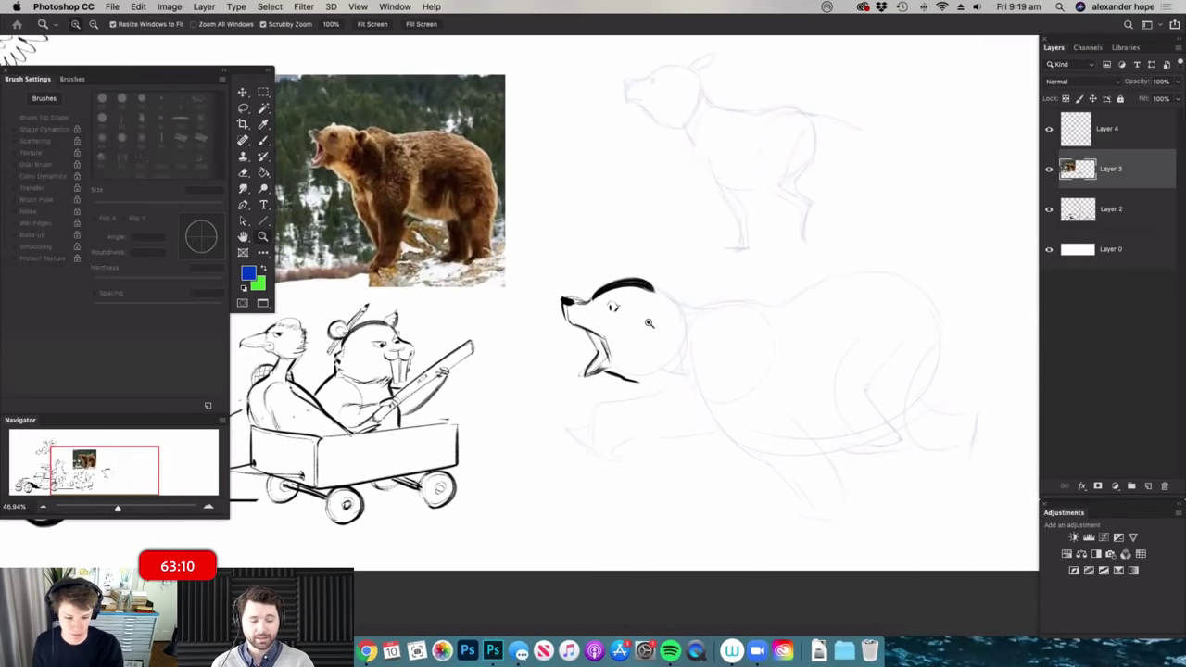
pyautogui.moveTo(645, 318); pyautogui.dragTo(664, 312)
pyautogui.rightClick(659, 310)
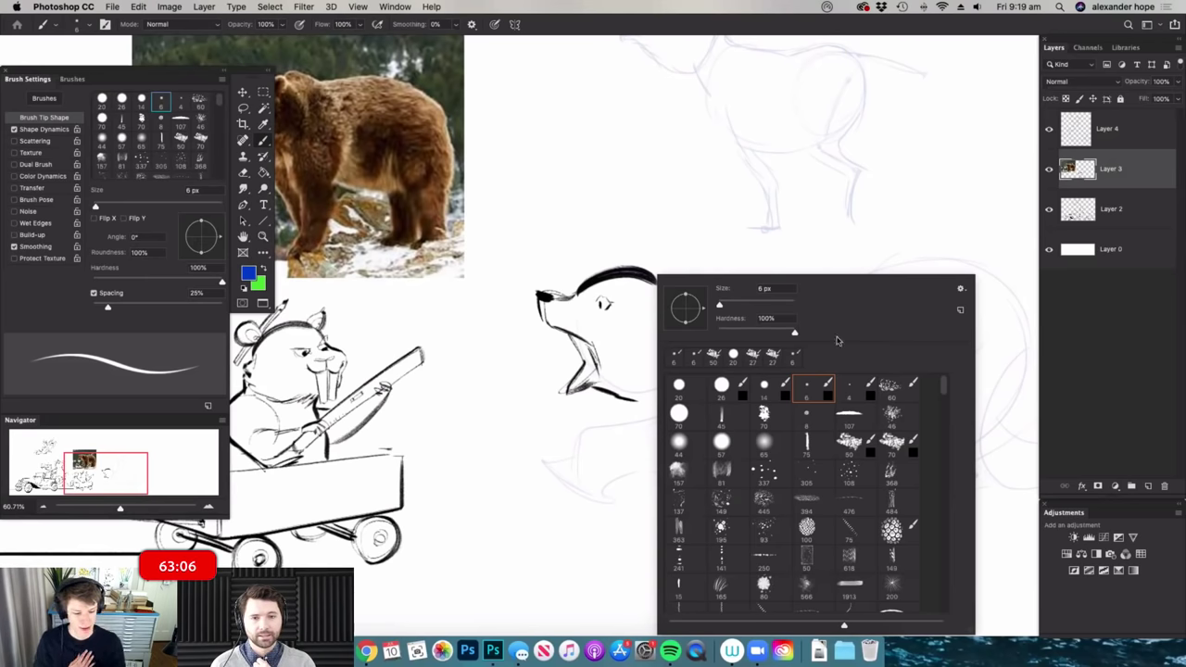
pyautogui.click(852, 442)
pyautogui.click(633, 265)
pyautogui.moveTo(796, 292)
pyautogui.mouseDown()
pyautogui.moveTo(717, 310)
pyautogui.moveTo(700, 265)
pyautogui.moveTo(709, 253)
pyautogui.mouseUp()
pyautogui.moveTo(709, 254)
pyautogui.mouseDown()
pyautogui.moveTo(723, 291)
pyautogui.moveTo(709, 296)
pyautogui.moveTo(709, 278)
pyautogui.mouseUp()
pyautogui.moveTo(776, 352)
pyautogui.mouseDown()
pyautogui.moveTo(794, 352)
pyautogui.moveTo(779, 386)
pyautogui.mouseUp()
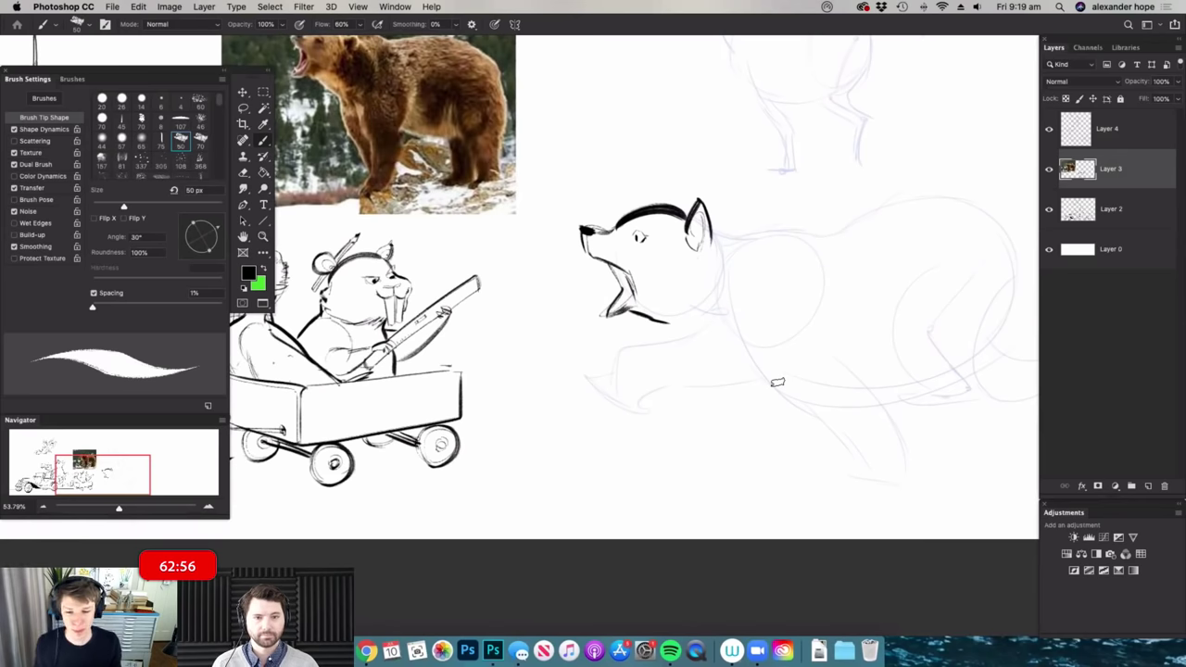
pyautogui.scroll(-3, 820, 343)
pyautogui.scroll(4, 751, 223)
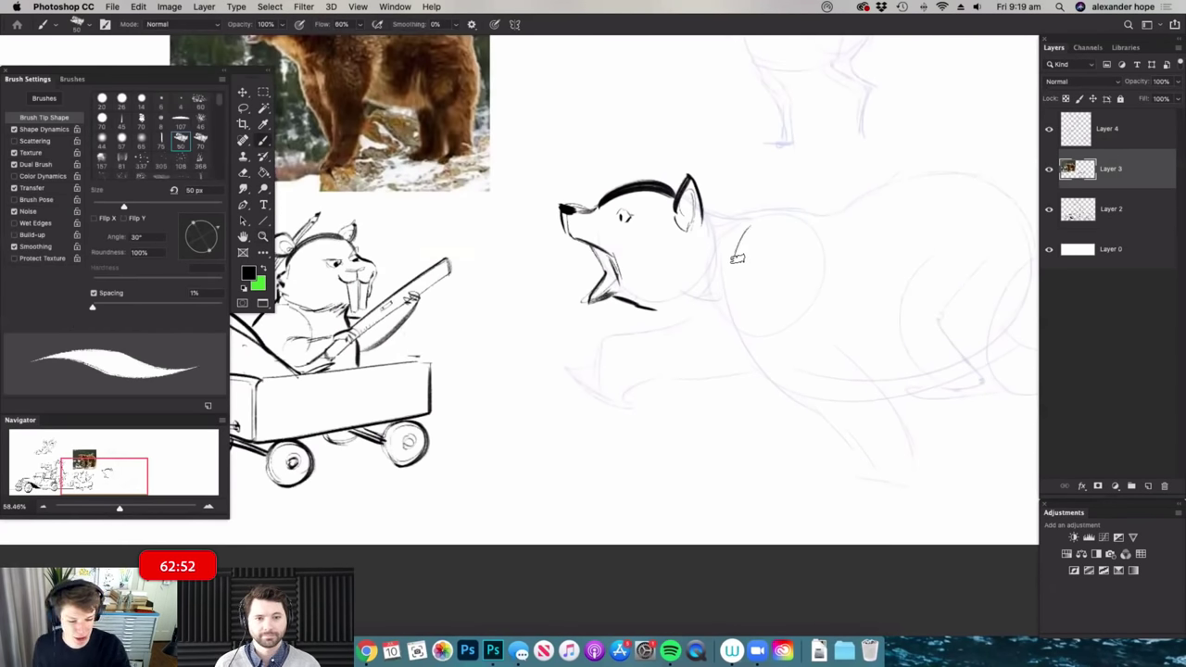
pyautogui.moveTo(736, 258); pyautogui.dragTo(740, 303)
pyautogui.moveTo(734, 263)
pyautogui.mouseDown()
pyautogui.moveTo(726, 308)
pyautogui.moveTo(771, 385)
pyautogui.mouseUp()
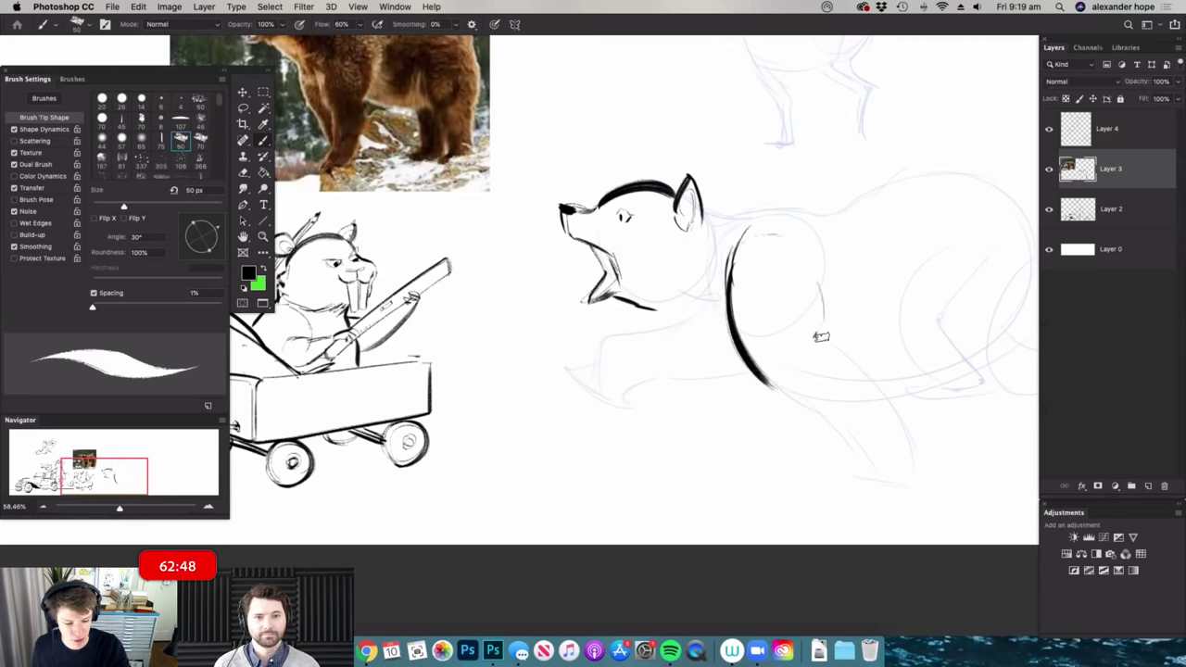
pyautogui.scroll(-2, 760, 250)
pyautogui.scroll(3, 753, 268)
pyautogui.press('e')
pyautogui.moveTo(747, 232)
pyautogui.mouseDown()
pyautogui.moveTo(716, 335)
pyautogui.moveTo(749, 385)
pyautogui.mouseUp()
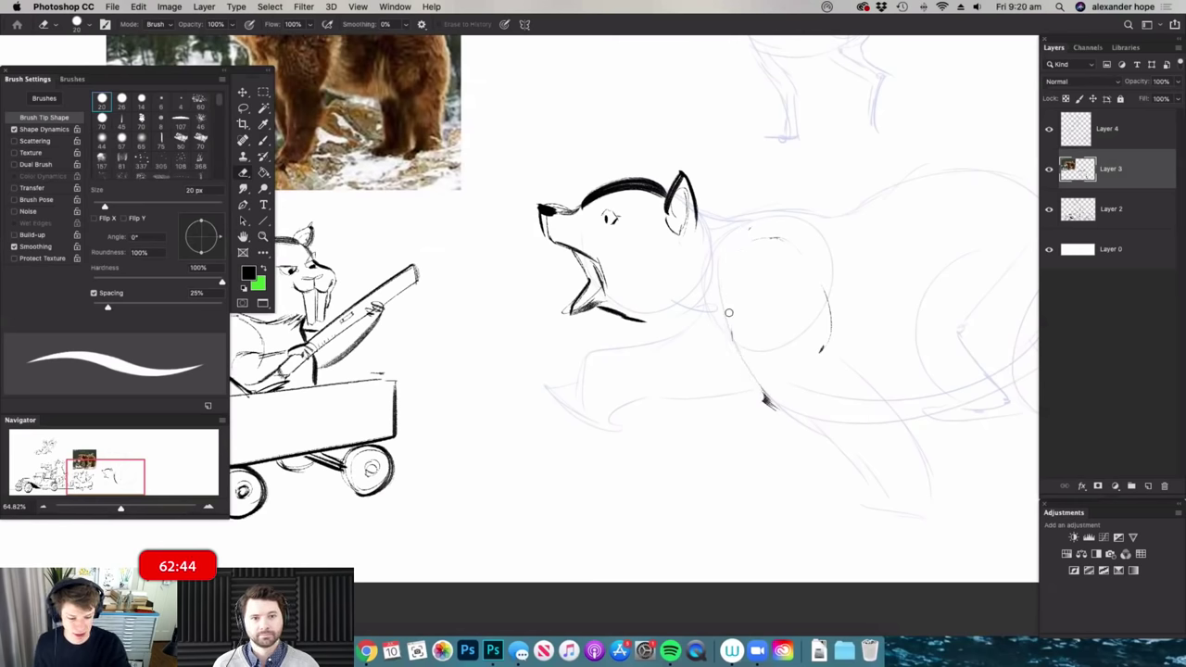
# - Ink the bear's throat line from the lower jaw back toward the chest, trying a nape line behind the ear
pyautogui.press('b')
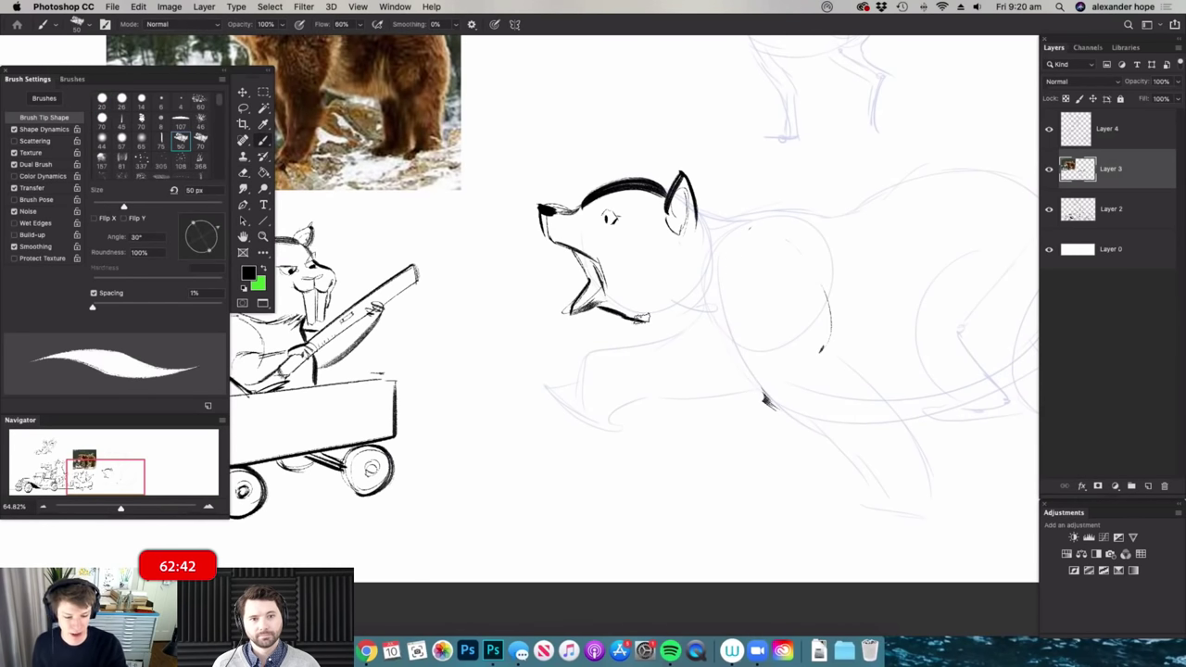
pyautogui.moveTo(641, 317); pyautogui.dragTo(746, 348)
pyautogui.moveTo(706, 226); pyautogui.dragTo(793, 248)
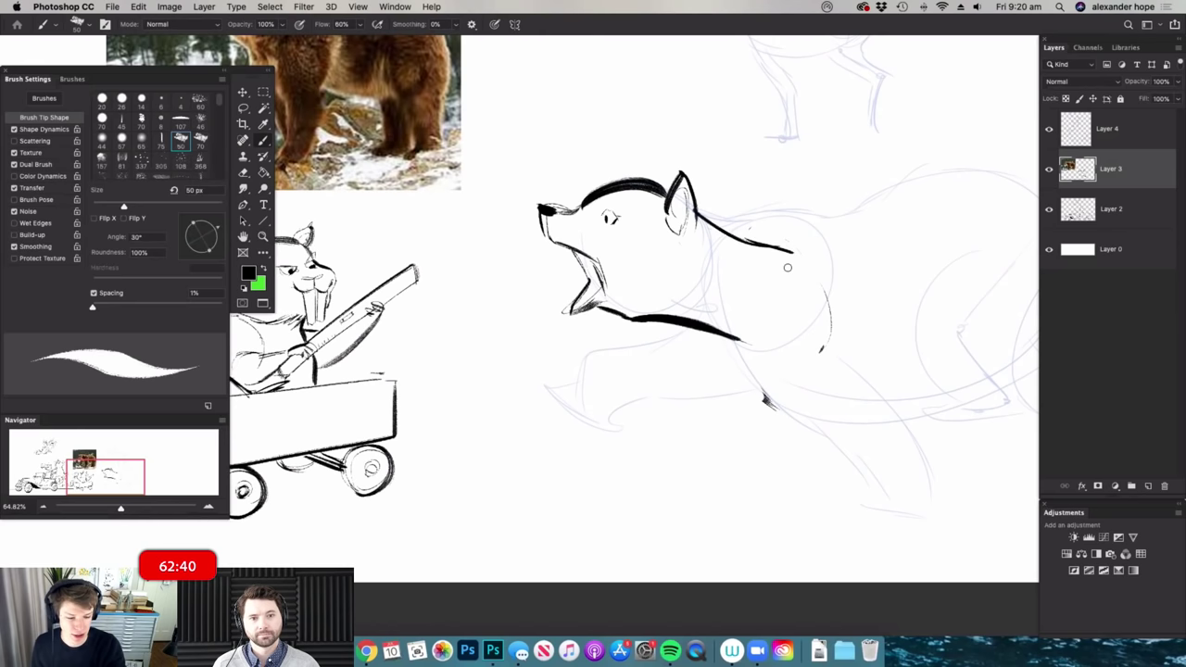
pyautogui.press('e')
pyautogui.moveTo(737, 337); pyautogui.dragTo(738, 355)
pyautogui.press('b')
pyautogui.moveTo(767, 220); pyautogui.dragTo(727, 343)
pyautogui.press('e')
pyautogui.rightClick(737, 232)
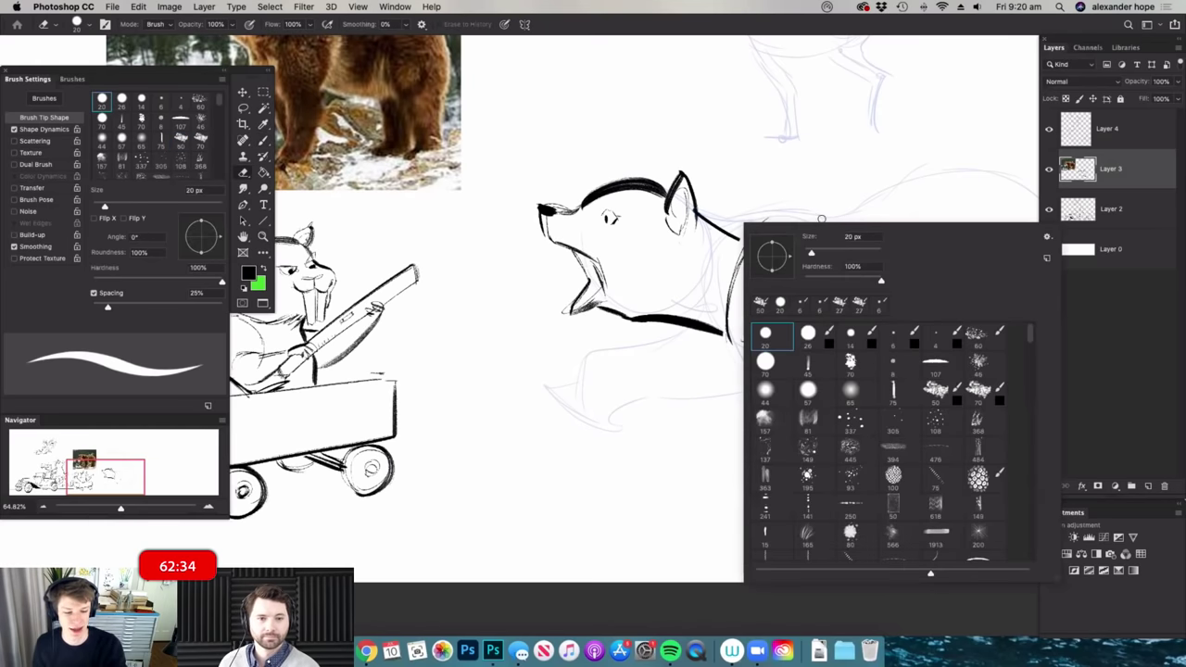
pyautogui.click(826, 253)
pyautogui.moveTo(766, 202)
pyautogui.mouseDown()
pyautogui.moveTo(717, 218)
pyautogui.moveTo(744, 263)
pyautogui.moveTo(730, 296)
pyautogui.moveTo(693, 324)
pyautogui.mouseUp()
pyautogui.moveTo(762, 379); pyautogui.dragTo(775, 399)
pyautogui.press('b')
# - Extend the bear's throat line toward the chest and add the lip line along its muzzle
pyautogui.scroll(-3, 839, 302)
pyautogui.press('super+space')
pyautogui.moveTo(779, 307); pyautogui.dragTo(815, 300)
pyautogui.moveTo(717, 318); pyautogui.dragTo(770, 350)
pyautogui.press('super+space')
pyautogui.moveTo(770, 268)
pyautogui.mouseDown()
pyautogui.moveTo(668, 219)
pyautogui.moveTo(684, 215)
pyautogui.moveTo(659, 223)
pyautogui.moveTo(668, 213)
pyautogui.moveTo(680, 220)
pyautogui.moveTo(663, 244)
pyautogui.moveTo(695, 255)
pyautogui.mouseUp()
pyautogui.press('super+space')
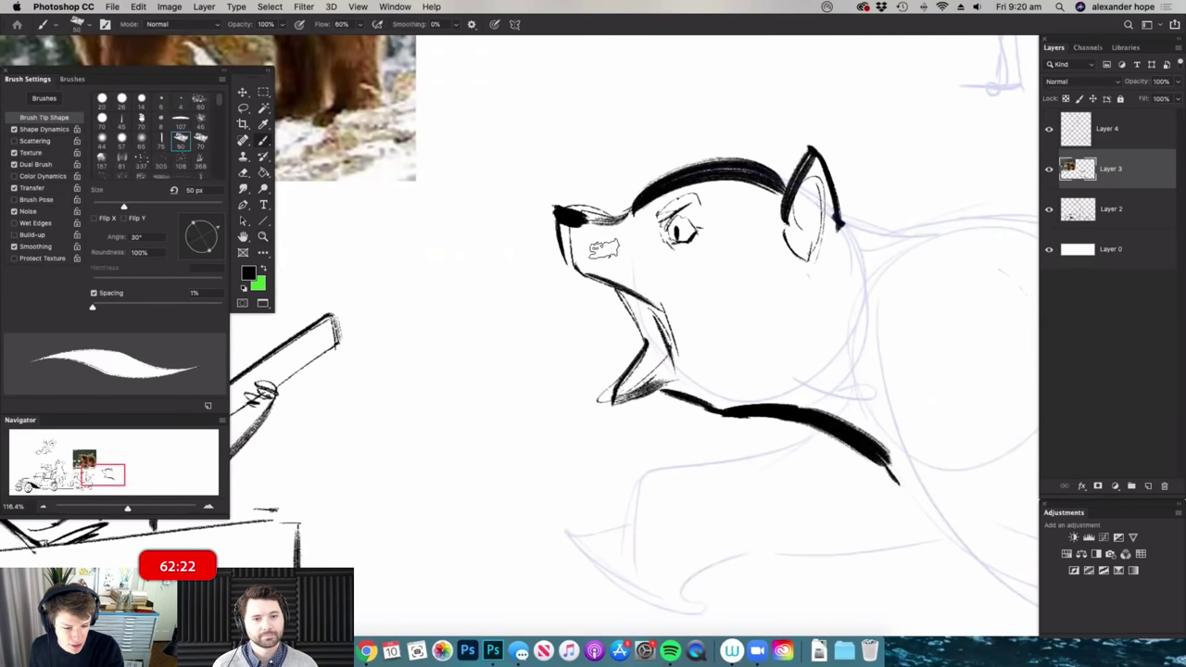
pyautogui.moveTo(579, 229)
pyautogui.mouseDown()
pyautogui.moveTo(587, 270)
pyautogui.moveTo(635, 275)
pyautogui.mouseUp()
pyautogui.hotkey('alt', 'space')
# - Ink the bear's chest and planted foreleg down to a clawed paw, including the back edge of the leg
pyautogui.moveTo(718, 232)
pyautogui.mouseDown()
pyautogui.moveTo(844, 297)
pyautogui.moveTo(909, 302)
pyautogui.mouseUp()
pyautogui.press('super+space')
pyautogui.moveTo(709, 301); pyautogui.dragTo(777, 373)
pyautogui.press('super+space')
pyautogui.moveTo(823, 430); pyautogui.dragTo(829, 431)
pyautogui.moveTo(773, 371)
pyautogui.mouseDown()
pyautogui.moveTo(832, 430)
pyautogui.moveTo(815, 451)
pyautogui.moveTo(858, 460)
pyautogui.moveTo(922, 435)
pyautogui.mouseUp()
pyautogui.press('z')
pyautogui.press('b')
pyautogui.moveTo(832, 449)
pyautogui.mouseDown()
pyautogui.moveTo(898, 441)
pyautogui.moveTo(902, 424)
pyautogui.mouseUp()
pyautogui.moveTo(792, 224)
pyautogui.mouseDown()
pyautogui.moveTo(807, 278)
pyautogui.moveTo(868, 344)
pyautogui.moveTo(903, 427)
pyautogui.moveTo(831, 399)
pyautogui.mouseUp()
pyautogui.press('z')
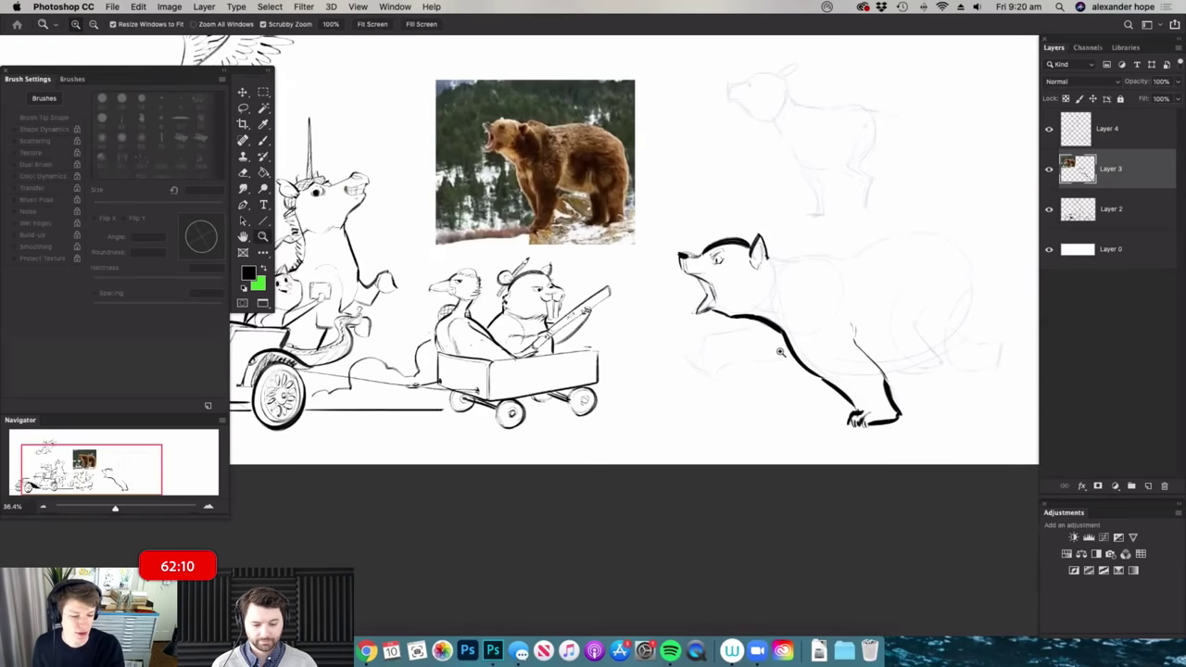
# - Ink the bear's other foreleg reaching forward under the throat, ending in a clawed paw
pyautogui.moveTo(777, 335); pyautogui.dragTo(828, 337)
pyautogui.press('b')
pyautogui.moveTo(763, 312); pyautogui.dragTo(806, 358)
pyautogui.scroll(-4, 788, 334)
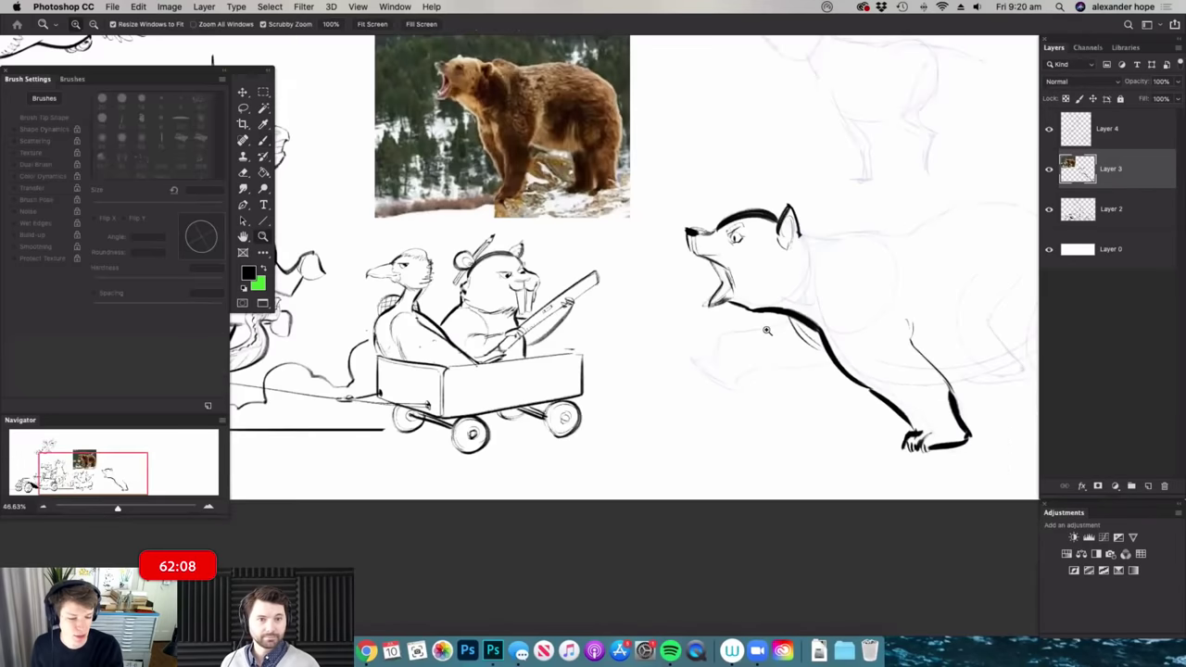
pyautogui.scroll(5, 788, 334)
pyautogui.moveTo(801, 310)
pyautogui.mouseDown()
pyautogui.moveTo(707, 329)
pyautogui.moveTo(657, 379)
pyautogui.moveTo(640, 413)
pyautogui.moveTo(653, 436)
pyautogui.moveTo(662, 403)
pyautogui.moveTo(685, 437)
pyautogui.moveTo(792, 394)
pyautogui.moveTo(908, 414)
pyautogui.mouseUp()
pyautogui.moveTo(739, 389); pyautogui.dragTo(648, 389)
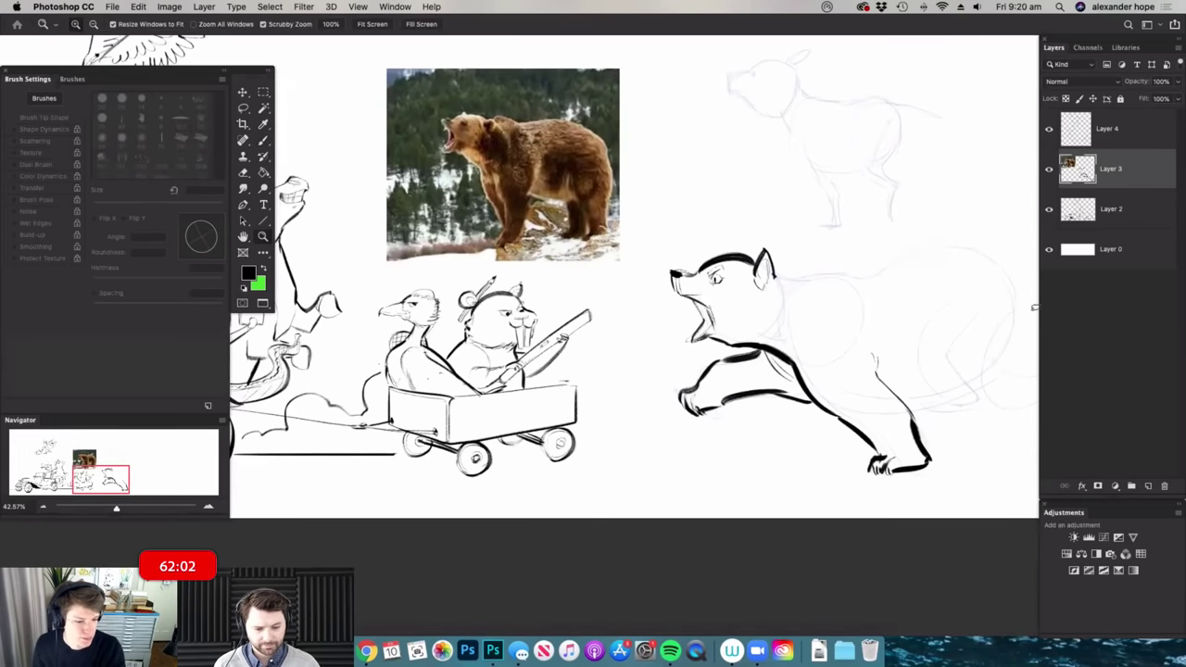
pyautogui.moveTo(678, 337); pyautogui.dragTo(639, 337)
# - Ink the bear's nape, humped back and rounded rump in one thick contour down to the hind leg
pyautogui.moveTo(934, 284); pyautogui.dragTo(973, 285)
pyautogui.press('b')
pyautogui.moveTo(611, 298)
pyautogui.mouseDown()
pyautogui.moveTo(687, 285)
pyautogui.moveTo(743, 294)
pyautogui.moveTo(896, 260)
pyautogui.moveTo(965, 398)
pyautogui.moveTo(935, 430)
pyautogui.mouseUp()
pyautogui.moveTo(965, 380)
pyautogui.mouseDown()
pyautogui.moveTo(891, 449)
pyautogui.moveTo(906, 477)
pyautogui.mouseUp()
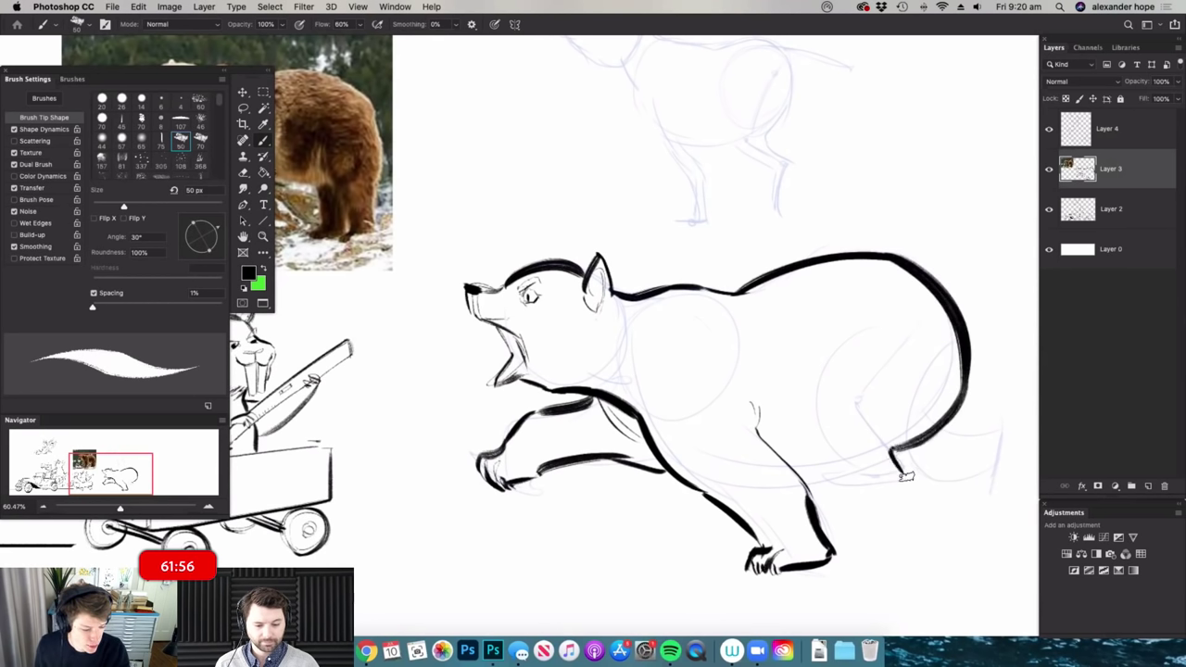
# - Ink the bear's near thigh and clawed hind foot, the trailing far hind leg and a small tail
pyautogui.moveTo(876, 317)
pyautogui.mouseDown()
pyautogui.moveTo(825, 338)
pyautogui.moveTo(850, 468)
pyautogui.moveTo(816, 475)
pyautogui.moveTo(897, 464)
pyautogui.mouseUp()
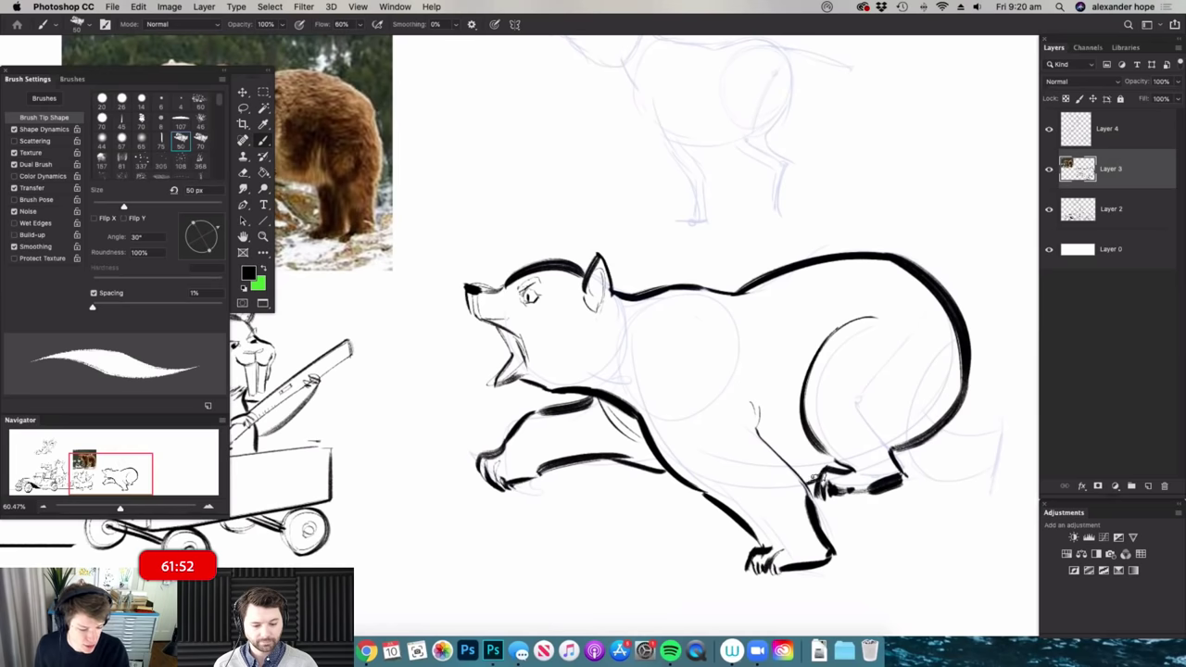
pyautogui.moveTo(814, 478); pyautogui.dragTo(803, 485)
pyautogui.moveTo(841, 372); pyautogui.dragTo(773, 375)
pyautogui.moveTo(936, 405); pyautogui.dragTo(1005, 405)
pyautogui.moveTo(838, 363); pyautogui.dragTo(902, 402)
pyautogui.moveTo(778, 436)
pyautogui.mouseDown()
pyautogui.moveTo(903, 447)
pyautogui.moveTo(915, 405)
pyautogui.moveTo(861, 264)
pyautogui.moveTo(864, 290)
pyautogui.mouseUp()
pyautogui.press('h')
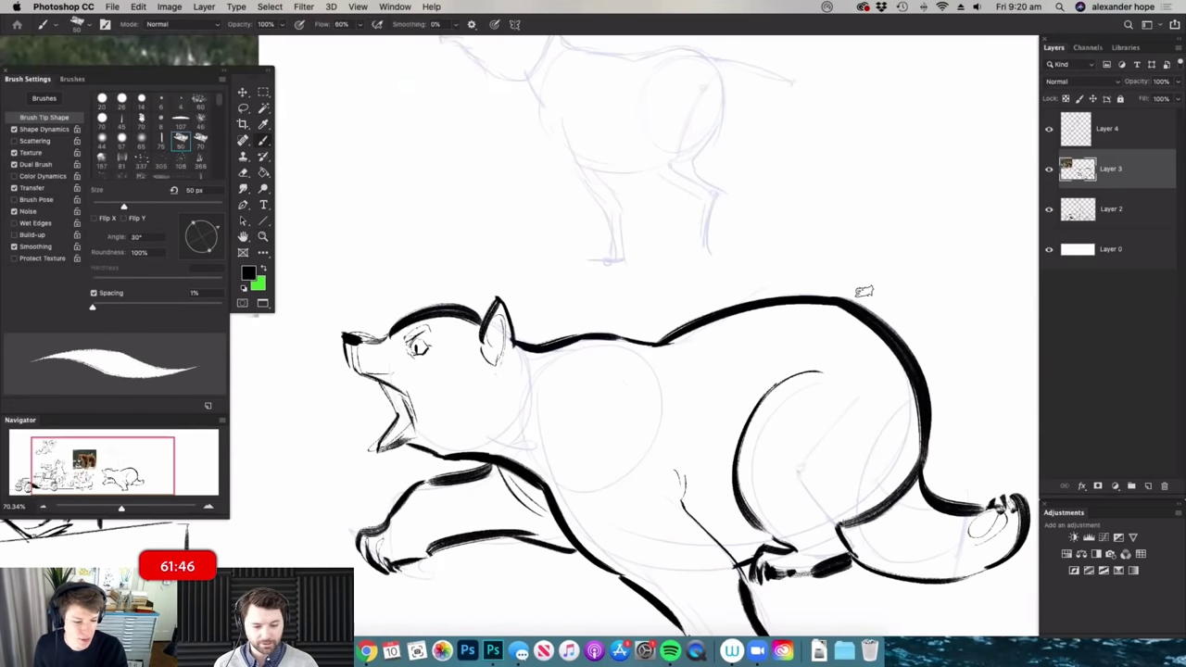
pyautogui.scroll(-3, 863, 291)
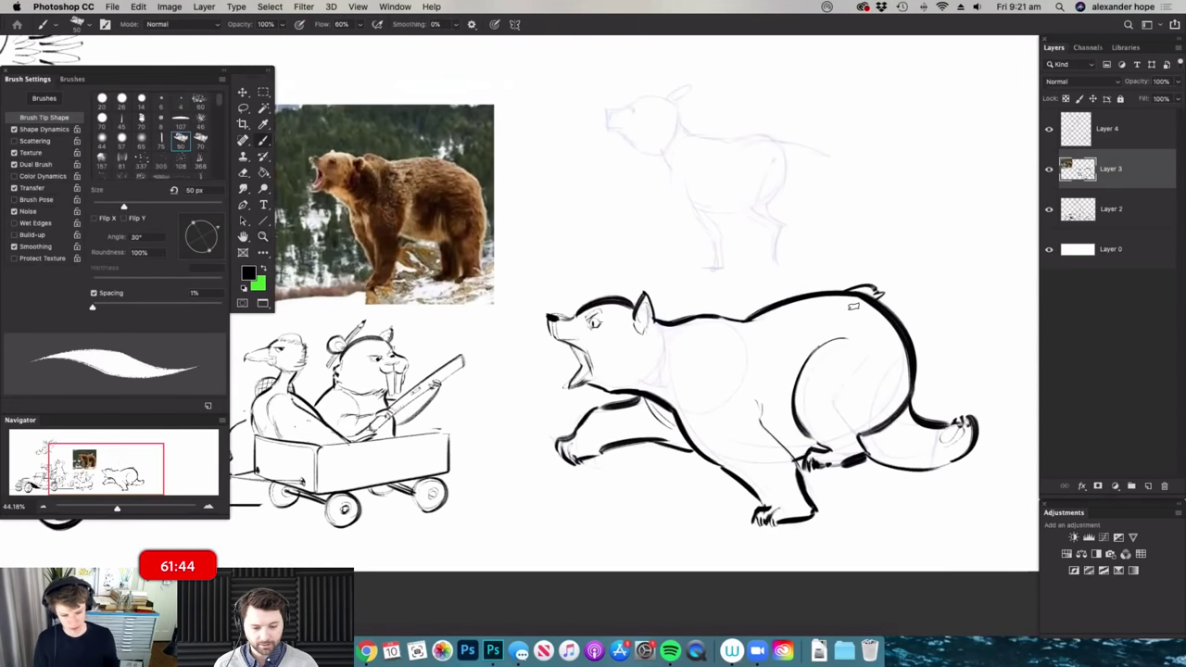
# - Lasso the inked bear, scale it down and move it closer behind the cart, and deselect it
pyautogui.scroll(-2, 862, 301)
pyautogui.press('l')
pyautogui.moveTo(931, 274)
pyautogui.mouseDown()
pyautogui.moveTo(645, 312)
pyautogui.moveTo(917, 264)
pyautogui.moveTo(954, 236)
pyautogui.moveTo(921, 243)
pyautogui.moveTo(853, 307)
pyautogui.mouseUp()
pyautogui.hotkey('ctrl', 't')
pyautogui.press('Return')
pyautogui.press('super+d')
# - Delete the bear reference photo above the cart from Layer 3
pyautogui.moveTo(412, 132); pyautogui.dragTo(620, 310)
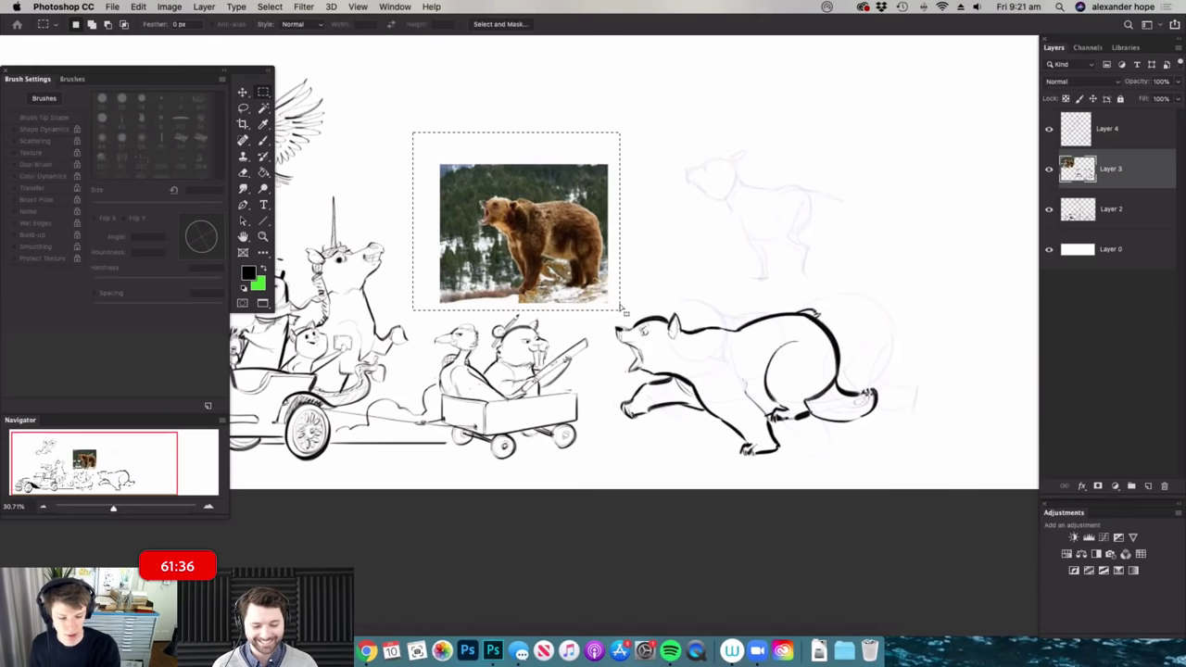
pyautogui.press('Delete')
pyautogui.hotkey('ctrl', 'd')
# - Delete Layer 4 with the blue construction sketches and merge Layer 3 down into Layer 2
pyautogui.click(1107, 135)
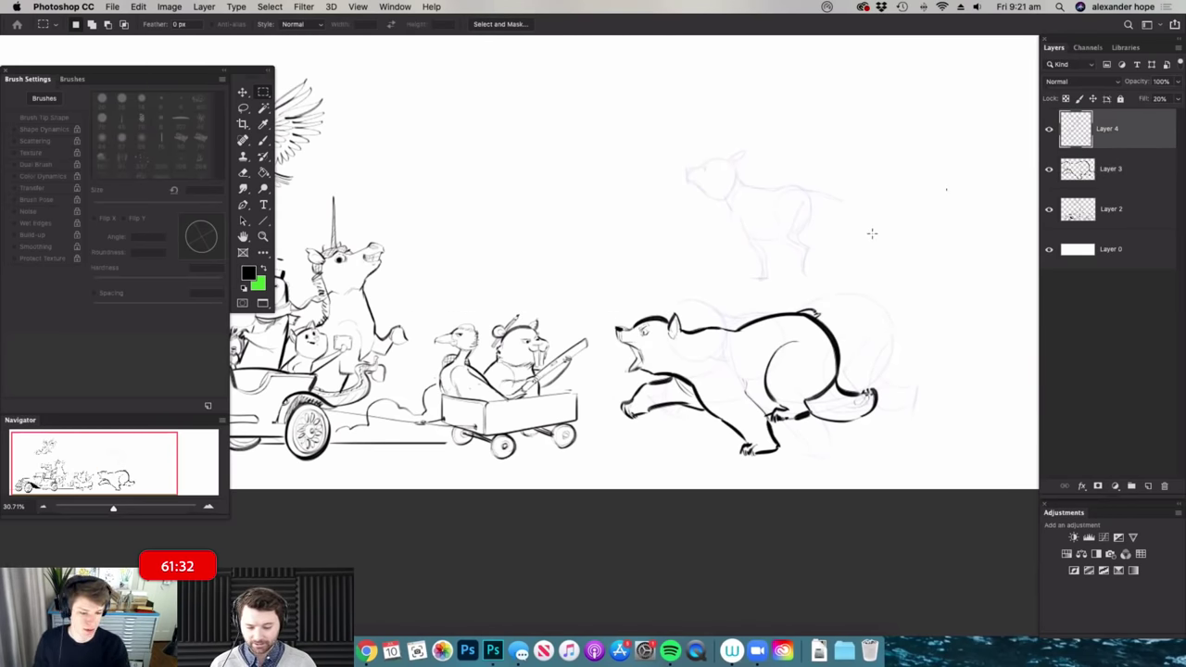
pyautogui.press('Delete')
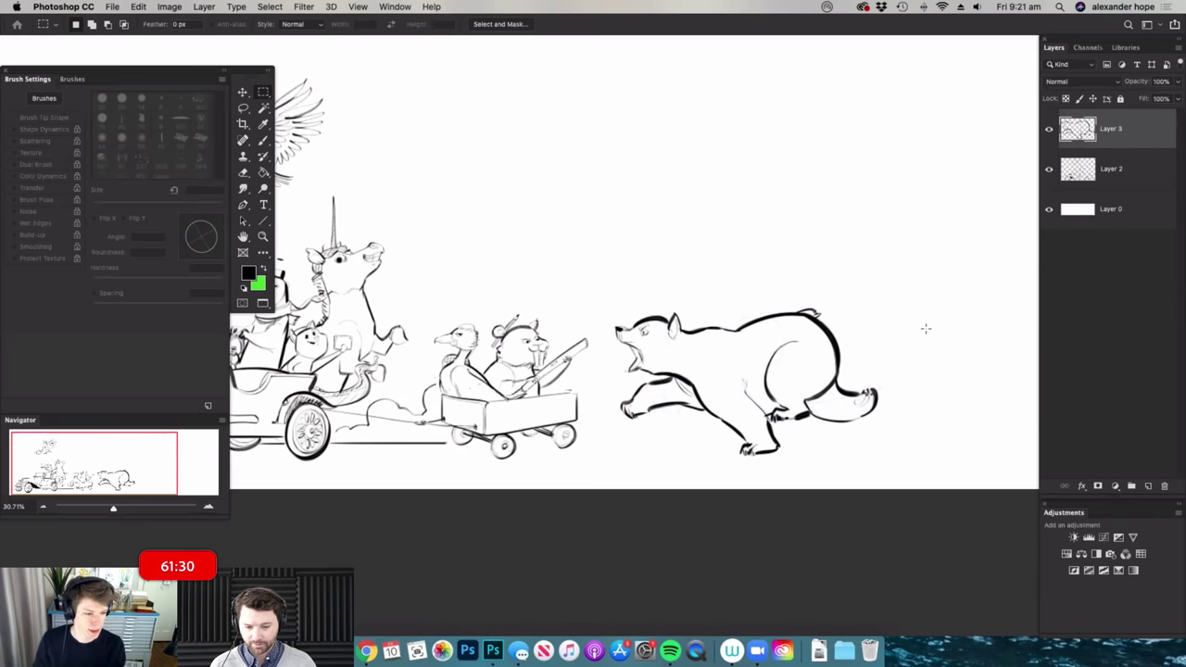
pyautogui.press('super+e')
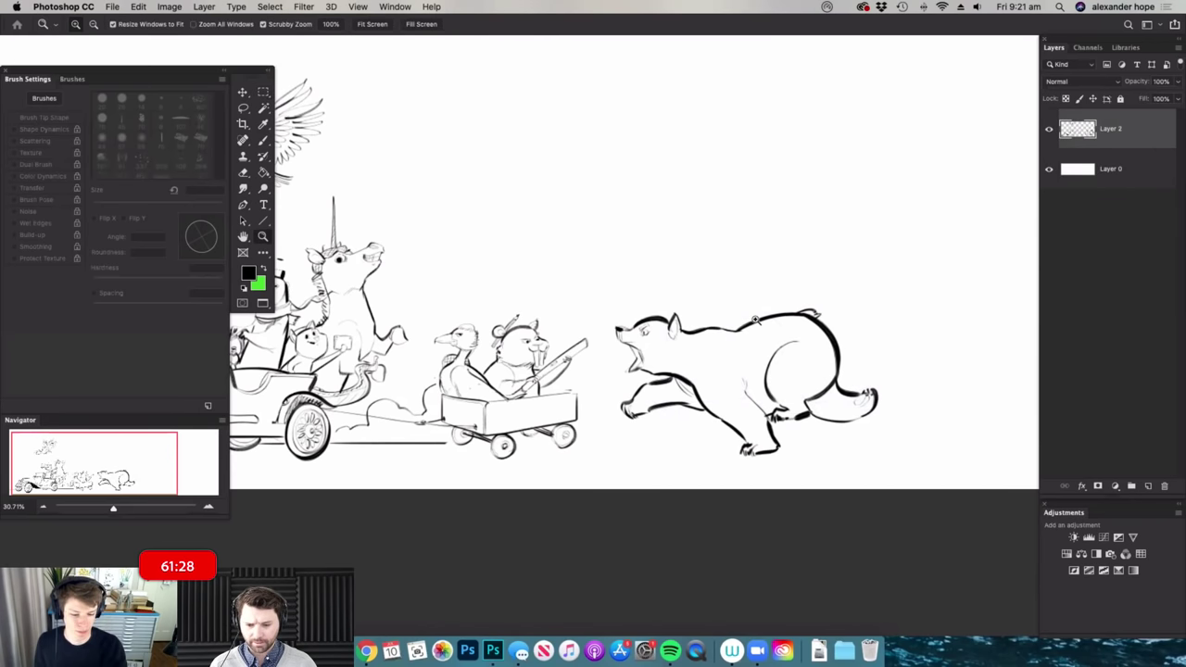
# - With the textured brush at 25 px, draw a duck's head, bill, neck and back perched behind the bear's ear
pyautogui.keyDown('super'); pyautogui.click(755, 319); pyautogui.keyUp('super')
pyautogui.keyDown('super'); pyautogui.click(706, 285); pyautogui.keyUp('super')
pyautogui.press('b')
pyautogui.scroll(5, 617, 296)
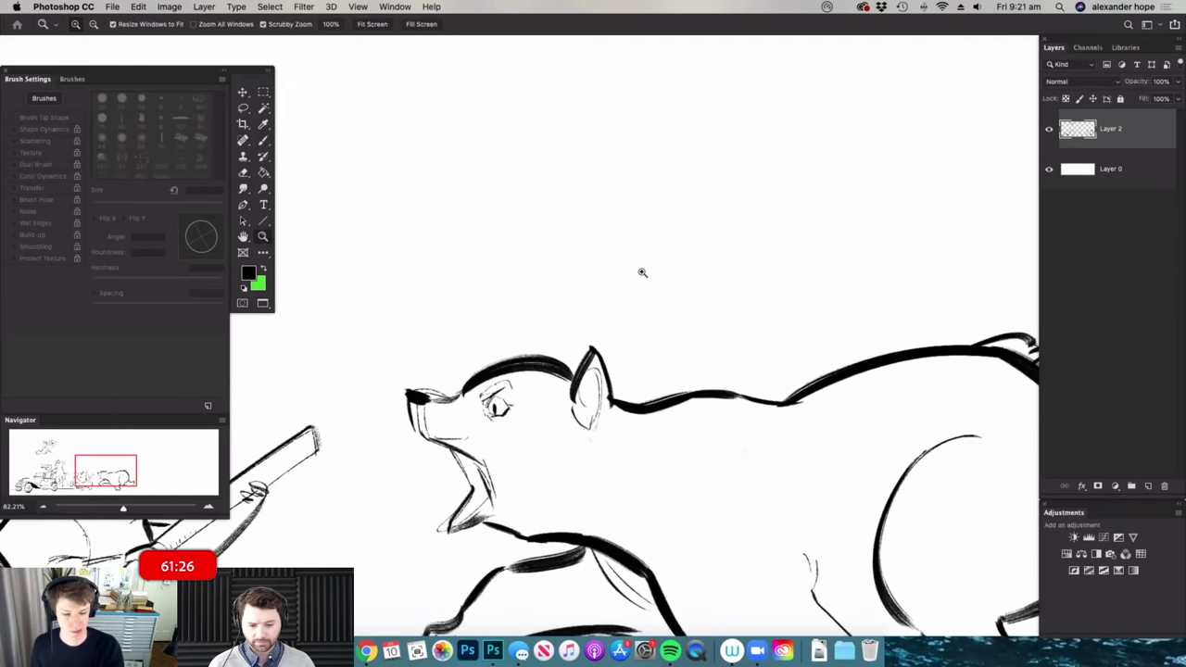
pyautogui.rightClick(639, 266)
pyautogui.click(710, 230)
pyautogui.moveTo(583, 269); pyautogui.dragTo(593, 268)
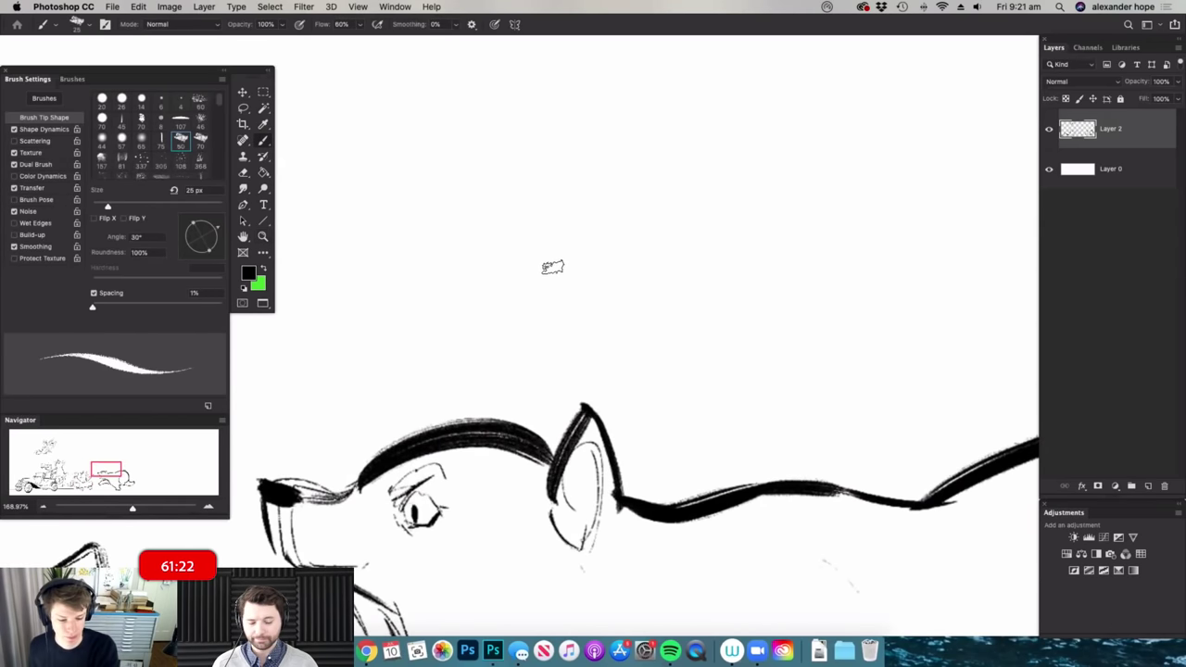
pyautogui.moveTo(580, 267)
pyautogui.mouseDown()
pyautogui.moveTo(492, 270)
pyautogui.moveTo(567, 286)
pyautogui.moveTo(562, 262)
pyautogui.moveTo(603, 239)
pyautogui.moveTo(658, 257)
pyautogui.mouseUp()
pyautogui.moveTo(556, 285)
pyautogui.mouseDown()
pyautogui.moveTo(589, 300)
pyautogui.moveTo(654, 264)
pyautogui.mouseUp()
pyautogui.moveTo(598, 308)
pyautogui.mouseDown()
pyautogui.moveTo(651, 271)
pyautogui.moveTo(621, 352)
pyautogui.mouseUp()
pyautogui.moveTo(602, 308)
pyautogui.mouseDown()
pyautogui.moveTo(600, 335)
pyautogui.moveTo(548, 385)
pyautogui.moveTo(593, 313)
pyautogui.mouseUp()
pyautogui.moveTo(626, 360)
pyautogui.mouseDown()
pyautogui.moveTo(717, 451)
pyautogui.moveTo(760, 465)
pyautogui.mouseUp()
# - Clean up the base of the duck's bill and add a scowling eye, cheek line and heavier head contour
pyautogui.press('e')
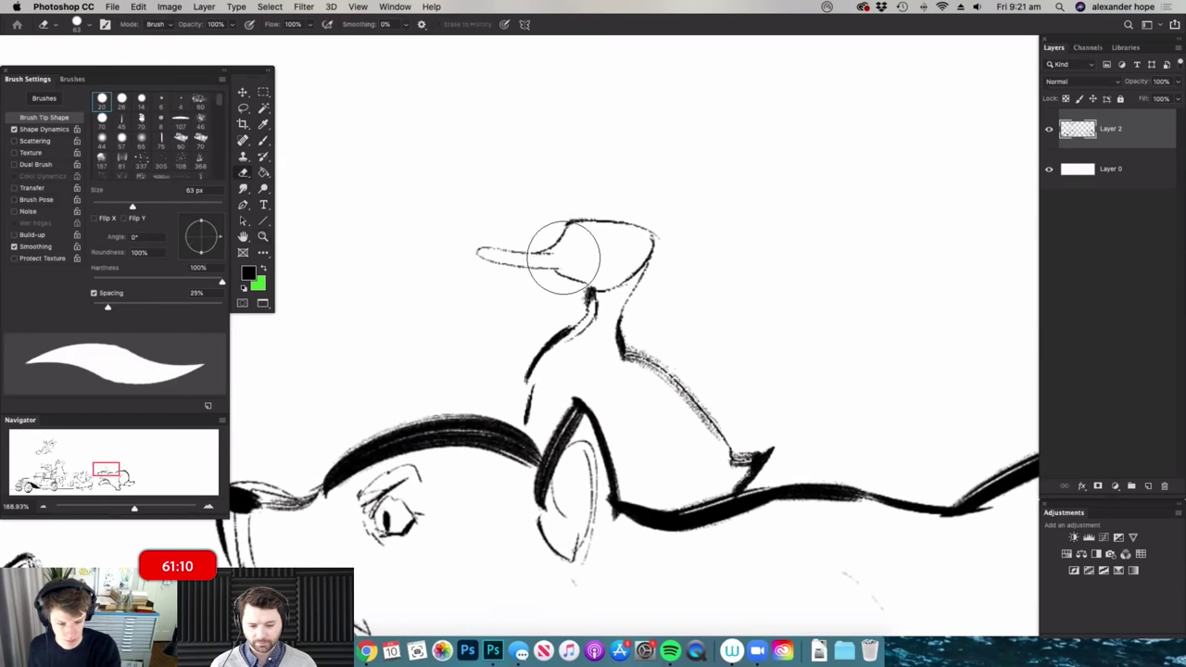
pyautogui.press('b')
pyautogui.moveTo(563, 241)
pyautogui.mouseDown()
pyautogui.moveTo(589, 242)
pyautogui.moveTo(578, 253)
pyautogui.moveTo(571, 243)
pyautogui.moveTo(581, 270)
pyautogui.mouseUp()
pyautogui.moveTo(508, 260)
pyautogui.mouseDown()
pyautogui.moveTo(560, 264)
pyautogui.moveTo(595, 227)
pyautogui.moveTo(559, 231)
pyautogui.moveTo(571, 222)
pyautogui.moveTo(618, 220)
pyautogui.moveTo(644, 243)
pyautogui.moveTo(586, 221)
pyautogui.moveTo(641, 215)
pyautogui.moveTo(652, 285)
pyautogui.moveTo(633, 280)
pyautogui.moveTo(619, 320)
pyautogui.mouseUp()
# - Erase the stray throat lines and redraw the duck's chin, front of the neck, breast and folded wing
pyautogui.press('e')
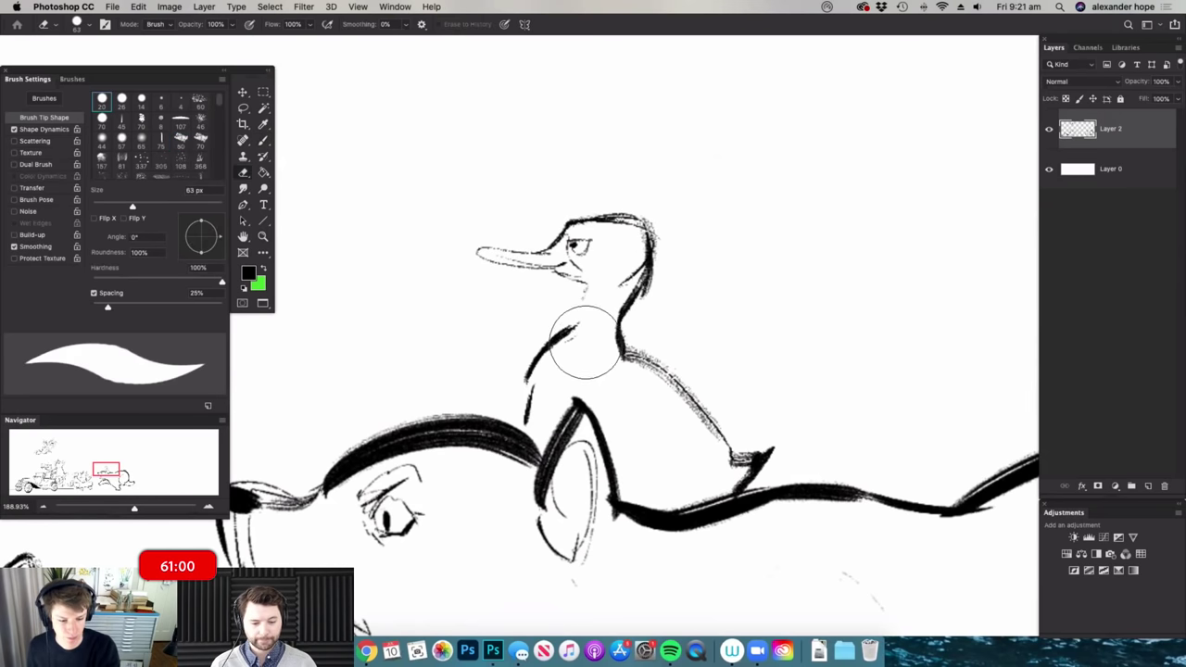
pyautogui.press('b')
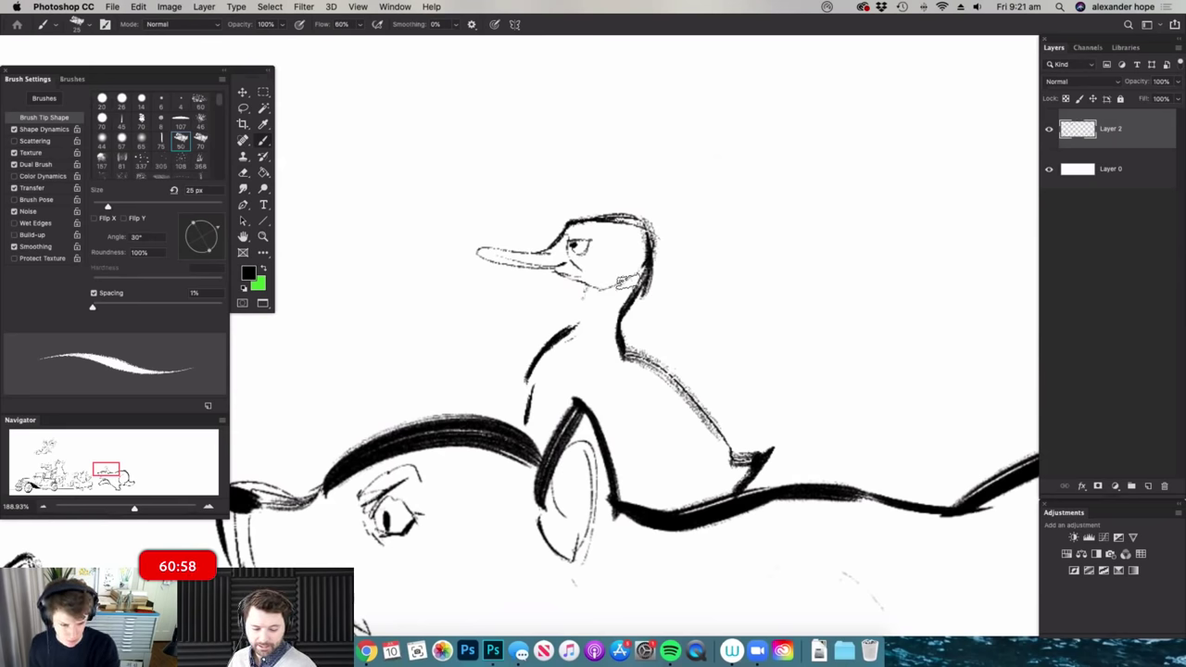
pyautogui.moveTo(600, 283)
pyautogui.mouseDown()
pyautogui.moveTo(542, 345)
pyautogui.moveTo(519, 424)
pyautogui.moveTo(600, 363)
pyautogui.moveTo(707, 462)
pyautogui.moveTo(675, 498)
pyautogui.mouseUp()
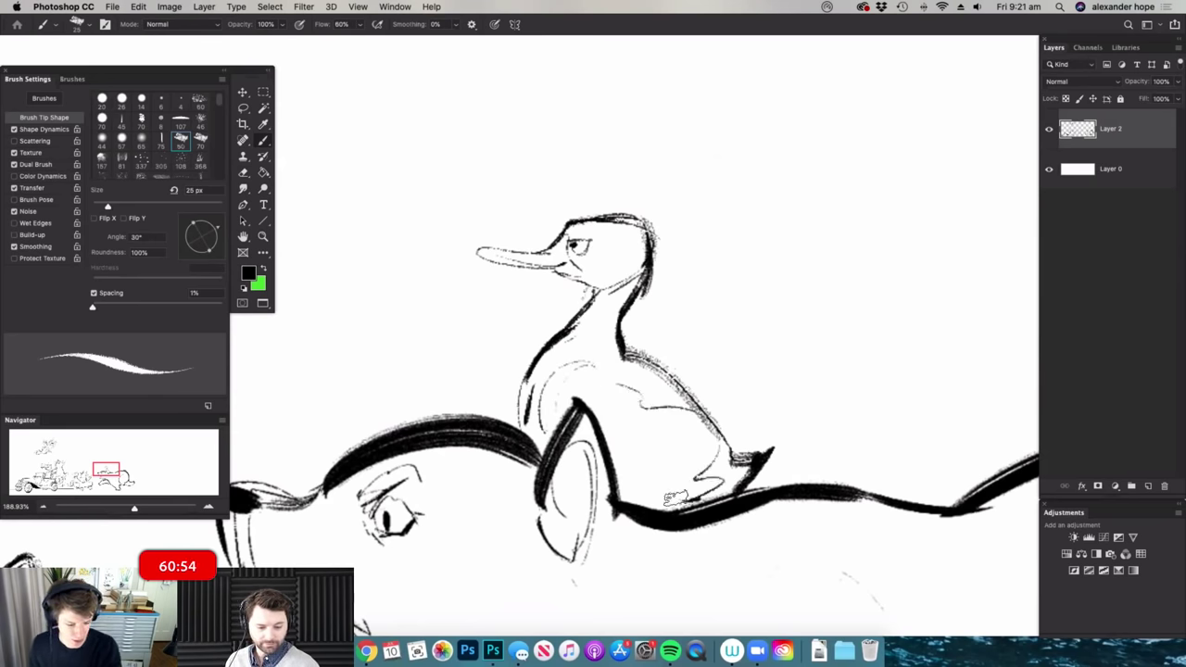
pyautogui.scroll(-3, 673, 497)
pyautogui.scroll(2, 667, 391)
# - Draw the duck's leg and foot hanging down beside the bear's ear
pyautogui.moveTo(665, 397); pyautogui.dragTo(672, 450)
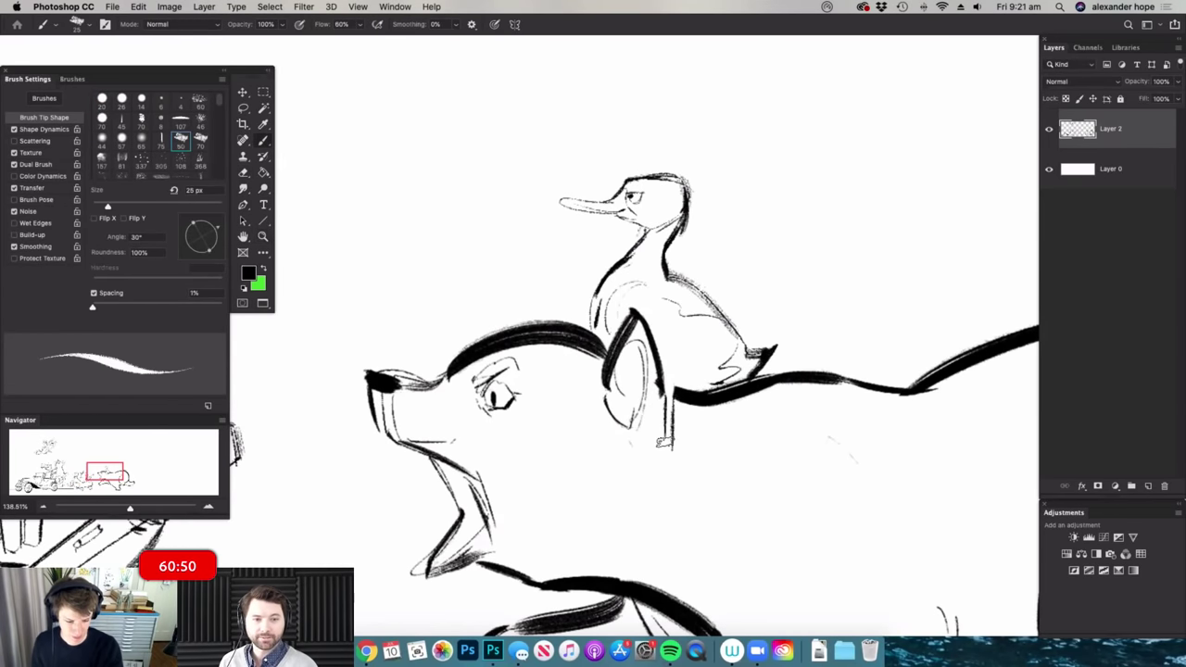
pyautogui.moveTo(618, 454)
pyautogui.mouseDown()
pyautogui.moveTo(653, 461)
pyautogui.moveTo(639, 463)
pyautogui.mouseUp()
pyautogui.moveTo(723, 371)
pyautogui.mouseDown()
pyautogui.moveTo(653, 373)
pyautogui.moveTo(715, 371)
pyautogui.mouseUp()
pyautogui.moveTo(656, 300); pyautogui.dragTo(663, 347)
pyautogui.moveTo(662, 295); pyautogui.dragTo(654, 329)
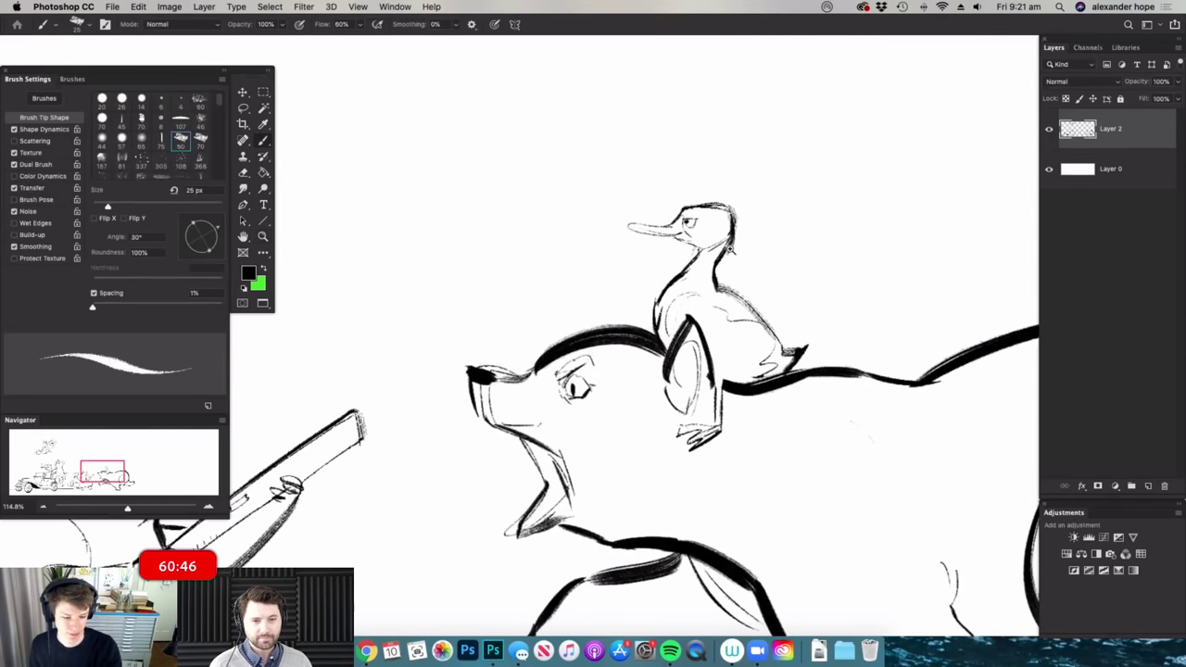
pyautogui.moveTo(731, 252); pyautogui.dragTo(656, 252)
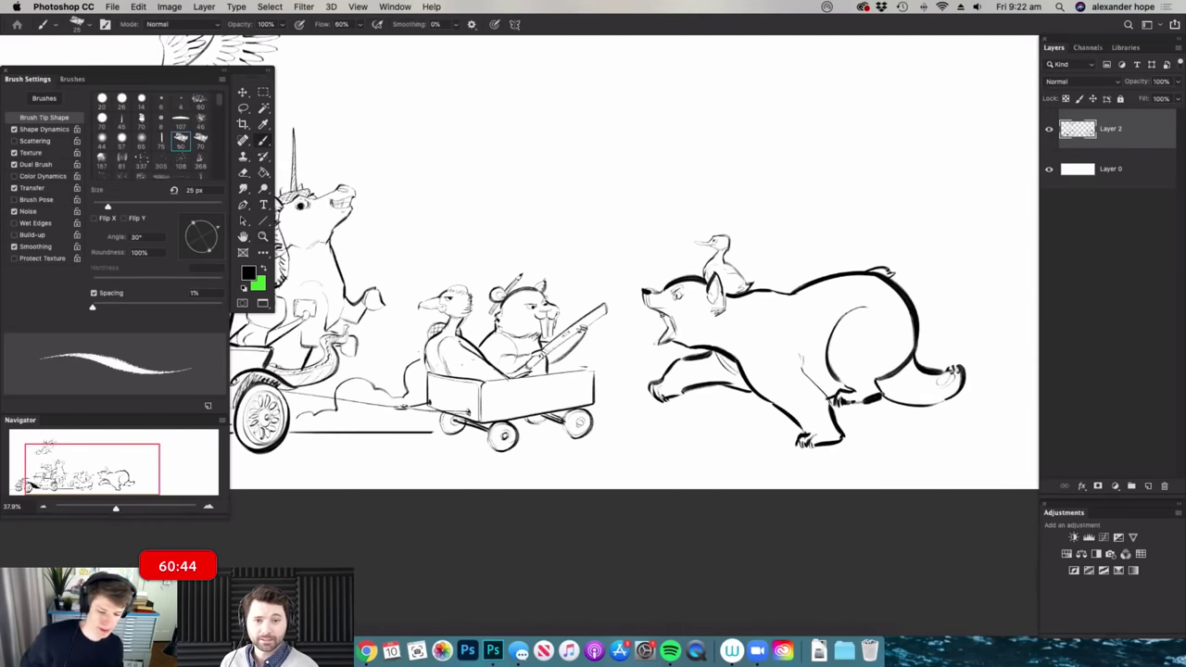
# - Draw a rounded creature's head outline on the ground between the cart and the bear's front paw
pyautogui.scroll(5, 704, 426)
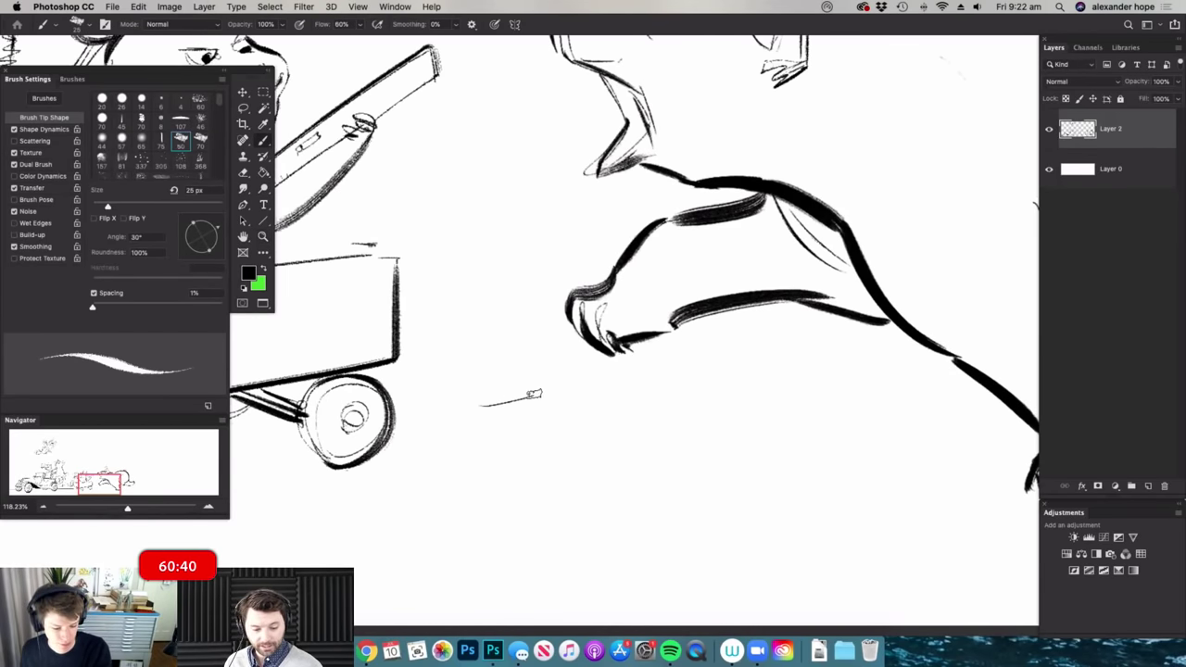
pyautogui.moveTo(534, 394)
pyautogui.mouseDown()
pyautogui.moveTo(561, 383)
pyautogui.moveTo(603, 428)
pyautogui.moveTo(572, 468)
pyautogui.moveTo(495, 472)
pyautogui.mouseUp()
pyautogui.moveTo(505, 401); pyautogui.dragTo(462, 414)
pyautogui.moveTo(588, 378)
pyautogui.mouseDown()
pyautogui.moveTo(550, 400)
pyautogui.moveTo(563, 424)
pyautogui.mouseUp()
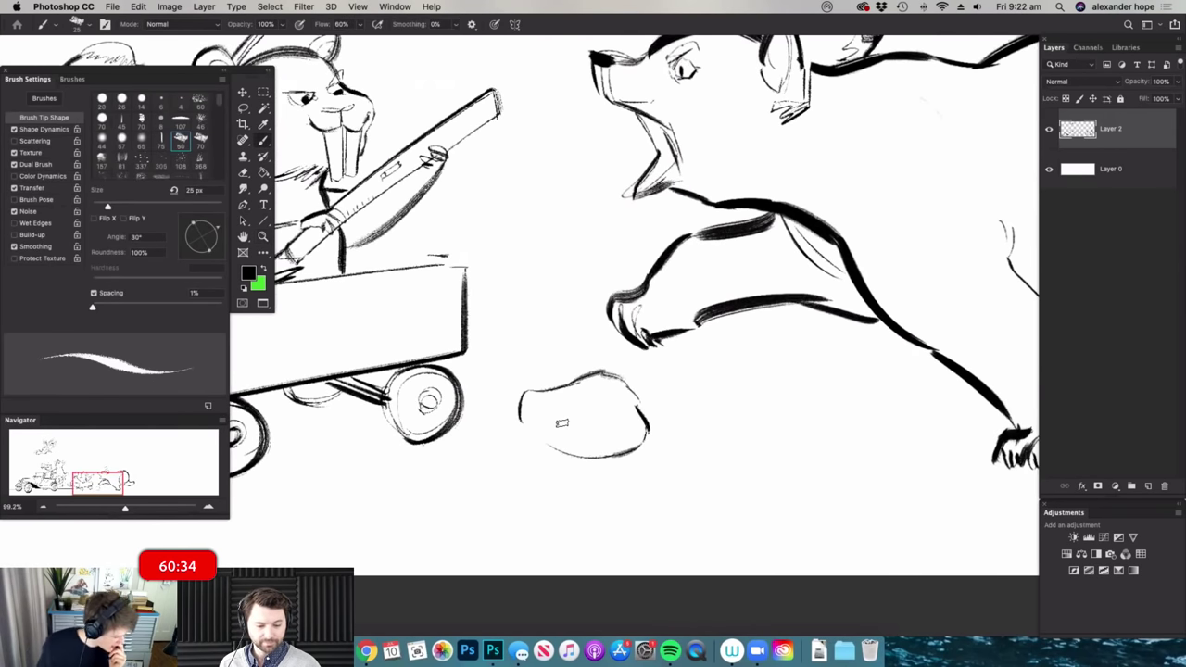
# - Give the creature's head two round bulging eyes with dark pupils, erasing the brow line behind the far eye
pyautogui.scroll(2, 624, 366)
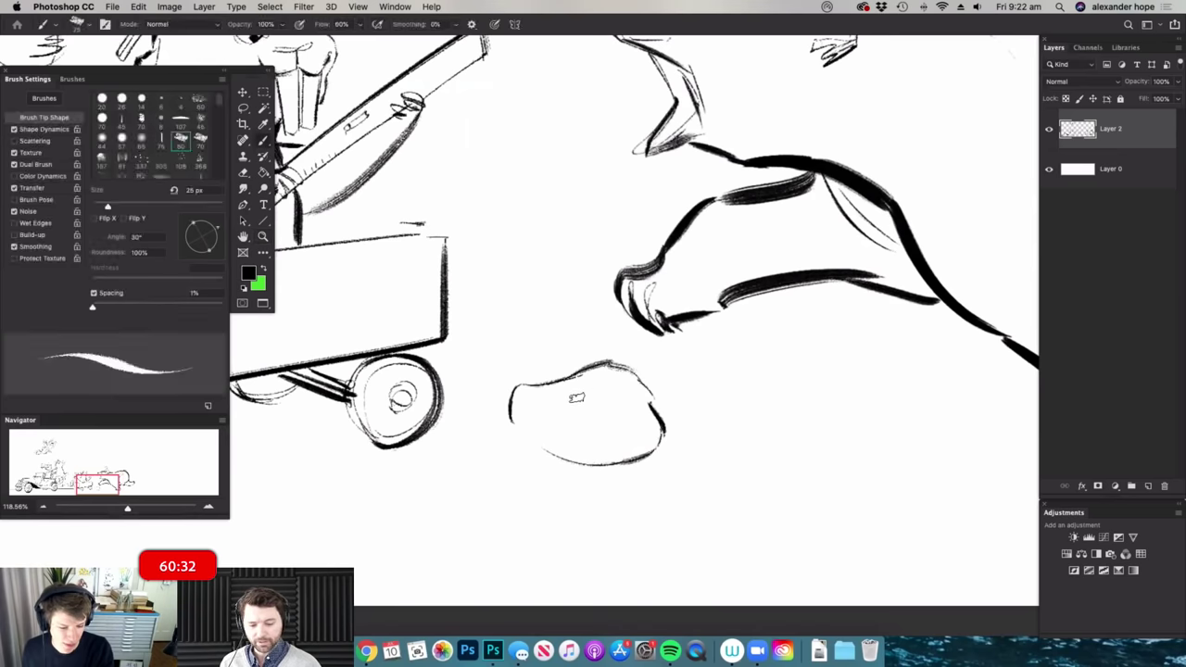
pyautogui.moveTo(598, 393); pyautogui.dragTo(606, 413)
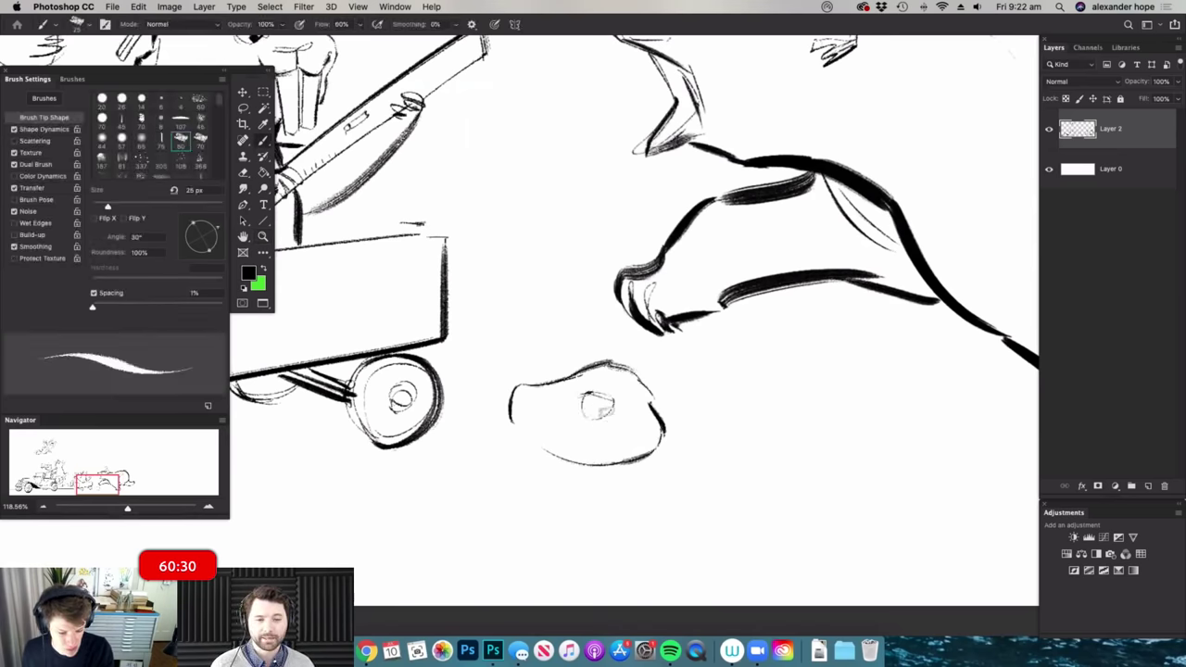
pyautogui.scroll(2, 564, 449)
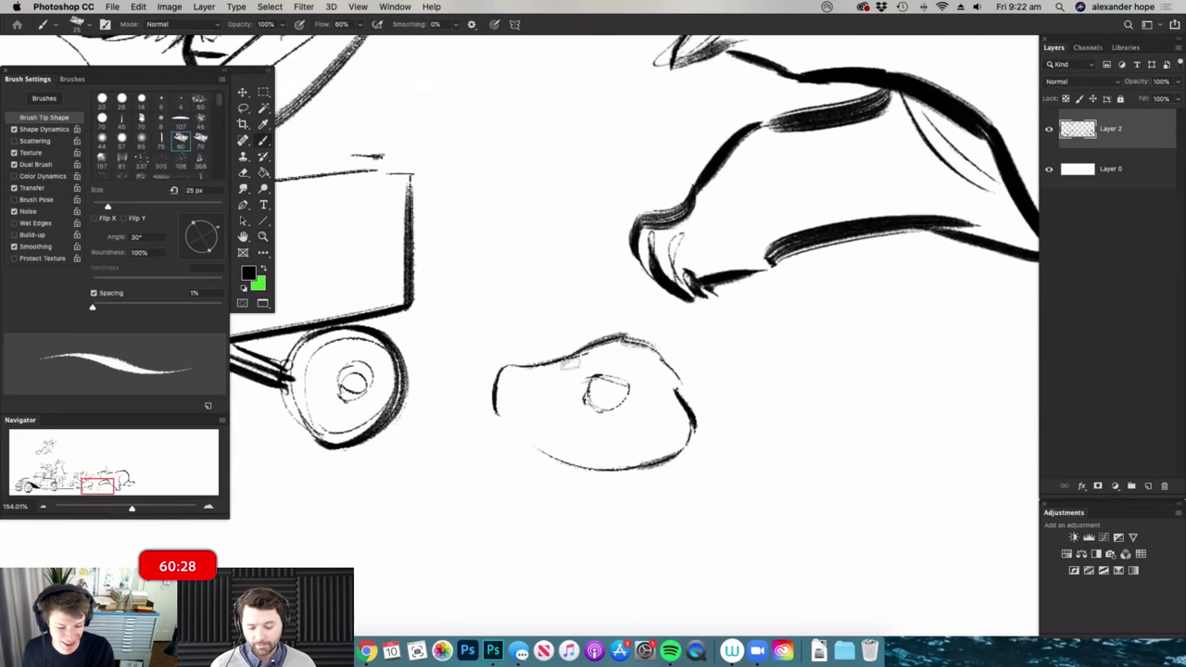
pyautogui.press('e')
pyautogui.moveTo(567, 357); pyautogui.dragTo(585, 350)
pyautogui.press('b')
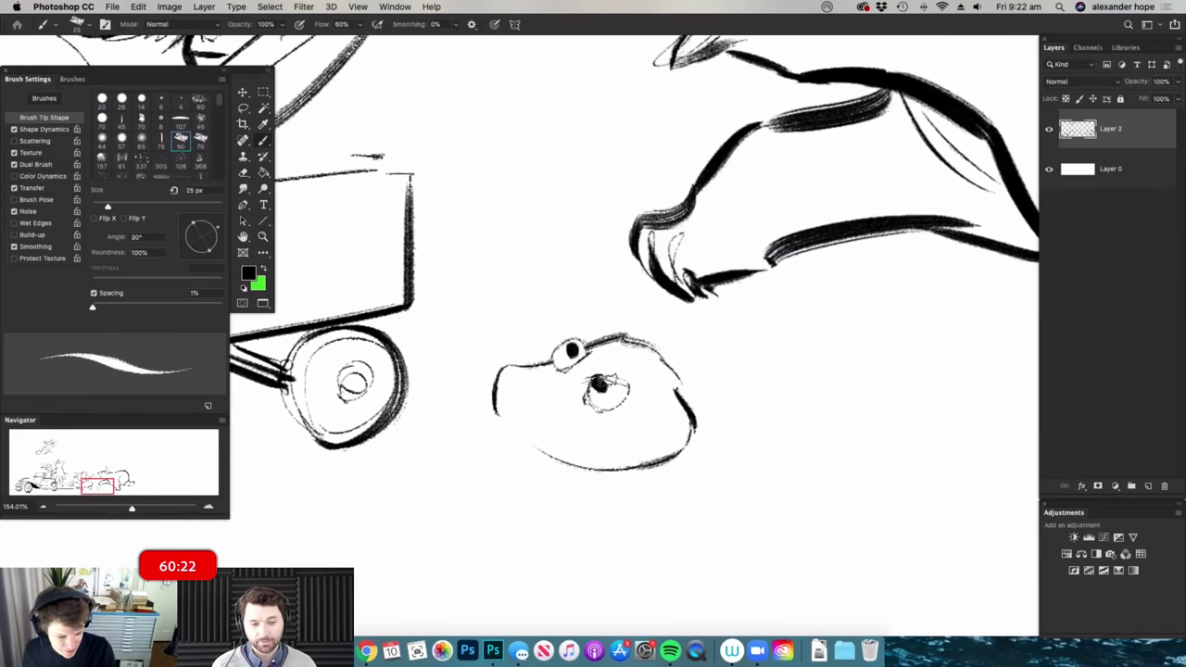
# - Draw the creature's open mouth with a dark interior, a long tongue hanging out and a jaw line
pyautogui.moveTo(670, 344); pyautogui.dragTo(606, 346)
pyautogui.moveTo(620, 394); pyautogui.dragTo(668, 392)
pyautogui.moveTo(557, 356)
pyautogui.mouseDown()
pyautogui.moveTo(608, 386)
pyautogui.moveTo(593, 380)
pyautogui.moveTo(694, 369)
pyautogui.moveTo(638, 395)
pyautogui.moveTo(588, 394)
pyautogui.moveTo(593, 381)
pyautogui.moveTo(539, 412)
pyautogui.moveTo(542, 422)
pyautogui.moveTo(625, 397)
pyautogui.moveTo(540, 416)
pyautogui.moveTo(606, 389)
pyautogui.mouseUp()
pyautogui.moveTo(552, 354)
pyautogui.mouseDown()
pyautogui.moveTo(584, 384)
pyautogui.moveTo(604, 378)
pyautogui.mouseUp()
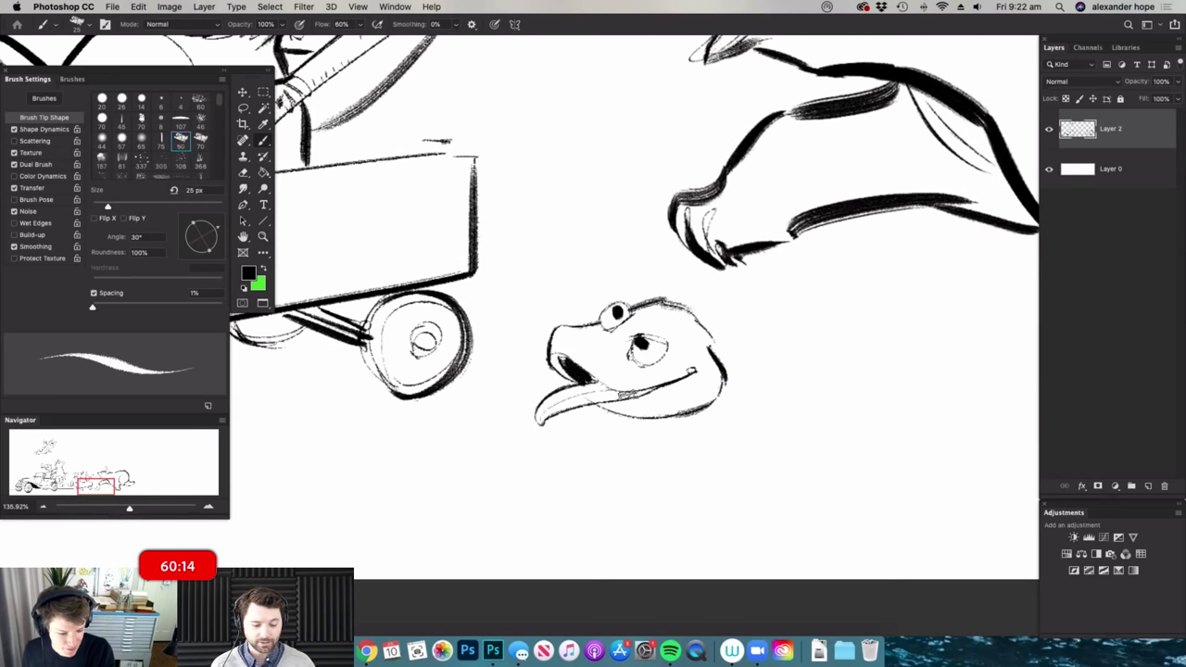
# - Draw the ground creature's arched back line running from its head toward the bear's front paw
pyautogui.moveTo(690, 338); pyautogui.dragTo(565, 337)
pyautogui.moveTo(741, 339)
pyautogui.mouseDown()
pyautogui.moveTo(810, 344)
pyautogui.moveTo(778, 281)
pyautogui.mouseUp()
pyautogui.moveTo(666, 328)
pyautogui.mouseDown()
pyautogui.moveTo(762, 291)
pyautogui.moveTo(873, 362)
pyautogui.moveTo(888, 338)
pyautogui.mouseUp()
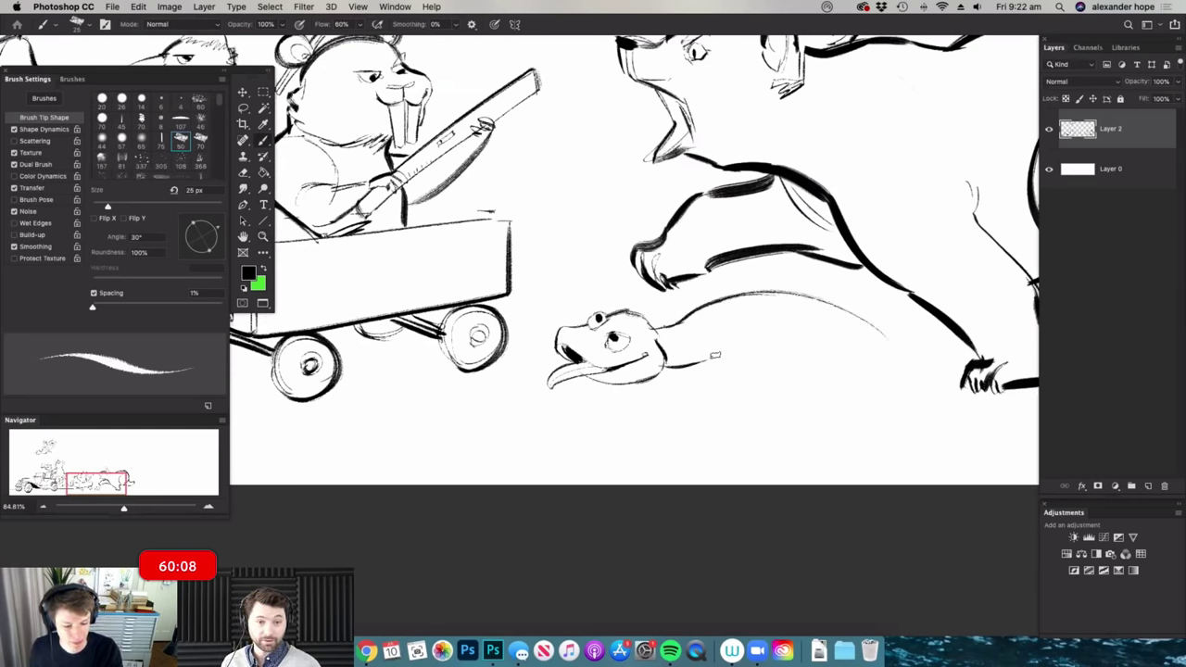
# - Draw the creature's near front leg with a bent elbow and a splayed, toed foot
pyautogui.moveTo(725, 319)
pyautogui.mouseDown()
pyautogui.moveTo(710, 354)
pyautogui.moveTo(786, 384)
pyautogui.mouseUp()
pyautogui.moveTo(691, 352); pyautogui.dragTo(745, 380)
pyautogui.moveTo(744, 379)
pyautogui.mouseDown()
pyautogui.moveTo(720, 416)
pyautogui.moveTo(748, 419)
pyautogui.moveTo(768, 388)
pyautogui.moveTo(765, 352)
pyautogui.mouseUp()
pyautogui.moveTo(717, 411)
pyautogui.mouseDown()
pyautogui.moveTo(680, 419)
pyautogui.moveTo(741, 422)
pyautogui.moveTo(719, 422)
pyautogui.mouseUp()
pyautogui.press('e')
pyautogui.scroll(-5, 750, 407)
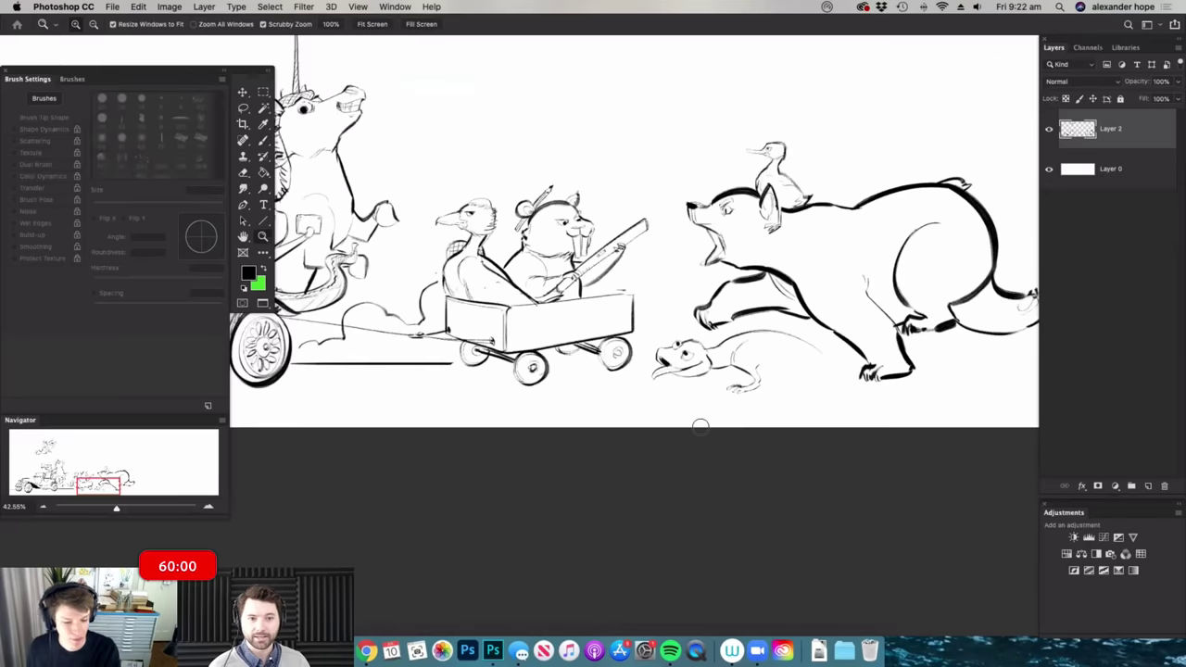
# - Draw the creature's long tail tapering across the bear's front leg, erasing the bear's lines where they overlap
pyautogui.press('z')
pyautogui.moveTo(935, 313); pyautogui.dragTo(1002, 313)
pyautogui.press('b')
pyautogui.moveTo(522, 348)
pyautogui.mouseDown()
pyautogui.moveTo(693, 392)
pyautogui.moveTo(922, 386)
pyautogui.moveTo(710, 413)
pyautogui.mouseUp()
pyautogui.press('e')
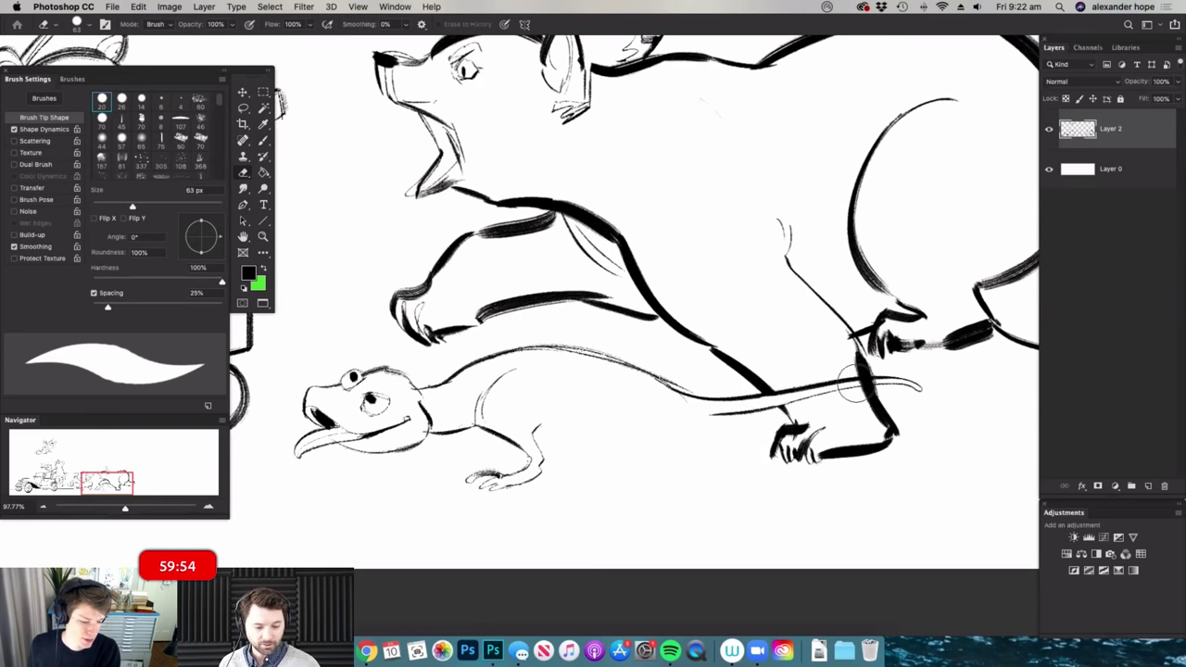
# - Draw the creature's near hind leg with a curved haunch, a belly line and a forward-pointing foot
pyautogui.press('b')
pyautogui.press('z')
pyautogui.moveTo(670, 434); pyautogui.dragTo(663, 444)
pyautogui.press('b')
pyautogui.moveTo(642, 393); pyautogui.dragTo(620, 439)
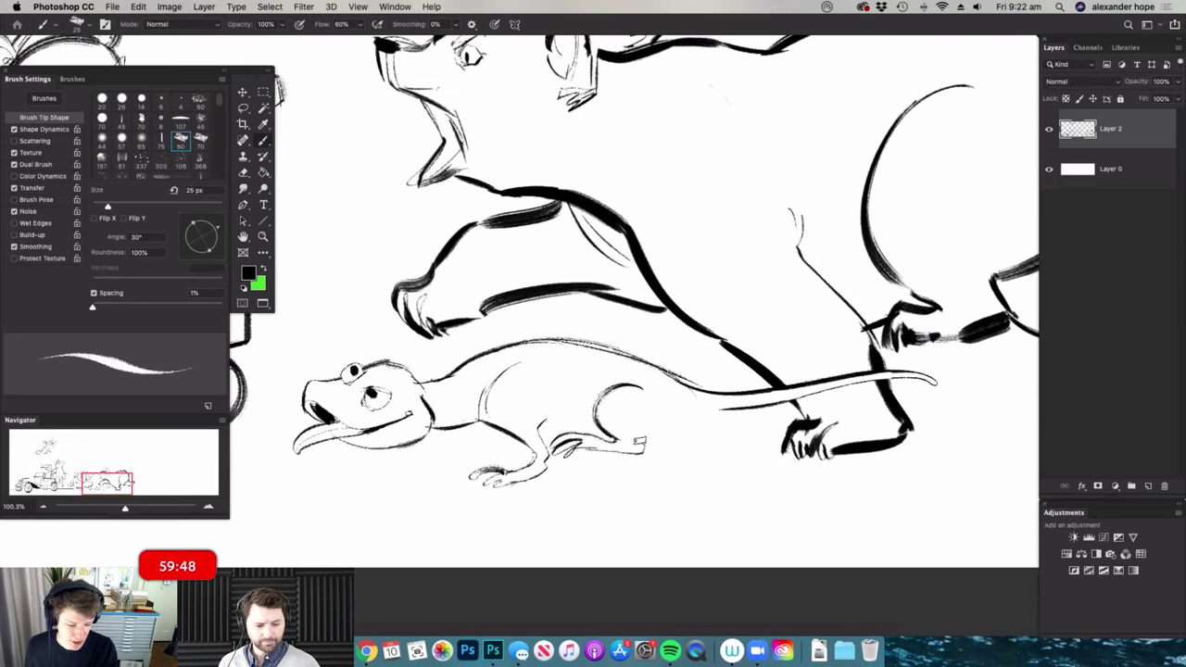
pyautogui.scroll(-3, 702, 416)
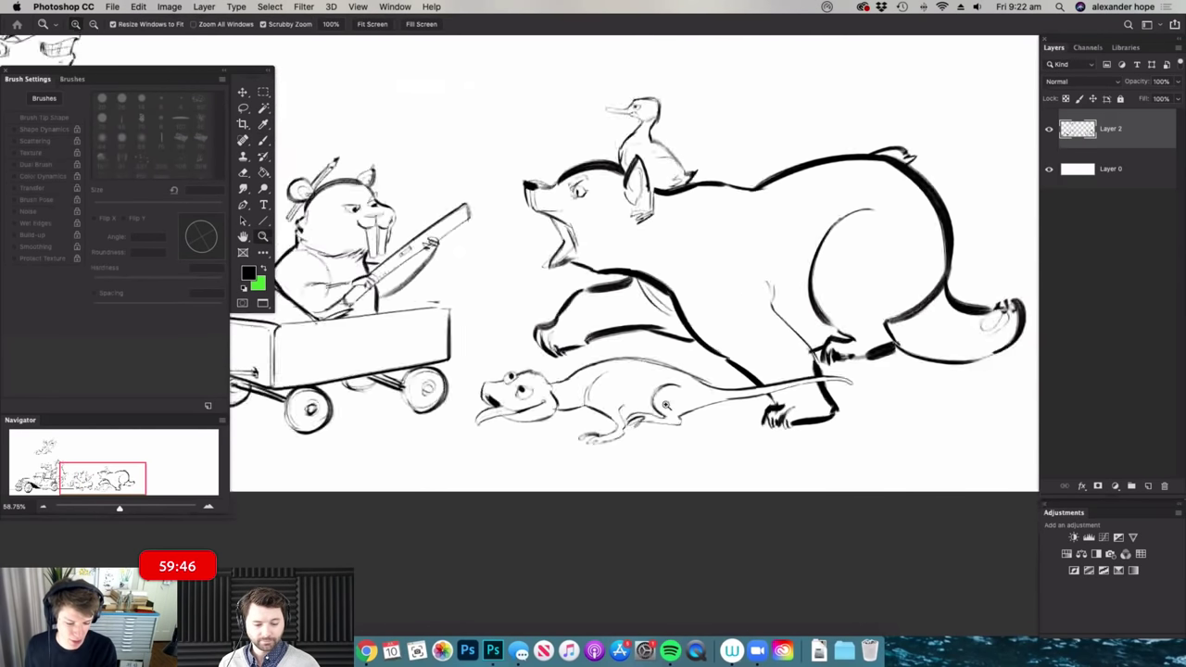
# - Draw the creature's far front arm stretched forward below the jaw with spread fingers, cleaning up where it meets the chest
pyautogui.scroll(4, 685, 412)
pyautogui.moveTo(480, 413)
pyautogui.mouseDown()
pyautogui.moveTo(297, 480)
pyautogui.moveTo(364, 472)
pyautogui.moveTo(545, 405)
pyautogui.mouseUp()
pyautogui.moveTo(668, 398)
pyautogui.mouseDown()
pyautogui.moveTo(565, 400)
pyautogui.moveTo(681, 395)
pyautogui.mouseUp()
pyautogui.press('e')
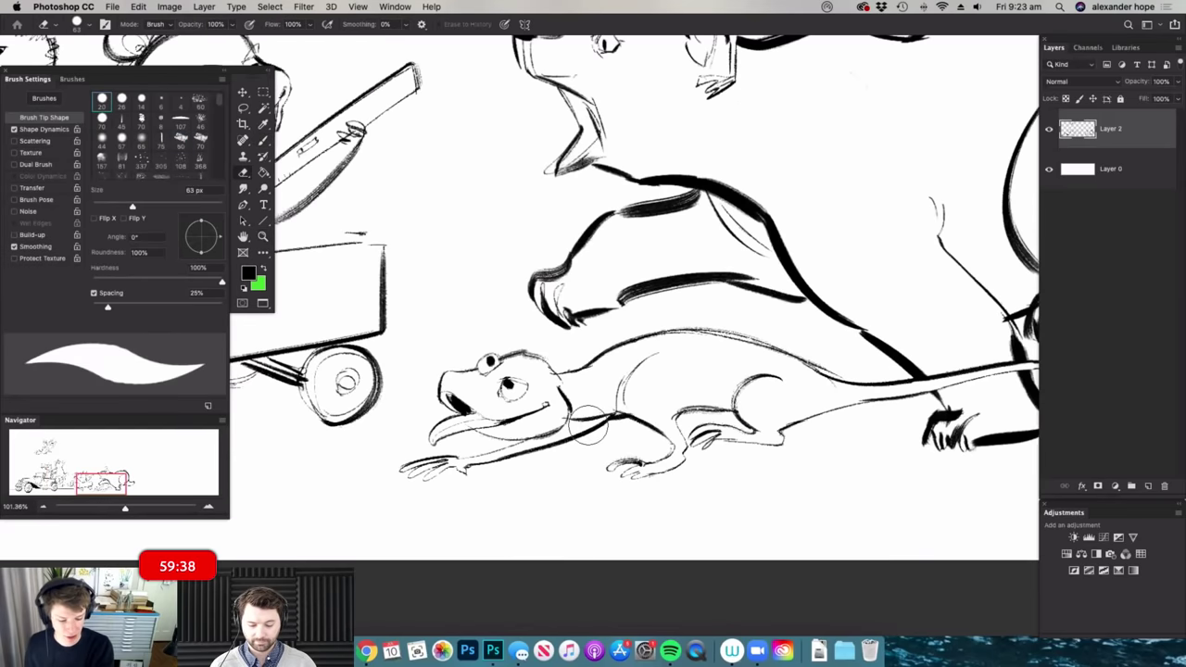
pyautogui.press('z')
pyautogui.moveTo(607, 419)
pyautogui.mouseDown()
pyautogui.moveTo(617, 431)
pyautogui.moveTo(589, 434)
pyautogui.mouseUp()
pyautogui.press('b')
pyautogui.moveTo(487, 447); pyautogui.dragTo(468, 459)
pyautogui.press('z')
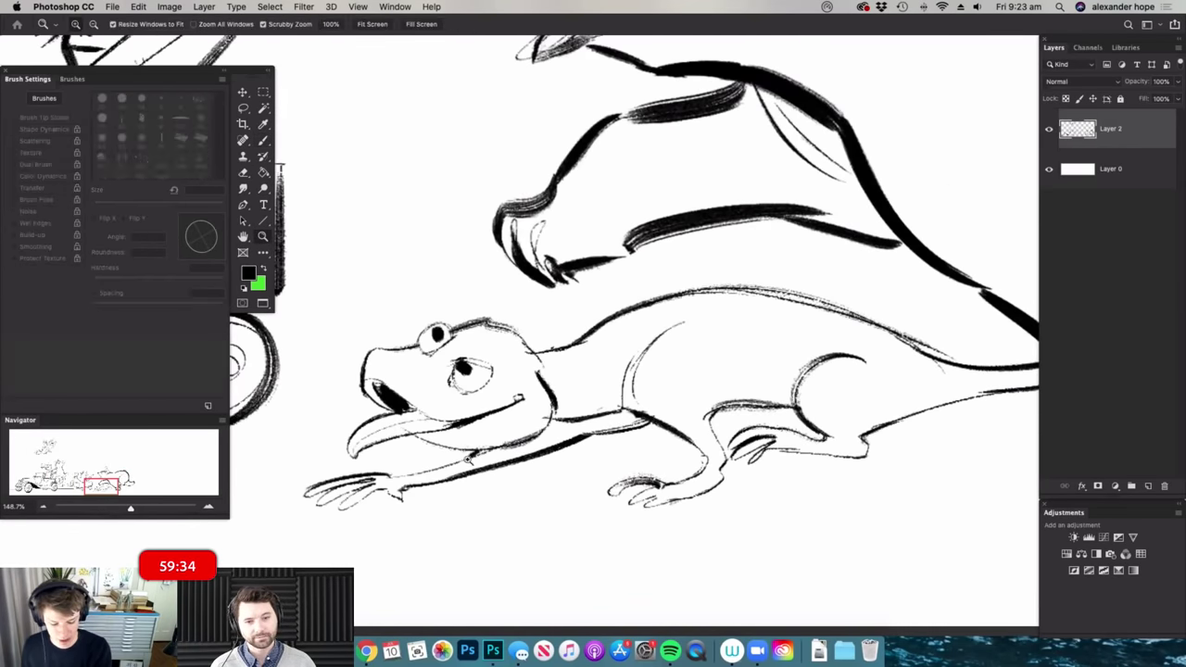
# - Draw the creature's far hind leg and toed foot trailing beneath the tail beside the bear's front paw
pyautogui.press('b')
pyautogui.scroll(-6, 467, 460)
pyautogui.scroll(3, 704, 376)
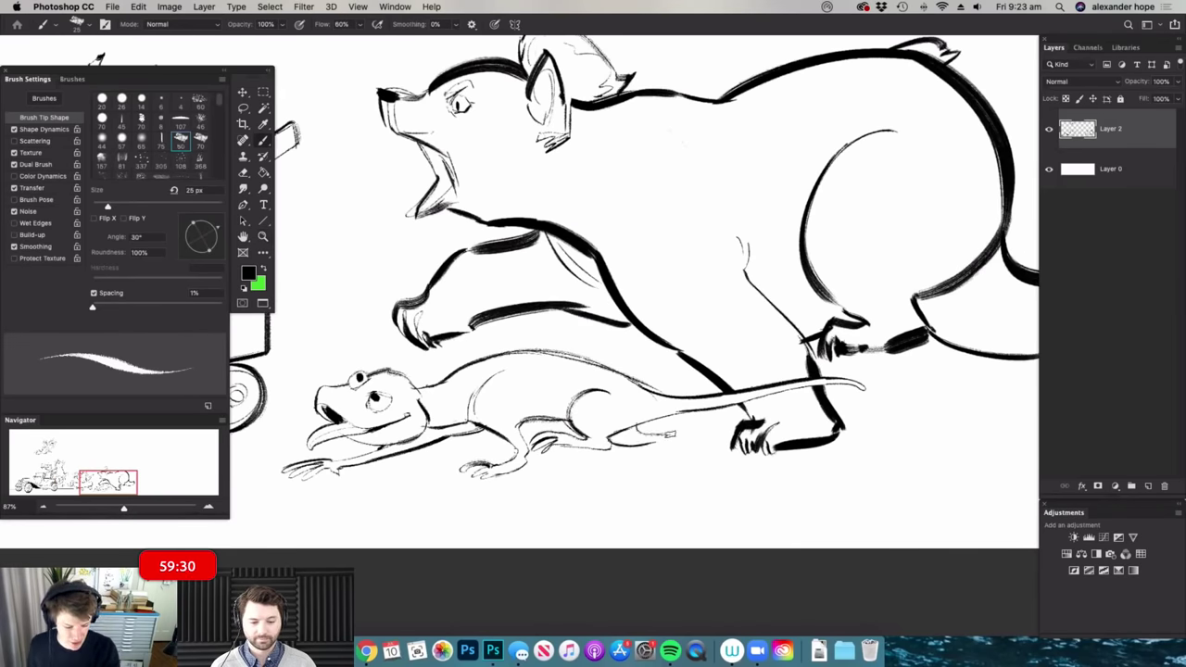
pyautogui.press('super+space')
pyautogui.moveTo(755, 385); pyautogui.dragTo(683, 483)
pyautogui.press('super+space')
pyautogui.moveTo(590, 442)
pyautogui.mouseDown()
pyautogui.moveTo(545, 449)
pyautogui.moveTo(641, 436)
pyautogui.mouseUp()
pyautogui.press('e')
pyautogui.scroll(-4, 646, 451)
pyautogui.scroll(5, 646, 451)
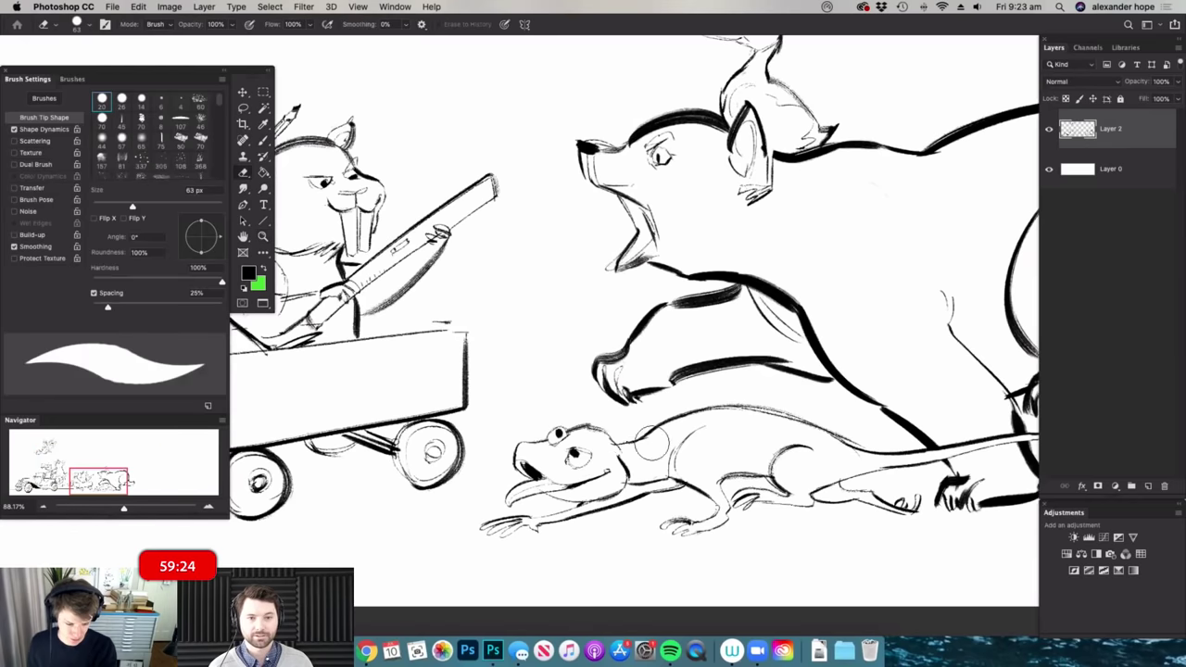
pyautogui.press('b')
pyautogui.press('super+0')
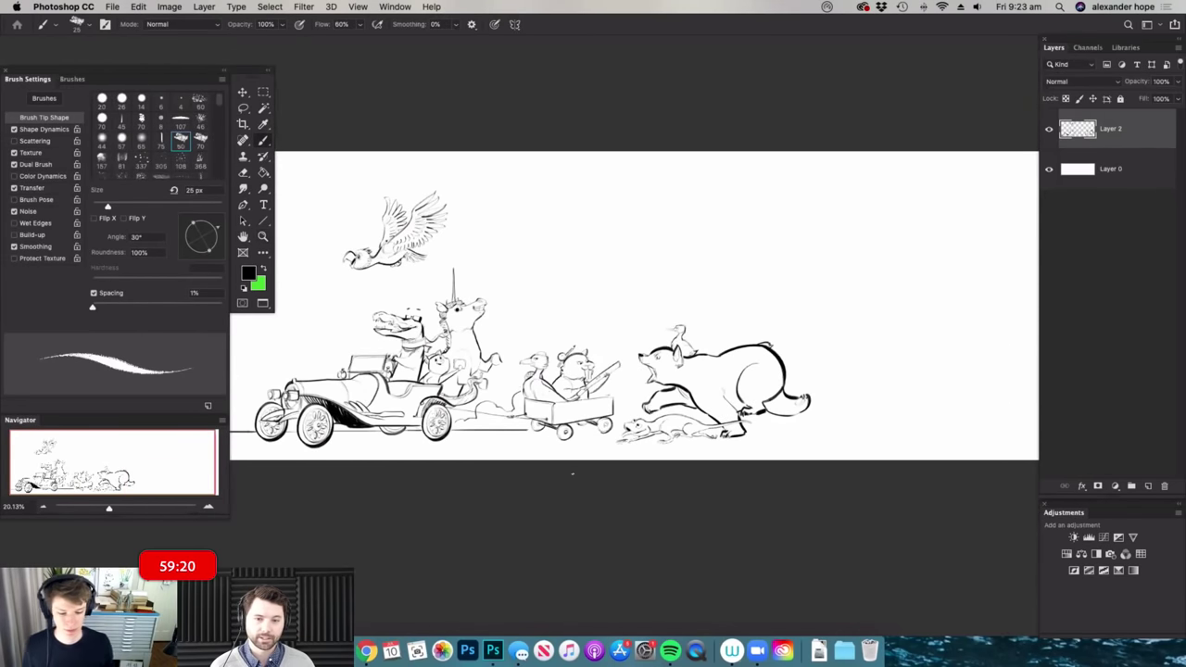
# - Look over the whole scene from the vintage car to the bear
pyautogui.press('super+space')
pyautogui.moveTo(386, 361); pyautogui.dragTo(443, 363)
pyautogui.press('super+space')
pyautogui.moveTo(318, 384); pyautogui.dragTo(349, 389)
pyautogui.press('space')
pyautogui.moveTo(539, 457); pyautogui.dragTo(644, 477)
pyautogui.moveTo(799, 488)
pyautogui.mouseDown()
pyautogui.moveTo(760, 490)
pyautogui.moveTo(758, 527)
pyautogui.moveTo(734, 527)
pyautogui.mouseUp()
pyautogui.moveTo(909, 533); pyautogui.dragTo(592, 512)
pyautogui.moveTo(1024, 396)
pyautogui.mouseDown()
pyautogui.moveTo(736, 395)
pyautogui.moveTo(803, 391)
pyautogui.mouseUp()
# - Draw pointed upper and lower teeth in the bear's open mouth and darken the inside of the jaw
pyautogui.press('super+space')
pyautogui.scroll(3, 741, 375)
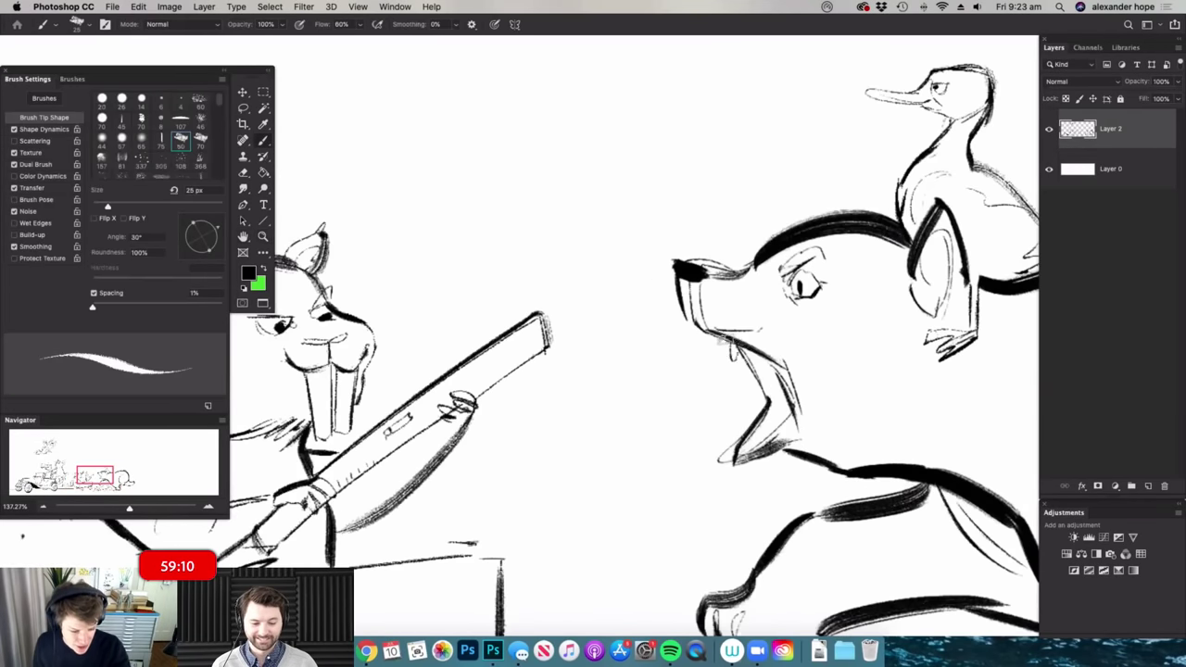
pyautogui.moveTo(730, 426)
pyautogui.mouseDown()
pyautogui.moveTo(748, 449)
pyautogui.moveTo(739, 435)
pyautogui.moveTo(785, 416)
pyautogui.moveTo(777, 431)
pyautogui.moveTo(758, 373)
pyautogui.moveTo(782, 404)
pyautogui.mouseUp()
pyautogui.moveTo(752, 358)
pyautogui.mouseDown()
pyautogui.moveTo(765, 389)
pyautogui.moveTo(791, 387)
pyautogui.moveTo(778, 433)
pyautogui.mouseUp()
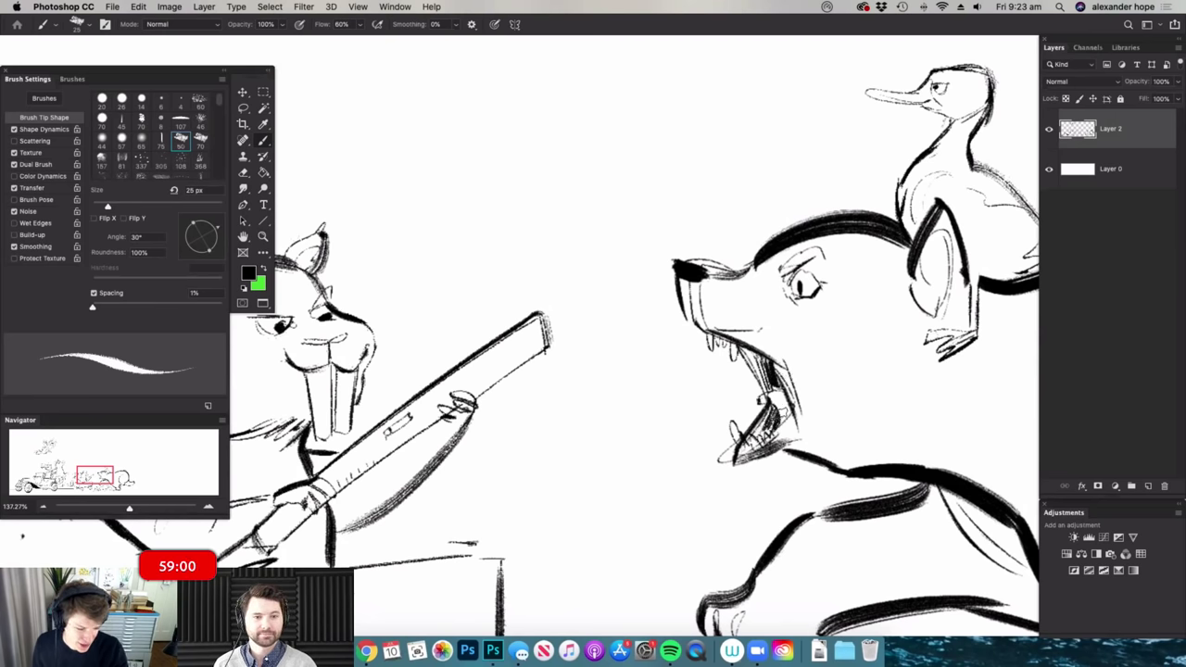
# - Add fur hatching beneath the bear's ear and along its jaw and neck
pyautogui.press('z')
pyautogui.moveTo(709, 393); pyautogui.dragTo(649, 399)
pyautogui.press('z')
pyautogui.moveTo(775, 380)
pyautogui.mouseDown()
pyautogui.moveTo(834, 378)
pyautogui.moveTo(739, 389)
pyautogui.moveTo(775, 353)
pyautogui.moveTo(663, 378)
pyautogui.mouseUp()
pyautogui.press('z')
pyautogui.press('b')
pyautogui.press('z')
pyautogui.press('b')
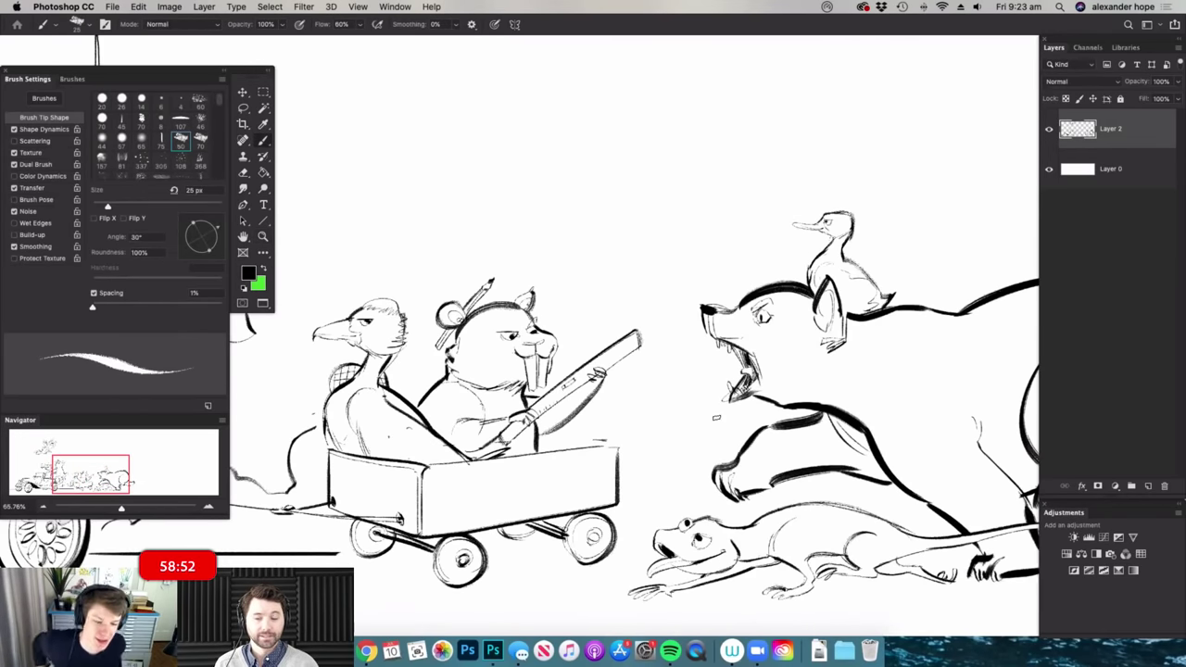
pyautogui.moveTo(716, 418)
pyautogui.mouseDown()
pyautogui.moveTo(864, 325)
pyautogui.moveTo(841, 369)
pyautogui.moveTo(763, 424)
pyautogui.mouseUp()
pyautogui.moveTo(839, 402); pyautogui.dragTo(774, 428)
pyautogui.moveTo(843, 395); pyautogui.dragTo(795, 432)
# - Sketch light shoulder and upper-leg contour lines on the bear's body and hatch above its hind paw
pyautogui.press('z')
pyautogui.moveTo(650, 432); pyautogui.dragTo(556, 438)
pyautogui.moveTo(941, 422); pyautogui.dragTo(991, 410)
pyautogui.moveTo(691, 437); pyautogui.dragTo(768, 408)
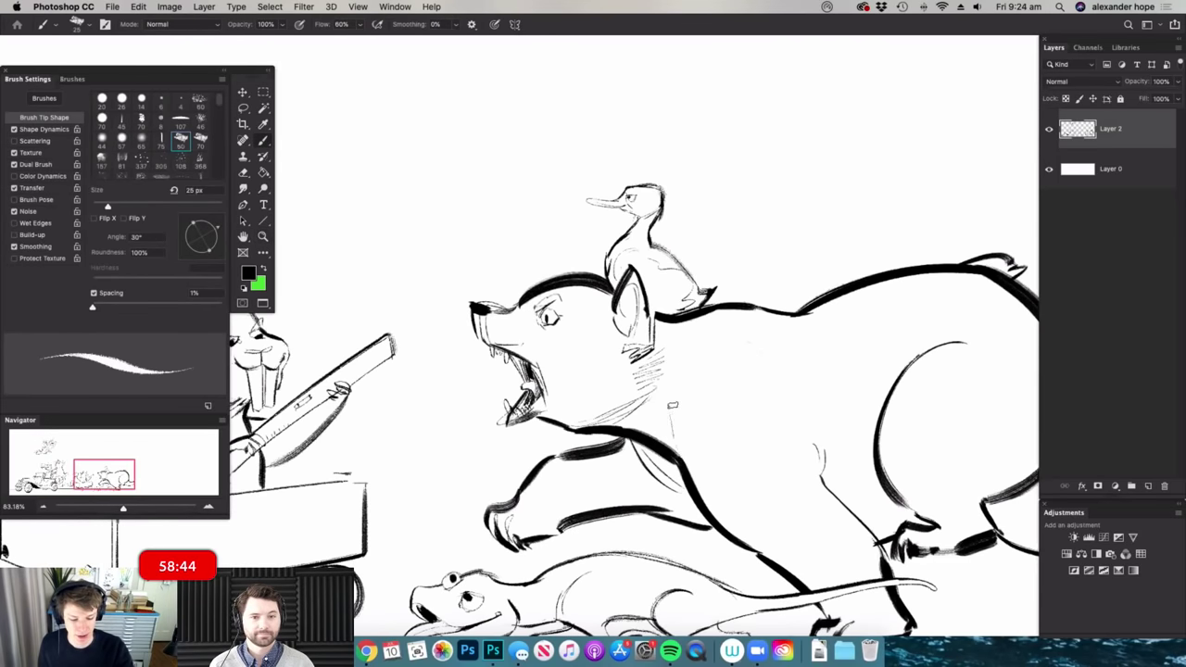
pyautogui.moveTo(821, 415); pyautogui.dragTo(835, 455)
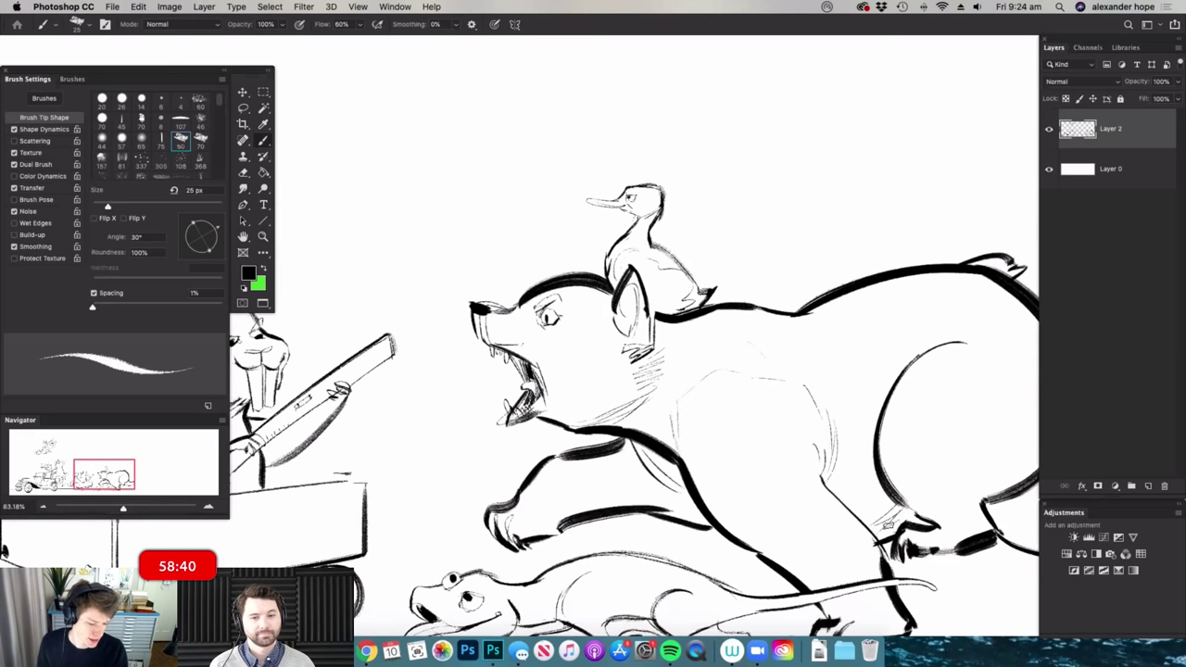
pyautogui.moveTo(905, 517); pyautogui.dragTo(934, 527)
# - Add light curved contour lines around the front of the bear's haunch
pyautogui.press('z')
pyautogui.moveTo(755, 424); pyautogui.dragTo(690, 428)
pyautogui.press('z')
pyautogui.moveTo(838, 370); pyautogui.dragTo(922, 357)
pyautogui.moveTo(884, 362); pyautogui.dragTo(759, 441)
pyautogui.moveTo(834, 352); pyautogui.dragTo(750, 445)
pyautogui.moveTo(899, 330)
pyautogui.mouseDown()
pyautogui.moveTo(790, 361)
pyautogui.moveTo(812, 340)
pyautogui.moveTo(798, 342)
pyautogui.mouseUp()
# - Hatch shading between the bear's chest and its far front leg
pyautogui.press('z')
pyautogui.moveTo(715, 346); pyautogui.dragTo(797, 356)
pyautogui.press('z')
pyautogui.moveTo(693, 371)
pyautogui.mouseDown()
pyautogui.moveTo(632, 436)
pyautogui.moveTo(681, 430)
pyautogui.mouseUp()
pyautogui.press('z')
pyautogui.moveTo(642, 483); pyautogui.dragTo(623, 433)
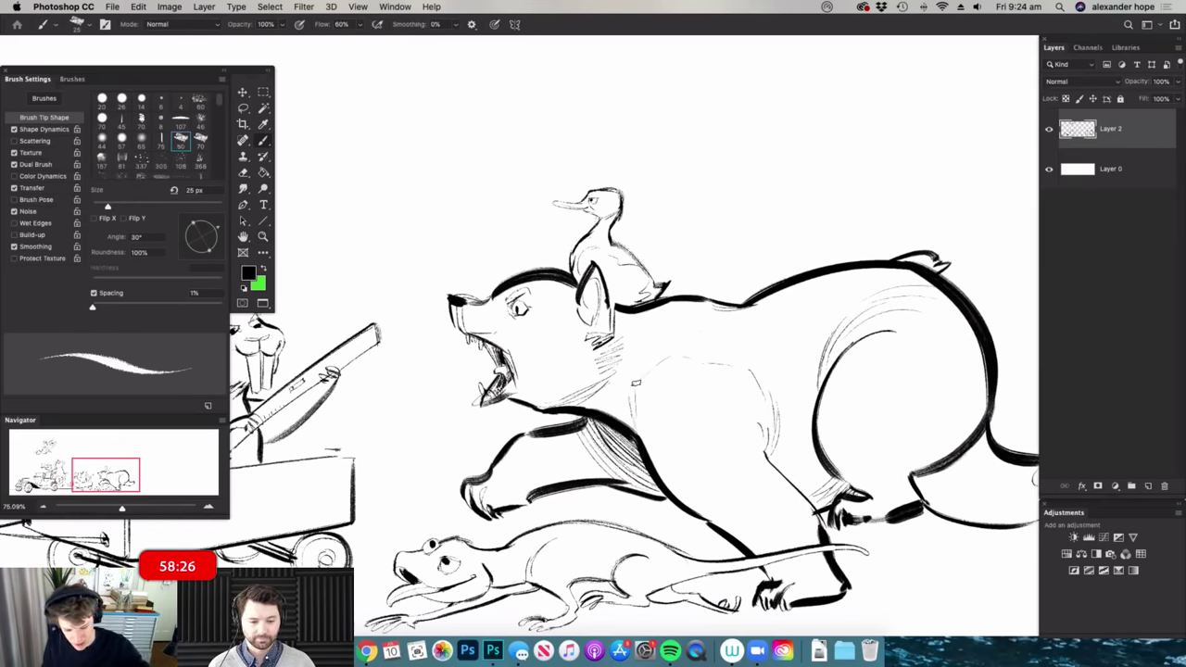
# - Hatch shading on the bear's trailing hind leg where it meets the haunch
pyautogui.press('z')
pyautogui.moveTo(701, 400); pyautogui.dragTo(641, 422)
pyautogui.press('z')
pyautogui.moveTo(869, 424); pyautogui.dragTo(891, 413)
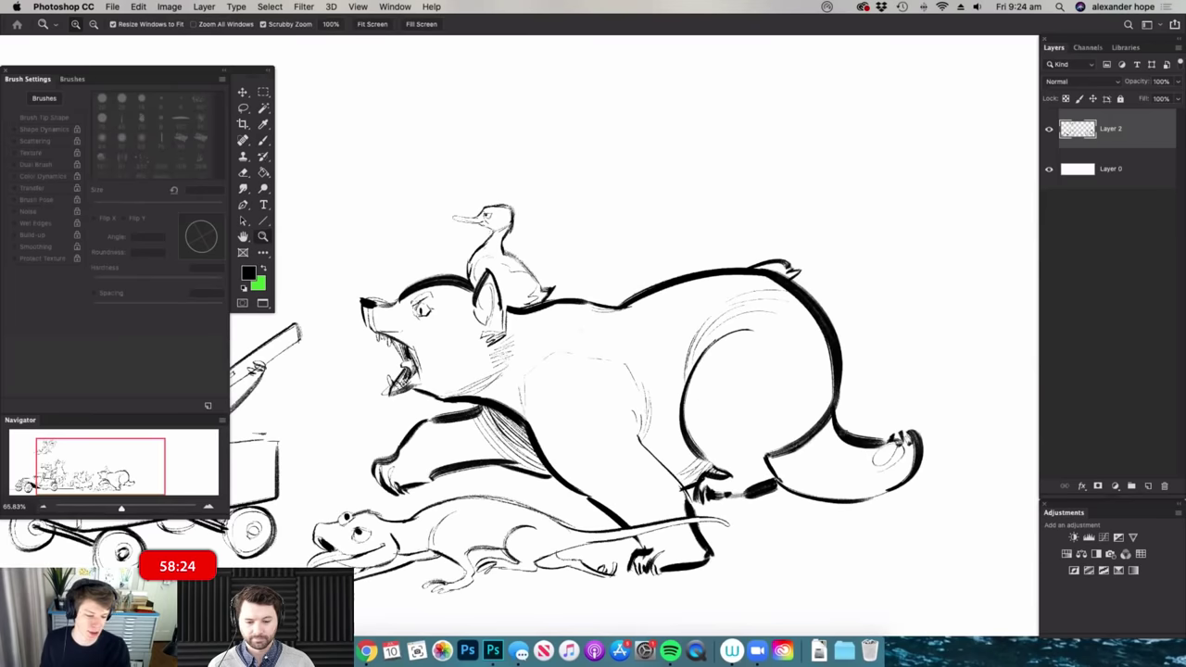
pyautogui.press('b')
pyautogui.moveTo(821, 439); pyautogui.dragTo(778, 464)
pyautogui.moveTo(832, 422); pyautogui.dragTo(792, 456)
# - Review the whole scene, from the flying bird and the car's passengers to the cart and bear
pyautogui.press('z')
pyautogui.press('b')
pyautogui.moveTo(661, 408)
pyautogui.mouseDown()
pyautogui.moveTo(579, 421)
pyautogui.moveTo(482, 465)
pyautogui.moveTo(511, 495)
pyautogui.moveTo(562, 517)
pyautogui.mouseUp()
pyautogui.press('space')
pyautogui.press('super+space')
pyautogui.press('space')
pyautogui.moveTo(447, 465); pyautogui.dragTo(725, 507)
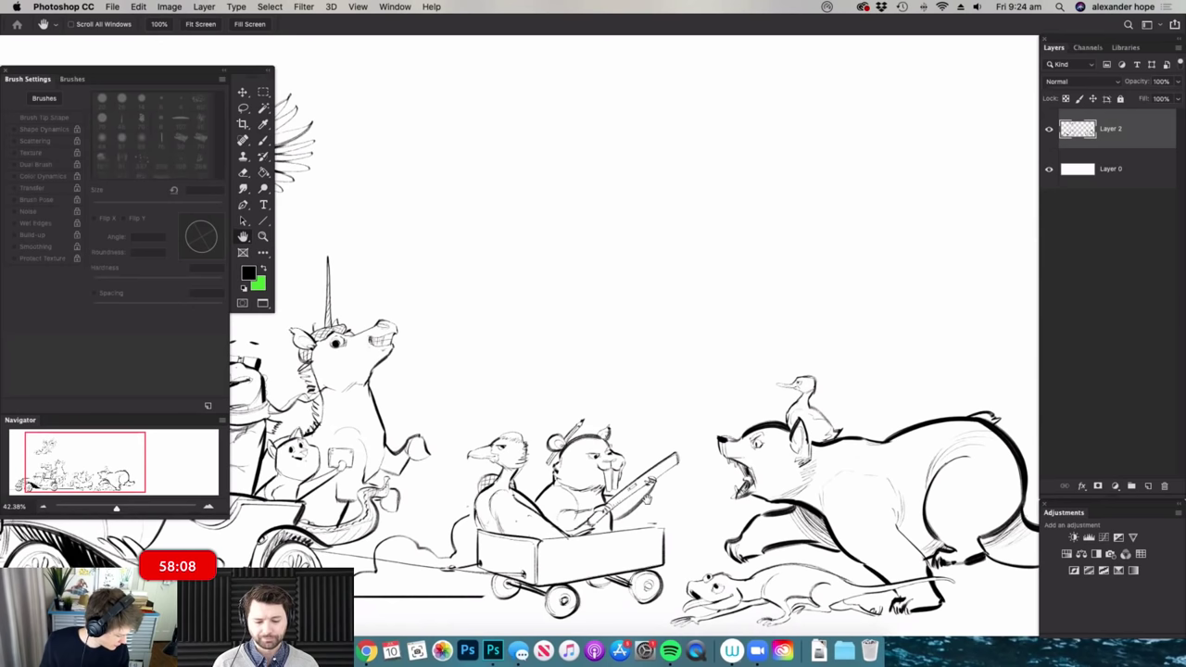
pyautogui.moveTo(556, 371); pyautogui.dragTo(767, 396)
pyautogui.hscroll(5, 697, 508)
pyautogui.scroll(-1, 697, 507)
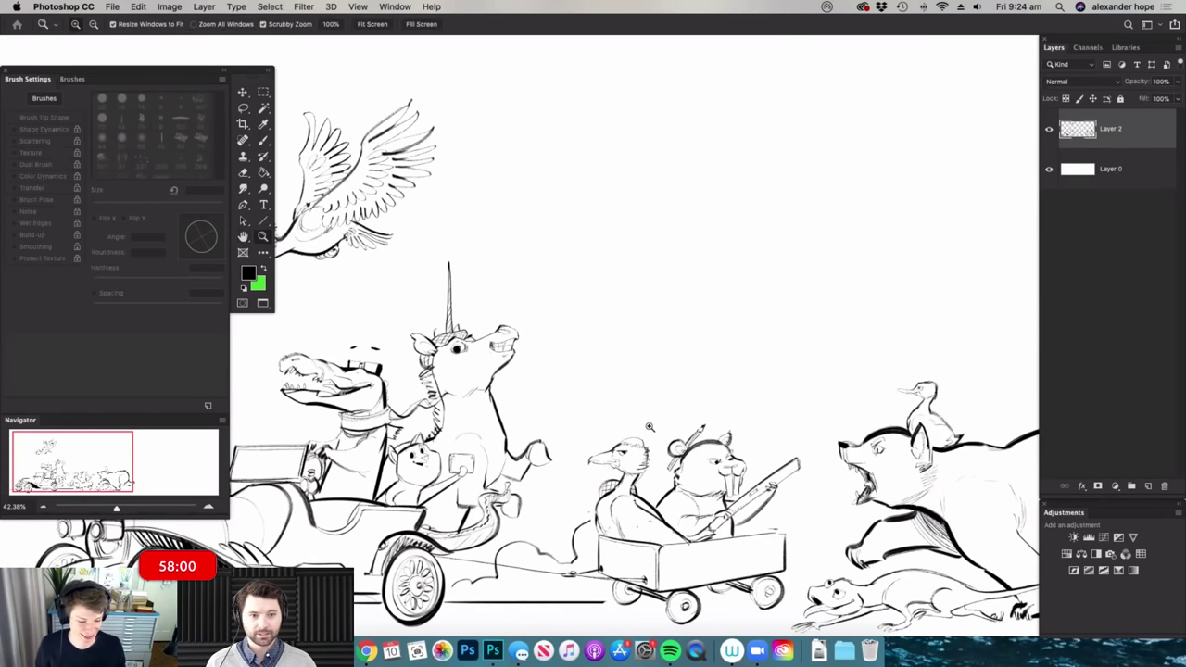
pyautogui.scroll(-2, 667, 426)
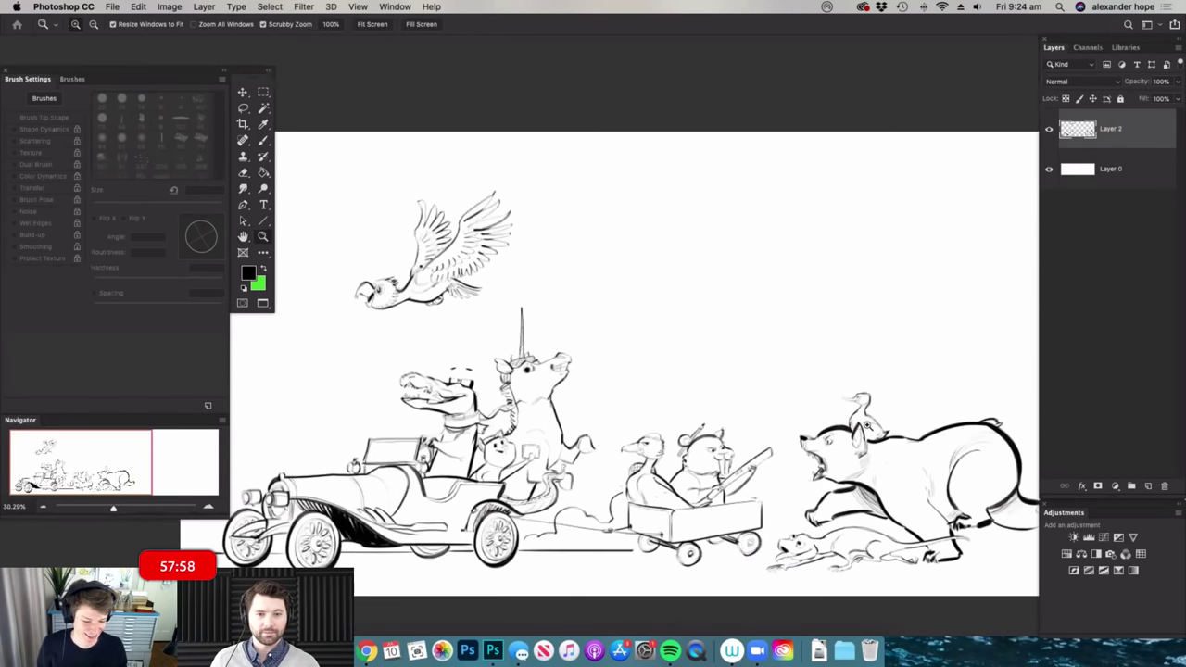
# - Draw the duck's outstretched wing with feathers reaching forward above the bear's head
pyautogui.scroll(3, 905, 427)
pyautogui.press('b')
pyautogui.scroll(4, 829, 403)
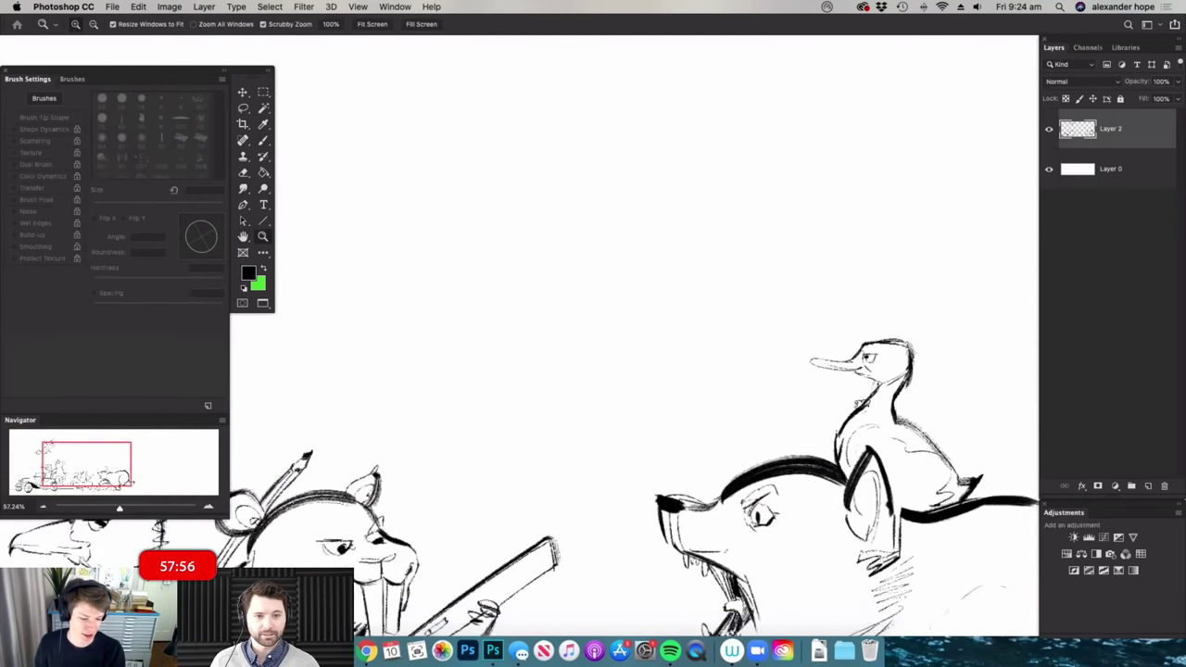
pyautogui.moveTo(838, 402)
pyautogui.mouseDown()
pyautogui.moveTo(725, 398)
pyautogui.moveTo(778, 419)
pyautogui.mouseUp()
pyautogui.press('z')
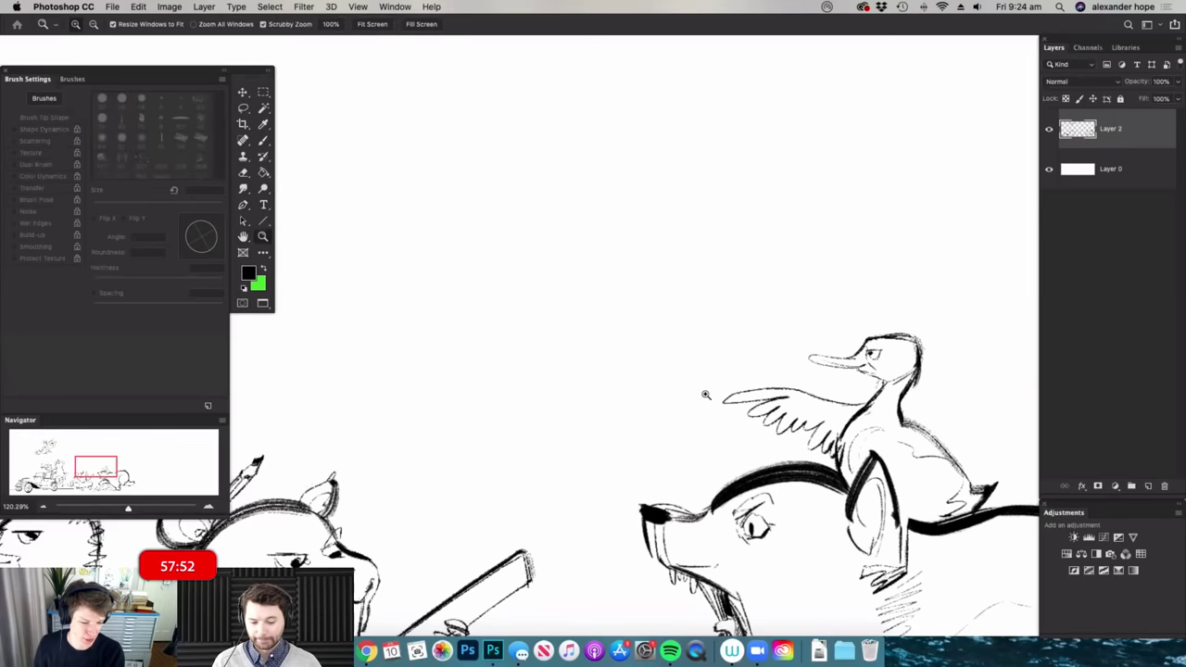
# - Examine the bear, the duck and the empty space above the bear's back
pyautogui.moveTo(707, 396); pyautogui.dragTo(593, 399)
pyautogui.moveTo(880, 320); pyautogui.dragTo(986, 318)
pyautogui.press('b')
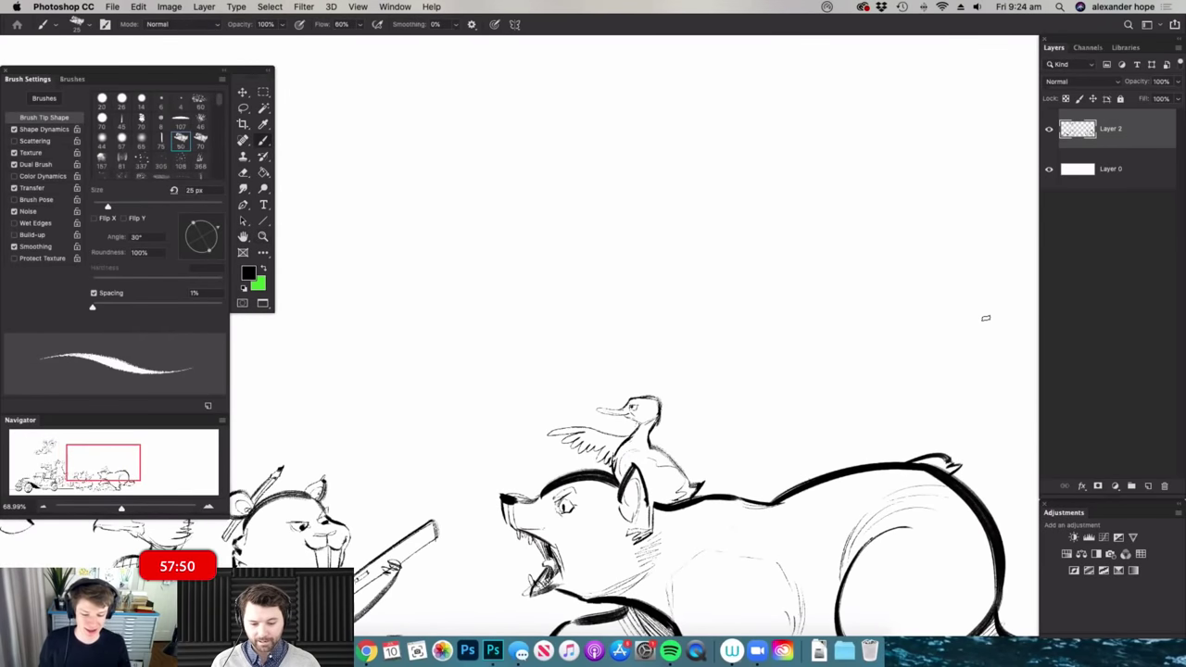
pyautogui.press('z')
pyautogui.moveTo(787, 318); pyautogui.dragTo(661, 326)
pyautogui.press('b')
pyautogui.press('z')
pyautogui.moveTo(829, 371); pyautogui.dragTo(869, 375)
pyautogui.press('b')
pyautogui.press('z')
pyautogui.moveTo(664, 607); pyautogui.dragTo(804, 598)
pyautogui.moveTo(634, 553); pyautogui.dragTo(491, 585)
pyautogui.press('space')
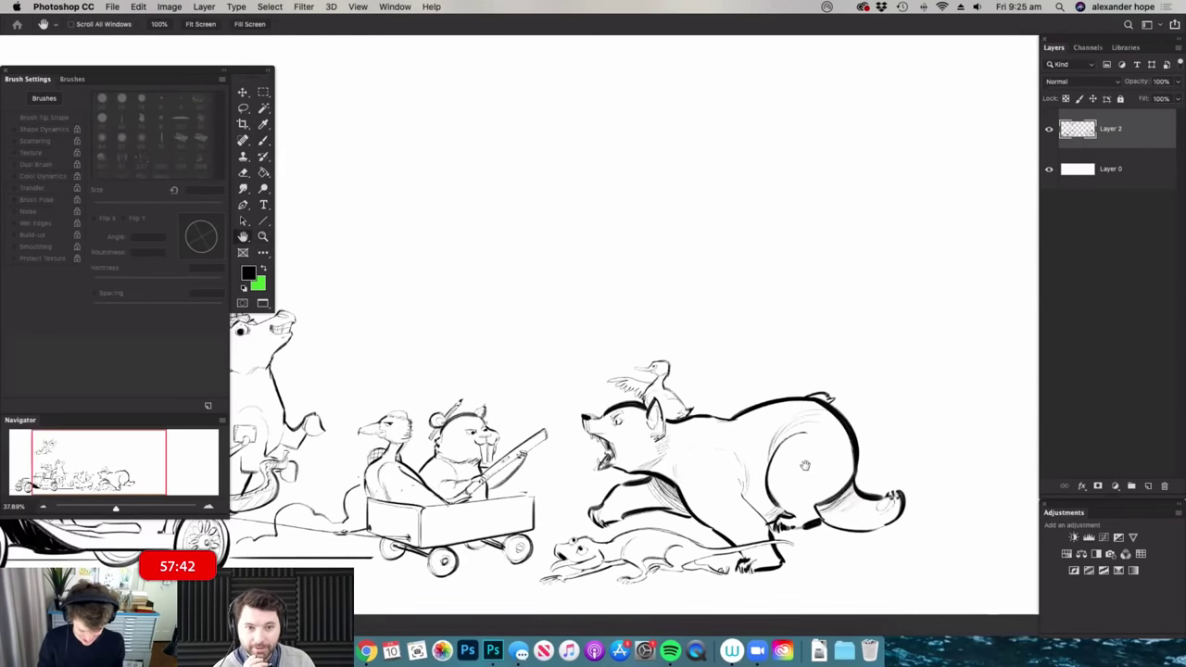
pyautogui.moveTo(819, 320); pyautogui.dragTo(778, 372)
pyautogui.press('space')
pyautogui.moveTo(767, 432)
pyautogui.mouseDown()
pyautogui.moveTo(815, 428)
pyautogui.moveTo(749, 416)
pyautogui.mouseUp()
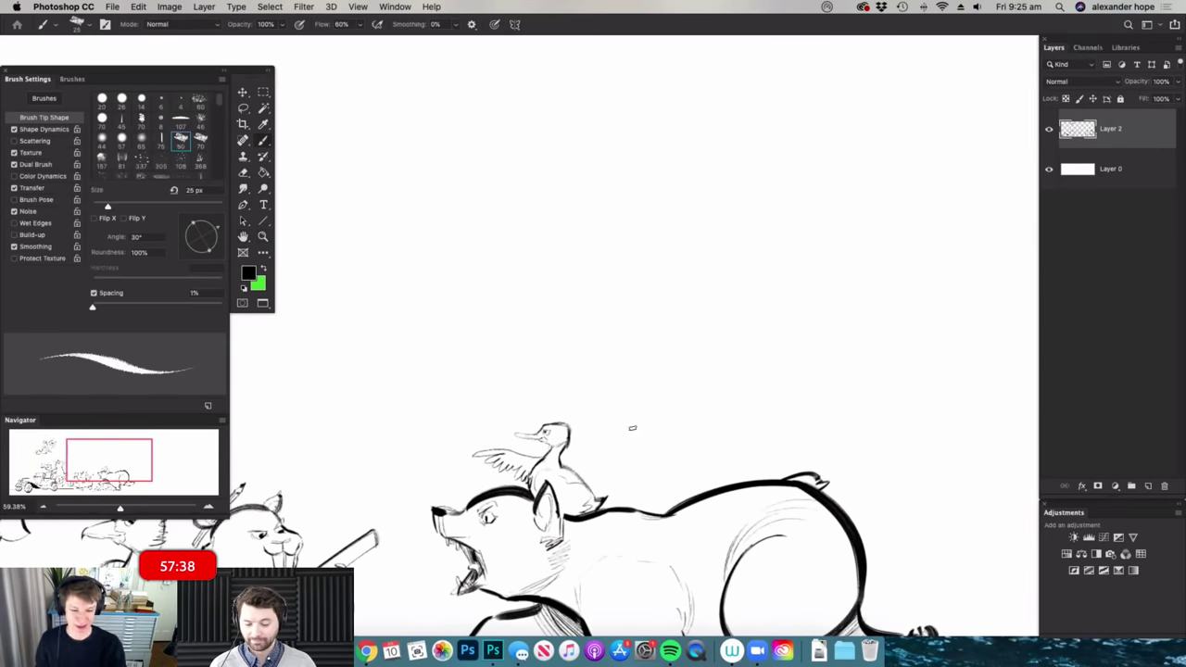
# - Switch to Chrome and search Google Images for "moa" as a bird reference
pyautogui.click(366, 651)
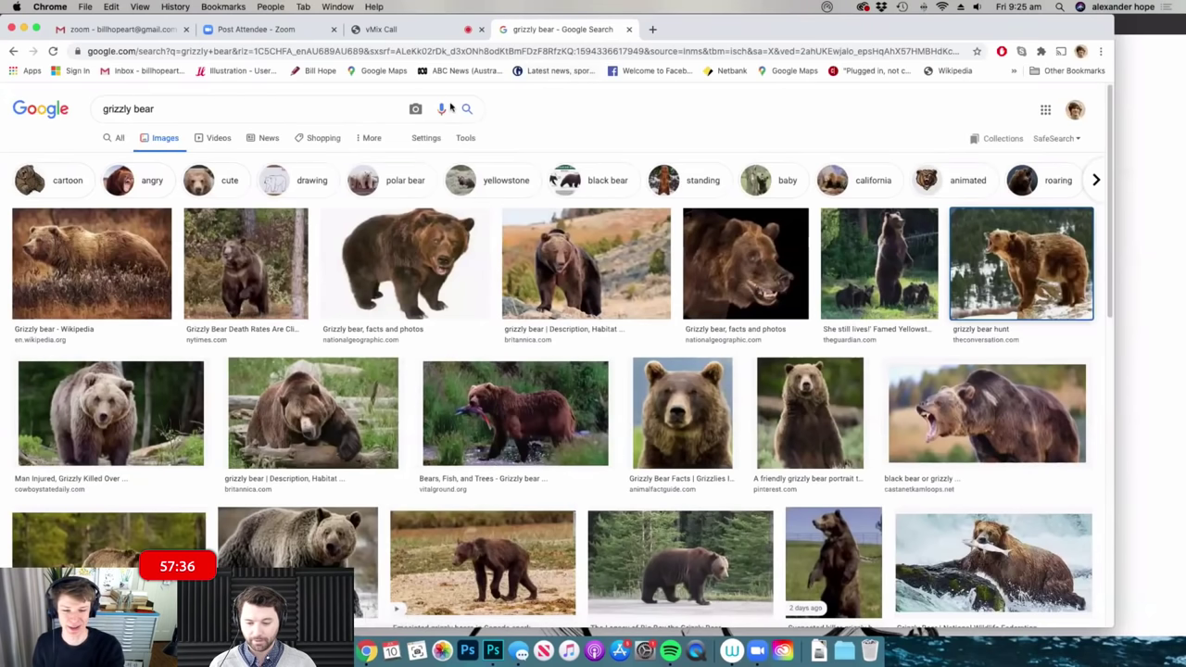
pyautogui.press('BackSpace')
pyautogui.press('BackSpace')
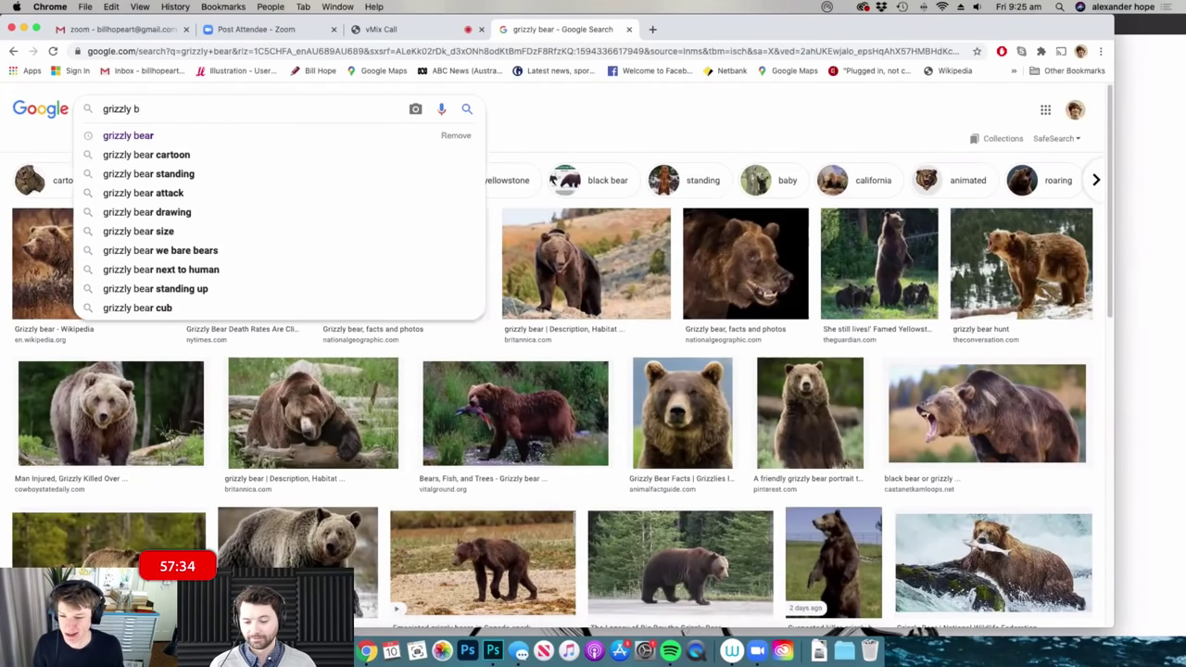
pyautogui.press('BackSpace')
pyautogui.press('BackSpace')
pyautogui.press('BackSpace')
pyautogui.write('moa')
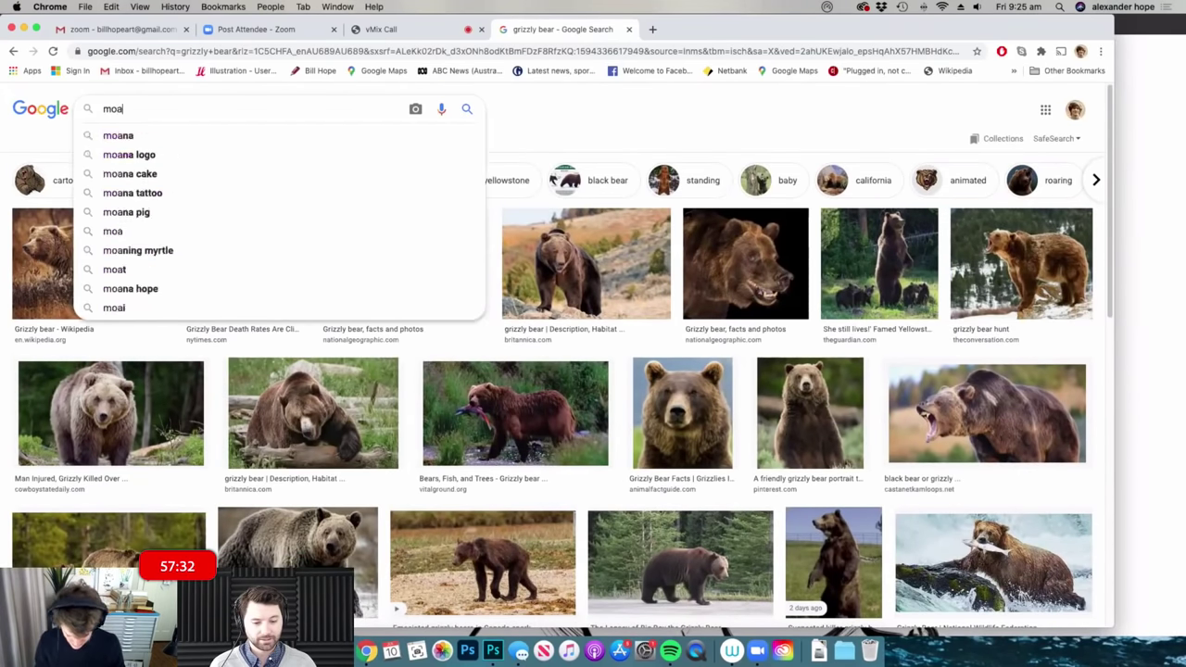
pyautogui.press('Return')
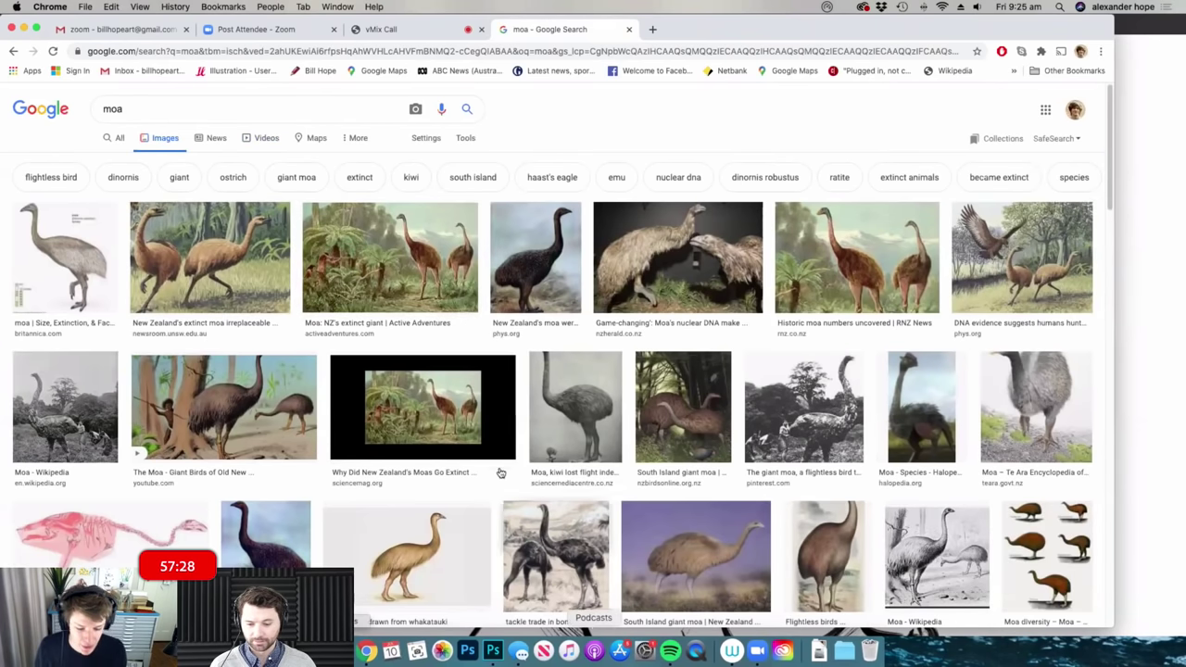
# - Return to Photoshop and draw a large bird's head outline with a beak high above the bear's back
pyautogui.click(493, 650)
pyautogui.moveTo(542, 444); pyautogui.dragTo(489, 447)
pyautogui.moveTo(642, 411); pyautogui.dragTo(693, 430)
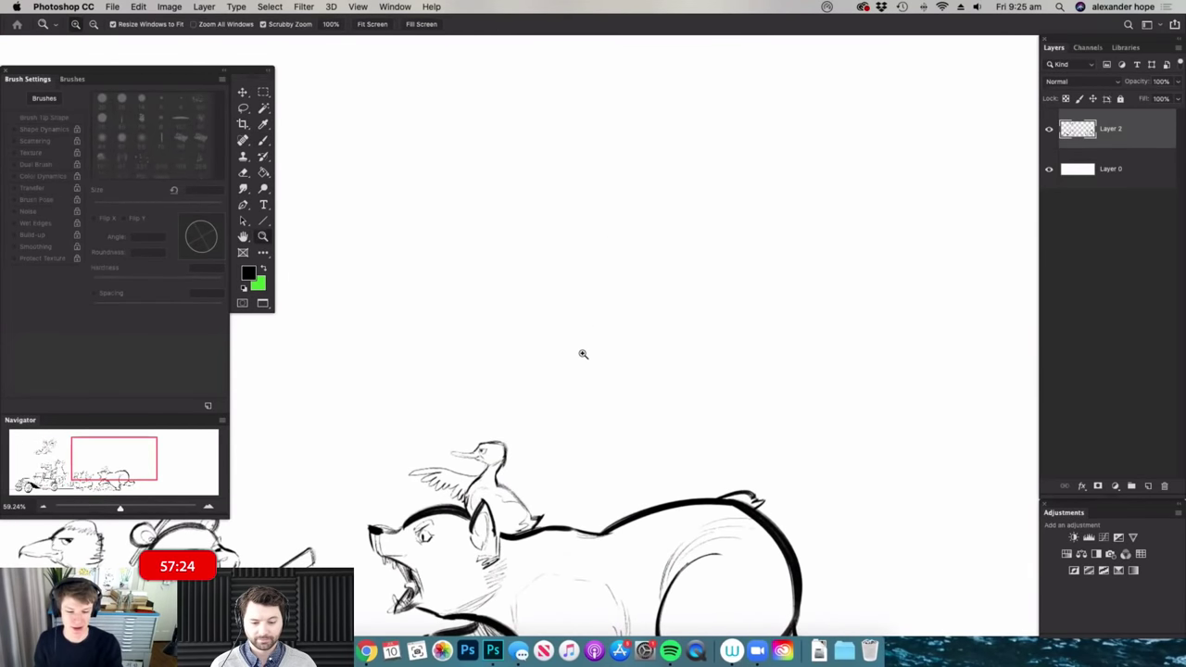
pyautogui.scroll(2, 583, 352)
pyautogui.scroll(2, 543, 411)
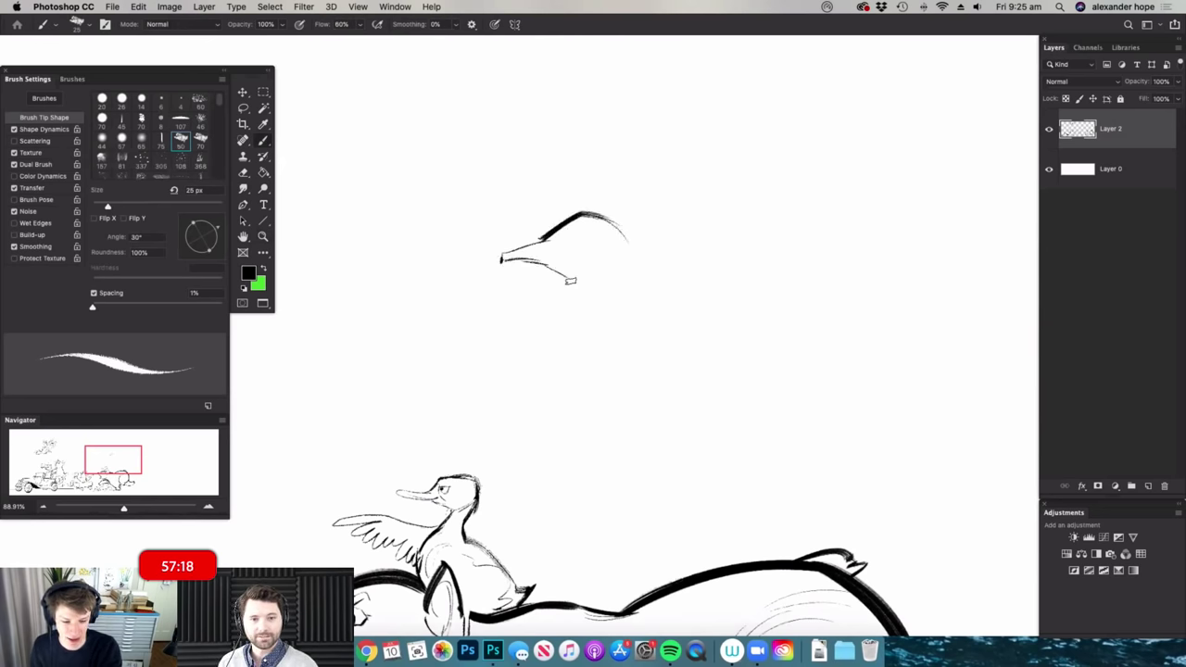
pyautogui.moveTo(679, 235)
pyautogui.mouseDown()
pyautogui.moveTo(646, 244)
pyautogui.moveTo(690, 237)
pyautogui.mouseUp()
# - Erase the new bird's beak and redraw it longer and more tapered
pyautogui.press('e')
pyautogui.moveTo(628, 247); pyautogui.dragTo(667, 247)
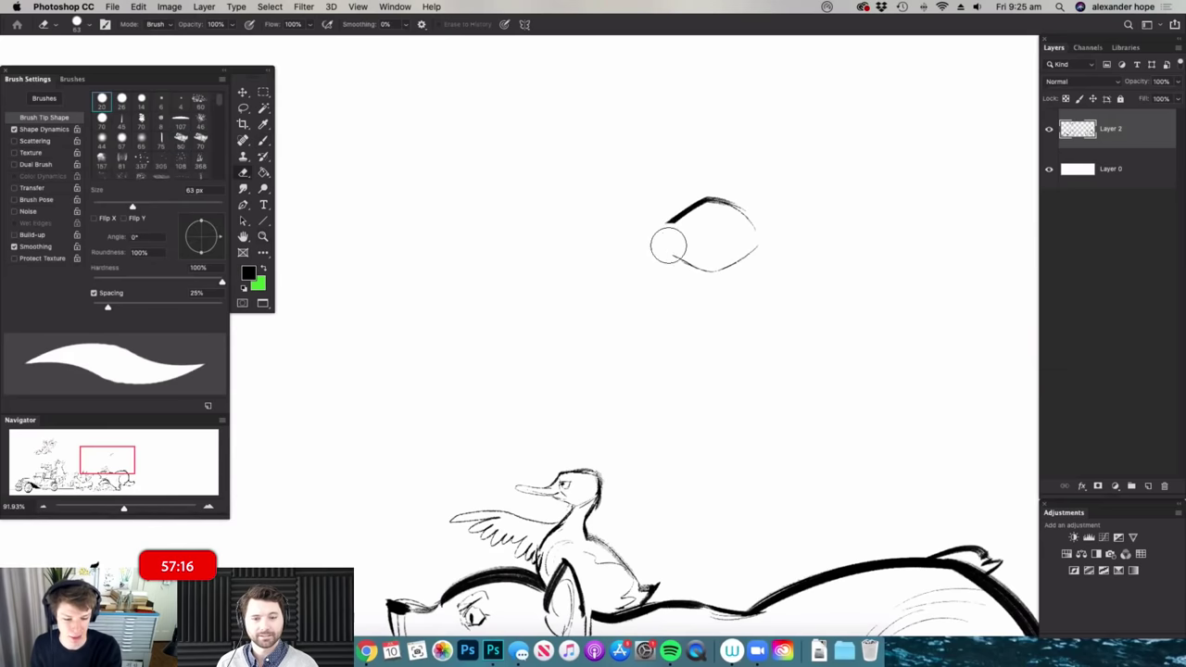
pyautogui.scroll(2, 678, 240)
pyautogui.press('b')
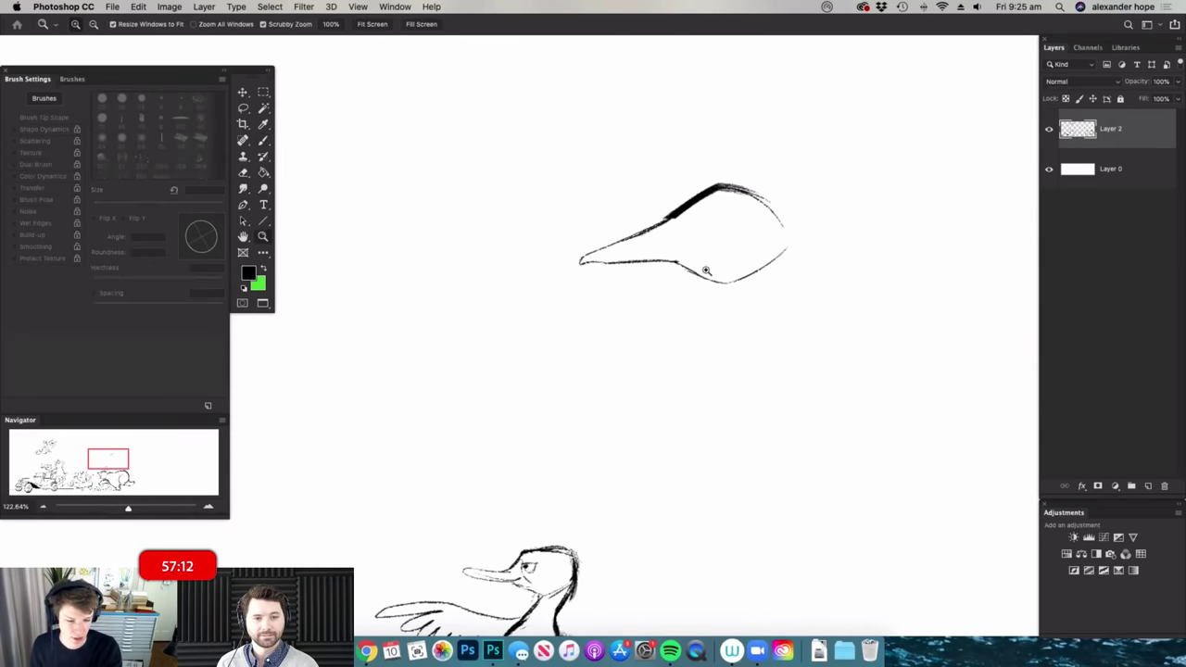
# - Draw the new bird's eye with a dark pupil beneath the brow and add the beak's mouth line
pyautogui.scroll(-2, 713, 245)
pyautogui.scroll(3, 704, 231)
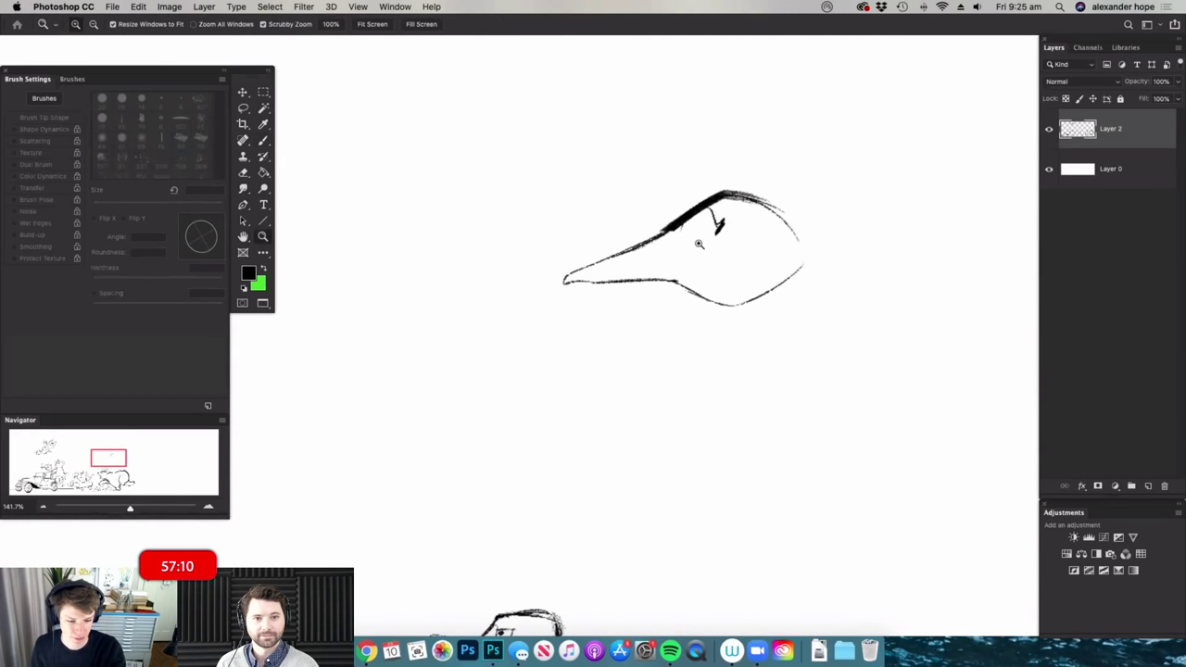
pyautogui.scroll(1, 732, 225)
pyautogui.moveTo(684, 231)
pyautogui.mouseDown()
pyautogui.moveTo(716, 237)
pyautogui.moveTo(707, 220)
pyautogui.moveTo(692, 234)
pyautogui.moveTo(698, 219)
pyautogui.moveTo(687, 243)
pyautogui.moveTo(646, 242)
pyautogui.moveTo(674, 237)
pyautogui.mouseUp()
pyautogui.moveTo(555, 284)
pyautogui.mouseDown()
pyautogui.moveTo(681, 280)
pyautogui.moveTo(659, 269)
pyautogui.mouseUp()
pyautogui.moveTo(778, 270); pyautogui.dragTo(804, 270)
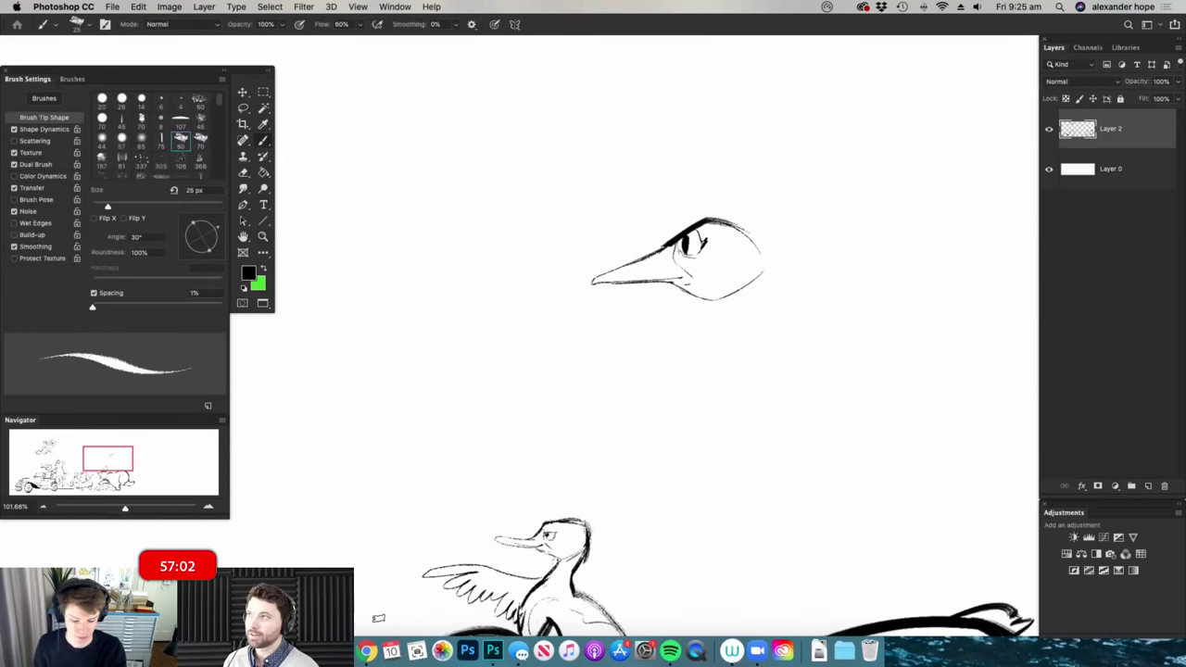
# - Switch to Chrome to check the moa image results for reference and return to Photoshop
pyautogui.click(369, 651)
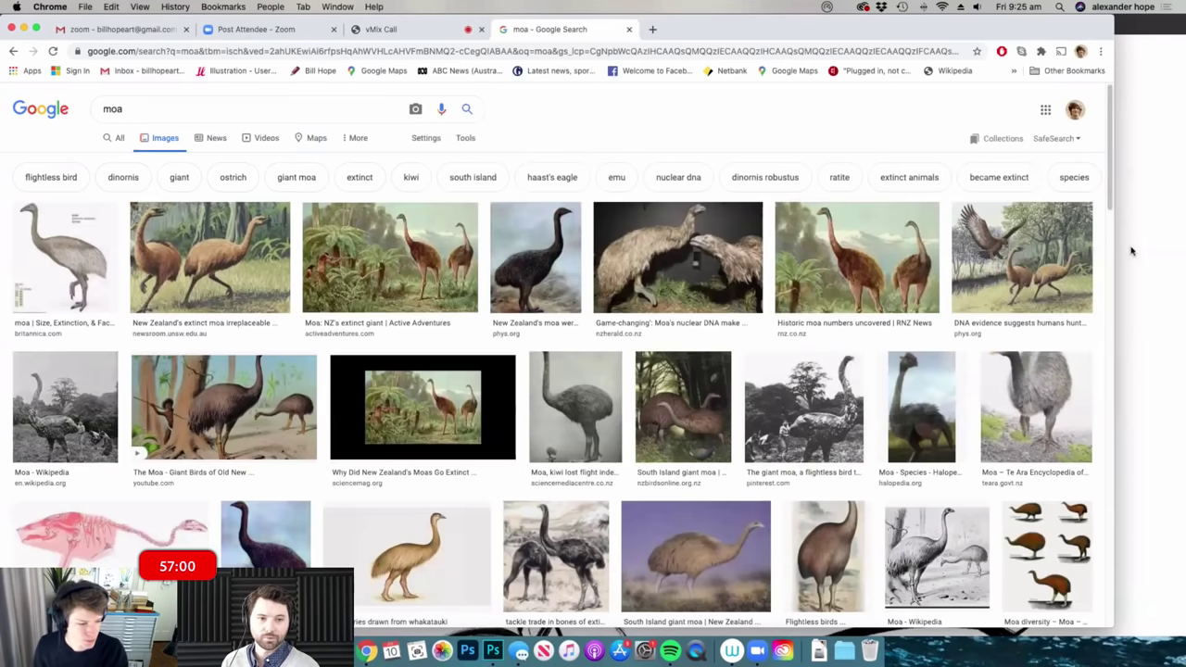
pyautogui.click(1128, 250)
pyautogui.scroll(-3, 716, 225)
pyautogui.scroll(2, 731, 213)
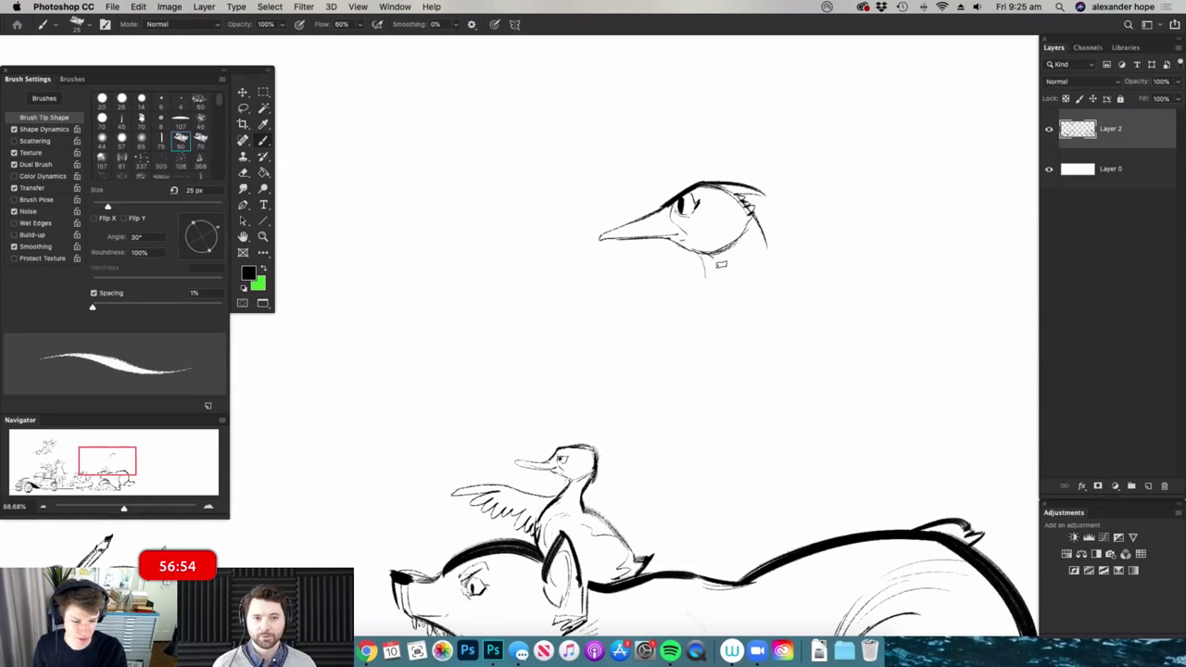
# - Draw the moa's long S-curved neck below the head, with a heavier accent along its rear edge
pyautogui.moveTo(667, 357); pyautogui.dragTo(621, 431)
pyautogui.moveTo(761, 262); pyautogui.dragTo(690, 374)
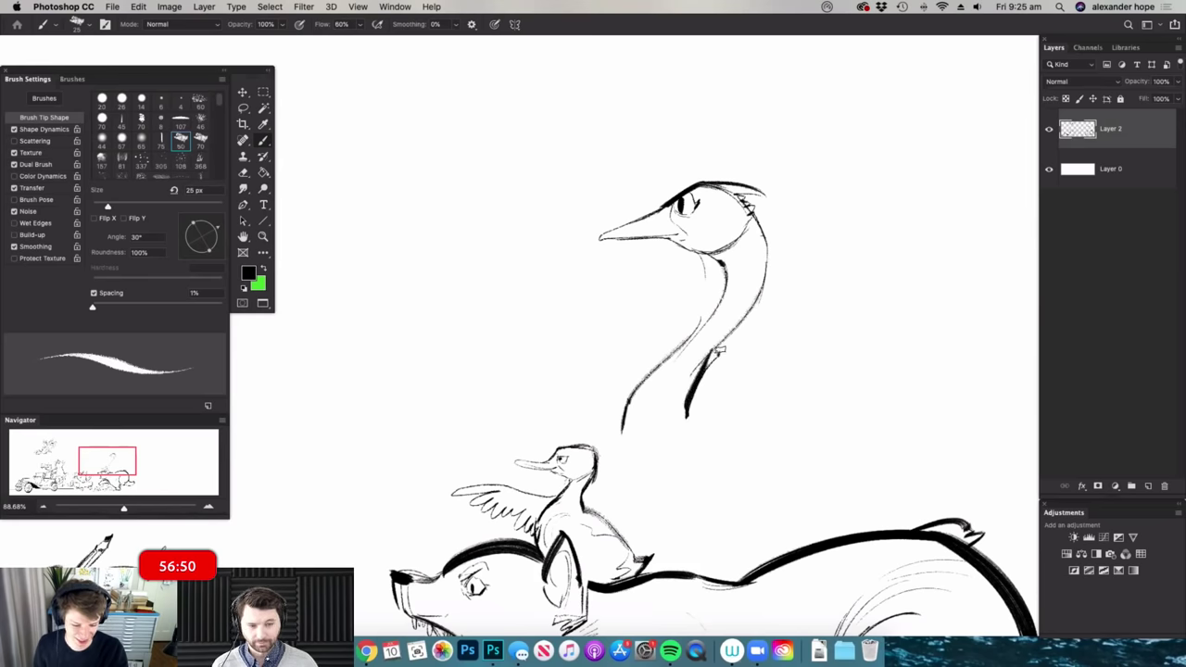
pyautogui.press('e')
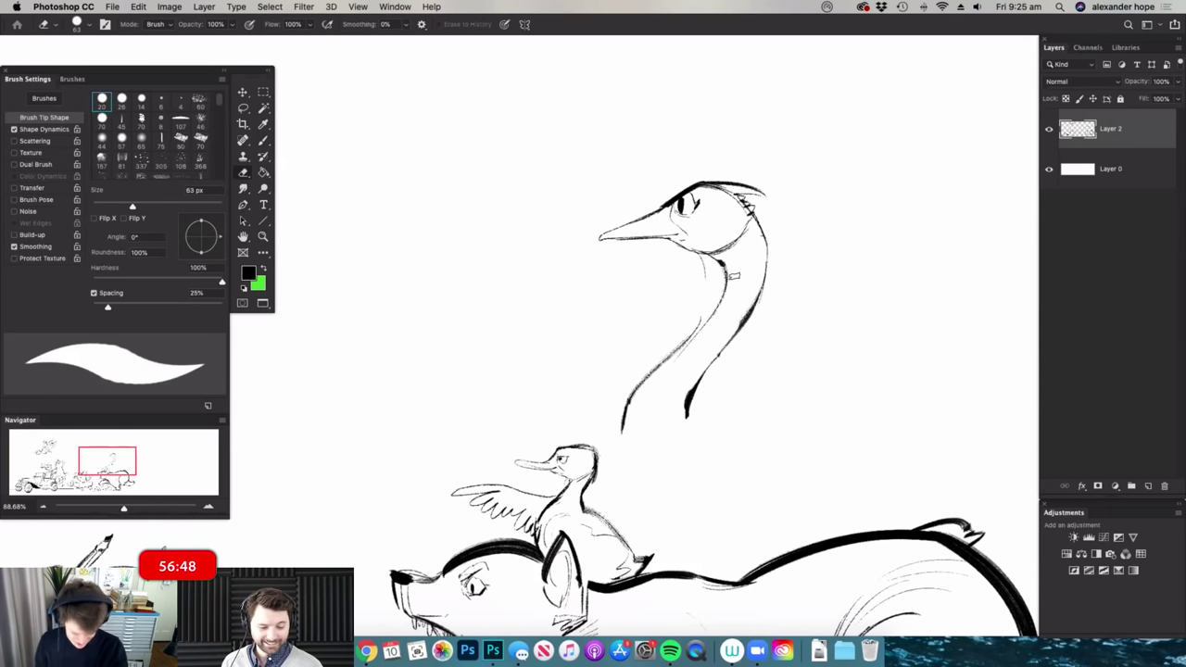
pyautogui.press('b')
pyautogui.press('super+space')
pyautogui.moveTo(699, 347); pyautogui.dragTo(752, 350)
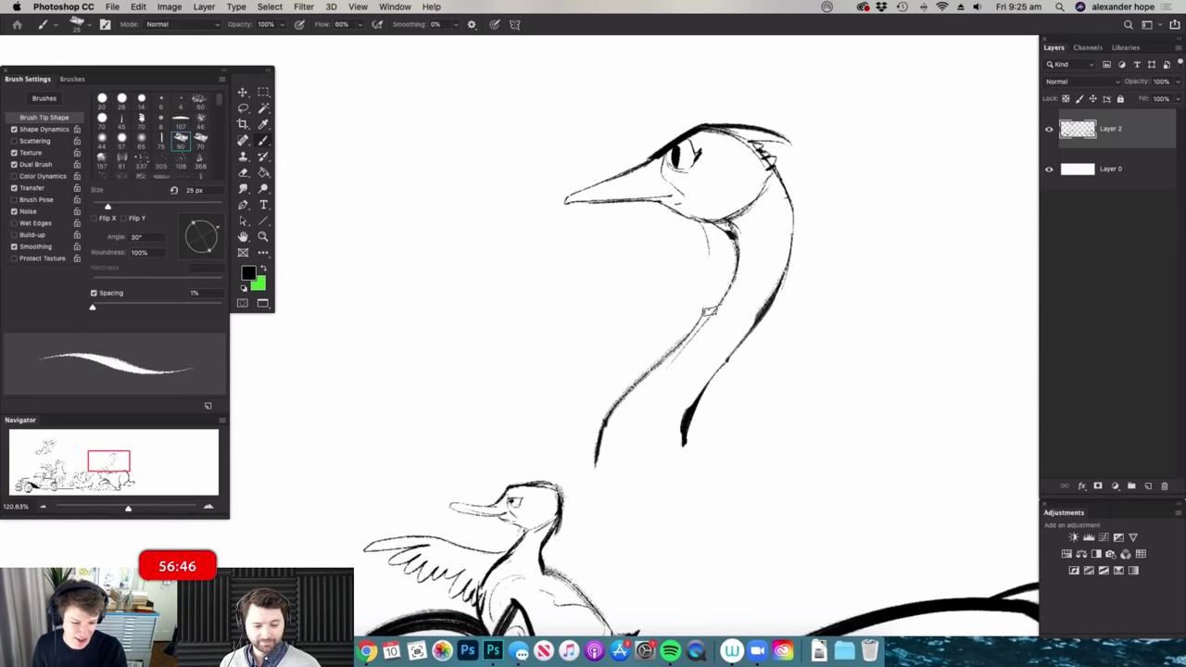
pyautogui.moveTo(728, 284); pyautogui.dragTo(638, 398)
# - Draw the moa's chest line curving from the neck down behind the duck
pyautogui.press('super+space')
pyautogui.moveTo(711, 328); pyautogui.dragTo(639, 334)
pyautogui.press('super+space')
pyautogui.moveTo(778, 408); pyautogui.dragTo(843, 415)
pyautogui.moveTo(570, 347); pyautogui.dragTo(582, 452)
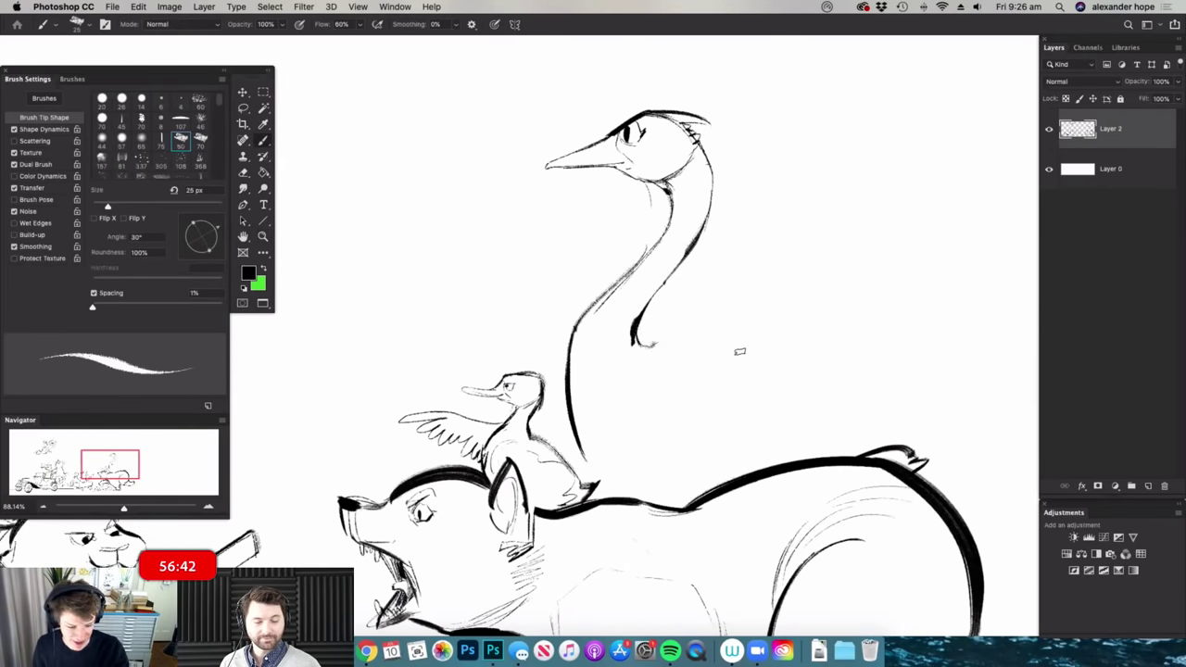
# - Draw the moa's rounded back and a pointed tail rising above the bear's rump
pyautogui.scroll(1, 783, 363)
pyautogui.moveTo(634, 309)
pyautogui.mouseDown()
pyautogui.moveTo(623, 335)
pyautogui.moveTo(828, 339)
pyautogui.moveTo(870, 394)
pyautogui.mouseUp()
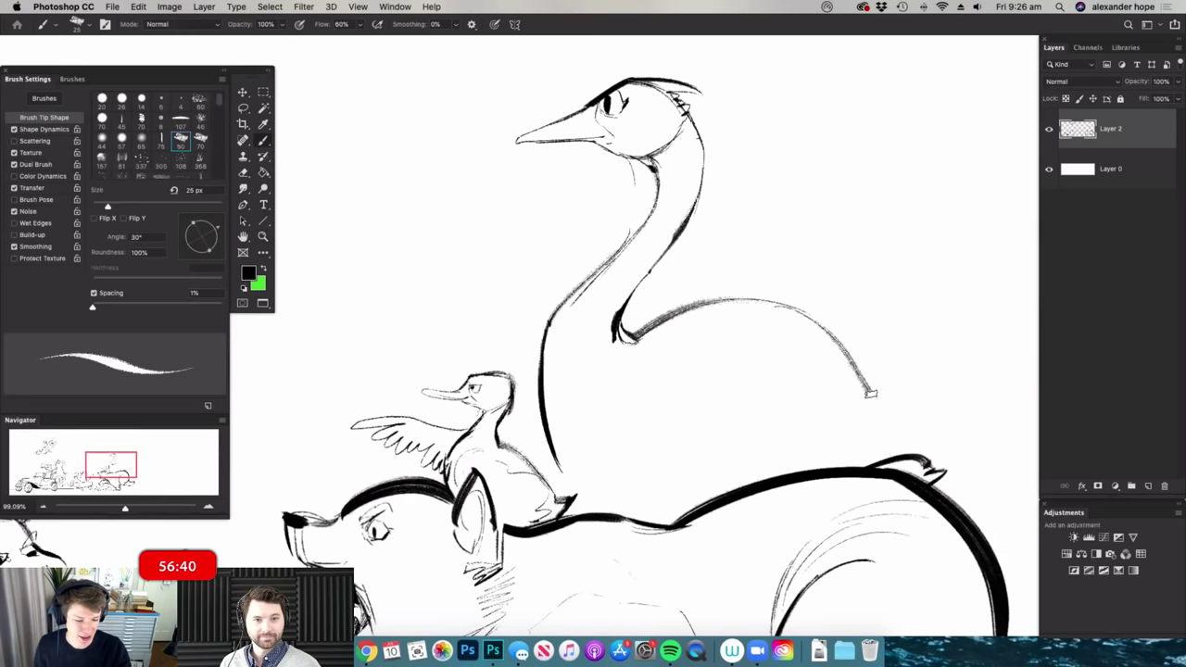
pyautogui.moveTo(930, 365); pyautogui.dragTo(876, 454)
pyautogui.moveTo(926, 385); pyautogui.dragTo(890, 460)
pyautogui.press('super+space')
pyautogui.moveTo(919, 405)
pyautogui.mouseDown()
pyautogui.moveTo(857, 409)
pyautogui.moveTo(943, 447)
pyautogui.mouseUp()
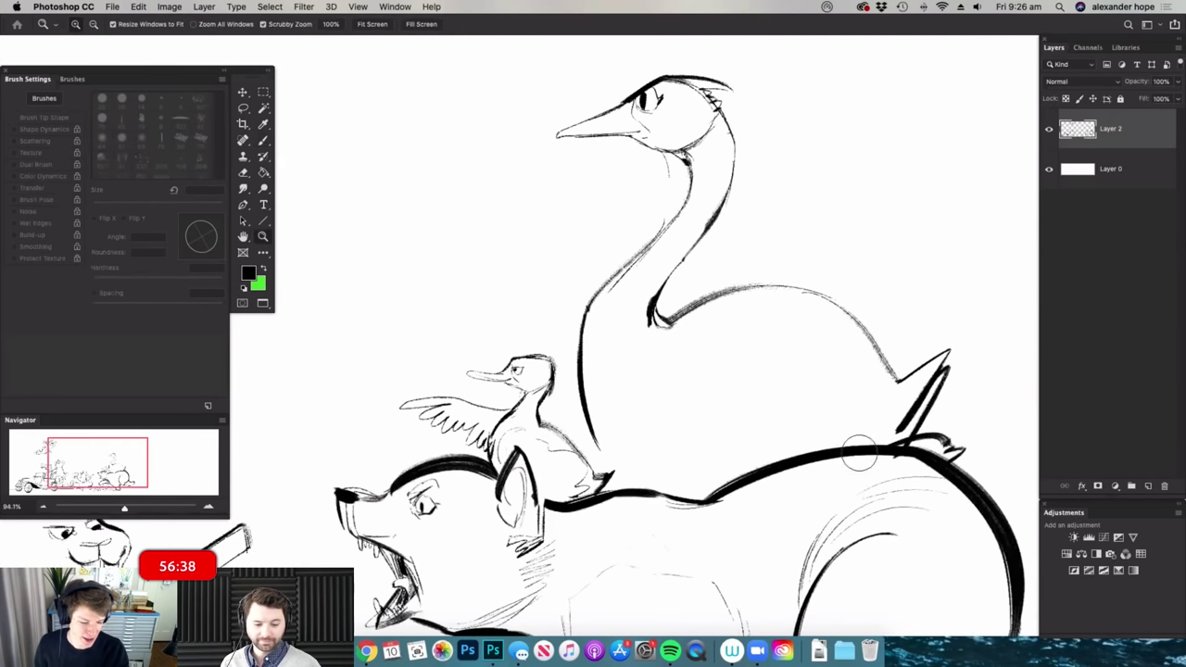
# - Erase the bear's back line beneath the moa and redraw it sagging under the bird's rounded belly
pyautogui.press('e')
pyautogui.moveTo(867, 452); pyautogui.dragTo(739, 474)
pyautogui.press('b')
pyautogui.scroll(2, 894, 470)
pyautogui.moveTo(884, 452)
pyautogui.mouseDown()
pyautogui.moveTo(718, 512)
pyautogui.moveTo(680, 509)
pyautogui.mouseUp()
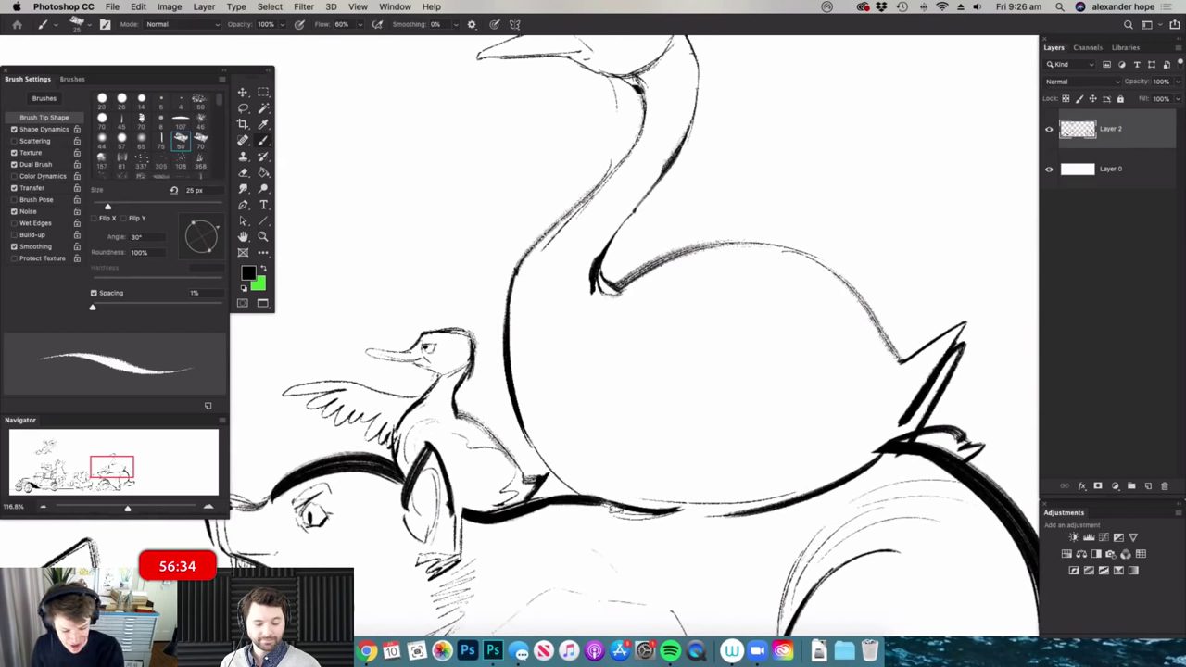
# - Sketch light contour lines inside the moa's neck base, chest, belly and rear
pyautogui.moveTo(578, 277)
pyautogui.mouseDown()
pyautogui.moveTo(538, 320)
pyautogui.moveTo(538, 303)
pyautogui.mouseUp()
pyautogui.moveTo(612, 304); pyautogui.dragTo(581, 345)
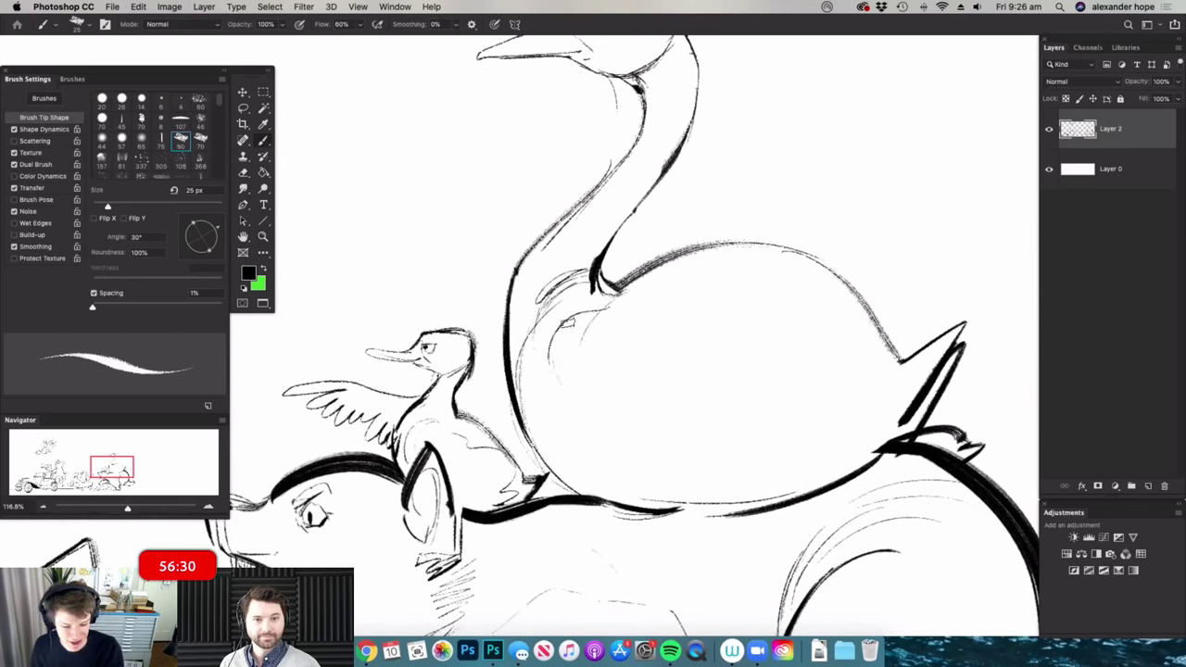
pyautogui.moveTo(624, 464)
pyautogui.mouseDown()
pyautogui.moveTo(844, 423)
pyautogui.moveTo(748, 492)
pyautogui.mouseUp()
pyautogui.moveTo(876, 389); pyautogui.dragTo(798, 482)
# - Add feather hatching at the base of the moa's tail and finish the body's inner contour
pyautogui.moveTo(871, 413)
pyautogui.mouseDown()
pyautogui.moveTo(873, 374)
pyautogui.moveTo(845, 375)
pyautogui.mouseUp()
pyautogui.moveTo(867, 358); pyautogui.dragTo(895, 357)
pyautogui.moveTo(701, 356)
pyautogui.mouseDown()
pyautogui.moveTo(863, 386)
pyautogui.moveTo(878, 370)
pyautogui.moveTo(873, 396)
pyautogui.mouseUp()
pyautogui.moveTo(902, 369)
pyautogui.mouseDown()
pyautogui.moveTo(852, 452)
pyautogui.moveTo(866, 363)
pyautogui.moveTo(856, 365)
pyautogui.mouseUp()
pyautogui.moveTo(896, 408); pyautogui.dragTo(917, 402)
pyautogui.moveTo(895, 345)
pyautogui.mouseDown()
pyautogui.moveTo(874, 341)
pyautogui.moveTo(921, 339)
pyautogui.moveTo(886, 401)
pyautogui.moveTo(852, 368)
pyautogui.mouseUp()
pyautogui.press('b')
pyautogui.moveTo(821, 465); pyautogui.dragTo(837, 465)
pyautogui.moveTo(797, 365); pyautogui.dragTo(775, 365)
pyautogui.moveTo(778, 445); pyautogui.dragTo(798, 445)
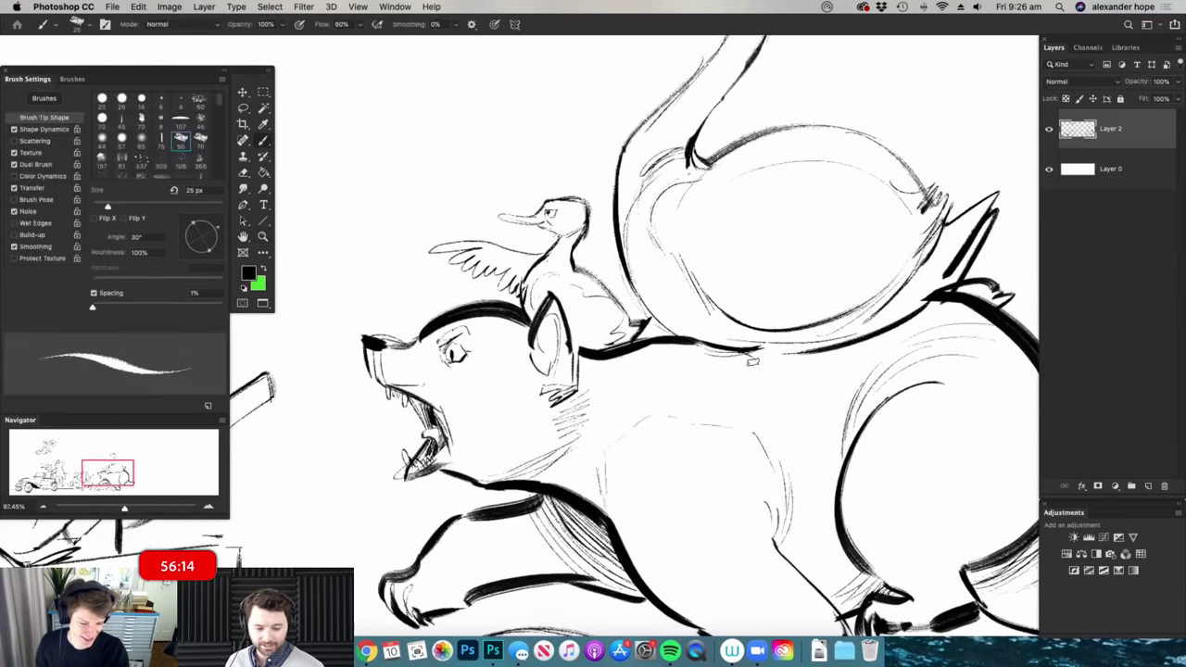
# - Draw the moa's leg reaching down over the bear's side, ending in a foot with long clawed toes
pyautogui.moveTo(705, 488); pyautogui.dragTo(698, 500)
pyautogui.moveTo(833, 351); pyautogui.dragTo(715, 507)
pyautogui.moveTo(792, 387)
pyautogui.mouseDown()
pyautogui.moveTo(692, 556)
pyautogui.moveTo(718, 554)
pyautogui.mouseUp()
pyautogui.press('b')
pyautogui.moveTo(650, 431); pyautogui.dragTo(684, 506)
pyautogui.moveTo(690, 441); pyautogui.dragTo(695, 500)
pyautogui.moveTo(718, 446)
pyautogui.mouseDown()
pyautogui.moveTo(784, 302)
pyautogui.moveTo(834, 315)
pyautogui.moveTo(771, 298)
pyautogui.moveTo(769, 330)
pyautogui.moveTo(794, 326)
pyautogui.mouseUp()
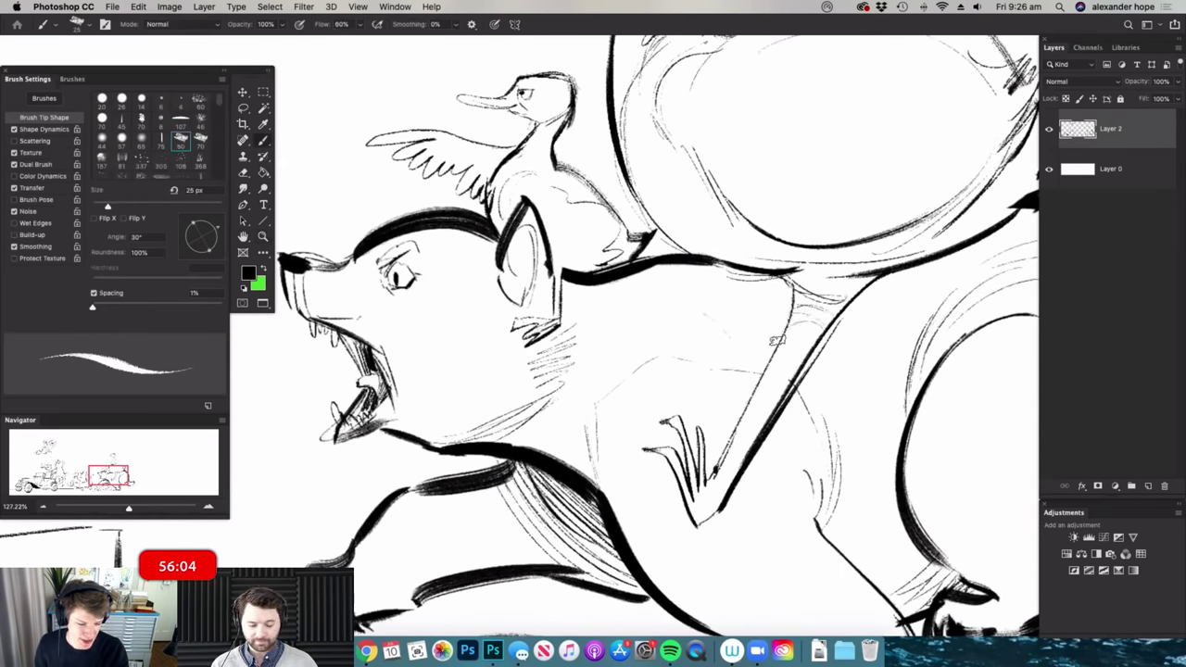
# - Erase the leg's heavy rear edge, redraw it thinner, and add scaly bands across the leg
pyautogui.press('e')
pyautogui.moveTo(837, 351); pyautogui.dragTo(781, 428)
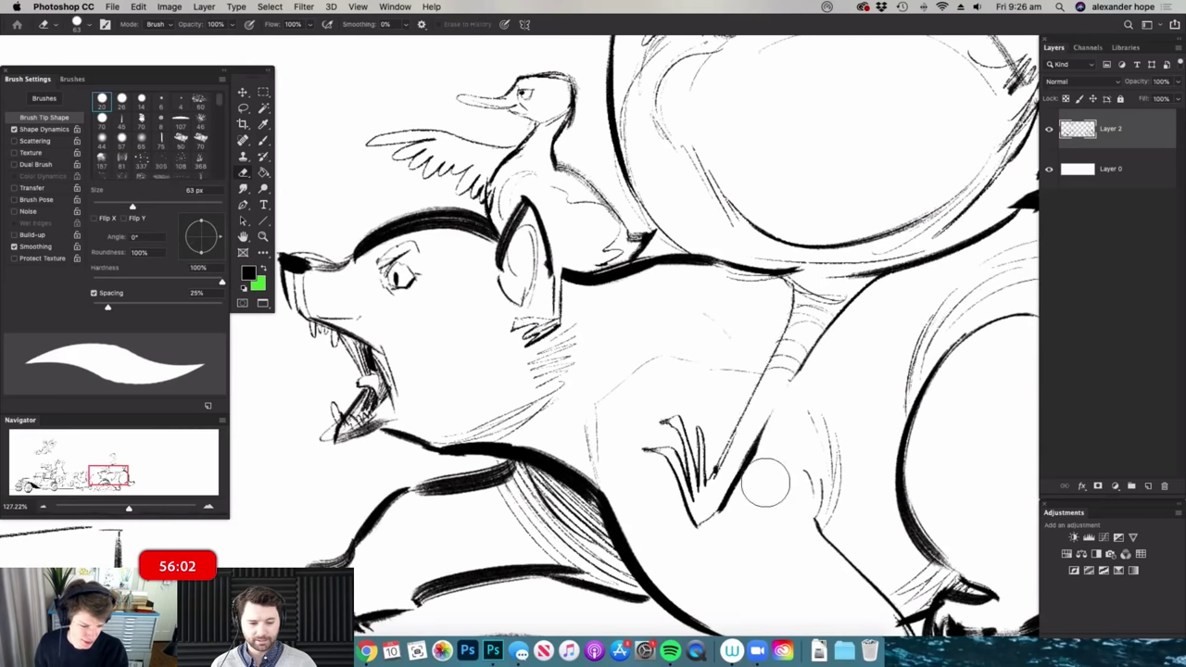
pyautogui.press('b')
pyautogui.moveTo(810, 352); pyautogui.dragTo(748, 456)
pyautogui.moveTo(781, 387); pyautogui.dragTo(721, 504)
pyautogui.press('e')
pyautogui.moveTo(789, 416); pyautogui.dragTo(725, 543)
pyautogui.press('b')
pyautogui.moveTo(783, 401); pyautogui.dragTo(713, 503)
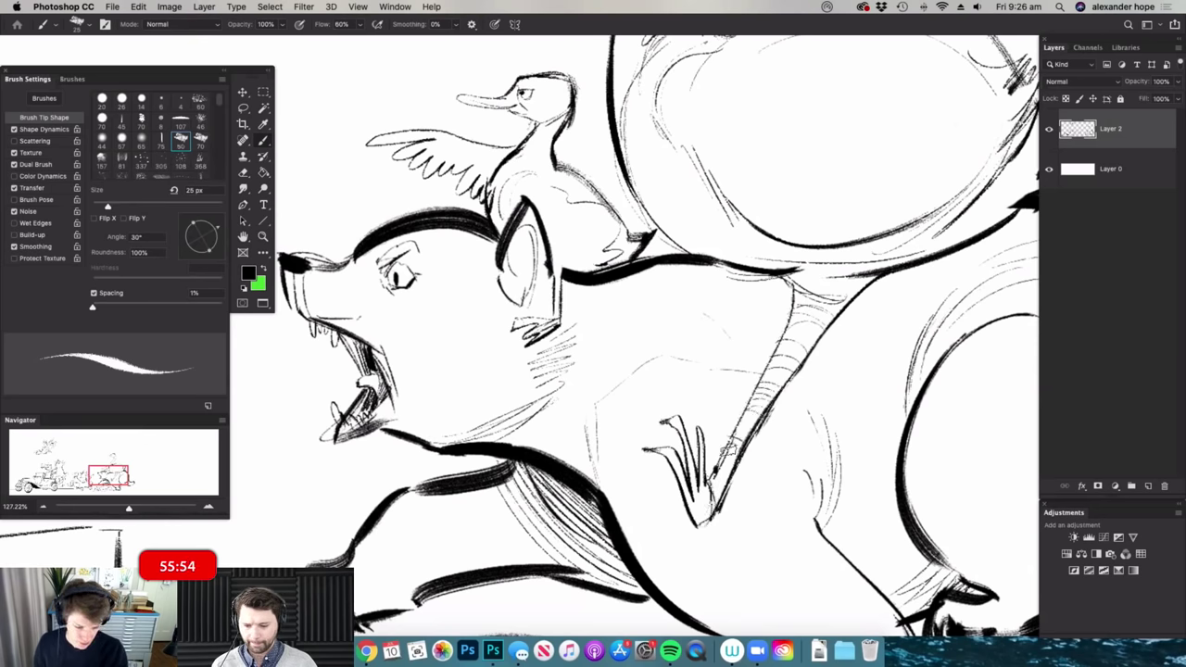
# - Examine the moa and bear group within the whole composition
pyautogui.moveTo(785, 396); pyautogui.dragTo(713, 396)
pyautogui.moveTo(807, 353)
pyautogui.mouseDown()
pyautogui.moveTo(822, 353)
pyautogui.moveTo(779, 360)
pyautogui.mouseUp()
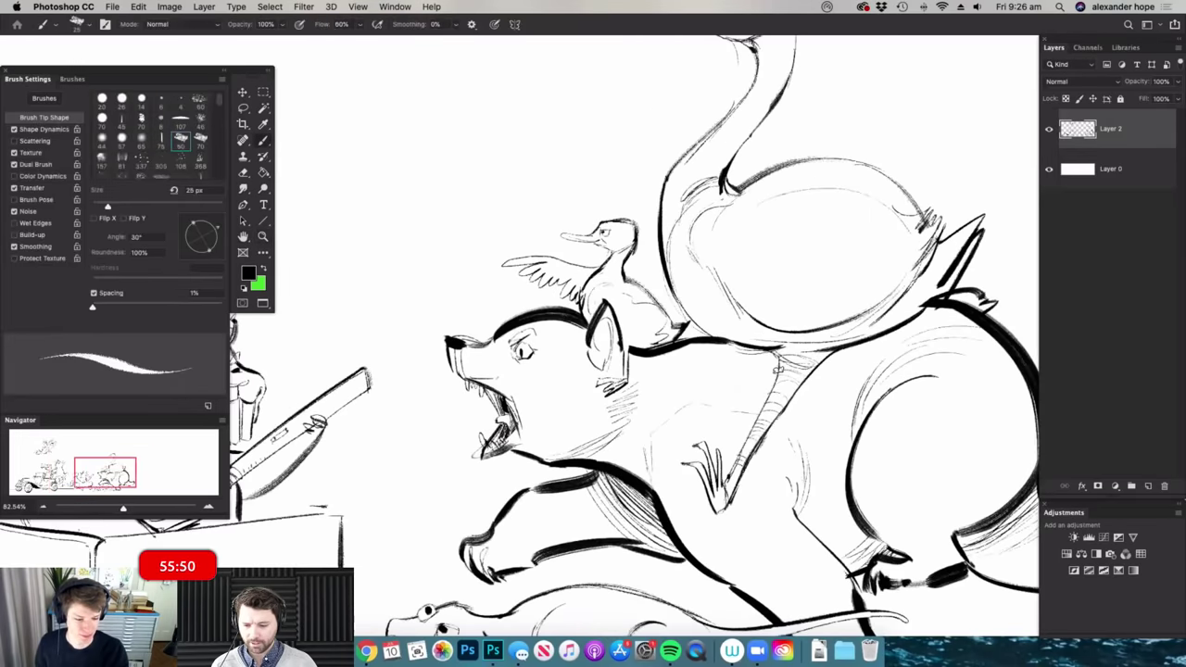
pyautogui.moveTo(737, 396); pyautogui.dragTo(700, 400)
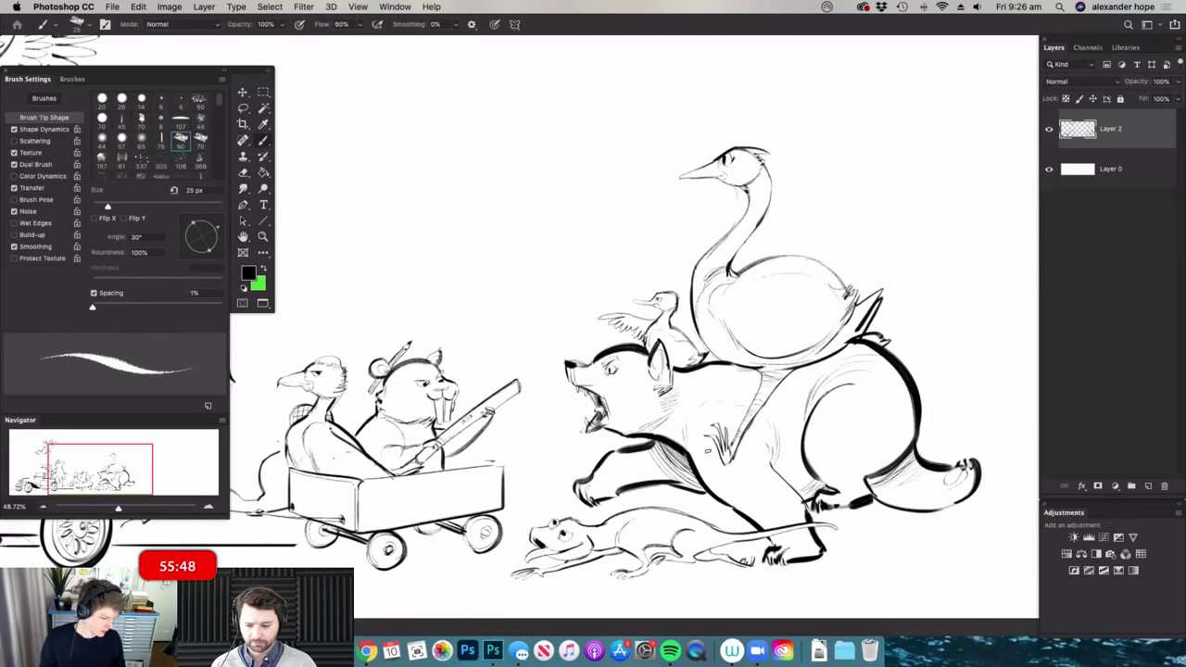
pyautogui.moveTo(734, 340); pyautogui.dragTo(684, 343)
pyautogui.moveTo(823, 337); pyautogui.dragTo(842, 336)
pyautogui.moveTo(767, 315); pyautogui.dragTo(789, 314)
pyautogui.moveTo(752, 387); pyautogui.dragTo(710, 388)
pyautogui.moveTo(804, 361); pyautogui.dragTo(786, 362)
pyautogui.moveTo(690, 182); pyautogui.dragTo(718, 187)
# - Enlarge the brush to 51 px and draw a giant hooked beak's thick outline descending from the canvas's upper edge
pyautogui.press('z')
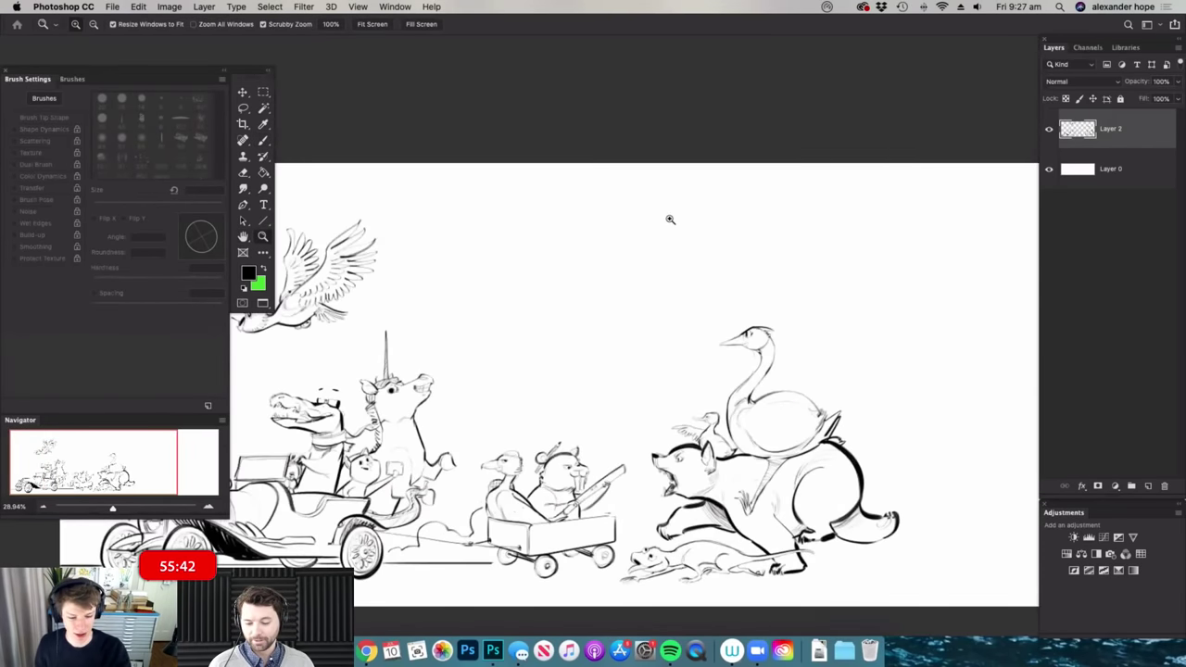
pyautogui.moveTo(670, 219); pyautogui.dragTo(802, 238)
pyautogui.press('b')
pyautogui.press('z')
pyautogui.moveTo(847, 304)
pyautogui.mouseDown()
pyautogui.moveTo(808, 393)
pyautogui.moveTo(877, 285)
pyautogui.moveTo(726, 206)
pyautogui.mouseUp()
pyautogui.moveTo(574, 176); pyautogui.dragTo(601, 187)
pyautogui.rightClick(604, 192)
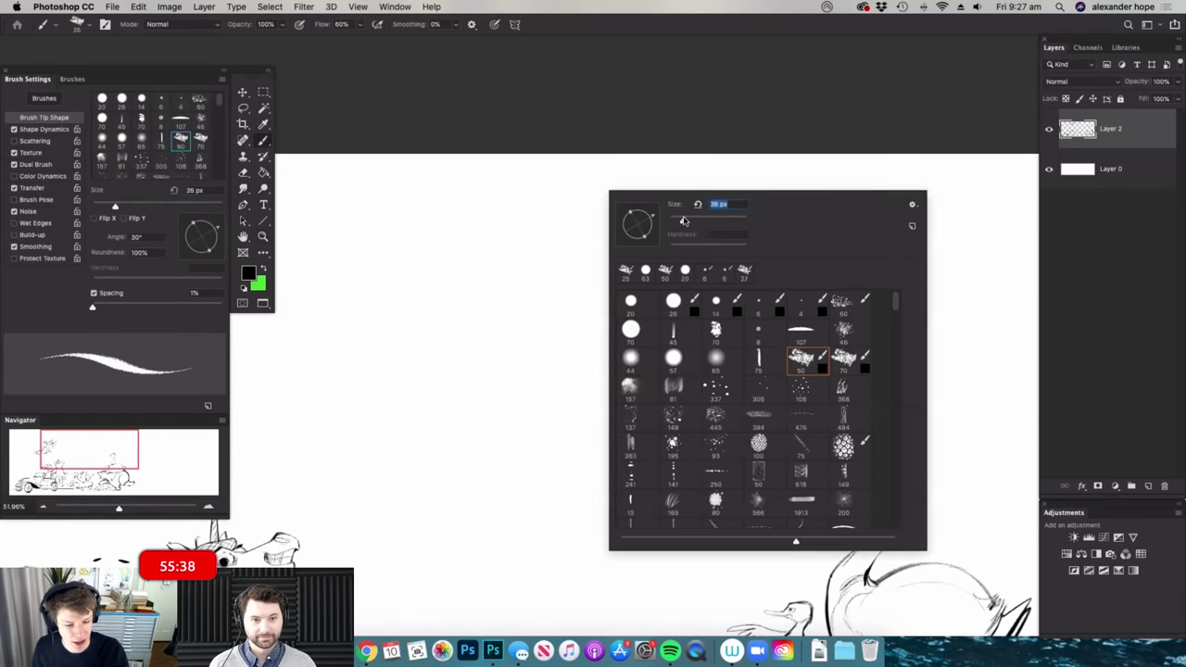
pyautogui.press('Return')
pyautogui.rightClick(759, 202)
pyautogui.press('Return')
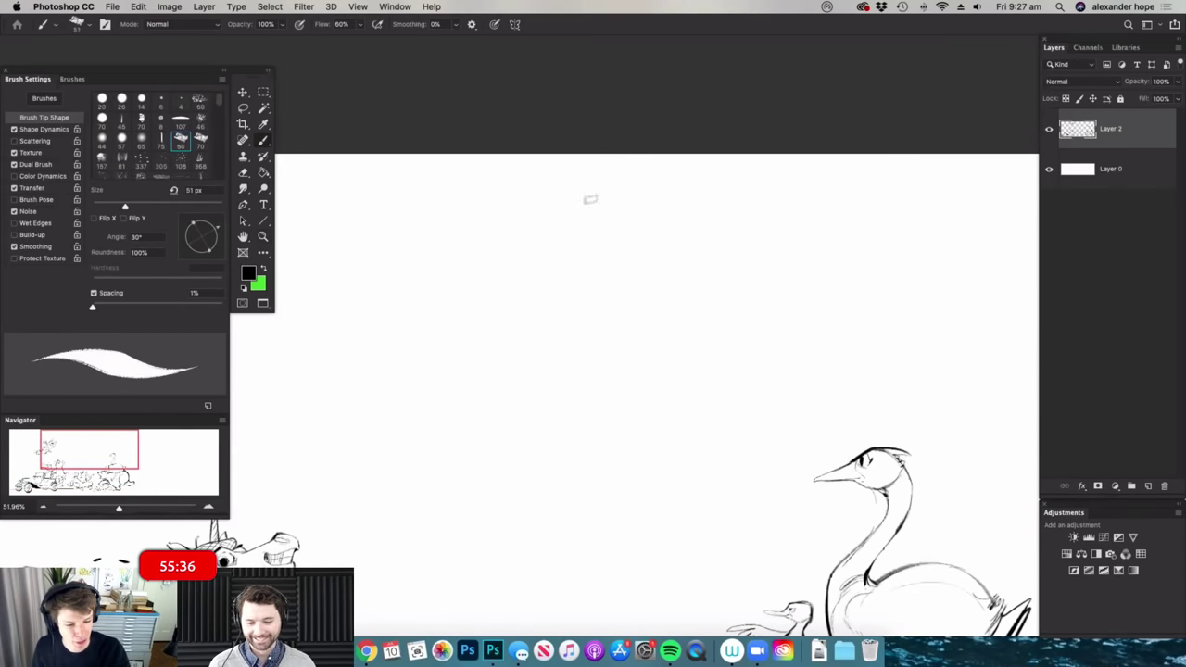
pyautogui.moveTo(607, 129)
pyautogui.mouseDown()
pyautogui.moveTo(466, 294)
pyautogui.moveTo(448, 364)
pyautogui.mouseUp()
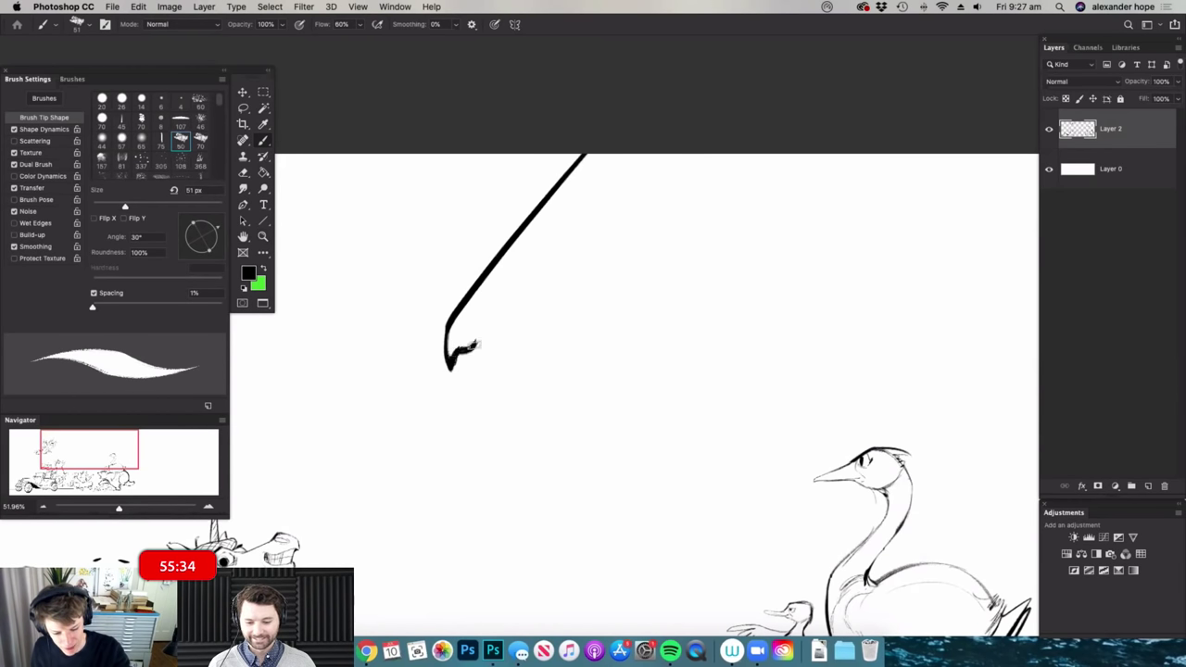
pyautogui.moveTo(516, 324); pyautogui.dragTo(843, 139)
pyautogui.moveTo(495, 328); pyautogui.dragTo(755, 153)
# - Add mouth lines, a nostril and surface contours to the giant beak, and strengthen its lower edge
pyautogui.press('z')
pyautogui.click(586, 256)
pyautogui.moveTo(476, 343); pyautogui.dragTo(789, 121)
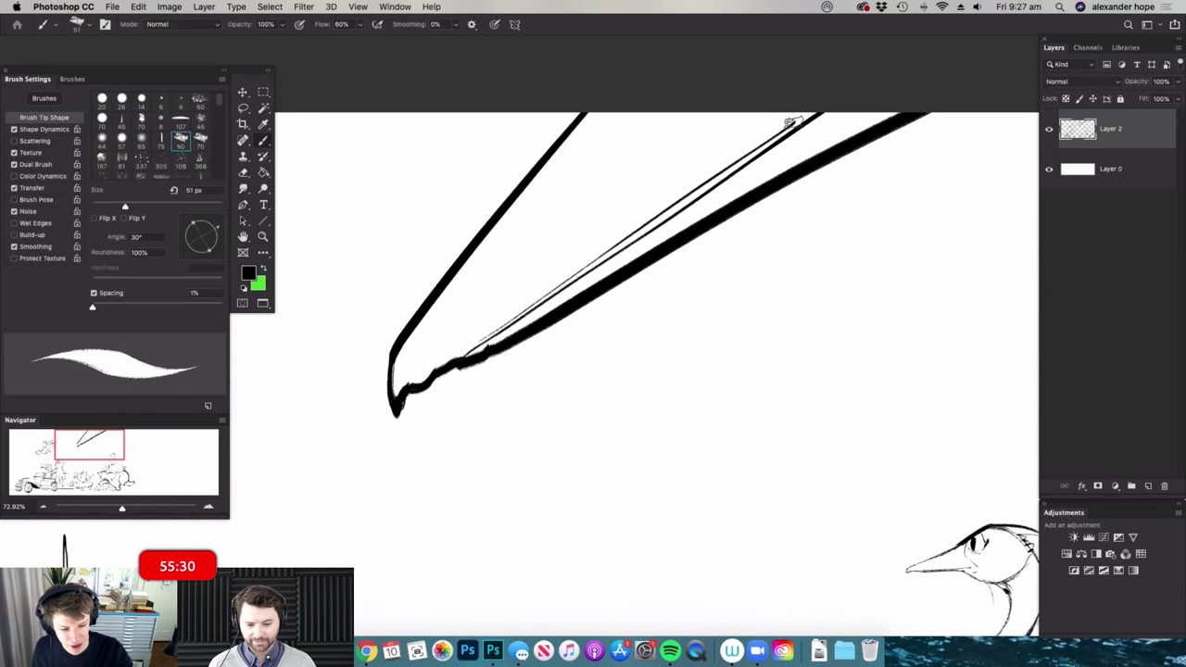
pyautogui.moveTo(488, 326); pyautogui.dragTo(825, 95)
pyautogui.moveTo(484, 264)
pyautogui.mouseDown()
pyautogui.moveTo(500, 232)
pyautogui.moveTo(477, 270)
pyautogui.moveTo(513, 252)
pyautogui.mouseUp()
pyautogui.moveTo(571, 199)
pyautogui.mouseDown()
pyautogui.moveTo(642, 114)
pyautogui.moveTo(634, 140)
pyautogui.mouseUp()
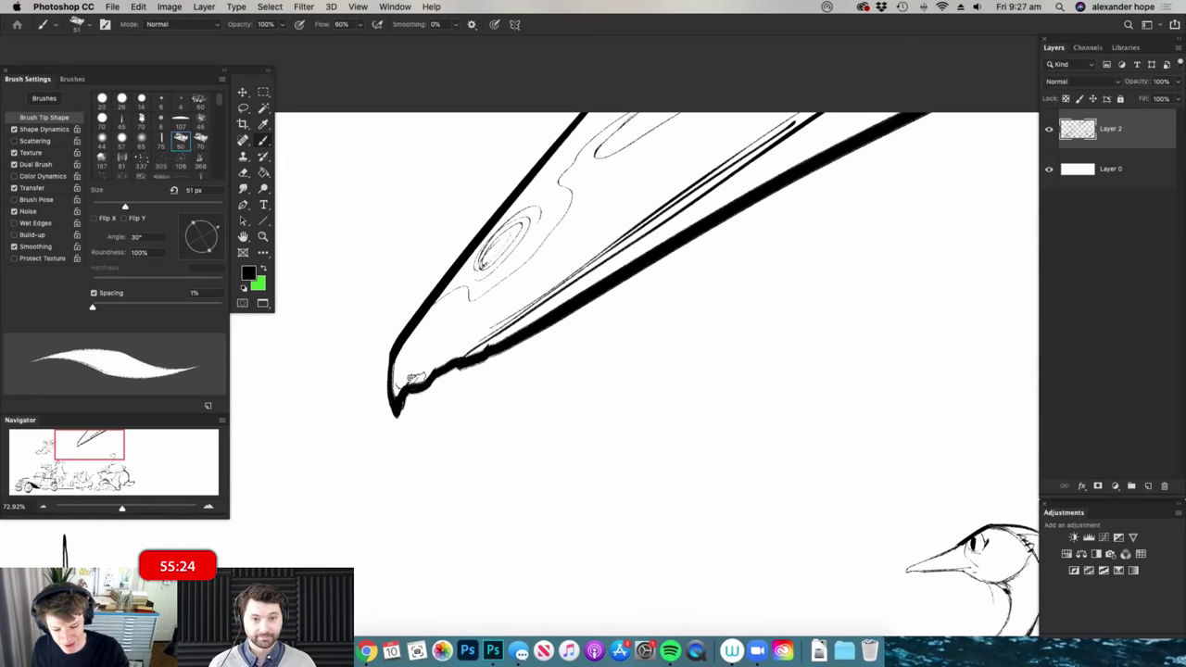
pyautogui.moveTo(575, 291)
pyautogui.mouseDown()
pyautogui.moveTo(883, 113)
pyautogui.moveTo(971, 112)
pyautogui.mouseUp()
# - Examine how the giant beak sits above the car, cart and bear in the full composition
pyautogui.press('super+space')
pyautogui.moveTo(861, 229); pyautogui.dragTo(773, 236)
pyautogui.press('super+space')
pyautogui.press('super+space')
pyautogui.moveTo(955, 324); pyautogui.dragTo(990, 329)
pyautogui.press('space')
pyautogui.moveTo(780, 408); pyautogui.dragTo(699, 357)
pyautogui.scroll(-2, 751, 415)
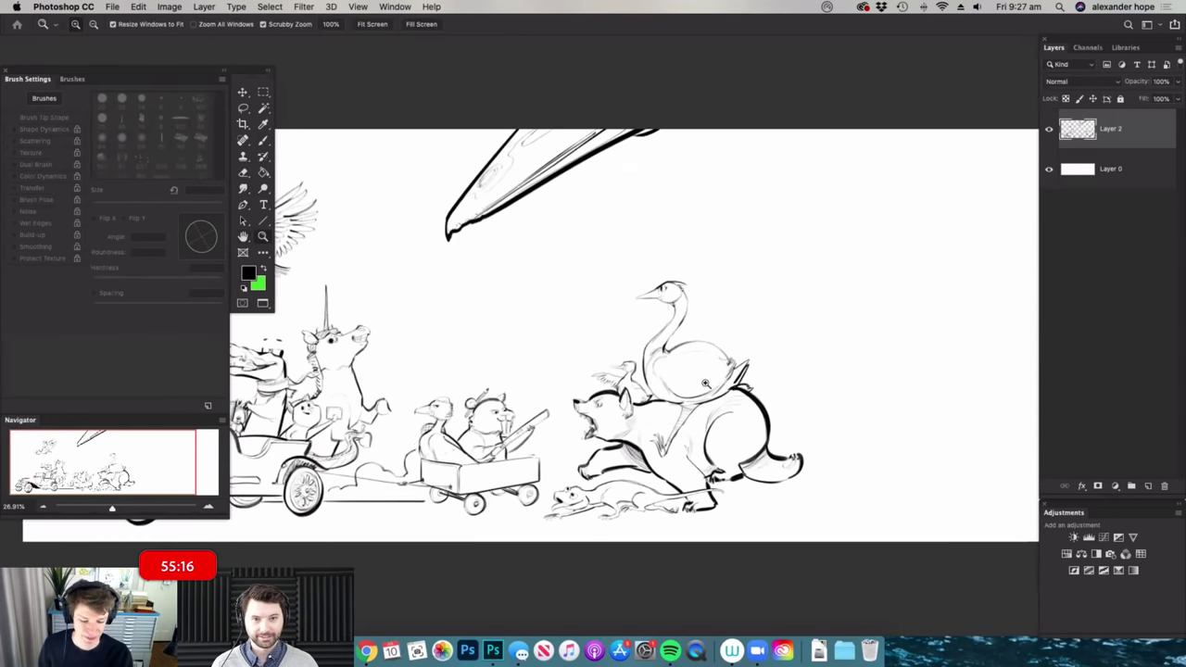
pyautogui.press('space')
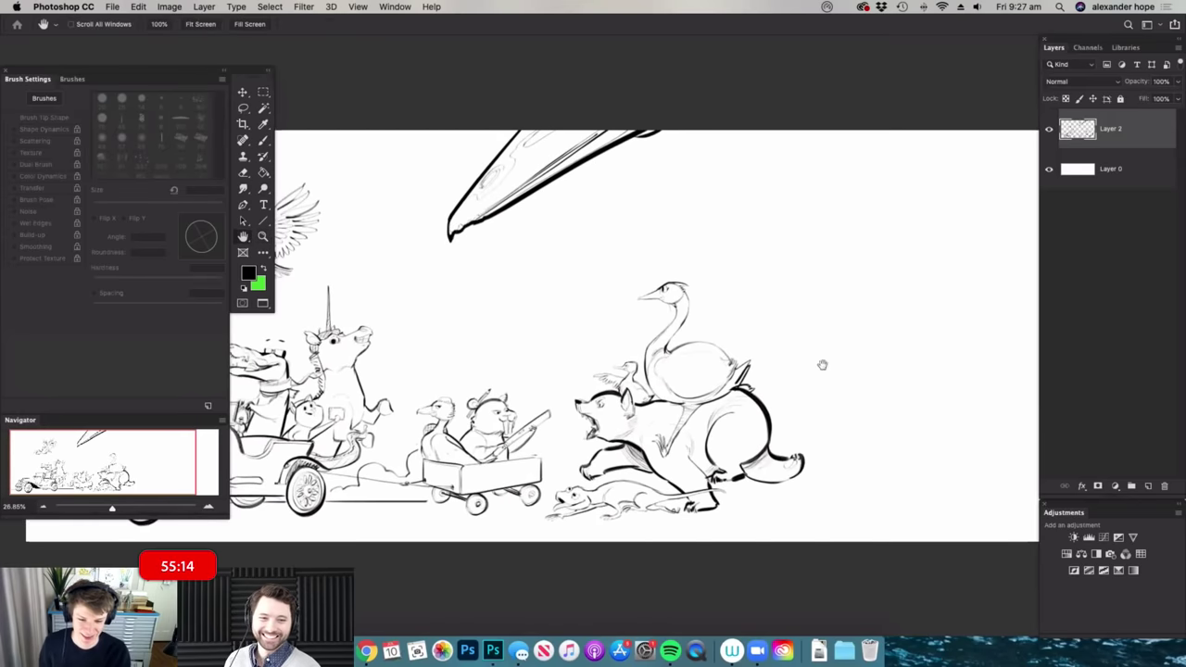
pyautogui.scroll(2, 440, 385)
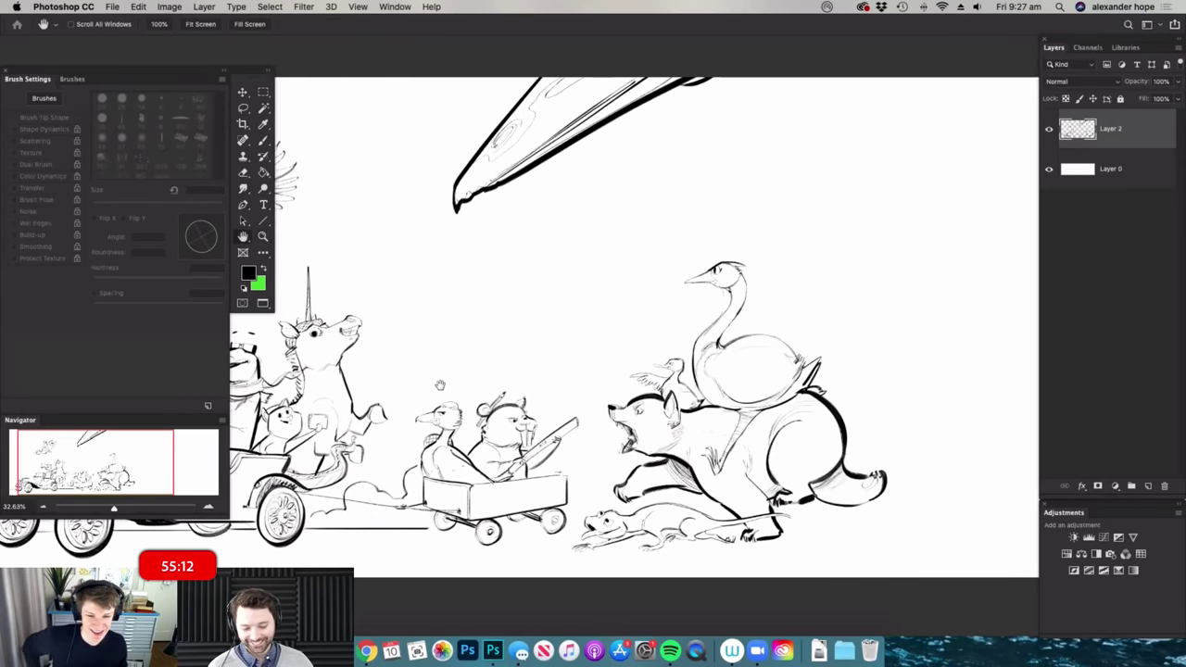
# - Set the brush to 33 px and draw a frog-like creature's bulging eyes and brow line above the cart
pyautogui.press('super+space')
pyautogui.moveTo(555, 321)
pyautogui.mouseDown()
pyautogui.moveTo(583, 294)
pyautogui.moveTo(607, 293)
pyautogui.mouseUp()
pyautogui.rightClick(562, 291)
pyautogui.press('super+space')
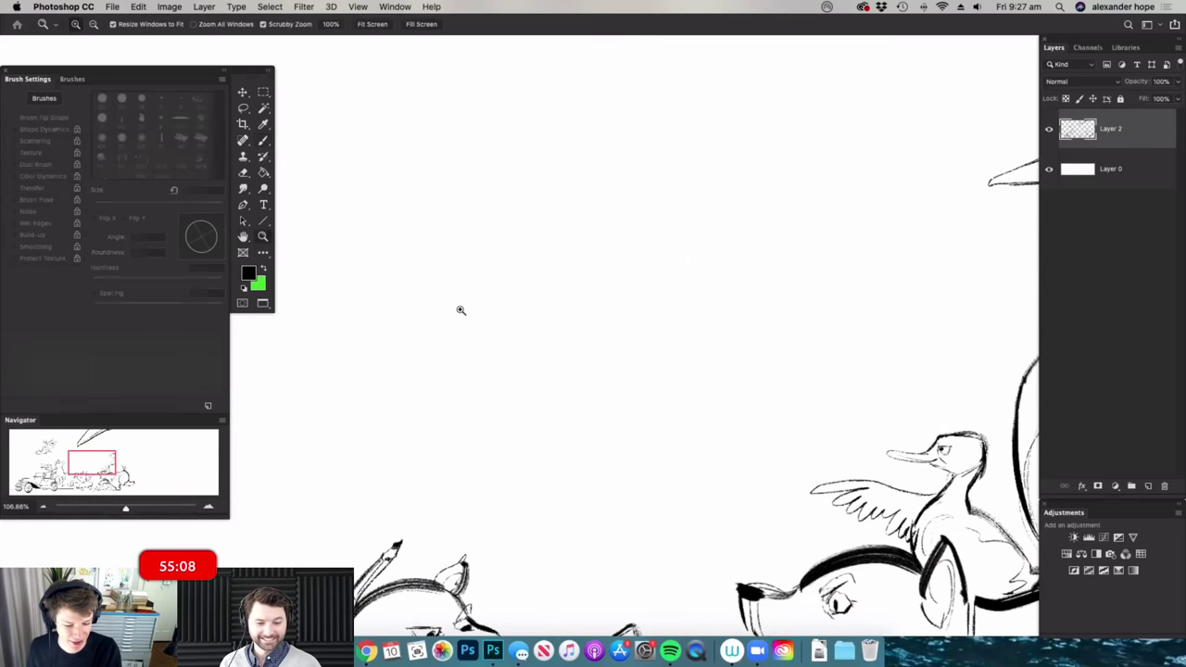
pyautogui.moveTo(461, 310); pyautogui.dragTo(472, 304)
pyautogui.moveTo(513, 223); pyautogui.dragTo(515, 241)
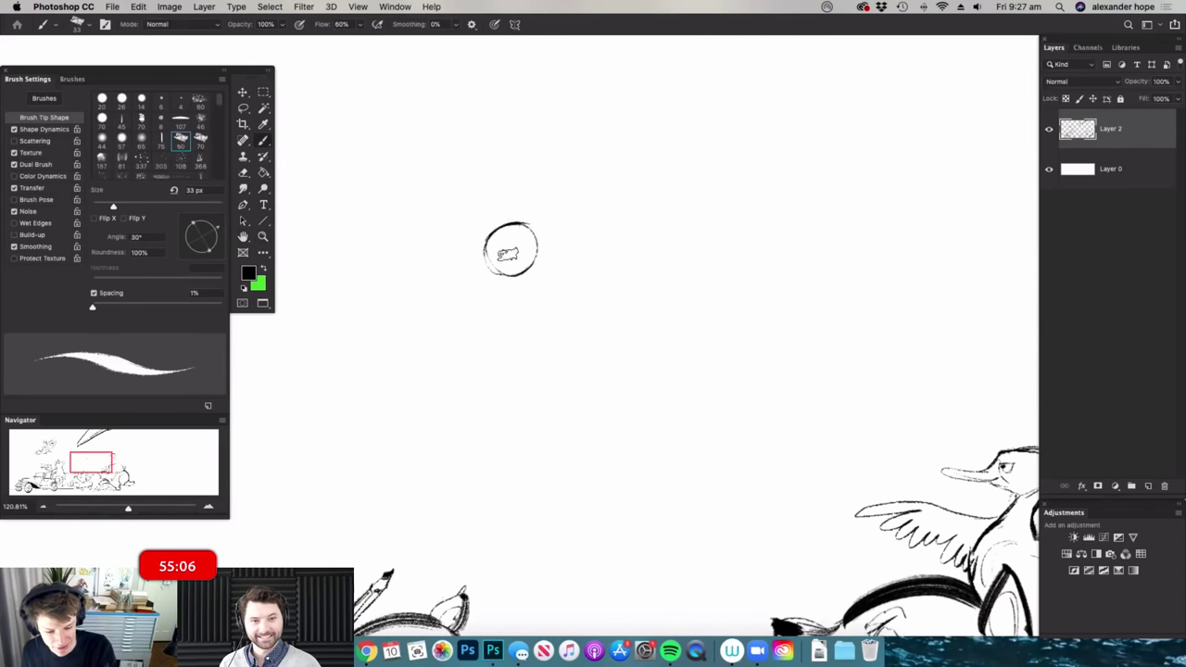
pyautogui.press('super+space')
pyautogui.moveTo(582, 220)
pyautogui.mouseDown()
pyautogui.moveTo(548, 222)
pyautogui.moveTo(542, 238)
pyautogui.moveTo(523, 211)
pyautogui.moveTo(530, 220)
pyautogui.mouseUp()
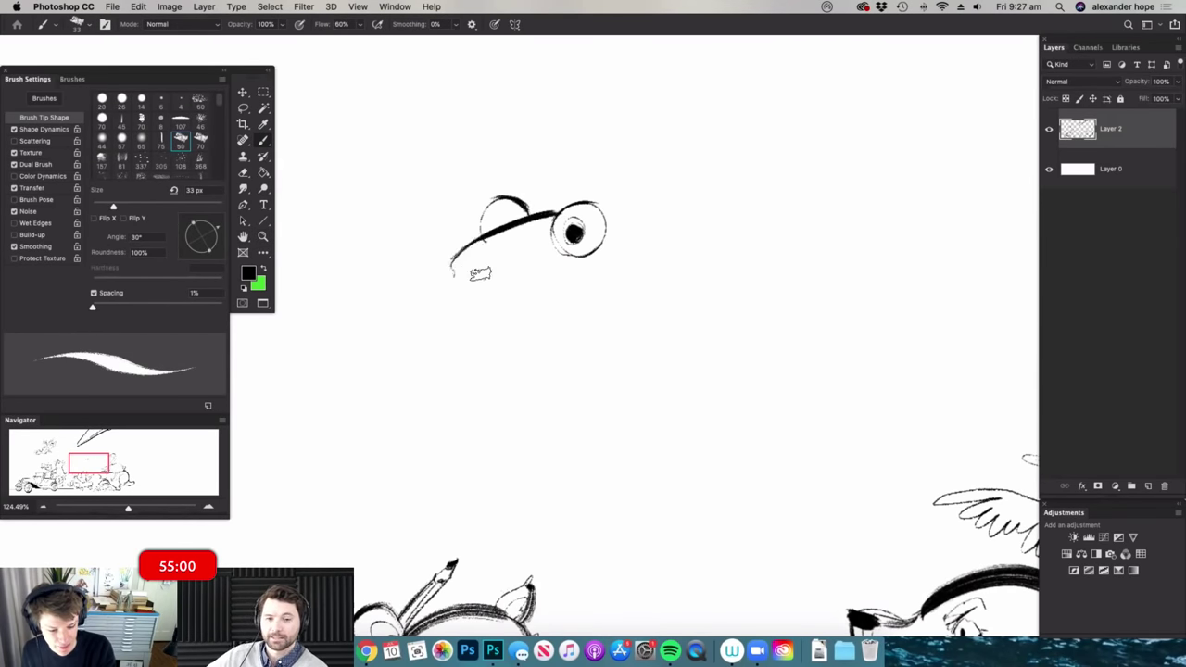
# - Draw the frog-like creature's blunt snout and open mouth with its lower jaw
pyautogui.moveTo(453, 275)
pyautogui.mouseDown()
pyautogui.moveTo(634, 272)
pyautogui.moveTo(501, 325)
pyautogui.mouseUp()
pyautogui.moveTo(521, 280)
pyautogui.mouseDown()
pyautogui.moveTo(480, 329)
pyautogui.moveTo(597, 315)
pyautogui.moveTo(542, 310)
pyautogui.mouseUp()
pyautogui.press('super+space')
pyautogui.moveTo(552, 263)
pyautogui.mouseDown()
pyautogui.moveTo(639, 265)
pyautogui.moveTo(519, 261)
pyautogui.moveTo(529, 248)
pyautogui.mouseUp()
pyautogui.scroll(-3, 639, 268)
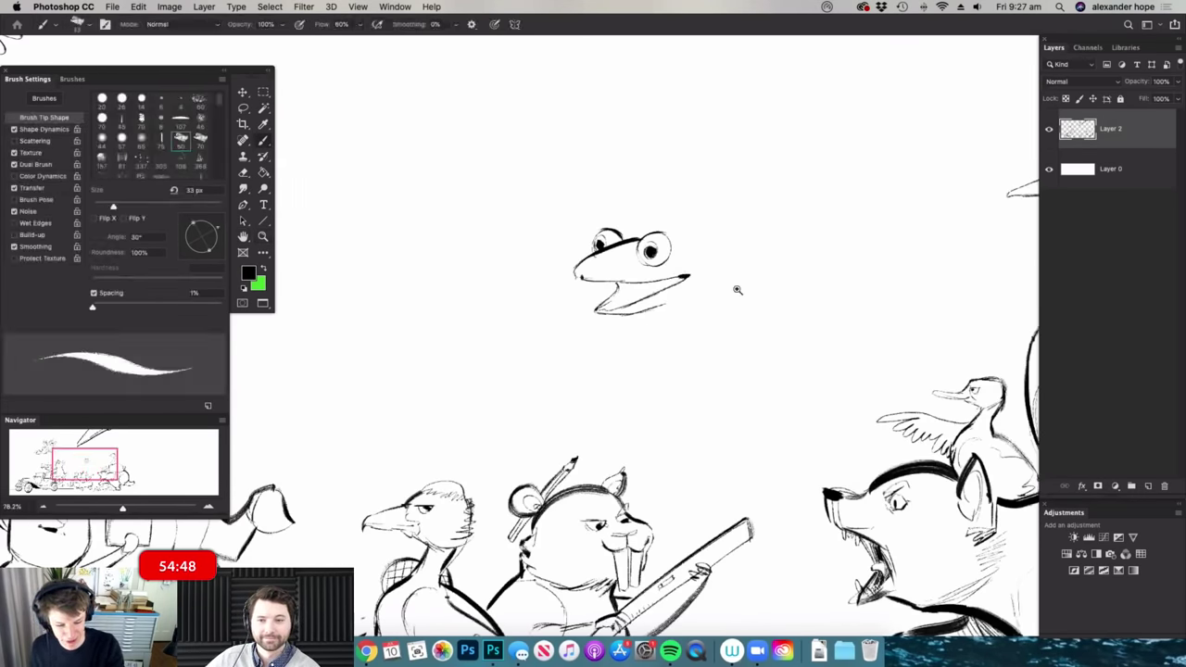
# - Draw the creature's arched back and the curve of its belly behind the head
pyautogui.scroll(2, 722, 292)
pyautogui.moveTo(602, 311); pyautogui.dragTo(660, 318)
pyautogui.moveTo(631, 189)
pyautogui.mouseDown()
pyautogui.moveTo(755, 178)
pyautogui.moveTo(834, 254)
pyautogui.mouseUp()
pyautogui.moveTo(687, 348); pyautogui.dragTo(818, 352)
# - Draw the creature's two long forelimbs stretched forward beneath its jaw
pyautogui.moveTo(790, 264); pyautogui.dragTo(709, 297)
pyautogui.moveTo(640, 323)
pyautogui.mouseDown()
pyautogui.moveTo(734, 261)
pyautogui.moveTo(516, 343)
pyautogui.mouseUp()
pyautogui.moveTo(764, 275); pyautogui.dragTo(515, 357)
pyautogui.moveTo(757, 304)
pyautogui.mouseDown()
pyautogui.moveTo(622, 314)
pyautogui.moveTo(718, 290)
pyautogui.moveTo(566, 299)
pyautogui.moveTo(714, 292)
pyautogui.mouseUp()
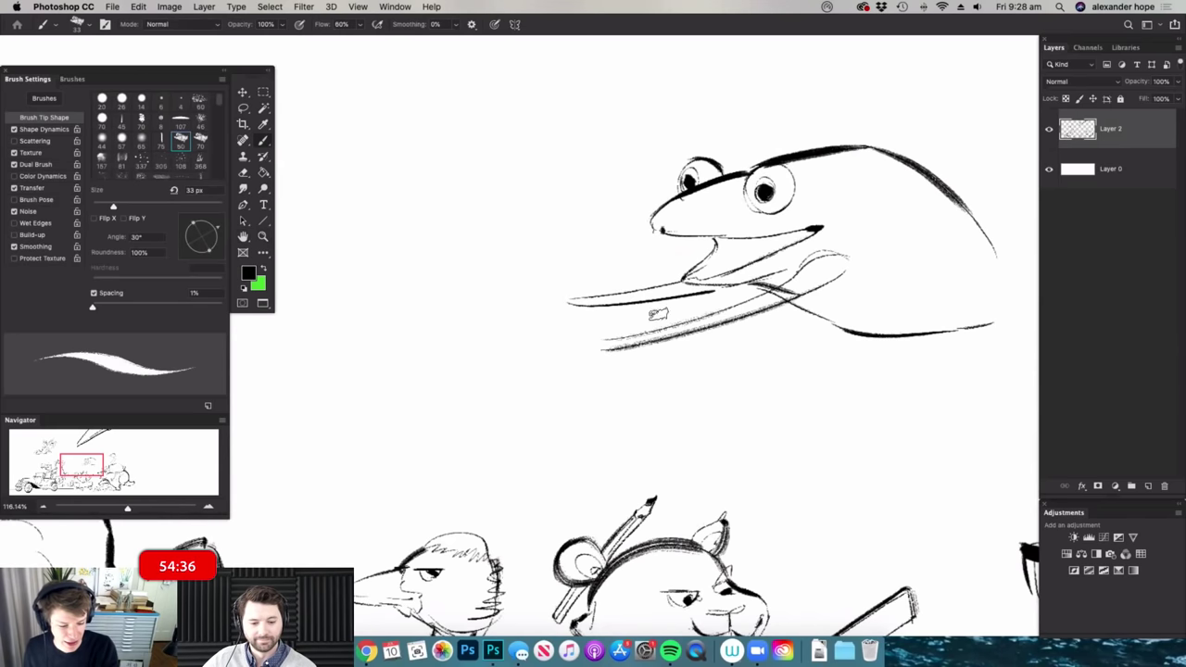
# - Add fan-shaped webbed ends with inner lines to both of the creature's outstretched forelimbs
pyautogui.moveTo(565, 329)
pyautogui.mouseDown()
pyautogui.moveTo(489, 330)
pyautogui.moveTo(625, 354)
pyautogui.moveTo(641, 341)
pyautogui.mouseUp()
pyautogui.press('e')
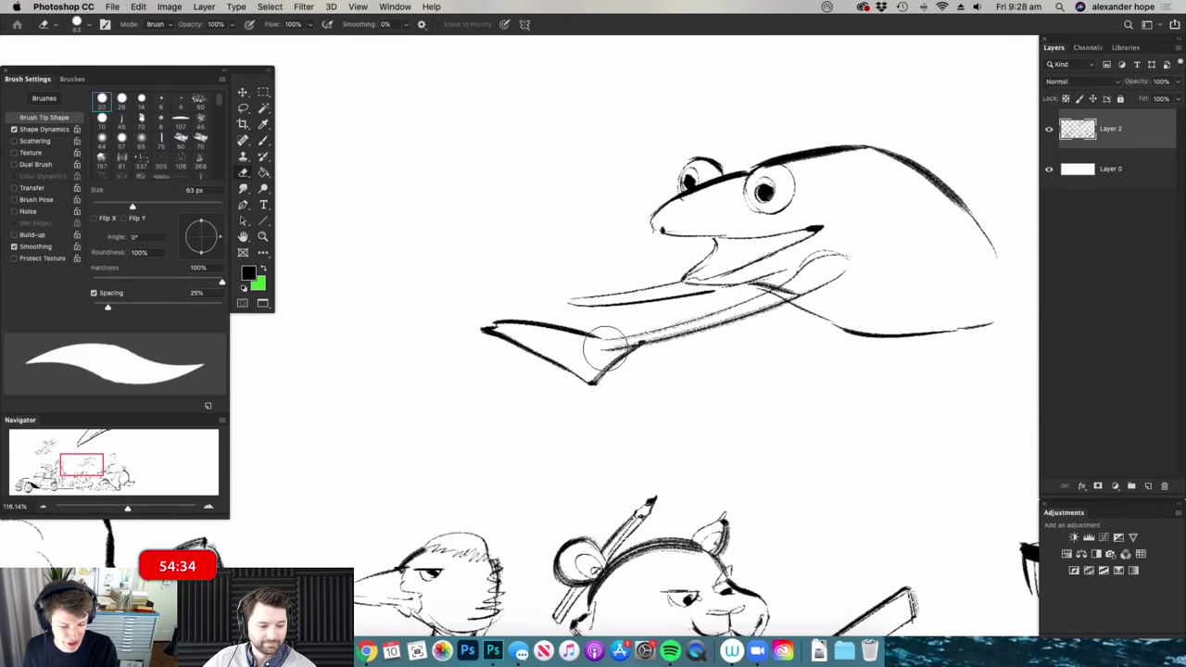
pyautogui.press('b')
pyautogui.moveTo(518, 335)
pyautogui.mouseDown()
pyautogui.moveTo(597, 345)
pyautogui.moveTo(542, 362)
pyautogui.moveTo(582, 367)
pyautogui.mouseUp()
pyautogui.moveTo(546, 287)
pyautogui.mouseDown()
pyautogui.moveTo(518, 317)
pyautogui.moveTo(571, 299)
pyautogui.moveTo(491, 296)
pyautogui.mouseUp()
# - Erase the overlapping lines at the near forelimb's shoulder with a 30 px eraser and darken the chest line behind it
pyautogui.press('super+space')
pyautogui.press('e')
pyautogui.scroll(4, 687, 282)
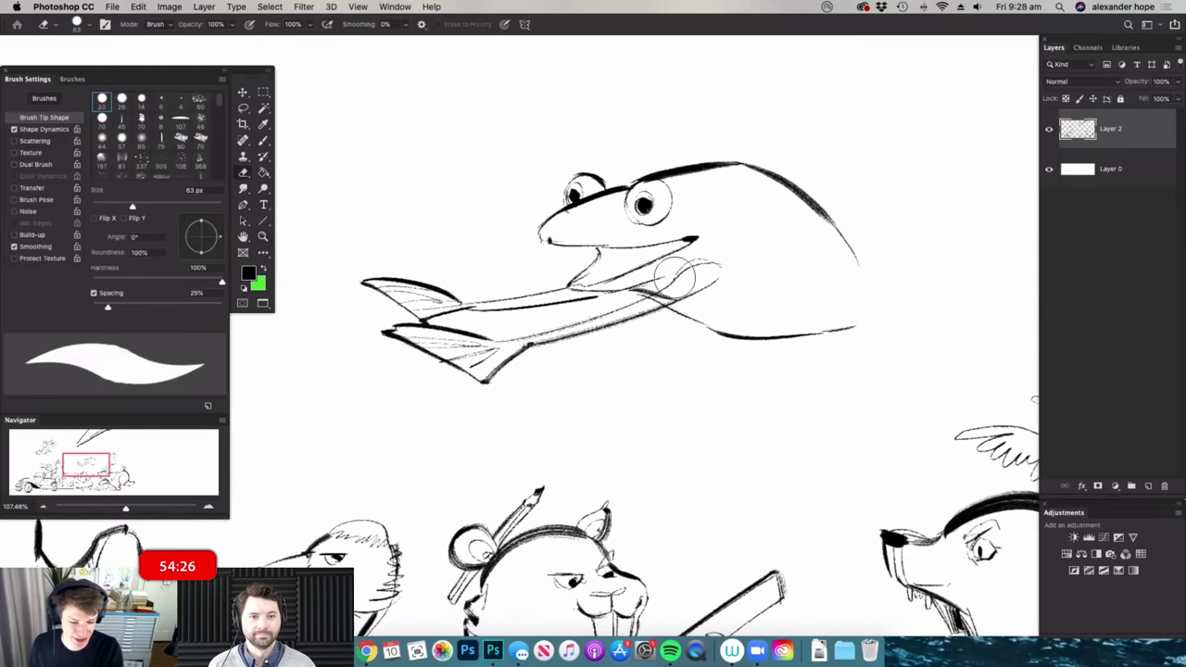
pyautogui.rightClick(706, 259)
pyautogui.click(751, 304)
pyautogui.moveTo(673, 296); pyautogui.dragTo(646, 304)
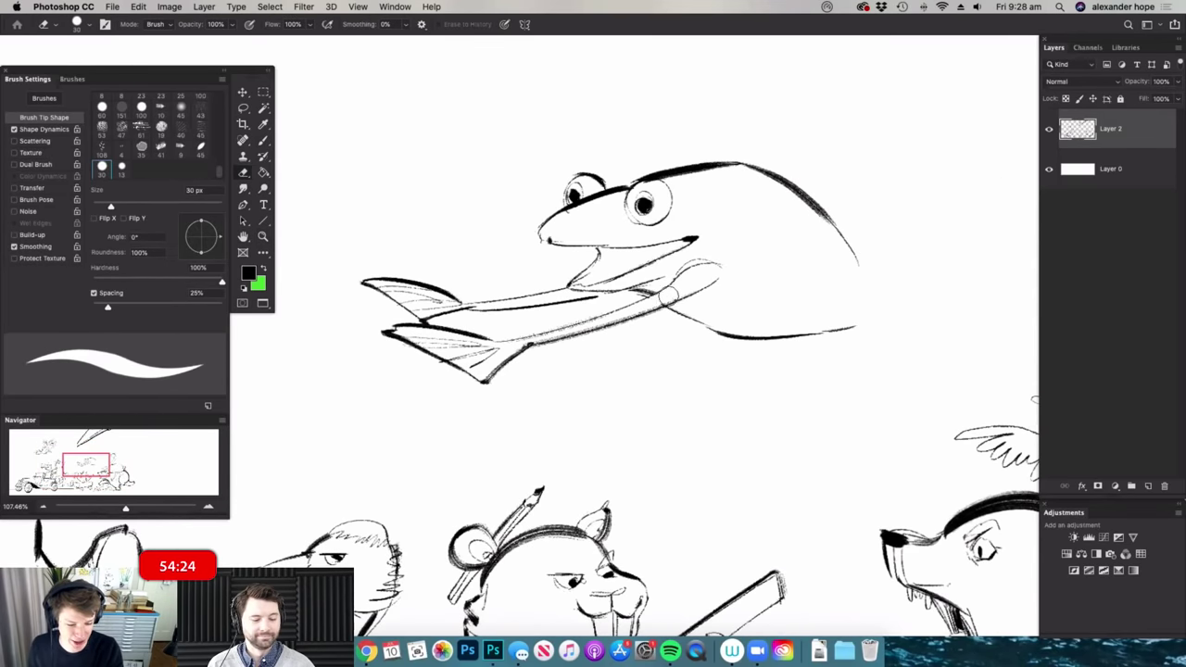
pyautogui.press('b')
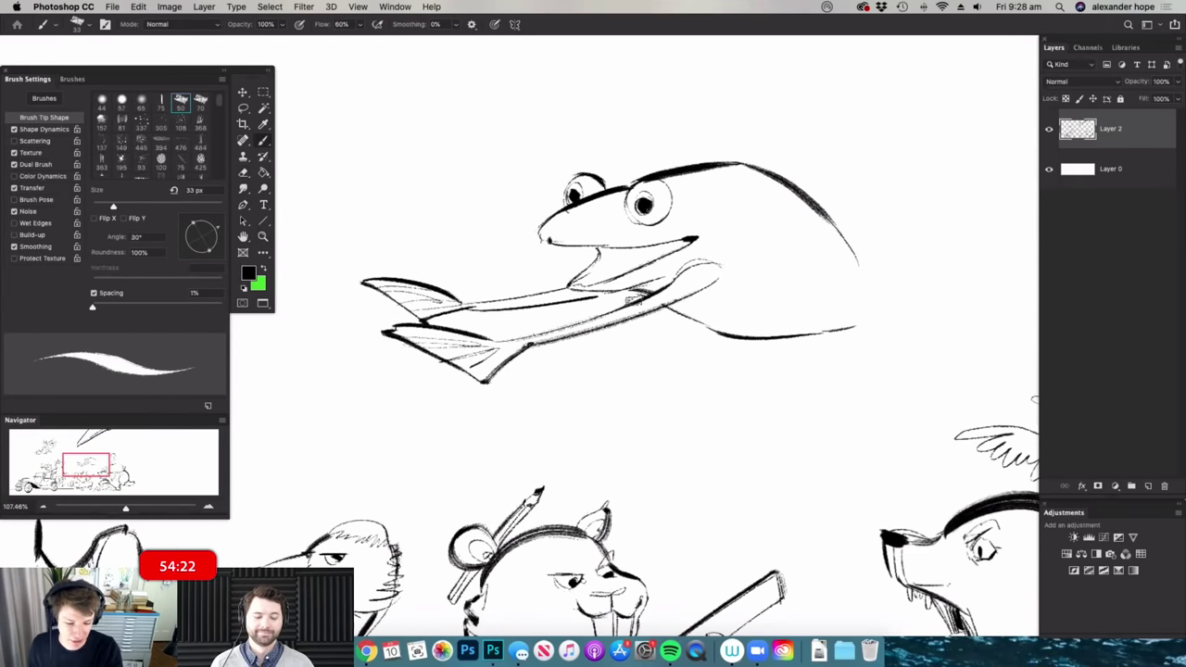
pyautogui.moveTo(573, 289)
pyautogui.mouseDown()
pyautogui.moveTo(637, 292)
pyautogui.moveTo(585, 317)
pyautogui.mouseUp()
pyautogui.moveTo(816, 259); pyautogui.dragTo(853, 256)
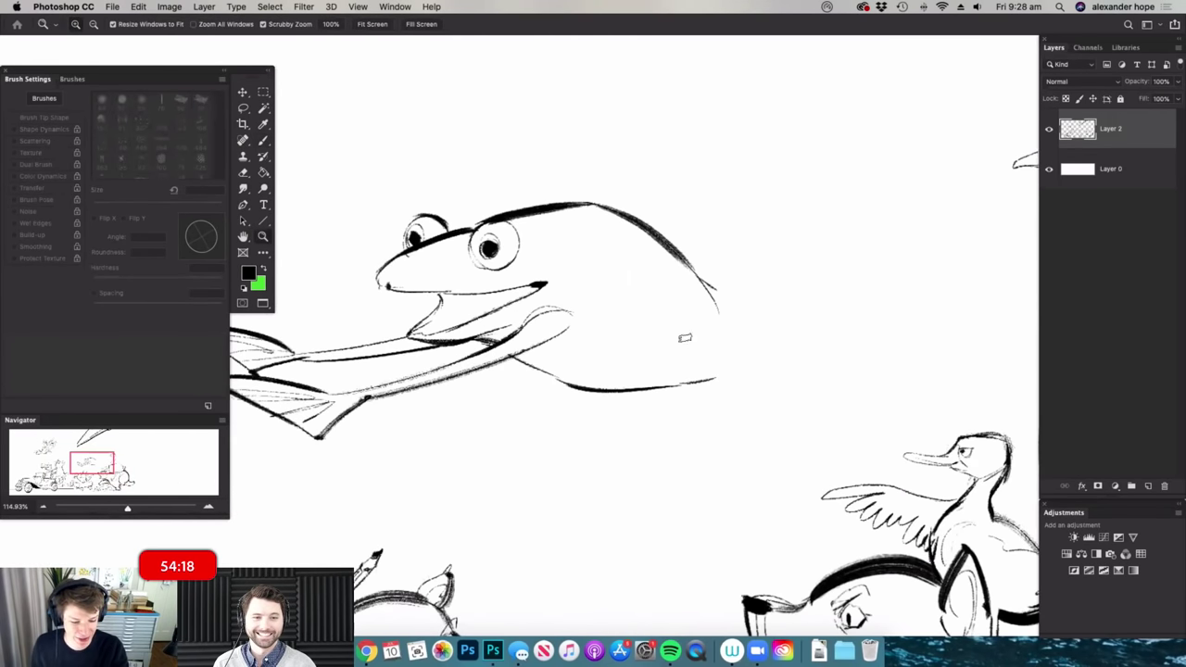
# - Draw the creature's rear thigh and raised near hind leg, and extend the belly line back to the thigh
pyautogui.moveTo(686, 337); pyautogui.dragTo(661, 336)
pyautogui.moveTo(812, 313); pyautogui.dragTo(844, 310)
pyautogui.moveTo(639, 331); pyautogui.dragTo(709, 253)
pyautogui.moveTo(646, 304)
pyautogui.mouseDown()
pyautogui.moveTo(623, 387)
pyautogui.moveTo(634, 395)
pyautogui.mouseUp()
pyautogui.moveTo(714, 259); pyautogui.dragTo(798, 380)
pyautogui.moveTo(701, 264)
pyautogui.mouseDown()
pyautogui.moveTo(690, 300)
pyautogui.moveTo(699, 338)
pyautogui.moveTo(695, 328)
pyautogui.moveTo(802, 397)
pyautogui.mouseUp()
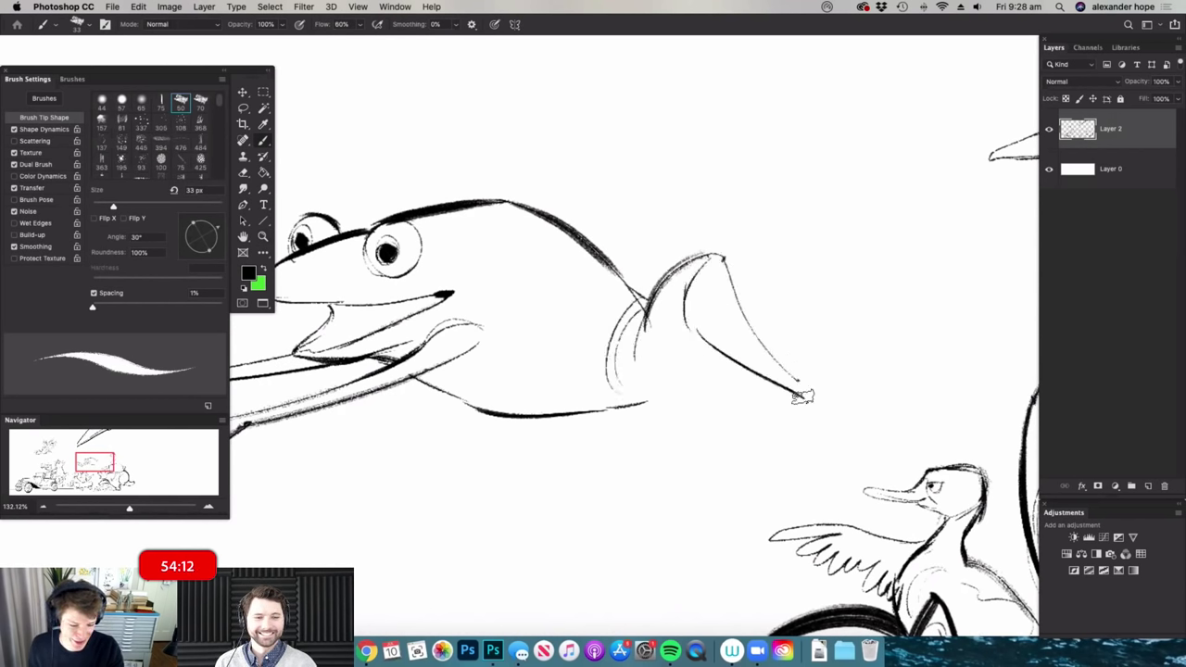
pyautogui.moveTo(504, 410); pyautogui.dragTo(706, 352)
# - Draw the creature's far hind leg bent backward beneath its belly
pyautogui.press('z')
pyautogui.moveTo(743, 253)
pyautogui.mouseDown()
pyautogui.moveTo(698, 247)
pyautogui.moveTo(716, 281)
pyautogui.mouseUp()
pyautogui.moveTo(676, 387); pyautogui.dragTo(713, 389)
pyautogui.press('b')
pyautogui.moveTo(632, 380); pyautogui.dragTo(686, 448)
pyautogui.moveTo(687, 371)
pyautogui.mouseDown()
pyautogui.moveTo(696, 439)
pyautogui.moveTo(784, 407)
pyautogui.mouseUp()
pyautogui.moveTo(700, 436); pyautogui.dragTo(782, 408)
# - Add fan-shaped webbed feet with inner lines to the ends of both of the creature's hind legs
pyautogui.press('z')
pyautogui.moveTo(927, 359); pyautogui.dragTo(867, 354)
pyautogui.moveTo(741, 316); pyautogui.dragTo(797, 317)
pyautogui.press('b')
pyautogui.moveTo(768, 359); pyautogui.dragTo(794, 260)
pyautogui.moveTo(794, 260)
pyautogui.mouseDown()
pyautogui.moveTo(874, 343)
pyautogui.moveTo(777, 374)
pyautogui.mouseUp()
pyautogui.press('z')
pyautogui.moveTo(776, 296); pyautogui.dragTo(802, 295)
pyautogui.press('b')
pyautogui.moveTo(776, 274)
pyautogui.mouseDown()
pyautogui.moveTo(766, 360)
pyautogui.moveTo(829, 297)
pyautogui.mouseUp()
pyautogui.moveTo(773, 363); pyautogui.dragTo(848, 320)
pyautogui.moveTo(778, 363); pyautogui.dragTo(864, 341)
pyautogui.moveTo(708, 440)
pyautogui.mouseDown()
pyautogui.moveTo(694, 529)
pyautogui.moveTo(626, 532)
pyautogui.moveTo(657, 523)
pyautogui.moveTo(700, 540)
pyautogui.moveTo(686, 465)
pyautogui.moveTo(662, 531)
pyautogui.mouseUp()
pyautogui.moveTo(695, 448); pyautogui.dragTo(638, 519)
# - Draw the inside of the creature's open mouth with a tongue, and add a light contour curve along its side
pyautogui.press('z')
pyautogui.moveTo(762, 361)
pyautogui.mouseDown()
pyautogui.moveTo(685, 369)
pyautogui.moveTo(746, 366)
pyautogui.mouseUp()
pyautogui.press('b')
pyautogui.press('z')
pyautogui.press('b')
pyautogui.press('z')
pyautogui.moveTo(708, 293)
pyautogui.mouseDown()
pyautogui.moveTo(653, 293)
pyautogui.moveTo(727, 291)
pyautogui.mouseUp()
pyautogui.press('b')
pyautogui.moveTo(608, 321); pyautogui.dragTo(691, 313)
pyautogui.moveTo(715, 216); pyautogui.dragTo(725, 248)
pyautogui.moveTo(593, 269)
pyautogui.mouseDown()
pyautogui.moveTo(511, 296)
pyautogui.moveTo(533, 264)
pyautogui.moveTo(678, 238)
pyautogui.moveTo(737, 243)
pyautogui.mouseUp()
# - Refine the creature's lip line and the dark shading inside its open mouth
pyautogui.press('super+0')
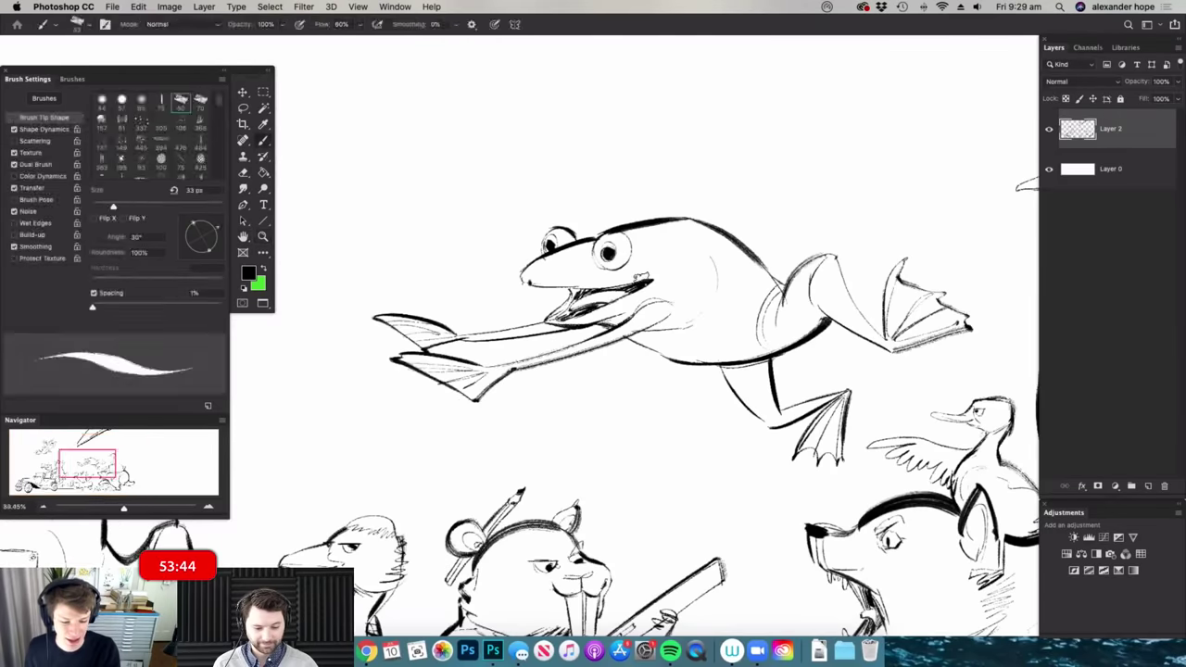
pyautogui.moveTo(645, 280); pyautogui.dragTo(681, 280)
pyautogui.moveTo(567, 278); pyautogui.dragTo(592, 278)
pyautogui.press('b')
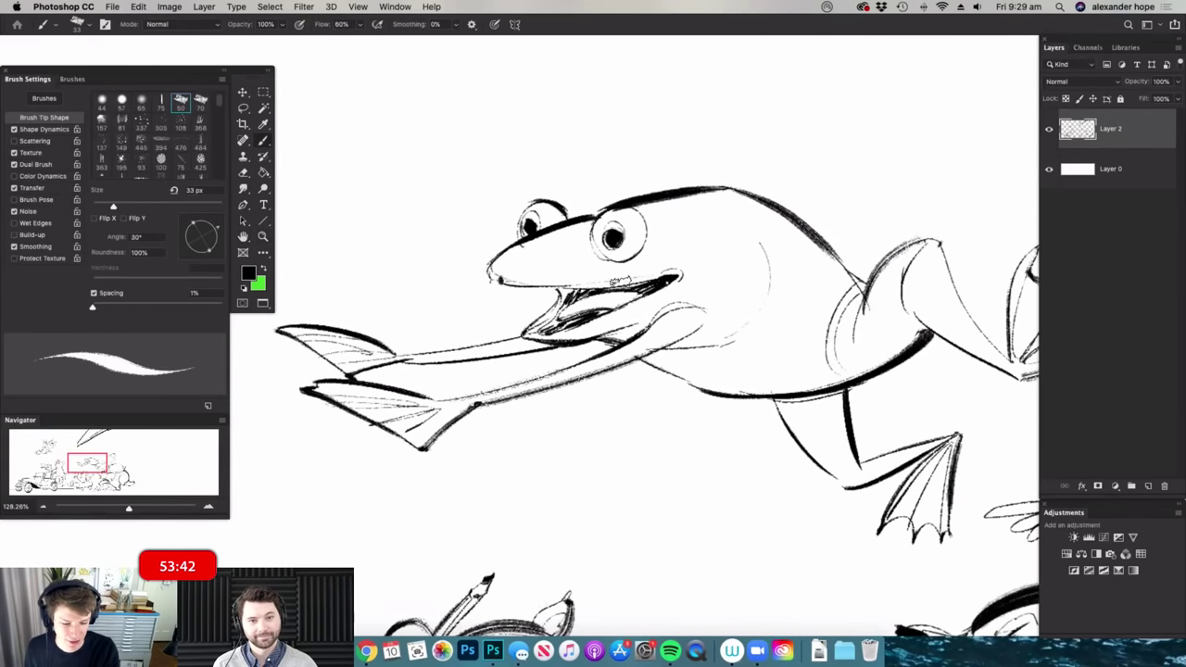
pyautogui.moveTo(709, 268)
pyautogui.mouseDown()
pyautogui.moveTo(684, 257)
pyautogui.moveTo(734, 257)
pyautogui.moveTo(695, 268)
pyautogui.moveTo(588, 342)
pyautogui.mouseUp()
pyautogui.press('z')
pyautogui.press('b')
pyautogui.press('z')
pyautogui.press('b')
# - Lasso the creature, scale it to 75.25%, rotate it -13.29° and place it above the cart
pyautogui.press('l')
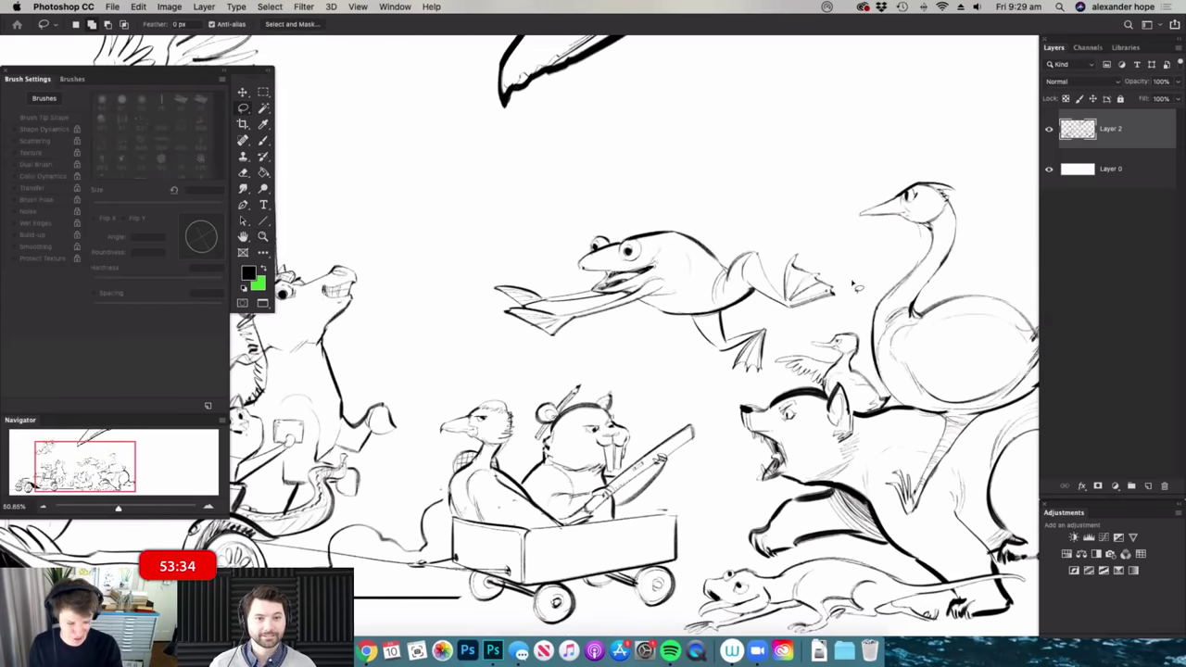
pyautogui.moveTo(769, 383)
pyautogui.mouseDown()
pyautogui.moveTo(579, 364)
pyautogui.moveTo(824, 229)
pyautogui.moveTo(832, 315)
pyautogui.mouseUp()
pyautogui.press('v')
pyautogui.moveTo(847, 202); pyautogui.dragTo(741, 220)
pyautogui.moveTo(715, 302); pyautogui.dragTo(611, 298)
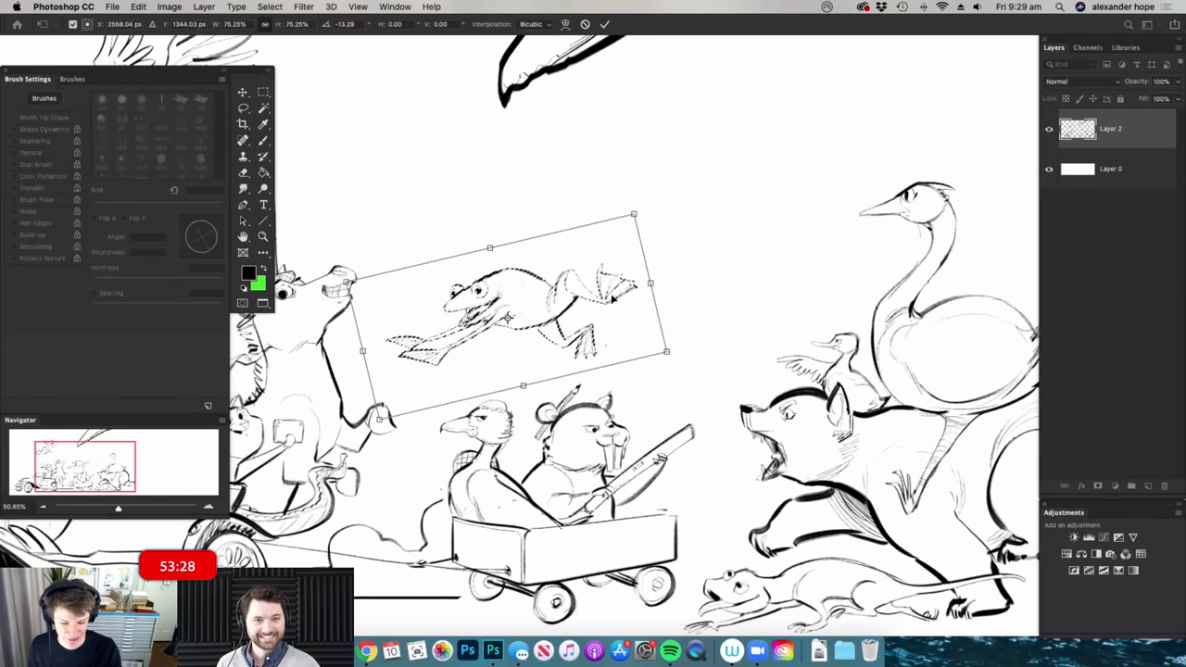
pyautogui.press('Return')
pyautogui.press('m')
pyautogui.press('super+0')
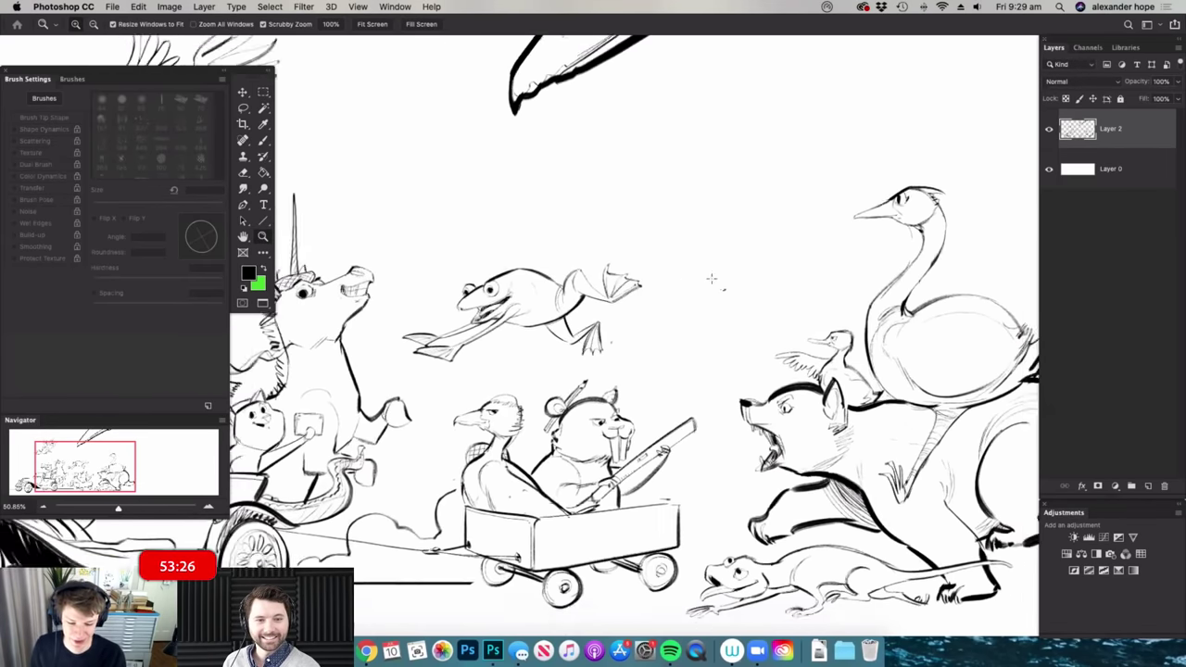
# - Draw a thin looping leap trail from behind the creature's hind feet down toward the bear
pyautogui.moveTo(686, 341); pyautogui.dragTo(830, 283)
pyautogui.press('b')
pyautogui.scroll(3, 774, 322)
pyautogui.moveTo(715, 227)
pyautogui.mouseDown()
pyautogui.moveTo(743, 305)
pyautogui.moveTo(783, 326)
pyautogui.moveTo(815, 406)
pyautogui.mouseUp()
# - Examine the overall composition and the empty canvas area behind the bear
pyautogui.press('z')
pyautogui.scroll(-3, 762, 400)
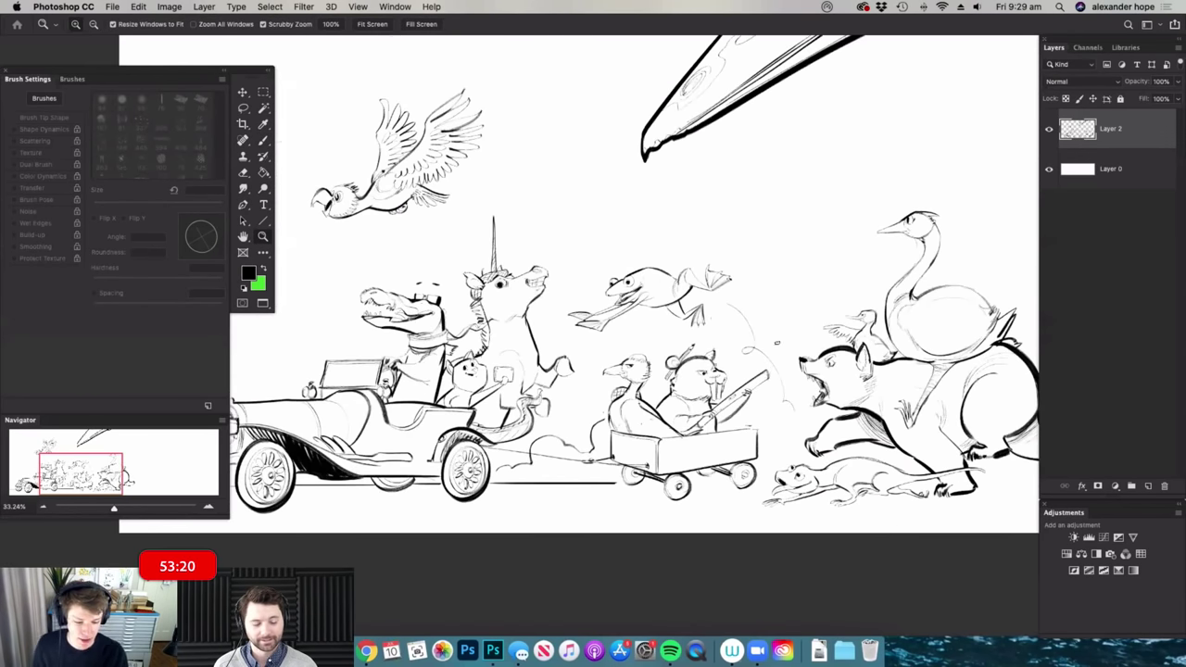
pyautogui.press('space')
pyautogui.moveTo(902, 381); pyautogui.dragTo(691, 408)
pyautogui.hscroll(6, 685, 410)
pyautogui.scroll(1, 686, 409)
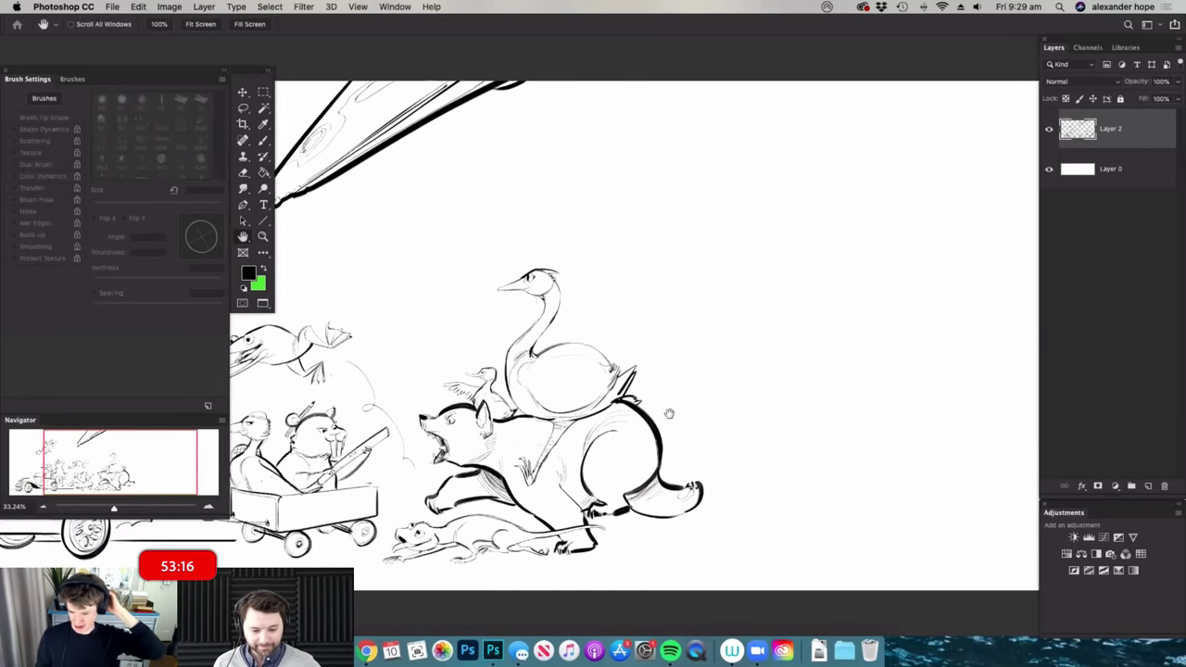
pyautogui.press('super+space')
pyautogui.moveTo(738, 424)
pyautogui.mouseDown()
pyautogui.moveTo(757, 429)
pyautogui.moveTo(749, 420)
pyautogui.mouseUp()
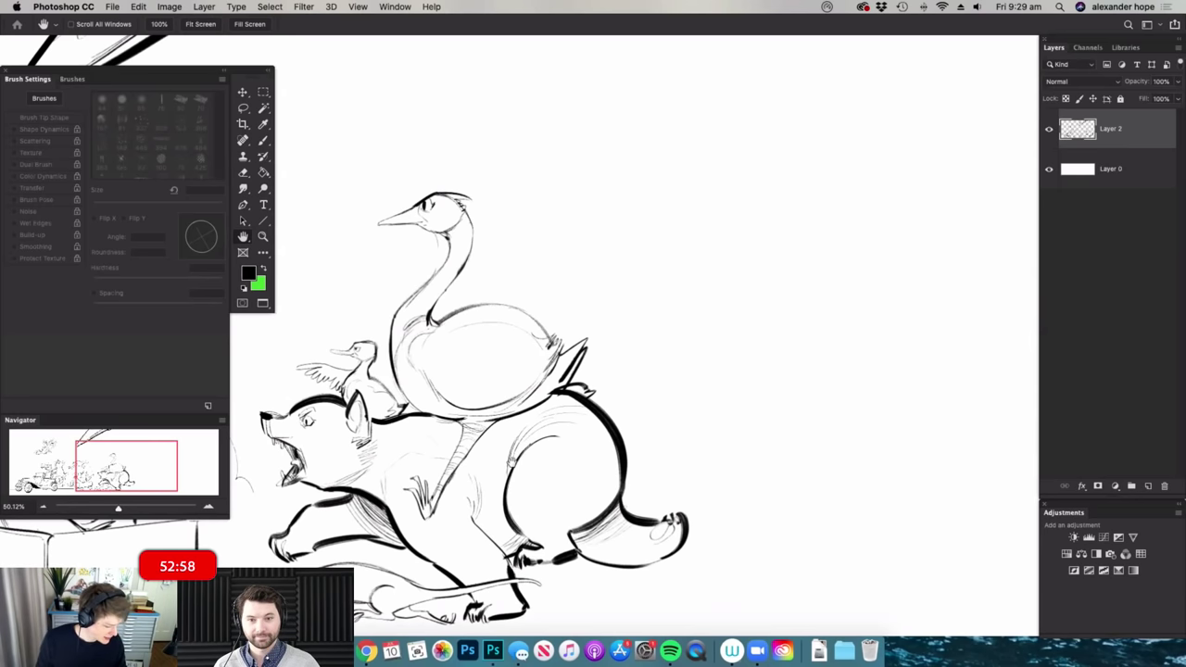
pyautogui.moveTo(541, 461)
pyautogui.mouseDown()
pyautogui.moveTo(624, 474)
pyautogui.moveTo(596, 460)
pyautogui.moveTo(603, 468)
pyautogui.moveTo(647, 441)
pyautogui.moveTo(547, 407)
pyautogui.mouseUp()
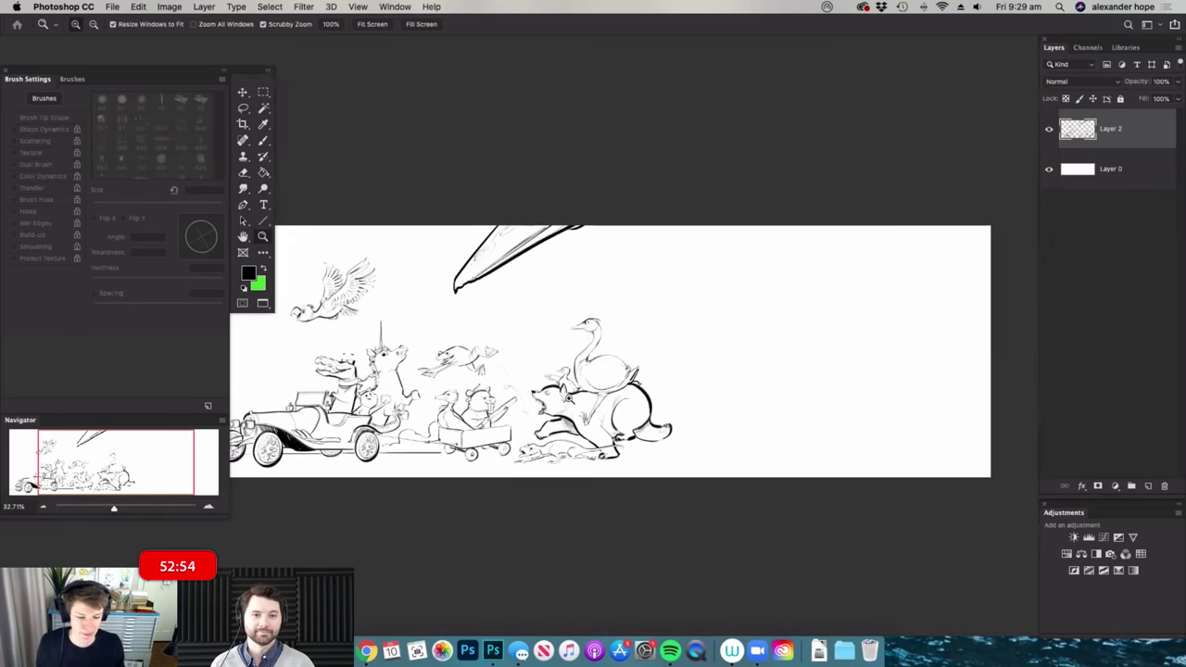
pyautogui.moveTo(802, 353); pyautogui.dragTo(838, 362)
pyautogui.scroll(3, 839, 361)
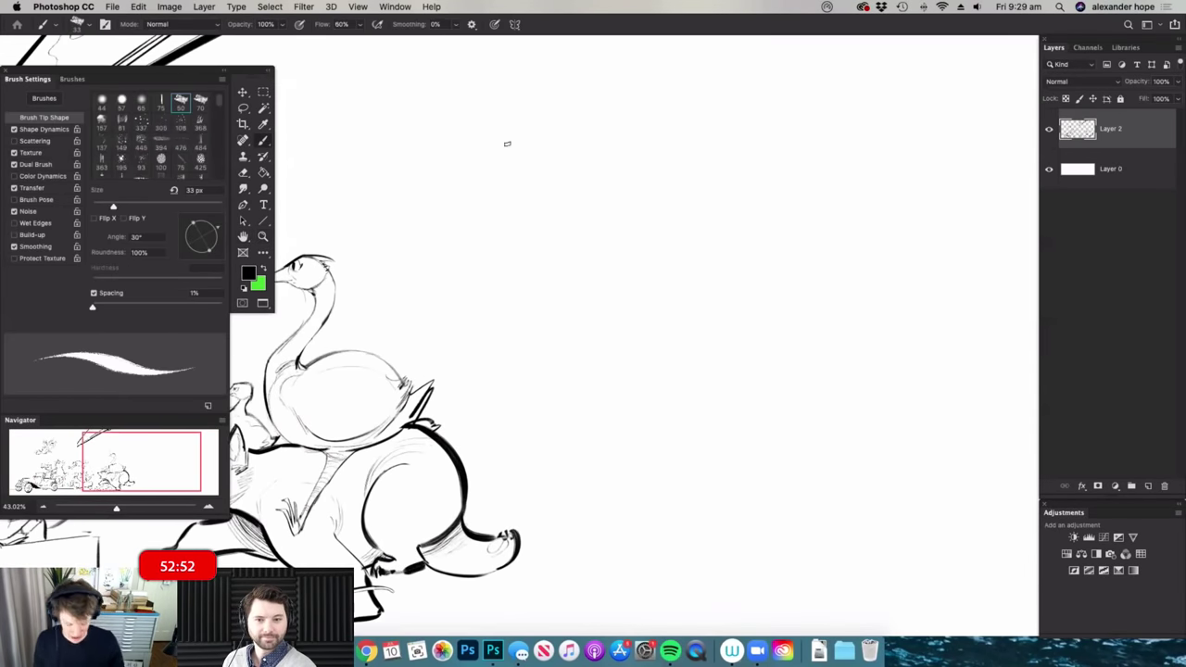
pyautogui.moveTo(655, 208); pyautogui.dragTo(630, 209)
pyautogui.moveTo(503, 212); pyautogui.dragTo(526, 212)
# - Switch to Chrome, search Google Images for moose, and copy the National Geographic photo of a moose standing side-on
pyautogui.click(367, 651)
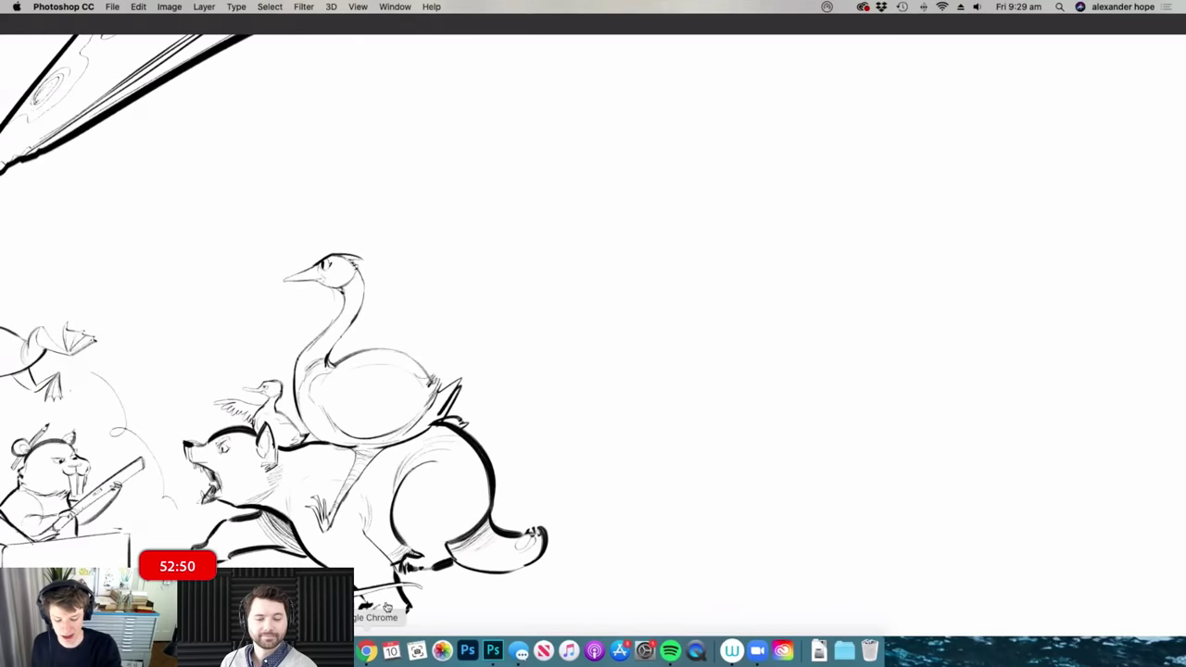
pyautogui.click(397, 108)
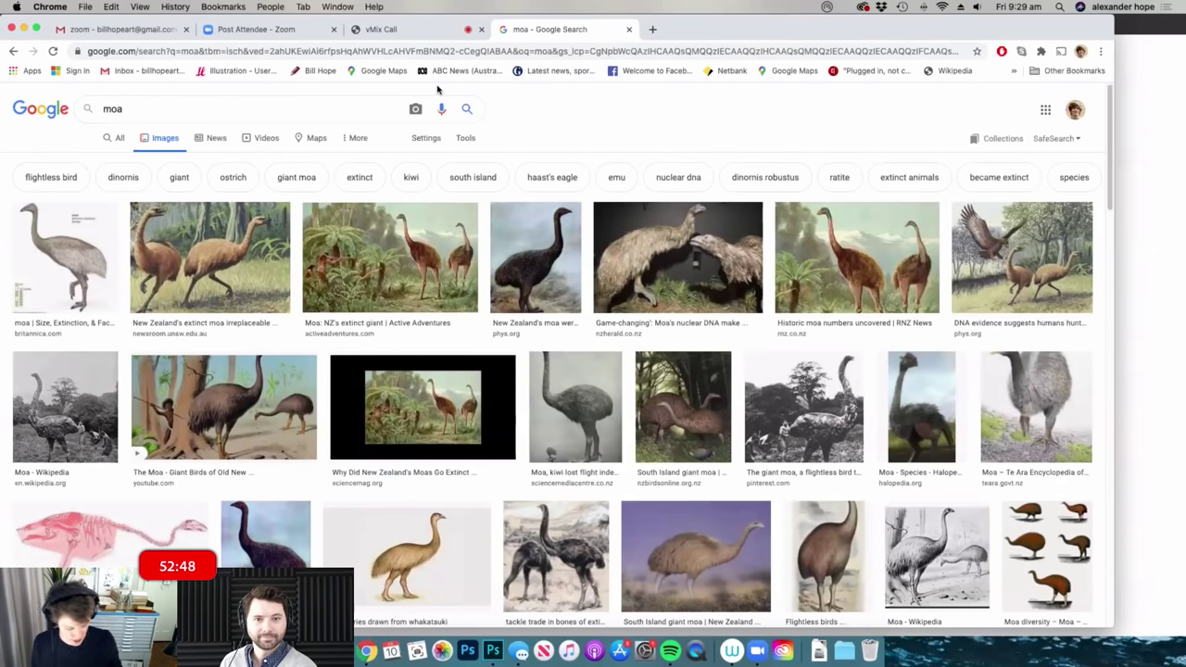
pyautogui.press('BackSpace')
pyautogui.write('ose')
pyautogui.press('Return')
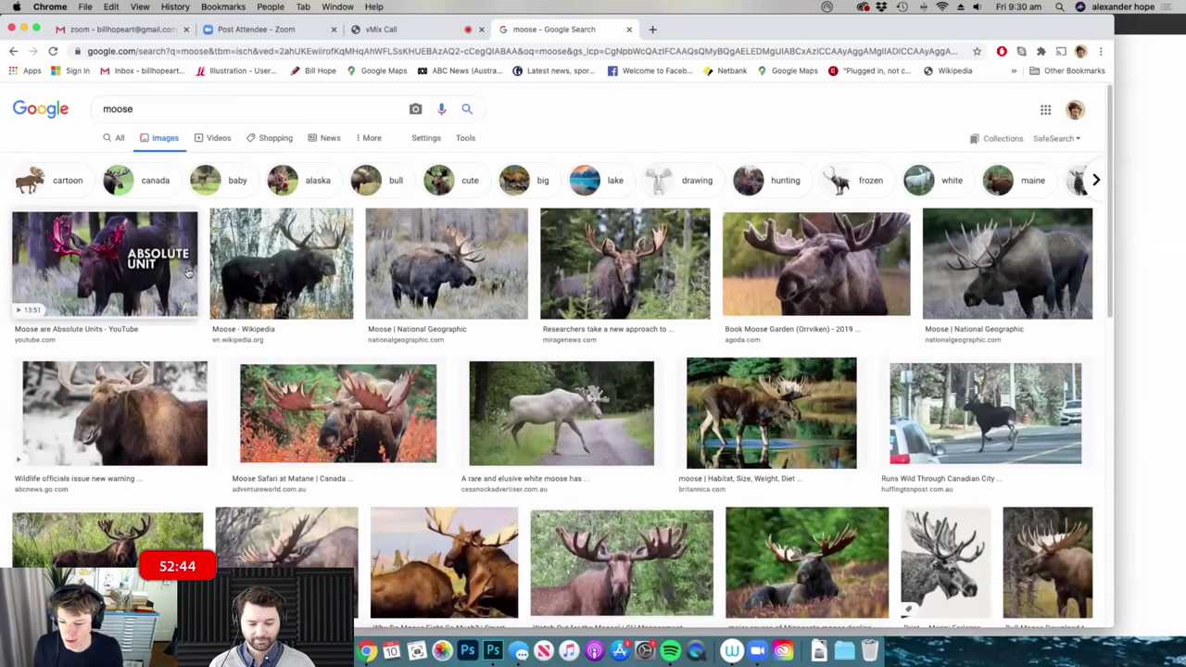
pyautogui.click(401, 273)
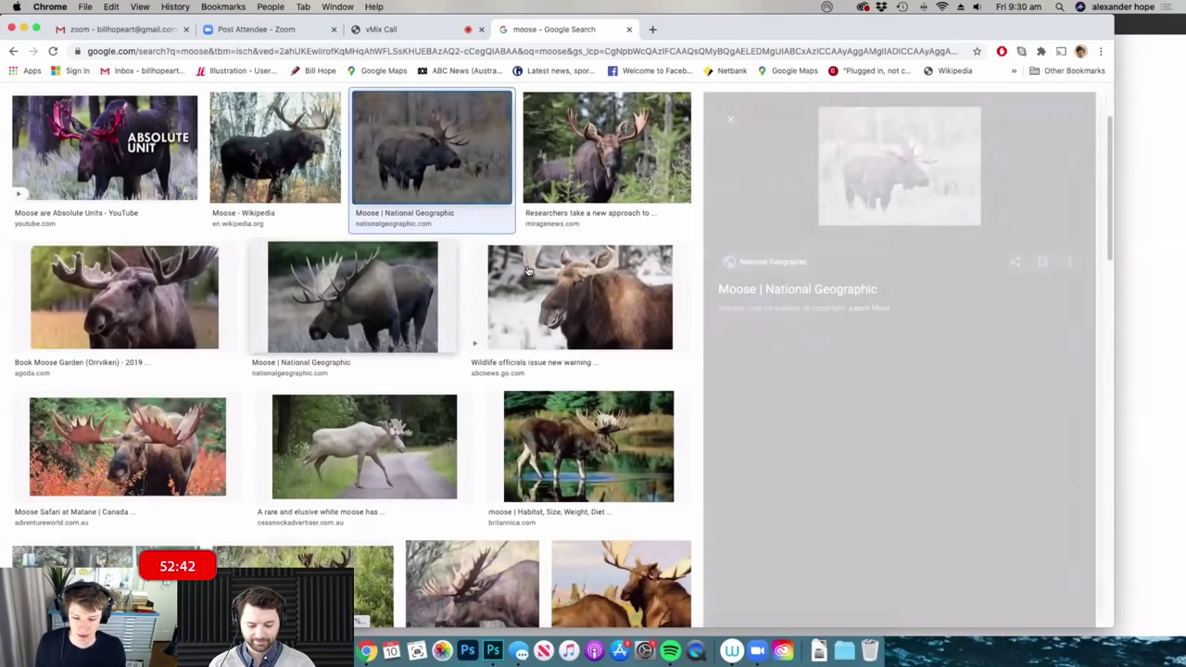
pyautogui.rightClick(886, 199)
pyautogui.click(922, 322)
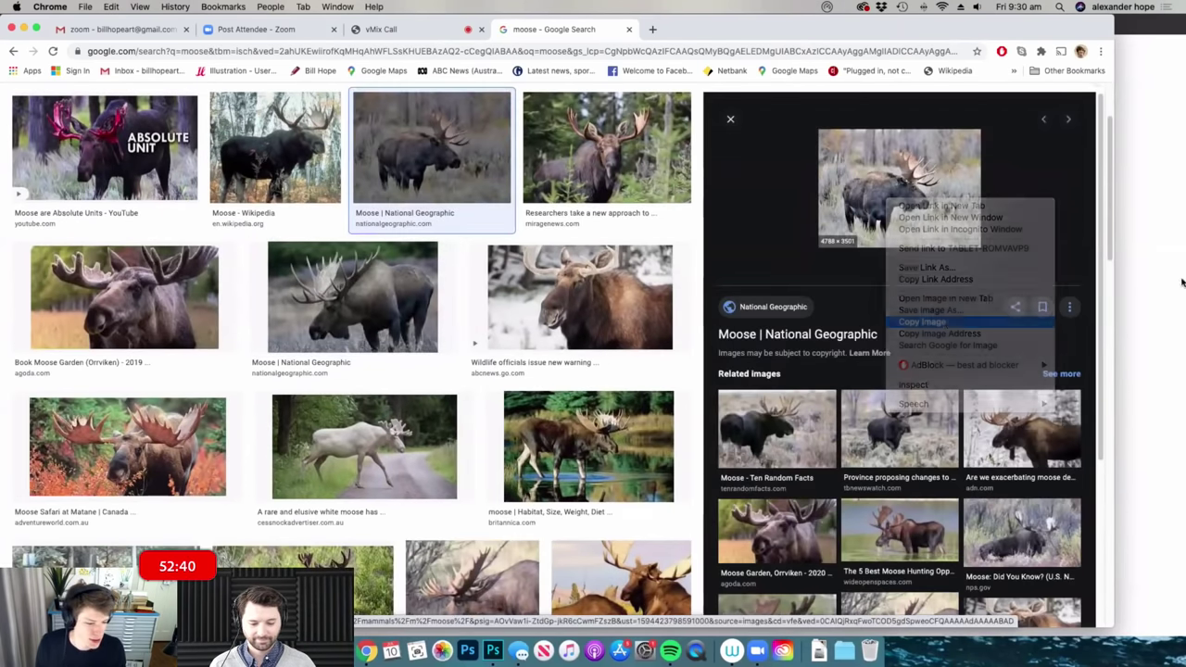
# - Switch back to Photoshop, paste the moose photo, enlarge it and place it above the moa as reference
pyautogui.press('super+Tab')
pyautogui.press('super+v')
pyautogui.press('super+t')
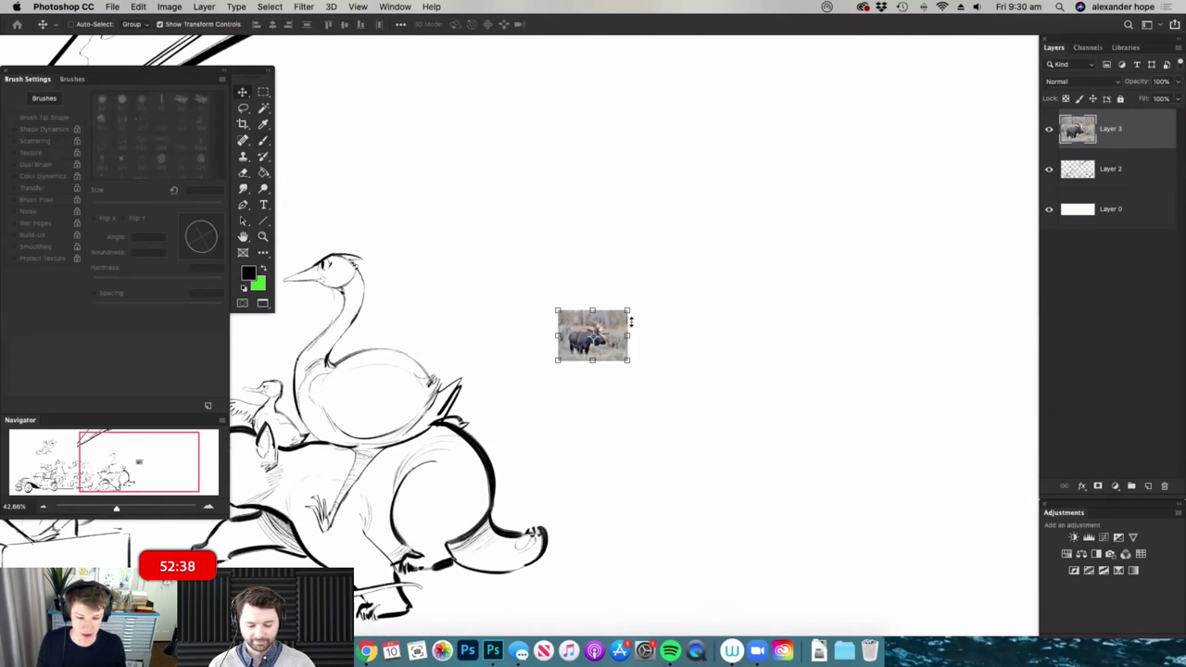
pyautogui.moveTo(628, 310); pyautogui.dragTo(827, 164)
pyautogui.moveTo(742, 311); pyautogui.dragTo(522, 292)
pyautogui.press('Return')
# - Draw the moose head's forehead, muzzle, mouth and chin outline beside the photo with a 47 px brush
pyautogui.press('super+space')
pyautogui.press('super+space')
pyautogui.press('super+space')
pyautogui.moveTo(364, 233); pyautogui.dragTo(393, 248)
pyautogui.press('b')
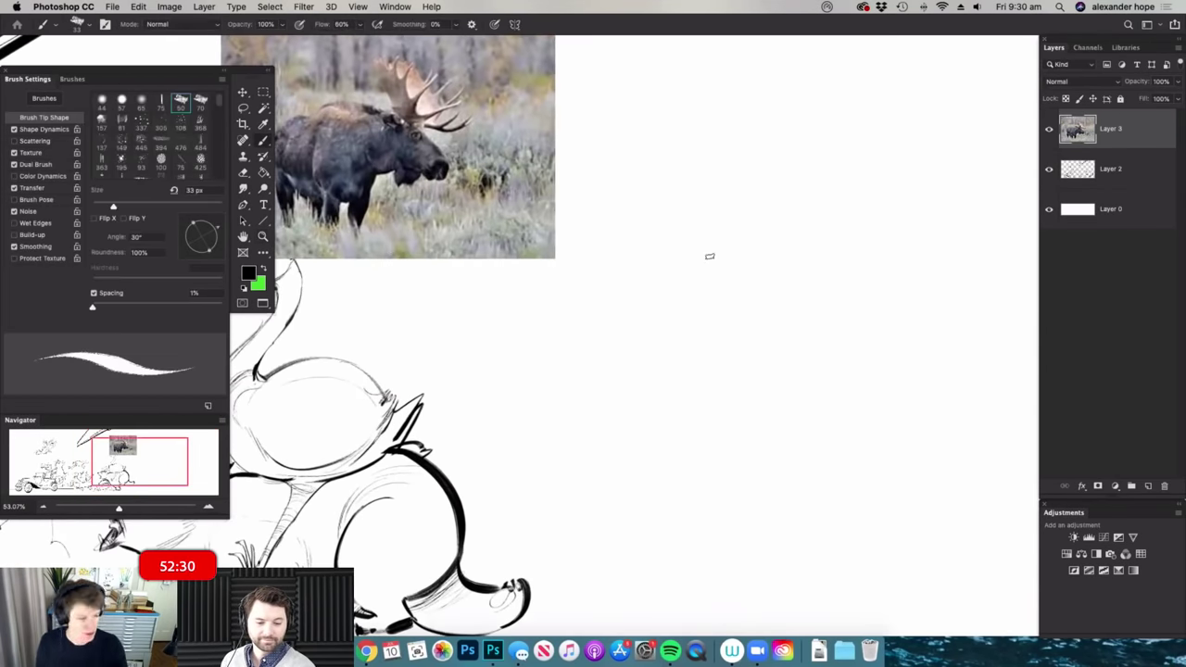
pyautogui.rightClick(764, 242)
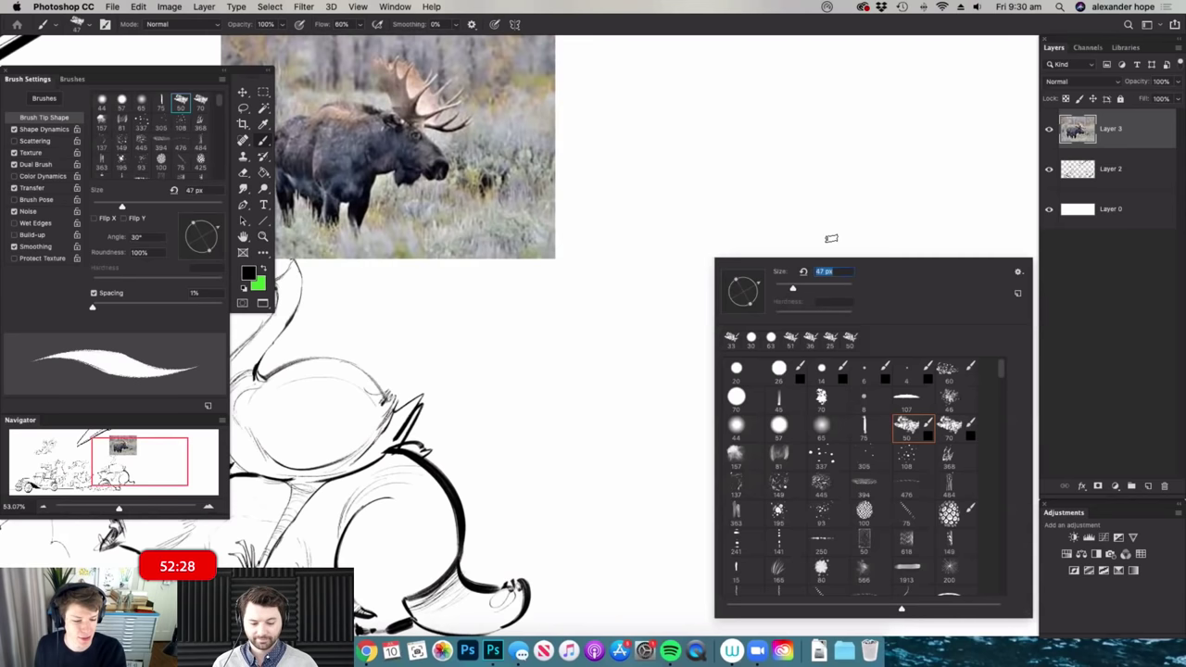
pyautogui.press('Return')
pyautogui.moveTo(725, 210)
pyautogui.mouseDown()
pyautogui.moveTo(667, 214)
pyautogui.moveTo(583, 267)
pyautogui.moveTo(553, 309)
pyautogui.moveTo(578, 342)
pyautogui.moveTo(672, 378)
pyautogui.mouseUp()
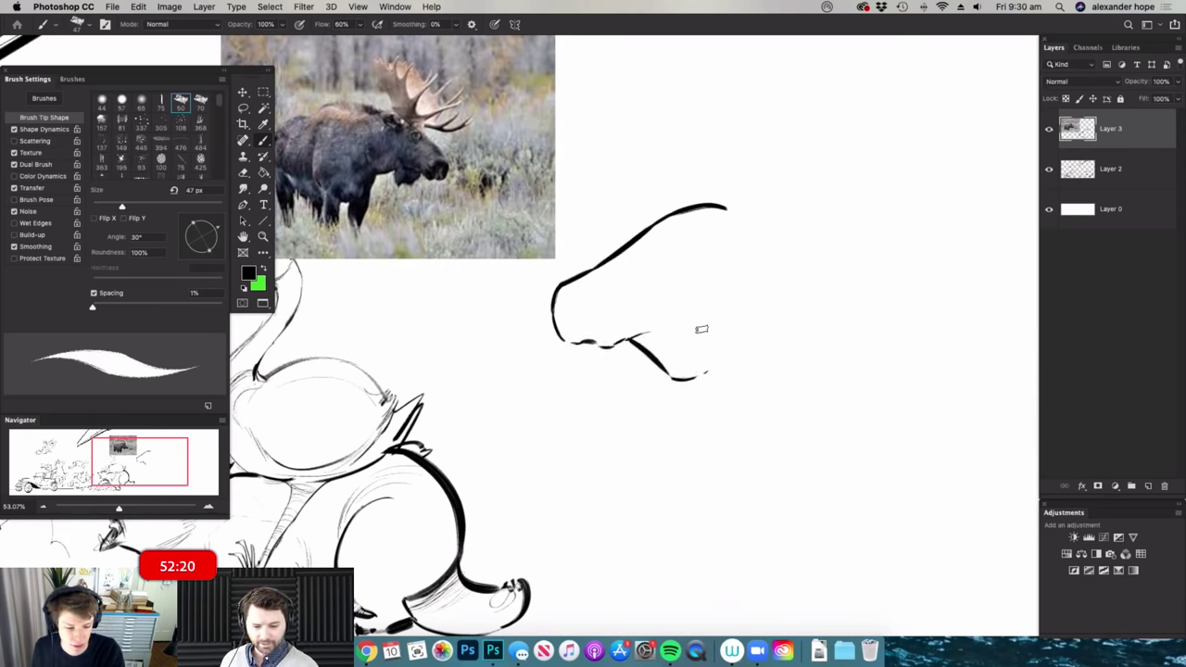
# - Draw the moose's eye with lashes and surrounding creases, and mark its nostril
pyautogui.scroll(1, 653, 244)
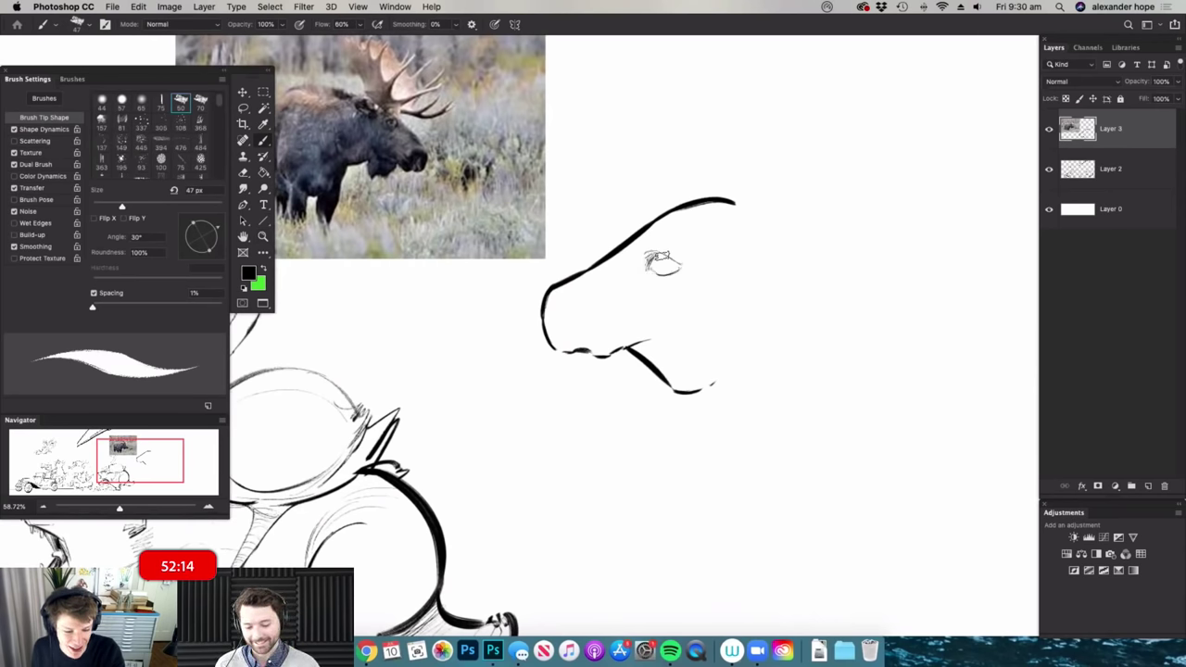
pyautogui.scroll(1, 662, 265)
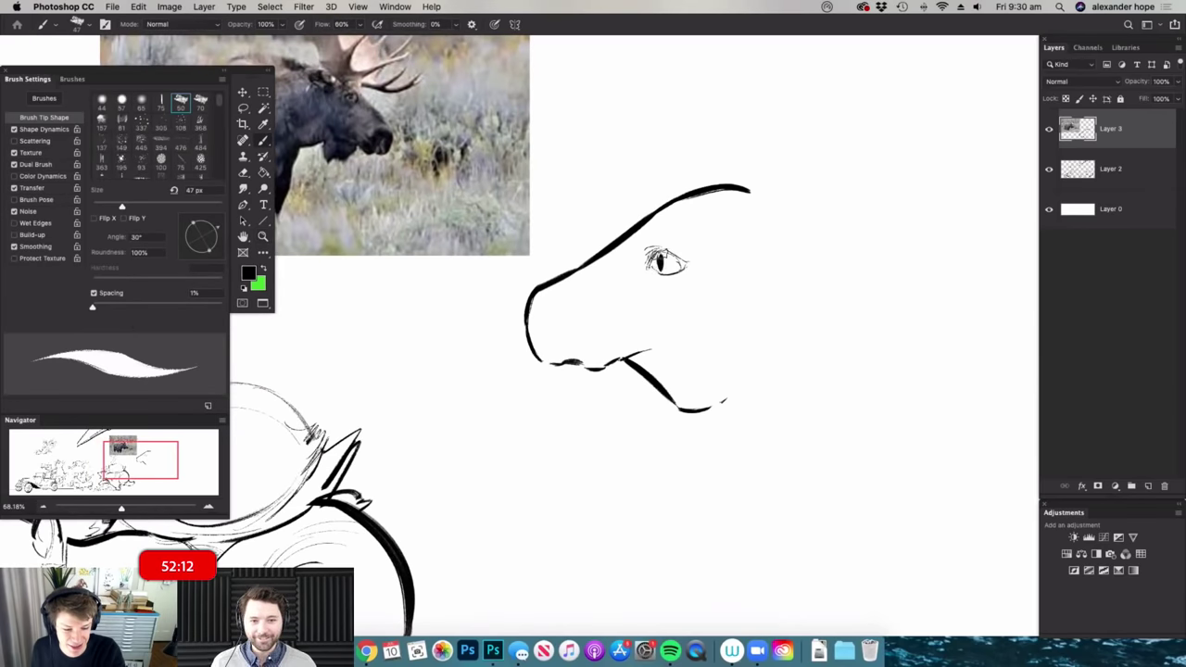
pyautogui.moveTo(660, 258); pyautogui.dragTo(661, 270)
pyautogui.moveTo(721, 222); pyautogui.dragTo(684, 242)
pyautogui.moveTo(679, 250); pyautogui.dragTo(711, 243)
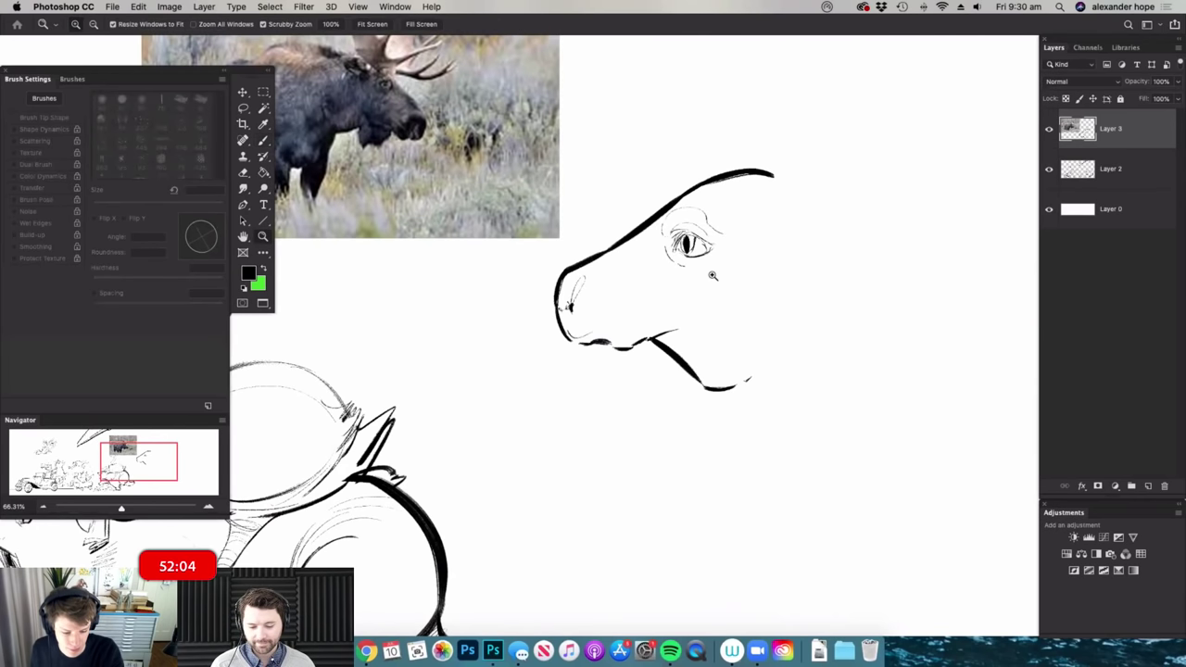
# - Draw the moose's mouth line, curved cheek and two pointed ears
pyautogui.scroll(-3, 696, 266)
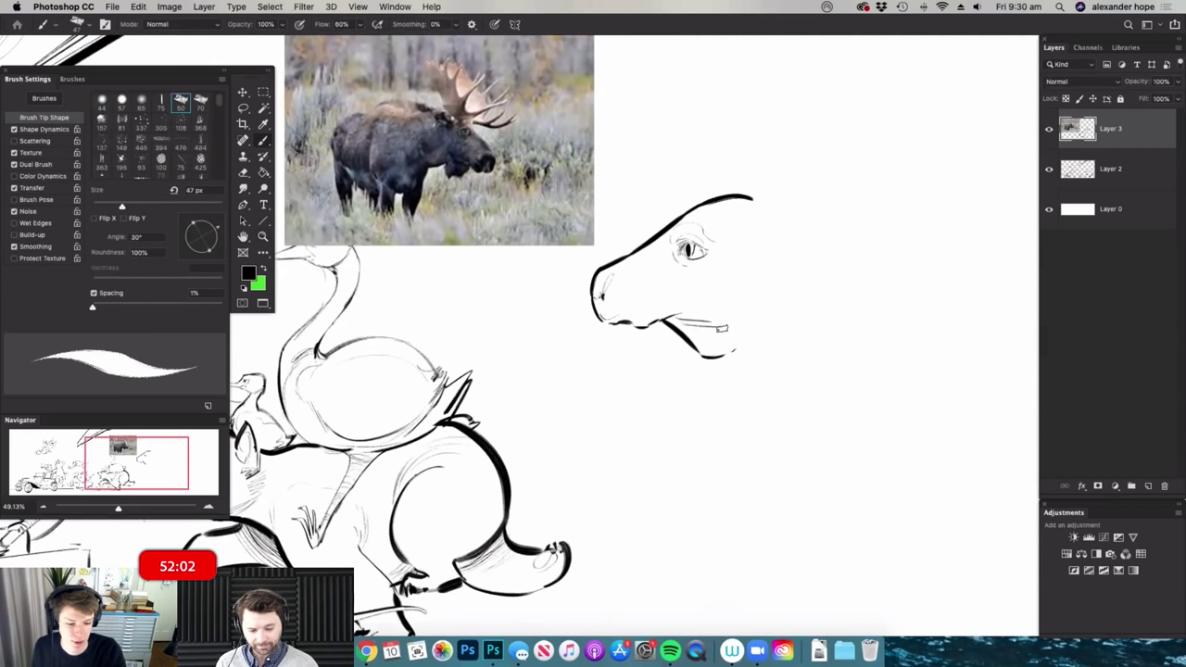
pyautogui.moveTo(739, 333); pyautogui.dragTo(778, 288)
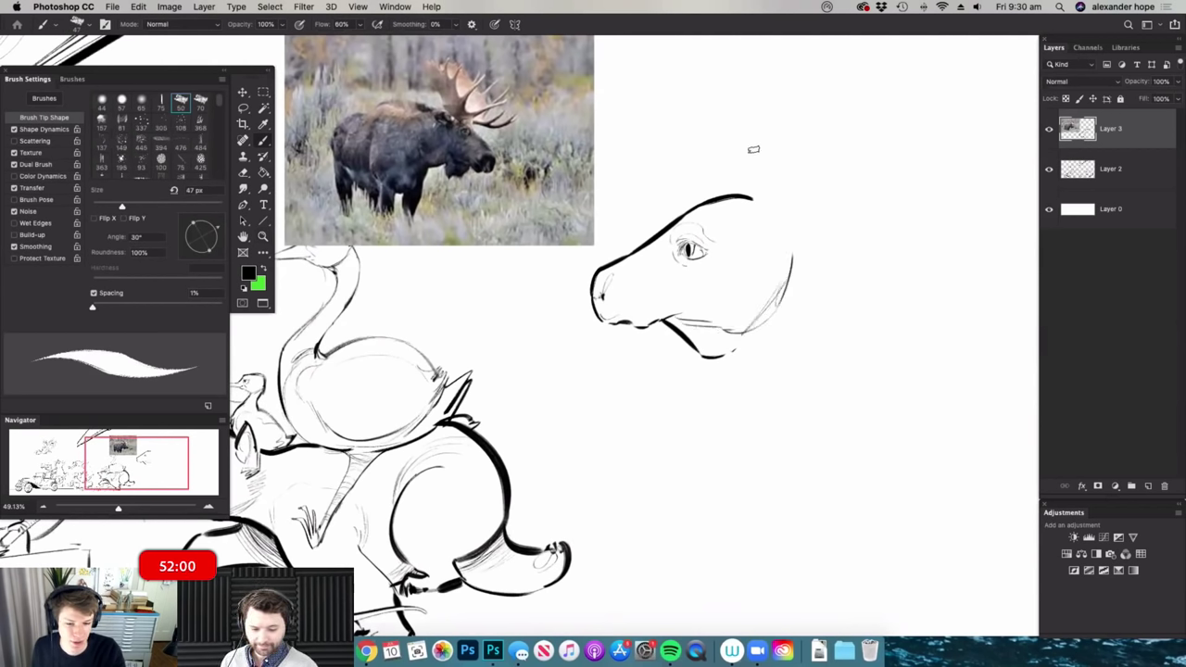
pyautogui.moveTo(744, 202); pyautogui.dragTo(790, 175)
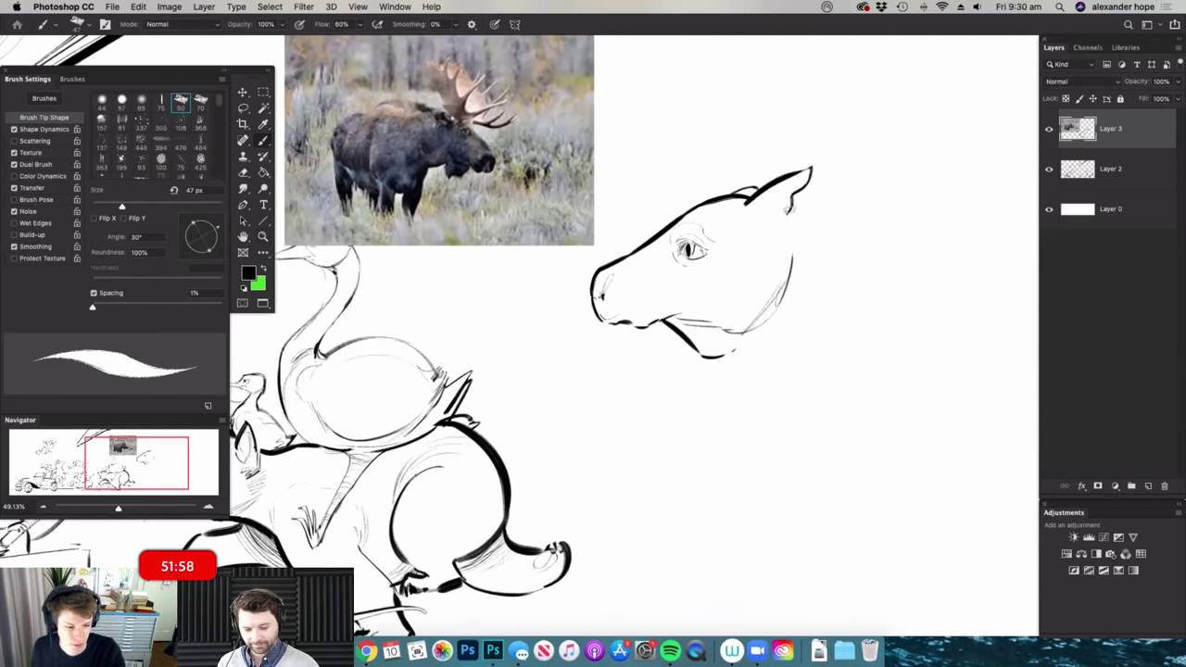
pyautogui.moveTo(781, 223); pyautogui.dragTo(709, 222)
pyautogui.moveTo(743, 217)
pyautogui.mouseDown()
pyautogui.moveTo(815, 217)
pyautogui.moveTo(693, 197)
pyautogui.moveTo(732, 208)
pyautogui.mouseUp()
# - Draw the moose's large branching antlers with long curved beams and pointed tines
pyautogui.moveTo(735, 319); pyautogui.dragTo(648, 320)
pyautogui.moveTo(820, 210); pyautogui.dragTo(848, 209)
pyautogui.press('b')
pyautogui.moveTo(752, 242); pyautogui.dragTo(675, 173)
pyautogui.scroll(-3, 834, 222)
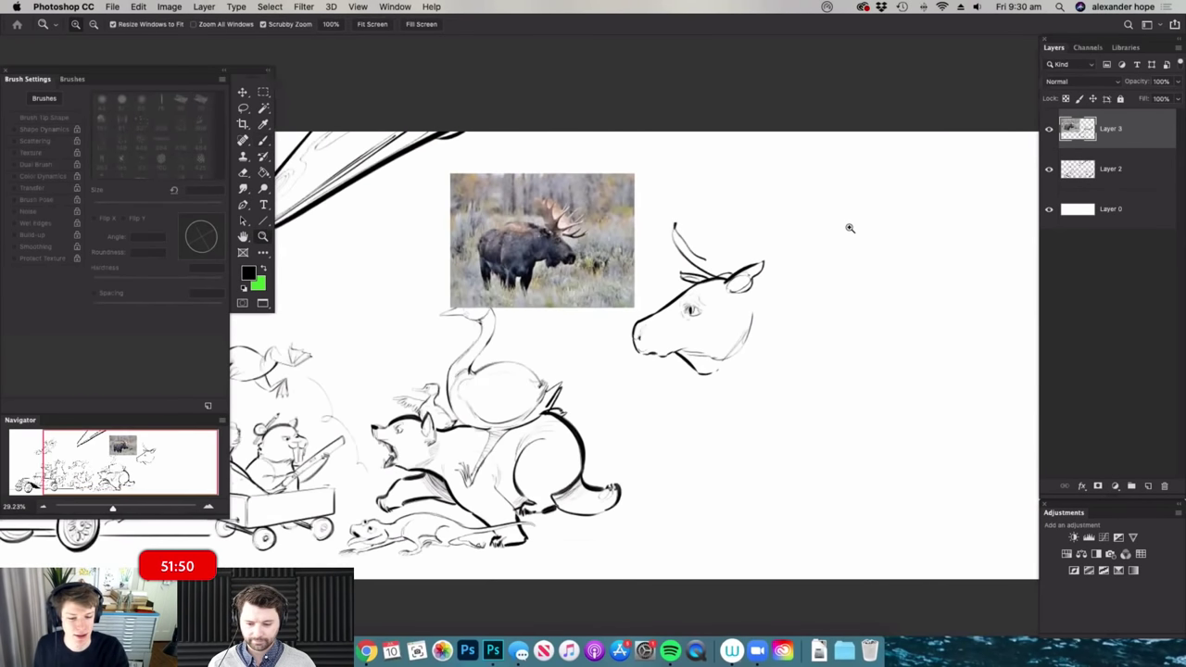
pyautogui.scroll(4, 847, 225)
pyautogui.moveTo(728, 294)
pyautogui.mouseDown()
pyautogui.moveTo(847, 165)
pyautogui.moveTo(800, 107)
pyautogui.mouseUp()
pyautogui.moveTo(830, 156); pyautogui.dragTo(778, 126)
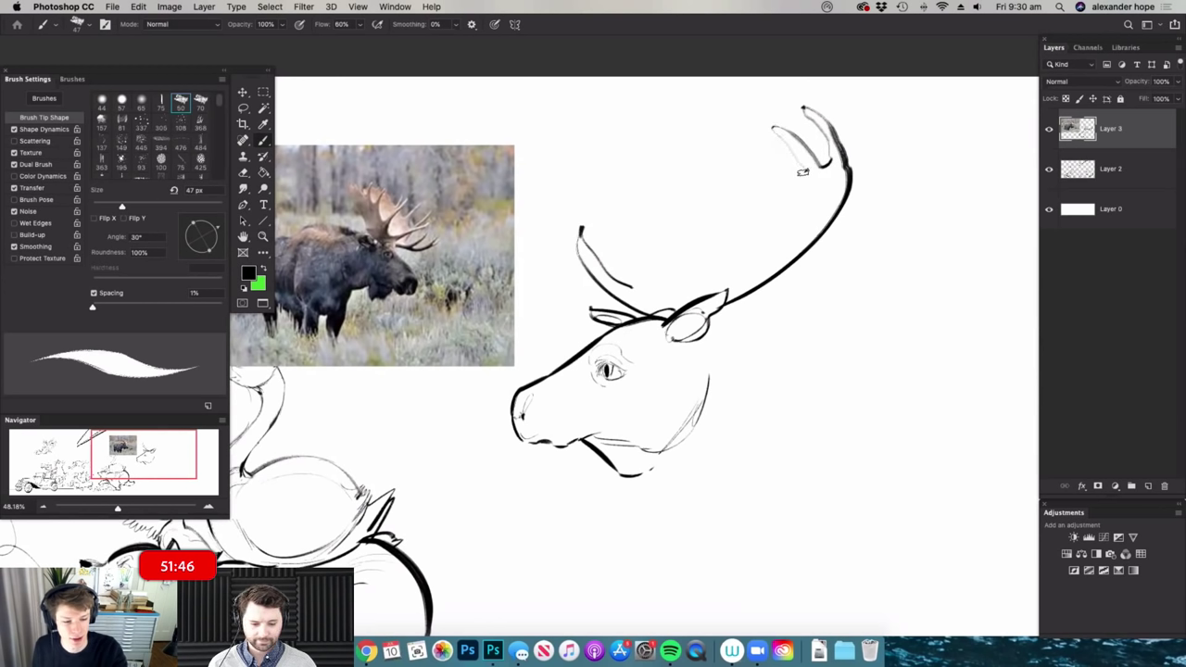
pyautogui.moveTo(765, 236)
pyautogui.mouseDown()
pyautogui.moveTo(742, 134)
pyautogui.moveTo(740, 230)
pyautogui.moveTo(674, 134)
pyautogui.moveTo(724, 260)
pyautogui.moveTo(710, 237)
pyautogui.moveTo(676, 294)
pyautogui.moveTo(620, 262)
pyautogui.moveTo(630, 285)
pyautogui.mouseUp()
pyautogui.scroll(-3, 740, 257)
pyautogui.scroll(3, 704, 209)
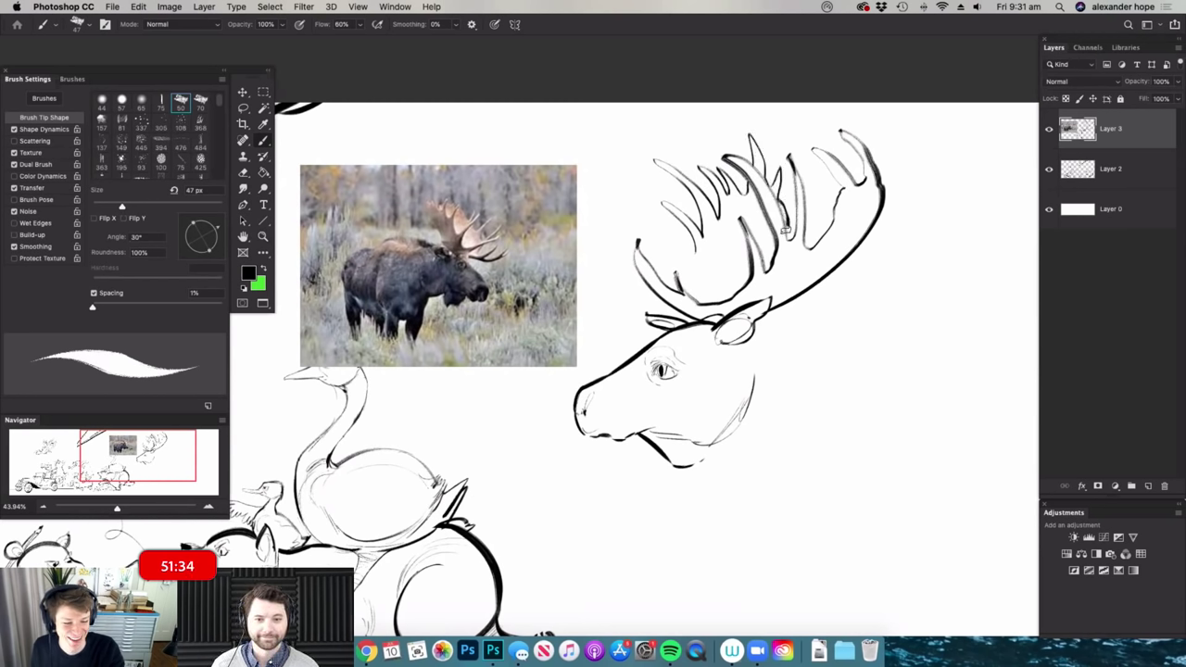
# - Add an extra low front tine to the moose's antlers and hatch shading inside the palm
pyautogui.moveTo(662, 302); pyautogui.dragTo(601, 278)
pyautogui.moveTo(630, 326); pyautogui.dragTo(673, 330)
pyautogui.press('super+space')
pyautogui.moveTo(815, 247)
pyautogui.mouseDown()
pyautogui.moveTo(741, 245)
pyautogui.moveTo(789, 219)
pyautogui.moveTo(788, 195)
pyautogui.mouseUp()
pyautogui.press('b')
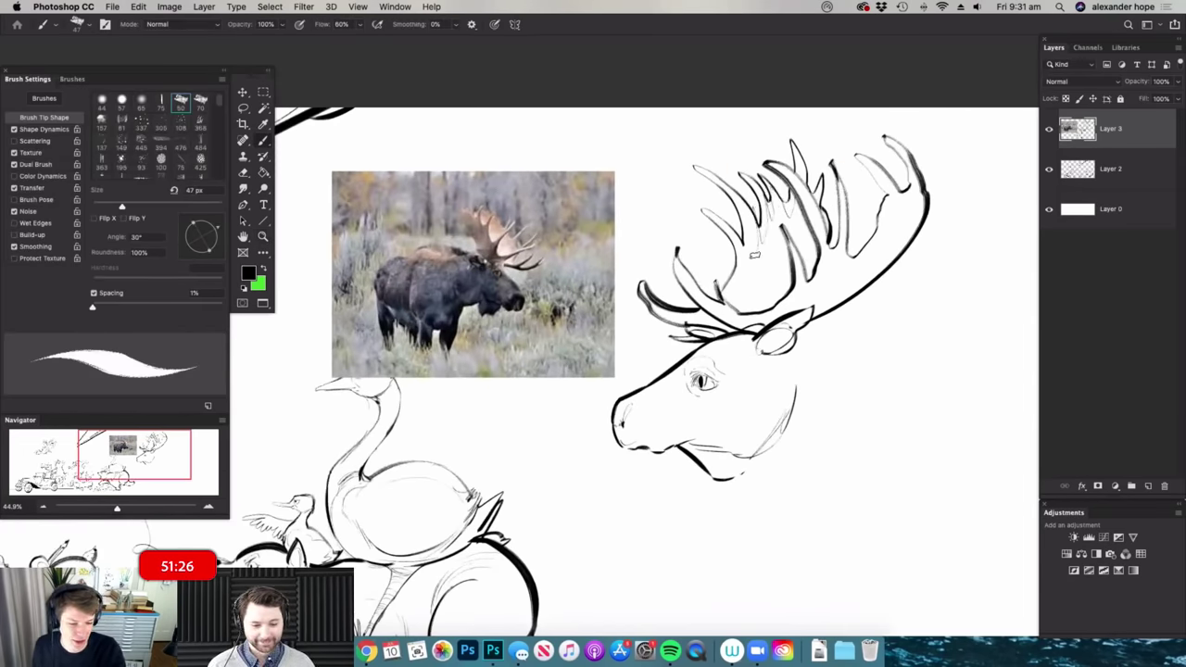
pyautogui.press('super+space')
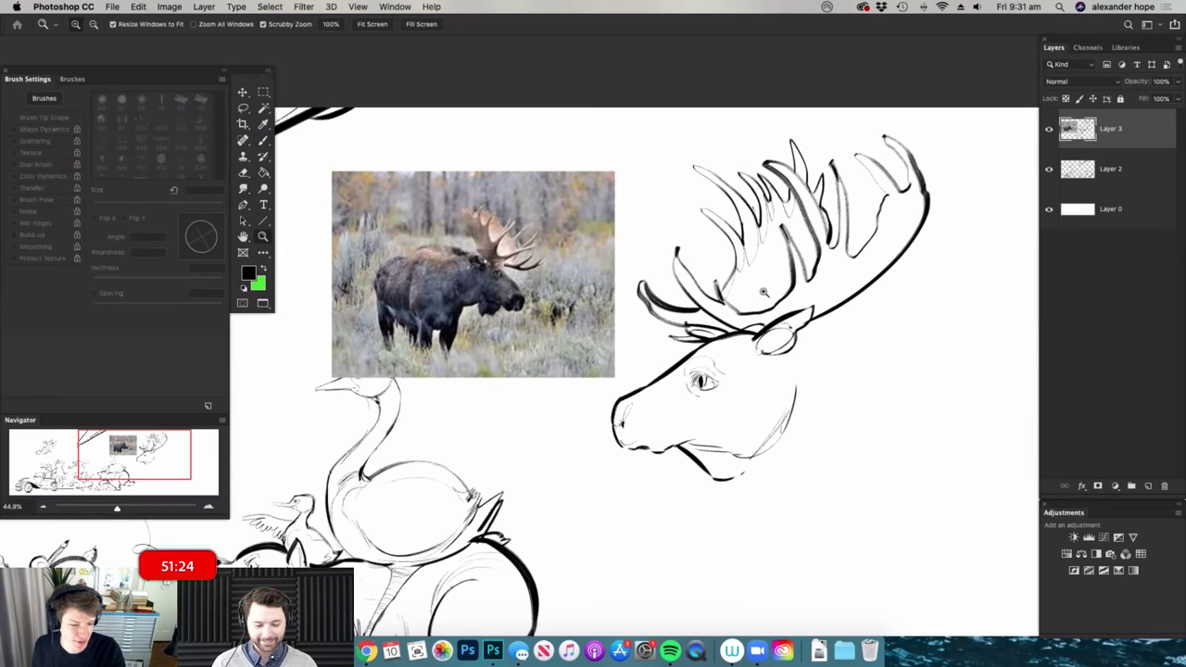
pyautogui.moveTo(762, 290); pyautogui.dragTo(804, 269)
pyautogui.moveTo(732, 303)
pyautogui.mouseDown()
pyautogui.moveTo(797, 245)
pyautogui.moveTo(744, 312)
pyautogui.moveTo(820, 226)
pyautogui.moveTo(832, 249)
pyautogui.moveTo(809, 262)
pyautogui.moveTo(649, 273)
pyautogui.mouseUp()
# - Draw the top line of the moose's neck behind the ear and the throat line below its jaw
pyautogui.press('super+space')
pyautogui.moveTo(845, 278); pyautogui.dragTo(943, 283)
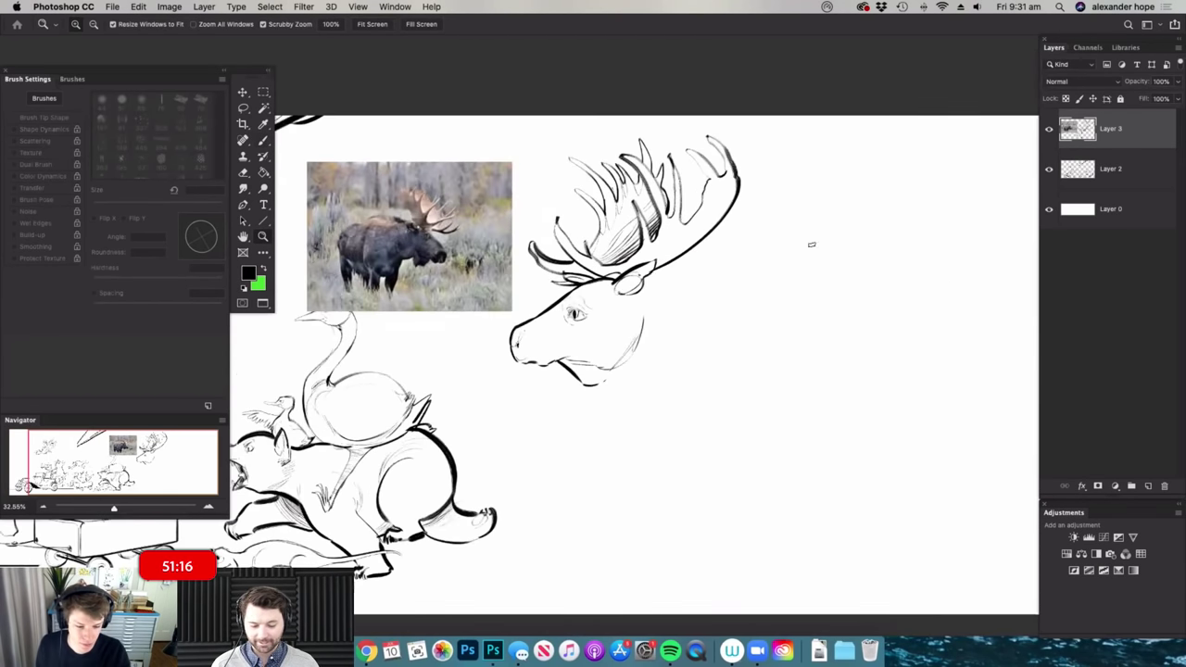
pyautogui.press('b')
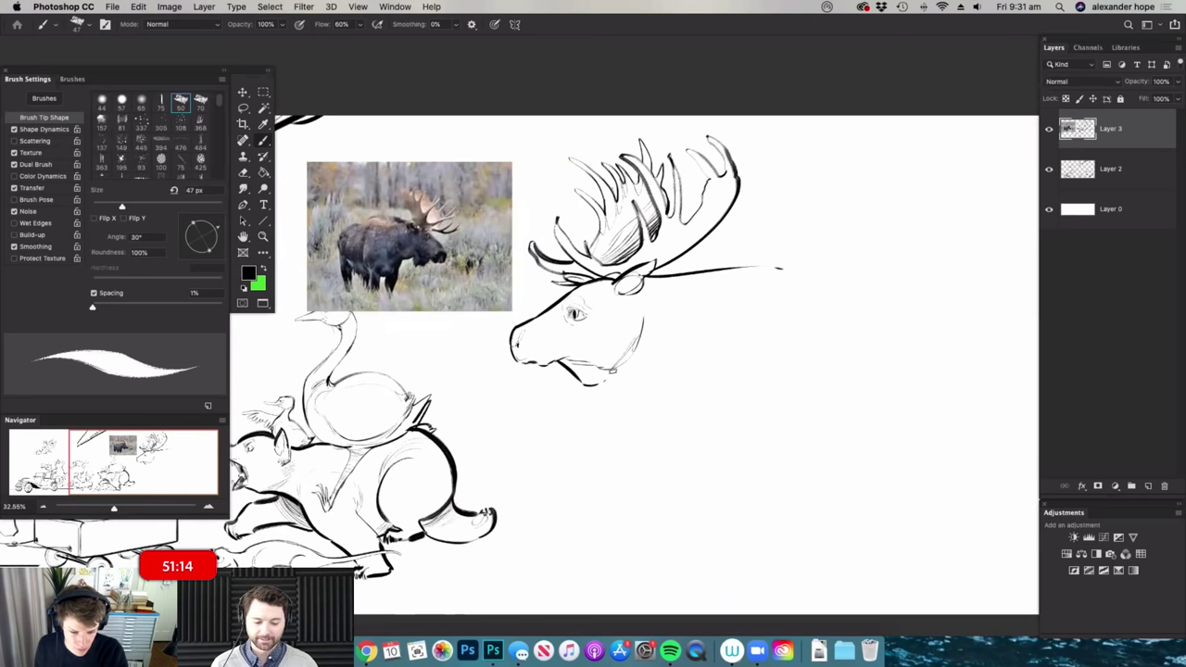
pyautogui.moveTo(690, 322); pyautogui.dragTo(598, 322)
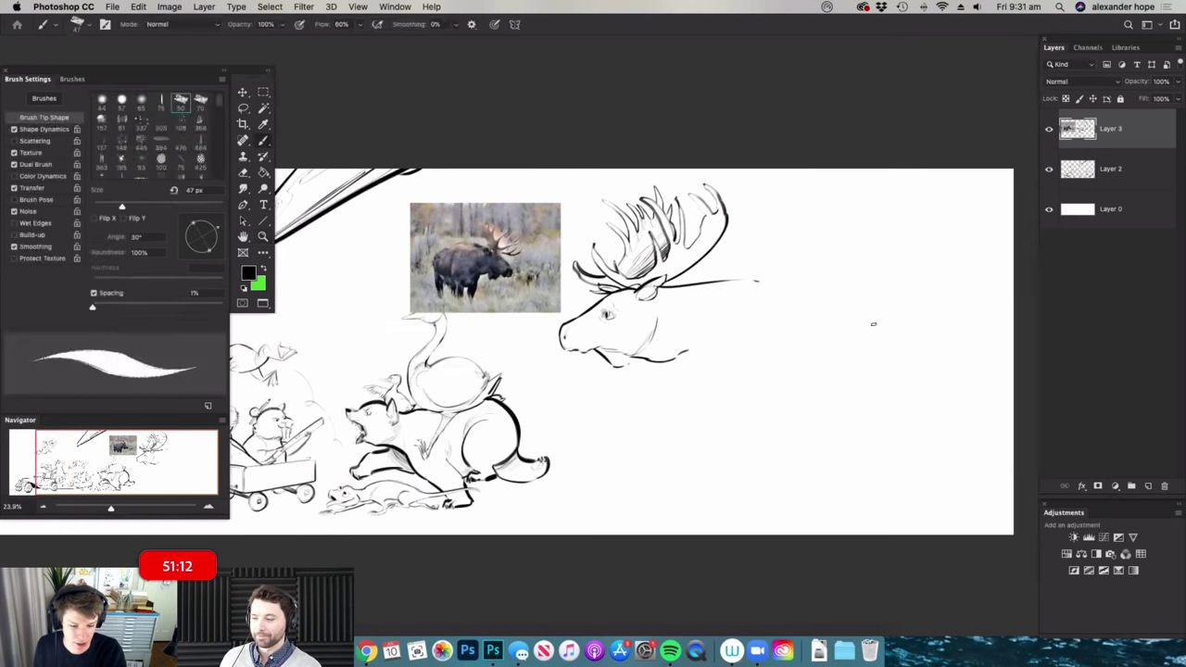
pyautogui.moveTo(856, 321); pyautogui.dragTo(932, 333)
pyautogui.moveTo(770, 322); pyautogui.dragTo(730, 319)
# - Lasso the moose's head and antlers, cut and paste them onto a new layer, scale to 96.66%, rotate -12.93° and move them nearer the bear
pyautogui.press('l')
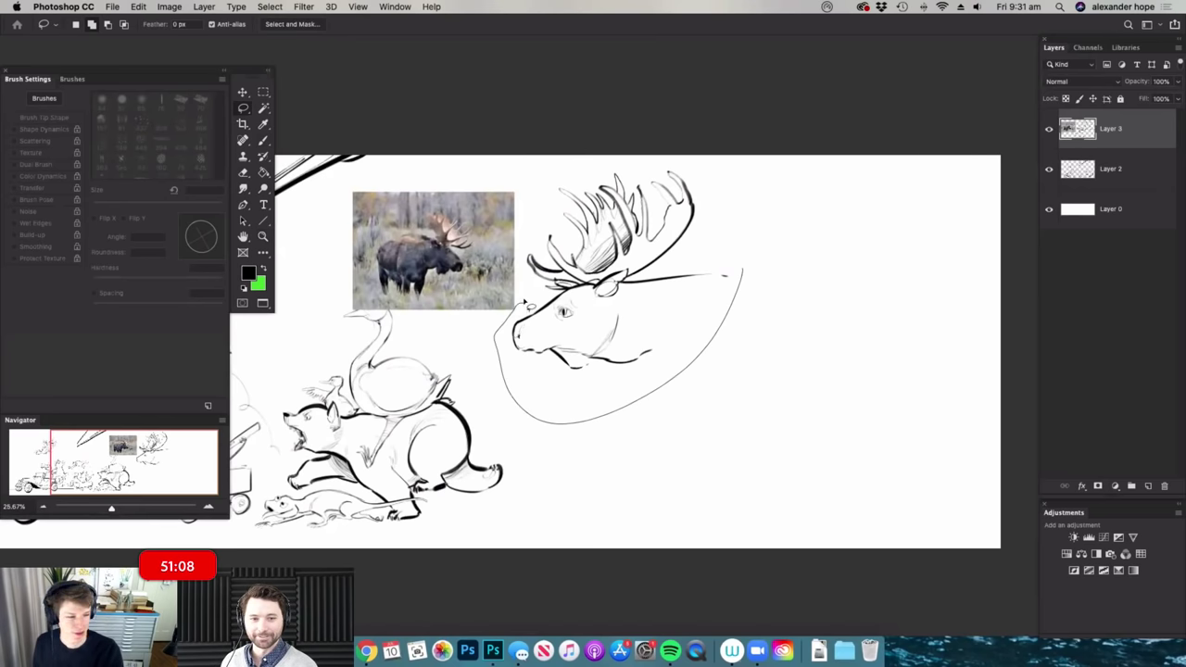
pyautogui.moveTo(522, 252); pyautogui.dragTo(766, 243)
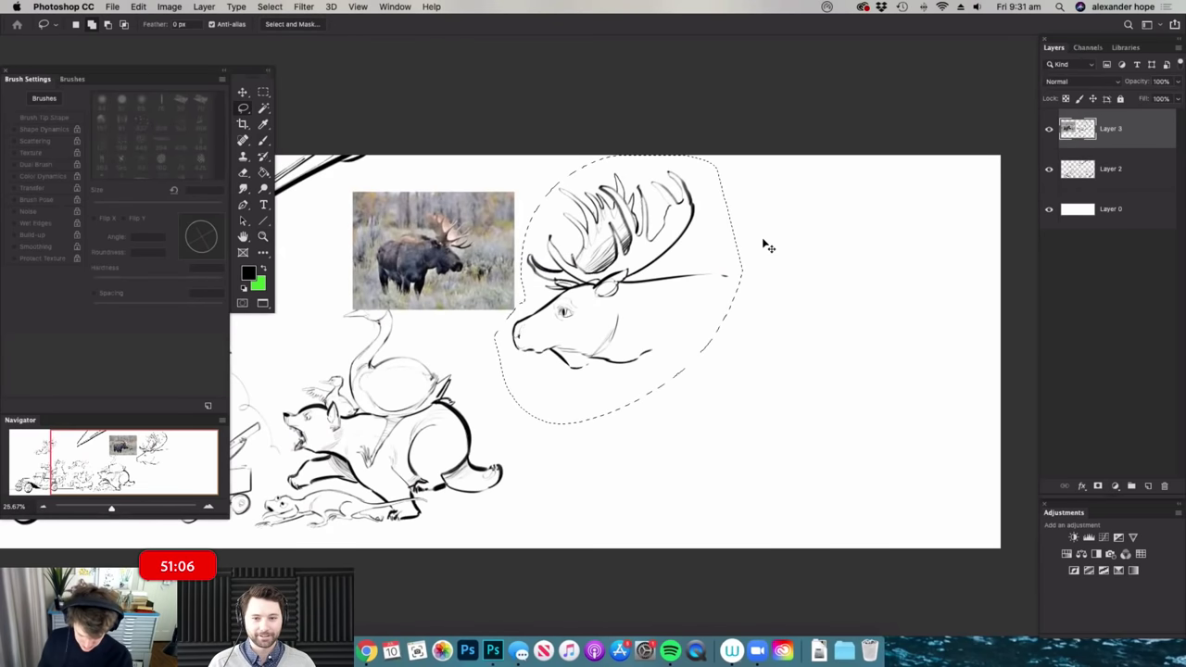
pyautogui.hotkey('ctrl', 'x')
pyautogui.hotkey('ctrl', 'v')
pyautogui.hotkey('ctrl', 't')
pyautogui.moveTo(732, 171)
pyautogui.mouseDown()
pyautogui.moveTo(720, 177)
pyautogui.moveTo(752, 156)
pyautogui.mouseUp()
pyautogui.moveTo(670, 266)
pyautogui.mouseDown()
pyautogui.moveTo(665, 296)
pyautogui.moveTo(625, 299)
pyautogui.mouseUp()
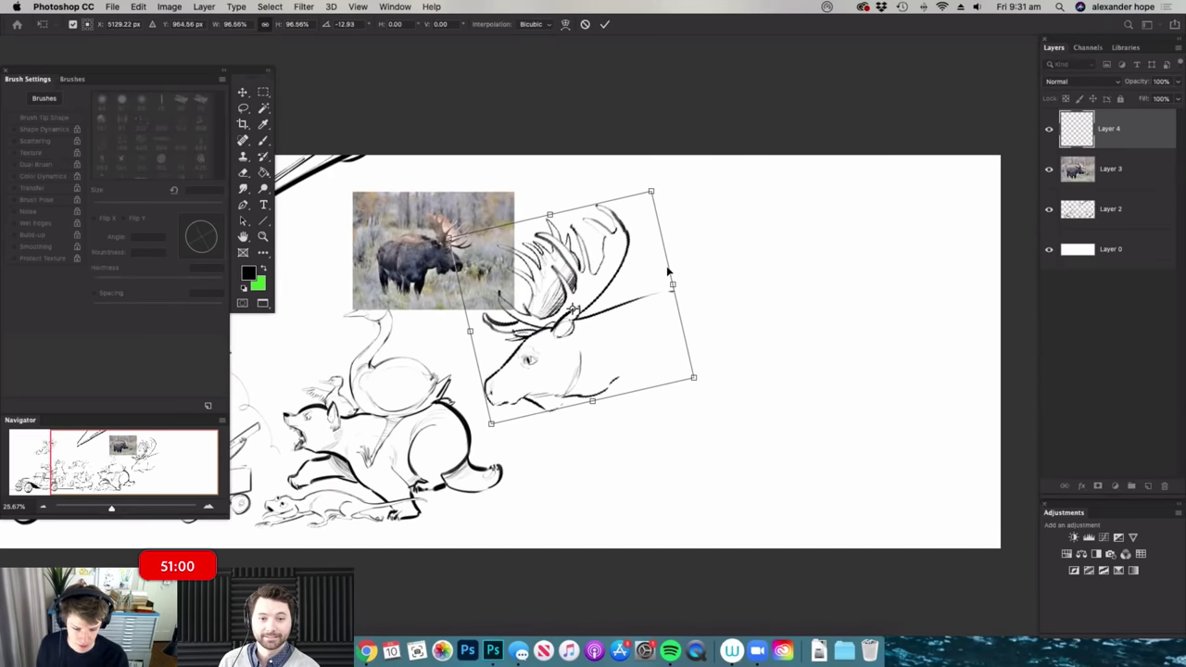
pyautogui.press('Return')
# - Draw the moose's humped back, chest, shoulder contours, belly line and rounded rump
pyautogui.press('b')
pyautogui.moveTo(782, 392); pyautogui.dragTo(832, 404)
pyautogui.moveTo(648, 270); pyautogui.dragTo(810, 276)
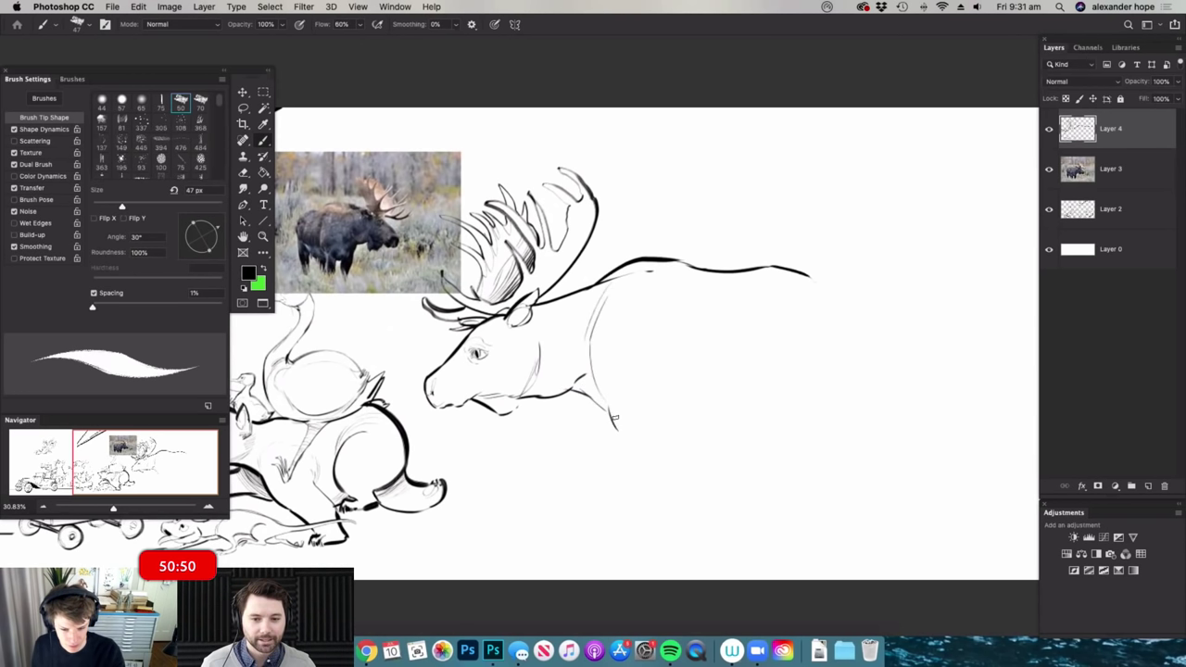
pyautogui.moveTo(628, 449); pyautogui.dragTo(654, 511)
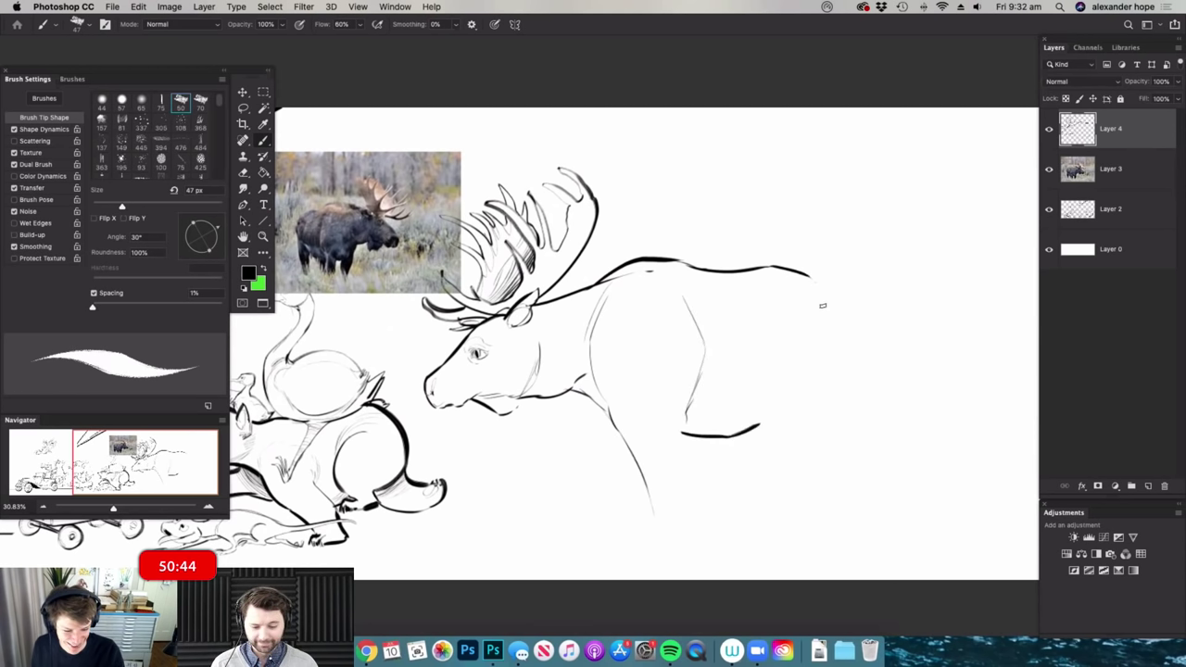
pyautogui.moveTo(832, 307); pyautogui.dragTo(807, 421)
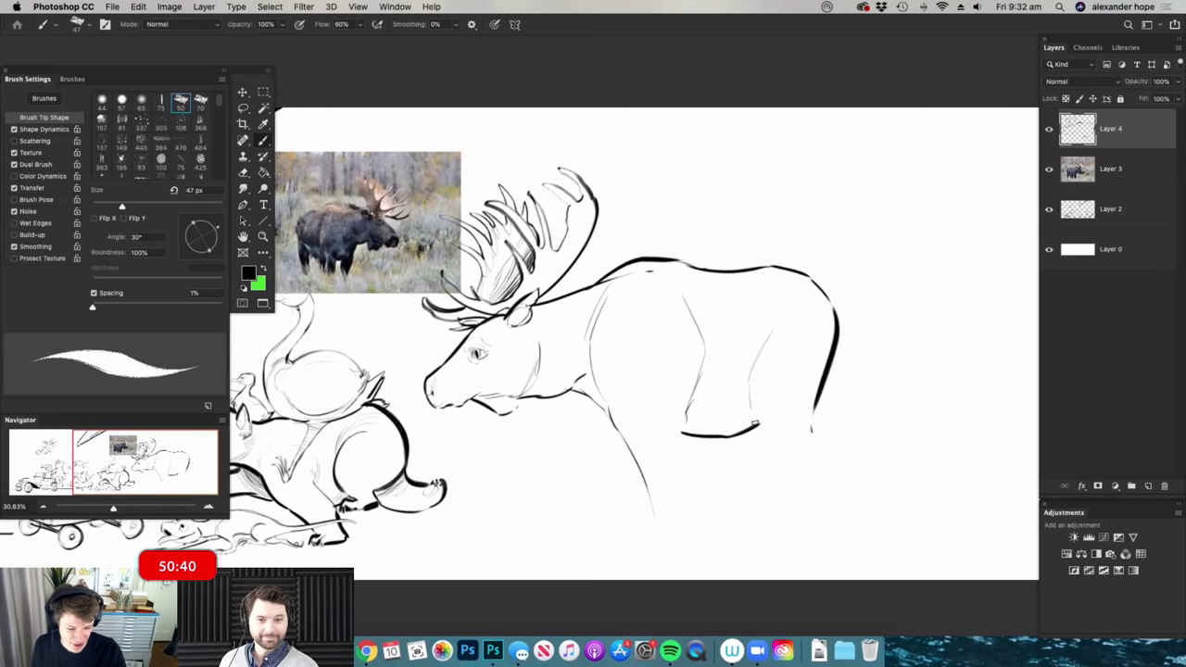
# - Draw the moose's near hind leg down to the ankle and rough in the two forelegs
pyautogui.moveTo(758, 427); pyautogui.dragTo(792, 454)
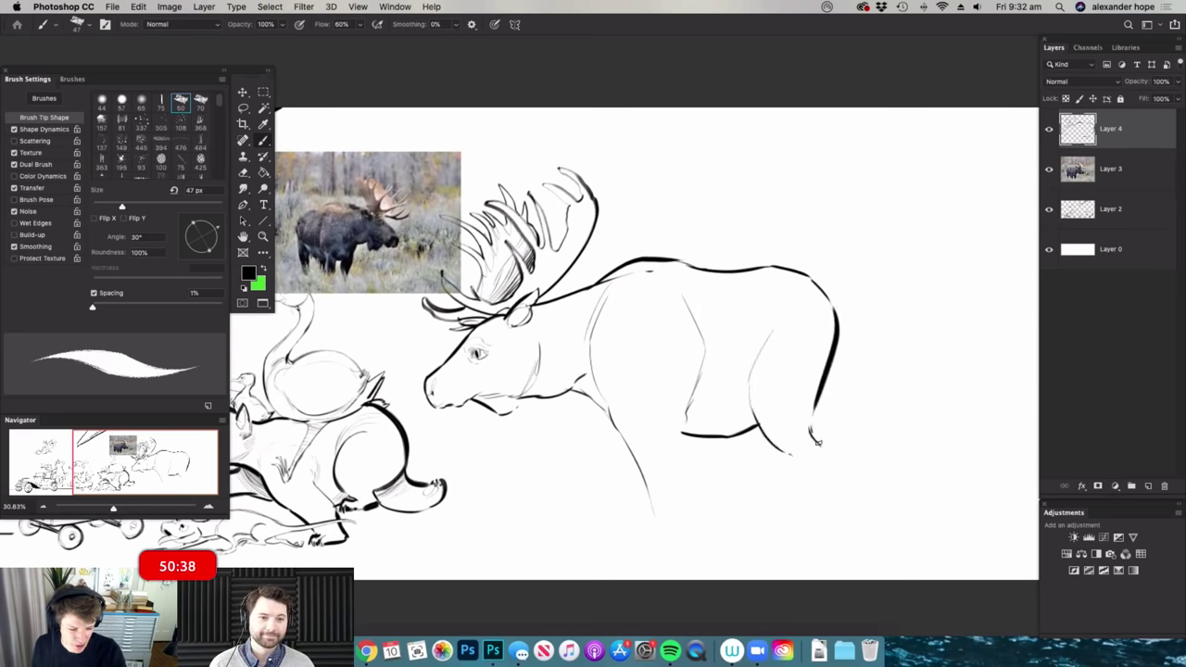
pyautogui.moveTo(827, 528); pyautogui.dragTo(856, 557)
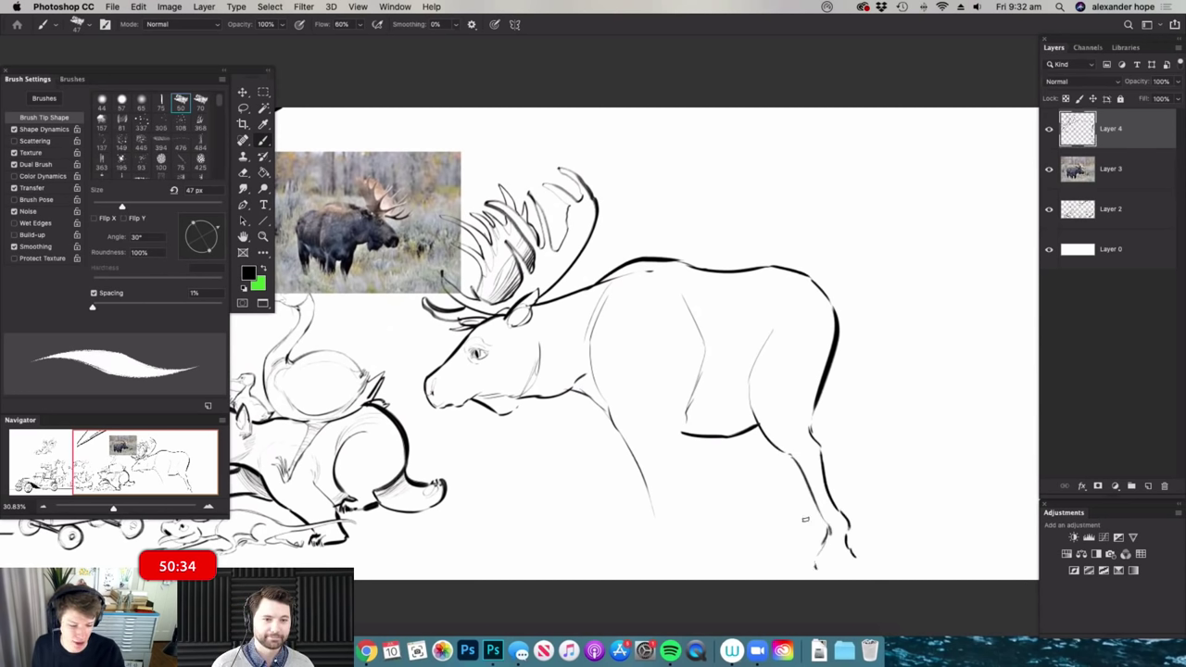
pyautogui.moveTo(684, 404); pyautogui.dragTo(675, 451)
pyautogui.moveTo(612, 422); pyautogui.dragTo(672, 505)
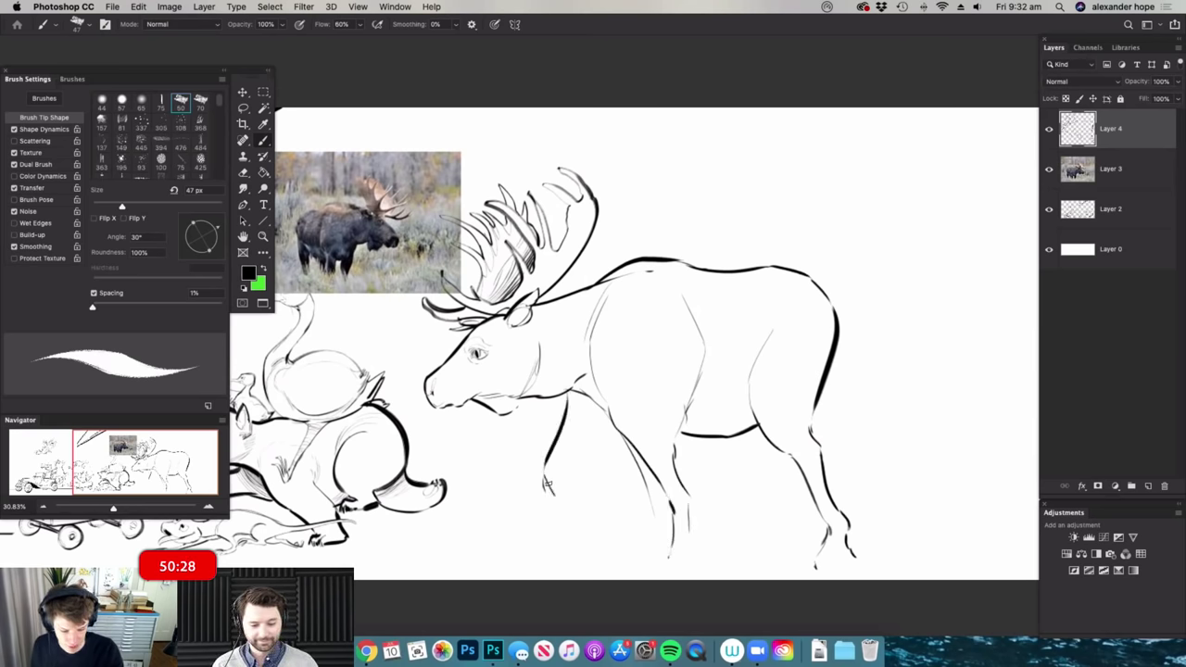
# - Erase the lower line of the moose's raised foreleg and redraw its bent knee, shin and hoof
pyautogui.moveTo(820, 383); pyautogui.dragTo(765, 379)
pyautogui.moveTo(674, 428); pyautogui.dragTo(728, 418)
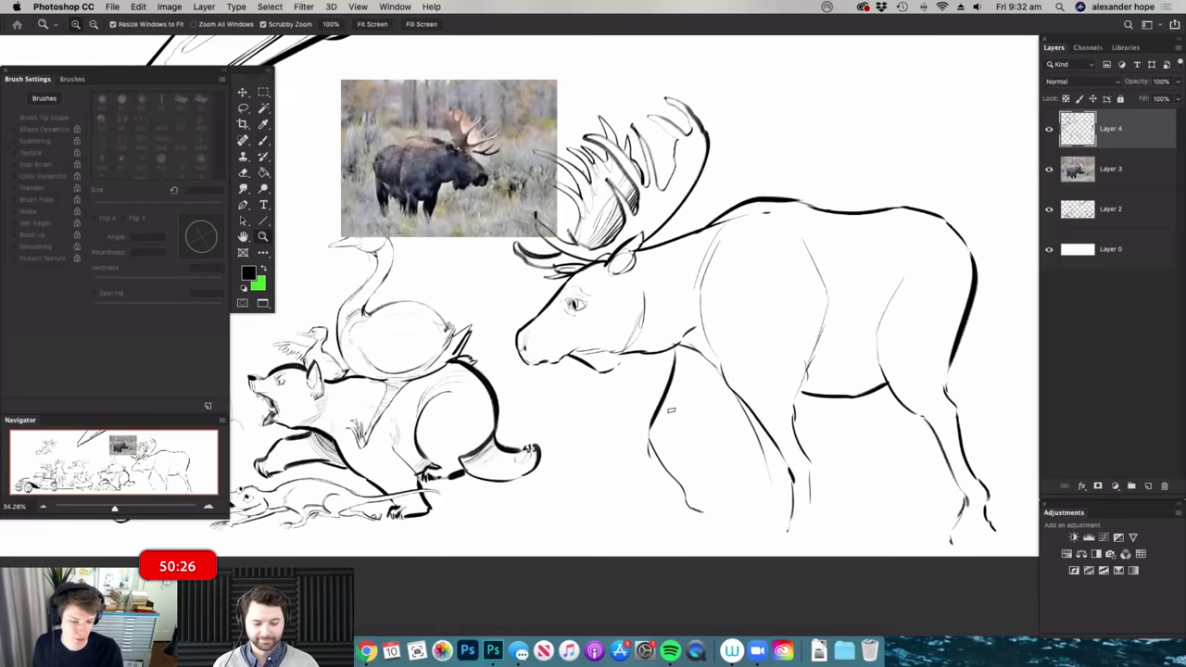
pyautogui.press('e')
pyautogui.press('b')
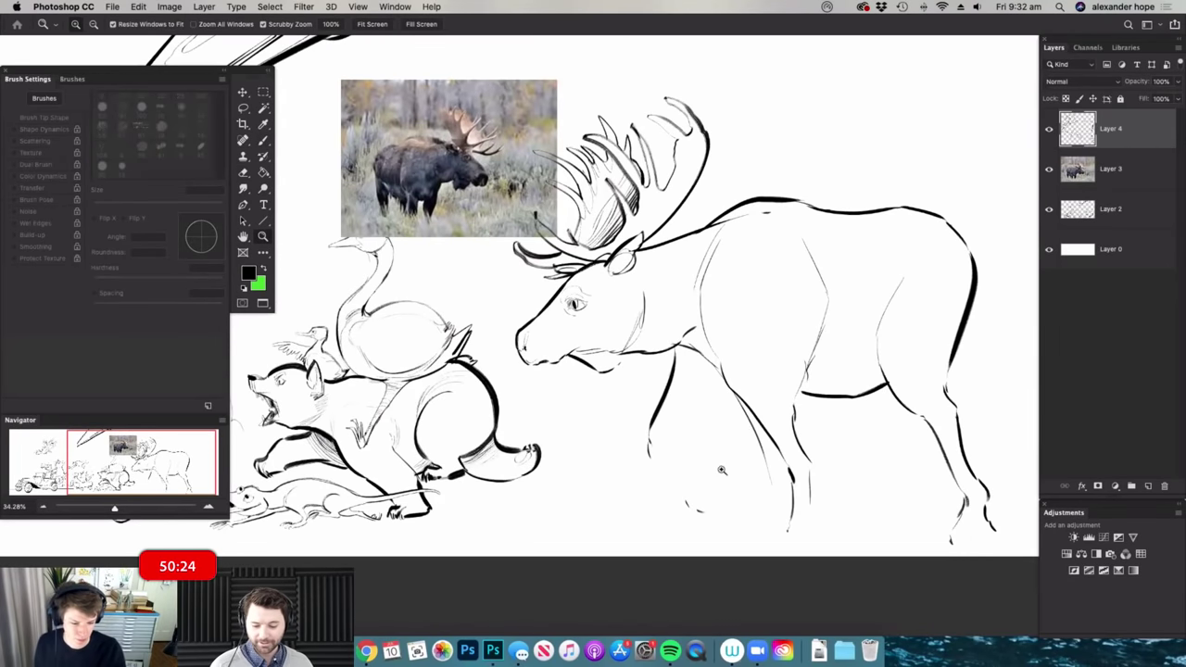
pyautogui.scroll(2, 718, 387)
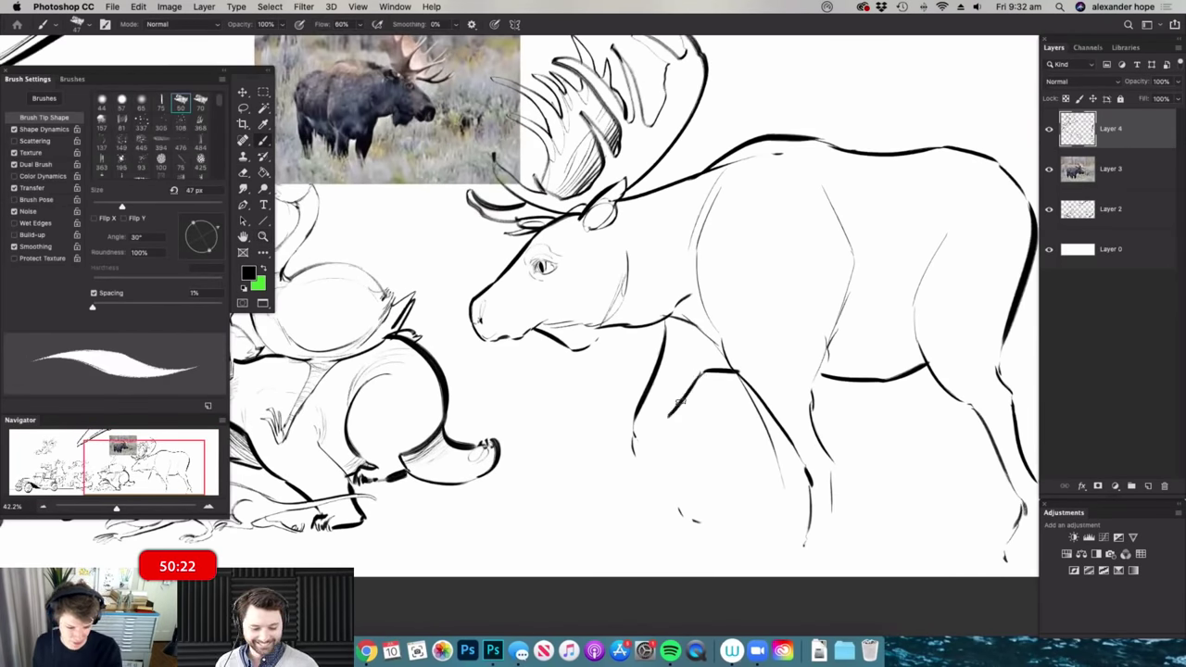
pyautogui.scroll(-2, 635, 418)
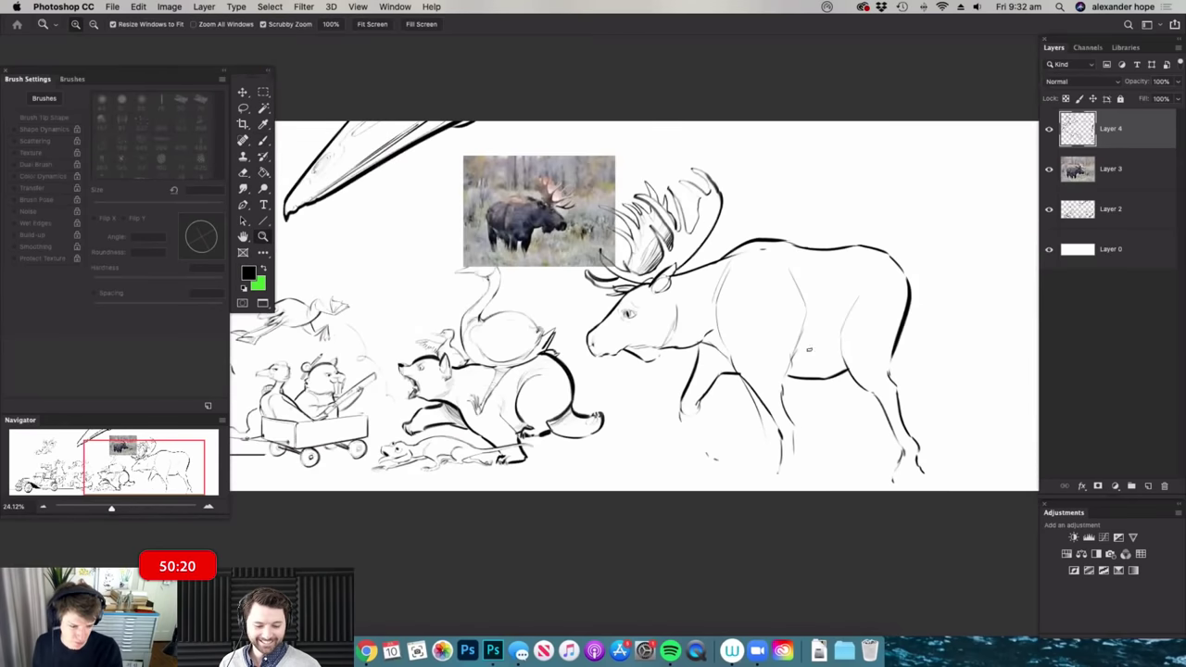
pyautogui.scroll(1, 679, 405)
pyautogui.moveTo(679, 404); pyautogui.dragTo(719, 473)
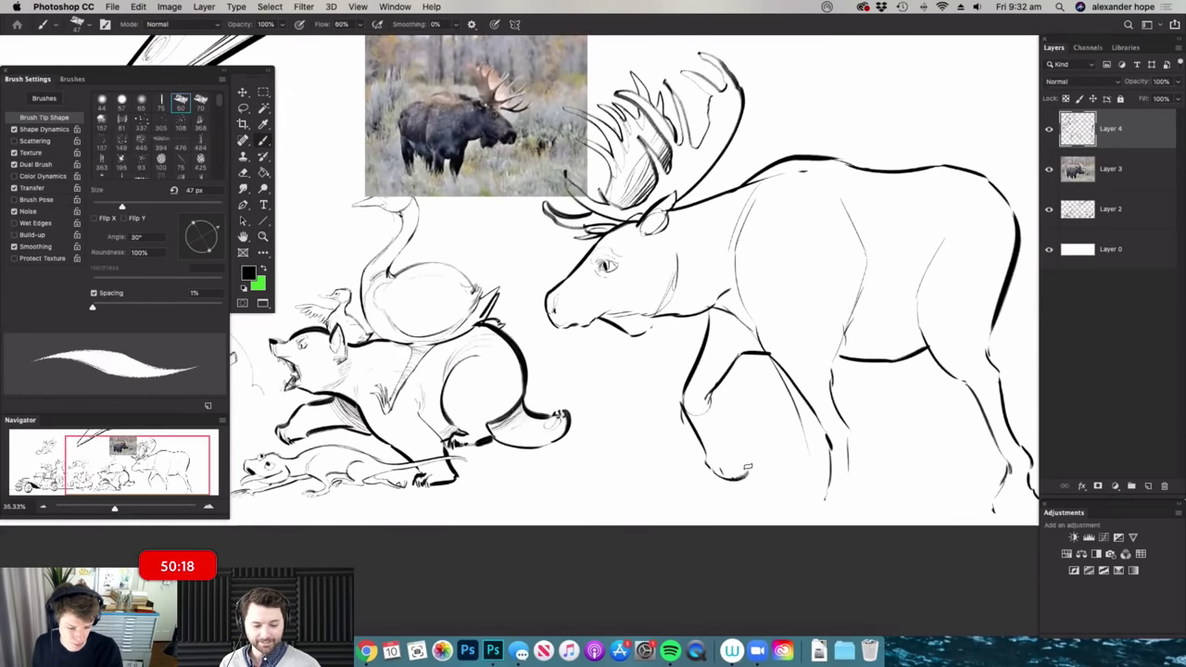
pyautogui.moveTo(709, 398); pyautogui.dragTo(738, 454)
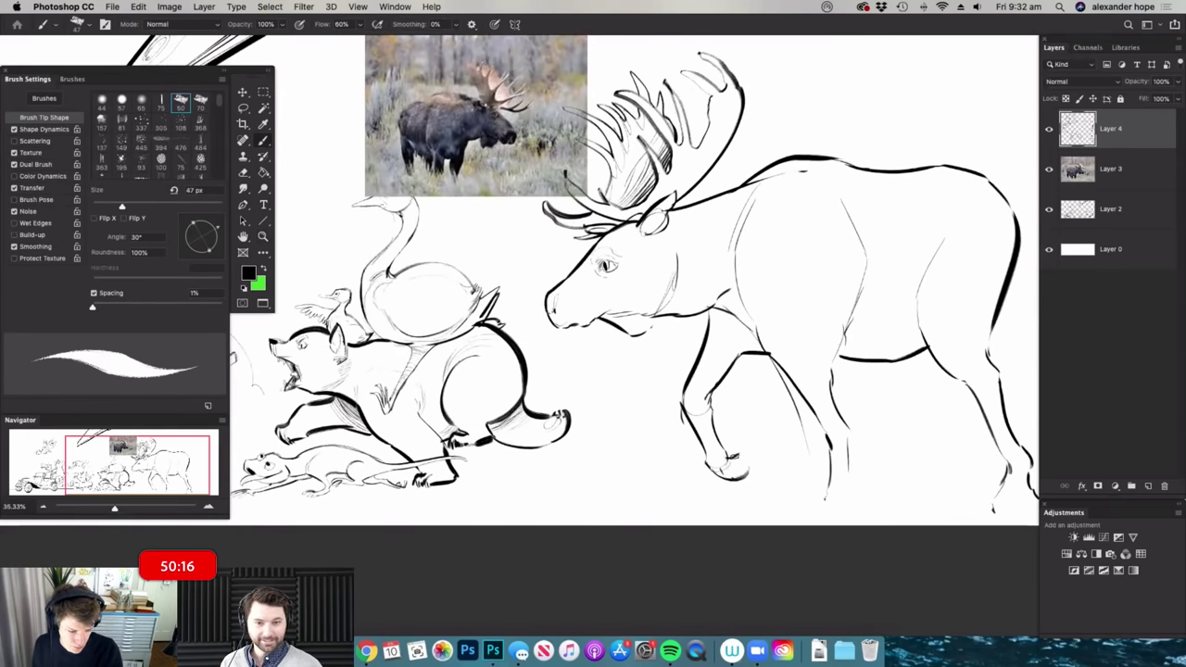
# - Erase the stray inner line on the moose's standing foreleg and hatch shading on the belly behind its elbow
pyautogui.press('z')
pyautogui.moveTo(785, 414); pyautogui.dragTo(738, 415)
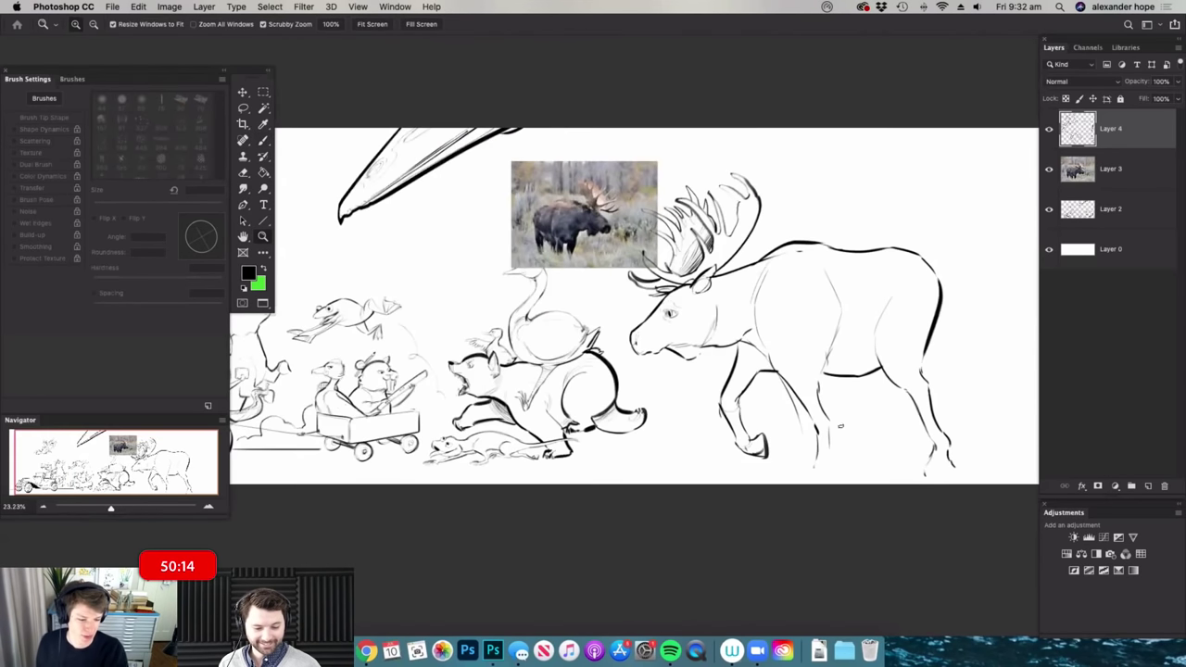
pyautogui.moveTo(823, 461); pyautogui.dragTo(856, 460)
pyautogui.press('e')
pyautogui.moveTo(766, 352); pyautogui.dragTo(794, 429)
pyautogui.press('b')
pyautogui.scroll(3, 836, 401)
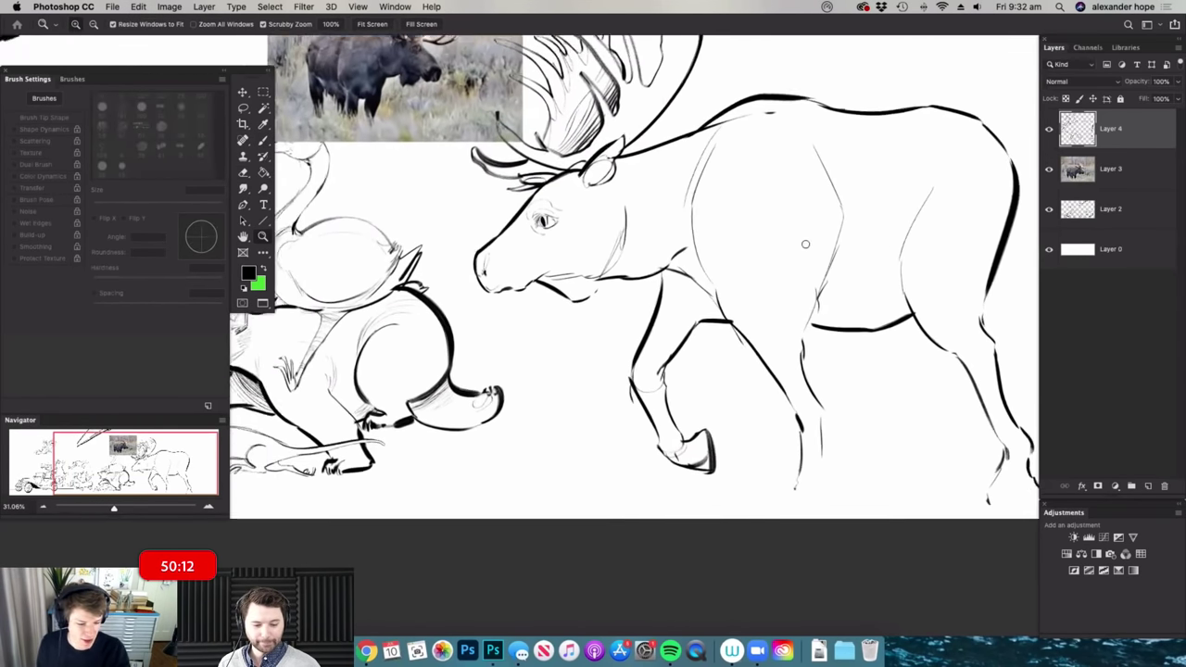
pyautogui.moveTo(804, 330); pyautogui.dragTo(824, 278)
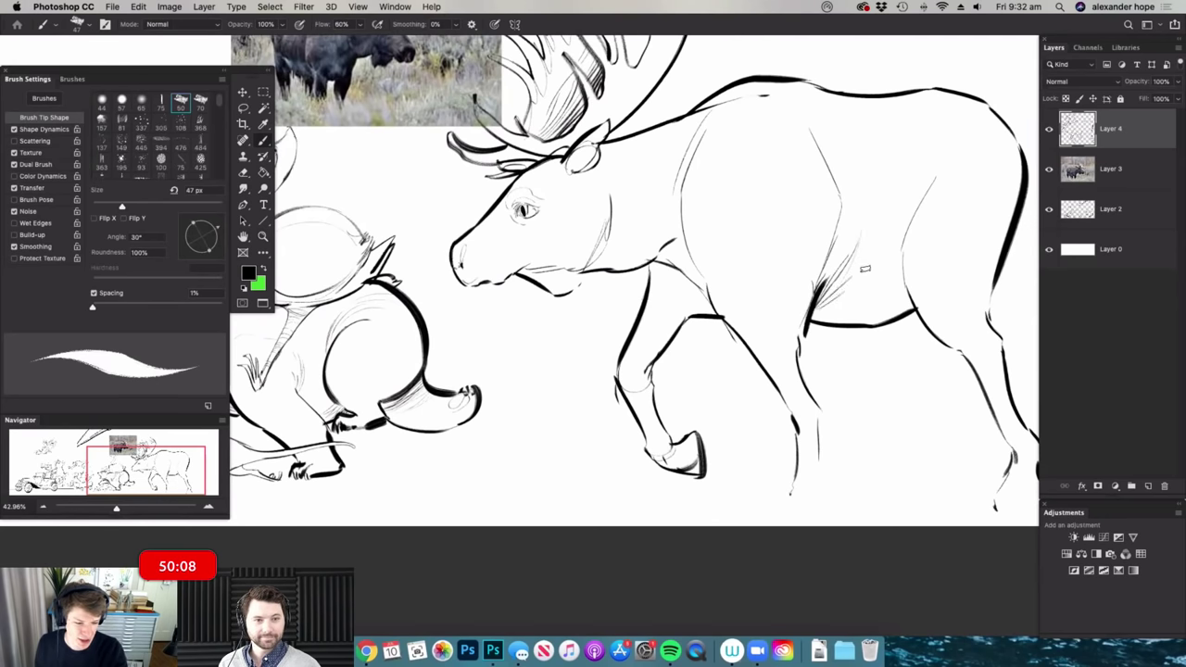
# - Clean up the back edge of the moose's standing foreleg and draw its knee, fetlock and flat hoof
pyautogui.press('e')
pyautogui.scroll(2, 855, 287)
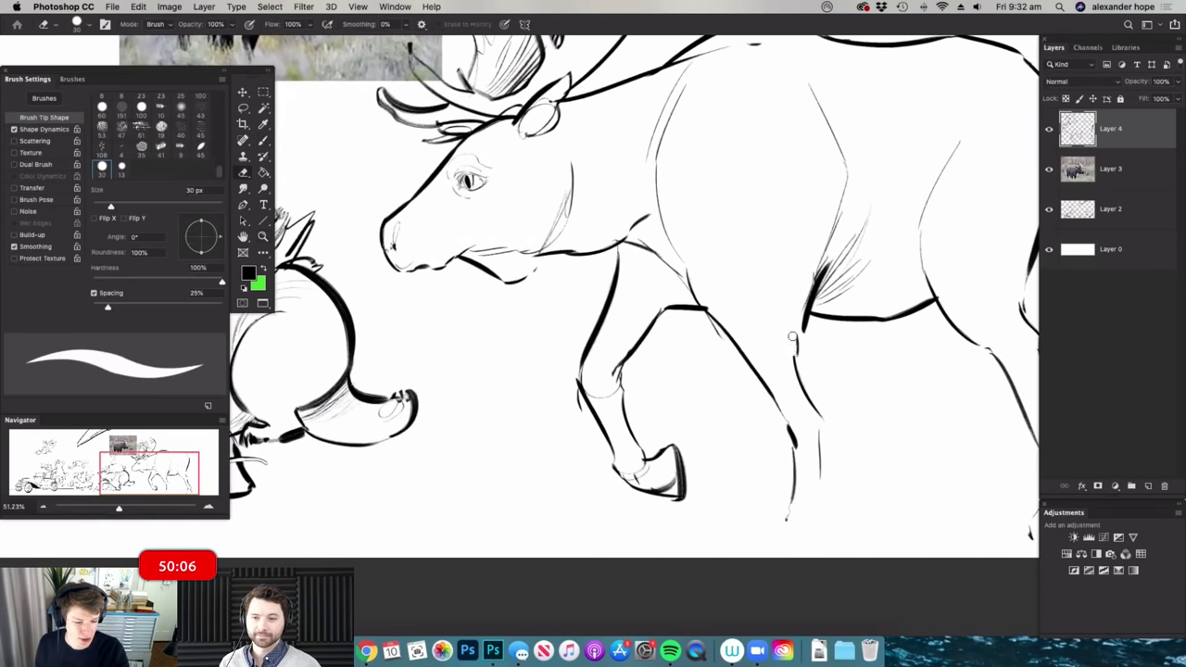
pyautogui.press('b')
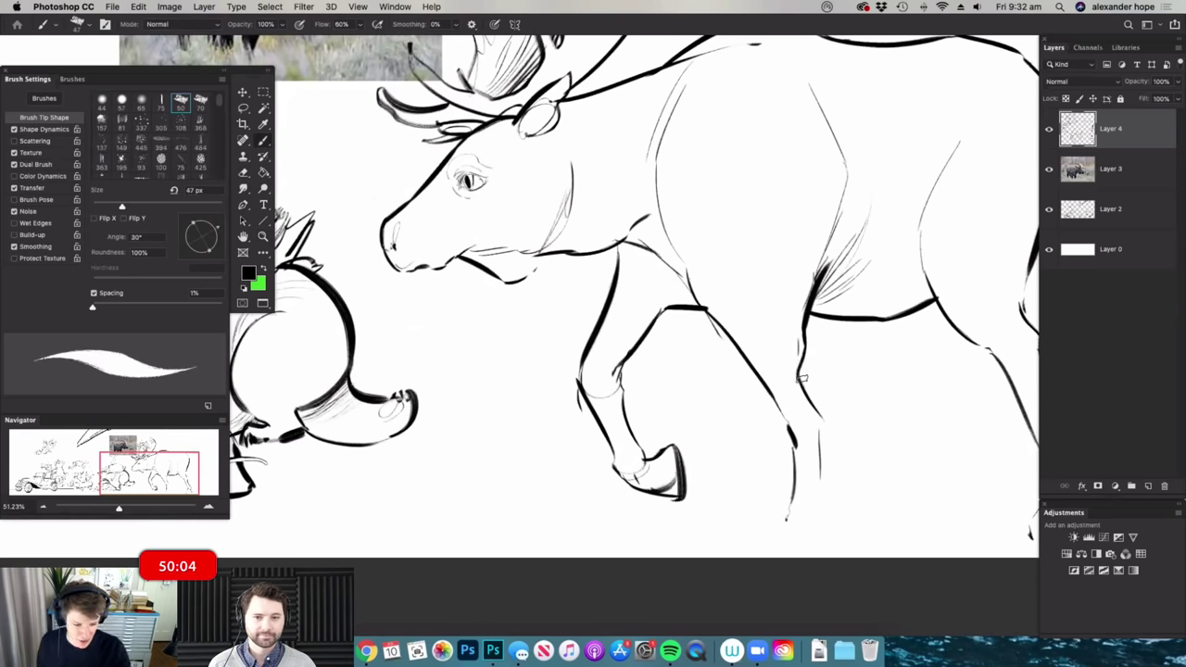
pyautogui.moveTo(811, 449)
pyautogui.mouseDown()
pyautogui.moveTo(831, 399)
pyautogui.moveTo(788, 422)
pyautogui.mouseUp()
pyautogui.moveTo(798, 429); pyautogui.dragTo(847, 429)
pyautogui.moveTo(832, 410); pyautogui.dragTo(828, 467)
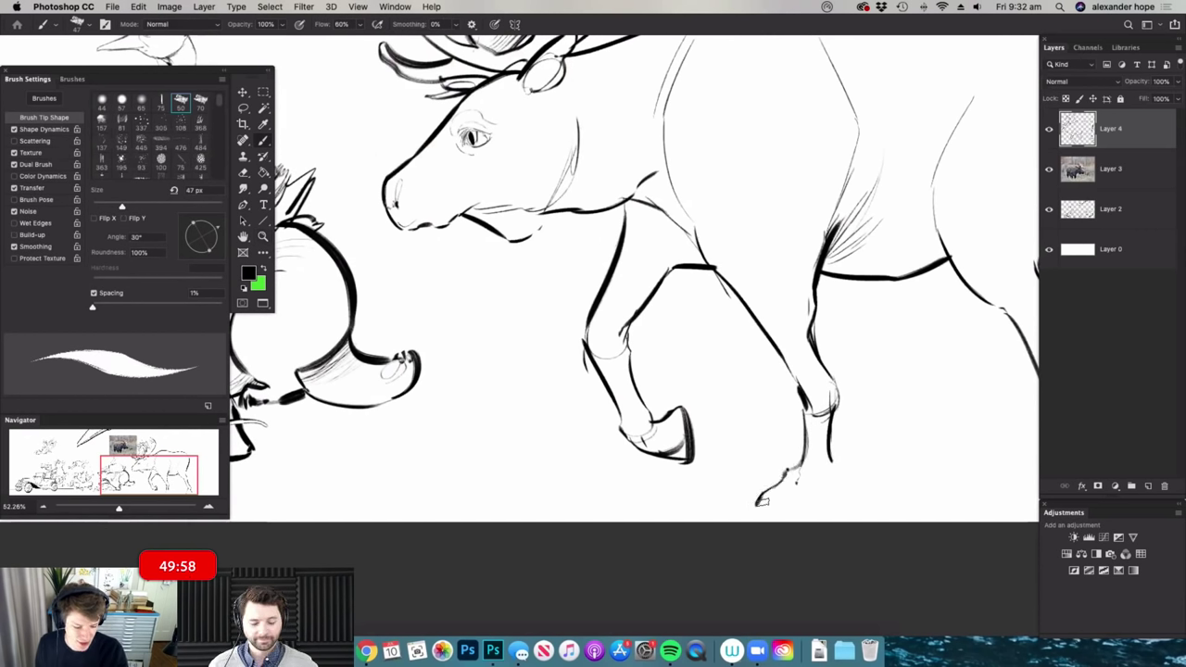
pyautogui.moveTo(756, 505)
pyautogui.mouseDown()
pyautogui.moveTo(819, 505)
pyautogui.moveTo(836, 481)
pyautogui.moveTo(804, 482)
pyautogui.moveTo(839, 469)
pyautogui.moveTo(776, 428)
pyautogui.mouseUp()
pyautogui.moveTo(858, 399); pyautogui.dragTo(897, 367)
pyautogui.moveTo(867, 319); pyautogui.dragTo(908, 321)
# - Select the lower part of the moose's standing foreleg with its hoof and shorten it slightly with Free Transform
pyautogui.press('l')
pyautogui.press('m')
pyautogui.moveTo(717, 373)
pyautogui.mouseDown()
pyautogui.moveTo(815, 474)
pyautogui.moveTo(827, 543)
pyautogui.mouseUp()
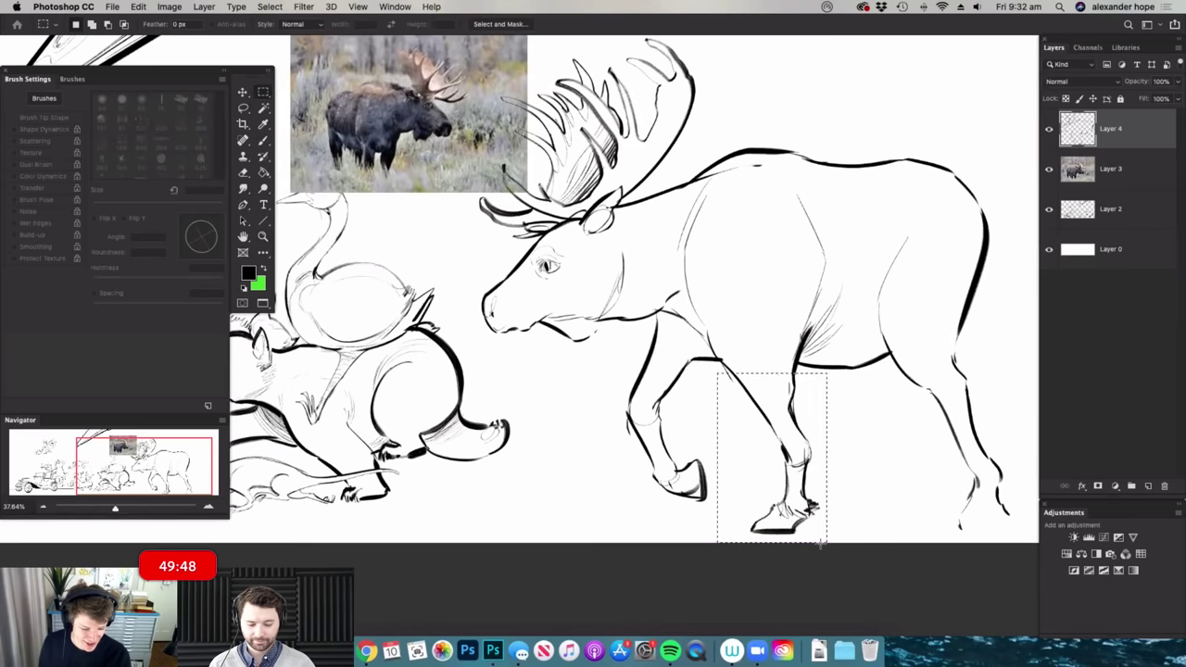
pyautogui.press('super+t')
pyautogui.press('Return')
pyautogui.press('super+d')
# - Thicken the moose's mouth line and add curved fold lines on the muzzle at the mouth corner
pyautogui.moveTo(864, 397); pyautogui.dragTo(820, 397)
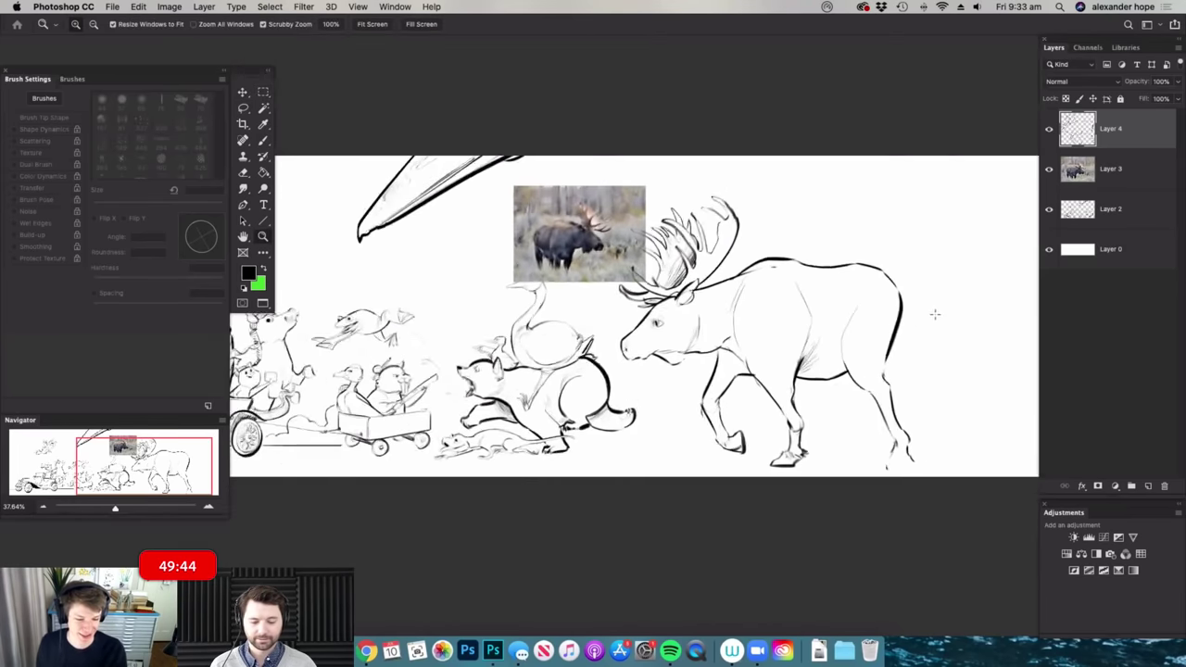
pyautogui.scroll(3, 935, 314)
pyautogui.press('b')
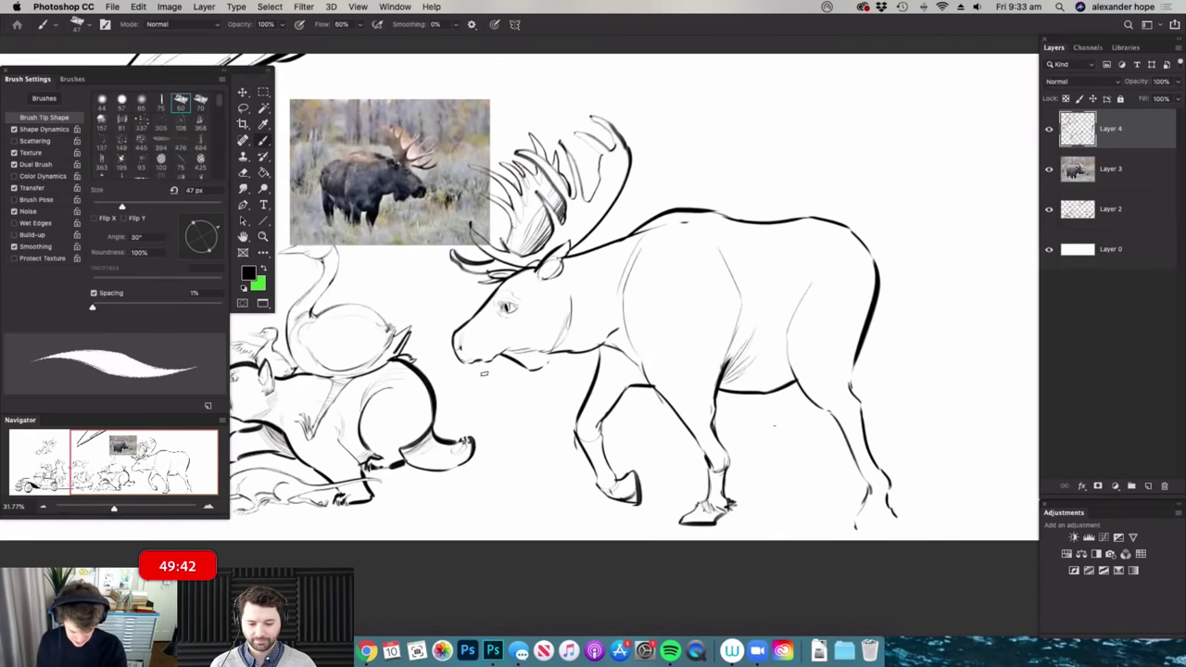
pyautogui.scroll(3, 482, 374)
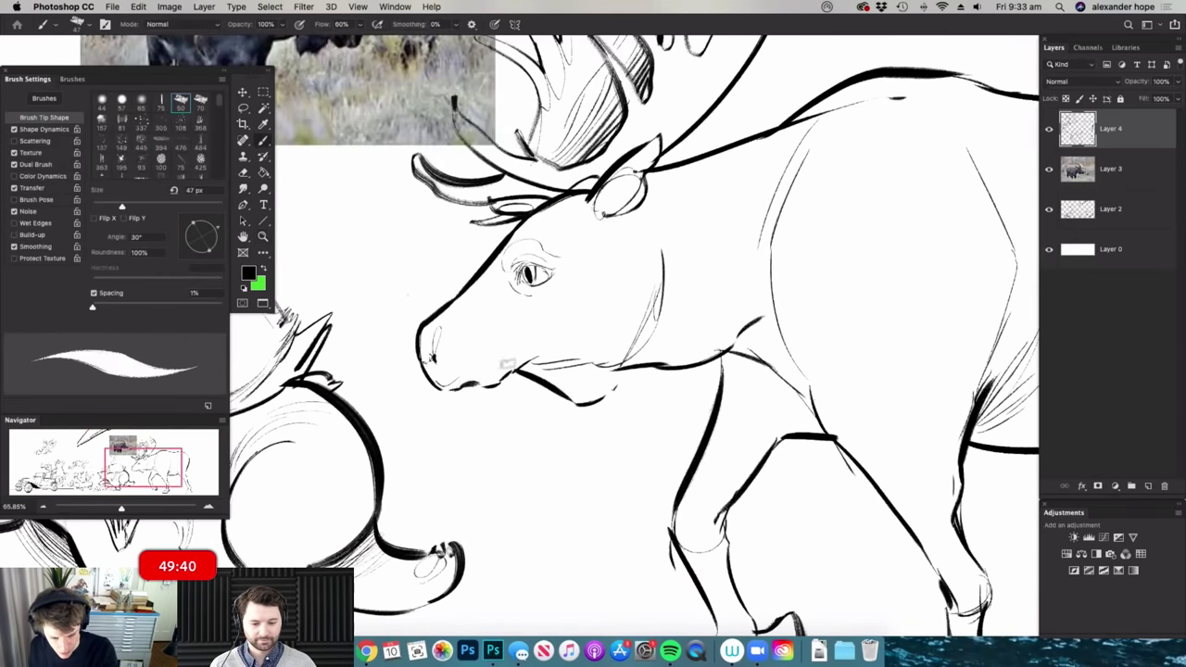
pyautogui.moveTo(459, 385)
pyautogui.mouseDown()
pyautogui.moveTo(496, 369)
pyautogui.moveTo(525, 332)
pyautogui.moveTo(509, 326)
pyautogui.mouseUp()
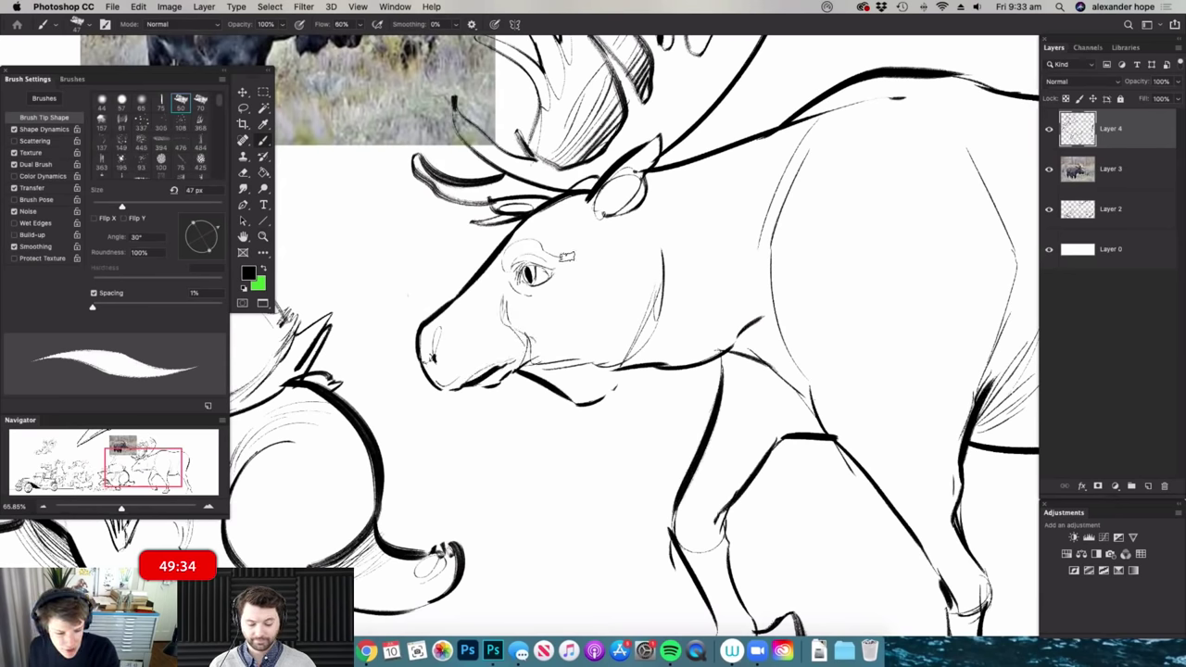
pyautogui.scroll(-5, 566, 256)
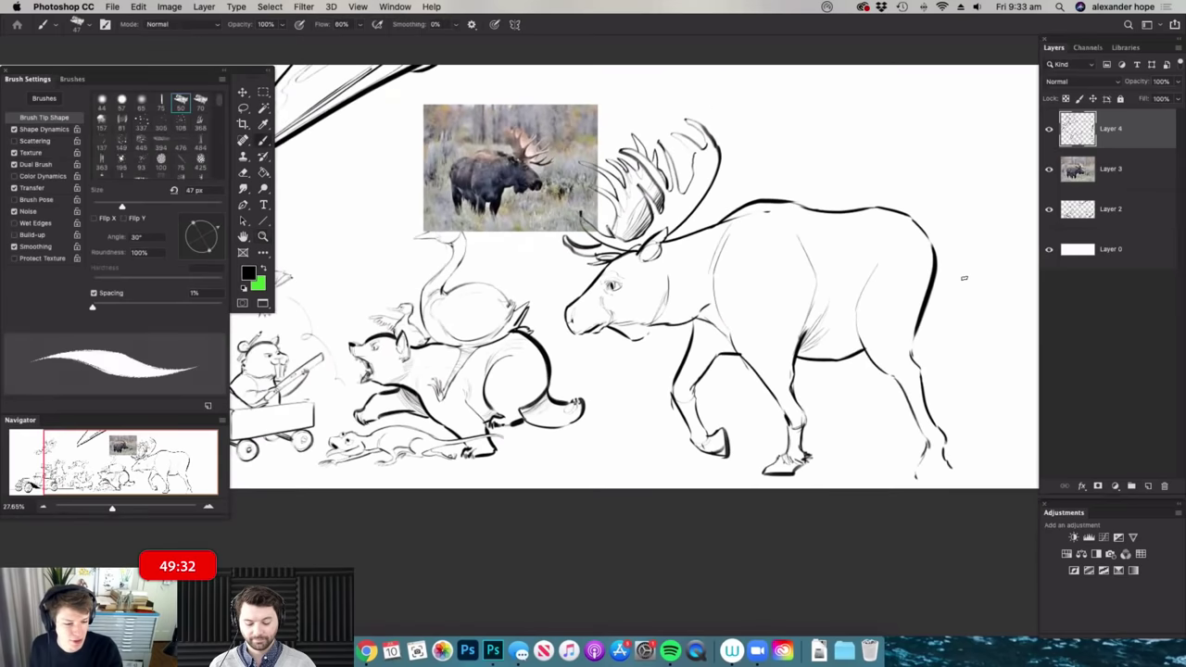
pyautogui.press('super+space')
pyautogui.moveTo(927, 362); pyautogui.dragTo(677, 394)
pyautogui.moveTo(741, 380); pyautogui.dragTo(1000, 356)
pyautogui.moveTo(945, 366); pyautogui.dragTo(491, 428)
pyautogui.press('super+space')
pyautogui.moveTo(838, 337)
pyautogui.mouseDown()
pyautogui.moveTo(721, 354)
pyautogui.moveTo(855, 326)
pyautogui.moveTo(877, 282)
pyautogui.moveTo(938, 290)
pyautogui.mouseUp()
pyautogui.press('k')
pyautogui.press('super+space')
pyautogui.press('m')
pyautogui.press('super+space')
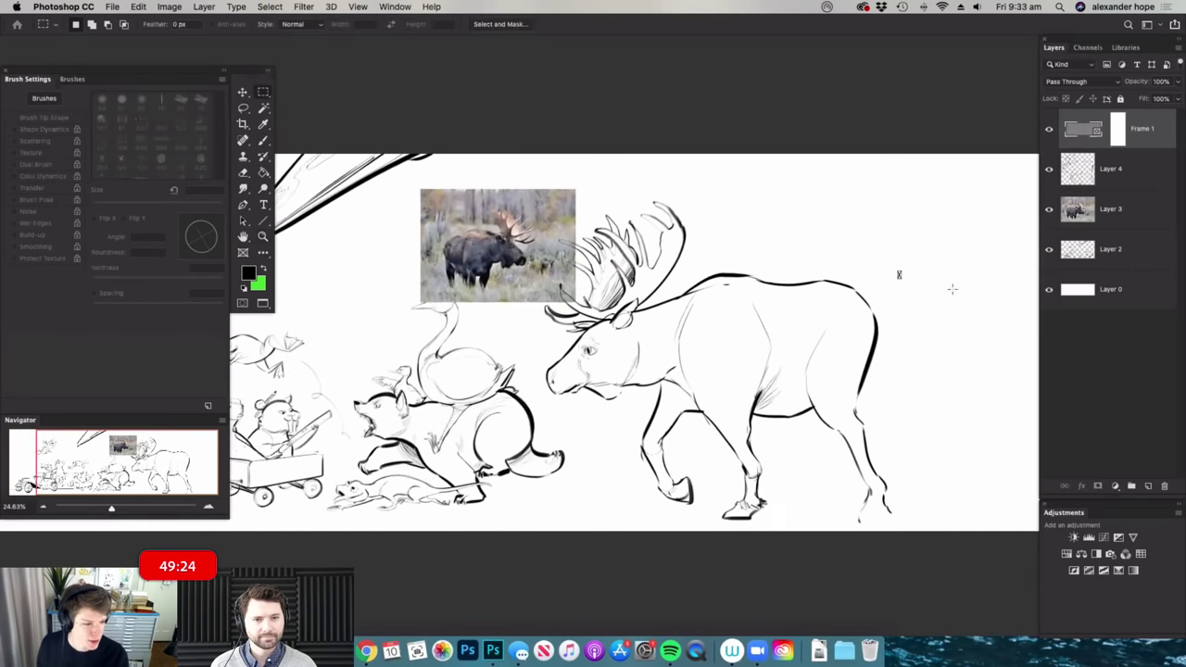
pyautogui.hotkey('ctrl', 'z')
# - Select the whole moose, scale it to 90.32% and move it closer to the bear
pyautogui.moveTo(944, 177); pyautogui.dragTo(578, 533)
pyautogui.moveTo(680, 209); pyautogui.dragTo(541, 401)
pyautogui.hotkey('ctrl', 't')
pyautogui.moveTo(945, 177); pyautogui.dragTo(906, 212)
pyautogui.moveTo(842, 299); pyautogui.dragTo(811, 309)
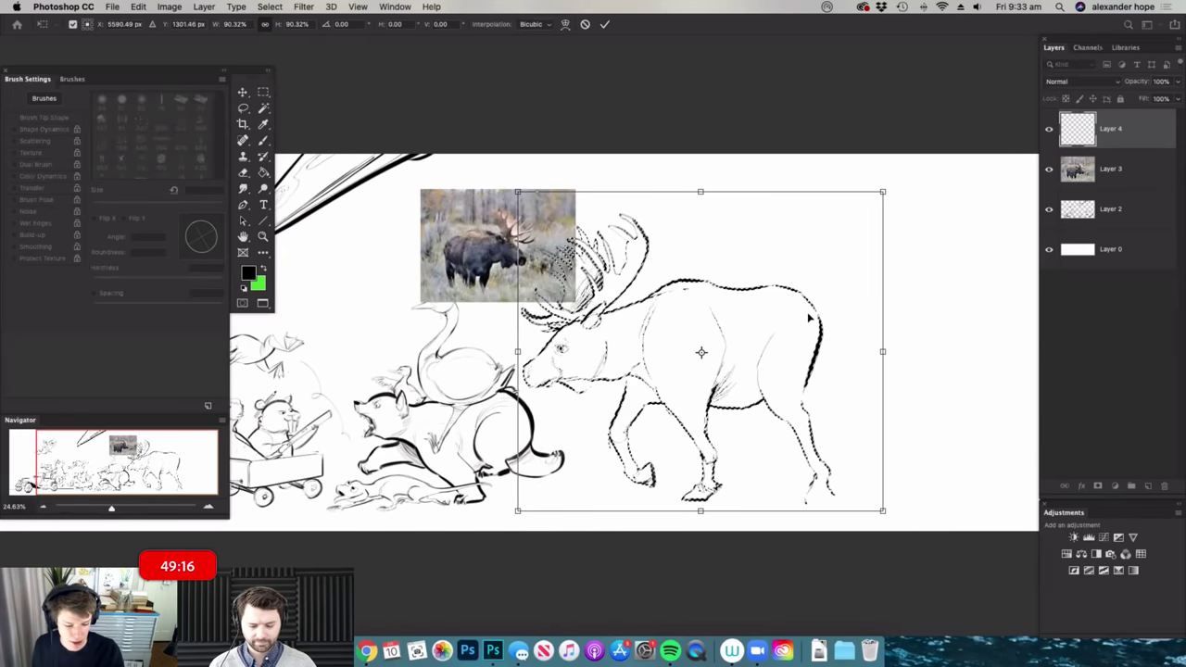
pyautogui.press('Return')
pyautogui.press('super+d')
# - Draw the upper part of the moose's far hind leg beneath the belly
pyautogui.keyDown('super'); pyautogui.click(790, 465); pyautogui.keyUp('super')
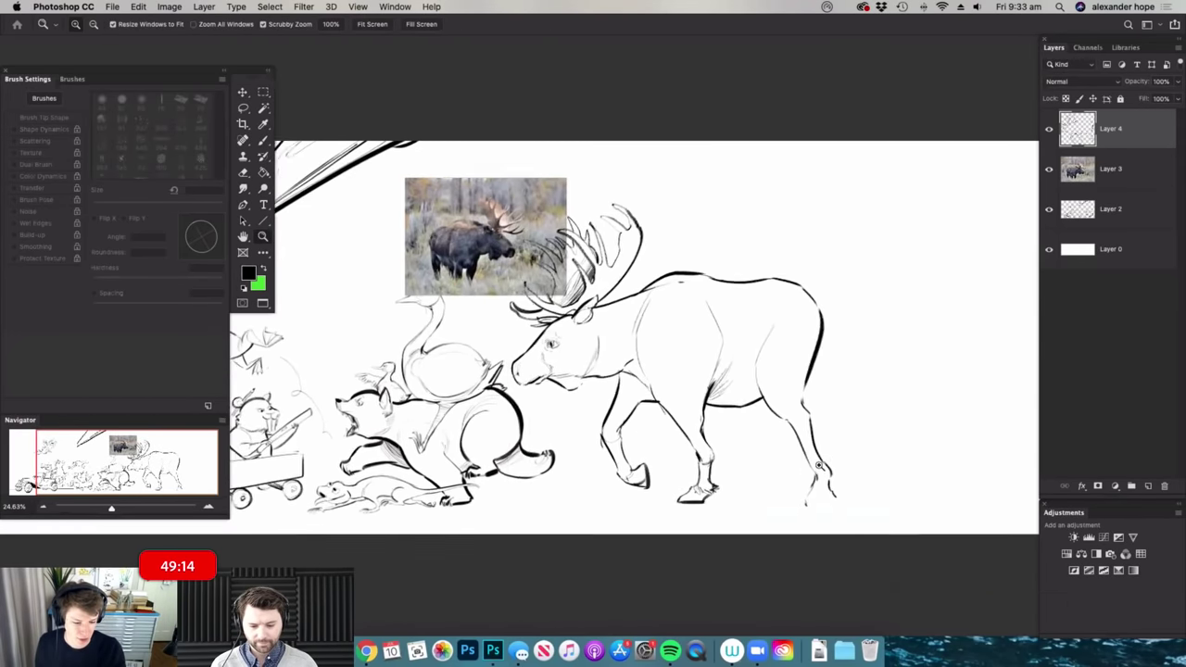
pyautogui.press('b')
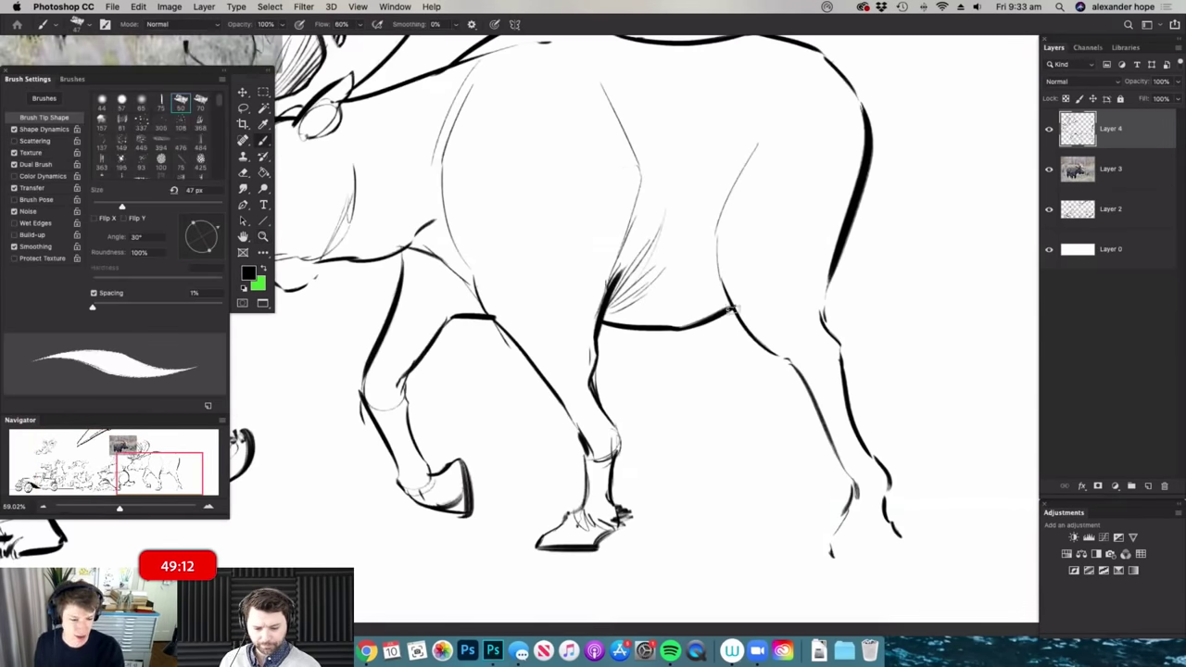
pyautogui.moveTo(732, 310); pyautogui.dragTo(690, 396)
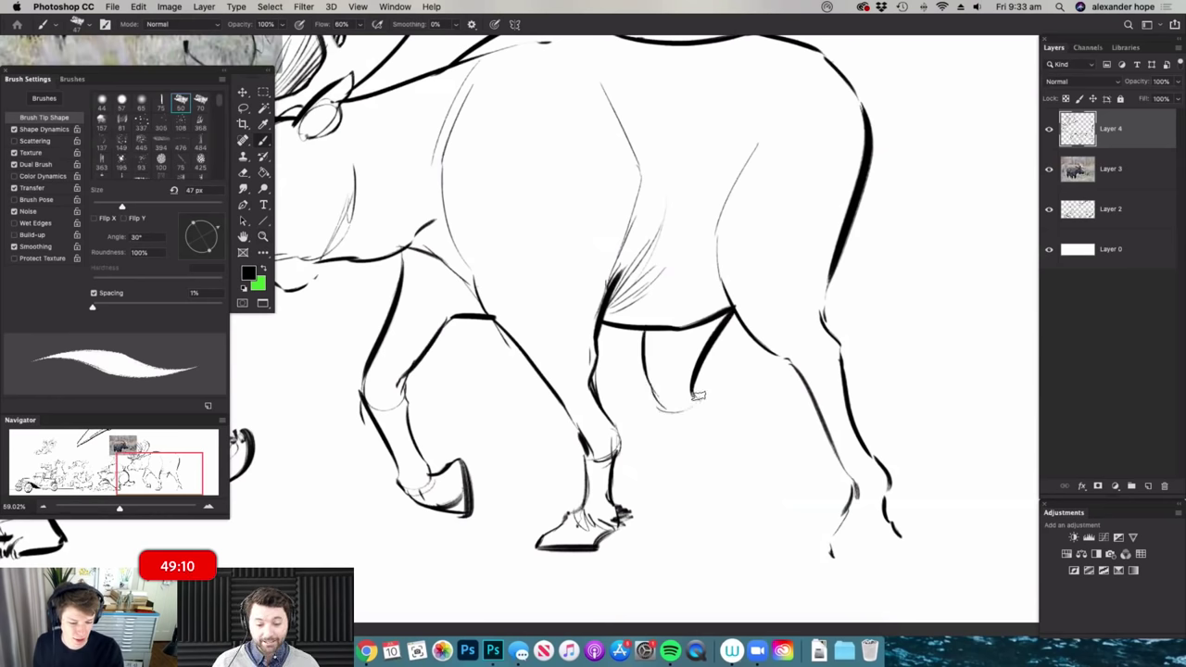
pyautogui.moveTo(699, 399)
pyautogui.mouseDown()
pyautogui.moveTo(648, 494)
pyautogui.moveTo(630, 408)
pyautogui.mouseUp()
# - Draw a round, open outline resting on top of the moose's shoulder hump
pyautogui.moveTo(688, 356); pyautogui.dragTo(670, 309)
pyautogui.moveTo(659, 236); pyautogui.dragTo(702, 232)
pyautogui.moveTo(587, 247); pyautogui.dragTo(649, 250)
pyautogui.moveTo(731, 295); pyautogui.dragTo(788, 299)
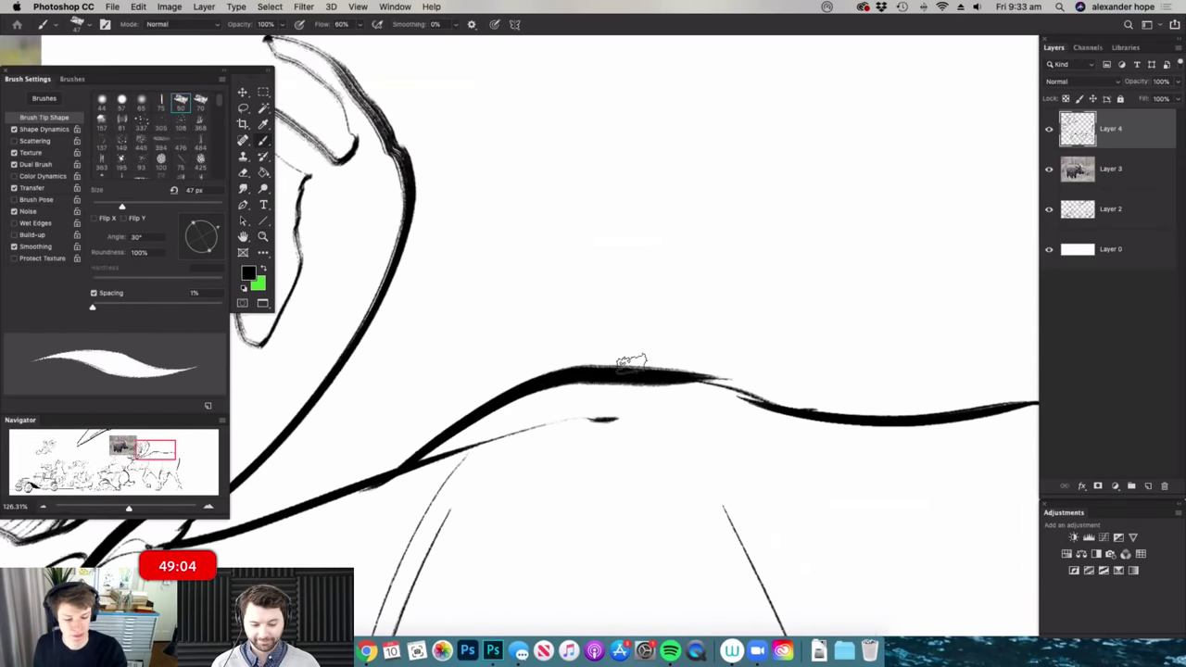
pyautogui.moveTo(631, 361); pyautogui.dragTo(714, 339)
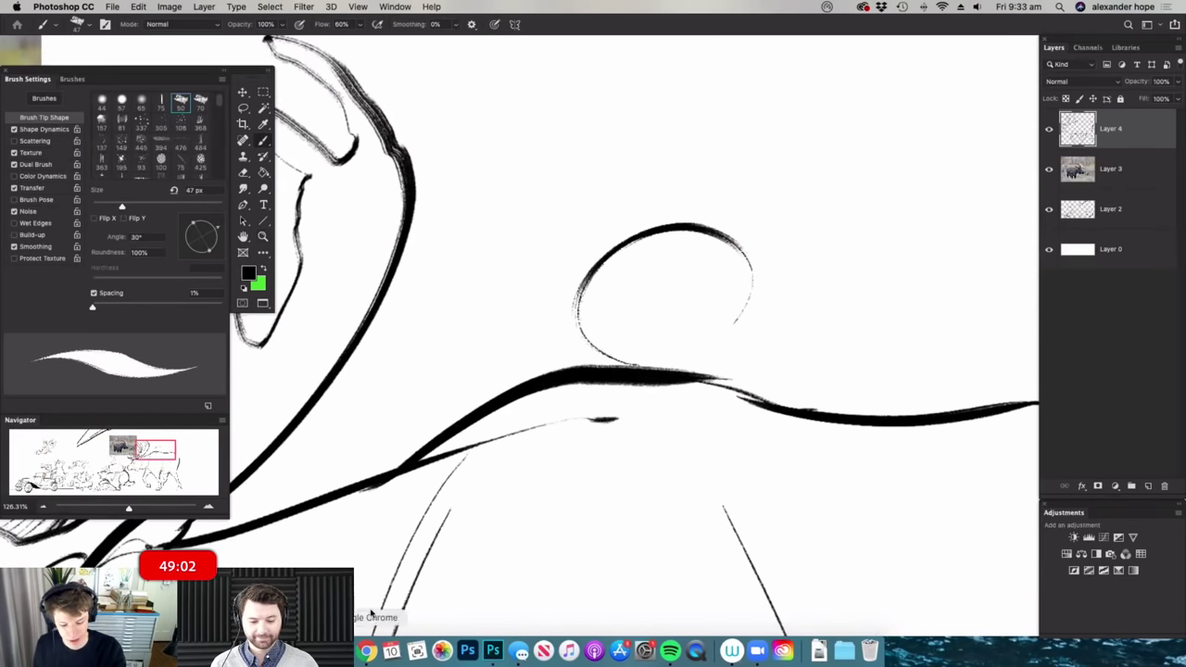
# - Switch to Chrome, look up images of a sloth for reference, and return to the Photoshop drawing
pyautogui.click(367, 651)
pyautogui.click(378, 53)
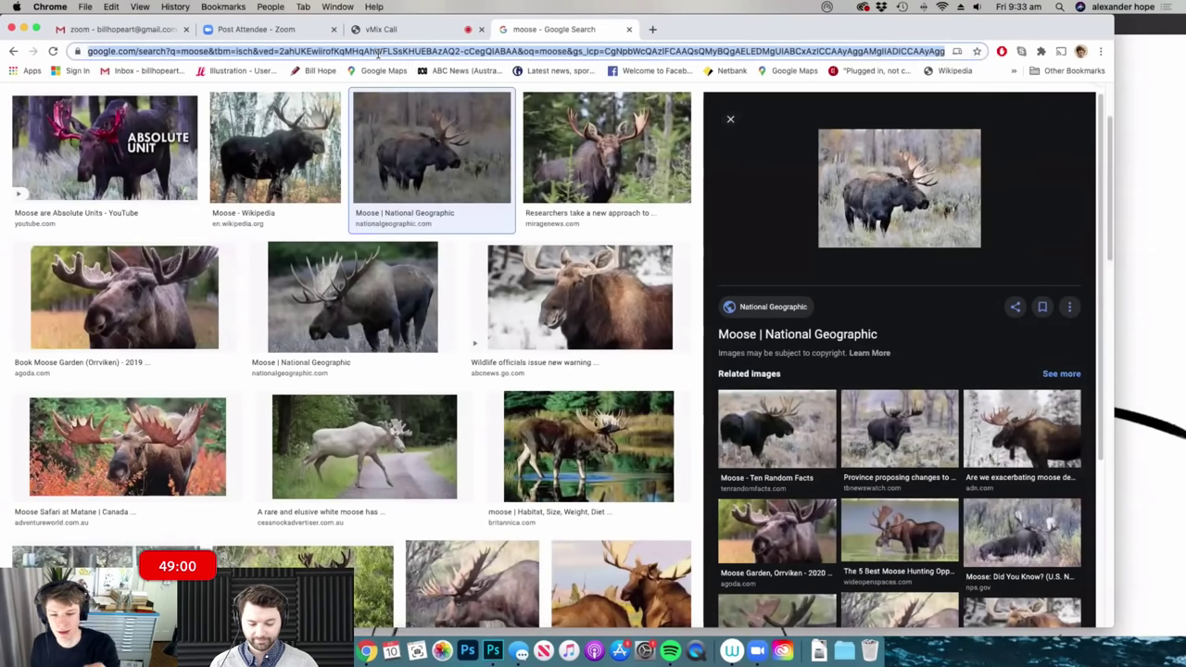
pyautogui.write('sloth')
pyautogui.press('Return')
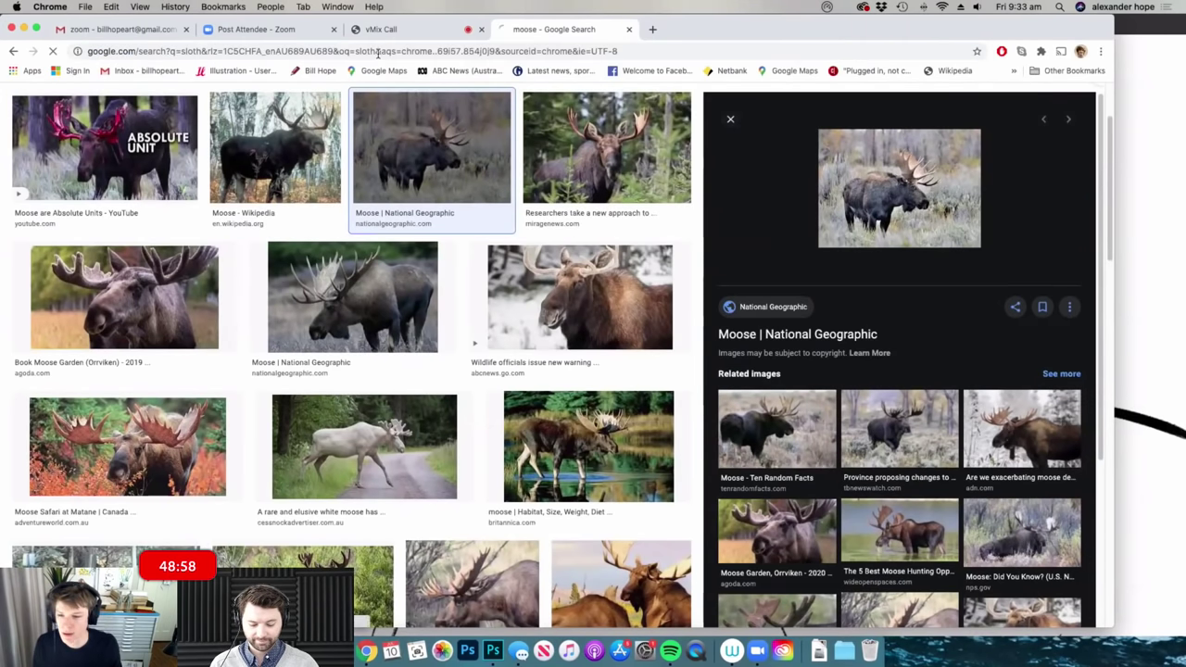
pyautogui.click(168, 148)
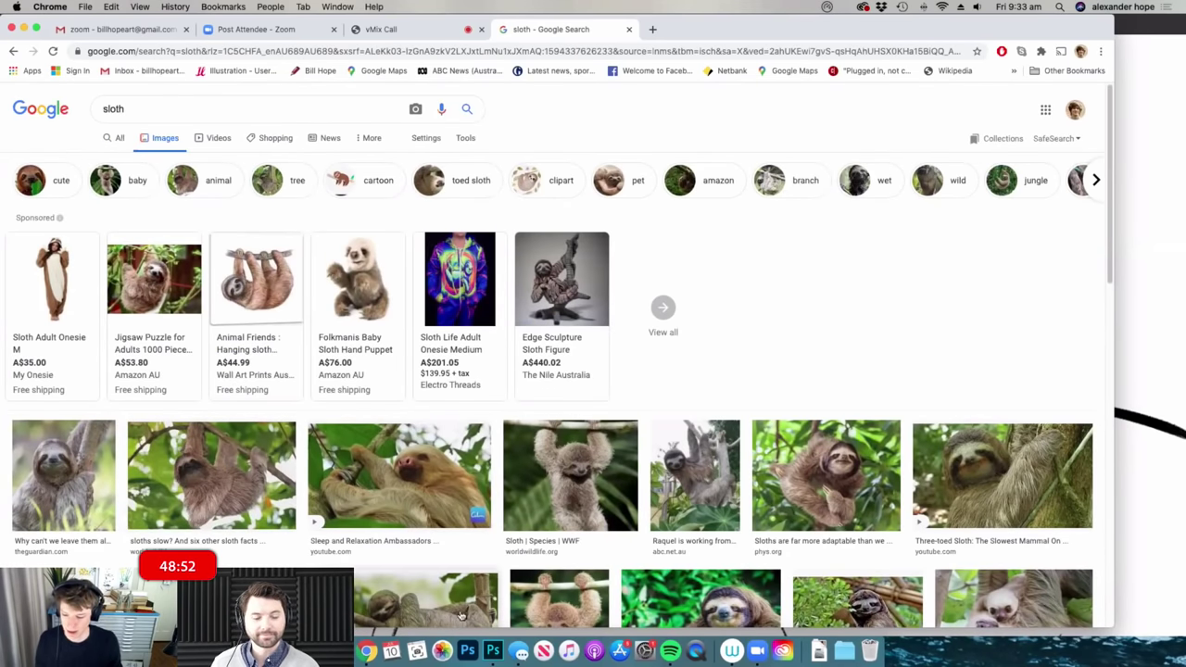
pyautogui.click(497, 653)
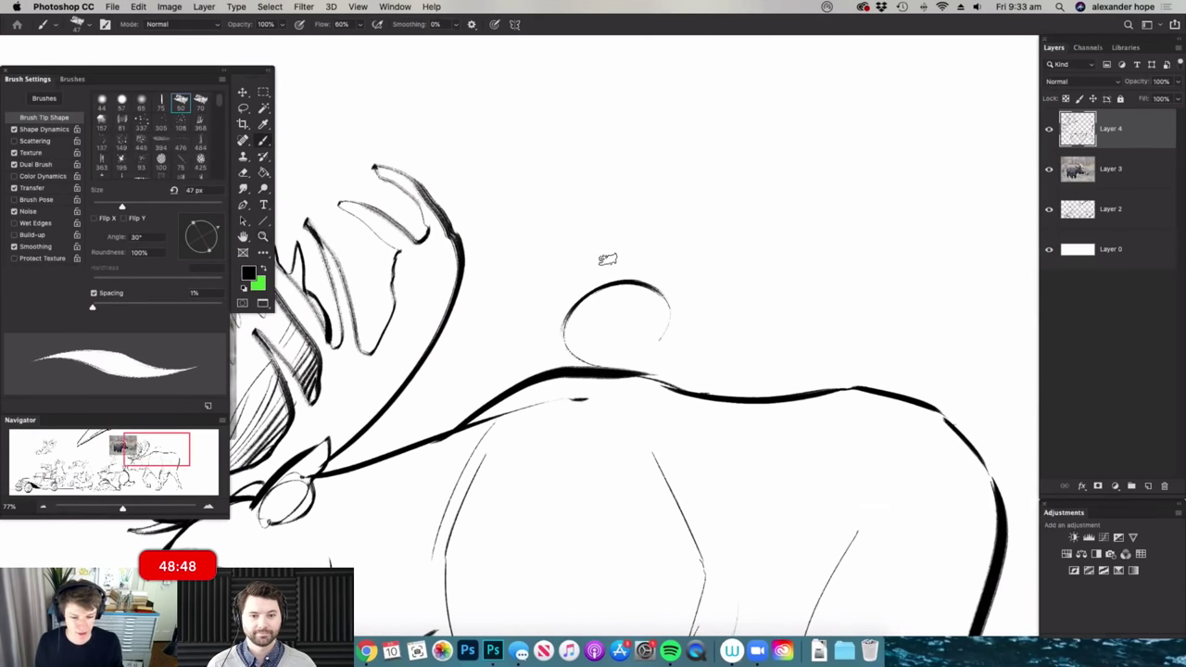
# - Remove the round outline on the moose's hump and sketch a sloth's wide, rounded head there with a 31 px brush
pyautogui.scroll(3, 694, 324)
pyautogui.rightClick(730, 287)
pyautogui.click(864, 445)
pyautogui.press('Return')
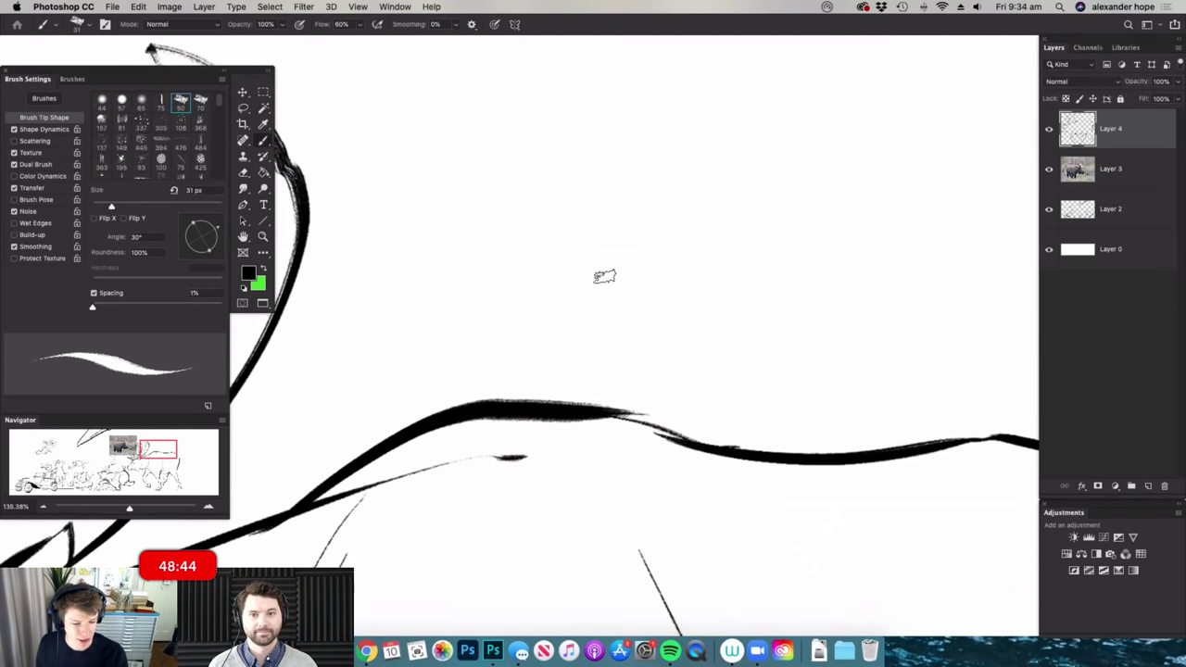
pyautogui.moveTo(563, 262); pyautogui.dragTo(707, 348)
pyautogui.scroll(1, 617, 296)
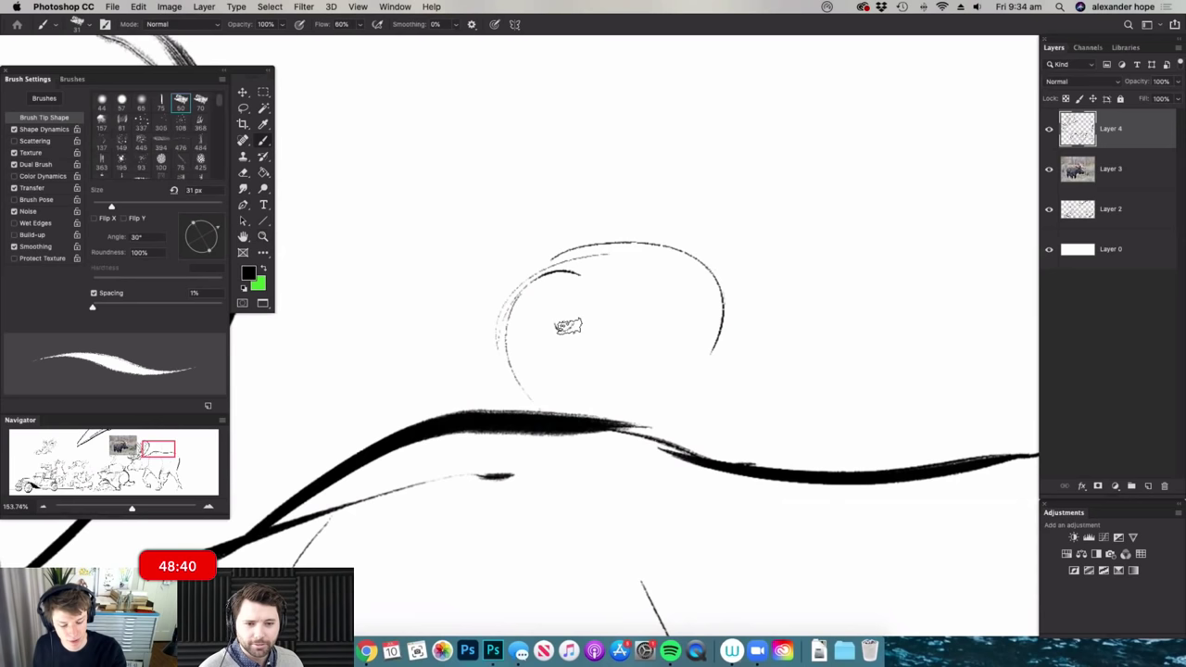
# - Draw the sloth's closed eyes, small nose and curved eye patches sweeping down the sides of its face
pyautogui.moveTo(618, 301)
pyautogui.mouseDown()
pyautogui.moveTo(633, 286)
pyautogui.moveTo(660, 315)
pyautogui.mouseUp()
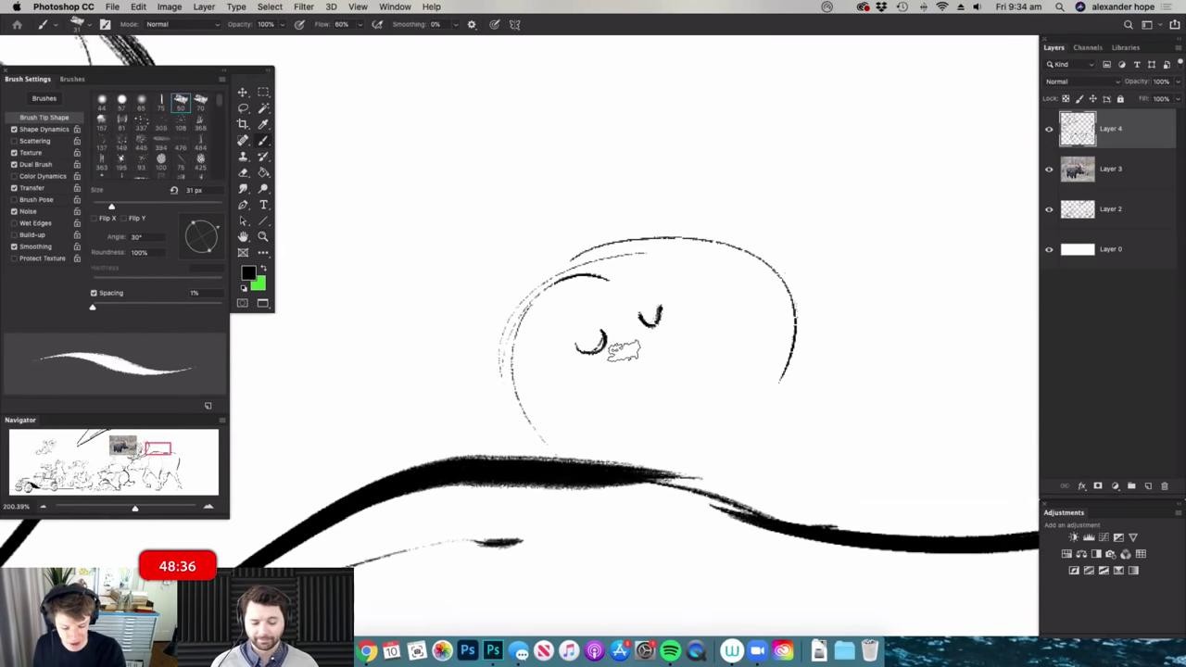
pyautogui.moveTo(642, 341); pyautogui.dragTo(620, 356)
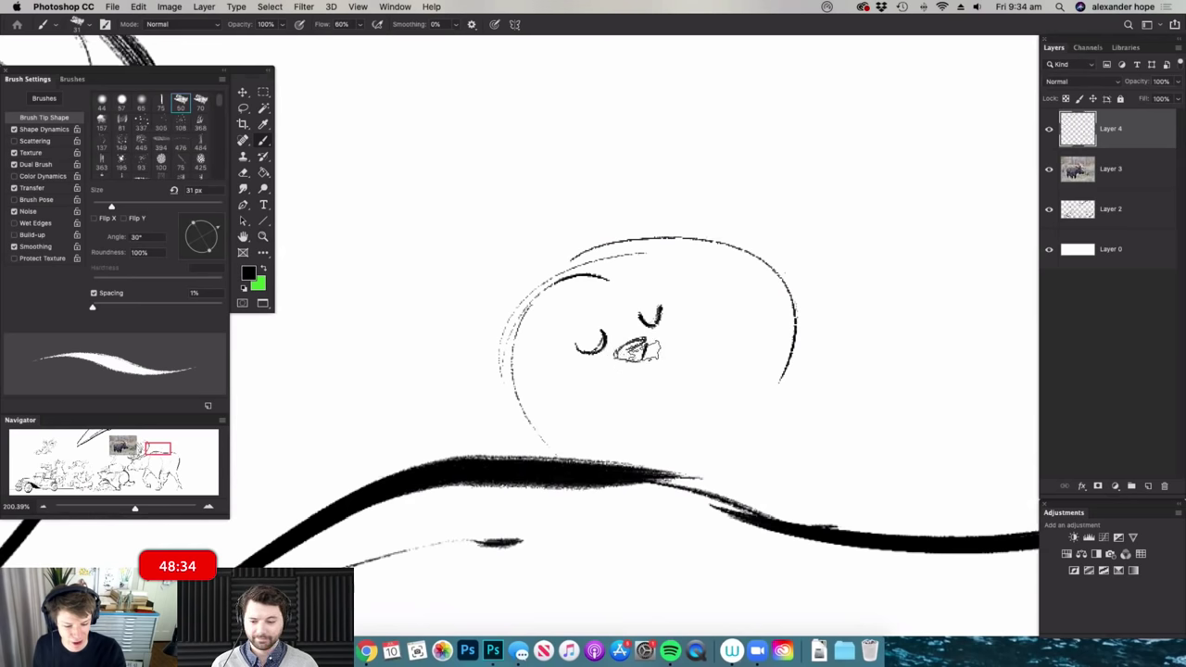
pyautogui.moveTo(545, 434)
pyautogui.mouseDown()
pyautogui.moveTo(548, 373)
pyautogui.moveTo(592, 335)
pyautogui.moveTo(612, 345)
pyautogui.moveTo(574, 389)
pyautogui.moveTo(560, 458)
pyautogui.mouseUp()
pyautogui.moveTo(634, 306); pyautogui.dragTo(772, 366)
pyautogui.scroll(2, 772, 366)
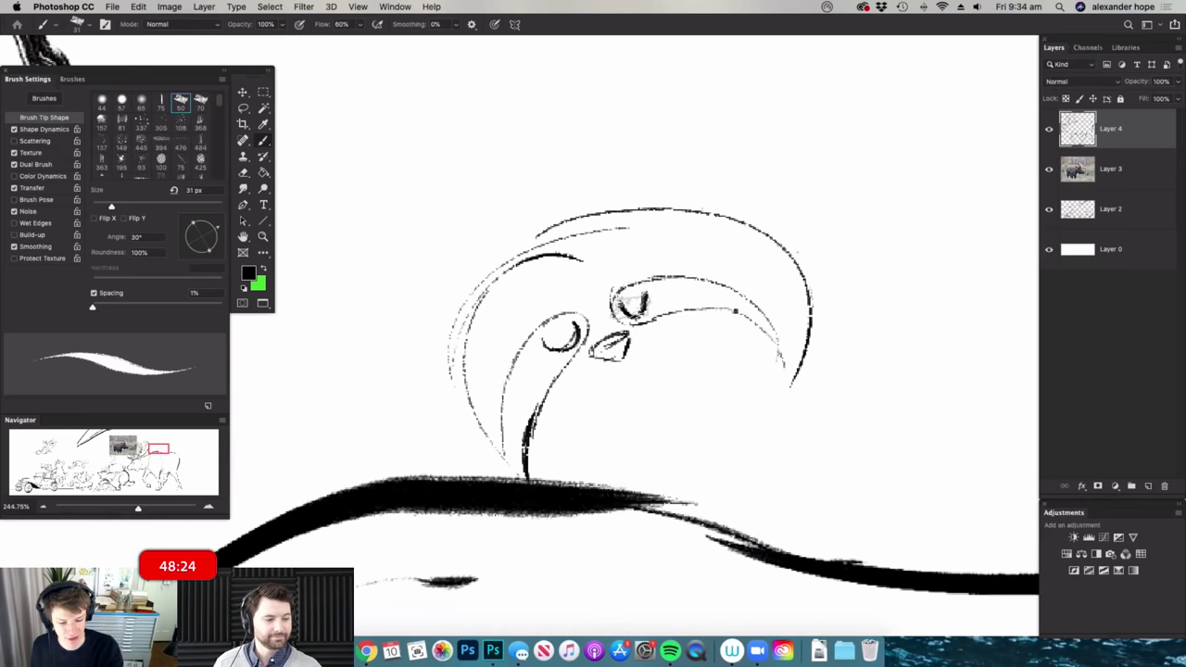
# - Draw the sloth's smiling mouth and strengthen the fur outline and hairline around its head
pyautogui.moveTo(619, 352)
pyautogui.mouseDown()
pyautogui.moveTo(632, 378)
pyautogui.moveTo(665, 343)
pyautogui.mouseUp()
pyautogui.moveTo(488, 280)
pyautogui.mouseDown()
pyautogui.moveTo(467, 324)
pyautogui.moveTo(470, 418)
pyautogui.moveTo(454, 389)
pyautogui.mouseUp()
pyautogui.moveTo(583, 261)
pyautogui.mouseDown()
pyautogui.moveTo(603, 238)
pyautogui.moveTo(687, 220)
pyautogui.moveTo(772, 263)
pyautogui.mouseUp()
pyautogui.press('z')
pyautogui.moveTo(714, 333); pyautogui.dragTo(681, 335)
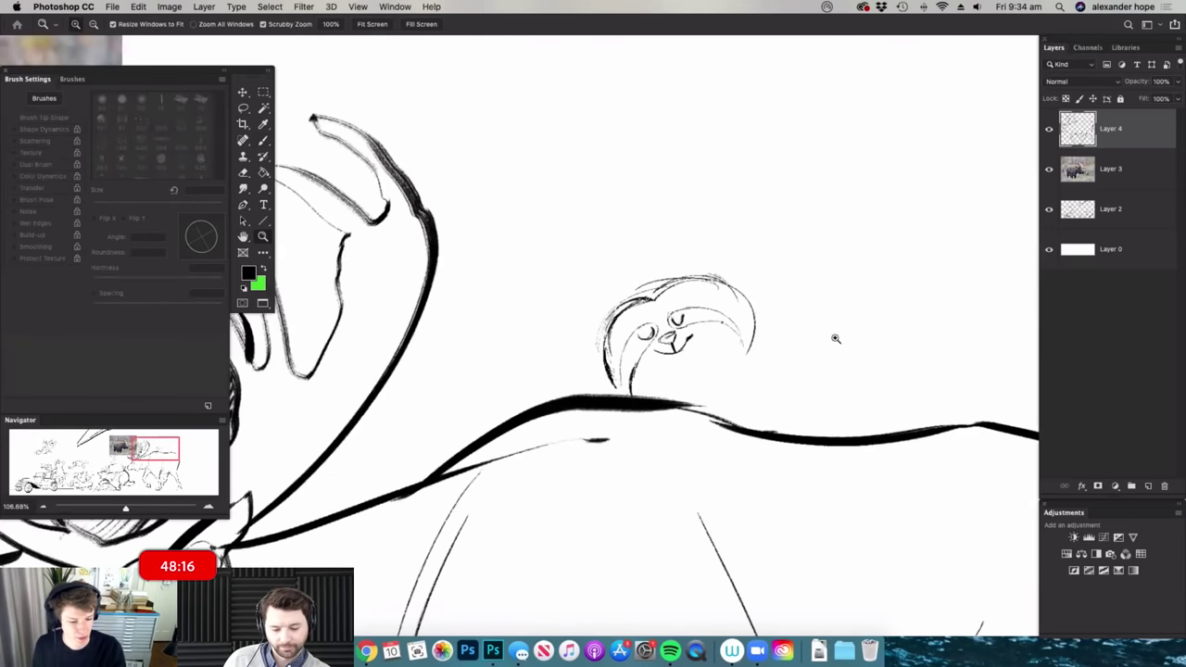
pyautogui.moveTo(837, 339); pyautogui.dragTo(876, 339)
# - Draw the sloth's curled body behind its head, with a thick rounded back, shoulder and thigh resting on the moose
pyautogui.press('b')
pyautogui.moveTo(684, 276)
pyautogui.mouseDown()
pyautogui.moveTo(710, 336)
pyautogui.moveTo(926, 491)
pyautogui.mouseUp()
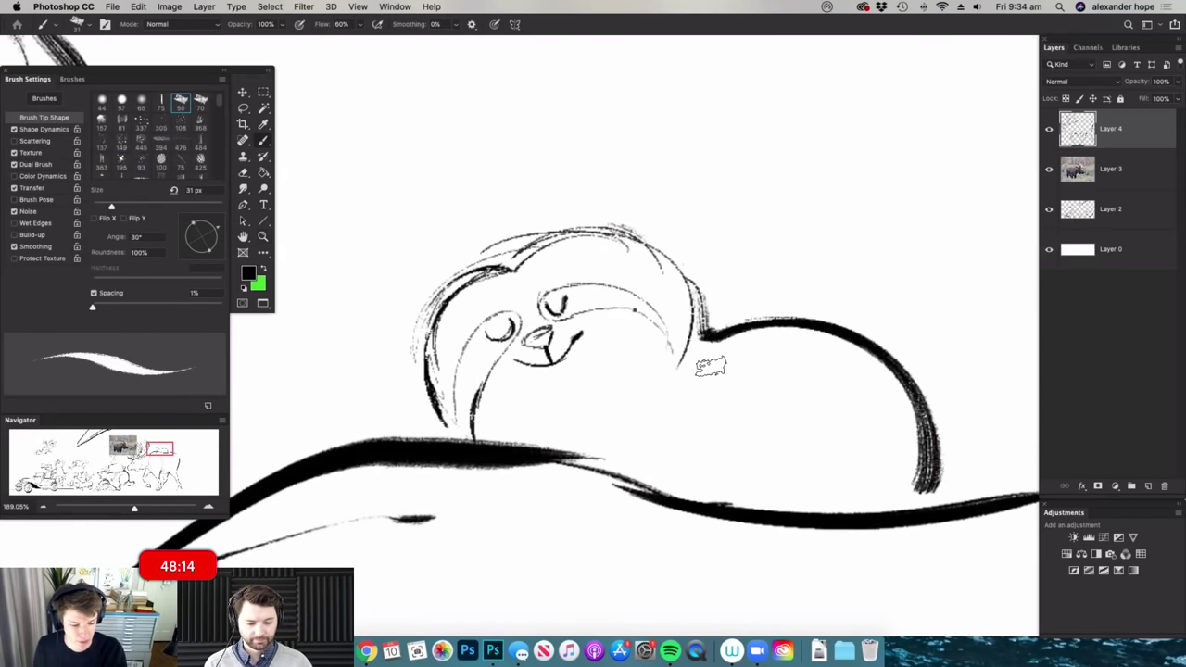
pyautogui.moveTo(674, 391); pyautogui.dragTo(785, 426)
pyautogui.moveTo(687, 366)
pyautogui.mouseDown()
pyautogui.moveTo(671, 417)
pyautogui.moveTo(563, 447)
pyautogui.moveTo(624, 452)
pyautogui.moveTo(626, 465)
pyautogui.moveTo(732, 505)
pyautogui.moveTo(783, 463)
pyautogui.mouseUp()
pyautogui.moveTo(912, 403)
pyautogui.mouseDown()
pyautogui.moveTo(790, 419)
pyautogui.moveTo(839, 507)
pyautogui.mouseUp()
pyautogui.moveTo(760, 389)
pyautogui.mouseDown()
pyautogui.moveTo(668, 393)
pyautogui.moveTo(772, 385)
pyautogui.mouseUp()
# - Draw the sloth's clawed front paws on both sides of its chin, resting on the moose's hump
pyautogui.moveTo(564, 424); pyautogui.dragTo(592, 421)
pyautogui.moveTo(522, 390)
pyautogui.mouseDown()
pyautogui.moveTo(556, 382)
pyautogui.moveTo(589, 407)
pyautogui.mouseUp()
pyautogui.moveTo(520, 388); pyautogui.dragTo(506, 408)
pyautogui.moveTo(515, 401)
pyautogui.mouseDown()
pyautogui.moveTo(585, 405)
pyautogui.moveTo(572, 417)
pyautogui.mouseUp()
pyautogui.moveTo(507, 402)
pyautogui.mouseDown()
pyautogui.moveTo(493, 427)
pyautogui.moveTo(580, 381)
pyautogui.moveTo(565, 382)
pyautogui.moveTo(687, 383)
pyautogui.mouseUp()
pyautogui.moveTo(591, 380); pyautogui.dragTo(609, 401)
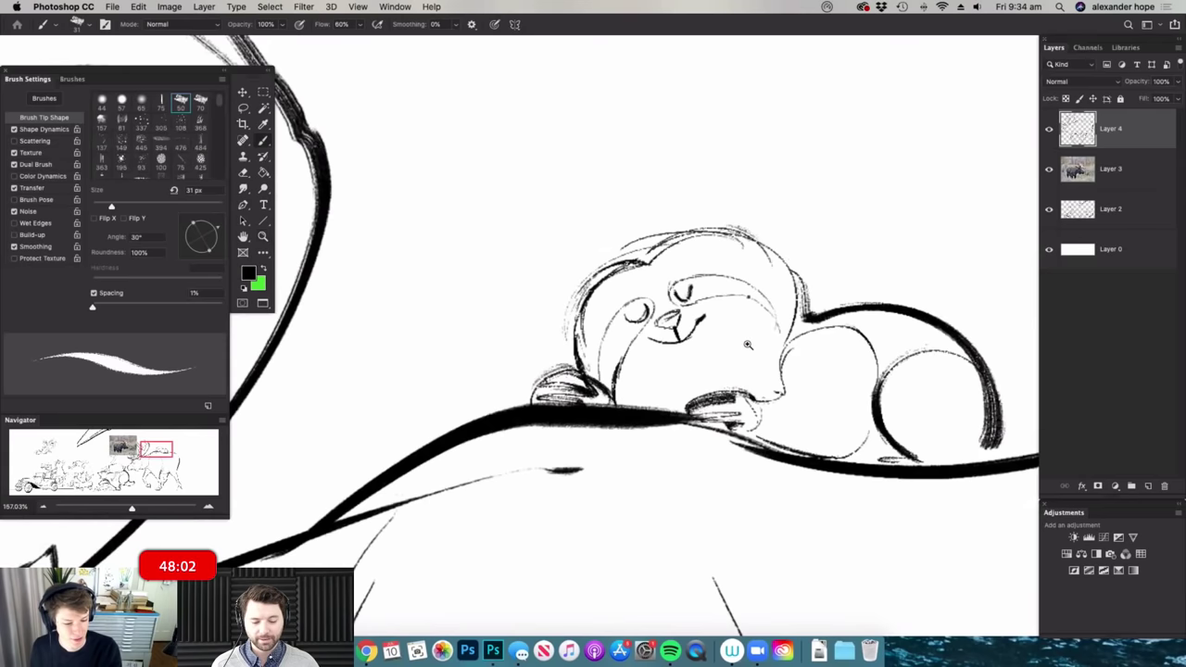
# - Close the sloth's chin line, shade beneath its cheek and body, and draw its upright rear foot
pyautogui.moveTo(717, 373); pyautogui.dragTo(741, 373)
pyautogui.moveTo(637, 404); pyautogui.dragTo(754, 378)
pyautogui.moveTo(799, 332); pyautogui.dragTo(746, 389)
pyautogui.moveTo(791, 352); pyautogui.dragTo(753, 402)
pyautogui.moveTo(797, 368)
pyautogui.mouseDown()
pyautogui.moveTo(771, 404)
pyautogui.moveTo(690, 365)
pyautogui.mouseUp()
pyautogui.moveTo(883, 370)
pyautogui.mouseDown()
pyautogui.moveTo(920, 390)
pyautogui.moveTo(908, 434)
pyautogui.moveTo(893, 434)
pyautogui.mouseUp()
pyautogui.moveTo(852, 334); pyautogui.dragTo(788, 382)
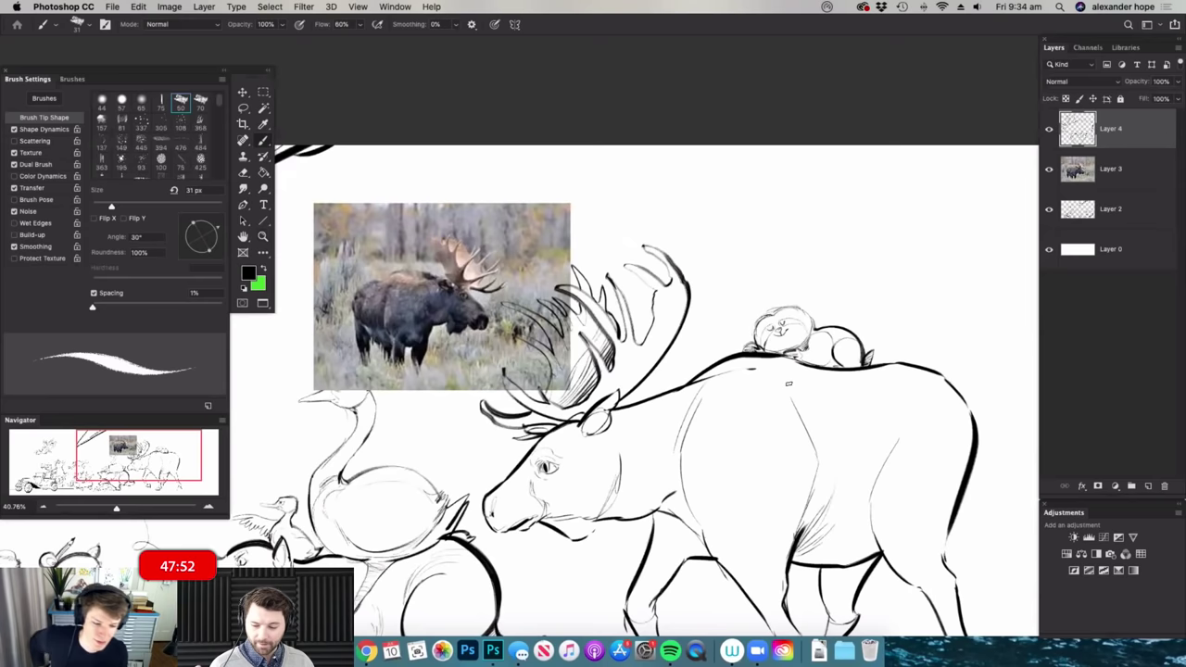
# - Add short eyebrow marks above the sloth's closed eyes and check them against the whole scene
pyautogui.scroll(5, 789, 382)
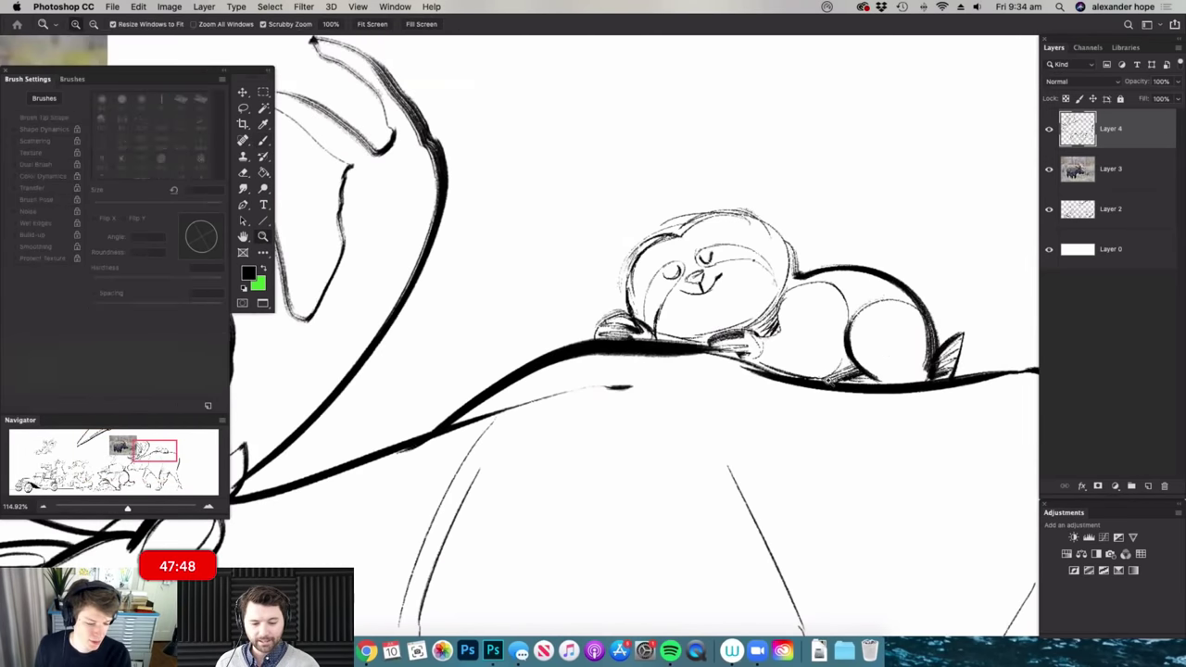
pyautogui.scroll(-5, 820, 389)
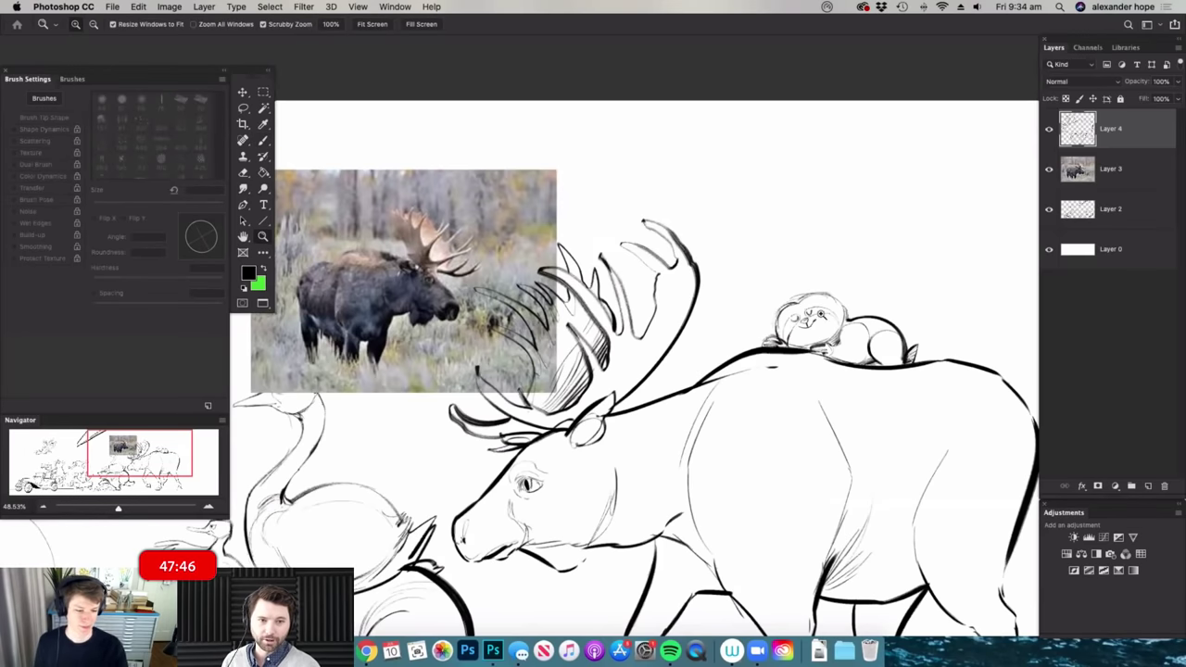
pyautogui.scroll(5, 820, 313)
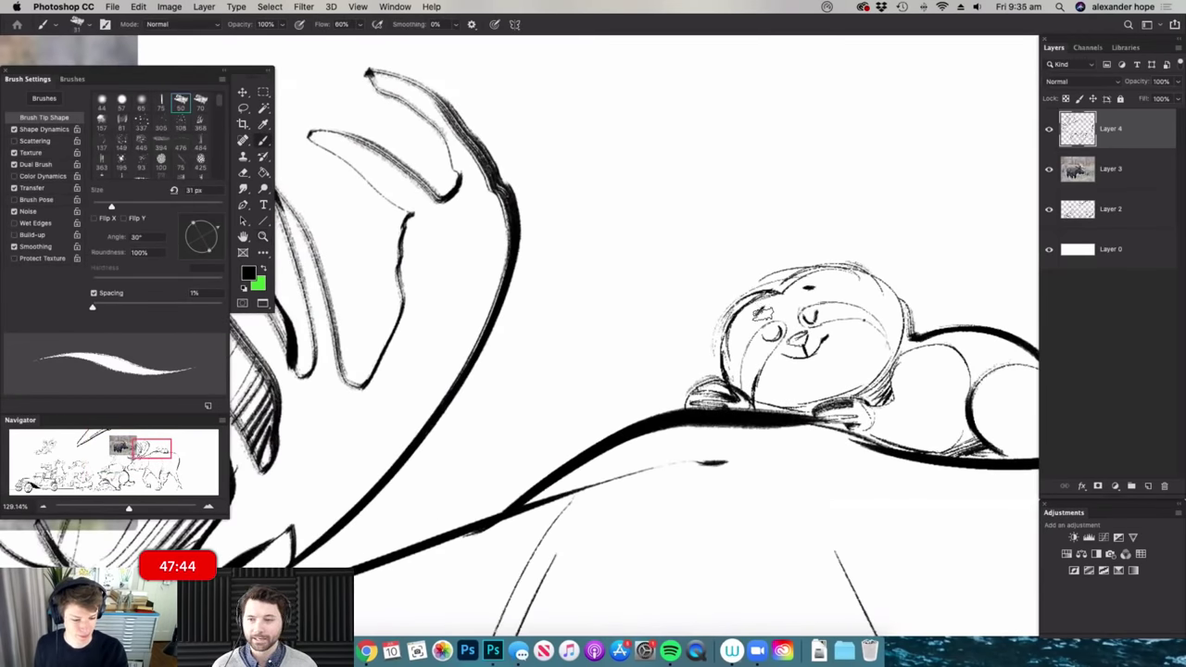
pyautogui.scroll(-4, 817, 285)
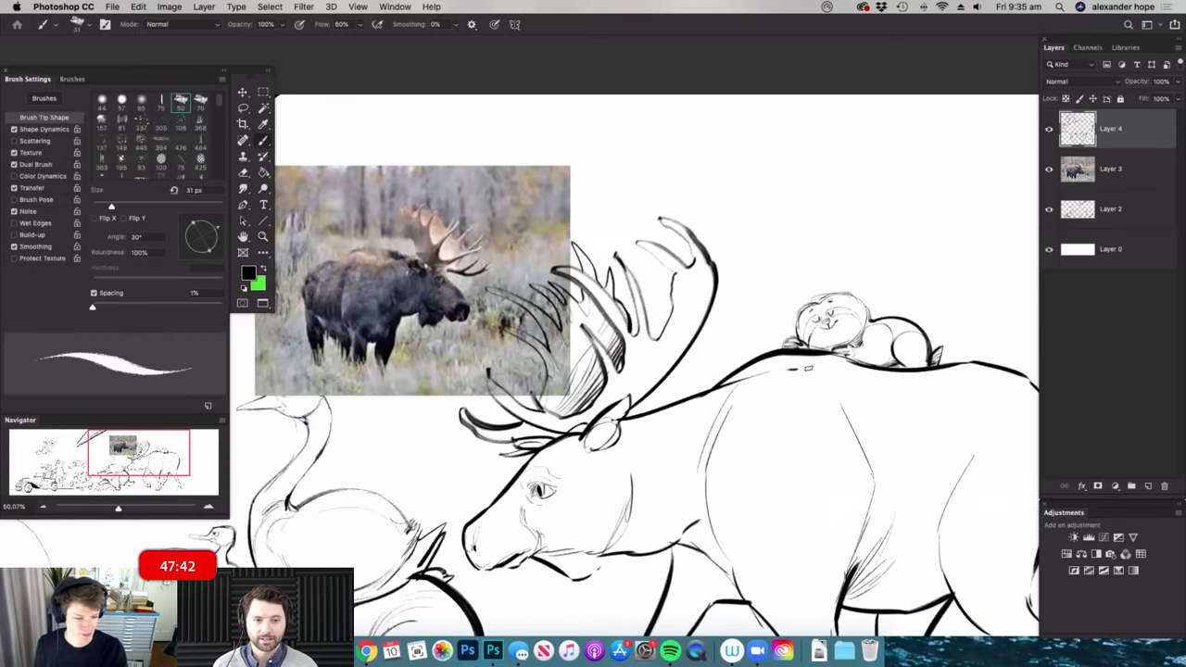
pyautogui.scroll(-4, 862, 301)
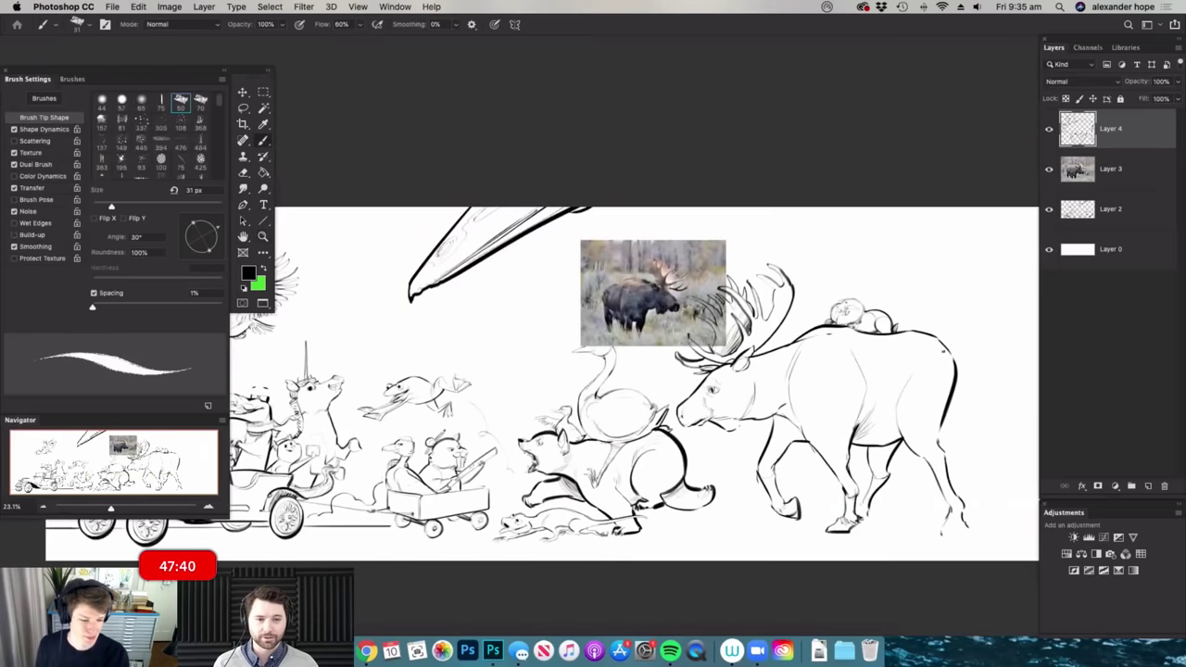
# - Draw a large pointed ear of a new creature on the moose's shoulder and erase the overlapping shoulder contour
pyautogui.scroll(3, 910, 392)
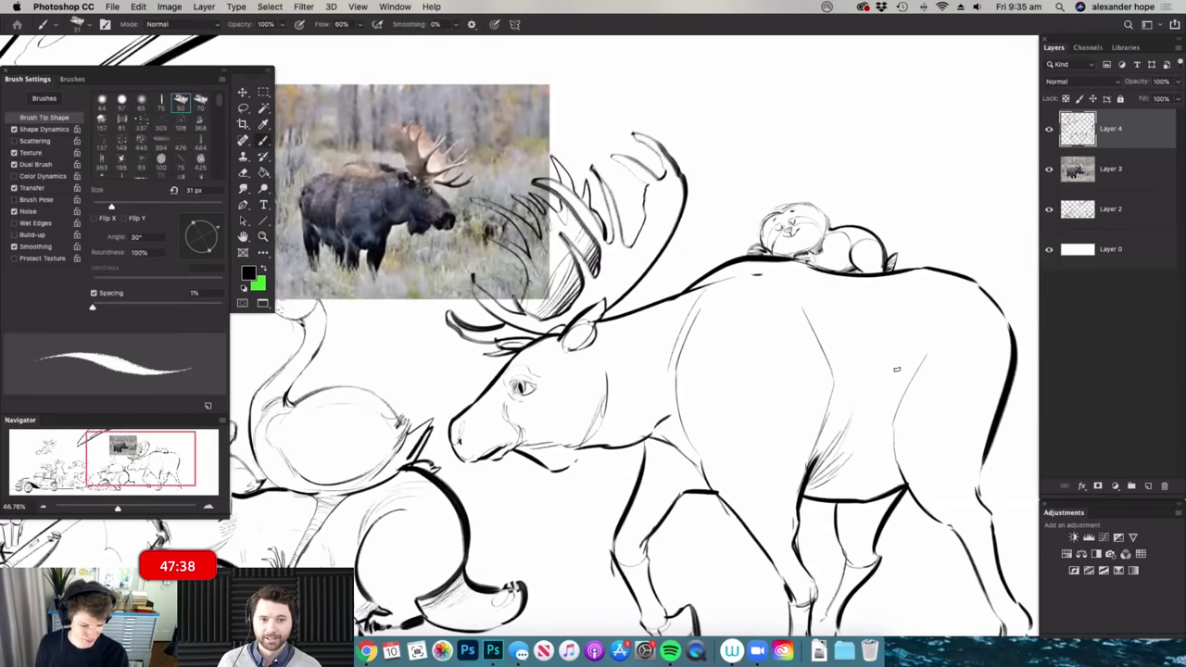
pyautogui.scroll(4, 773, 361)
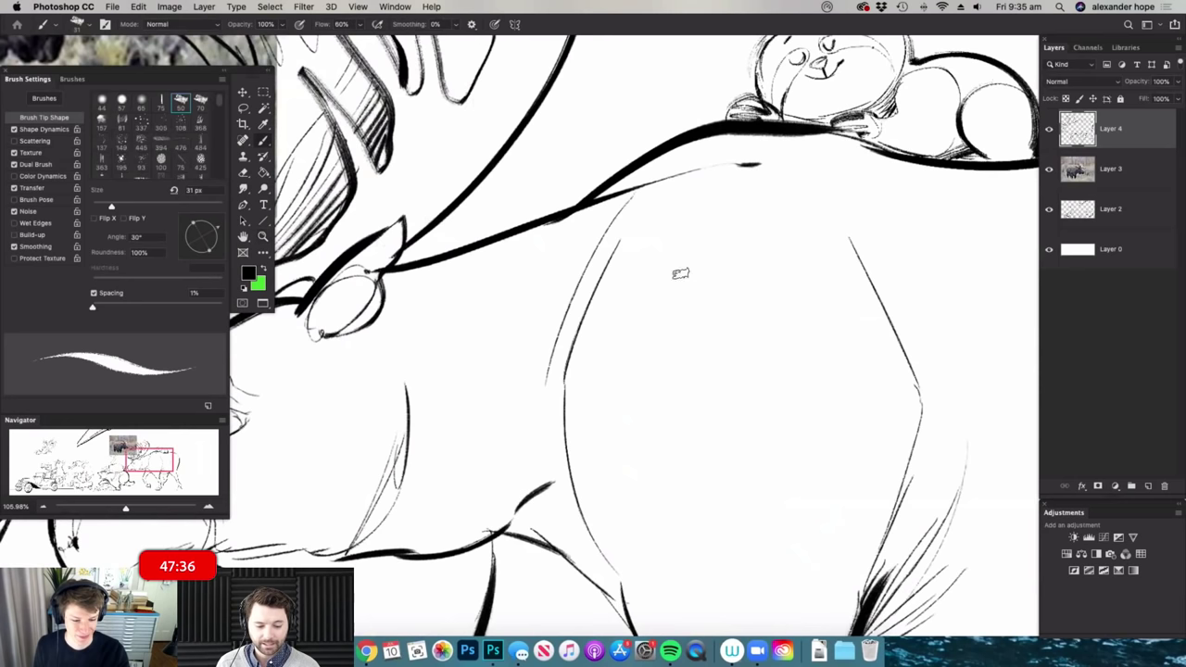
pyautogui.moveTo(649, 302)
pyautogui.mouseDown()
pyautogui.moveTo(743, 207)
pyautogui.moveTo(746, 224)
pyautogui.moveTo(740, 199)
pyautogui.moveTo(754, 239)
pyautogui.moveTo(732, 294)
pyautogui.mouseUp()
pyautogui.moveTo(738, 235)
pyautogui.mouseDown()
pyautogui.moveTo(640, 308)
pyautogui.moveTo(572, 331)
pyautogui.moveTo(571, 305)
pyautogui.mouseUp()
pyautogui.press('e')
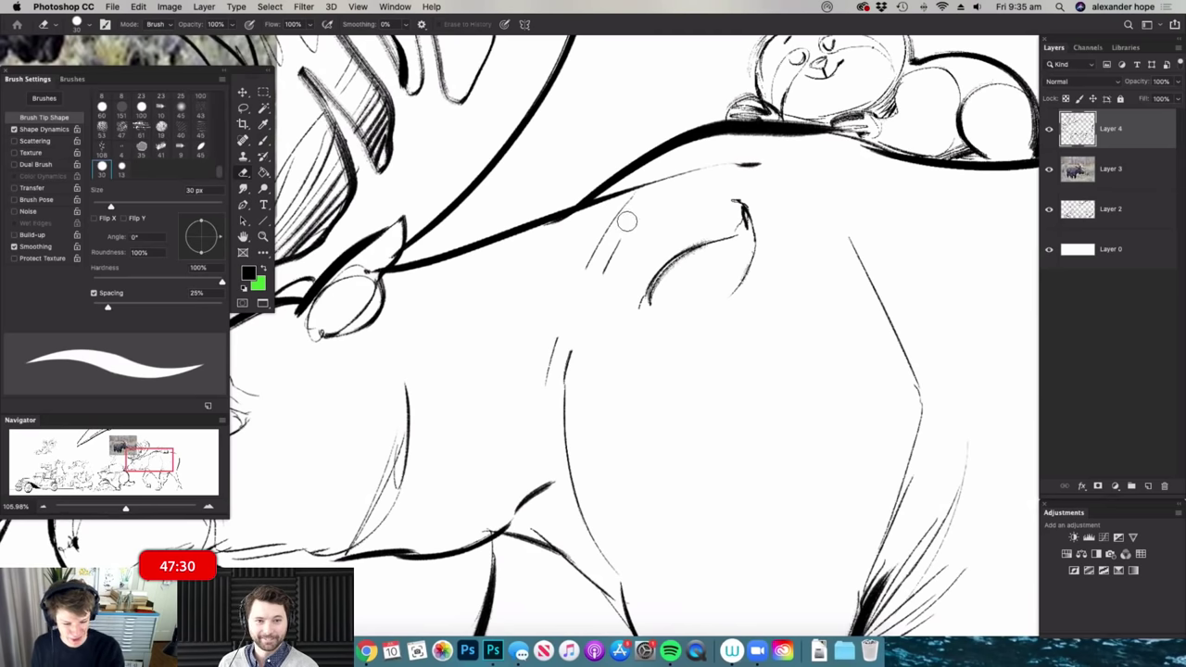
# - Draw the creature's second ear, round eyes, pointed snout with dark nose, and open mouth
pyautogui.press('b')
pyautogui.moveTo(554, 258)
pyautogui.mouseDown()
pyautogui.moveTo(547, 279)
pyautogui.moveTo(639, 302)
pyautogui.mouseUp()
pyautogui.moveTo(728, 278); pyautogui.dragTo(611, 292)
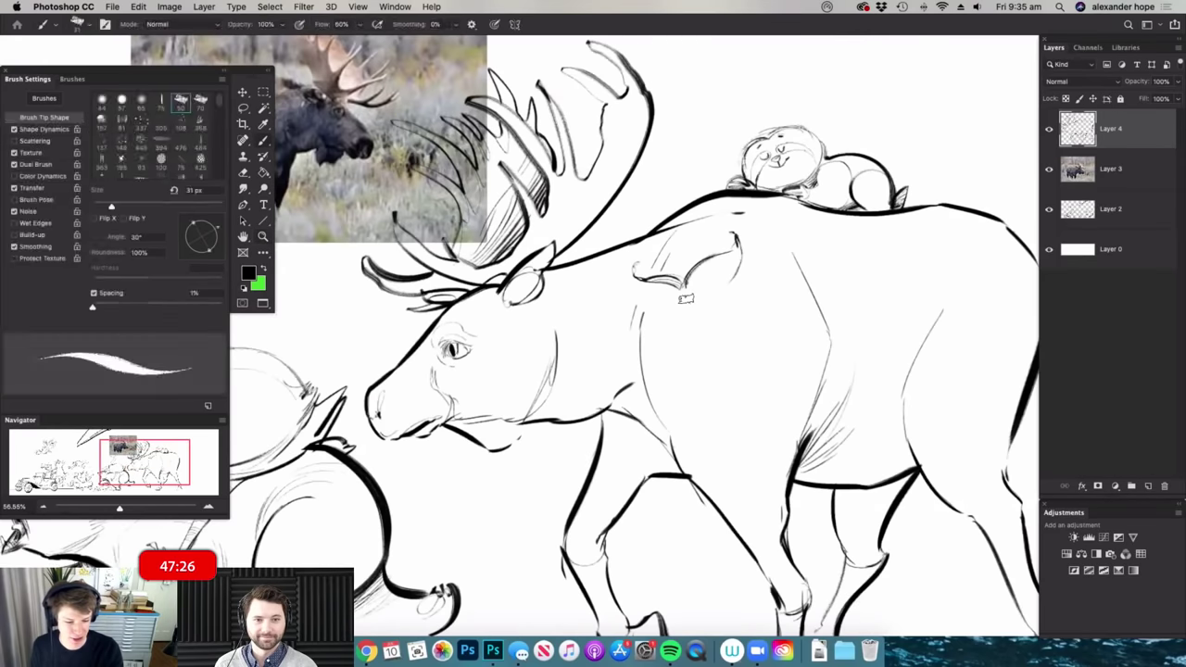
pyautogui.moveTo(686, 295); pyautogui.dragTo(779, 297)
pyautogui.moveTo(619, 246)
pyautogui.mouseDown()
pyautogui.moveTo(656, 282)
pyautogui.moveTo(710, 298)
pyautogui.moveTo(708, 270)
pyautogui.moveTo(616, 311)
pyautogui.moveTo(719, 318)
pyautogui.moveTo(703, 347)
pyautogui.moveTo(718, 349)
pyautogui.mouseUp()
pyautogui.moveTo(691, 272)
pyautogui.mouseDown()
pyautogui.moveTo(710, 259)
pyautogui.moveTo(667, 287)
pyautogui.mouseUp()
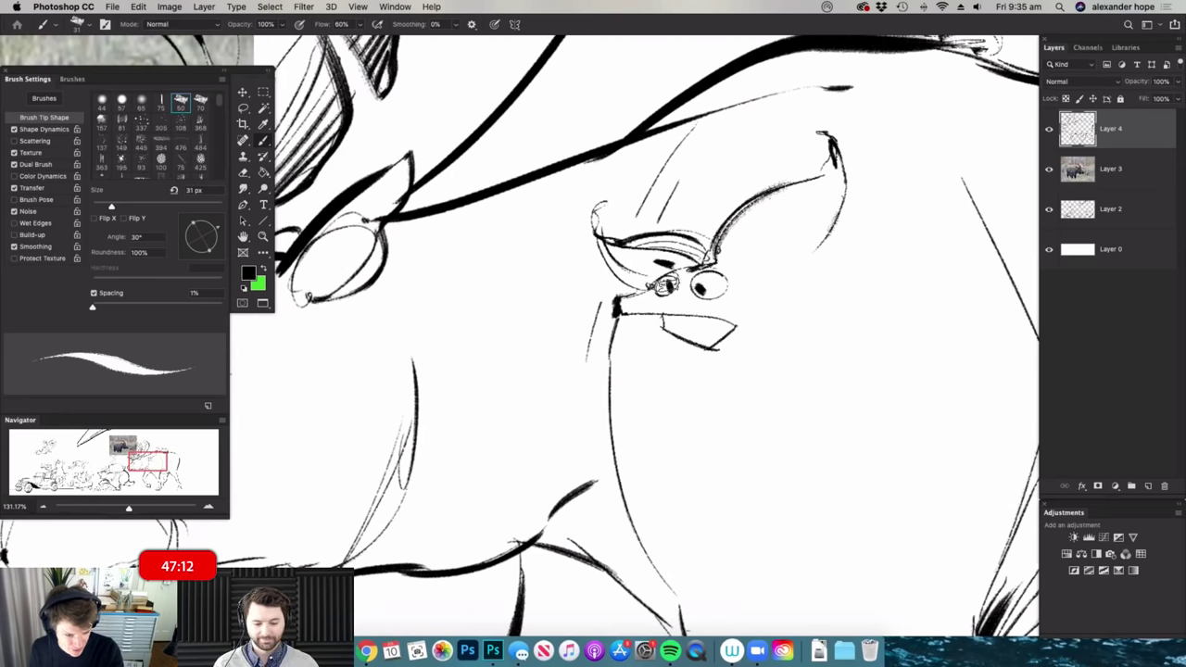
# - Draw the creature's lower jaw and furry cheek, and add curved fold lines inside its large ears
pyautogui.moveTo(738, 281)
pyautogui.mouseDown()
pyautogui.moveTo(665, 284)
pyautogui.moveTo(745, 295)
pyautogui.mouseUp()
pyautogui.moveTo(651, 293)
pyautogui.mouseDown()
pyautogui.moveTo(681, 276)
pyautogui.moveTo(724, 309)
pyautogui.moveTo(808, 317)
pyautogui.moveTo(689, 337)
pyautogui.moveTo(714, 346)
pyautogui.moveTo(778, 307)
pyautogui.mouseUp()
pyautogui.scroll(-5, 656, 291)
pyautogui.scroll(5, 656, 291)
pyautogui.moveTo(811, 263); pyautogui.dragTo(727, 267)
pyautogui.moveTo(778, 250); pyautogui.dragTo(842, 264)
pyautogui.moveTo(811, 268)
pyautogui.mouseDown()
pyautogui.moveTo(791, 298)
pyautogui.moveTo(717, 296)
pyautogui.moveTo(809, 226)
pyautogui.mouseUp()
pyautogui.moveTo(717, 307)
pyautogui.mouseDown()
pyautogui.moveTo(818, 222)
pyautogui.moveTo(753, 306)
pyautogui.mouseUp()
pyautogui.moveTo(817, 242); pyautogui.dragTo(760, 315)
# - Draw the creature's back, rounded belly and raised hind leg behind its head on the moose's side
pyautogui.press('z')
pyautogui.scroll(-5, 911, 319)
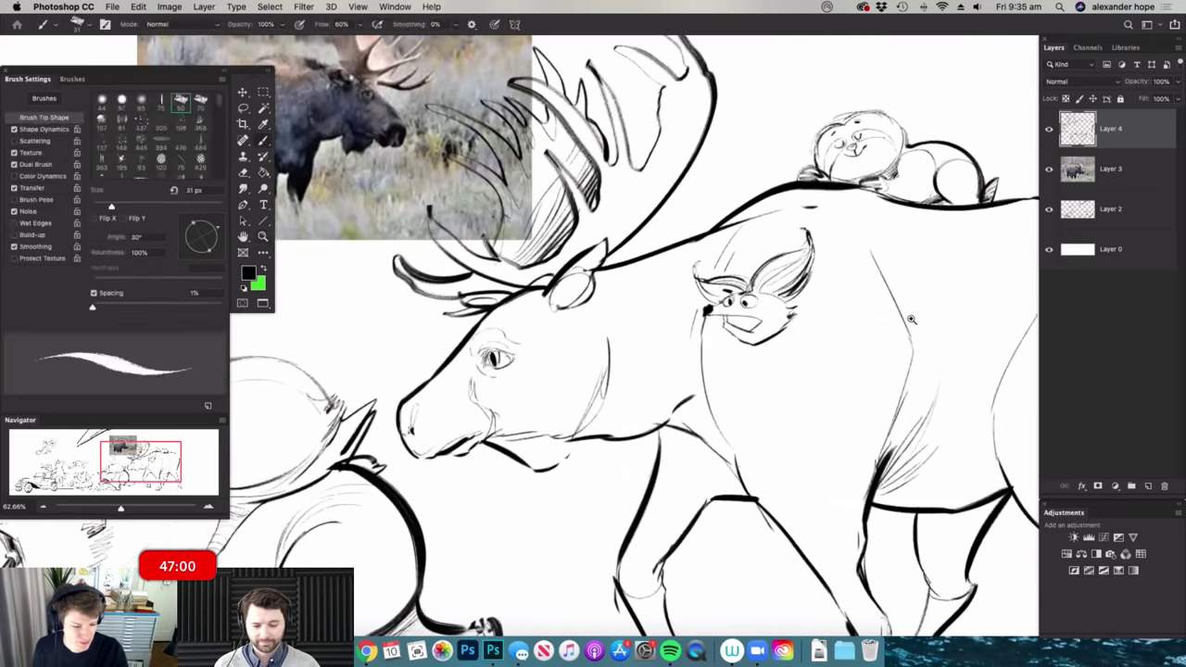
pyautogui.scroll(5, 910, 319)
pyautogui.press('b')
pyautogui.moveTo(685, 287)
pyautogui.mouseDown()
pyautogui.moveTo(787, 326)
pyautogui.moveTo(813, 352)
pyautogui.mouseUp()
pyautogui.moveTo(648, 367)
pyautogui.mouseDown()
pyautogui.moveTo(654, 394)
pyautogui.moveTo(806, 397)
pyautogui.mouseUp()
pyautogui.moveTo(780, 321)
pyautogui.mouseDown()
pyautogui.moveTo(799, 275)
pyautogui.moveTo(840, 324)
pyautogui.moveTo(880, 280)
pyautogui.moveTo(887, 291)
pyautogui.moveTo(814, 374)
pyautogui.mouseUp()
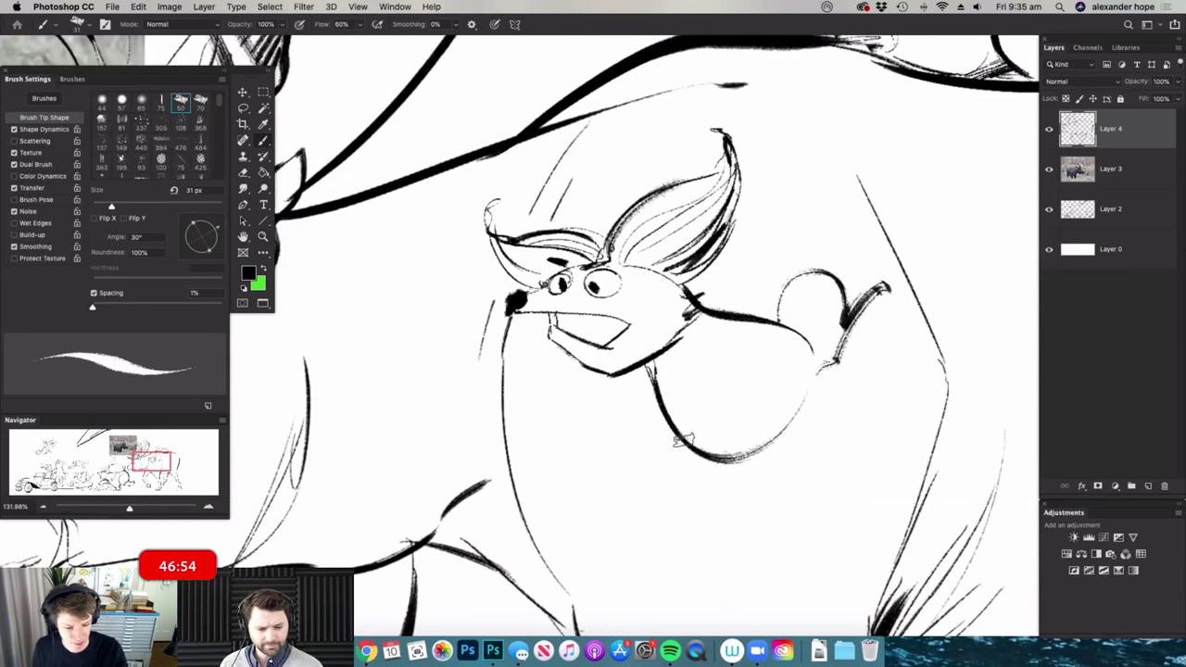
# - Draw the creature's lower hind leg and raised far arm, and erase the back line crossing that arm
pyautogui.moveTo(681, 439)
pyautogui.mouseDown()
pyautogui.moveTo(692, 500)
pyautogui.moveTo(732, 495)
pyautogui.mouseUp()
pyautogui.moveTo(765, 454)
pyautogui.mouseDown()
pyautogui.moveTo(698, 550)
pyautogui.moveTo(719, 554)
pyautogui.mouseUp()
pyautogui.moveTo(655, 328)
pyautogui.mouseDown()
pyautogui.moveTo(685, 326)
pyautogui.moveTo(689, 302)
pyautogui.moveTo(644, 329)
pyautogui.mouseUp()
pyautogui.moveTo(724, 302)
pyautogui.mouseDown()
pyautogui.moveTo(752, 301)
pyautogui.moveTo(693, 313)
pyautogui.mouseUp()
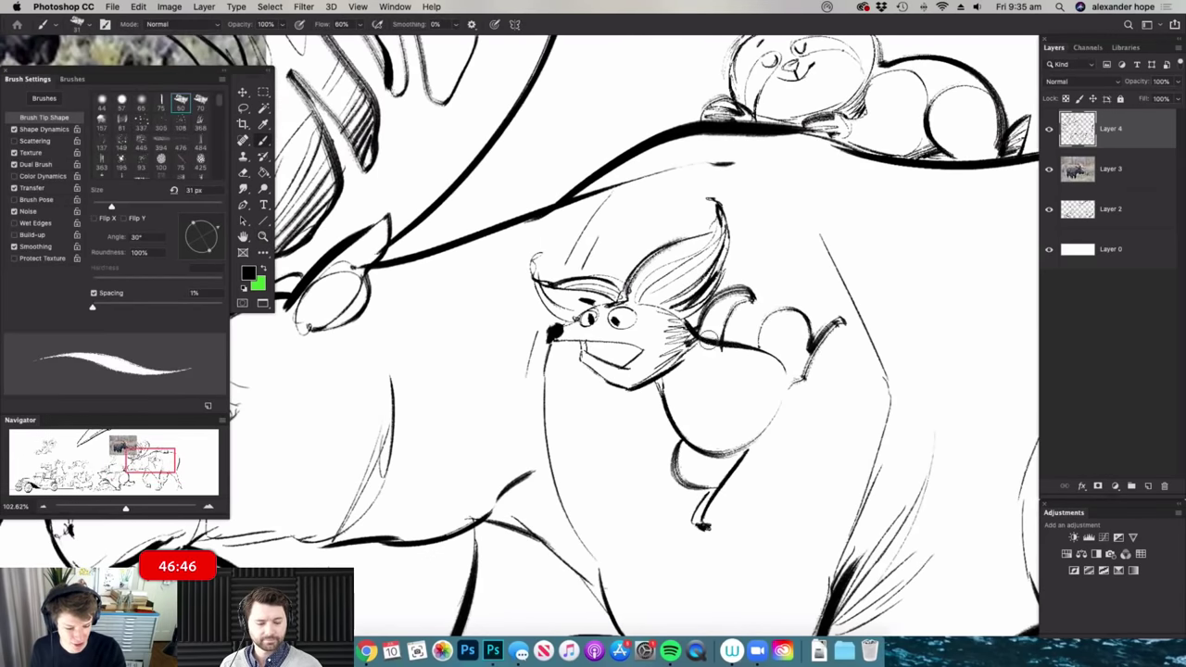
pyautogui.press('e')
pyautogui.press('b')
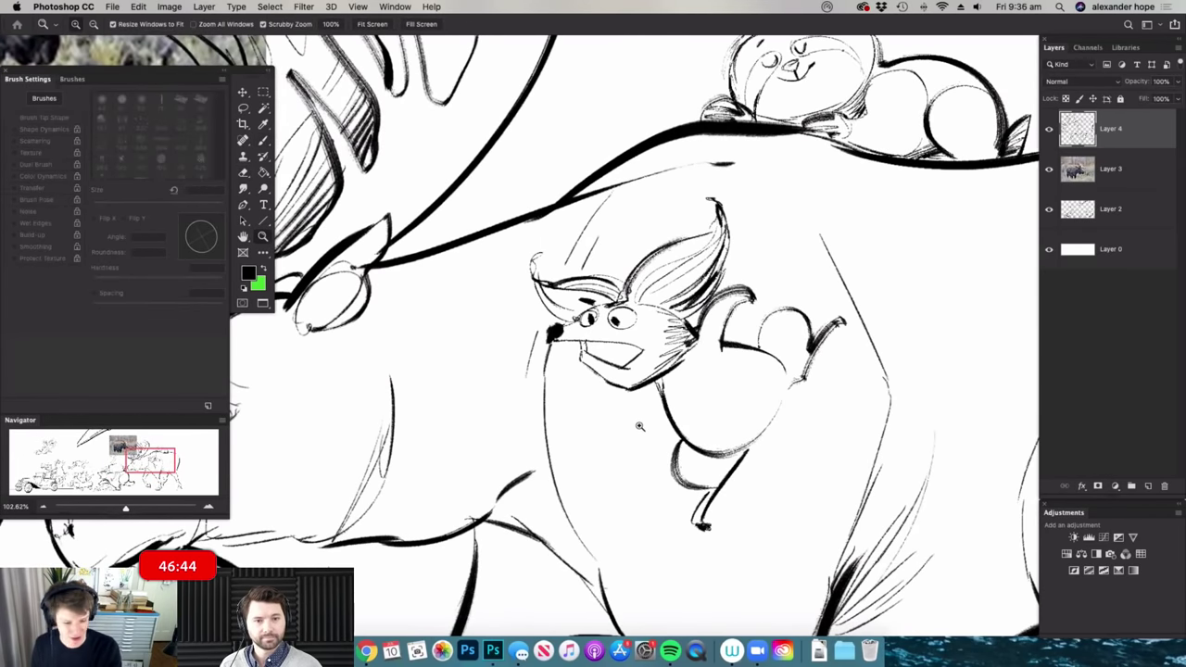
# - Draw the creature's near arm with long hanging fingers and a long tail curling up behind its body
pyautogui.scroll(2, 593, 379)
pyautogui.moveTo(569, 391); pyautogui.dragTo(576, 406)
pyautogui.moveTo(582, 398)
pyautogui.mouseDown()
pyautogui.moveTo(627, 395)
pyautogui.moveTo(681, 410)
pyautogui.mouseUp()
pyautogui.press('super+space')
pyautogui.moveTo(727, 368)
pyautogui.mouseDown()
pyautogui.moveTo(770, 329)
pyautogui.moveTo(816, 326)
pyautogui.mouseUp()
pyautogui.moveTo(720, 304)
pyautogui.mouseDown()
pyautogui.moveTo(781, 340)
pyautogui.moveTo(758, 346)
pyautogui.moveTo(769, 313)
pyautogui.mouseUp()
pyautogui.moveTo(513, 449)
pyautogui.mouseDown()
pyautogui.moveTo(503, 500)
pyautogui.moveTo(536, 510)
pyautogui.moveTo(542, 495)
pyautogui.mouseUp()
pyautogui.press('z')
pyautogui.moveTo(704, 346); pyautogui.dragTo(656, 347)
pyautogui.moveTo(764, 377); pyautogui.dragTo(815, 376)
pyautogui.moveTo(639, 426)
pyautogui.mouseDown()
pyautogui.moveTo(787, 409)
pyautogui.moveTo(796, 337)
pyautogui.moveTo(878, 297)
pyautogui.moveTo(887, 260)
pyautogui.moveTo(853, 262)
pyautogui.moveTo(866, 324)
pyautogui.moveTo(781, 331)
pyautogui.moveTo(780, 391)
pyautogui.moveTo(663, 391)
pyautogui.moveTo(678, 391)
pyautogui.moveTo(674, 365)
pyautogui.moveTo(683, 394)
pyautogui.mouseUp()
pyautogui.press('z')
pyautogui.moveTo(741, 363); pyautogui.dragTo(662, 364)
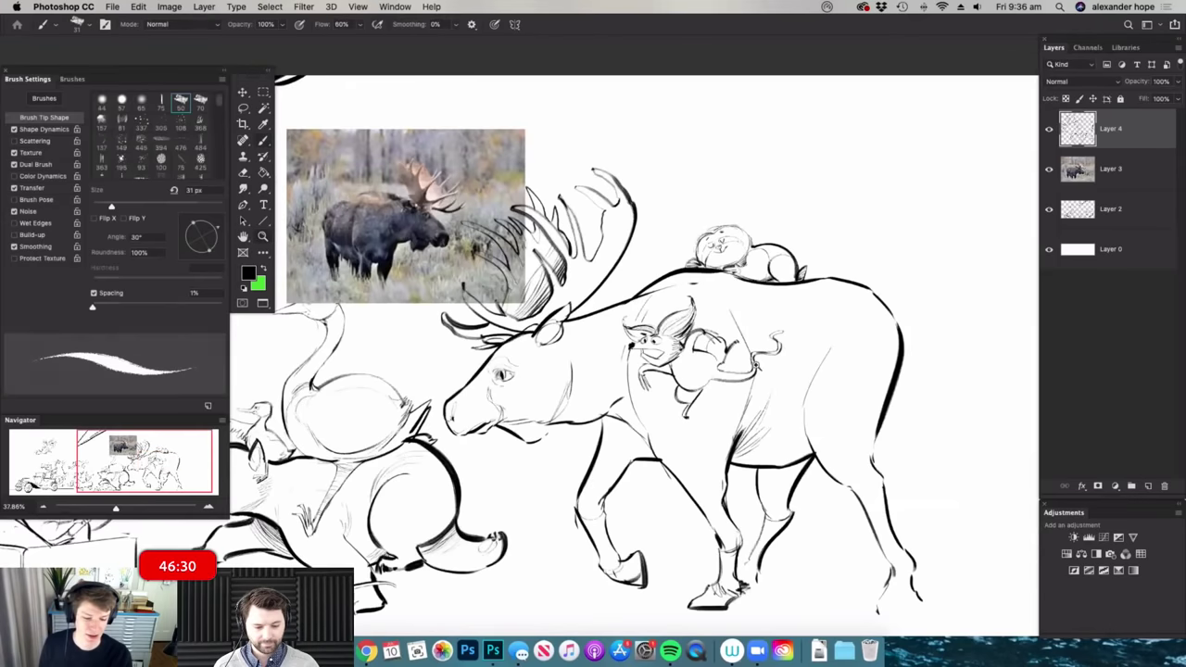
# - Clean up the overlapping lines on the creature's body and add the inner contour of its raised thigh
pyautogui.scroll(4, 708, 354)
pyautogui.press('e')
pyautogui.press('b')
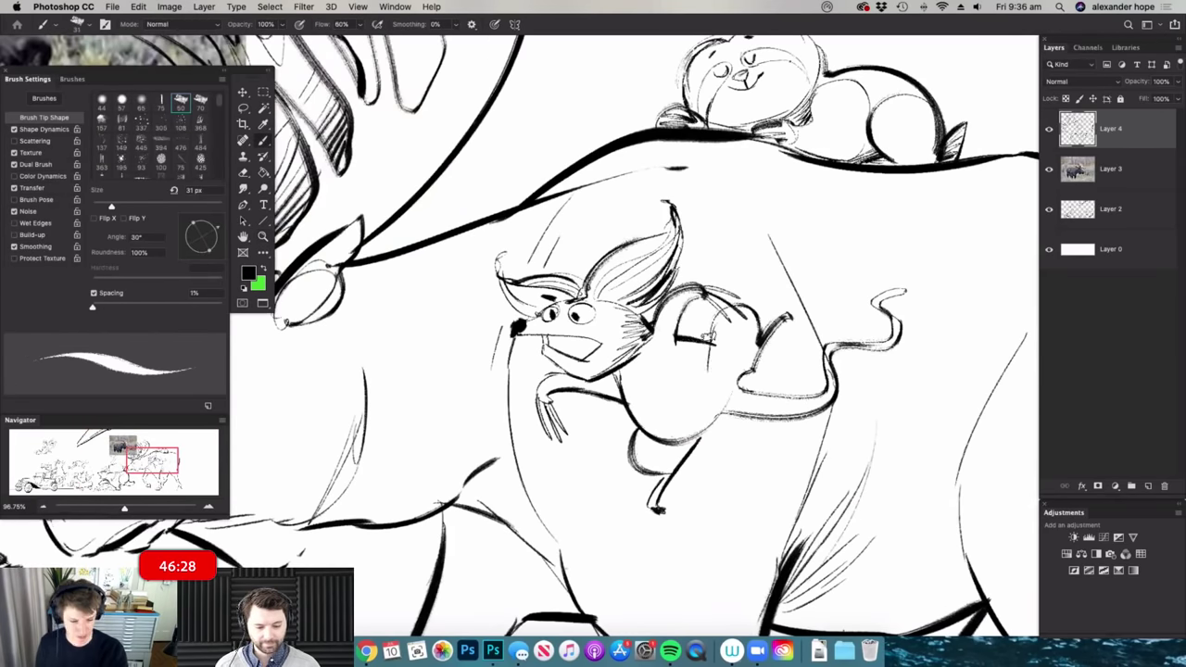
pyautogui.press('z')
pyautogui.moveTo(747, 358); pyautogui.dragTo(736, 362)
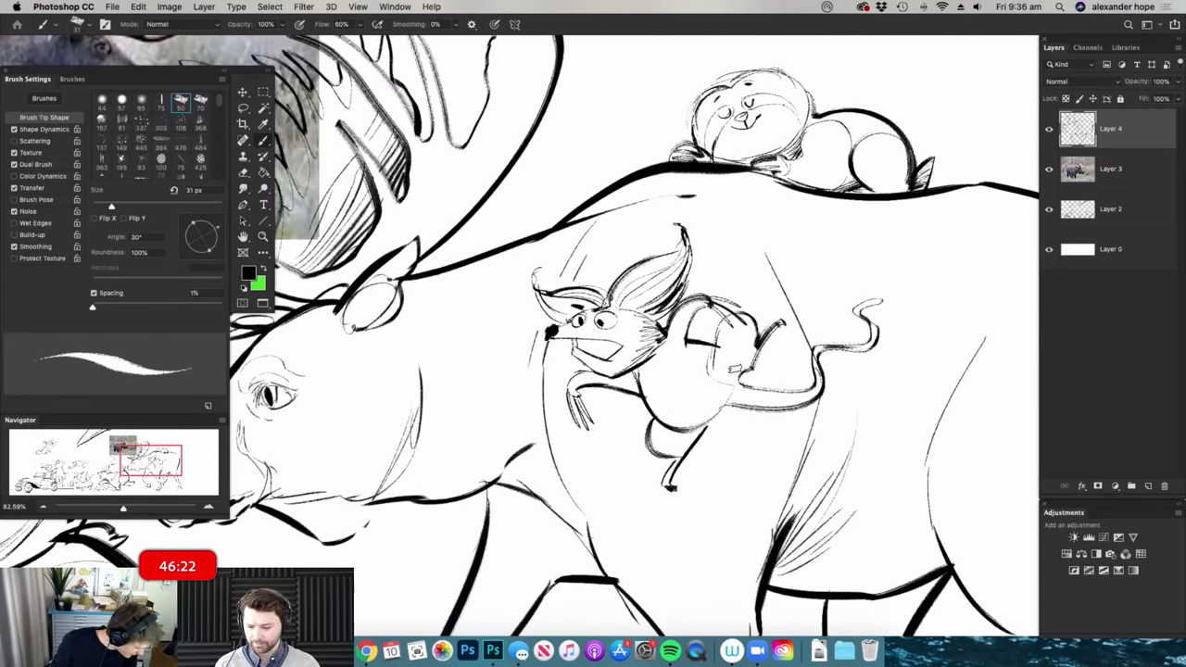
pyautogui.press('z')
pyautogui.moveTo(663, 326)
pyautogui.mouseDown()
pyautogui.moveTo(588, 326)
pyautogui.moveTo(673, 320)
pyautogui.mouseUp()
# - Add an inner lip line and small pointed teeth inside the creature's open mouth
pyautogui.press('z')
pyautogui.scroll(3, 625, 324)
pyautogui.press('b')
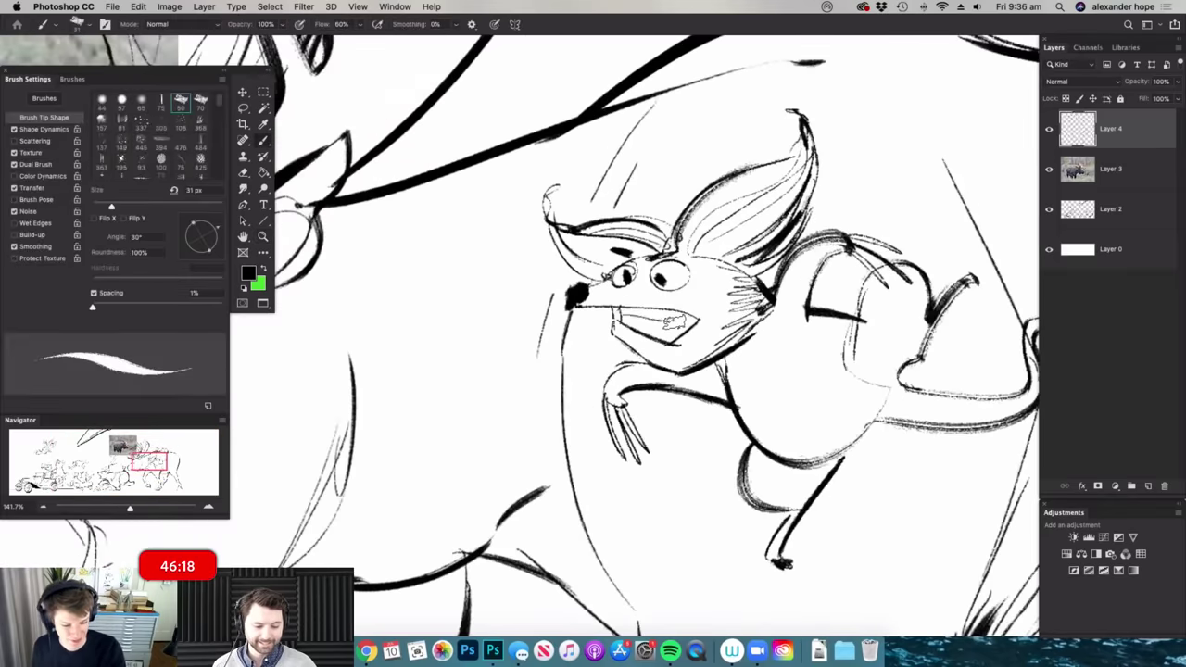
pyautogui.moveTo(695, 322); pyautogui.dragTo(613, 313)
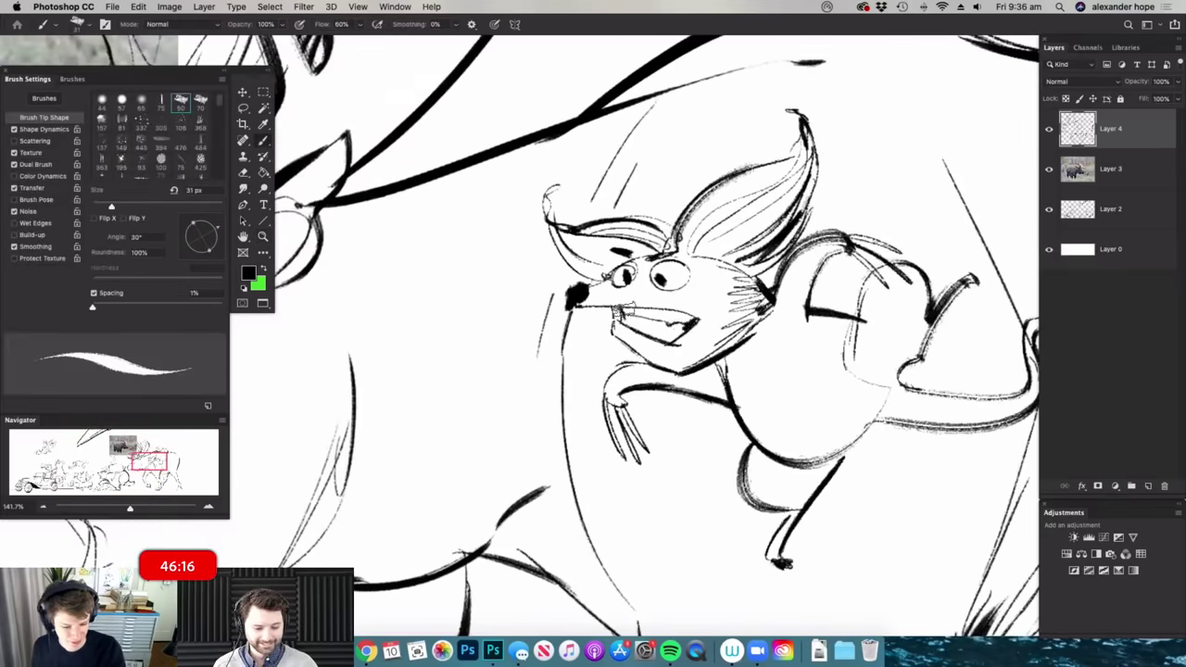
# - Examine the creature climbing on the moose's side and the overall composition of the animal procession
pyautogui.press('z')
pyautogui.scroll(-6, 639, 287)
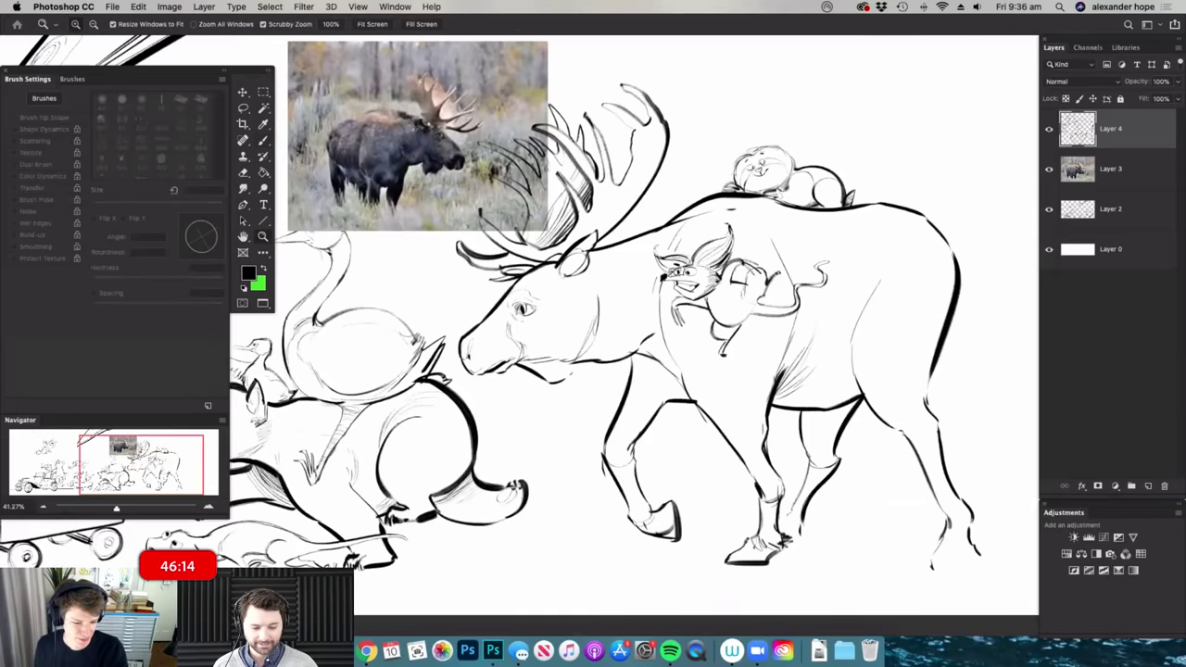
pyautogui.scroll(3, 639, 287)
pyautogui.press('b')
pyautogui.press('z')
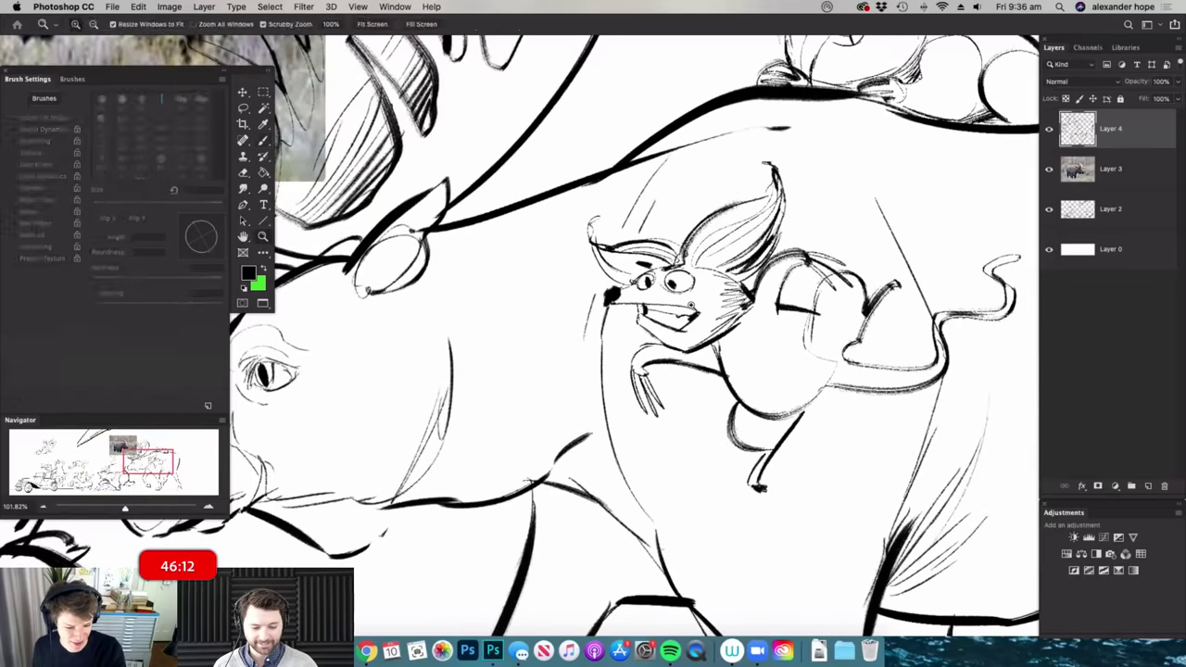
pyautogui.scroll(-5, 693, 281)
pyautogui.moveTo(616, 389); pyautogui.dragTo(565, 387)
pyautogui.press('b')
pyautogui.press('z')
pyautogui.press('b')
pyautogui.moveTo(808, 364); pyautogui.dragTo(739, 352)
pyautogui.press('z')
pyautogui.press('b')
pyautogui.press('z')
pyautogui.moveTo(659, 449); pyautogui.dragTo(716, 443)
pyautogui.press('b')
pyautogui.press('z')
pyautogui.scroll(-2, 734, 426)
pyautogui.press('b')
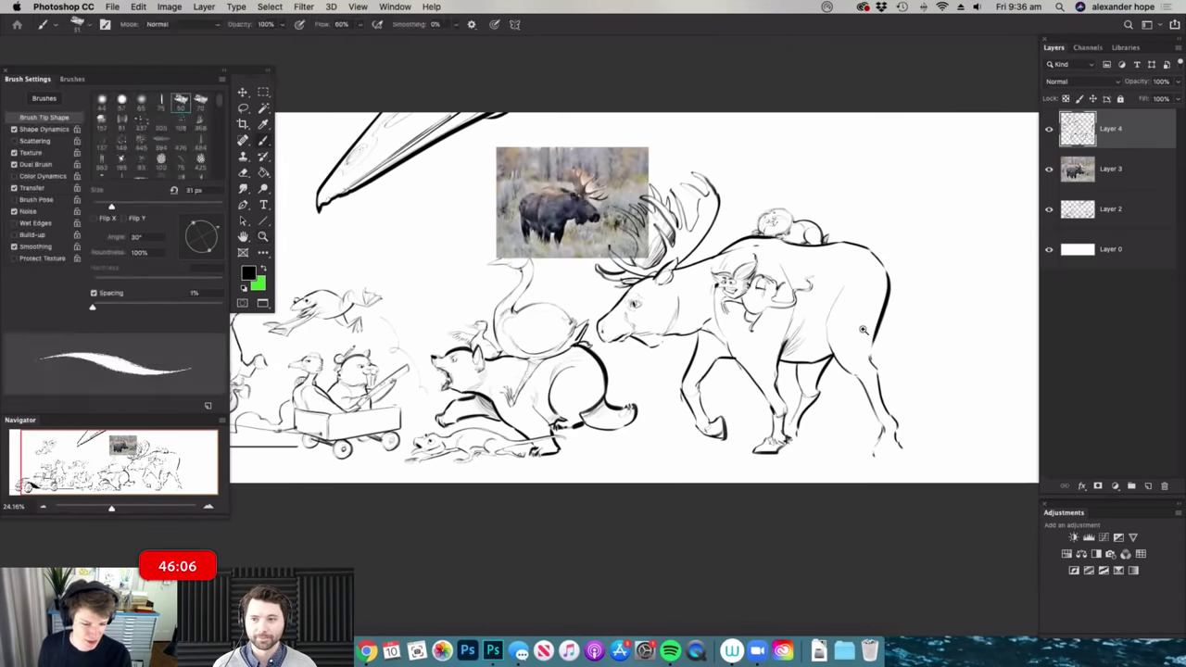
pyautogui.press('z')
pyautogui.scroll(2, 734, 425)
pyautogui.press('b')
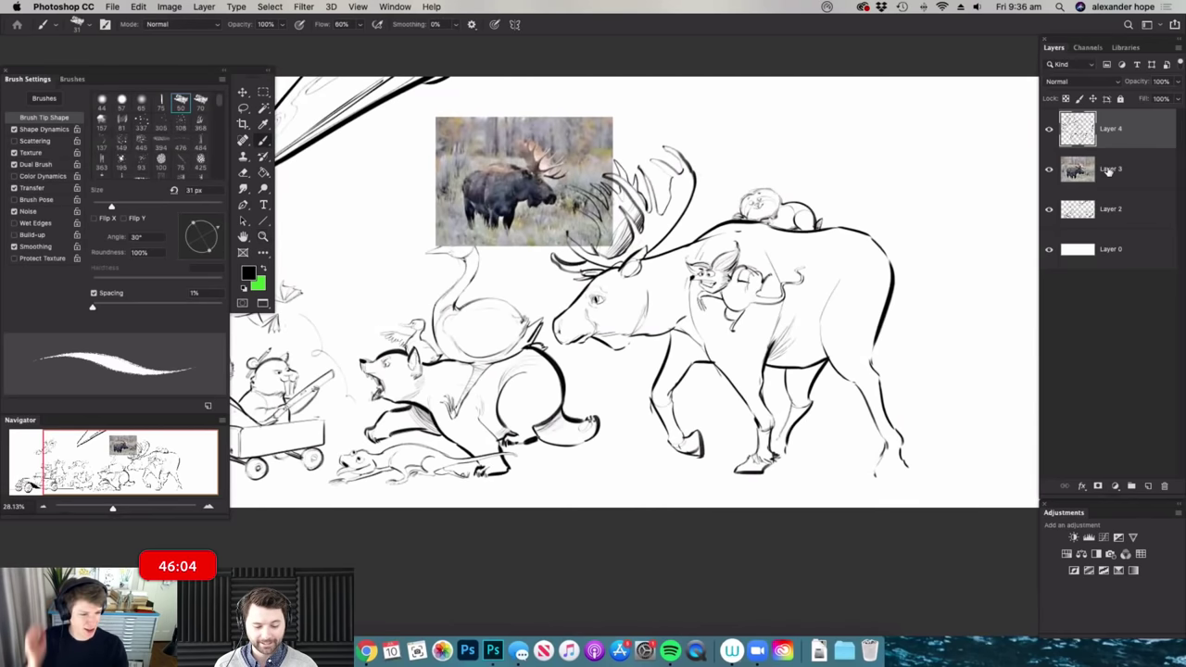
# - Delete Layer 3, which holds the moose reference photo
pyautogui.click(1109, 171)
pyautogui.press('Delete')
# - Draw the moose's rear hoof on Layer 2, with the ankle joint, shaggy fur and a split hoof outline
pyautogui.press('z')
pyautogui.moveTo(821, 325)
pyautogui.mouseDown()
pyautogui.moveTo(718, 328)
pyautogui.moveTo(972, 354)
pyautogui.mouseUp()
pyautogui.press('b')
pyautogui.press('z')
pyautogui.press('b')
pyautogui.press('z')
pyautogui.moveTo(974, 468); pyautogui.dragTo(987, 470)
pyautogui.scroll(5, 986, 470)
pyautogui.press('b')
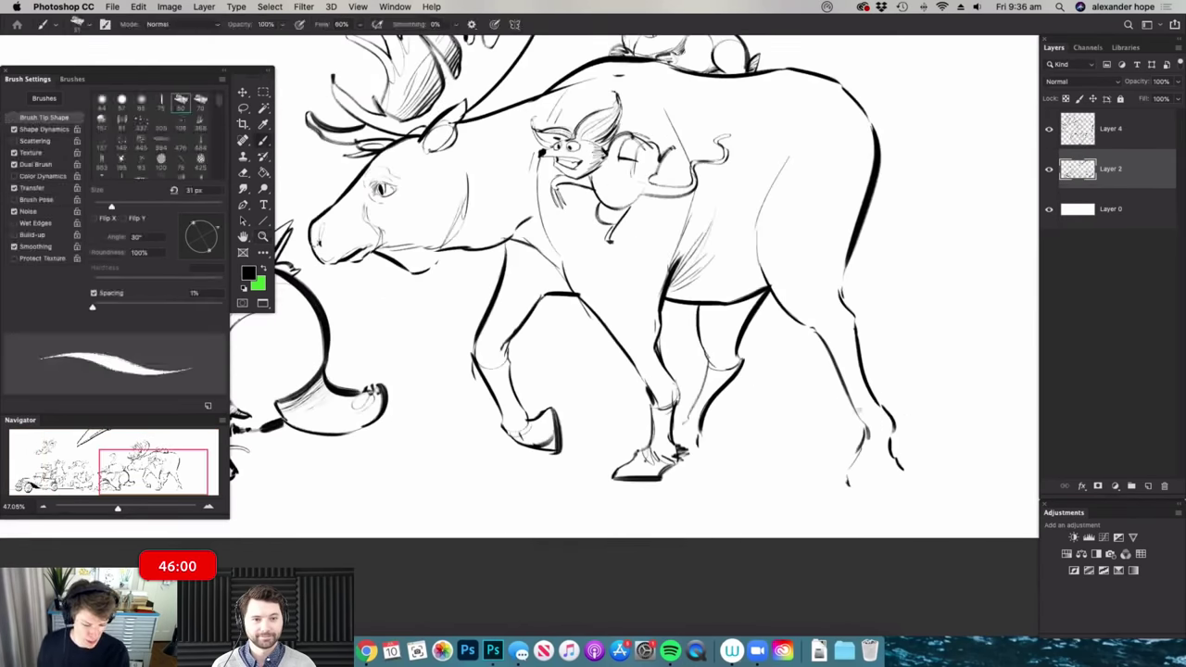
pyautogui.scroll(3, 877, 472)
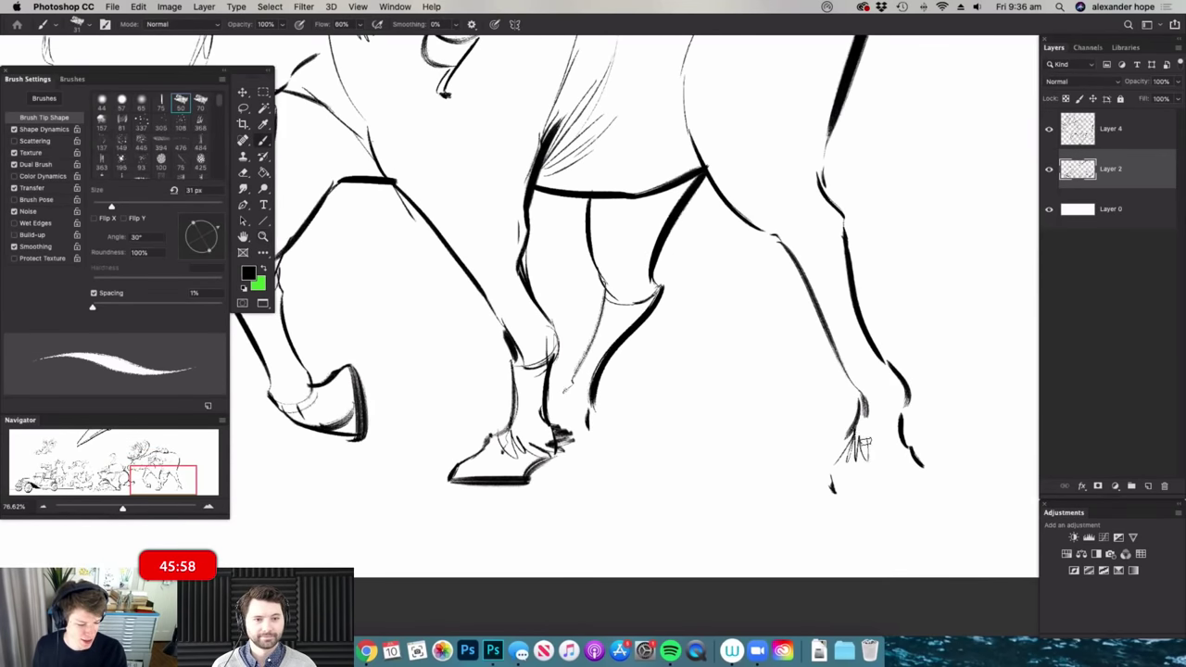
pyautogui.moveTo(917, 440); pyautogui.dragTo(902, 428)
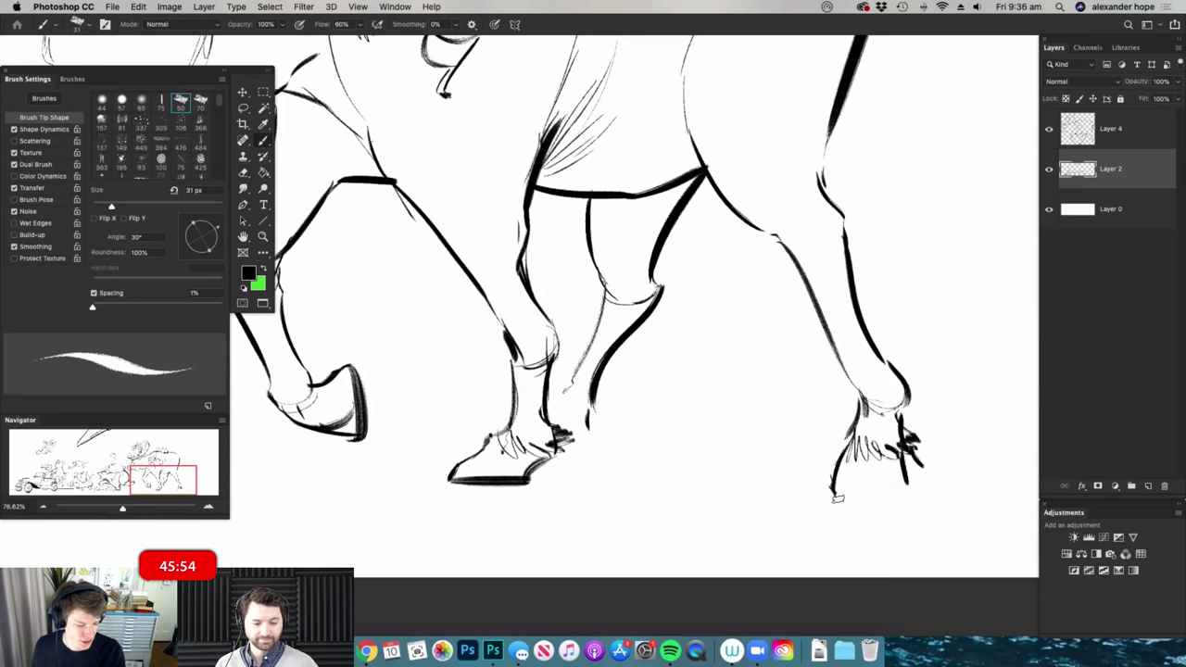
pyautogui.moveTo(840, 500); pyautogui.dragTo(905, 479)
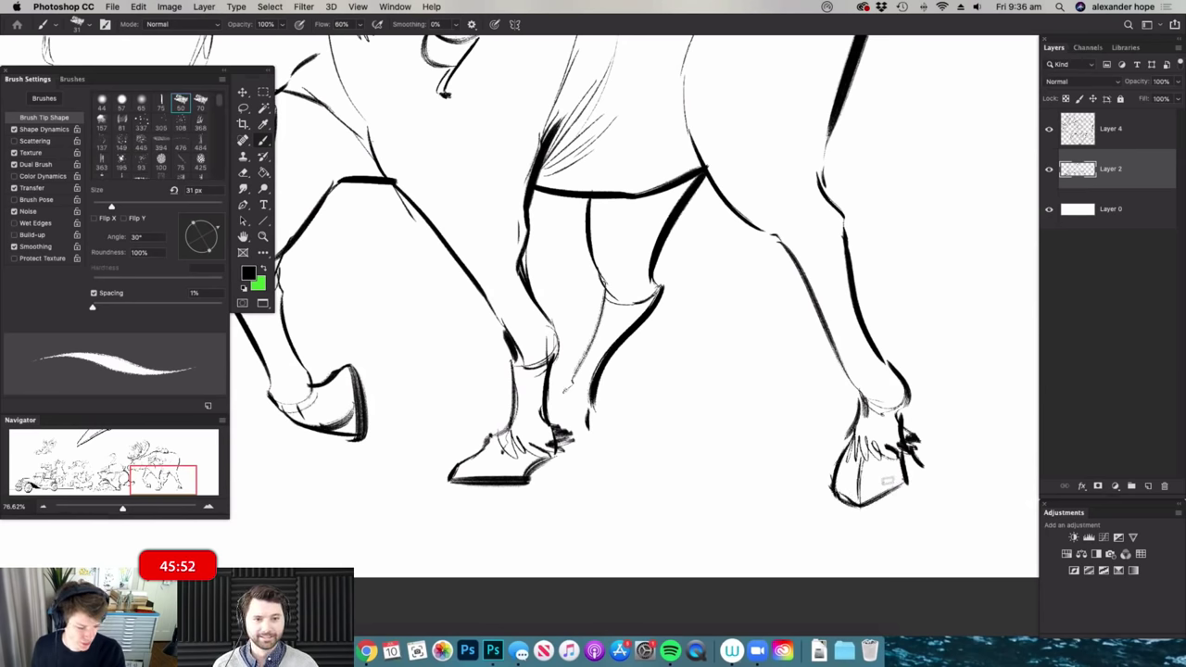
# - Clean up the lines around the moose's rear hoof with the Eraser and merge Layer 4 into Layer 2
pyautogui.press('e')
pyautogui.moveTo(871, 418)
pyautogui.mouseDown()
pyautogui.moveTo(808, 425)
pyautogui.moveTo(906, 428)
pyautogui.mouseUp()
pyautogui.click(1116, 135)
pyautogui.press('super+e')
pyautogui.moveTo(906, 439)
pyautogui.mouseDown()
pyautogui.moveTo(908, 426)
pyautogui.moveTo(863, 421)
pyautogui.mouseUp()
pyautogui.moveTo(915, 343); pyautogui.dragTo(939, 341)
# - Draw a long, thin tail hanging behind the moose's hindquarters with several sweeping brush strokes
pyautogui.press('b')
pyautogui.scroll(-3, 809, 247)
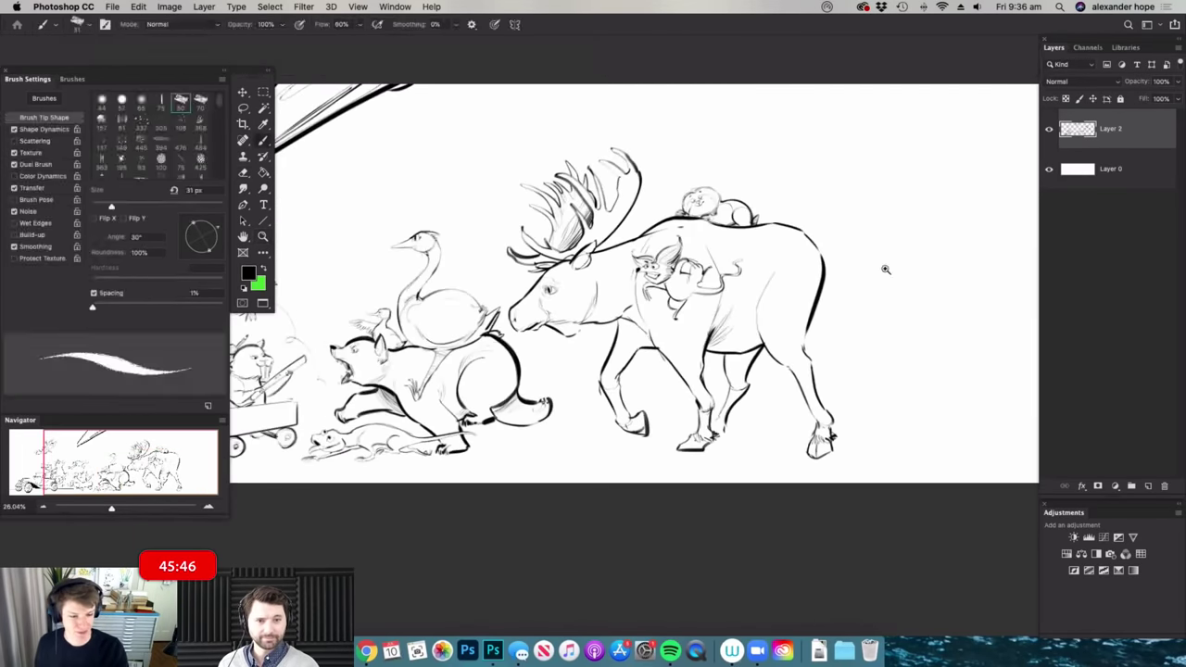
pyautogui.scroll(4, 886, 265)
pyautogui.moveTo(880, 491); pyautogui.dragTo(884, 499)
pyautogui.moveTo(801, 300)
pyautogui.mouseDown()
pyautogui.moveTo(825, 419)
pyautogui.moveTo(875, 485)
pyautogui.mouseUp()
pyautogui.moveTo(823, 326); pyautogui.dragTo(857, 476)
pyautogui.moveTo(828, 352); pyautogui.dragTo(854, 467)
pyautogui.moveTo(799, 274); pyautogui.dragTo(854, 462)
pyautogui.moveTo(884, 353)
pyautogui.mouseDown()
pyautogui.moveTo(838, 357)
pyautogui.moveTo(787, 385)
pyautogui.mouseUp()
pyautogui.press('b')
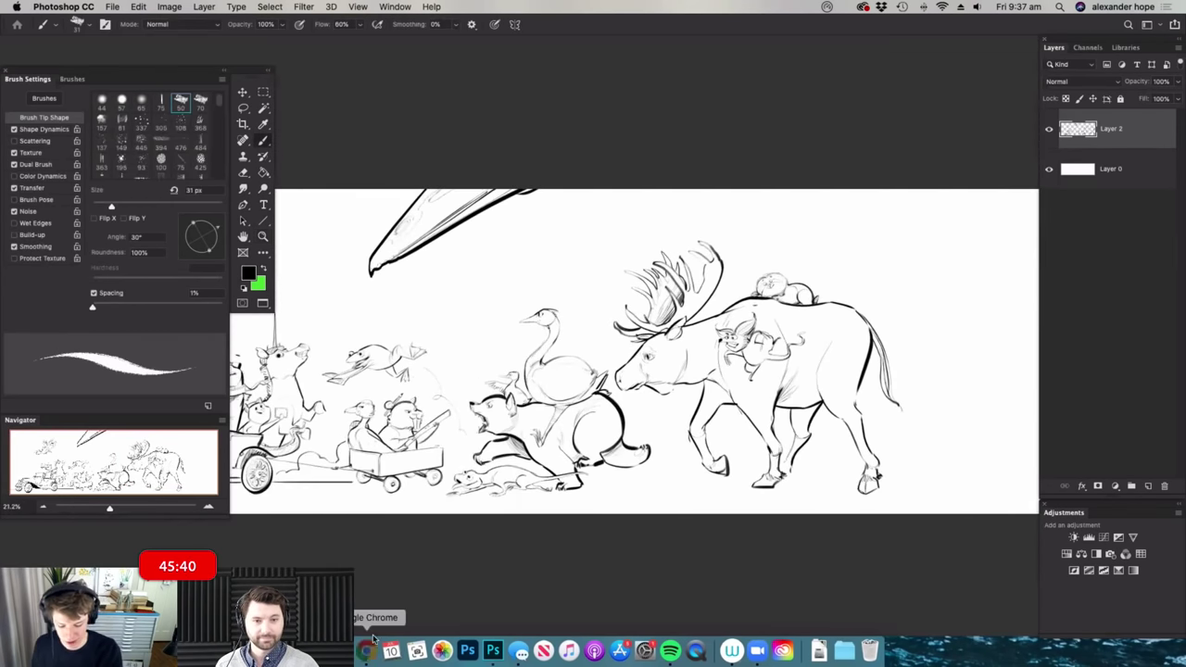
# - Switch to Chrome and search Google Images for axolotl
pyautogui.click(368, 651)
pyautogui.click(128, 108)
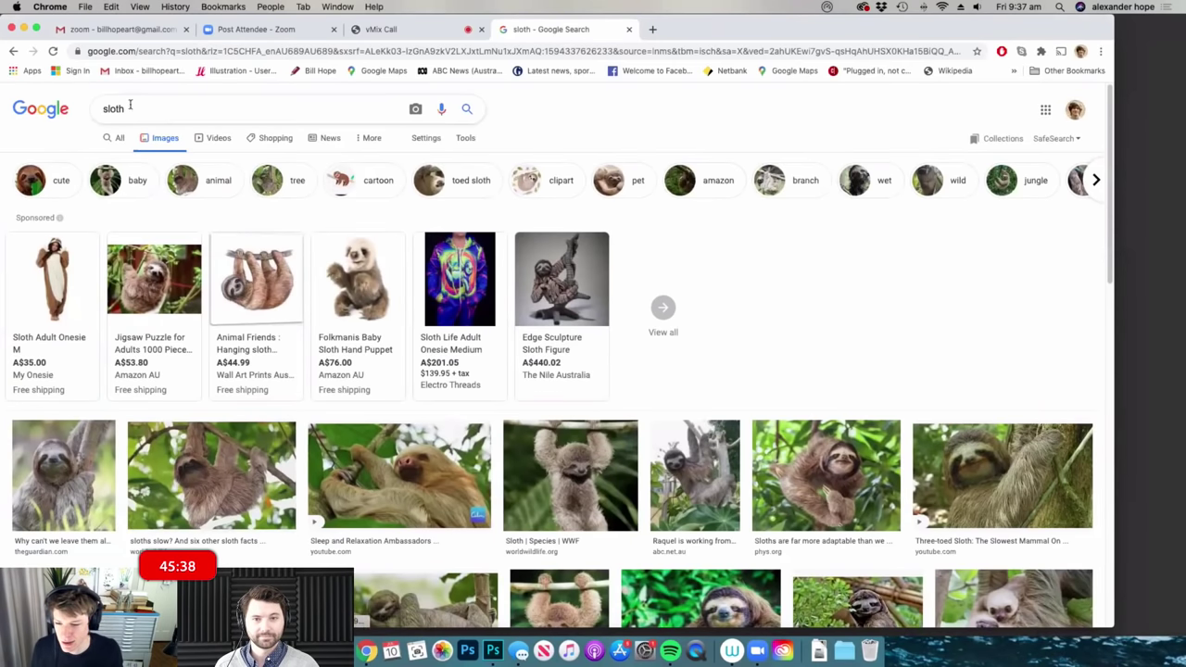
pyautogui.moveTo(128, 109); pyautogui.dragTo(69, 112)
pyautogui.write('axel')
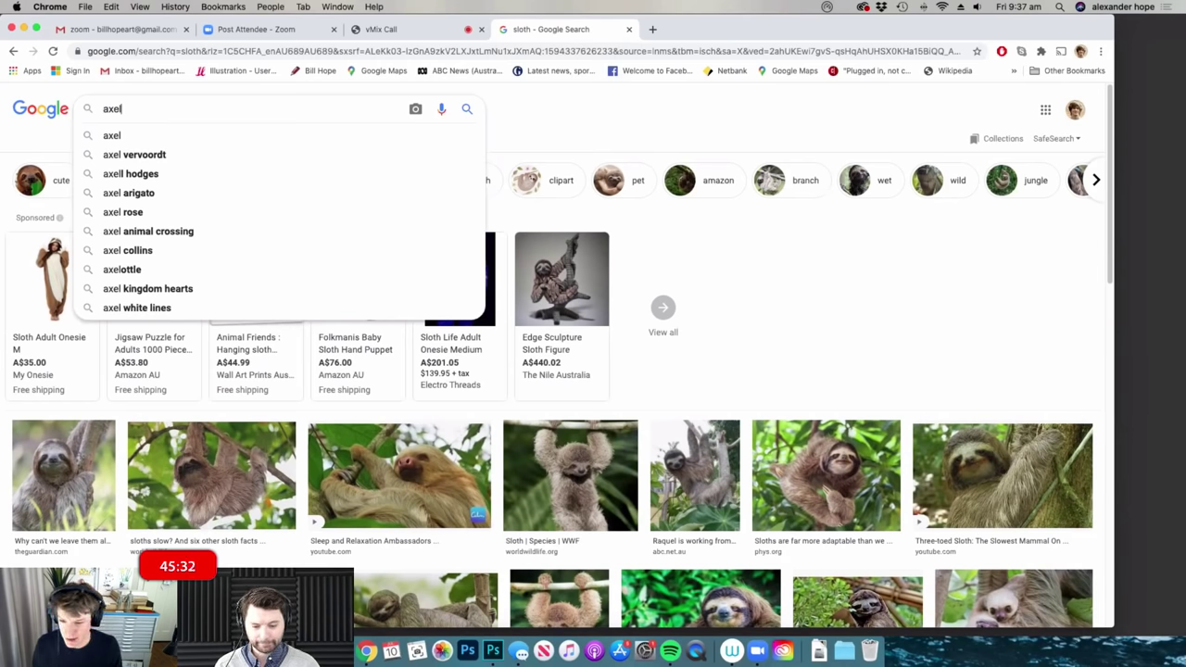
pyautogui.write('el')
pyautogui.press('BackSpace')
pyautogui.press('BackSpace')
pyautogui.press('BackSpace')
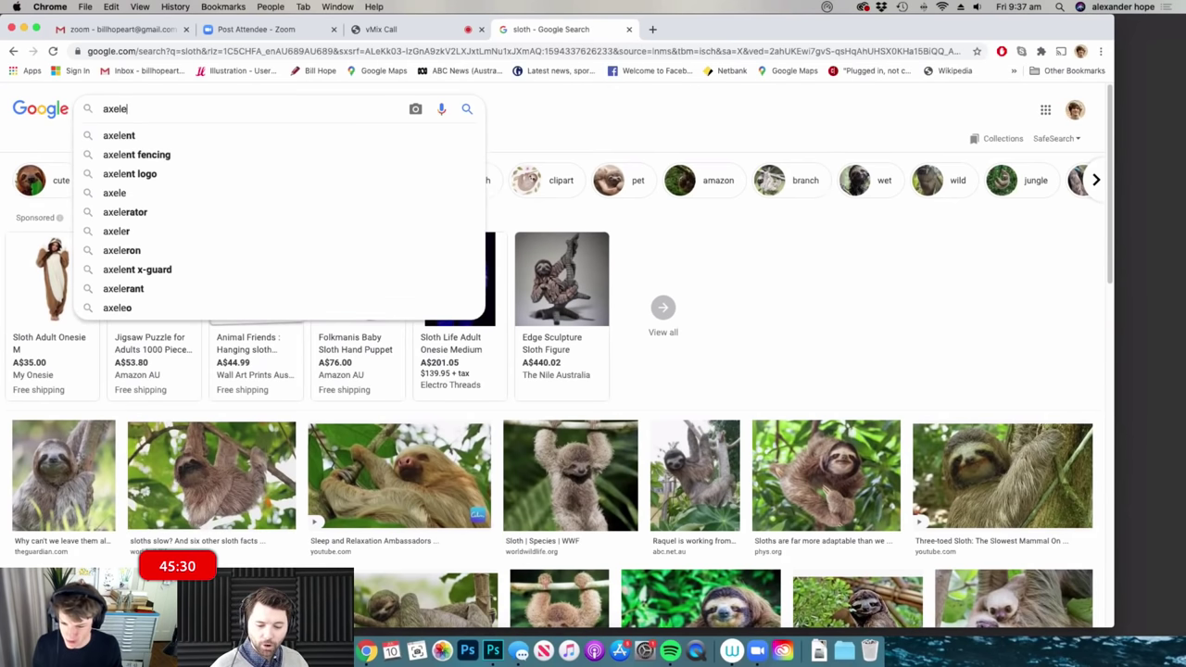
pyautogui.press('BackSpace')
pyautogui.write('ol')
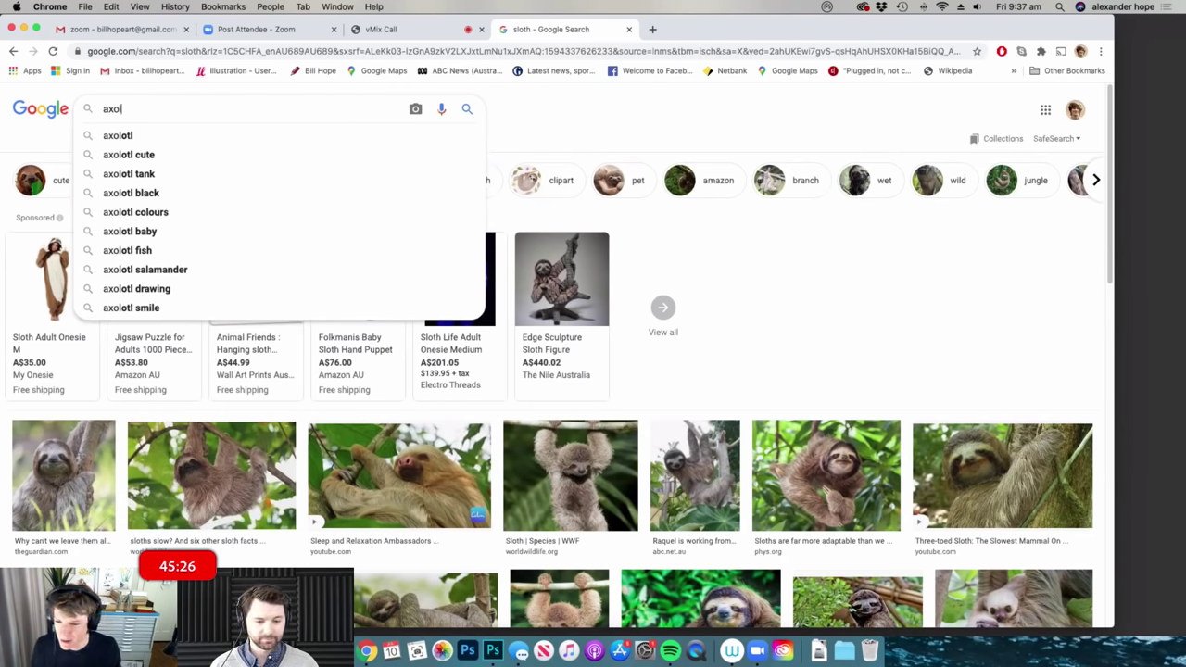
pyautogui.click(118, 136)
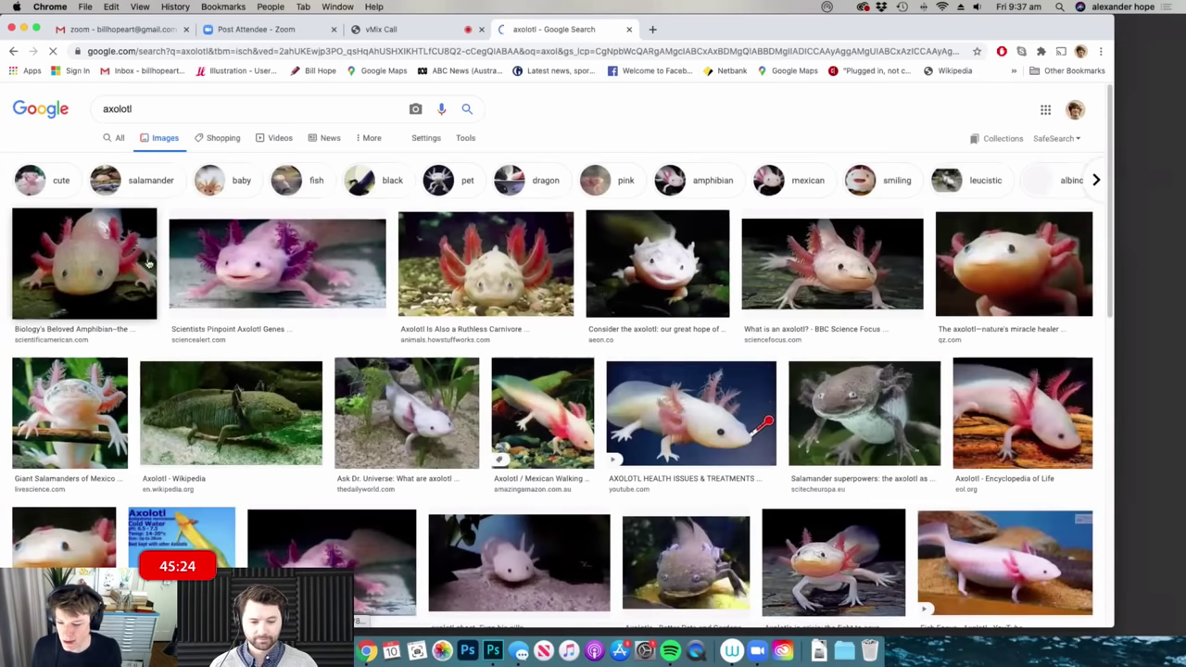
# - Copy the sciencealert.com image of the pink axolotl with purple gills and switch back to Photoshop
pyautogui.rightClick(283, 290)
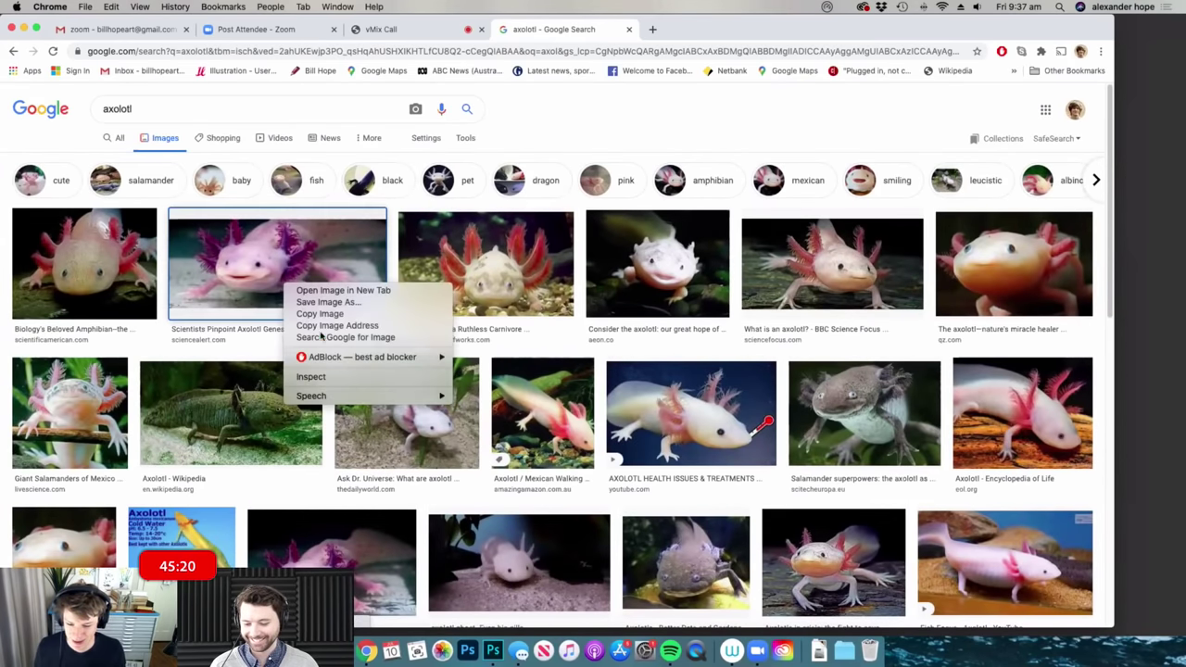
pyautogui.click(322, 314)
pyautogui.click(492, 651)
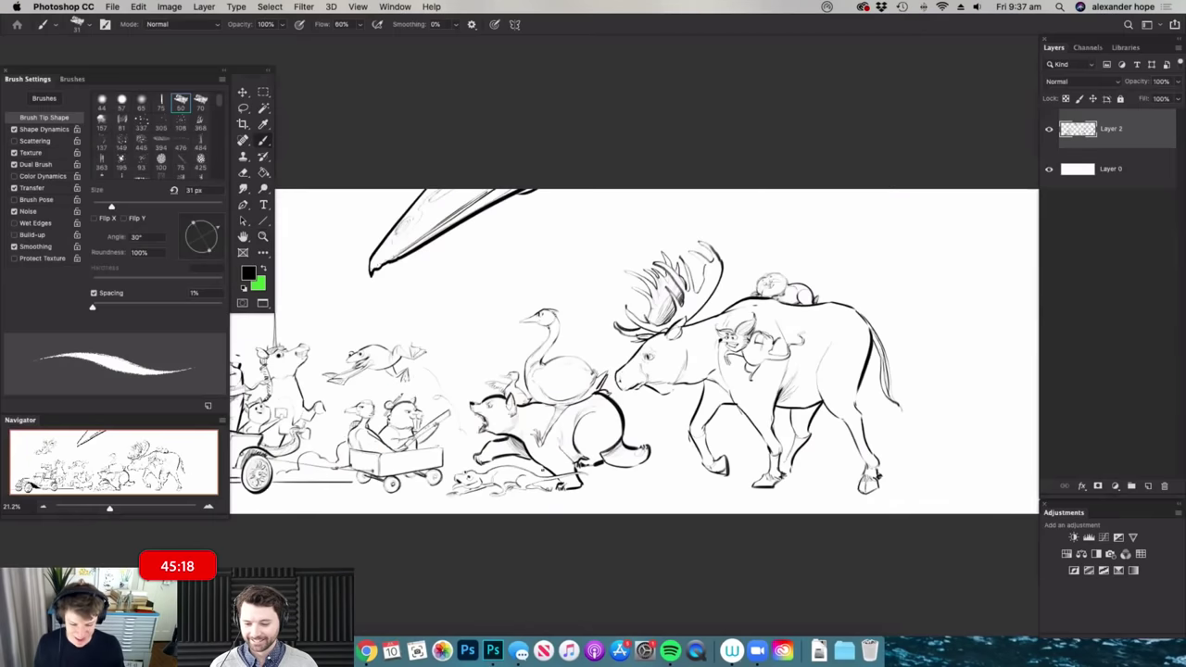
# - Paste the axolotl photo into the drawing and place it just above the bear's hind foot
pyautogui.moveTo(838, 292); pyautogui.dragTo(804, 298)
pyautogui.moveTo(762, 397); pyautogui.dragTo(806, 401)
pyautogui.moveTo(663, 419); pyautogui.dragTo(691, 444)
pyautogui.press('cmd+v')
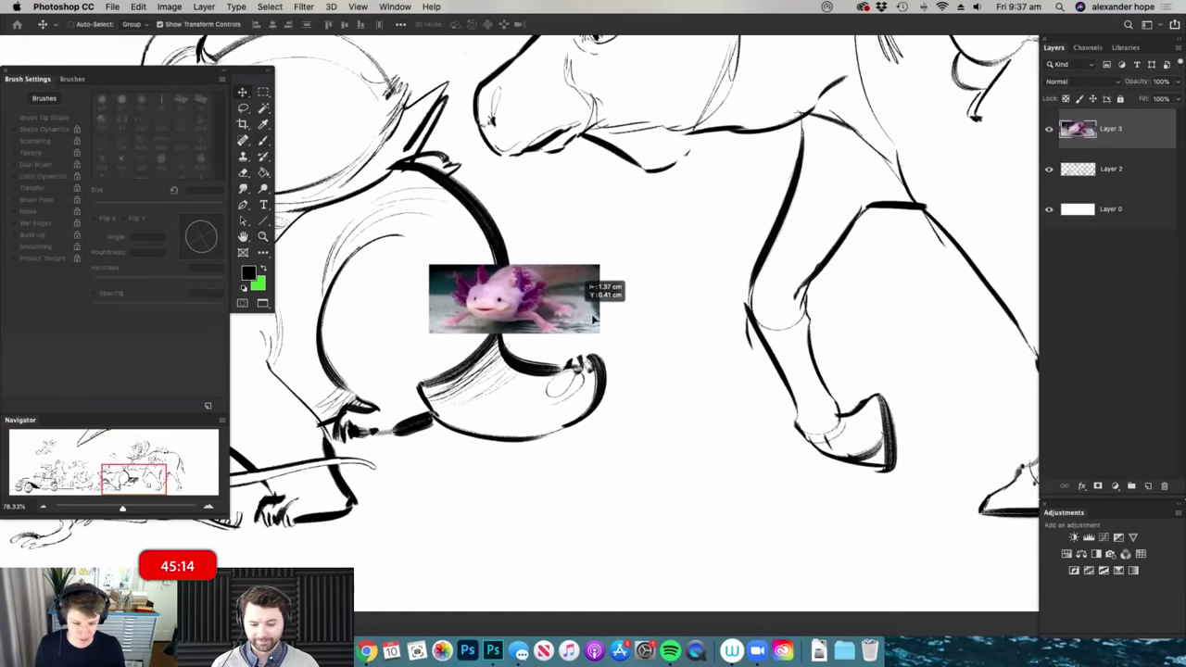
pyautogui.moveTo(680, 362)
pyautogui.mouseDown()
pyautogui.moveTo(663, 389)
pyautogui.moveTo(690, 456)
pyautogui.moveTo(691, 352)
pyautogui.mouseUp()
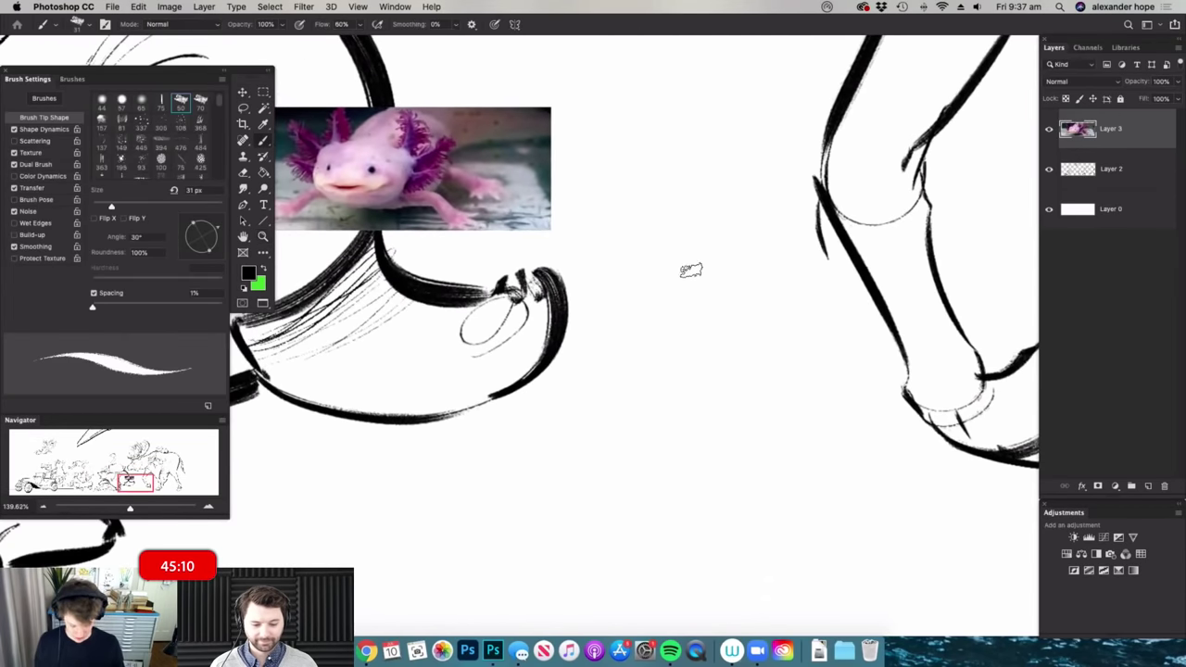
# - Set the brush size to 23 px and sketch the pointed front of the axolotl's head between the bear and the moose
pyautogui.rightClick(686, 296)
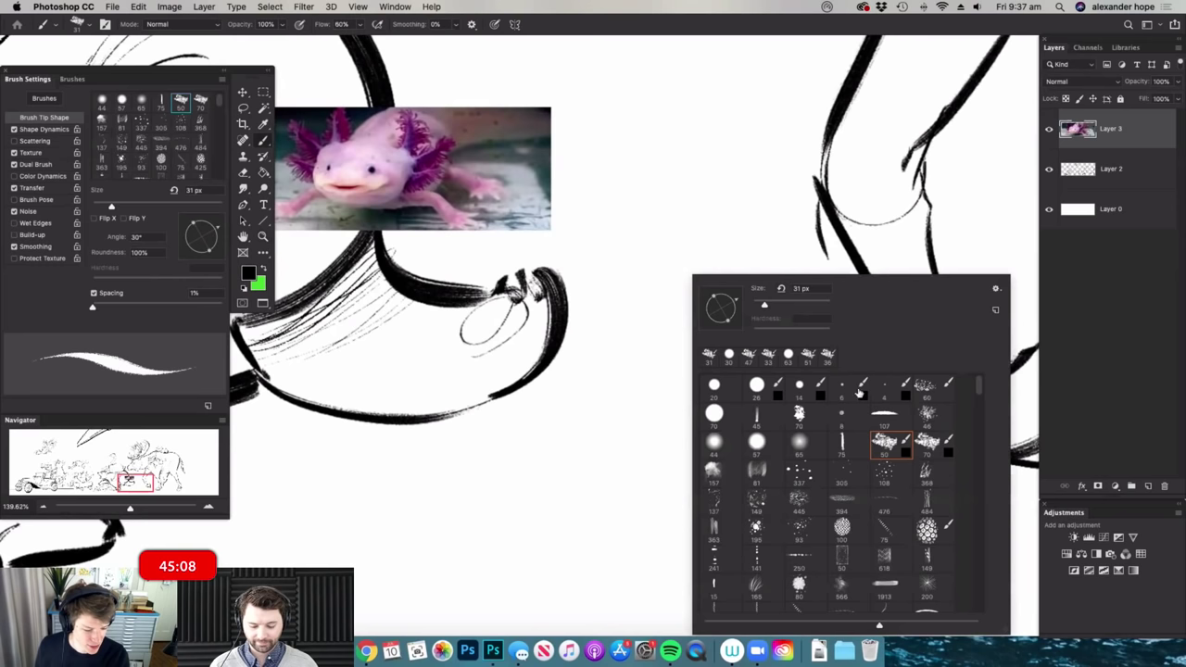
pyautogui.moveTo(764, 306); pyautogui.dragTo(759, 306)
pyautogui.click(805, 205)
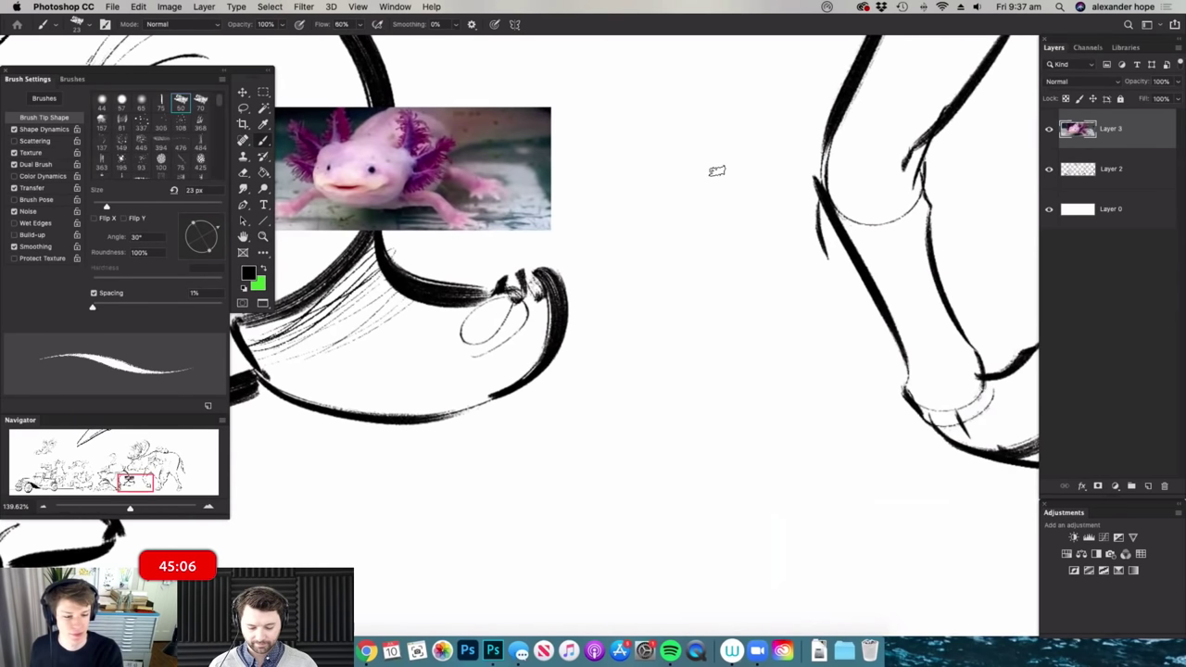
pyautogui.moveTo(743, 165); pyautogui.dragTo(659, 182)
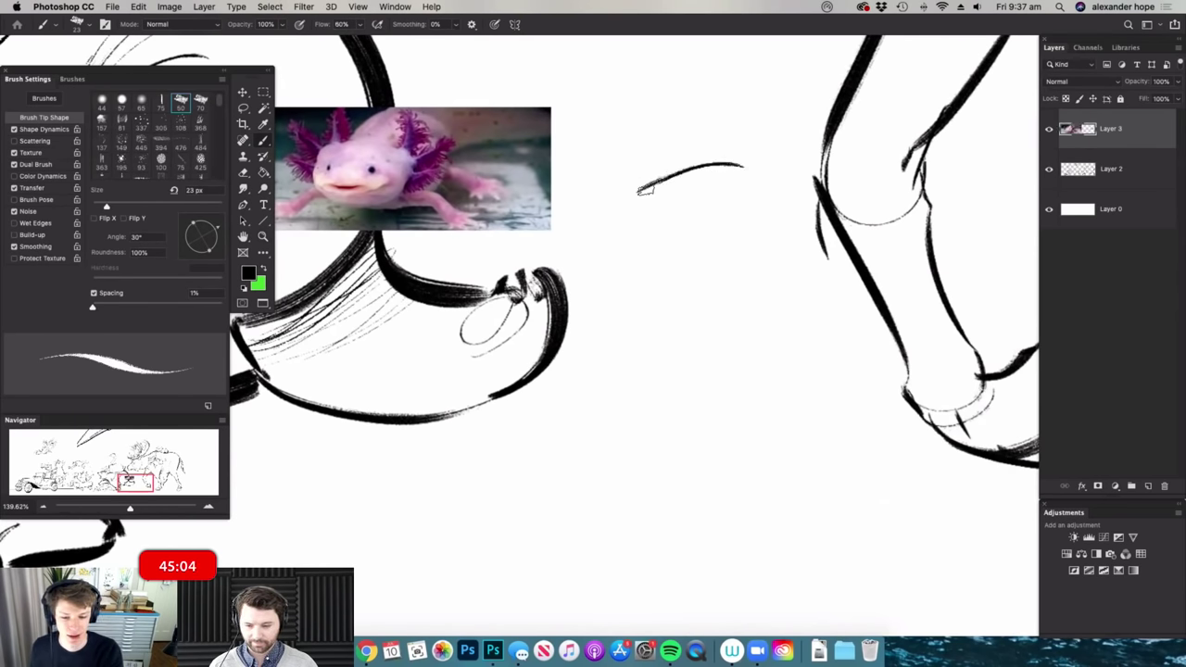
pyautogui.moveTo(593, 228)
pyautogui.mouseDown()
pyautogui.moveTo(580, 251)
pyautogui.moveTo(664, 310)
pyautogui.moveTo(687, 280)
pyautogui.mouseUp()
pyautogui.press('z')
pyautogui.moveTo(755, 185); pyautogui.dragTo(784, 178)
pyautogui.press('e')
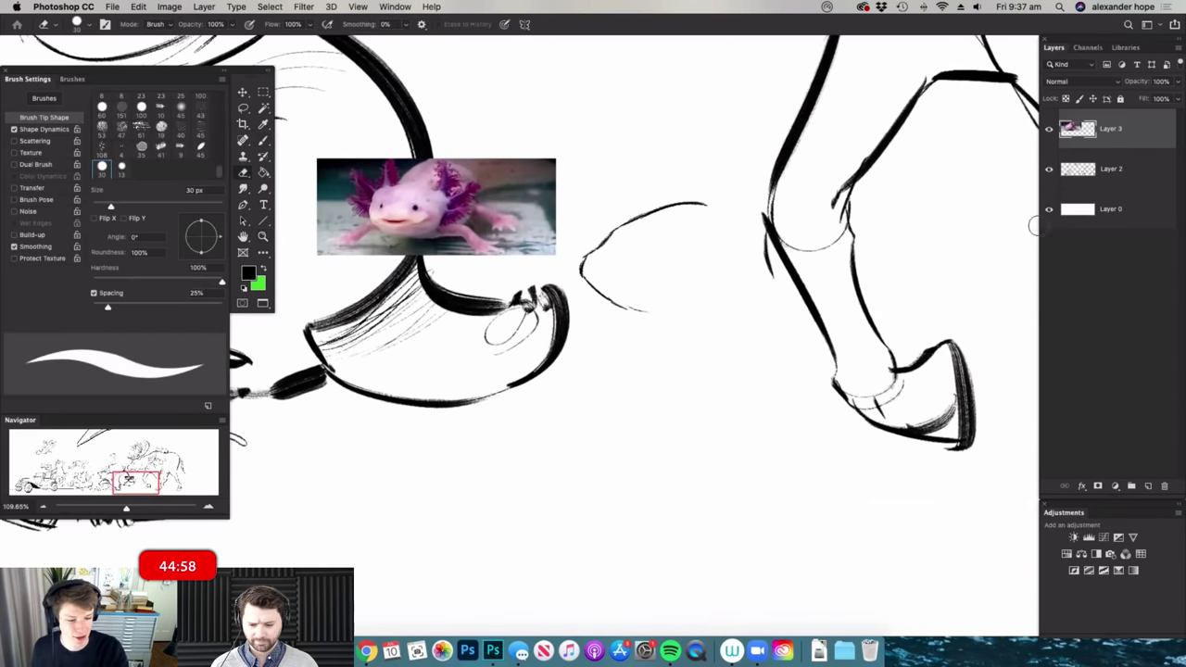
pyautogui.hotkey('ctrl', 'e')
pyautogui.hotkey('ctrl', 'z')
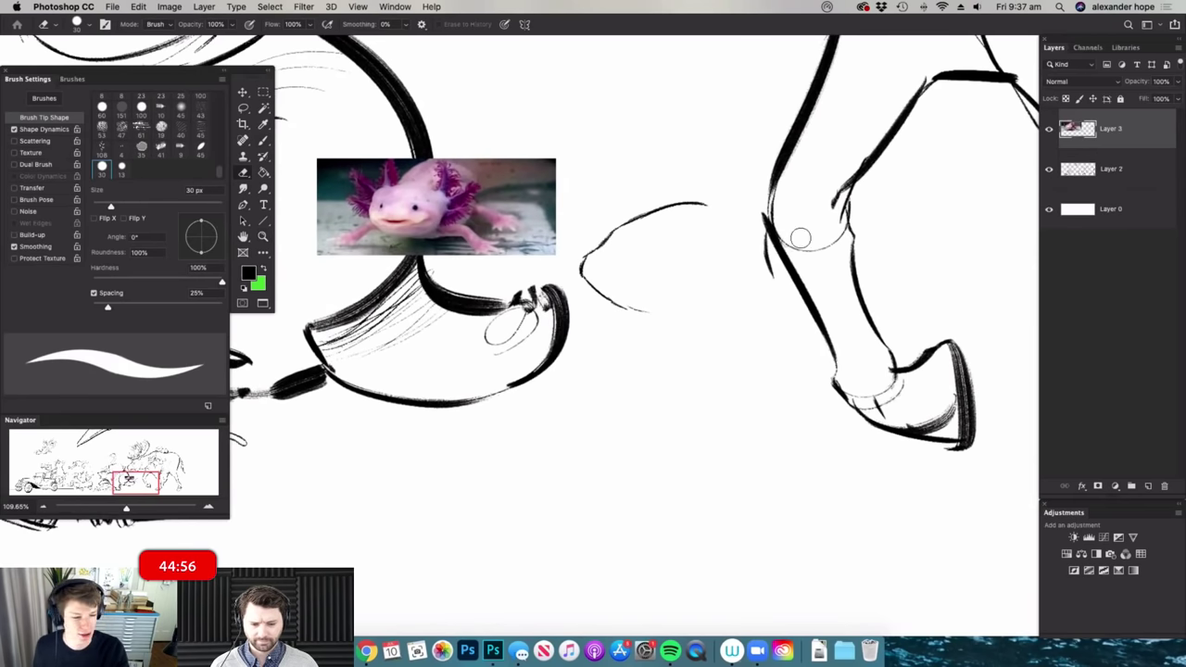
# - Lasso the axolotl head lines, cut and paste them off the photo layer, and merge them into Layer 2
pyautogui.press('l')
pyautogui.moveTo(706, 163)
pyautogui.mouseDown()
pyautogui.moveTo(593, 341)
pyautogui.moveTo(639, 162)
pyautogui.mouseUp()
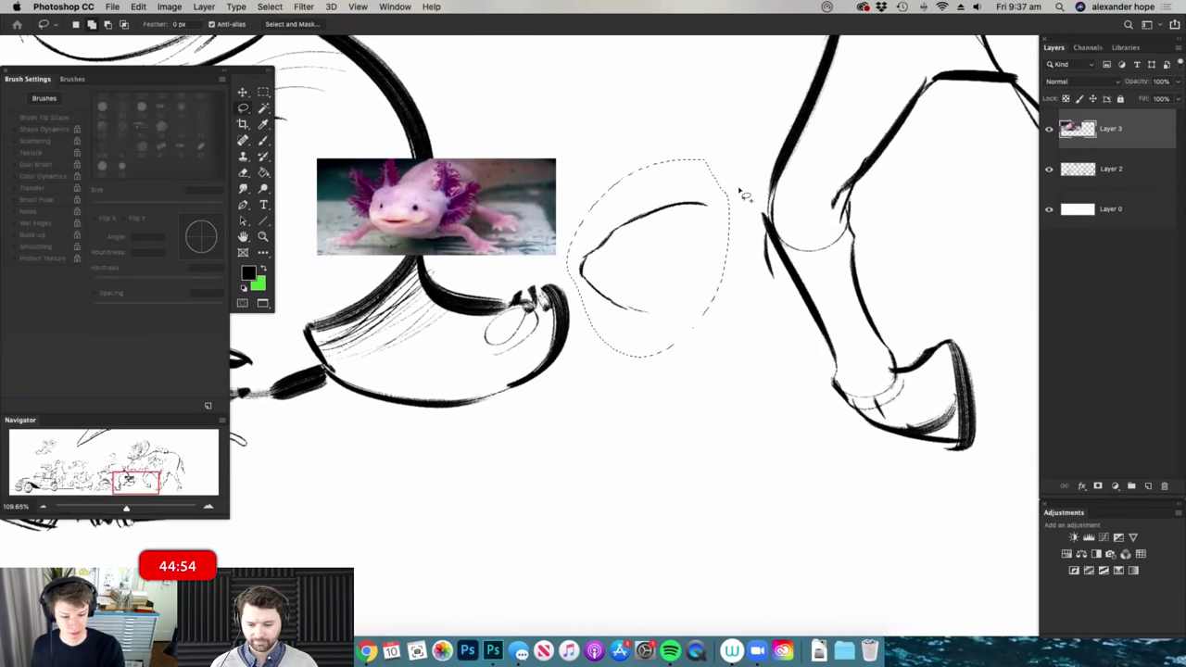
pyautogui.press('cmd+x')
pyautogui.press('cmd+v')
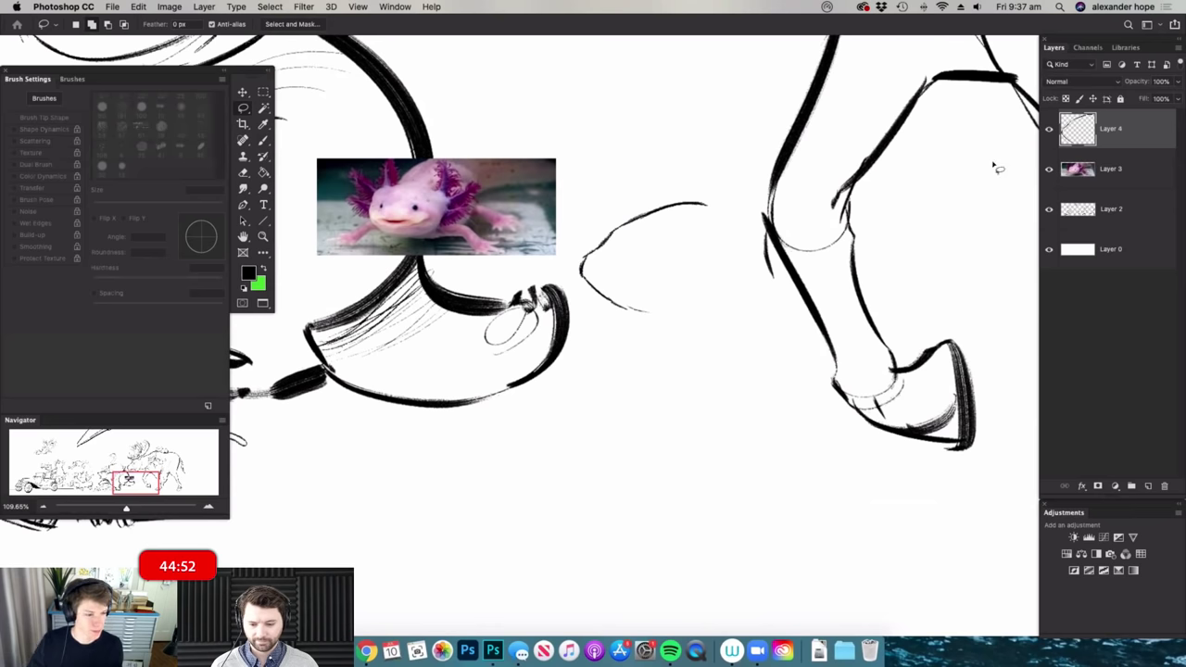
pyautogui.moveTo(1122, 144); pyautogui.dragTo(1065, 181)
pyautogui.press('cmd+e')
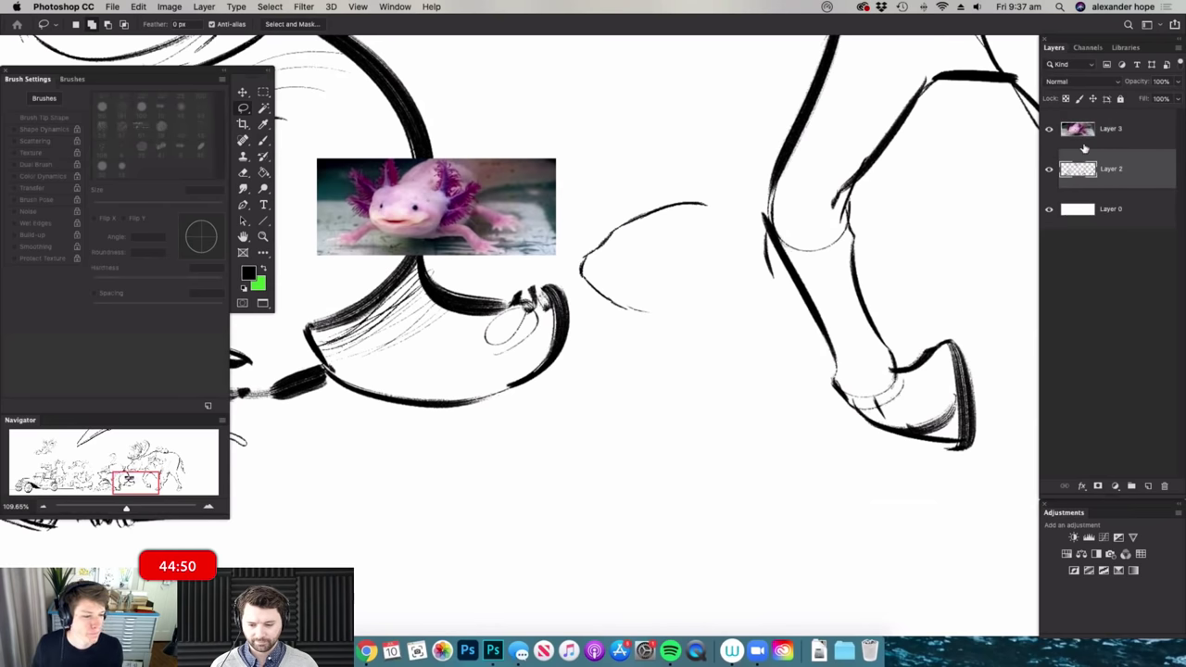
pyautogui.click(1050, 130)
pyautogui.click(1050, 130)
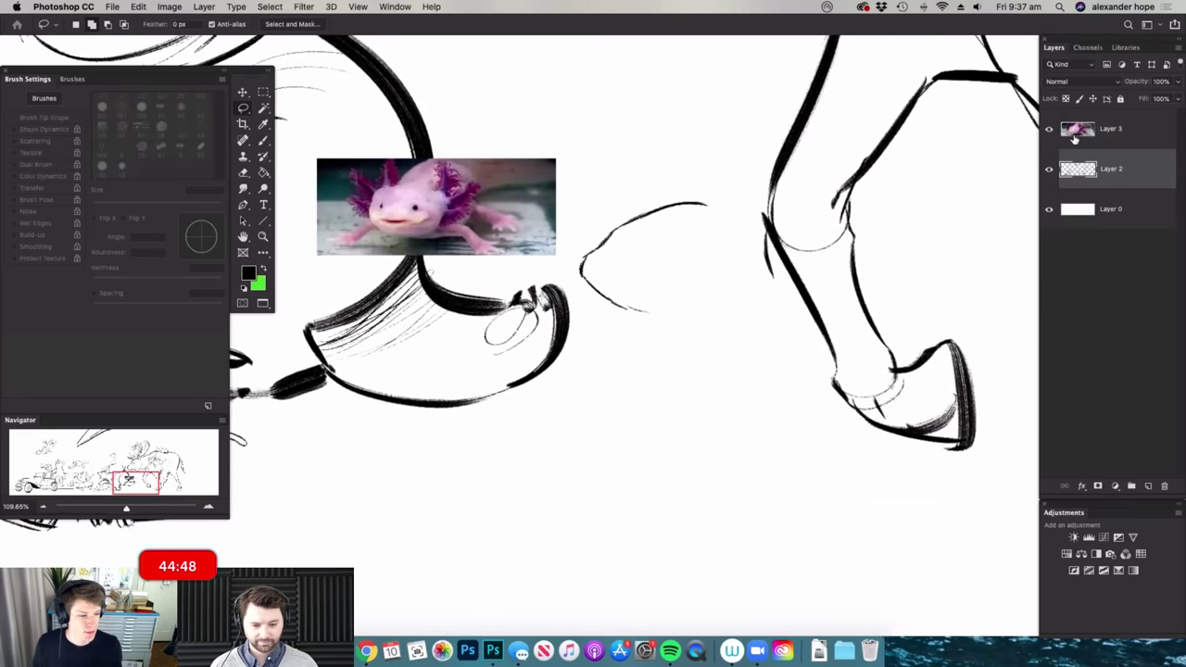
# - Move the axolotl photo on Layer 3 higher up, away from the bear's hind foot
pyautogui.click(1061, 136)
pyautogui.press('cmd+t')
pyautogui.moveTo(486, 226); pyautogui.dragTo(478, 165)
pyautogui.press('super+space')
pyautogui.moveTo(541, 185); pyautogui.dragTo(572, 186)
pyautogui.press('v')
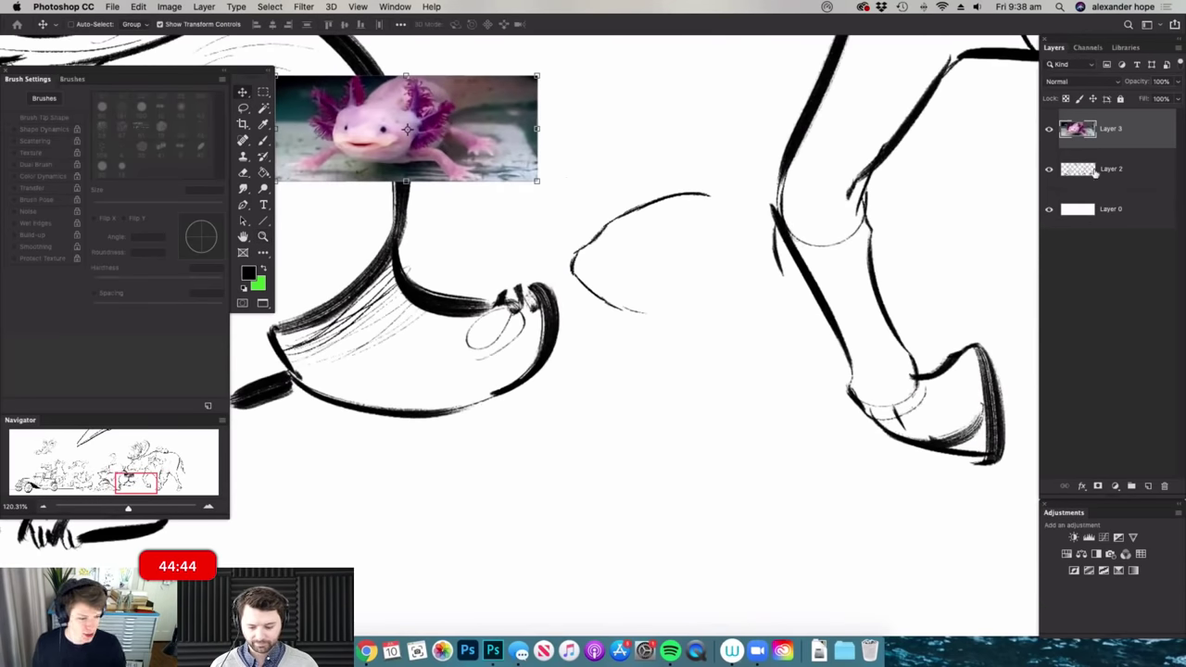
# - Erase the part of the moose's foreleg on Layer 2 that lies behind the axolotl's head
pyautogui.click(1096, 173)
pyautogui.press('b')
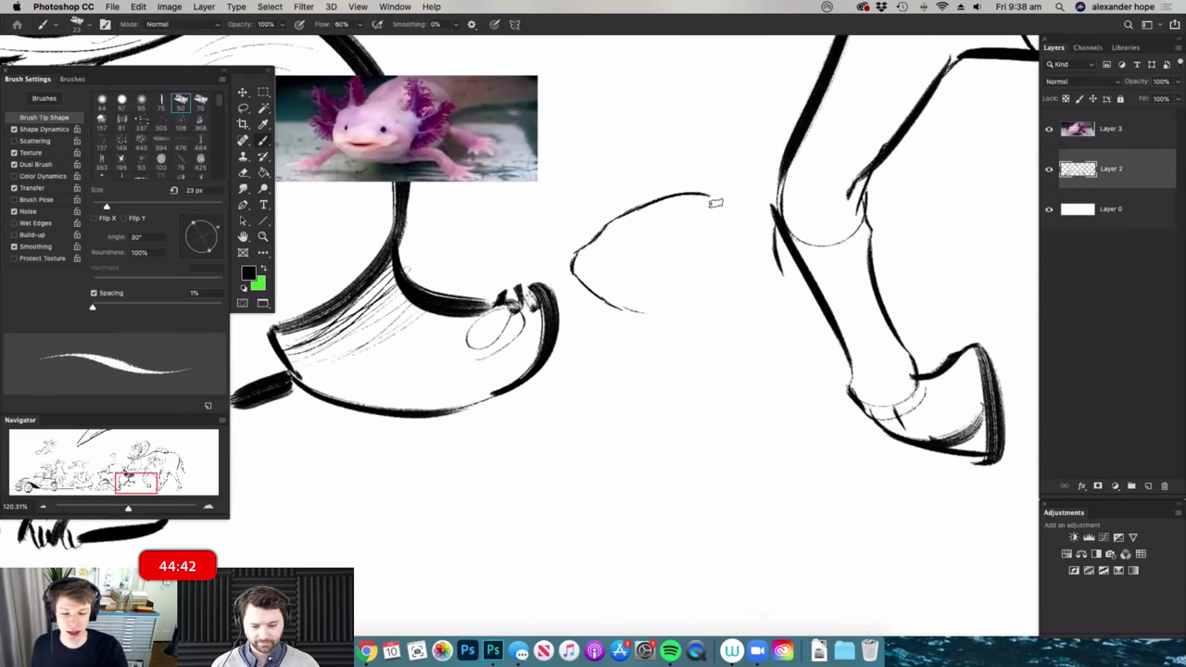
pyautogui.press('e')
pyautogui.moveTo(793, 186)
pyautogui.mouseDown()
pyautogui.moveTo(765, 275)
pyautogui.moveTo(843, 249)
pyautogui.mouseUp()
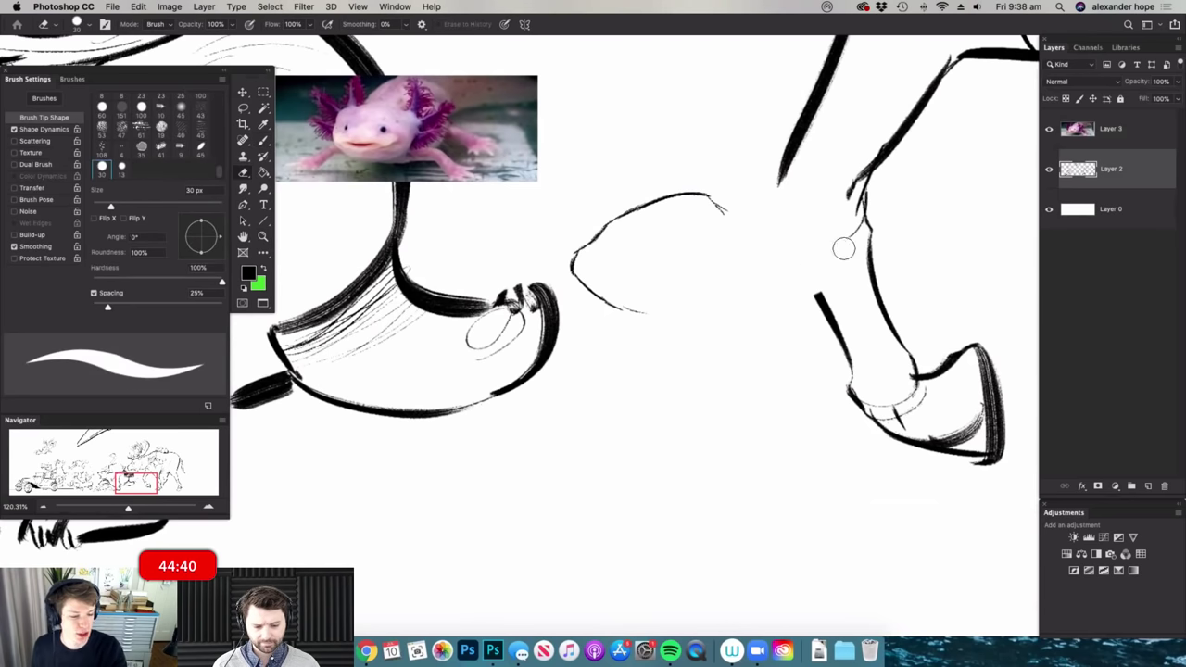
# - Sketch three tapering gill stalks extending from the back of the axolotl's head across the moose's leg
pyautogui.press('b')
pyautogui.moveTo(812, 187)
pyautogui.mouseDown()
pyautogui.moveTo(714, 231)
pyautogui.moveTo(839, 239)
pyautogui.moveTo(714, 256)
pyautogui.moveTo(819, 284)
pyautogui.mouseUp()
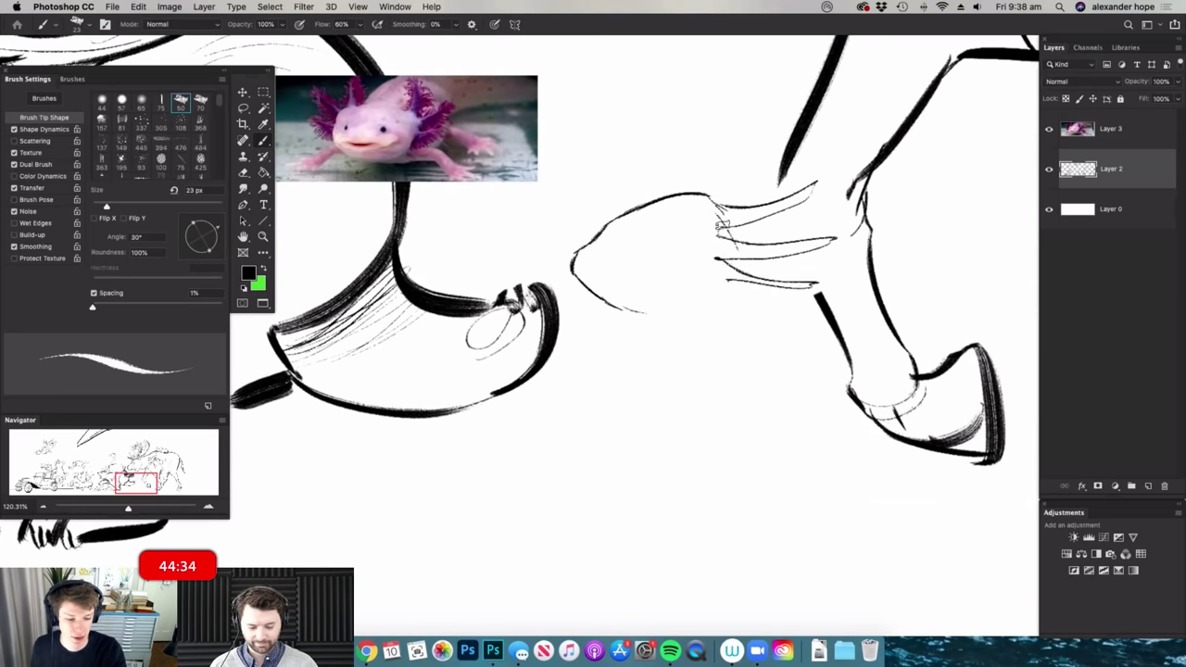
pyautogui.press('e')
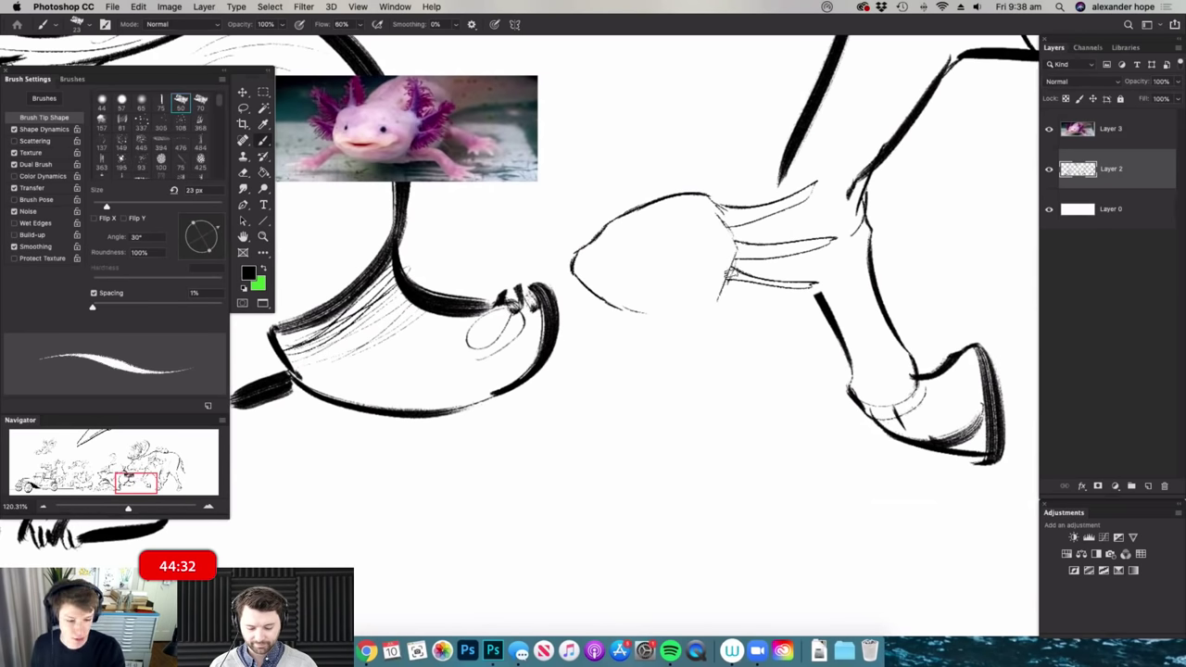
# - Draw the back of the axolotl's jaw and close the underside of its head below the gill stalks
pyautogui.moveTo(731, 275); pyautogui.dragTo(719, 299)
pyautogui.moveTo(756, 248)
pyautogui.mouseDown()
pyautogui.moveTo(720, 269)
pyautogui.moveTo(744, 303)
pyautogui.mouseUp()
pyautogui.moveTo(662, 296); pyautogui.dragTo(729, 292)
pyautogui.moveTo(740, 271); pyautogui.dragTo(726, 292)
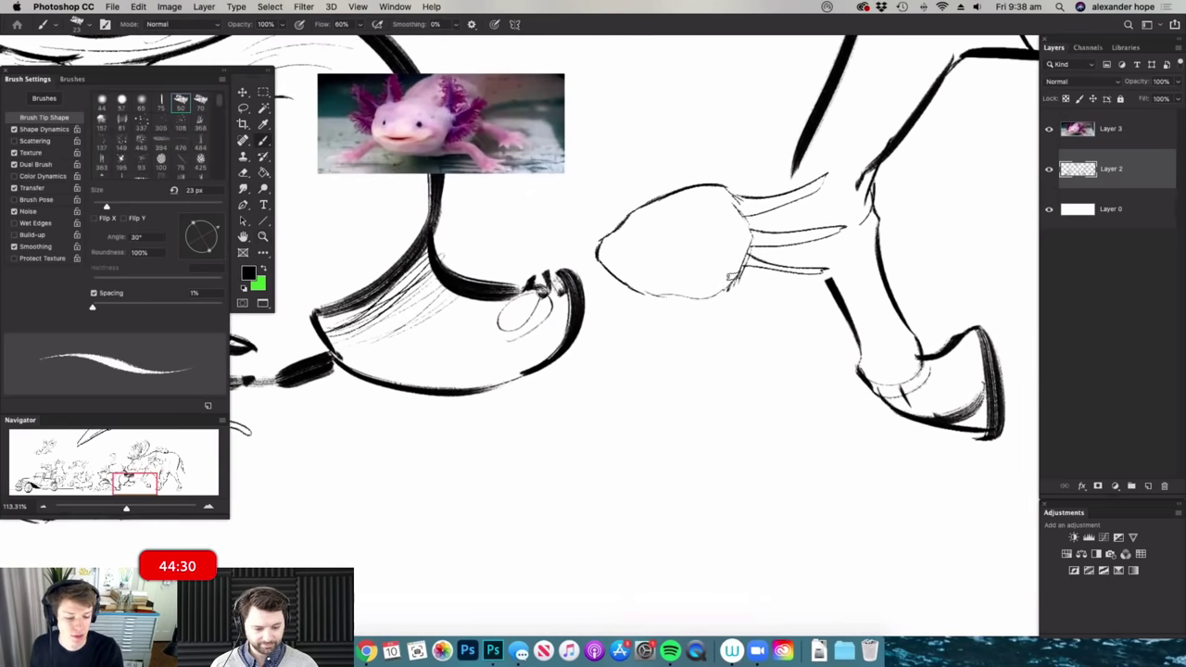
# - Draw a filled smiling mouth at the snout and solid black eyes on the axolotl's face
pyautogui.scroll(2, 611, 250)
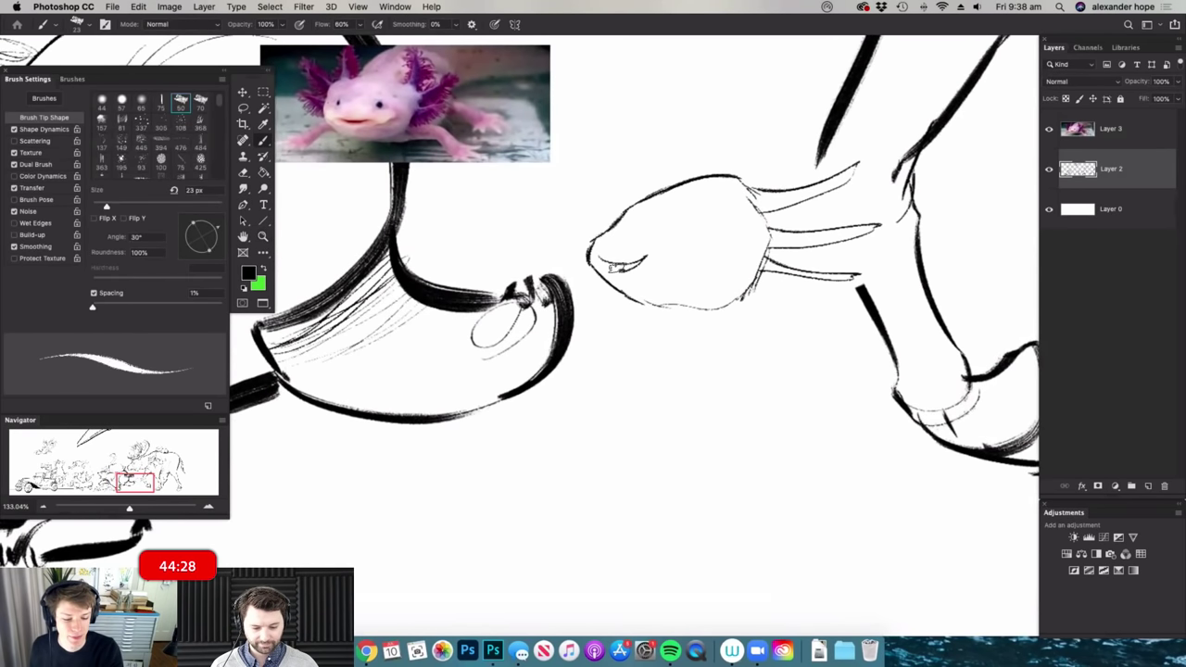
pyautogui.moveTo(619, 268)
pyautogui.mouseDown()
pyautogui.moveTo(645, 258)
pyautogui.moveTo(605, 261)
pyautogui.mouseUp()
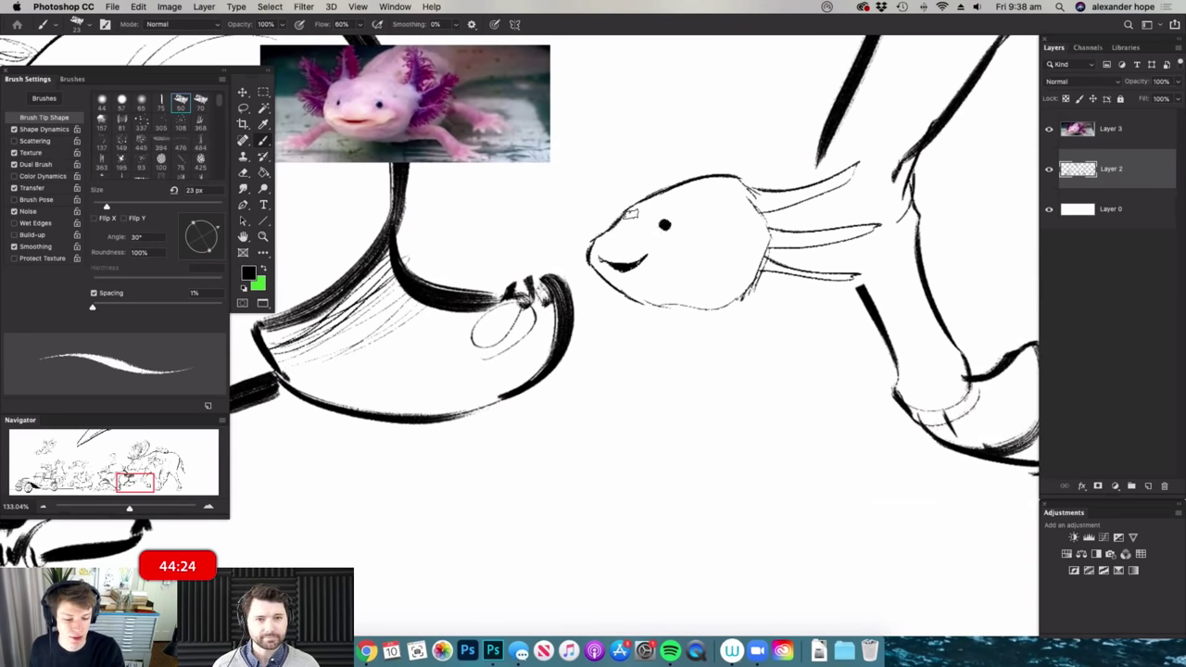
pyautogui.moveTo(660, 224)
pyautogui.mouseDown()
pyautogui.moveTo(707, 208)
pyautogui.moveTo(700, 217)
pyautogui.moveTo(779, 146)
pyautogui.moveTo(658, 210)
pyautogui.moveTo(758, 213)
pyautogui.mouseUp()
# - Add feathery fringes to the axolotl's gill stalks and sketch the far-side gills on top of its head
pyautogui.moveTo(700, 150)
pyautogui.mouseDown()
pyautogui.moveTo(704, 185)
pyautogui.moveTo(769, 201)
pyautogui.moveTo(861, 164)
pyautogui.moveTo(889, 174)
pyautogui.moveTo(879, 193)
pyautogui.moveTo(821, 220)
pyautogui.moveTo(770, 226)
pyautogui.moveTo(794, 244)
pyautogui.moveTo(876, 222)
pyautogui.moveTo(912, 239)
pyautogui.moveTo(857, 266)
pyautogui.moveTo(776, 267)
pyautogui.moveTo(891, 276)
pyautogui.moveTo(850, 315)
pyautogui.moveTo(775, 298)
pyautogui.mouseUp()
pyautogui.moveTo(690, 169)
pyautogui.mouseDown()
pyautogui.moveTo(716, 145)
pyautogui.moveTo(715, 170)
pyautogui.moveTo(740, 190)
pyautogui.mouseUp()
pyautogui.moveTo(825, 170)
pyautogui.mouseDown()
pyautogui.moveTo(764, 181)
pyautogui.moveTo(856, 188)
pyautogui.moveTo(817, 194)
pyautogui.moveTo(806, 225)
pyautogui.moveTo(749, 243)
pyautogui.moveTo(784, 268)
pyautogui.moveTo(799, 259)
pyautogui.mouseUp()
pyautogui.press('e')
pyautogui.press('b')
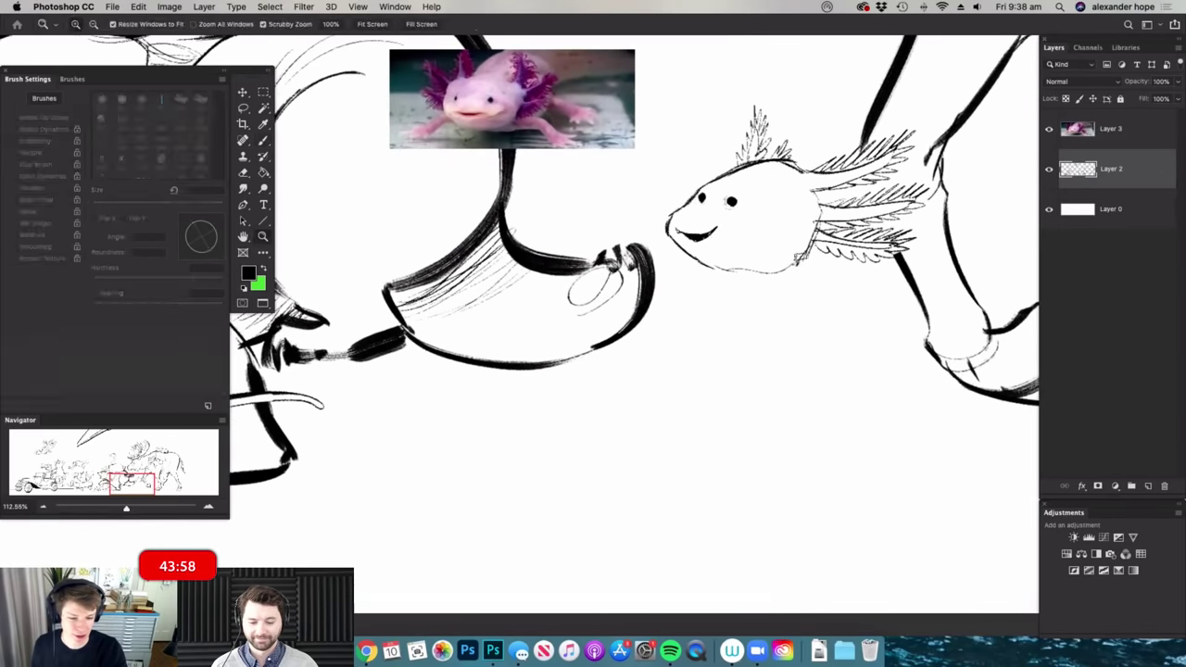
# - Sketch the axolotl's upright body from the neck down, with a rounded belly, a back line and the near hind leg
pyautogui.press('b')
pyautogui.moveTo(730, 270); pyautogui.dragTo(719, 297)
pyautogui.moveTo(801, 283)
pyautogui.mouseDown()
pyautogui.moveTo(805, 298)
pyautogui.moveTo(754, 283)
pyautogui.mouseUp()
pyautogui.moveTo(850, 386); pyautogui.dragTo(861, 381)
pyautogui.moveTo(786, 403); pyautogui.dragTo(816, 393)
pyautogui.moveTo(721, 273); pyautogui.dragTo(672, 390)
pyautogui.moveTo(800, 293); pyautogui.dragTo(789, 349)
pyautogui.moveTo(672, 387)
pyautogui.mouseDown()
pyautogui.moveTo(694, 433)
pyautogui.moveTo(741, 431)
pyautogui.moveTo(780, 396)
pyautogui.moveTo(793, 462)
pyautogui.mouseUp()
pyautogui.moveTo(730, 434)
pyautogui.mouseDown()
pyautogui.moveTo(765, 474)
pyautogui.moveTo(796, 481)
pyautogui.moveTo(812, 458)
pyautogui.moveTo(827, 500)
pyautogui.mouseUp()
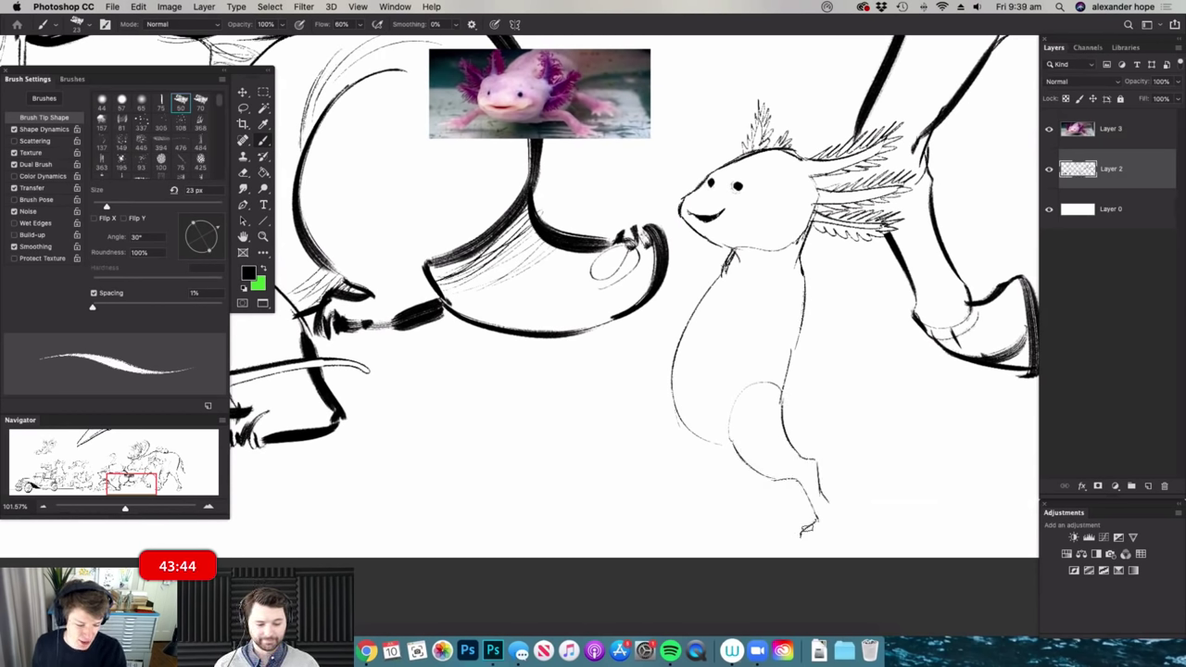
# - Draw the axolotl's near foot and its far hind leg stepping forward on a webbed foot
pyautogui.moveTo(776, 539); pyautogui.dragTo(832, 535)
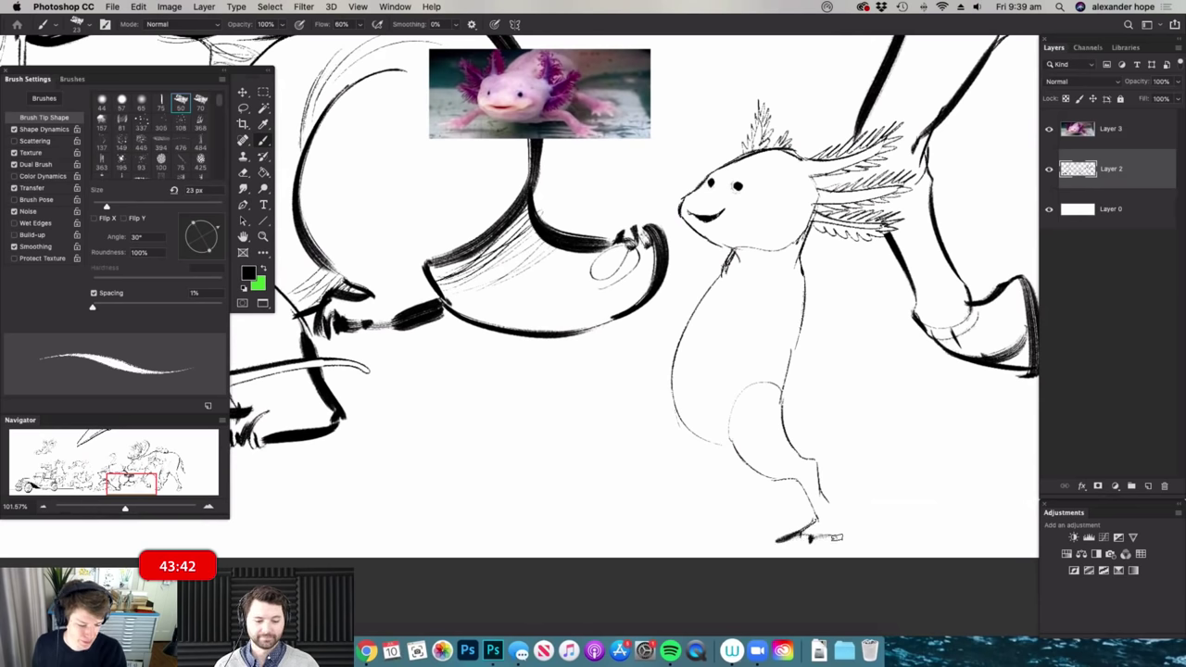
pyautogui.press('super+space')
pyautogui.moveTo(858, 405)
pyautogui.mouseDown()
pyautogui.moveTo(738, 439)
pyautogui.moveTo(880, 436)
pyautogui.mouseUp()
pyautogui.moveTo(724, 335)
pyautogui.mouseDown()
pyautogui.moveTo(716, 514)
pyautogui.moveTo(641, 524)
pyautogui.moveTo(672, 531)
pyautogui.moveTo(720, 512)
pyautogui.moveTo(651, 481)
pyautogui.mouseUp()
# - Draw a collar with a small knot at the throat around the axolotl's neck
pyautogui.press('super+space')
pyautogui.press('super+space')
pyautogui.moveTo(793, 242); pyautogui.dragTo(819, 242)
pyautogui.scroll(3, 797, 311)
pyautogui.press('b')
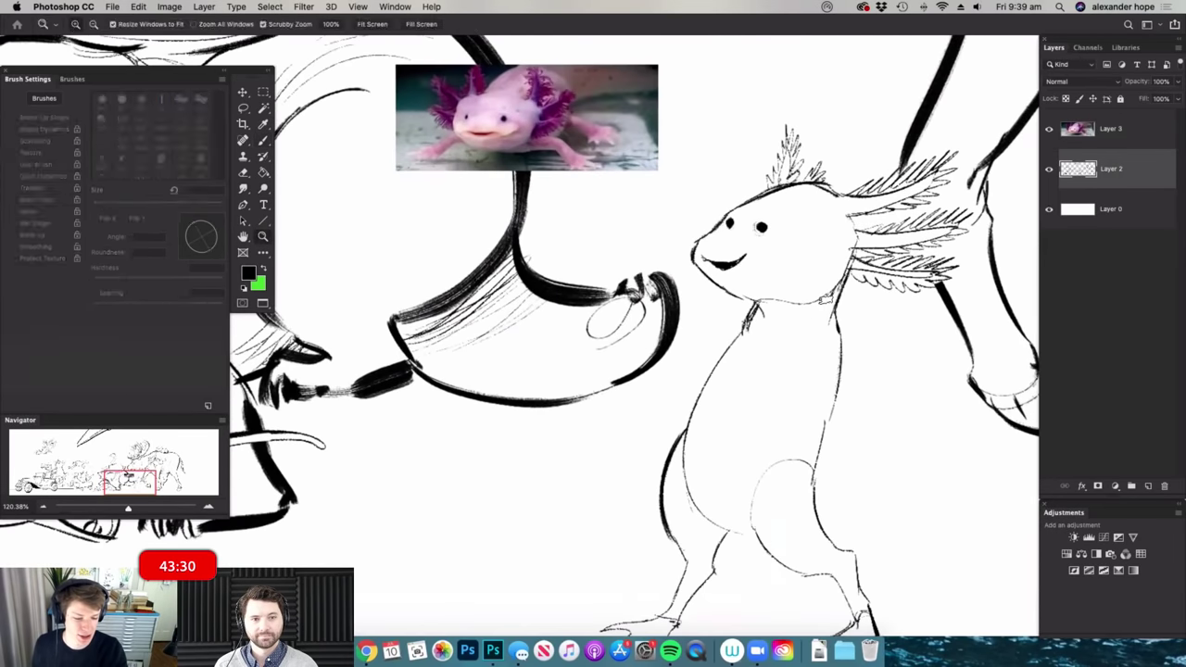
pyautogui.moveTo(758, 317); pyautogui.dragTo(834, 315)
pyautogui.moveTo(760, 318); pyautogui.dragTo(753, 337)
pyautogui.press('e')
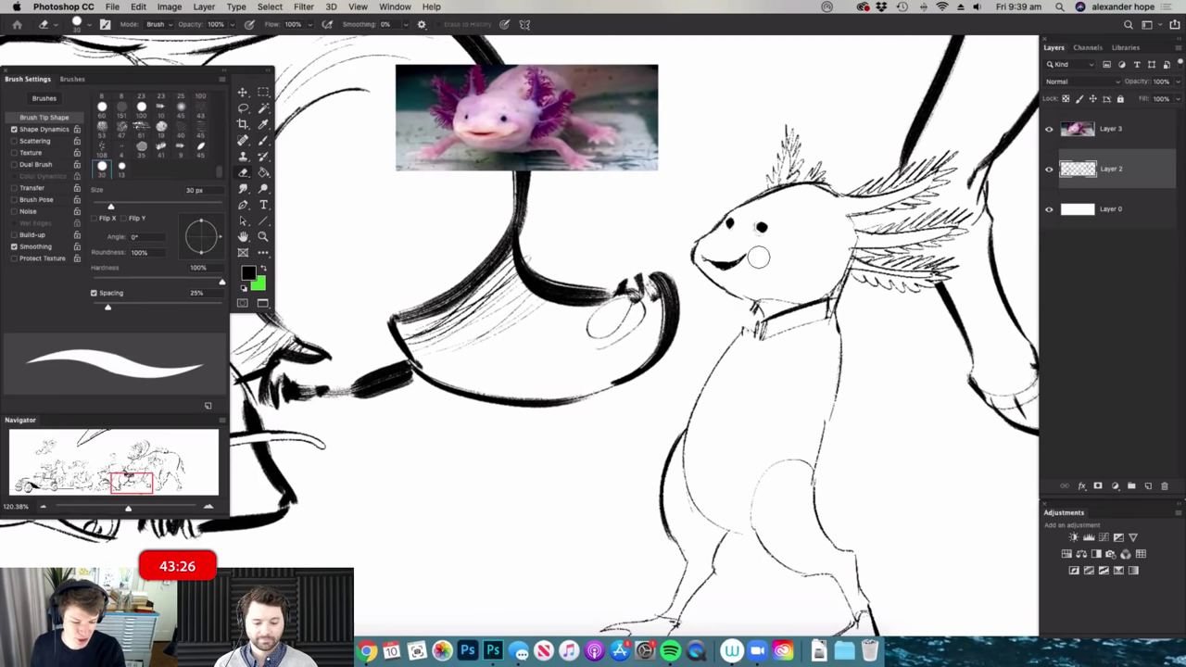
pyautogui.press('b')
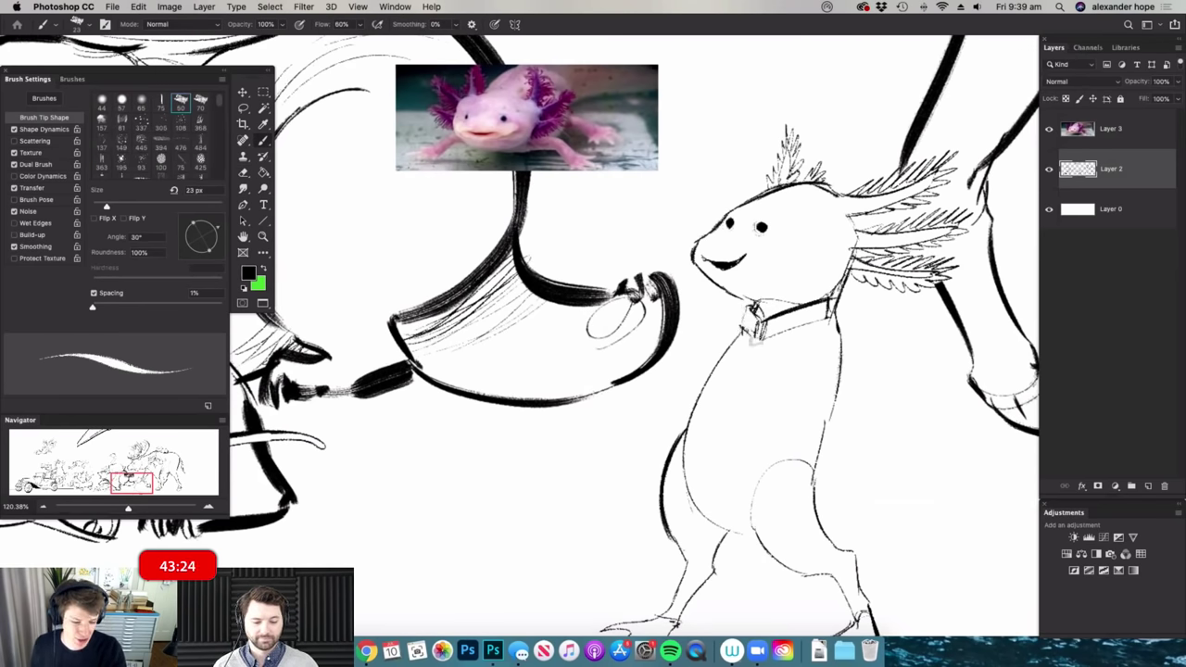
# - Draw the front edges of an open jacket from the collar down over the axolotl's belly
pyautogui.press('z')
pyautogui.moveTo(823, 322); pyautogui.dragTo(778, 328)
pyautogui.moveTo(843, 346)
pyautogui.mouseDown()
pyautogui.moveTo(836, 363)
pyautogui.moveTo(869, 363)
pyautogui.mouseUp()
pyautogui.press('b')
pyautogui.moveTo(758, 311)
pyautogui.mouseDown()
pyautogui.moveTo(742, 426)
pyautogui.moveTo(797, 478)
pyautogui.moveTo(694, 405)
pyautogui.mouseUp()
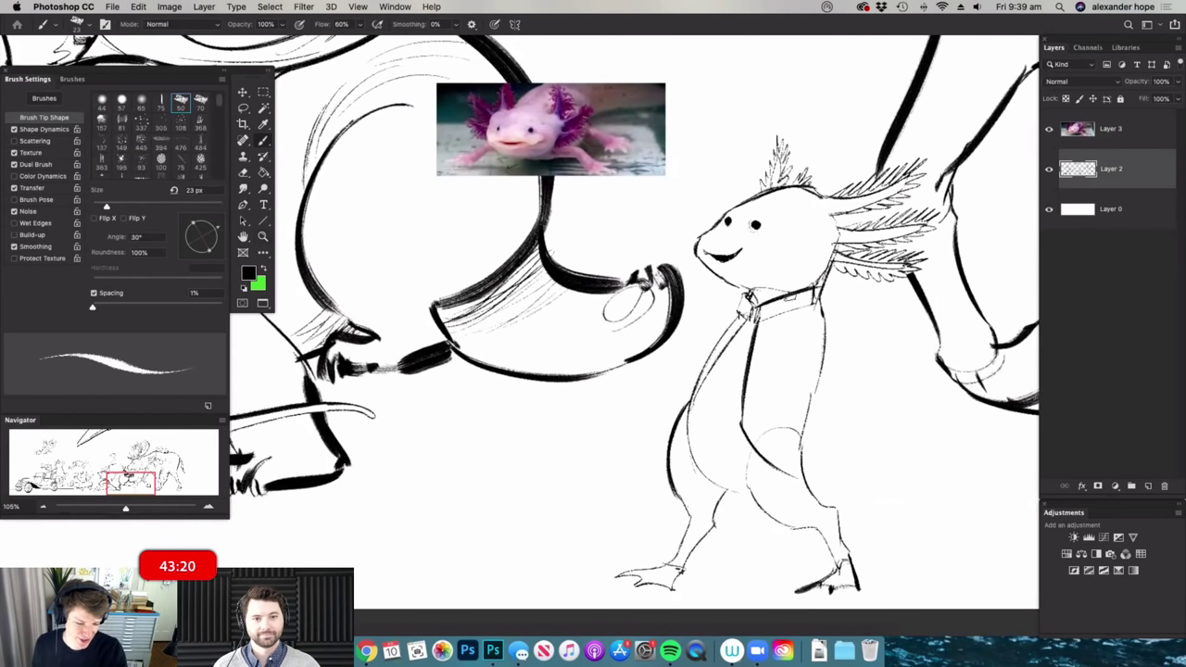
# - Erase the upper part of the axolotl's back line where the near shoulder goes
pyautogui.press('z')
pyautogui.moveTo(795, 362); pyautogui.dragTo(762, 364)
pyautogui.moveTo(869, 364); pyautogui.dragTo(885, 363)
pyautogui.press('e')
pyautogui.moveTo(807, 383); pyautogui.dragTo(815, 330)
# - Draw the axolotl's near shoulder and a bent jacket sleeve reaching behind its back
pyautogui.press('b')
pyautogui.press('z')
pyautogui.moveTo(844, 367); pyautogui.dragTo(862, 367)
pyautogui.press('b')
pyautogui.moveTo(762, 356); pyautogui.dragTo(804, 313)
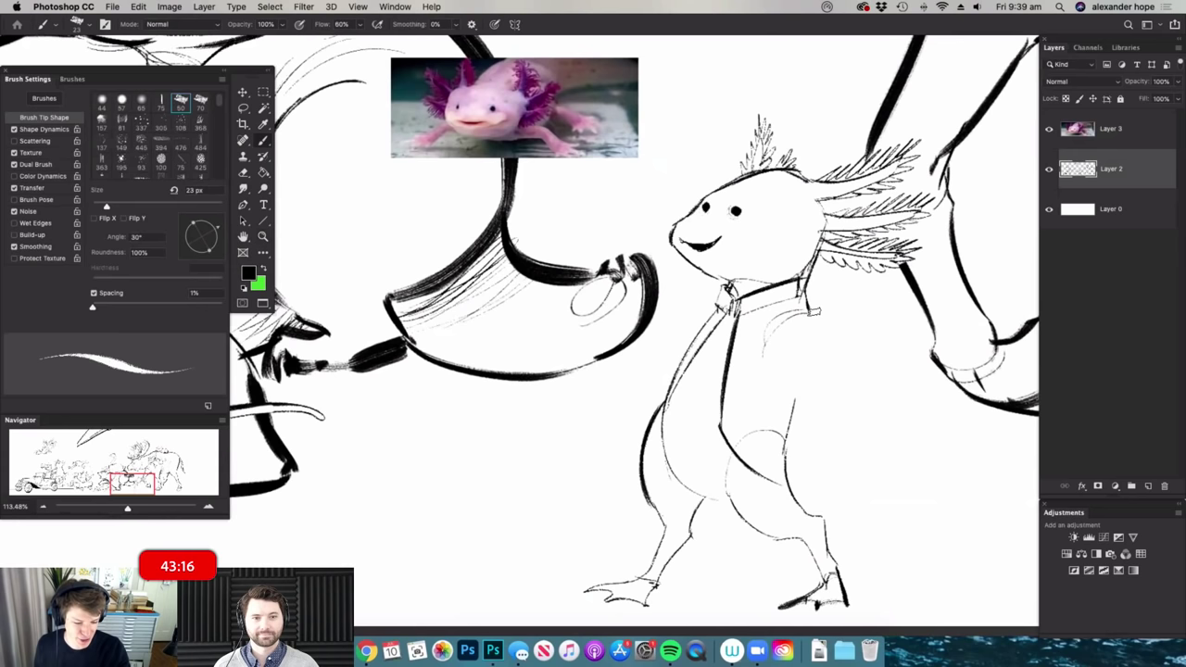
pyautogui.press('z')
pyautogui.press('b')
pyautogui.moveTo(806, 305); pyautogui.dragTo(861, 405)
pyautogui.moveTo(804, 365); pyautogui.dragTo(837, 397)
pyautogui.moveTo(768, 375); pyautogui.dragTo(802, 366)
# - Draw the axolotl's far arm stretched forward, with a sleeve cuff and a closed hand
pyautogui.press('z')
pyautogui.moveTo(840, 313)
pyautogui.mouseDown()
pyautogui.moveTo(782, 314)
pyautogui.moveTo(792, 324)
pyautogui.moveTo(739, 332)
pyautogui.mouseUp()
pyautogui.press('b')
pyautogui.press('z')
pyautogui.moveTo(845, 308); pyautogui.dragTo(822, 307)
pyautogui.press('b')
pyautogui.moveTo(720, 366)
pyautogui.mouseDown()
pyautogui.moveTo(749, 366)
pyautogui.moveTo(699, 337)
pyautogui.mouseUp()
pyautogui.moveTo(710, 356)
pyautogui.mouseDown()
pyautogui.moveTo(696, 361)
pyautogui.moveTo(711, 349)
pyautogui.mouseUp()
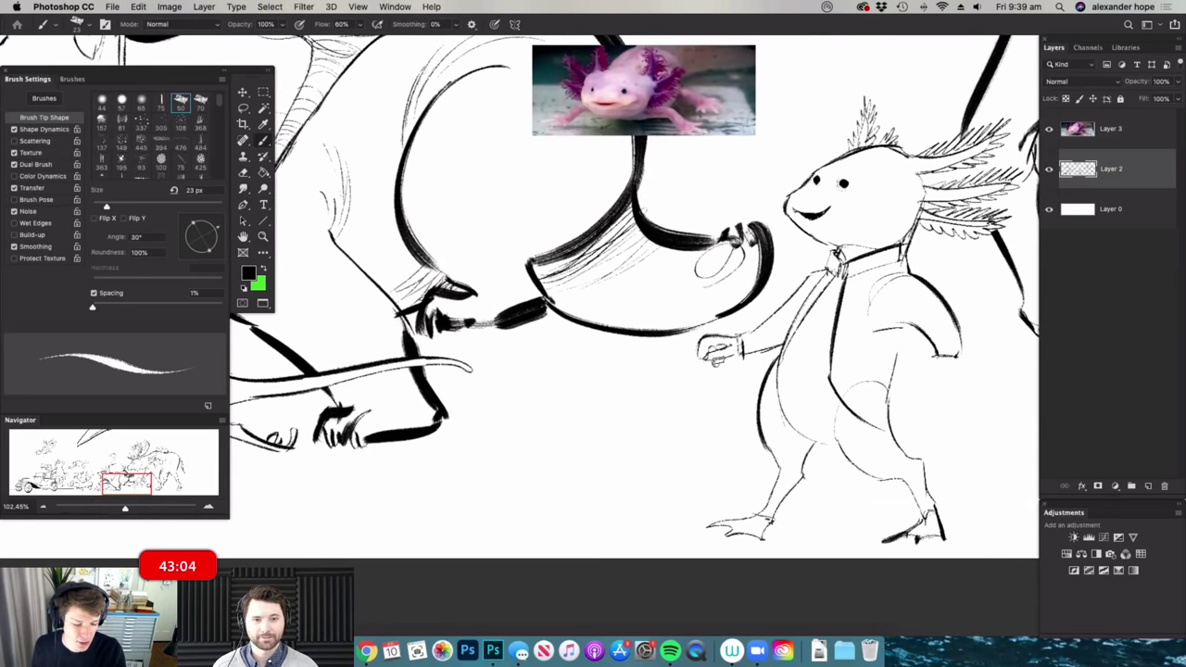
# - Draw a slanted walking cane running from the axolotl's front hand to the ground
pyautogui.press('z')
pyautogui.moveTo(869, 344); pyautogui.dragTo(833, 345)
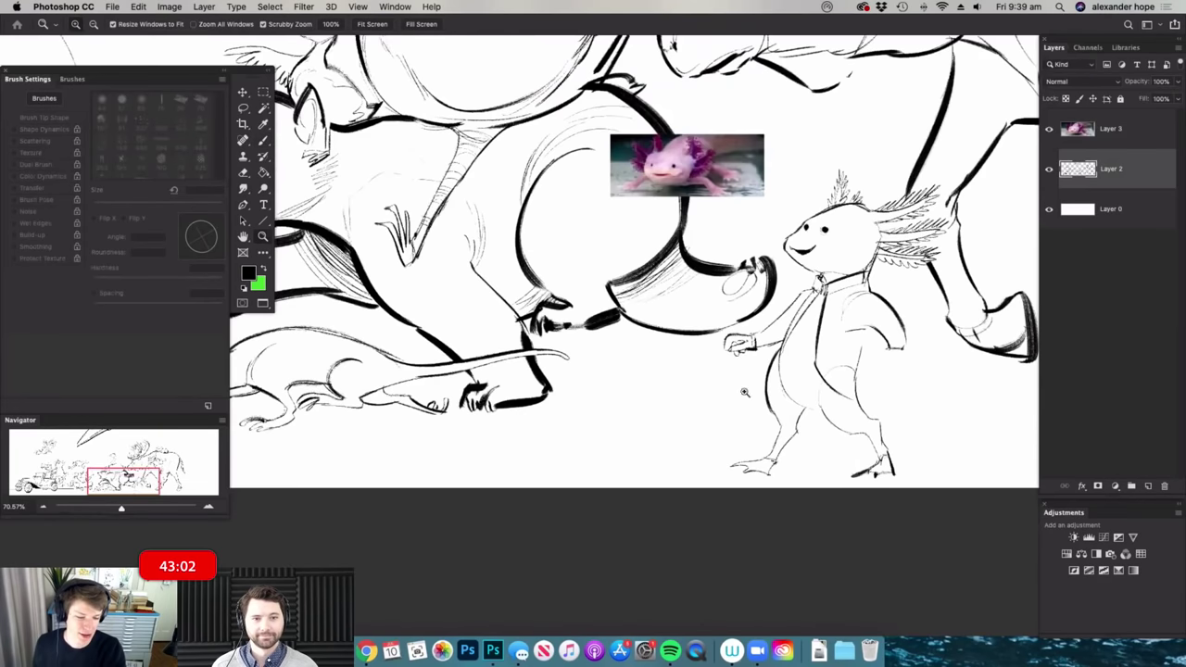
pyautogui.moveTo(745, 393); pyautogui.dragTo(770, 393)
pyautogui.press('b')
pyautogui.moveTo(741, 343); pyautogui.dragTo(684, 480)
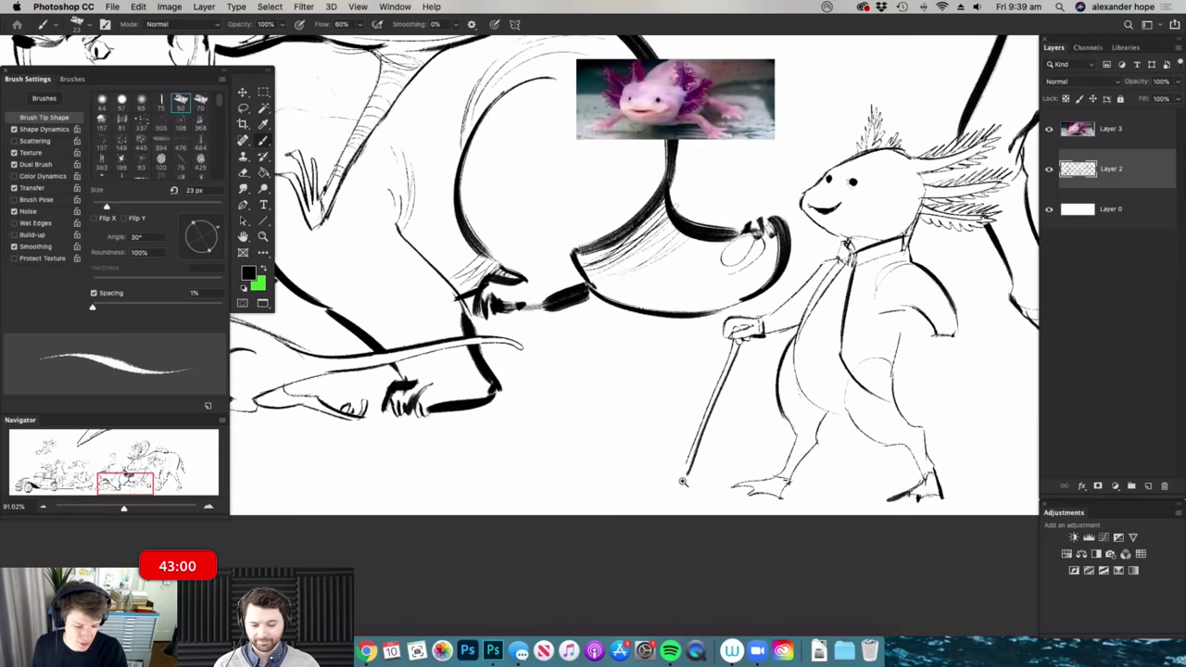
pyautogui.scroll(2, 683, 478)
pyautogui.scroll(-3, 681, 476)
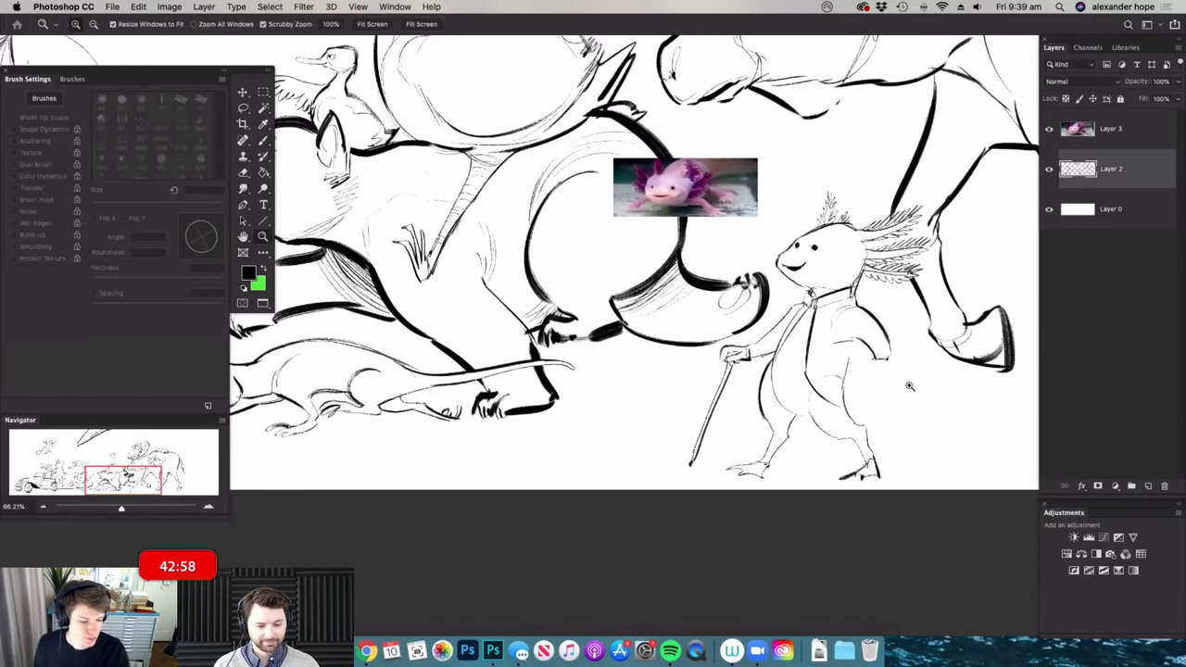
# - Draw the axolotl's near hand behind its back and the jacket's rear hem curving to a point
pyautogui.scroll(4, 907, 384)
pyautogui.moveTo(826, 375); pyautogui.dragTo(862, 314)
pyautogui.moveTo(862, 368)
pyautogui.mouseDown()
pyautogui.moveTo(895, 369)
pyautogui.moveTo(870, 326)
pyautogui.mouseUp()
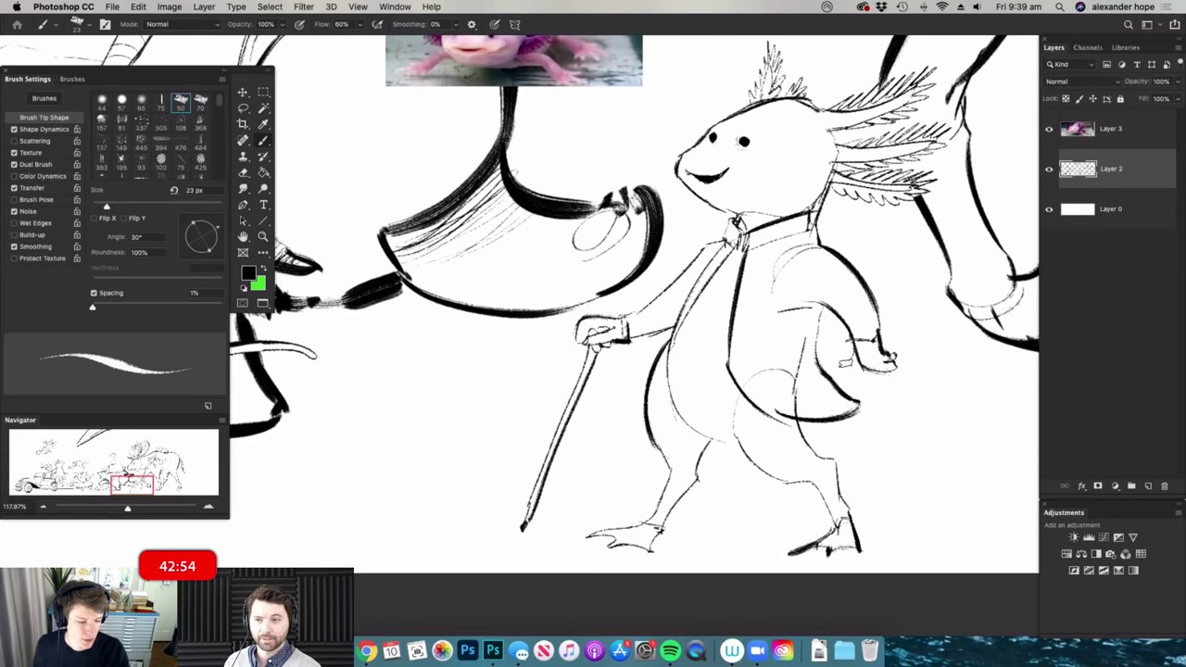
# - Erase the body line that runs through the lower part of the jacket
pyautogui.press('e')
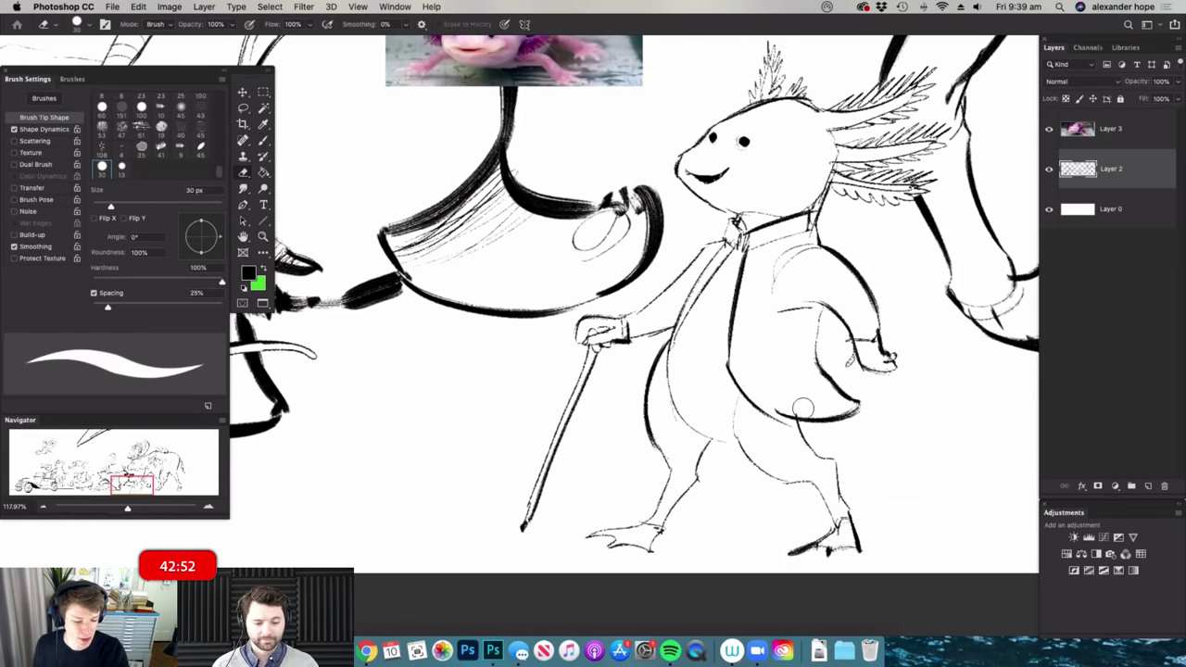
pyautogui.press('super+space')
pyautogui.moveTo(734, 372); pyautogui.dragTo(671, 373)
pyautogui.moveTo(785, 340); pyautogui.dragTo(823, 339)
# - Draw a long tapering tail curving out from beneath the back of the axolotl's jacket
pyautogui.press('b')
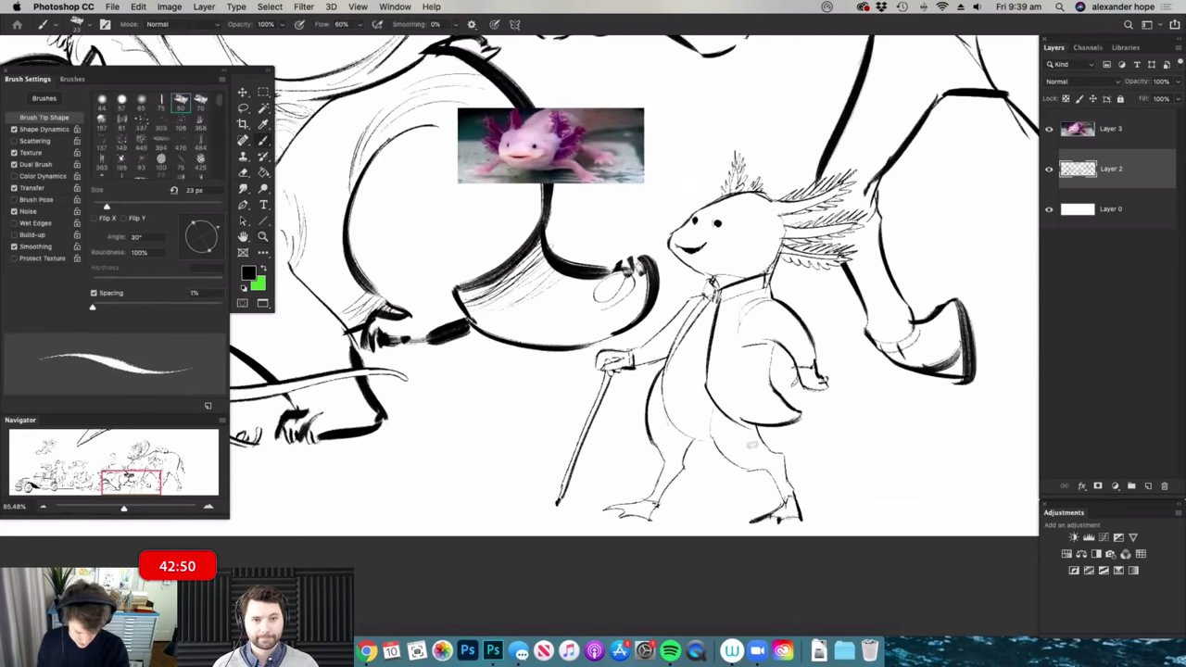
pyautogui.scroll(2, 751, 456)
pyautogui.moveTo(761, 439)
pyautogui.mouseDown()
pyautogui.moveTo(927, 505)
pyautogui.moveTo(969, 491)
pyautogui.mouseUp()
pyautogui.moveTo(922, 451); pyautogui.dragTo(837, 398)
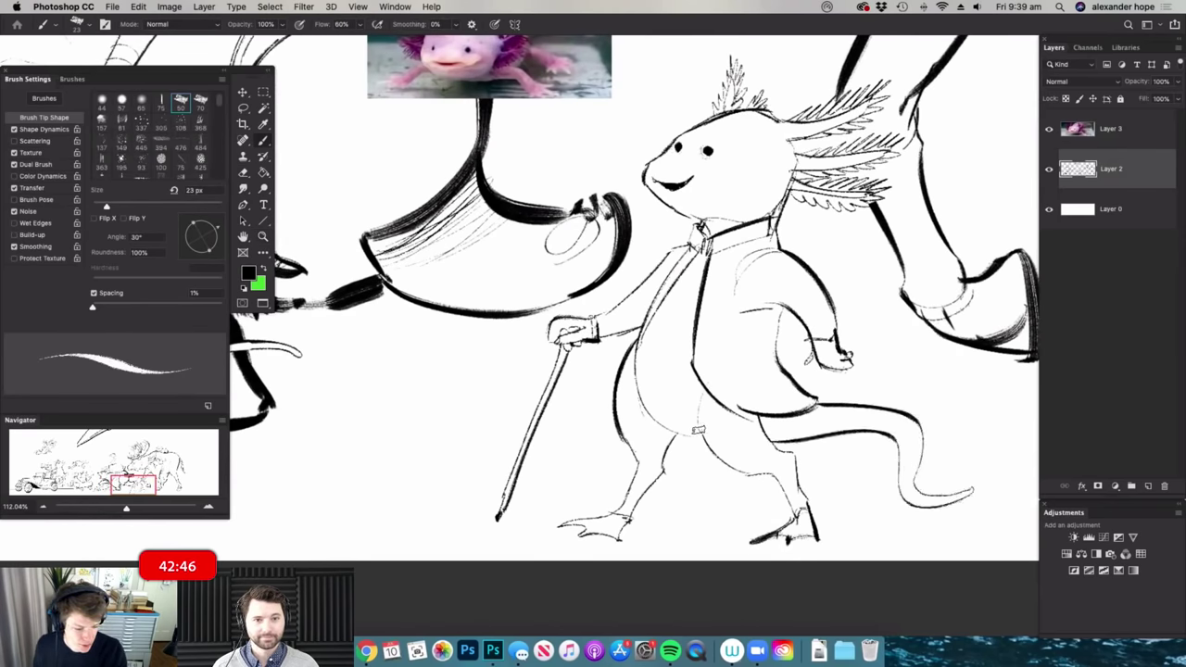
# - Strengthen the axolotl's belly outline and add light shading under its jaw
pyautogui.moveTo(640, 345)
pyautogui.mouseDown()
pyautogui.moveTo(702, 439)
pyautogui.moveTo(678, 396)
pyautogui.mouseUp()
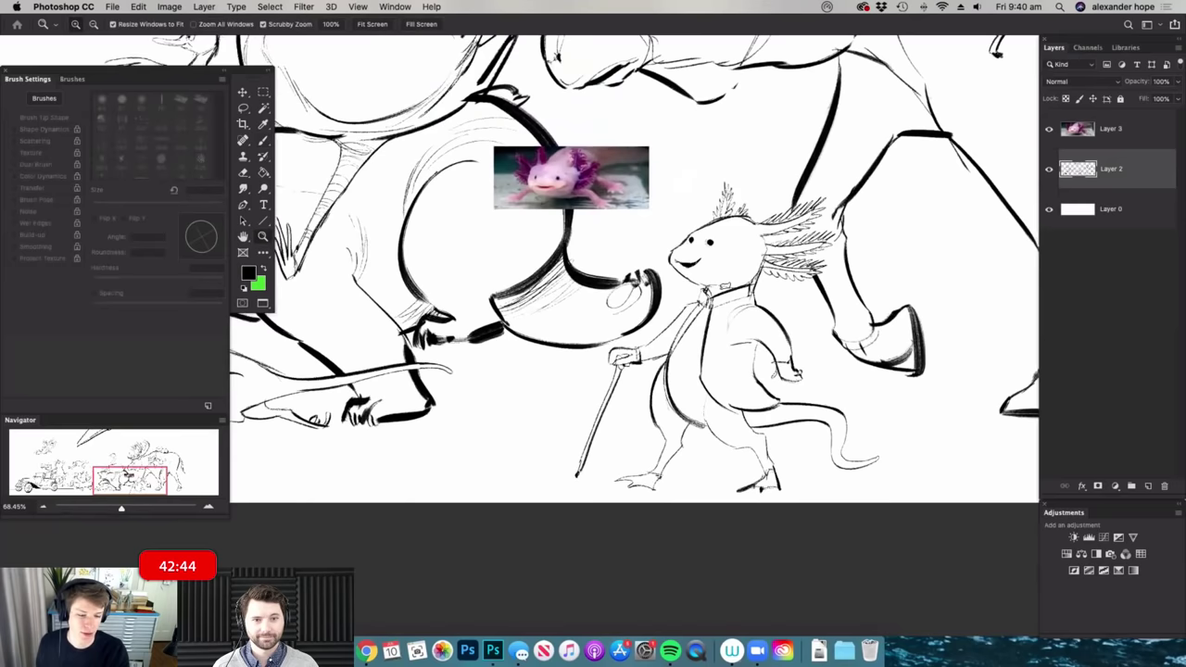
pyautogui.moveTo(725, 286); pyautogui.dragTo(746, 285)
pyautogui.moveTo(697, 301); pyautogui.dragTo(740, 297)
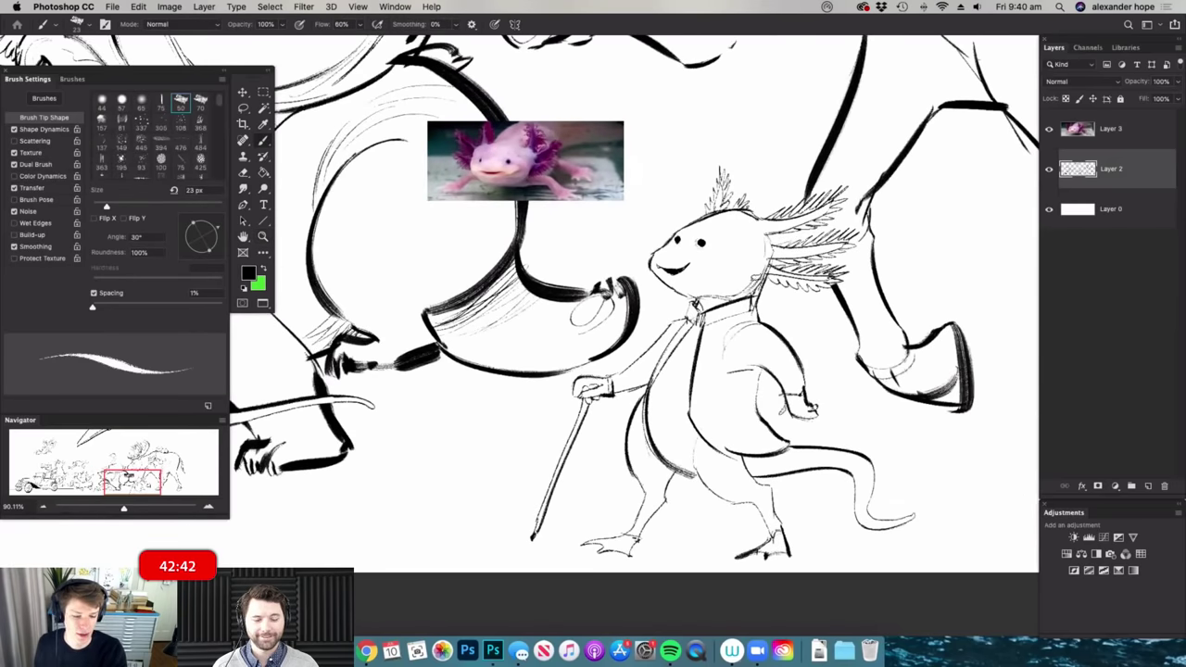
# - Add a row of small buttons along the jacket's front edges
pyautogui.keyDown('super'); pyautogui.moveTo(787, 304); pyautogui.dragTo(761, 304); pyautogui.keyUp('super')
pyautogui.moveTo(741, 343)
pyautogui.keyDown('super'); pyautogui.mouseDown()
pyautogui.moveTo(772, 343)
pyautogui.moveTo(721, 334)
pyautogui.mouseUp(); pyautogui.keyUp('super')
pyautogui.moveTo(716, 343); pyautogui.dragTo(718, 349)
pyautogui.moveTo(712, 360); pyautogui.dragTo(716, 367)
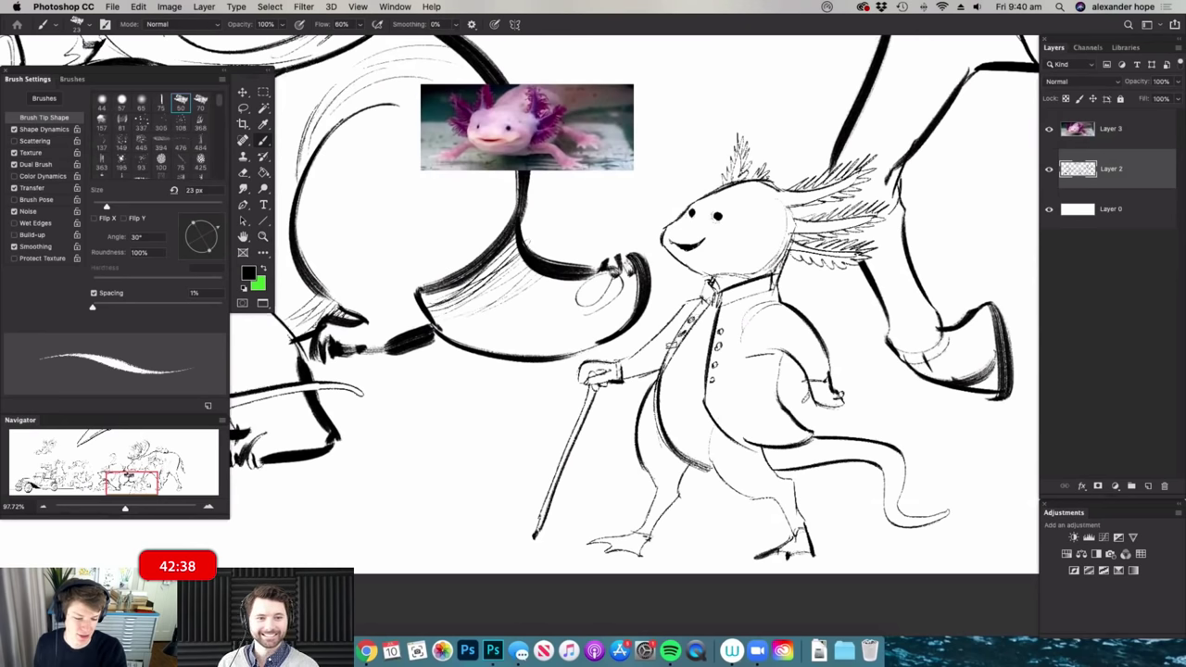
# - Sketch braid loops beside the jacket's buttons and two curved strokes across the axolotl's belly
pyautogui.moveTo(713, 327)
pyautogui.mouseDown()
pyautogui.moveTo(745, 326)
pyautogui.moveTo(745, 349)
pyautogui.mouseUp()
pyautogui.moveTo(714, 356)
pyautogui.mouseDown()
pyautogui.moveTo(734, 357)
pyautogui.moveTo(739, 374)
pyautogui.mouseUp()
pyautogui.moveTo(682, 319)
pyautogui.mouseDown()
pyautogui.moveTo(691, 324)
pyautogui.moveTo(670, 345)
pyautogui.mouseUp()
pyautogui.press('z')
pyautogui.moveTo(783, 352)
pyautogui.mouseDown()
pyautogui.moveTo(767, 343)
pyautogui.moveTo(786, 324)
pyautogui.moveTo(823, 355)
pyautogui.mouseUp()
pyautogui.press('b')
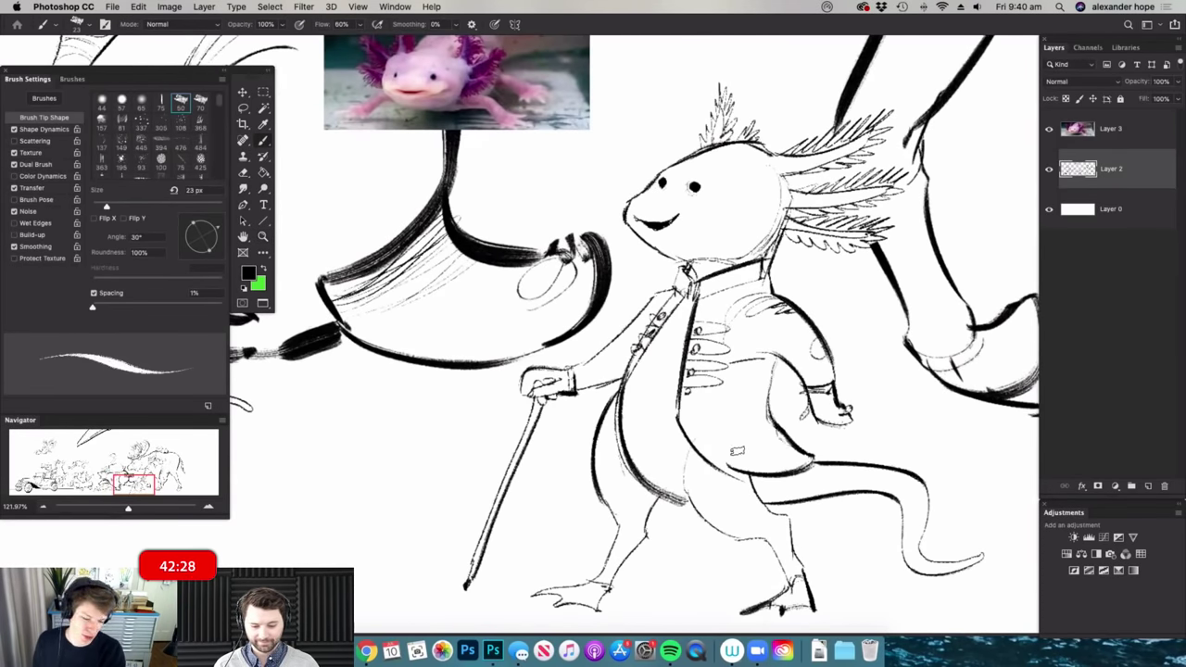
pyautogui.moveTo(624, 389); pyautogui.dragTo(674, 408)
pyautogui.moveTo(627, 404); pyautogui.dragTo(681, 419)
# - Examine the axolotl together with the moose and the empty space behind it in the overall procession
pyautogui.press('z')
pyautogui.moveTo(695, 372); pyautogui.dragTo(593, 321)
pyautogui.press('b')
pyautogui.press('z')
pyautogui.moveTo(698, 258)
pyautogui.mouseDown()
pyautogui.moveTo(770, 256)
pyautogui.moveTo(801, 269)
pyautogui.mouseUp()
pyautogui.press('b')
pyautogui.scroll(2, 732, 332)
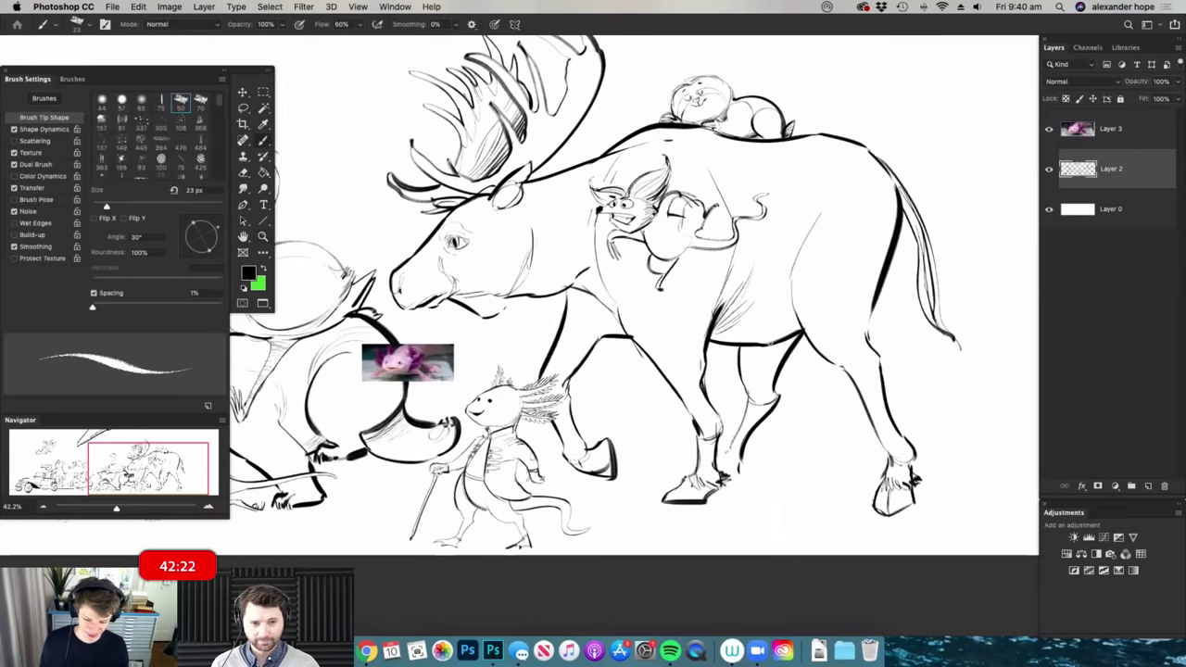
pyautogui.press('space')
pyautogui.moveTo(741, 419); pyautogui.dragTo(693, 387)
pyautogui.scroll(-2, 693, 387)
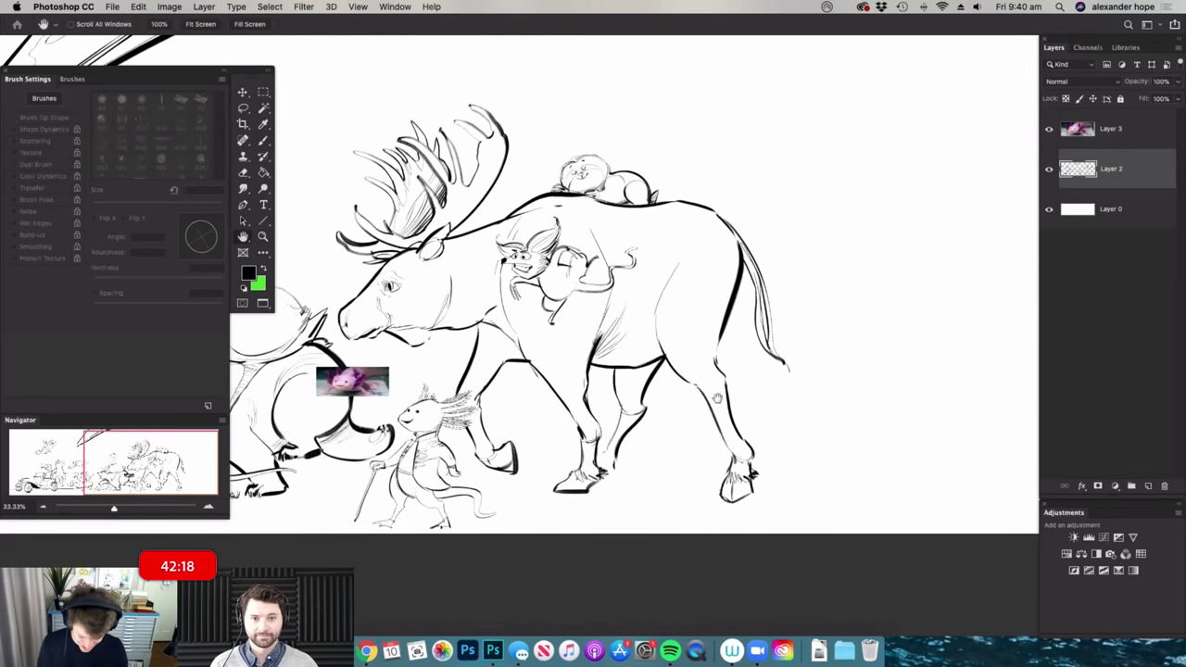
pyautogui.press('super+space')
pyautogui.moveTo(714, 372); pyautogui.dragTo(609, 286)
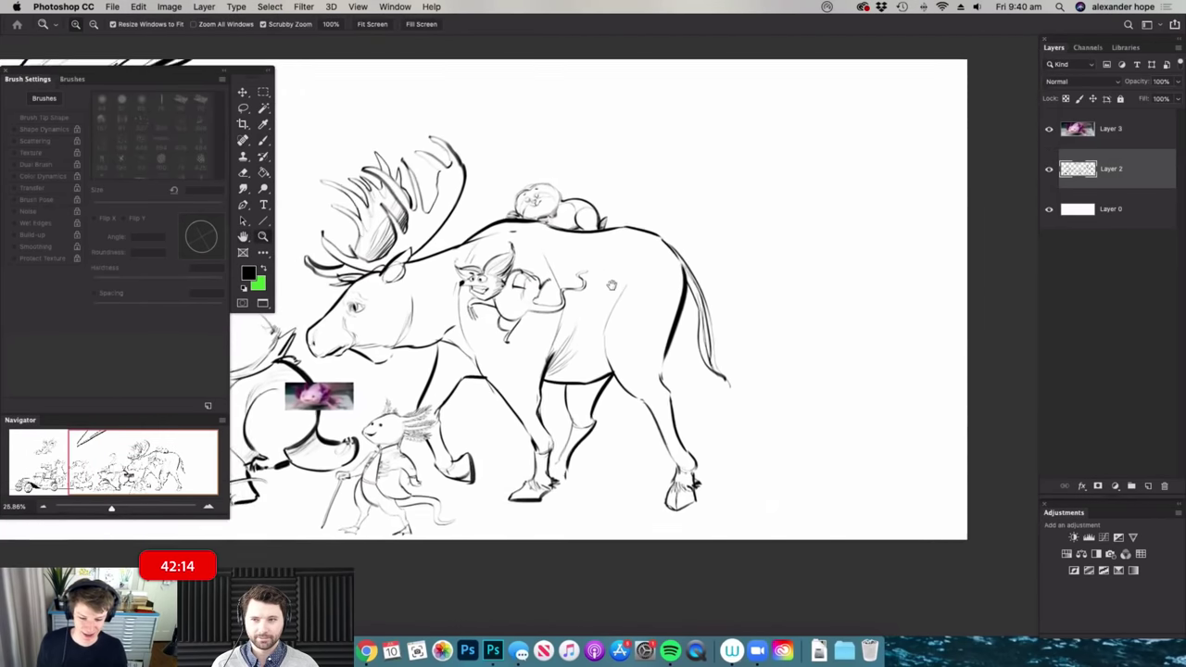
pyautogui.scroll(1, 611, 285)
pyautogui.scroll(3, 707, 240)
pyautogui.moveTo(661, 284)
pyautogui.mouseDown()
pyautogui.moveTo(608, 308)
pyautogui.moveTo(586, 361)
pyautogui.moveTo(738, 367)
pyautogui.moveTo(828, 354)
pyautogui.mouseUp()
# - Delete Layer 3 with the axolotl reference photo
pyautogui.scroll(-3, 684, 276)
pyautogui.moveTo(719, 395); pyautogui.dragTo(617, 407)
pyautogui.click(1112, 129)
pyautogui.press('Delete')
pyautogui.press('z')
pyautogui.moveTo(653, 423); pyautogui.dragTo(613, 440)
pyautogui.press('g')
pyautogui.click(613, 440)
pyautogui.press('super+z')
# - Add light contour strokes across the knee joint of the moose's near hind leg
pyautogui.press('z')
pyautogui.click(829, 403)
pyautogui.moveTo(838, 412); pyautogui.dragTo(838, 412)
pyautogui.press('b')
pyautogui.press('z')
pyautogui.moveTo(793, 323)
pyautogui.mouseDown()
pyautogui.moveTo(775, 362)
pyautogui.moveTo(817, 385)
pyautogui.mouseUp()
pyautogui.press('b')
pyautogui.moveTo(738, 395); pyautogui.dragTo(759, 396)
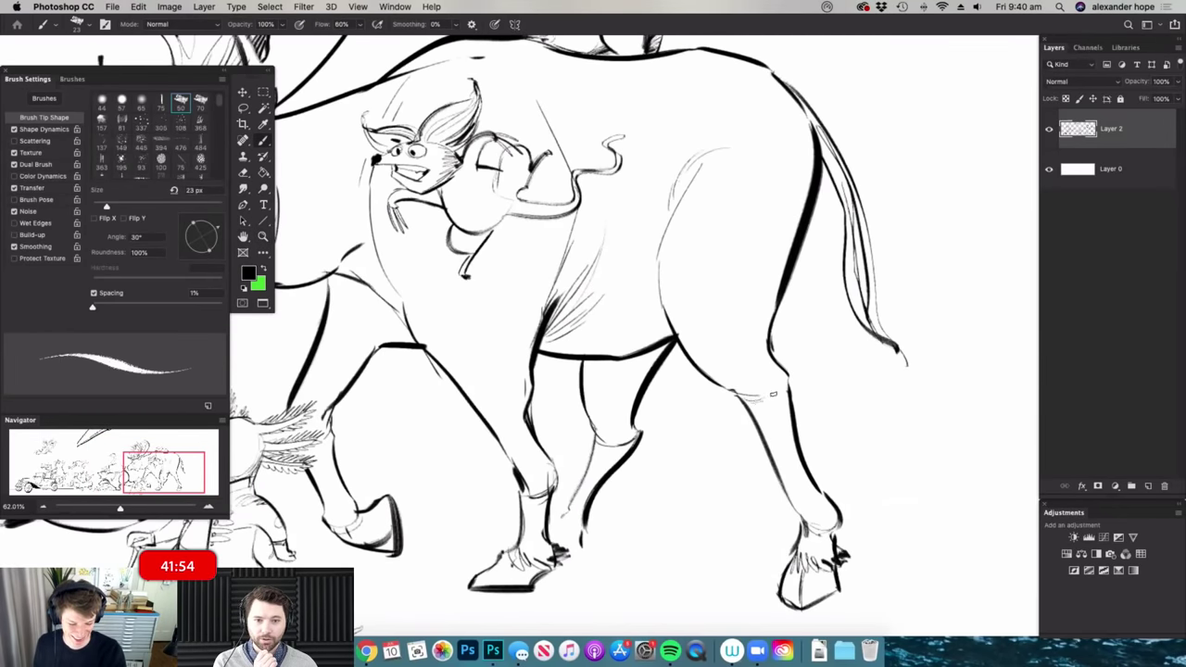
# - Set the brush size to 35 px and hatch shadows on the moose's upper far foreleg and upper far hind leg
pyautogui.scroll(-4, 667, 424)
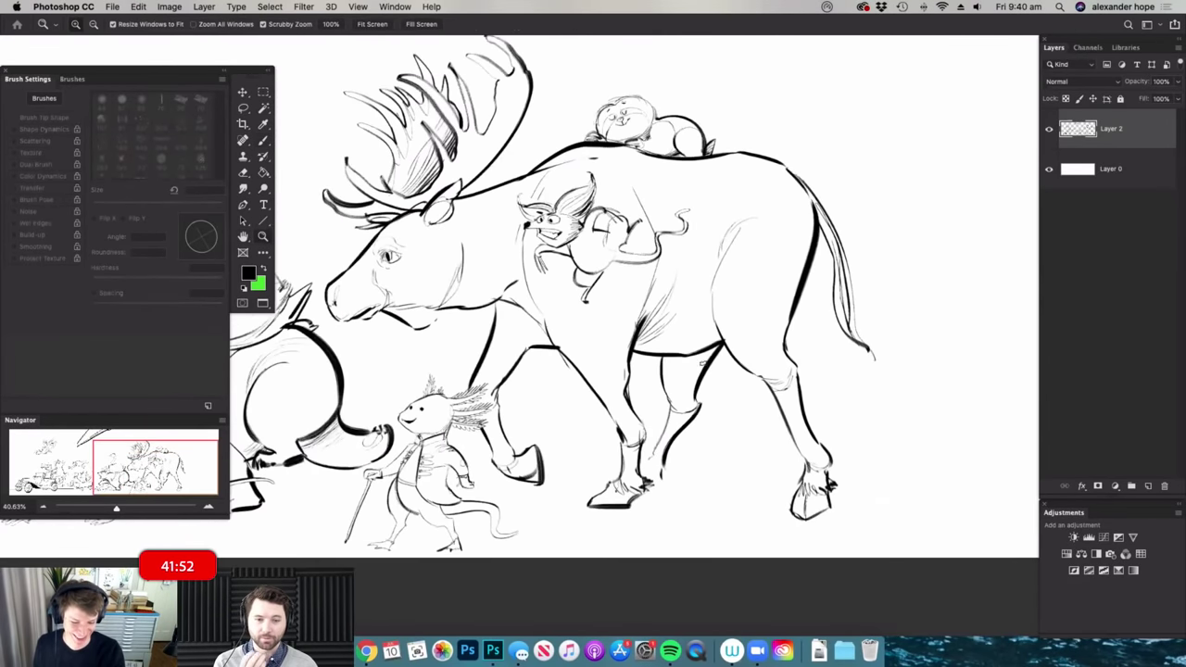
pyautogui.scroll(4, 667, 424)
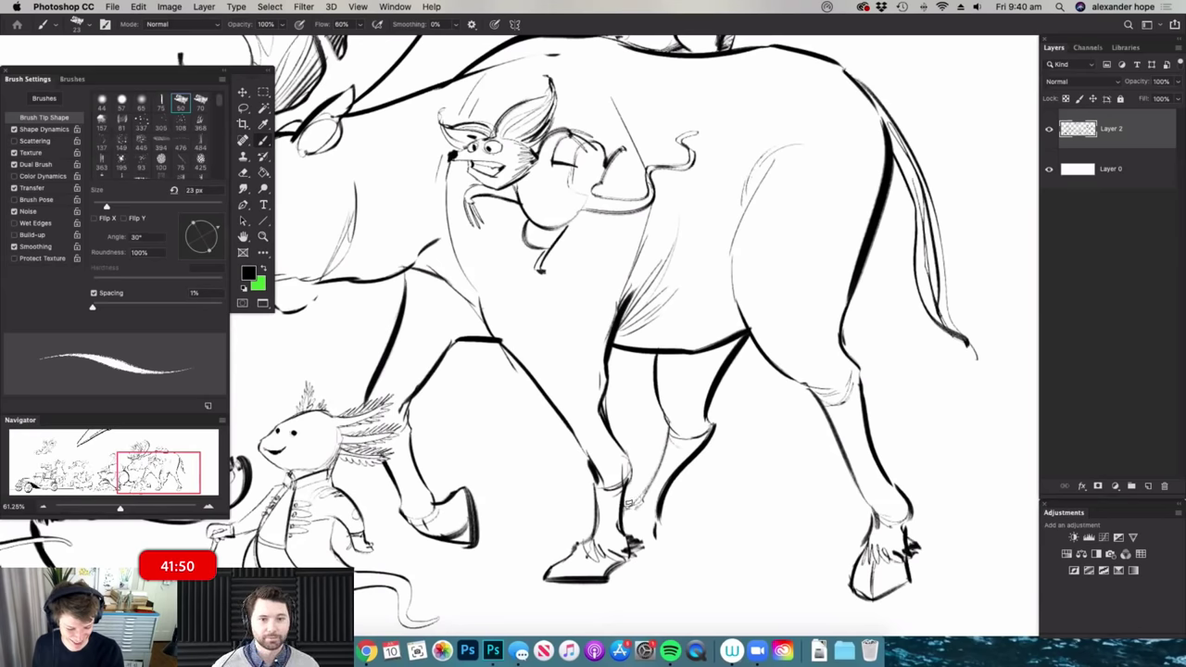
pyautogui.scroll(-4, 626, 503)
pyautogui.scroll(5, 577, 378)
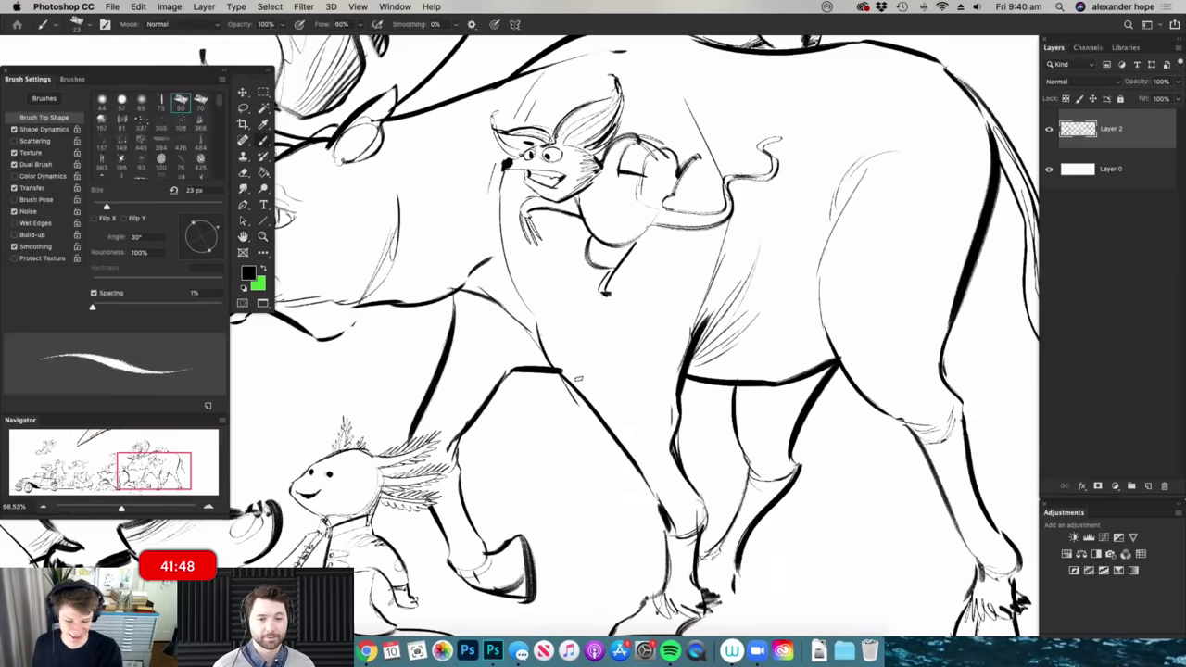
pyautogui.rightClick(578, 378)
pyautogui.moveTo(654, 306); pyautogui.dragTo(660, 305)
pyautogui.click(481, 227)
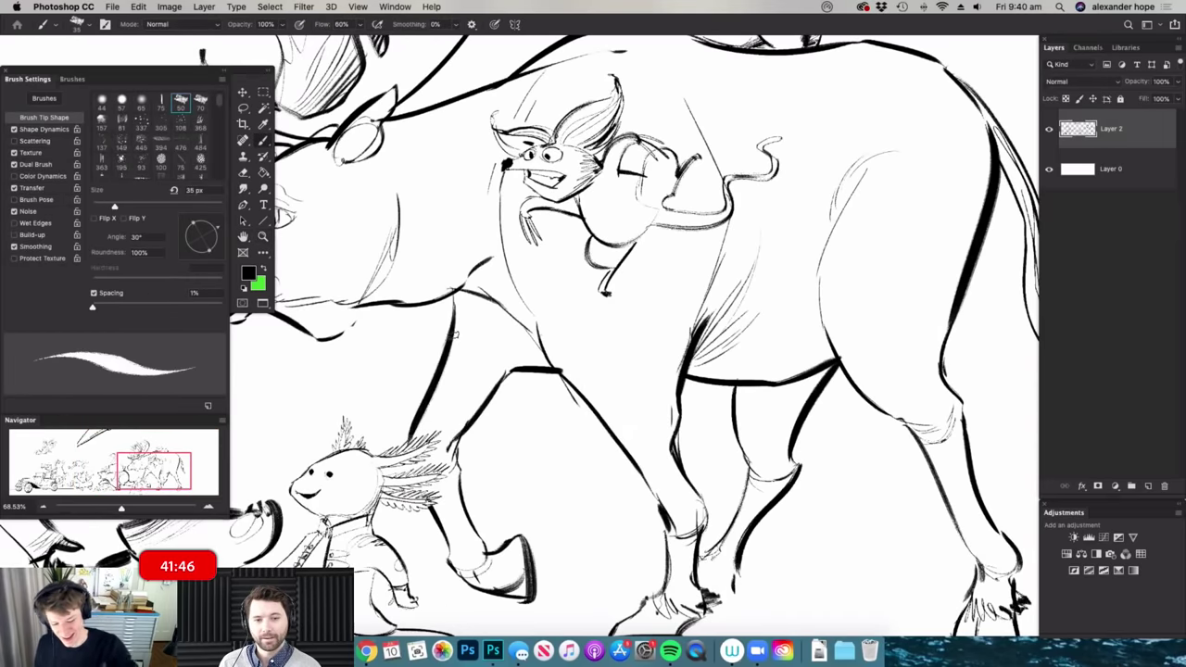
pyautogui.moveTo(454, 335)
pyautogui.mouseDown()
pyautogui.moveTo(492, 351)
pyautogui.moveTo(488, 335)
pyautogui.mouseUp()
pyautogui.moveTo(474, 291)
pyautogui.mouseDown()
pyautogui.moveTo(556, 372)
pyautogui.moveTo(543, 358)
pyautogui.mouseUp()
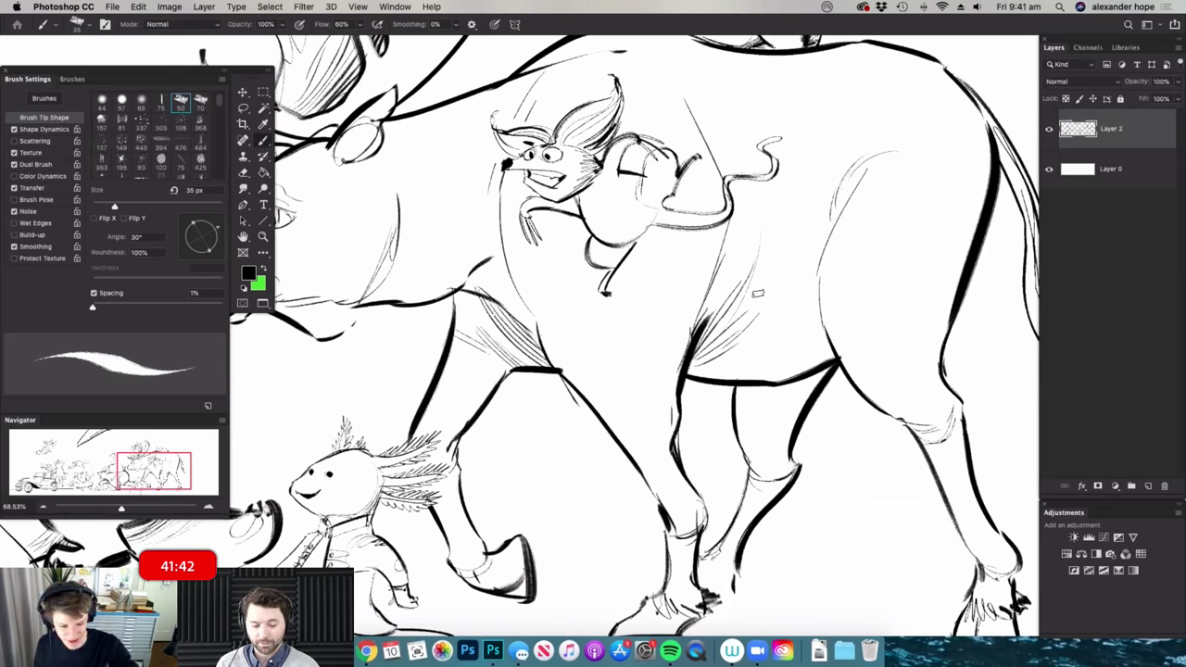
pyautogui.moveTo(759, 373)
pyautogui.mouseDown()
pyautogui.moveTo(699, 378)
pyautogui.moveTo(812, 374)
pyautogui.moveTo(799, 389)
pyautogui.mouseUp()
pyautogui.moveTo(746, 402); pyautogui.dragTo(797, 399)
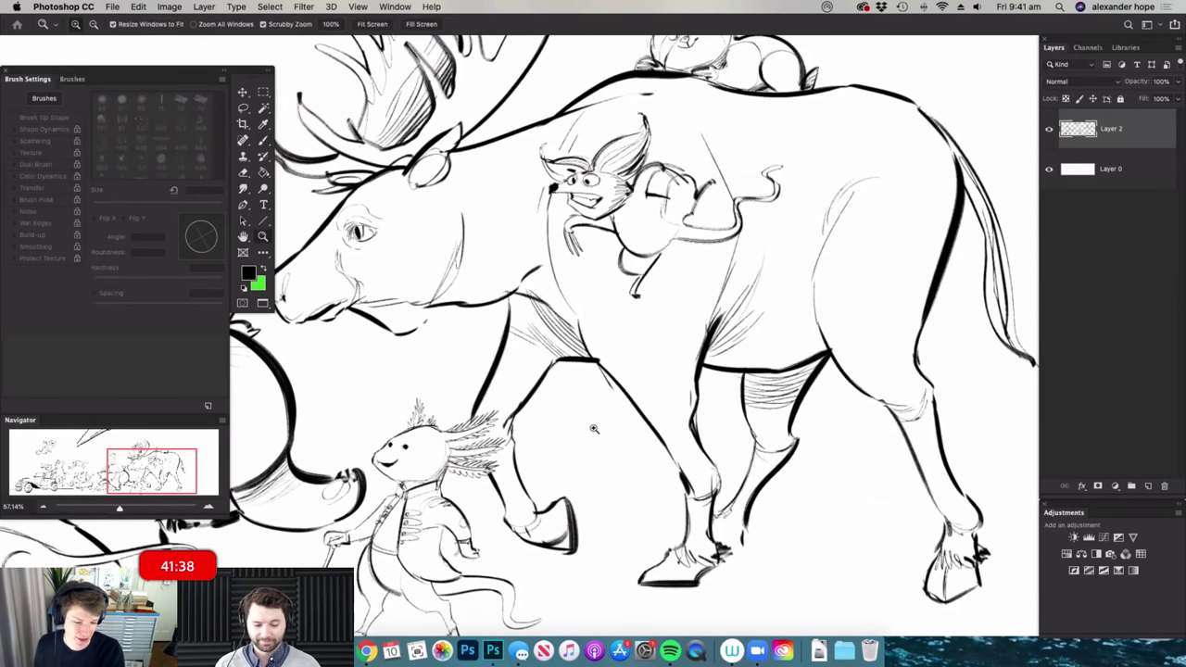
# - Draw the crown, long pointed beak and eye of a bird in the empty space behind the moose
pyautogui.moveTo(636, 408); pyautogui.dragTo(546, 426)
pyautogui.moveTo(772, 384); pyautogui.dragTo(581, 391)
pyautogui.moveTo(674, 411)
pyautogui.mouseDown()
pyautogui.moveTo(709, 424)
pyautogui.moveTo(679, 439)
pyautogui.moveTo(723, 439)
pyautogui.mouseUp()
pyautogui.scroll(4, 700, 474)
pyautogui.press('b')
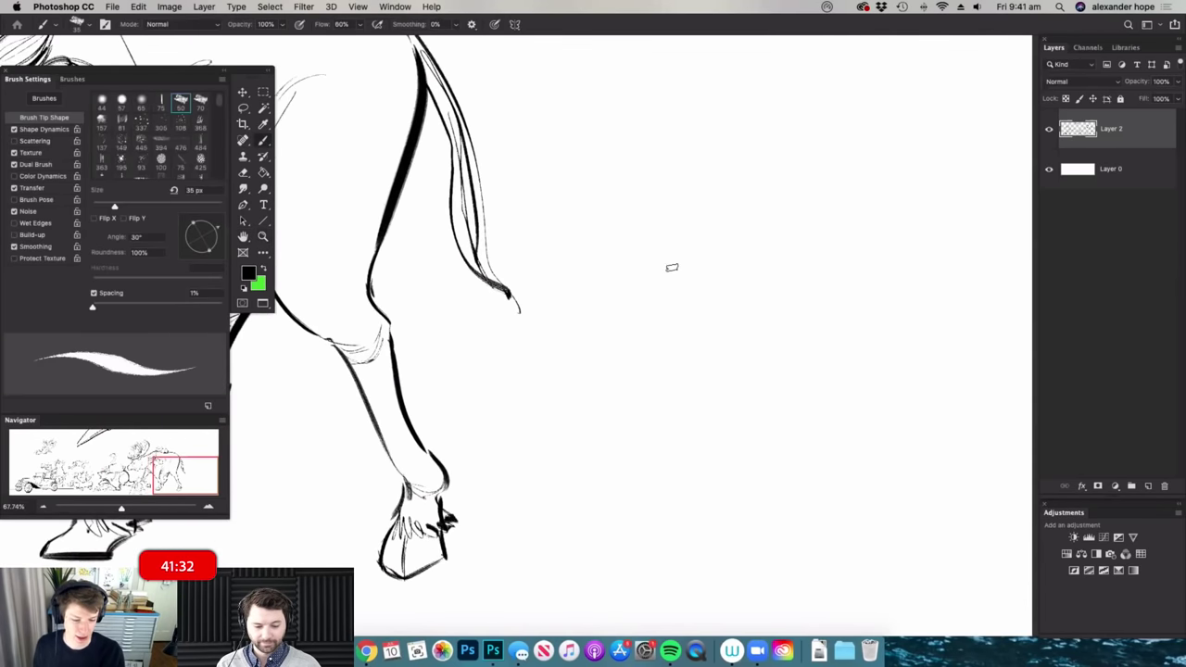
pyautogui.moveTo(645, 271); pyautogui.dragTo(750, 267)
pyautogui.moveTo(647, 275)
pyautogui.mouseDown()
pyautogui.moveTo(557, 306)
pyautogui.moveTo(642, 314)
pyautogui.moveTo(656, 294)
pyautogui.mouseUp()
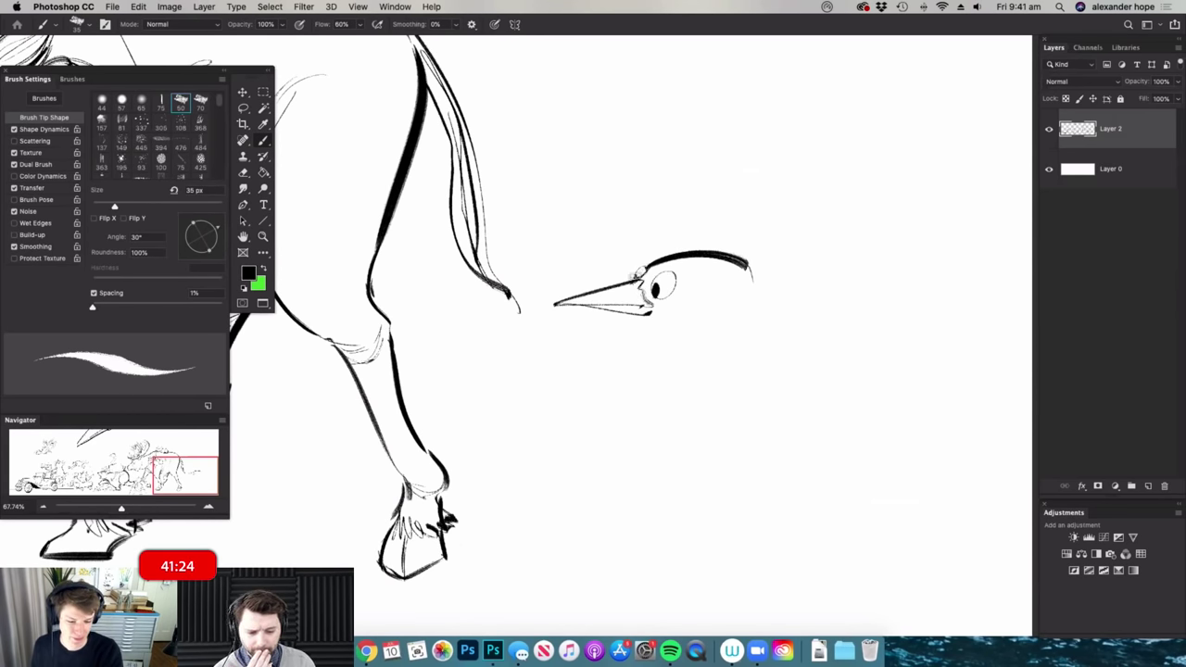
# - Add round glasses, the throat line and ruffled nape feathers to complete the bird's head
pyautogui.scroll(-3, 692, 274)
pyautogui.scroll(4, 677, 276)
pyautogui.moveTo(690, 274)
pyautogui.mouseDown()
pyautogui.moveTo(653, 270)
pyautogui.moveTo(736, 282)
pyautogui.mouseUp()
pyautogui.moveTo(672, 325)
pyautogui.mouseDown()
pyautogui.moveTo(722, 362)
pyautogui.moveTo(771, 348)
pyautogui.mouseUp()
pyautogui.moveTo(777, 260)
pyautogui.mouseDown()
pyautogui.moveTo(790, 320)
pyautogui.moveTo(811, 335)
pyautogui.mouseUp()
pyautogui.press('super+space')
pyautogui.press('b')
pyautogui.moveTo(783, 231)
pyautogui.mouseDown()
pyautogui.moveTo(803, 278)
pyautogui.moveTo(709, 309)
pyautogui.mouseUp()
pyautogui.press('super+space')
pyautogui.moveTo(809, 281)
pyautogui.mouseDown()
pyautogui.moveTo(753, 348)
pyautogui.moveTo(804, 282)
pyautogui.mouseUp()
# - Draw the front and back contours of the bird's upright body below its head
pyautogui.press('super+space')
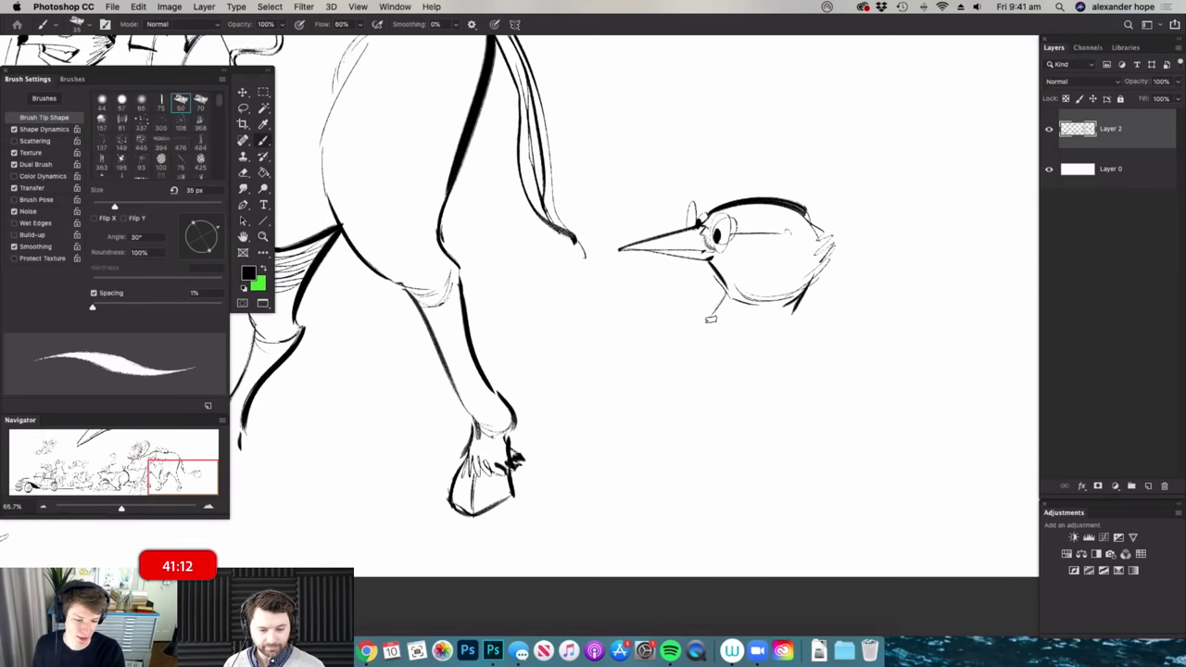
pyautogui.moveTo(681, 350)
pyautogui.mouseDown()
pyautogui.moveTo(681, 459)
pyautogui.moveTo(731, 512)
pyautogui.mouseUp()
pyautogui.moveTo(795, 305); pyautogui.dragTo(822, 465)
# - Select the bird sketch and scale it down to about 72% behind the moose's hind legs
pyautogui.press('super+space')
pyautogui.moveTo(787, 421)
pyautogui.mouseDown()
pyautogui.moveTo(753, 421)
pyautogui.moveTo(797, 361)
pyautogui.mouseUp()
pyautogui.press('super+space')
pyautogui.press('super+space')
pyautogui.moveTo(761, 426); pyautogui.dragTo(667, 262)
pyautogui.press('super+space')
pyautogui.moveTo(866, 318); pyautogui.dragTo(832, 345)
pyautogui.press('l')
pyautogui.moveTo(769, 326)
pyautogui.mouseDown()
pyautogui.moveTo(774, 532)
pyautogui.moveTo(718, 338)
pyautogui.moveTo(750, 324)
pyautogui.moveTo(807, 336)
pyautogui.moveTo(738, 400)
pyautogui.mouseUp()
pyautogui.press('v')
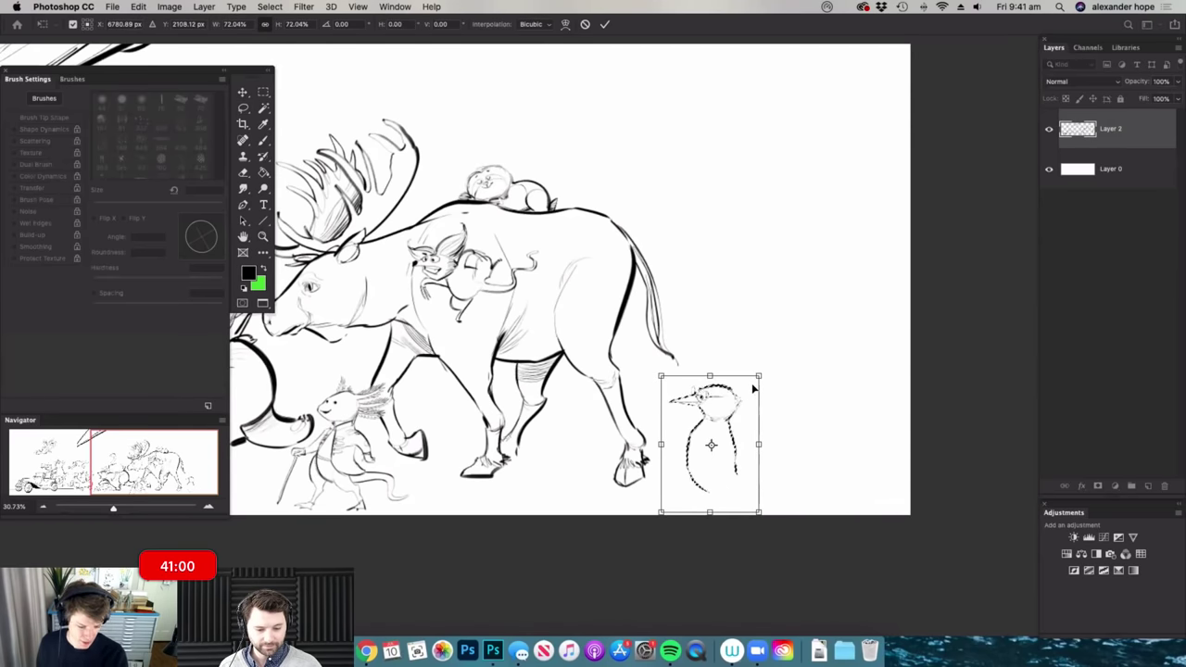
pyautogui.press('Return')
pyautogui.press('m')
# - Close the bird's body with a rounded belly, and add a dark pointed tail and two striding feet
pyautogui.press('super+space')
pyautogui.moveTo(804, 507); pyautogui.dragTo(733, 484)
pyautogui.press('b')
pyautogui.moveTo(607, 471); pyautogui.dragTo(716, 473)
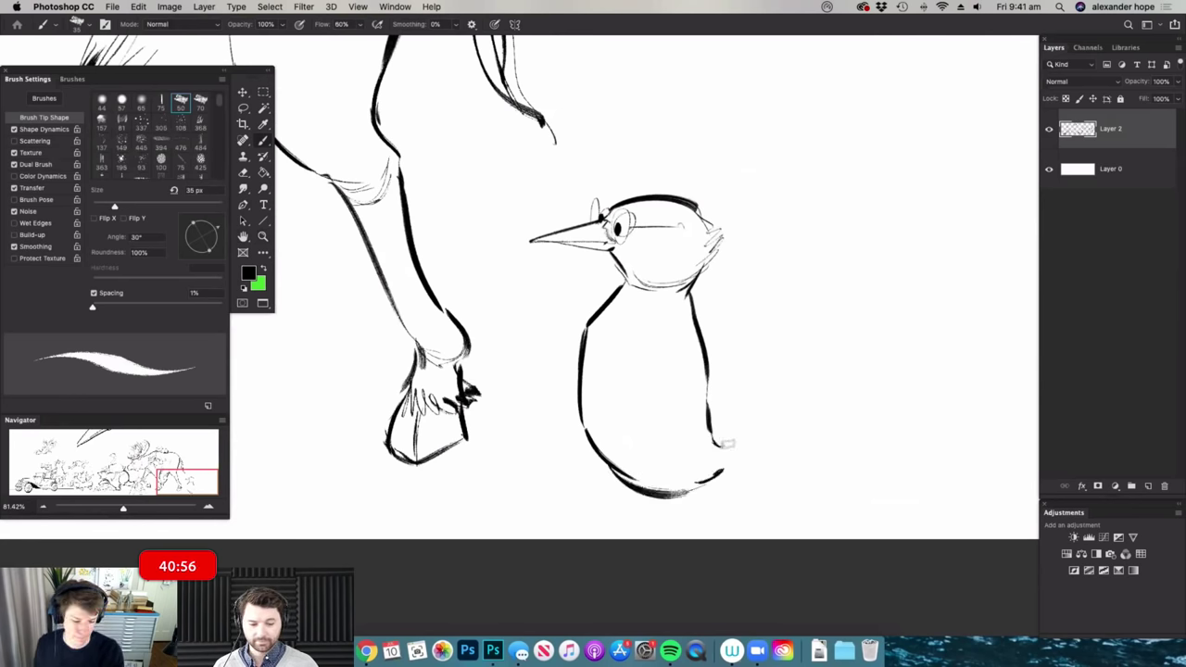
pyautogui.scroll(2, 664, 497)
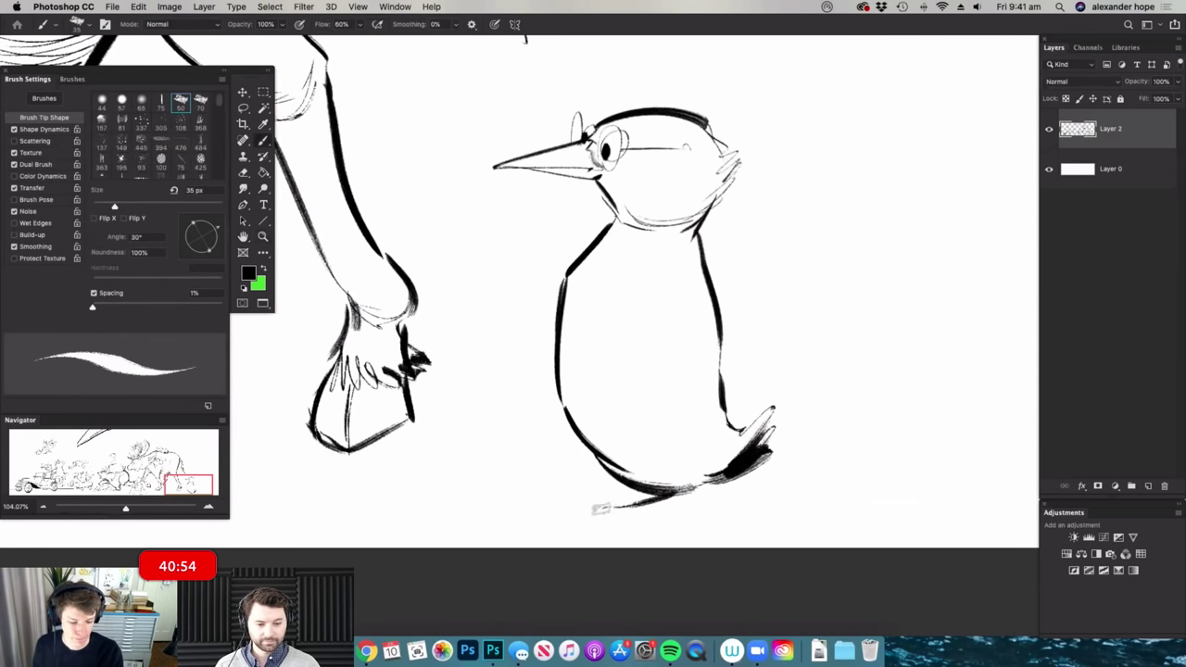
pyautogui.moveTo(600, 509); pyautogui.dragTo(695, 498)
pyautogui.moveTo(587, 459)
pyautogui.mouseDown()
pyautogui.moveTo(537, 436)
pyautogui.moveTo(525, 452)
pyautogui.moveTo(582, 474)
pyautogui.mouseUp()
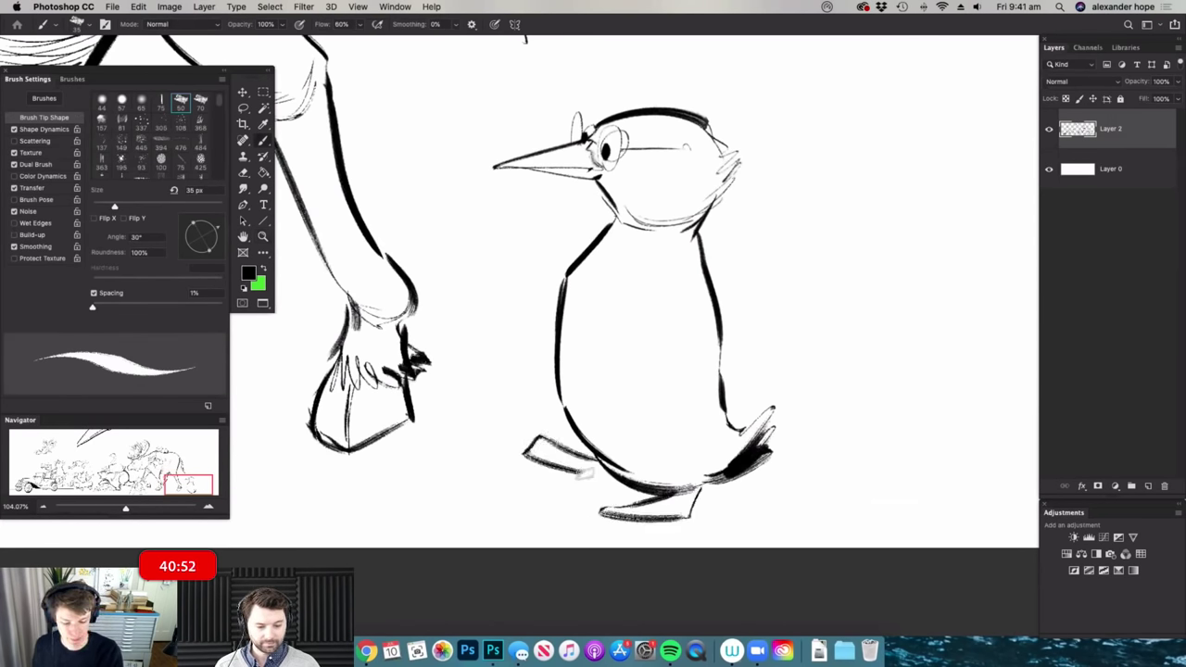
# - Draw the bird's near wing reaching forward and erase the body outline that crosses it
pyautogui.scroll(1, 599, 306)
pyautogui.moveTo(677, 283)
pyautogui.mouseDown()
pyautogui.moveTo(522, 309)
pyautogui.moveTo(495, 333)
pyautogui.moveTo(667, 366)
pyautogui.mouseUp()
pyautogui.press('e')
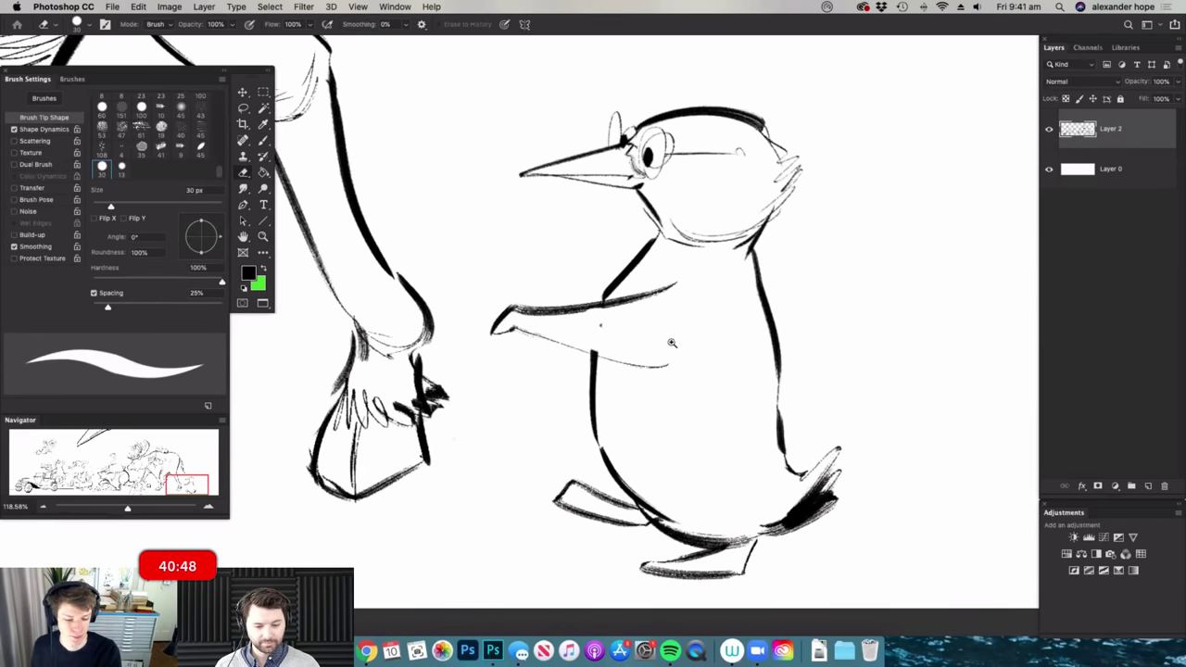
pyautogui.moveTo(732, 338); pyautogui.dragTo(657, 296)
pyautogui.moveTo(609, 263); pyautogui.dragTo(649, 255)
# - Draw an upright sheet with ruled text lines in the bird's grip, and add its far wing and belly contour
pyautogui.press('b')
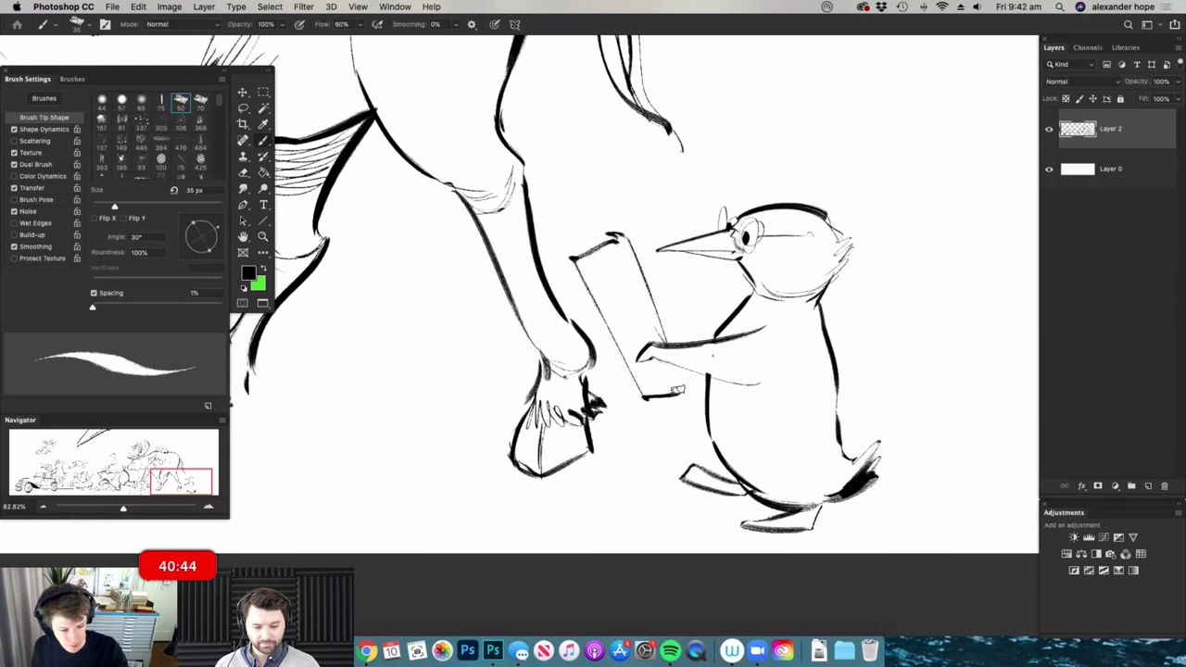
pyautogui.moveTo(630, 206); pyautogui.dragTo(679, 343)
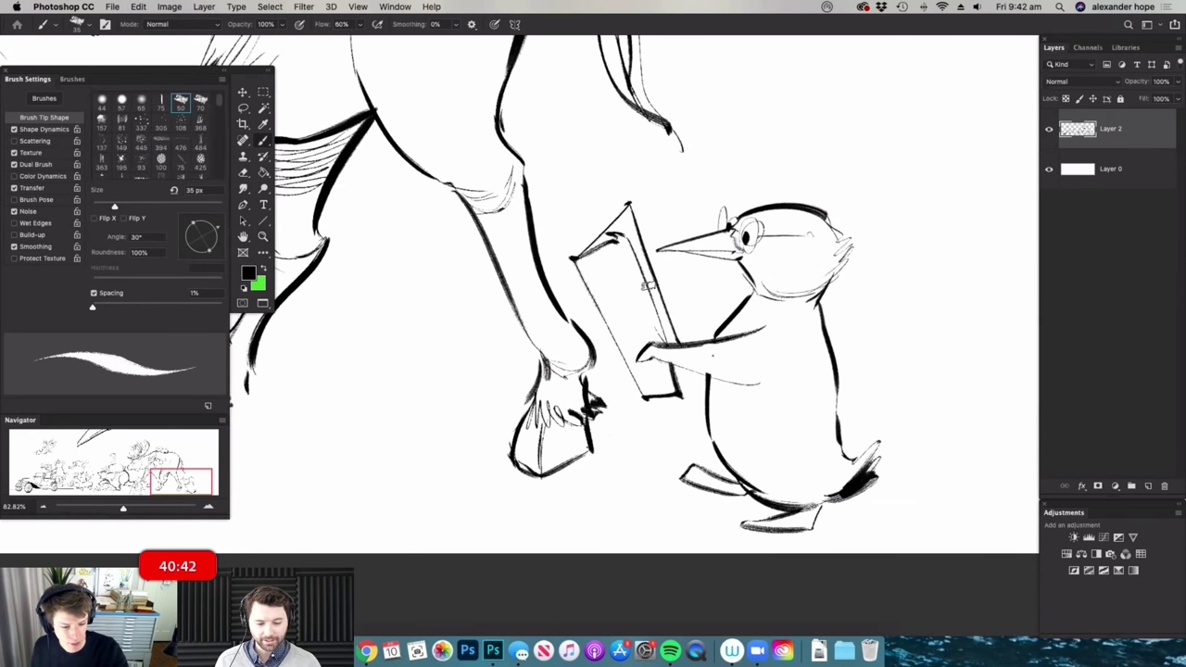
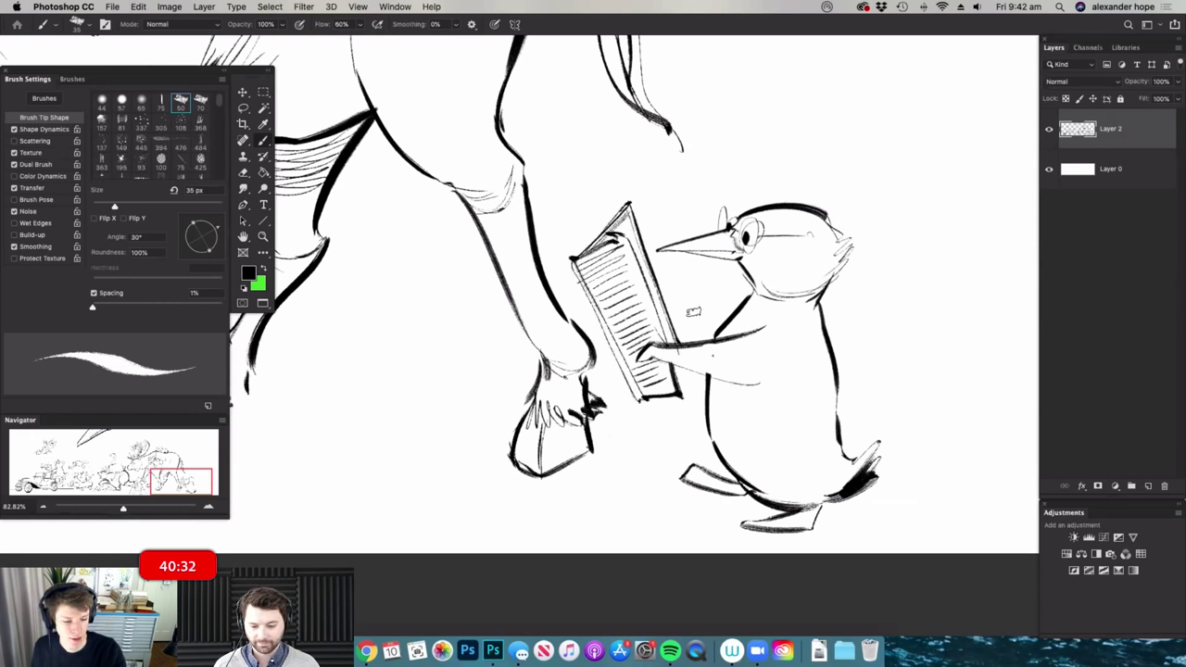
pyautogui.moveTo(808, 340)
pyautogui.mouseDown()
pyautogui.moveTo(785, 340)
pyautogui.moveTo(806, 339)
pyautogui.mouseUp()
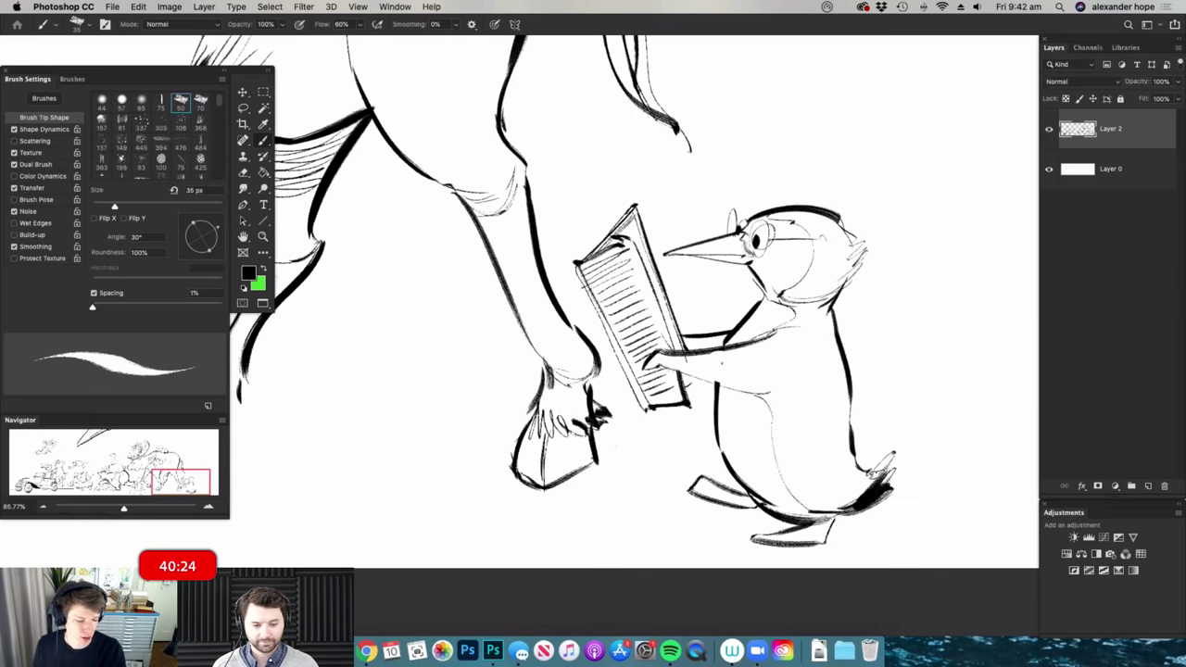
# - Examine the reading bird together with the moose, the axolotl and the rest of the procession
pyautogui.moveTo(860, 475)
pyautogui.mouseDown()
pyautogui.moveTo(905, 450)
pyautogui.moveTo(884, 476)
pyautogui.moveTo(838, 440)
pyautogui.mouseUp()
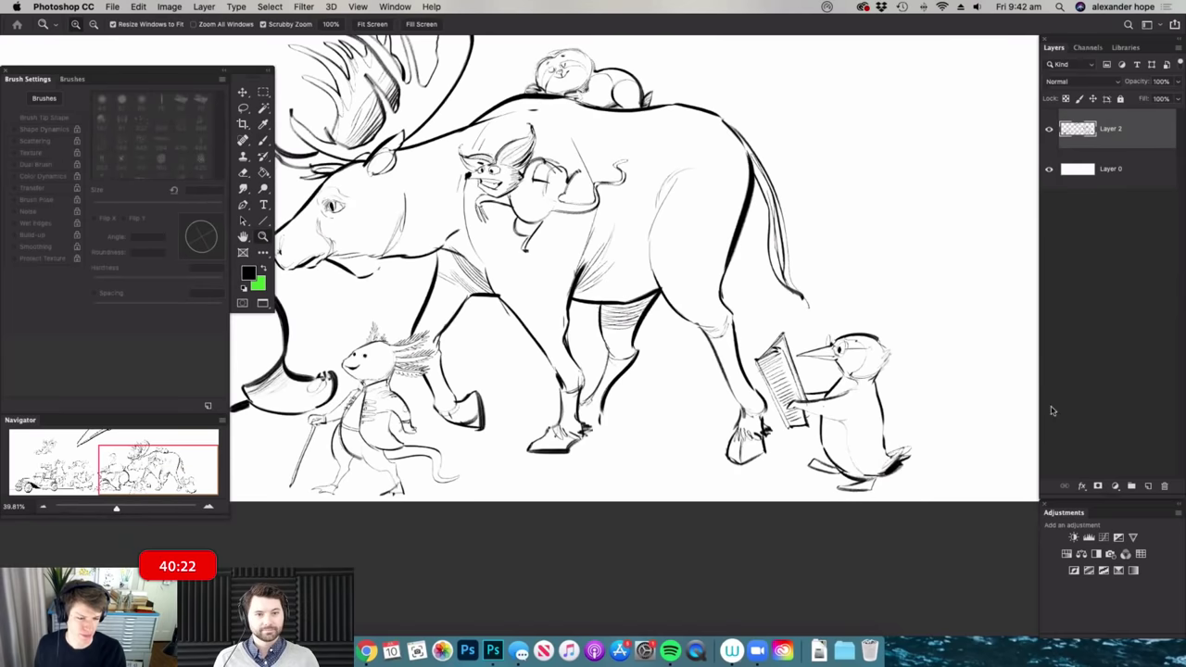
pyautogui.scroll(-2, 881, 449)
pyautogui.press('b')
pyautogui.press('space')
pyautogui.moveTo(681, 382); pyautogui.dragTo(836, 473)
pyautogui.scroll(3, 835, 472)
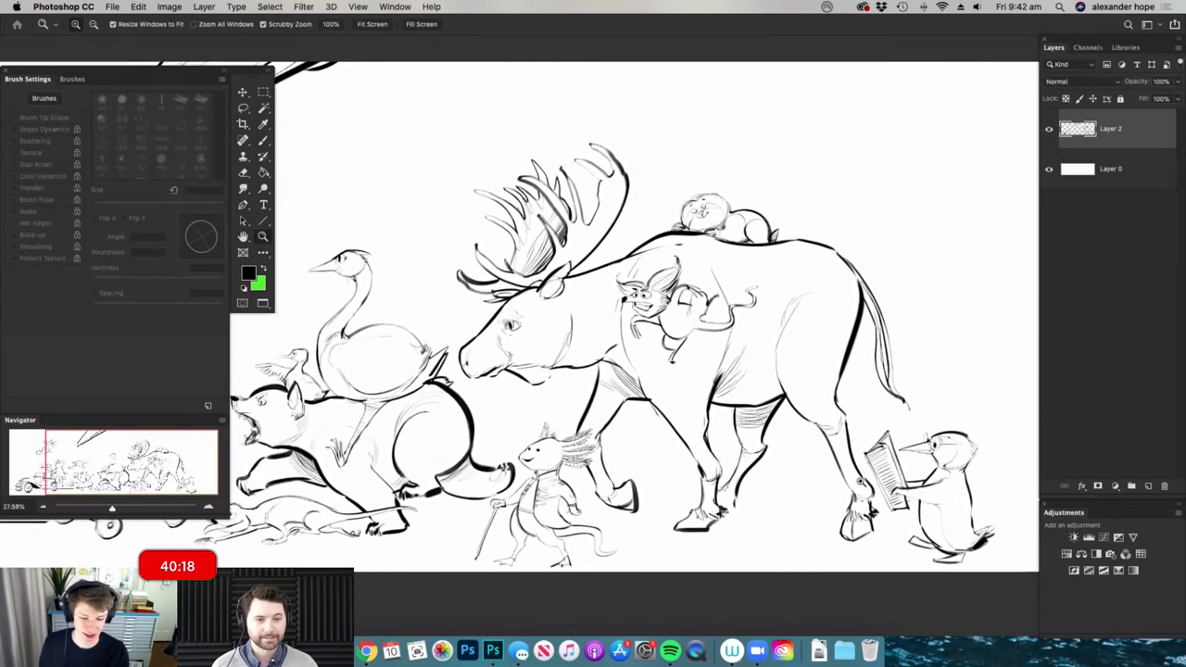
pyautogui.scroll(-5, 873, 469)
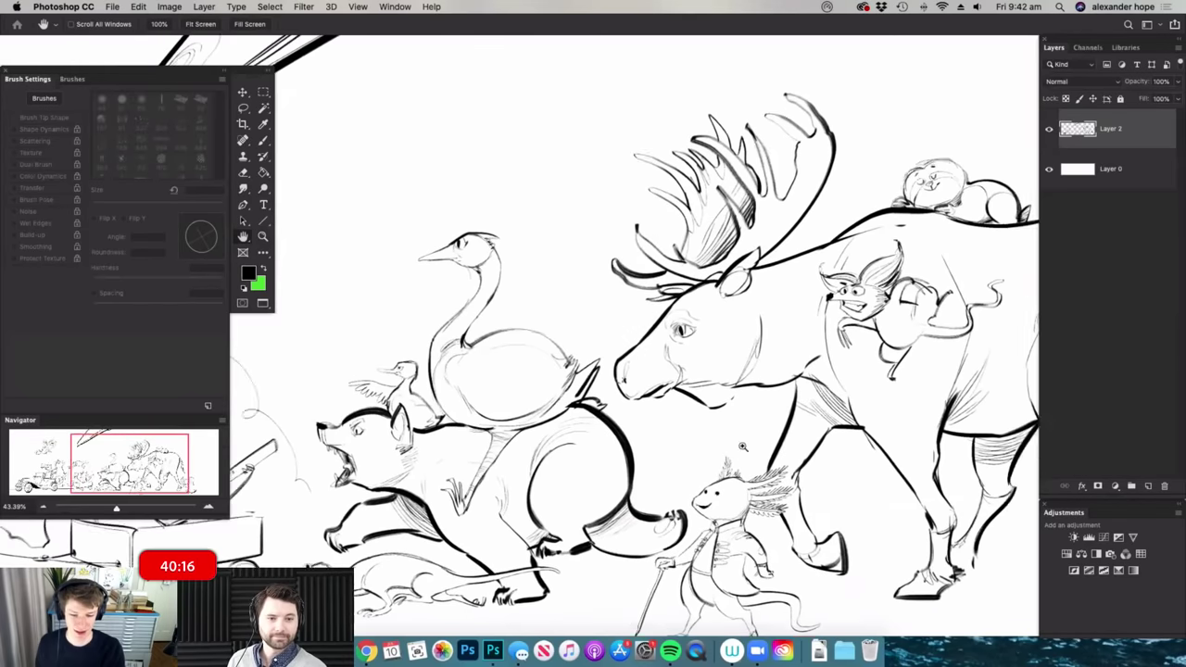
pyautogui.moveTo(702, 461); pyautogui.dragTo(660, 461)
pyautogui.moveTo(936, 455); pyautogui.dragTo(982, 459)
pyautogui.scroll(2, 921, 392)
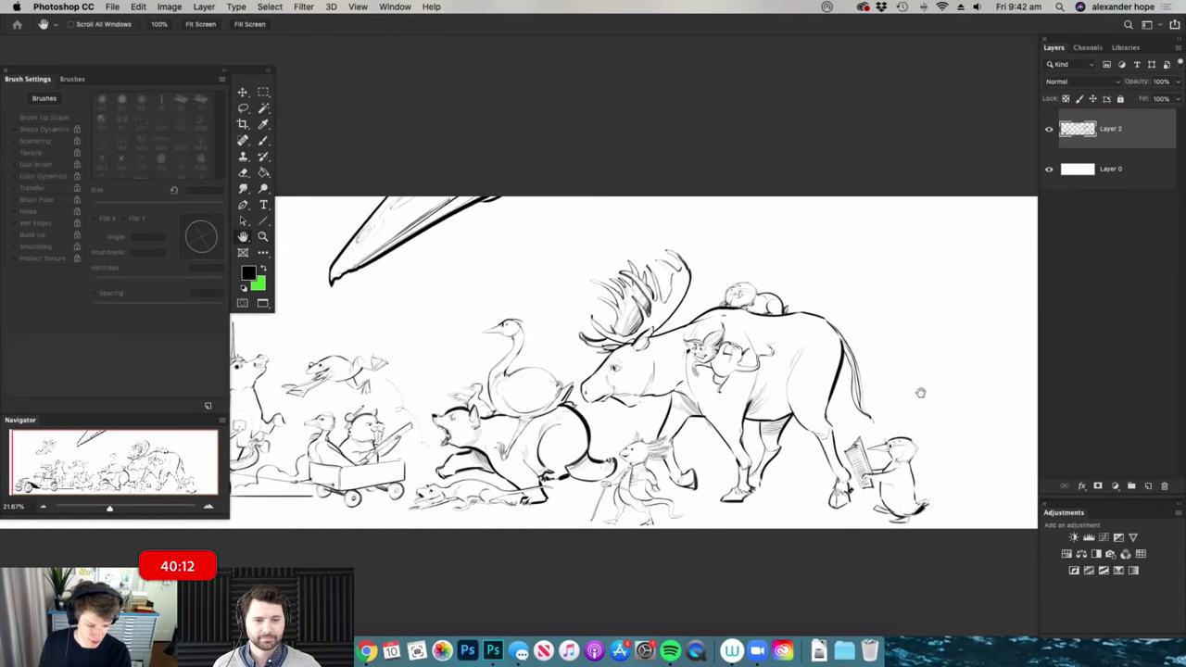
# - Lasso the reading bird and move it forward between the moose's hind legs
pyautogui.scroll(3, 950, 519)
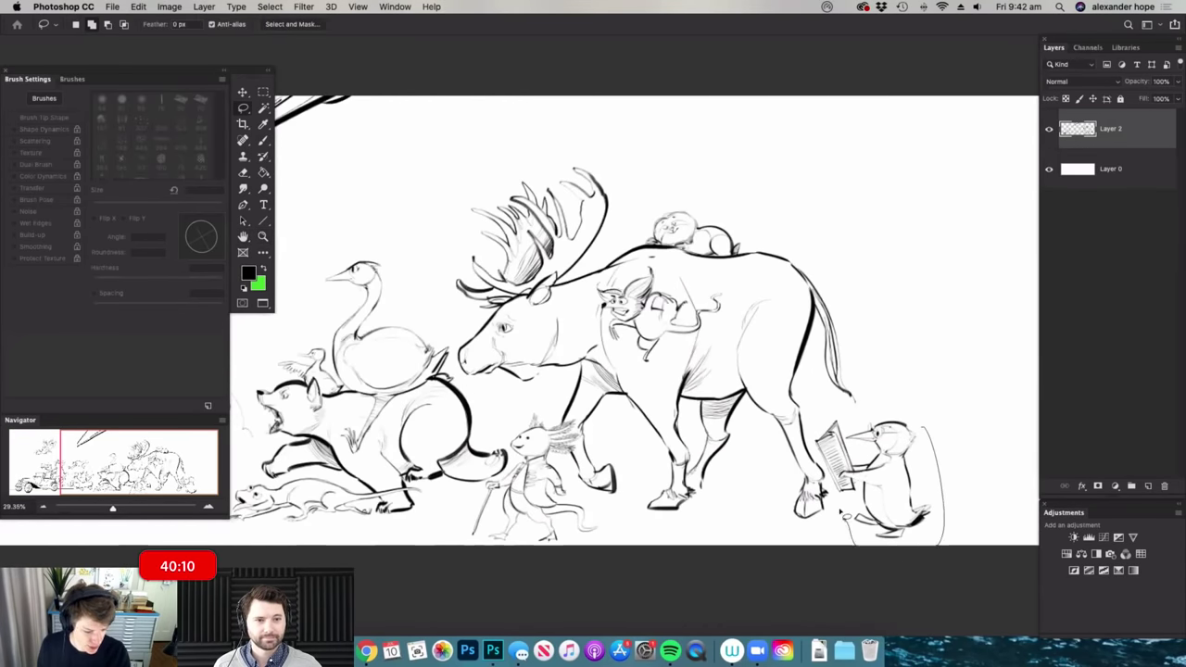
pyautogui.moveTo(898, 406)
pyautogui.mouseDown()
pyautogui.moveTo(922, 424)
pyautogui.moveTo(938, 408)
pyautogui.moveTo(921, 428)
pyautogui.mouseUp()
pyautogui.press('v')
pyautogui.moveTo(862, 471); pyautogui.dragTo(769, 478)
pyautogui.press('Return')
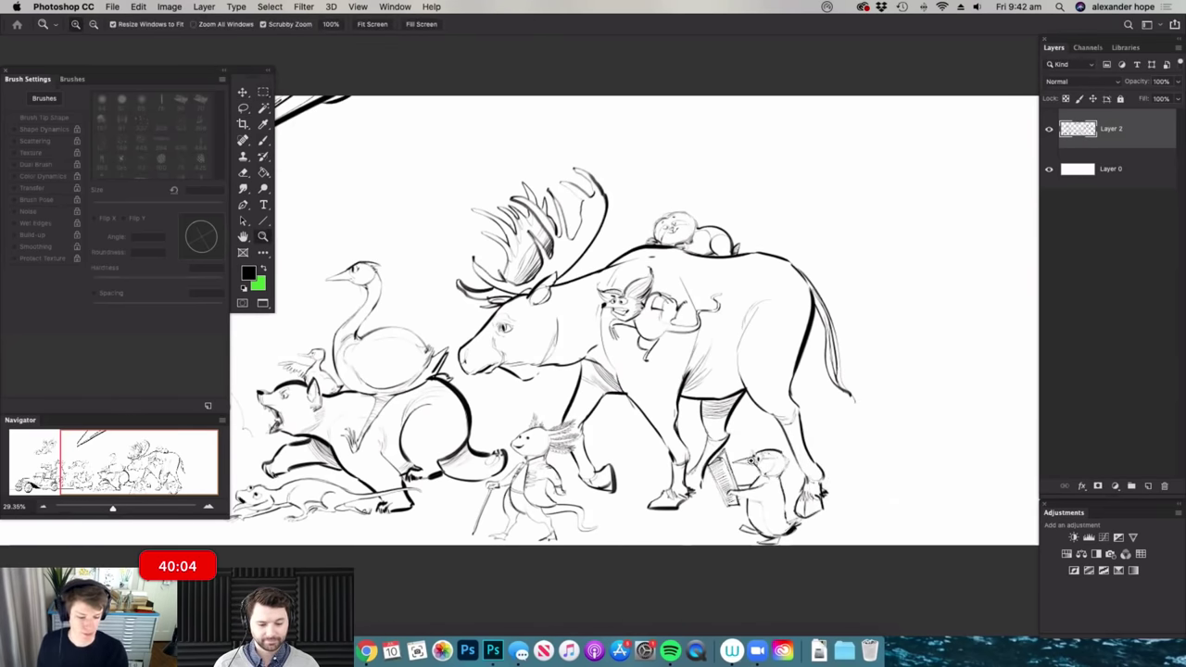
# - Draw the arched back and two curled head fins of a manta ray flying above the sloth
pyautogui.scroll(-4, 815, 370)
pyautogui.press('b')
pyautogui.scroll(5, 844, 328)
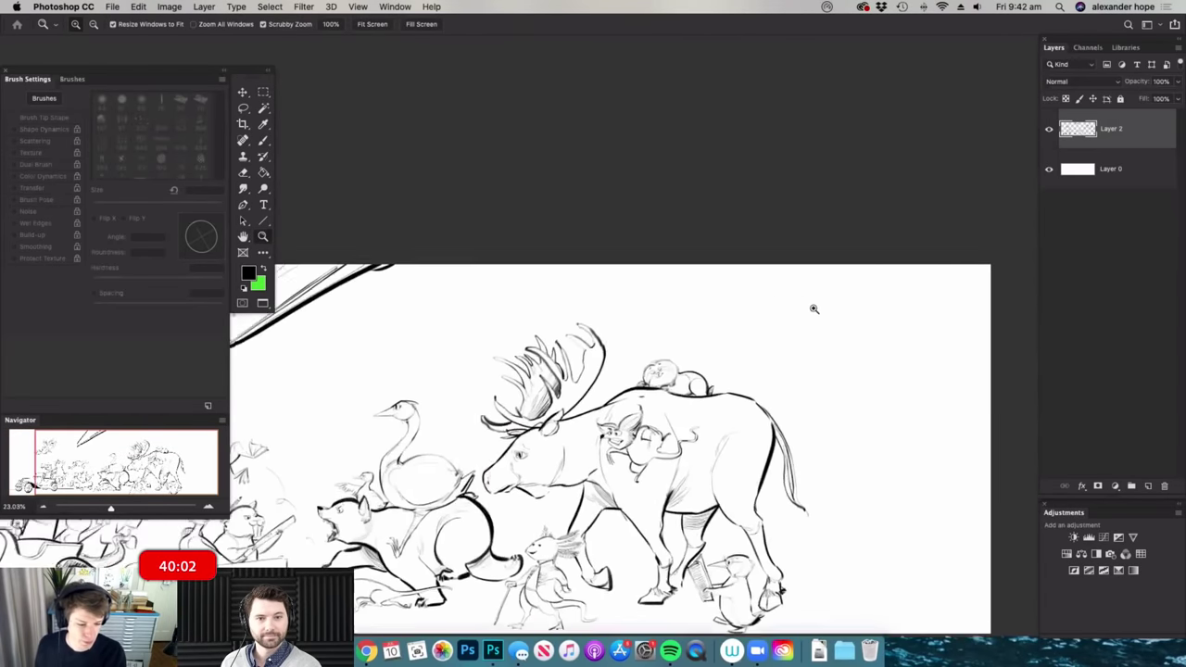
pyautogui.scroll(2, 700, 336)
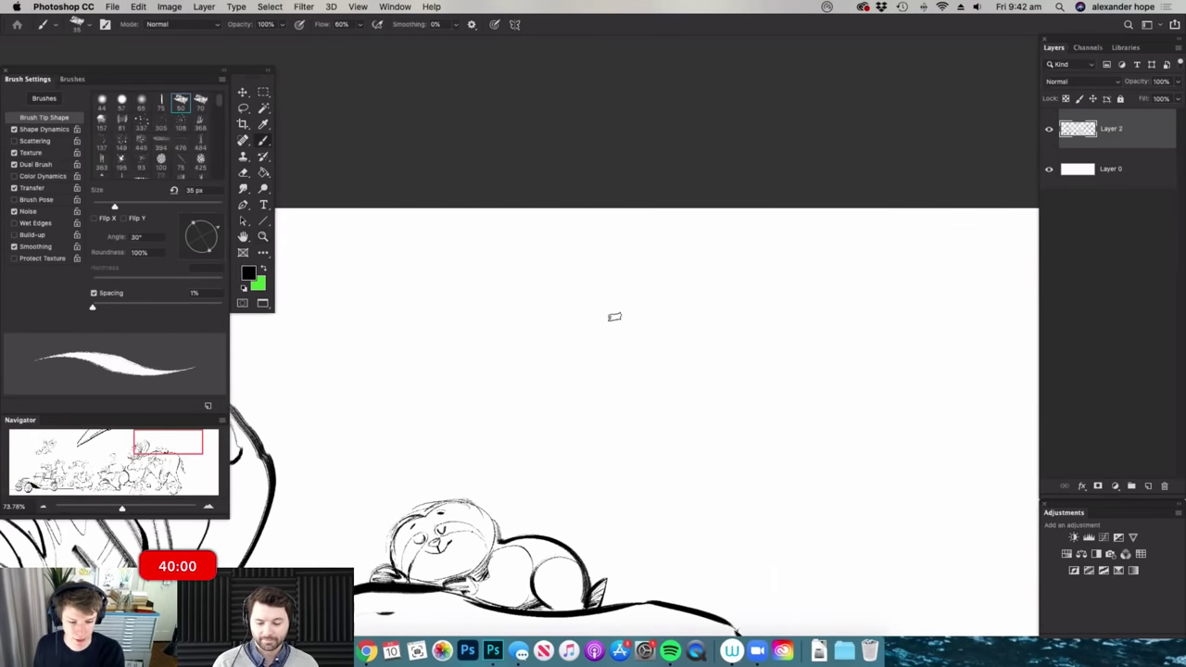
pyautogui.moveTo(616, 340)
pyautogui.mouseDown()
pyautogui.moveTo(582, 399)
pyautogui.moveTo(577, 374)
pyautogui.moveTo(622, 409)
pyautogui.mouseUp()
pyautogui.scroll(1, 565, 415)
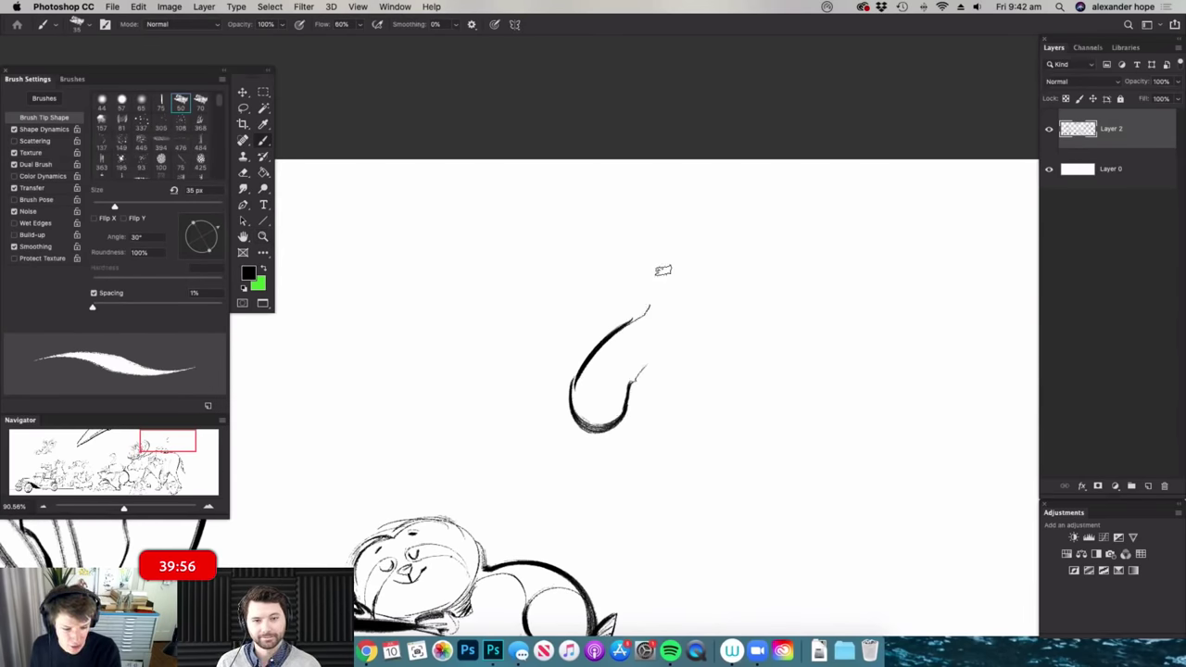
pyautogui.moveTo(825, 242)
pyautogui.mouseDown()
pyautogui.moveTo(496, 279)
pyautogui.moveTo(473, 311)
pyautogui.mouseUp()
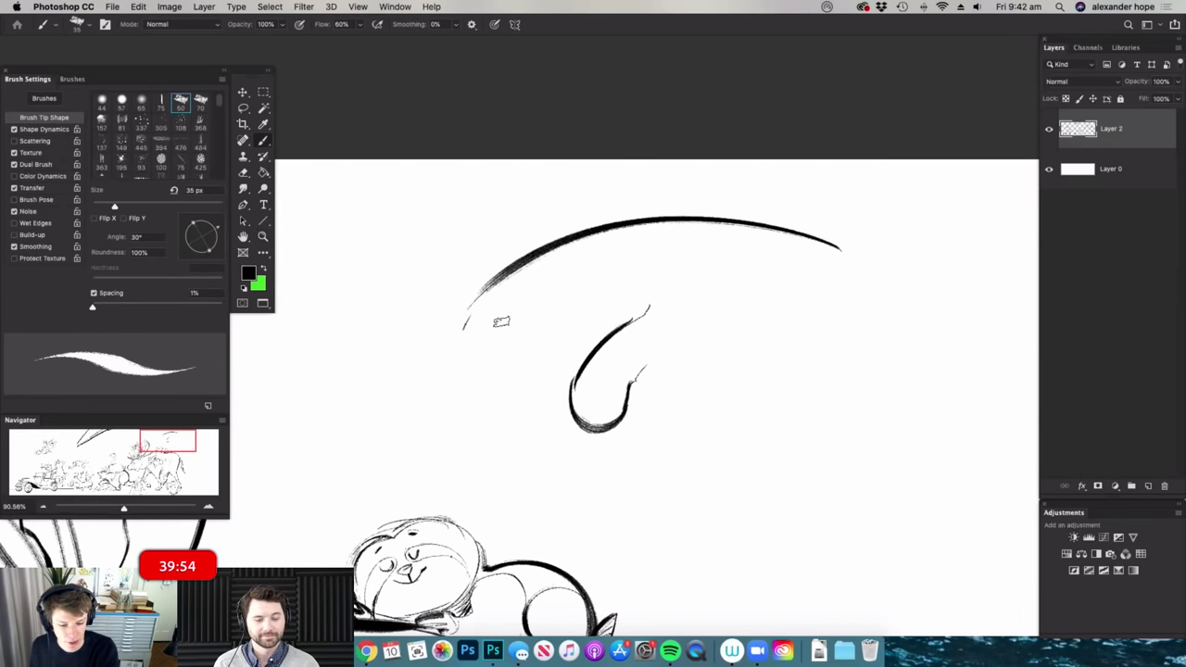
pyautogui.moveTo(494, 370)
pyautogui.mouseDown()
pyautogui.moveTo(513, 394)
pyautogui.moveTo(508, 423)
pyautogui.mouseUp()
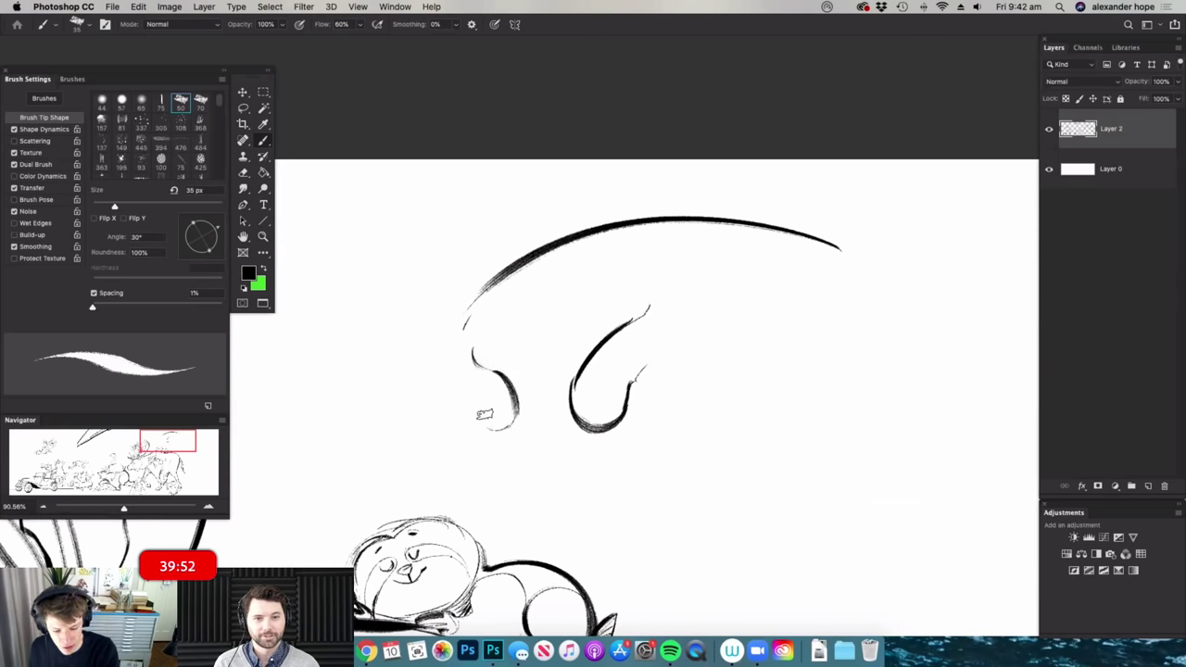
pyautogui.scroll(2, 506, 409)
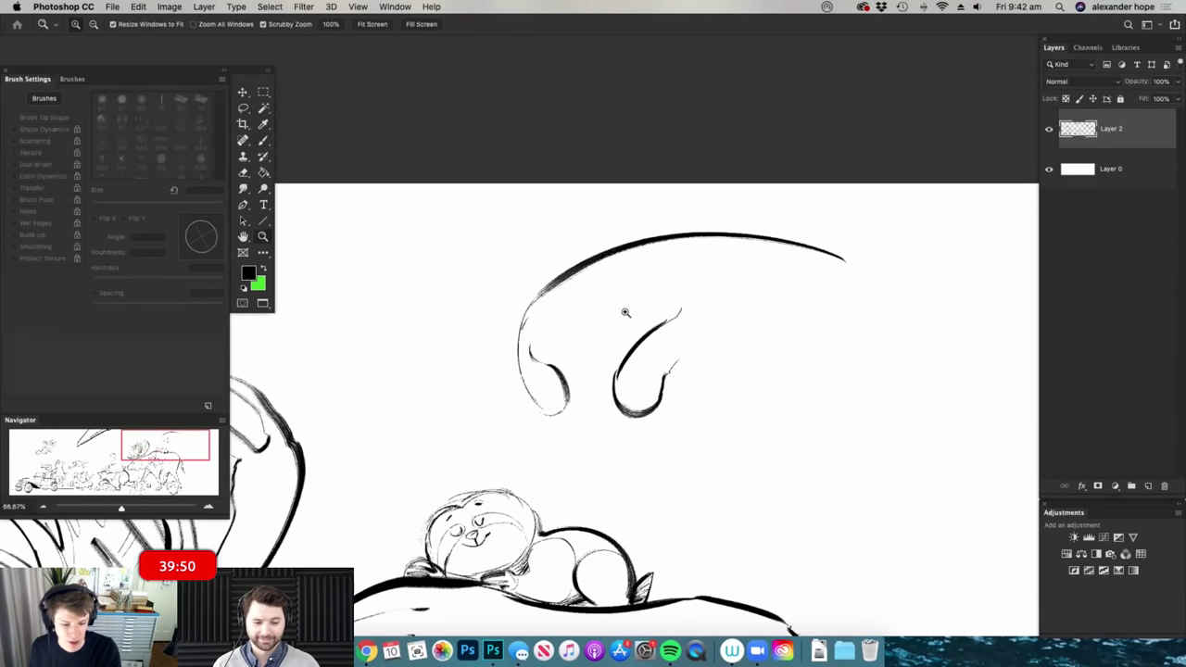
# - Draw the manta ray's wide mouth filled solid black, with a lower jaw line and a light eye bulge
pyautogui.moveTo(505, 339)
pyautogui.mouseDown()
pyautogui.moveTo(587, 338)
pyautogui.moveTo(564, 344)
pyautogui.moveTo(679, 300)
pyautogui.moveTo(673, 334)
pyautogui.moveTo(589, 377)
pyautogui.moveTo(620, 363)
pyautogui.moveTo(503, 347)
pyautogui.mouseUp()
pyautogui.moveTo(649, 331); pyautogui.dragTo(681, 326)
pyautogui.moveTo(498, 350)
pyautogui.mouseDown()
pyautogui.moveTo(537, 372)
pyautogui.moveTo(518, 350)
pyautogui.moveTo(604, 364)
pyautogui.moveTo(570, 364)
pyautogui.moveTo(574, 350)
pyautogui.moveTo(696, 301)
pyautogui.moveTo(655, 336)
pyautogui.moveTo(679, 315)
pyautogui.moveTo(549, 366)
pyautogui.moveTo(704, 333)
pyautogui.mouseUp()
pyautogui.scroll(-2, 704, 334)
pyautogui.moveTo(746, 282); pyautogui.dragTo(799, 247)
pyautogui.moveTo(507, 396); pyautogui.dragTo(669, 386)
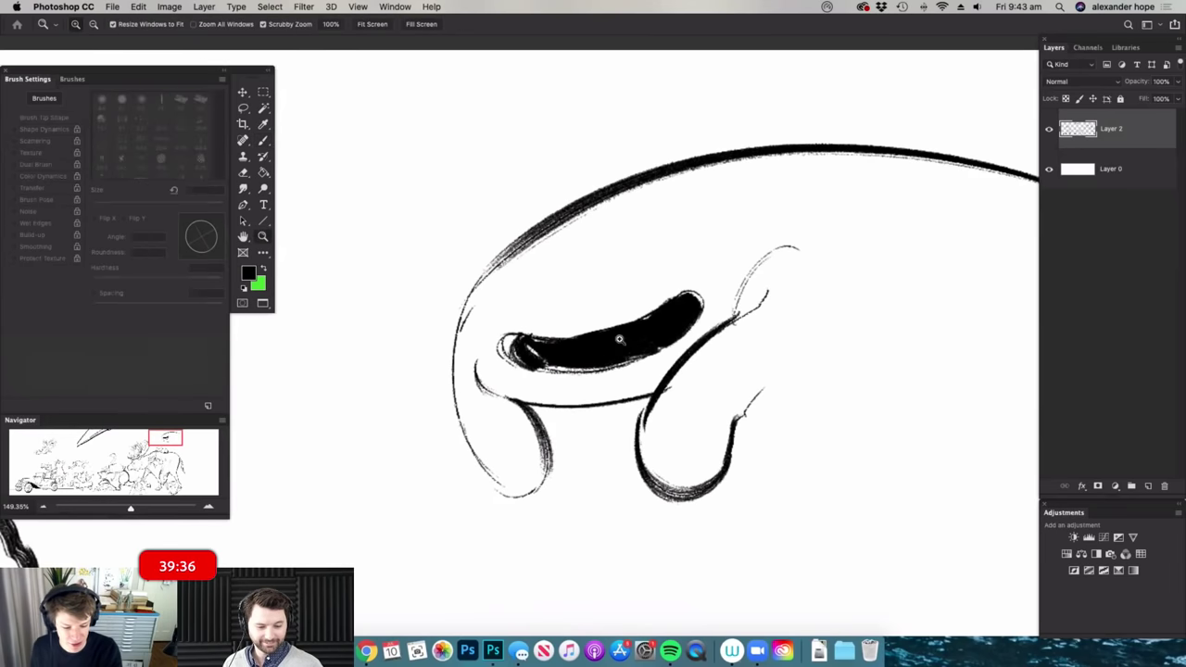
# - Draw the manta ray's large near wing sweeping backward from the base of its head fin
pyautogui.moveTo(620, 340); pyautogui.dragTo(551, 340)
pyautogui.moveTo(881, 328); pyautogui.dragTo(912, 327)
pyautogui.moveTo(799, 321); pyautogui.dragTo(843, 321)
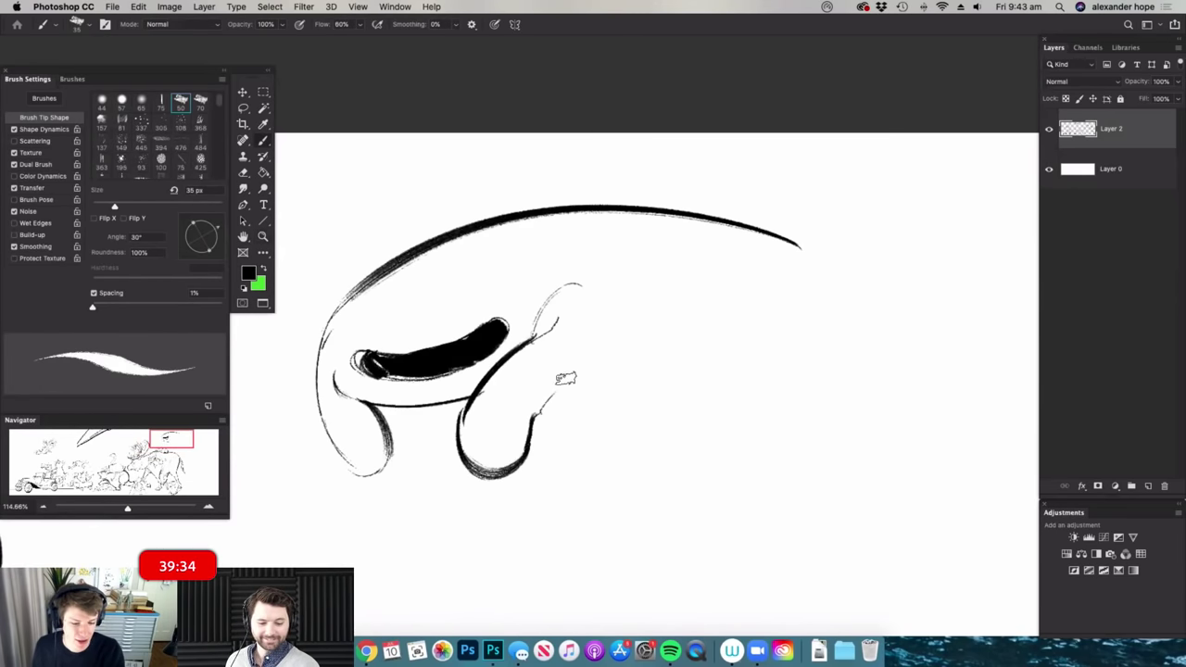
pyautogui.moveTo(550, 383)
pyautogui.mouseDown()
pyautogui.moveTo(924, 269)
pyautogui.moveTo(985, 218)
pyautogui.moveTo(909, 172)
pyautogui.moveTo(601, 323)
pyautogui.mouseUp()
pyautogui.moveTo(536, 378); pyautogui.dragTo(600, 326)
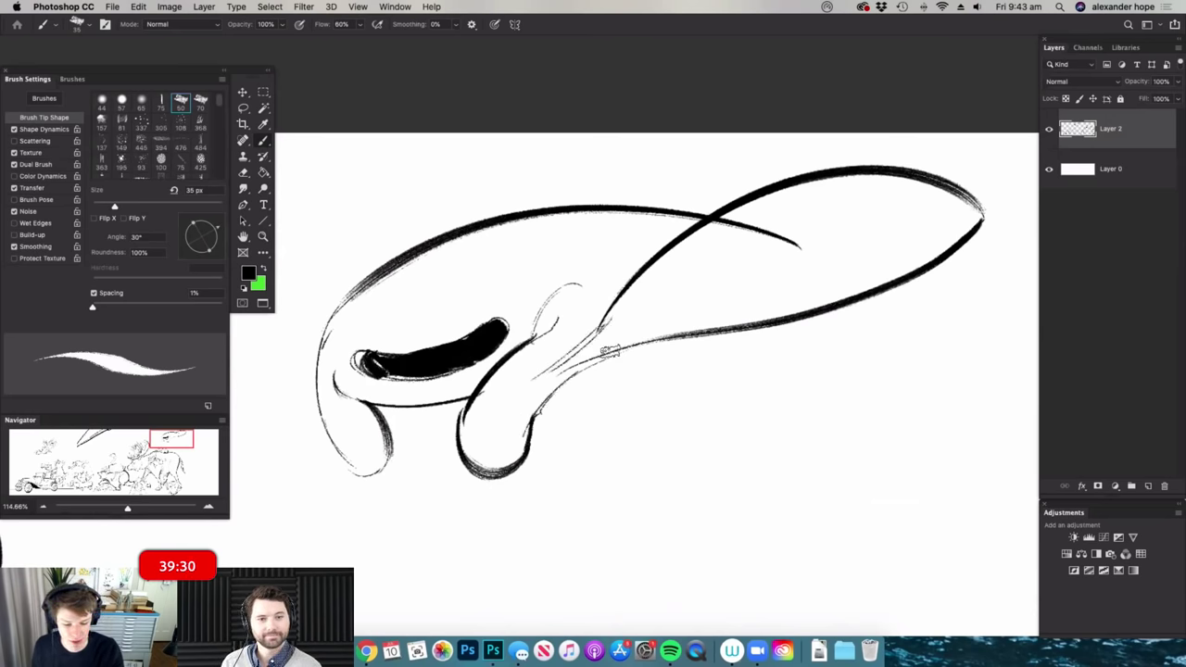
# - Erase the back line crossing the manta ray's near wing and draw the broad, rounded far wing
pyautogui.press('e')
pyautogui.press('super+space')
pyautogui.moveTo(808, 249); pyautogui.dragTo(718, 257)
pyautogui.moveTo(597, 261); pyautogui.dragTo(695, 264)
pyautogui.press('b')
pyautogui.moveTo(506, 376)
pyautogui.mouseDown()
pyautogui.moveTo(547, 194)
pyautogui.moveTo(706, 228)
pyautogui.mouseUp()
pyautogui.scroll(-5, 773, 285)
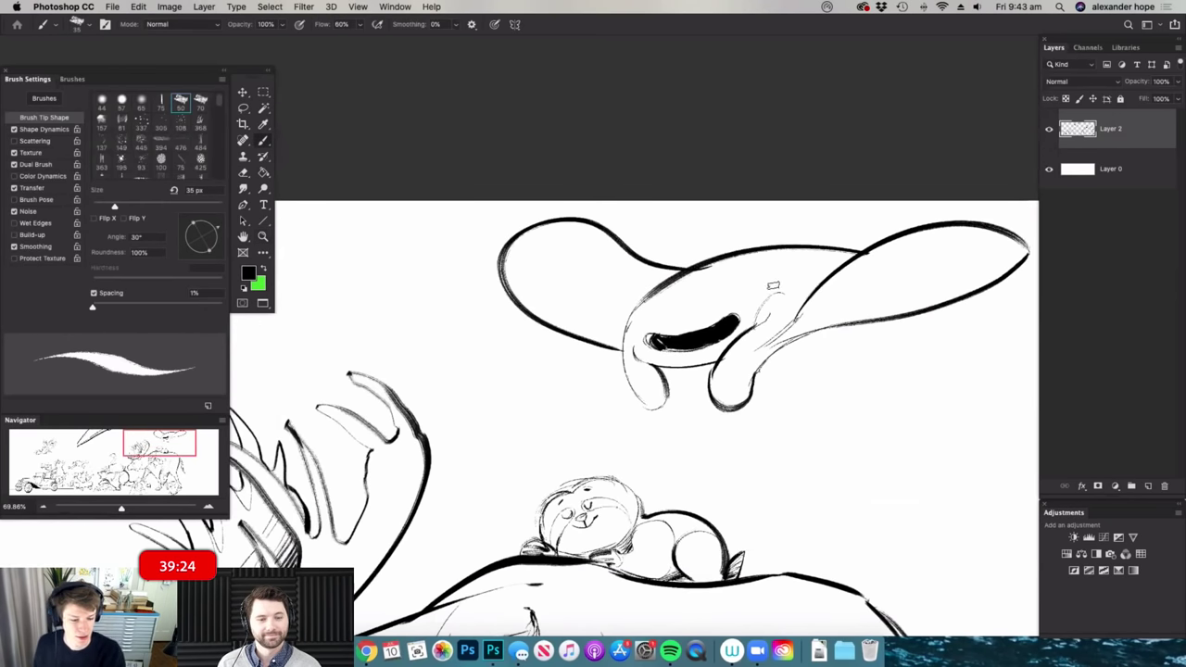
# - Add the narrow belly edge beneath the manta ray's near wing and a long tapering tail behind it
pyautogui.scroll(-3, 985, 307)
pyautogui.scroll(6, 836, 320)
pyautogui.moveTo(643, 365)
pyautogui.mouseDown()
pyautogui.moveTo(752, 330)
pyautogui.moveTo(644, 324)
pyautogui.mouseUp()
pyautogui.press('super+space')
pyautogui.moveTo(895, 343); pyautogui.dragTo(952, 342)
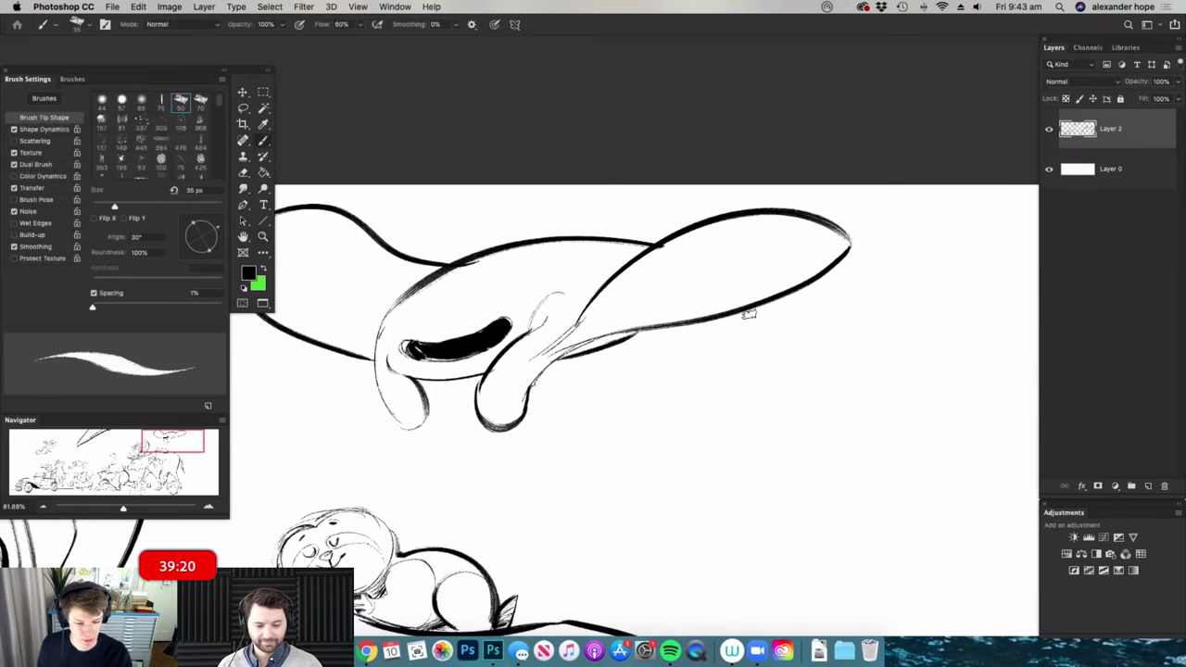
pyautogui.moveTo(753, 311); pyautogui.dragTo(942, 452)
pyautogui.moveTo(783, 354); pyautogui.dragTo(952, 452)
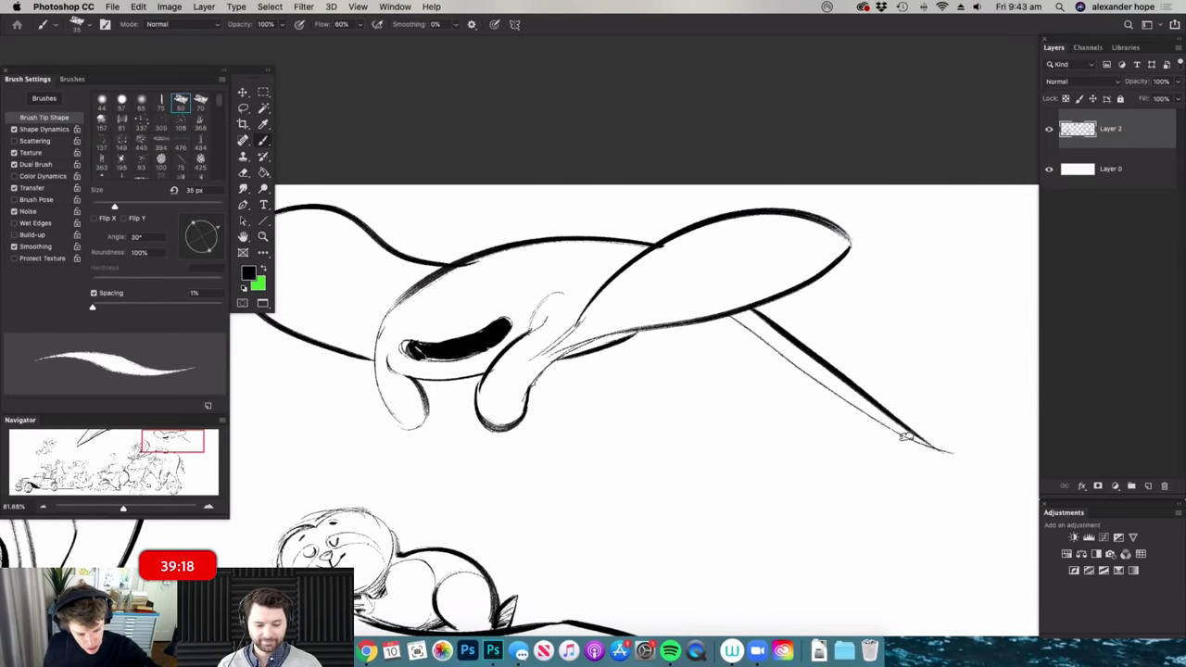
# - Refine the manta ray's tail base and add light inner contour lines along the edges of both wings
pyautogui.scroll(4, 814, 297)
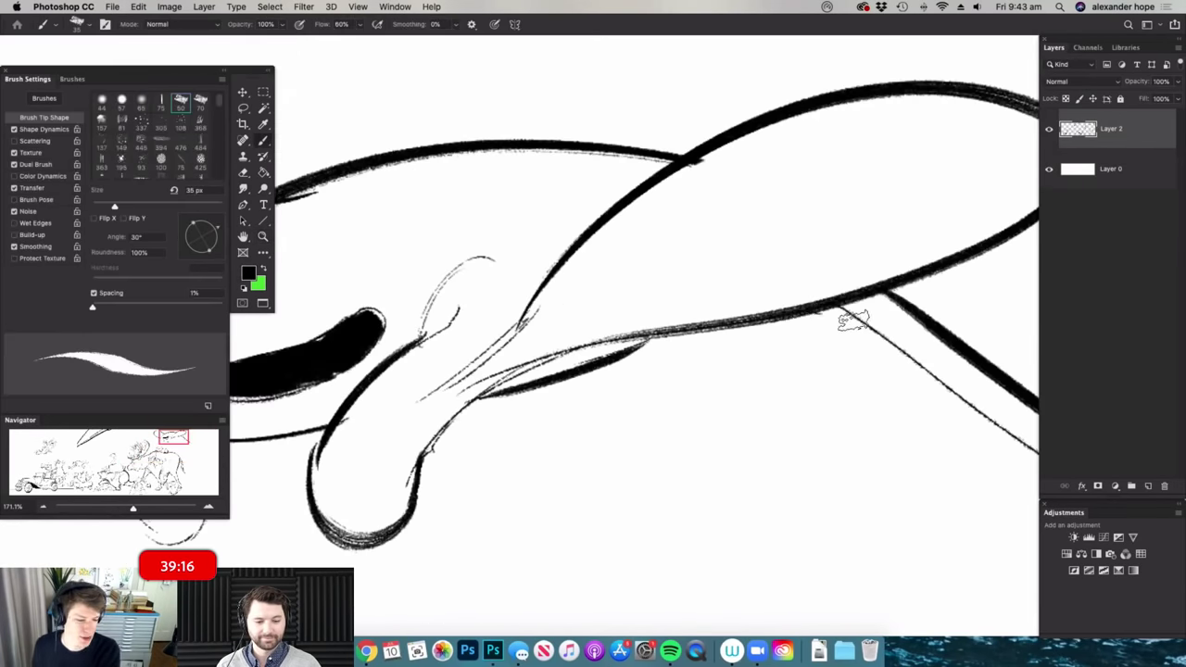
pyautogui.moveTo(858, 320); pyautogui.dragTo(755, 319)
pyautogui.moveTo(900, 246); pyautogui.dragTo(1019, 254)
pyautogui.moveTo(400, 527)
pyautogui.mouseDown()
pyautogui.moveTo(537, 396)
pyautogui.moveTo(667, 299)
pyautogui.moveTo(1010, 295)
pyautogui.moveTo(817, 349)
pyautogui.mouseUp()
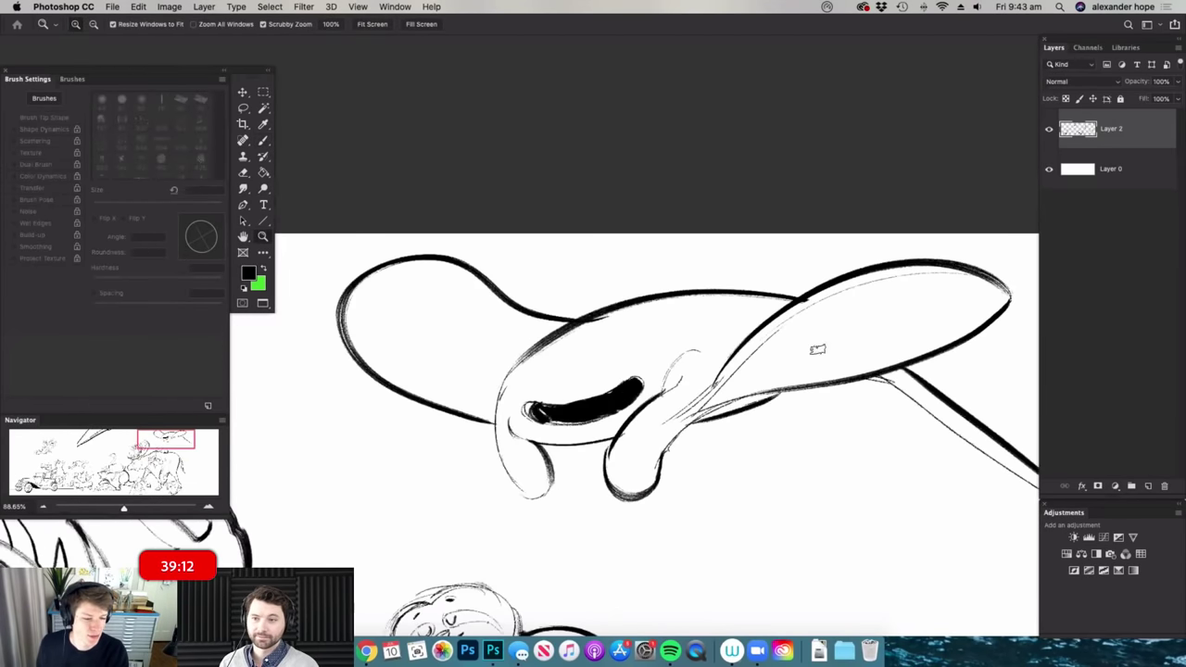
pyautogui.scroll(1, 491, 406)
pyautogui.press('b')
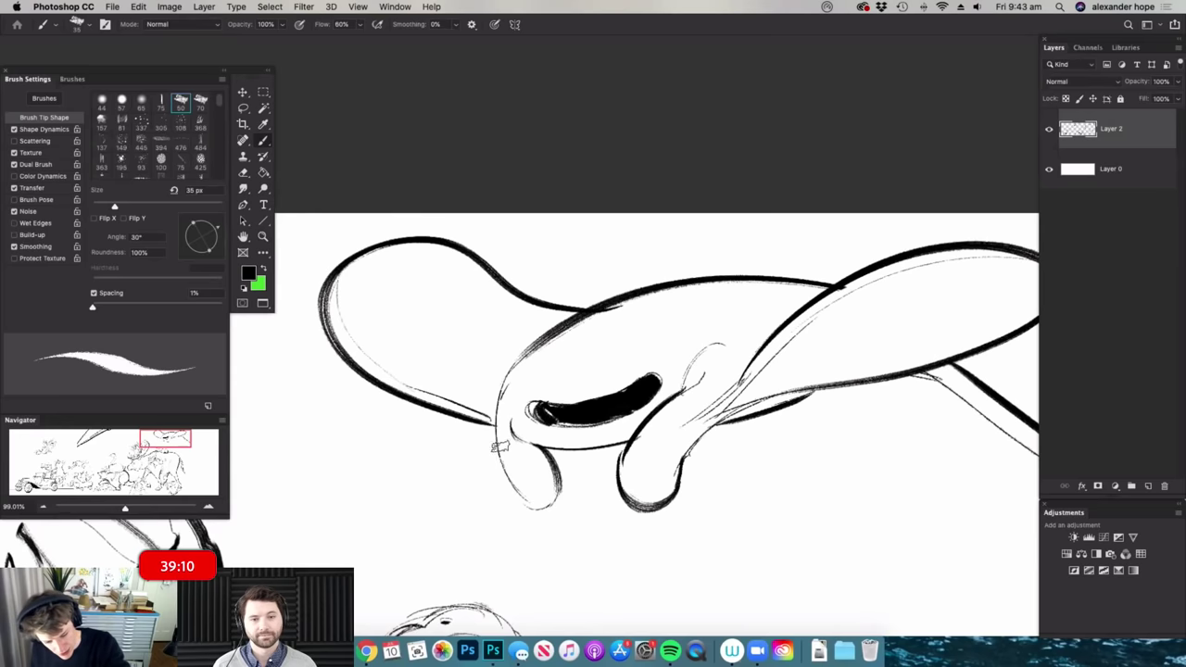
pyautogui.moveTo(510, 477); pyautogui.dragTo(606, 477)
pyautogui.moveTo(486, 403); pyautogui.dragTo(494, 414)
pyautogui.moveTo(683, 335); pyautogui.dragTo(555, 361)
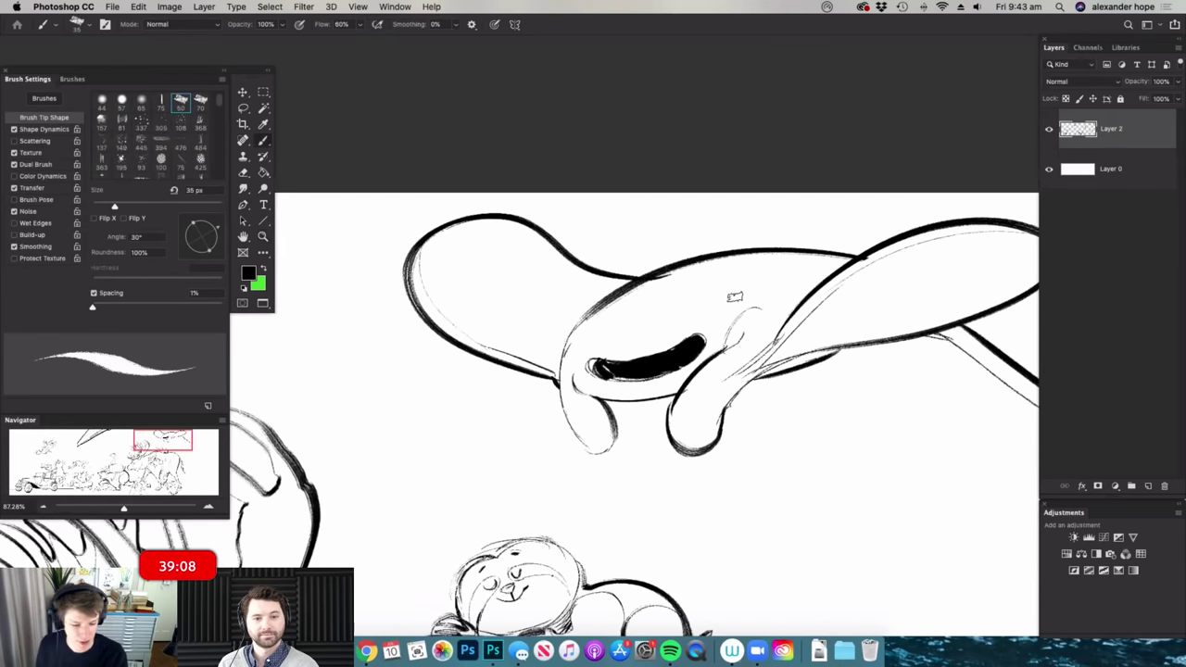
# - Set the brush size to 22 px and sketch two round eyes above the manta ray's mouth
pyautogui.press('e')
pyautogui.scroll(3, 741, 298)
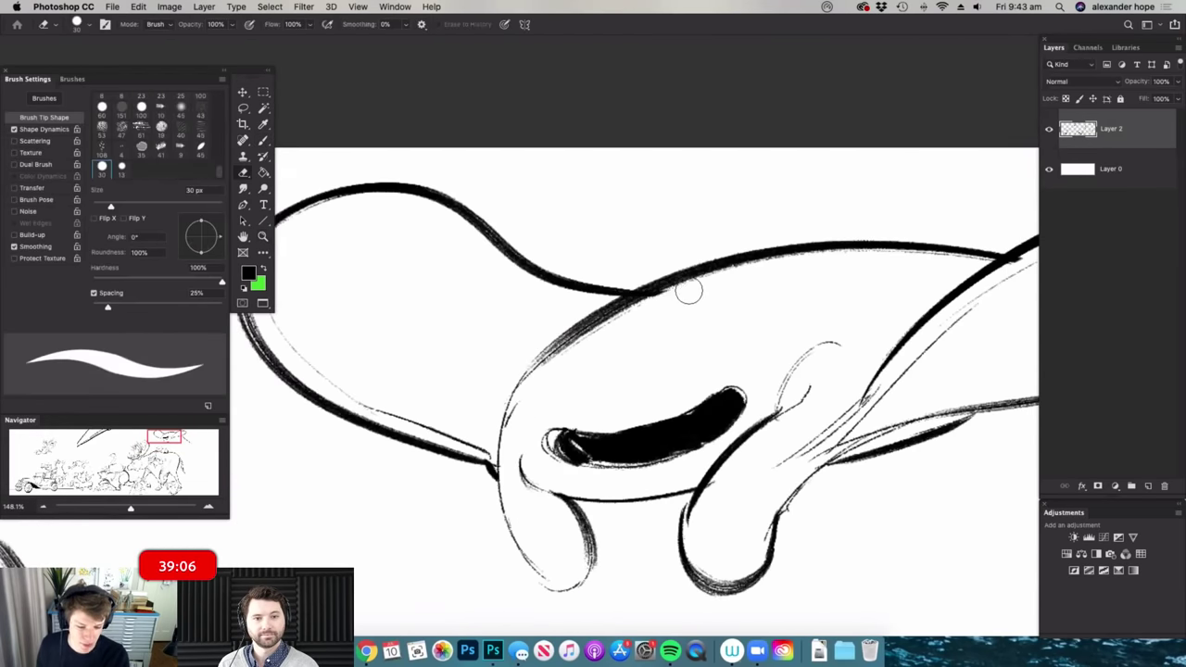
pyautogui.press('b')
pyautogui.scroll(2, 676, 334)
pyautogui.rightClick(661, 328)
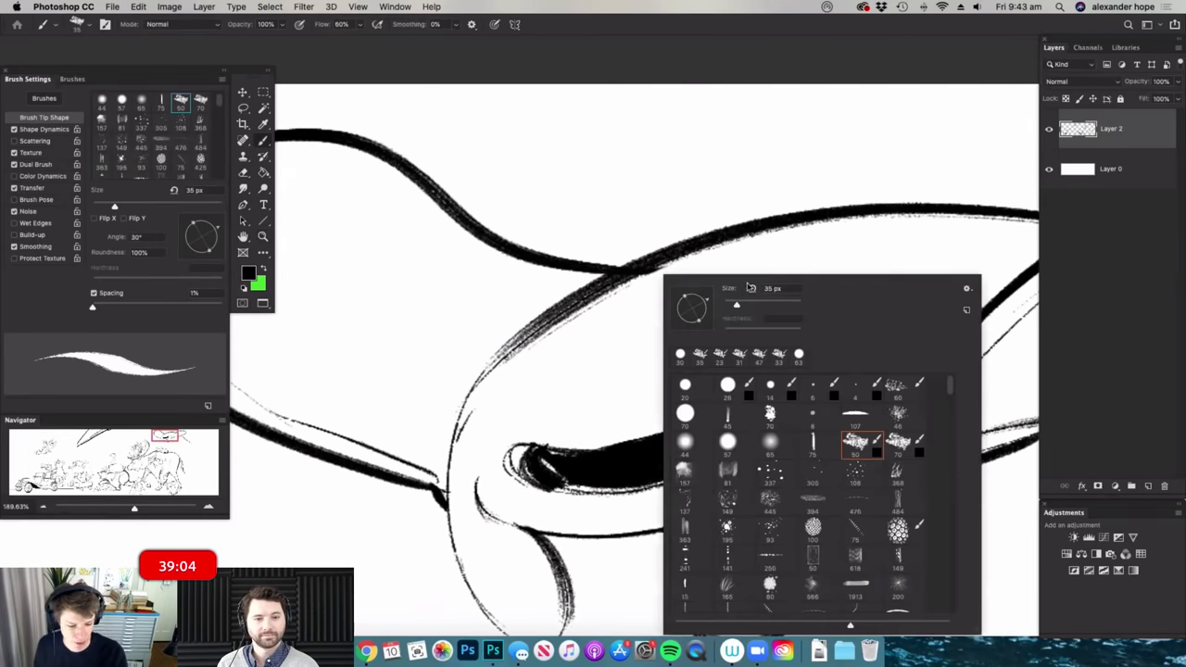
pyautogui.click(765, 236)
pyautogui.moveTo(645, 377)
pyautogui.mouseDown()
pyautogui.moveTo(694, 338)
pyautogui.moveTo(635, 320)
pyautogui.moveTo(652, 380)
pyautogui.mouseUp()
pyautogui.moveTo(524, 363)
pyautogui.mouseDown()
pyautogui.moveTo(592, 360)
pyautogui.moveTo(545, 397)
pyautogui.mouseUp()
pyautogui.press('super+space')
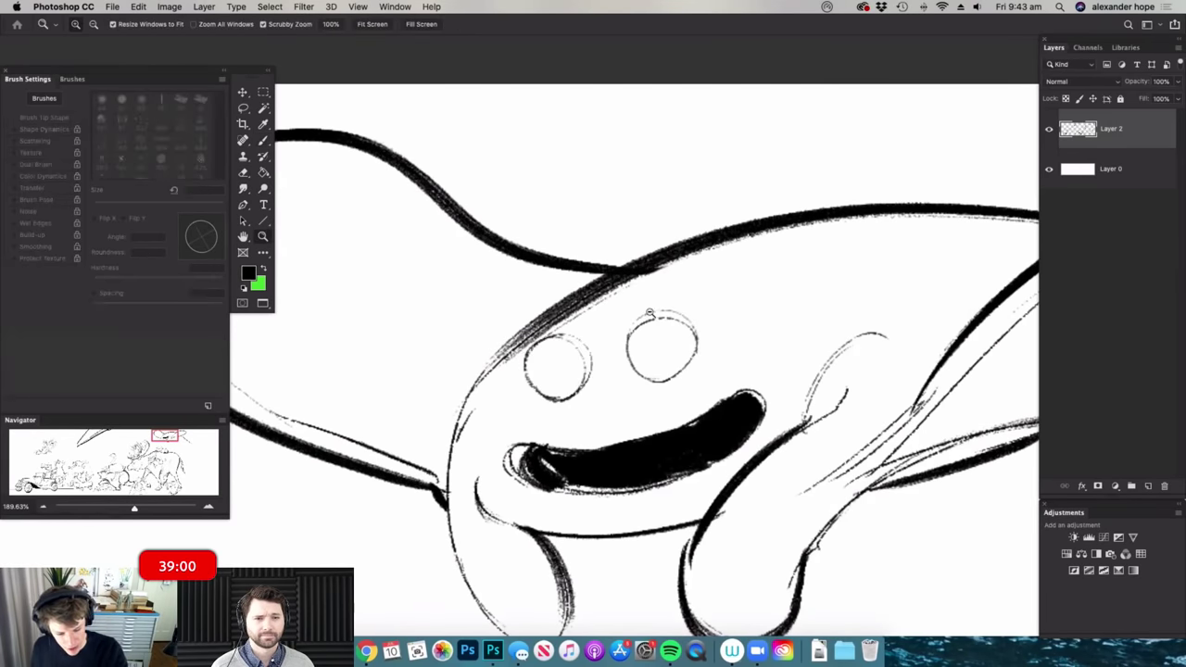
pyautogui.keyDown('alt'); pyautogui.keyDown('super'); pyautogui.click(648, 315); pyautogui.keyUp('super'); pyautogui.keyUp('alt')
pyautogui.keyDown('super'); pyautogui.click(618, 371); pyautogui.keyUp('super')
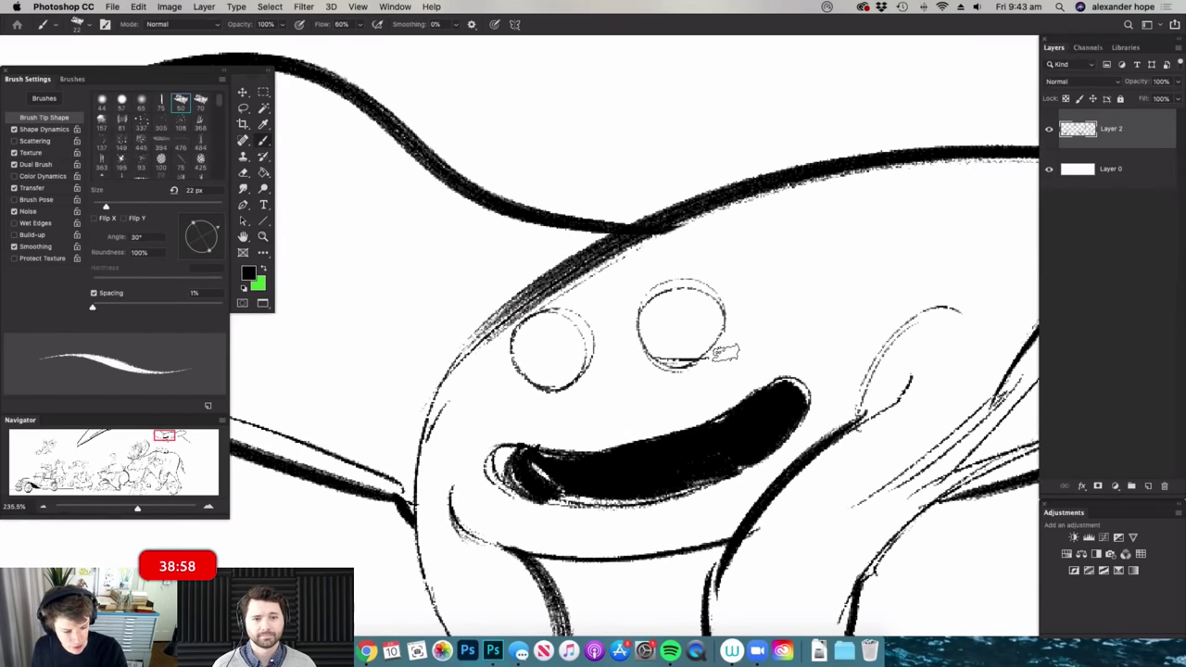
# - Add lower eyelid lines and dark pupils to both of the manta ray's eyes
pyautogui.moveTo(725, 353); pyautogui.dragTo(654, 361)
pyautogui.moveTo(520, 378); pyautogui.dragTo(561, 358)
pyautogui.moveTo(669, 336)
pyautogui.mouseDown()
pyautogui.moveTo(692, 337)
pyautogui.moveTo(649, 305)
pyautogui.moveTo(722, 343)
pyautogui.mouseUp()
pyautogui.press('b')
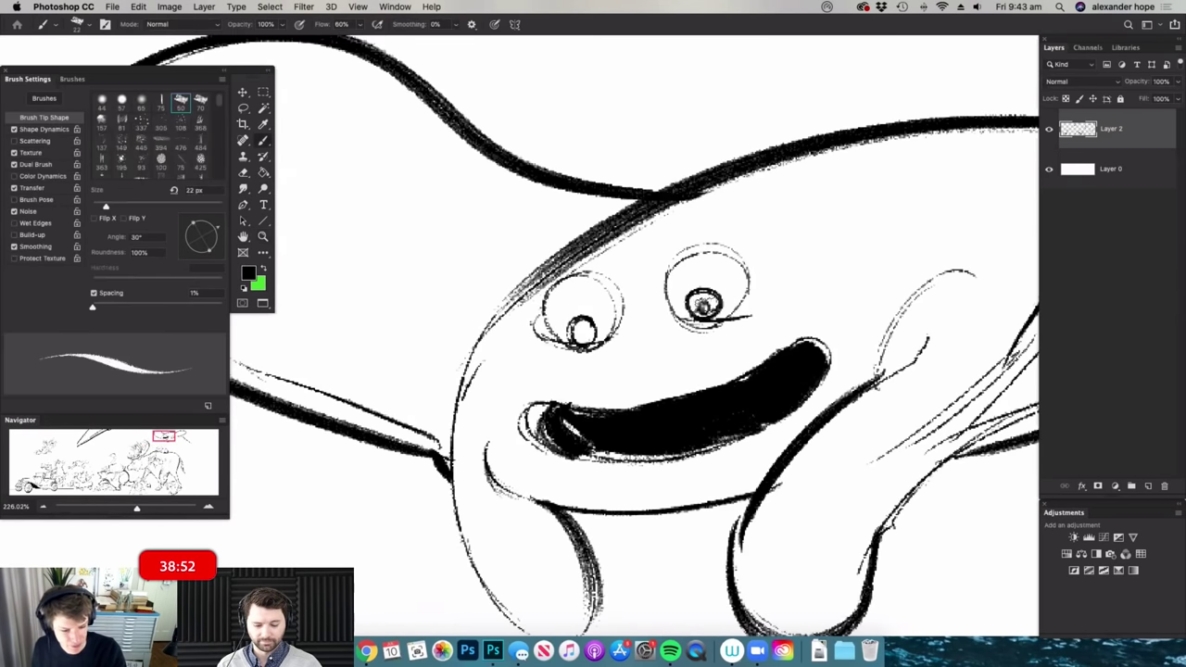
pyautogui.moveTo(667, 341); pyautogui.dragTo(670, 344)
pyautogui.moveTo(710, 309)
pyautogui.mouseDown()
pyautogui.moveTo(654, 311)
pyautogui.moveTo(770, 296)
pyautogui.mouseUp()
pyautogui.press('super+z')
pyautogui.press('super+z')
# - Select both of the manta ray's eyes, tilt them slightly and move them down closer to the mouth
pyautogui.press('l')
pyautogui.moveTo(752, 293); pyautogui.dragTo(673, 353)
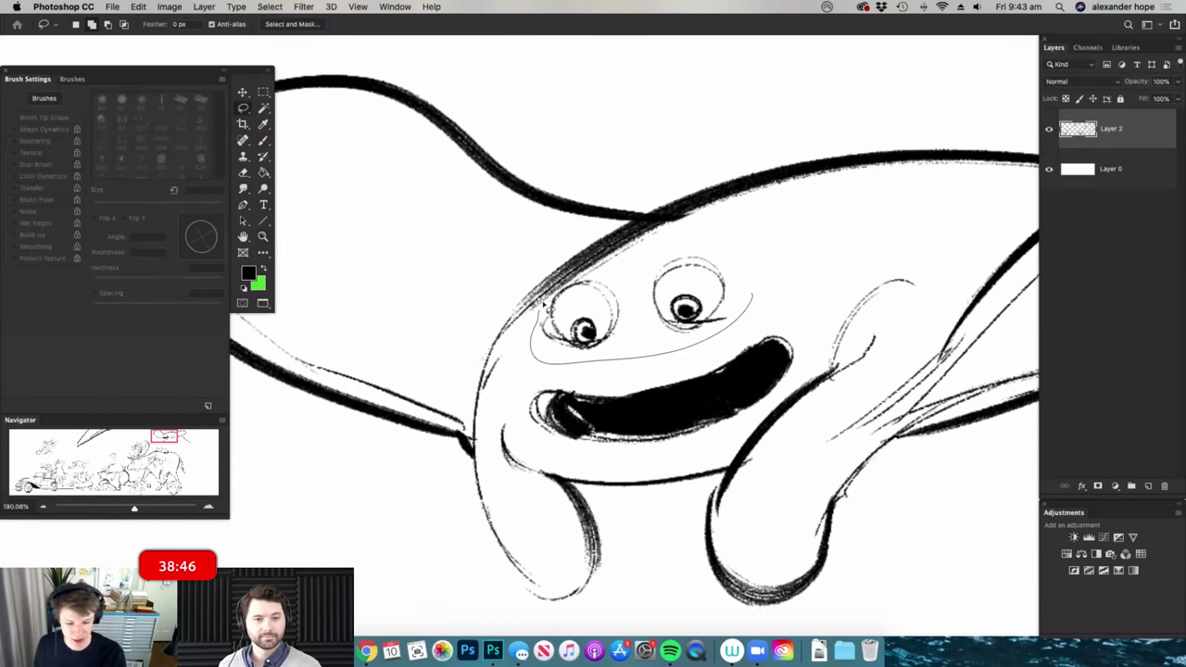
pyautogui.moveTo(733, 239); pyautogui.dragTo(750, 283)
pyautogui.hotkey('ctrl', 't')
pyautogui.moveTo(775, 238); pyautogui.dragTo(784, 209)
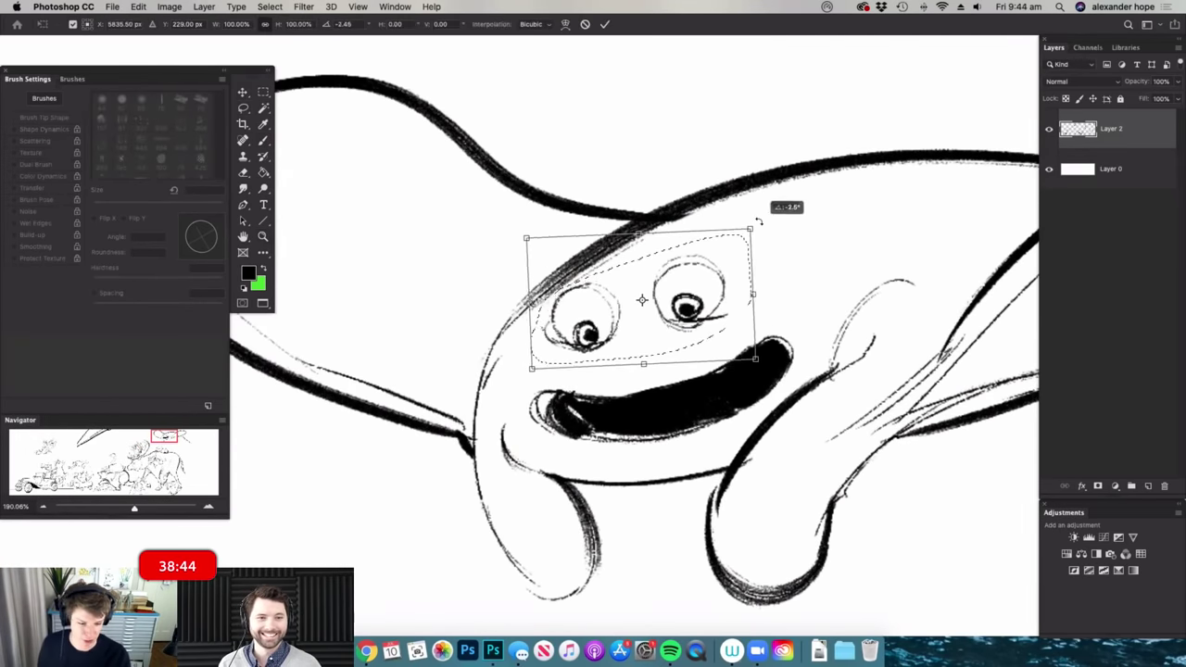
pyautogui.moveTo(719, 272); pyautogui.dragTo(731, 295)
pyautogui.press('Return')
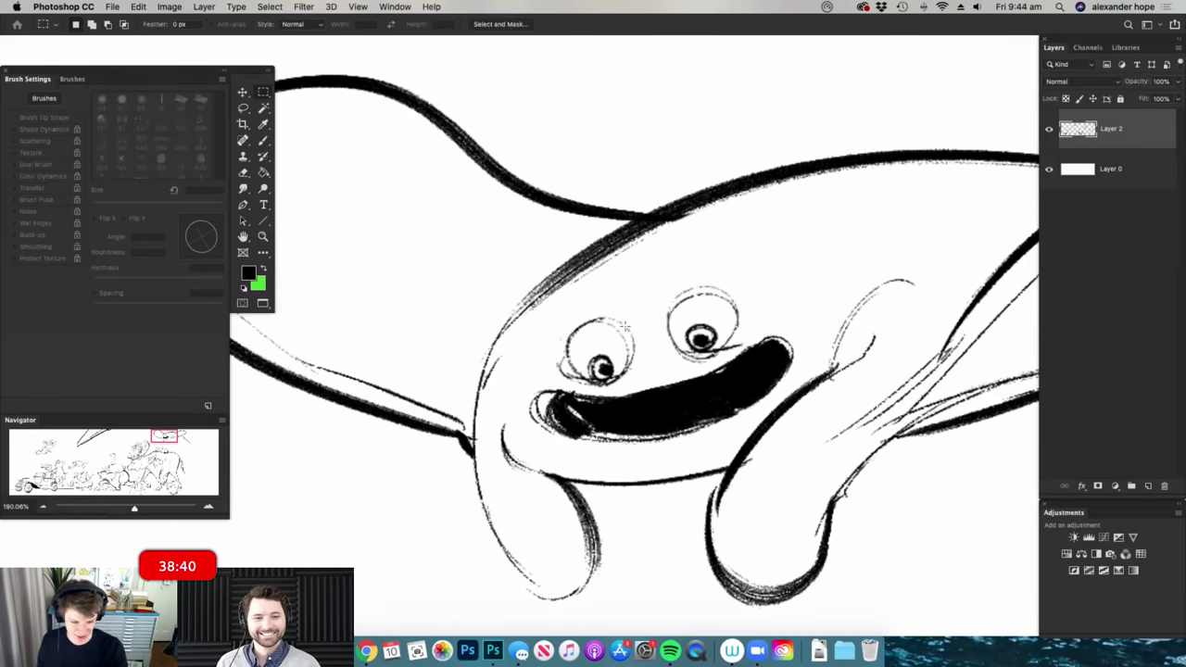
# - Add light inner contour lines to both of the manta ray's head fins and beneath its mouth
pyautogui.press('b')
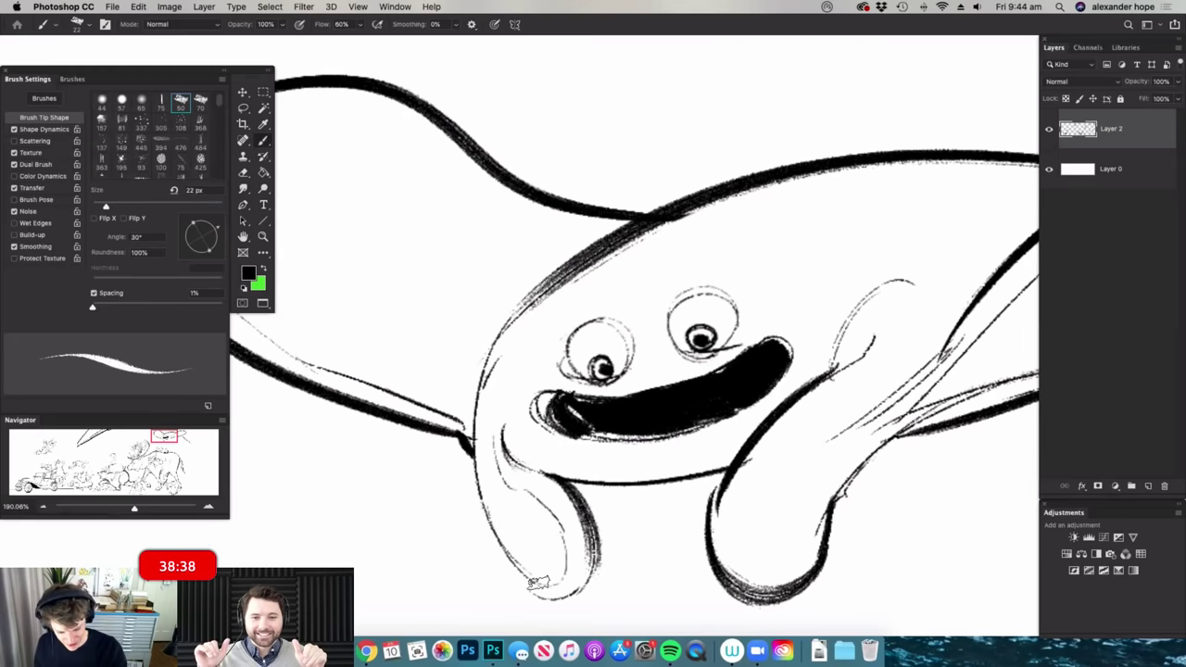
pyautogui.keyDown('alt'); pyautogui.click(654, 405); pyautogui.keyUp('alt')
pyautogui.keyDown('super'); pyautogui.click(715, 433); pyautogui.keyUp('super')
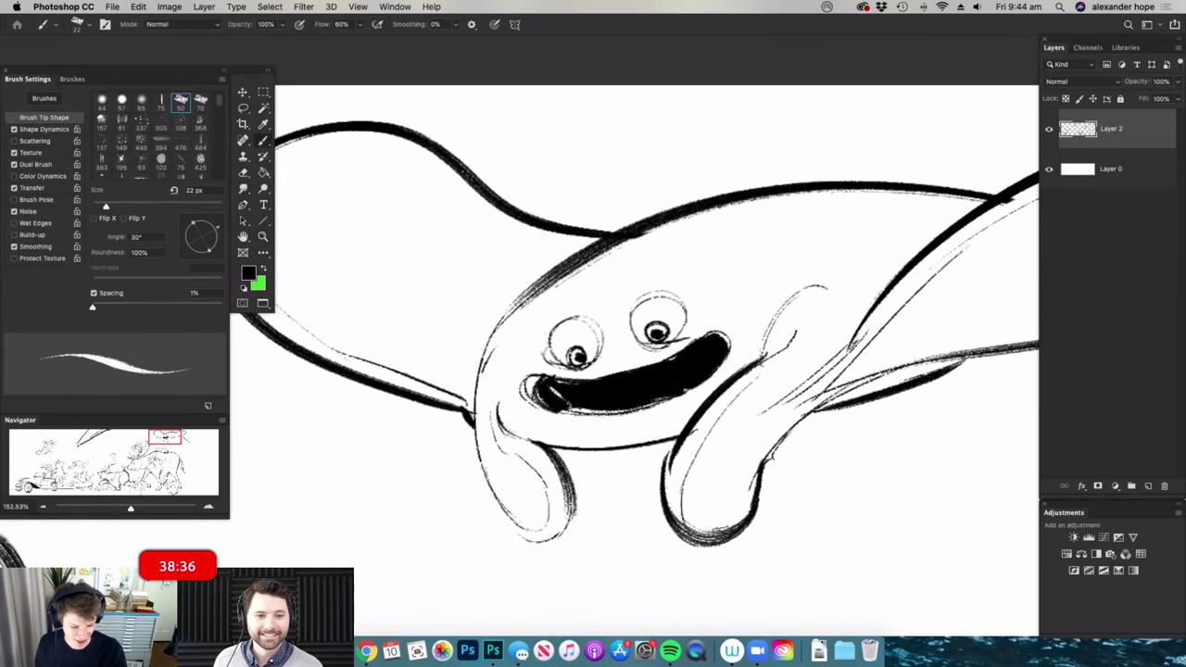
pyautogui.keyDown('alt'); pyautogui.click(727, 371); pyautogui.keyUp('alt')
pyautogui.keyDown('super'); pyautogui.click(612, 425); pyautogui.keyUp('super')
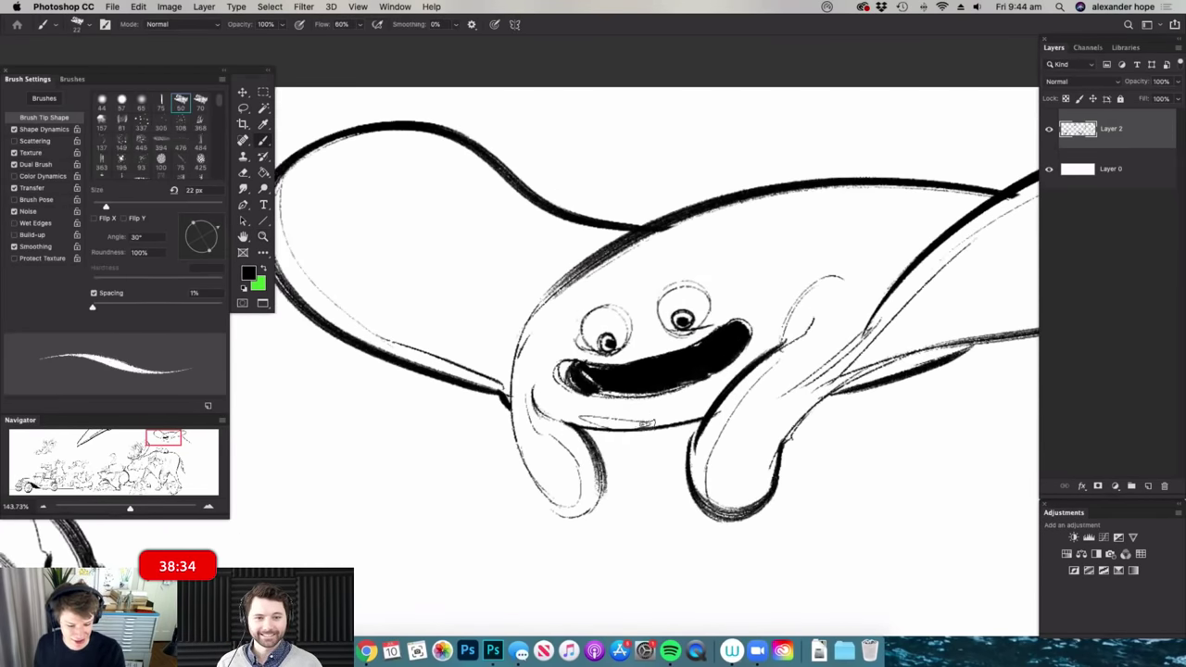
pyautogui.scroll(-3, 745, 375)
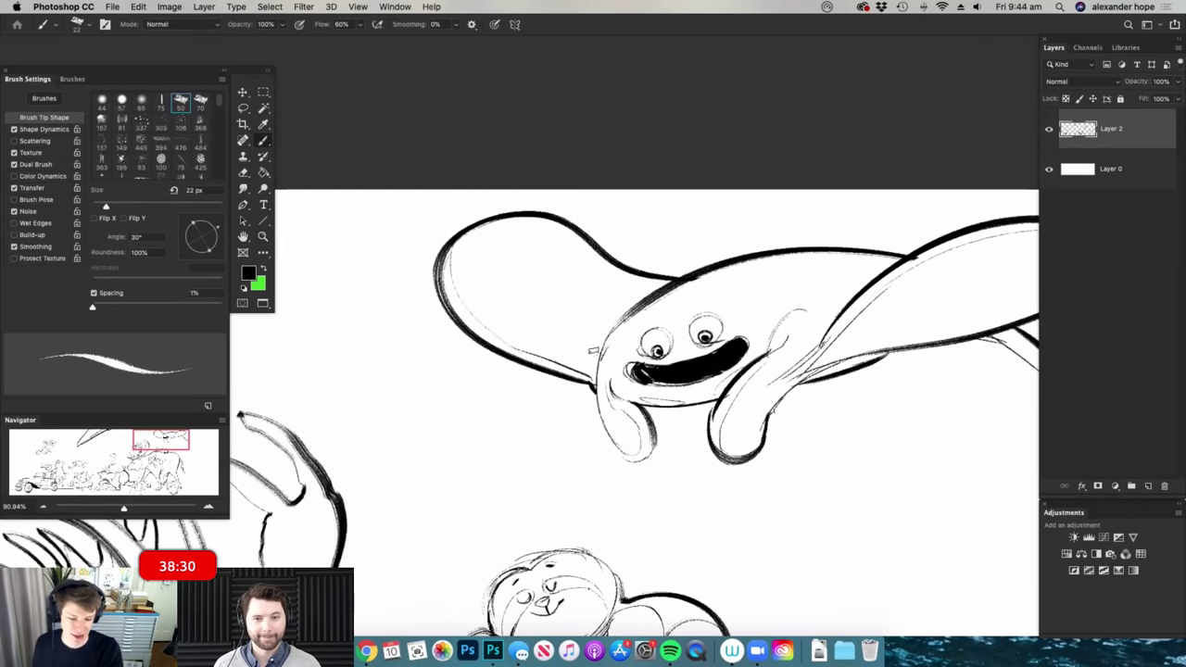
# - Scatter small round bubbles of varying sizes beneath the manta ray's near wing and around its tail
pyautogui.scroll(-3, 846, 339)
pyautogui.scroll(2, 711, 351)
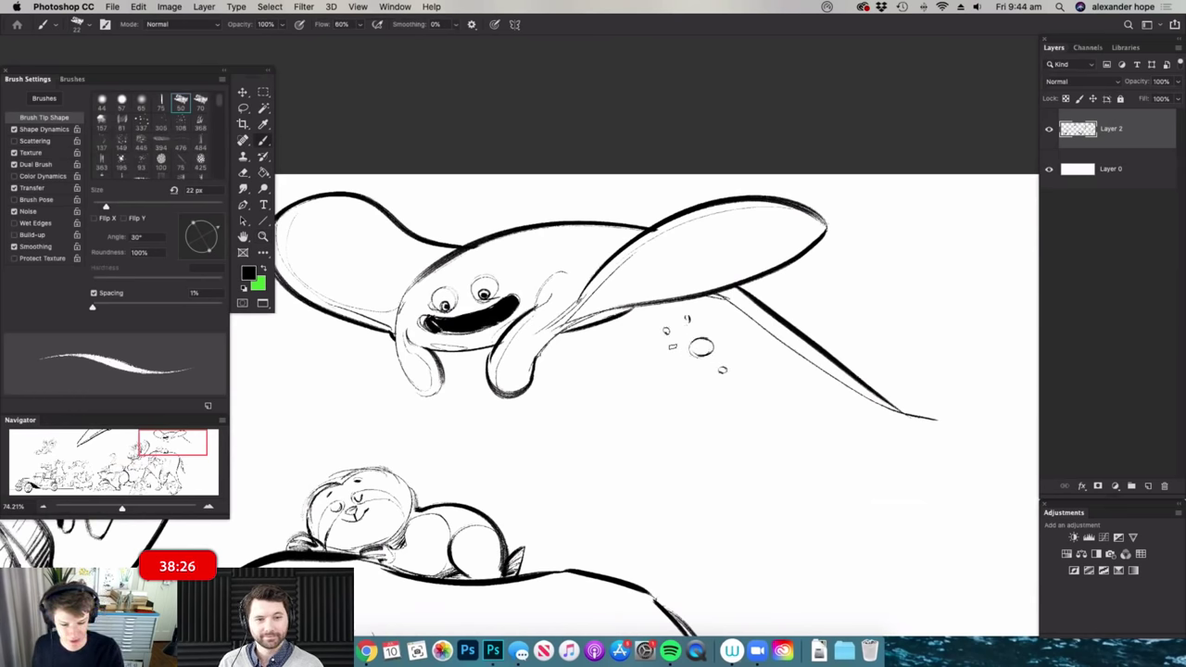
pyautogui.scroll(1, 768, 358)
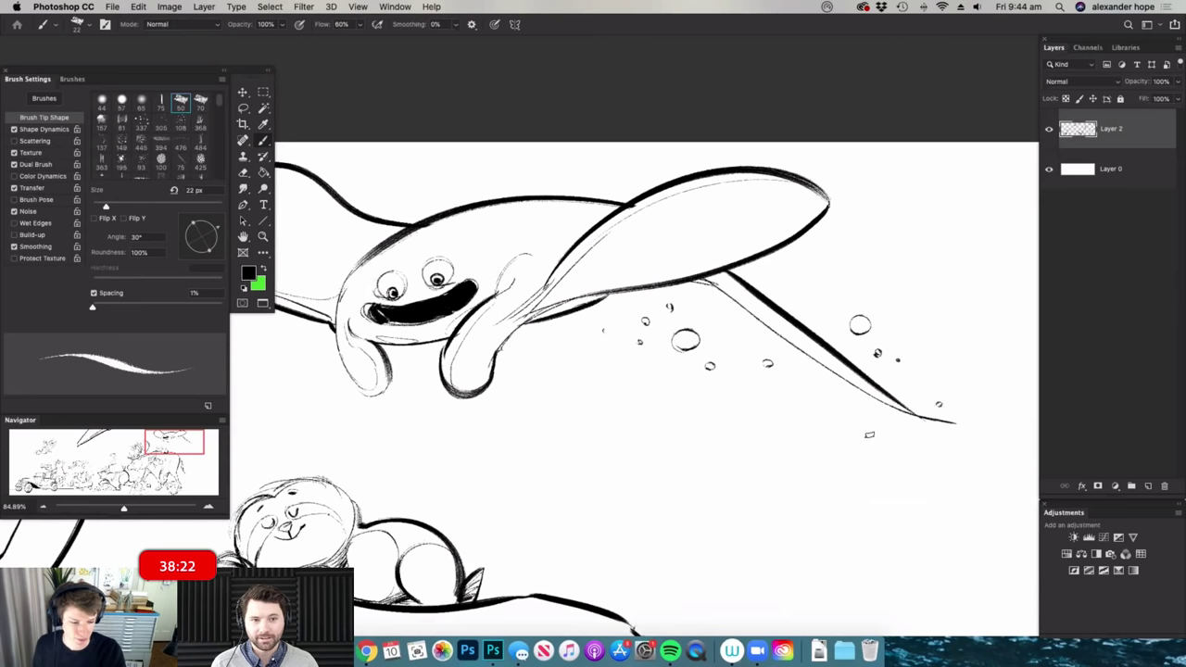
pyautogui.moveTo(608, 169); pyautogui.dragTo(612, 173)
pyautogui.moveTo(748, 225); pyautogui.dragTo(653, 231)
pyautogui.moveTo(880, 317); pyautogui.dragTo(834, 320)
pyautogui.moveTo(681, 340); pyautogui.dragTo(607, 345)
pyautogui.moveTo(914, 437); pyautogui.dragTo(968, 429)
pyautogui.moveTo(780, 393); pyautogui.dragTo(944, 385)
# - Select the moose group with the manta ray overhead, scale it to 80.90% and deselect it
pyautogui.scroll(1, 828, 414)
pyautogui.press('space')
pyautogui.scroll(-2, 944, 384)
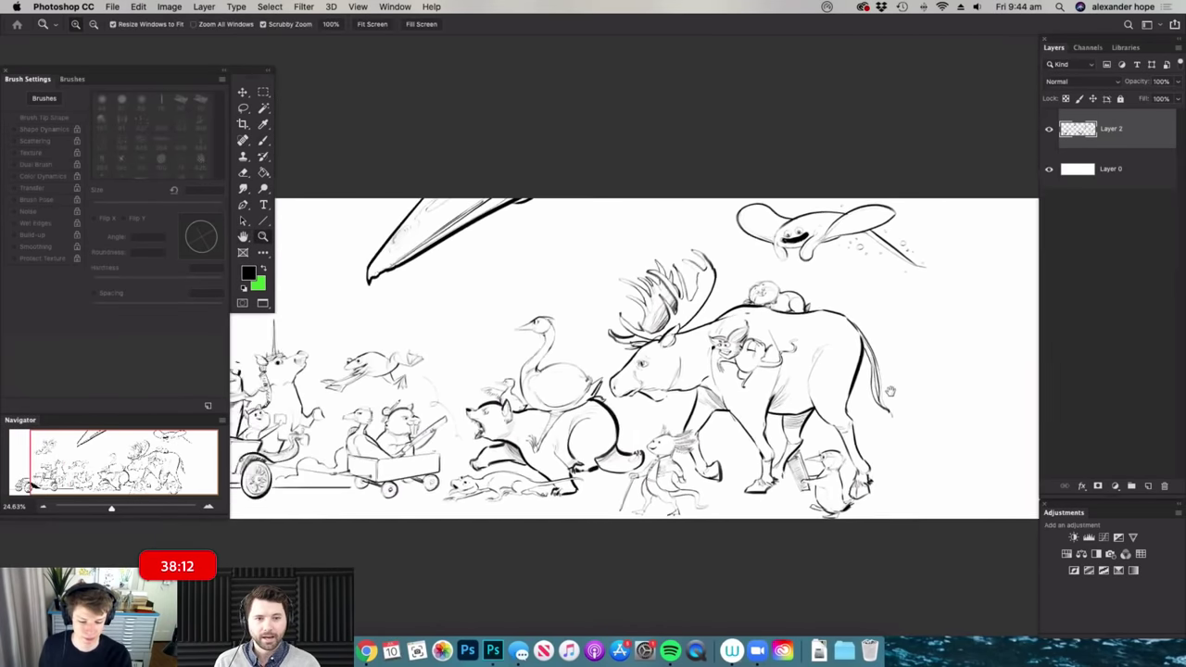
pyautogui.press('l')
pyautogui.moveTo(940, 237)
pyautogui.mouseDown()
pyautogui.moveTo(945, 313)
pyautogui.moveTo(676, 545)
pyautogui.mouseUp()
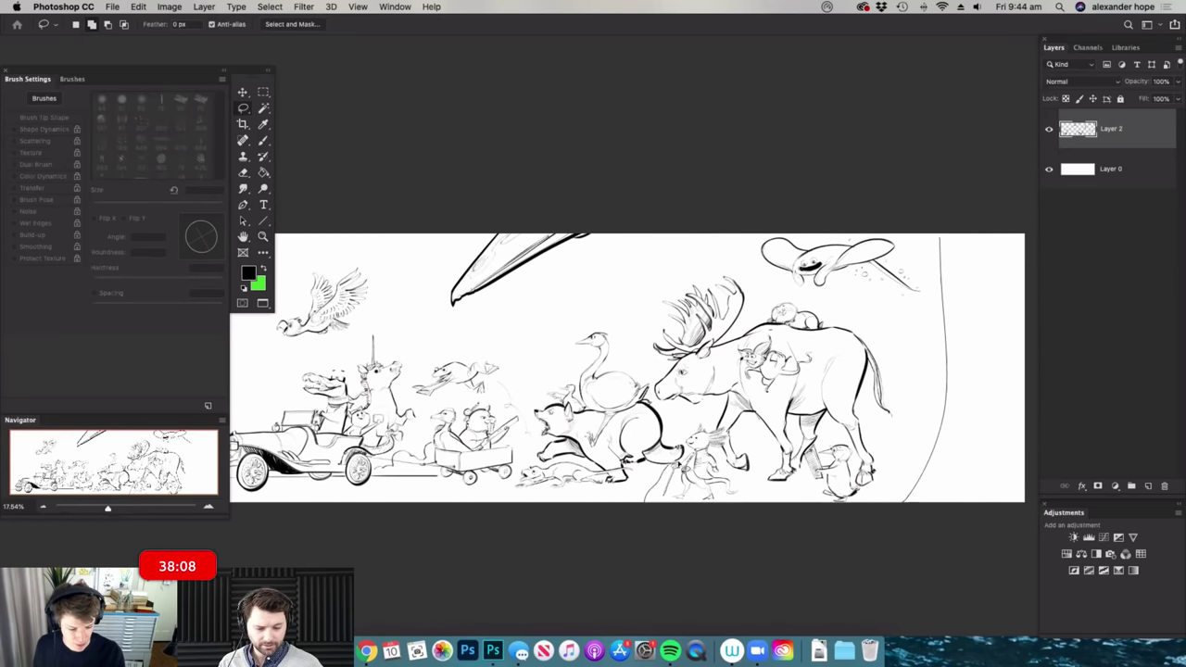
pyautogui.moveTo(660, 405); pyautogui.dragTo(654, 370)
pyautogui.moveTo(789, 230)
pyautogui.mouseDown()
pyautogui.moveTo(932, 265)
pyautogui.moveTo(917, 261)
pyautogui.moveTo(853, 301)
pyautogui.moveTo(884, 298)
pyautogui.moveTo(869, 318)
pyautogui.mouseUp()
pyautogui.press('v')
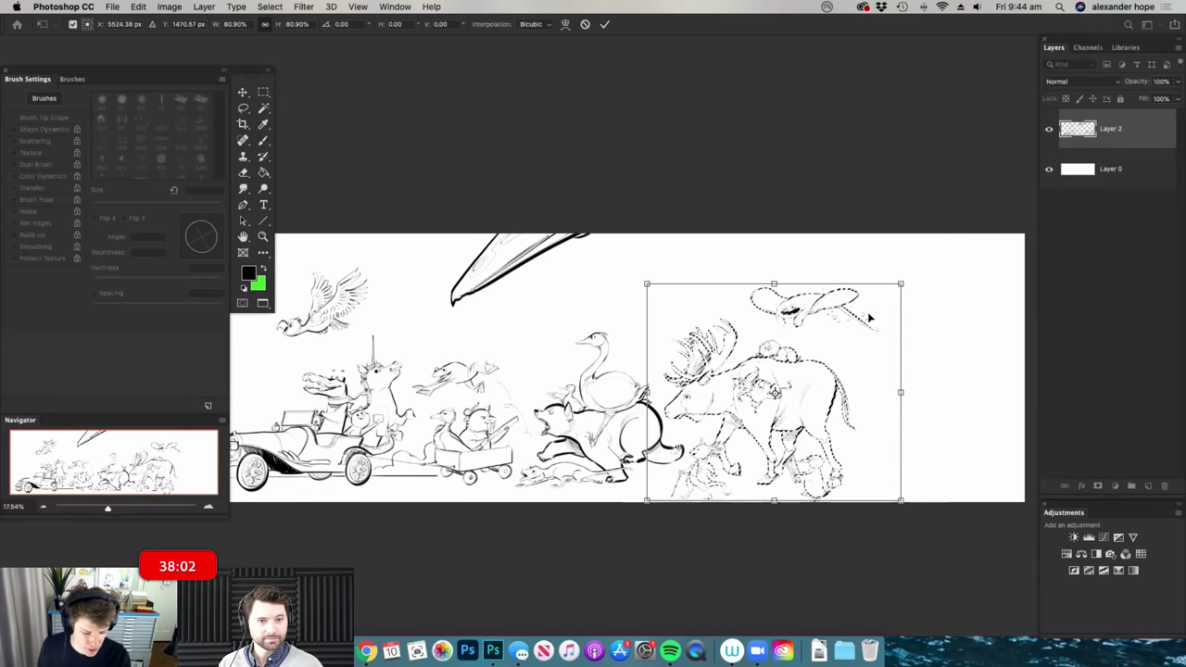
pyautogui.press('Return')
pyautogui.press('super+d')
# - Set the foreground colour to deep blue (#2635c3) and the brush size to 43 px
pyautogui.press('z')
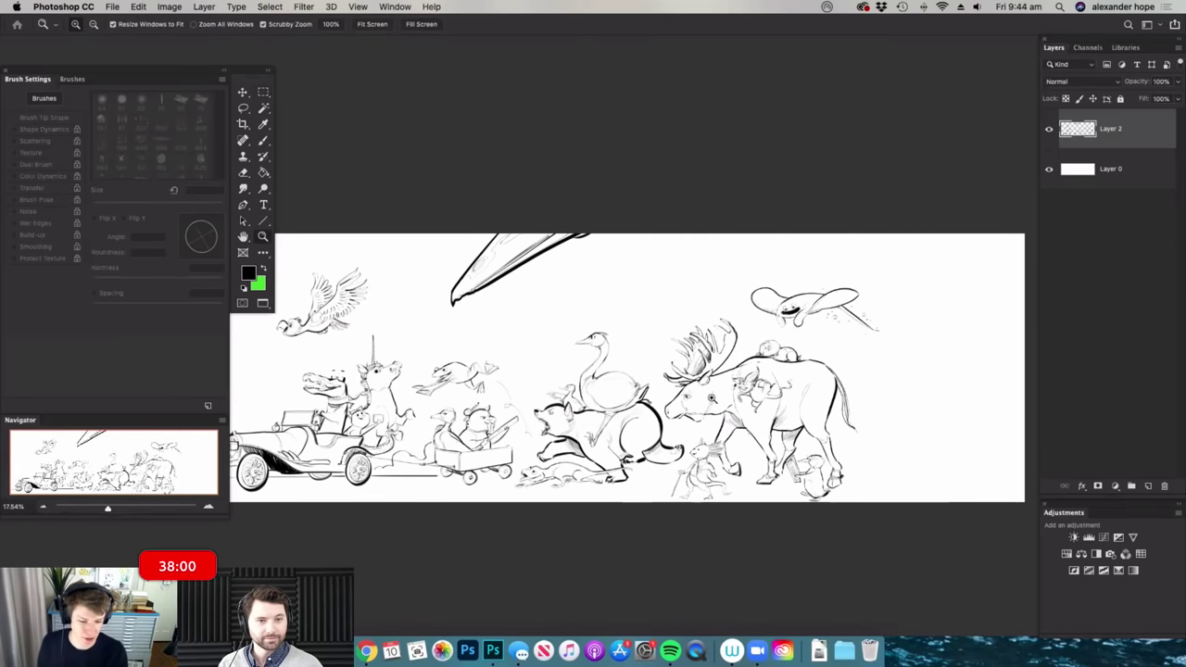
pyautogui.moveTo(712, 397); pyautogui.dragTo(672, 398)
pyautogui.moveTo(966, 398); pyautogui.dragTo(1012, 398)
pyautogui.moveTo(759, 442); pyautogui.dragTo(804, 439)
pyautogui.press('b')
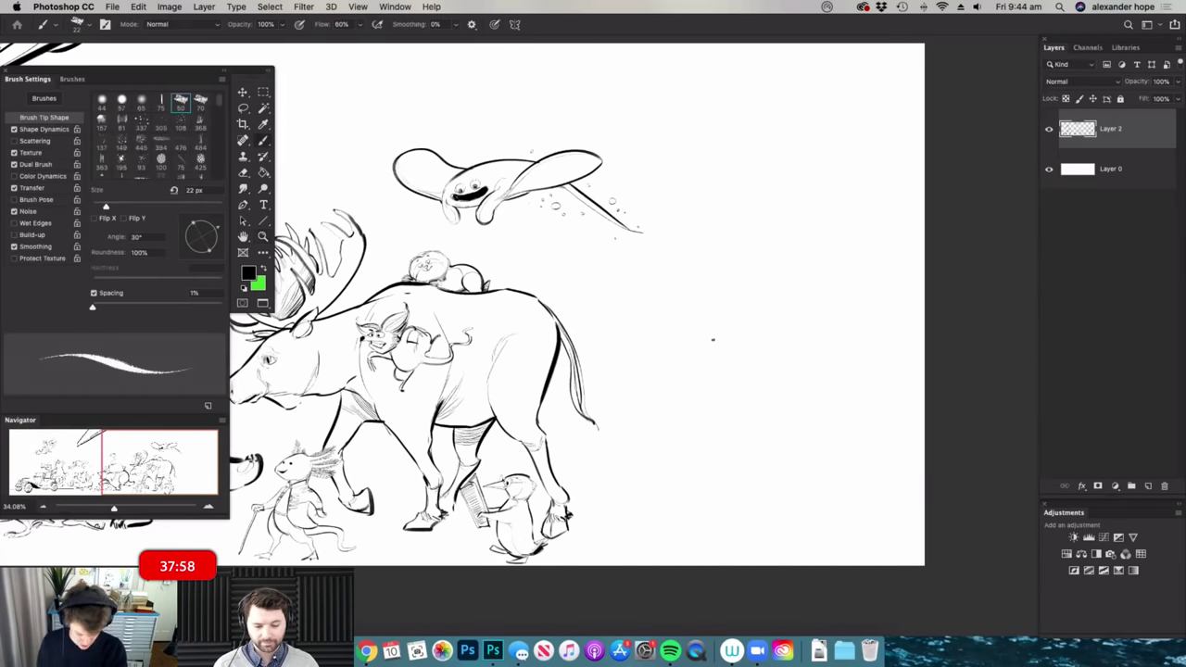
pyautogui.scroll(5, 718, 335)
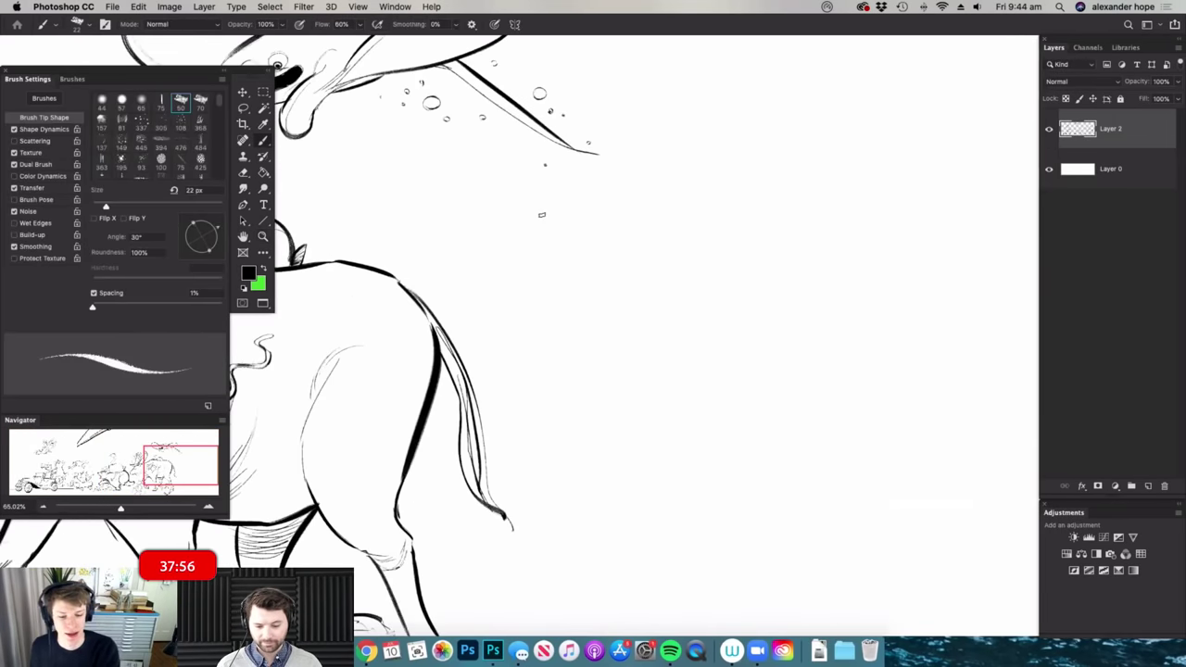
pyautogui.press('n')
pyautogui.click(576, 369)
pyautogui.moveTo(518, 383); pyautogui.dragTo(532, 356)
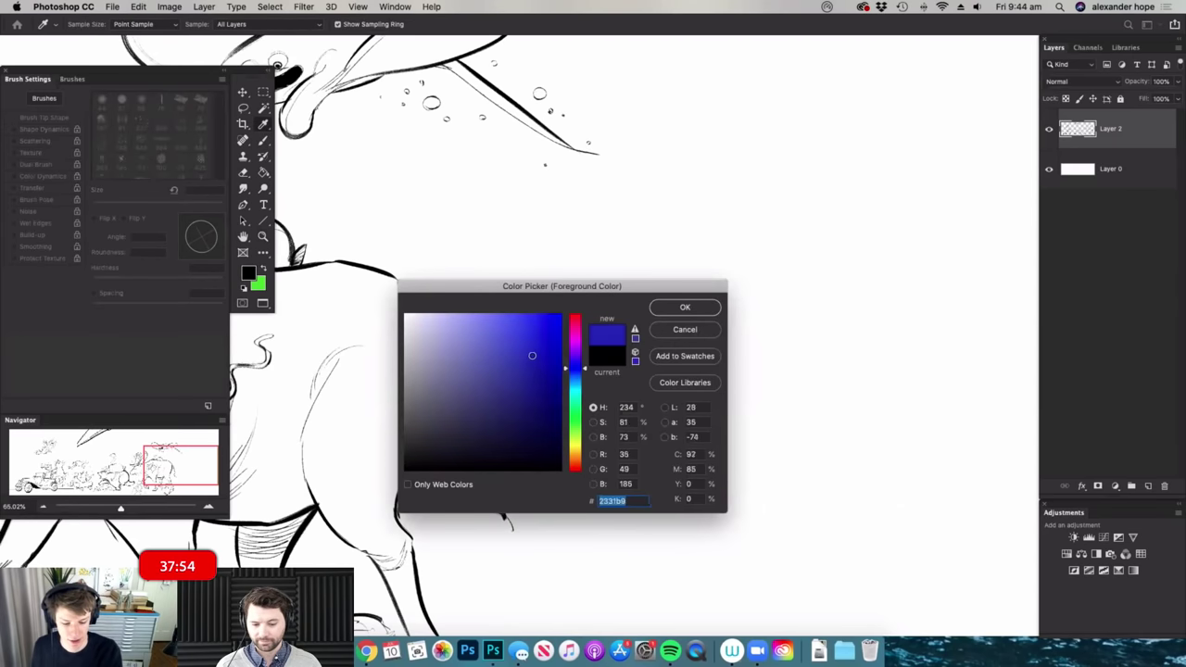
pyautogui.click(685, 307)
pyautogui.rightClick(684, 290)
pyautogui.click(687, 249)
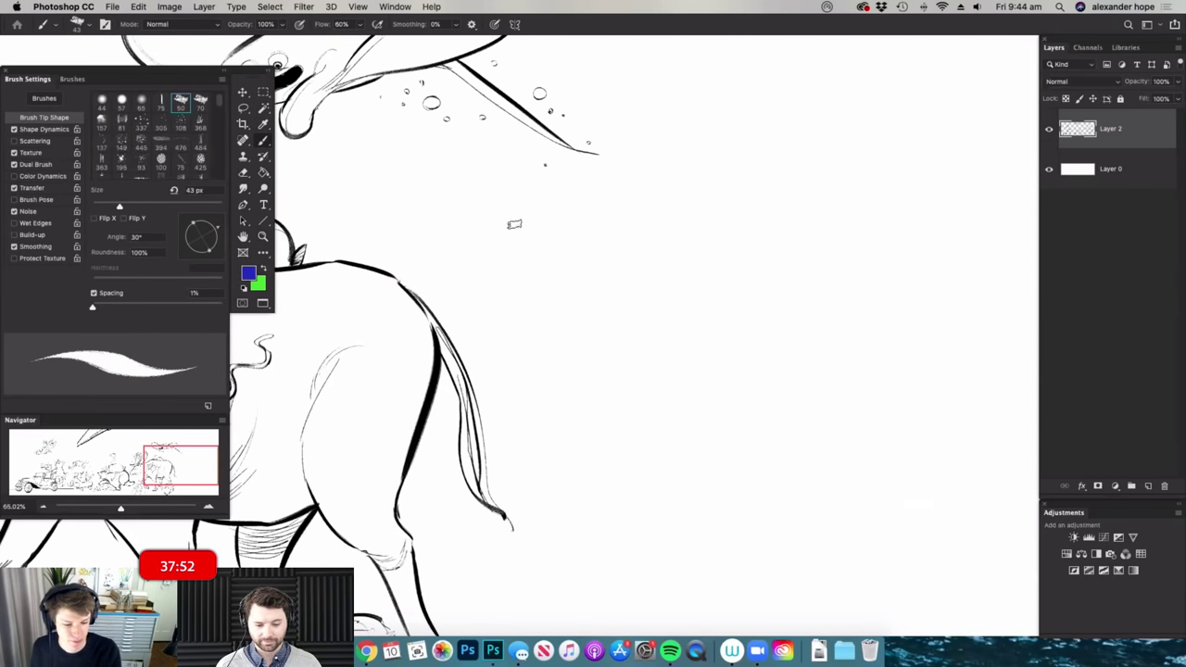
# - Draw a tall blue glass beaker with an elliptical rim and rounded base behind the moose, and erase the overrunning corner line
pyautogui.moveTo(505, 213)
pyautogui.mouseDown()
pyautogui.moveTo(700, 195)
pyautogui.moveTo(893, 219)
pyautogui.moveTo(571, 233)
pyautogui.moveTo(497, 218)
pyautogui.moveTo(668, 201)
pyautogui.moveTo(873, 217)
pyautogui.mouseUp()
pyautogui.moveTo(517, 232)
pyautogui.mouseDown()
pyautogui.moveTo(788, 207)
pyautogui.moveTo(881, 221)
pyautogui.moveTo(794, 387)
pyautogui.moveTo(824, 379)
pyautogui.mouseUp()
pyautogui.press('super+space')
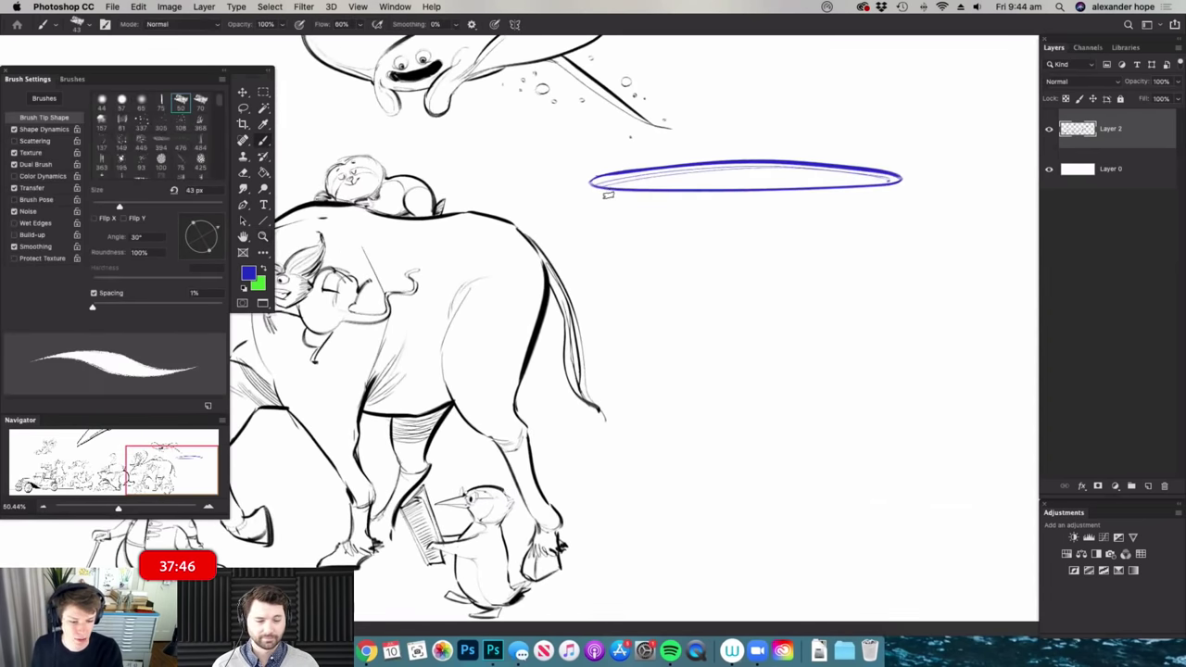
pyautogui.moveTo(614, 196); pyautogui.dragTo(612, 479)
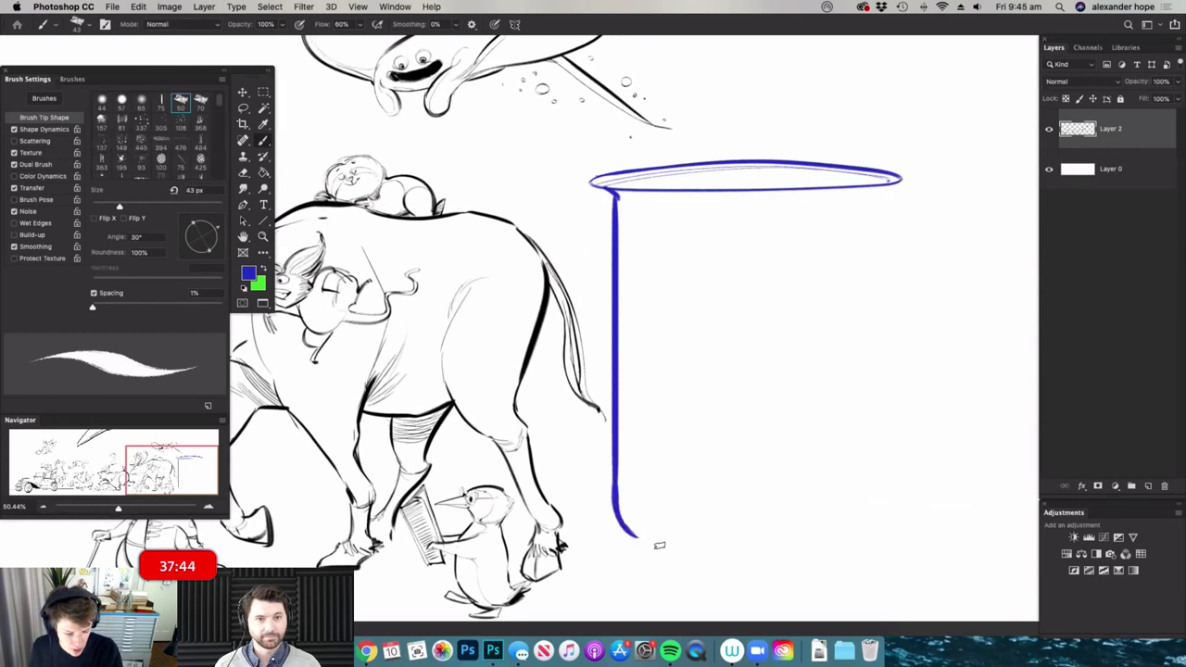
pyautogui.moveTo(680, 554); pyautogui.dragTo(871, 544)
pyautogui.moveTo(895, 181)
pyautogui.mouseDown()
pyautogui.moveTo(869, 206)
pyautogui.moveTo(860, 344)
pyautogui.moveTo(857, 463)
pyautogui.moveTo(870, 480)
pyautogui.moveTo(815, 556)
pyautogui.mouseUp()
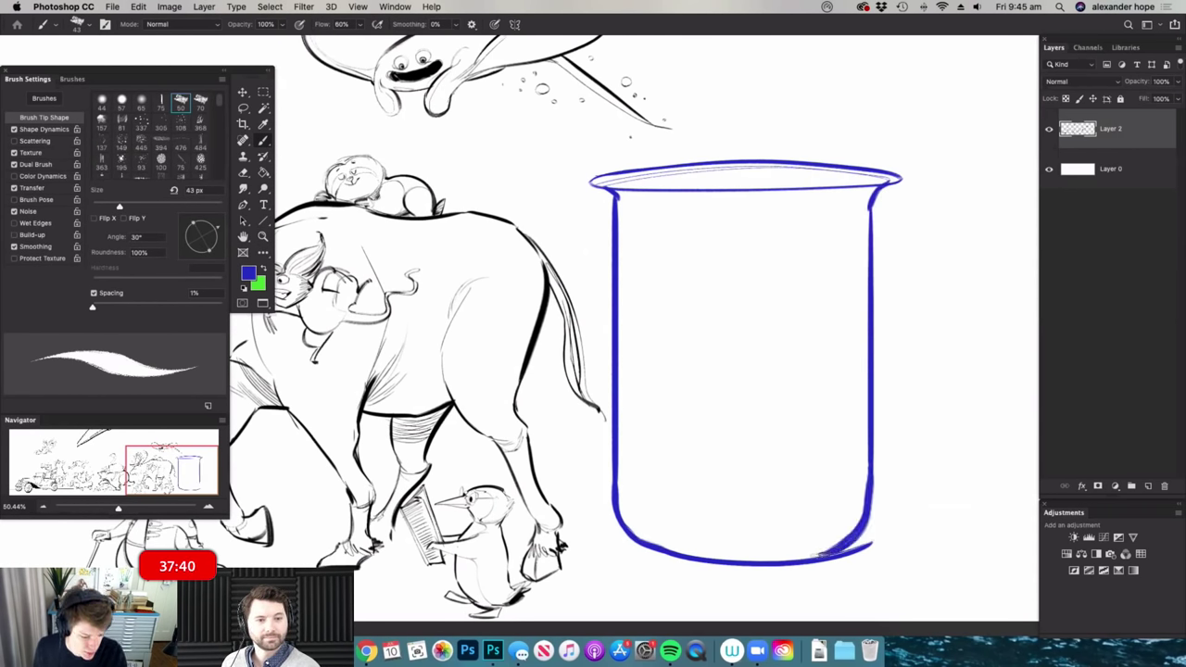
pyautogui.press('e')
pyautogui.press('super+space')
pyautogui.moveTo(868, 483); pyautogui.dragTo(908, 481)
# - Draw a wavy, splashing water surface with small droplets and bubbles inside the upper part of the beaker
pyautogui.press('b')
pyautogui.moveTo(545, 124)
pyautogui.mouseDown()
pyautogui.moveTo(705, 174)
pyautogui.moveTo(771, 147)
pyautogui.mouseUp()
pyautogui.moveTo(850, 118)
pyautogui.mouseDown()
pyautogui.moveTo(845, 162)
pyautogui.moveTo(830, 146)
pyautogui.moveTo(738, 213)
pyautogui.moveTo(610, 204)
pyautogui.moveTo(512, 137)
pyautogui.mouseUp()
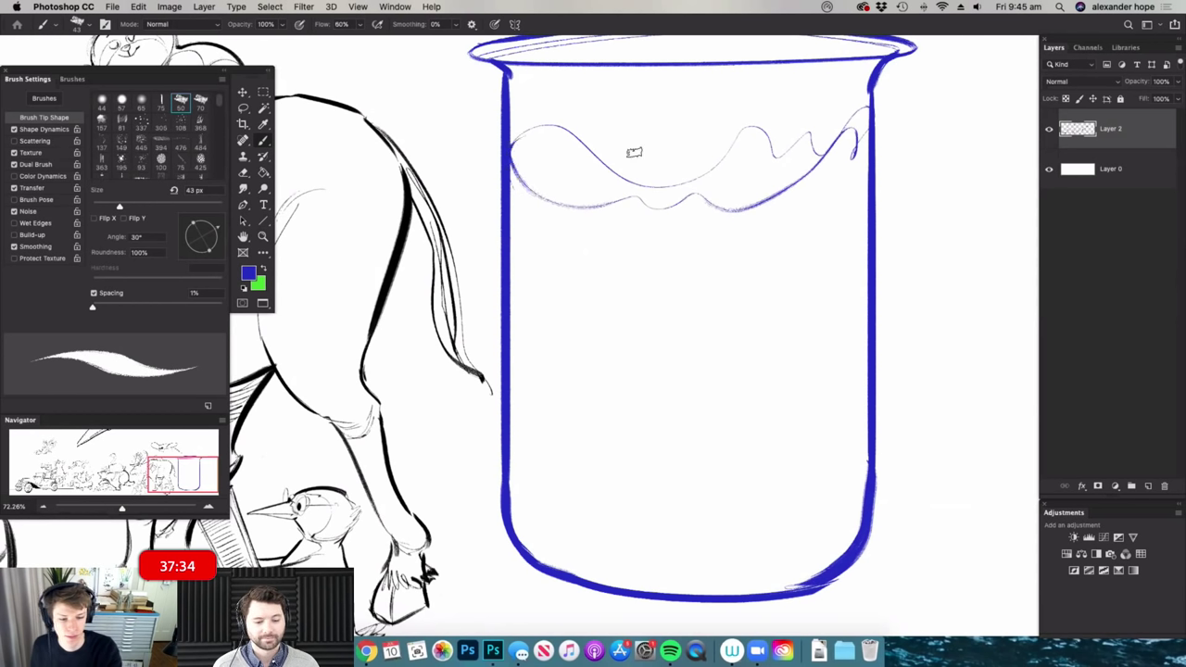
pyautogui.moveTo(743, 98); pyautogui.dragTo(747, 100)
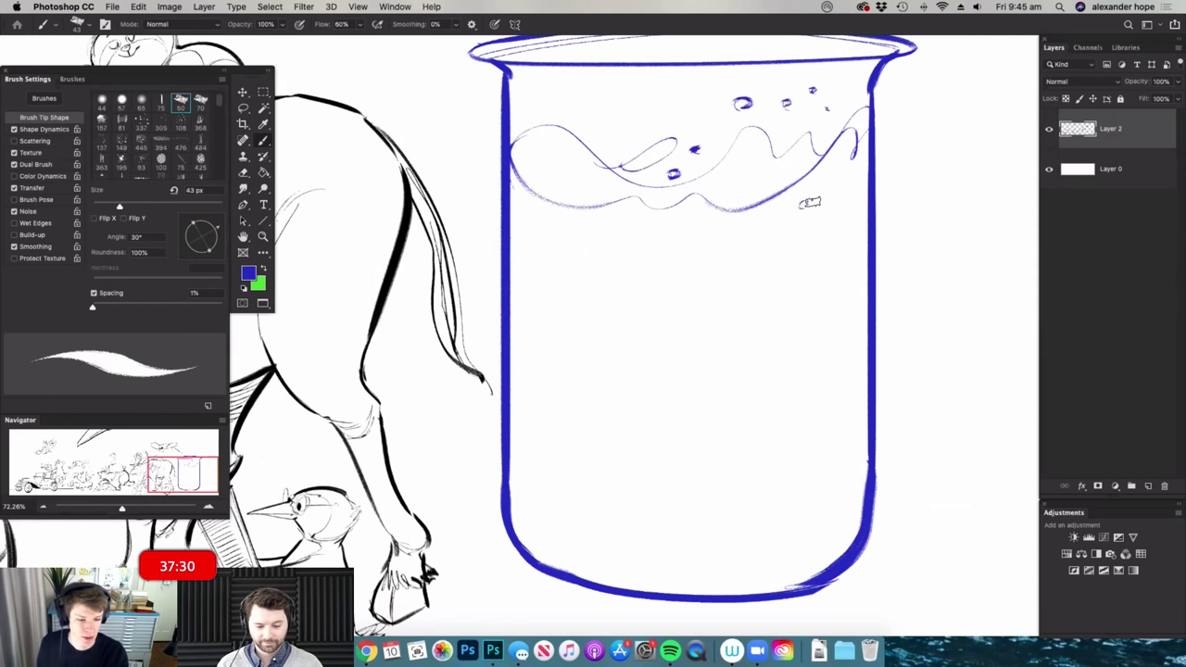
# - Select the area below the waterline and fill the beaker's water with pale blue (#d9dcf1)
pyautogui.press('l')
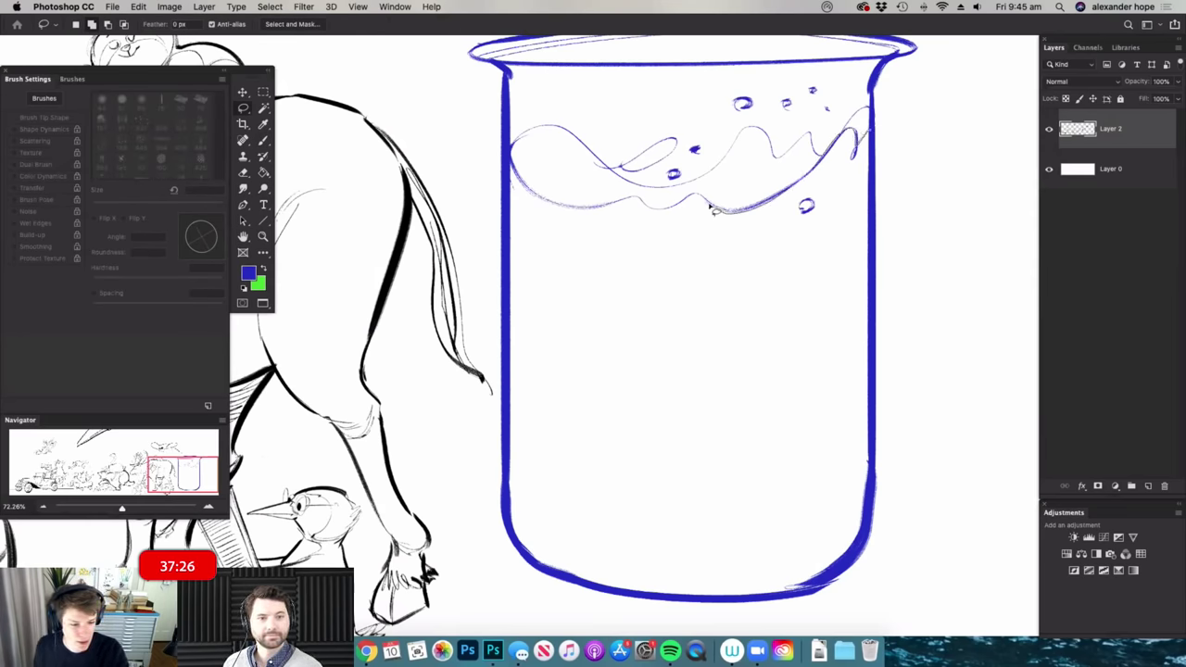
pyautogui.moveTo(512, 166)
pyautogui.mouseDown()
pyautogui.moveTo(570, 608)
pyautogui.moveTo(925, 144)
pyautogui.mouseUp()
pyautogui.press('n')
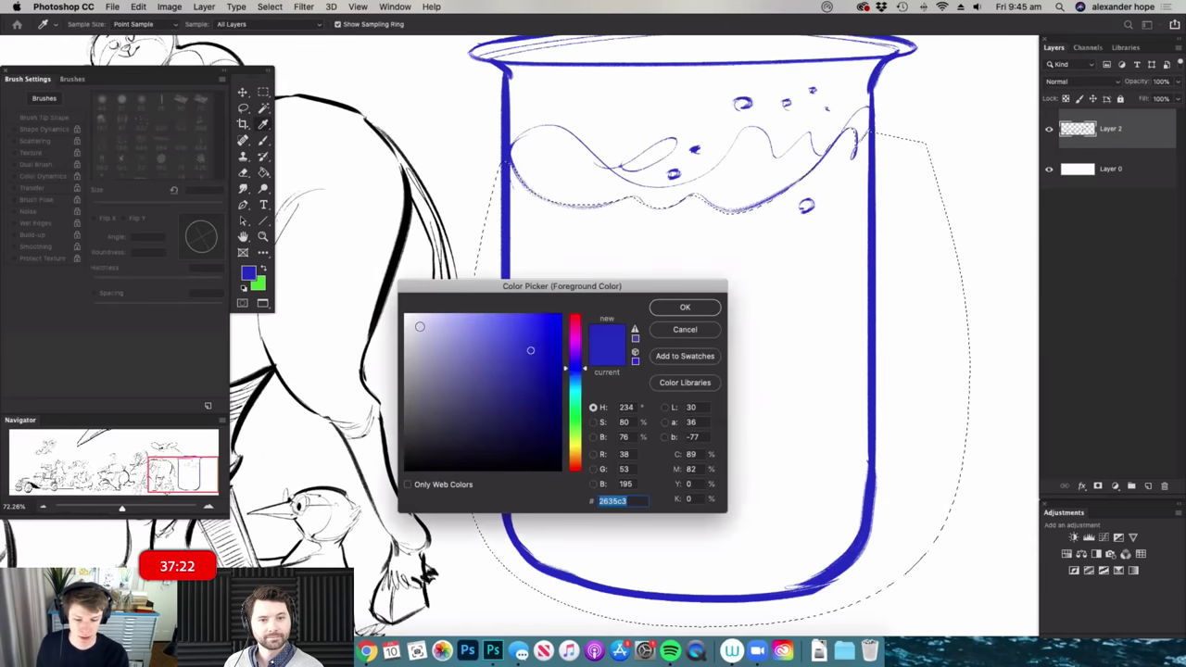
pyautogui.click(419, 326)
pyautogui.click(685, 307)
pyautogui.press('g')
pyautogui.click(775, 294)
pyautogui.keyDown('alt'); pyautogui.scroll(-3, 794, 305); pyautogui.keyUp('alt')
pyautogui.press('super+d')
pyautogui.press('l')
pyautogui.moveTo(831, 514); pyautogui.dragTo(866, 521)
# - Set the foreground colour to black, add a new layer above the beaker and set the brush size to 25 px
pyautogui.press('n')
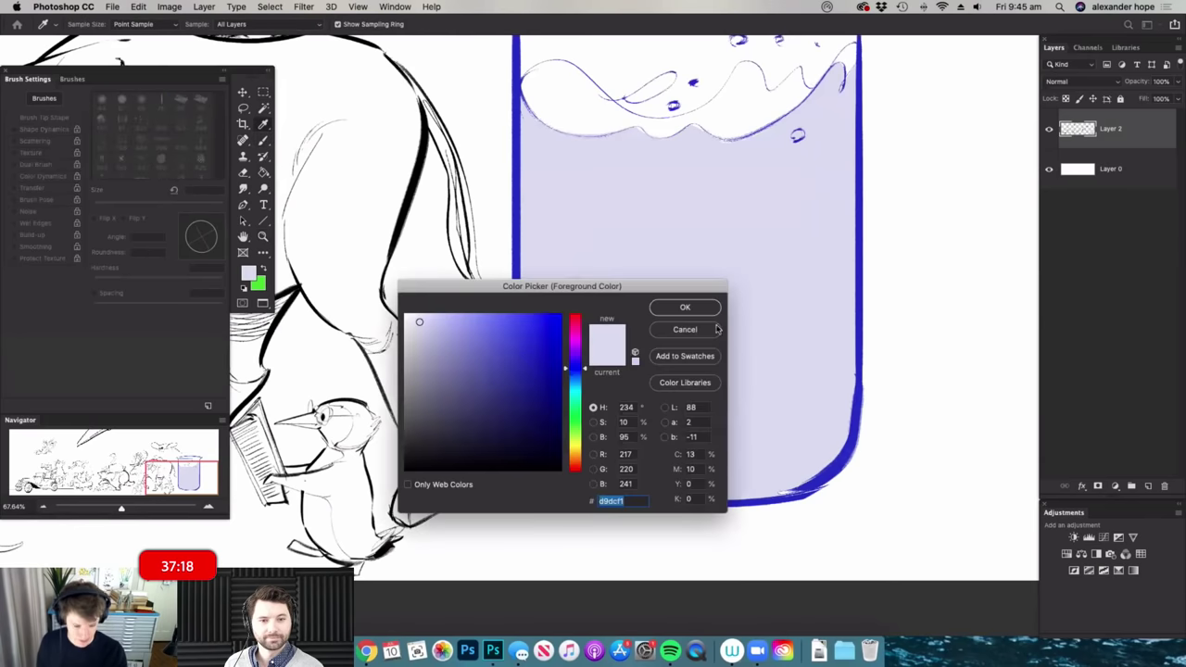
pyautogui.moveTo(428, 449); pyautogui.dragTo(404, 471)
pyautogui.press('Return')
pyautogui.press('b')
pyautogui.keyDown('alt'); pyautogui.scroll(-2, 696, 413); pyautogui.keyUp('alt')
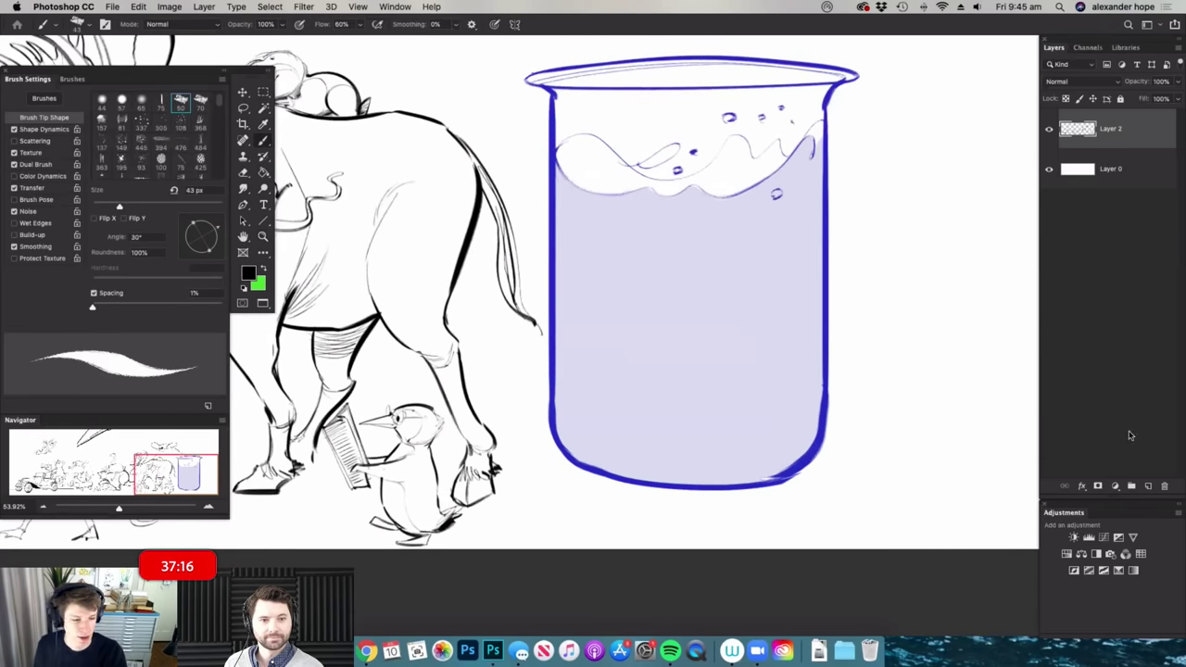
pyautogui.click(1146, 486)
pyautogui.scroll(3, 704, 278)
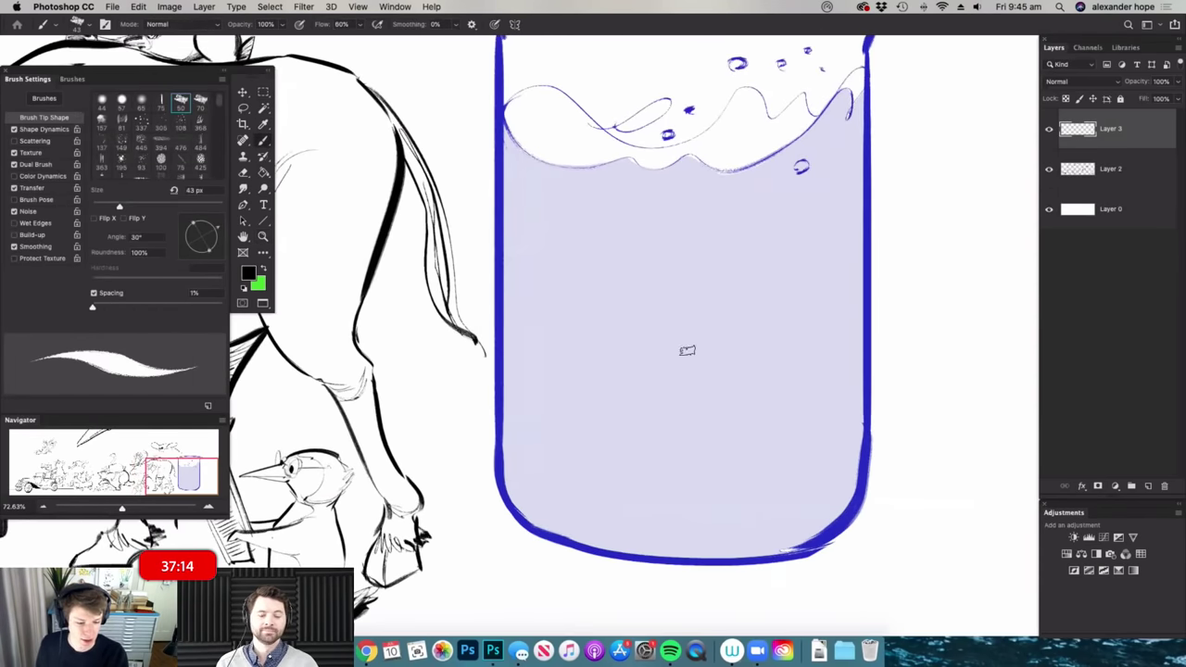
pyautogui.scroll(1, 668, 321)
pyautogui.rightClick(589, 243)
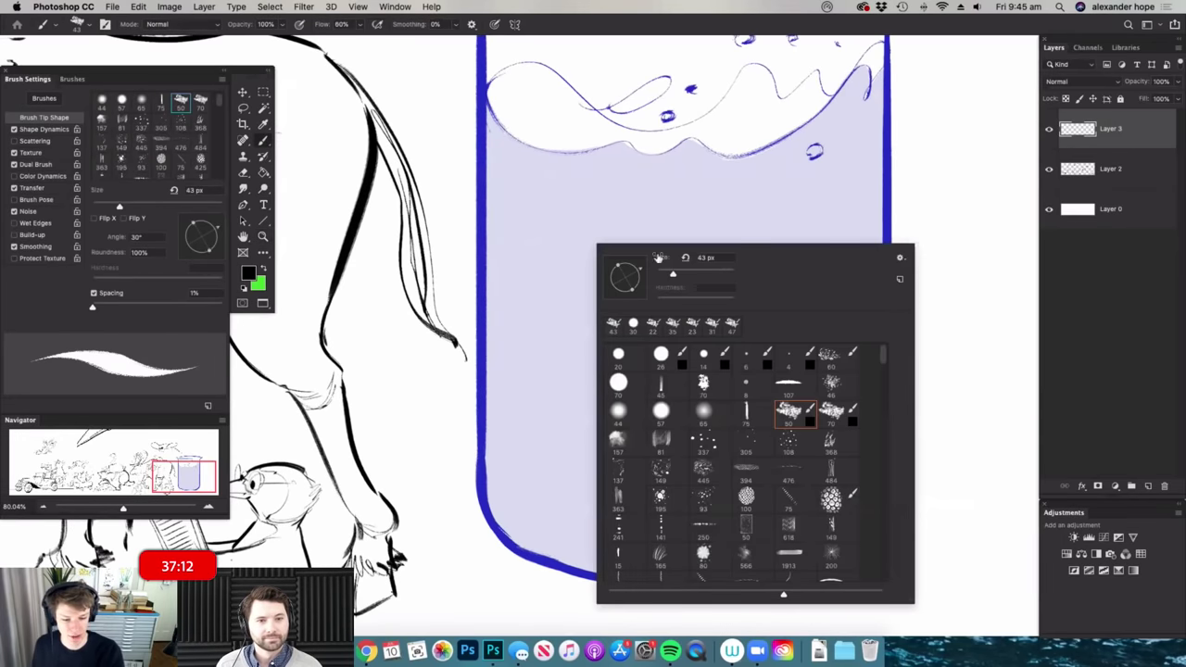
pyautogui.click(667, 273)
pyautogui.click(686, 231)
# - Sketch two round eyes side by side in the water near the beaker's wall closest to the moose
pyautogui.moveTo(540, 202)
pyautogui.mouseDown()
pyautogui.moveTo(580, 216)
pyautogui.moveTo(634, 209)
pyautogui.mouseUp()
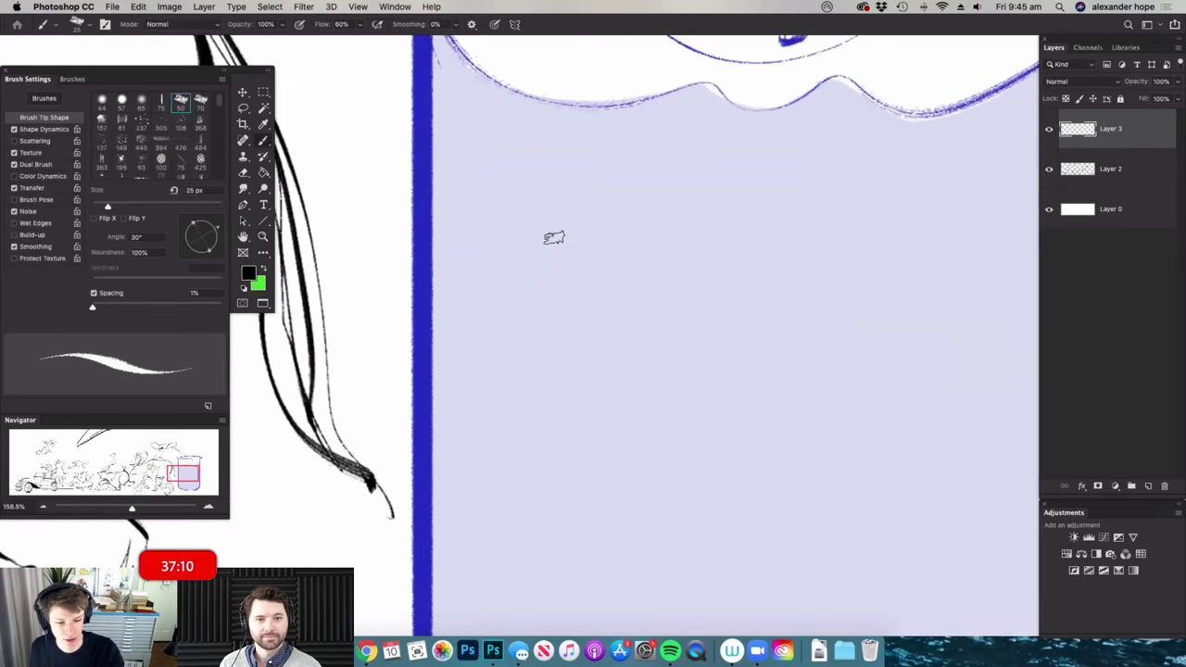
pyautogui.moveTo(536, 184)
pyautogui.mouseDown()
pyautogui.moveTo(526, 225)
pyautogui.moveTo(538, 183)
pyautogui.moveTo(591, 172)
pyautogui.mouseUp()
pyautogui.scroll(2, 563, 180)
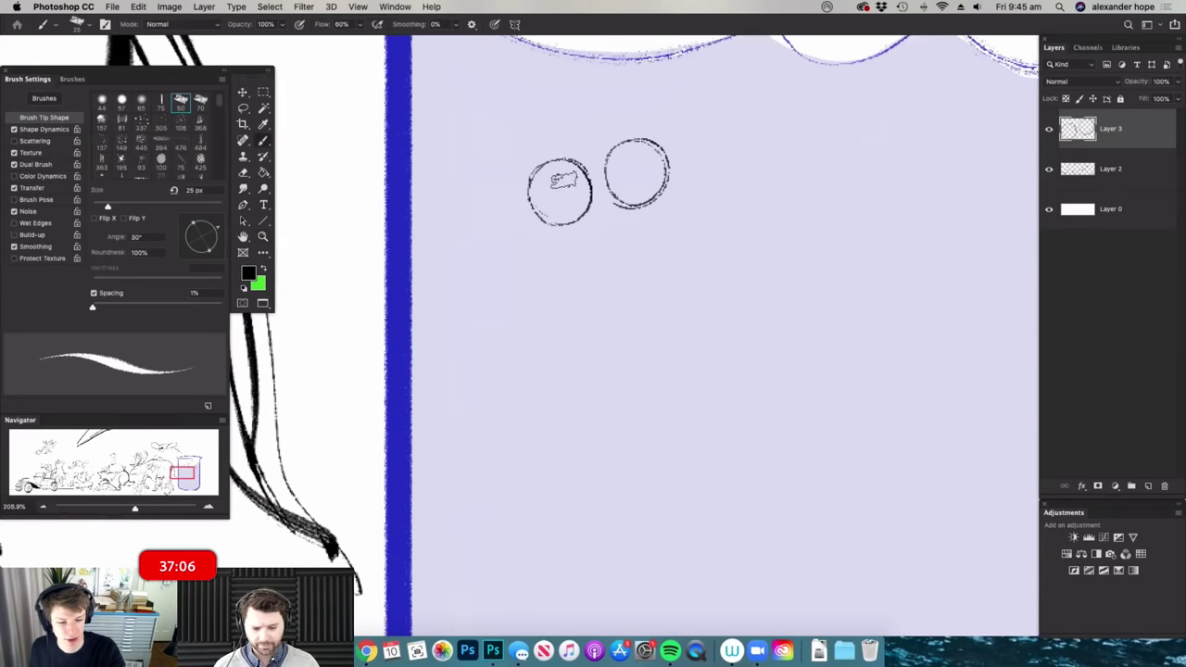
# - Fill in both pupils and draw a domed jellyfish bell with a frilled, scalloped fringe around the eyes
pyautogui.moveTo(560, 178); pyautogui.dragTo(560, 182)
pyautogui.moveTo(626, 156); pyautogui.dragTo(629, 159)
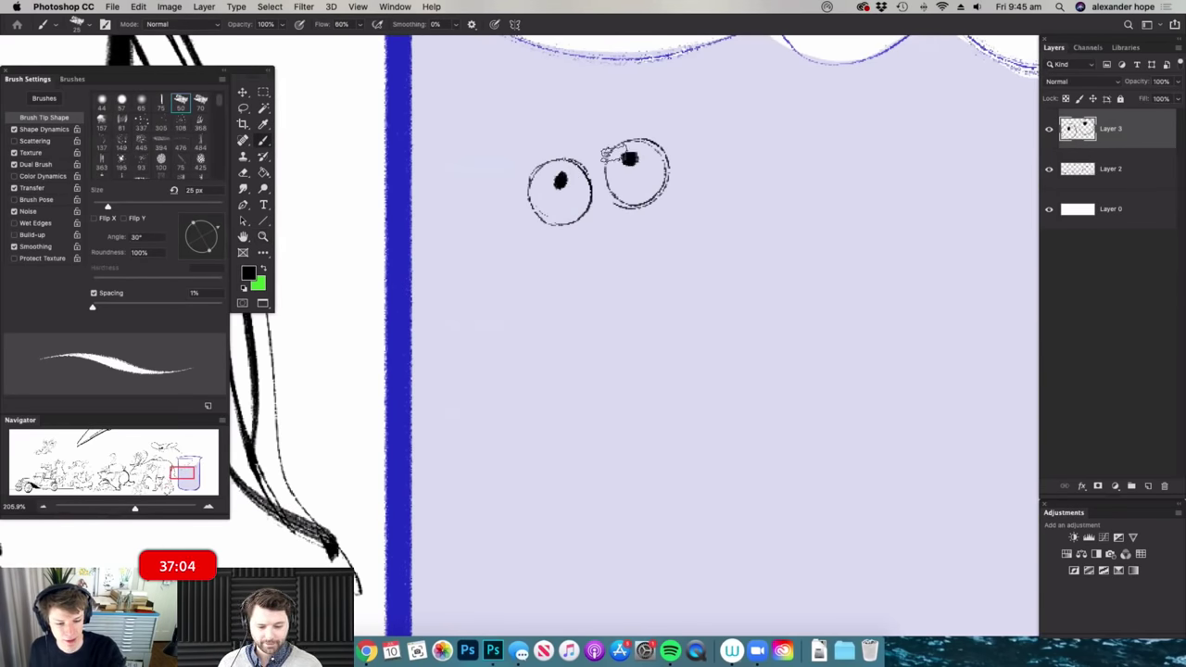
pyautogui.moveTo(505, 298)
pyautogui.mouseDown()
pyautogui.moveTo(492, 228)
pyautogui.moveTo(572, 119)
pyautogui.moveTo(696, 174)
pyautogui.moveTo(731, 271)
pyautogui.moveTo(755, 275)
pyautogui.mouseUp()
pyautogui.moveTo(509, 148)
pyautogui.mouseDown()
pyautogui.moveTo(512, 302)
pyautogui.moveTo(507, 274)
pyautogui.moveTo(518, 357)
pyautogui.moveTo(558, 312)
pyautogui.moveTo(556, 350)
pyautogui.moveTo(589, 327)
pyautogui.moveTo(609, 352)
pyautogui.moveTo(639, 326)
pyautogui.moveTo(667, 335)
pyautogui.moveTo(723, 248)
pyautogui.mouseUp()
pyautogui.moveTo(500, 250)
pyautogui.mouseDown()
pyautogui.moveTo(532, 271)
pyautogui.moveTo(559, 290)
pyautogui.moveTo(671, 268)
pyautogui.moveTo(712, 227)
pyautogui.moveTo(692, 162)
pyautogui.moveTo(714, 215)
pyautogui.moveTo(707, 248)
pyautogui.moveTo(728, 284)
pyautogui.moveTo(669, 301)
pyautogui.moveTo(636, 289)
pyautogui.moveTo(566, 305)
pyautogui.moveTo(512, 282)
pyautogui.mouseUp()
pyautogui.moveTo(669, 205); pyautogui.dragTo(652, 217)
# - Draw thin wavy tentacles and one thick tapering tentacle hanging below the jellyfish's fringe
pyautogui.moveTo(576, 482); pyautogui.dragTo(597, 477)
pyautogui.moveTo(584, 248)
pyautogui.mouseDown()
pyautogui.moveTo(635, 430)
pyautogui.moveTo(660, 473)
pyautogui.mouseUp()
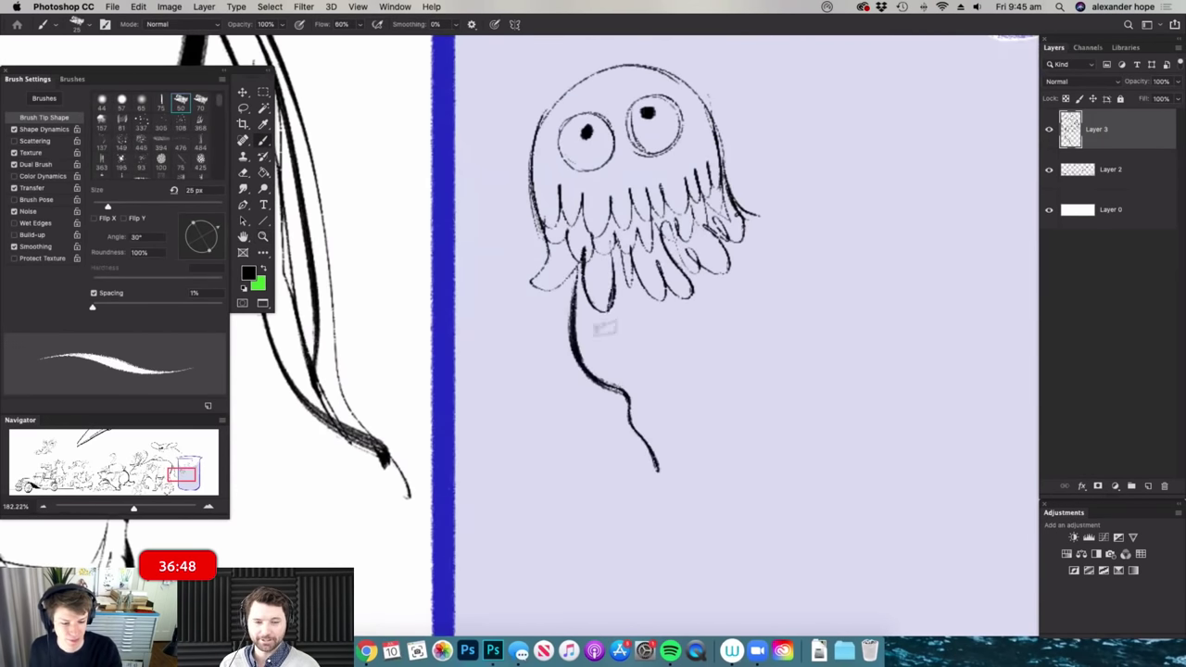
pyautogui.moveTo(607, 310); pyautogui.dragTo(666, 480)
pyautogui.moveTo(602, 352)
pyautogui.mouseDown()
pyautogui.moveTo(620, 308)
pyautogui.moveTo(639, 315)
pyautogui.moveTo(626, 371)
pyautogui.moveTo(674, 388)
pyautogui.mouseUp()
pyautogui.moveTo(732, 271)
pyautogui.mouseDown()
pyautogui.moveTo(705, 515)
pyautogui.moveTo(730, 561)
pyautogui.mouseUp()
pyautogui.moveTo(685, 281); pyautogui.dragTo(734, 567)
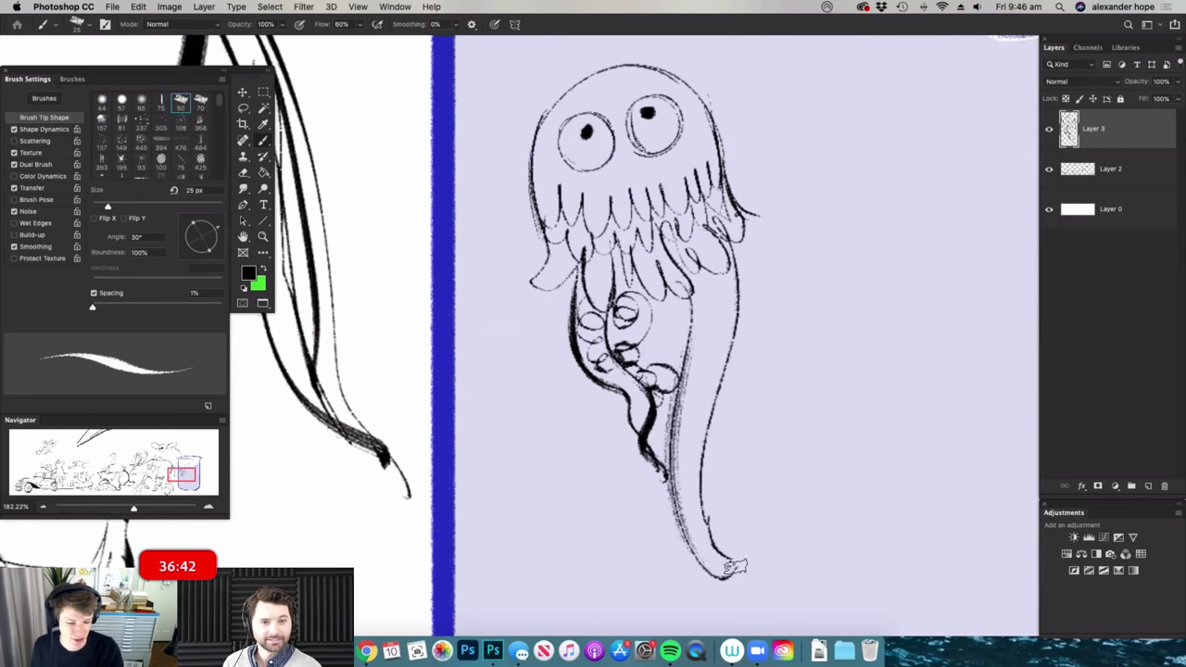
pyautogui.moveTo(710, 267); pyautogui.dragTo(701, 556)
# - Add looping tentacles and a long curling tentacle edged with round suckers to the jellyfish
pyautogui.moveTo(727, 341)
pyautogui.mouseDown()
pyautogui.moveTo(729, 461)
pyautogui.moveTo(766, 462)
pyautogui.mouseUp()
pyautogui.moveTo(593, 279)
pyautogui.mouseDown()
pyautogui.moveTo(656, 366)
pyautogui.moveTo(665, 353)
pyautogui.mouseUp()
pyautogui.moveTo(613, 322); pyautogui.dragTo(650, 367)
pyautogui.moveTo(616, 325); pyautogui.dragTo(643, 360)
pyautogui.moveTo(589, 230); pyautogui.dragTo(619, 367)
pyautogui.moveTo(581, 276)
pyautogui.mouseDown()
pyautogui.moveTo(605, 361)
pyautogui.moveTo(624, 367)
pyautogui.mouseUp()
pyautogui.moveTo(704, 340); pyautogui.dragTo(787, 357)
pyautogui.moveTo(723, 211); pyautogui.dragTo(808, 436)
pyautogui.moveTo(806, 370)
pyautogui.mouseDown()
pyautogui.moveTo(769, 519)
pyautogui.moveTo(806, 421)
pyautogui.moveTo(774, 350)
pyautogui.moveTo(722, 299)
pyautogui.moveTo(748, 303)
pyautogui.mouseUp()
pyautogui.press('z')
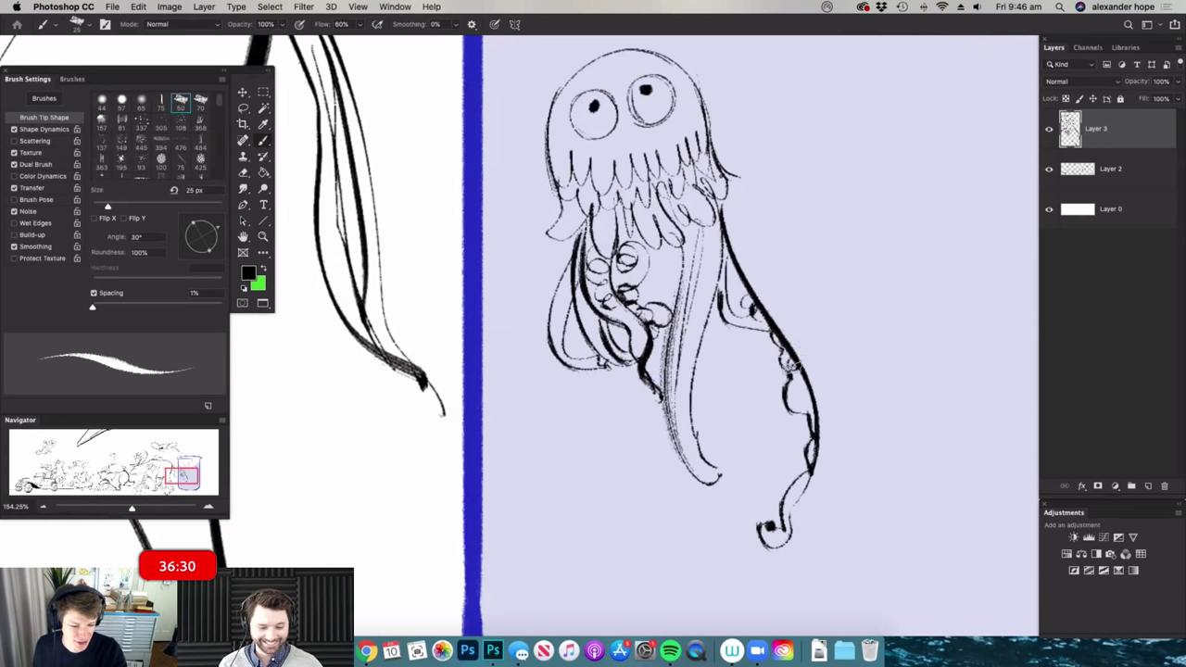
# - Scatter small round bubbles between and beside the jellyfish's tentacles
pyautogui.moveTo(715, 347)
pyautogui.mouseDown()
pyautogui.moveTo(713, 369)
pyautogui.moveTo(722, 352)
pyautogui.mouseUp()
pyautogui.moveTo(674, 283)
pyautogui.mouseDown()
pyautogui.moveTo(663, 296)
pyautogui.moveTo(648, 278)
pyautogui.moveTo(672, 271)
pyautogui.mouseUp()
pyautogui.moveTo(741, 413); pyautogui.dragTo(743, 424)
pyautogui.moveTo(607, 408); pyautogui.dragTo(619, 406)
pyautogui.moveTo(683, 375); pyautogui.dragTo(612, 378)
pyautogui.moveTo(771, 335); pyautogui.dragTo(817, 337)
pyautogui.moveTo(700, 294); pyautogui.dragTo(704, 316)
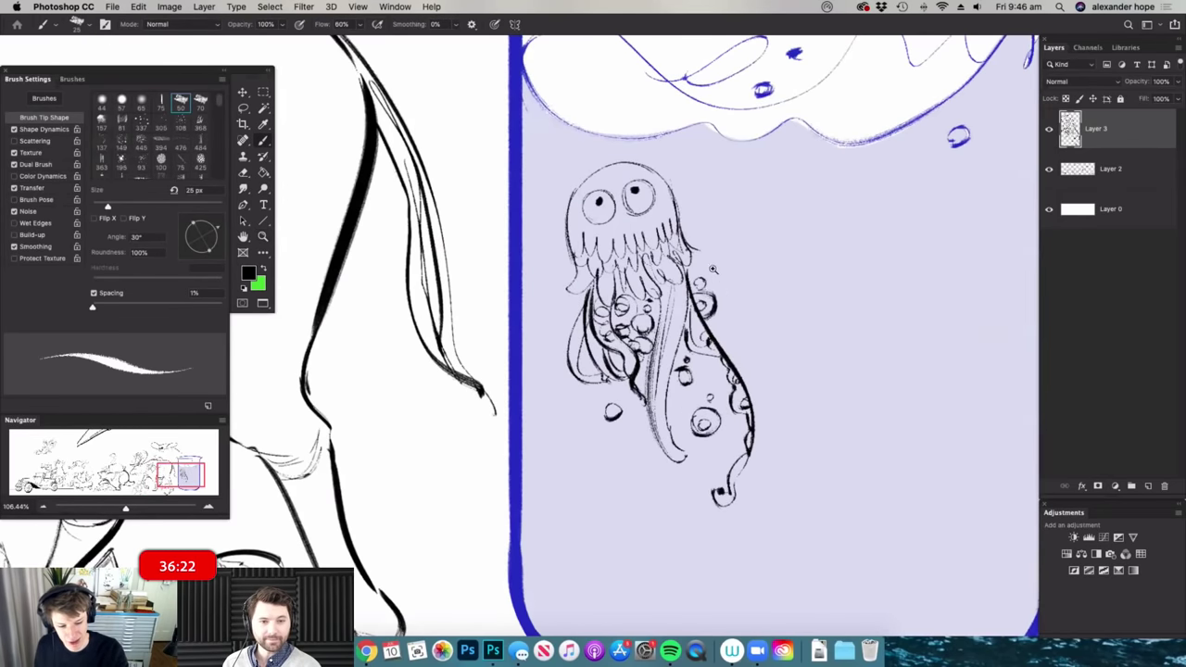
# - Draw a small smiling mouth below the jellyfish's eyes and darken the pupil nearest the beaker wall
pyautogui.scroll(2, 712, 269)
pyautogui.moveTo(749, 333); pyautogui.dragTo(849, 436)
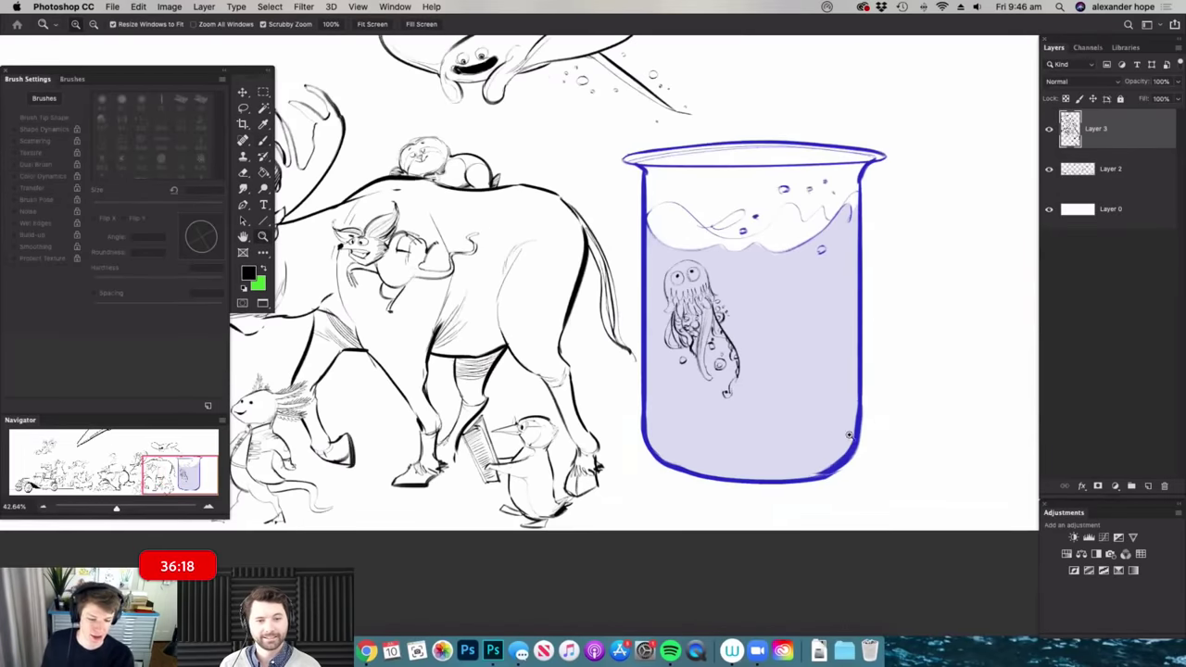
pyautogui.scroll(5, 848, 434)
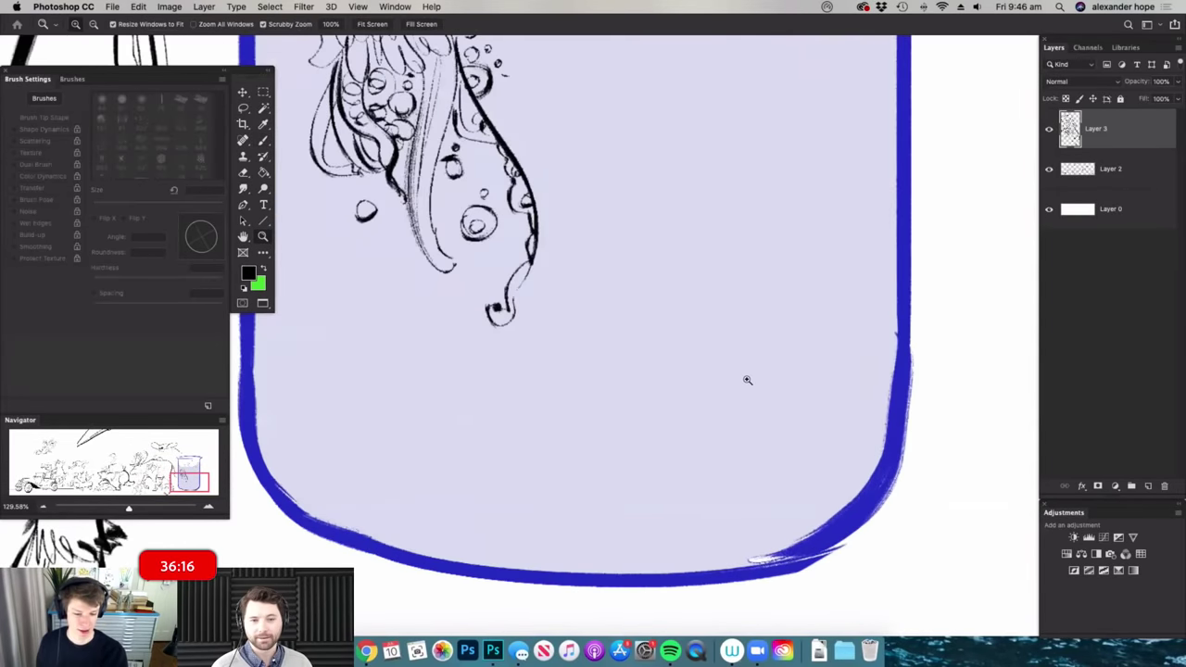
pyautogui.scroll(-3, 747, 380)
pyautogui.scroll(2, 786, 362)
pyautogui.moveTo(574, 158); pyautogui.dragTo(602, 193)
pyautogui.moveTo(563, 238)
pyautogui.mouseDown()
pyautogui.moveTo(573, 250)
pyautogui.moveTo(591, 234)
pyautogui.mouseUp()
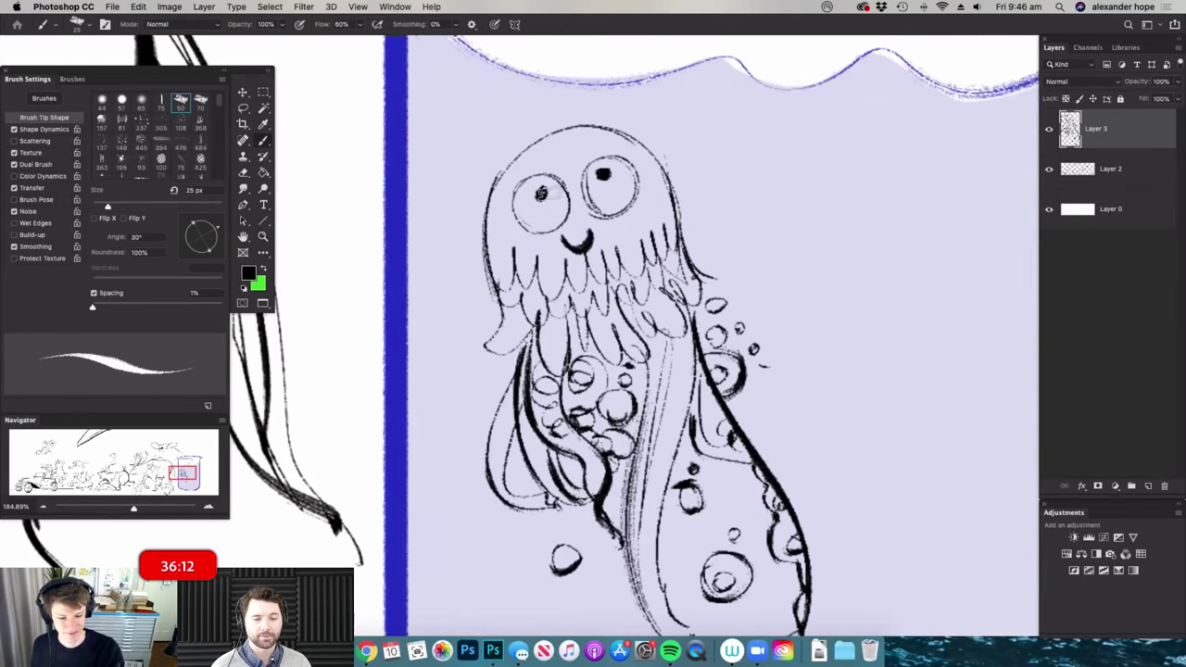
pyautogui.moveTo(542, 192); pyautogui.dragTo(542, 194)
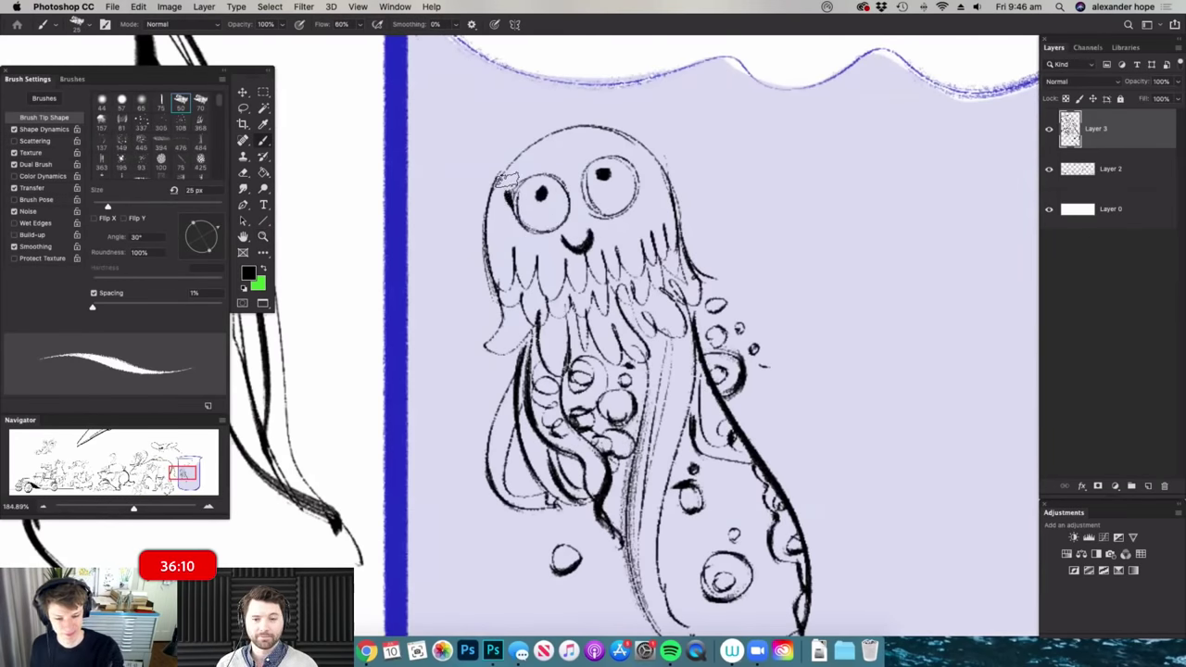
# - Add short eyelashes along the outer edges of both jellyfish eyes
pyautogui.moveTo(639, 179); pyautogui.dragTo(649, 174)
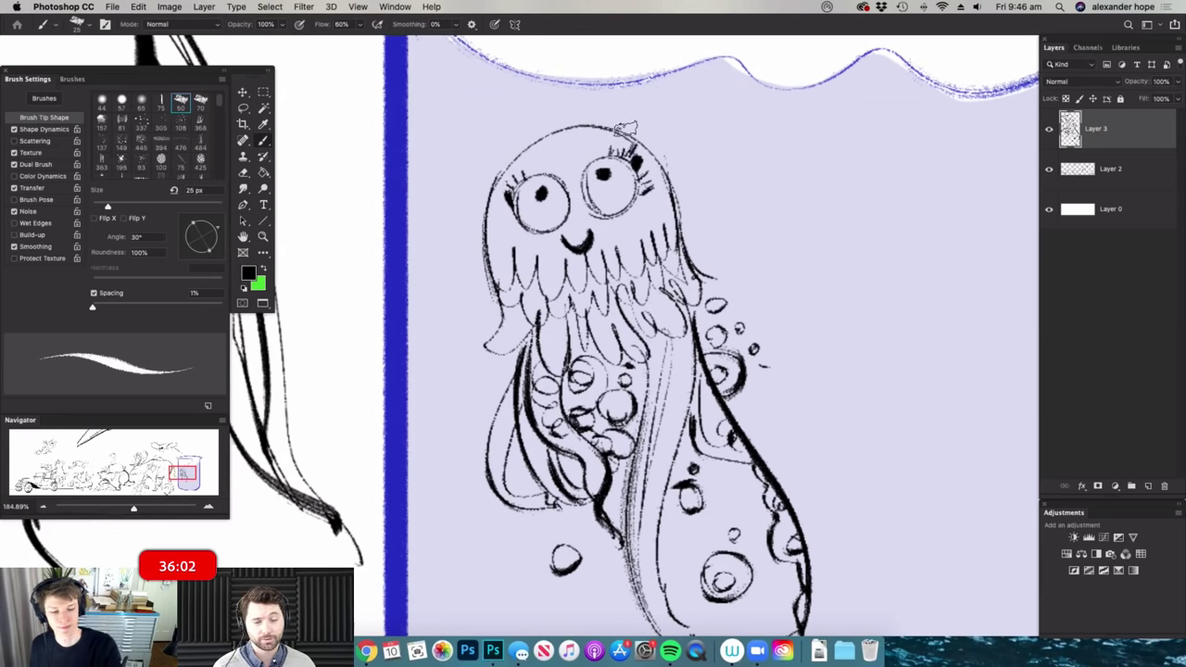
pyautogui.moveTo(508, 199); pyautogui.dragTo(491, 188)
pyautogui.moveTo(508, 206); pyautogui.dragTo(491, 200)
pyautogui.moveTo(638, 186)
pyautogui.mouseDown()
pyautogui.moveTo(653, 178)
pyautogui.moveTo(607, 215)
pyautogui.mouseUp()
# - Outline an anglerfish's arched head in the beaker's lower half and add two large oval eyes
pyautogui.moveTo(749, 378); pyautogui.dragTo(768, 374)
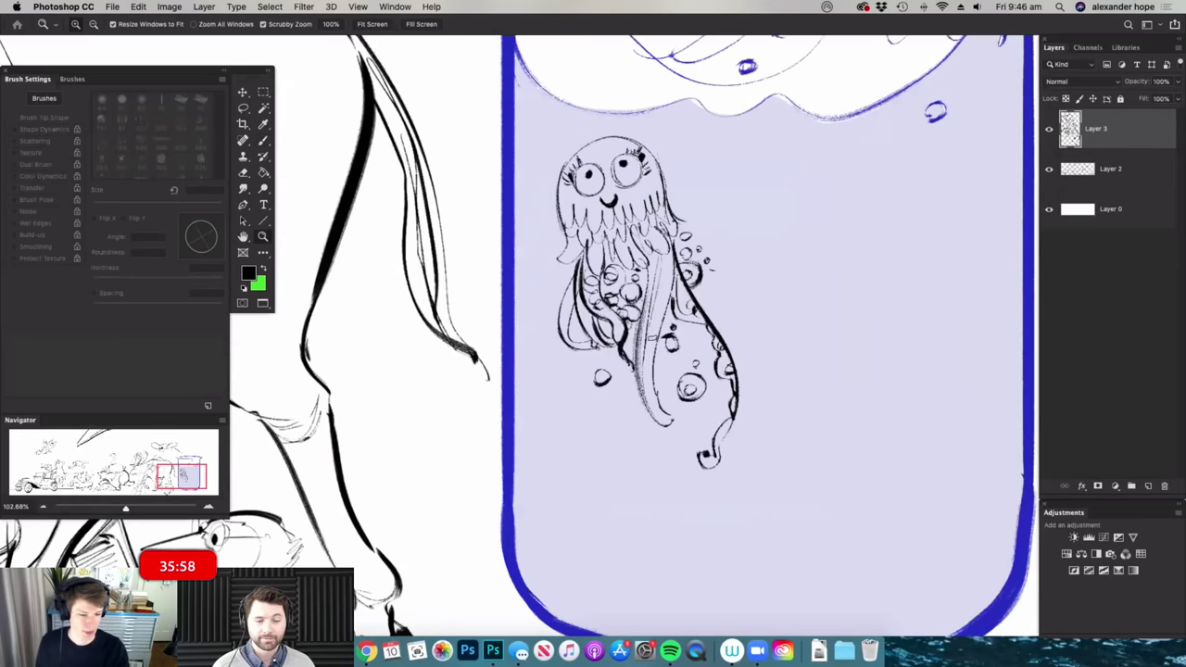
pyautogui.moveTo(666, 305); pyautogui.dragTo(633, 308)
pyautogui.moveTo(916, 437); pyautogui.dragTo(944, 443)
pyautogui.moveTo(776, 406); pyautogui.dragTo(676, 412)
pyautogui.press('b')
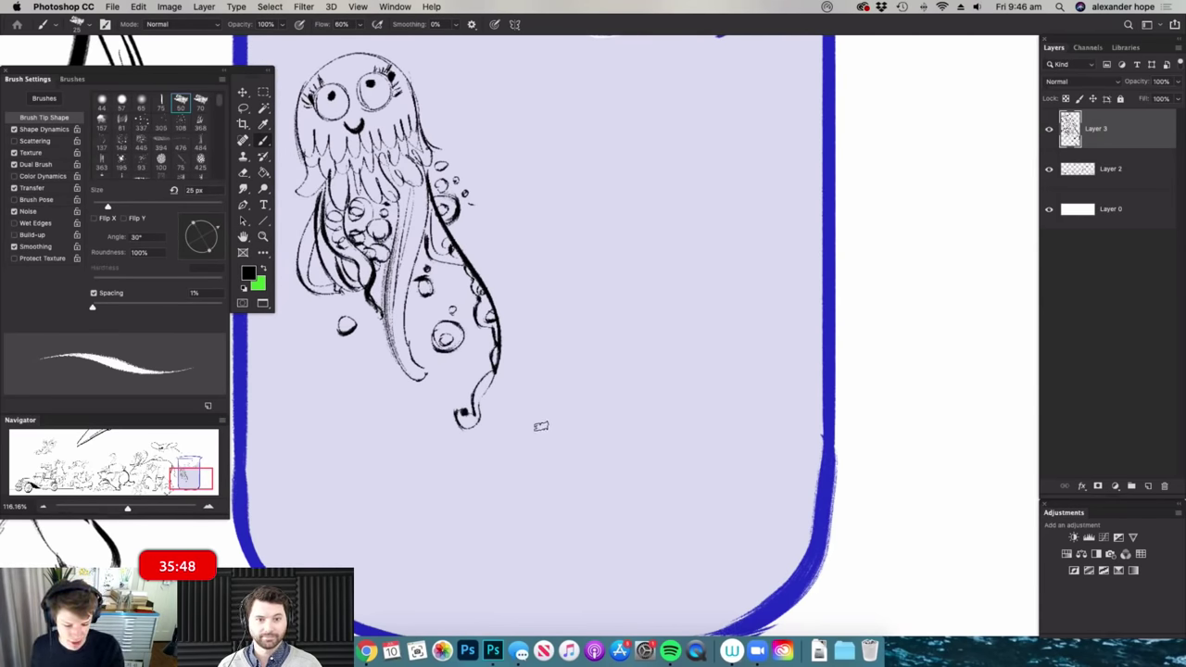
pyautogui.moveTo(531, 404)
pyautogui.mouseDown()
pyautogui.moveTo(738, 349)
pyautogui.moveTo(747, 385)
pyautogui.mouseUp()
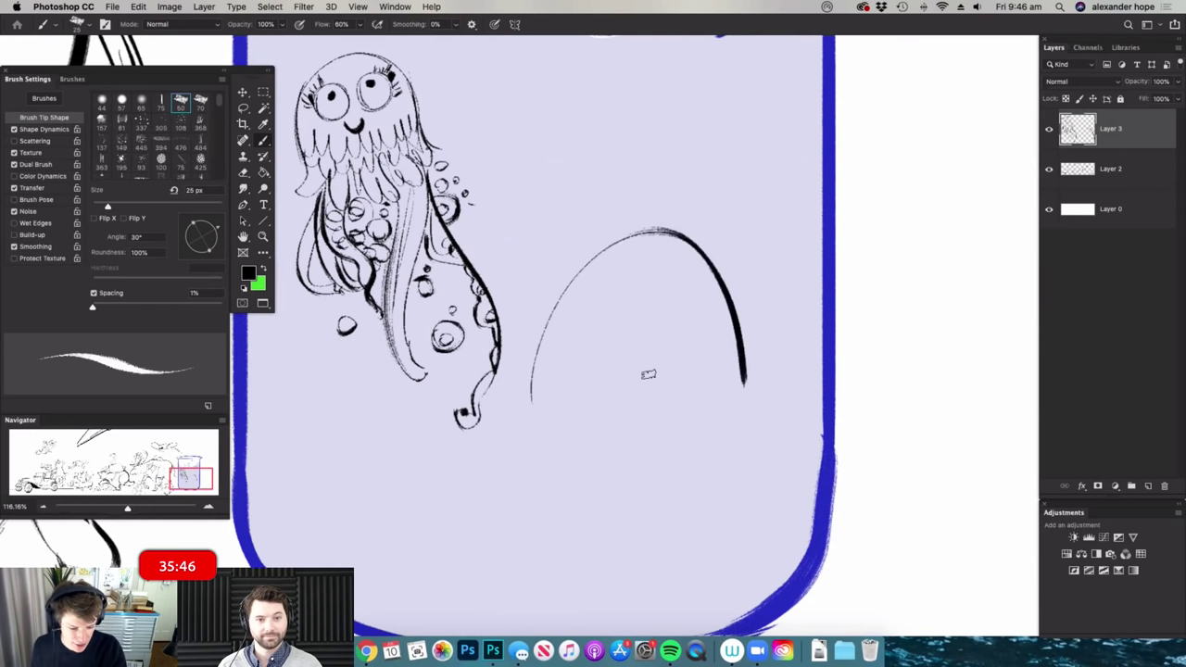
pyautogui.scroll(2, 624, 398)
pyautogui.moveTo(553, 326)
pyautogui.mouseDown()
pyautogui.moveTo(593, 287)
pyautogui.moveTo(547, 344)
pyautogui.mouseUp()
pyautogui.moveTo(626, 361)
pyautogui.mouseDown()
pyautogui.moveTo(676, 278)
pyautogui.moveTo(627, 375)
pyautogui.mouseUp()
pyautogui.scroll(2, 627, 375)
pyautogui.moveTo(623, 295)
pyautogui.mouseDown()
pyautogui.moveTo(618, 352)
pyautogui.moveTo(685, 361)
pyautogui.moveTo(704, 348)
pyautogui.moveTo(708, 320)
pyautogui.moveTo(641, 364)
pyautogui.mouseUp()
pyautogui.moveTo(586, 295)
pyautogui.mouseDown()
pyautogui.moveTo(529, 291)
pyautogui.moveTo(549, 353)
pyautogui.mouseUp()
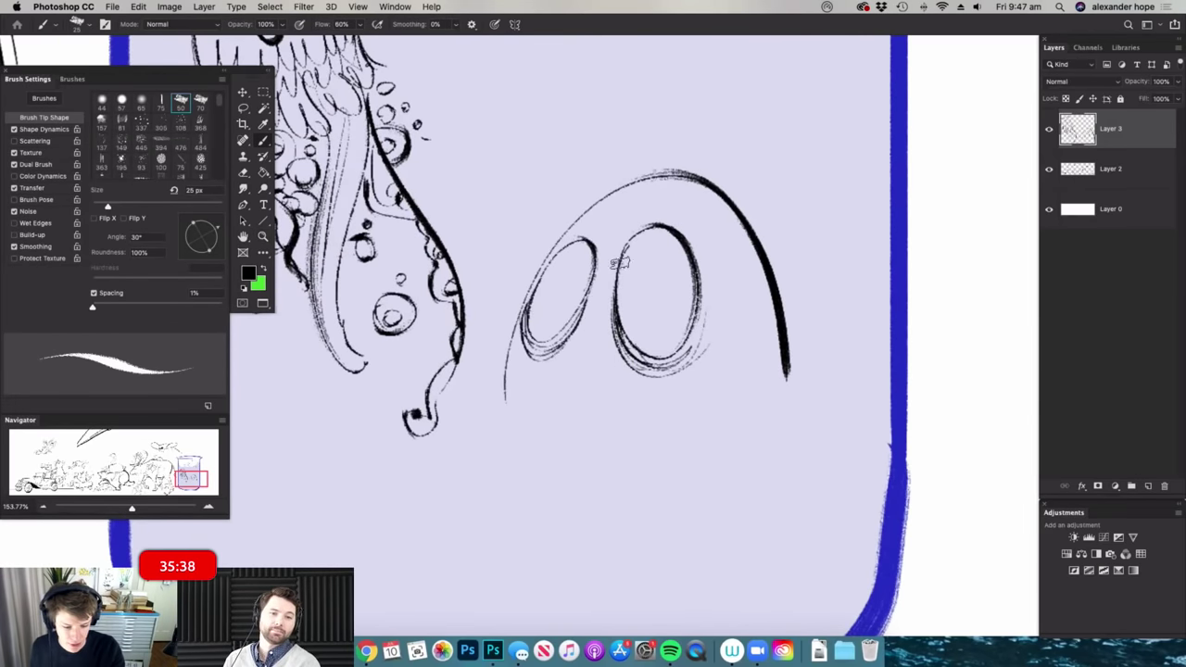
# - Scribble a small black fish with a triangular tail below the jellyfish
pyautogui.scroll(-5, 602, 343)
pyautogui.scroll(5, 649, 344)
pyautogui.scroll(-3, 706, 326)
pyautogui.moveTo(447, 380)
pyautogui.mouseDown()
pyautogui.moveTo(442, 395)
pyautogui.moveTo(477, 389)
pyautogui.moveTo(508, 366)
pyautogui.mouseUp()
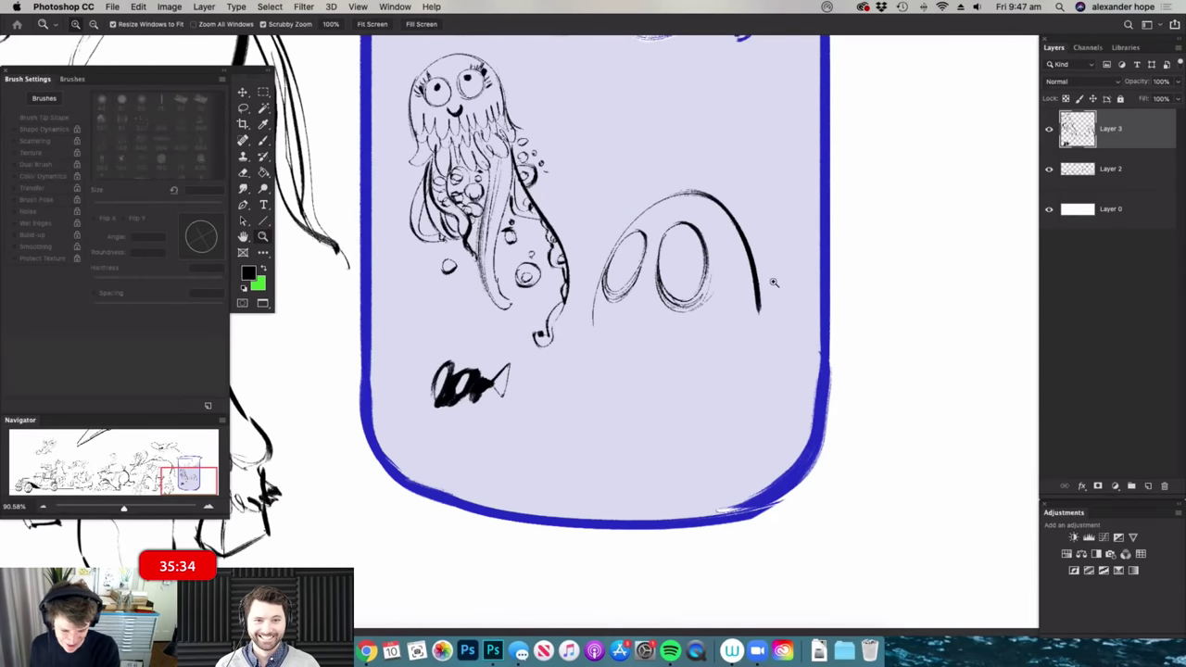
# - Draw a row of long, curved upper teeth beneath the anglerfish's eyes
pyautogui.scroll(3, 769, 315)
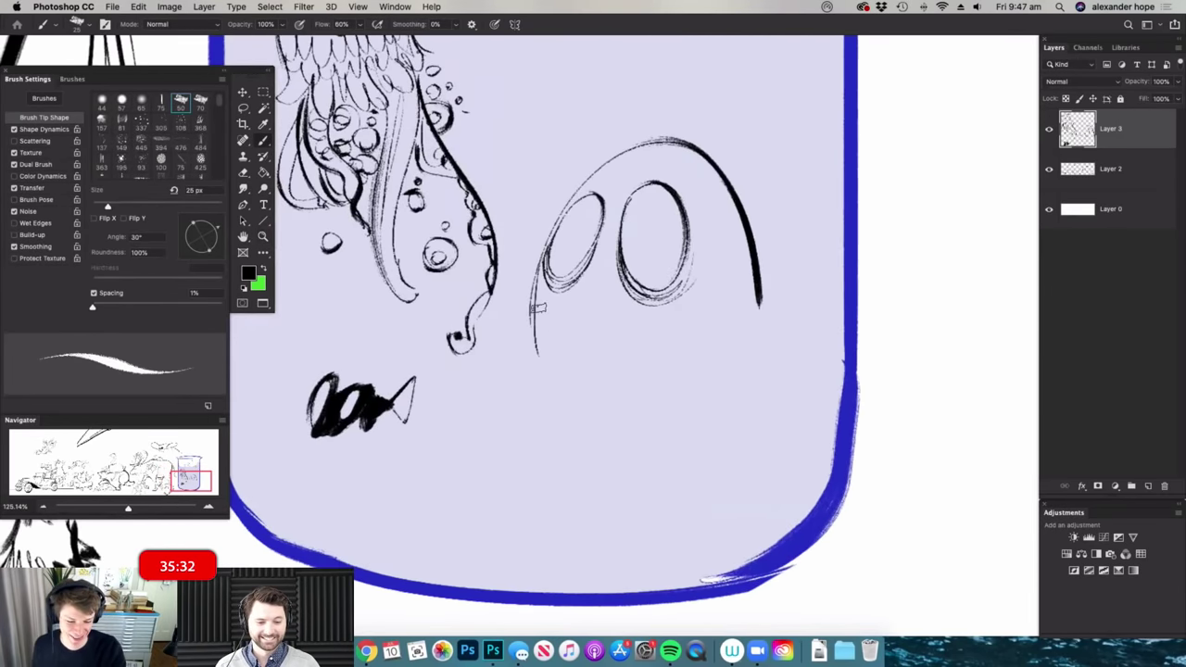
pyautogui.moveTo(545, 316); pyautogui.dragTo(530, 380)
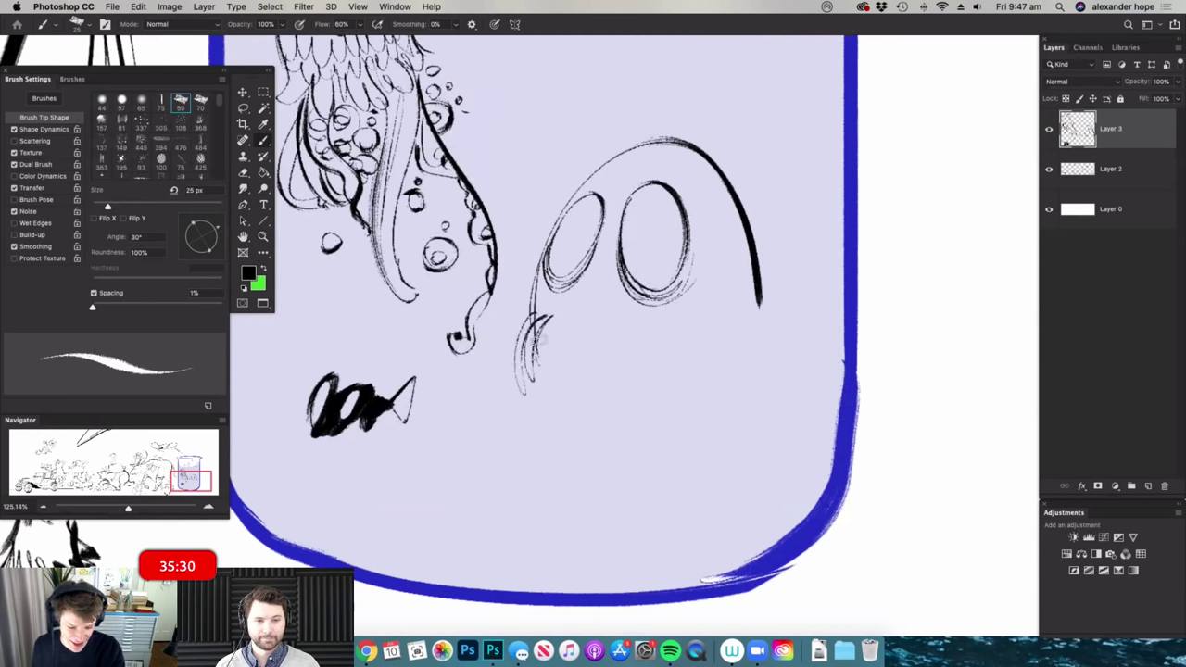
pyautogui.moveTo(562, 315); pyautogui.dragTo(552, 368)
pyautogui.moveTo(567, 320); pyautogui.dragTo(560, 367)
pyautogui.moveTo(584, 313); pyautogui.dragTo(578, 371)
pyautogui.moveTo(597, 313)
pyautogui.mouseDown()
pyautogui.moveTo(591, 367)
pyautogui.moveTo(597, 345)
pyautogui.moveTo(613, 367)
pyautogui.mouseUp()
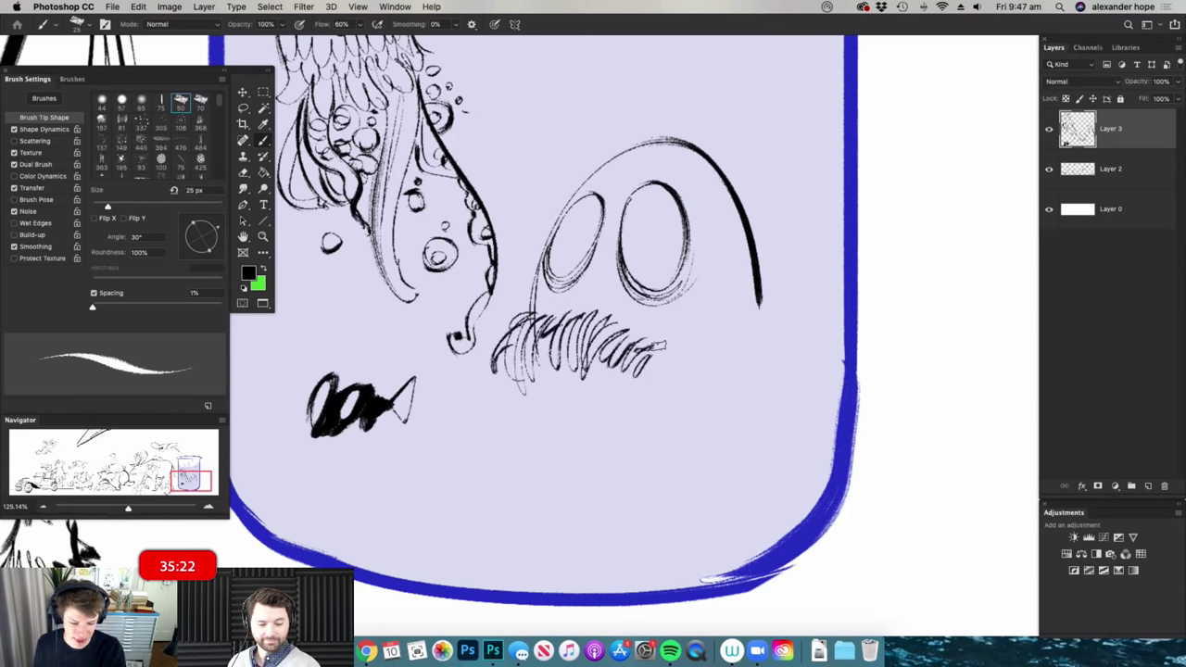
# - Draw the back of the anglerfish's gaping mouth, its lower row of curved teeth and the lower jaw
pyautogui.moveTo(660, 373); pyautogui.dragTo(652, 455)
pyautogui.moveTo(594, 416); pyautogui.dragTo(598, 474)
pyautogui.moveTo(556, 433)
pyautogui.mouseDown()
pyautogui.moveTo(600, 486)
pyautogui.moveTo(573, 487)
pyautogui.mouseUp()
pyautogui.moveTo(515, 442)
pyautogui.mouseDown()
pyautogui.moveTo(546, 484)
pyautogui.moveTo(536, 484)
pyautogui.mouseUp()
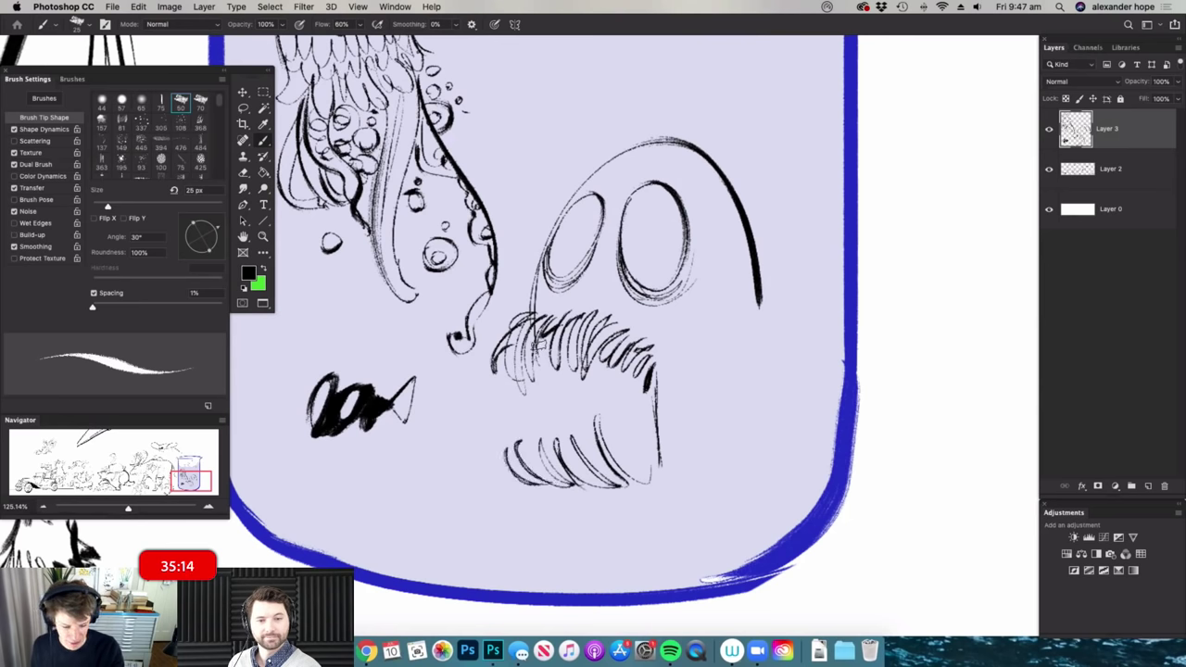
pyautogui.moveTo(689, 348); pyautogui.dragTo(678, 355)
pyautogui.moveTo(647, 400); pyautogui.dragTo(665, 400)
pyautogui.moveTo(547, 456)
pyautogui.mouseDown()
pyautogui.moveTo(626, 483)
pyautogui.moveTo(654, 471)
pyautogui.mouseUp()
pyautogui.scroll(2, 676, 431)
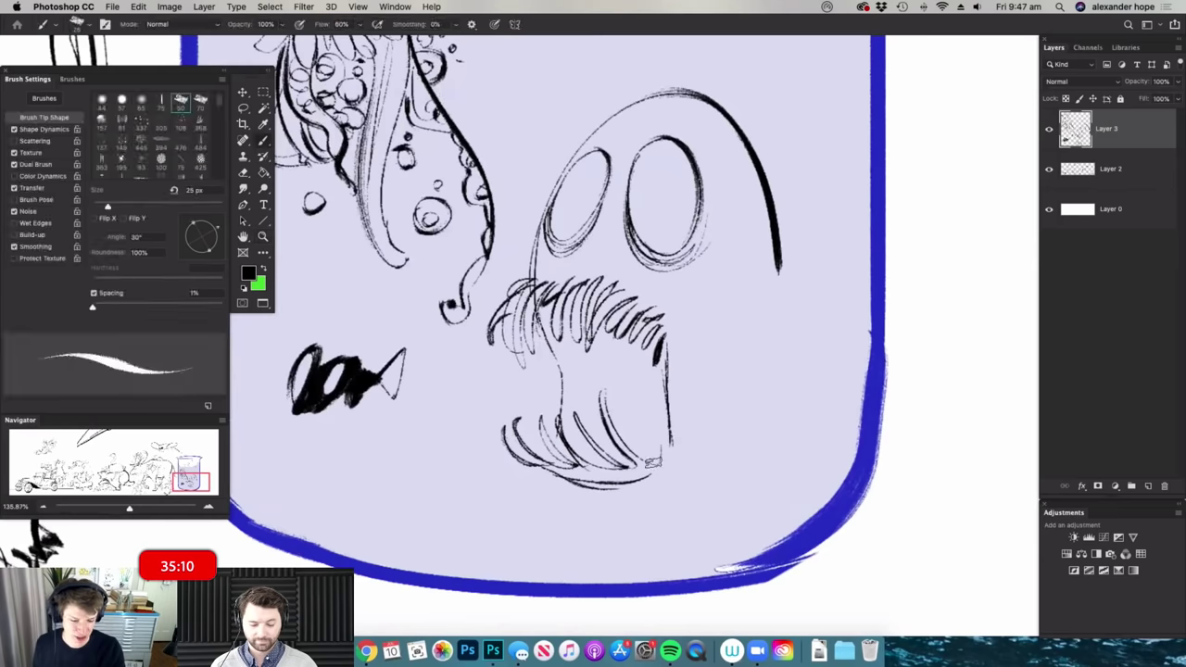
# - Draw the anglerfish's curved gill lines, close the belly outline and add a forked tail fin
pyautogui.moveTo(742, 277)
pyautogui.mouseDown()
pyautogui.moveTo(728, 441)
pyautogui.moveTo(697, 477)
pyautogui.mouseUp()
pyautogui.moveTo(734, 285); pyautogui.dragTo(702, 471)
pyautogui.moveTo(732, 306); pyautogui.dragTo(702, 471)
pyautogui.moveTo(732, 379); pyautogui.dragTo(681, 477)
pyautogui.moveTo(602, 490); pyautogui.dragTo(727, 451)
pyautogui.press('super+space')
pyautogui.moveTo(715, 407); pyautogui.dragTo(648, 408)
pyautogui.moveTo(806, 350); pyautogui.dragTo(848, 344)
pyautogui.moveTo(768, 273)
pyautogui.mouseDown()
pyautogui.moveTo(806, 273)
pyautogui.moveTo(786, 417)
pyautogui.moveTo(788, 399)
pyautogui.mouseUp()
pyautogui.press('b')
pyautogui.moveTo(783, 357)
pyautogui.mouseDown()
pyautogui.moveTo(843, 310)
pyautogui.moveTo(785, 530)
pyautogui.mouseUp()
pyautogui.moveTo(758, 443)
pyautogui.mouseDown()
pyautogui.moveTo(789, 534)
pyautogui.moveTo(695, 494)
pyautogui.mouseUp()
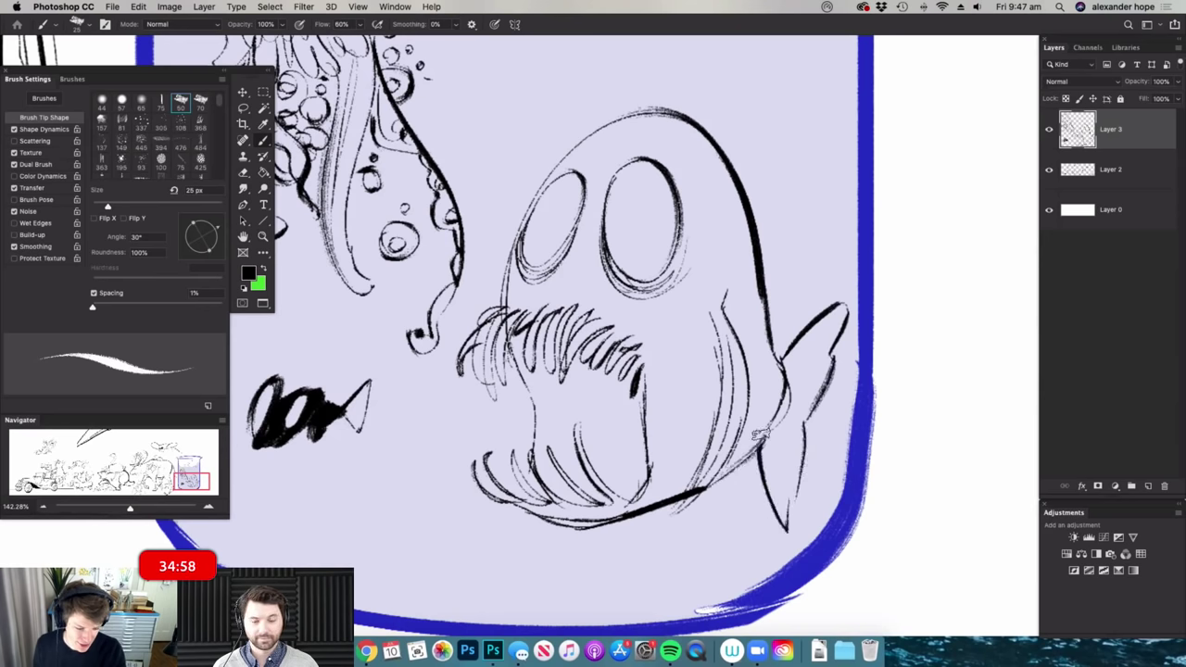
# - Draw a tongue inside the anglerfish's open mouth and shade the throat behind it black
pyautogui.press('z')
pyautogui.scroll(-4, 787, 444)
pyautogui.scroll(3, 681, 417)
pyautogui.press('b')
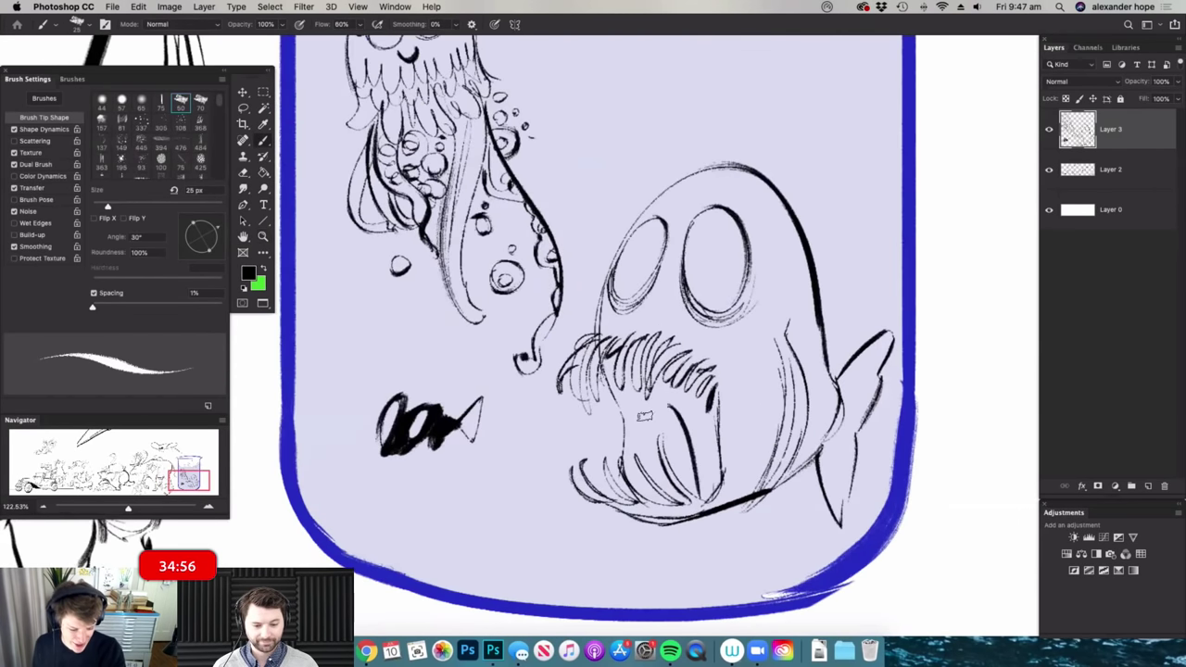
pyautogui.press('super+space')
pyautogui.moveTo(680, 453); pyautogui.dragTo(695, 451)
pyautogui.moveTo(663, 399)
pyautogui.mouseDown()
pyautogui.moveTo(667, 372)
pyautogui.moveTo(693, 448)
pyautogui.mouseUp()
pyautogui.moveTo(723, 407)
pyautogui.mouseDown()
pyautogui.moveTo(693, 485)
pyautogui.moveTo(704, 506)
pyautogui.mouseUp()
pyautogui.press('z')
pyautogui.scroll(-3, 662, 190)
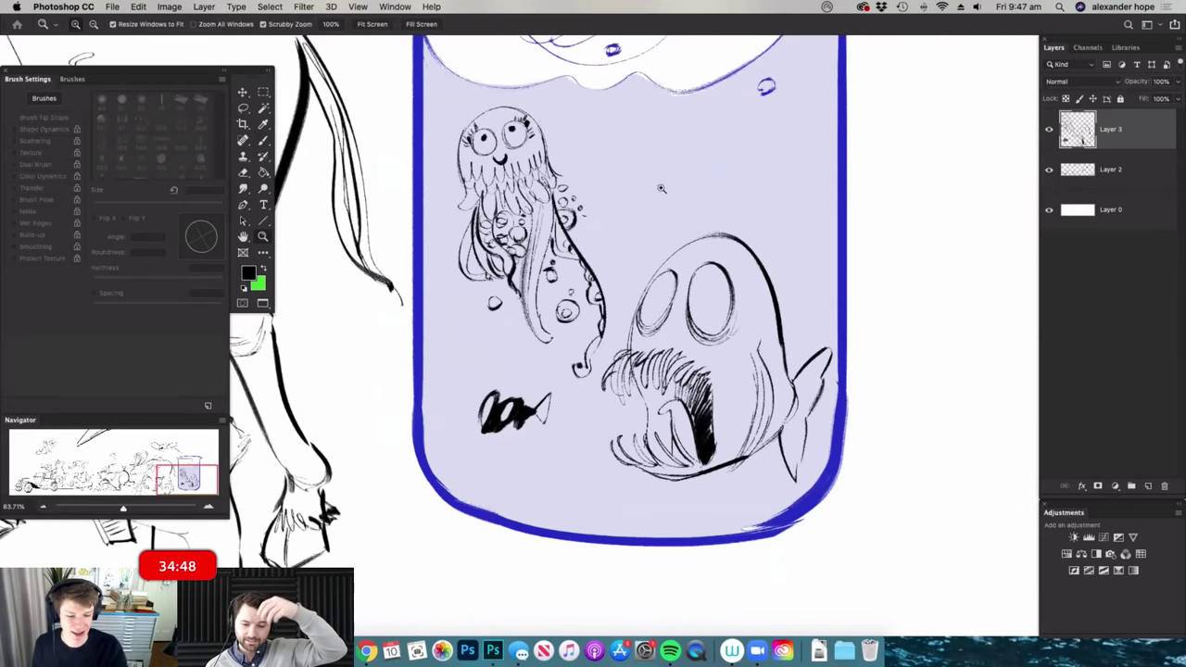
# - Draw the anglerfish's lure as a round bulb hanging from a curved stalk joined to its head
pyautogui.scroll(2, 661, 190)
pyautogui.press('b')
pyautogui.moveTo(621, 258); pyautogui.dragTo(611, 228)
pyautogui.press('super+space')
pyautogui.moveTo(649, 161); pyautogui.dragTo(699, 164)
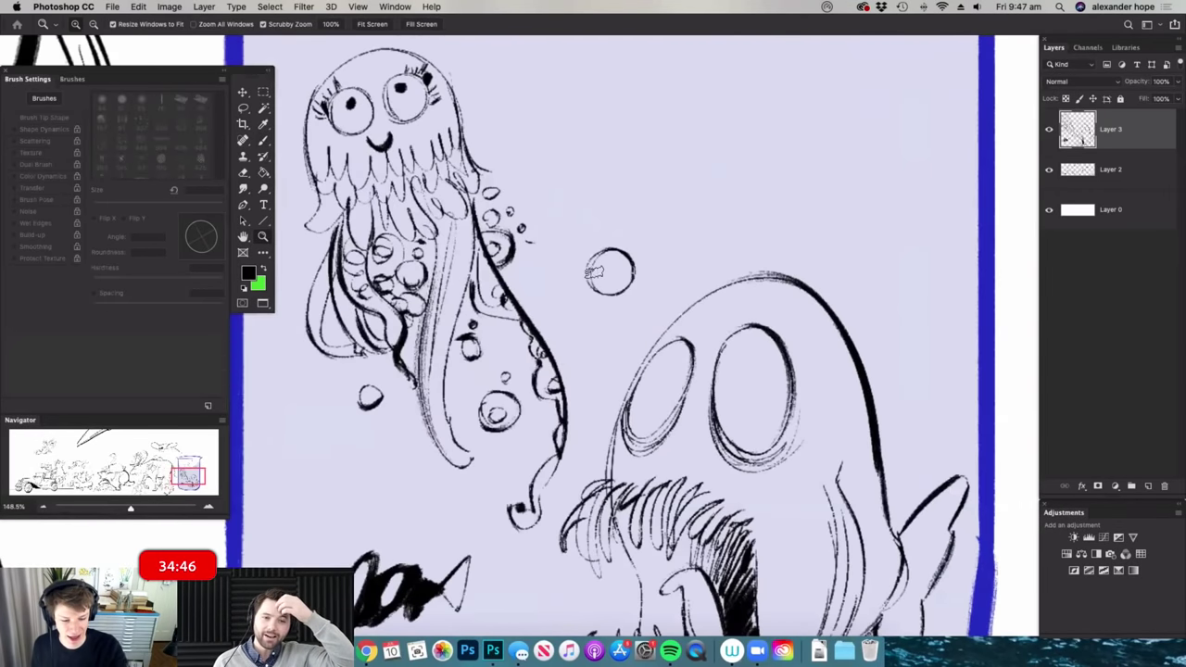
pyautogui.moveTo(591, 269); pyautogui.dragTo(590, 243)
pyautogui.moveTo(652, 133); pyautogui.dragTo(750, 253)
pyautogui.moveTo(595, 260)
pyautogui.mouseDown()
pyautogui.moveTo(586, 223)
pyautogui.moveTo(628, 159)
pyautogui.mouseUp()
pyautogui.moveTo(711, 161)
pyautogui.mouseDown()
pyautogui.moveTo(738, 281)
pyautogui.moveTo(722, 290)
pyautogui.mouseUp()
pyautogui.moveTo(722, 291); pyautogui.dragTo(760, 278)
# - Sketch another creature below the waterline with an arched back, heavy-lidded eyes, a mouth and two vertical lines above its head
pyautogui.press('z')
pyautogui.moveTo(744, 386); pyautogui.dragTo(634, 482)
pyautogui.moveTo(800, 256); pyautogui.dragTo(904, 242)
pyautogui.press('b')
pyautogui.moveTo(665, 351); pyautogui.dragTo(862, 315)
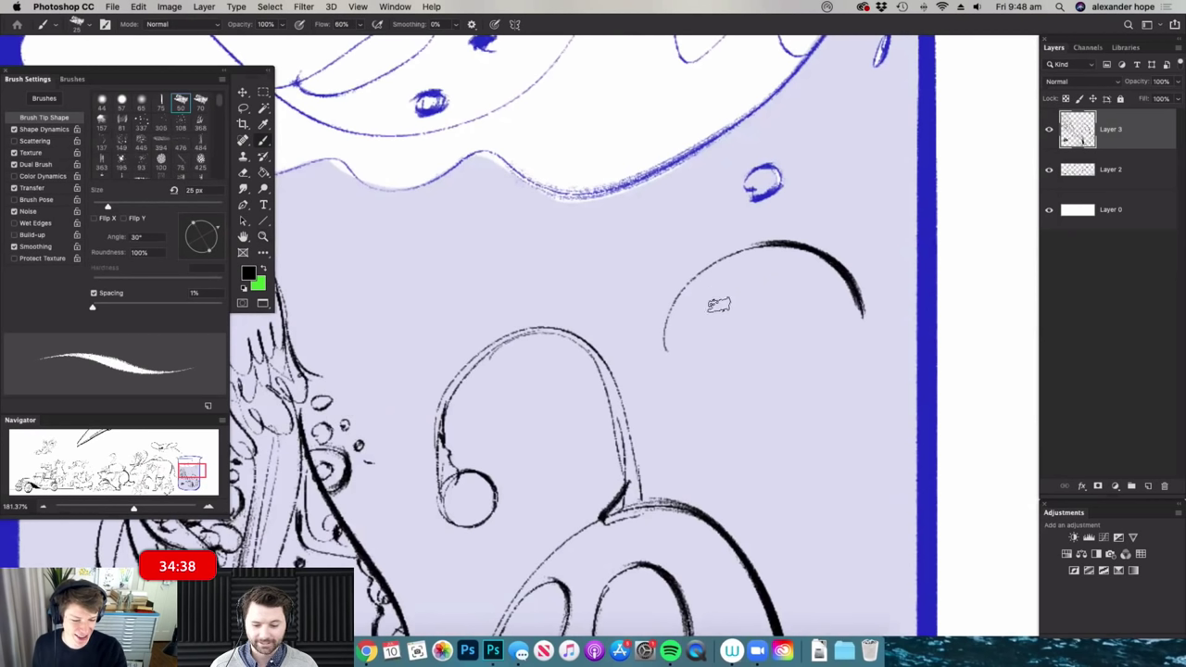
pyautogui.moveTo(727, 297)
pyautogui.mouseDown()
pyautogui.moveTo(757, 305)
pyautogui.moveTo(700, 295)
pyautogui.mouseUp()
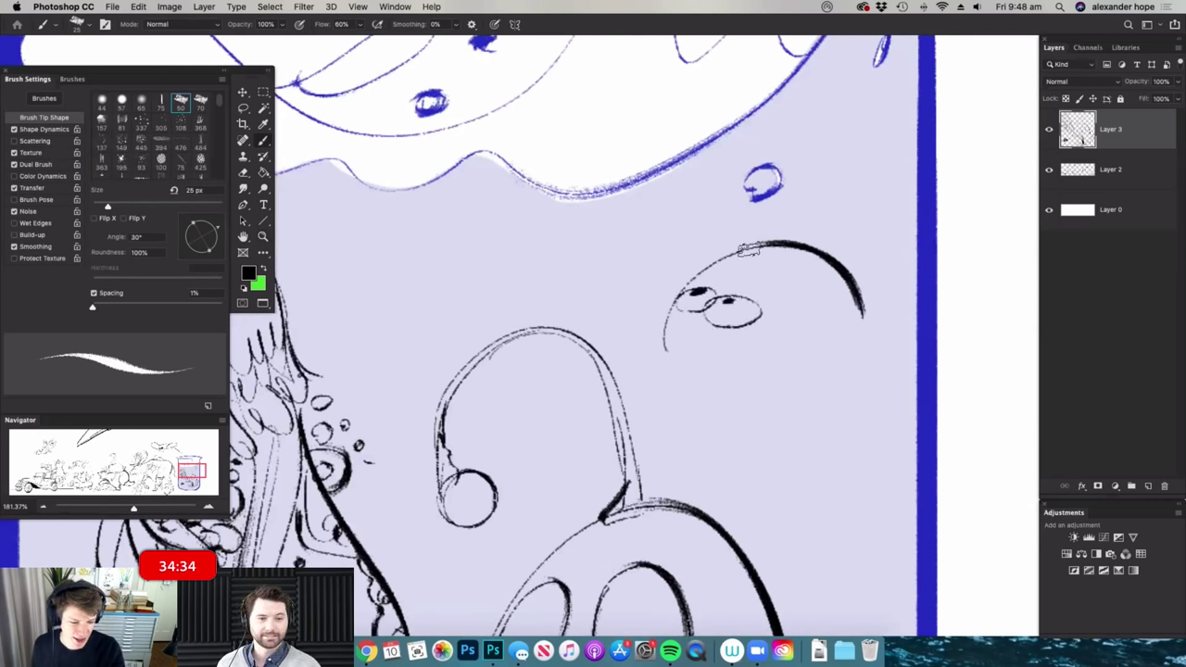
pyautogui.moveTo(671, 350)
pyautogui.mouseDown()
pyautogui.moveTo(734, 347)
pyautogui.moveTo(687, 373)
pyautogui.moveTo(731, 351)
pyautogui.mouseUp()
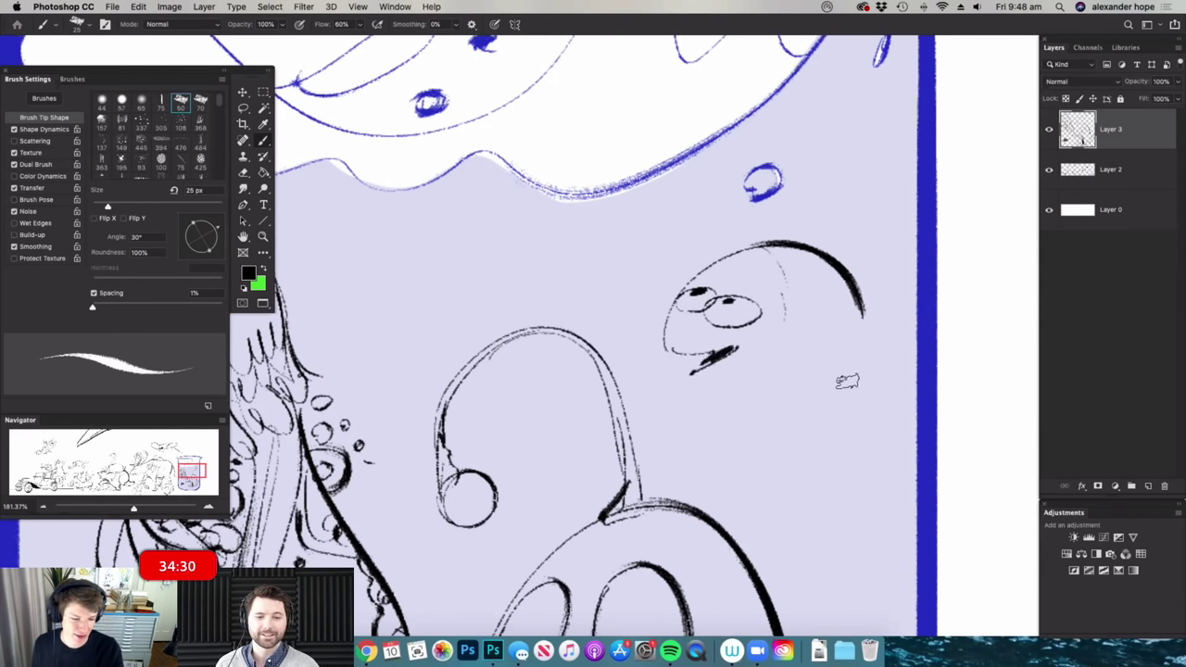
pyautogui.moveTo(737, 285); pyautogui.dragTo(733, 192)
pyautogui.moveTo(699, 265); pyautogui.dragTo(699, 217)
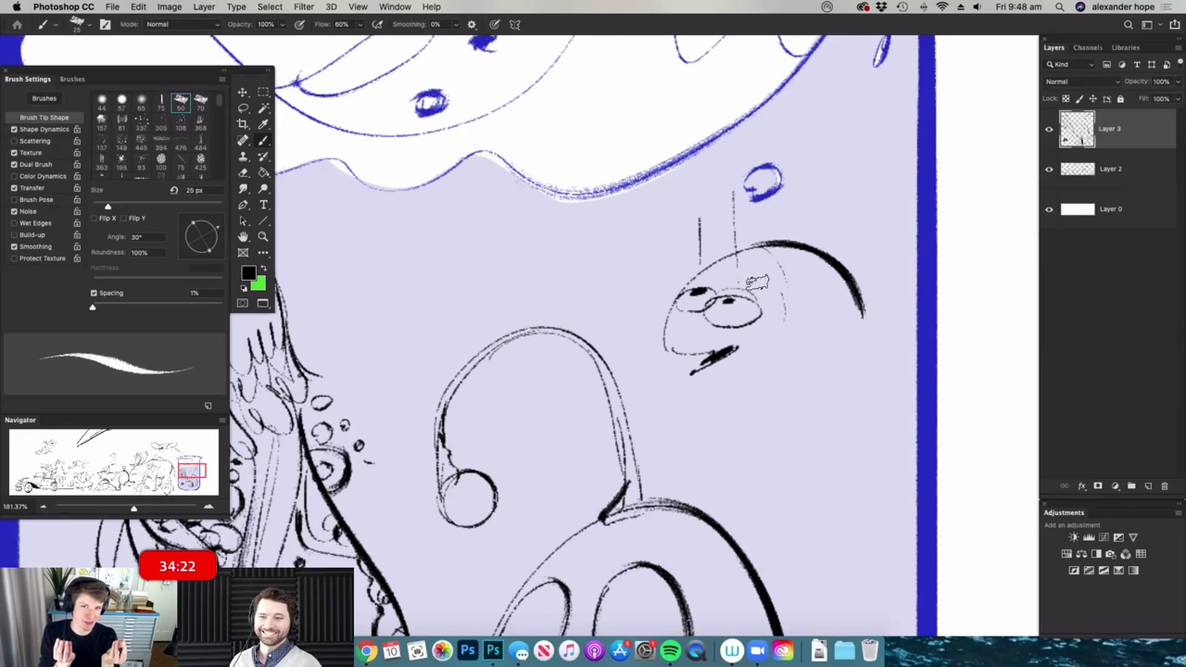
# - Add nostrils, cheek contours, spiky dorsal spines and a ribbed side fin to the anglerfish
pyautogui.moveTo(781, 313); pyautogui.dragTo(774, 463)
pyautogui.moveTo(740, 510)
pyautogui.mouseDown()
pyautogui.moveTo(729, 448)
pyautogui.moveTo(745, 390)
pyautogui.moveTo(736, 456)
pyautogui.moveTo(748, 399)
pyautogui.mouseUp()
pyautogui.click(665, 439)
pyautogui.moveTo(683, 369)
pyautogui.mouseDown()
pyautogui.moveTo(720, 449)
pyautogui.moveTo(741, 542)
pyautogui.moveTo(715, 583)
pyautogui.mouseUp()
pyautogui.moveTo(755, 426)
pyautogui.mouseDown()
pyautogui.moveTo(752, 479)
pyautogui.moveTo(817, 398)
pyautogui.moveTo(799, 405)
pyautogui.moveTo(830, 397)
pyautogui.mouseUp()
pyautogui.press('z')
pyautogui.moveTo(736, 179)
pyautogui.mouseDown()
pyautogui.moveTo(778, 250)
pyautogui.moveTo(821, 252)
pyautogui.moveTo(797, 298)
pyautogui.moveTo(819, 317)
pyautogui.mouseUp()
pyautogui.moveTo(755, 239)
pyautogui.mouseDown()
pyautogui.moveTo(777, 356)
pyautogui.moveTo(755, 391)
pyautogui.moveTo(709, 419)
pyautogui.moveTo(734, 394)
pyautogui.mouseUp()
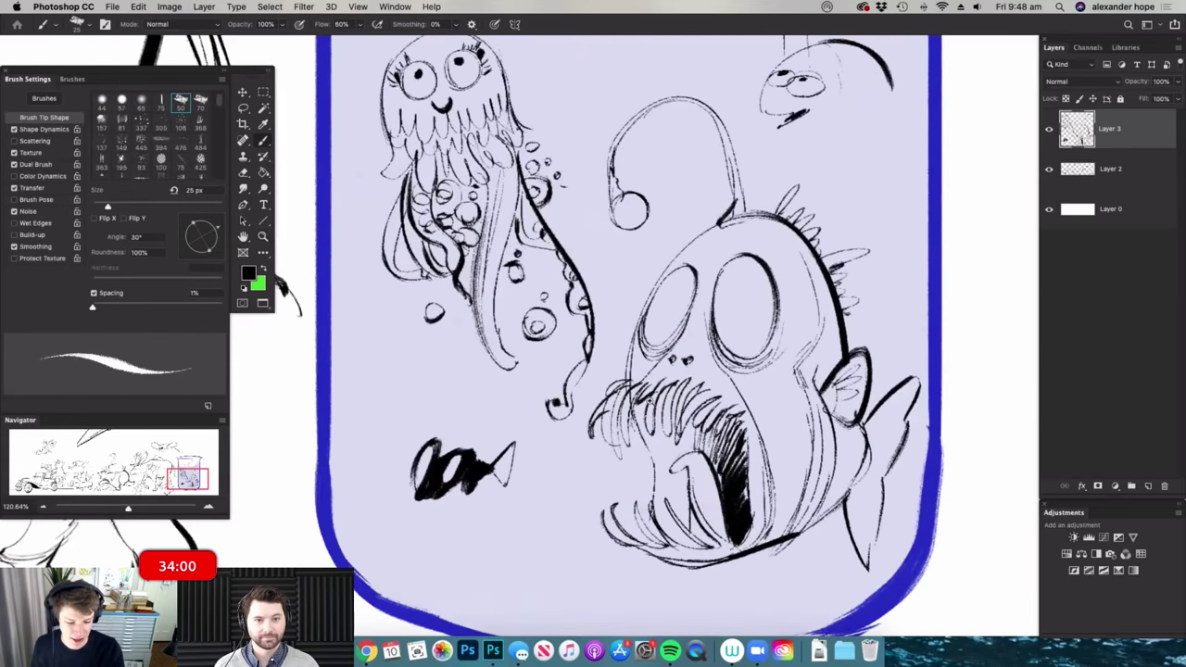
# - Add extra inner lower teeth to the anglerfish and shade its tongue with fine hatching
pyautogui.scroll(1, 649, 408)
pyautogui.scroll(-3, 648, 407)
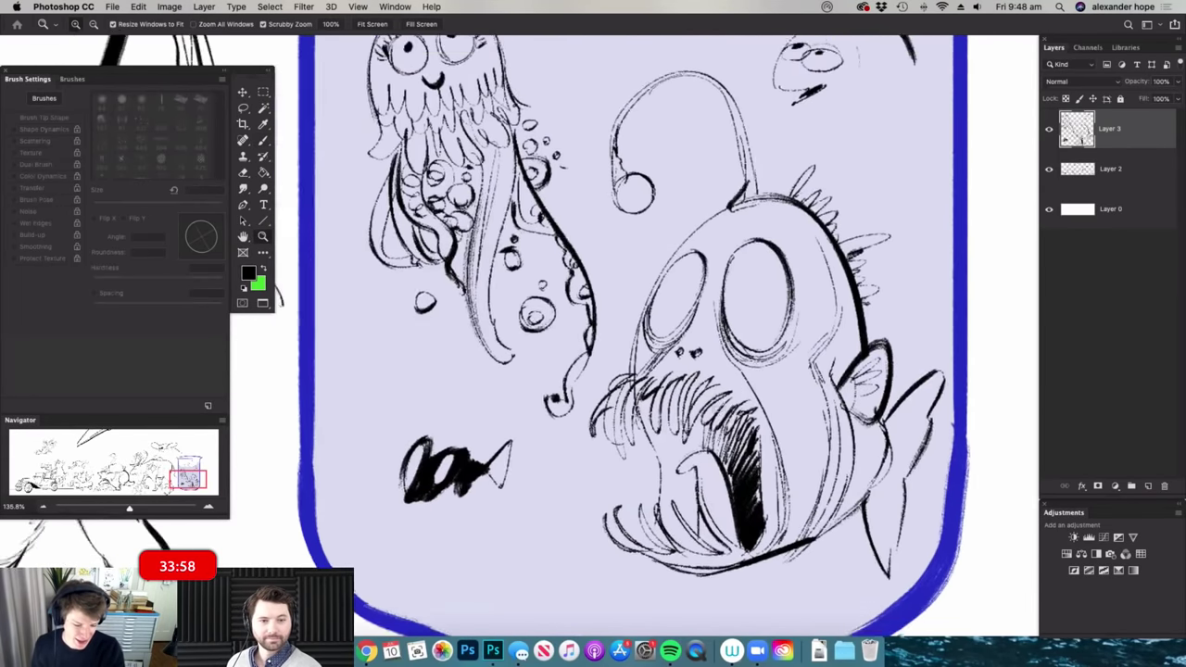
pyautogui.scroll(3, 649, 407)
pyautogui.moveTo(671, 499); pyautogui.dragTo(714, 540)
pyautogui.moveTo(687, 465); pyautogui.dragTo(701, 496)
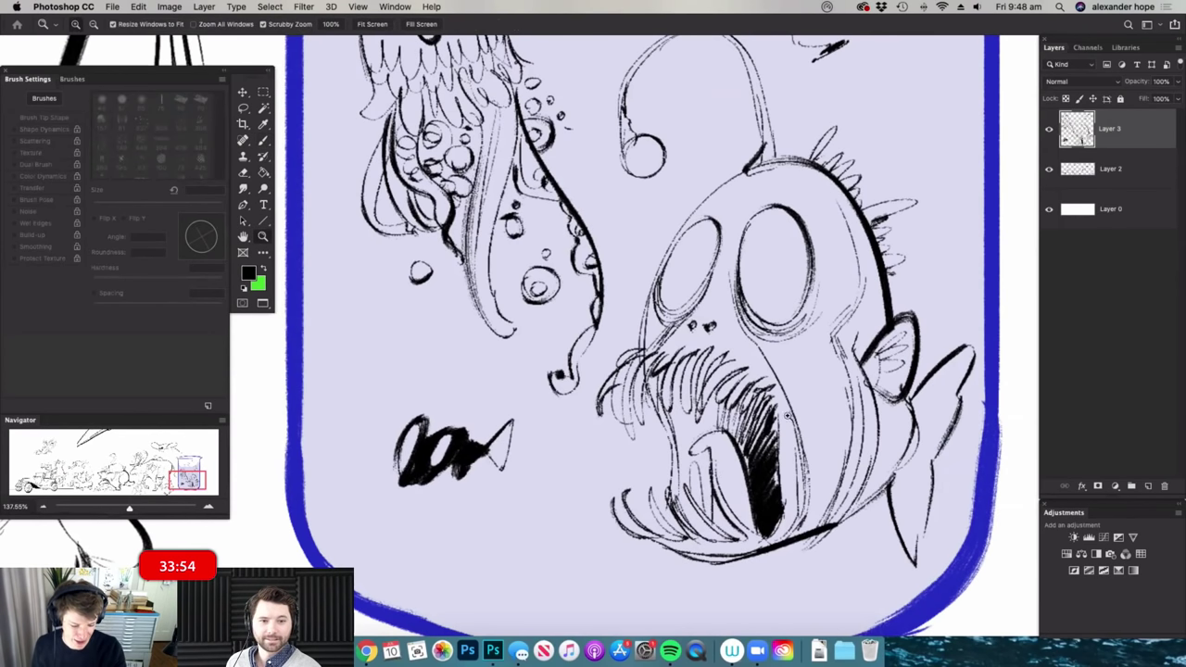
pyautogui.scroll(-3, 704, 463)
pyautogui.scroll(4, 741, 413)
pyautogui.moveTo(741, 444); pyautogui.dragTo(783, 508)
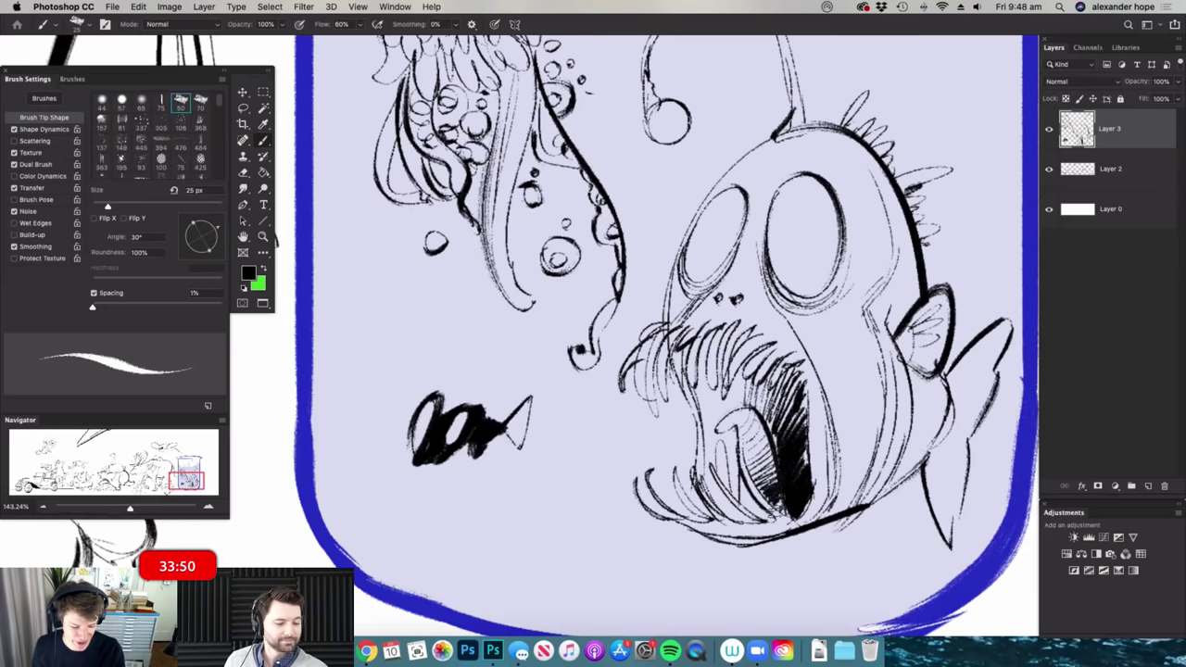
# - Draw small bubbles in the water below and in front of the anglerfish's jaw
pyautogui.scroll(-3, 785, 412)
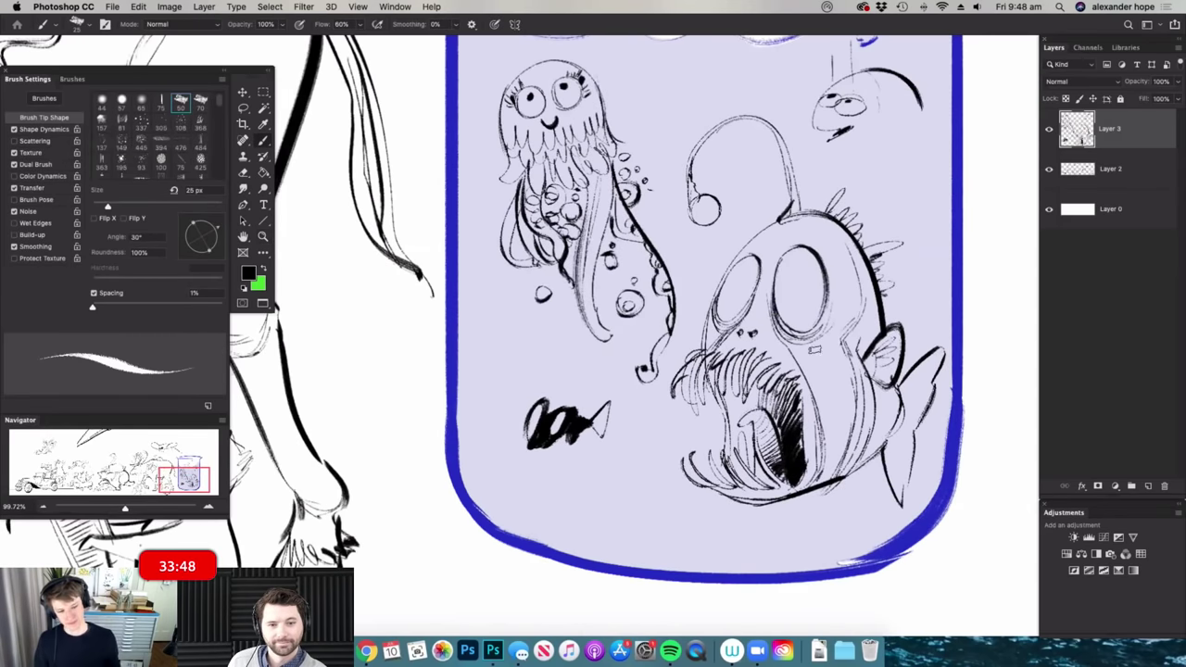
pyautogui.scroll(3, 829, 412)
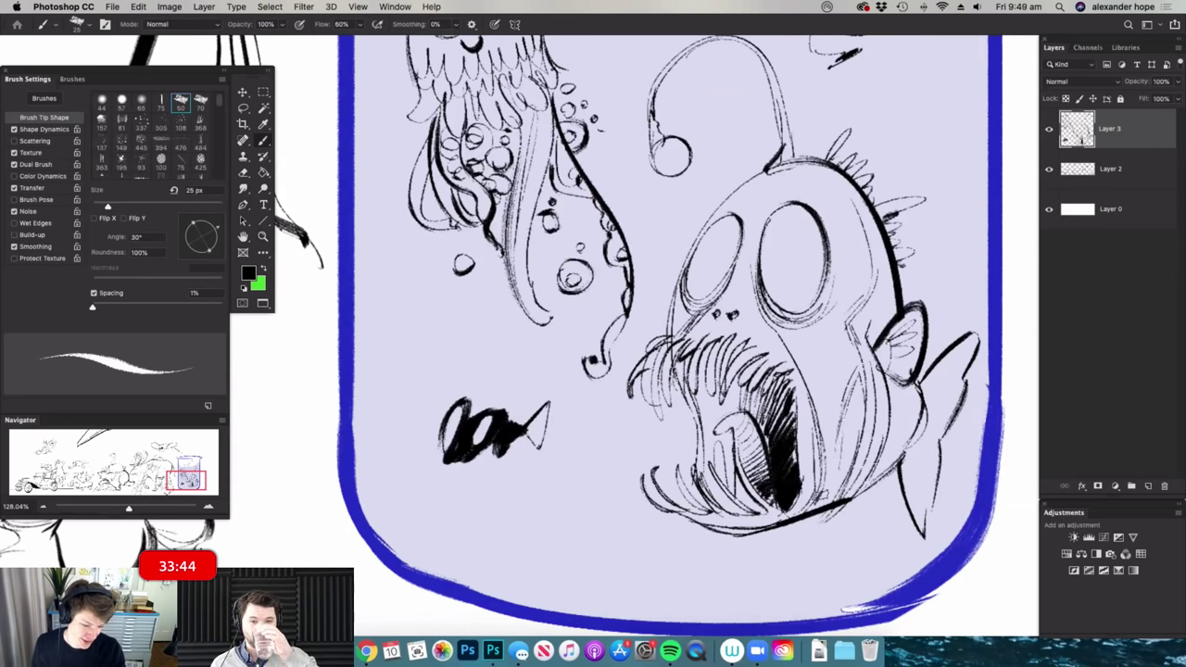
pyautogui.moveTo(748, 556); pyautogui.dragTo(747, 559)
pyautogui.moveTo(598, 515); pyautogui.dragTo(598, 517)
pyautogui.moveTo(585, 452); pyautogui.dragTo(593, 458)
pyautogui.moveTo(894, 521); pyautogui.dragTo(871, 532)
# - Add fine ray lines inside both lobes of the anglerfish's tail fin
pyautogui.moveTo(967, 346); pyautogui.dragTo(929, 381)
pyautogui.moveTo(943, 378)
pyautogui.mouseDown()
pyautogui.moveTo(923, 399)
pyautogui.moveTo(918, 439)
pyautogui.moveTo(927, 398)
pyautogui.mouseUp()
pyautogui.moveTo(930, 399)
pyautogui.mouseDown()
pyautogui.moveTo(912, 449)
pyautogui.moveTo(909, 494)
pyautogui.mouseUp()
pyautogui.moveTo(920, 448)
pyautogui.mouseDown()
pyautogui.moveTo(913, 517)
pyautogui.moveTo(903, 357)
pyautogui.moveTo(874, 356)
pyautogui.moveTo(907, 348)
pyautogui.mouseUp()
# - Draw a few more bubbles behind the anglerfish's dorsal spines and around its lure
pyautogui.press('z')
pyautogui.press('b')
pyautogui.press('e')
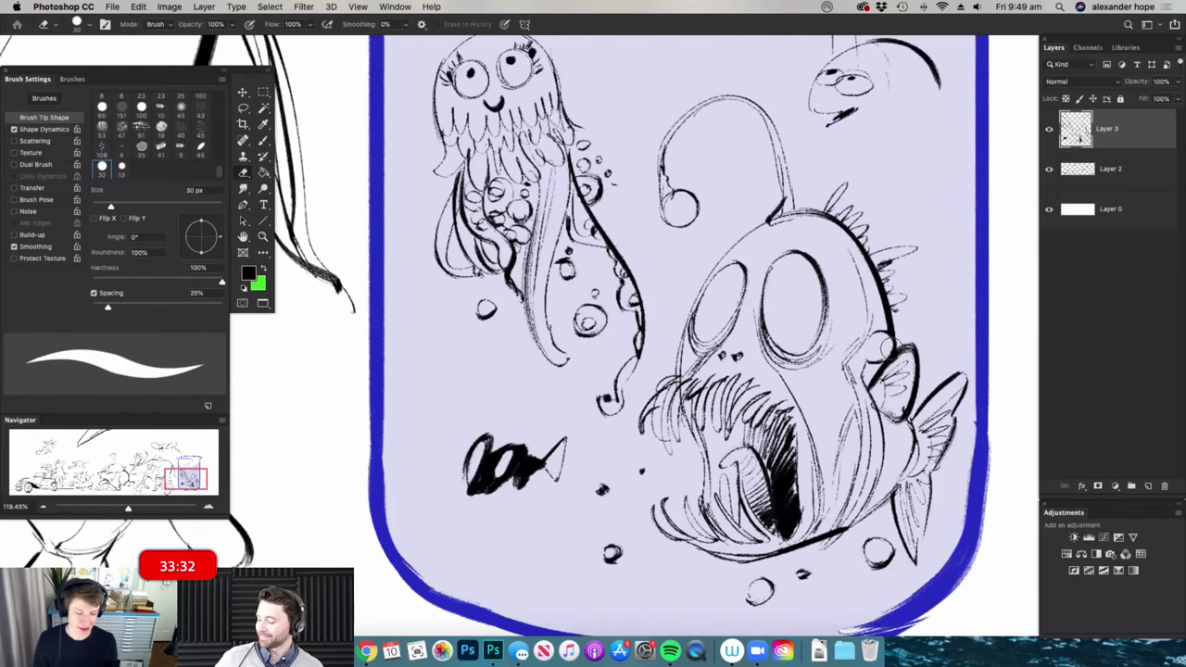
pyautogui.press('b')
pyautogui.moveTo(940, 306); pyautogui.dragTo(938, 308)
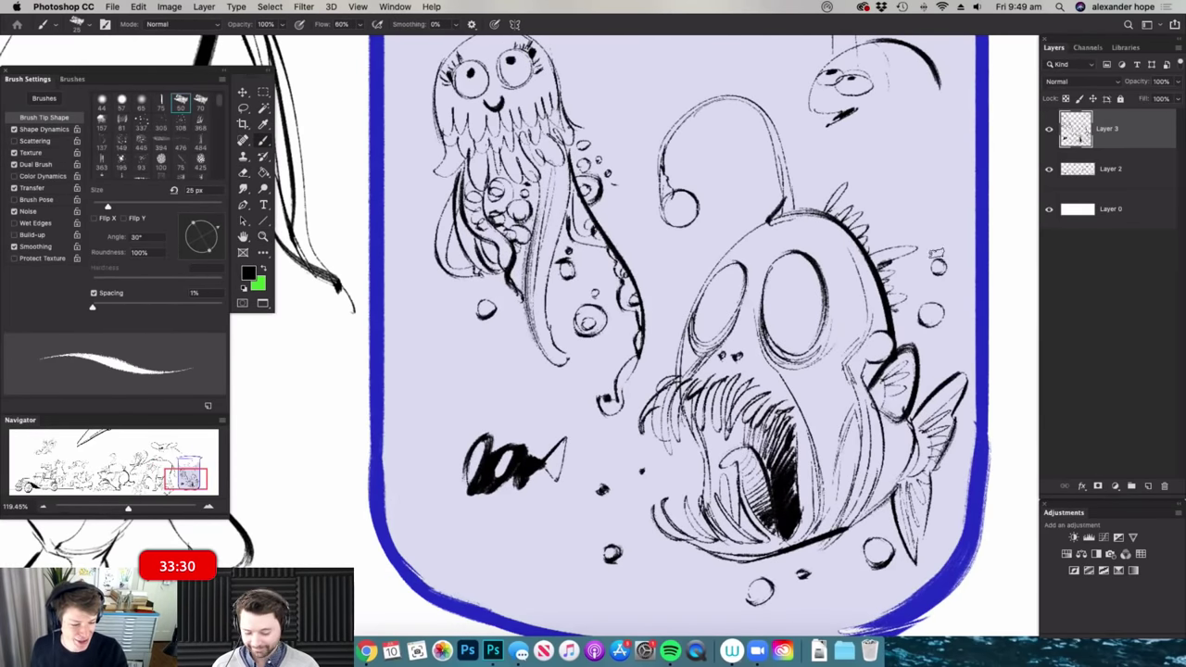
pyautogui.moveTo(660, 285); pyautogui.dragTo(674, 285)
pyautogui.moveTo(817, 407); pyautogui.dragTo(732, 406)
pyautogui.moveTo(794, 463); pyautogui.dragTo(676, 456)
pyautogui.moveTo(847, 350); pyautogui.dragTo(936, 362)
# - Erase the unfinished creature above the anglerfish and merge Layer 3 down into Layer 2
pyautogui.press('e')
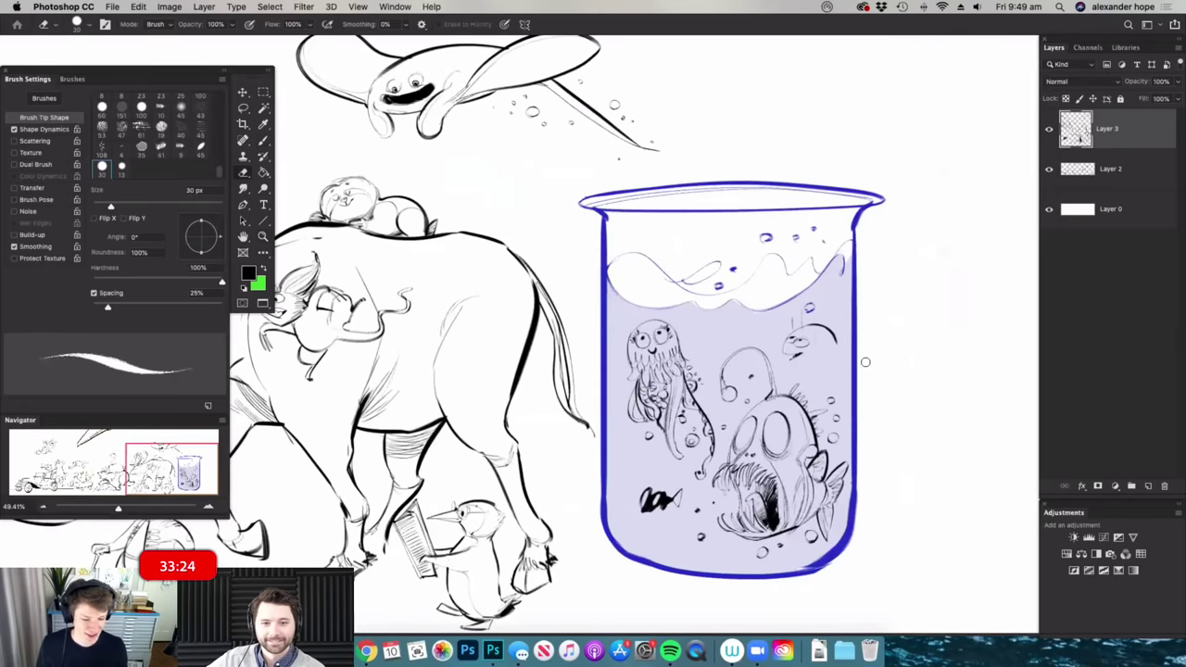
pyautogui.scroll(5, 865, 361)
pyautogui.moveTo(819, 335)
pyautogui.mouseDown()
pyautogui.moveTo(847, 334)
pyautogui.moveTo(847, 350)
pyautogui.moveTo(862, 327)
pyautogui.mouseUp()
pyautogui.scroll(-6, 866, 313)
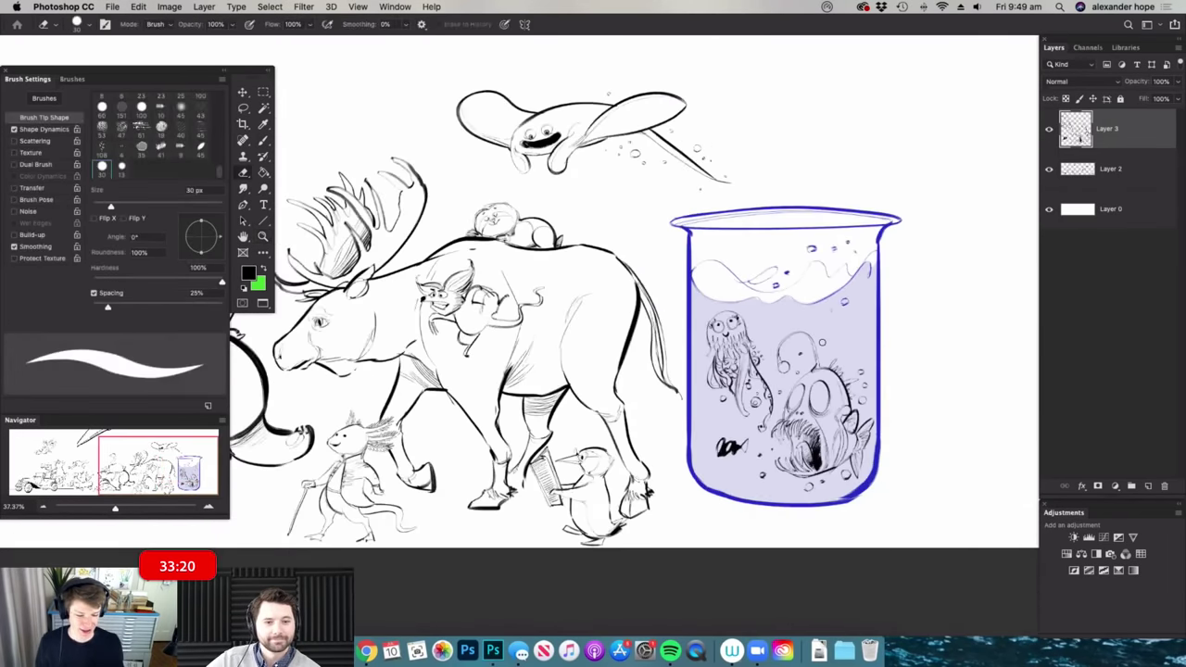
pyautogui.press('super+e')
# - Draw two wheels with dark hubs under the beaker and connect them with an axle line
pyautogui.press('b')
pyautogui.scroll(4, 845, 523)
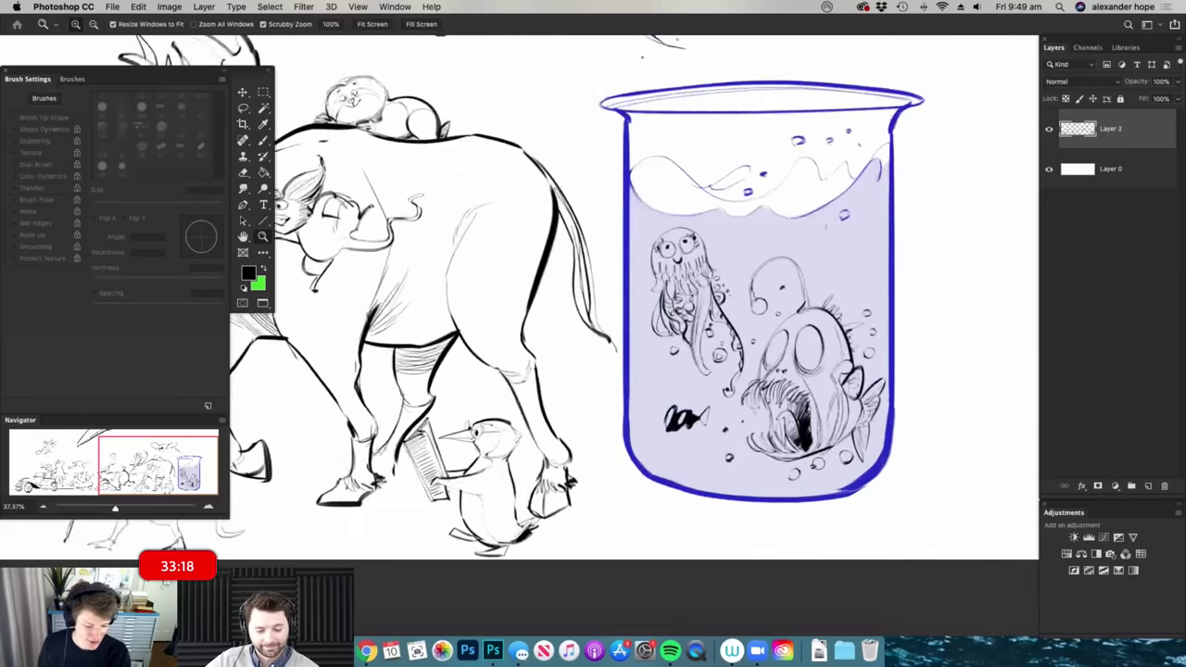
pyautogui.press('super+space')
pyautogui.moveTo(850, 533)
pyautogui.mouseDown()
pyautogui.moveTo(888, 551)
pyautogui.moveTo(870, 486)
pyautogui.moveTo(867, 545)
pyautogui.moveTo(843, 517)
pyautogui.moveTo(878, 511)
pyautogui.moveTo(857, 540)
pyautogui.moveTo(893, 524)
pyautogui.mouseUp()
pyautogui.moveTo(626, 475); pyautogui.dragTo(662, 492)
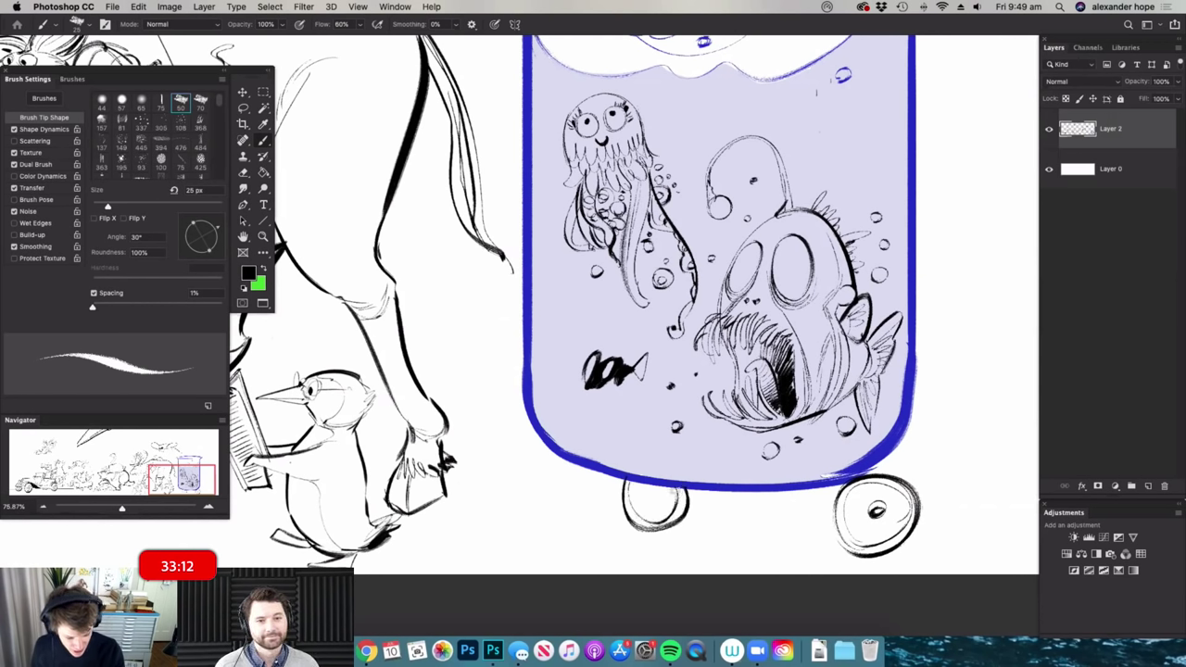
pyautogui.moveTo(659, 494); pyautogui.dragTo(836, 506)
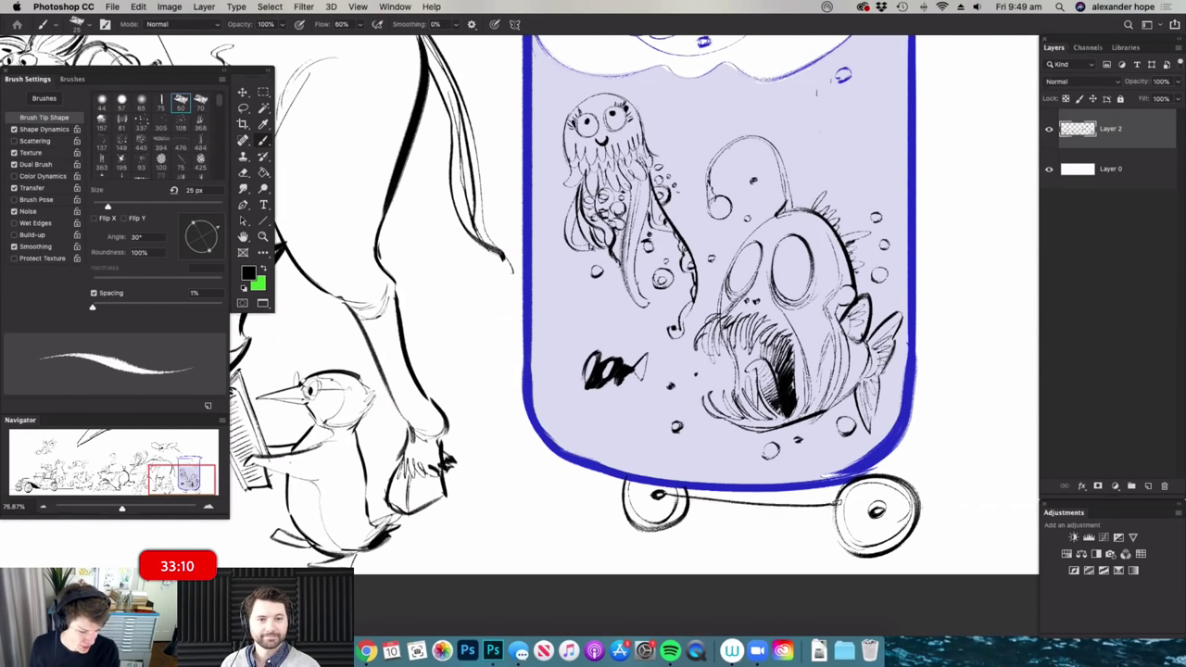
# - Draw a curved tow arm ending in a small wheel at the beaker's front and add petal-shaped spokes to all three wheels
pyautogui.moveTo(630, 467)
pyautogui.mouseDown()
pyautogui.moveTo(482, 521)
pyautogui.moveTo(530, 519)
pyautogui.moveTo(488, 530)
pyautogui.mouseUp()
pyautogui.moveTo(505, 511); pyautogui.dragTo(509, 512)
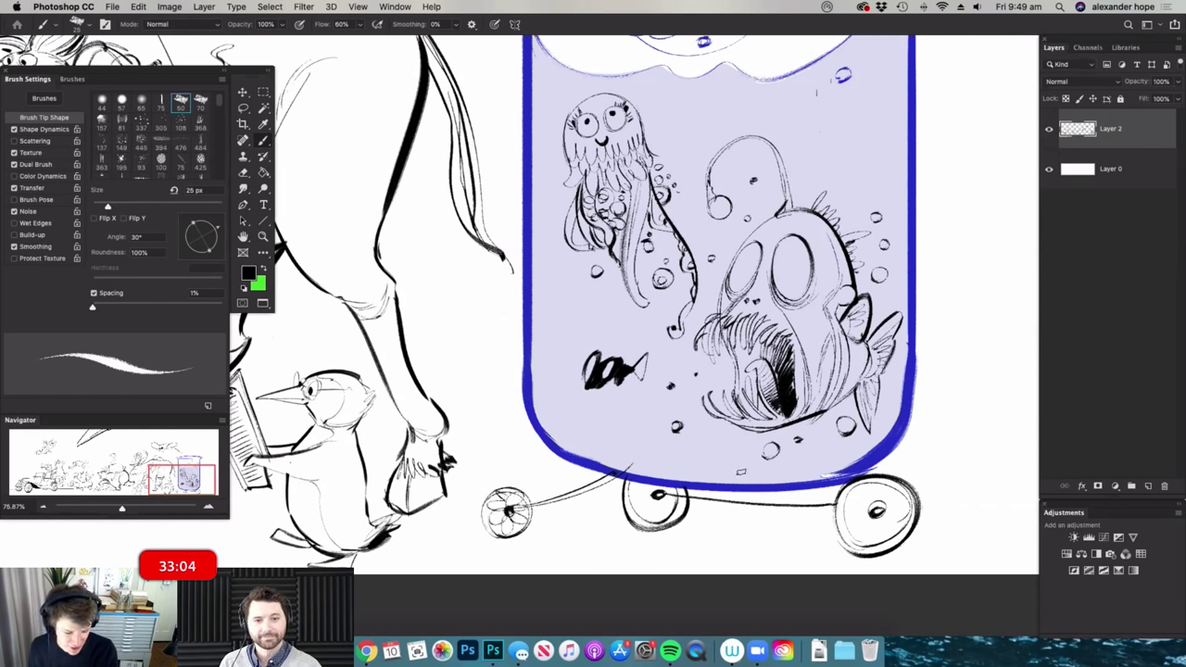
pyautogui.moveTo(856, 536); pyautogui.dragTo(869, 496)
pyautogui.moveTo(652, 493); pyautogui.dragTo(637, 501)
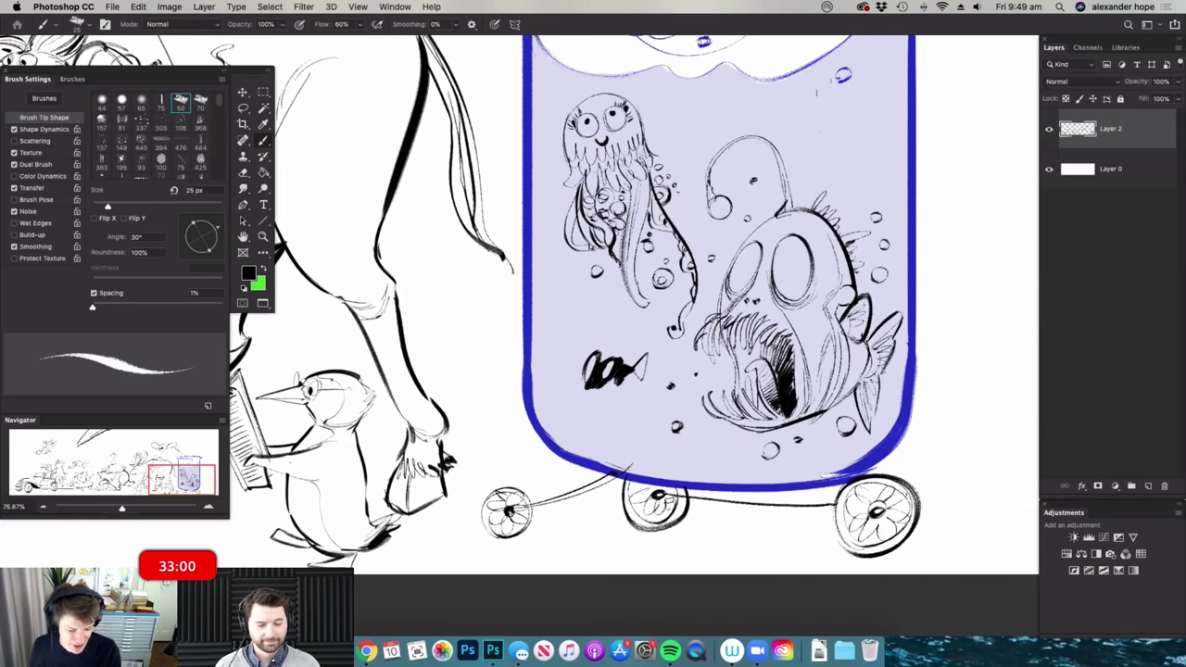
# - Examine the whole procession and the space behind the beaker
pyautogui.press('z')
pyautogui.moveTo(785, 473); pyautogui.dragTo(743, 474)
pyautogui.moveTo(520, 449); pyautogui.dragTo(552, 437)
pyautogui.press('b')
pyautogui.press('z')
pyautogui.press('b')
pyautogui.press('g')
pyautogui.moveTo(472, 409); pyautogui.dragTo(674, 470)
pyautogui.press('z')
pyautogui.moveTo(674, 470); pyautogui.dragTo(526, 411)
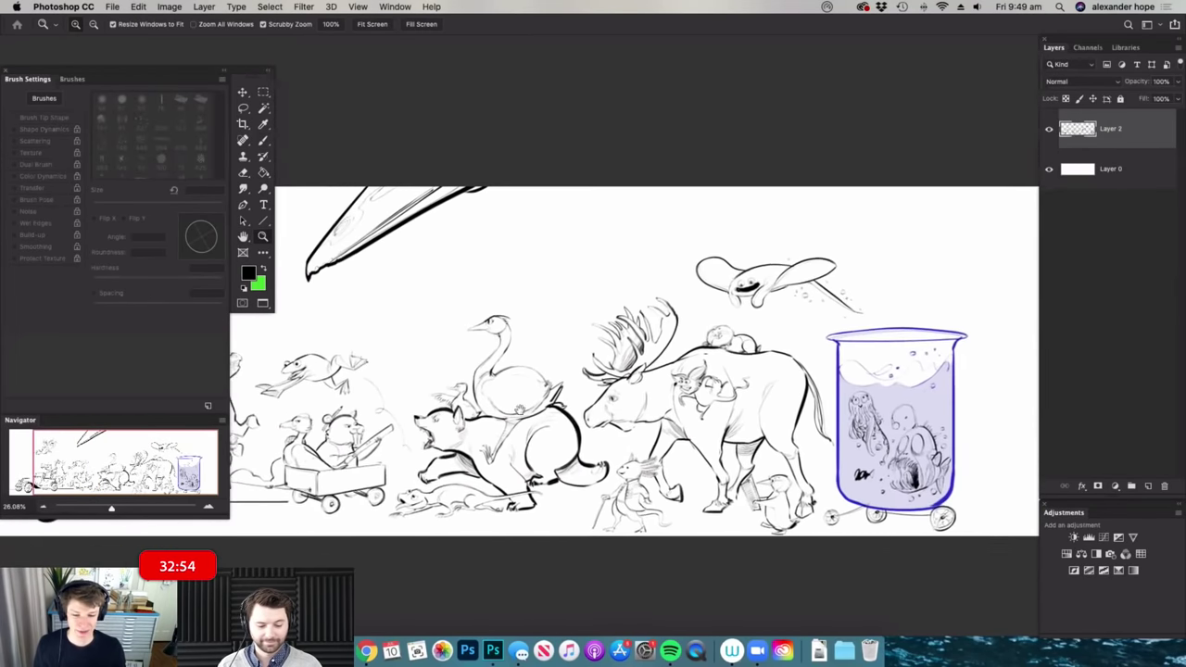
pyautogui.press('space')
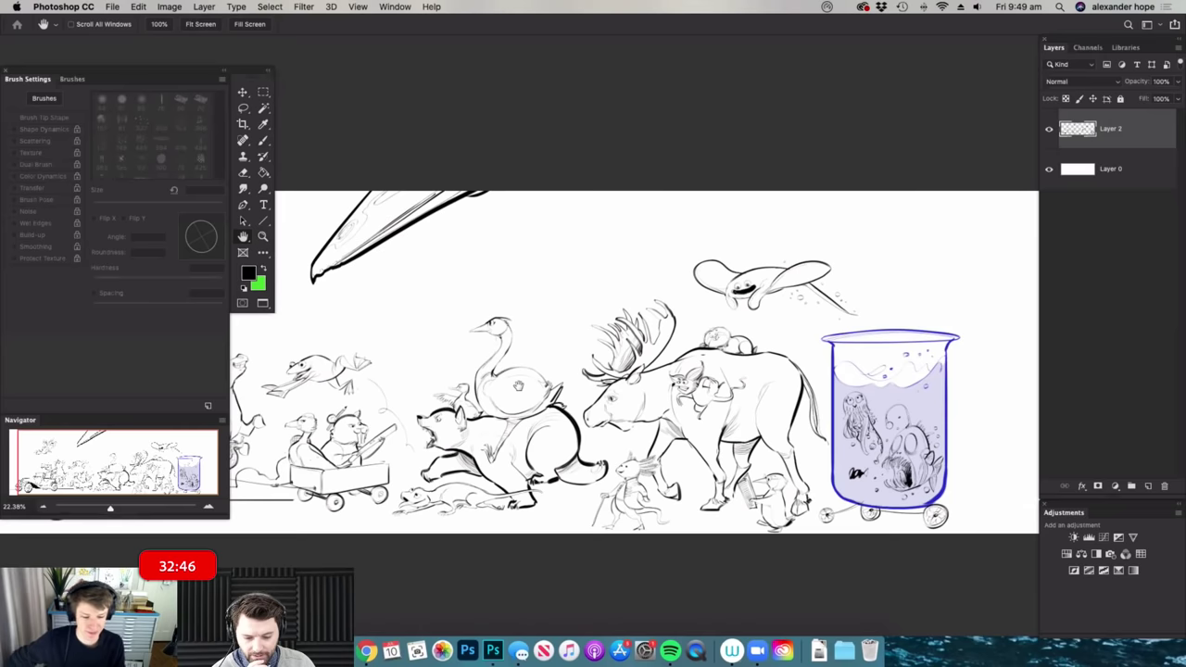
pyautogui.press('super+space')
pyautogui.moveTo(597, 372)
pyautogui.mouseDown()
pyautogui.moveTo(546, 373)
pyautogui.moveTo(579, 369)
pyautogui.mouseUp()
pyautogui.press('super+space')
pyautogui.press('super+space')
pyautogui.moveTo(710, 323); pyautogui.dragTo(718, 324)
pyautogui.press('super+space')
pyautogui.moveTo(645, 344); pyautogui.dragTo(630, 343)
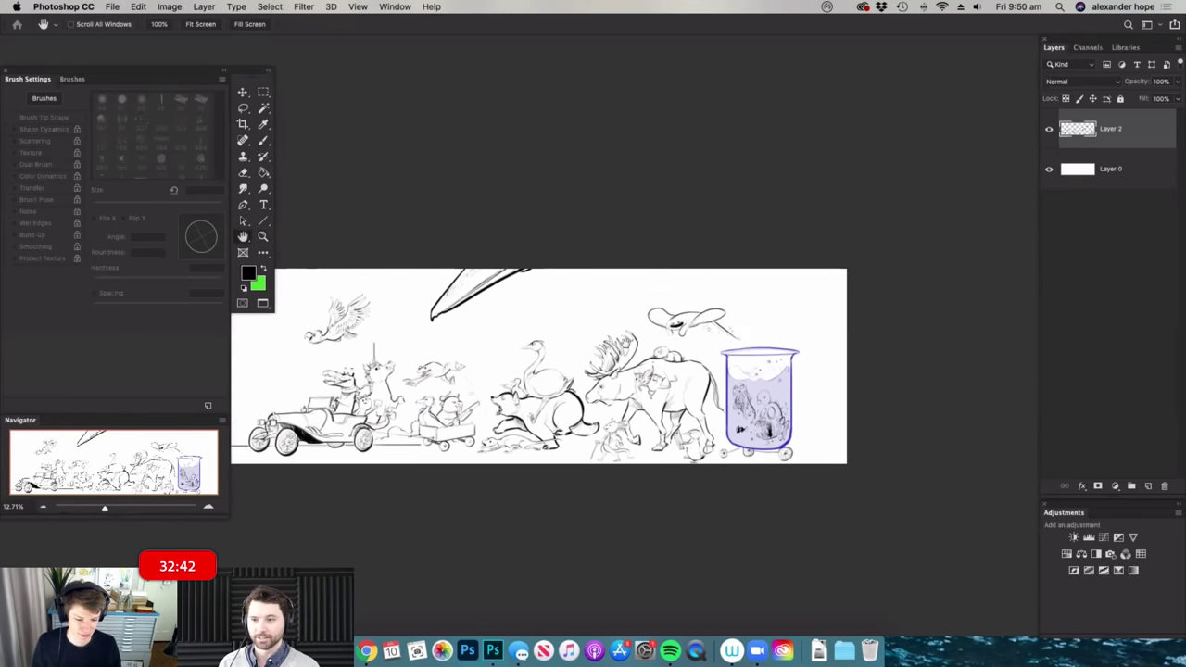
pyautogui.press('super+space')
pyautogui.moveTo(827, 342); pyautogui.dragTo(860, 341)
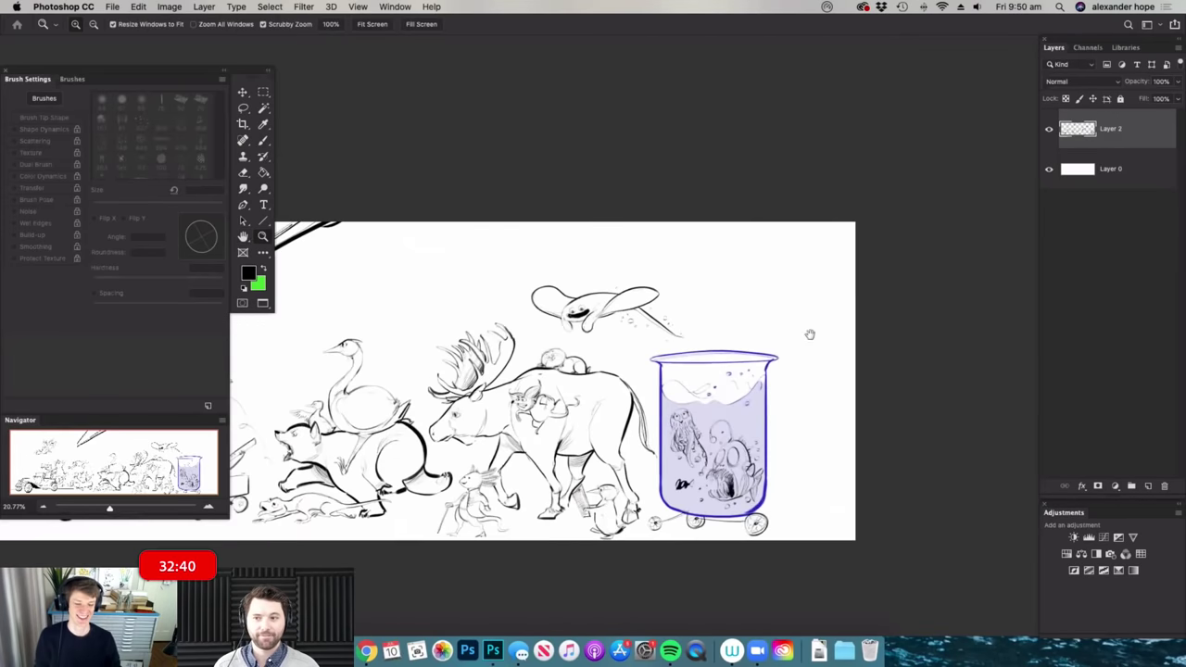
pyautogui.moveTo(730, 307)
pyautogui.mouseDown()
pyautogui.moveTo(713, 307)
pyautogui.moveTo(874, 330)
pyautogui.moveTo(654, 296)
pyautogui.moveTo(844, 346)
pyautogui.moveTo(803, 328)
pyautogui.mouseUp()
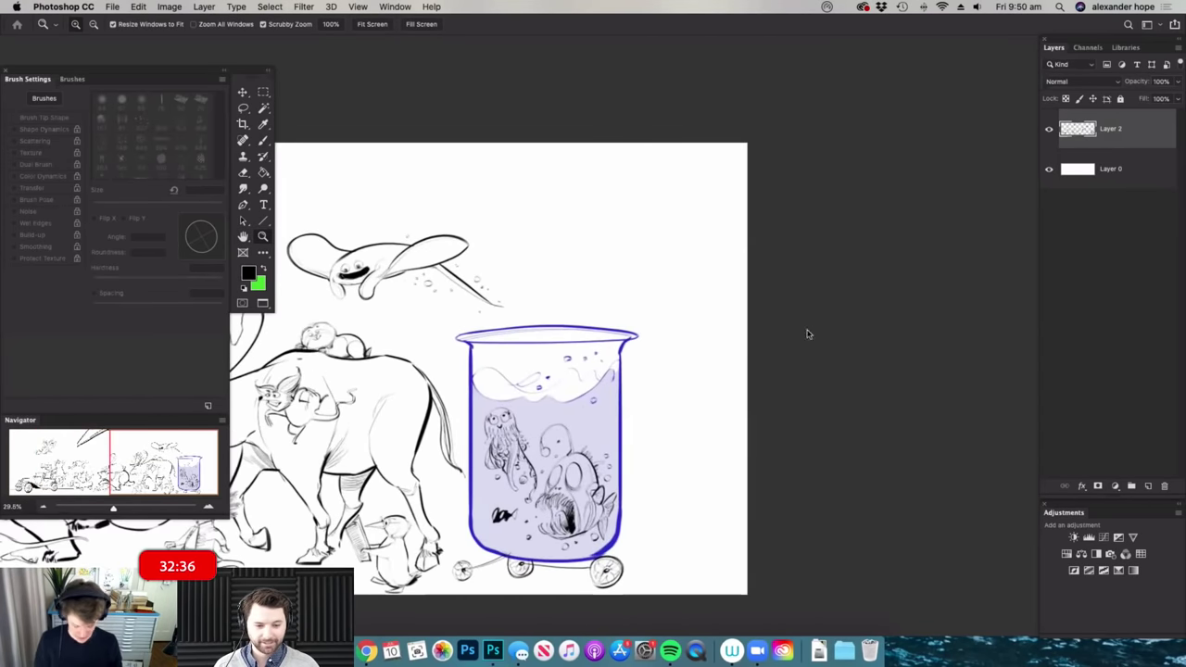
# - Extend the canvas beyond the beaker with the Crop tool
pyautogui.press('c')
pyautogui.moveTo(747, 369); pyautogui.dragTo(813, 371)
pyautogui.press('Return')
pyautogui.press('z')
pyautogui.moveTo(747, 434); pyautogui.dragTo(674, 437)
pyautogui.press('c')
pyautogui.moveTo(921, 407); pyautogui.dragTo(993, 352)
pyautogui.press('z')
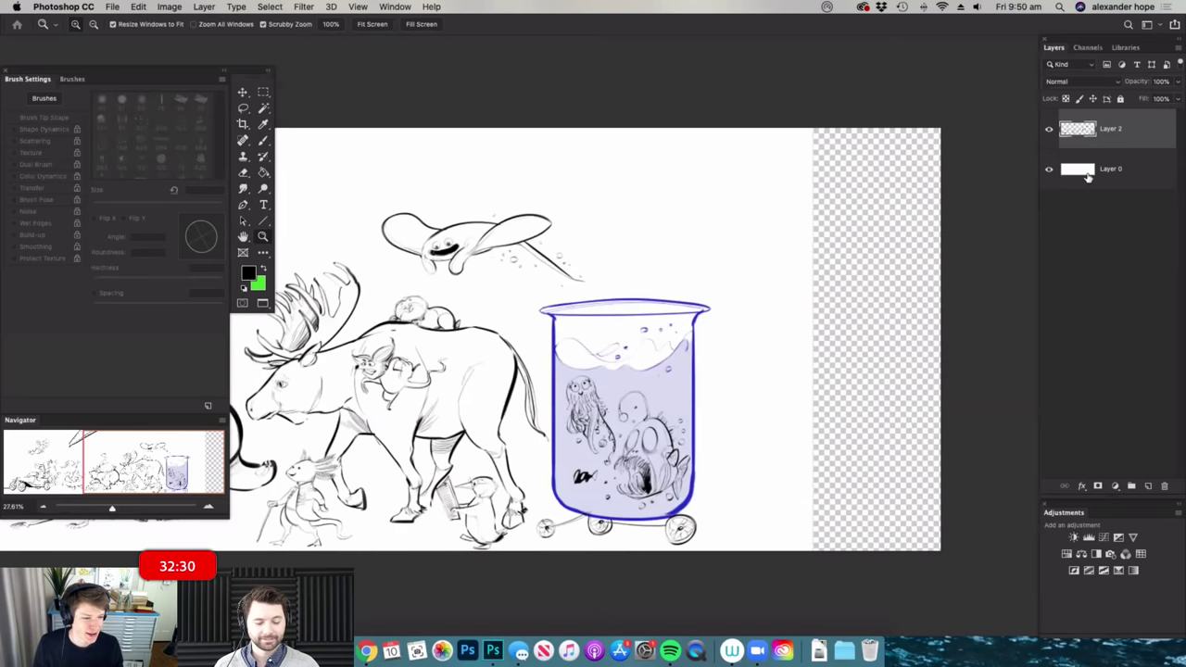
# - Fill the new transparent strip of canvas on Layer 0 with white
pyautogui.click(1087, 177)
pyautogui.press('g')
pyautogui.press('x')
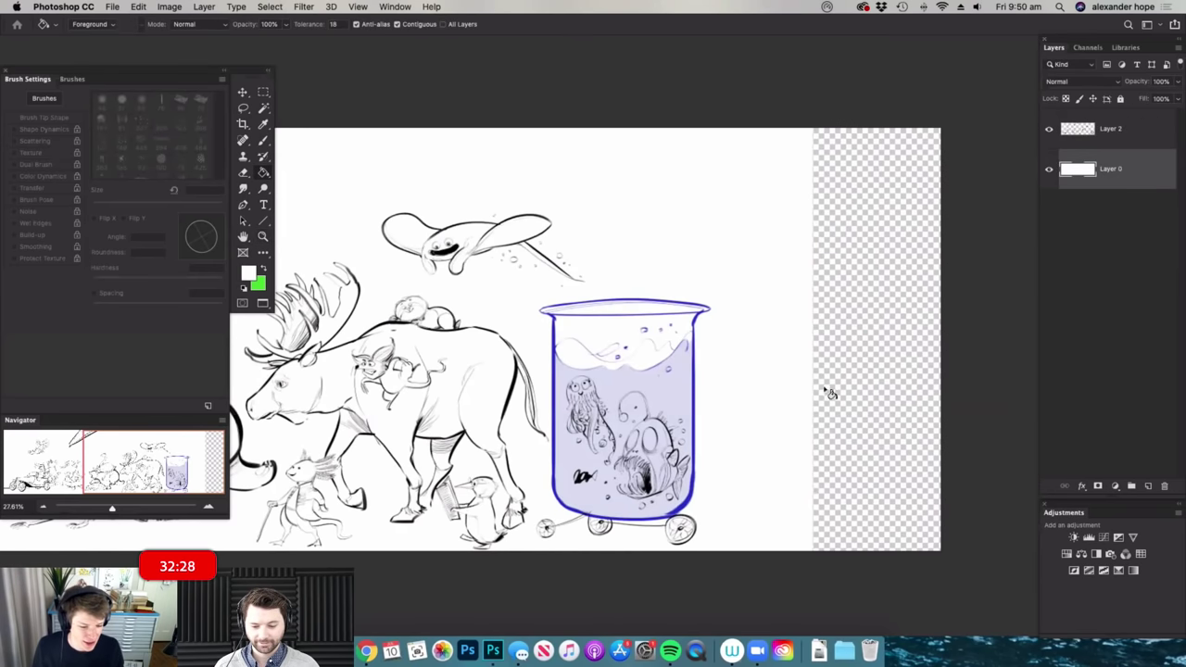
pyautogui.click(824, 393)
pyautogui.press('z')
pyautogui.moveTo(908, 422); pyautogui.dragTo(964, 221)
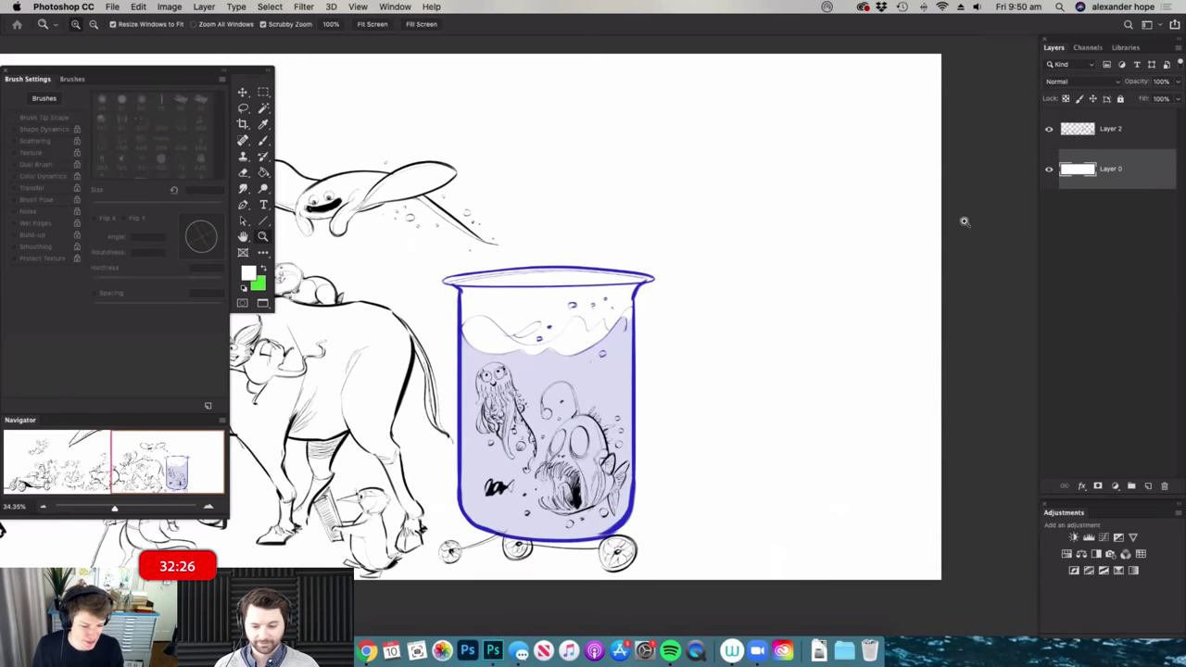
# - Make Layer 2 active and sample the dark line colour from the drawing for the brush
pyautogui.click(1082, 144)
pyautogui.moveTo(789, 471); pyautogui.dragTo(783, 491)
pyautogui.press('b')
pyautogui.press('z')
pyautogui.moveTo(596, 593); pyautogui.dragTo(718, 601)
pyautogui.press('b')
pyautogui.keyDown('alt'); pyautogui.click(524, 484); pyautogui.keyUp('alt')
pyautogui.press('z')
pyautogui.moveTo(527, 501); pyautogui.dragTo(449, 500)
pyautogui.press('b')
pyautogui.press('z')
pyautogui.moveTo(823, 442); pyautogui.dragTo(859, 441)
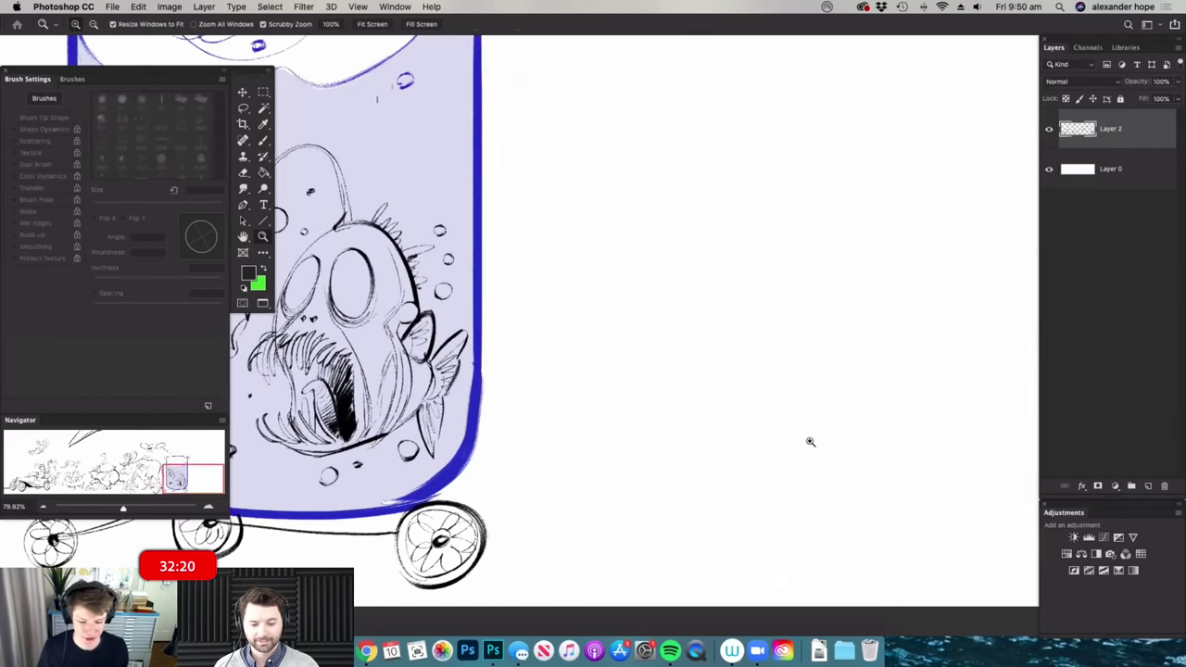
pyautogui.scroll(2, 810, 442)
pyautogui.scroll(-1, 555, 315)
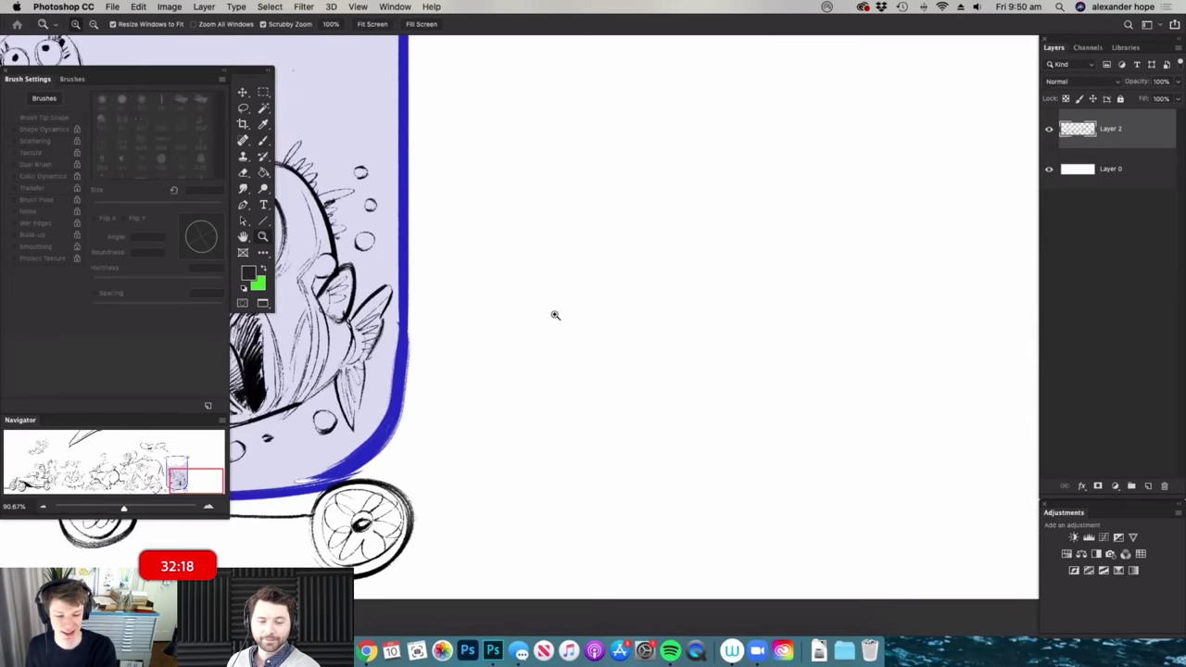
pyautogui.scroll(2, 555, 315)
pyautogui.press('b')
pyautogui.moveTo(515, 250)
pyautogui.mouseDown()
pyautogui.moveTo(494, 266)
pyautogui.moveTo(545, 270)
pyautogui.mouseUp()
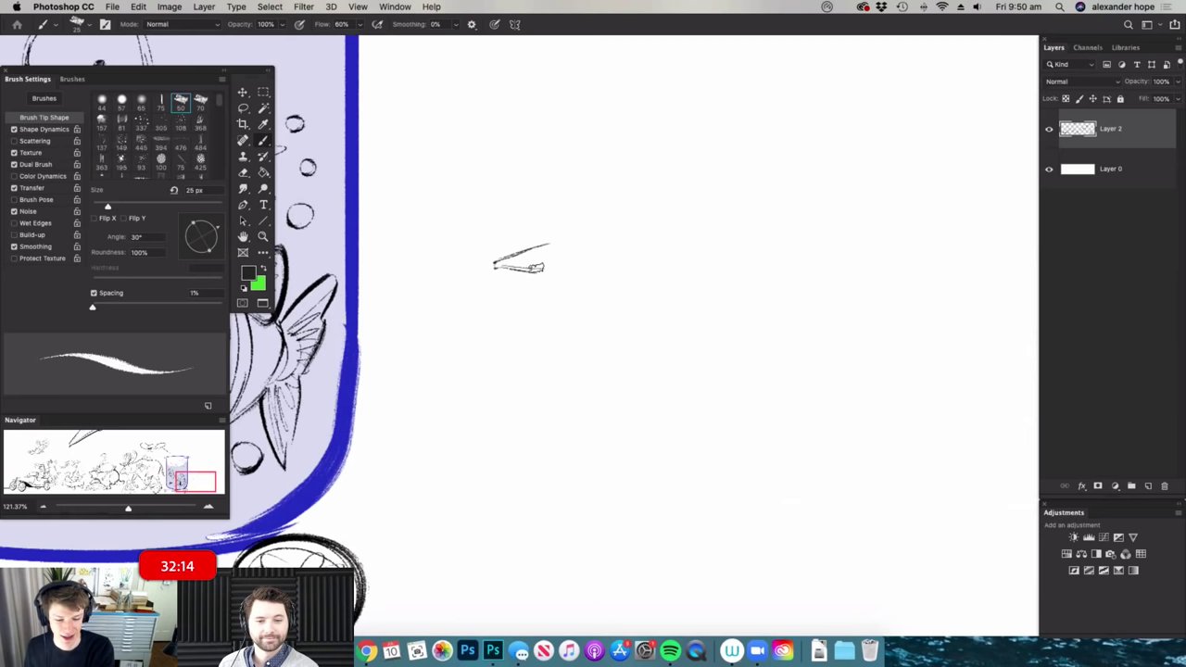
pyautogui.press('super+z')
pyautogui.press('super+z')
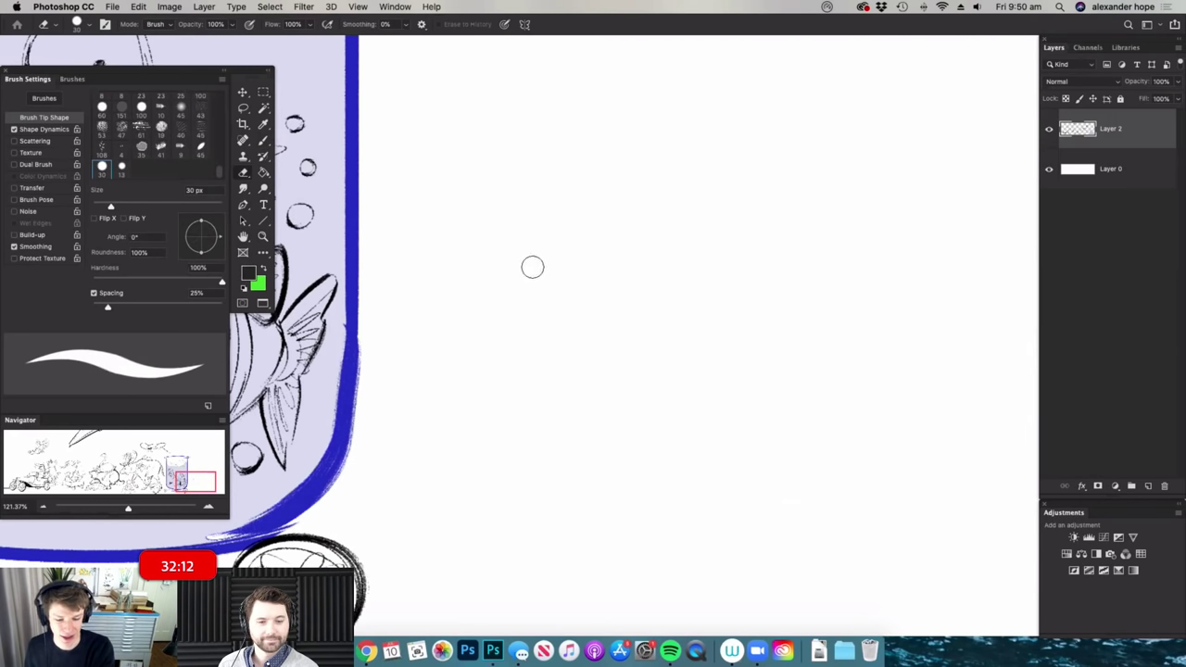
# - Sketch the rounded head, long neck, back and belly outline of a large bird behind the beaker
pyautogui.moveTo(537, 220)
pyautogui.mouseDown()
pyautogui.moveTo(564, 186)
pyautogui.moveTo(620, 186)
pyautogui.moveTo(630, 257)
pyautogui.mouseUp()
pyautogui.moveTo(568, 175); pyautogui.dragTo(519, 250)
pyautogui.moveTo(545, 199); pyautogui.dragTo(511, 309)
pyautogui.moveTo(532, 219); pyautogui.dragTo(503, 384)
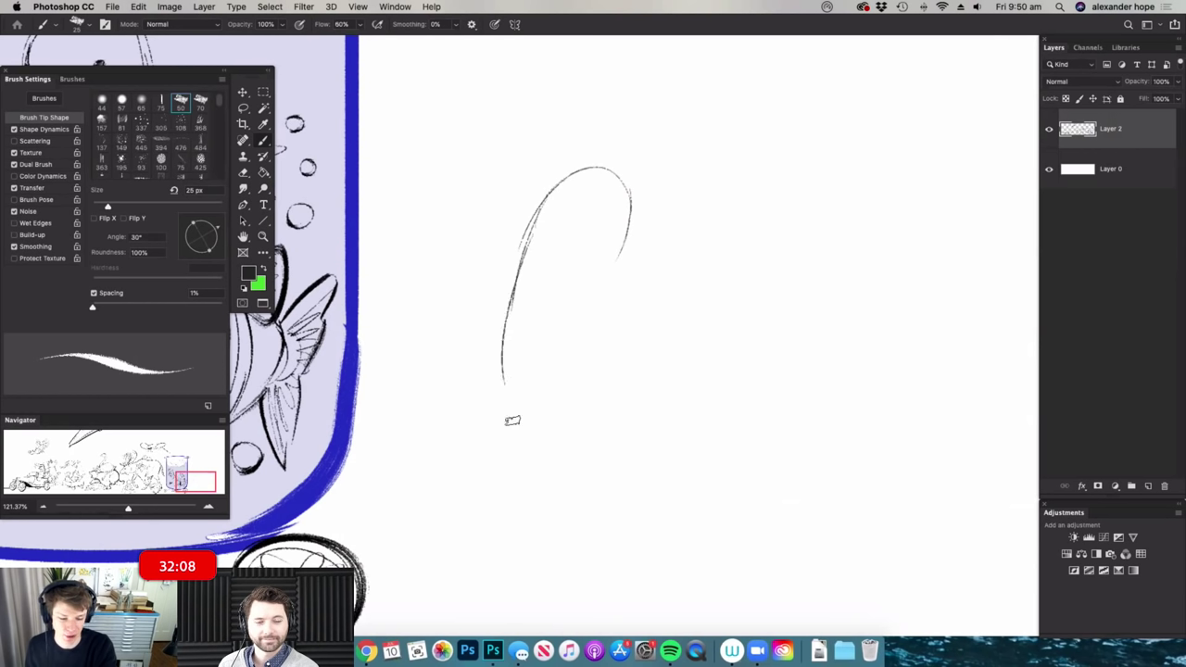
pyautogui.moveTo(621, 204)
pyautogui.mouseDown()
pyautogui.moveTo(603, 295)
pyautogui.moveTo(684, 369)
pyautogui.mouseUp()
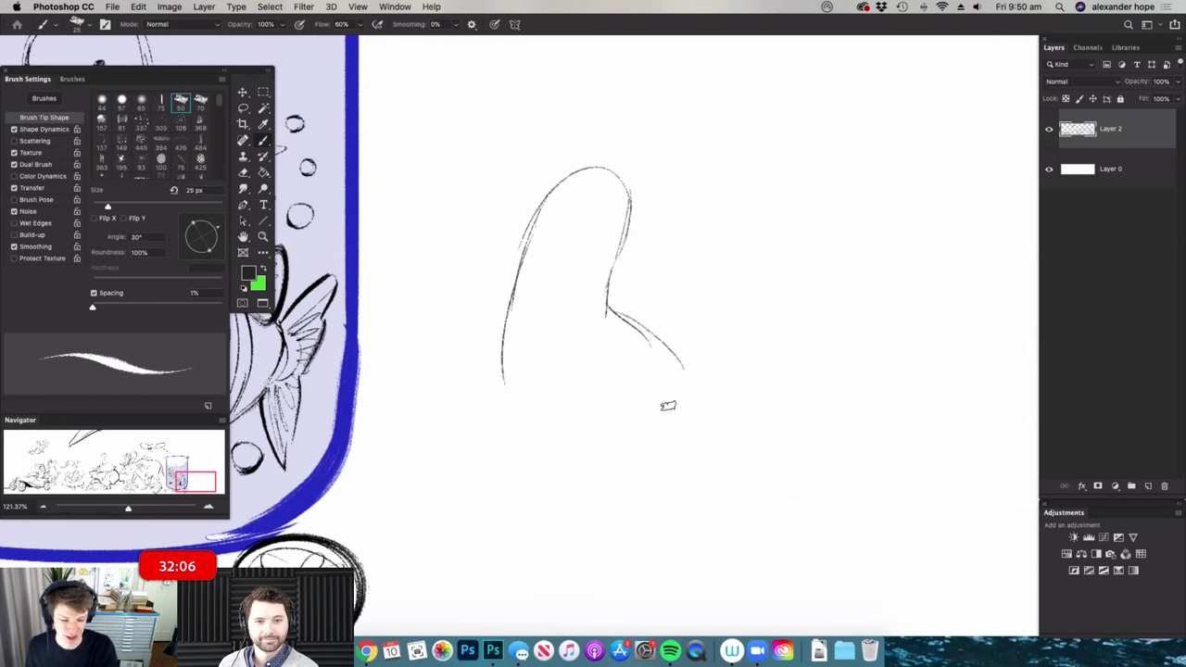
pyautogui.moveTo(500, 308); pyautogui.dragTo(477, 412)
pyautogui.moveTo(503, 336); pyautogui.dragTo(714, 547)
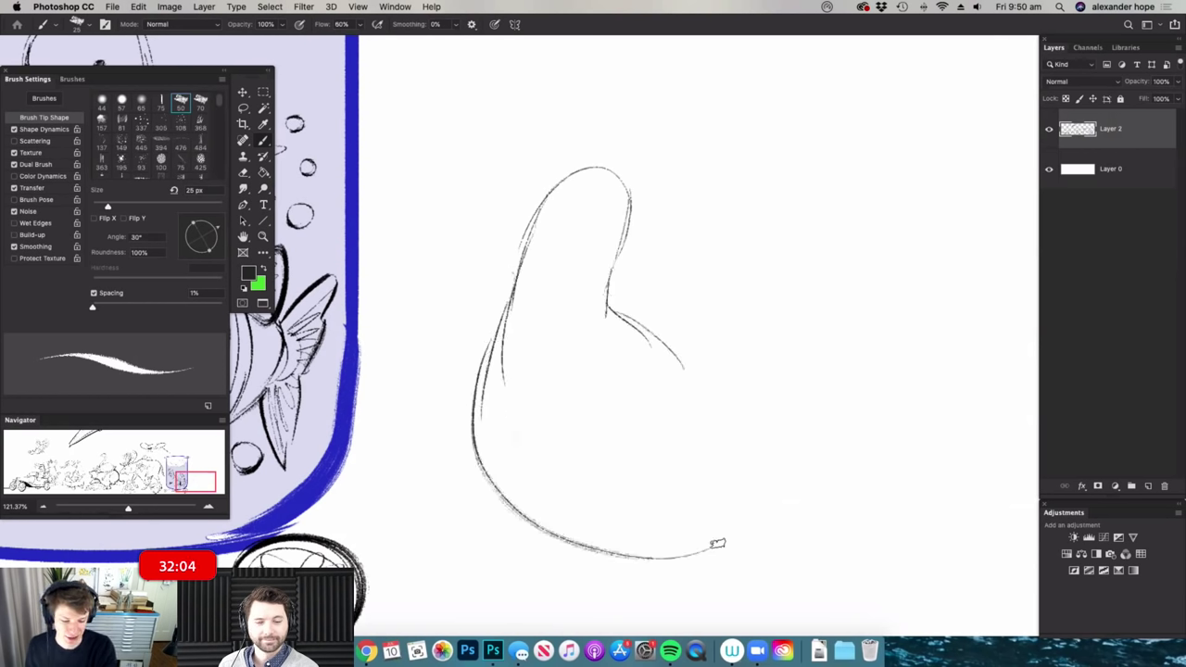
pyautogui.moveTo(721, 376)
pyautogui.mouseDown()
pyautogui.moveTo(742, 407)
pyautogui.moveTo(729, 410)
pyautogui.mouseUp()
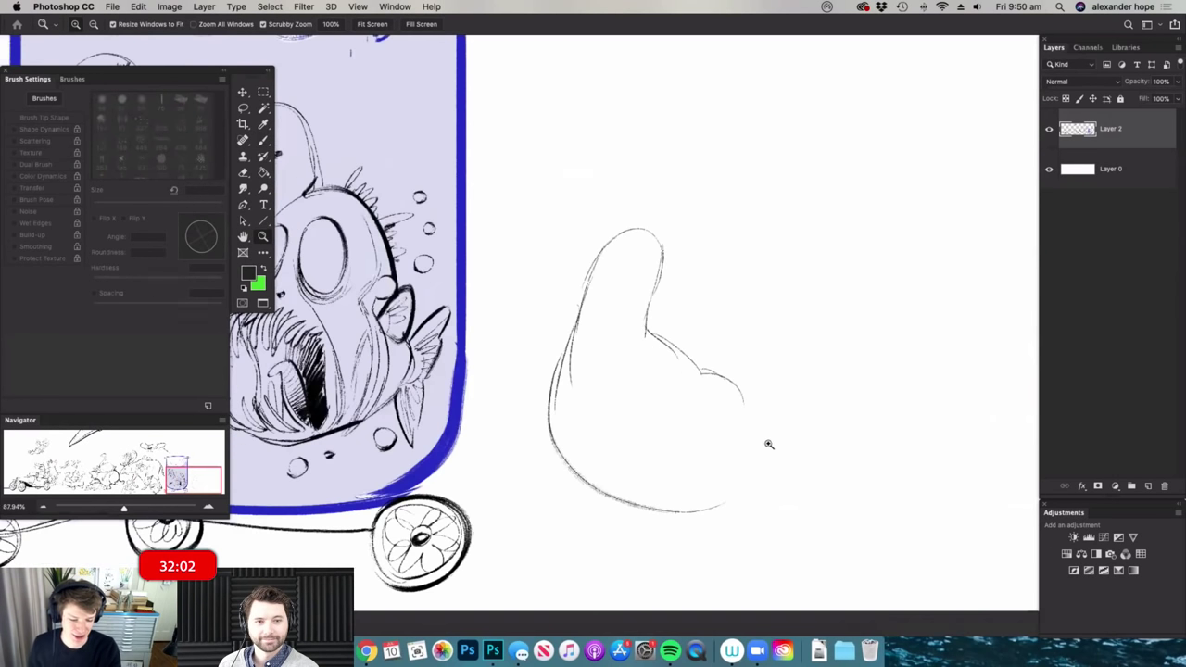
# - Rework the bird's chest into a fuller, thicker curve and close the underside of its belly
pyautogui.moveTo(769, 445); pyautogui.dragTo(800, 445)
pyautogui.moveTo(552, 511)
pyautogui.mouseDown()
pyautogui.moveTo(784, 456)
pyautogui.moveTo(692, 506)
pyautogui.moveTo(558, 511)
pyautogui.mouseUp()
pyautogui.moveTo(503, 291)
pyautogui.mouseDown()
pyautogui.moveTo(475, 462)
pyautogui.moveTo(495, 348)
pyautogui.mouseUp()
pyautogui.press('e')
pyautogui.press('b')
pyautogui.scroll(-2, 787, 418)
pyautogui.moveTo(478, 334); pyautogui.dragTo(465, 402)
pyautogui.moveTo(485, 322)
pyautogui.mouseDown()
pyautogui.moveTo(457, 422)
pyautogui.moveTo(463, 395)
pyautogui.moveTo(466, 414)
pyautogui.mouseUp()
pyautogui.press('e')
pyautogui.press('b')
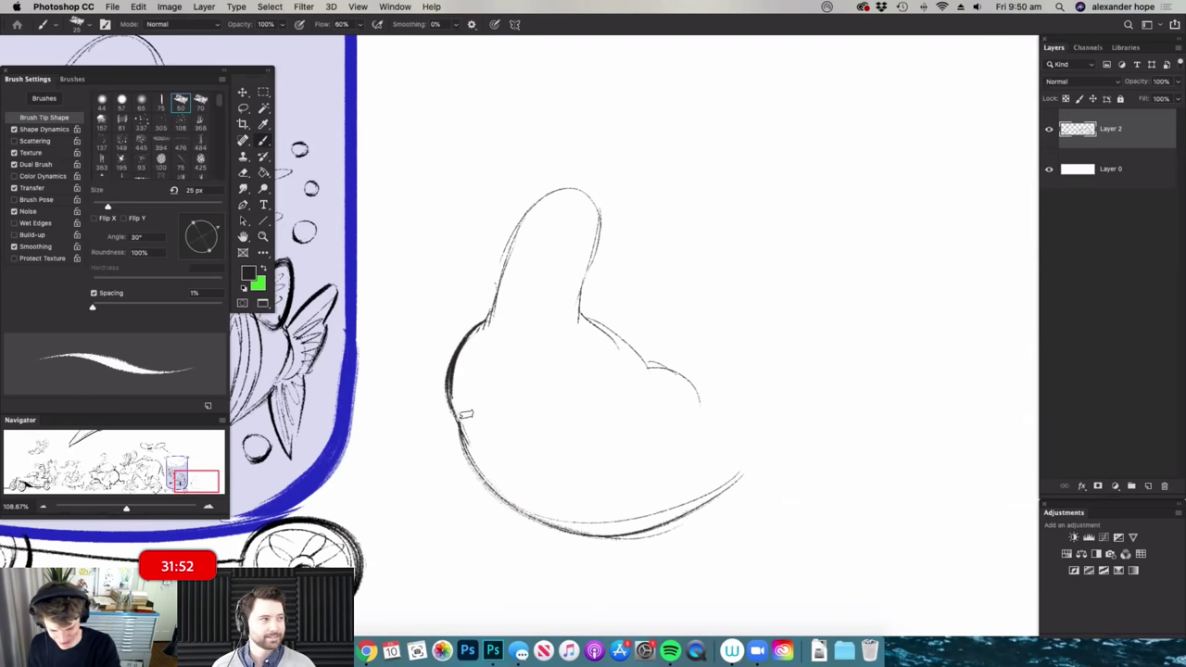
# - Draw the pointed feather edge at the base of the neck and the outline of the folded wing
pyautogui.moveTo(483, 363); pyautogui.dragTo(524, 353)
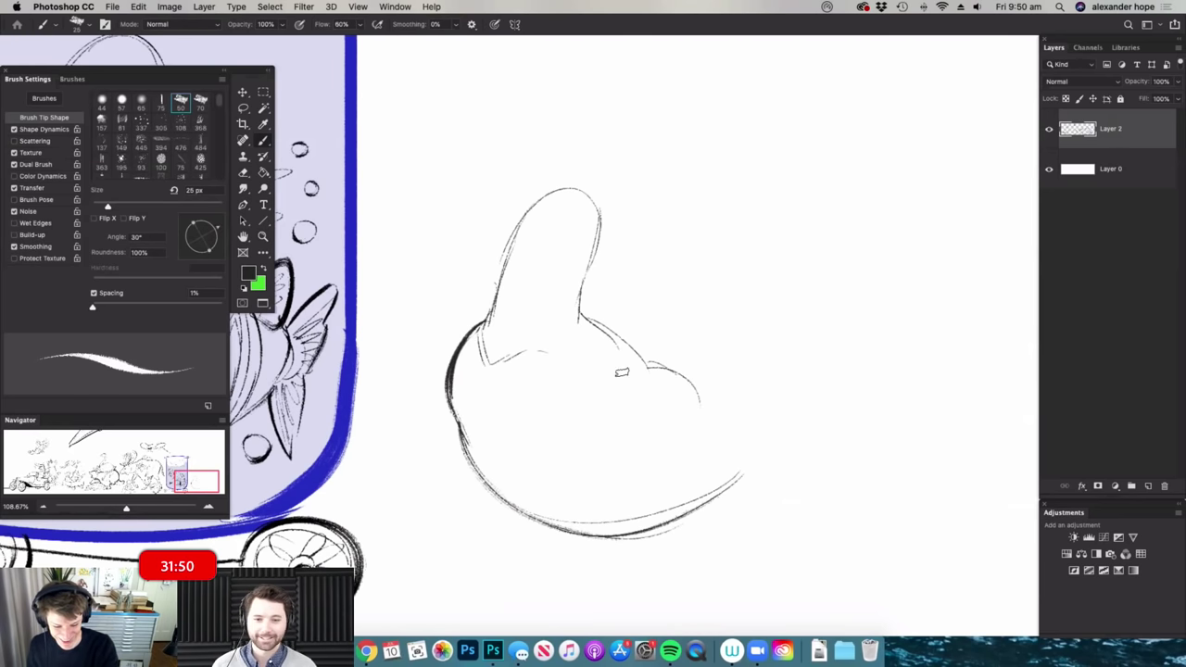
pyautogui.moveTo(603, 342)
pyautogui.mouseDown()
pyautogui.moveTo(553, 390)
pyautogui.moveTo(619, 531)
pyautogui.mouseUp()
pyautogui.moveTo(569, 494); pyautogui.dragTo(650, 520)
pyautogui.moveTo(602, 341); pyautogui.dragTo(666, 379)
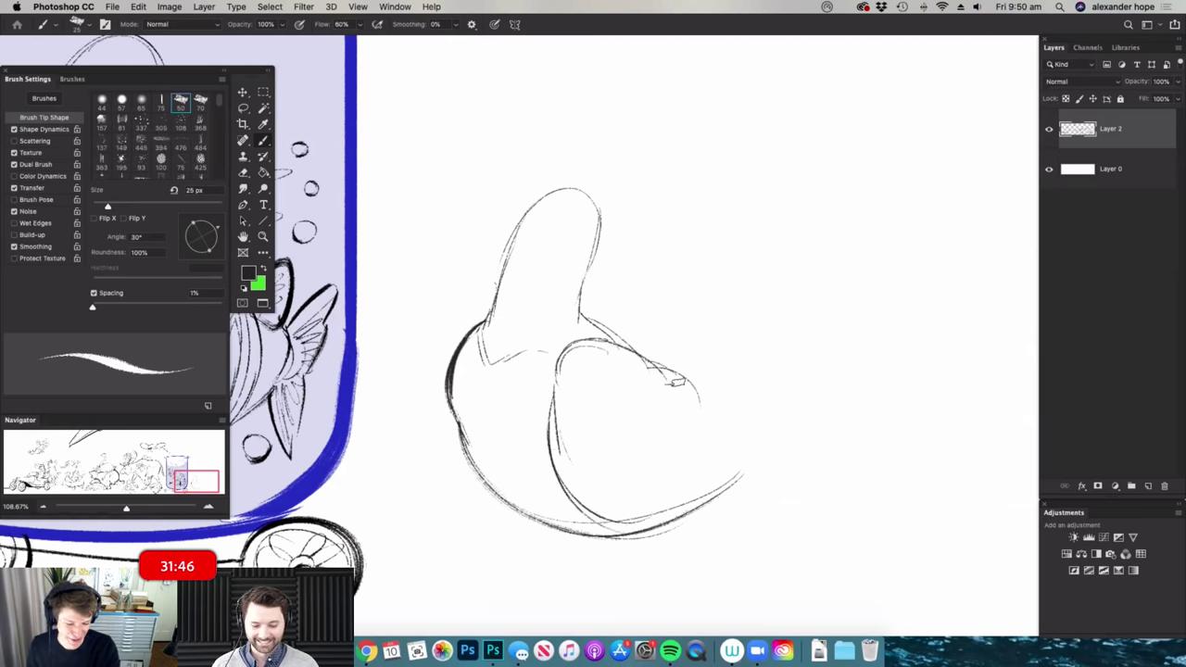
# - Add short feather strokes at the bird's rump and a bold curve sweeping up from the belly into the tail
pyautogui.moveTo(744, 397)
pyautogui.mouseDown()
pyautogui.moveTo(681, 498)
pyautogui.moveTo(644, 477)
pyautogui.mouseUp()
pyautogui.moveTo(767, 434); pyautogui.dragTo(817, 435)
pyautogui.moveTo(576, 539)
pyautogui.mouseDown()
pyautogui.moveTo(697, 501)
pyautogui.moveTo(747, 341)
pyautogui.mouseUp()
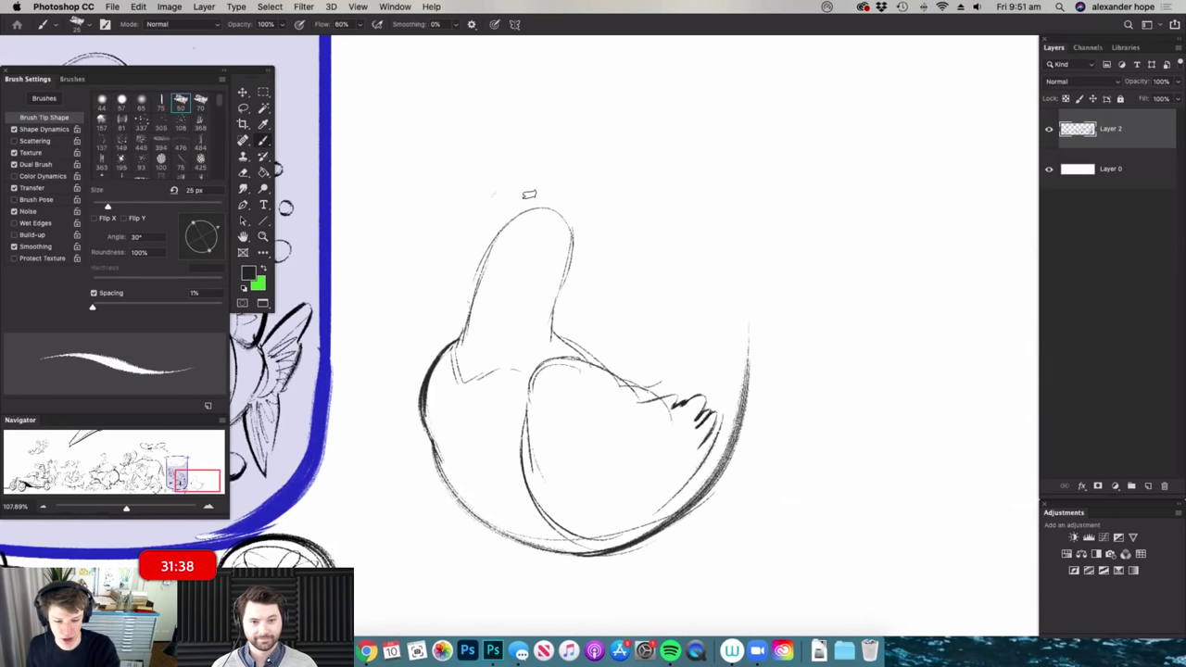
# - Redraw the head slightly higher, thicken both neck contours and outline the back with bold scalloped feathers
pyautogui.moveTo(574, 191)
pyautogui.mouseDown()
pyautogui.moveTo(582, 227)
pyautogui.moveTo(556, 340)
pyautogui.mouseUp()
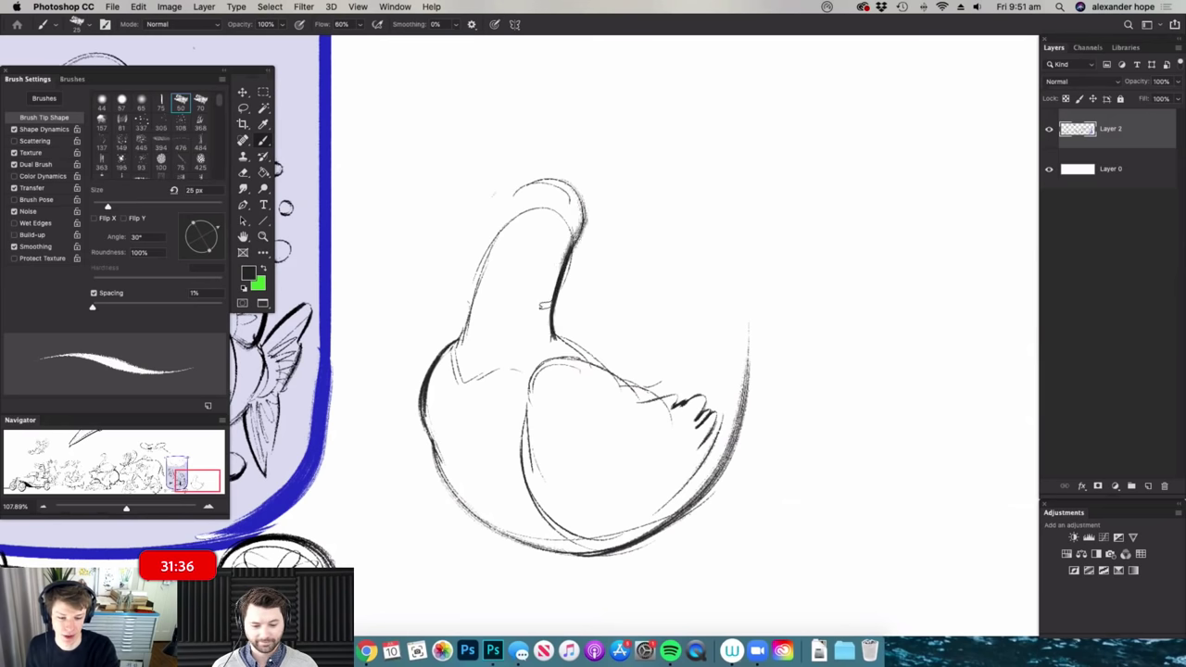
pyautogui.moveTo(526, 187); pyautogui.dragTo(473, 319)
pyautogui.moveTo(480, 263); pyautogui.dragTo(469, 330)
pyautogui.press('e')
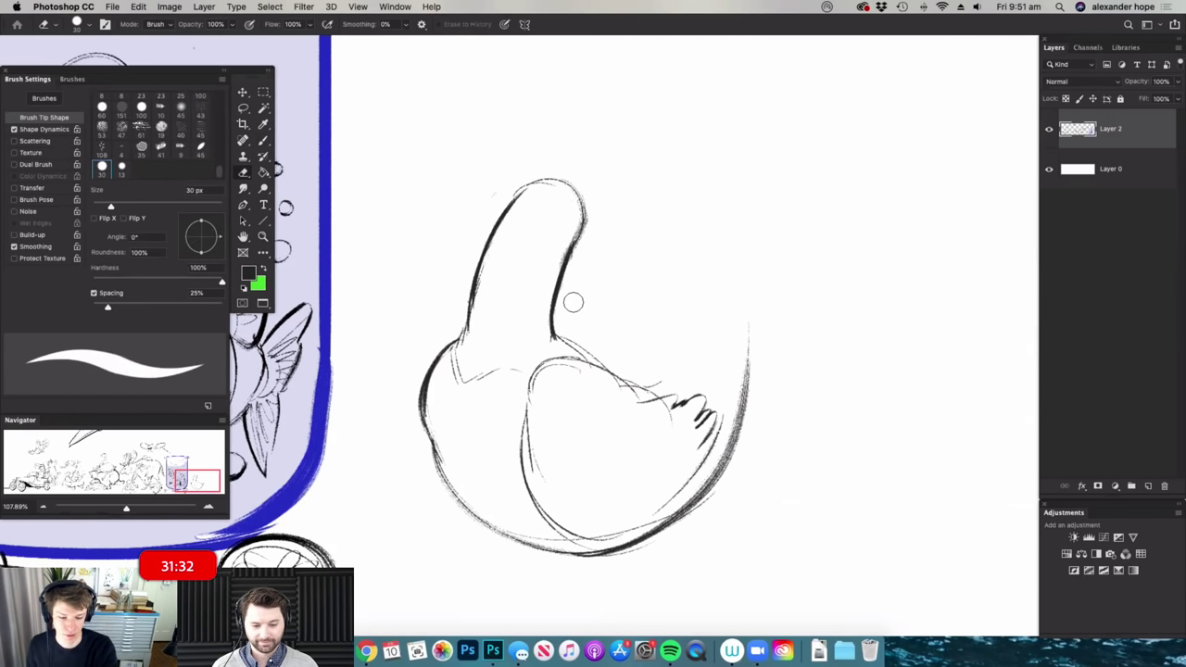
pyautogui.press('b')
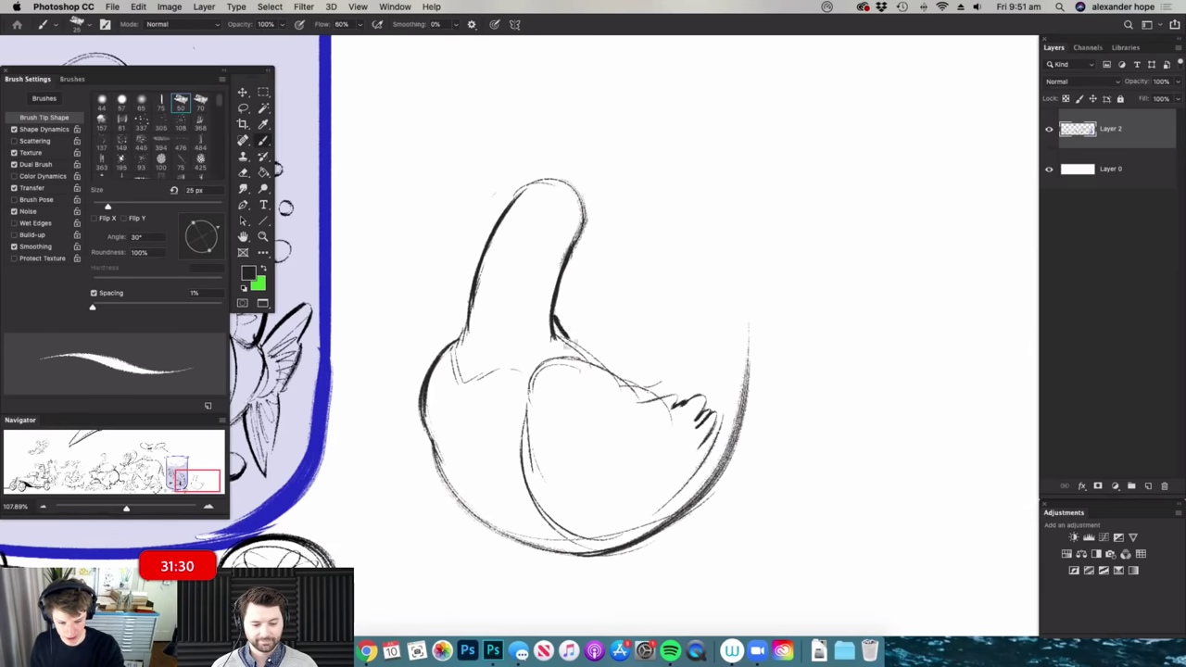
pyautogui.moveTo(571, 339)
pyautogui.mouseDown()
pyautogui.moveTo(665, 392)
pyautogui.moveTo(754, 336)
pyautogui.mouseUp()
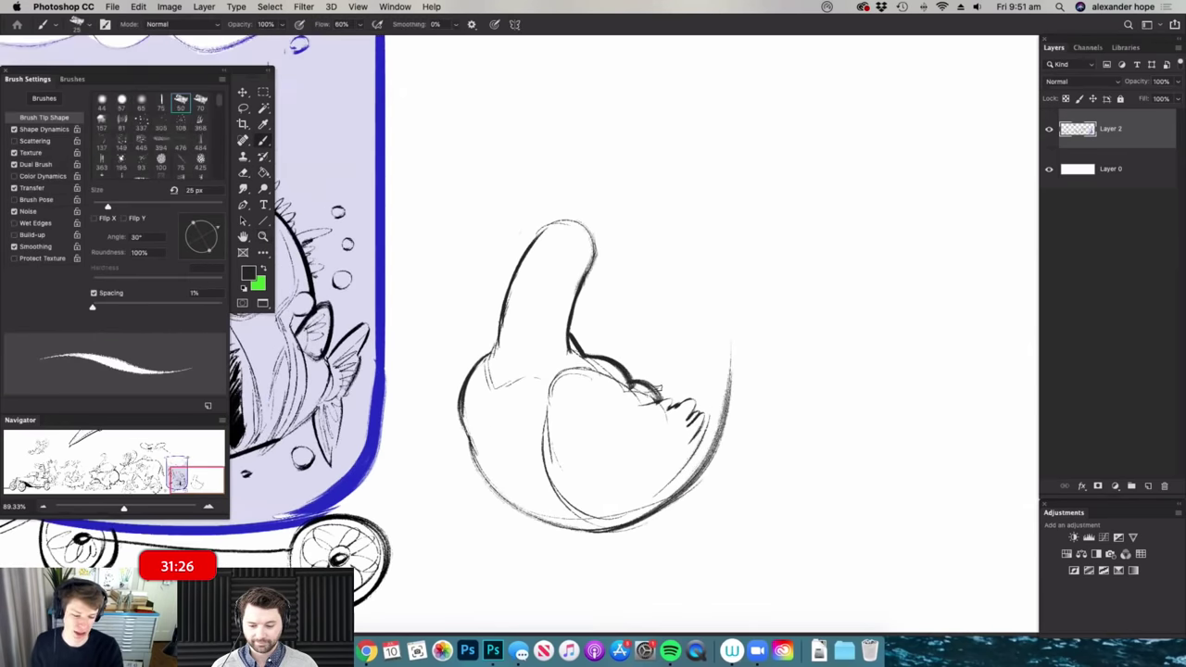
# - Draw a tall fan of long, curved tail feathers with inner lines rising from the bird's rump
pyautogui.moveTo(674, 394)
pyautogui.mouseDown()
pyautogui.moveTo(852, 159)
pyautogui.moveTo(675, 383)
pyautogui.moveTo(787, 199)
pyautogui.moveTo(682, 373)
pyautogui.mouseUp()
pyautogui.moveTo(682, 372); pyautogui.dragTo(796, 207)
pyautogui.moveTo(797, 207)
pyautogui.mouseDown()
pyautogui.moveTo(719, 287)
pyautogui.moveTo(689, 394)
pyautogui.mouseUp()
pyautogui.keyDown('super'); pyautogui.moveTo(723, 336); pyautogui.dragTo(759, 335); pyautogui.keyUp('super')
pyautogui.moveTo(663, 356)
pyautogui.mouseDown()
pyautogui.moveTo(757, 56)
pyautogui.moveTo(690, 273)
pyautogui.mouseUp()
pyautogui.moveTo(685, 389); pyautogui.dragTo(795, 239)
pyautogui.moveTo(708, 419)
pyautogui.mouseDown()
pyautogui.moveTo(767, 321)
pyautogui.moveTo(724, 469)
pyautogui.mouseUp()
pyautogui.moveTo(654, 407)
pyautogui.mouseDown()
pyautogui.moveTo(643, 342)
pyautogui.moveTo(671, 386)
pyautogui.mouseUp()
pyautogui.moveTo(739, 323)
pyautogui.mouseDown()
pyautogui.moveTo(837, 246)
pyautogui.moveTo(725, 385)
pyautogui.mouseUp()
pyautogui.moveTo(697, 344)
pyautogui.mouseDown()
pyautogui.moveTo(736, 276)
pyautogui.moveTo(701, 340)
pyautogui.mouseUp()
pyautogui.keyDown('super'); pyautogui.moveTo(758, 296); pyautogui.dragTo(715, 289); pyautogui.keyUp('super')
pyautogui.moveTo(813, 173)
pyautogui.keyDown('super'); pyautogui.mouseDown()
pyautogui.moveTo(838, 174)
pyautogui.moveTo(709, 228)
pyautogui.mouseUp(); pyautogui.keyUp('super')
pyautogui.moveTo(746, 180); pyautogui.dragTo(770, 171)
# - Clear the front of the bird's head and draw a closed eye and the base of the beak
pyautogui.moveTo(697, 205); pyautogui.dragTo(731, 168)
pyautogui.moveTo(598, 214)
pyautogui.mouseDown()
pyautogui.moveTo(658, 246)
pyautogui.moveTo(626, 233)
pyautogui.moveTo(593, 248)
pyautogui.moveTo(578, 279)
pyautogui.mouseUp()
pyautogui.press('e')
pyautogui.press('b')
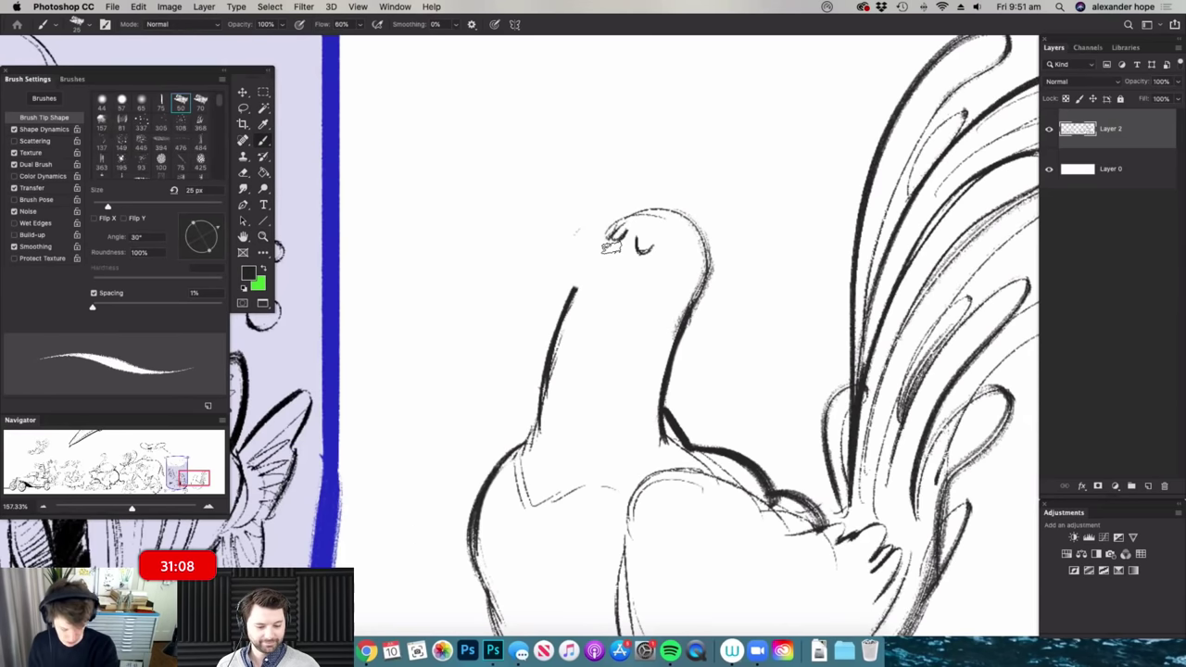
pyautogui.moveTo(613, 235)
pyautogui.mouseDown()
pyautogui.moveTo(526, 248)
pyautogui.moveTo(613, 289)
pyautogui.moveTo(619, 278)
pyautogui.moveTo(579, 283)
pyautogui.moveTo(565, 339)
pyautogui.moveTo(578, 346)
pyautogui.moveTo(655, 315)
pyautogui.moveTo(678, 282)
pyautogui.moveTo(684, 295)
pyautogui.moveTo(612, 261)
pyautogui.mouseUp()
# - Draw the rooster's hooked beak, a hanging wattle and fringed neck feathers, then extend the front neck line to the head
pyautogui.press('super+space')
pyautogui.press('super+space')
pyautogui.moveTo(687, 257); pyautogui.dragTo(769, 256)
pyautogui.press('e')
pyautogui.moveTo(584, 248)
pyautogui.mouseDown()
pyautogui.moveTo(647, 214)
pyautogui.moveTo(643, 238)
pyautogui.moveTo(619, 276)
pyautogui.mouseUp()
pyautogui.press('b')
pyautogui.moveTo(662, 244)
pyautogui.mouseDown()
pyautogui.moveTo(667, 384)
pyautogui.moveTo(652, 346)
pyautogui.mouseUp()
pyautogui.moveTo(598, 309); pyautogui.dragTo(579, 365)
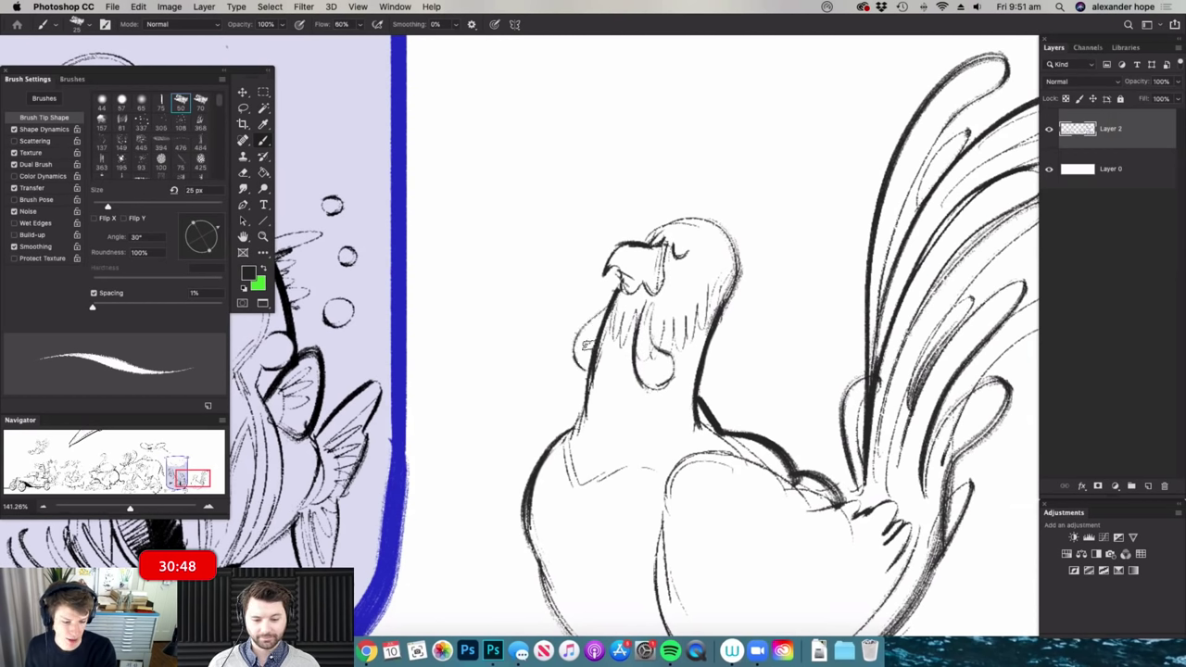
pyautogui.moveTo(625, 286); pyautogui.dragTo(616, 357)
# - Add a tall comb of finger-like lobes to the rooster's crown and a small dark tuft behind its head
pyautogui.moveTo(676, 227)
pyautogui.mouseDown()
pyautogui.moveTo(665, 142)
pyautogui.moveTo(697, 177)
pyautogui.moveTo(734, 145)
pyautogui.moveTo(713, 188)
pyautogui.moveTo(736, 195)
pyautogui.moveTo(719, 217)
pyautogui.moveTo(760, 223)
pyautogui.moveTo(734, 239)
pyautogui.moveTo(751, 274)
pyautogui.mouseUp()
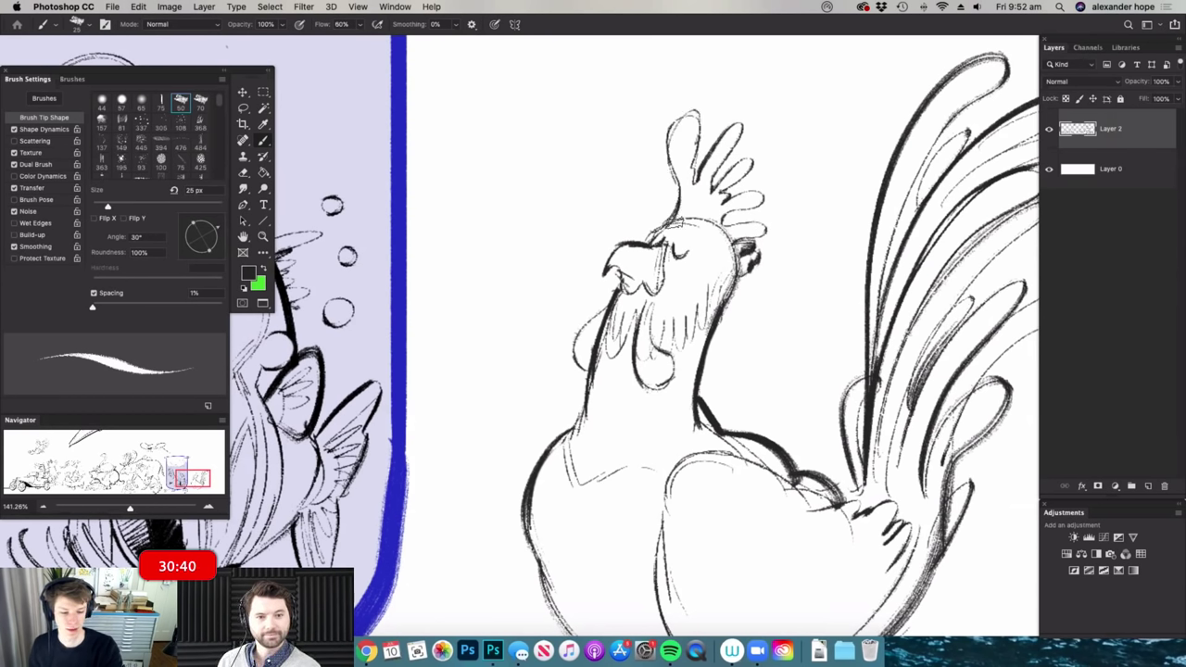
pyautogui.moveTo(682, 223)
pyautogui.mouseDown()
pyautogui.moveTo(693, 228)
pyautogui.moveTo(672, 201)
pyautogui.mouseUp()
pyautogui.press('super+space')
pyautogui.moveTo(806, 217); pyautogui.dragTo(741, 219)
pyautogui.press('super+space')
pyautogui.moveTo(758, 341); pyautogui.dragTo(804, 342)
pyautogui.moveTo(606, 287)
pyautogui.mouseDown()
pyautogui.moveTo(615, 336)
pyautogui.moveTo(582, 389)
pyautogui.moveTo(590, 422)
pyautogui.mouseUp()
pyautogui.press('super+space')
pyautogui.moveTo(931, 322); pyautogui.dragTo(885, 322)
pyautogui.press('super+space')
pyautogui.moveTo(868, 365); pyautogui.dragTo(900, 365)
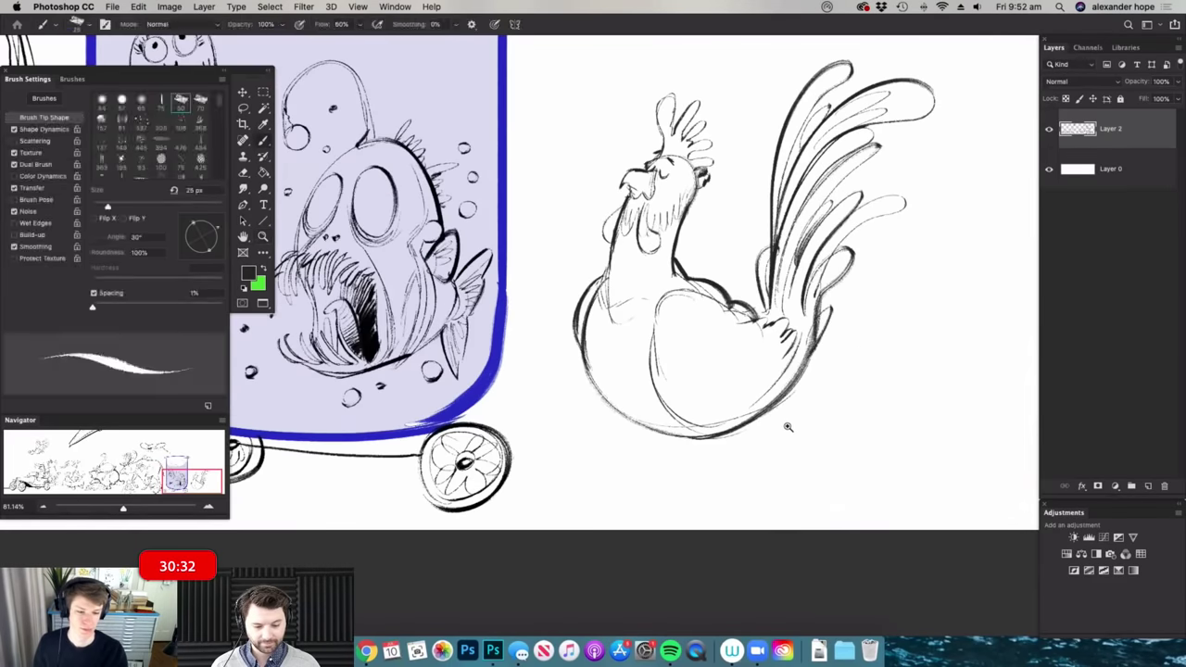
# - Lasso the rooster, scale it to 84.12%, rotate it 7.12° and reposition it beside the beaker
pyautogui.press('super+space')
pyautogui.moveTo(787, 426); pyautogui.dragTo(737, 426)
pyautogui.press('l')
pyautogui.moveTo(913, 212)
pyautogui.mouseDown()
pyautogui.moveTo(874, 337)
pyautogui.moveTo(709, 165)
pyautogui.moveTo(816, 146)
pyautogui.mouseUp()
pyautogui.press('v')
pyautogui.moveTo(831, 324); pyautogui.dragTo(819, 292)
pyautogui.moveTo(871, 158); pyautogui.dragTo(847, 214)
pyautogui.moveTo(793, 254); pyautogui.dragTo(812, 257)
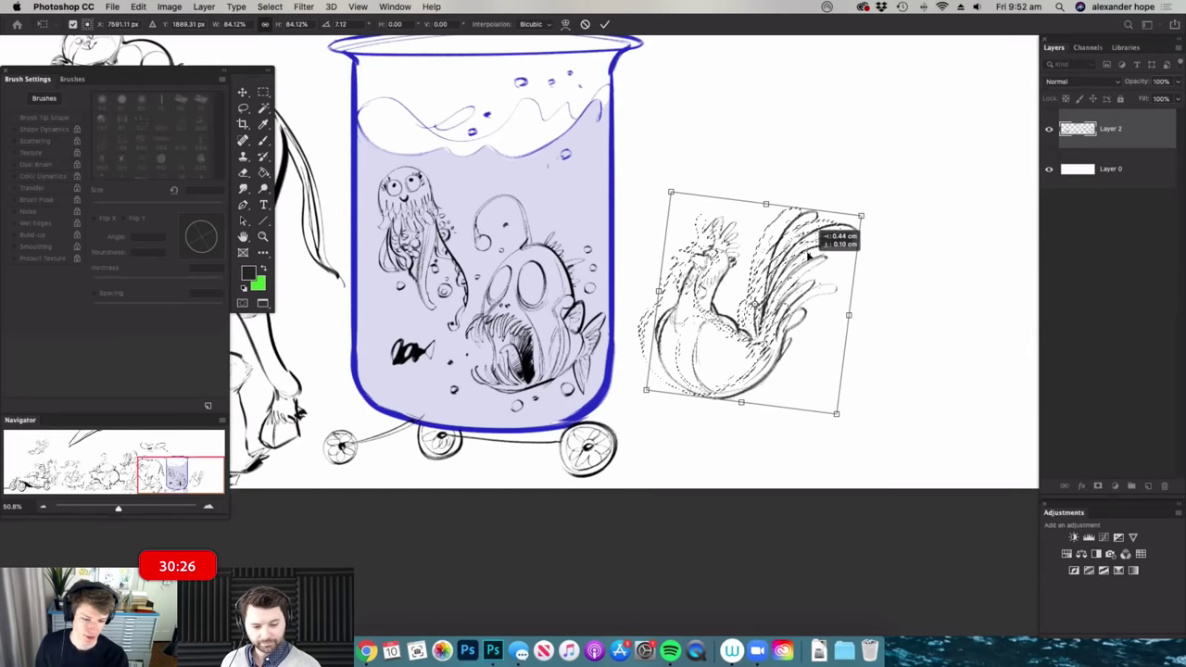
pyautogui.press('Return')
pyautogui.press('m')
pyautogui.click(863, 402)
# - Draw the rooster's rear leg as two tapering lines slanting down and back from the belly
pyautogui.press('super+space')
pyautogui.moveTo(826, 412); pyautogui.dragTo(723, 434)
pyautogui.press('b')
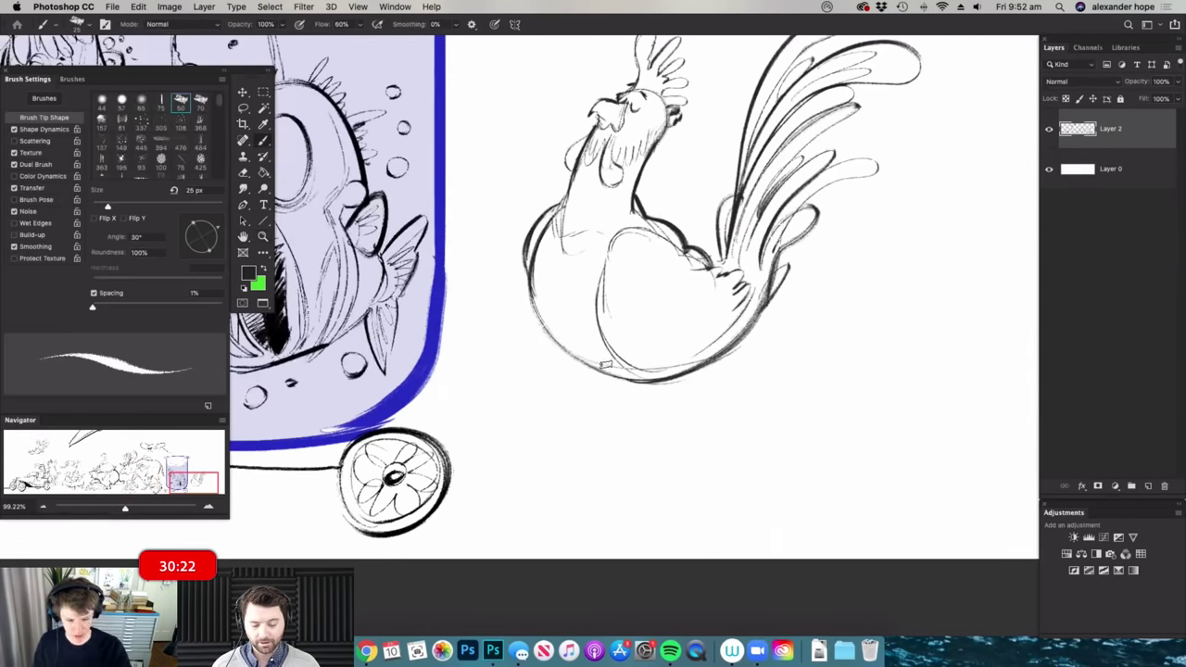
pyautogui.moveTo(645, 385); pyautogui.dragTo(713, 467)
pyautogui.moveTo(688, 372); pyautogui.dragTo(713, 461)
# - Draw the far wing bulging out in front of the rooster's chest with curved, overlapping outlines
pyautogui.press('super+space')
pyautogui.moveTo(768, 323); pyautogui.dragTo(743, 322)
pyautogui.moveTo(547, 268)
pyautogui.mouseDown()
pyautogui.moveTo(584, 276)
pyautogui.moveTo(568, 220)
pyautogui.moveTo(520, 302)
pyautogui.moveTo(571, 316)
pyautogui.mouseUp()
pyautogui.press('e')
pyautogui.press('b')
pyautogui.moveTo(584, 213); pyautogui.dragTo(543, 261)
pyautogui.moveTo(541, 309); pyautogui.dragTo(584, 350)
pyautogui.moveTo(600, 213)
pyautogui.mouseDown()
pyautogui.moveTo(554, 258)
pyautogui.moveTo(576, 255)
pyautogui.moveTo(537, 269)
pyautogui.moveTo(565, 306)
pyautogui.mouseUp()
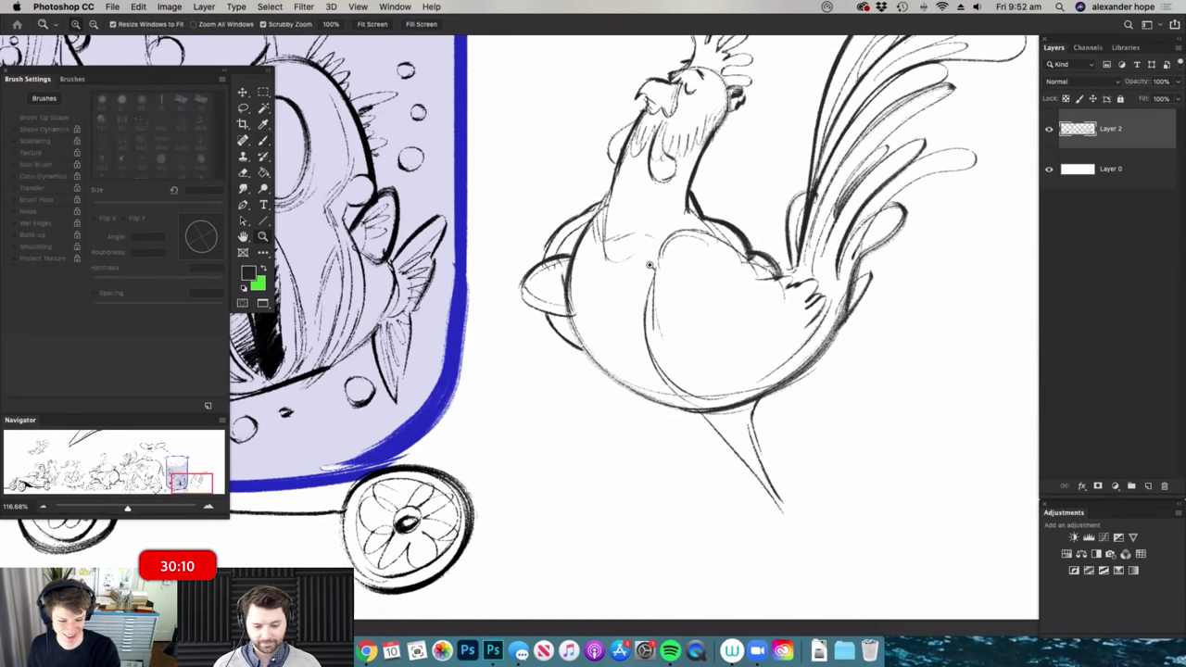
# - Draw the rooster's front leg striding forward from the belly, ending in a foot with splayed toes
pyautogui.moveTo(654, 264); pyautogui.dragTo(593, 268)
pyautogui.moveTo(757, 373); pyautogui.dragTo(806, 372)
pyautogui.moveTo(619, 333)
pyautogui.mouseDown()
pyautogui.moveTo(539, 406)
pyautogui.moveTo(494, 381)
pyautogui.moveTo(528, 417)
pyautogui.moveTo(481, 400)
pyautogui.moveTo(495, 419)
pyautogui.mouseUp()
pyautogui.moveTo(532, 421); pyautogui.dragTo(510, 402)
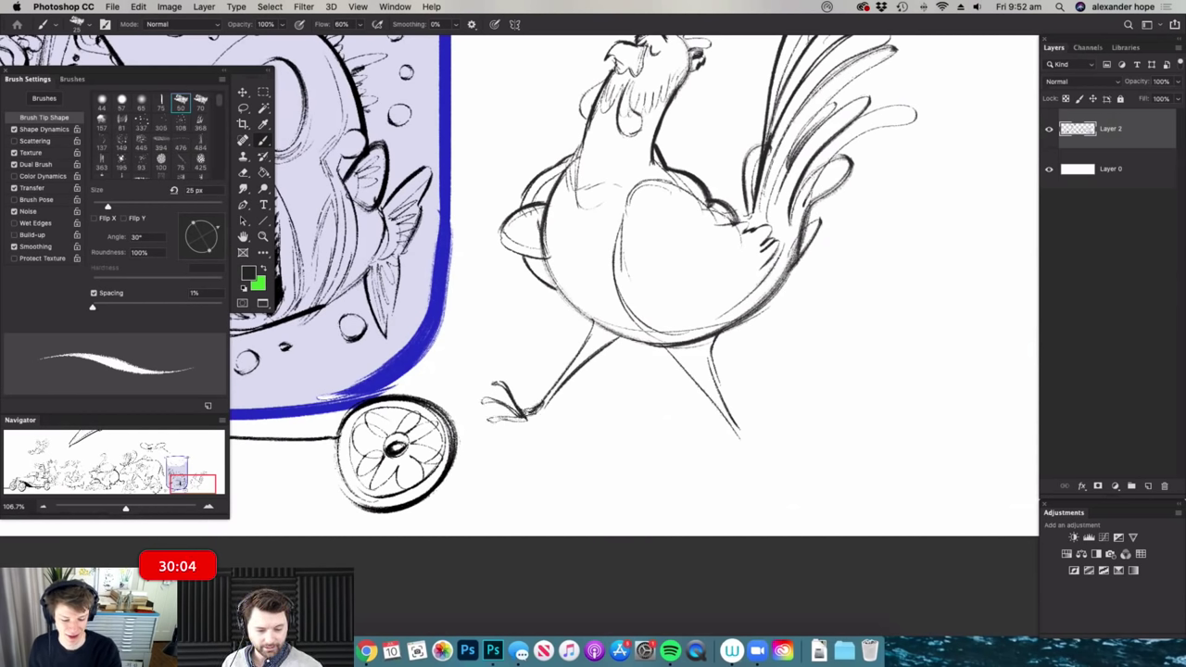
# - Draw the toes of the rooster's rear foot and add feather tufts at the tops of both legs
pyautogui.moveTo(741, 458); pyautogui.dragTo(758, 455)
pyautogui.moveTo(726, 454); pyautogui.dragTo(693, 468)
pyautogui.moveTo(732, 458)
pyautogui.mouseDown()
pyautogui.moveTo(747, 454)
pyautogui.moveTo(702, 470)
pyautogui.moveTo(690, 456)
pyautogui.mouseUp()
pyautogui.moveTo(732, 458); pyautogui.dragTo(691, 465)
pyautogui.moveTo(728, 393)
pyautogui.mouseDown()
pyautogui.moveTo(702, 365)
pyautogui.moveTo(726, 386)
pyautogui.moveTo(744, 379)
pyautogui.mouseUp()
pyautogui.moveTo(723, 364)
pyautogui.mouseDown()
pyautogui.moveTo(741, 381)
pyautogui.moveTo(740, 339)
pyautogui.moveTo(737, 352)
pyautogui.mouseUp()
pyautogui.moveTo(580, 358)
pyautogui.mouseDown()
pyautogui.moveTo(613, 368)
pyautogui.moveTo(656, 350)
pyautogui.mouseUp()
pyautogui.moveTo(637, 427)
pyautogui.mouseDown()
pyautogui.moveTo(584, 417)
pyautogui.moveTo(637, 379)
pyautogui.mouseUp()
pyautogui.scroll(-3, 647, 414)
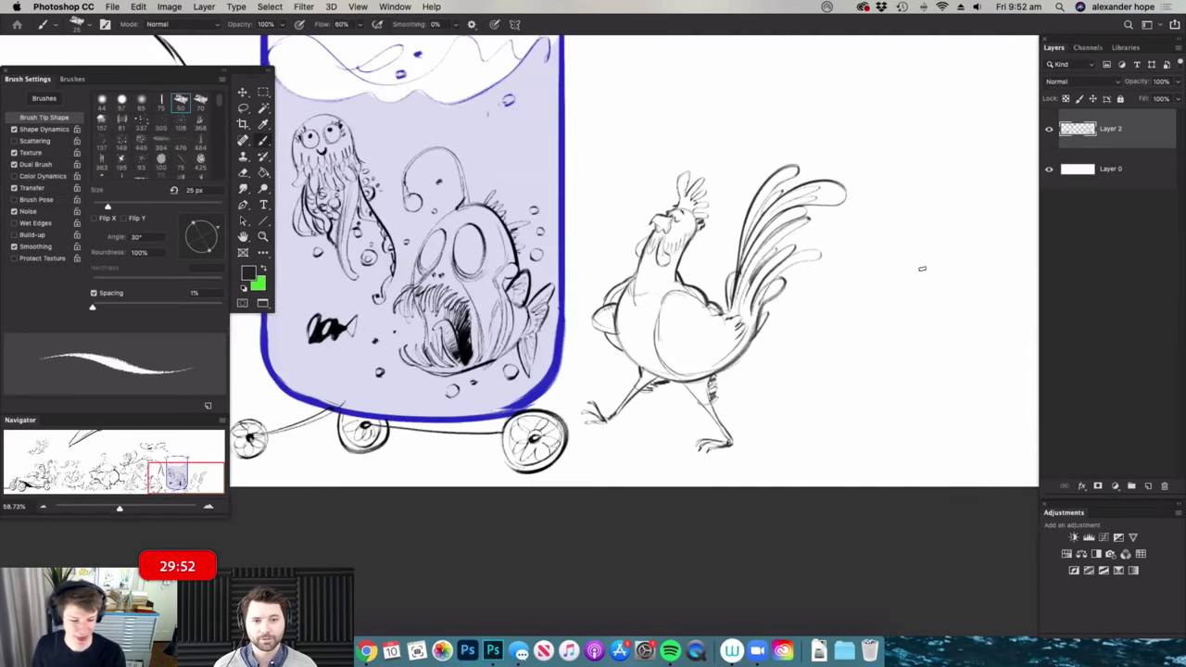
# - Examine the rooster's size and placement against the beaker and the rest of the procession
pyautogui.press('z')
pyautogui.scroll(-2, 751, 413)
pyautogui.press('b')
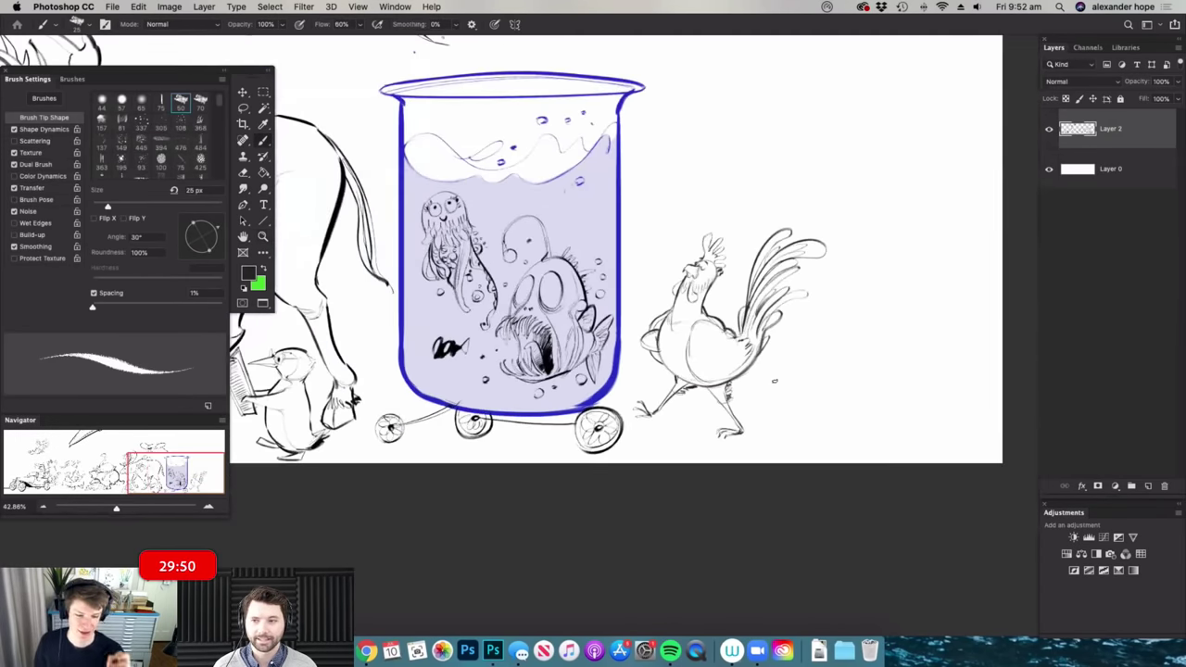
pyautogui.press('z')
pyautogui.moveTo(776, 381); pyautogui.dragTo(653, 334)
pyautogui.moveTo(637, 257); pyautogui.dragTo(699, 268)
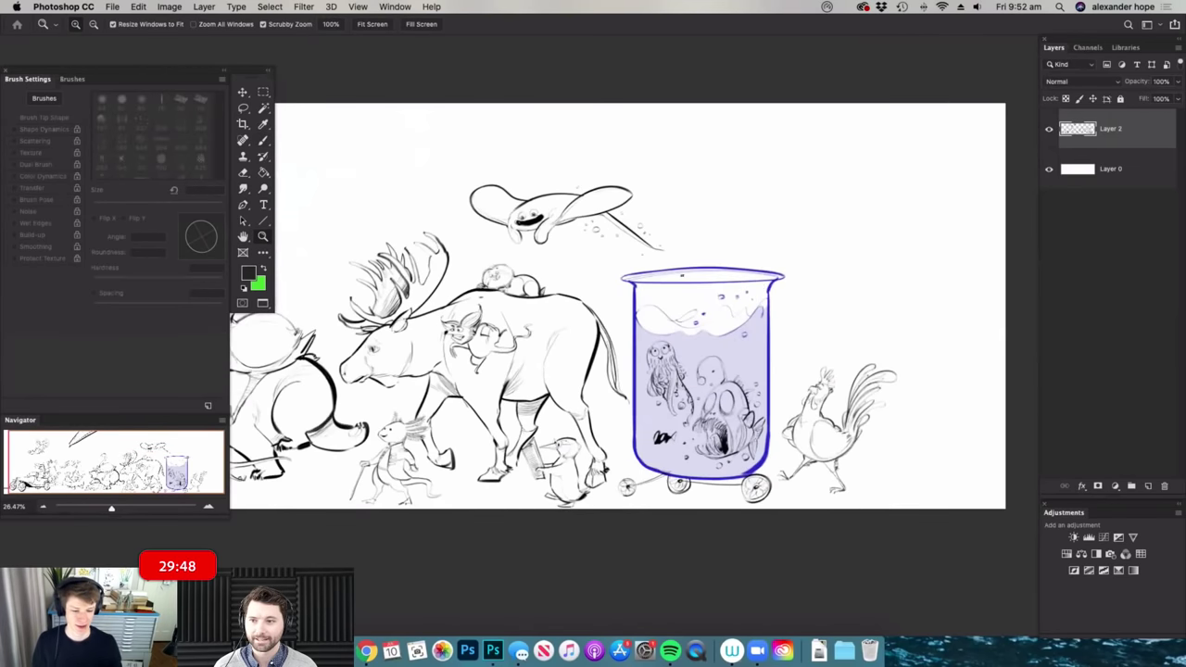
pyautogui.scroll(5, 917, 435)
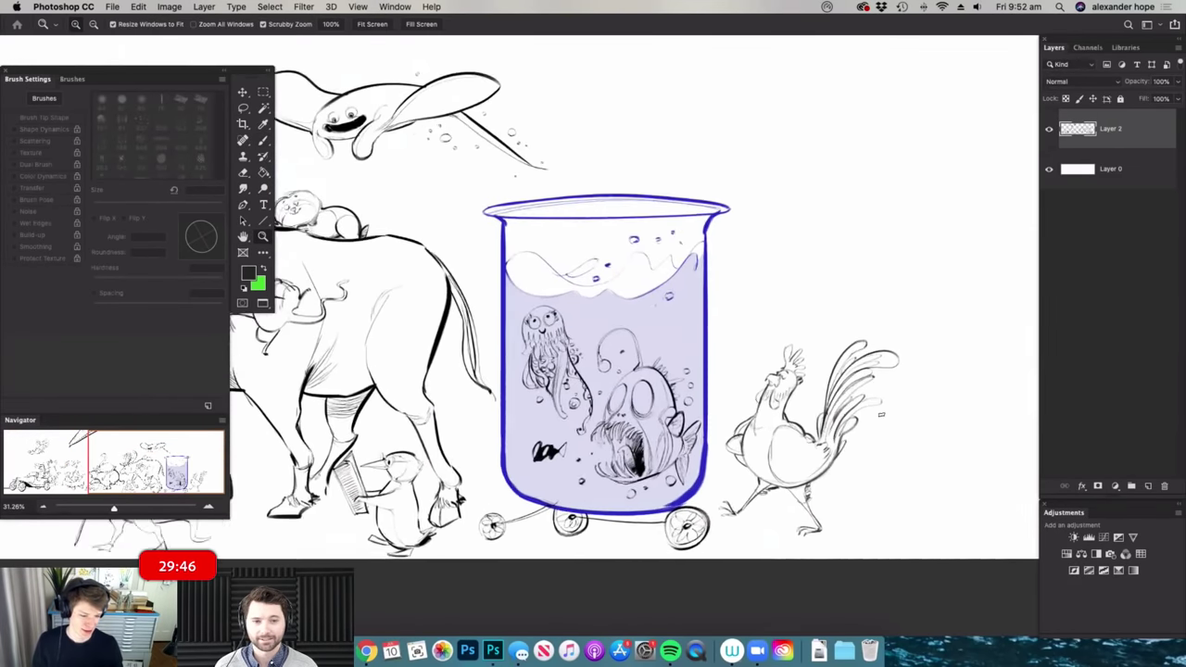
pyautogui.scroll(2, 895, 429)
pyautogui.scroll(3, 778, 428)
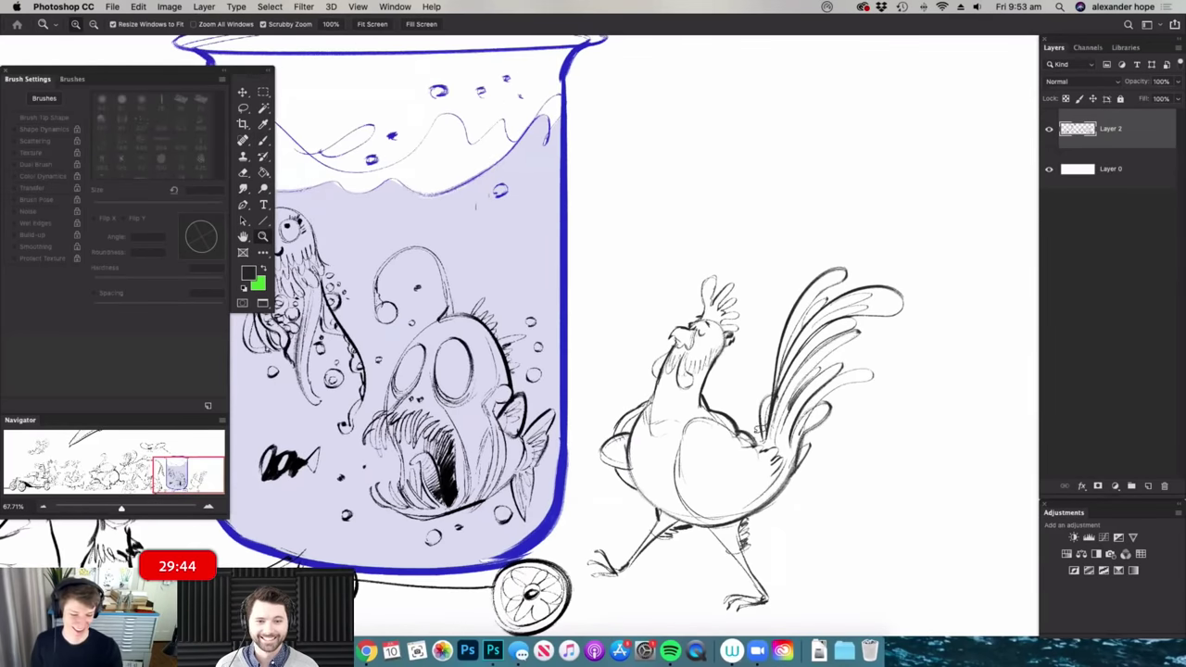
pyautogui.press('b')
pyautogui.scroll(-2, 750, 397)
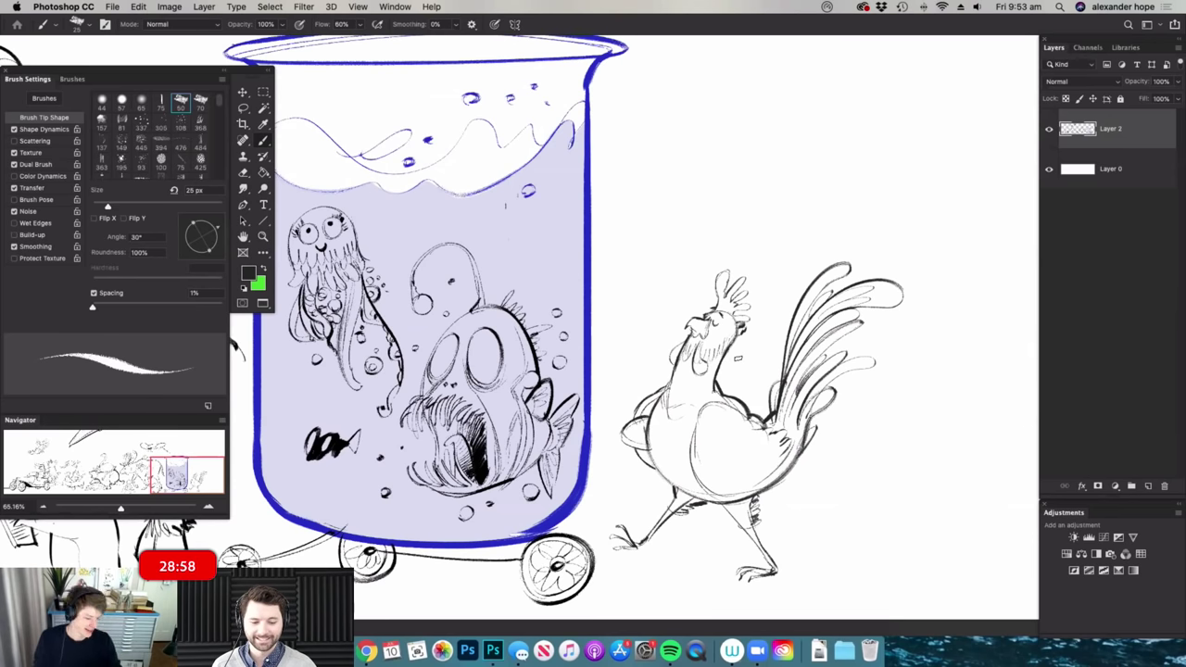
pyautogui.moveTo(722, 340); pyautogui.dragTo(676, 346)
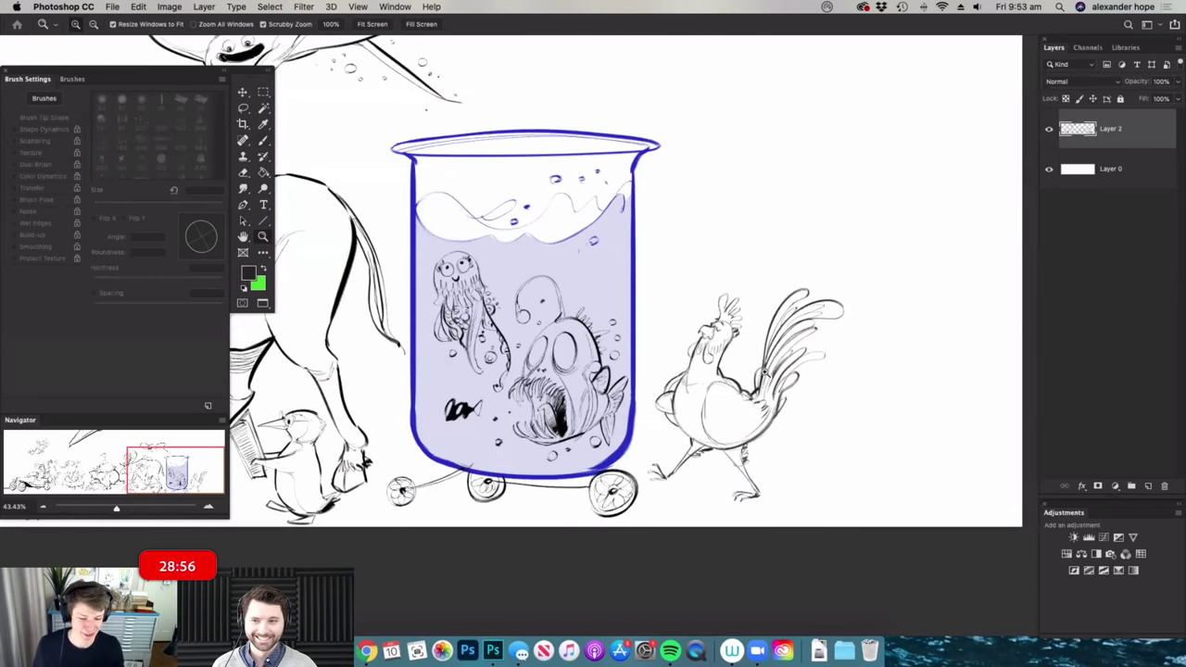
pyautogui.moveTo(848, 359); pyautogui.dragTo(878, 359)
pyautogui.moveTo(692, 420); pyautogui.dragTo(653, 420)
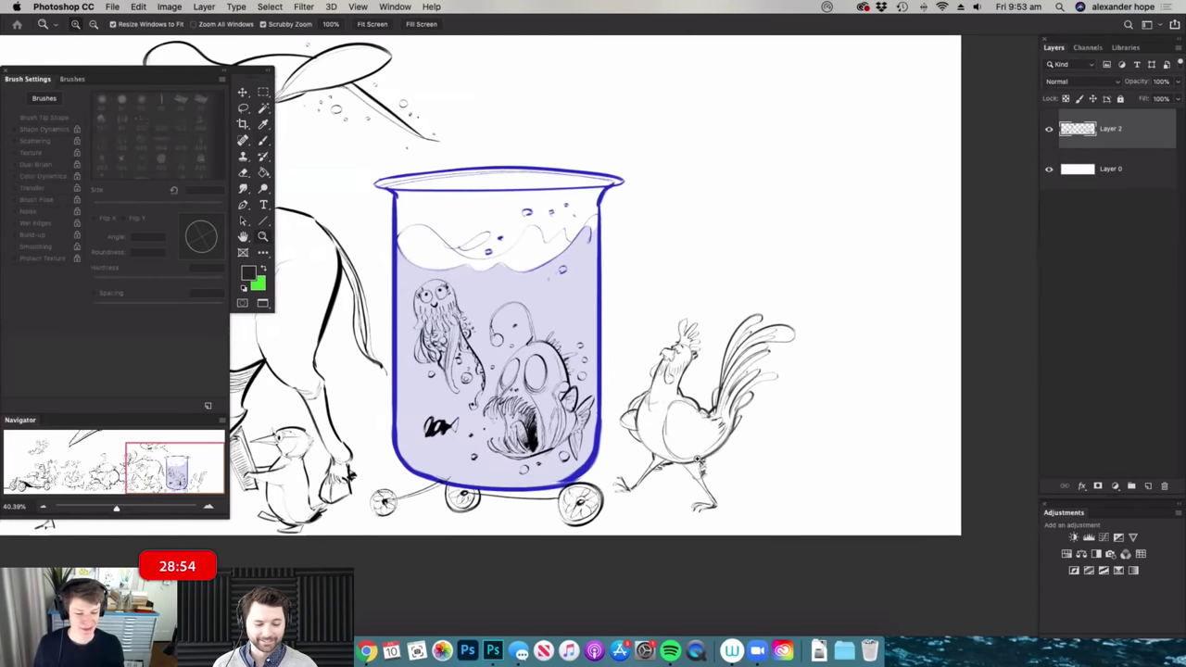
pyautogui.moveTo(727, 452); pyautogui.dragTo(683, 452)
pyautogui.moveTo(768, 385); pyautogui.dragTo(796, 387)
pyautogui.press('b')
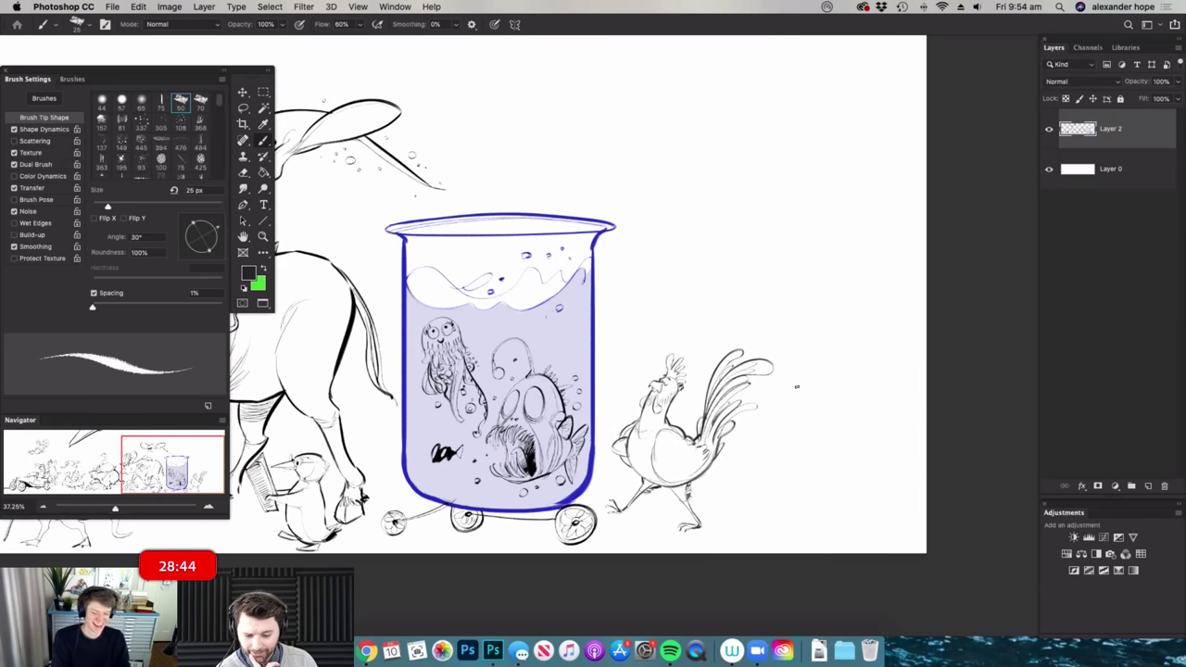
pyautogui.moveTo(809, 381); pyautogui.dragTo(761, 381)
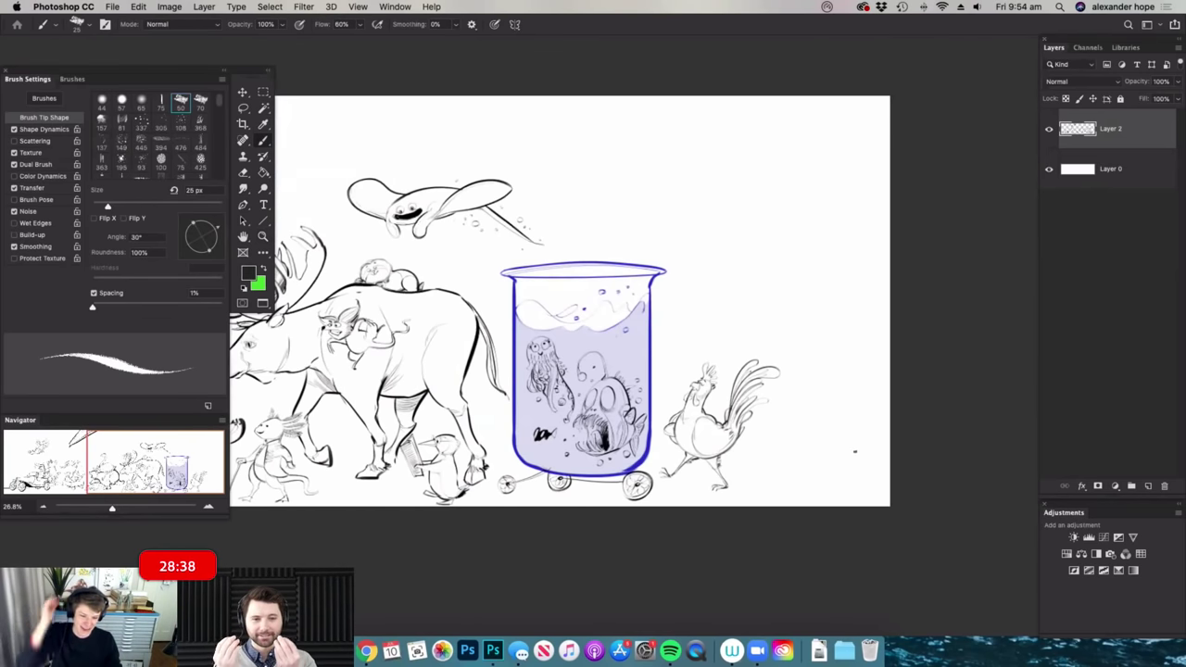
# - Examine the empty canvas behind the rooster's tail as space for another animal
pyautogui.scroll(5, 854, 452)
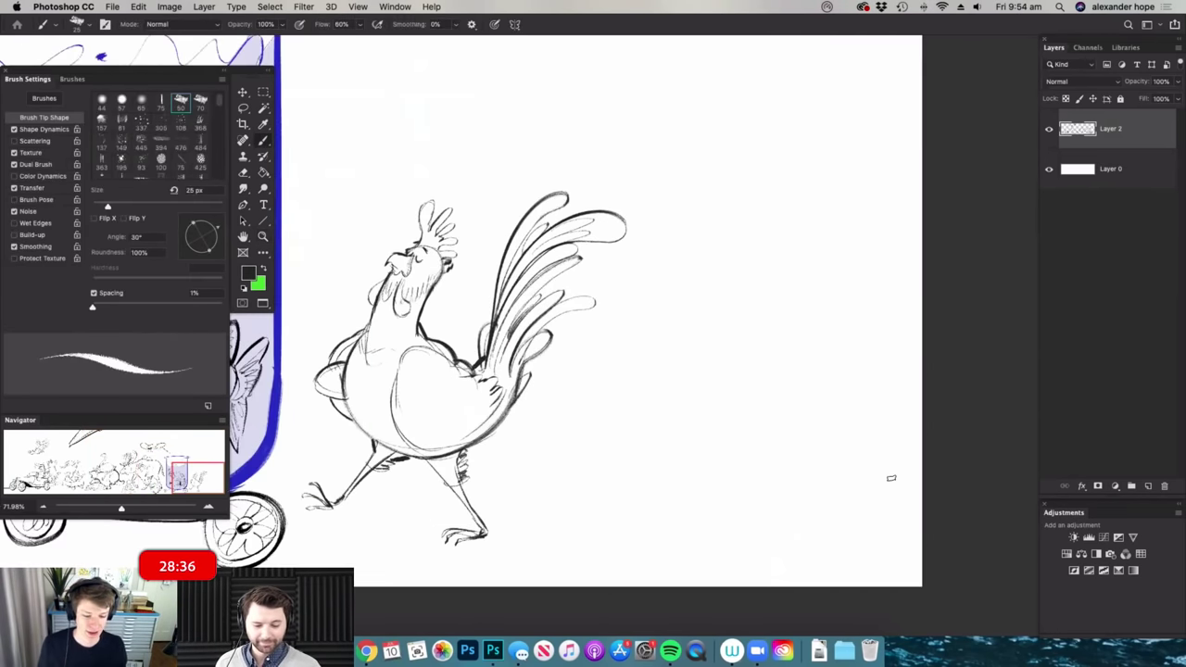
pyautogui.moveTo(704, 353); pyautogui.dragTo(649, 355)
pyautogui.moveTo(752, 405); pyautogui.dragTo(793, 406)
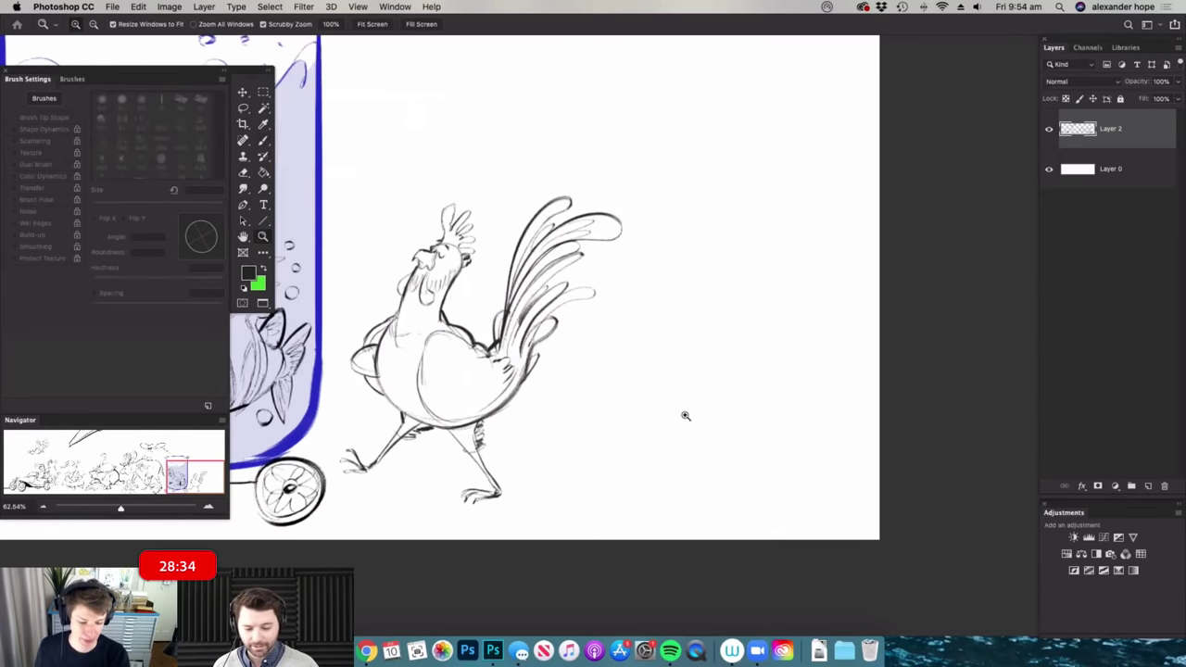
pyautogui.moveTo(683, 416); pyautogui.dragTo(755, 399)
pyautogui.scroll(2, 755, 398)
pyautogui.press('b')
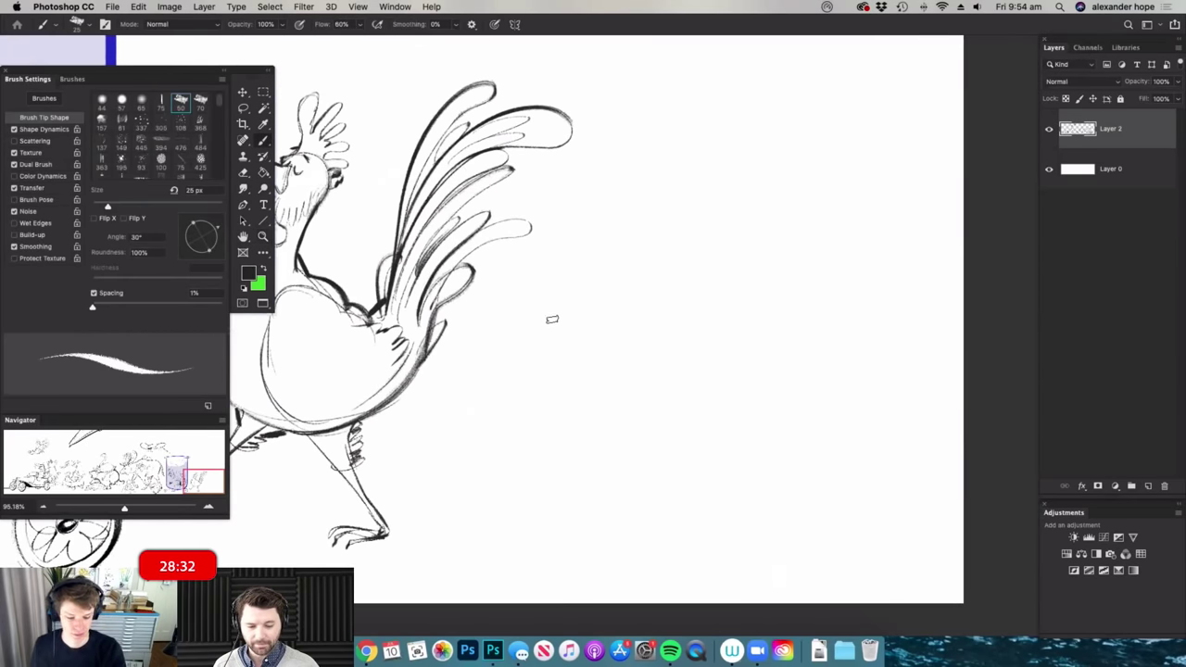
pyautogui.moveTo(655, 369)
pyautogui.mouseDown()
pyautogui.moveTo(647, 375)
pyautogui.moveTo(685, 408)
pyautogui.mouseUp()
pyautogui.moveTo(762, 373); pyautogui.dragTo(738, 398)
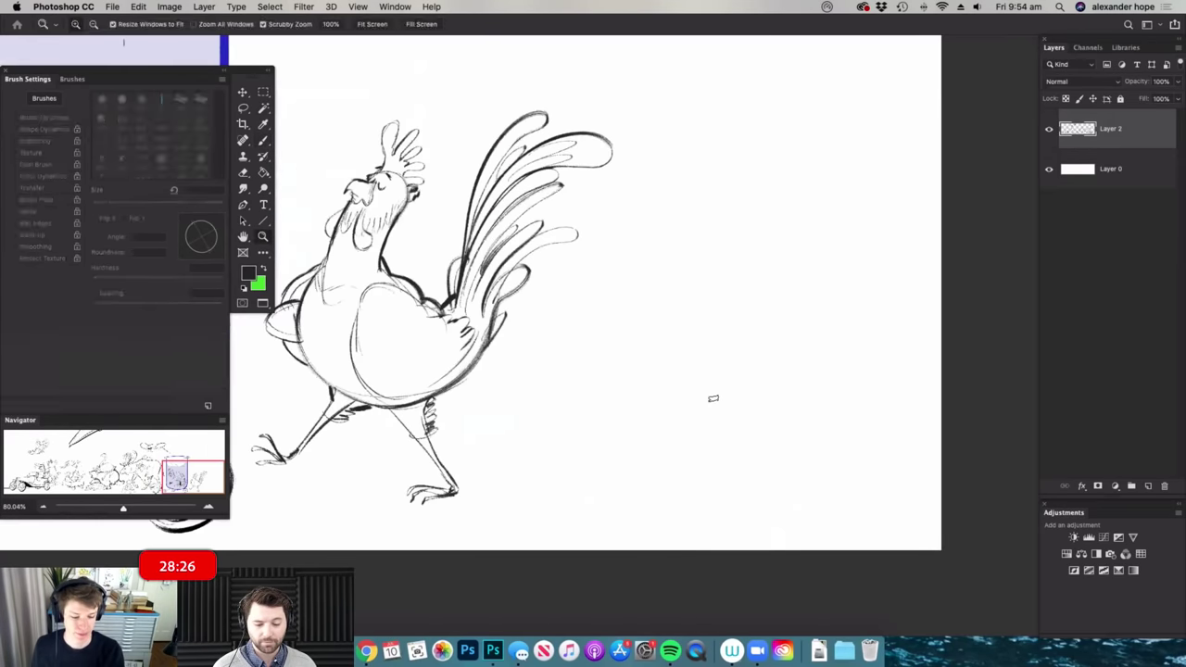
pyautogui.scroll(1, 695, 389)
pyautogui.press('b')
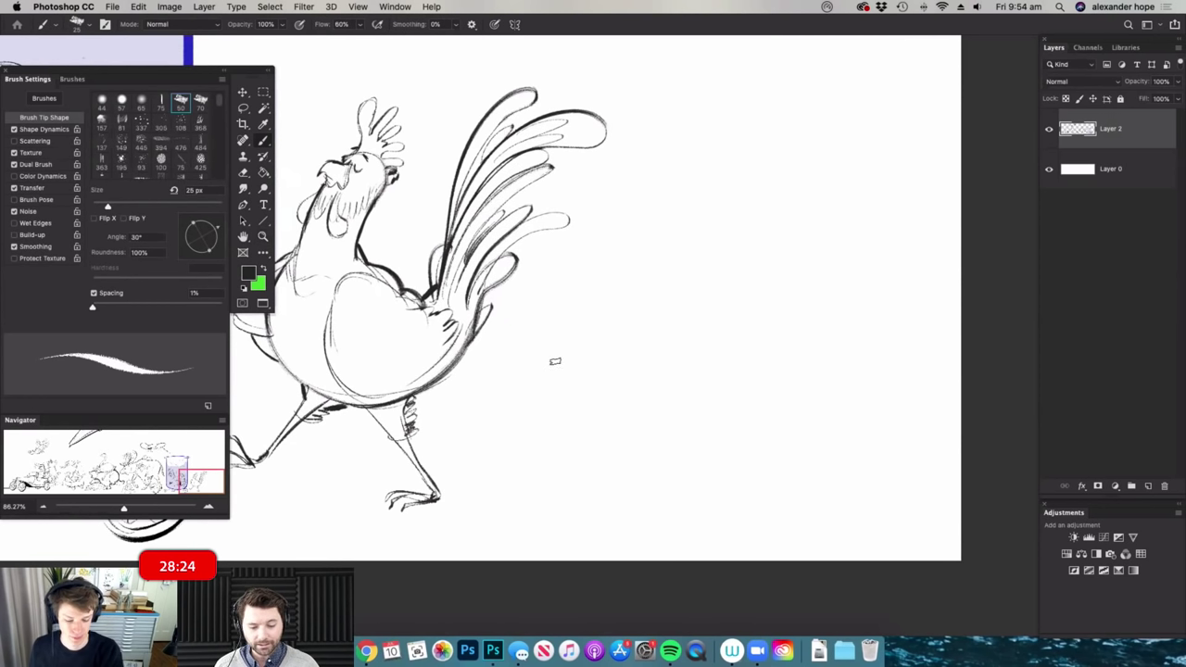
# - Switch to Chrome and replace the axolotl image search with one for "kiwi", refined to "kiwi bird"
pyautogui.click(367, 651)
pyautogui.click(312, 113)
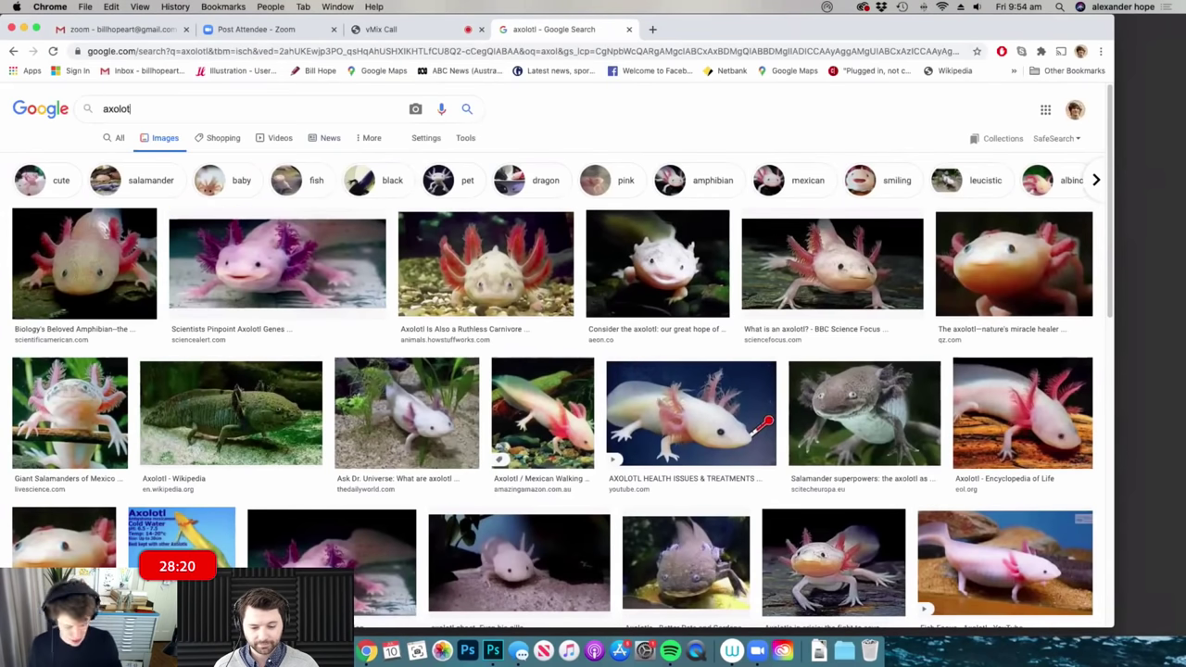
pyautogui.press('BackSpace')
pyautogui.press('BackSpace')
pyautogui.press('BackSpace')
pyautogui.press('BackSpace')
pyautogui.press('BackSpace')
pyautogui.press('BackSpace')
pyautogui.press('BackSpace')
pyautogui.write('k')
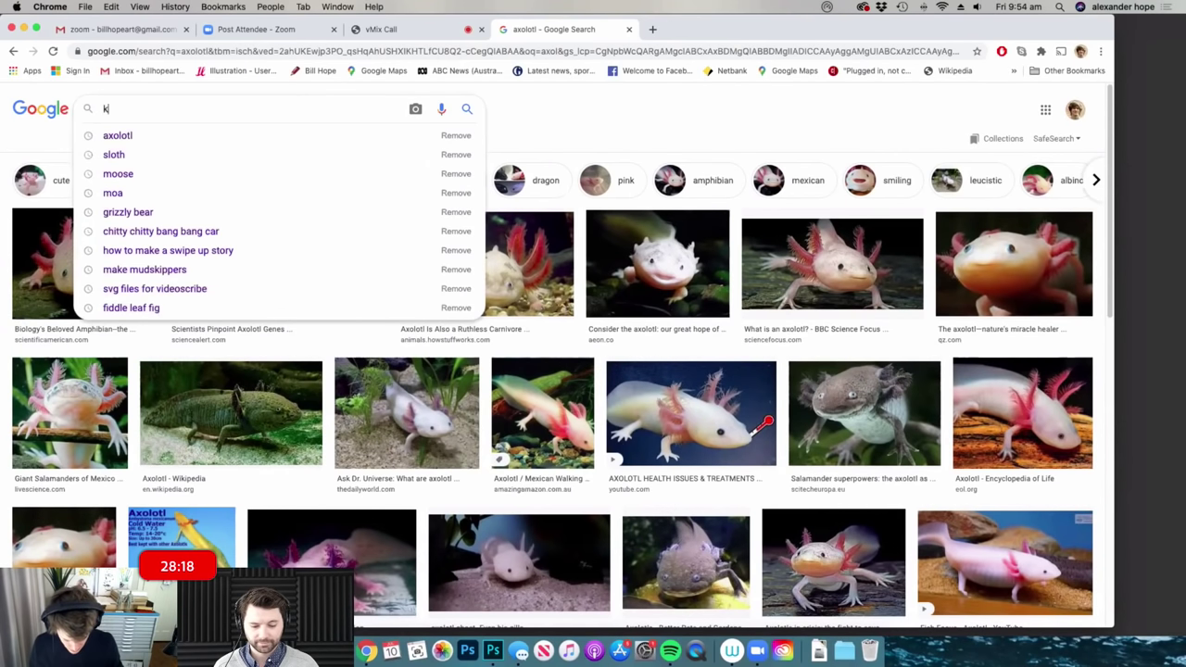
pyautogui.write('iwi')
pyautogui.press('Return')
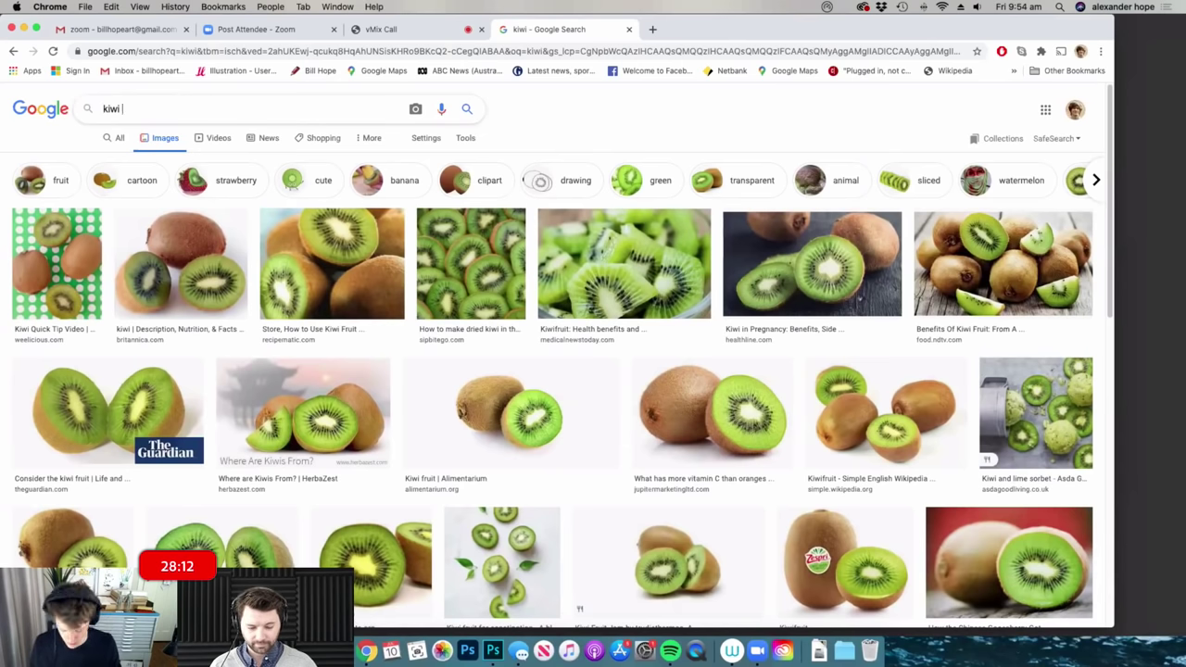
pyautogui.write('bird')
pyautogui.press('Return')
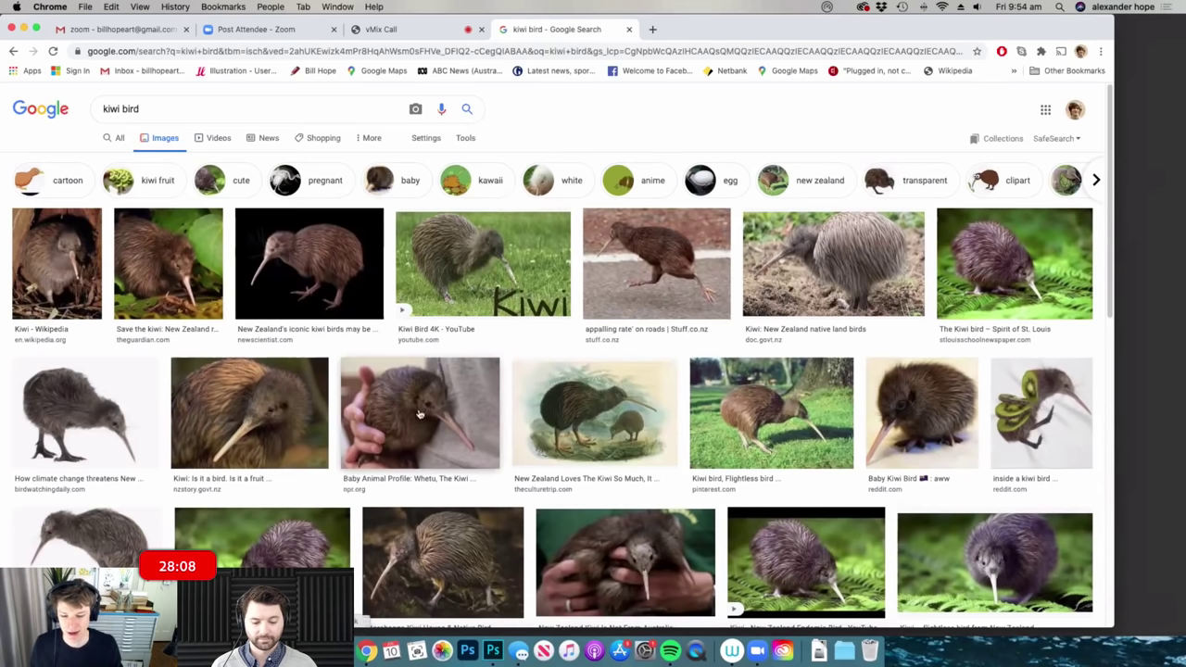
# - Switch back to Photoshop and draw a kiwi's rounded, egg-shaped body with a pointed rump behind the rooster
pyautogui.click(493, 651)
pyautogui.press('b')
pyautogui.scroll(2, 741, 417)
pyautogui.moveTo(508, 399)
pyautogui.mouseDown()
pyautogui.moveTo(688, 360)
pyautogui.moveTo(730, 378)
pyautogui.mouseUp()
pyautogui.moveTo(529, 433); pyautogui.dragTo(643, 439)
pyautogui.moveTo(503, 421); pyautogui.dragTo(709, 400)
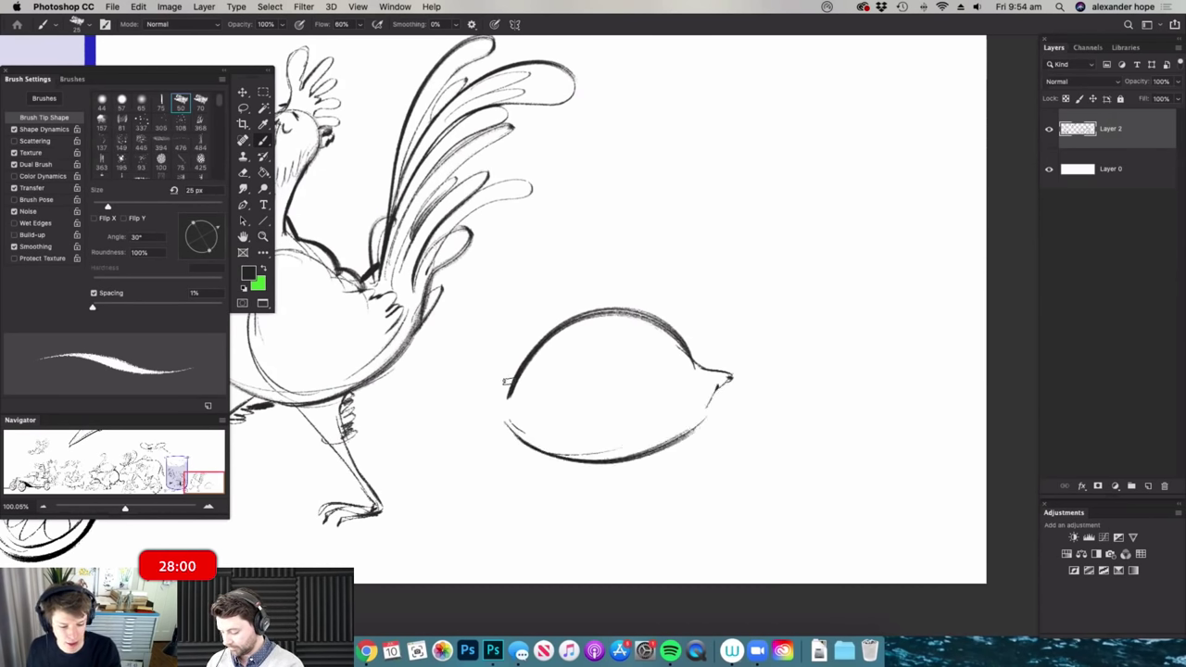
# - Draw the kiwi's low, forward-stretched head with a long thin beak, a round eye and the throat line
pyautogui.moveTo(508, 391); pyautogui.dragTo(435, 405)
pyautogui.moveTo(475, 444); pyautogui.dragTo(521, 424)
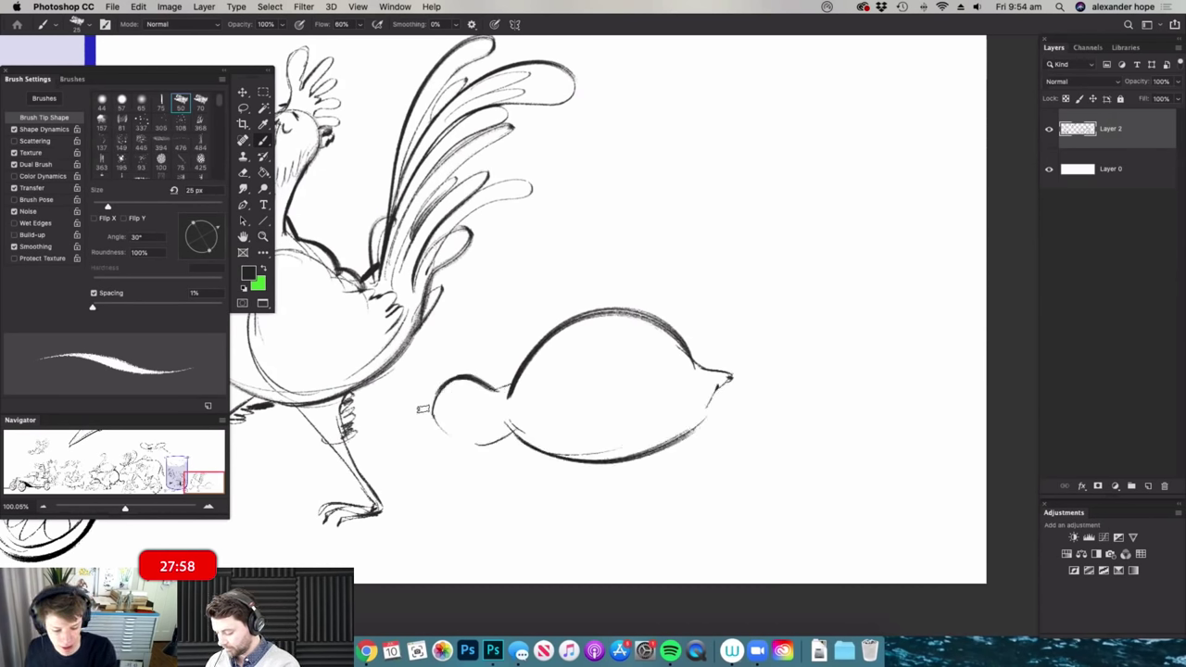
pyautogui.moveTo(400, 412); pyautogui.dragTo(368, 420)
pyautogui.moveTo(369, 420); pyautogui.dragTo(487, 408)
pyautogui.moveTo(441, 361); pyautogui.dragTo(474, 363)
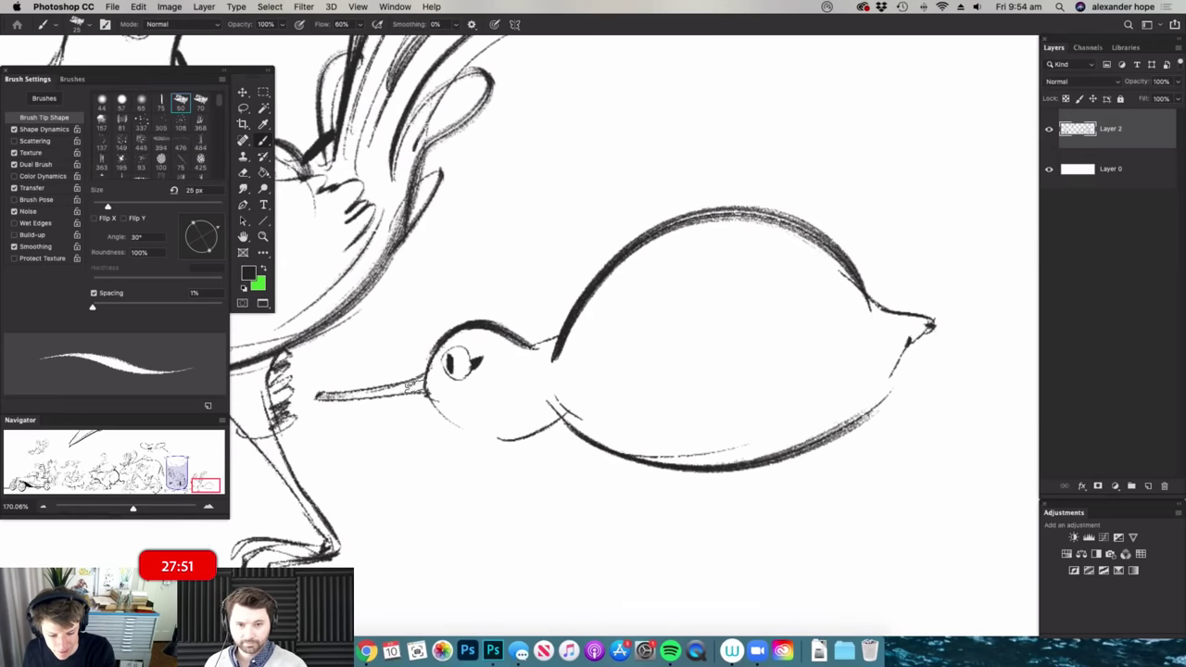
pyautogui.moveTo(430, 396)
pyautogui.mouseDown()
pyautogui.moveTo(481, 428)
pyautogui.moveTo(463, 422)
pyautogui.moveTo(536, 422)
pyautogui.moveTo(555, 399)
pyautogui.moveTo(536, 430)
pyautogui.mouseUp()
# - Draw the kiwi's front leg with a curved thigh and splayed toes, and its rear leg kicking back
pyautogui.press('z')
pyautogui.moveTo(575, 378); pyautogui.dragTo(481, 394)
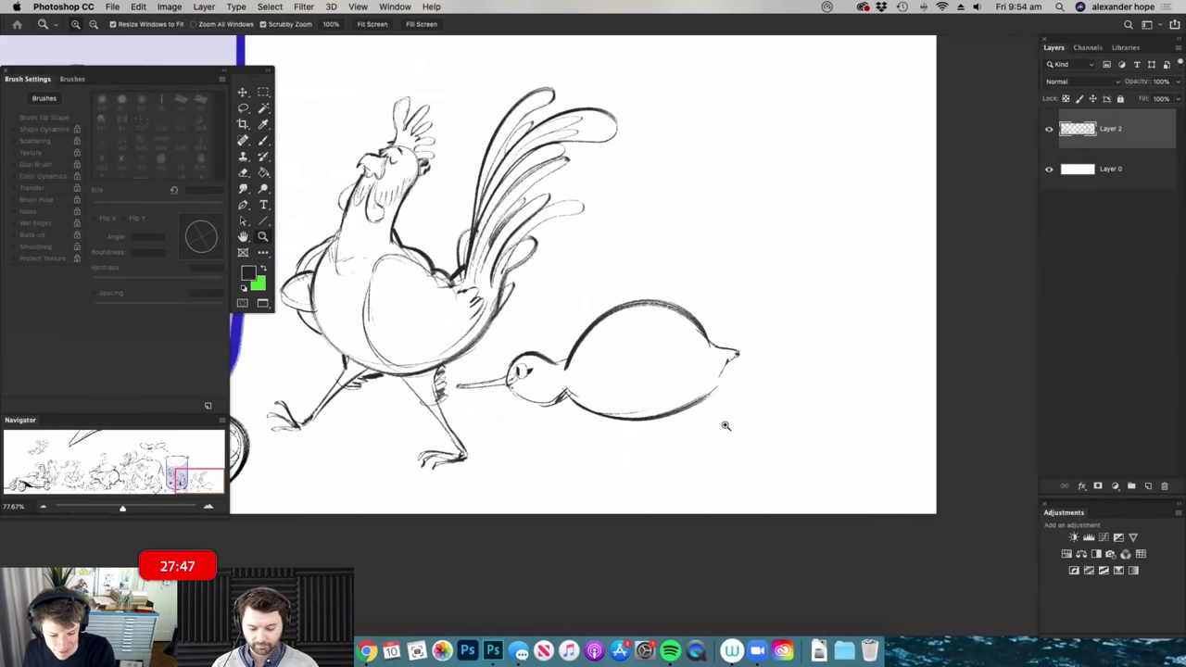
pyautogui.moveTo(723, 422); pyautogui.dragTo(774, 436)
pyautogui.moveTo(607, 390); pyautogui.dragTo(550, 449)
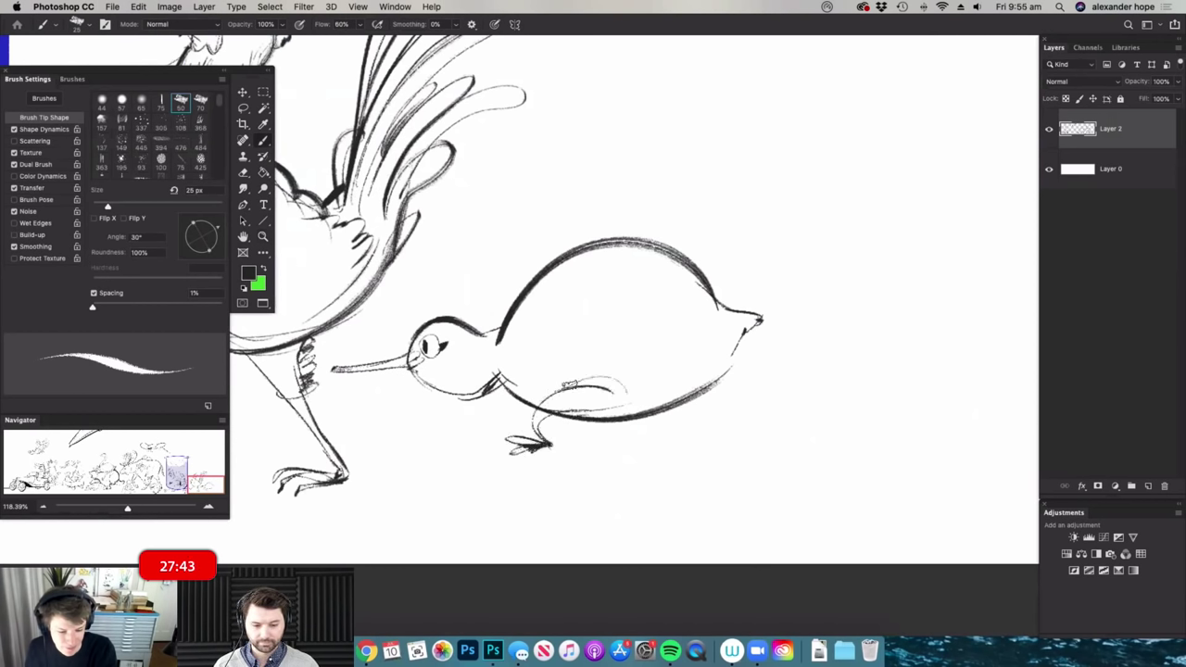
pyautogui.moveTo(570, 384); pyautogui.dragTo(624, 417)
pyautogui.moveTo(580, 379); pyautogui.dragTo(622, 378)
pyautogui.moveTo(665, 413)
pyautogui.mouseDown()
pyautogui.moveTo(699, 440)
pyautogui.moveTo(742, 450)
pyautogui.moveTo(746, 438)
pyautogui.mouseUp()
pyautogui.moveTo(715, 422)
pyautogui.mouseDown()
pyautogui.moveTo(731, 457)
pyautogui.moveTo(712, 428)
pyautogui.moveTo(653, 426)
pyautogui.mouseUp()
# - Add spiky tail feathers to the kiwi's rump and thicken the contour running down to the rear leg
pyautogui.press('super+space')
pyautogui.press('super+space')
pyautogui.moveTo(517, 380); pyautogui.dragTo(551, 378)
pyautogui.press('b')
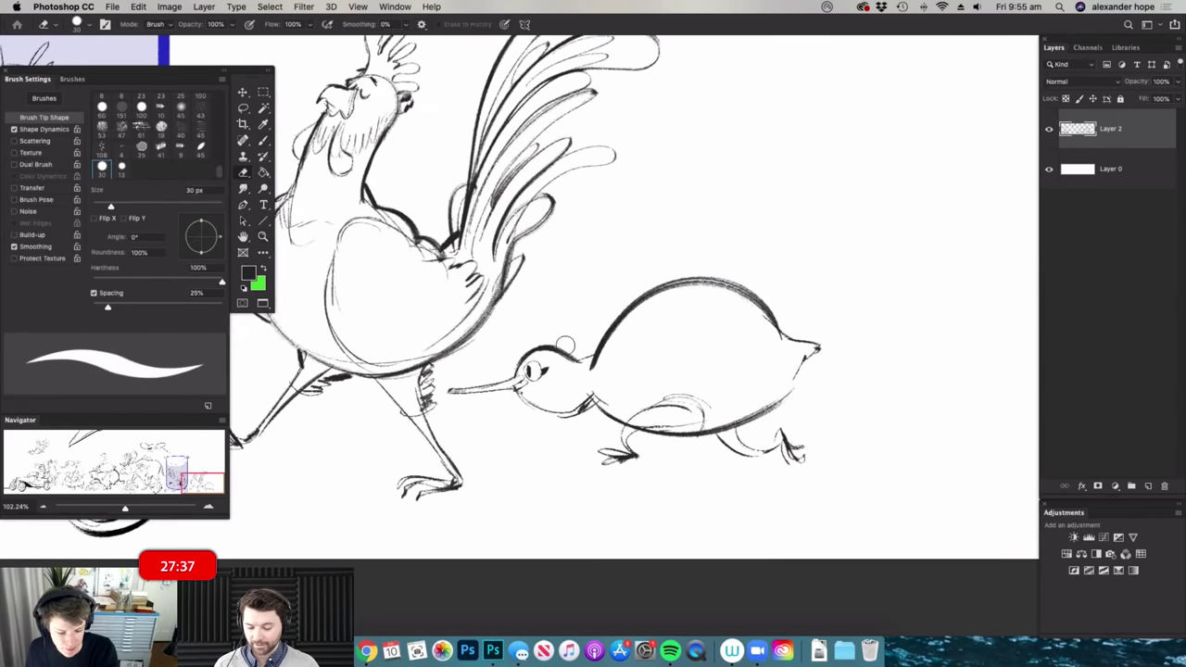
pyautogui.press('b')
pyautogui.moveTo(792, 333)
pyautogui.mouseDown()
pyautogui.moveTo(854, 295)
pyautogui.moveTo(856, 318)
pyautogui.moveTo(789, 374)
pyautogui.moveTo(799, 383)
pyautogui.moveTo(777, 413)
pyautogui.mouseUp()
pyautogui.press('e')
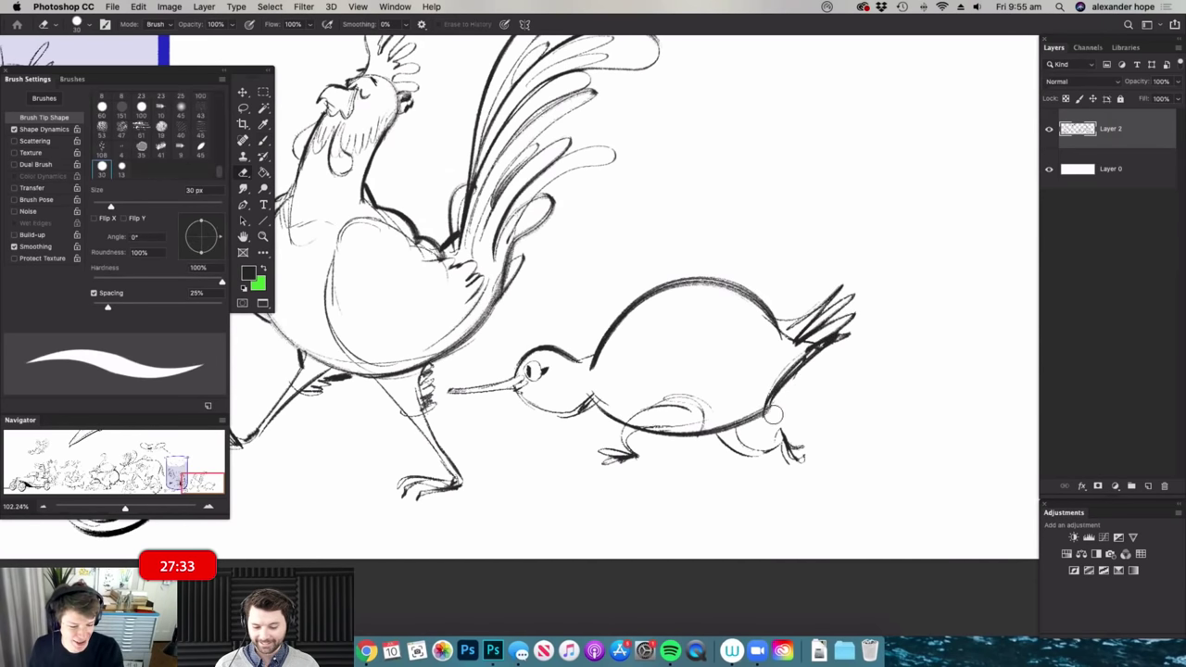
# - Lasso the kiwi's body, shift it up and back from the head, and draw a longer neck joining the two
pyautogui.press('z')
pyautogui.moveTo(741, 375)
pyautogui.mouseDown()
pyautogui.moveTo(844, 343)
pyautogui.moveTo(833, 319)
pyautogui.moveTo(852, 326)
pyautogui.moveTo(792, 394)
pyautogui.moveTo(612, 417)
pyautogui.moveTo(649, 306)
pyautogui.moveTo(794, 326)
pyautogui.mouseUp()
pyautogui.press('l')
pyautogui.press('v')
pyautogui.moveTo(736, 404); pyautogui.dragTo(753, 385)
pyautogui.hotkey('ctrl', 'd')
pyautogui.press('b')
pyautogui.scroll(3, 611, 380)
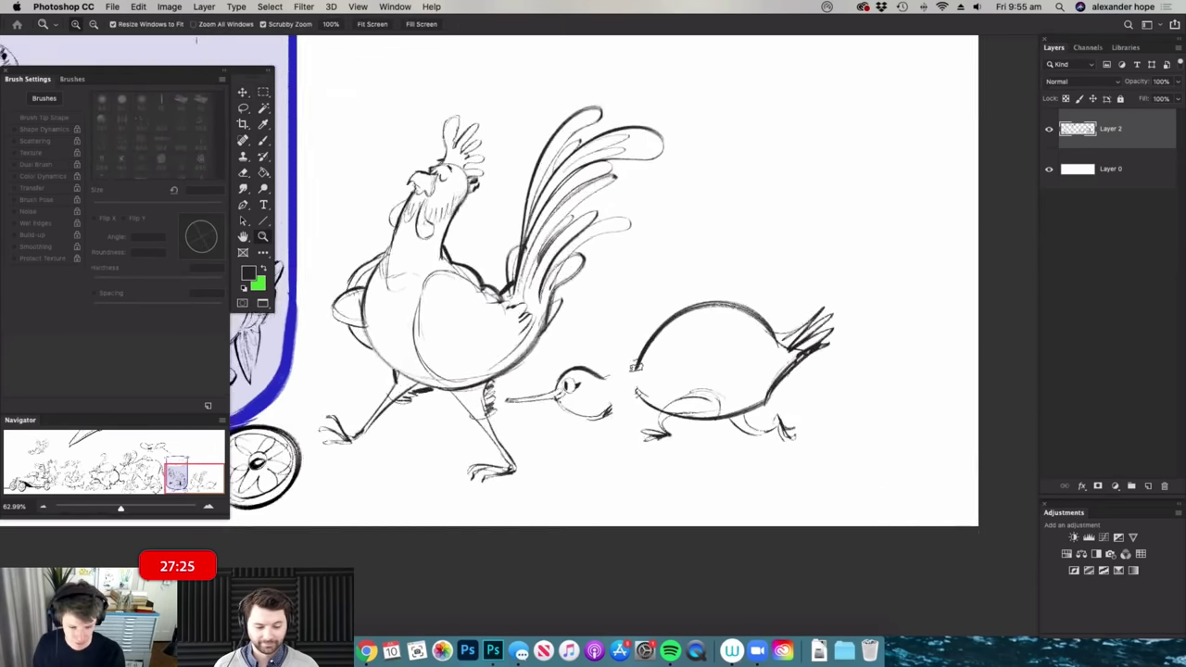
pyautogui.moveTo(644, 381); pyautogui.dragTo(561, 381)
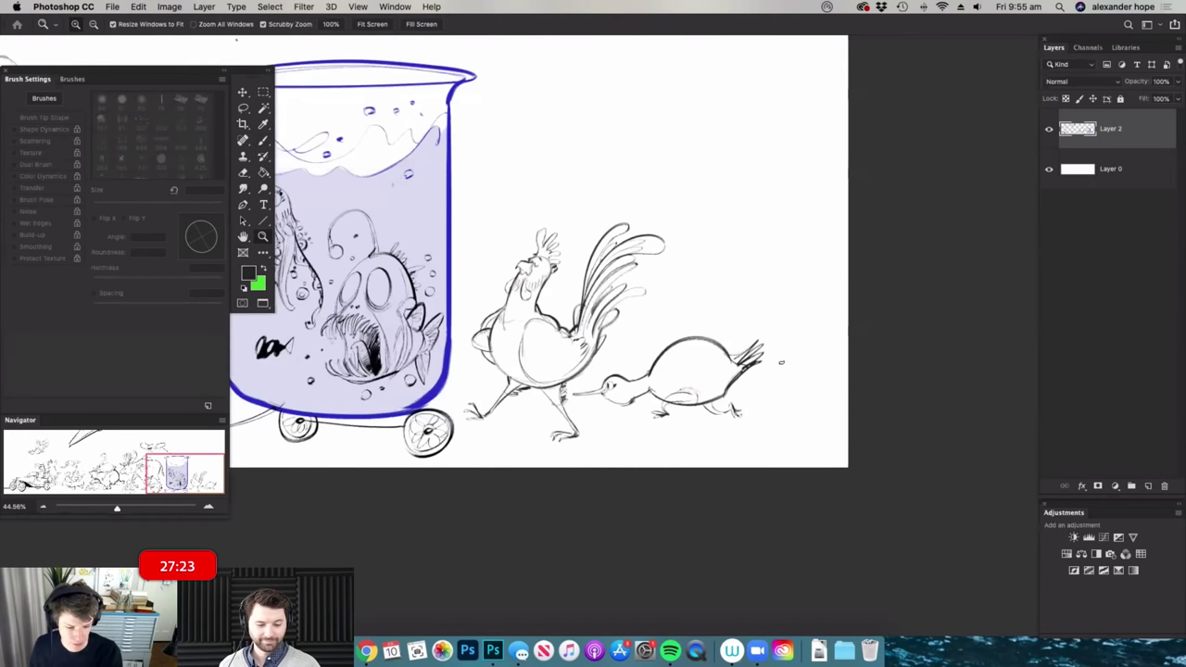
# - Draw a large round crab body in the empty space above the rooster, enlarging the brush to 38 px
pyautogui.moveTo(744, 400); pyautogui.dragTo(713, 399)
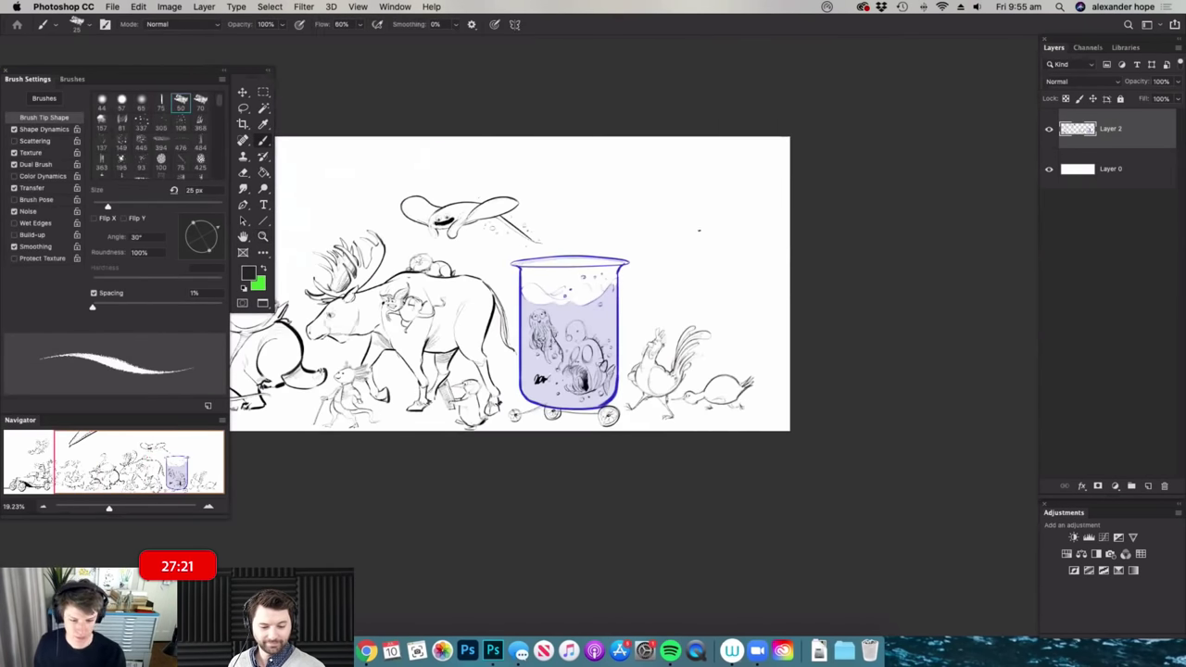
pyautogui.scroll(3, 702, 212)
pyautogui.scroll(1, 617, 173)
pyautogui.moveTo(550, 257)
pyautogui.mouseDown()
pyautogui.moveTo(610, 206)
pyautogui.moveTo(714, 229)
pyautogui.mouseUp()
pyautogui.moveTo(570, 230); pyautogui.dragTo(542, 311)
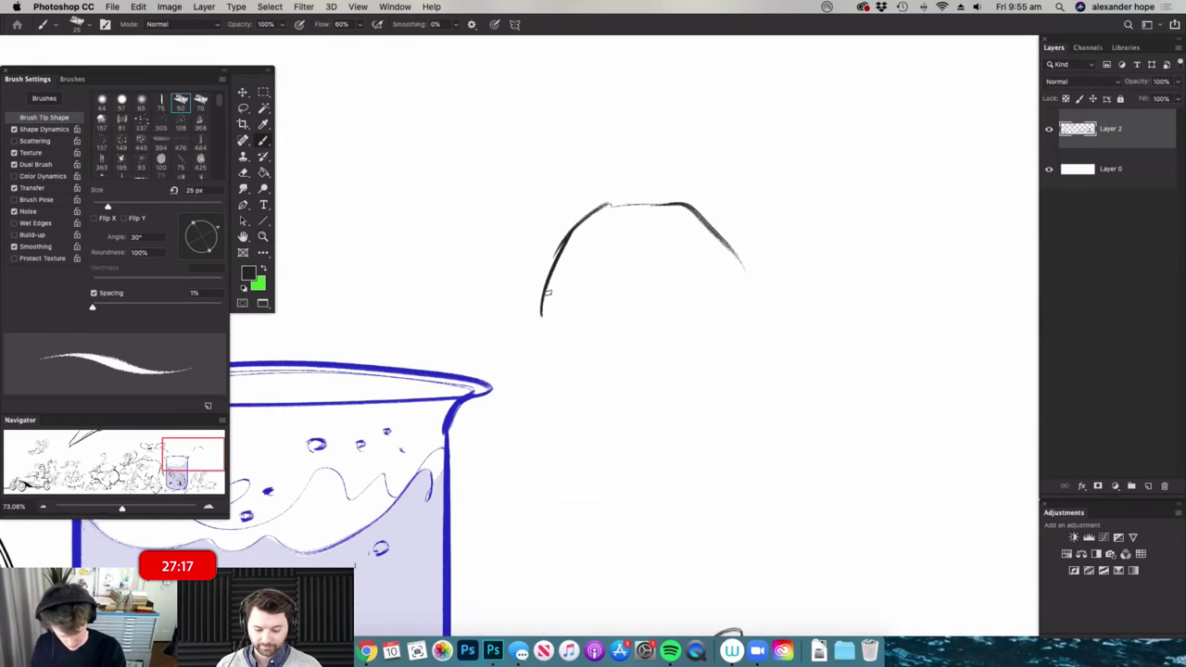
pyautogui.rightClick(663, 233)
pyautogui.click(744, 260)
pyautogui.press('Return')
pyautogui.moveTo(686, 271); pyautogui.dragTo(736, 269)
pyautogui.moveTo(550, 228)
pyautogui.mouseDown()
pyautogui.moveTo(515, 313)
pyautogui.moveTo(544, 355)
pyautogui.moveTo(600, 395)
pyautogui.moveTo(689, 387)
pyautogui.mouseUp()
pyautogui.moveTo(751, 268)
pyautogui.mouseDown()
pyautogui.moveTo(701, 385)
pyautogui.moveTo(683, 348)
pyautogui.mouseUp()
# - Draw dark sunglasses on short eye stalks above the body, with eyebrows over them and a small frowning mouth below
pyautogui.moveTo(628, 193)
pyautogui.mouseDown()
pyautogui.moveTo(651, 342)
pyautogui.moveTo(619, 214)
pyautogui.moveTo(674, 223)
pyautogui.mouseUp()
pyautogui.moveTo(591, 248)
pyautogui.mouseDown()
pyautogui.moveTo(631, 246)
pyautogui.moveTo(624, 272)
pyautogui.moveTo(599, 251)
pyautogui.moveTo(666, 271)
pyautogui.moveTo(686, 243)
pyautogui.moveTo(664, 261)
pyautogui.mouseUp()
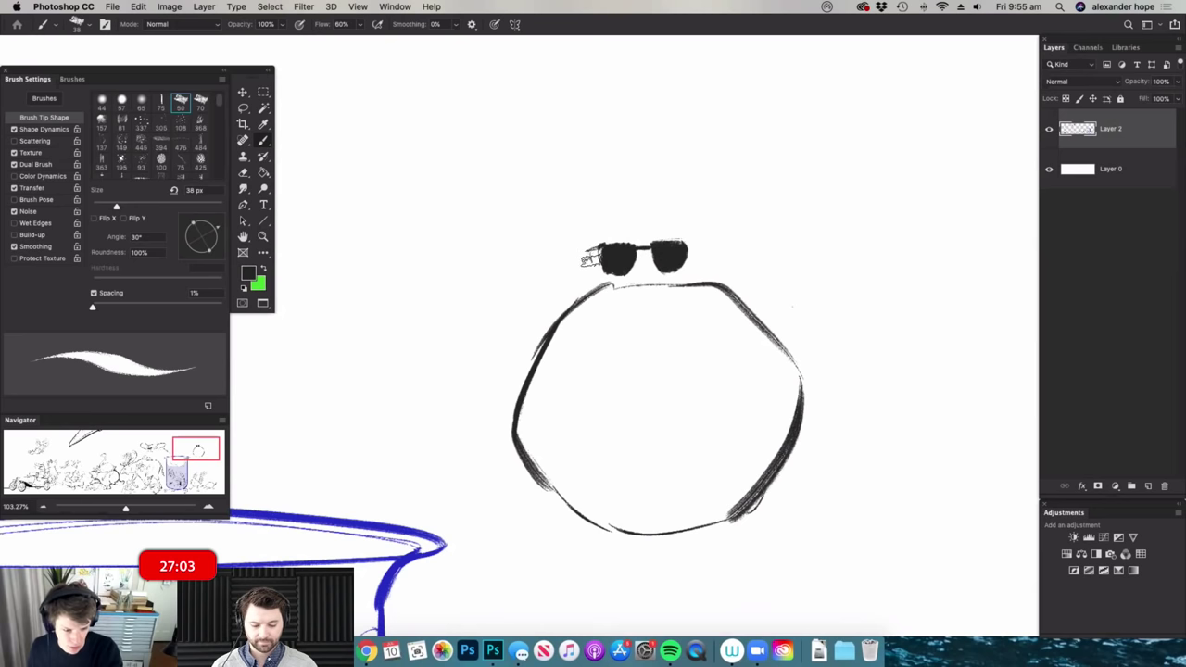
pyautogui.moveTo(712, 285)
pyautogui.mouseDown()
pyautogui.moveTo(674, 289)
pyautogui.moveTo(699, 313)
pyautogui.moveTo(678, 285)
pyautogui.mouseUp()
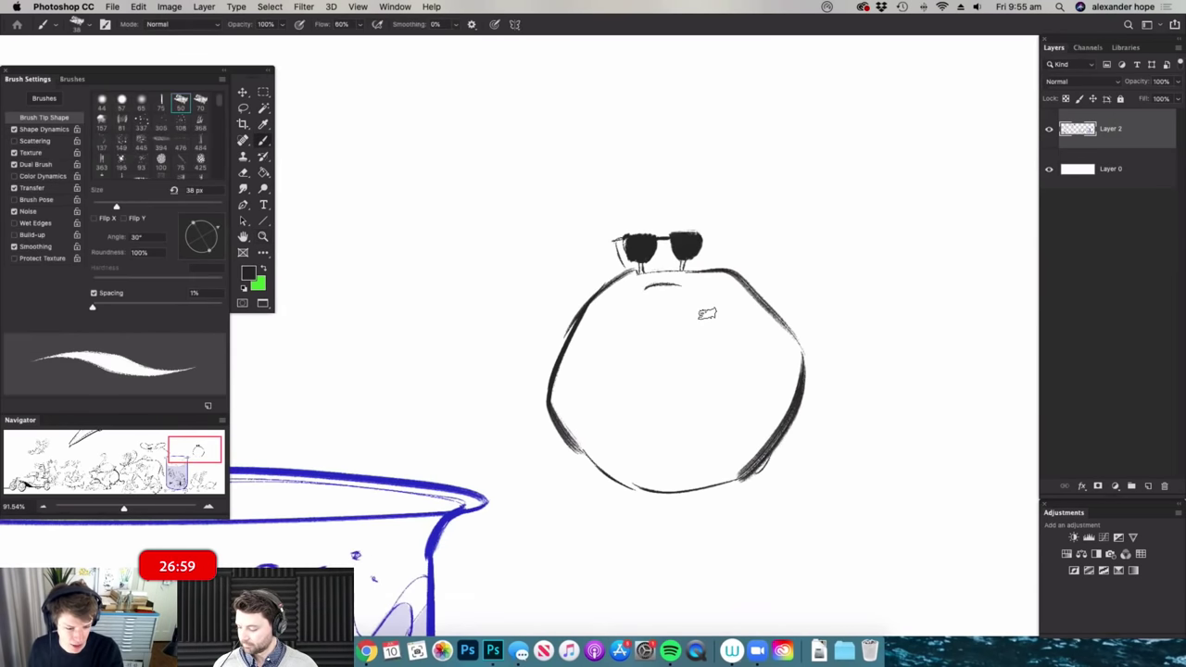
pyautogui.scroll(2, 707, 313)
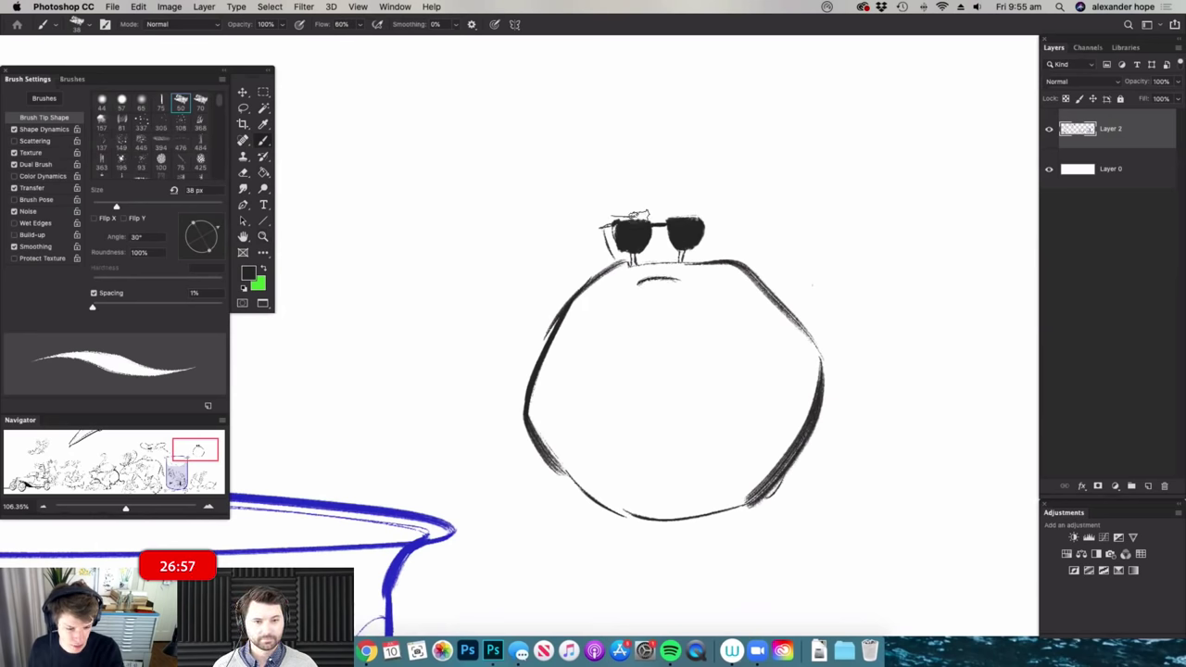
pyautogui.scroll(-2, 704, 277)
pyautogui.scroll(3, 709, 309)
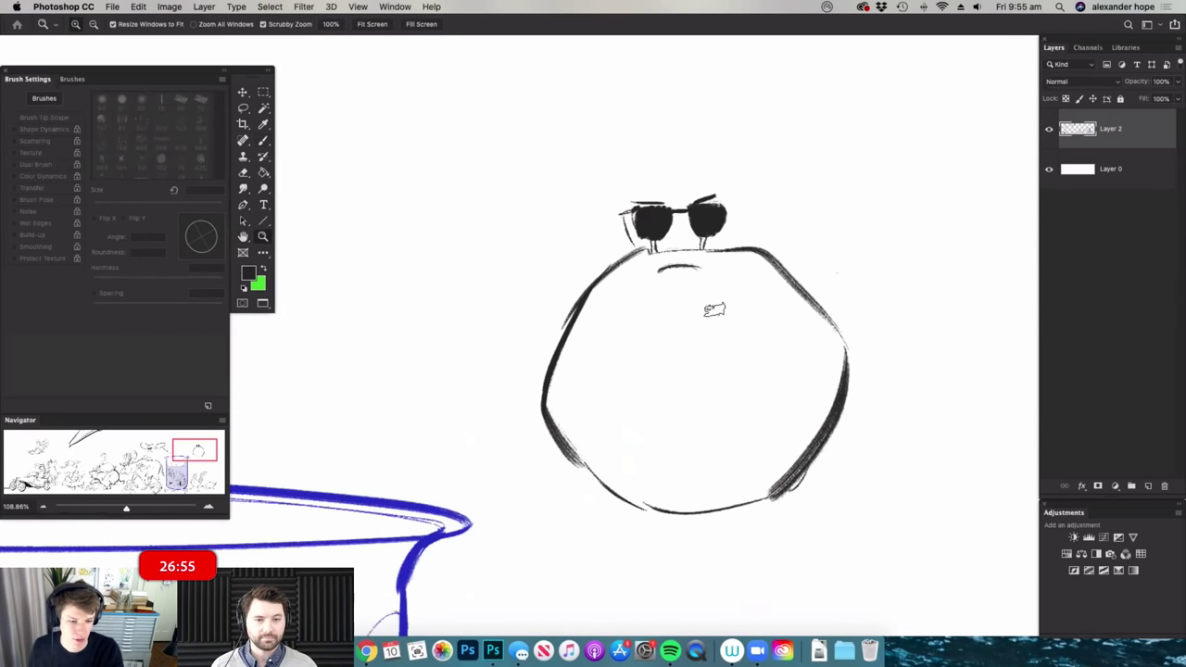
# - Draw a shirt collar, a knotted tie, suit lapels and the jacket's centre opening on the crab's body
pyautogui.moveTo(612, 274); pyautogui.dragTo(681, 299)
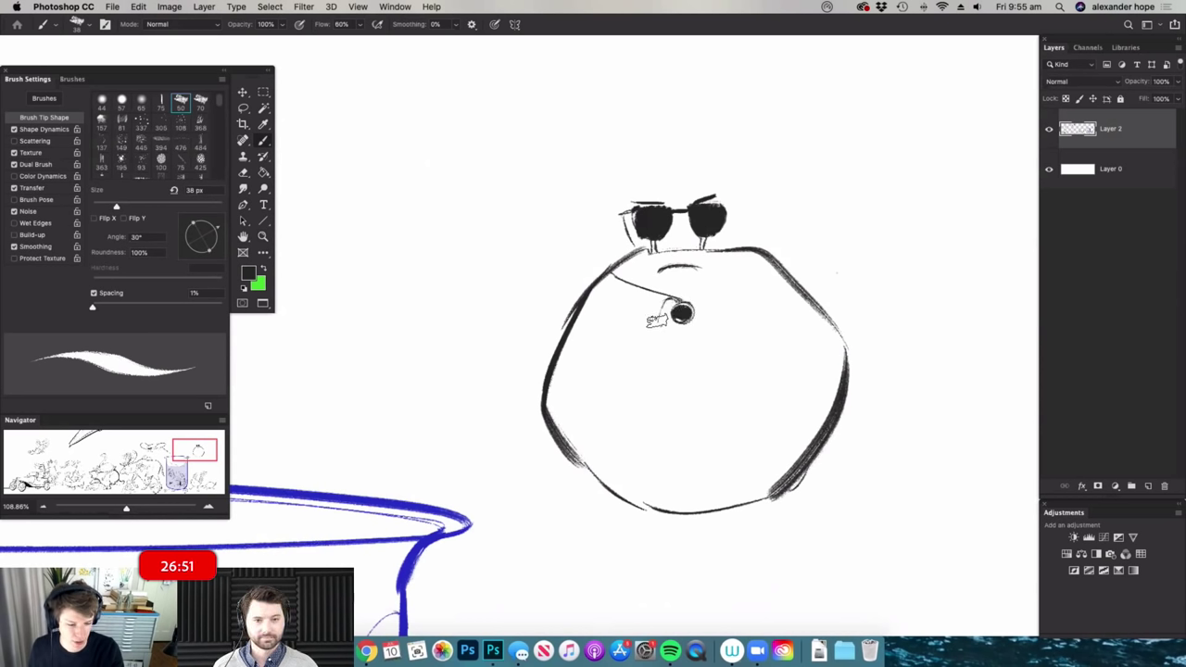
pyautogui.moveTo(615, 280)
pyautogui.mouseDown()
pyautogui.moveTo(699, 300)
pyautogui.moveTo(751, 249)
pyautogui.moveTo(702, 322)
pyautogui.mouseUp()
pyautogui.moveTo(756, 256); pyautogui.dragTo(685, 346)
pyautogui.moveTo(615, 277)
pyautogui.mouseDown()
pyautogui.moveTo(679, 349)
pyautogui.moveTo(676, 328)
pyautogui.moveTo(674, 340)
pyautogui.mouseUp()
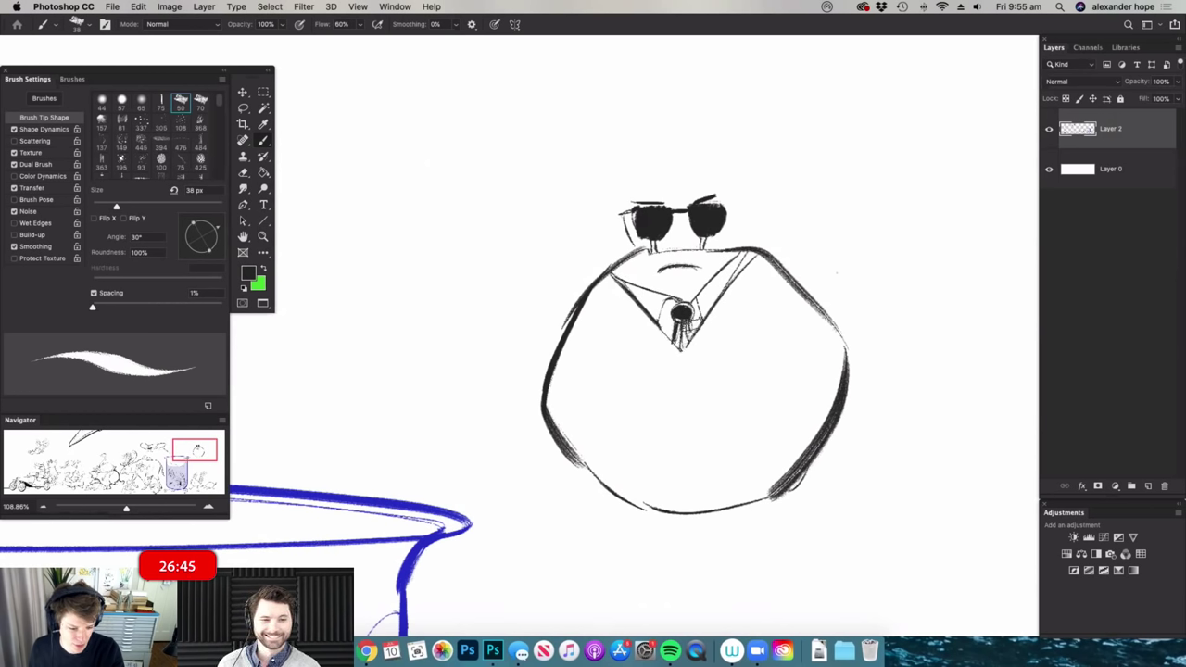
pyautogui.moveTo(777, 258); pyautogui.dragTo(686, 356)
pyautogui.moveTo(610, 280)
pyautogui.mouseDown()
pyautogui.moveTo(677, 362)
pyautogui.moveTo(681, 445)
pyautogui.mouseUp()
# - Draw a big curved claw resting on the crab's hip, clearing the body outline where it overlaps
pyautogui.moveTo(723, 382); pyautogui.dragTo(695, 377)
pyautogui.moveTo(806, 371)
pyautogui.mouseDown()
pyautogui.moveTo(838, 372)
pyautogui.moveTo(728, 468)
pyautogui.moveTo(812, 430)
pyautogui.moveTo(784, 447)
pyautogui.mouseUp()
pyautogui.press('e')
pyautogui.press('b')
pyautogui.moveTo(760, 270)
pyautogui.mouseDown()
pyautogui.moveTo(825, 321)
pyautogui.moveTo(813, 351)
pyautogui.moveTo(809, 323)
pyautogui.moveTo(831, 342)
pyautogui.mouseUp()
pyautogui.press('super+z')
pyautogui.press('super+z')
# - Draw the bent arm from the crab's shoulder out to the elbow and back to the claw, plus the shoulder seam
pyautogui.moveTo(772, 283)
pyautogui.mouseDown()
pyautogui.moveTo(872, 330)
pyautogui.moveTo(815, 407)
pyautogui.moveTo(853, 334)
pyautogui.mouseUp()
pyautogui.moveTo(869, 328); pyautogui.dragTo(804, 320)
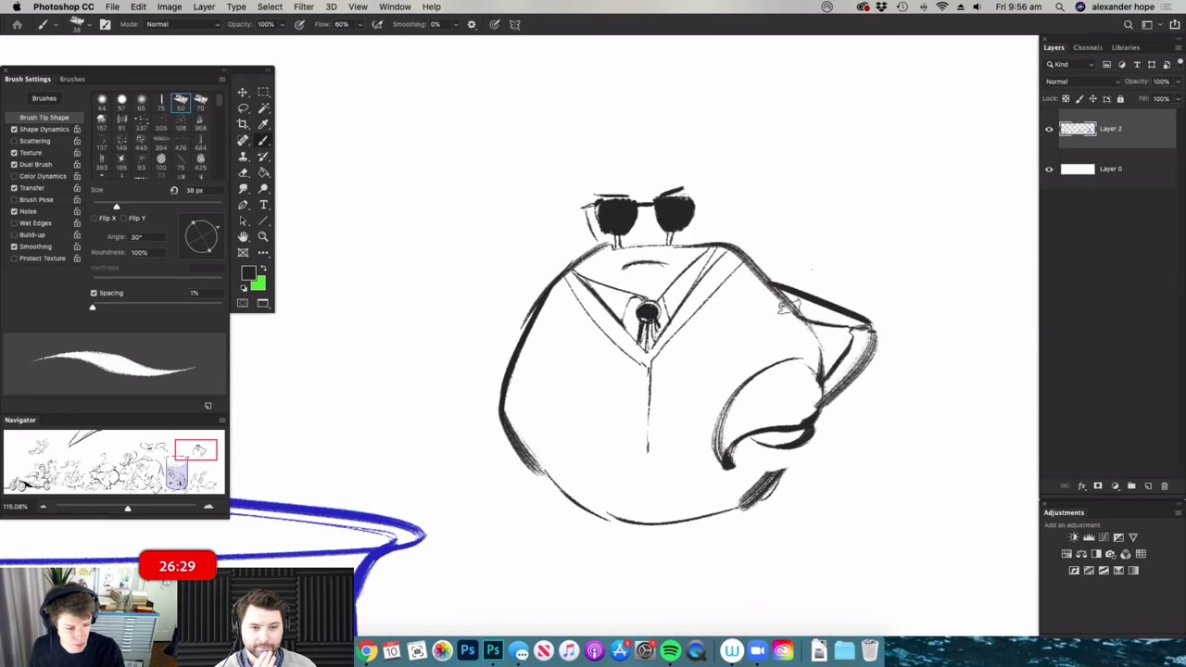
pyautogui.moveTo(747, 266)
pyautogui.mouseDown()
pyautogui.moveTo(806, 325)
pyautogui.moveTo(709, 324)
pyautogui.moveTo(803, 322)
pyautogui.moveTo(788, 352)
pyautogui.mouseUp()
# - Draw two thin jointed legs with small feet beneath the crab's body, on the same side as the arm
pyautogui.press('z')
pyautogui.press('super+space')
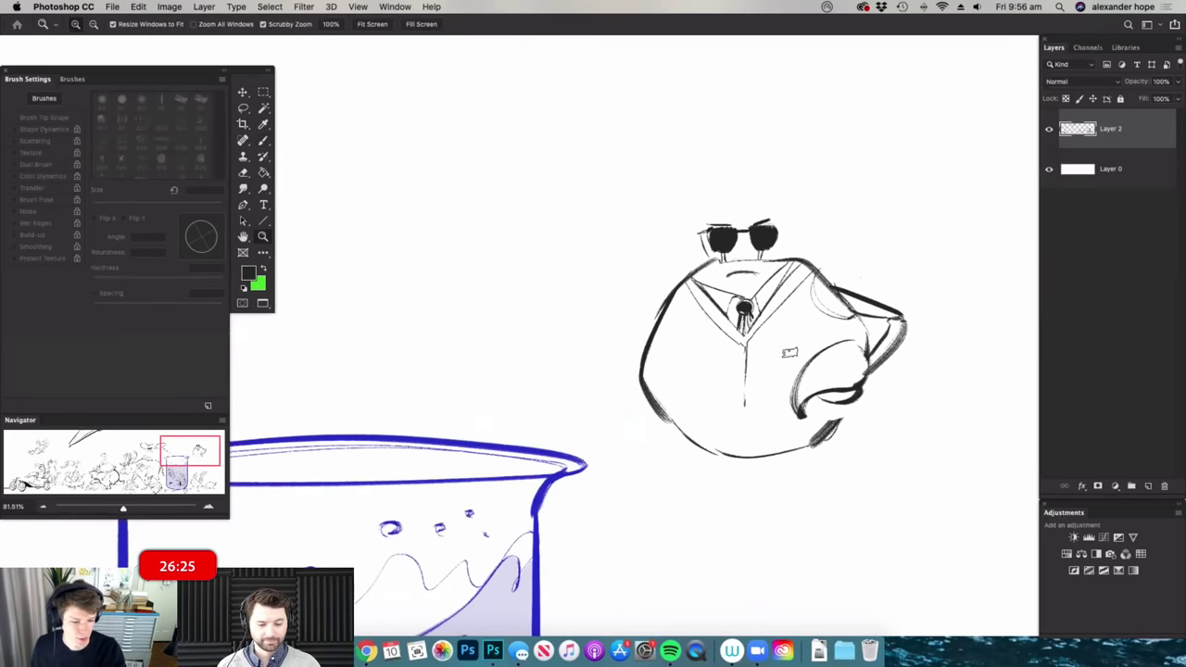
pyautogui.moveTo(883, 396); pyautogui.dragTo(891, 389)
pyautogui.press('super+space')
pyautogui.moveTo(860, 429); pyautogui.dragTo(871, 429)
pyautogui.moveTo(841, 403)
pyautogui.mouseDown()
pyautogui.moveTo(815, 434)
pyautogui.moveTo(808, 426)
pyautogui.mouseUp()
pyautogui.press('super+space')
pyautogui.moveTo(850, 454); pyautogui.dragTo(885, 460)
pyautogui.moveTo(837, 382)
pyautogui.mouseDown()
pyautogui.moveTo(849, 456)
pyautogui.moveTo(838, 491)
pyautogui.moveTo(849, 467)
pyautogui.mouseUp()
pyautogui.press('super+space')
pyautogui.moveTo(785, 421); pyautogui.dragTo(802, 461)
pyautogui.moveTo(799, 418)
pyautogui.mouseDown()
pyautogui.moveTo(803, 502)
pyautogui.moveTo(818, 518)
pyautogui.mouseUp()
pyautogui.press('super+space')
pyautogui.moveTo(854, 525); pyautogui.dragTo(841, 524)
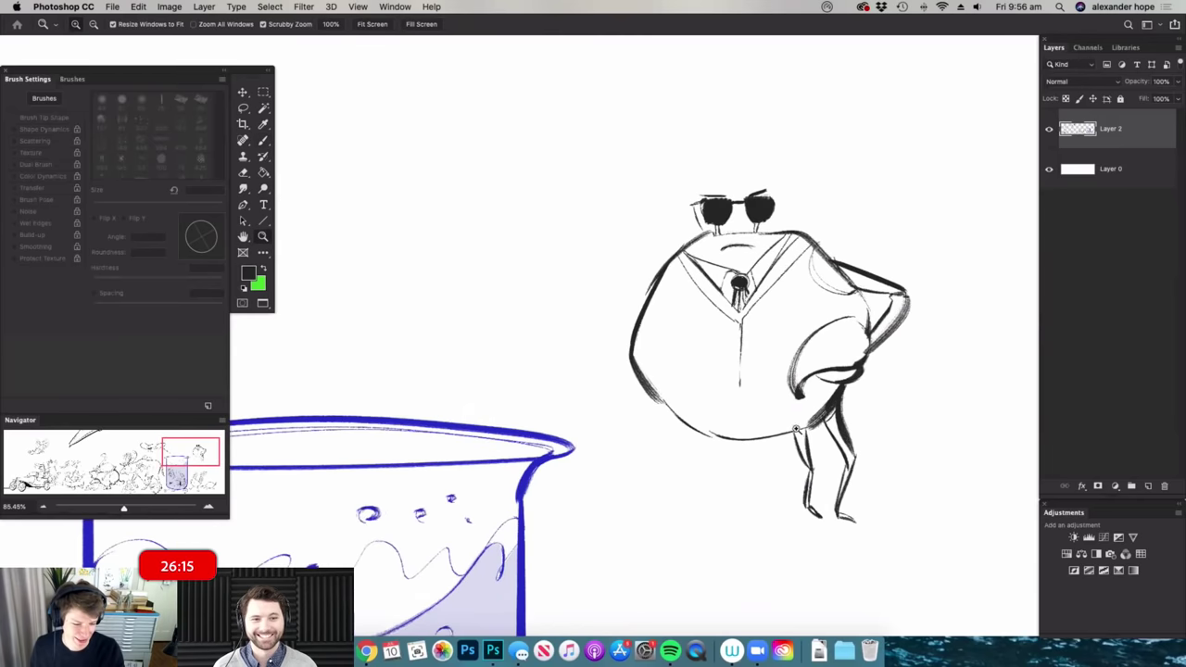
# - Add the jacket's split lower hem, a column of buttons and a breast pocket to the crab's suit
pyautogui.press('z')
pyautogui.moveTo(801, 463); pyautogui.dragTo(834, 460)
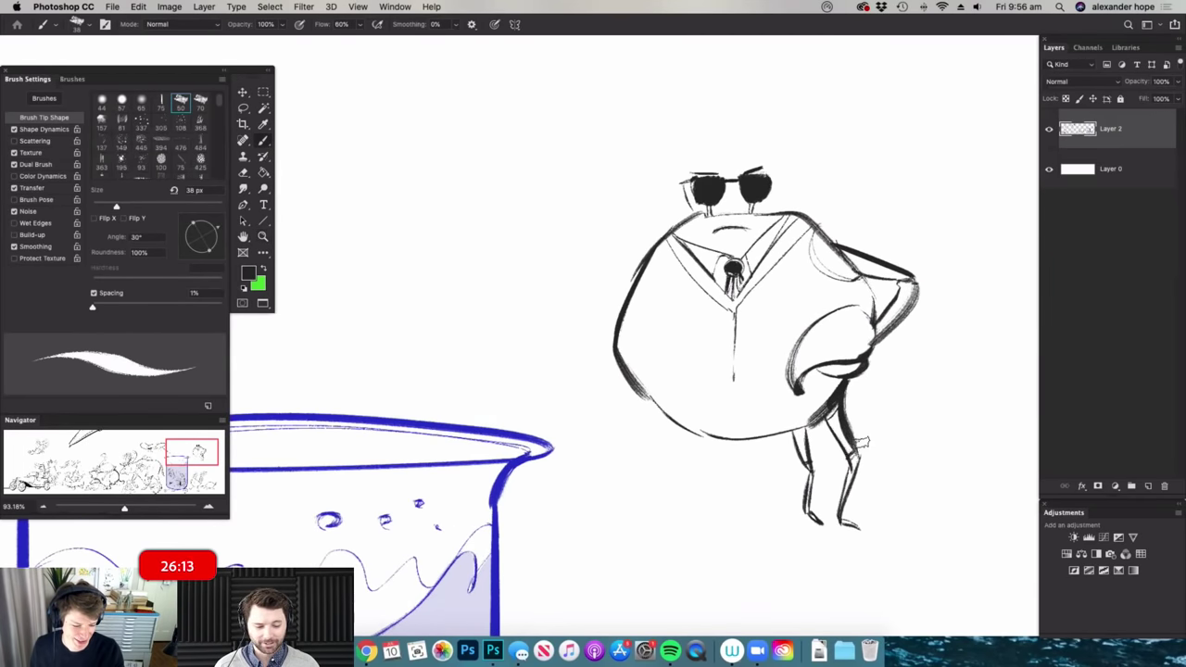
pyautogui.moveTo(740, 384); pyautogui.dragTo(807, 415)
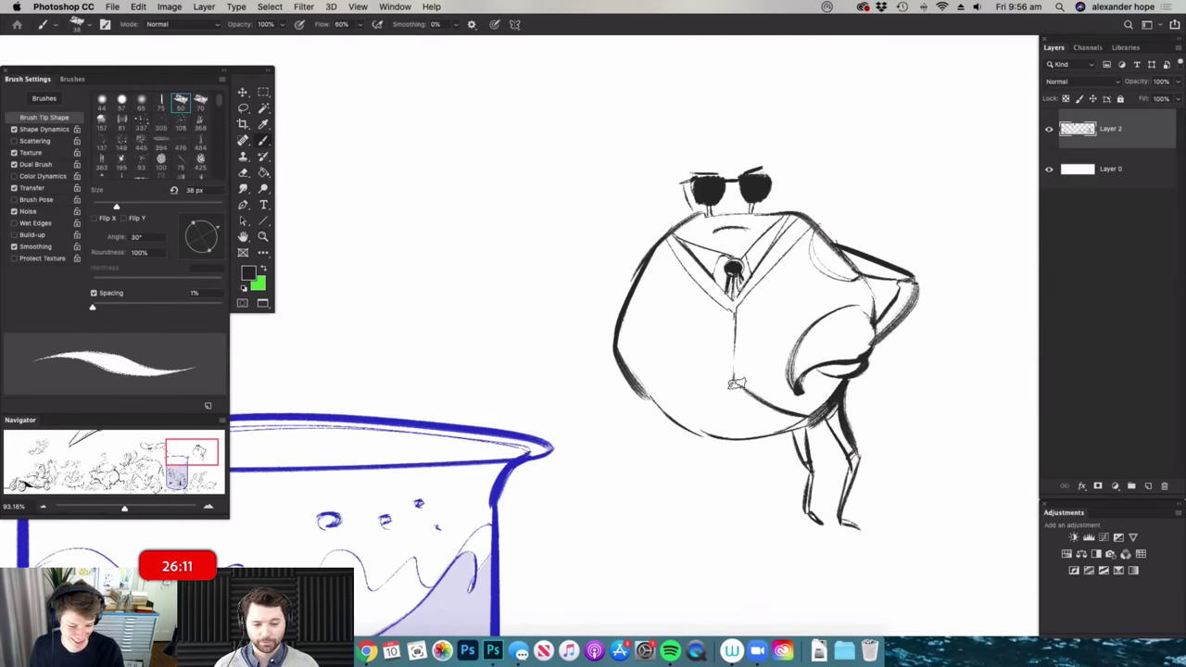
pyautogui.moveTo(664, 402); pyautogui.dragTo(741, 386)
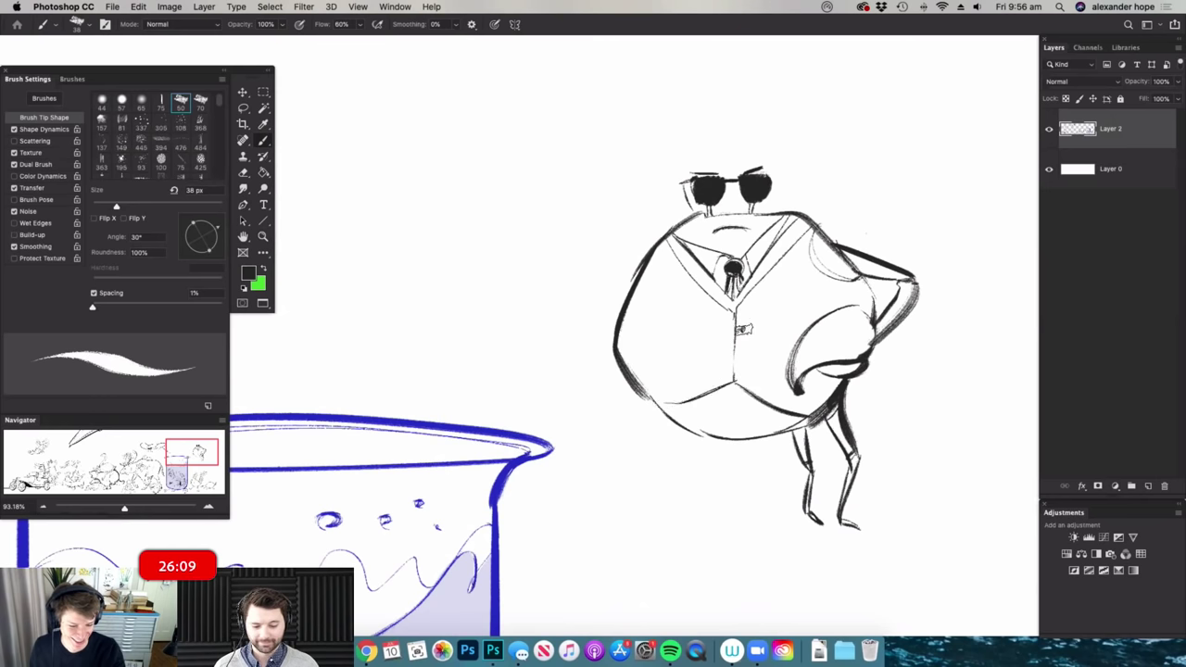
pyautogui.press('z')
pyautogui.moveTo(808, 306); pyautogui.dragTo(834, 304)
pyautogui.moveTo(769, 284); pyautogui.dragTo(816, 288)
pyautogui.press('z')
pyautogui.moveTo(774, 378); pyautogui.dragTo(704, 378)
pyautogui.moveTo(876, 368); pyautogui.dragTo(921, 370)
# - Erase the armless side of the body outline and replace it with a mirrored copy of the lassoed arm, claw and legs
pyautogui.press('e')
pyautogui.moveTo(612, 277); pyautogui.dragTo(578, 381)
pyautogui.moveTo(598, 307); pyautogui.dragTo(626, 444)
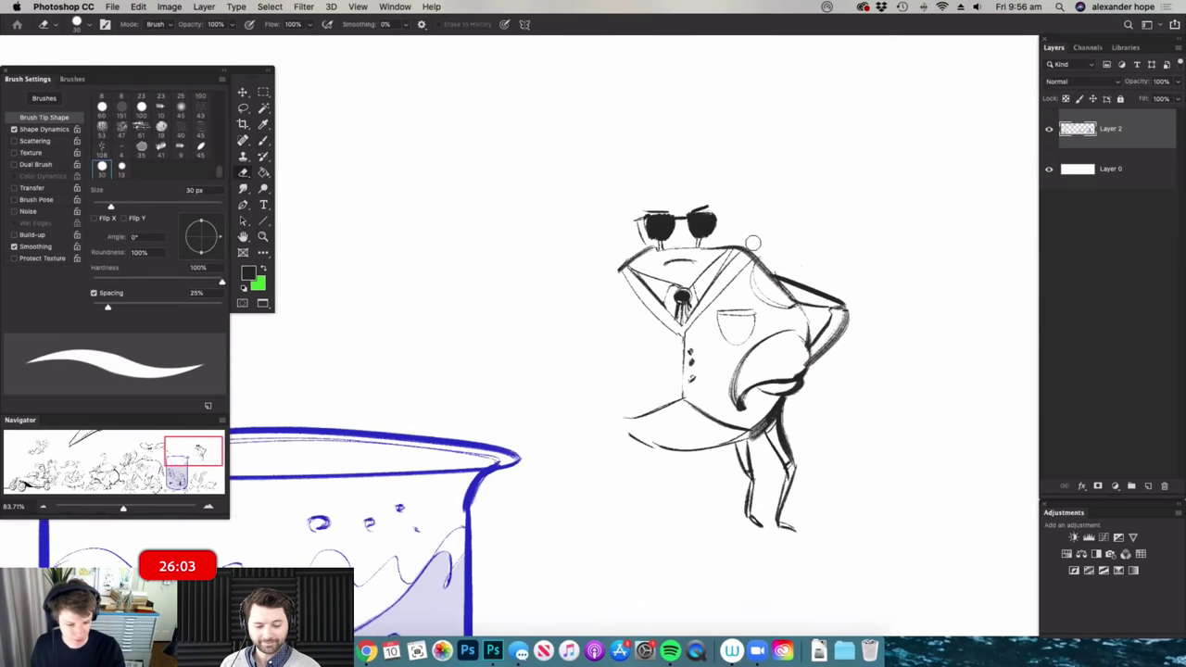
pyautogui.press('l')
pyautogui.moveTo(853, 272)
pyautogui.mouseDown()
pyautogui.moveTo(754, 572)
pyautogui.moveTo(726, 453)
pyautogui.moveTo(767, 296)
pyautogui.mouseUp()
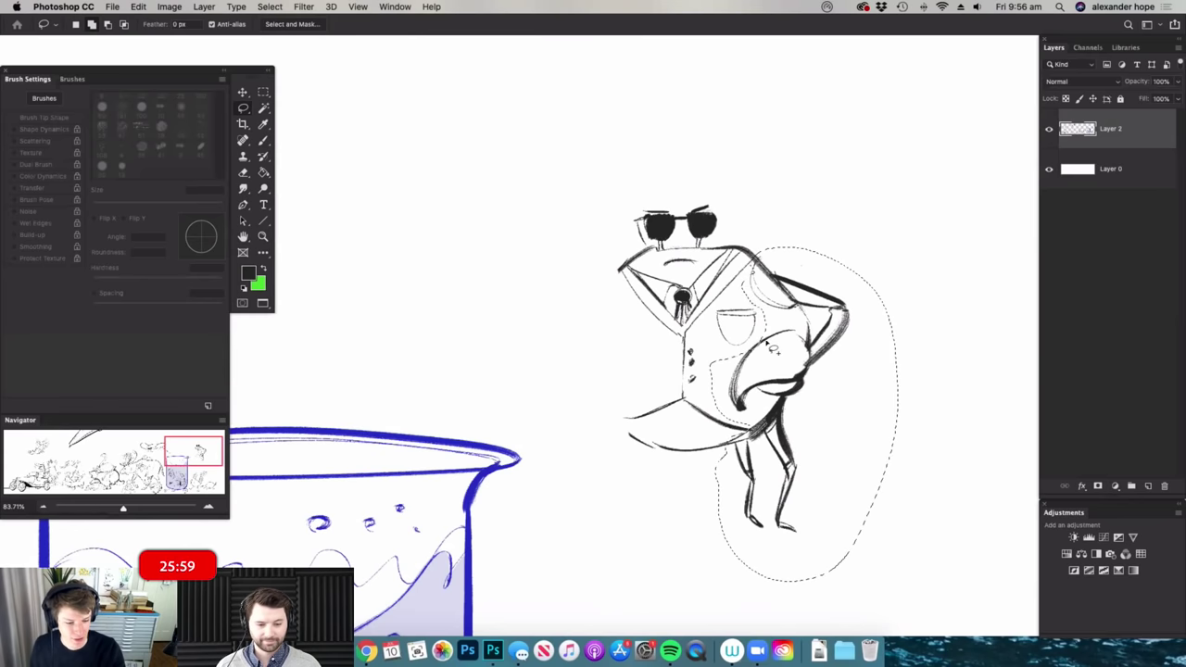
pyautogui.press('v')
pyautogui.moveTo(824, 354)
pyautogui.mouseDown()
pyautogui.moveTo(762, 371)
pyautogui.moveTo(658, 373)
pyautogui.mouseUp()
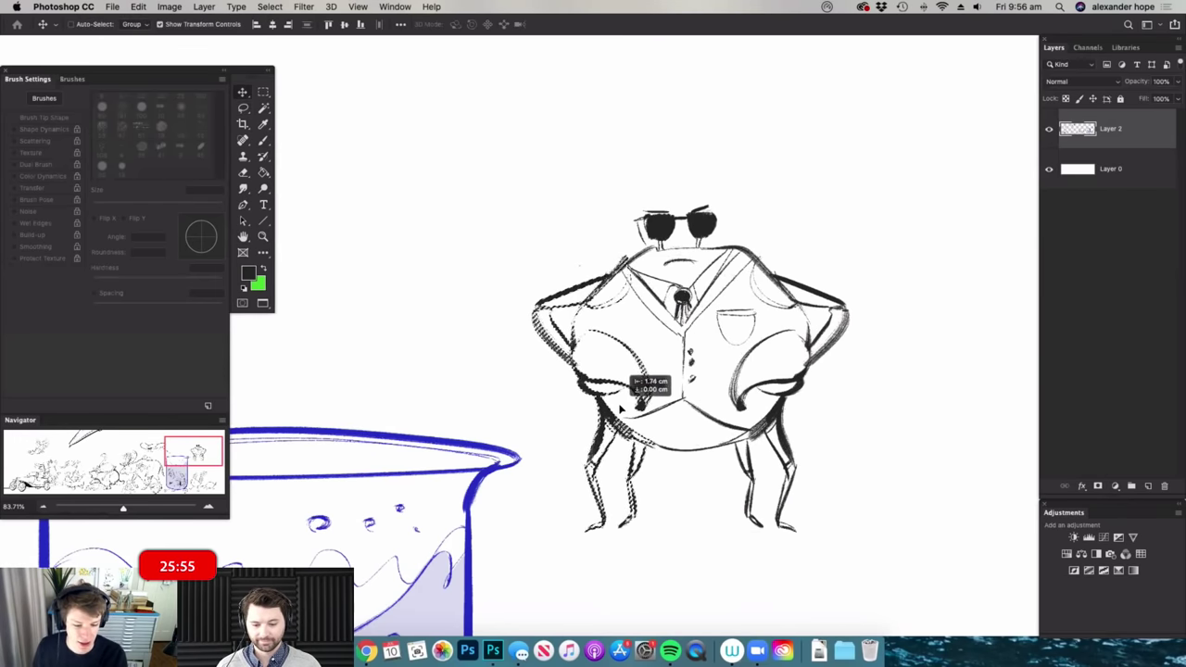
pyautogui.press('m')
pyautogui.click(874, 356)
# - Draw the missing temple arm on the outer side of the crab's sunglasses
pyautogui.press('z')
pyautogui.moveTo(765, 360)
pyautogui.mouseDown()
pyautogui.moveTo(663, 288)
pyautogui.moveTo(732, 288)
pyautogui.mouseUp()
pyautogui.press('e')
pyautogui.press('super+space')
pyautogui.moveTo(648, 280); pyautogui.dragTo(569, 281)
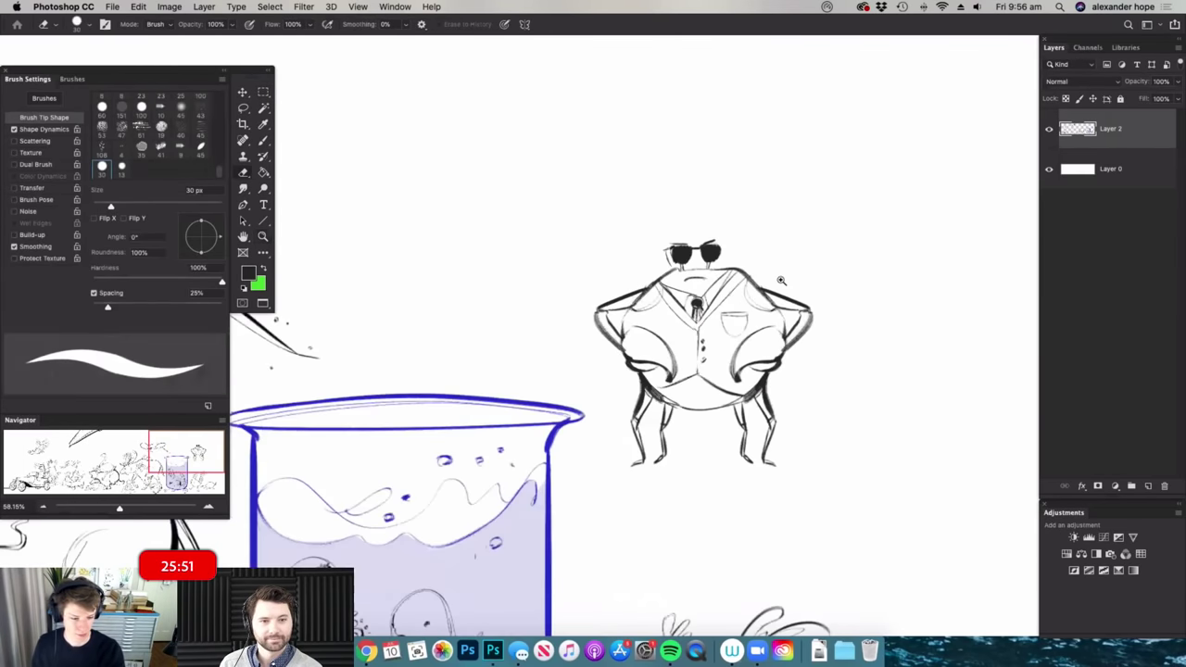
pyautogui.press('super+space')
pyautogui.moveTo(781, 280); pyautogui.dragTo(843, 281)
pyautogui.press('b')
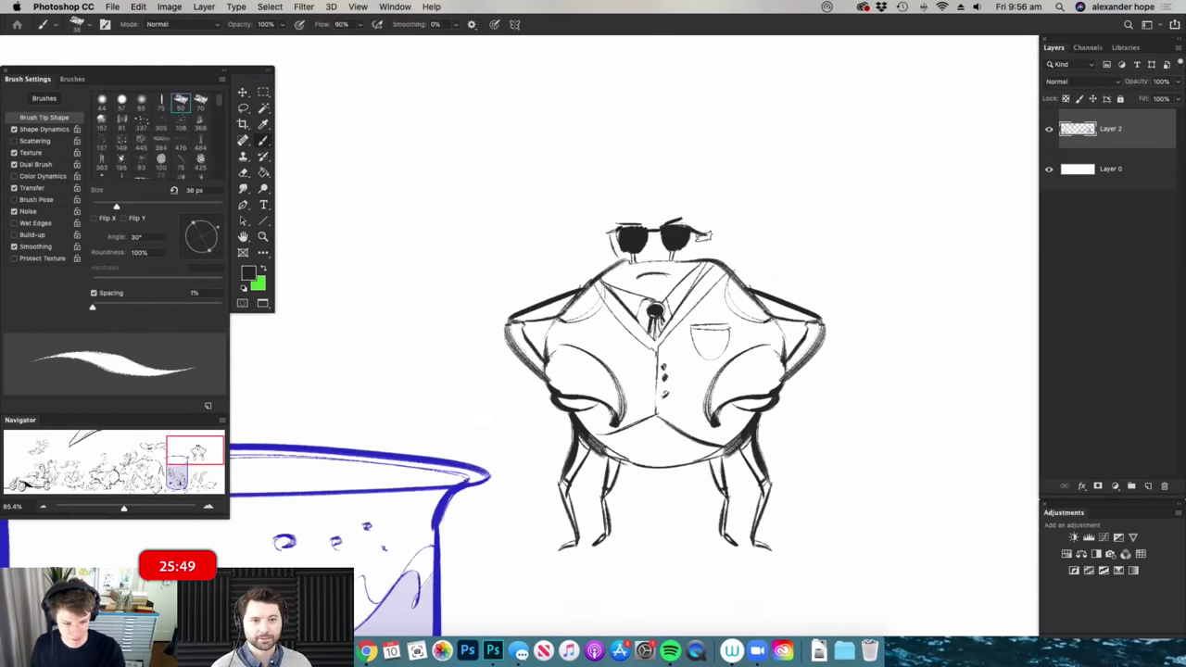
pyautogui.press('super+space')
pyautogui.moveTo(707, 238); pyautogui.dragTo(565, 241)
pyautogui.press('super+space')
pyautogui.moveTo(780, 266); pyautogui.dragTo(908, 267)
pyautogui.moveTo(576, 355); pyautogui.dragTo(654, 350)
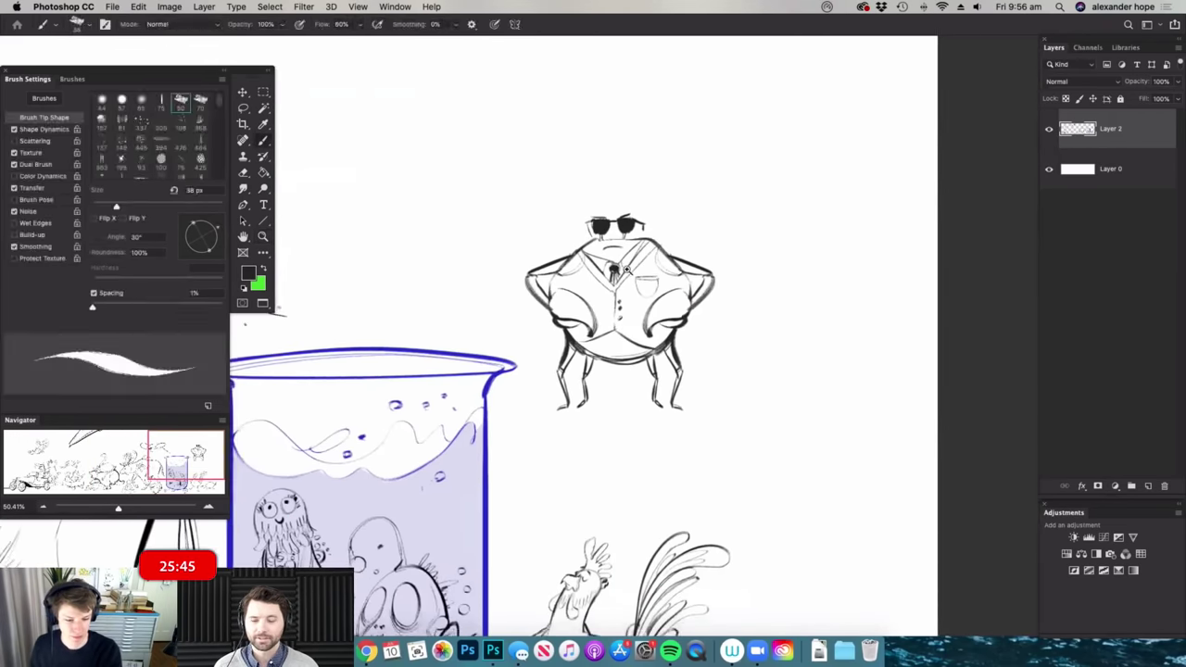
# - Lasso the crab, cut and paste it onto its own layer, and place it on the beaker's rim
pyautogui.scroll(2, 605, 190)
pyautogui.press('super+space')
pyautogui.moveTo(667, 332); pyautogui.dragTo(593, 331)
pyautogui.press('super+space')
pyautogui.moveTo(702, 313); pyautogui.dragTo(635, 315)
pyautogui.press('super+space')
pyautogui.moveTo(804, 337); pyautogui.dragTo(765, 343)
pyautogui.scroll(3, 835, 423)
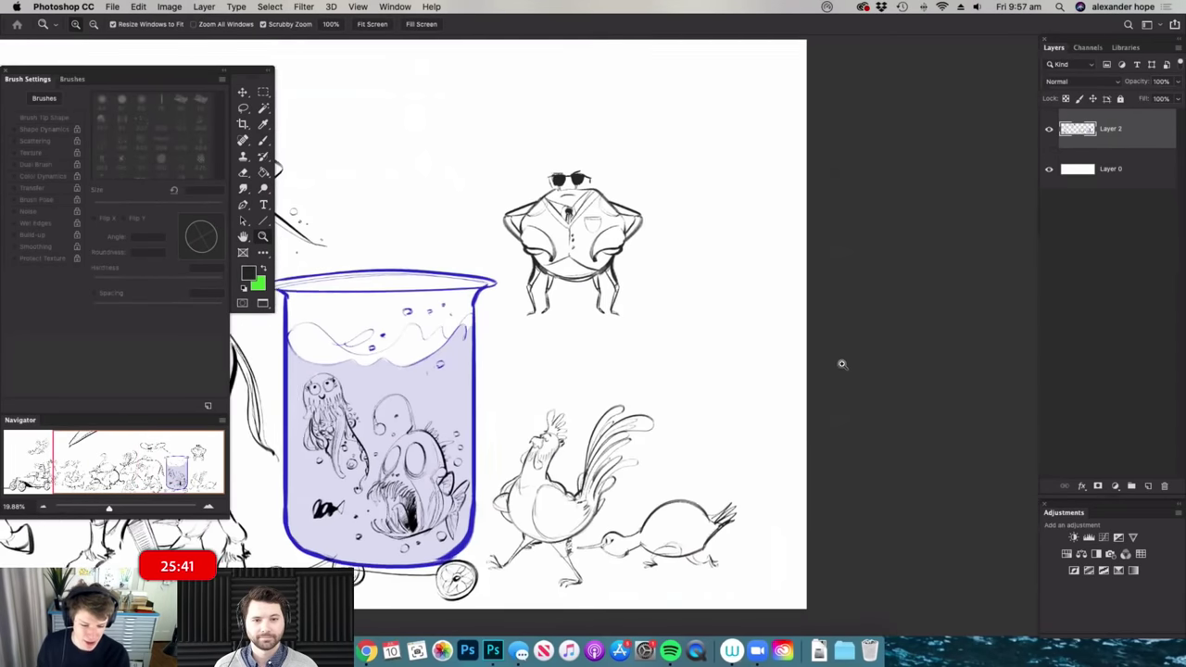
pyautogui.press('l')
pyautogui.moveTo(670, 206)
pyautogui.mouseDown()
pyautogui.moveTo(528, 343)
pyautogui.moveTo(519, 152)
pyautogui.moveTo(670, 206)
pyautogui.mouseUp()
pyautogui.press('v')
pyautogui.moveTo(623, 293)
pyautogui.mouseDown()
pyautogui.moveTo(768, 403)
pyautogui.moveTo(774, 466)
pyautogui.moveTo(764, 434)
pyautogui.moveTo(737, 423)
pyautogui.moveTo(656, 304)
pyautogui.mouseUp()
pyautogui.moveTo(655, 263)
pyautogui.mouseDown()
pyautogui.moveTo(471, 233)
pyautogui.moveTo(476, 257)
pyautogui.moveTo(532, 190)
pyautogui.mouseUp()
pyautogui.hotkey('ctrl', 'x')
pyautogui.hotkey('ctrl', 'v')
pyautogui.moveTo(479, 244); pyautogui.dragTo(416, 298)
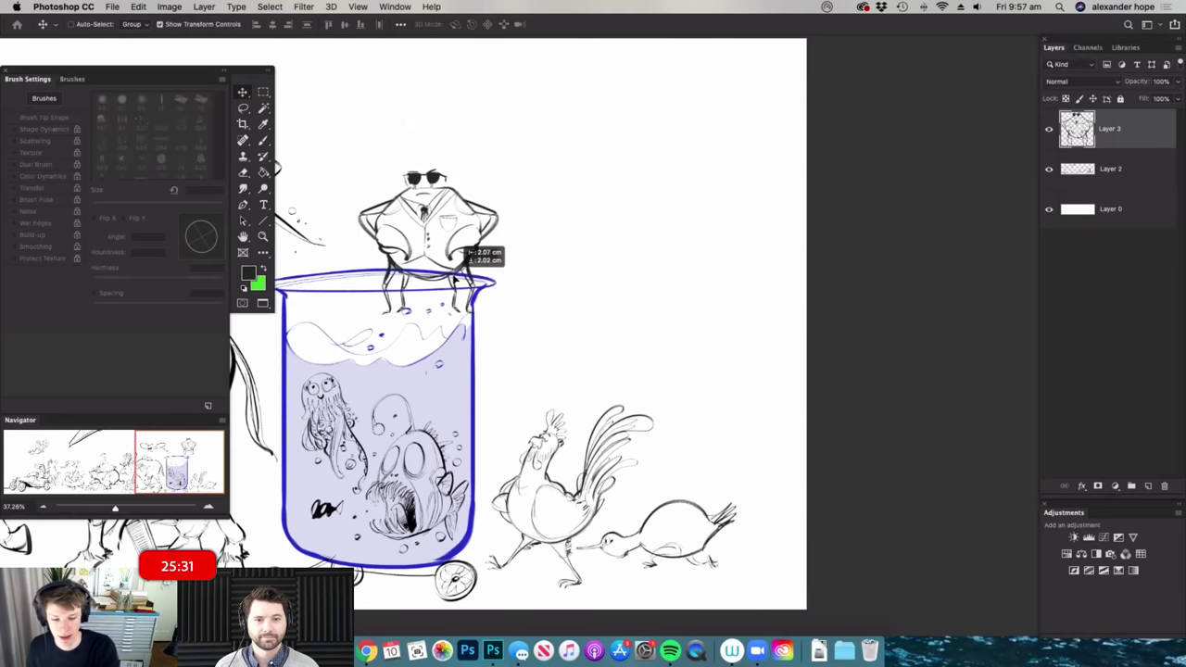
# - Transform the pasted crab, narrowing it to about 88% width and slanting its legs to straddle the beaker's rim
pyautogui.hotkey('ctrl', 't')
pyautogui.rightClick(450, 237)
pyautogui.click(452, 237)
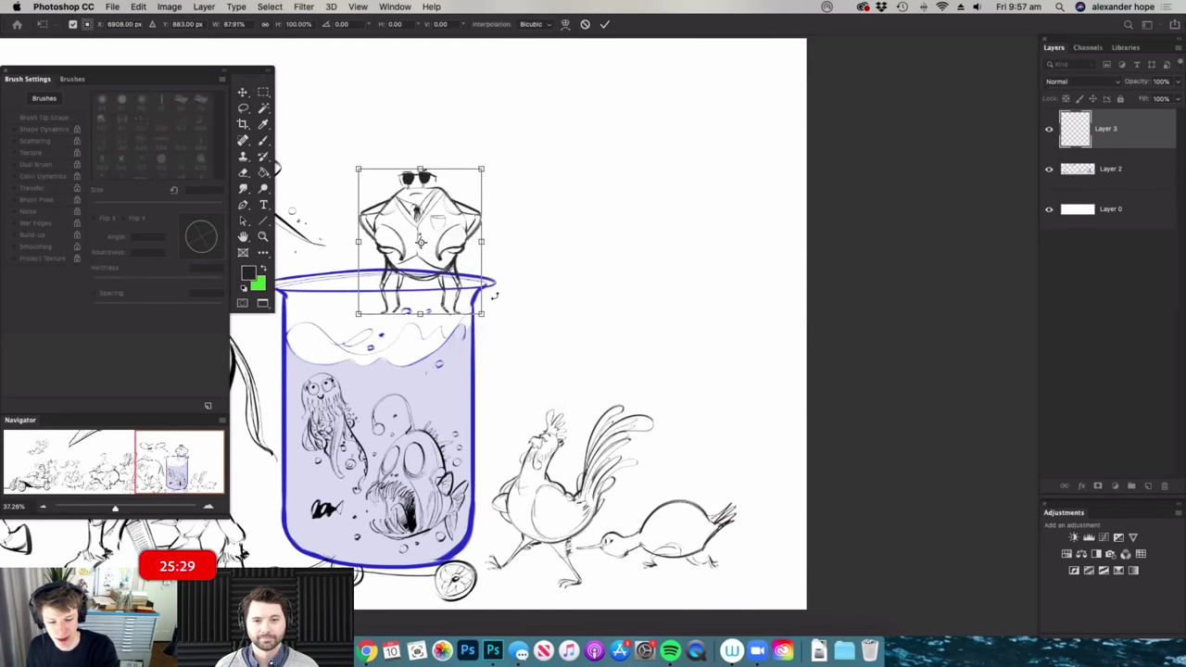
pyautogui.rightClick(463, 263)
pyautogui.click(492, 328)
pyautogui.moveTo(482, 171); pyautogui.dragTo(505, 246)
pyautogui.press('Return')
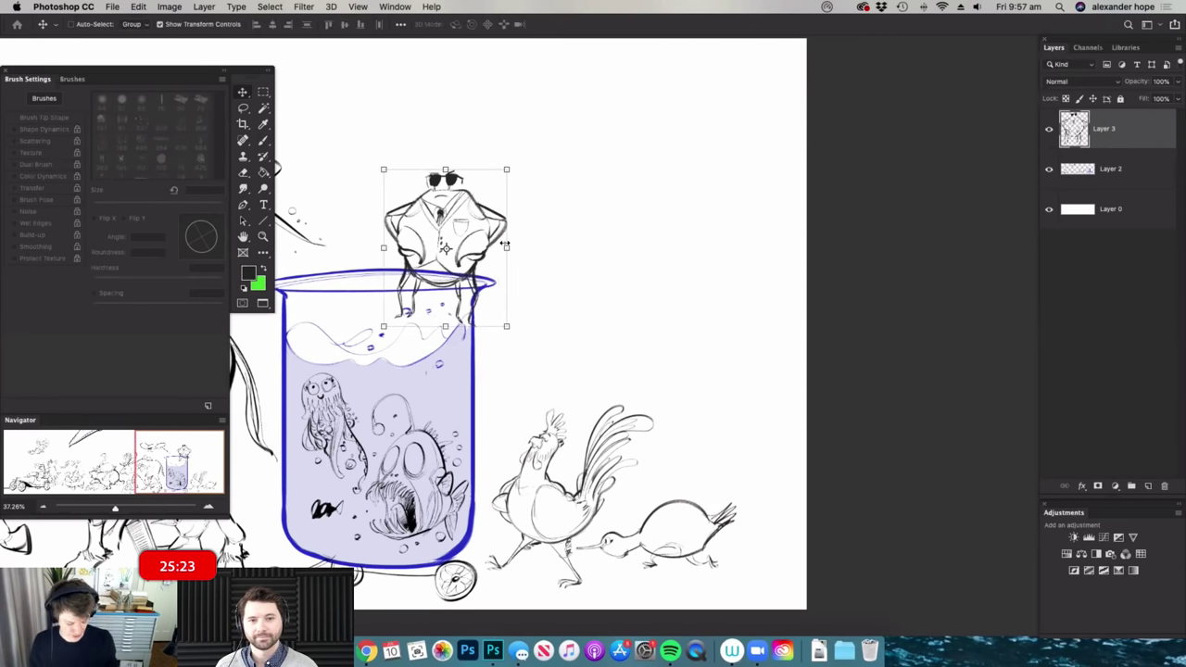
# - On Layer 2, erase the beaker rim lines that show through the crab's body
pyautogui.press('z')
pyautogui.moveTo(644, 360); pyautogui.dragTo(624, 353)
pyautogui.moveTo(465, 272)
pyautogui.mouseDown()
pyautogui.moveTo(522, 302)
pyautogui.moveTo(473, 303)
pyautogui.mouseUp()
pyautogui.press('v')
pyautogui.click(515, 310)
pyautogui.press('e')
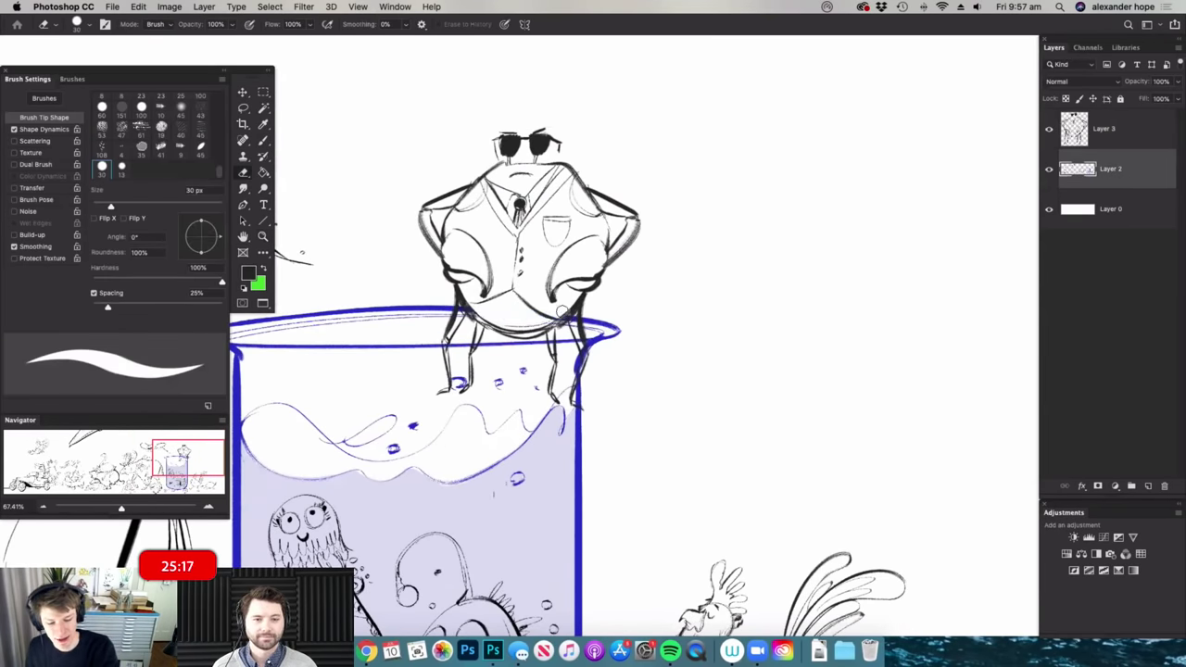
pyautogui.scroll(3, 563, 311)
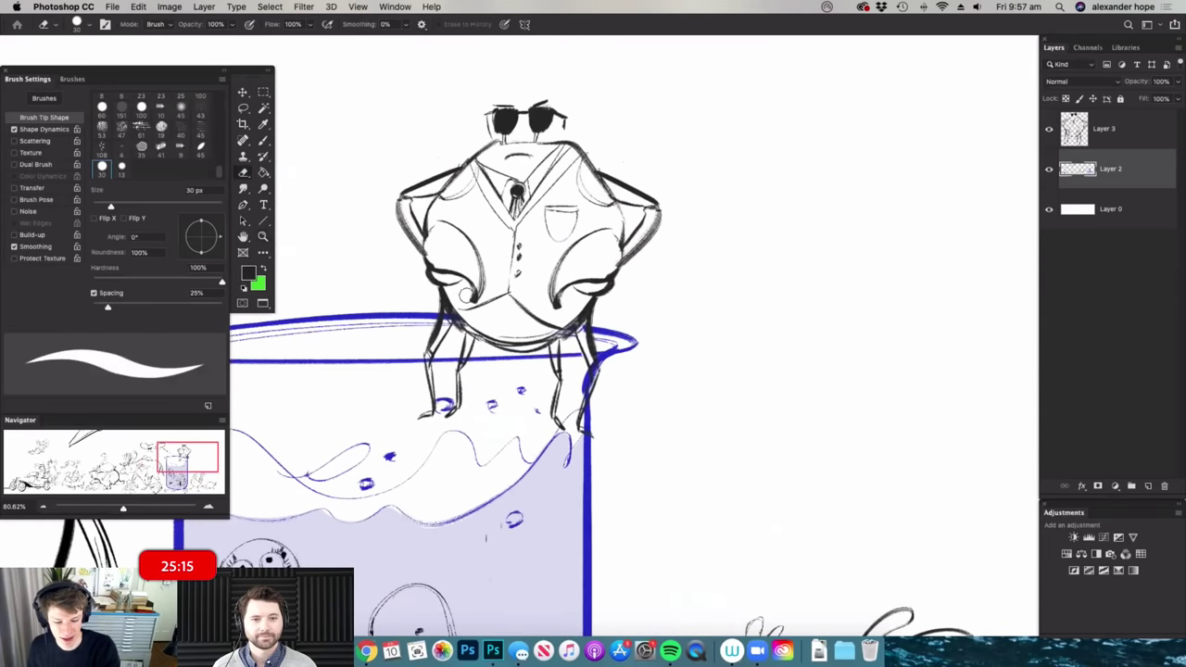
pyautogui.scroll(-3, 704, 309)
pyautogui.scroll(2, 738, 328)
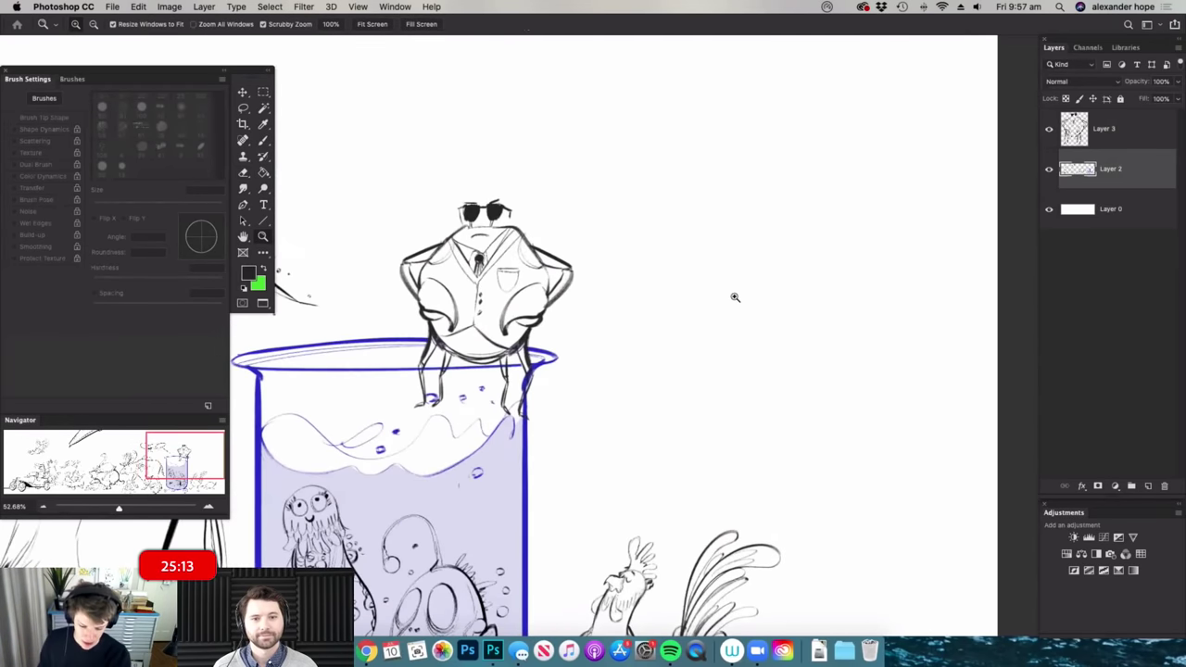
# - Draw a human eye with a dark pupil and winged outer corner in the empty space beside the crab
pyautogui.press('b')
pyautogui.scroll(2, 704, 320)
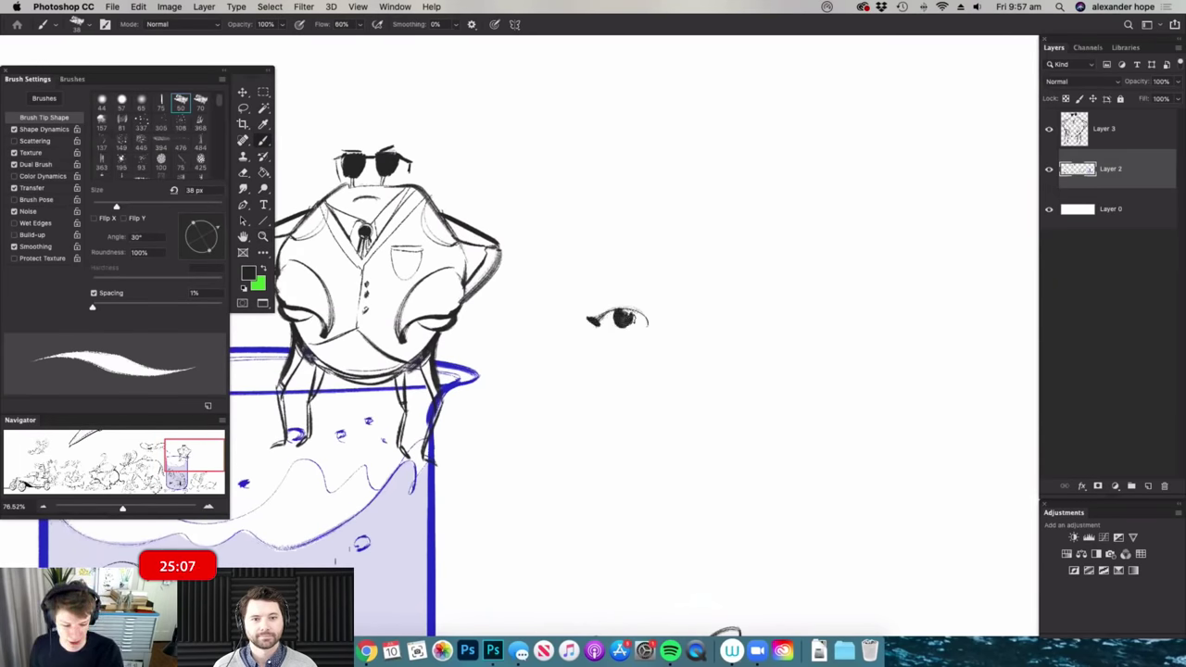
pyautogui.scroll(1, 649, 378)
pyautogui.moveTo(602, 320); pyautogui.dragTo(639, 314)
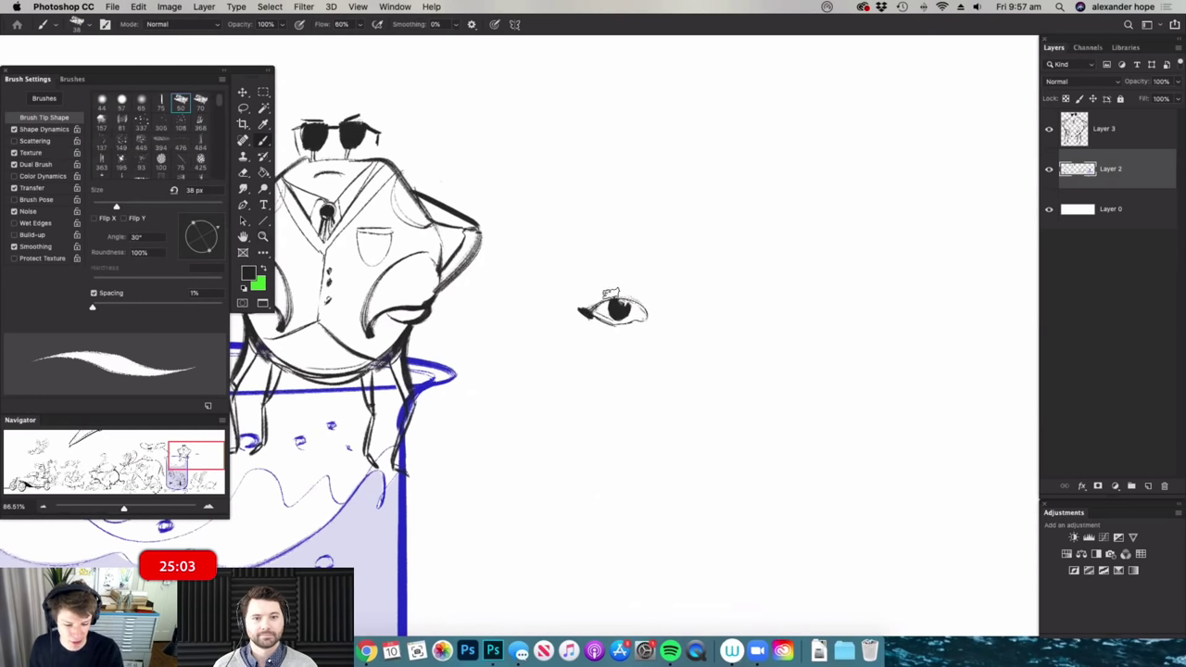
# - Draw the side of the nose down from the brow to the nostril, and half of the lips below it
pyautogui.moveTo(645, 286); pyautogui.dragTo(667, 308)
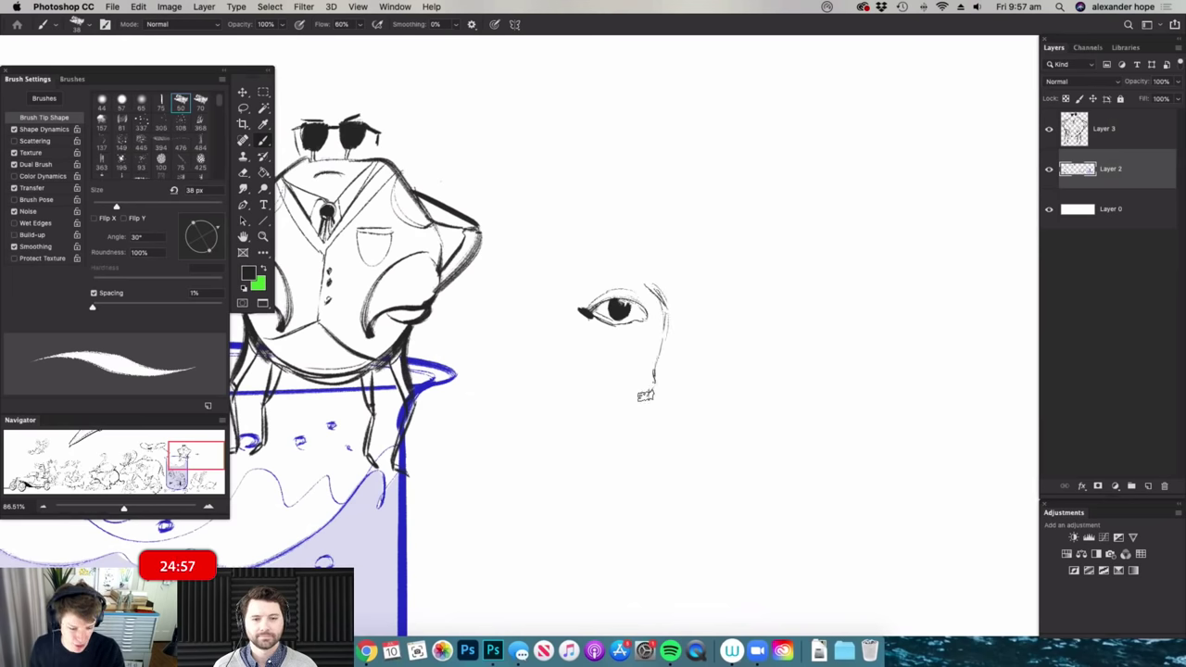
pyautogui.moveTo(661, 406); pyautogui.dragTo(667, 405)
pyautogui.moveTo(674, 365); pyautogui.dragTo(602, 385)
pyautogui.moveTo(662, 437); pyautogui.dragTo(736, 447)
pyautogui.moveTo(630, 405)
pyautogui.mouseDown()
pyautogui.moveTo(677, 420)
pyautogui.moveTo(707, 402)
pyautogui.moveTo(686, 405)
pyautogui.mouseUp()
pyautogui.moveTo(699, 432); pyautogui.dragTo(750, 433)
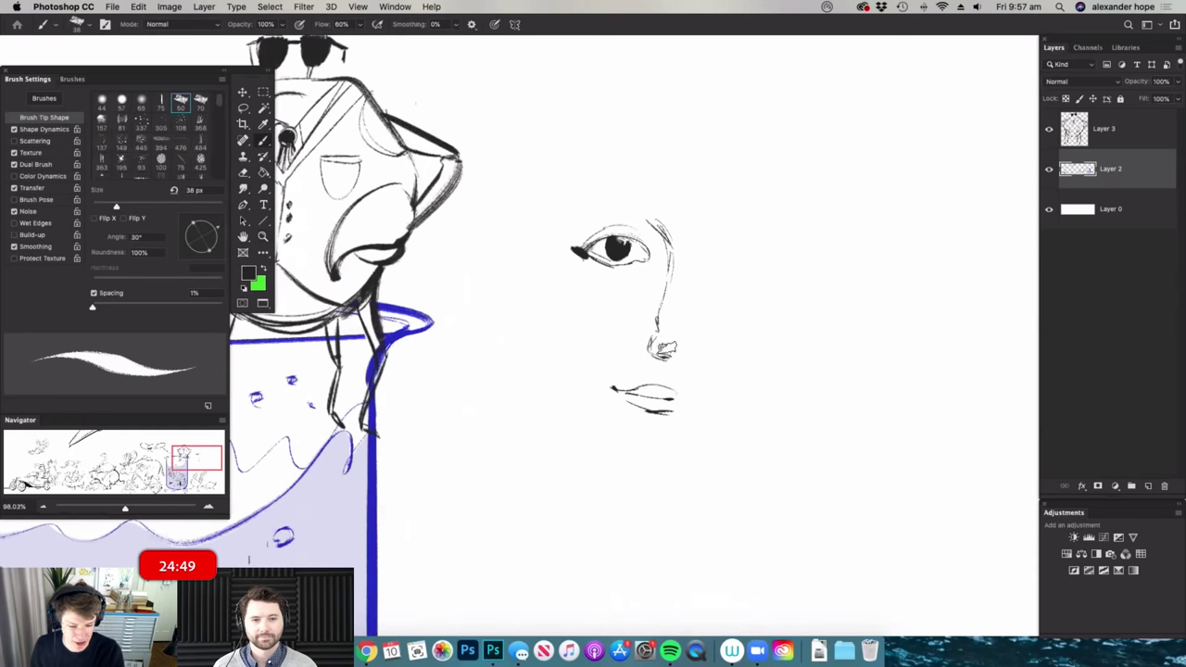
# - Draw the eyebrow and the curved outline of the half face from forehead to chin, and select the half face
pyautogui.moveTo(569, 209)
pyautogui.mouseDown()
pyautogui.moveTo(625, 195)
pyautogui.moveTo(646, 213)
pyautogui.mouseUp()
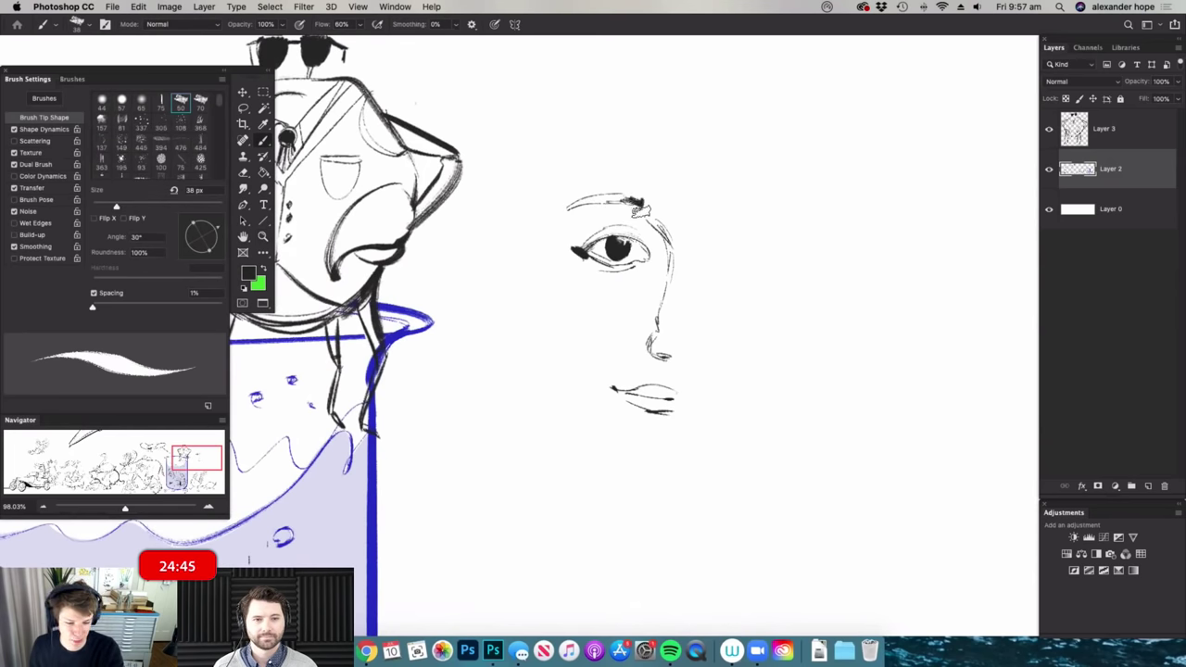
pyautogui.scroll(-2, 695, 306)
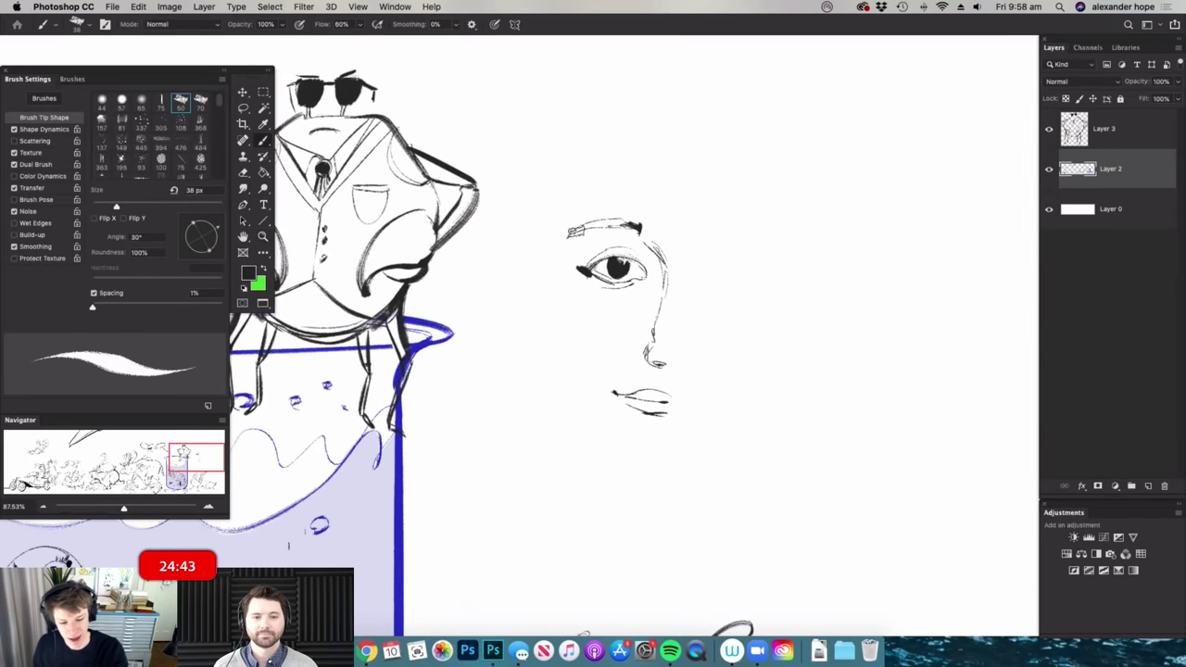
pyautogui.moveTo(598, 137)
pyautogui.mouseDown()
pyautogui.moveTo(553, 227)
pyautogui.moveTo(549, 290)
pyautogui.moveTo(563, 416)
pyautogui.moveTo(611, 460)
pyautogui.moveTo(656, 472)
pyautogui.moveTo(622, 435)
pyautogui.mouseUp()
pyautogui.moveTo(788, 368); pyautogui.dragTo(821, 361)
pyautogui.press('v')
pyautogui.moveTo(739, 201); pyautogui.dragTo(537, 522)
pyautogui.moveTo(672, 323); pyautogui.dragTo(648, 338)
pyautogui.press('shift+super+h')
pyautogui.press('super+d')
pyautogui.moveTo(678, 331); pyautogui.dragTo(760, 334)
pyautogui.press('super+z')
pyautogui.press('super+z')
pyautogui.press('super+z')
pyautogui.press('super+z')
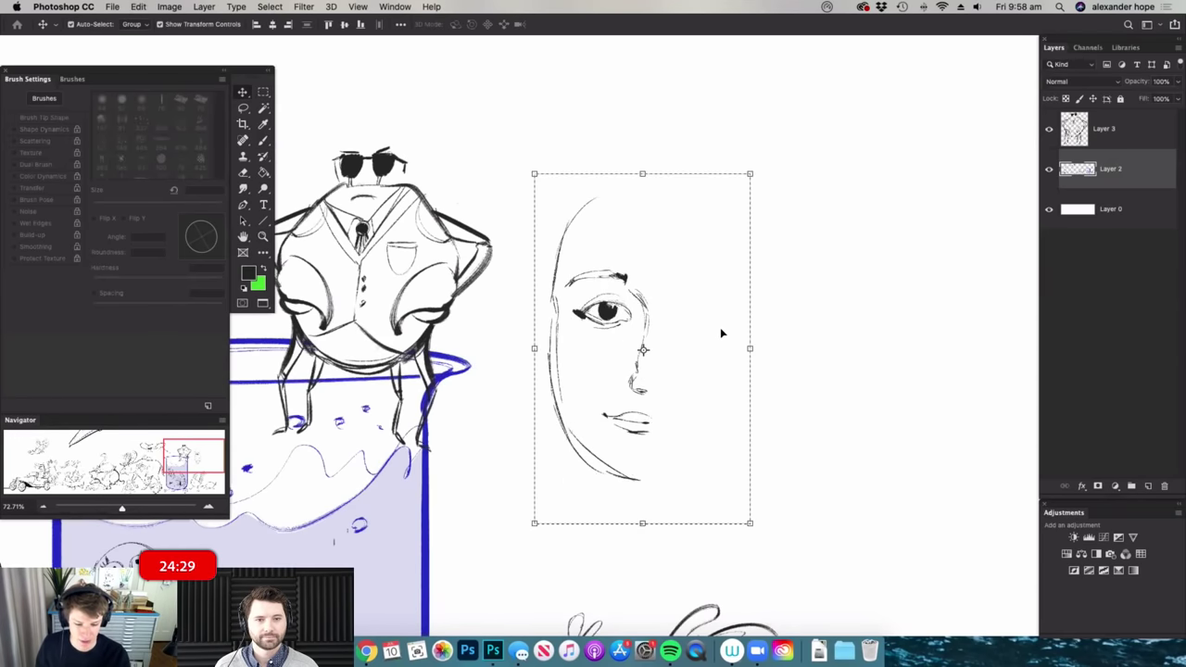
# - Duplicate the selected half face, flip the copy horizontally to complete the face, and deselect it
pyautogui.moveTo(643, 328); pyautogui.dragTo(687, 328)
pyautogui.press('super+shift+h')
pyautogui.press('m')
pyautogui.press('super+d')
pyautogui.moveTo(810, 317)
pyautogui.mouseDown()
pyautogui.moveTo(704, 325)
pyautogui.moveTo(793, 325)
pyautogui.mouseUp()
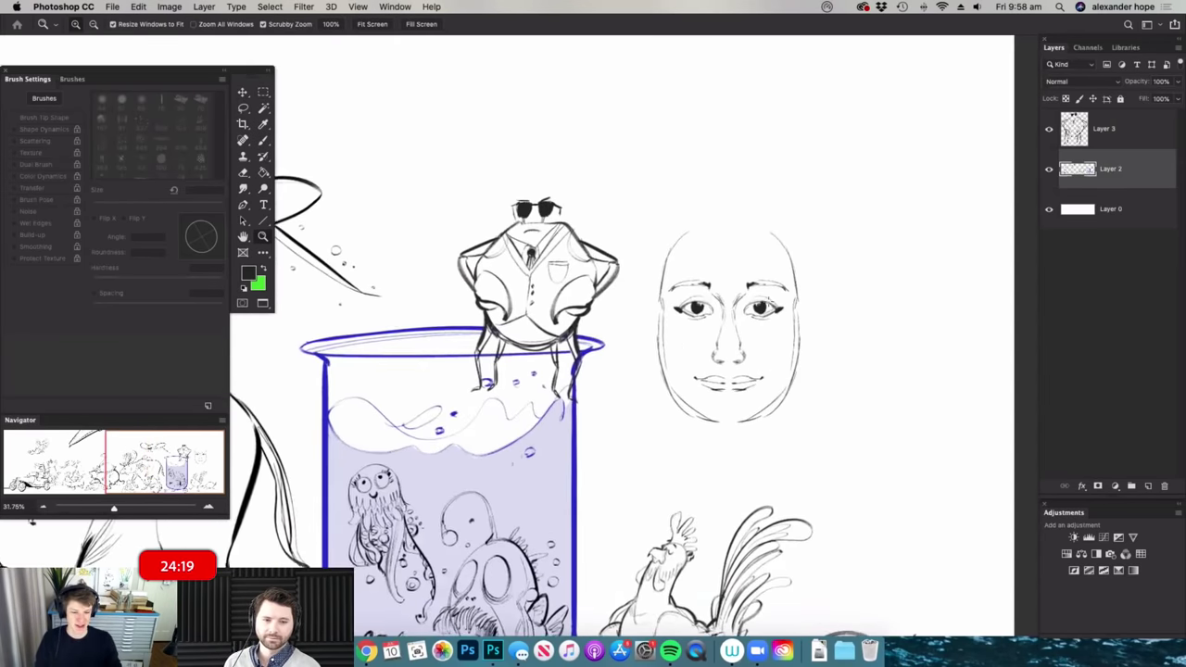
# - Select the human face beside the crab and delete it
pyautogui.scroll(4, 826, 213)
pyautogui.moveTo(839, 74)
pyautogui.mouseDown()
pyautogui.moveTo(565, 620)
pyautogui.moveTo(566, 426)
pyautogui.mouseUp()
pyautogui.press('Delete')
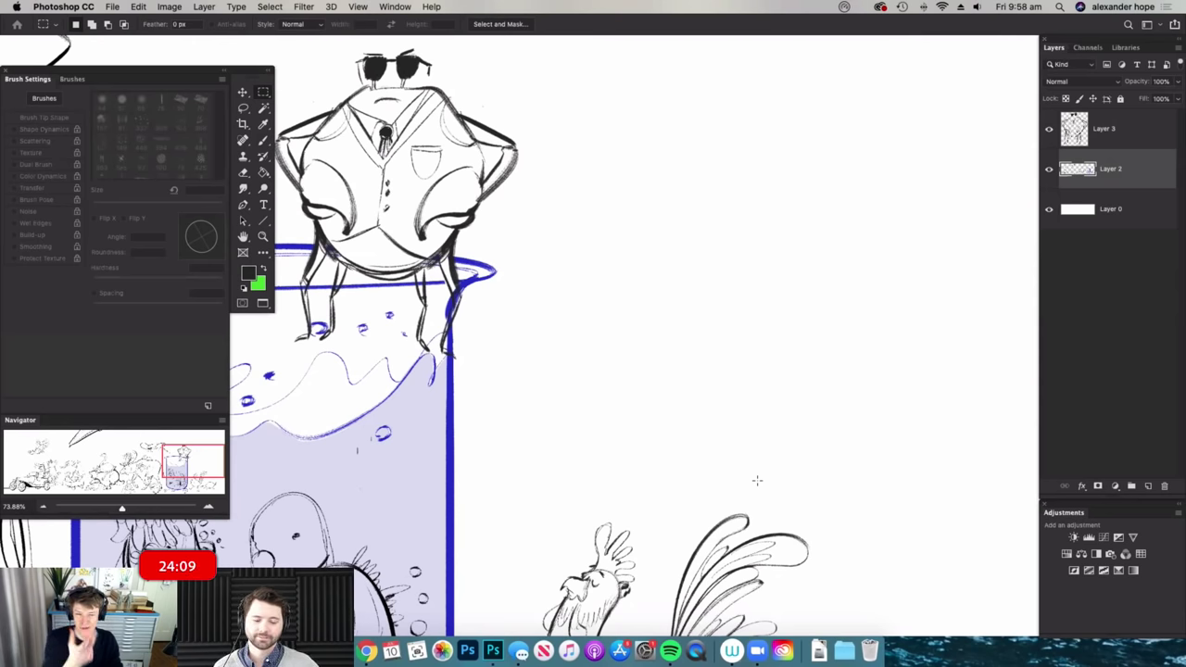
pyautogui.press('z')
pyautogui.moveTo(799, 472); pyautogui.dragTo(708, 487)
pyautogui.moveTo(728, 434); pyautogui.dragTo(658, 460)
pyautogui.scroll(3, 656, 461)
pyautogui.press('m')
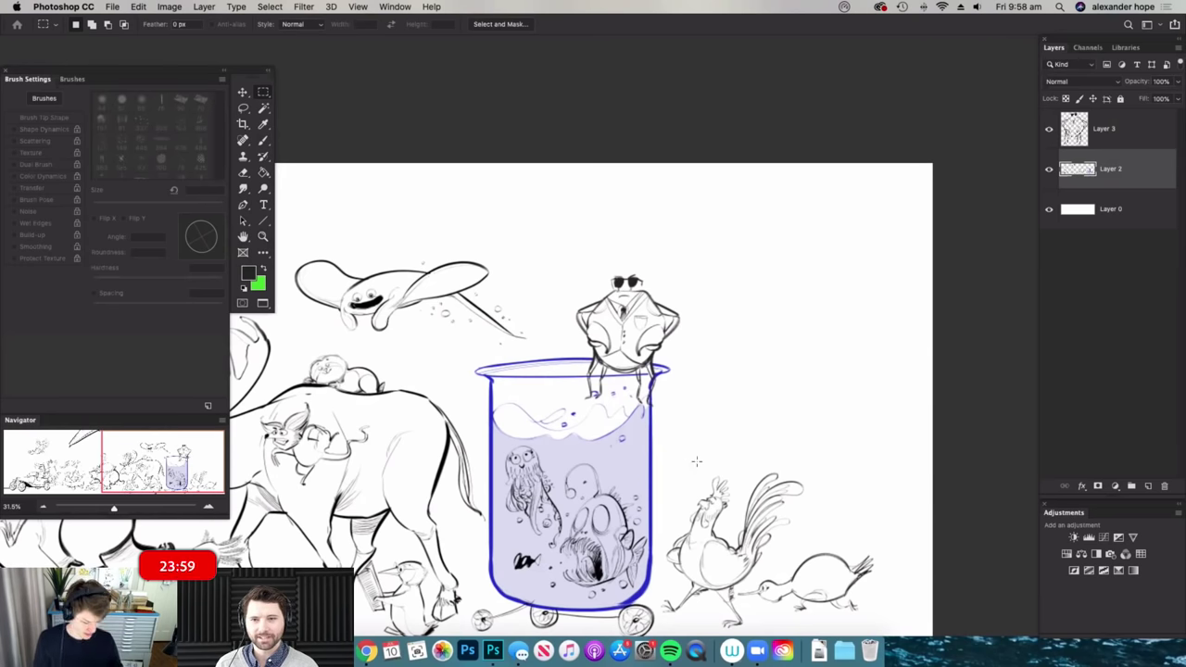
# - Merge Layer 3 down into Layer 2
pyautogui.scroll(-5, 723, 380)
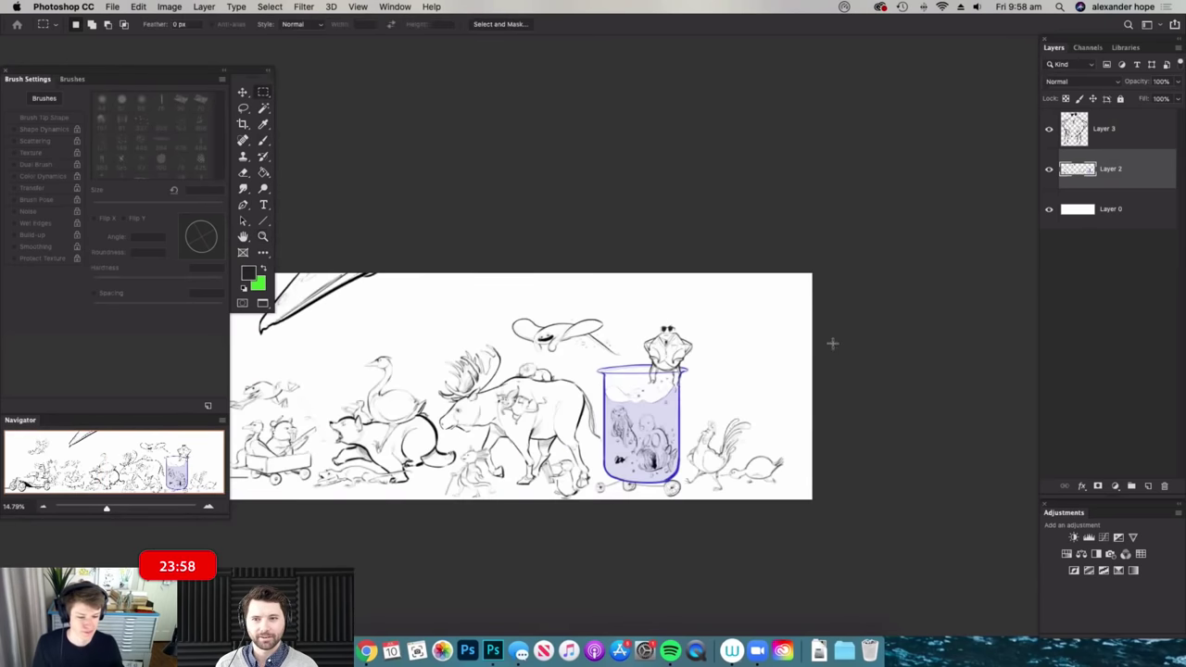
pyautogui.click(1087, 135)
pyautogui.press('super+e')
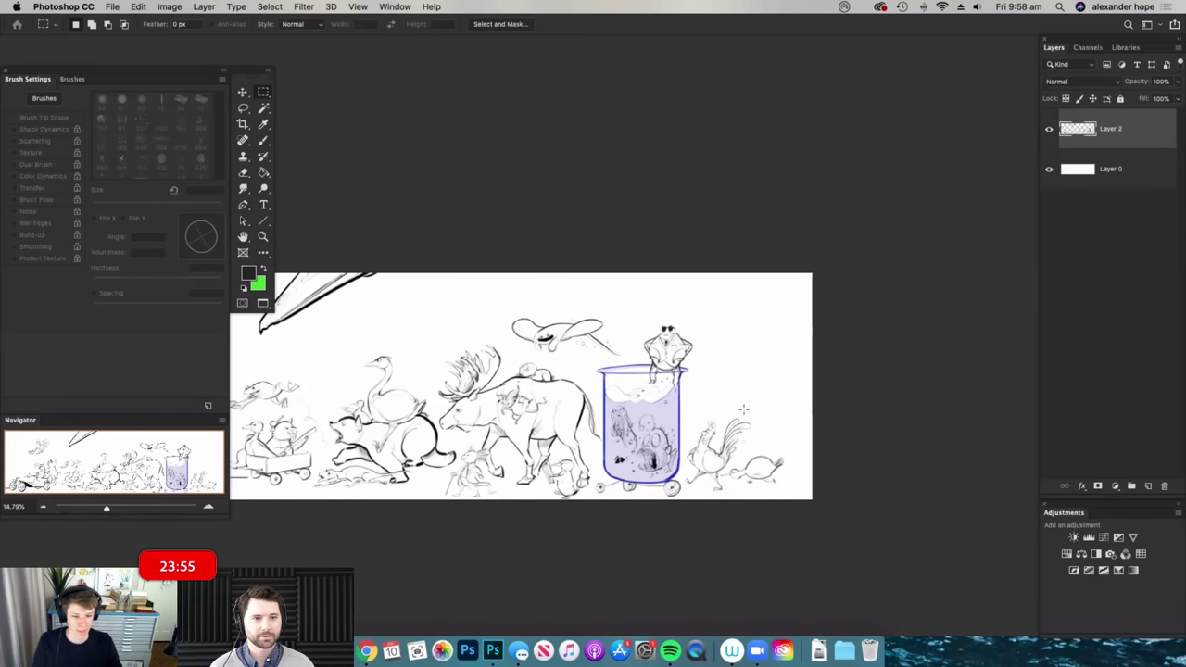
# - Extend the canvas with the Crop tool to add empty space behind the last bird of the procession
pyautogui.moveTo(751, 371); pyautogui.dragTo(698, 374)
pyautogui.moveTo(807, 403); pyautogui.dragTo(856, 413)
pyautogui.scroll(6, 732, 435)
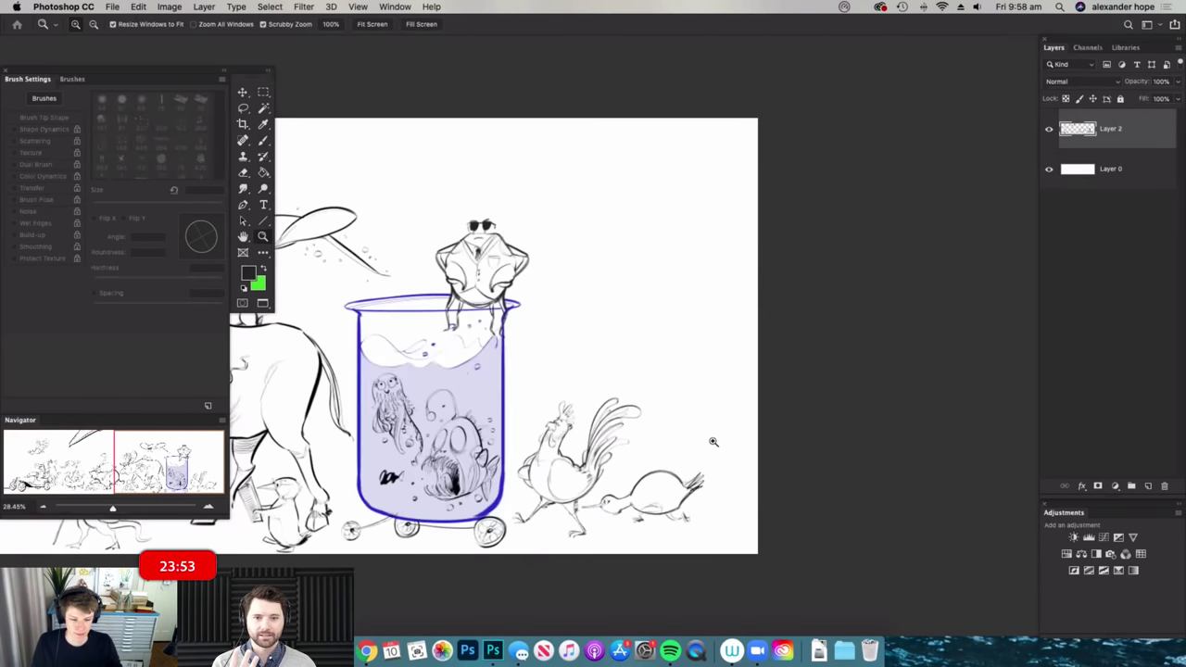
pyautogui.press('b')
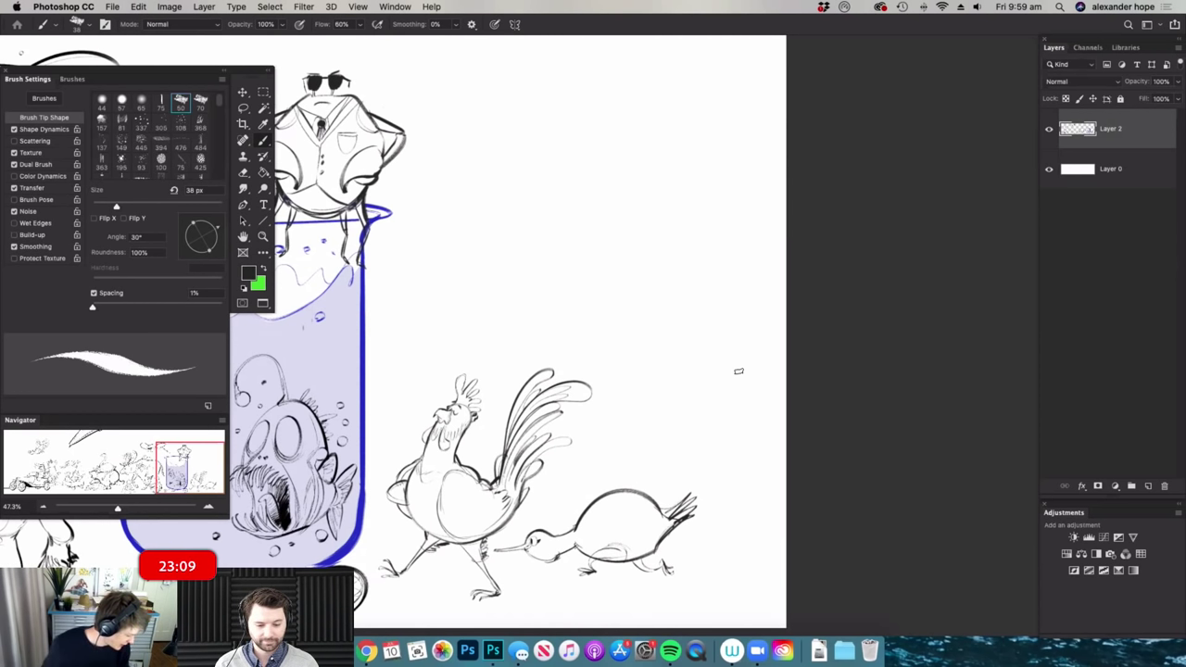
pyautogui.scroll(-6, 732, 379)
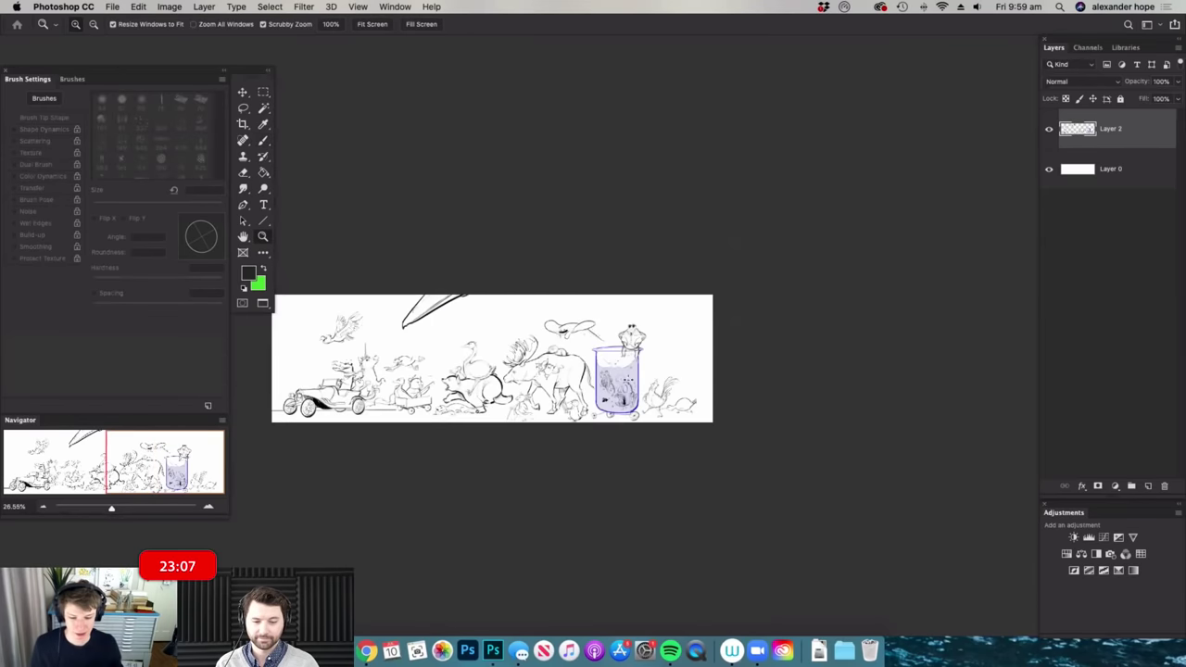
pyautogui.moveTo(699, 384); pyautogui.dragTo(724, 388)
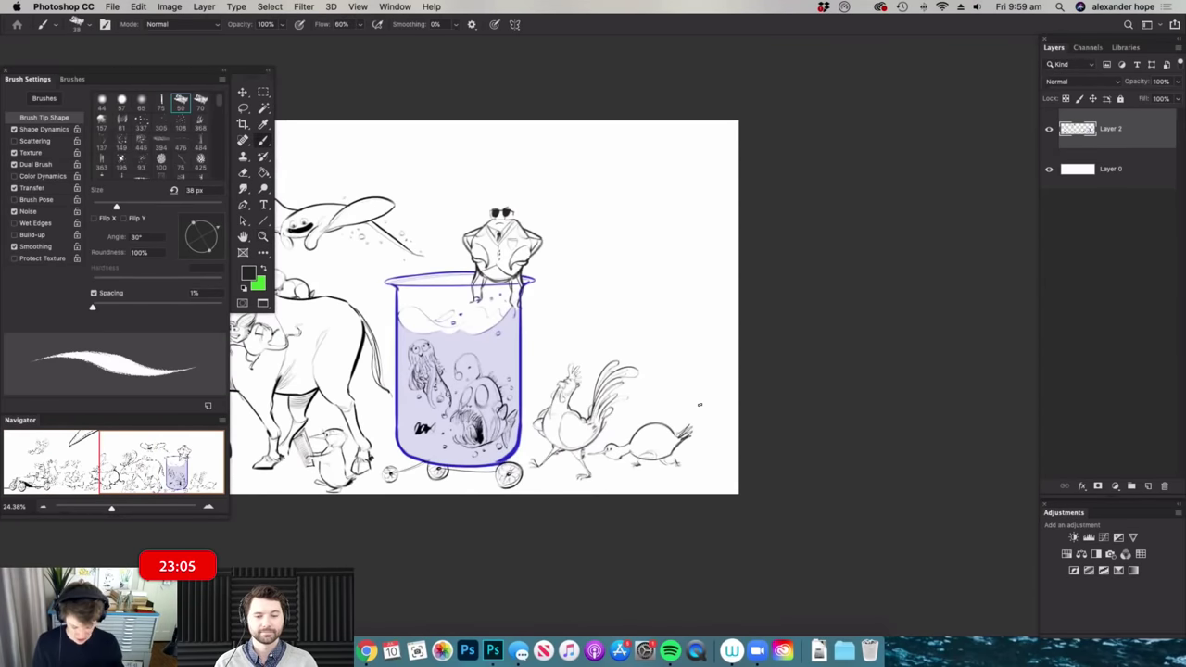
pyautogui.scroll(2, 671, 380)
pyautogui.press('b')
pyautogui.scroll(-4, 693, 405)
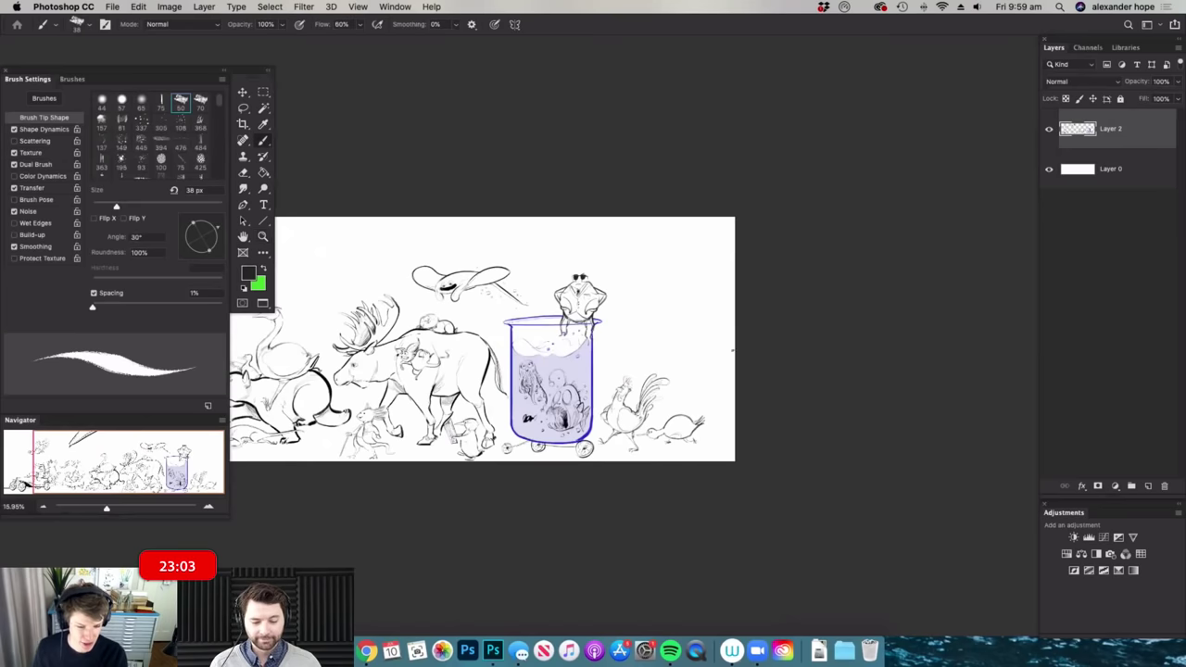
pyautogui.press('c')
pyautogui.moveTo(735, 338); pyautogui.dragTo(820, 342)
pyautogui.press('Return')
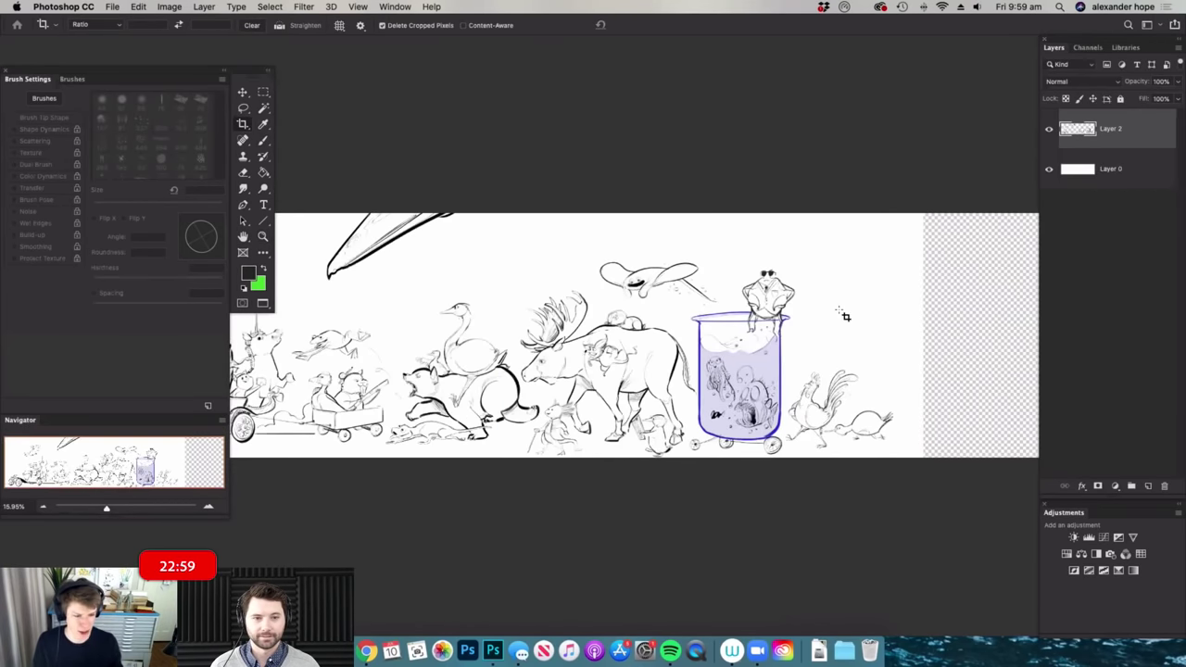
# - Fill the newly added transparent area of Layer 0 with white
pyautogui.press('g')
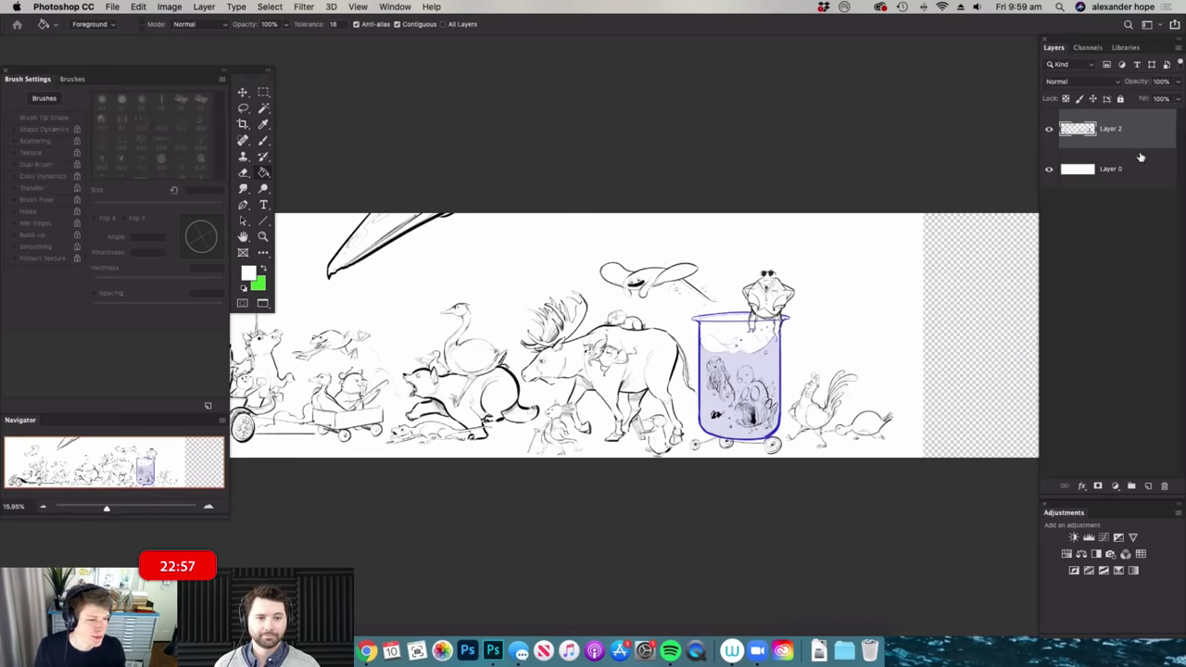
pyautogui.click(1139, 165)
pyautogui.click(995, 286)
# - Set the foreground colour to black, 000000
pyautogui.press('super+space')
pyautogui.moveTo(1011, 336); pyautogui.dragTo(1041, 336)
pyautogui.moveTo(845, 424)
pyautogui.mouseDown()
pyautogui.moveTo(830, 420)
pyautogui.moveTo(979, 455)
pyautogui.moveTo(971, 431)
pyautogui.moveTo(636, 360)
pyautogui.moveTo(575, 363)
pyautogui.mouseUp()
pyautogui.moveTo(705, 421); pyautogui.dragTo(788, 420)
pyautogui.press('b')
pyautogui.press('n')
pyautogui.moveTo(440, 431); pyautogui.dragTo(405, 470)
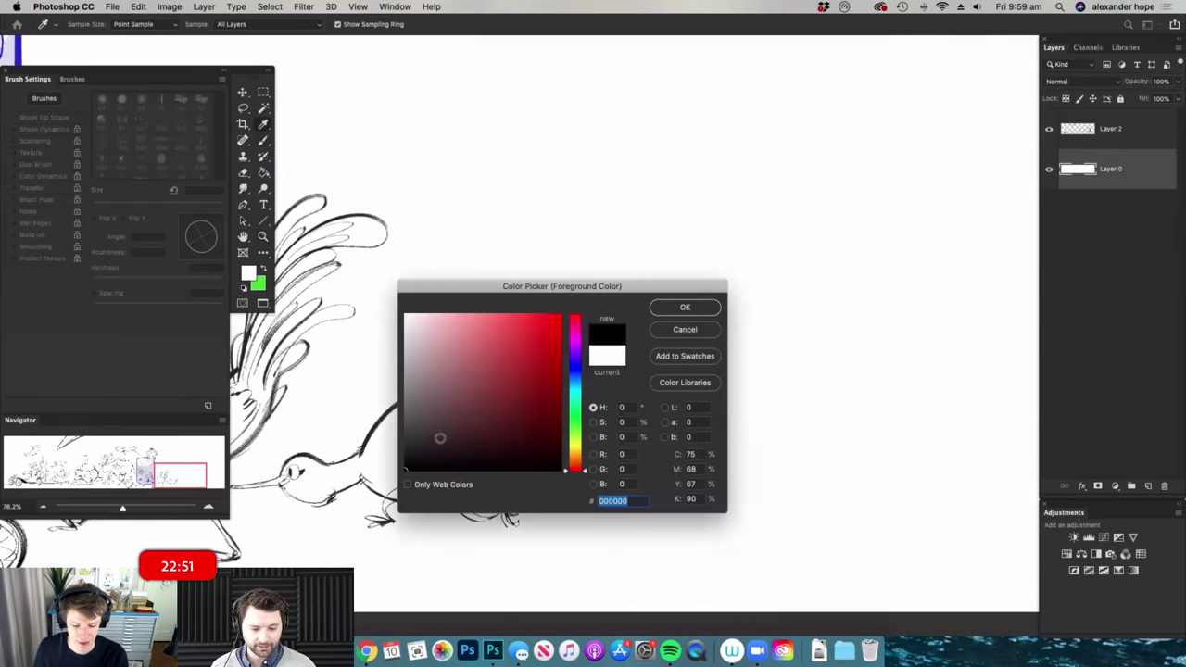
pyautogui.click(680, 310)
# - On Layer 2, paint a leaping dog in solid black behind the long-beaked bird, with shaggy muzzle, body and outstretched legs
pyautogui.press('super+space')
pyautogui.moveTo(709, 317); pyautogui.dragTo(676, 304)
pyautogui.moveTo(811, 400); pyautogui.dragTo(862, 375)
pyautogui.click(1077, 135)
pyautogui.press('super+space')
pyautogui.moveTo(808, 282); pyautogui.dragTo(794, 287)
pyautogui.moveTo(692, 378); pyautogui.dragTo(706, 371)
pyautogui.moveTo(543, 294)
pyautogui.mouseDown()
pyautogui.moveTo(590, 288)
pyautogui.moveTo(530, 310)
pyautogui.moveTo(539, 332)
pyautogui.moveTo(556, 320)
pyautogui.moveTo(579, 329)
pyautogui.moveTo(598, 315)
pyautogui.moveTo(591, 267)
pyautogui.moveTo(598, 320)
pyautogui.moveTo(616, 342)
pyautogui.moveTo(649, 307)
pyautogui.moveTo(637, 263)
pyautogui.moveTo(585, 273)
pyautogui.moveTo(635, 315)
pyautogui.moveTo(612, 326)
pyautogui.moveTo(665, 264)
pyautogui.moveTo(630, 317)
pyautogui.moveTo(678, 319)
pyautogui.mouseUp()
pyautogui.scroll(1, 639, 315)
pyautogui.press('z')
pyautogui.moveTo(831, 379); pyautogui.dragTo(855, 358)
pyautogui.press('b')
pyautogui.moveTo(563, 277)
pyautogui.mouseDown()
pyautogui.moveTo(612, 338)
pyautogui.moveTo(604, 294)
pyautogui.moveTo(593, 310)
pyautogui.moveTo(641, 320)
pyautogui.moveTo(643, 287)
pyautogui.moveTo(696, 310)
pyautogui.moveTo(746, 293)
pyautogui.mouseUp()
pyautogui.moveTo(606, 330)
pyautogui.mouseDown()
pyautogui.moveTo(677, 392)
pyautogui.moveTo(748, 339)
pyautogui.mouseUp()
pyautogui.moveTo(660, 306)
pyautogui.mouseDown()
pyautogui.moveTo(742, 290)
pyautogui.moveTo(738, 327)
pyautogui.moveTo(747, 296)
pyautogui.moveTo(724, 360)
pyautogui.moveTo(738, 317)
pyautogui.moveTo(644, 357)
pyautogui.moveTo(661, 319)
pyautogui.moveTo(631, 314)
pyautogui.moveTo(690, 313)
pyautogui.moveTo(637, 328)
pyautogui.moveTo(634, 365)
pyautogui.moveTo(678, 374)
pyautogui.moveTo(585, 346)
pyautogui.moveTo(618, 341)
pyautogui.moveTo(535, 382)
pyautogui.moveTo(774, 349)
pyautogui.moveTo(806, 392)
pyautogui.moveTo(776, 362)
pyautogui.moveTo(724, 385)
pyautogui.moveTo(778, 371)
pyautogui.moveTo(809, 380)
pyautogui.mouseUp()
pyautogui.moveTo(755, 349)
pyautogui.mouseDown()
pyautogui.moveTo(781, 335)
pyautogui.moveTo(827, 352)
pyautogui.moveTo(774, 339)
pyautogui.moveTo(754, 348)
pyautogui.mouseUp()
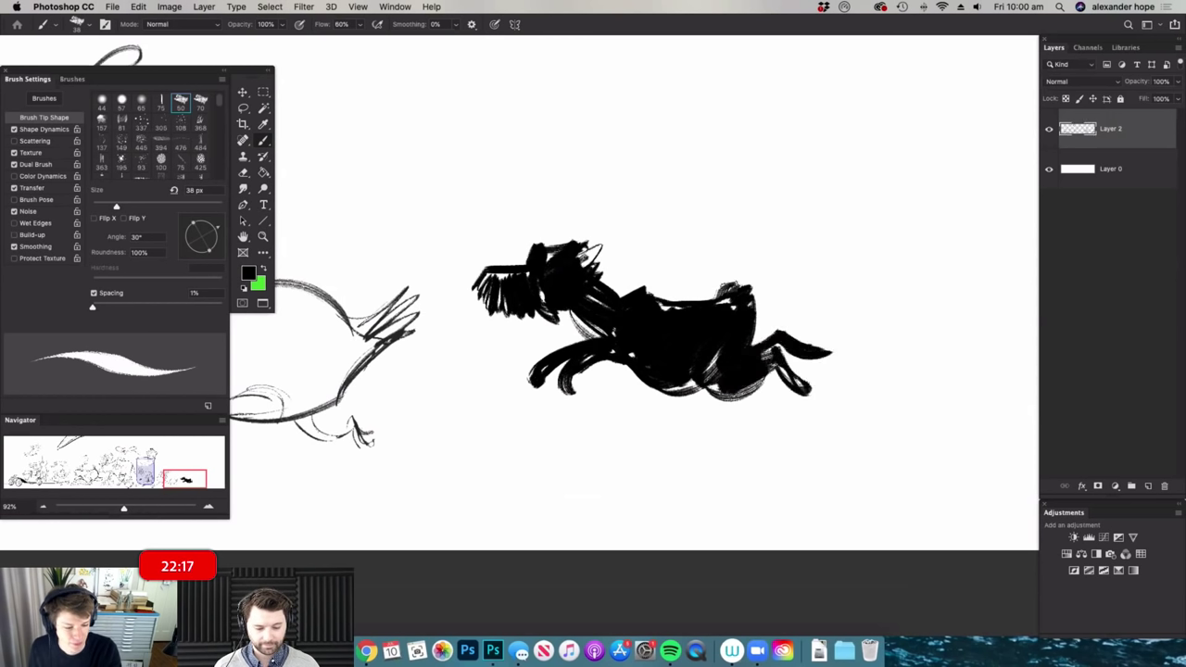
# - Paint a bushy upward-curling tail on the black dog's rump
pyautogui.moveTo(753, 295)
pyautogui.mouseDown()
pyautogui.moveTo(711, 233)
pyautogui.moveTo(763, 211)
pyautogui.moveTo(780, 239)
pyautogui.moveTo(800, 243)
pyautogui.moveTo(798, 261)
pyautogui.mouseUp()
pyautogui.moveTo(788, 279)
pyautogui.mouseDown()
pyautogui.moveTo(752, 304)
pyautogui.moveTo(757, 316)
pyautogui.mouseUp()
pyautogui.press('z')
pyautogui.moveTo(830, 281); pyautogui.dragTo(843, 257)
pyautogui.moveTo(762, 322); pyautogui.dragTo(794, 299)
pyautogui.press('b')
pyautogui.press('z')
# - Paint the black dog's ears and give it a round white eye with a dark pupil
pyautogui.moveTo(630, 226); pyautogui.dragTo(744, 171)
pyautogui.press('b')
pyautogui.moveTo(742, 172); pyautogui.dragTo(683, 210)
pyautogui.moveTo(683, 209); pyautogui.dragTo(725, 176)
pyautogui.moveTo(656, 189)
pyautogui.mouseDown()
pyautogui.moveTo(679, 155)
pyautogui.moveTo(621, 223)
pyautogui.mouseUp()
pyautogui.press('e')
pyautogui.press('b')
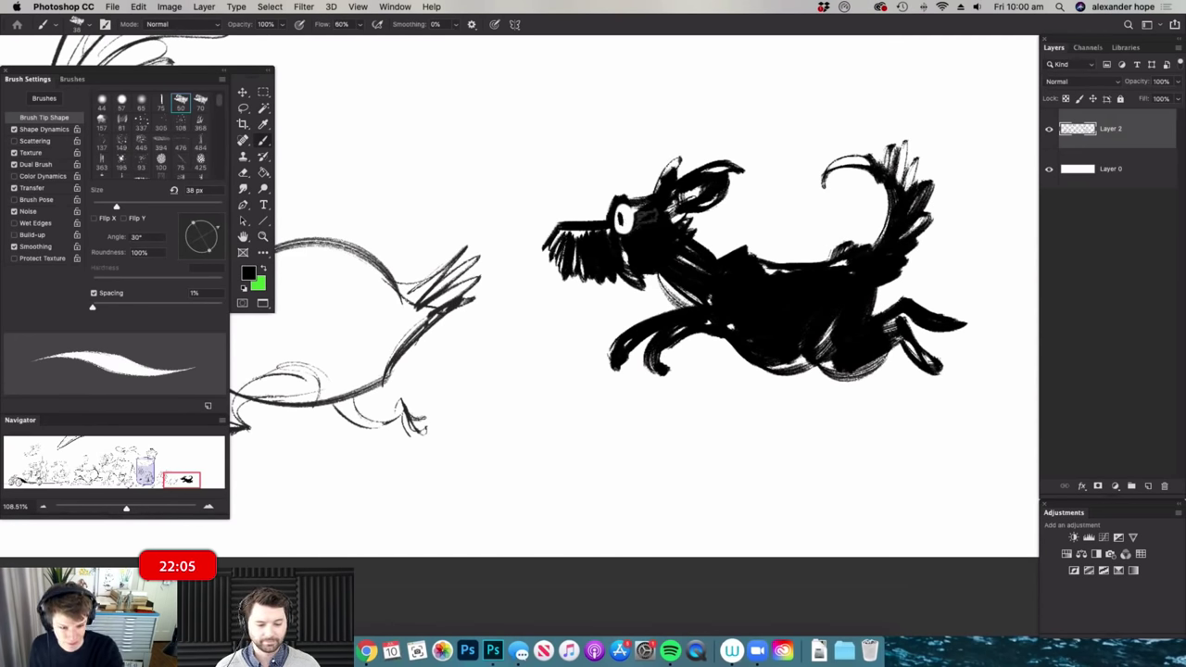
# - Add small fur strokes under and along the top of the dog's muzzle
pyautogui.moveTo(587, 288); pyautogui.dragTo(604, 286)
pyautogui.moveTo(560, 225); pyautogui.dragTo(598, 219)
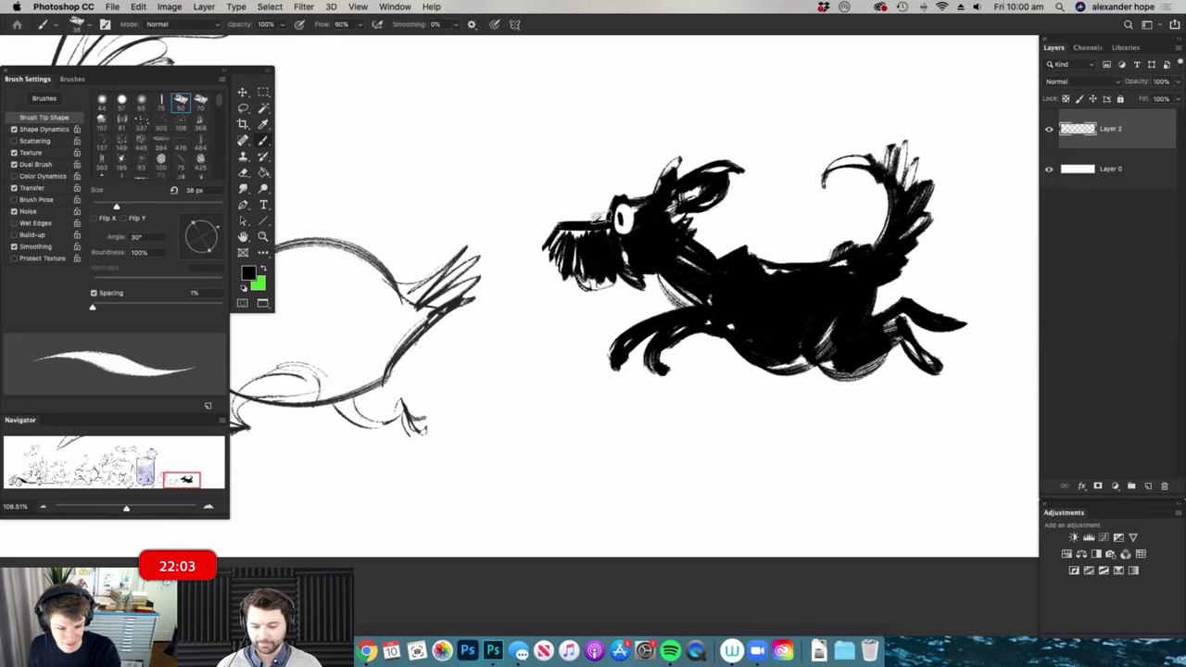
pyautogui.moveTo(727, 265)
pyautogui.mouseDown()
pyautogui.moveTo(653, 265)
pyautogui.moveTo(788, 275)
pyautogui.mouseUp()
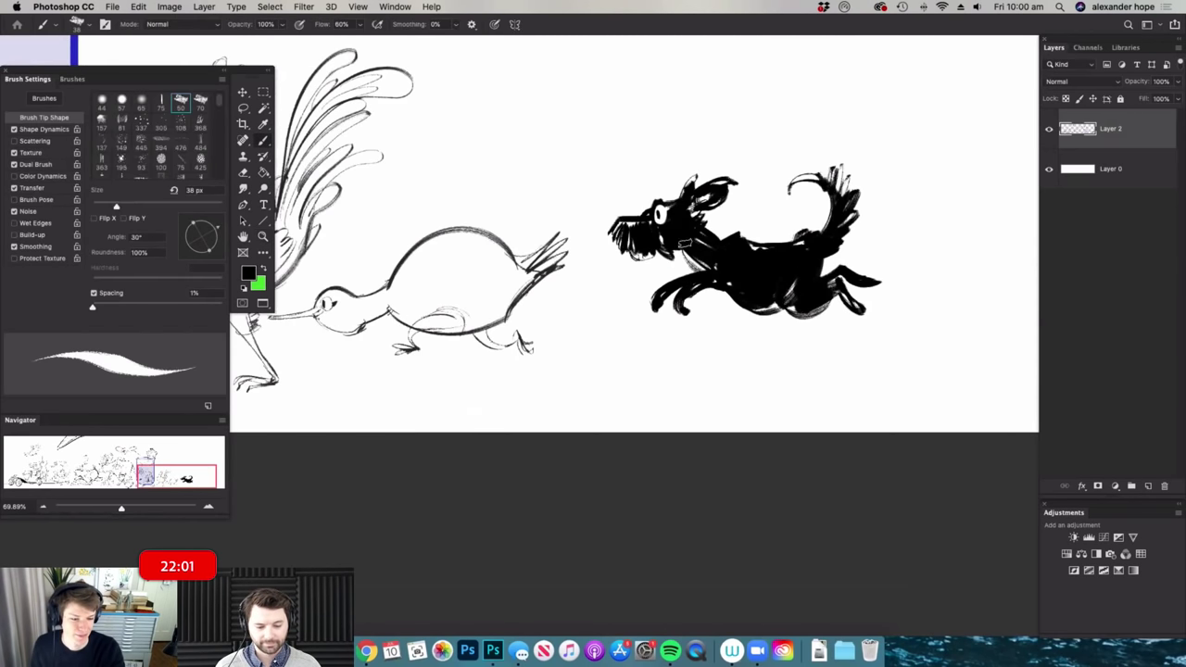
# - Lasso the black dog and move it into the empty space above the rooster
pyautogui.scroll(-3, 788, 269)
pyautogui.scroll(2, 787, 269)
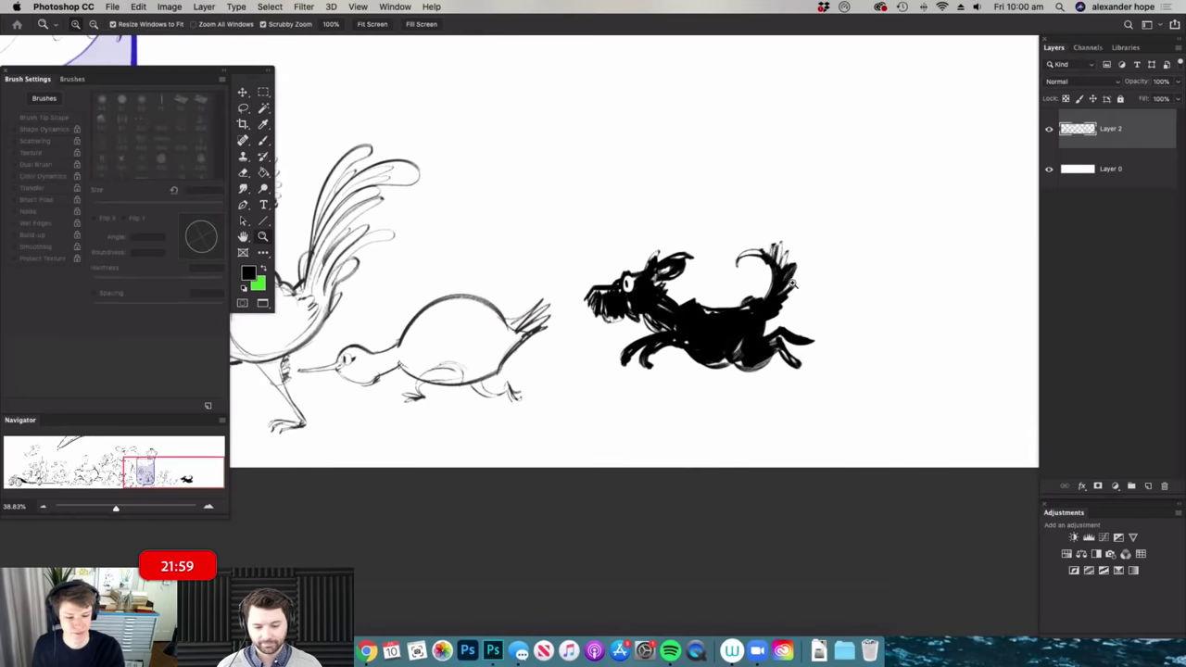
pyautogui.press('l')
pyautogui.moveTo(825, 236)
pyautogui.mouseDown()
pyautogui.moveTo(675, 423)
pyautogui.moveTo(611, 243)
pyautogui.mouseUp()
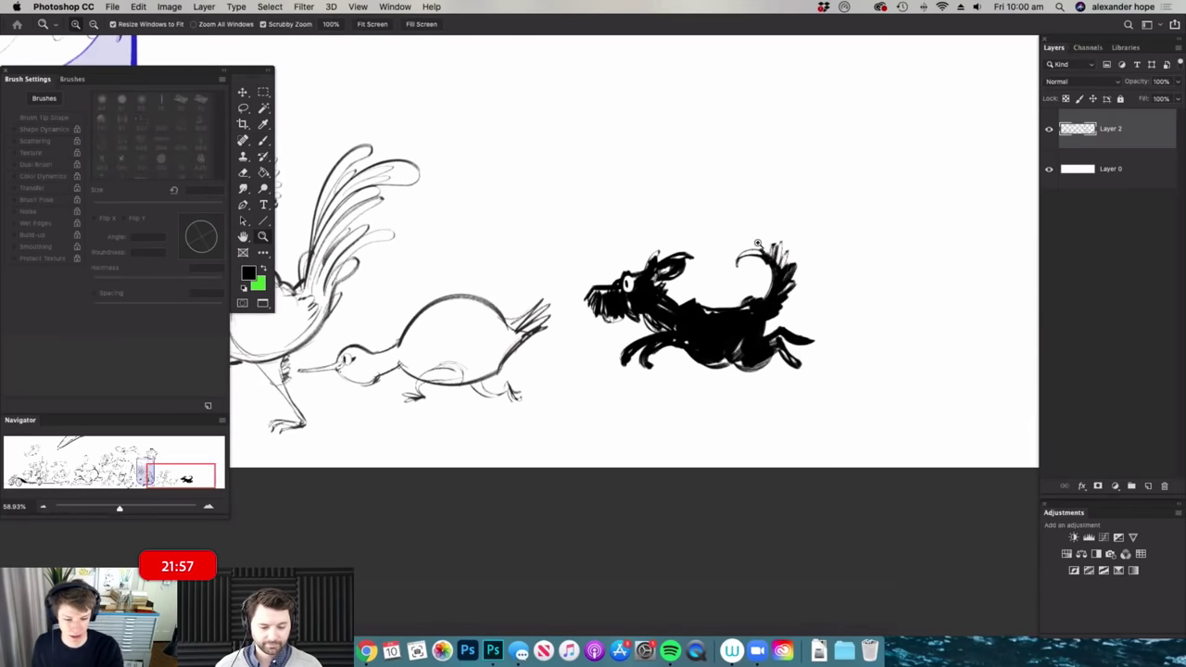
pyautogui.scroll(-4, 741, 363)
pyautogui.press('v')
pyautogui.moveTo(791, 358); pyautogui.dragTo(669, 194)
pyautogui.press('super+d')
# - Scale the dog to 77.41%, rotate it 17.04°, place it between the beaker and the rooster's tail, and deselect it
pyautogui.press('super+t')
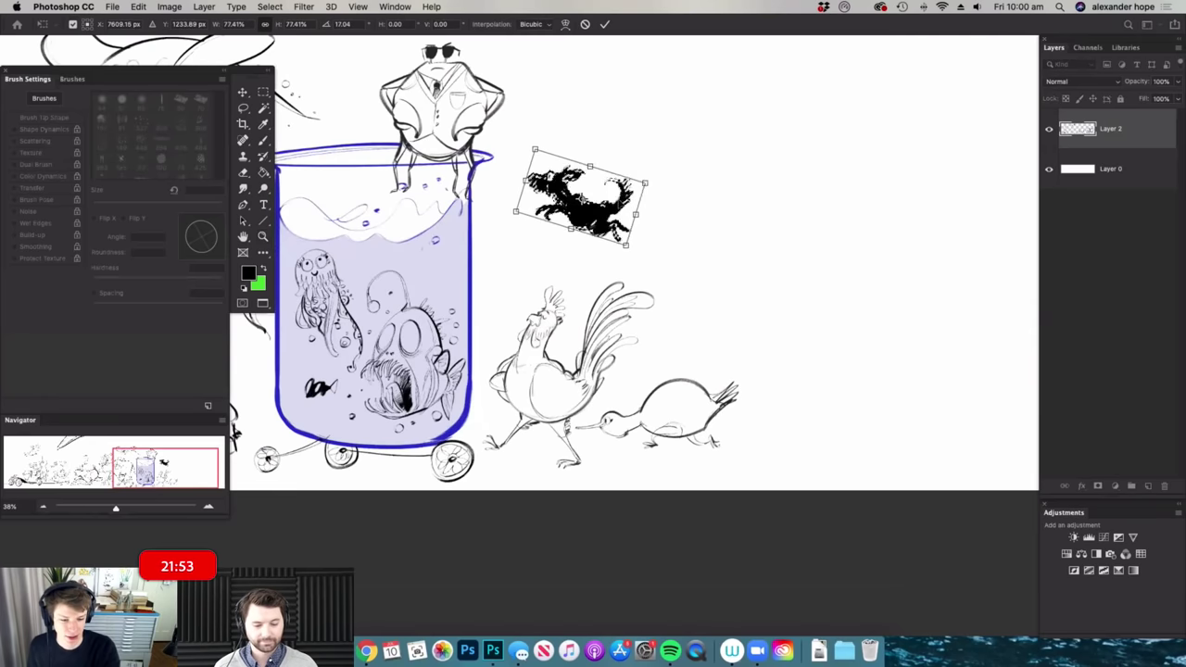
pyautogui.moveTo(585, 200); pyautogui.dragTo(551, 231)
pyautogui.press('Return')
pyautogui.press('m')
pyautogui.hotkey('ctrl', 'd')
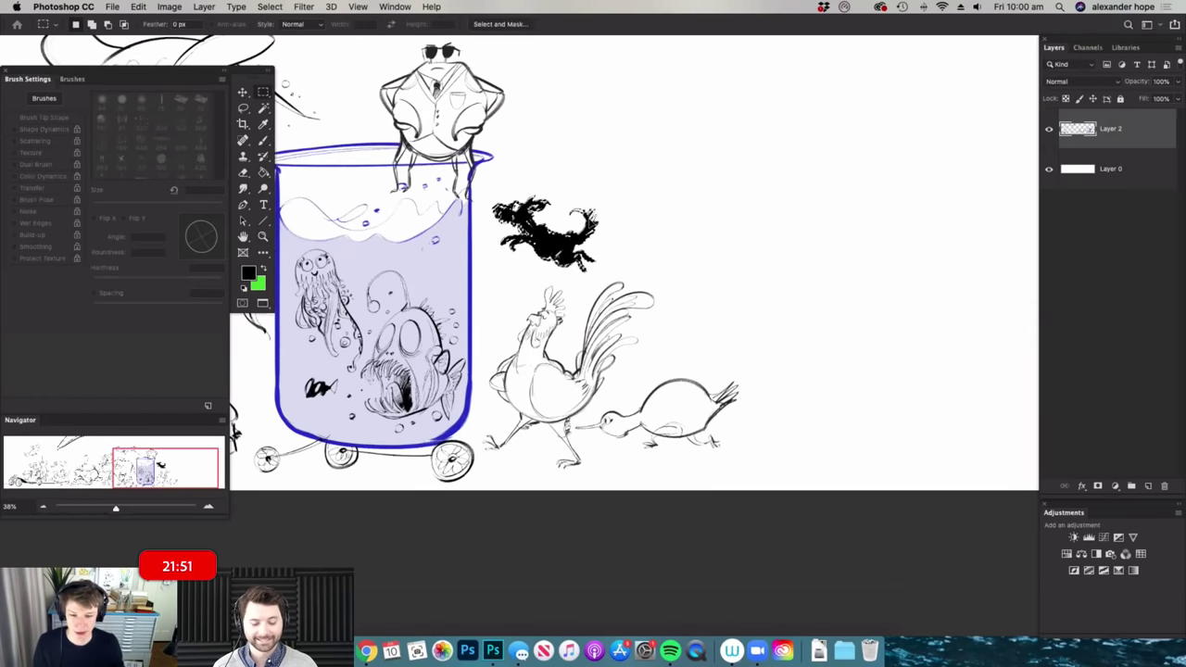
pyautogui.press('super+d')
pyautogui.press('z')
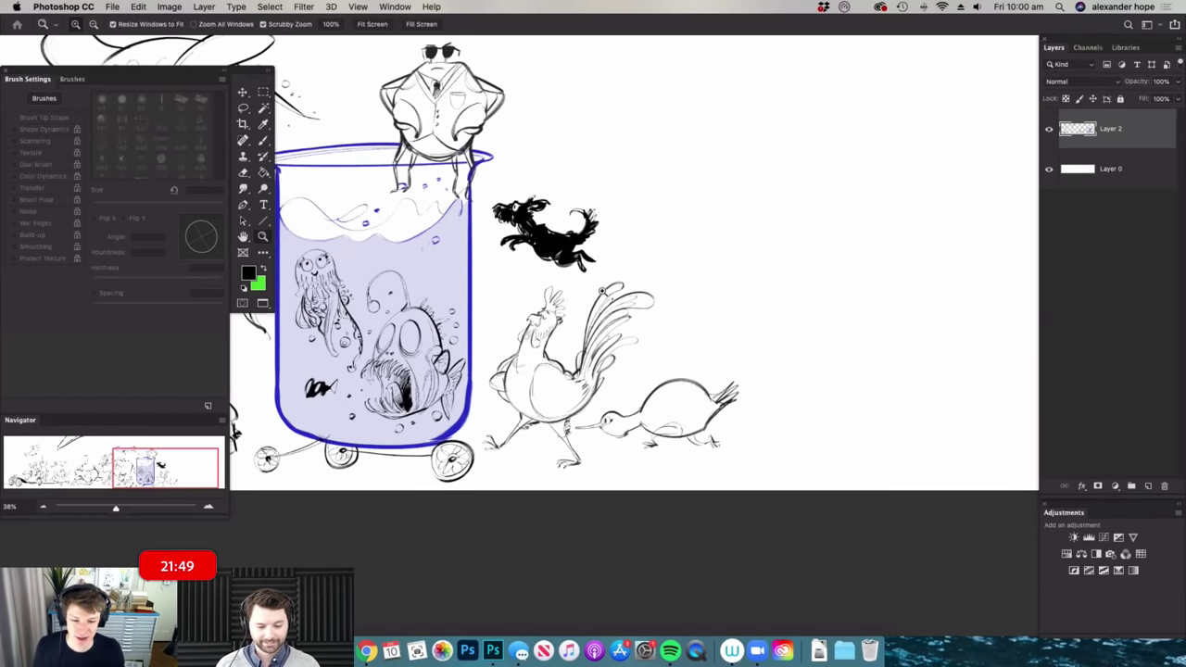
# - Examine the repositioned dog and the empty canvas area behind the walking birds
pyautogui.moveTo(609, 289); pyautogui.dragTo(596, 241)
pyautogui.moveTo(621, 187); pyautogui.dragTo(639, 267)
pyautogui.press('z')
pyautogui.moveTo(592, 225); pyautogui.dragTo(551, 263)
pyautogui.press('z')
pyautogui.press('space')
pyautogui.moveTo(684, 330); pyautogui.dragTo(550, 333)
pyautogui.press('super+space')
pyautogui.scroll(5, 652, 408)
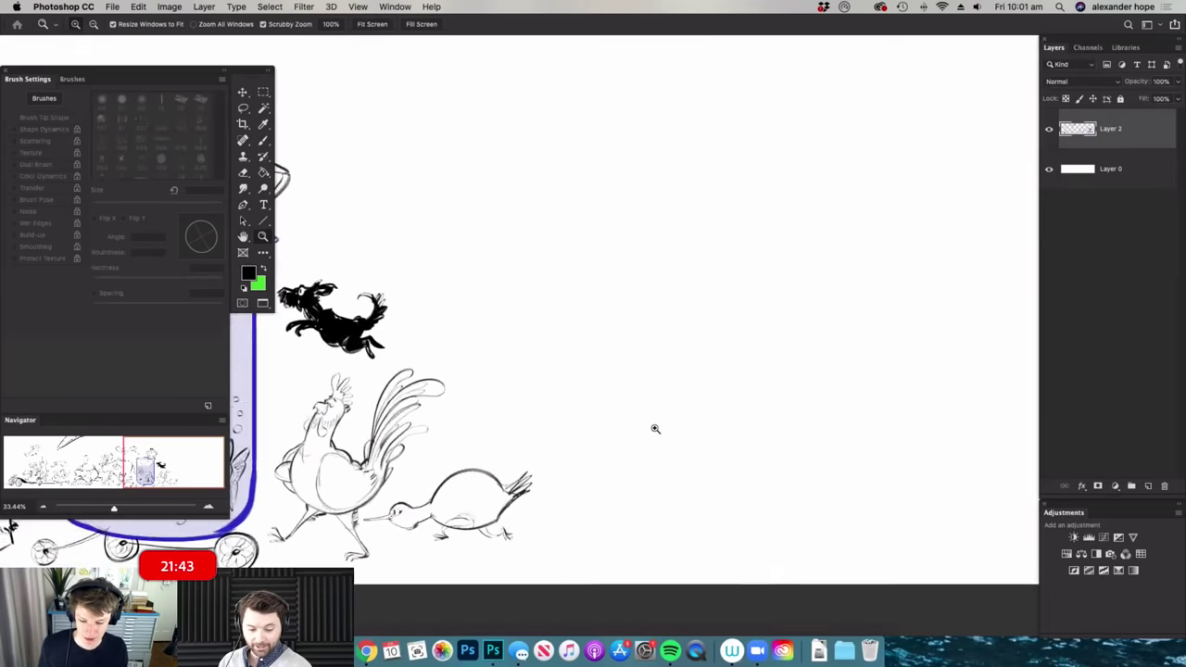
pyautogui.scroll(3, 652, 424)
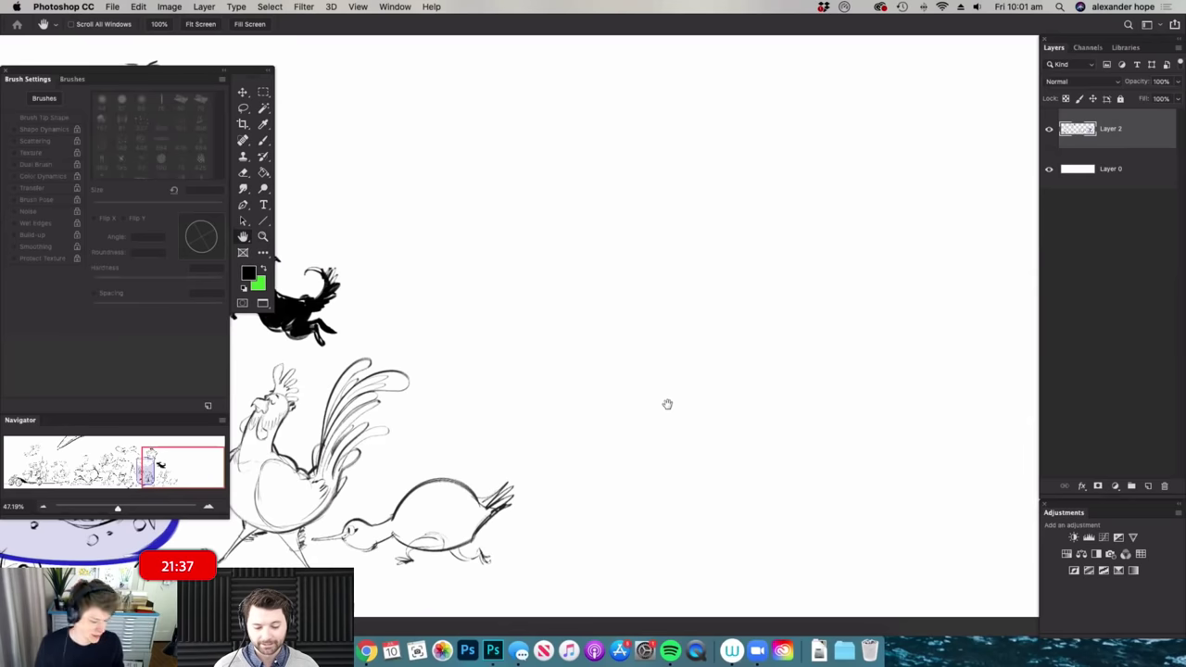
pyautogui.scroll(-3, 680, 339)
pyautogui.scroll(2, 627, 325)
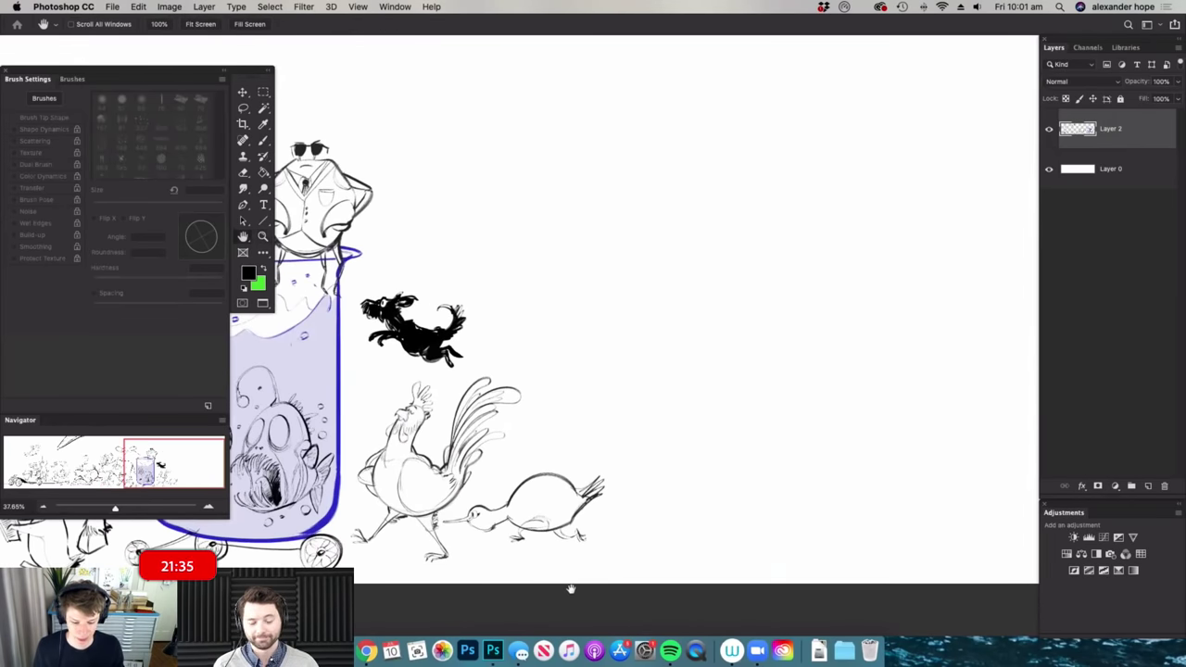
# - Switch to Chrome and search Google Images for "siamese cat"
pyautogui.click(367, 652)
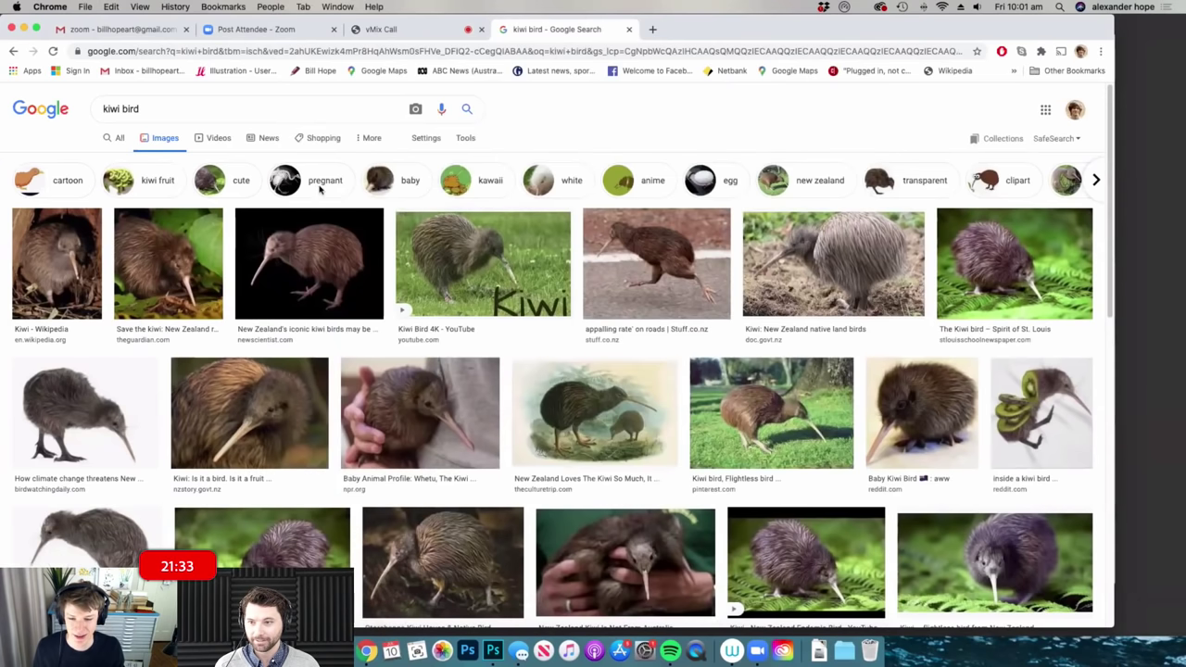
pyautogui.doubleClick(260, 110)
pyautogui.write('siamese cat')
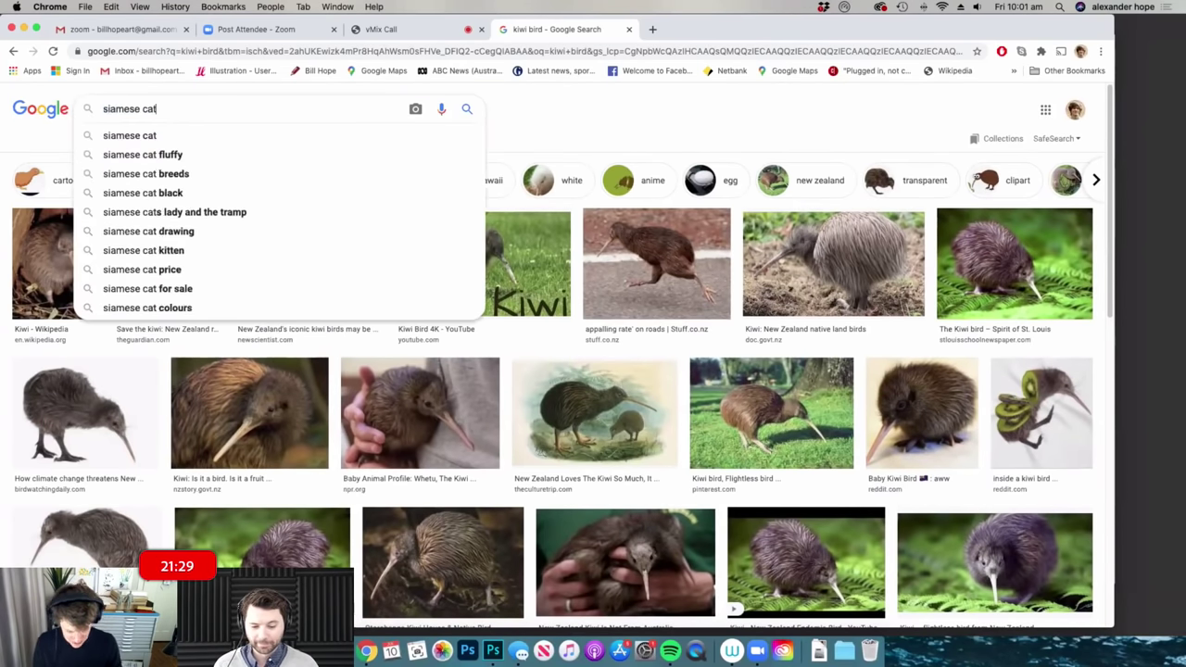
pyautogui.press('Return')
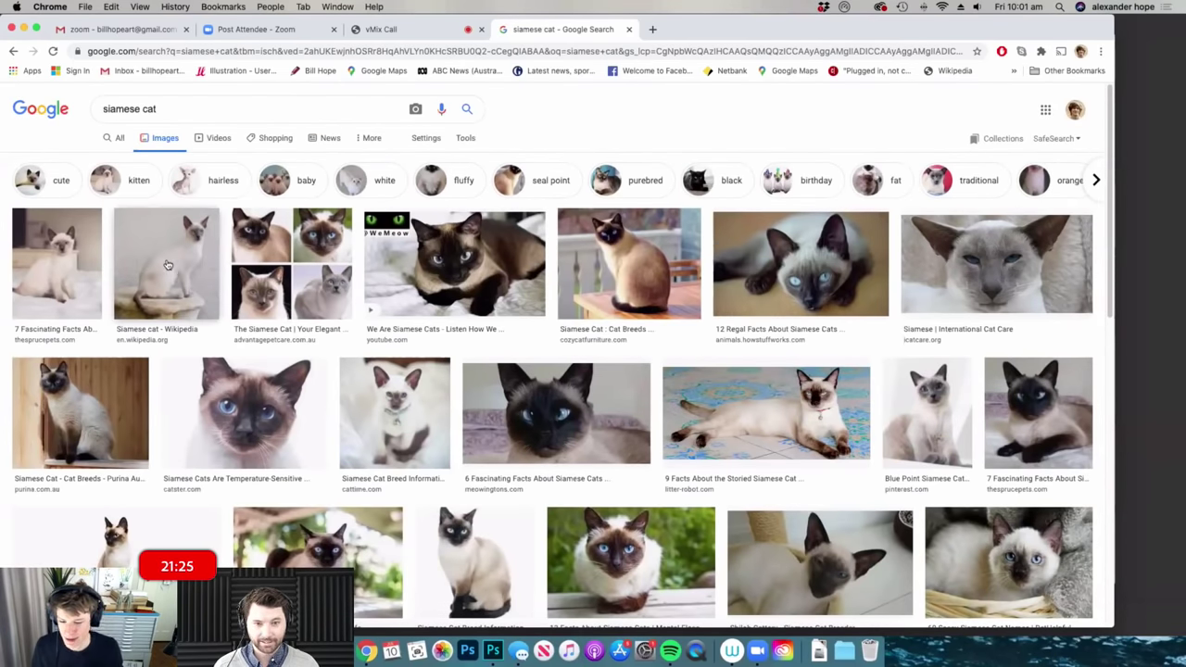
# - Open the Wikipedia picture of the seated Siamese cat, copy the image, and return to Photoshop
pyautogui.click(166, 265)
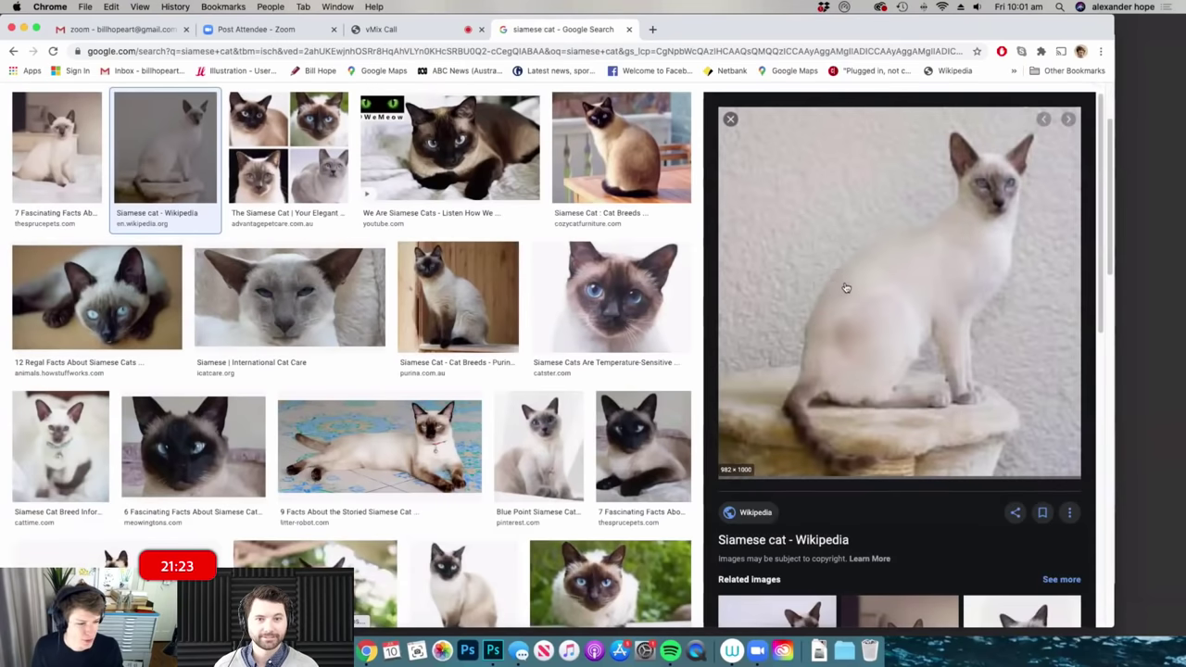
pyautogui.rightClick(845, 288)
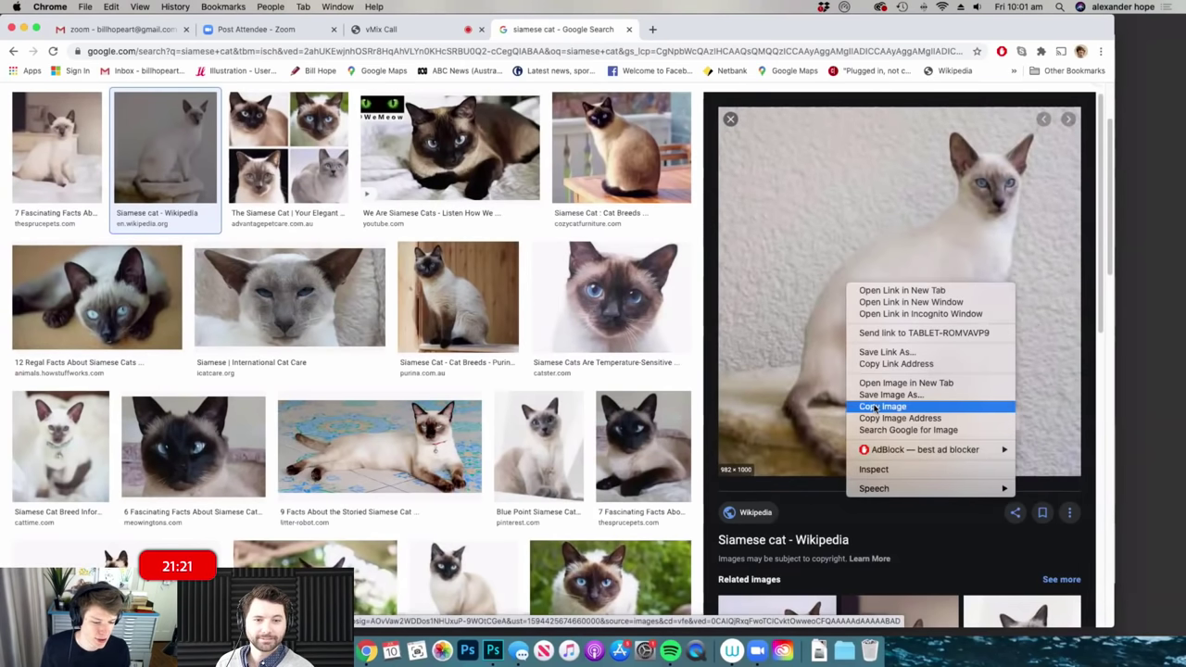
pyautogui.click(883, 406)
pyautogui.click(1145, 356)
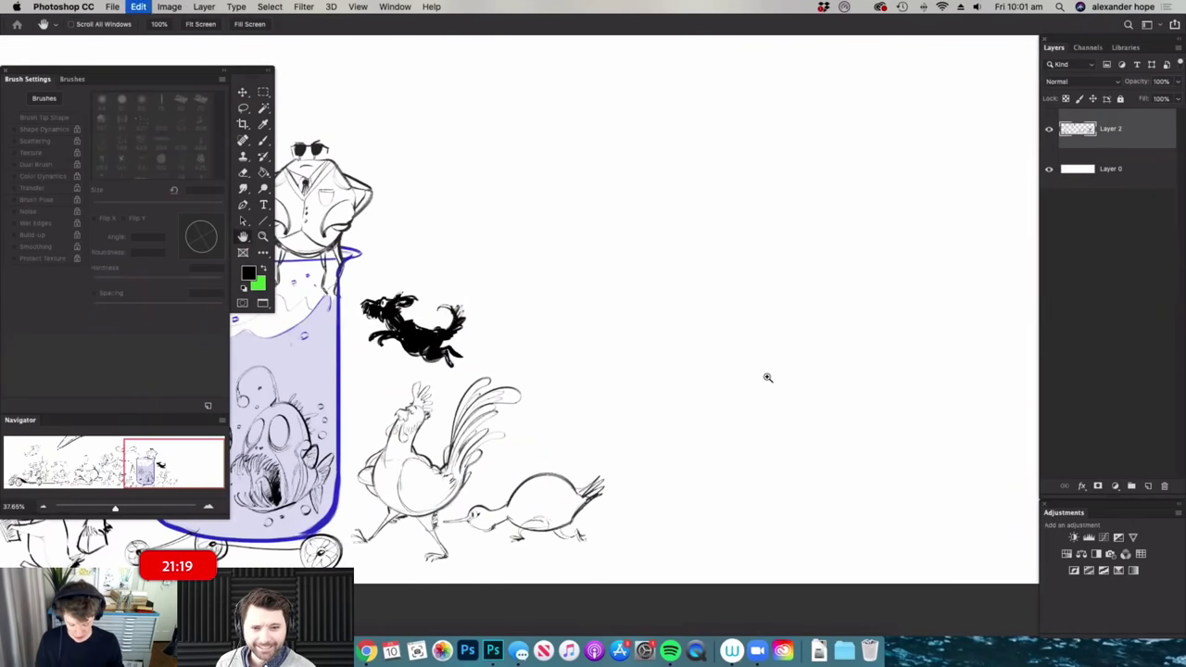
# - Paste the cat photo as a reference and move it over the rooster beside the empty canvas area
pyautogui.press('super+v')
pyautogui.press('v')
pyautogui.moveTo(602, 338); pyautogui.dragTo(545, 427)
pyautogui.moveTo(573, 390); pyautogui.dragTo(526, 388)
pyautogui.press('z')
pyautogui.moveTo(724, 508); pyautogui.dragTo(792, 547)
pyautogui.press('v')
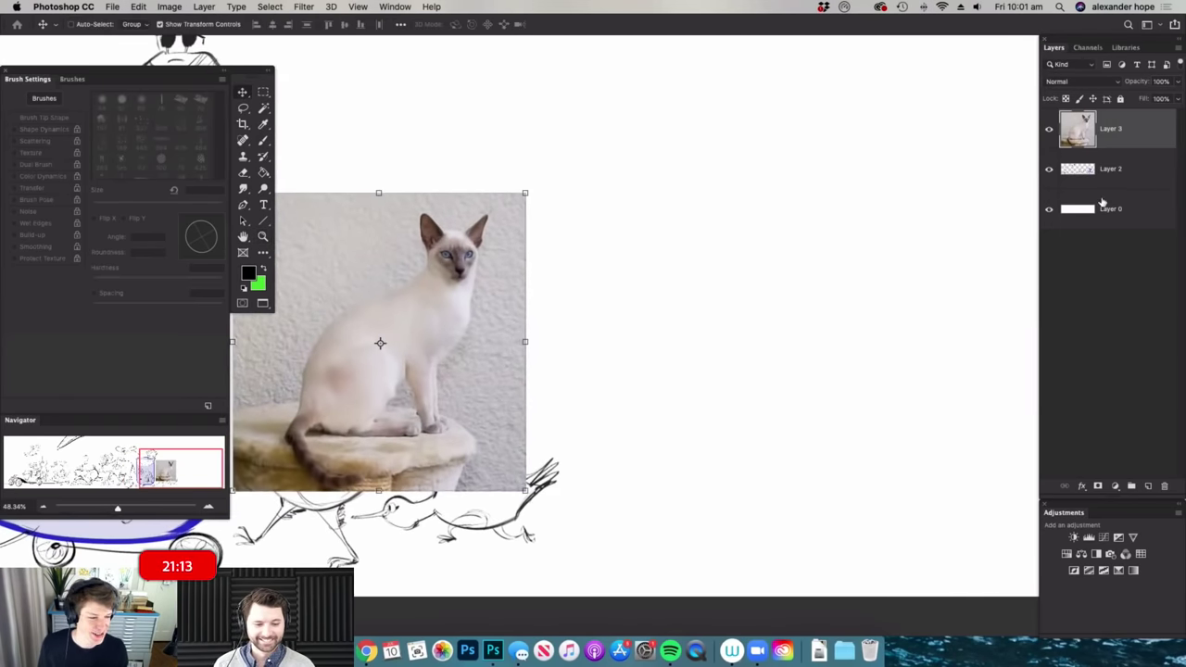
# - On Layer 2, sketch the outline of the cat's head and the two sides of its neck beside the photo
pyautogui.click(1116, 164)
pyautogui.press('z')
pyautogui.moveTo(837, 438); pyautogui.dragTo(843, 440)
pyautogui.press('b')
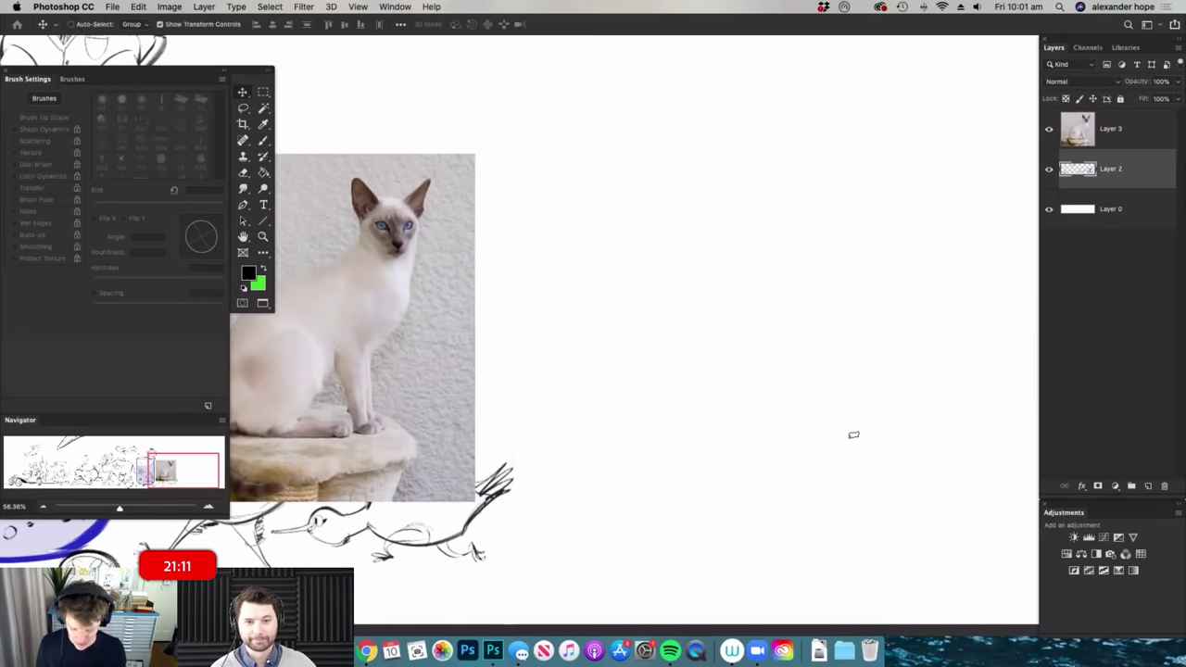
pyautogui.moveTo(601, 178); pyautogui.dragTo(650, 180)
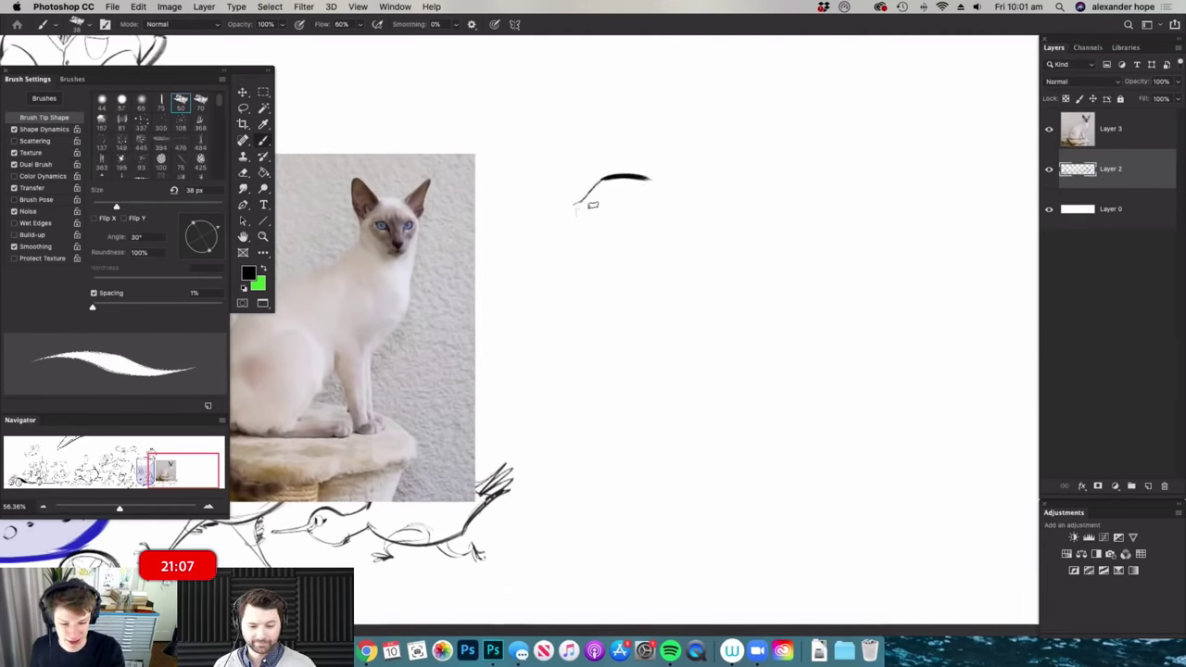
pyautogui.moveTo(590, 247); pyautogui.dragTo(617, 250)
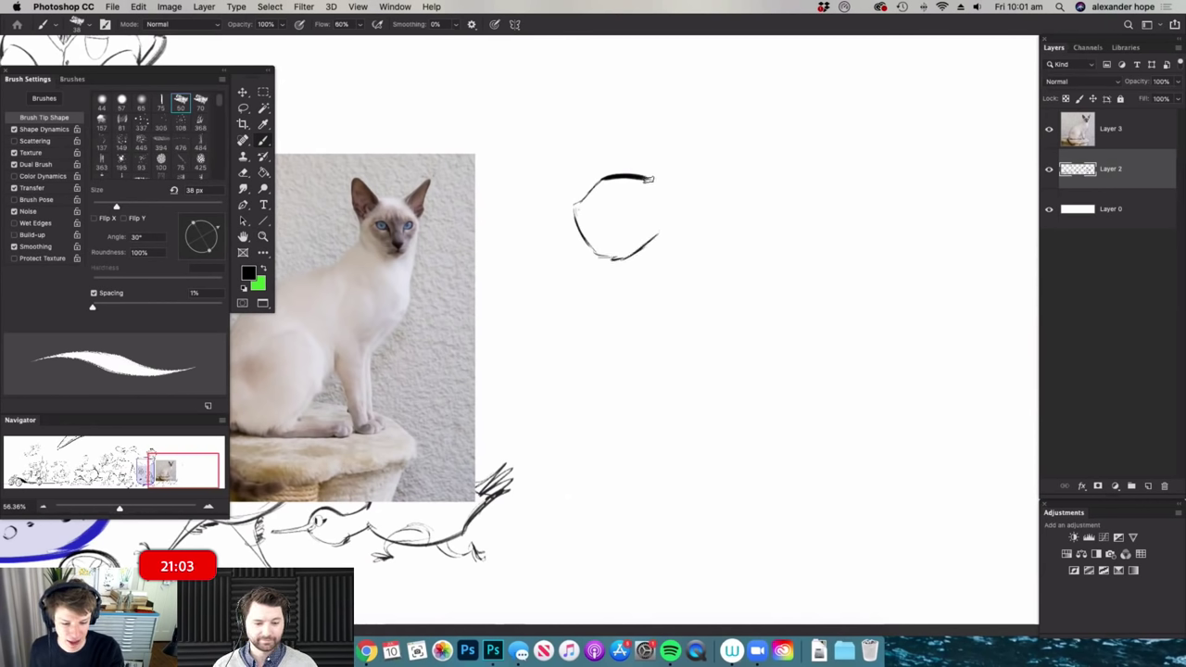
pyautogui.moveTo(667, 221)
pyautogui.mouseDown()
pyautogui.moveTo(654, 238)
pyautogui.moveTo(669, 210)
pyautogui.mouseUp()
pyautogui.moveTo(632, 395); pyautogui.dragTo(638, 395)
pyautogui.moveTo(600, 221); pyautogui.dragTo(620, 280)
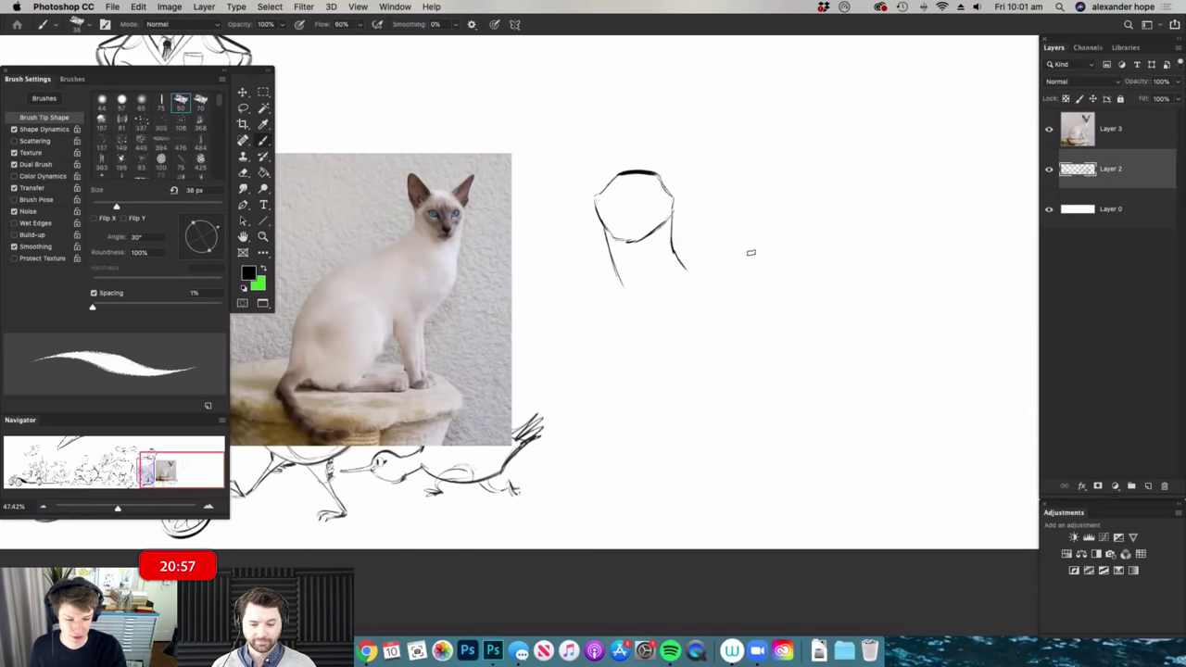
# - Select the cat photo's layer, Layer 3, and choose the 20 px hard round brush
pyautogui.click(1126, 141)
pyautogui.rightClick(633, 284)
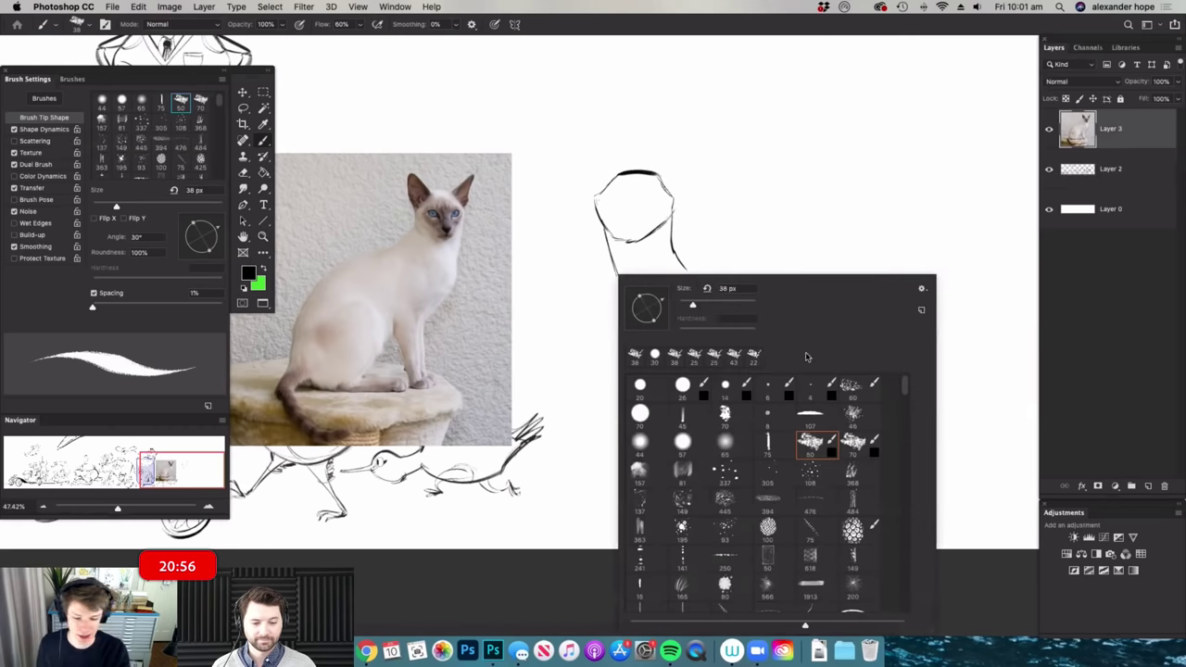
pyautogui.click(652, 391)
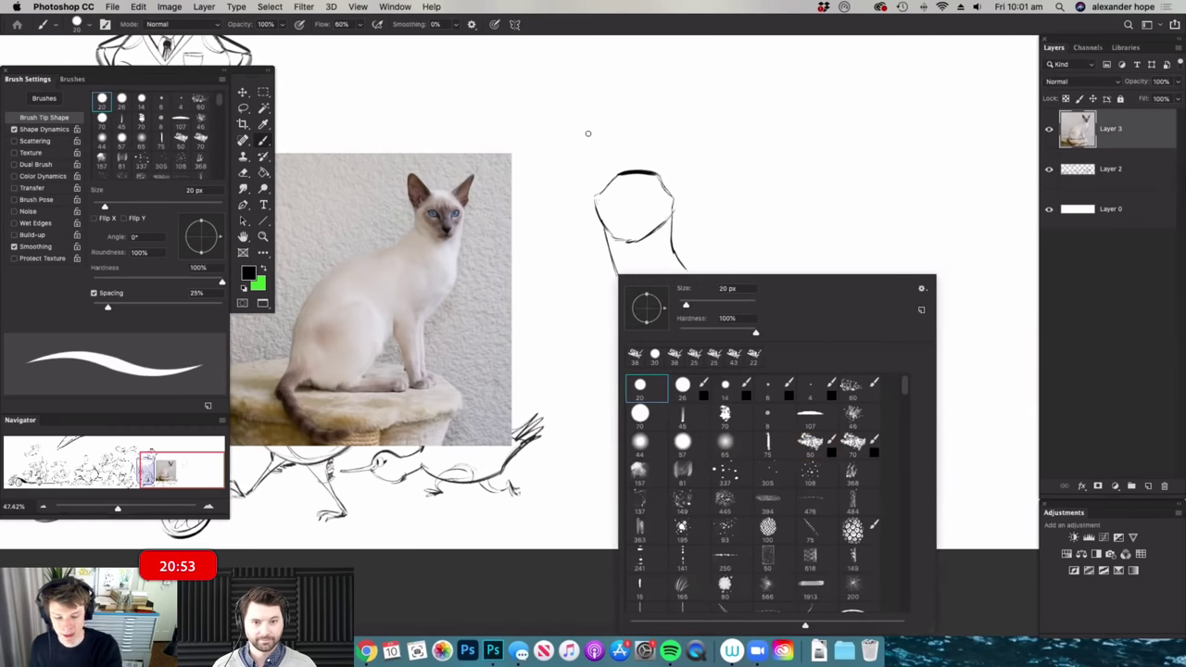
# - Return to the standard screen mode and turn on pressure-controlled opacity for the 20 px round brush
pyautogui.click(678, 182)
pyautogui.press('f')
pyautogui.press('f')
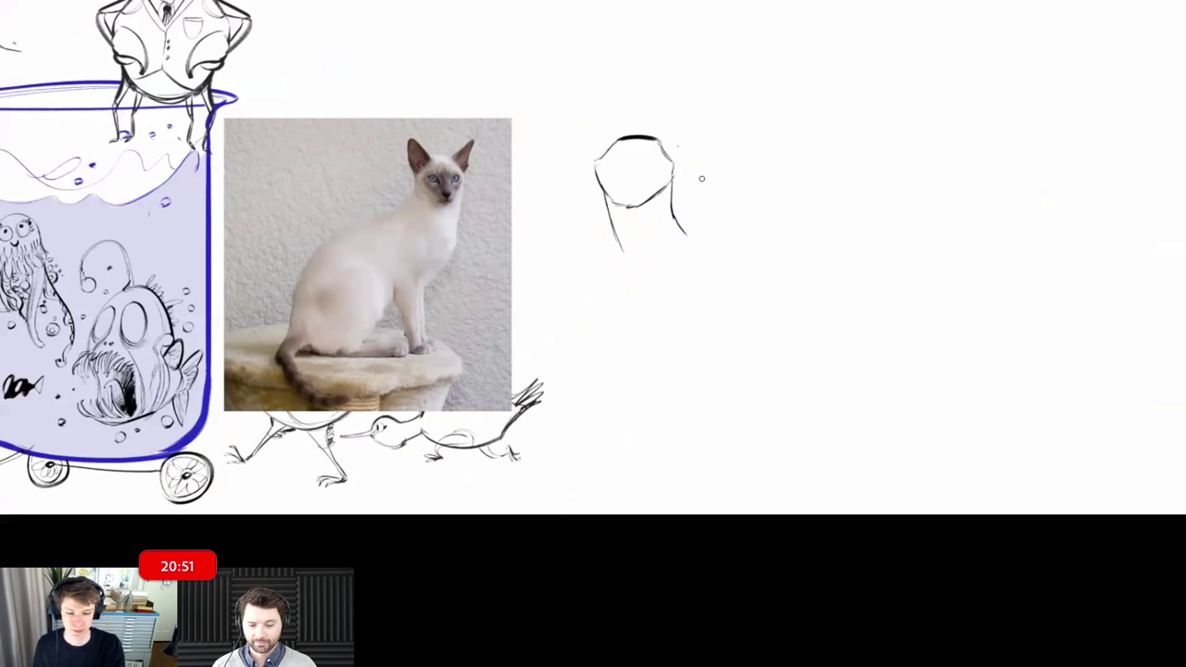
pyautogui.click(299, 38)
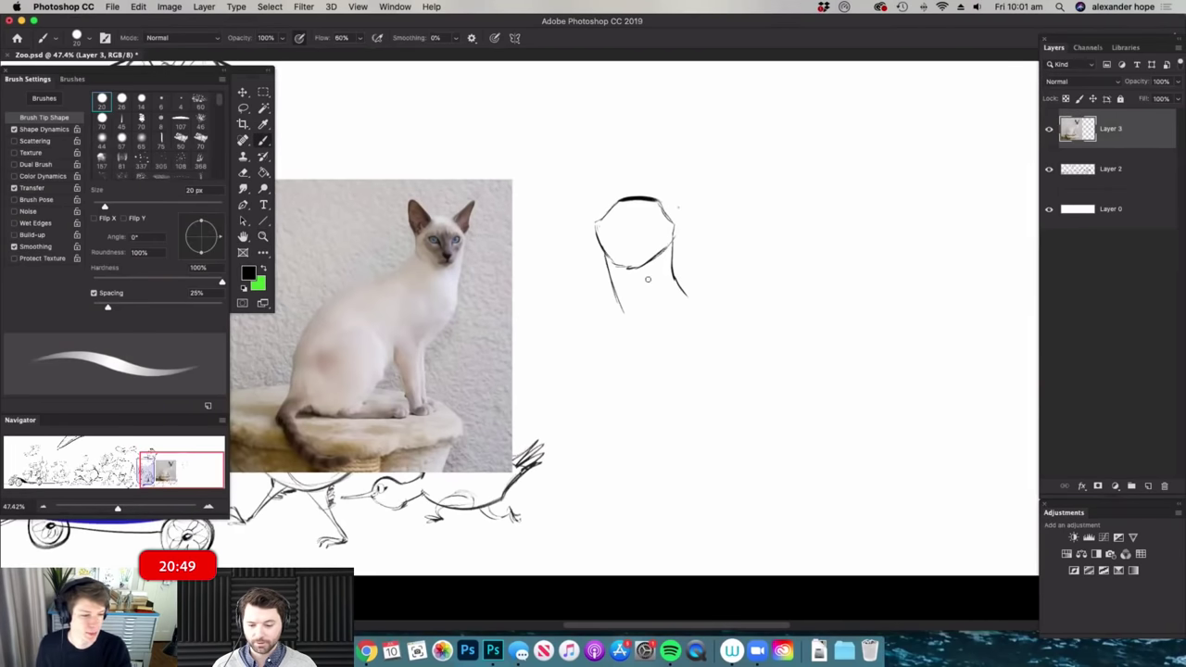
# - Rough in the seated cat's chest, sloping back, front leg guidelines and near haunch with its hind foot on Layer 3
pyautogui.moveTo(615, 304); pyautogui.dragTo(619, 365)
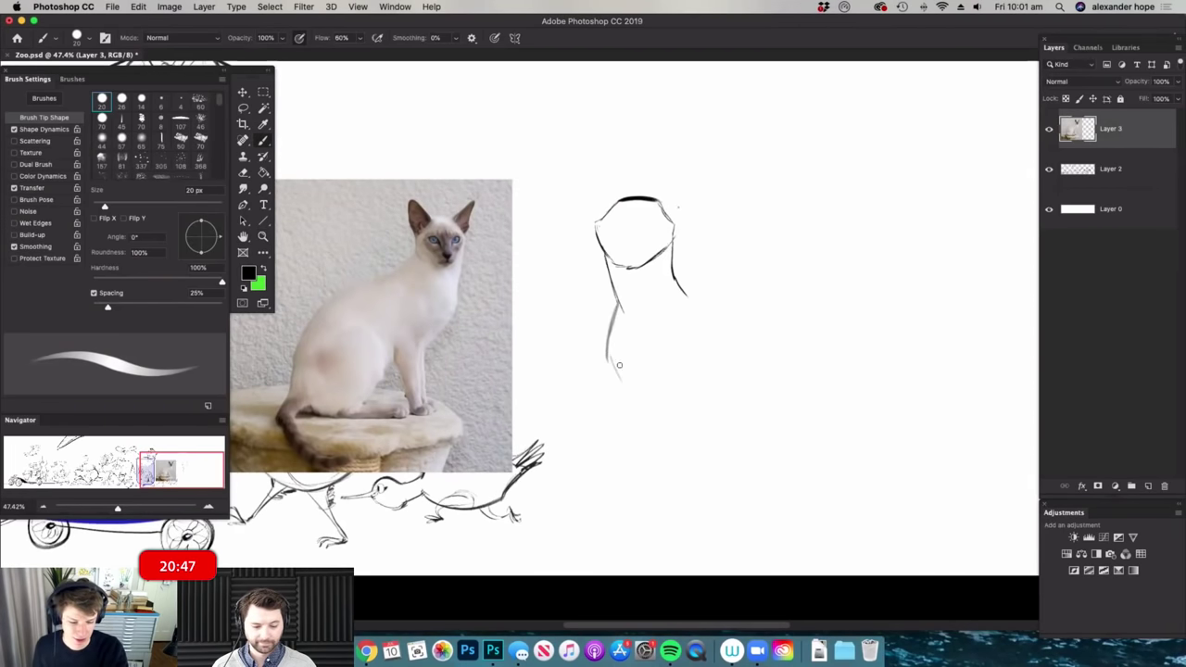
pyautogui.moveTo(614, 298)
pyautogui.mouseDown()
pyautogui.moveTo(675, 284)
pyautogui.moveTo(787, 397)
pyautogui.moveTo(803, 473)
pyautogui.mouseUp()
pyautogui.moveTo(619, 376)
pyautogui.mouseDown()
pyautogui.moveTo(629, 462)
pyautogui.moveTo(658, 409)
pyautogui.moveTo(700, 470)
pyautogui.mouseUp()
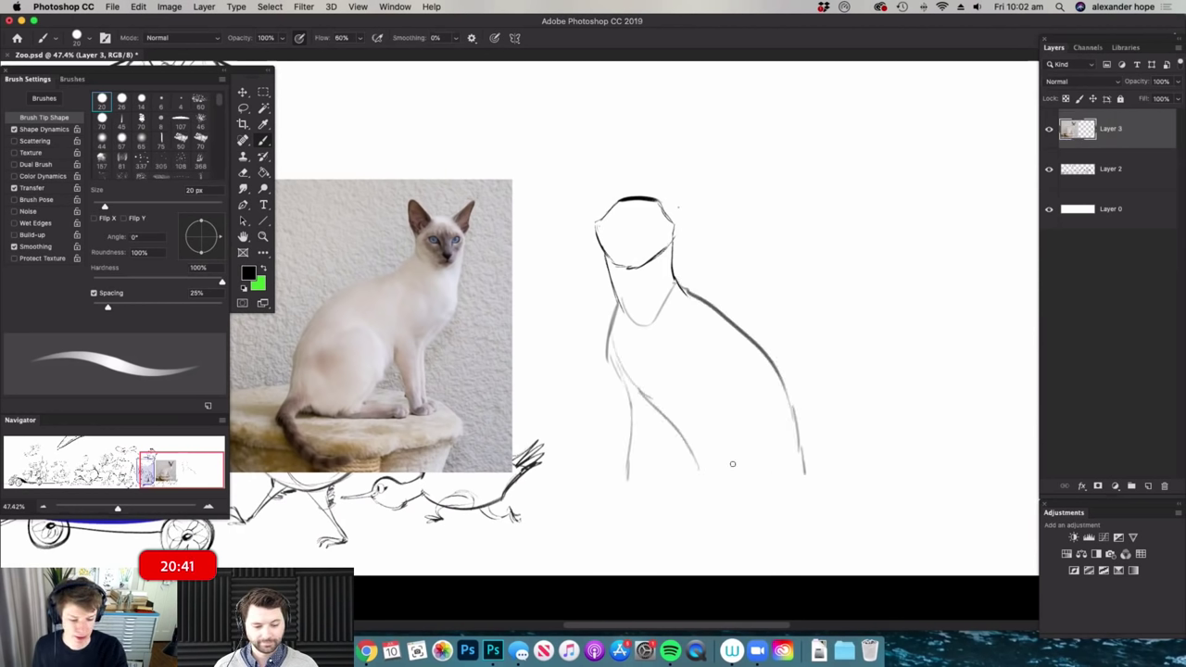
pyautogui.moveTo(781, 396)
pyautogui.mouseDown()
pyautogui.moveTo(764, 484)
pyautogui.moveTo(778, 497)
pyautogui.moveTo(764, 487)
pyautogui.moveTo(725, 503)
pyautogui.moveTo(739, 509)
pyautogui.moveTo(801, 477)
pyautogui.mouseUp()
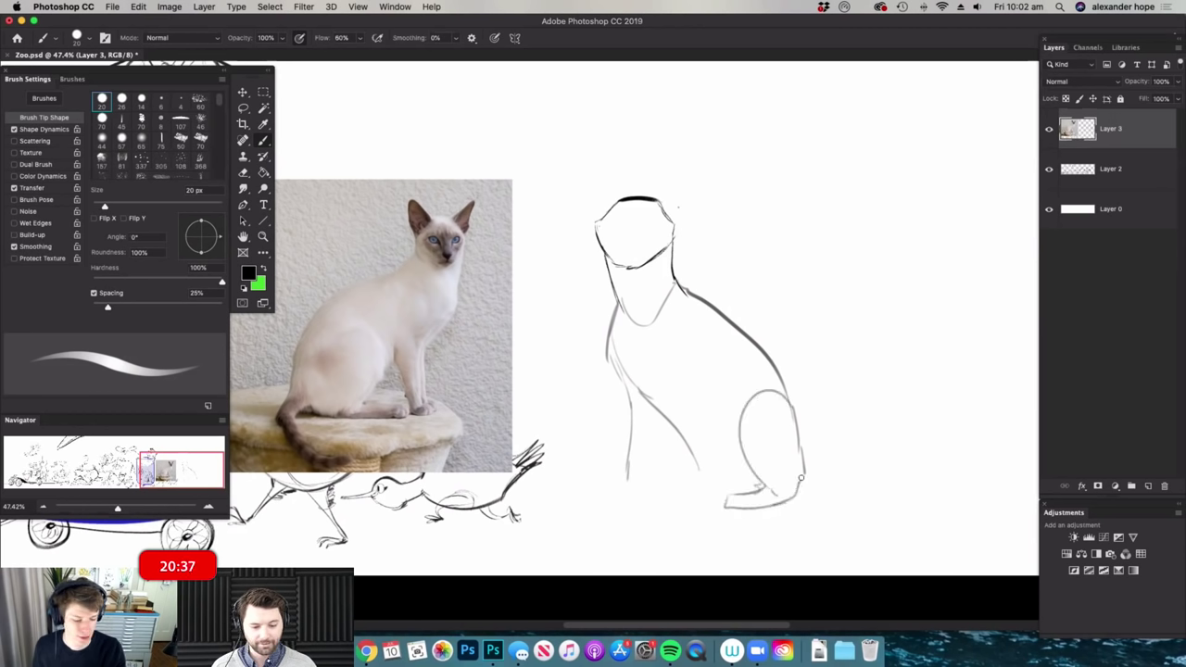
# - Sketch the rounded far haunch and its flat hind foot behind the cat's front legs
pyautogui.moveTo(662, 422)
pyautogui.mouseDown()
pyautogui.moveTo(665, 479)
pyautogui.moveTo(698, 494)
pyautogui.mouseUp()
pyautogui.moveTo(674, 421)
pyautogui.mouseDown()
pyautogui.moveTo(689, 488)
pyautogui.moveTo(718, 496)
pyautogui.moveTo(615, 487)
pyautogui.moveTo(602, 498)
pyautogui.moveTo(699, 495)
pyautogui.mouseUp()
pyautogui.press('super+space')
pyautogui.moveTo(778, 450); pyautogui.dragTo(745, 451)
pyautogui.press('super+space')
pyautogui.moveTo(741, 434); pyautogui.dragTo(768, 427)
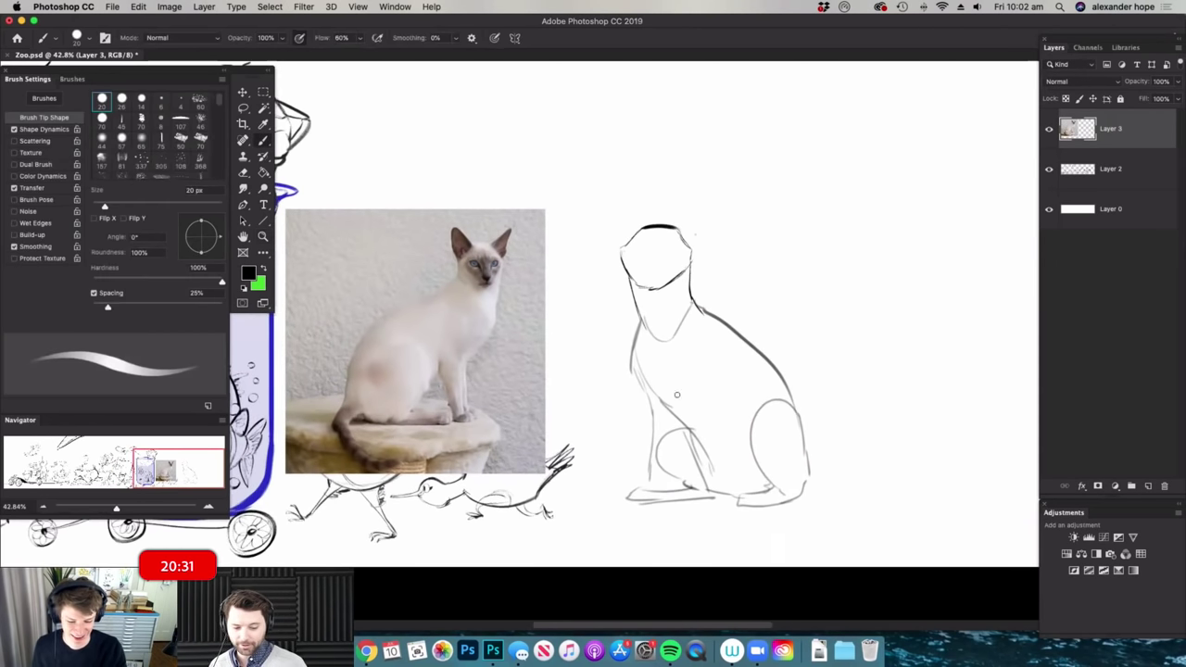
# - Sketch the cat's straight front legs and the curve of the chest above them
pyautogui.moveTo(639, 377)
pyautogui.mouseDown()
pyautogui.moveTo(659, 426)
pyautogui.moveTo(654, 498)
pyautogui.mouseUp()
pyautogui.moveTo(674, 412); pyautogui.dragTo(669, 498)
pyautogui.moveTo(679, 423)
pyautogui.mouseDown()
pyautogui.moveTo(687, 500)
pyautogui.moveTo(705, 406)
pyautogui.mouseUp()
pyautogui.press('super+space')
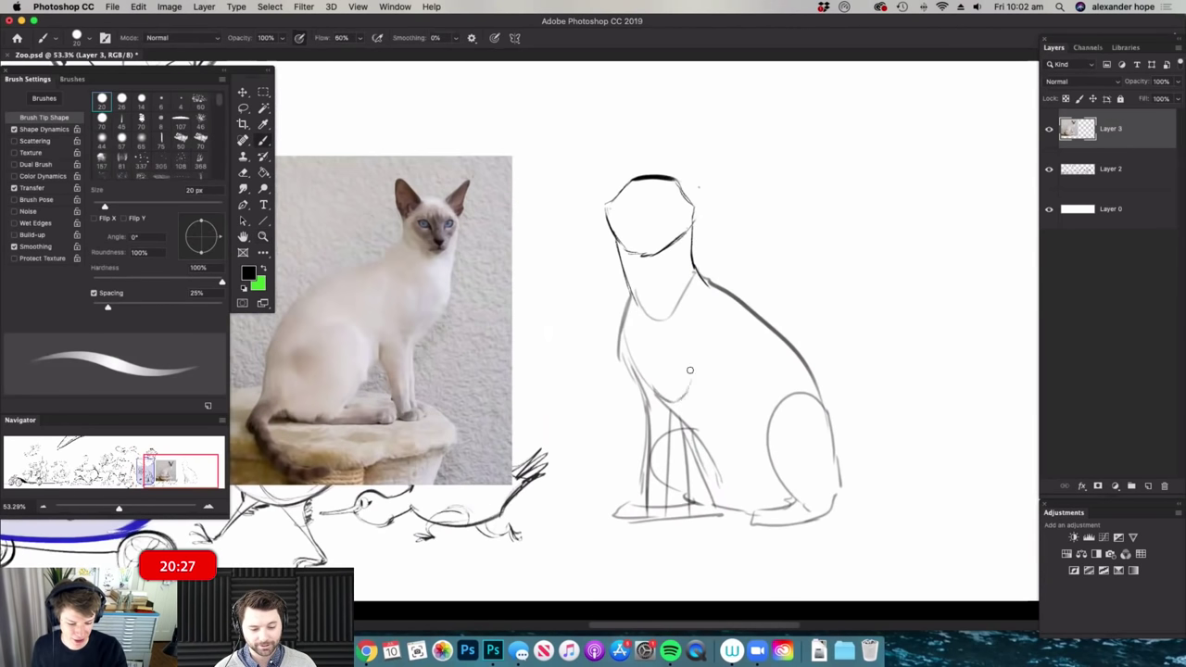
# - Erase the lines crossing the near front leg and redraw that leg with its shoulder lines and rounded paws
pyautogui.press('e')
pyautogui.moveTo(692, 421)
pyautogui.mouseDown()
pyautogui.moveTo(696, 518)
pyautogui.moveTo(701, 417)
pyautogui.moveTo(710, 515)
pyautogui.mouseUp()
pyautogui.press('b')
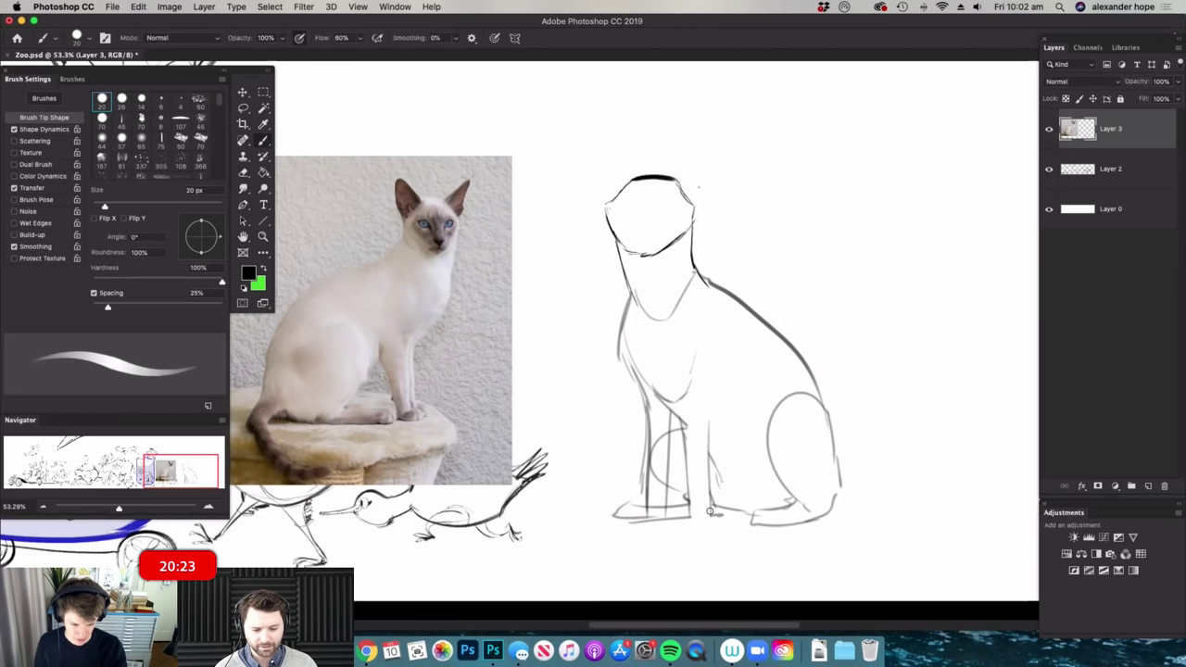
pyautogui.moveTo(711, 412); pyautogui.dragTo(729, 372)
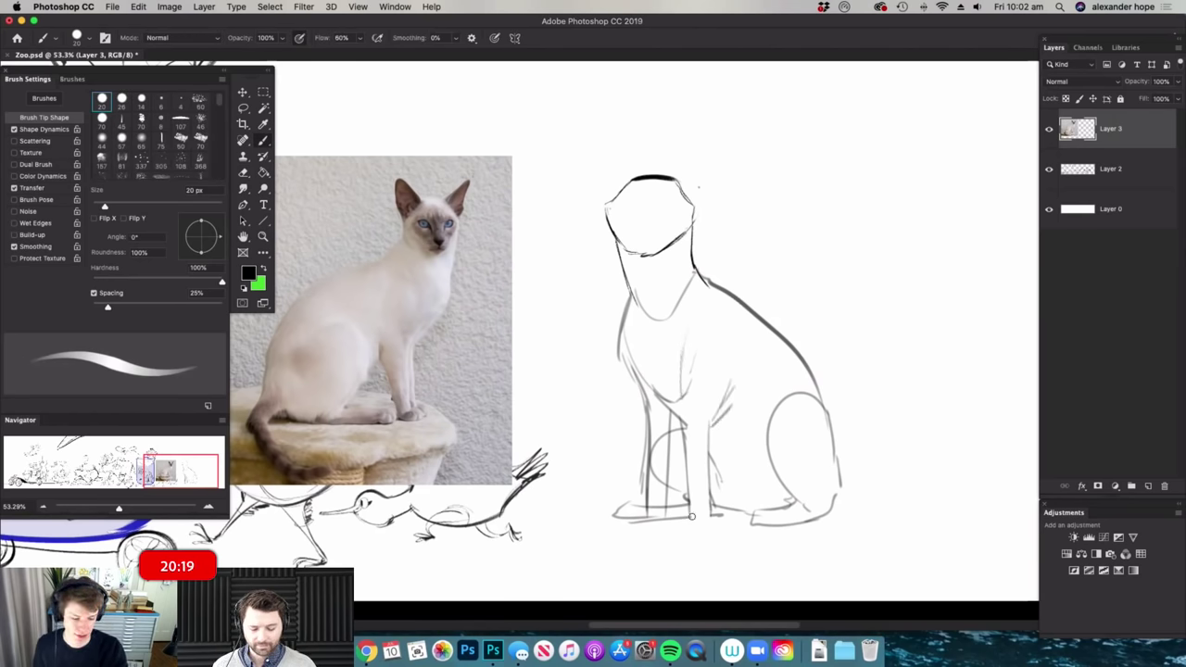
pyautogui.moveTo(624, 523); pyautogui.dragTo(663, 521)
# - Sketch the cat's two almond-shaped eyes with shaded round pupils inside the head outline
pyautogui.press('super+space')
pyautogui.moveTo(754, 437)
pyautogui.mouseDown()
pyautogui.moveTo(723, 311)
pyautogui.moveTo(741, 324)
pyautogui.mouseUp()
pyautogui.scroll(3, 687, 236)
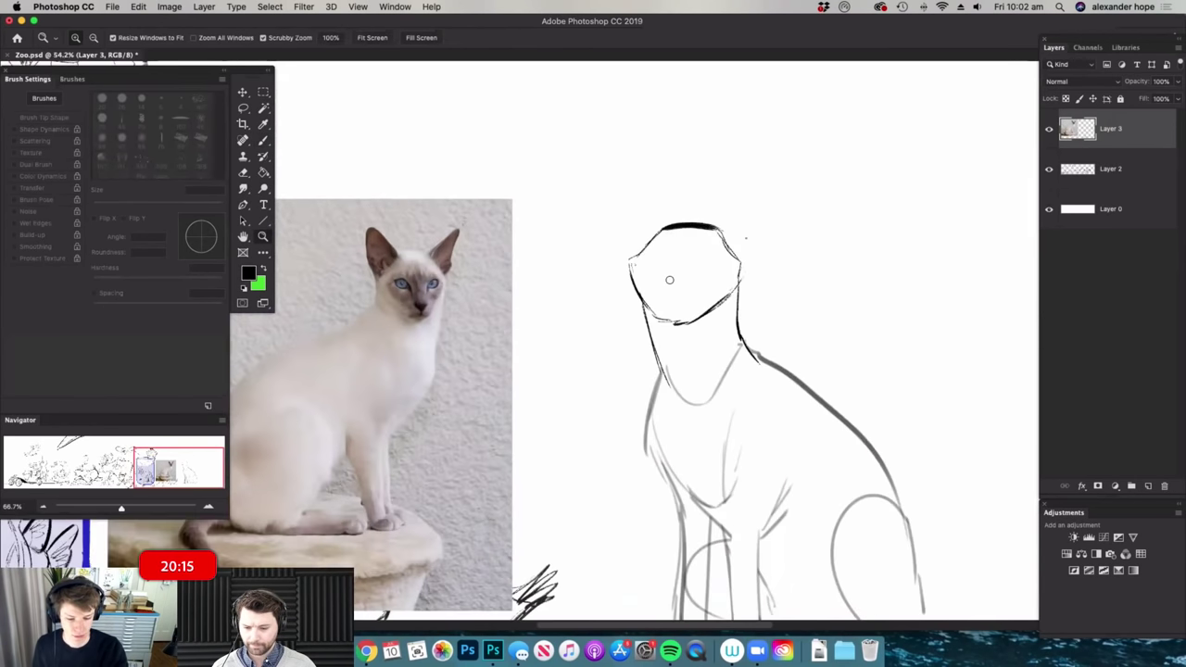
pyautogui.moveTo(679, 262); pyautogui.dragTo(684, 253)
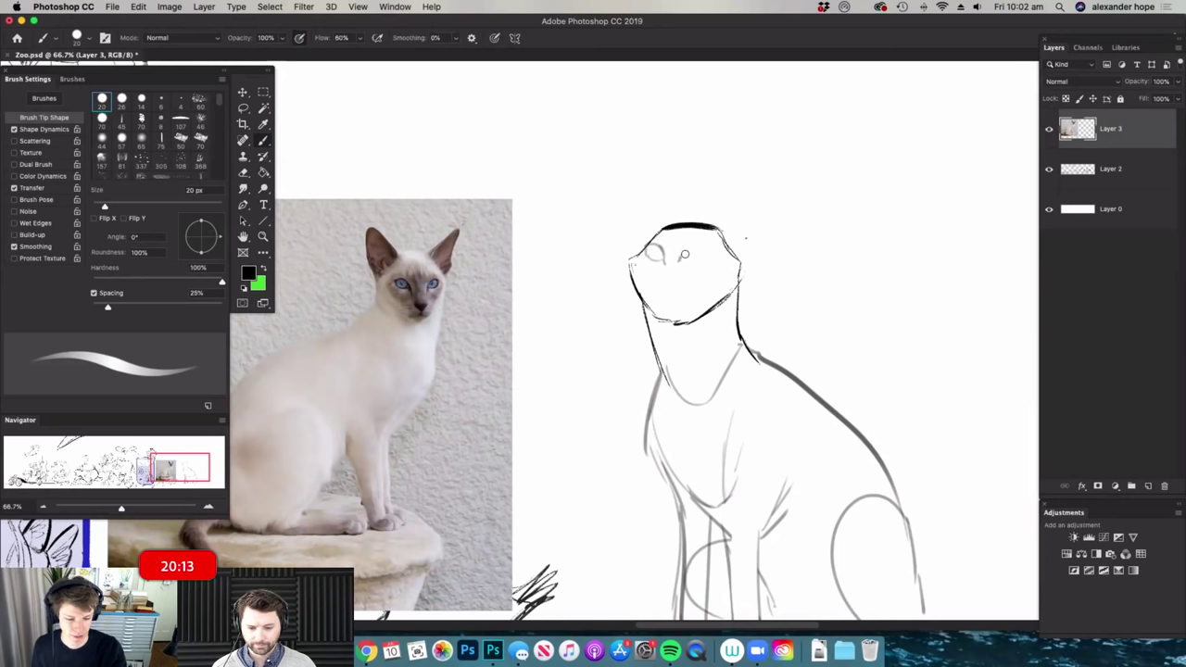
pyautogui.scroll(2, 712, 245)
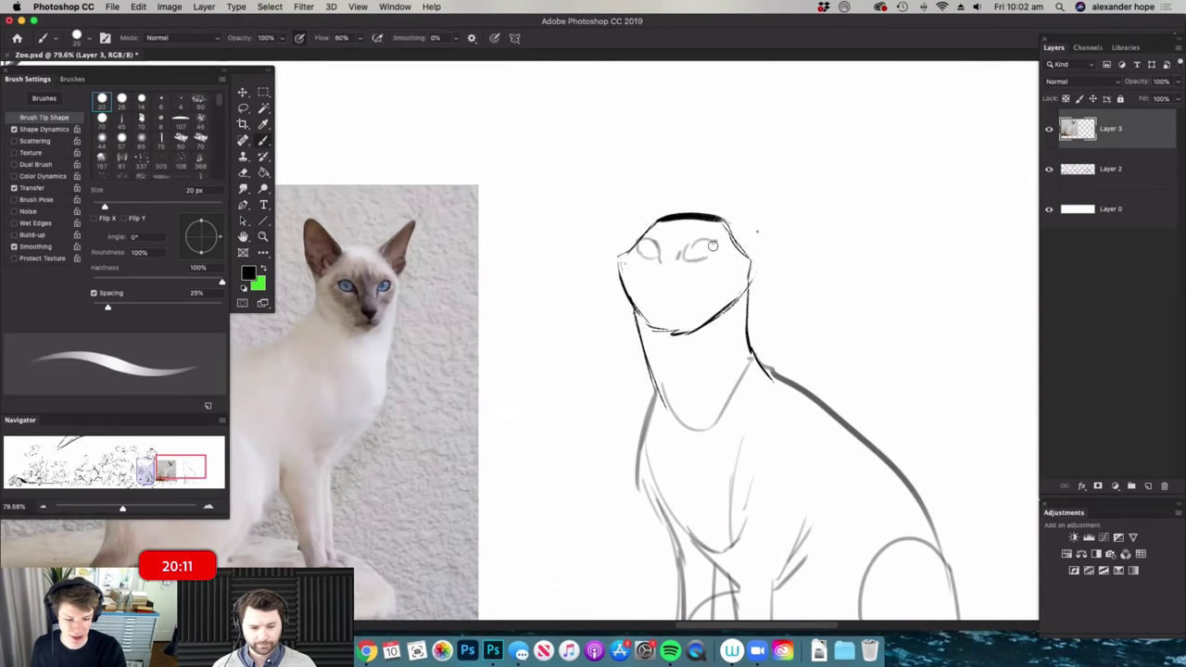
pyautogui.moveTo(686, 247)
pyautogui.mouseDown()
pyautogui.moveTo(703, 239)
pyautogui.moveTo(682, 270)
pyautogui.moveTo(729, 270)
pyautogui.mouseUp()
pyautogui.moveTo(656, 246); pyautogui.dragTo(657, 245)
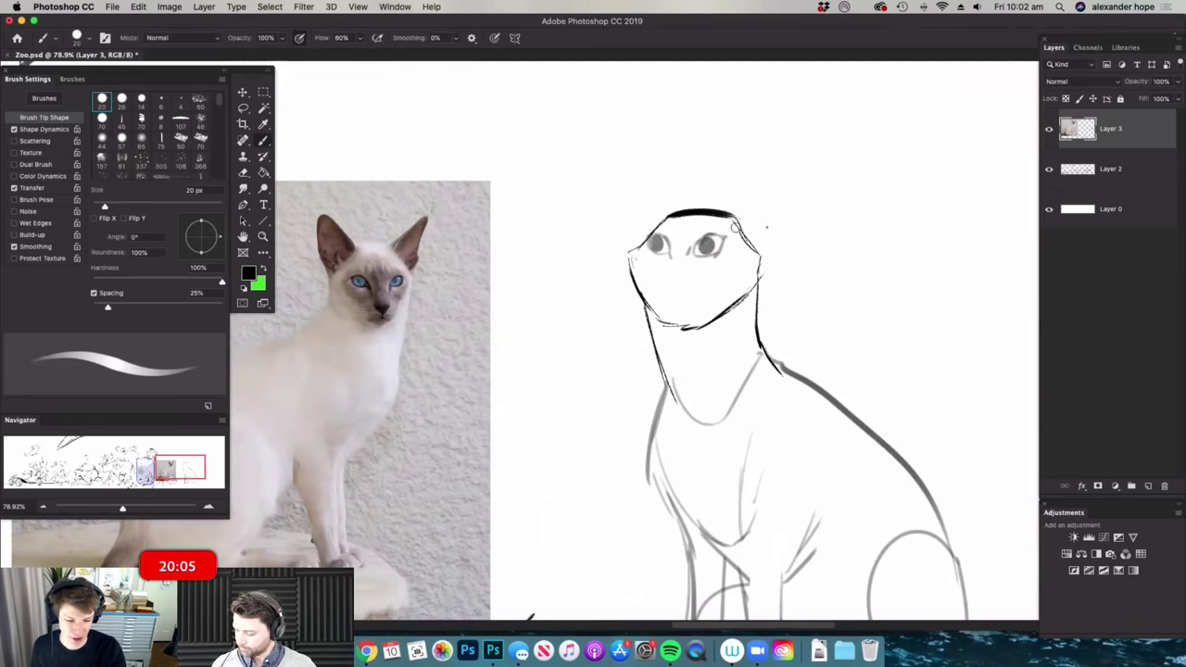
# - Sketch the cat's nose and mouth, erasing and redrawing stray strokes on the muzzle
pyautogui.scroll(-2, 686, 252)
pyautogui.scroll(2, 684, 252)
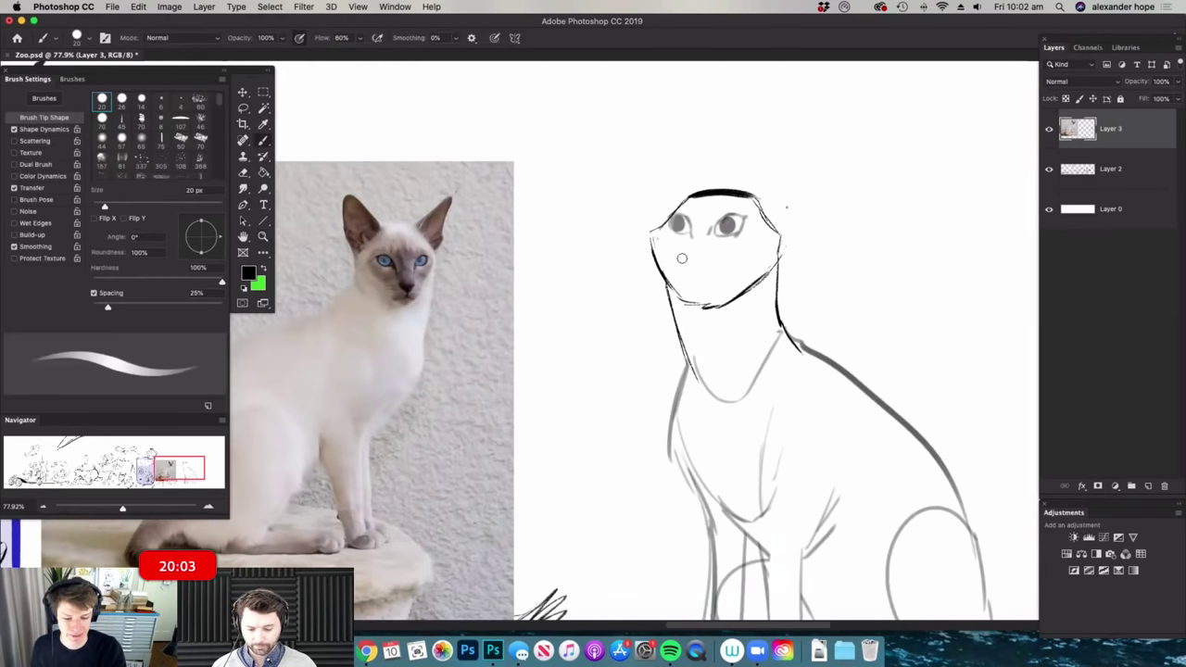
pyautogui.moveTo(679, 256); pyautogui.dragTo(680, 263)
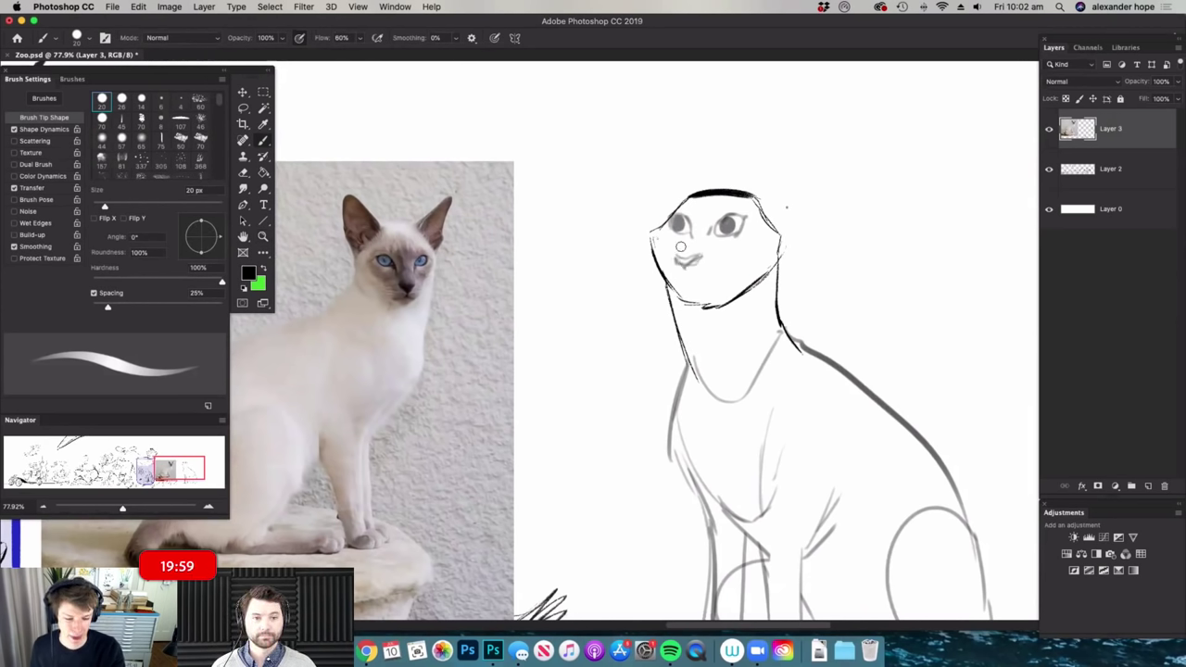
pyautogui.press('e')
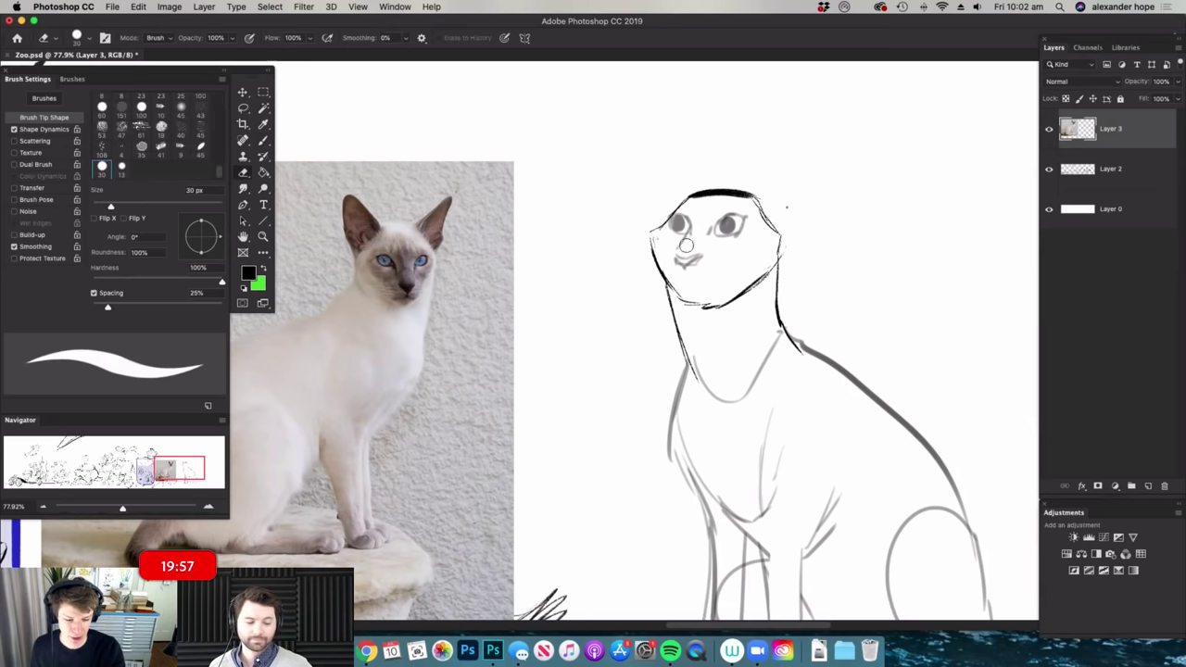
pyautogui.press('b')
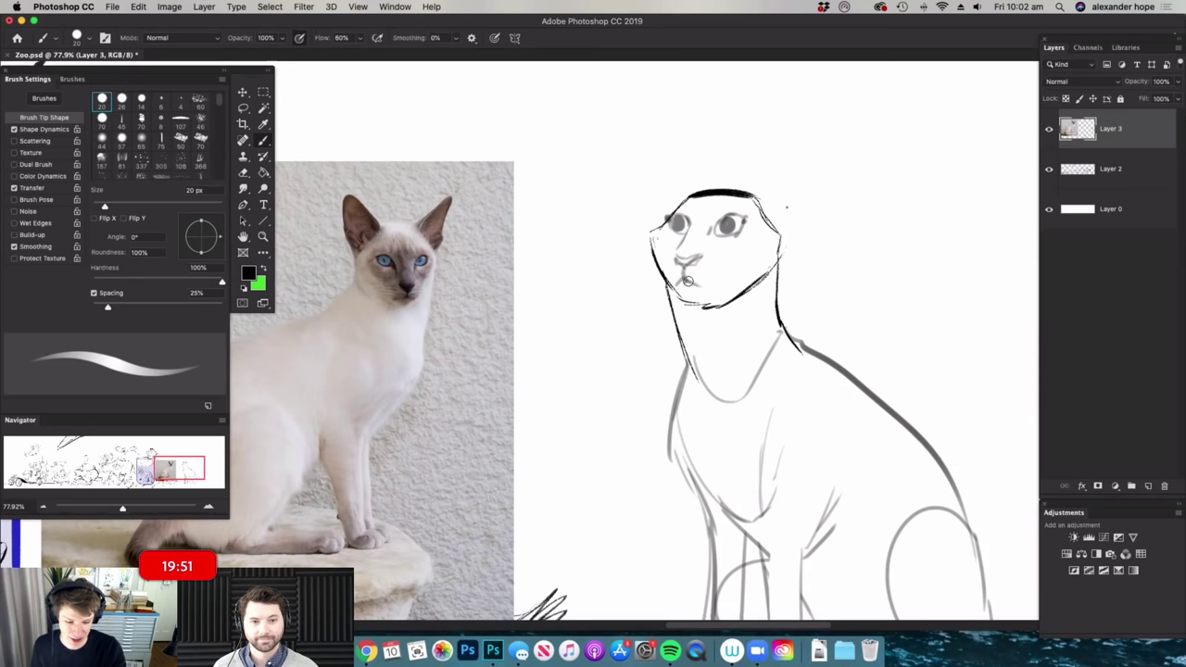
pyautogui.press('e')
pyautogui.press('b')
# - Sketch two large pointed ears on either side of the cat's head
pyautogui.moveTo(755, 190)
pyautogui.mouseDown()
pyautogui.moveTo(814, 143)
pyautogui.moveTo(778, 228)
pyautogui.mouseUp()
pyautogui.moveTo(690, 193); pyautogui.dragTo(634, 158)
pyautogui.moveTo(634, 157)
pyautogui.mouseDown()
pyautogui.moveTo(678, 198)
pyautogui.moveTo(634, 161)
pyautogui.moveTo(664, 228)
pyautogui.mouseUp()
# - Erase the shading inside both eyes and redraw darker pupils
pyautogui.press('z')
pyautogui.moveTo(776, 230)
pyautogui.mouseDown()
pyautogui.moveTo(711, 233)
pyautogui.moveTo(787, 255)
pyautogui.moveTo(769, 241)
pyautogui.mouseUp()
pyautogui.press('e')
pyautogui.moveTo(710, 208); pyautogui.dragTo(752, 211)
pyautogui.press('b')
pyautogui.press('e')
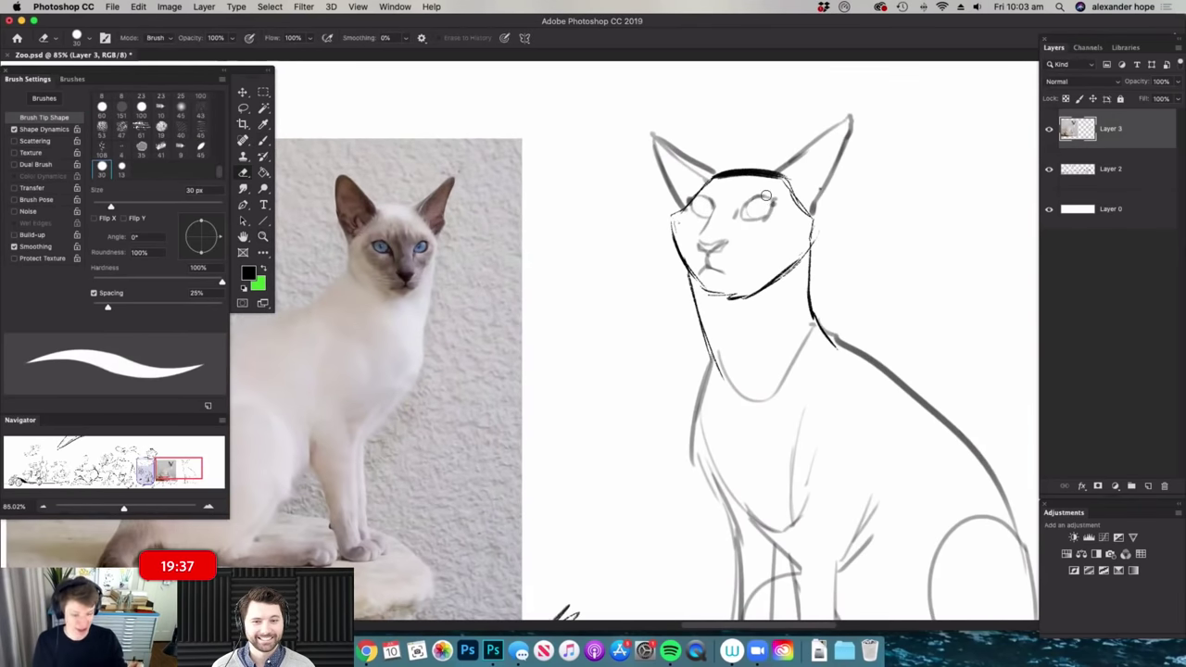
pyautogui.press('b')
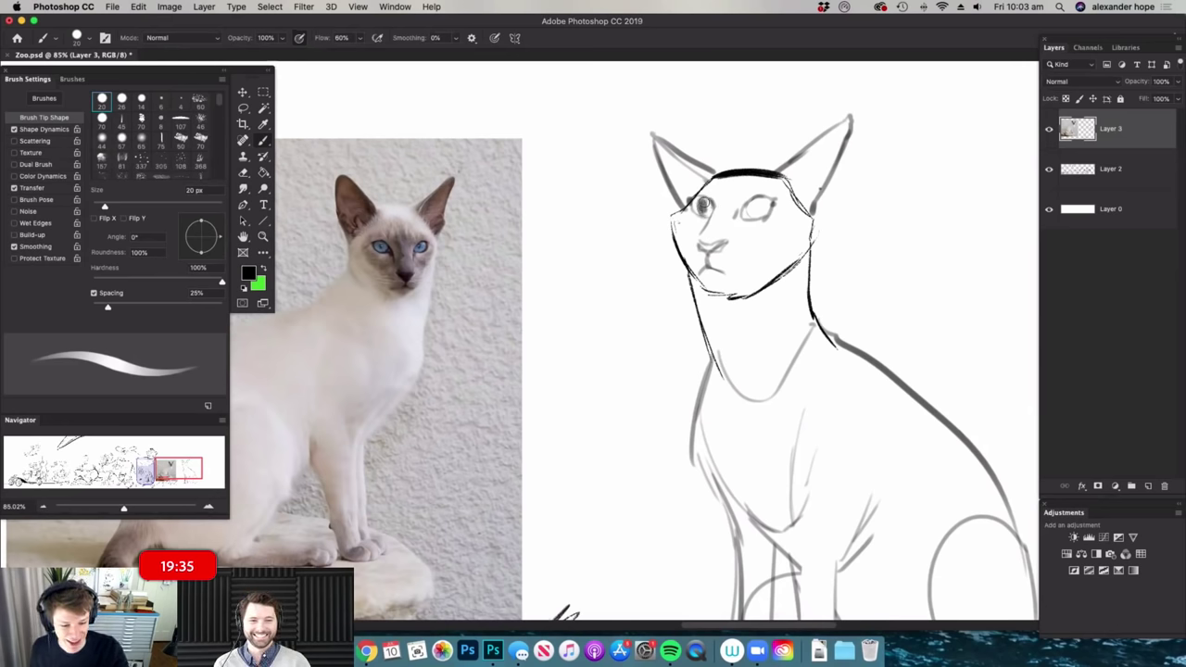
pyautogui.moveTo(751, 203)
pyautogui.mouseDown()
pyautogui.moveTo(798, 284)
pyautogui.moveTo(764, 286)
pyautogui.moveTo(786, 327)
pyautogui.mouseUp()
# - Add the brow line across the forehead and the cheek contour beside the cat's muzzle
pyautogui.press('z')
pyautogui.scroll(3, 786, 328)
pyautogui.press('b')
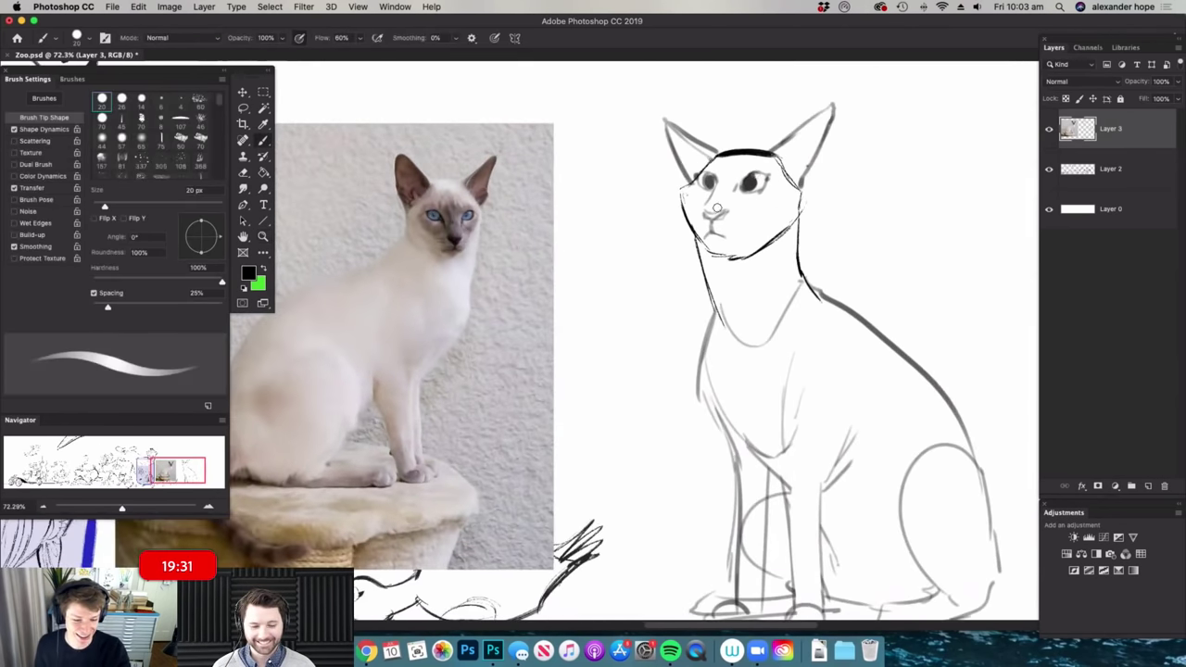
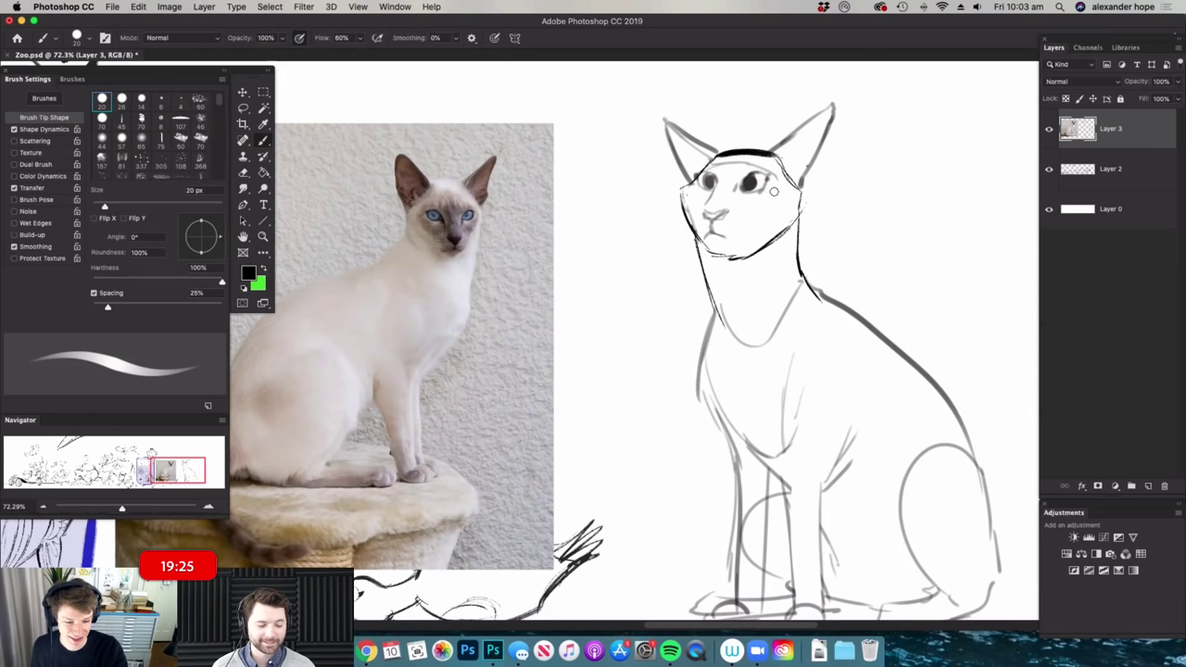
pyautogui.moveTo(760, 233); pyautogui.dragTo(841, 326)
pyautogui.moveTo(754, 209); pyautogui.dragTo(771, 252)
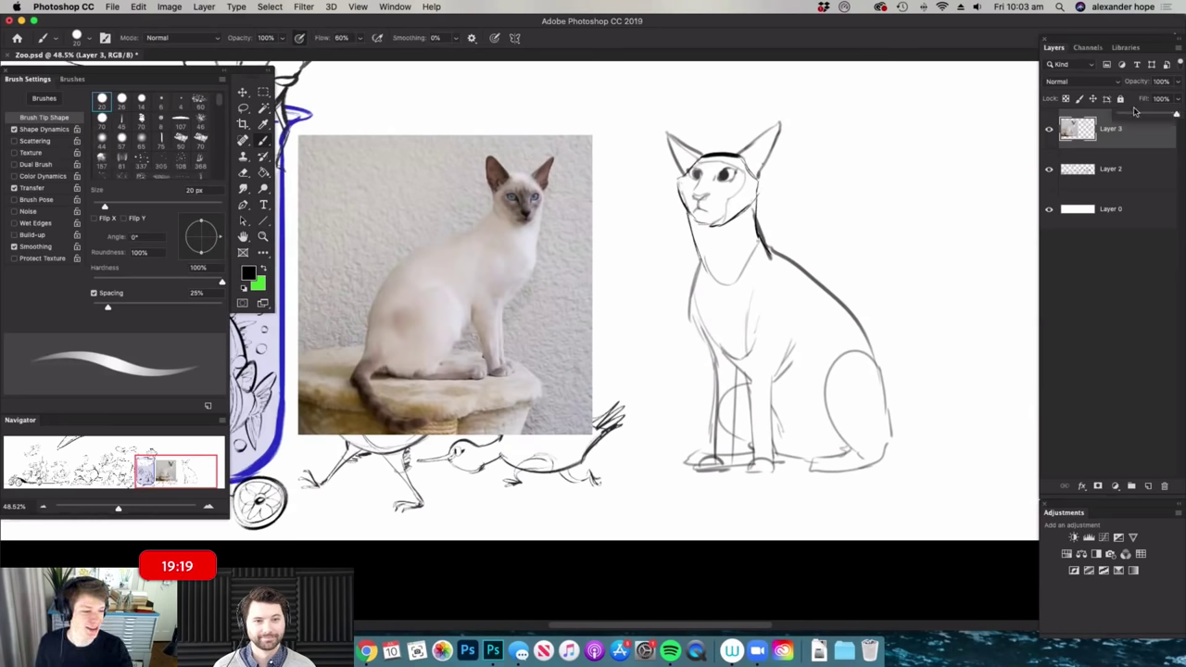
# - Lower the fill of Layer 3 to 23%, then activate Layer 2 and choose the textured 50 px brush preset
pyautogui.moveTo(1132, 115); pyautogui.dragTo(1124, 115)
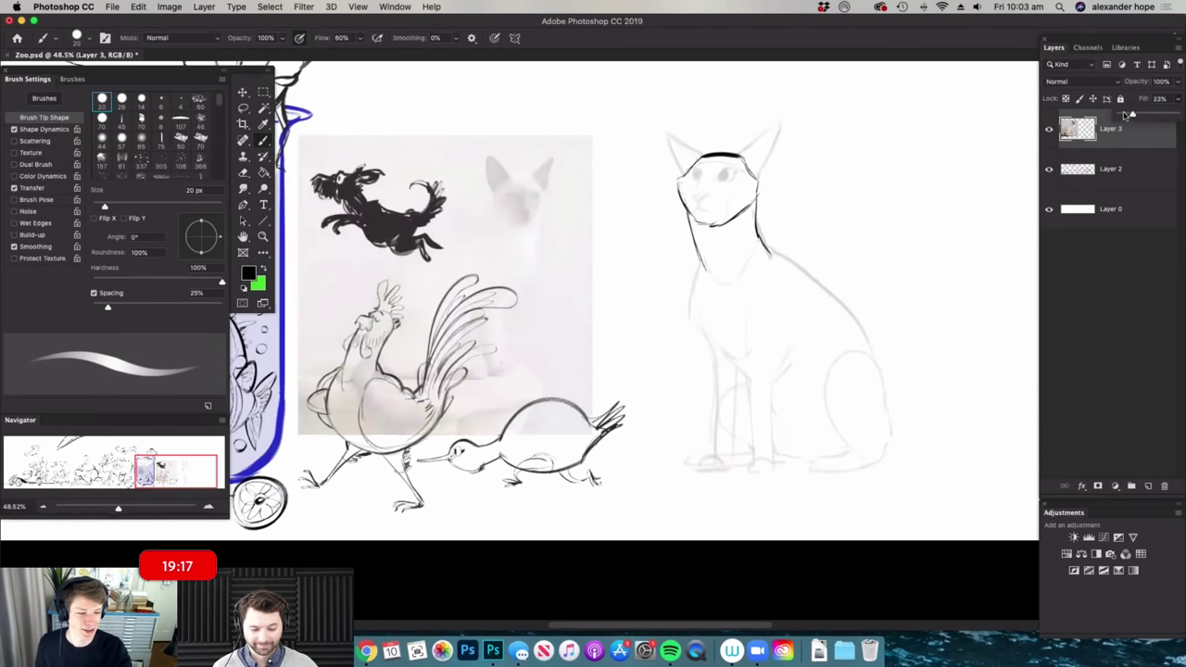
pyautogui.click(1097, 185)
pyautogui.rightClick(737, 246)
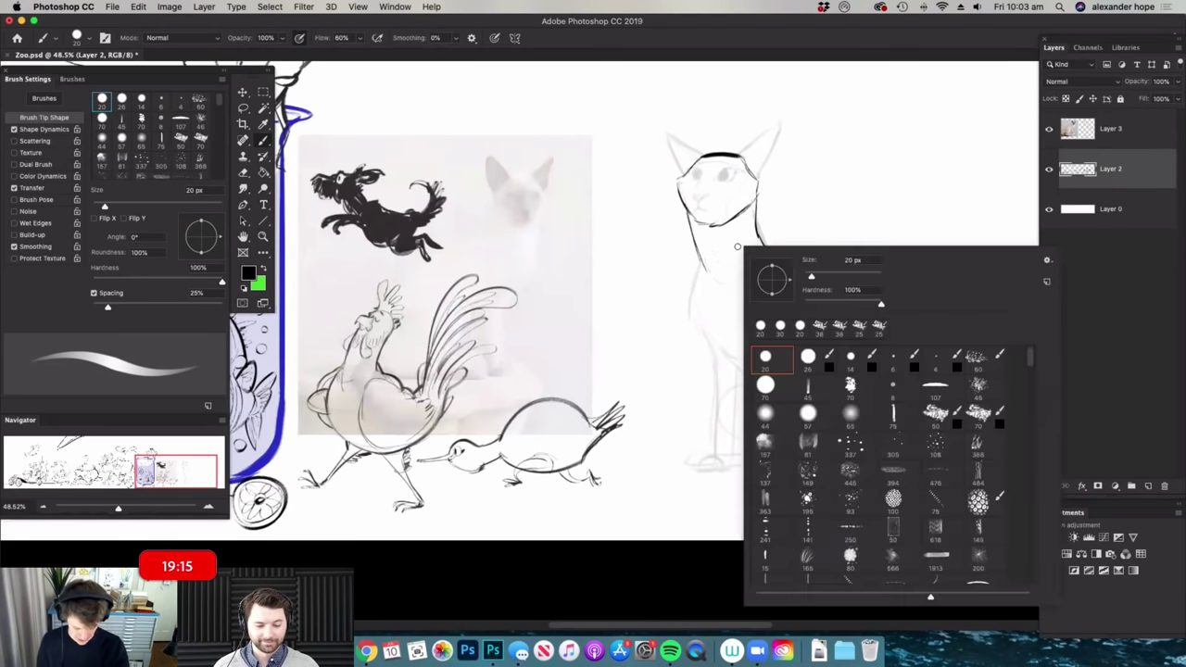
pyautogui.click(931, 410)
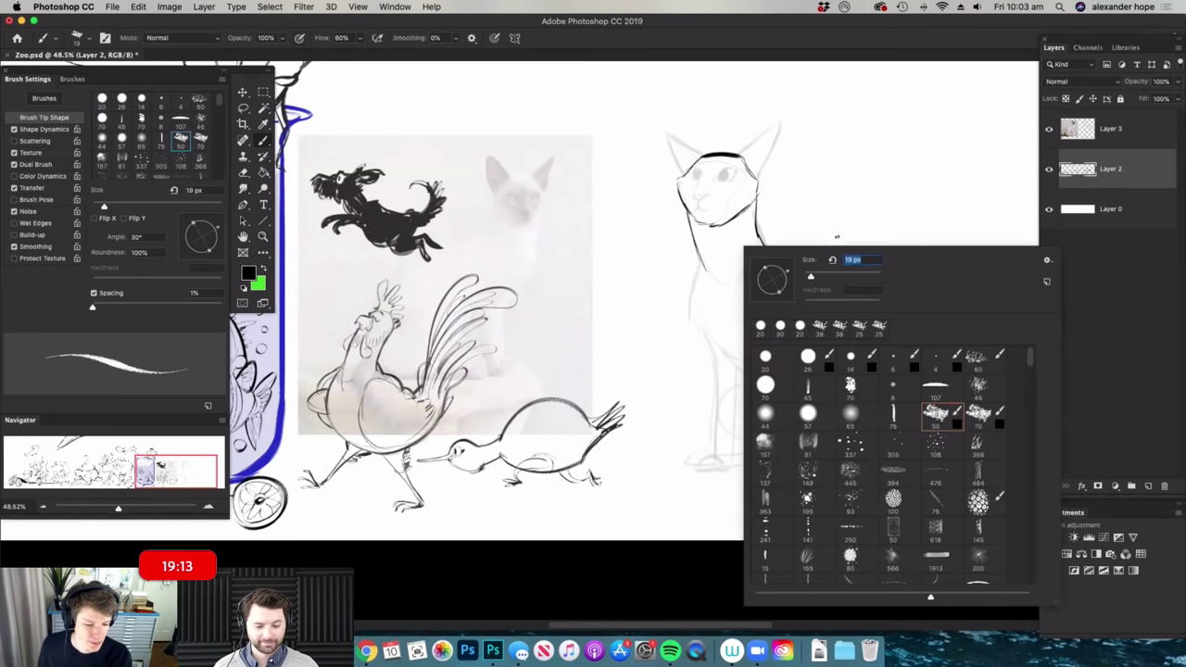
pyautogui.press('Return')
# - Ink the outline and dark outer corner of the cat's near eye on Layer 2
pyautogui.press('z')
pyautogui.moveTo(729, 170)
pyautogui.mouseDown()
pyautogui.moveTo(759, 134)
pyautogui.moveTo(757, 169)
pyautogui.moveTo(784, 170)
pyautogui.mouseUp()
pyautogui.press('b')
pyautogui.moveTo(698, 190)
pyautogui.mouseDown()
pyautogui.moveTo(725, 155)
pyautogui.moveTo(746, 167)
pyautogui.moveTo(695, 193)
pyautogui.moveTo(688, 166)
pyautogui.moveTo(723, 165)
pyautogui.mouseUp()
pyautogui.press('z')
pyautogui.press('b')
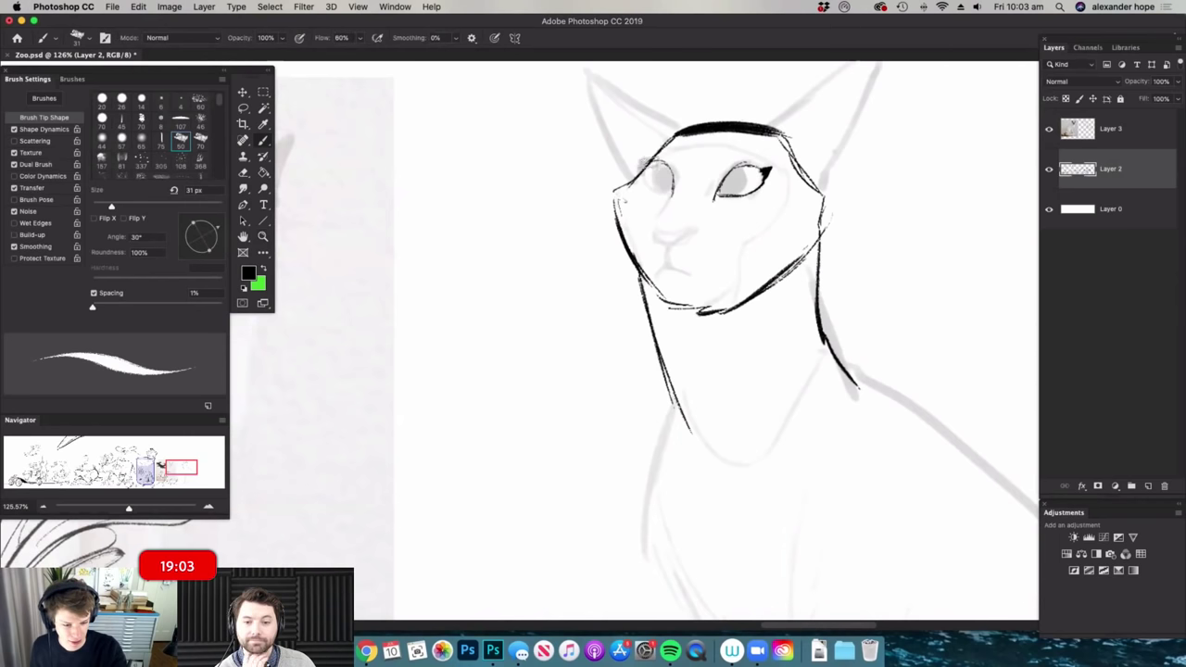
# - Ink the outline of the cat's far eye with its pointed outer corner
pyautogui.moveTo(641, 167)
pyautogui.mouseDown()
pyautogui.moveTo(650, 162)
pyautogui.moveTo(673, 195)
pyautogui.moveTo(714, 178)
pyautogui.moveTo(674, 189)
pyautogui.moveTo(684, 193)
pyautogui.mouseUp()
pyautogui.press('z')
pyautogui.press('b')
pyautogui.press('z')
pyautogui.press('b')
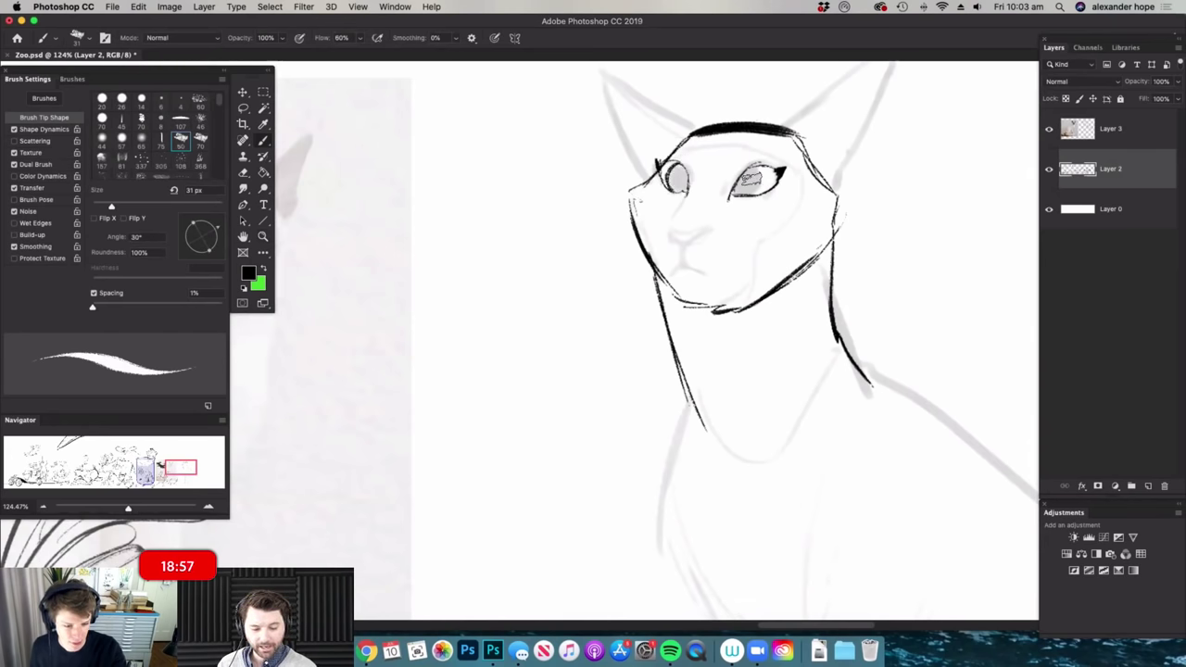
# - Ink the slit pupils, lower lid shading, nose and curved mouth over the faded face sketch
pyautogui.moveTo(747, 174)
pyautogui.mouseDown()
pyautogui.moveTo(750, 193)
pyautogui.moveTo(769, 178)
pyautogui.moveTo(753, 199)
pyautogui.moveTo(806, 190)
pyautogui.moveTo(775, 193)
pyautogui.moveTo(803, 161)
pyautogui.moveTo(769, 163)
pyautogui.moveTo(807, 190)
pyautogui.mouseUp()
pyautogui.press('z')
pyautogui.press('b')
pyautogui.moveTo(728, 204)
pyautogui.mouseDown()
pyautogui.moveTo(772, 202)
pyautogui.moveTo(772, 219)
pyautogui.moveTo(745, 232)
pyautogui.moveTo(727, 205)
pyautogui.moveTo(723, 215)
pyautogui.moveTo(763, 238)
pyautogui.moveTo(789, 224)
pyautogui.moveTo(744, 235)
pyautogui.moveTo(735, 220)
pyautogui.moveTo(740, 236)
pyautogui.moveTo(807, 245)
pyautogui.mouseUp()
pyautogui.moveTo(799, 189); pyautogui.dragTo(819, 185)
pyautogui.press('b')
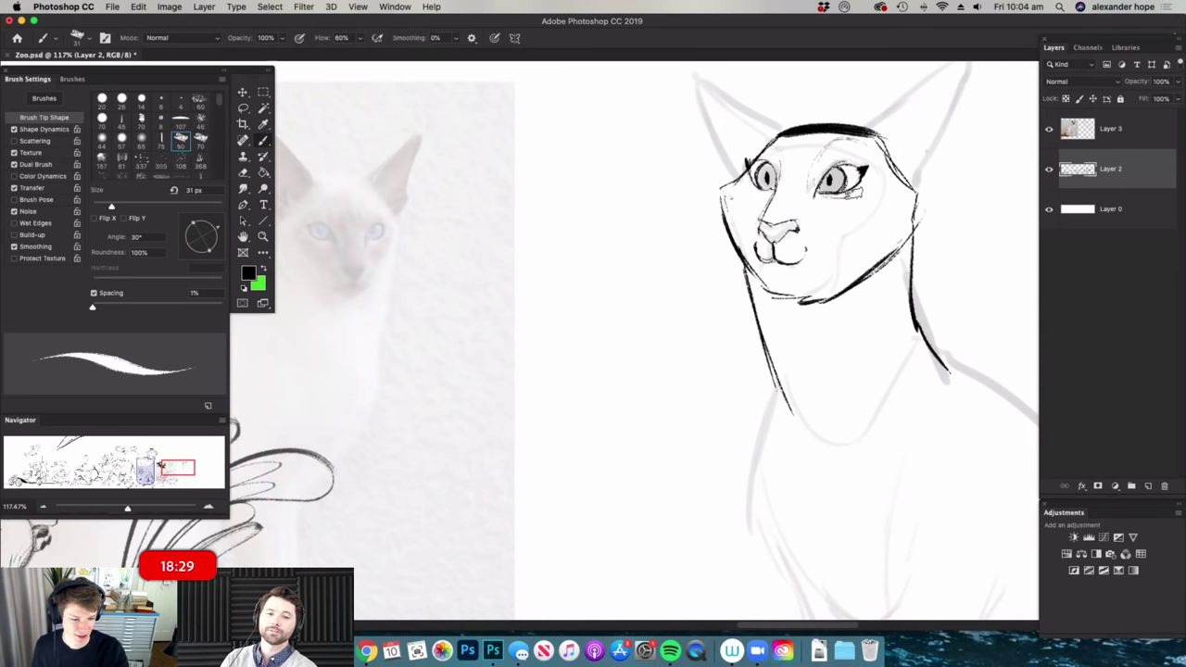
# - Refine the cat's chin and ink a throat line running down from it
pyautogui.press('super+space')
pyautogui.moveTo(855, 317); pyautogui.dragTo(787, 326)
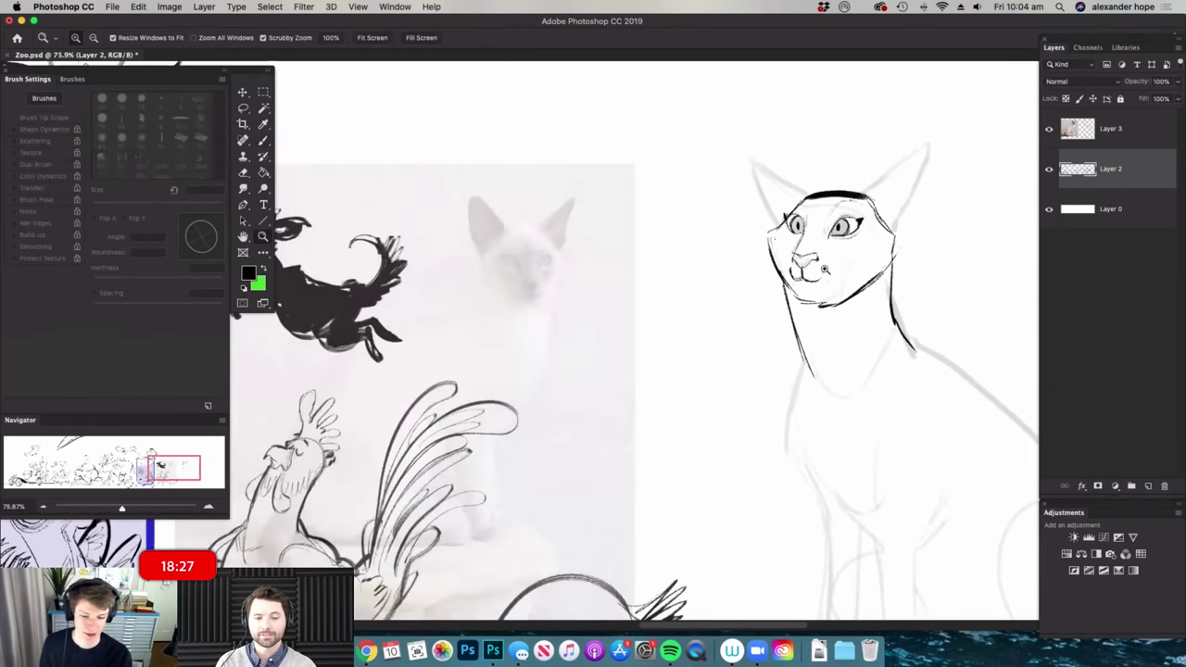
pyautogui.scroll(3, 819, 267)
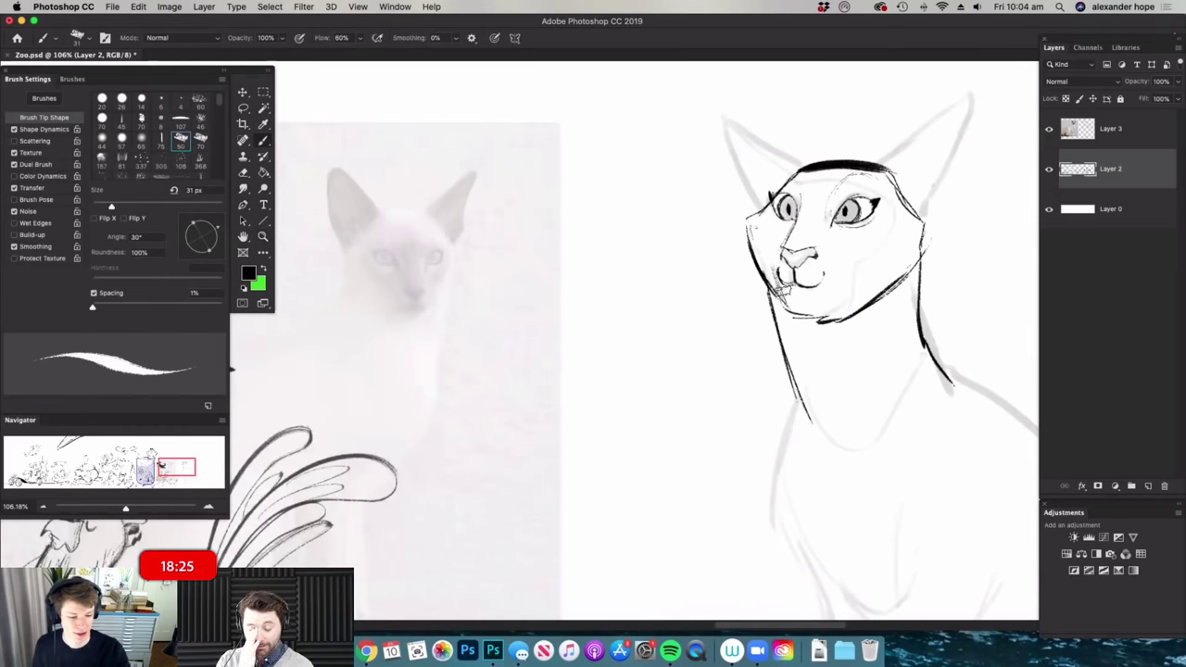
pyautogui.scroll(-3, 834, 315)
pyautogui.scroll(2, 861, 324)
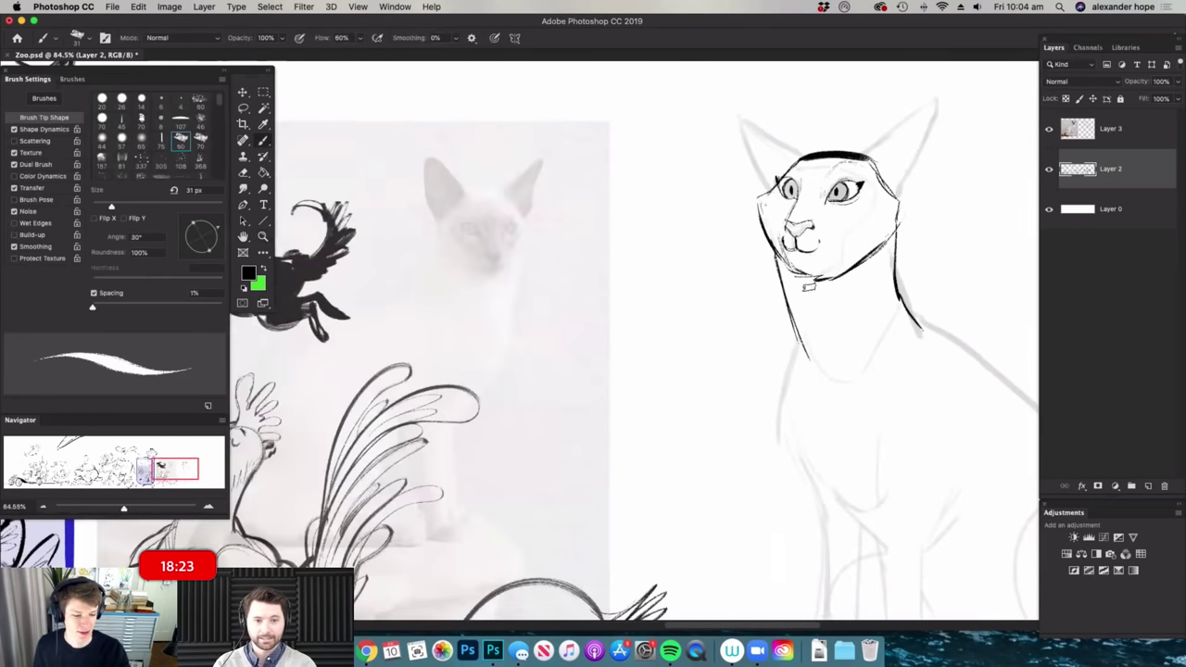
pyautogui.moveTo(805, 292)
pyautogui.mouseDown()
pyautogui.moveTo(815, 357)
pyautogui.moveTo(837, 390)
pyautogui.mouseUp()
# - Ink both pointed ears, including their inner folds, over the faded sketch
pyautogui.press('super+space')
pyautogui.moveTo(858, 334); pyautogui.dragTo(802, 364)
pyautogui.press('super+space')
pyautogui.moveTo(913, 335); pyautogui.dragTo(940, 319)
pyautogui.moveTo(880, 143); pyautogui.dragTo(927, 152)
pyautogui.moveTo(833, 199)
pyautogui.mouseDown()
pyautogui.moveTo(917, 132)
pyautogui.moveTo(848, 215)
pyautogui.mouseUp()
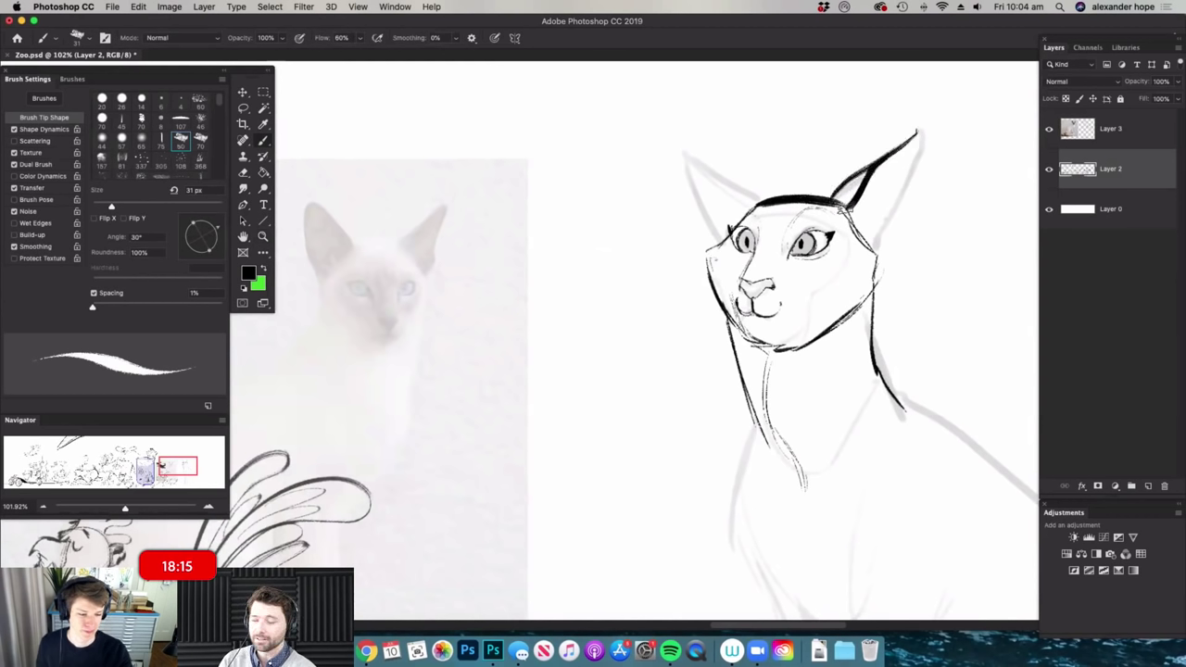
pyautogui.moveTo(908, 139)
pyautogui.mouseDown()
pyautogui.moveTo(922, 132)
pyautogui.moveTo(871, 250)
pyautogui.mouseUp()
pyautogui.moveTo(757, 190)
pyautogui.mouseDown()
pyautogui.moveTo(687, 148)
pyautogui.moveTo(710, 239)
pyautogui.mouseUp()
# - Ink the curved front of the chest from the neck to the top of the legs, erasing stray marks at the neck
pyautogui.moveTo(834, 229); pyautogui.dragTo(767, 234)
pyautogui.moveTo(896, 281); pyautogui.dragTo(869, 283)
pyautogui.moveTo(990, 336); pyautogui.dragTo(968, 340)
pyautogui.moveTo(997, 367); pyautogui.dragTo(1028, 368)
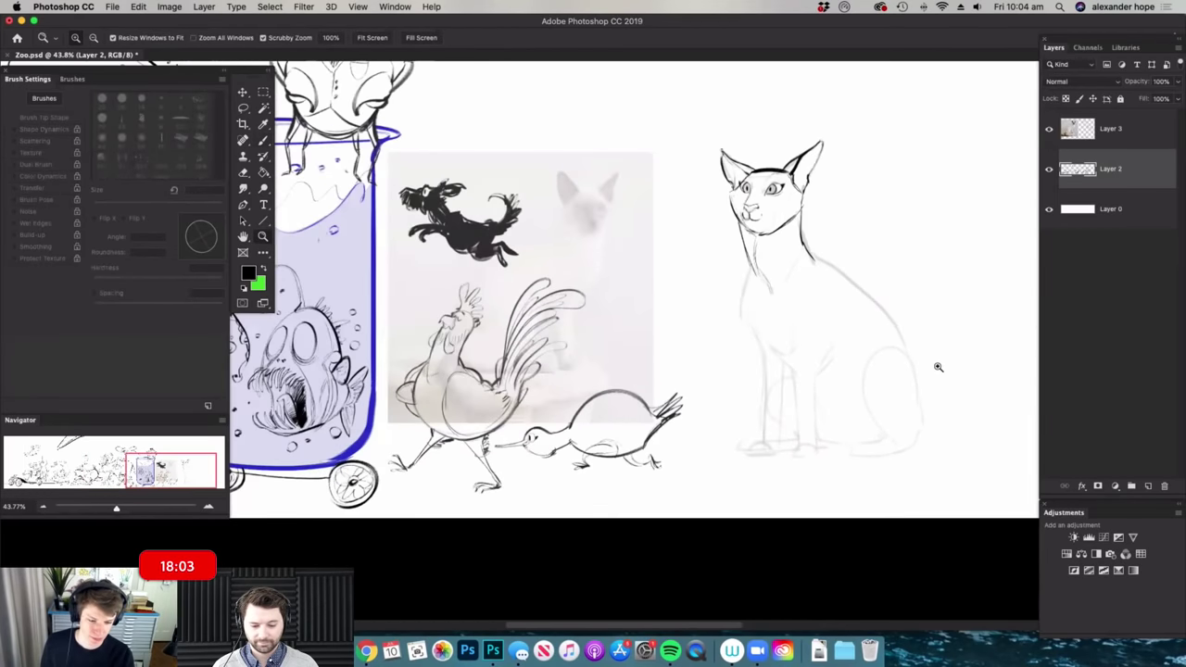
pyautogui.moveTo(932, 369); pyautogui.dragTo(953, 368)
pyautogui.moveTo(881, 362); pyautogui.dragTo(891, 362)
pyautogui.moveTo(744, 318); pyautogui.dragTo(768, 317)
pyautogui.moveTo(681, 198)
pyautogui.mouseDown()
pyautogui.moveTo(669, 281)
pyautogui.moveTo(744, 378)
pyautogui.moveTo(755, 350)
pyautogui.moveTo(768, 367)
pyautogui.mouseUp()
pyautogui.press('e')
pyautogui.moveTo(665, 113)
pyautogui.mouseDown()
pyautogui.moveTo(681, 183)
pyautogui.moveTo(670, 175)
pyautogui.mouseUp()
pyautogui.press('b')
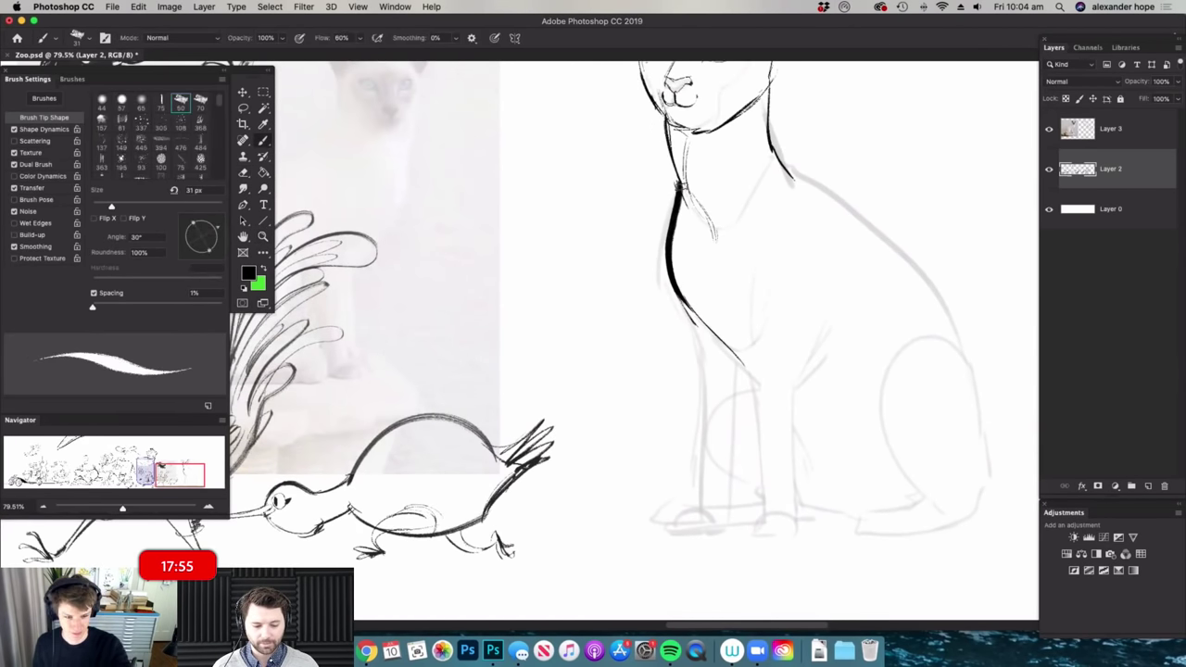
# - Ink both front legs with their paws and the shoulder line above the near leg
pyautogui.moveTo(793, 225); pyautogui.dragTo(776, 222)
pyautogui.moveTo(757, 376); pyautogui.dragTo(774, 376)
pyautogui.moveTo(682, 261); pyautogui.dragTo(698, 438)
pyautogui.moveTo(661, 471)
pyautogui.mouseDown()
pyautogui.moveTo(709, 472)
pyautogui.moveTo(720, 453)
pyautogui.moveTo(732, 312)
pyautogui.moveTo(719, 431)
pyautogui.moveTo(745, 361)
pyautogui.moveTo(748, 467)
pyautogui.mouseUp()
pyautogui.moveTo(746, 466); pyautogui.dragTo(734, 483)
pyautogui.moveTo(780, 425)
pyautogui.mouseDown()
pyautogui.moveTo(791, 325)
pyautogui.moveTo(813, 289)
pyautogui.mouseUp()
# - Ink the cat's back with a thick line from the base of the neck down to the rump
pyautogui.moveTo(748, 378); pyautogui.dragTo(681, 382)
pyautogui.moveTo(895, 298); pyautogui.dragTo(950, 298)
pyautogui.moveTo(706, 206); pyautogui.dragTo(839, 349)
pyautogui.moveTo(815, 308)
pyautogui.mouseDown()
pyautogui.moveTo(860, 374)
pyautogui.moveTo(882, 487)
pyautogui.mouseUp()
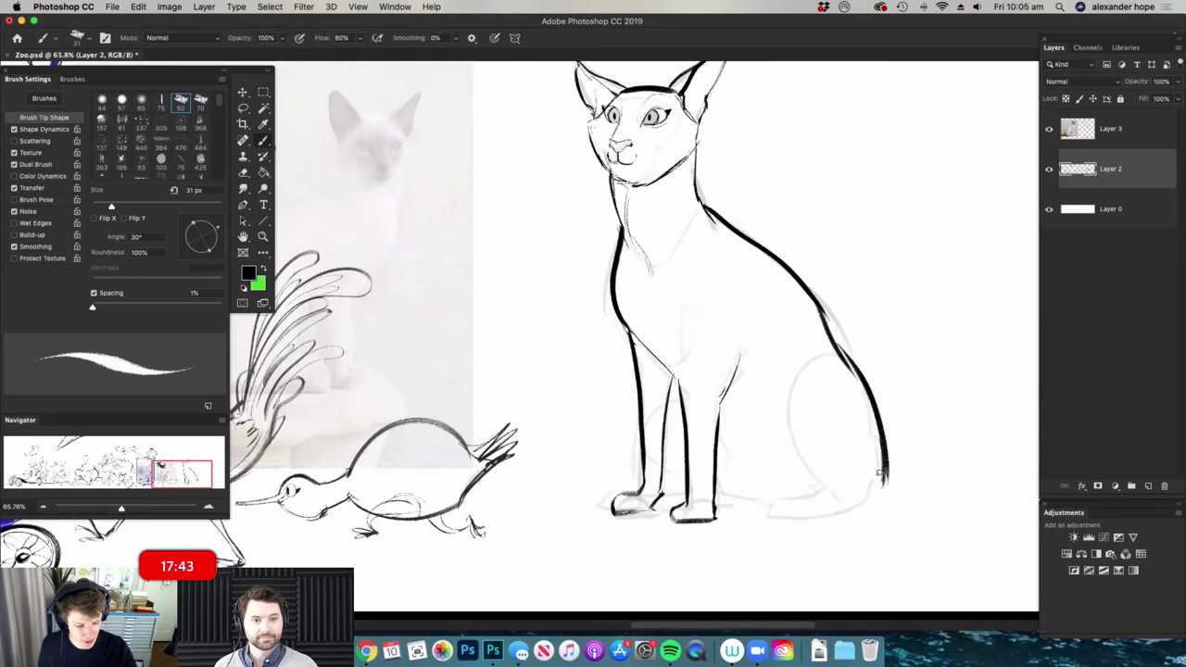
# - Ink the rounded haunch, rump and hind foot, plus the belly and far hind leg lines showing behind the front legs
pyautogui.scroll(-2, 871, 477)
pyautogui.scroll(2, 864, 479)
pyautogui.moveTo(867, 371)
pyautogui.mouseDown()
pyautogui.moveTo(802, 349)
pyautogui.moveTo(816, 491)
pyautogui.moveTo(769, 497)
pyautogui.moveTo(761, 524)
pyautogui.moveTo(820, 521)
pyautogui.moveTo(798, 527)
pyautogui.moveTo(897, 476)
pyautogui.mouseUp()
pyautogui.moveTo(717, 471); pyautogui.dragTo(781, 491)
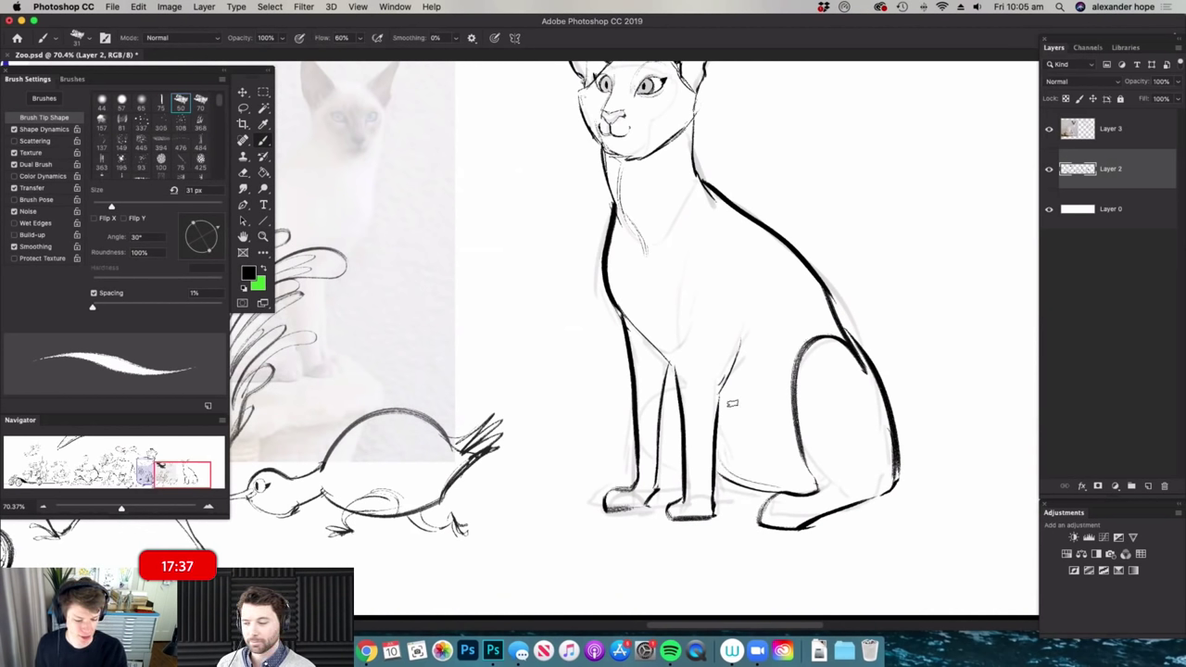
pyautogui.moveTo(712, 449); pyautogui.dragTo(728, 472)
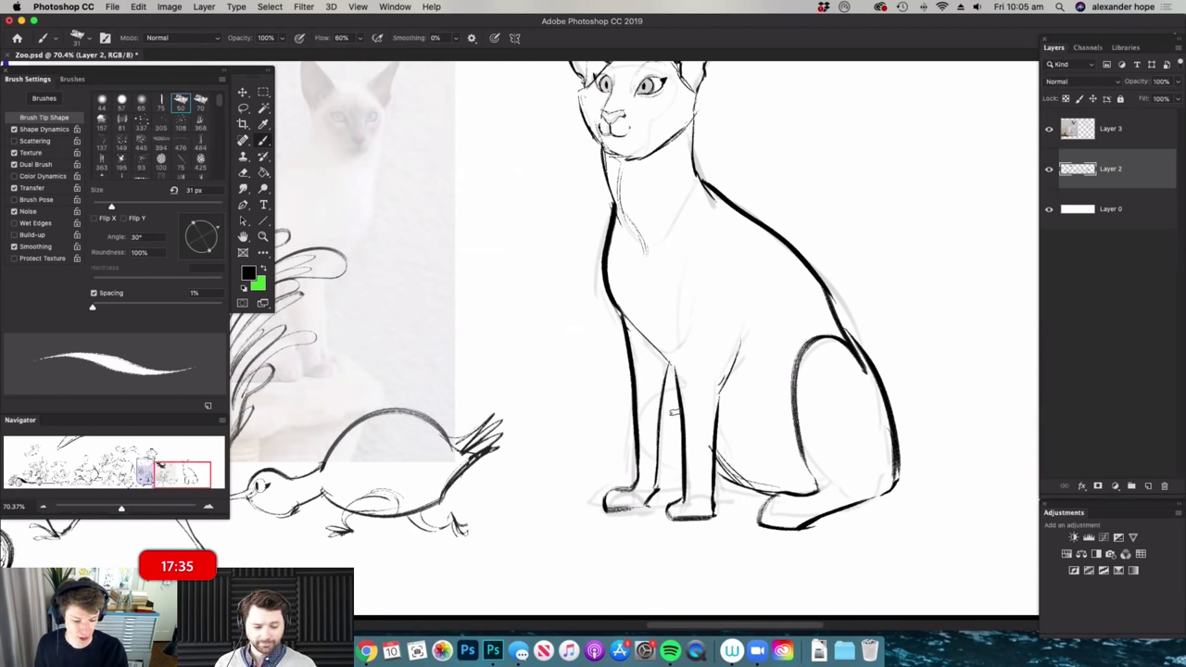
pyautogui.moveTo(655, 462)
pyautogui.mouseDown()
pyautogui.moveTo(689, 480)
pyautogui.moveTo(753, 470)
pyautogui.moveTo(695, 491)
pyautogui.moveTo(655, 488)
pyautogui.moveTo(745, 491)
pyautogui.mouseUp()
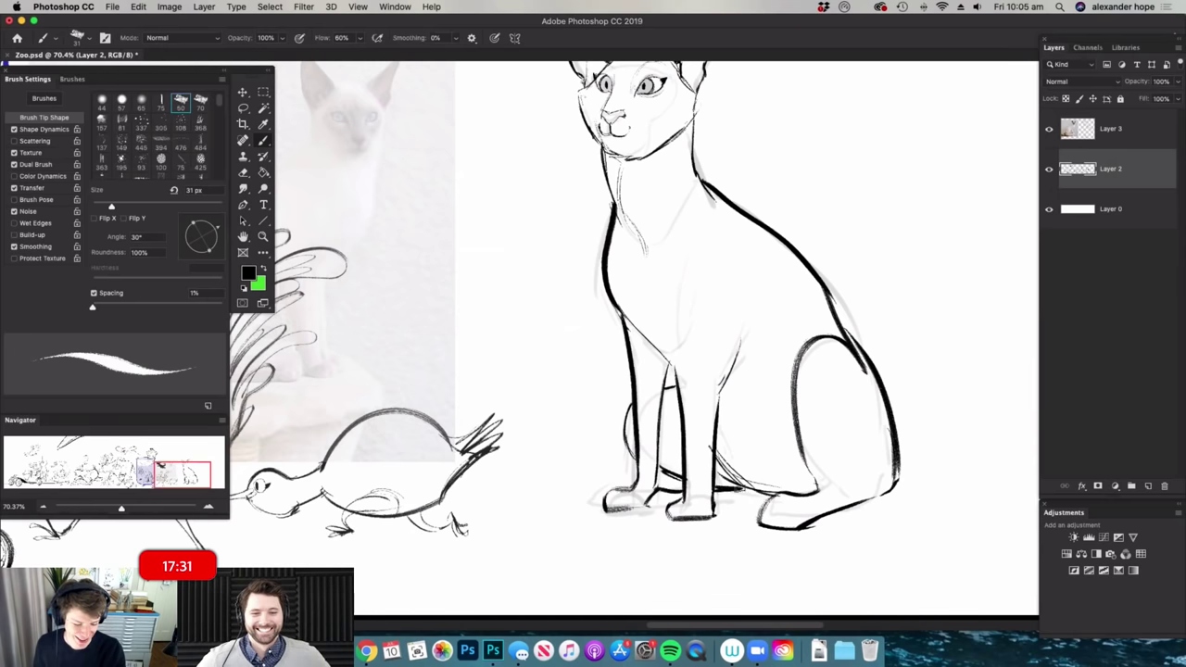
pyautogui.moveTo(669, 367)
pyautogui.mouseDown()
pyautogui.moveTo(676, 384)
pyautogui.moveTo(639, 407)
pyautogui.moveTo(690, 380)
pyautogui.mouseUp()
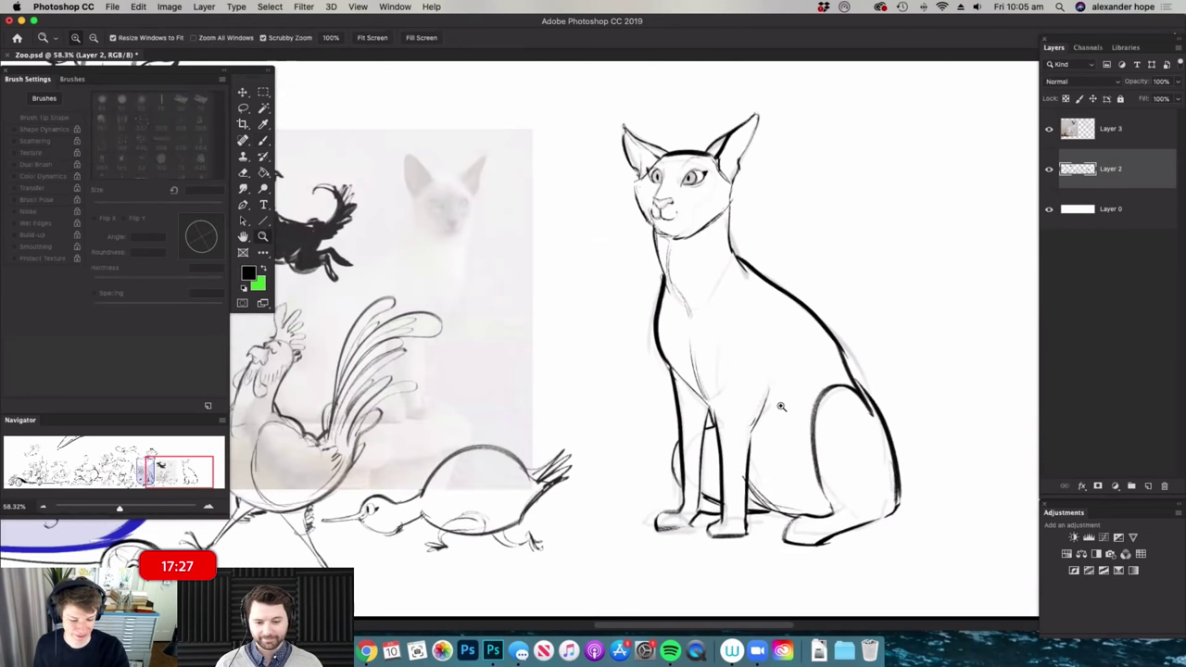
# - Try a long tail sweeping up behind the cat's back, and erase it with an enlarged eraser
pyautogui.moveTo(781, 405); pyautogui.dragTo(721, 406)
pyautogui.moveTo(898, 402); pyautogui.dragTo(966, 435)
pyautogui.moveTo(771, 521)
pyautogui.mouseDown()
pyautogui.moveTo(810, 504)
pyautogui.moveTo(878, 361)
pyautogui.moveTo(752, 272)
pyautogui.mouseUp()
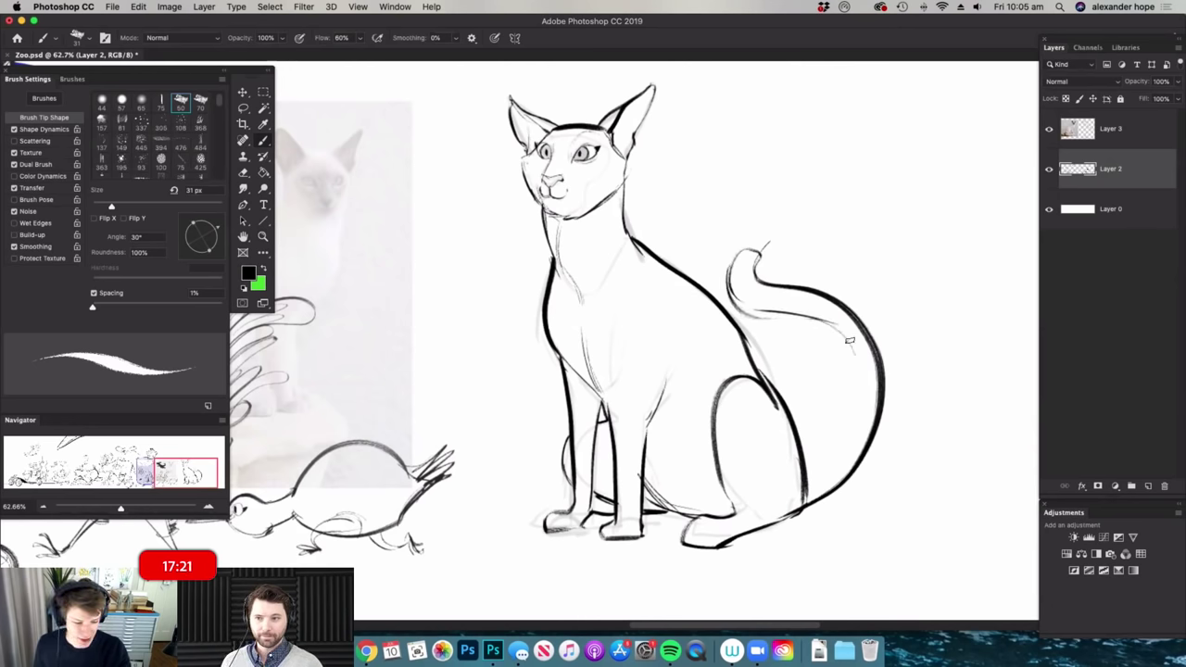
pyautogui.press('e')
pyautogui.rightClick(763, 245)
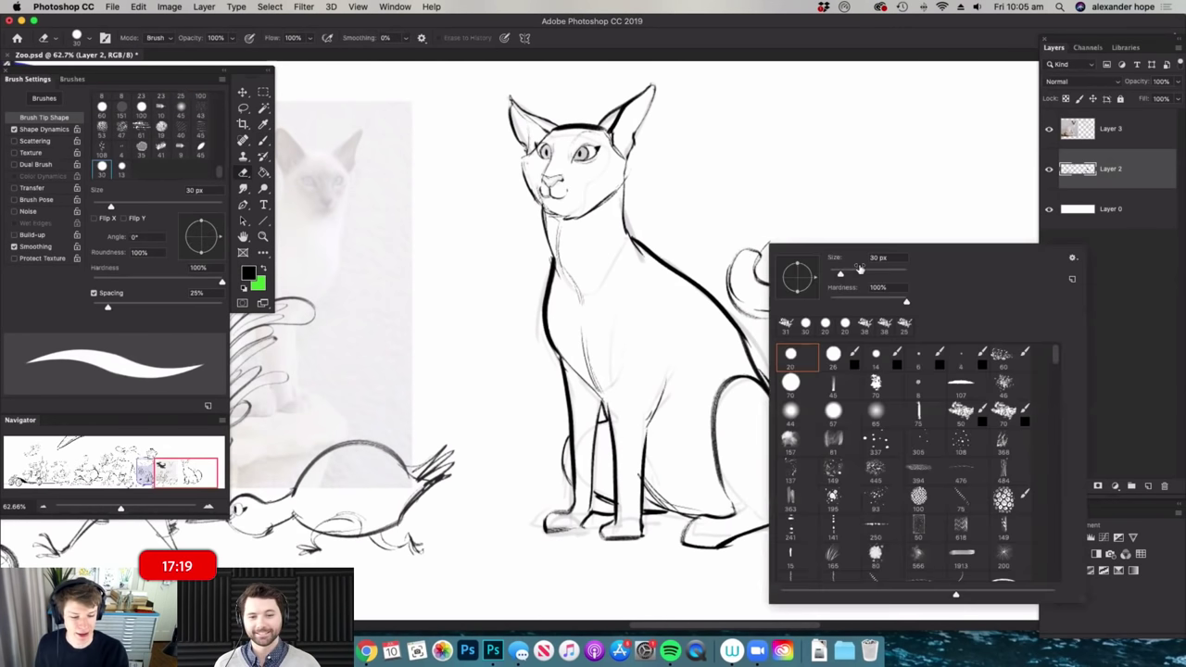
pyautogui.click(862, 270)
pyautogui.click(870, 243)
pyautogui.moveTo(751, 232)
pyautogui.mouseDown()
pyautogui.moveTo(766, 312)
pyautogui.moveTo(773, 288)
pyautogui.moveTo(830, 318)
pyautogui.moveTo(837, 279)
pyautogui.moveTo(859, 374)
pyautogui.moveTo(875, 379)
pyautogui.moveTo(849, 487)
pyautogui.moveTo(824, 497)
pyautogui.moveTo(850, 378)
pyautogui.mouseUp()
# - Ink a shorter S-curved tail rising from the rump and curling over at its tip
pyautogui.press('b')
pyautogui.scroll(1, 861, 471)
pyautogui.moveTo(879, 340)
pyautogui.mouseDown()
pyautogui.moveTo(820, 366)
pyautogui.moveTo(836, 402)
pyautogui.mouseUp()
pyautogui.moveTo(827, 478); pyautogui.dragTo(807, 480)
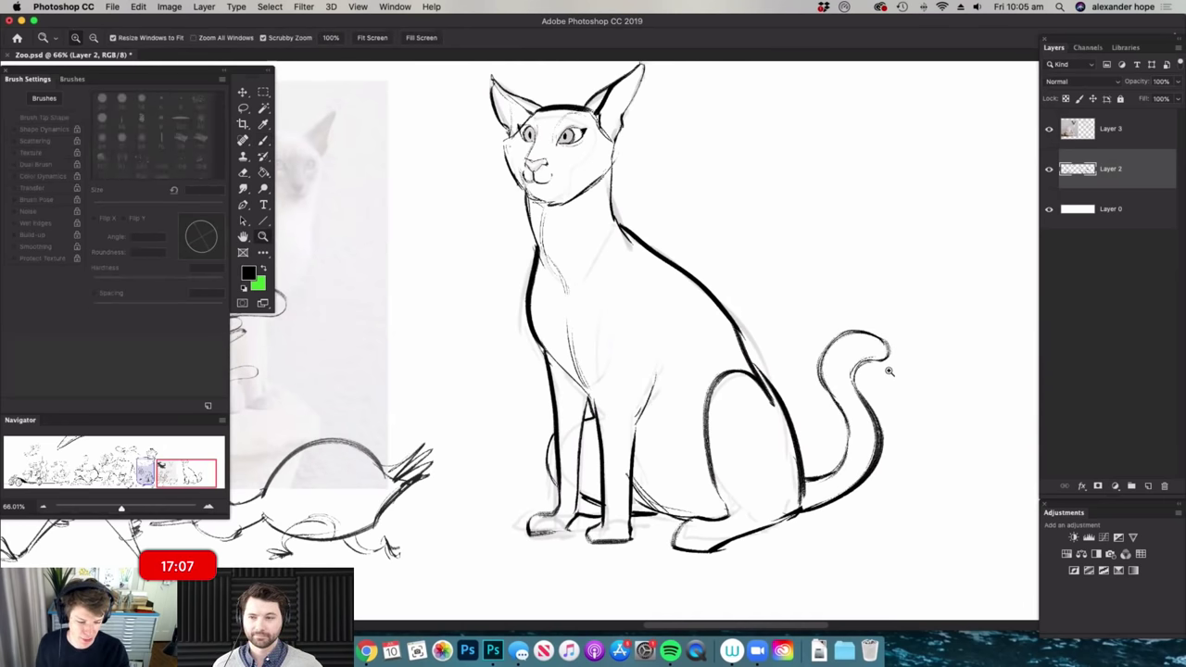
pyautogui.scroll(-3, 853, 375)
pyautogui.scroll(2, 874, 391)
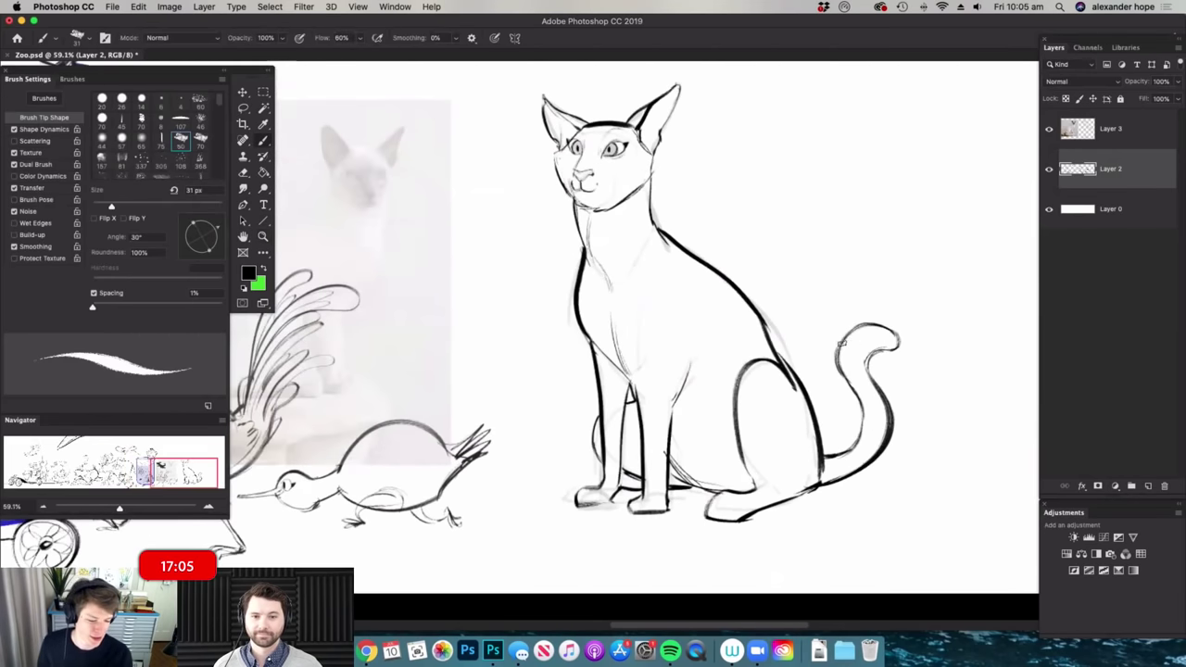
pyautogui.scroll(-3, 869, 345)
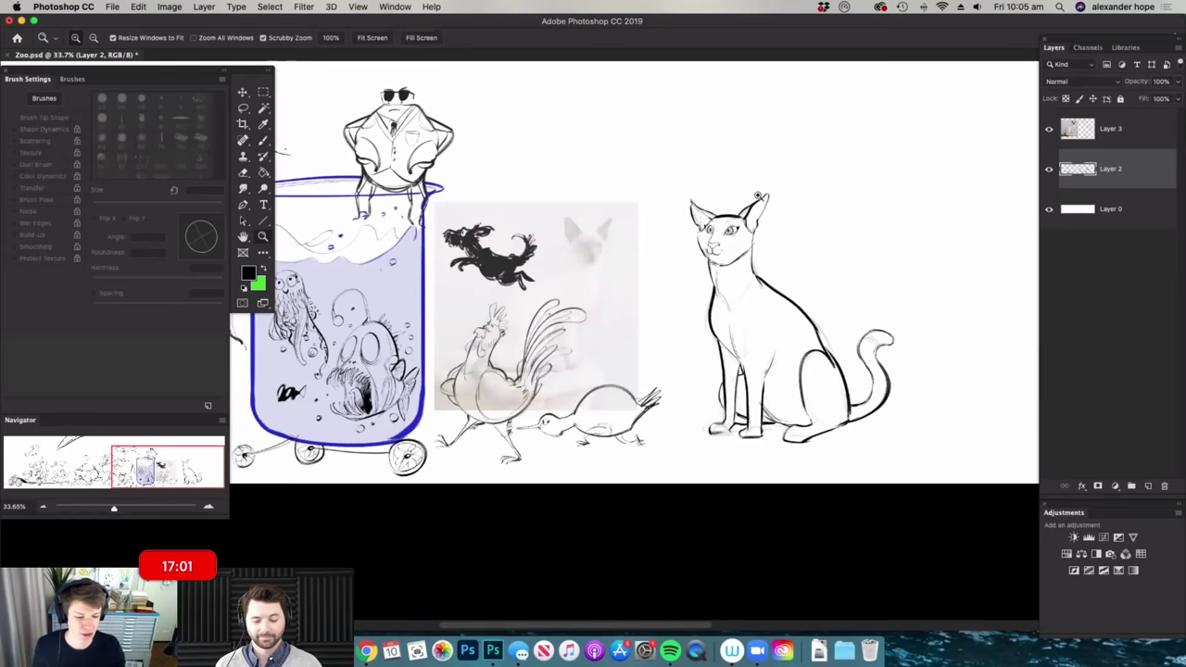
# - Lasso the cat's head, enlarge it slightly on the neck and clear the selection
pyautogui.scroll(3, 756, 208)
pyautogui.press('l')
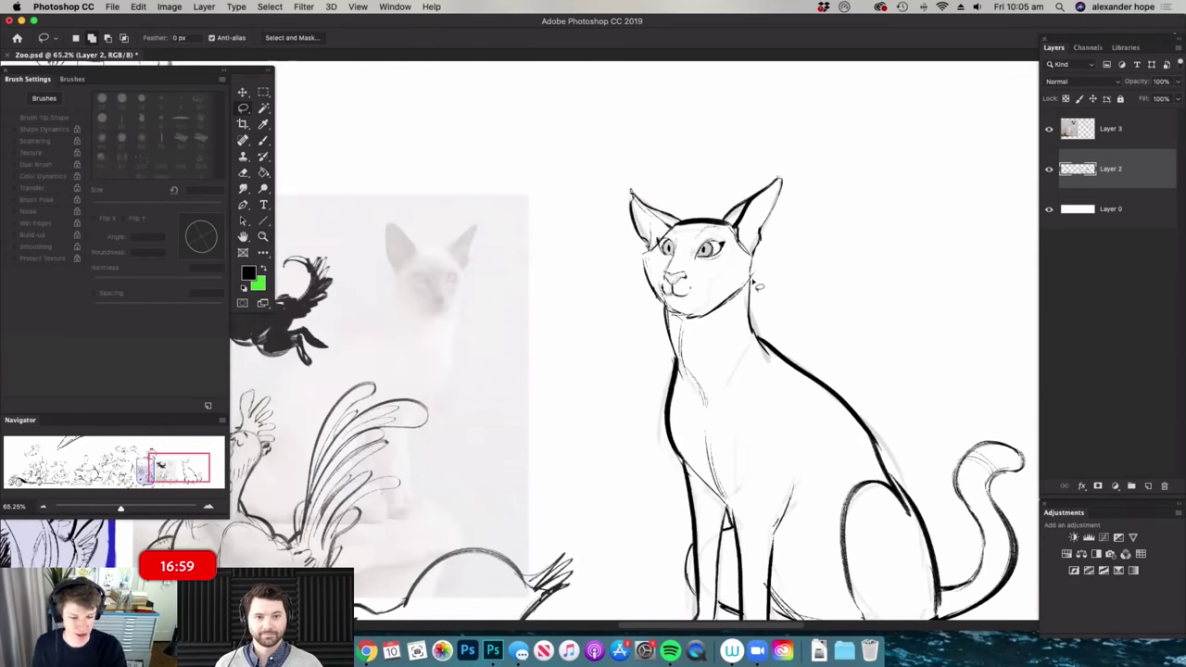
pyautogui.moveTo(668, 315)
pyautogui.mouseDown()
pyautogui.moveTo(644, 173)
pyautogui.moveTo(690, 149)
pyautogui.moveTo(814, 199)
pyautogui.mouseUp()
pyautogui.press('v')
pyautogui.moveTo(816, 146); pyautogui.dragTo(834, 128)
pyautogui.moveTo(803, 194); pyautogui.dragTo(797, 196)
pyautogui.press('Return')
pyautogui.press('m')
pyautogui.click(828, 210)
# - Fit the whole illustration in full-screen view and delete Layer 3 with the cat reference photo
pyautogui.press('z')
pyautogui.hotkey('ctrl', '0')
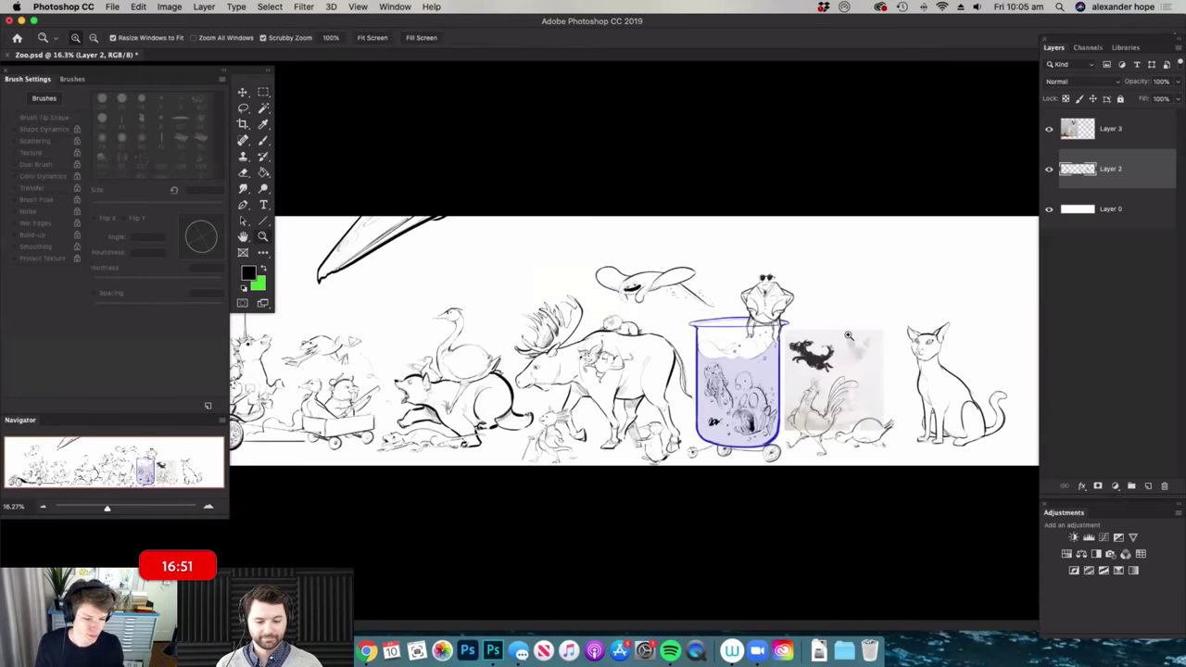
pyautogui.press('f')
pyautogui.click(1116, 144)
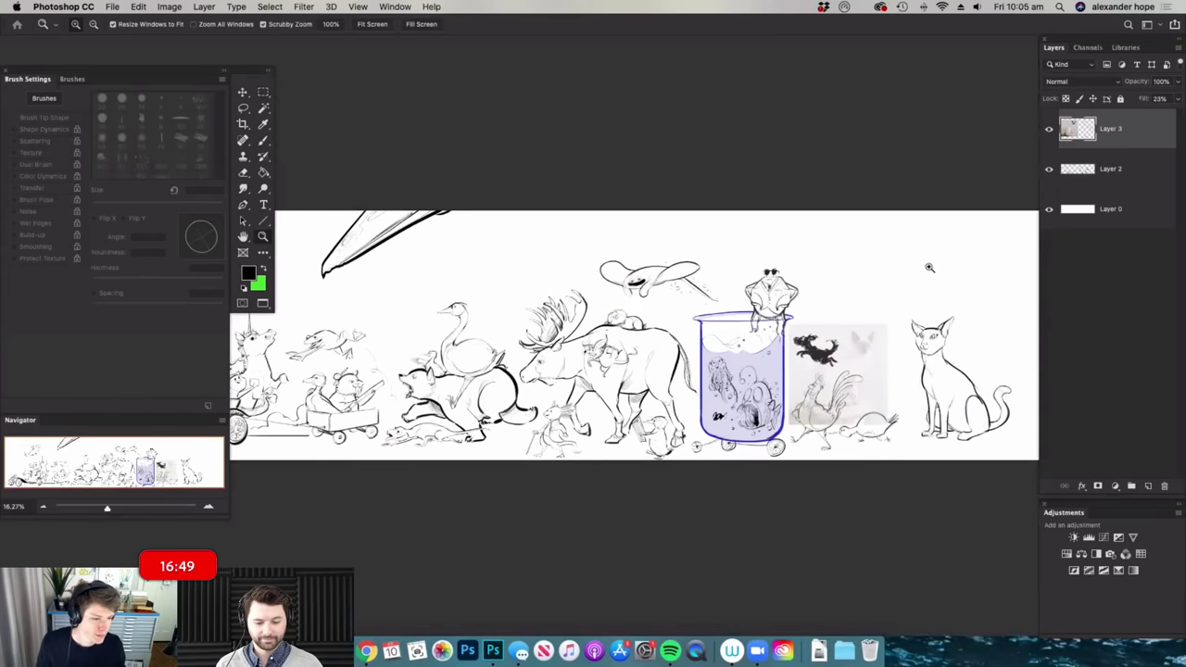
pyautogui.press('Delete')
# - Select the whole cat, scale it down and place it directly behind the kiwi at the end of the procession
pyautogui.moveTo(971, 367); pyautogui.dragTo(1144, 378)
pyautogui.press('space')
pyautogui.moveTo(709, 388); pyautogui.dragTo(541, 387)
pyautogui.press('super+space')
pyautogui.moveTo(857, 346); pyautogui.dragTo(896, 364)
pyautogui.press('space')
pyautogui.moveTo(901, 366)
pyautogui.mouseDown()
pyautogui.moveTo(874, 355)
pyautogui.moveTo(909, 469)
pyautogui.moveTo(609, 446)
pyautogui.moveTo(855, 275)
pyautogui.moveTo(885, 278)
pyautogui.mouseUp()
pyautogui.press('v')
pyautogui.moveTo(907, 181); pyautogui.dragTo(793, 315)
pyautogui.moveTo(769, 424); pyautogui.dragTo(744, 436)
pyautogui.moveTo(771, 336); pyautogui.dragTo(741, 369)
pyautogui.moveTo(701, 445); pyautogui.dragTo(704, 418)
pyautogui.press('Return')
pyautogui.hotkey('ctrl', 'd')
pyautogui.press('m')
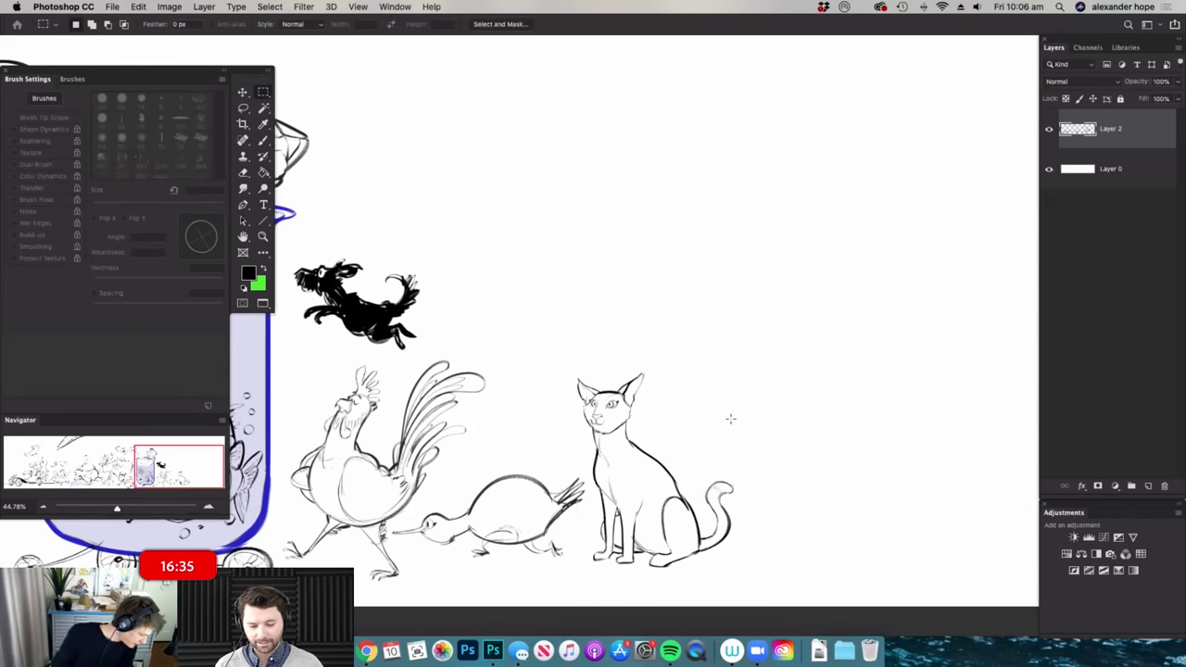
# - Draw a sloping ground line for a low mound in the empty space behind the cat's tail
pyautogui.press('b')
pyautogui.press('super+space')
pyautogui.moveTo(693, 413); pyautogui.dragTo(649, 415)
pyautogui.moveTo(794, 498); pyautogui.dragTo(843, 505)
pyautogui.scroll(3, 734, 514)
pyautogui.moveTo(597, 524); pyautogui.dragTo(820, 494)
pyautogui.press('z')
pyautogui.scroll(1, 778, 347)
pyautogui.press('b')
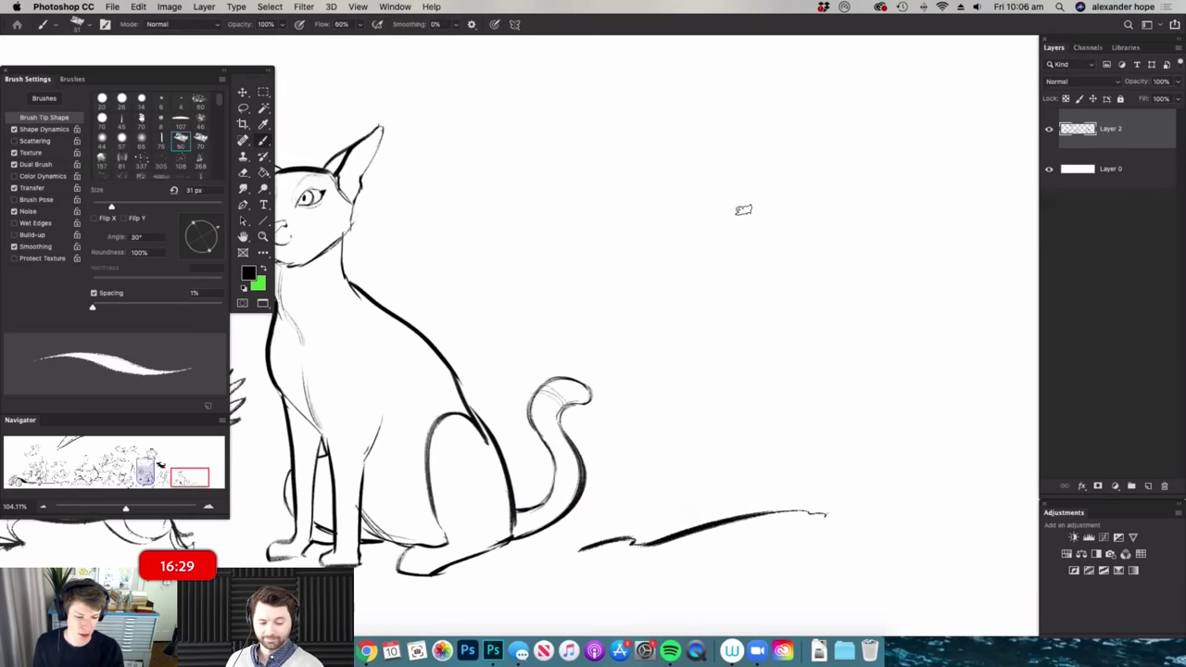
# - Sketch the top of a meerkat's head, its pointed snout and chin above the mound, with two rounded paws below
pyautogui.moveTo(709, 179); pyautogui.dragTo(783, 195)
pyautogui.moveTo(671, 193); pyautogui.dragTo(639, 206)
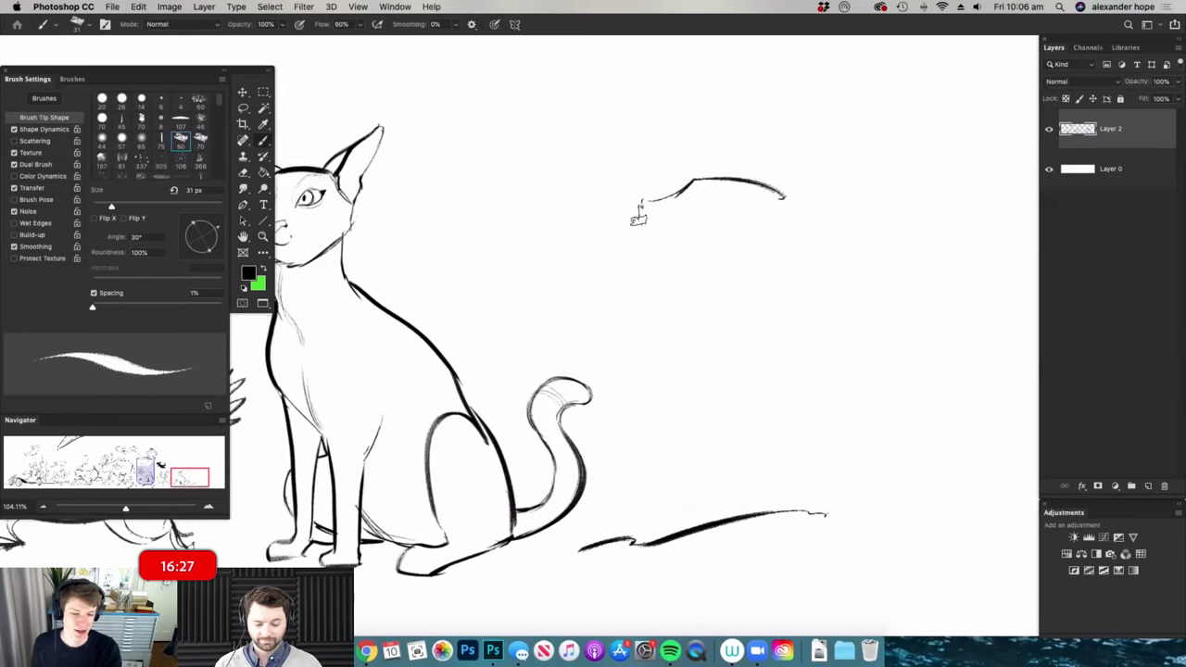
pyautogui.moveTo(654, 245); pyautogui.dragTo(684, 275)
pyautogui.moveTo(727, 334)
pyautogui.mouseDown()
pyautogui.moveTo(686, 352)
pyautogui.moveTo(711, 366)
pyautogui.mouseUp()
pyautogui.moveTo(659, 307)
pyautogui.mouseDown()
pyautogui.moveTo(672, 344)
pyautogui.moveTo(650, 315)
pyautogui.moveTo(649, 343)
pyautogui.moveTo(648, 331)
pyautogui.moveTo(670, 359)
pyautogui.moveTo(722, 330)
pyautogui.moveTo(737, 359)
pyautogui.mouseUp()
pyautogui.press('super+space')
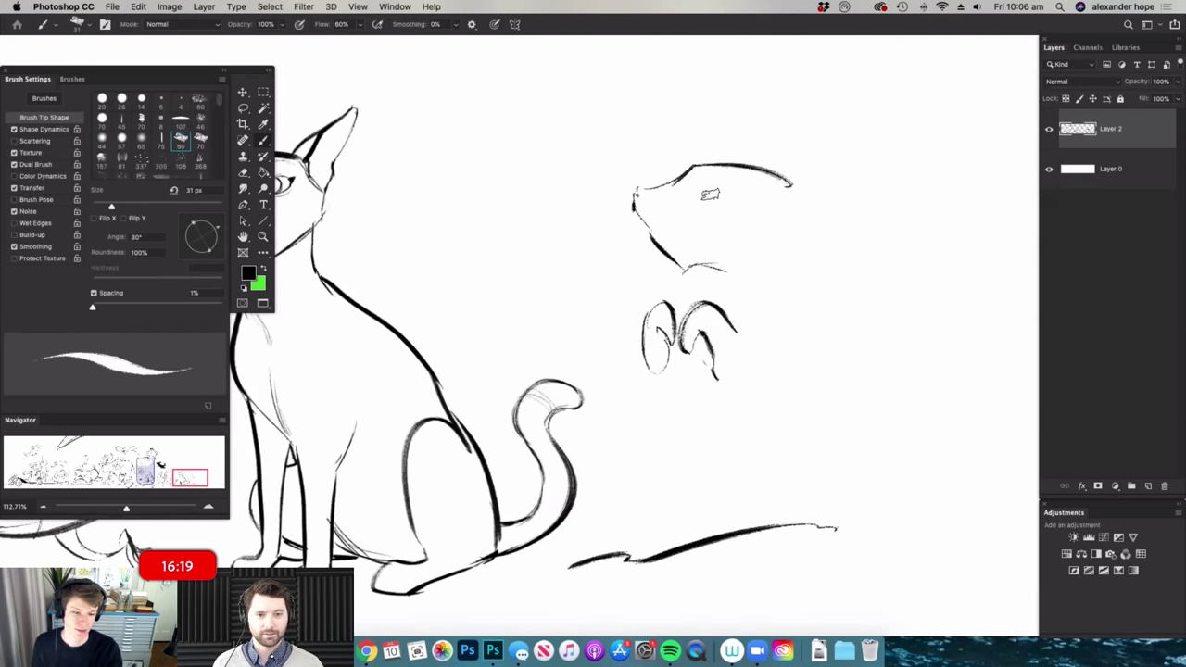
# - Erase the front of the brow line and draw the small far eye bulging beside the large near eye
pyautogui.press('e')
pyautogui.click(684, 172)
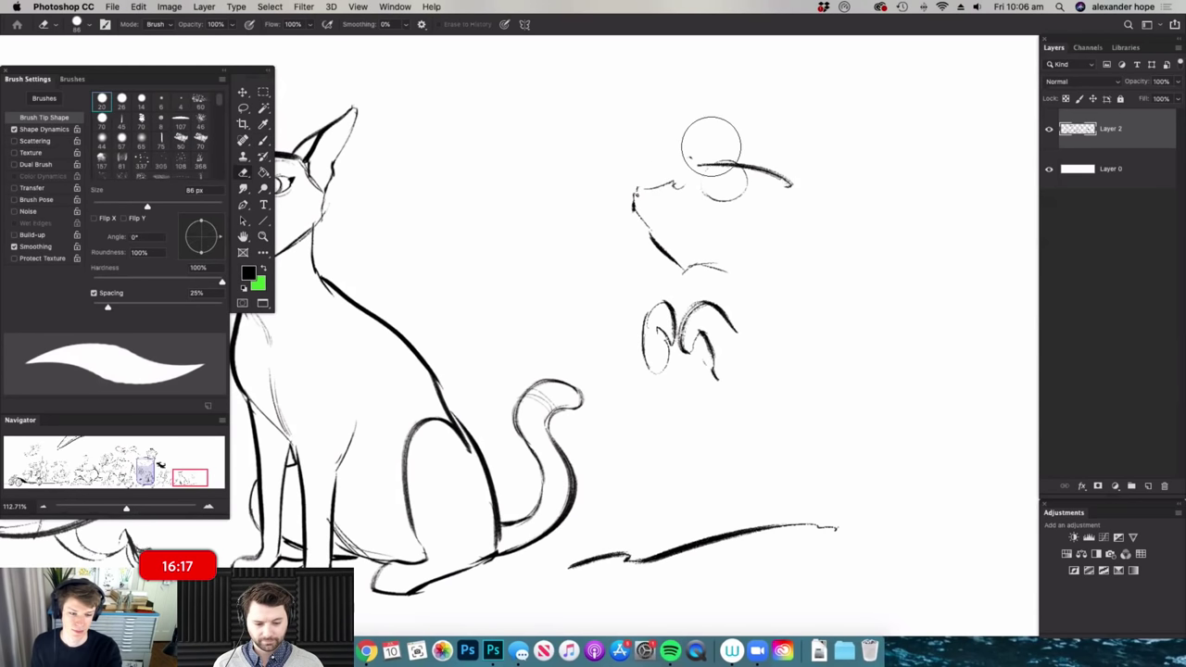
pyautogui.press('b')
pyautogui.moveTo(676, 185); pyautogui.dragTo(695, 165)
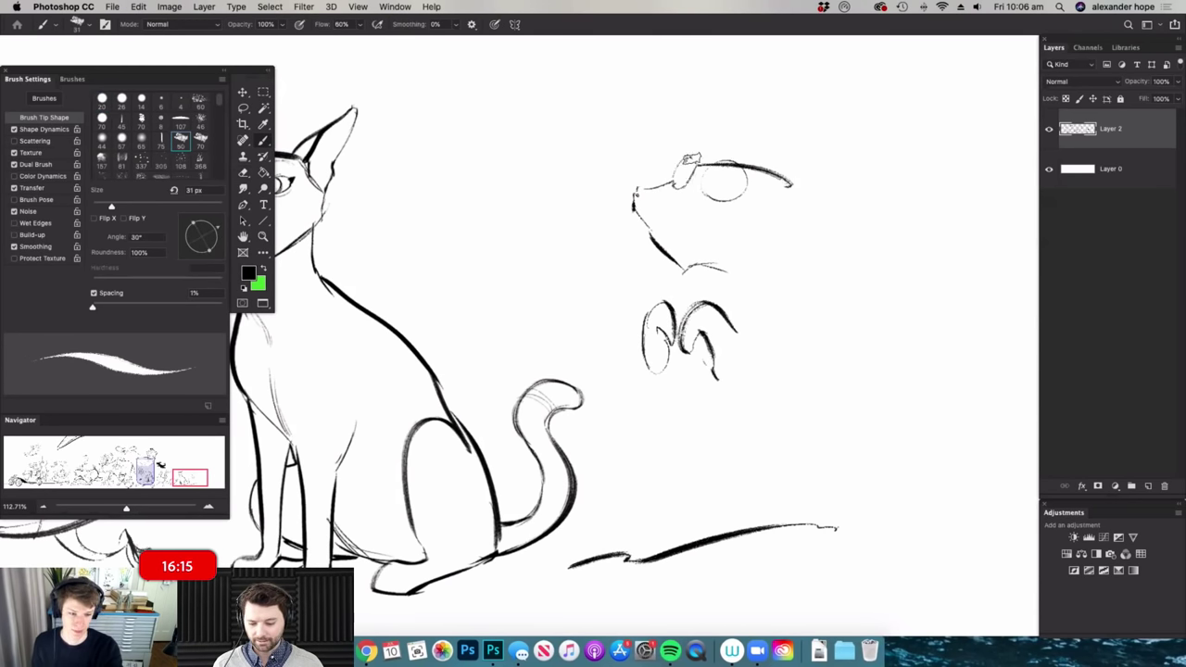
# - Switch to Chrome, look up "meer cat" photos in Google Images, and return to the Photoshop drawing
pyautogui.click(366, 650)
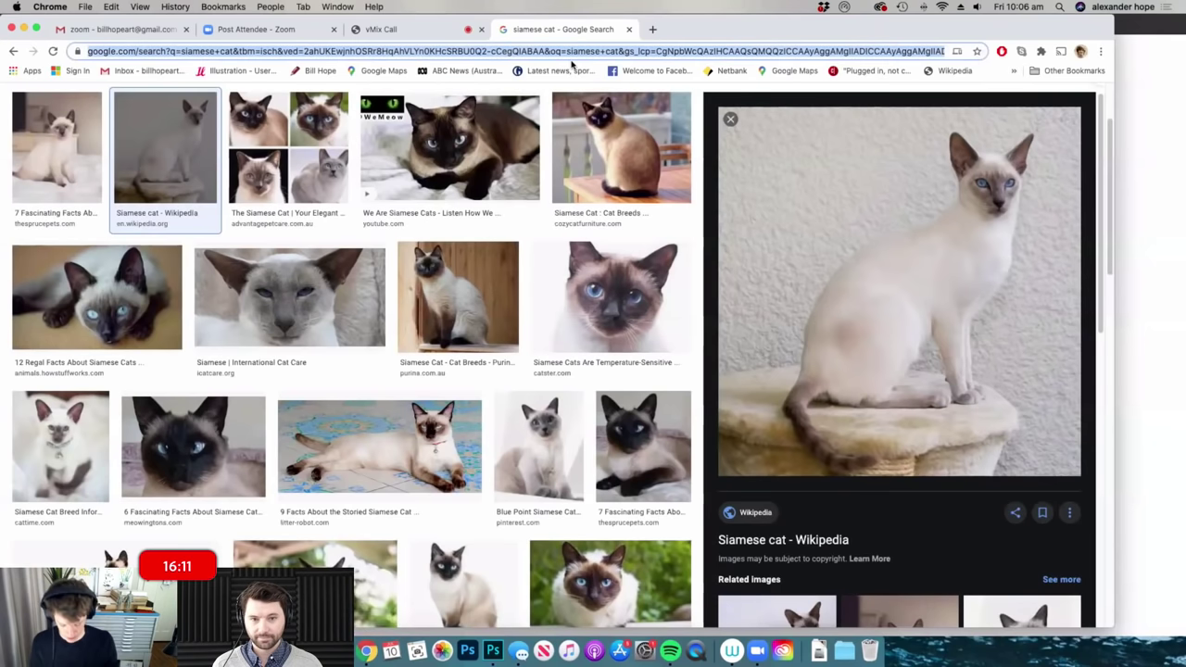
pyautogui.write('meer cat')
pyautogui.press('Return')
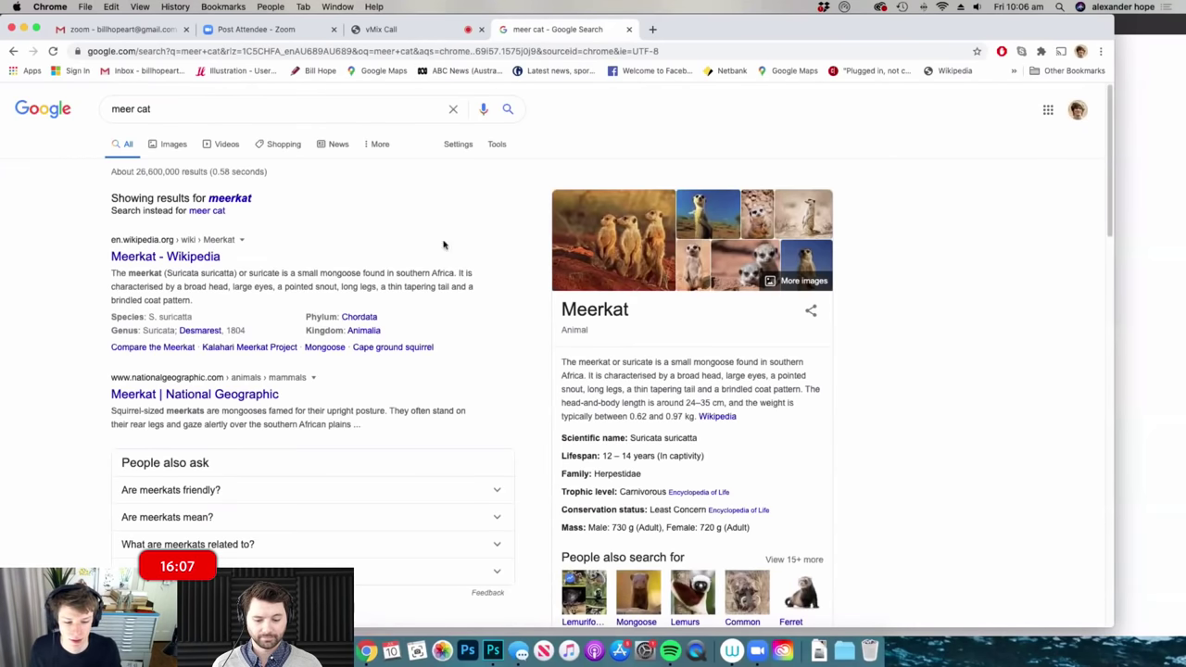
pyautogui.click(172, 145)
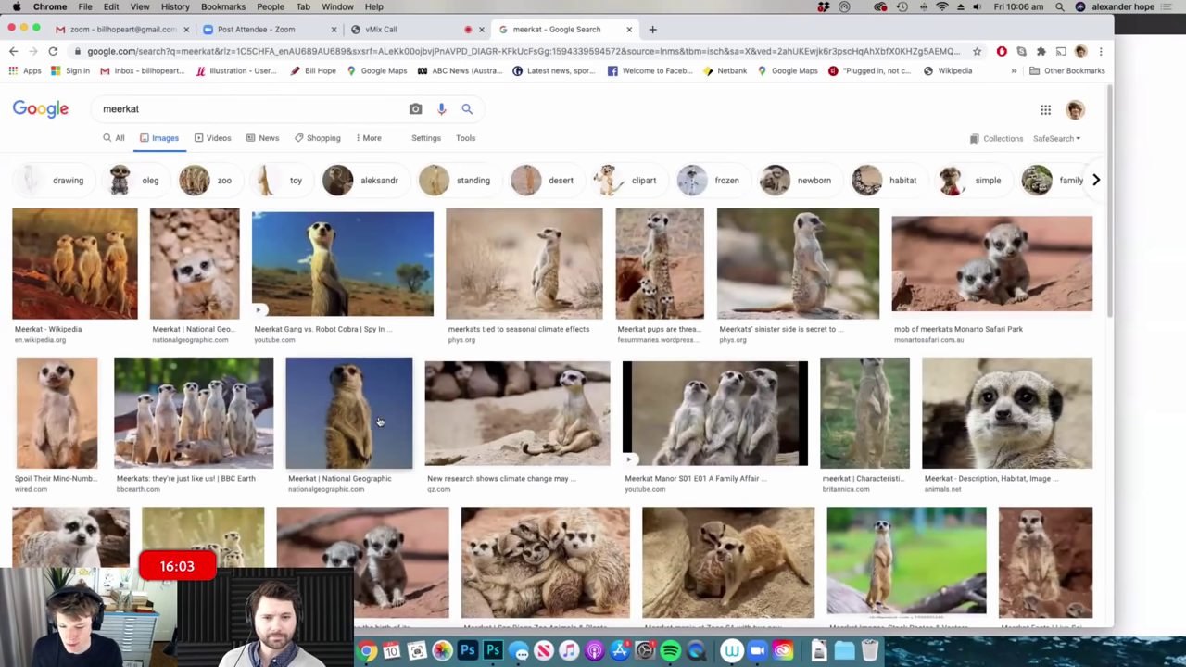
pyautogui.press('super+Tab')
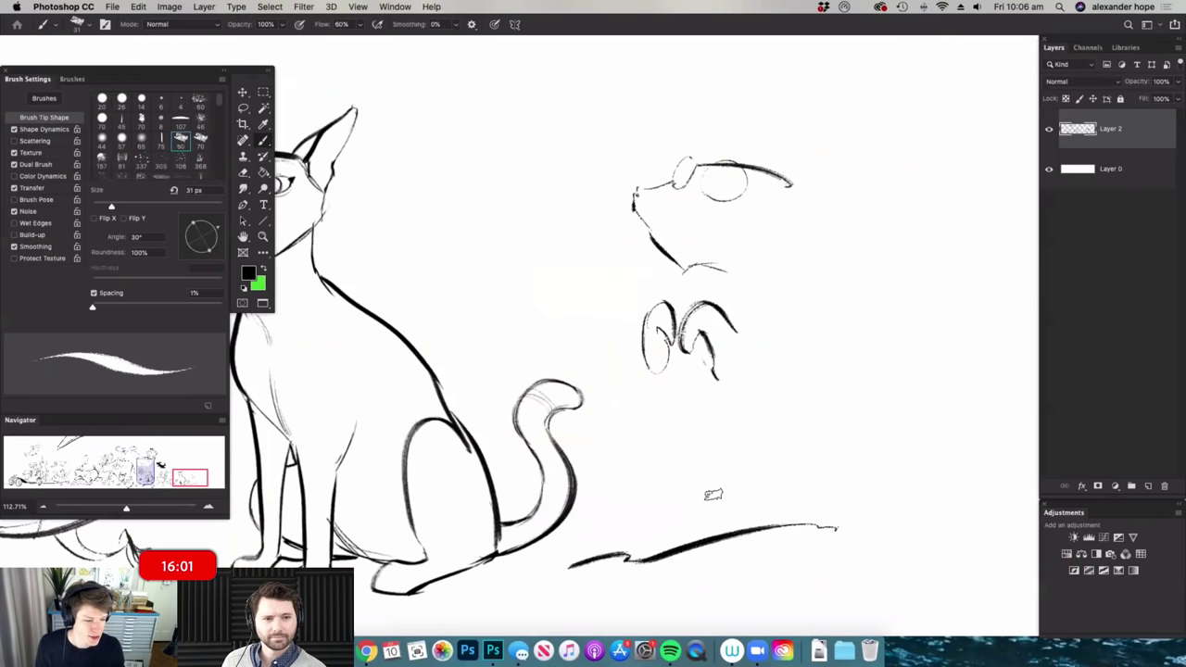
# - Erase the rough rounded paws and draw two bent arms with paws hanging in front of the meerkat's chest
pyautogui.moveTo(713, 315)
pyautogui.mouseDown()
pyautogui.moveTo(673, 336)
pyautogui.moveTo(668, 367)
pyautogui.moveTo(718, 366)
pyautogui.mouseUp()
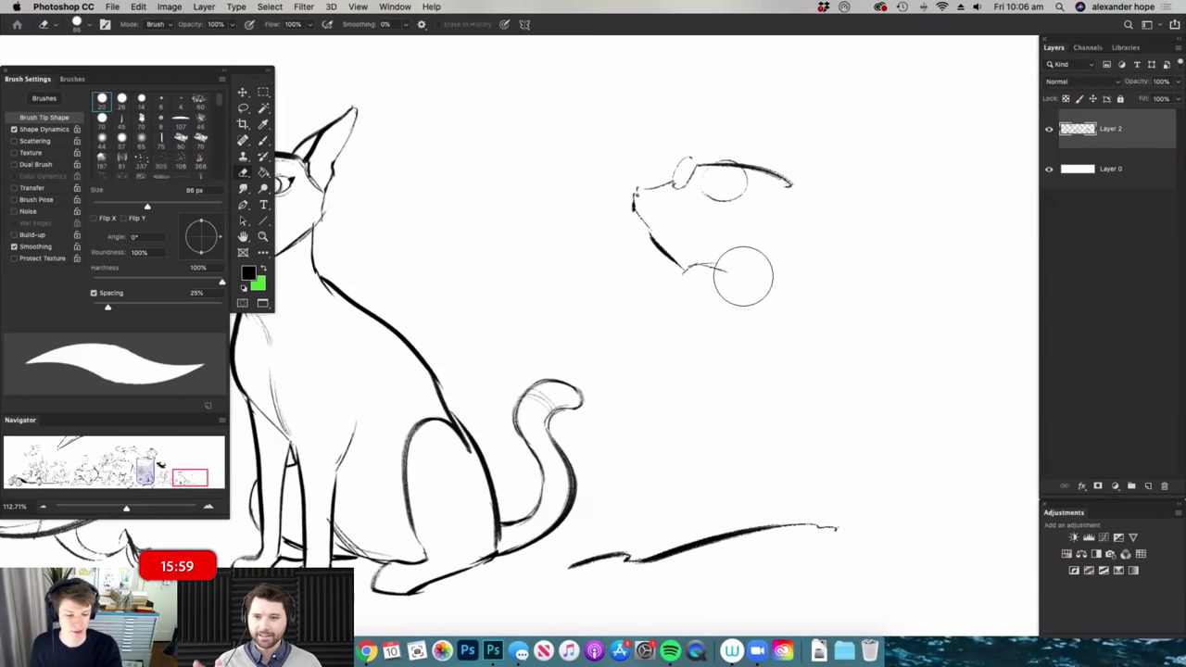
pyautogui.press('b')
pyautogui.moveTo(715, 324)
pyautogui.mouseDown()
pyautogui.moveTo(673, 388)
pyautogui.moveTo(692, 406)
pyautogui.moveTo(741, 362)
pyautogui.mouseUp()
pyautogui.moveTo(681, 267)
pyautogui.mouseDown()
pyautogui.moveTo(642, 346)
pyautogui.moveTo(648, 399)
pyautogui.moveTo(672, 380)
pyautogui.mouseUp()
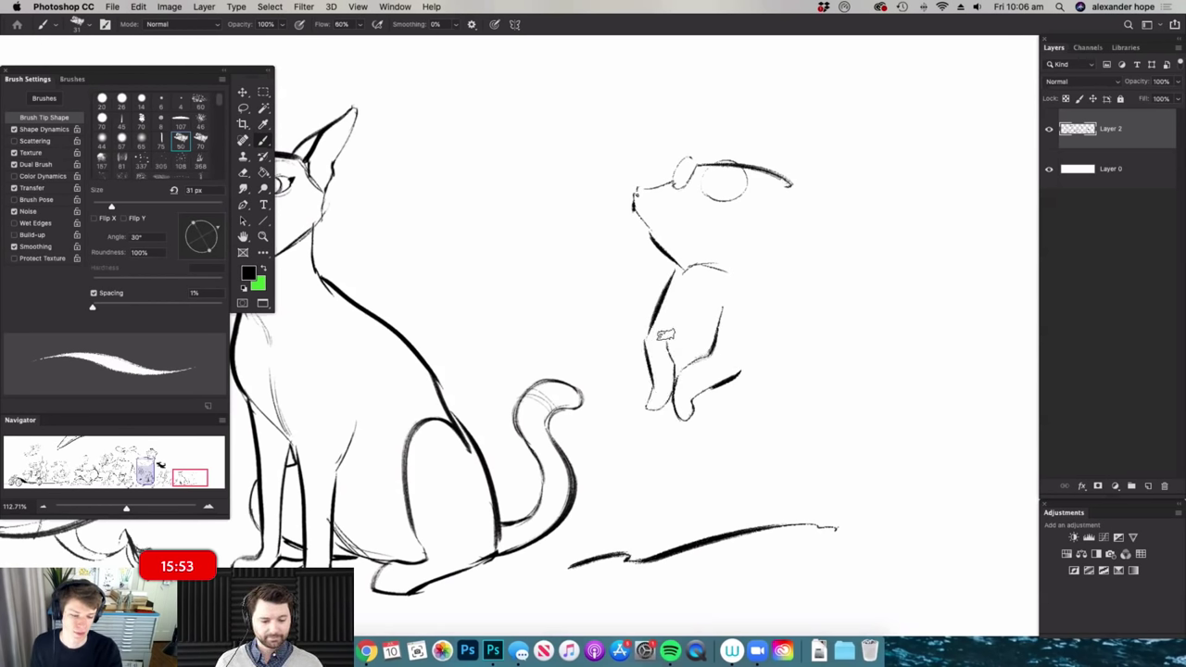
pyautogui.moveTo(684, 272); pyautogui.dragTo(666, 343)
# - Fill in a black nose at the tip of the meerkat's snout and draw the mouth line beneath it
pyautogui.moveTo(727, 303)
pyautogui.mouseDown()
pyautogui.moveTo(712, 305)
pyautogui.moveTo(707, 249)
pyautogui.moveTo(717, 247)
pyautogui.mouseUp()
pyautogui.moveTo(671, 213); pyautogui.dragTo(650, 220)
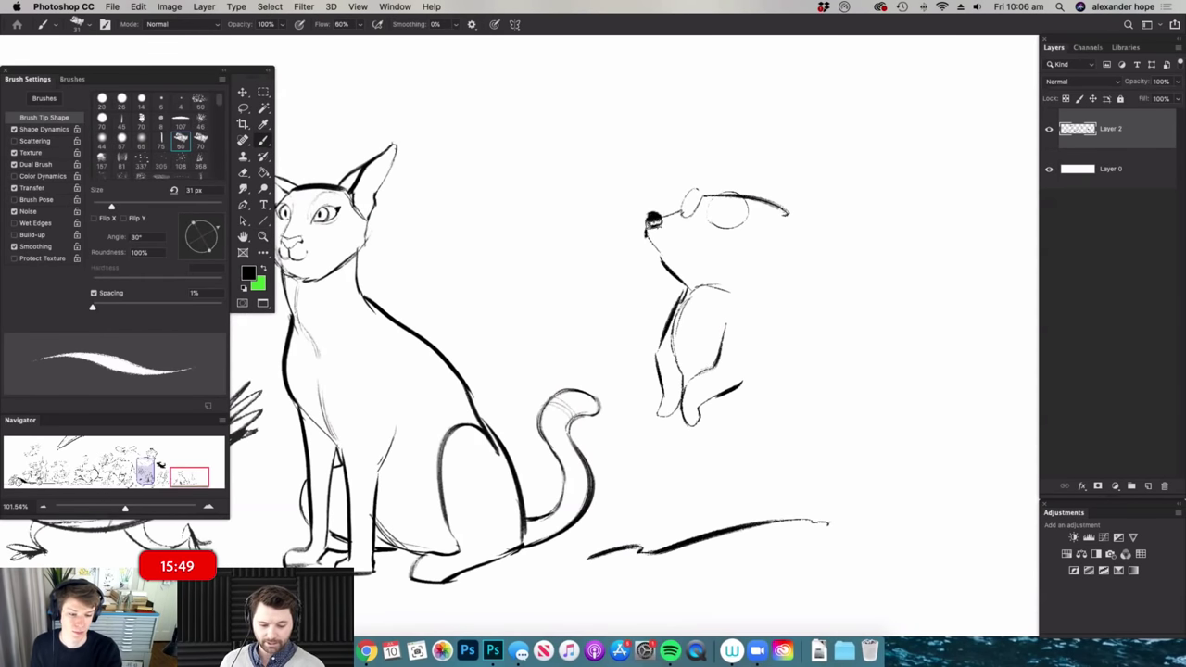
pyautogui.moveTo(648, 228); pyautogui.dragTo(668, 269)
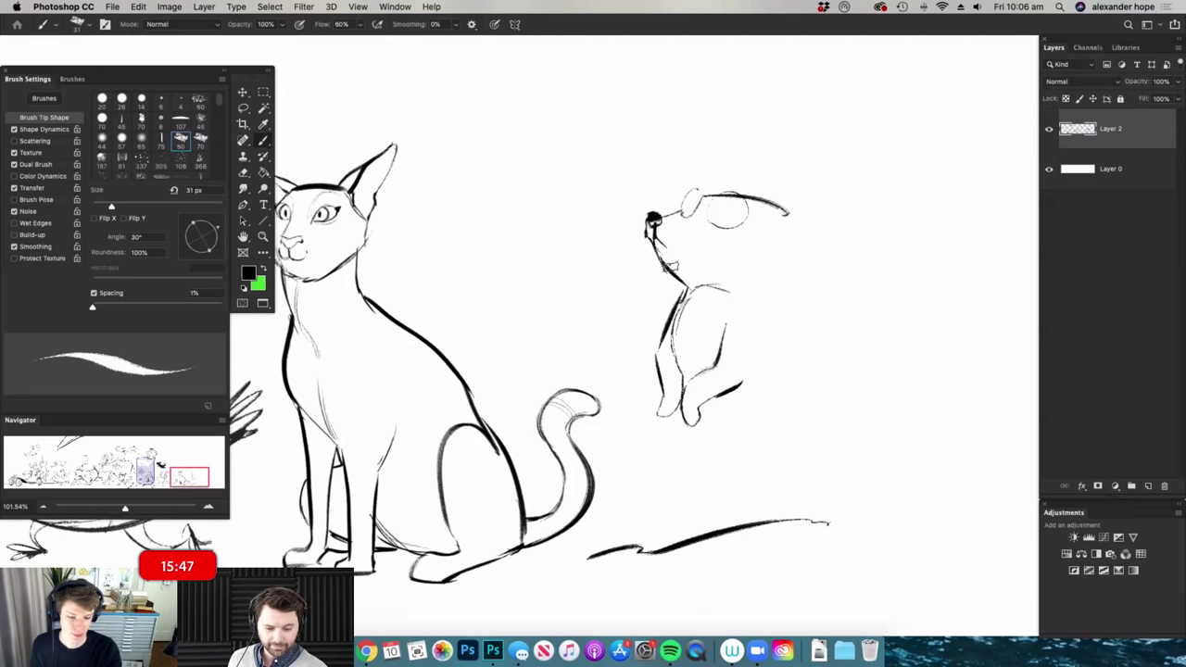
# - Redraw the meerkat's brow and both eyes with dark pupils, erasing the overlapping lines around them
pyautogui.press('e')
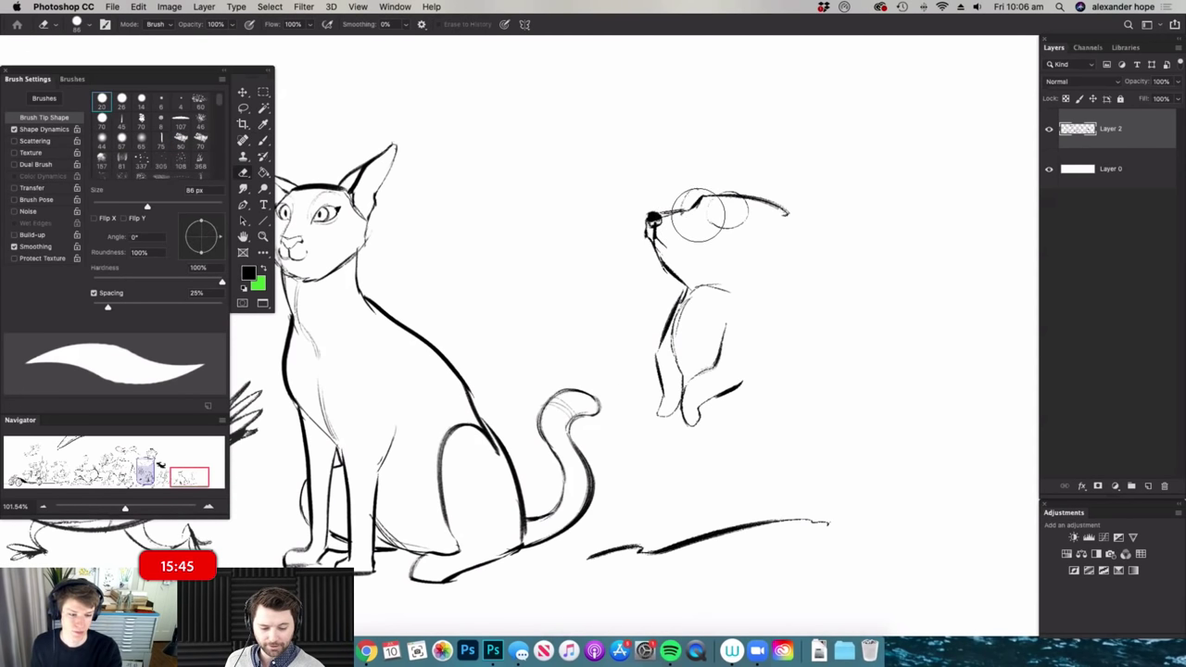
pyautogui.press('b')
pyautogui.press('e')
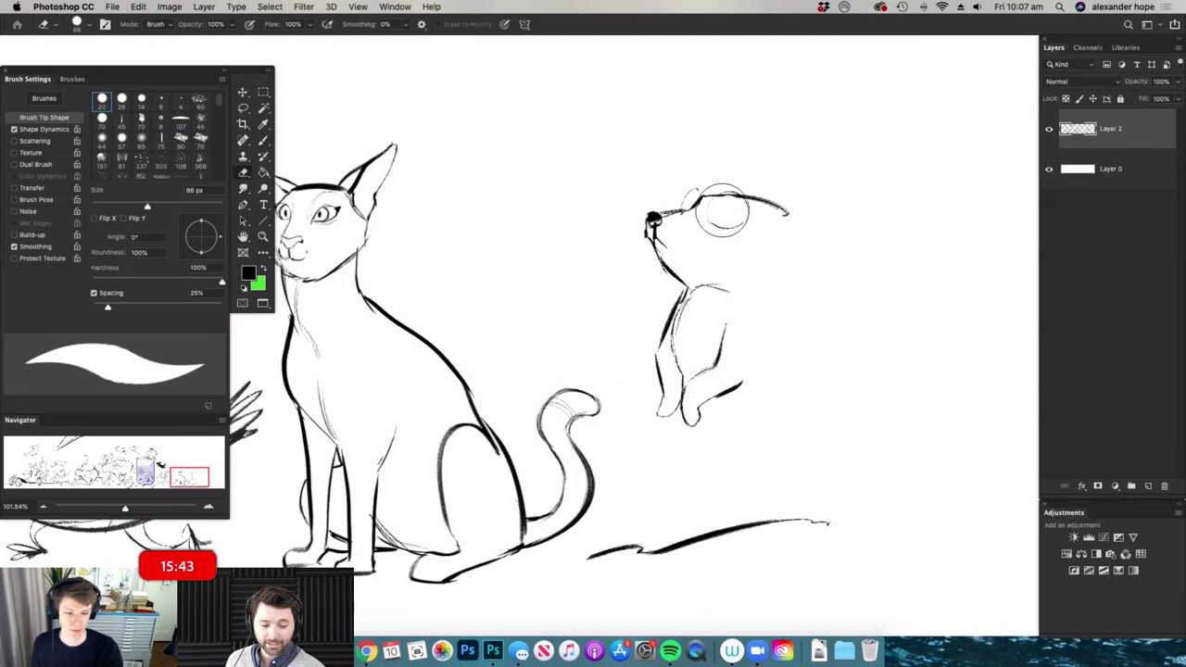
pyautogui.press('b')
pyautogui.press('z')
pyautogui.moveTo(759, 263)
pyautogui.mouseDown()
pyautogui.moveTo(740, 258)
pyautogui.moveTo(757, 220)
pyautogui.moveTo(789, 221)
pyautogui.moveTo(770, 237)
pyautogui.mouseUp()
pyautogui.press('b')
pyautogui.moveTo(693, 218); pyautogui.dragTo(701, 228)
pyautogui.moveTo(800, 241)
pyautogui.mouseDown()
pyautogui.moveTo(771, 242)
pyautogui.moveTo(807, 199)
pyautogui.mouseUp()
# - Draw the rounded back of the meerkat's head, its cheek and the back of the neck
pyautogui.press('b')
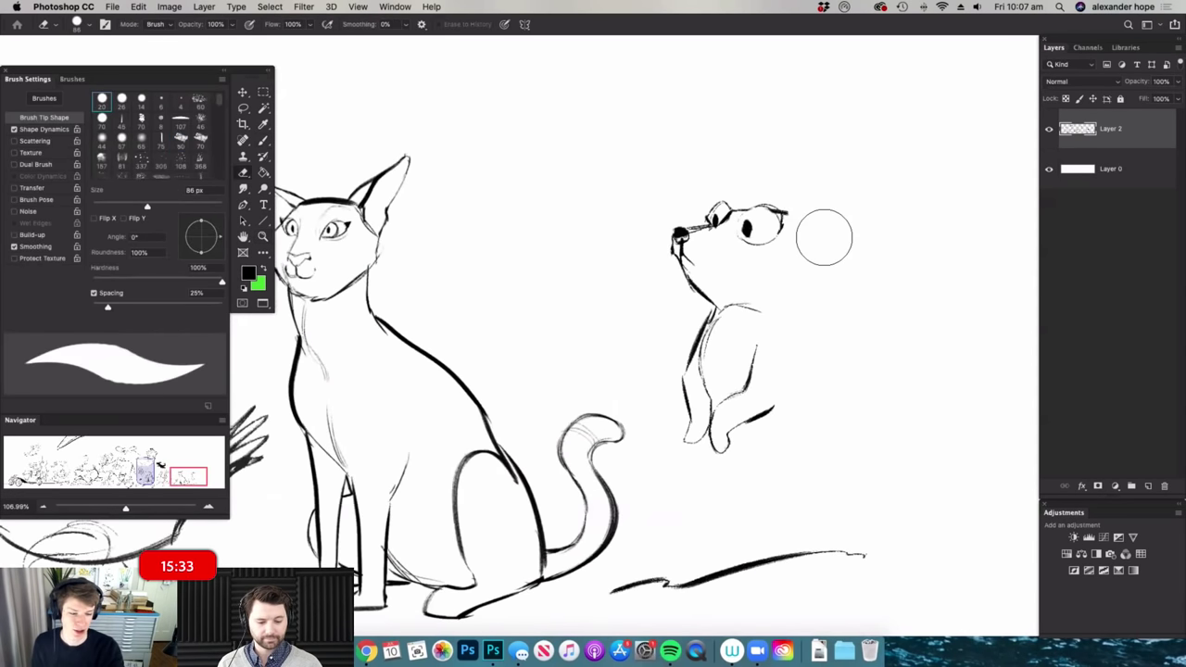
pyautogui.moveTo(803, 287)
pyautogui.mouseDown()
pyautogui.moveTo(773, 286)
pyautogui.moveTo(820, 259)
pyautogui.moveTo(761, 316)
pyautogui.moveTo(815, 275)
pyautogui.mouseUp()
pyautogui.moveTo(775, 313); pyautogui.dragTo(821, 255)
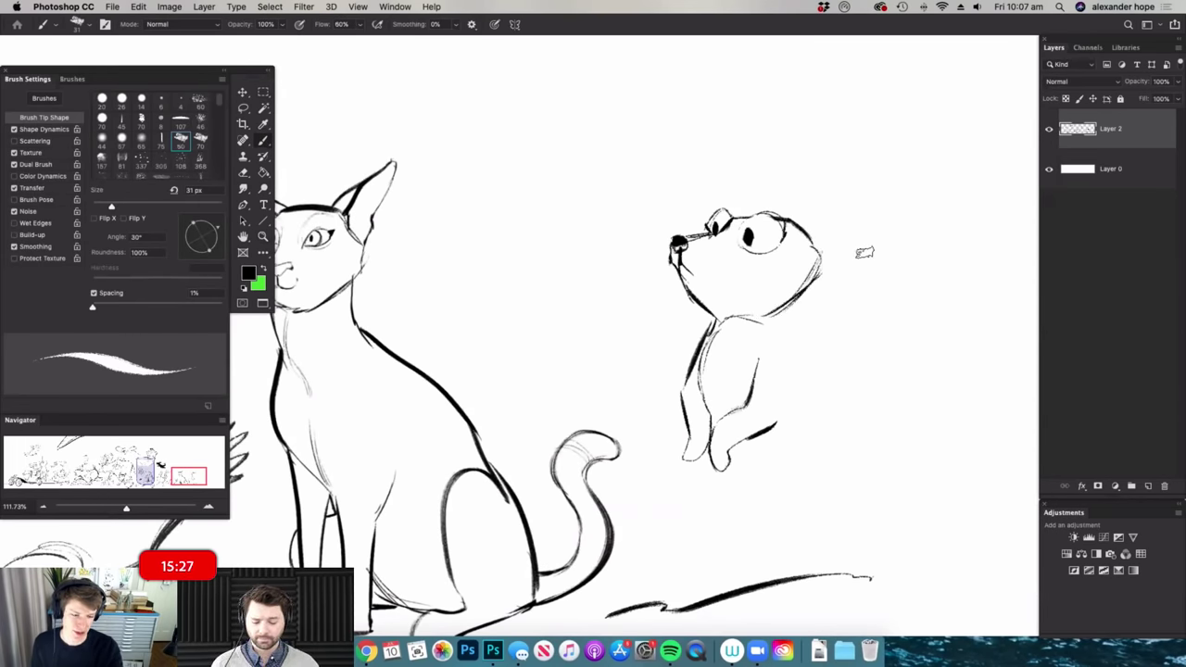
pyautogui.moveTo(776, 313); pyautogui.dragTo(790, 352)
# - Draw the meerkat's long back from the shoulder downward and the belly line below the paws
pyautogui.moveTo(828, 292); pyautogui.dragTo(797, 299)
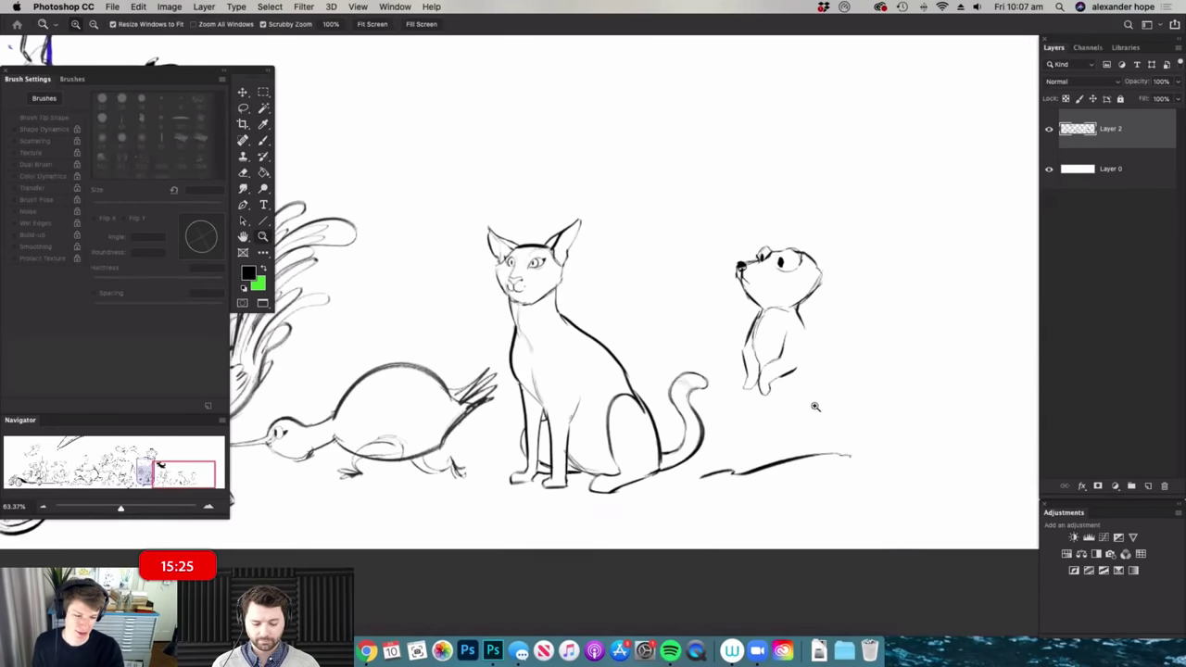
pyautogui.moveTo(818, 403); pyautogui.dragTo(841, 394)
pyautogui.press('b')
pyautogui.moveTo(798, 289)
pyautogui.mouseDown()
pyautogui.moveTo(789, 358)
pyautogui.moveTo(803, 454)
pyautogui.mouseUp()
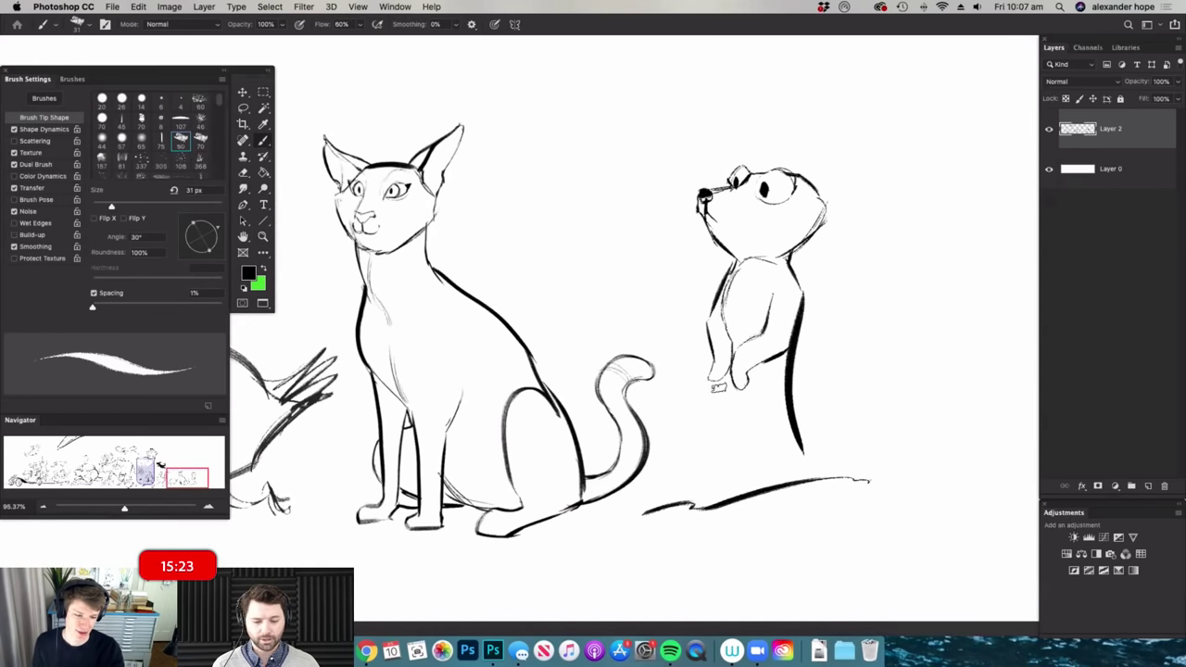
pyautogui.moveTo(706, 389); pyautogui.dragTo(710, 454)
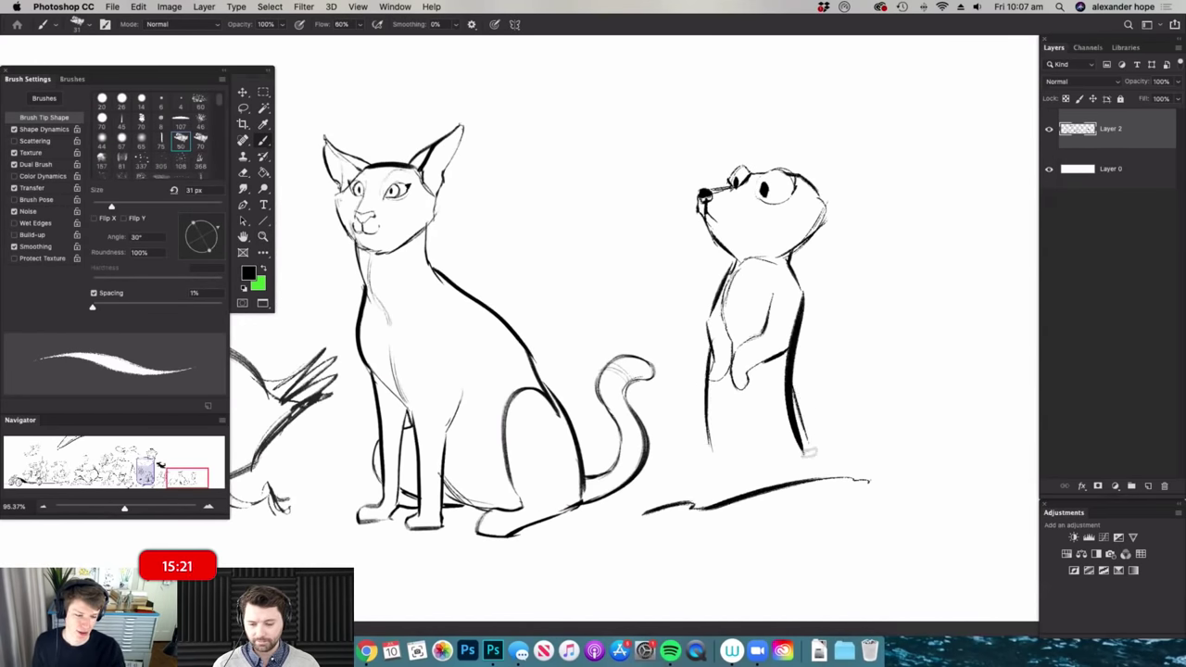
# - Redraw the lower back flaring out to the mound, and add the meerkat's front thigh and foot on the ground line
pyautogui.press('e')
pyautogui.moveTo(797, 403); pyautogui.dragTo(809, 459)
pyautogui.press('b')
pyautogui.moveTo(793, 380); pyautogui.dragTo(820, 466)
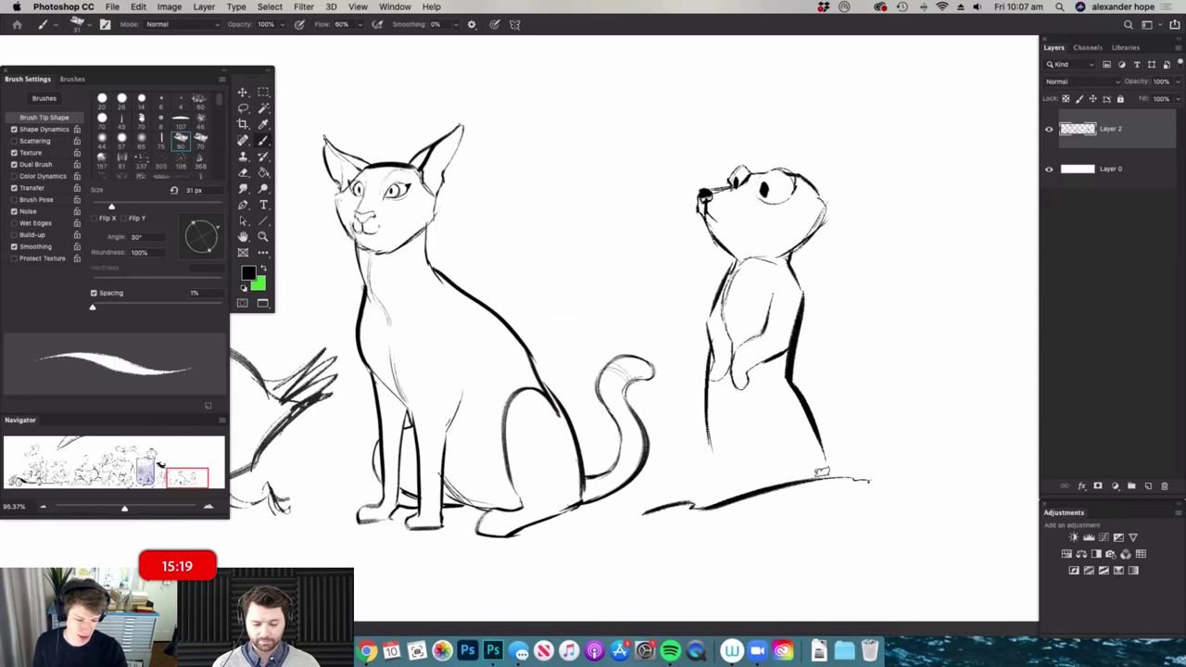
pyautogui.moveTo(700, 393)
pyautogui.mouseDown()
pyautogui.moveTo(693, 468)
pyautogui.moveTo(661, 502)
pyautogui.moveTo(702, 506)
pyautogui.mouseUp()
pyautogui.moveTo(708, 458); pyautogui.dragTo(734, 489)
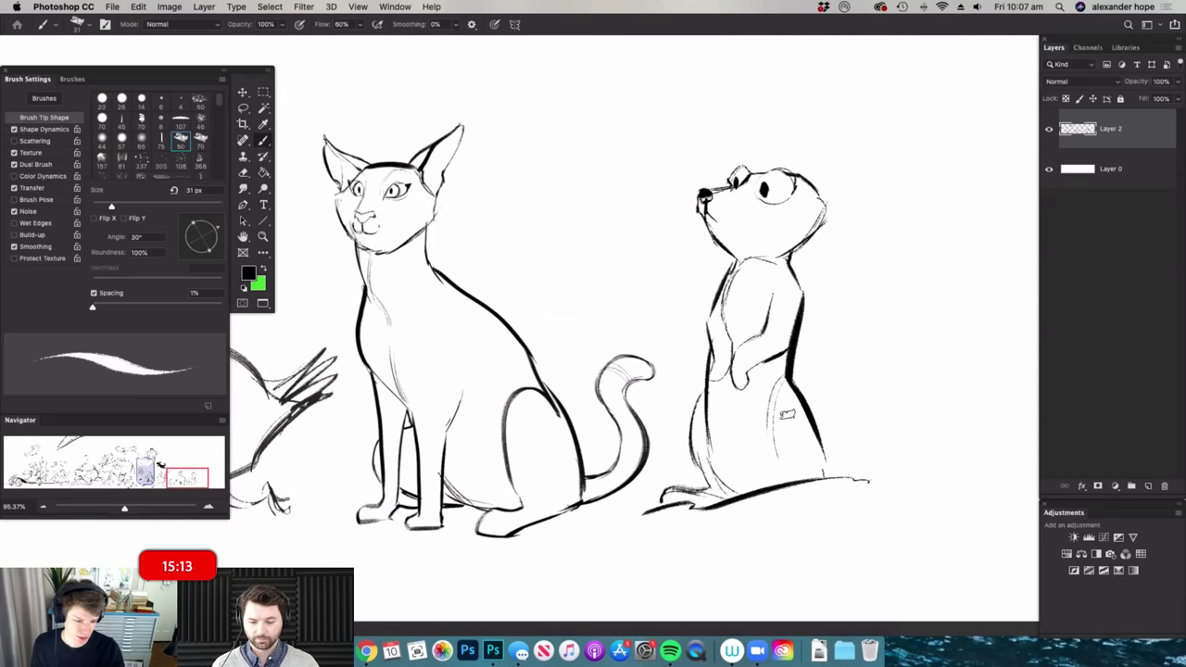
# - Draw two tall pointed ears on the meerkat's head, with a small fur tuft at the base of the near ear
pyautogui.moveTo(786, 415); pyautogui.dragTo(736, 413)
pyautogui.moveTo(762, 248)
pyautogui.mouseDown()
pyautogui.moveTo(829, 248)
pyautogui.moveTo(744, 299)
pyautogui.mouseUp()
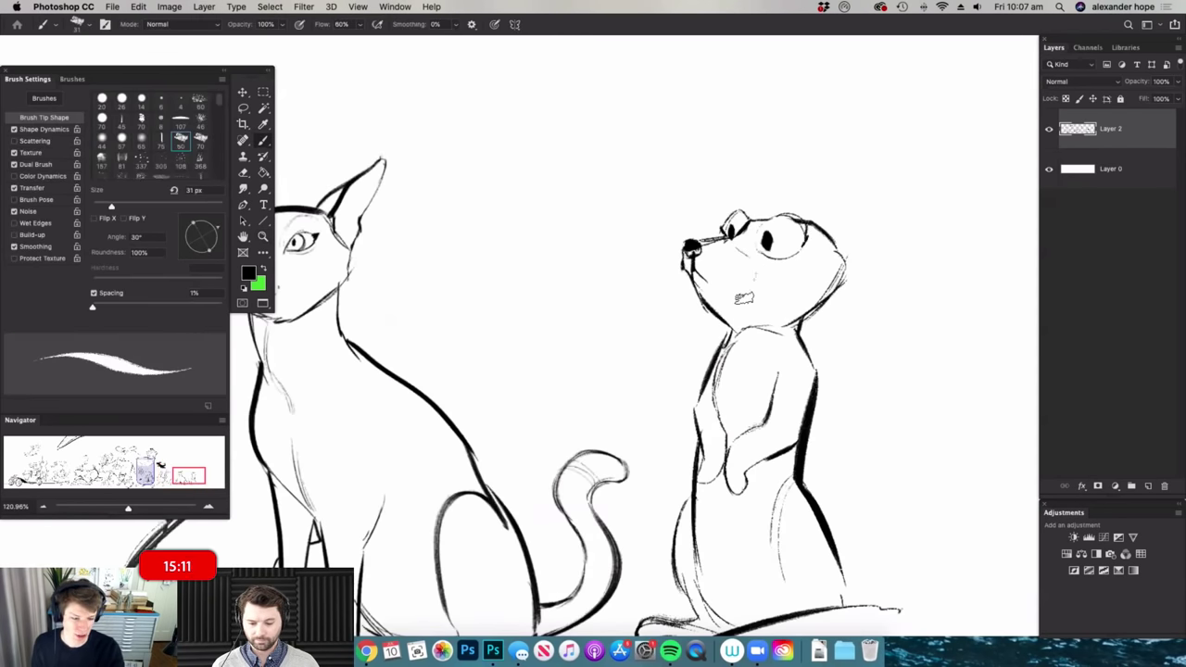
pyautogui.moveTo(795, 212)
pyautogui.mouseDown()
pyautogui.moveTo(849, 158)
pyautogui.moveTo(845, 265)
pyautogui.moveTo(816, 213)
pyautogui.moveTo(831, 237)
pyautogui.mouseUp()
pyautogui.moveTo(816, 193)
pyautogui.mouseDown()
pyautogui.moveTo(746, 212)
pyautogui.moveTo(752, 159)
pyautogui.moveTo(776, 202)
pyautogui.mouseUp()
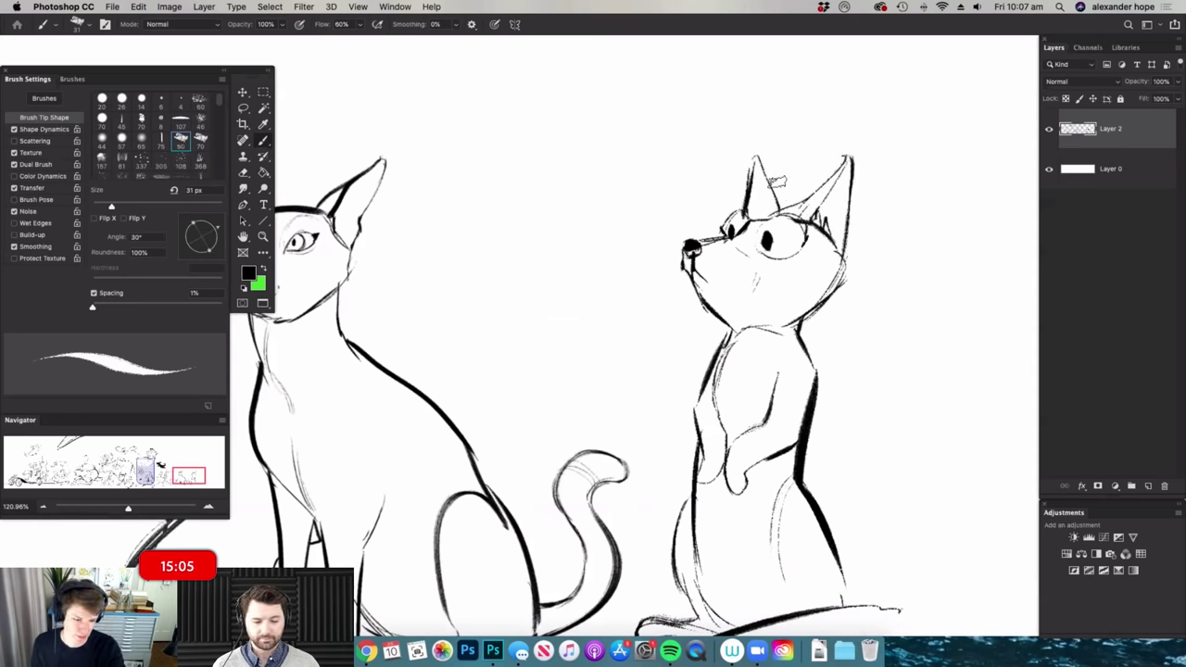
# - Draw a dark burrow hole with a raised dirt edge behind the meerkat and scatter small pebbles around its feet
pyautogui.scroll(-5, 776, 202)
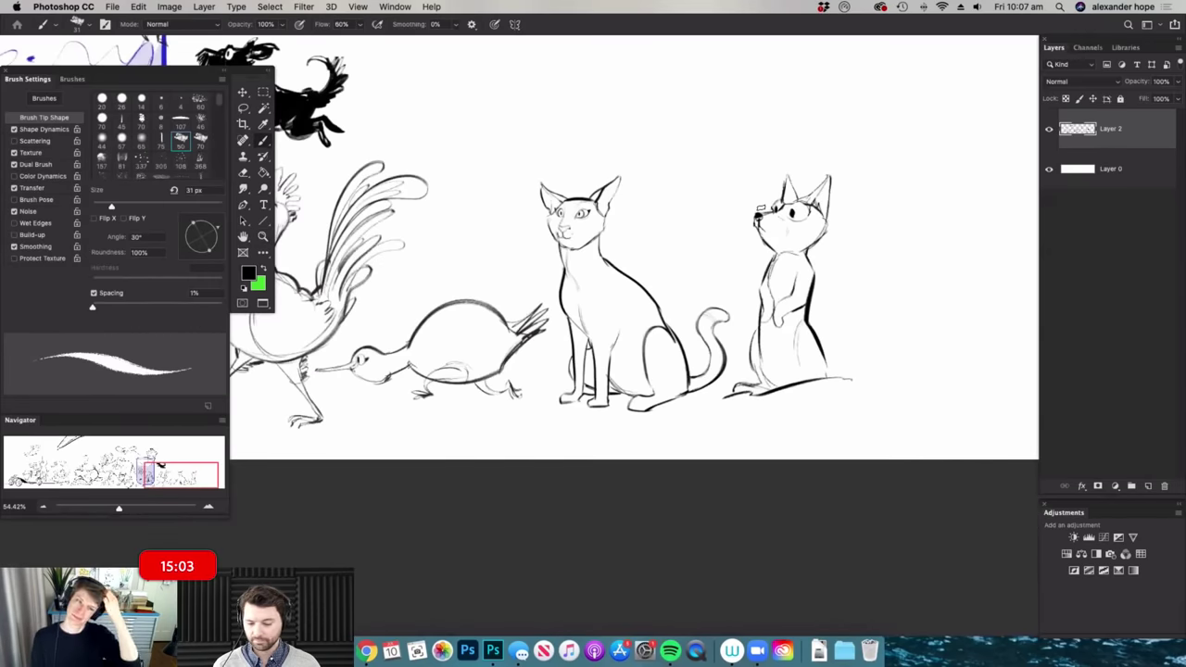
pyautogui.press('super+space')
pyautogui.moveTo(793, 320); pyautogui.dragTo(737, 322)
pyautogui.moveTo(868, 314)
pyautogui.mouseDown()
pyautogui.moveTo(838, 317)
pyautogui.moveTo(875, 315)
pyautogui.mouseUp()
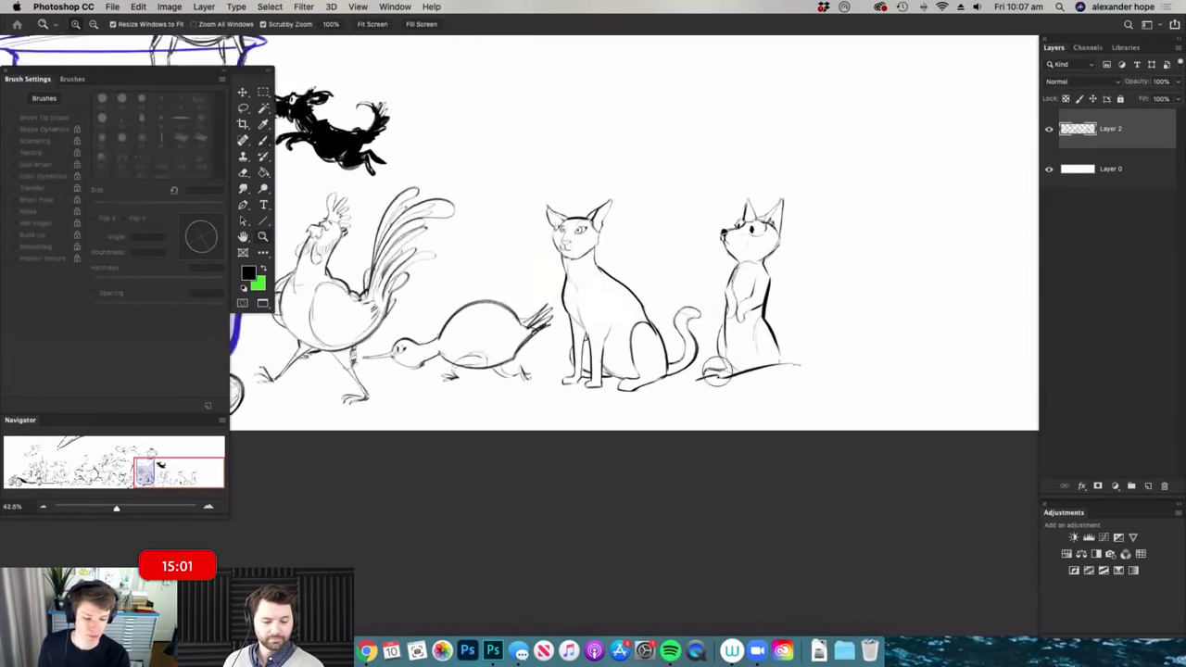
pyautogui.moveTo(715, 372); pyautogui.dragTo(747, 368)
pyautogui.press('b')
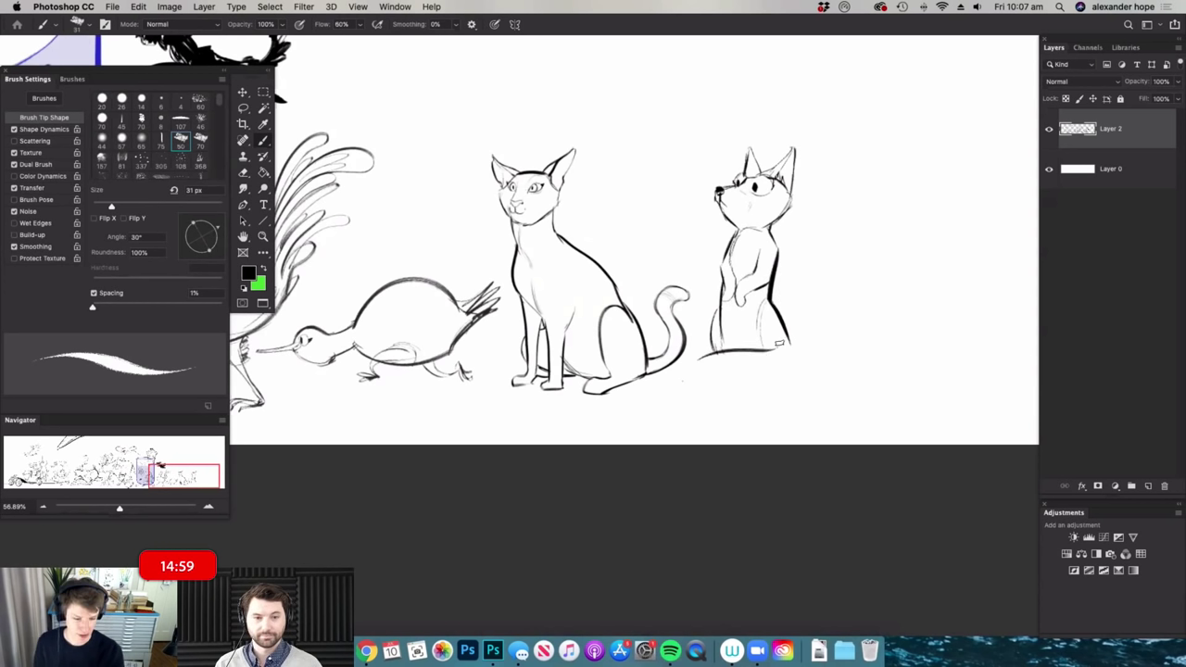
pyautogui.moveTo(786, 321); pyautogui.dragTo(808, 330)
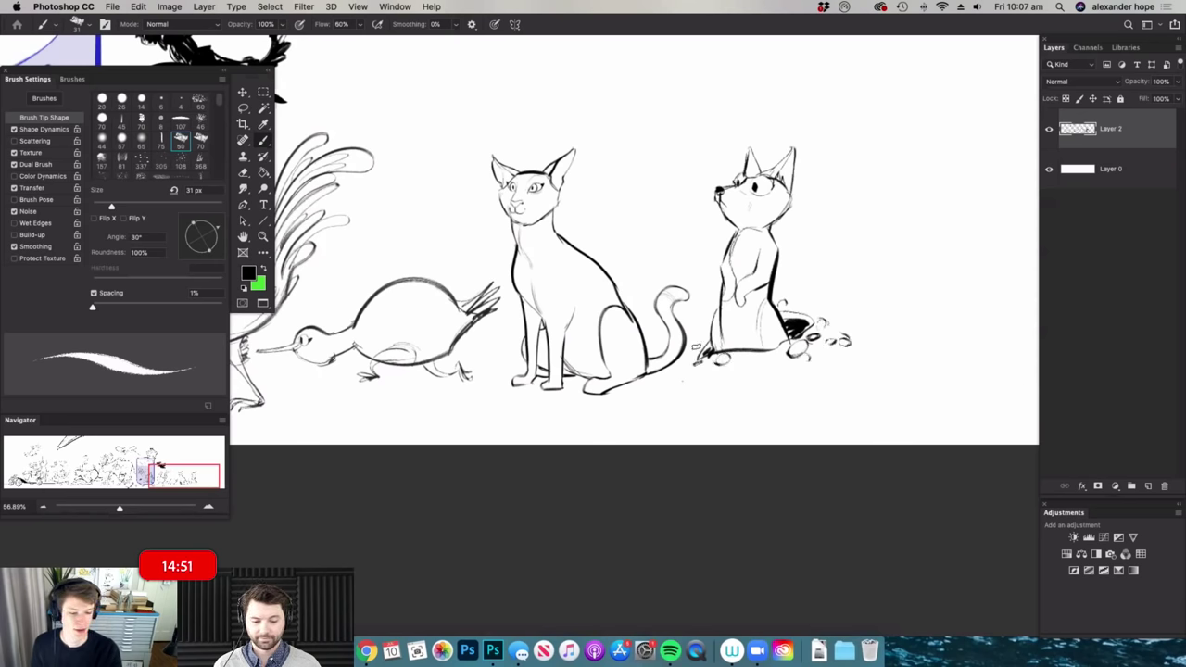
pyautogui.moveTo(778, 308); pyautogui.dragTo(873, 322)
# - Lasso the meerkat with its burrow, move it about 1.55 cm down and 0.36 cm sideways, and deselect it
pyautogui.moveTo(751, 379); pyautogui.dragTo(684, 374)
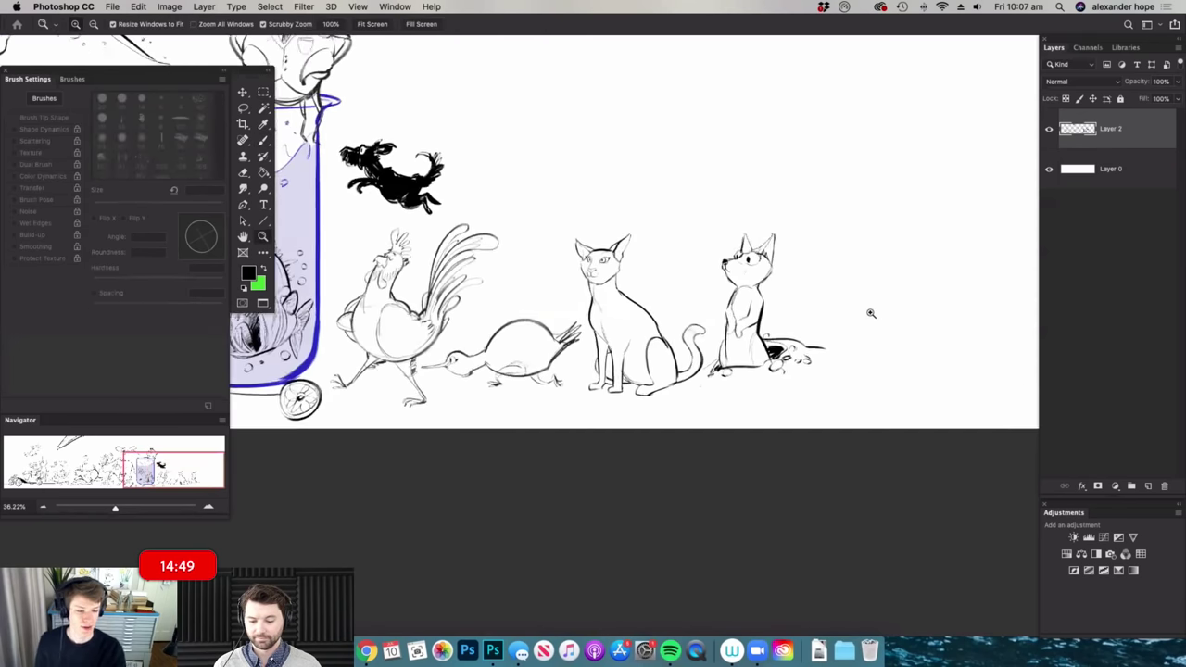
pyautogui.moveTo(869, 313); pyautogui.dragTo(894, 312)
pyautogui.press('l')
pyautogui.moveTo(784, 206)
pyautogui.mouseDown()
pyautogui.moveTo(684, 426)
pyautogui.moveTo(688, 353)
pyautogui.moveTo(776, 206)
pyautogui.mouseUp()
pyautogui.press('v')
pyautogui.moveTo(818, 342); pyautogui.dragTo(805, 390)
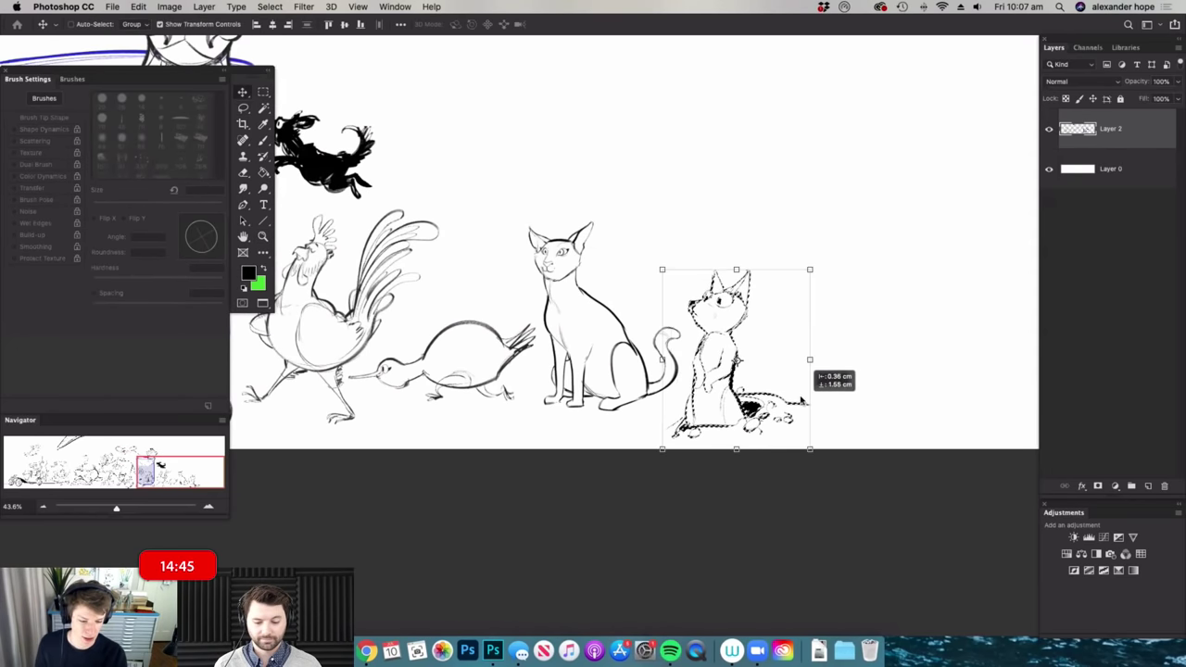
pyautogui.hotkey('ctrl', 'd')
pyautogui.press('m')
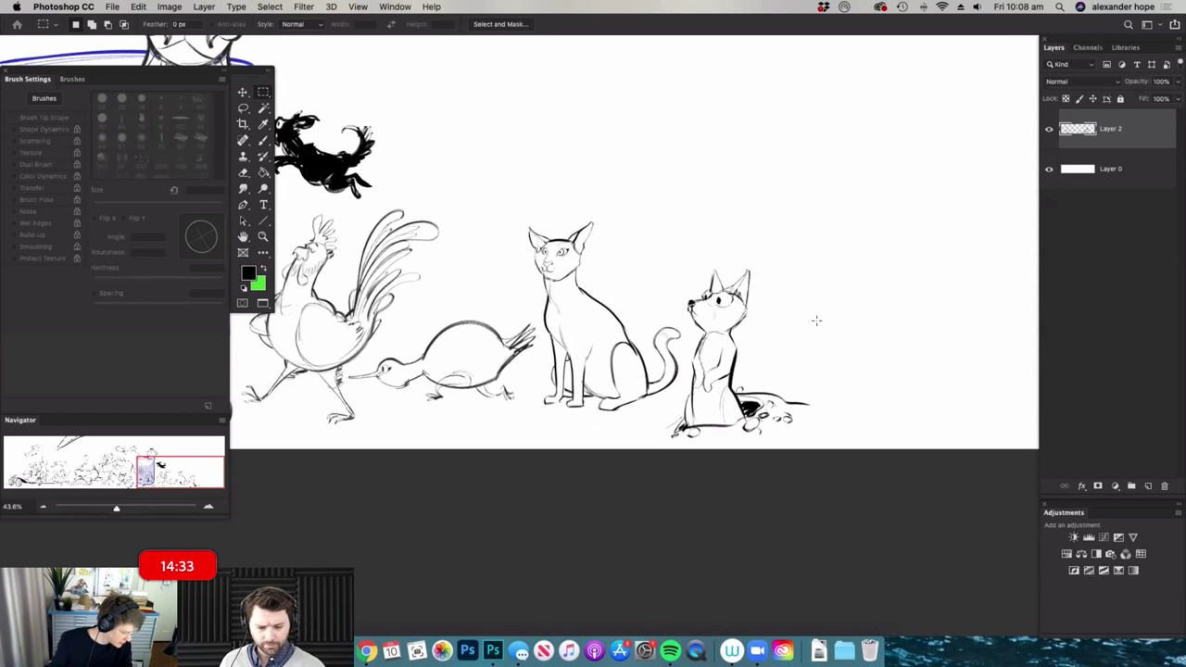
# - Switch to Chrome and search Google Images for "clifford dog"
pyautogui.moveTo(806, 374); pyautogui.dragTo(709, 373)
pyautogui.moveTo(718, 280); pyautogui.dragTo(792, 282)
pyautogui.scroll(1, 754, 247)
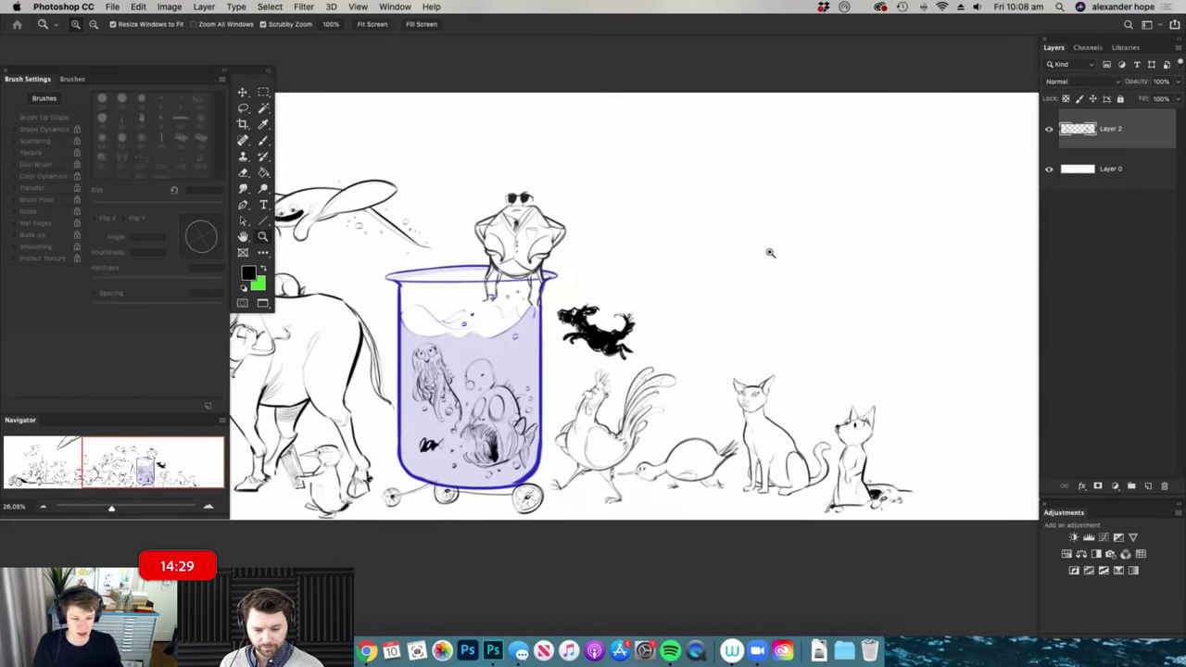
pyautogui.click(375, 652)
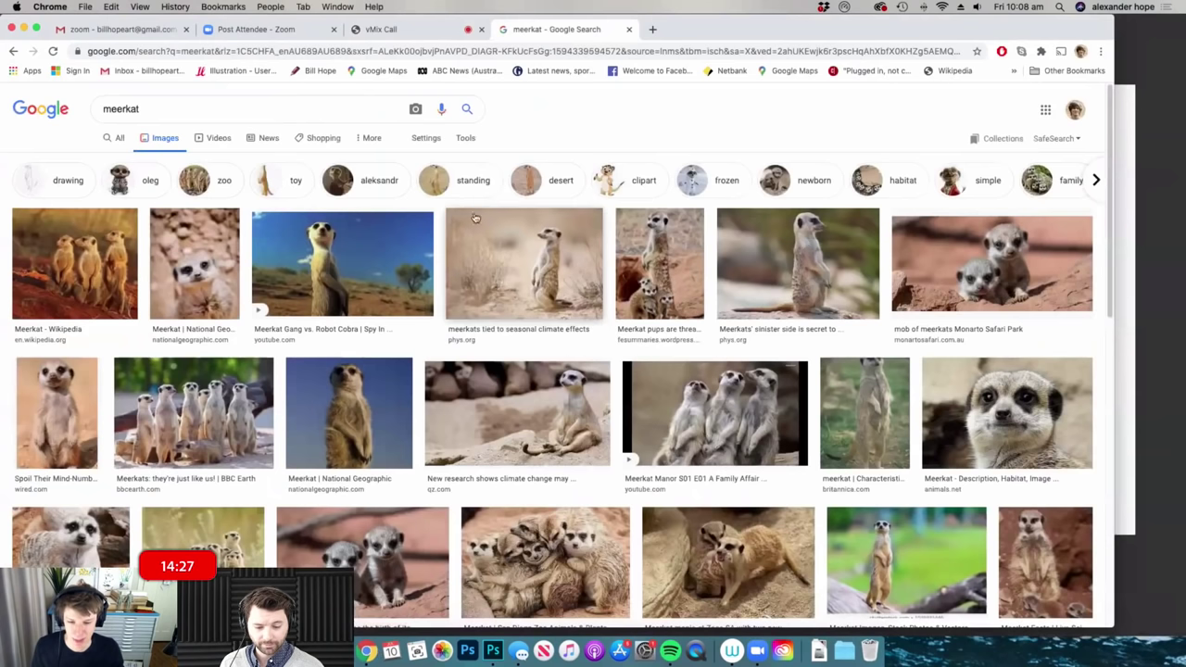
pyautogui.write('clifford ')
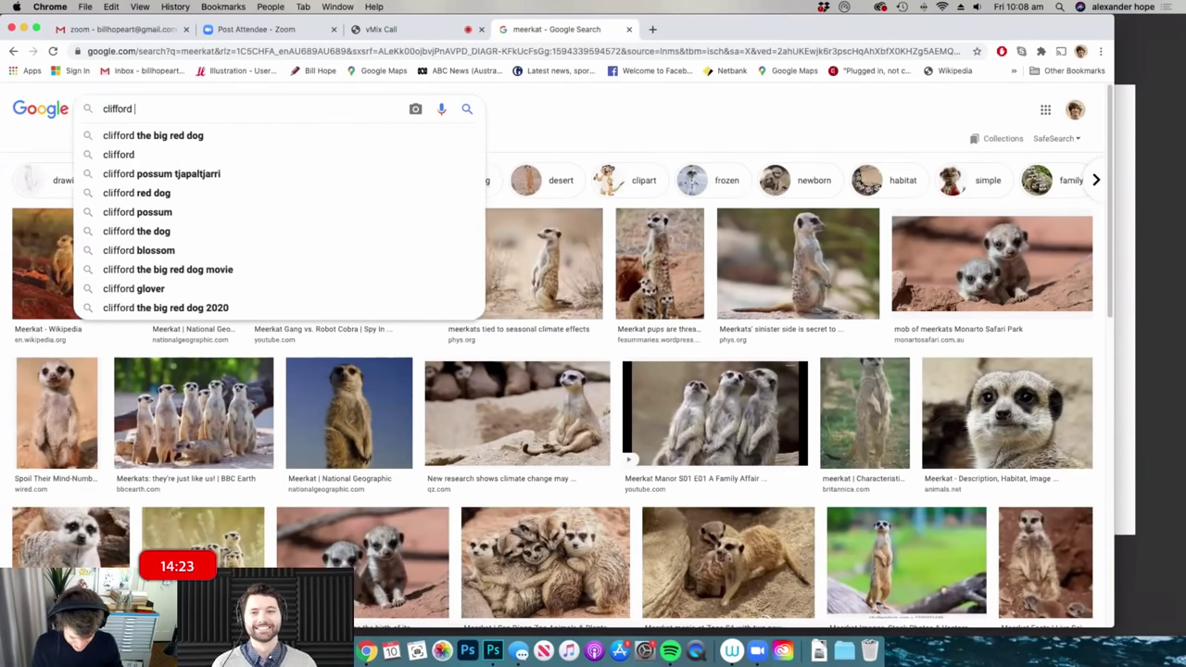
pyautogui.write('dog')
pyautogui.press('Return')
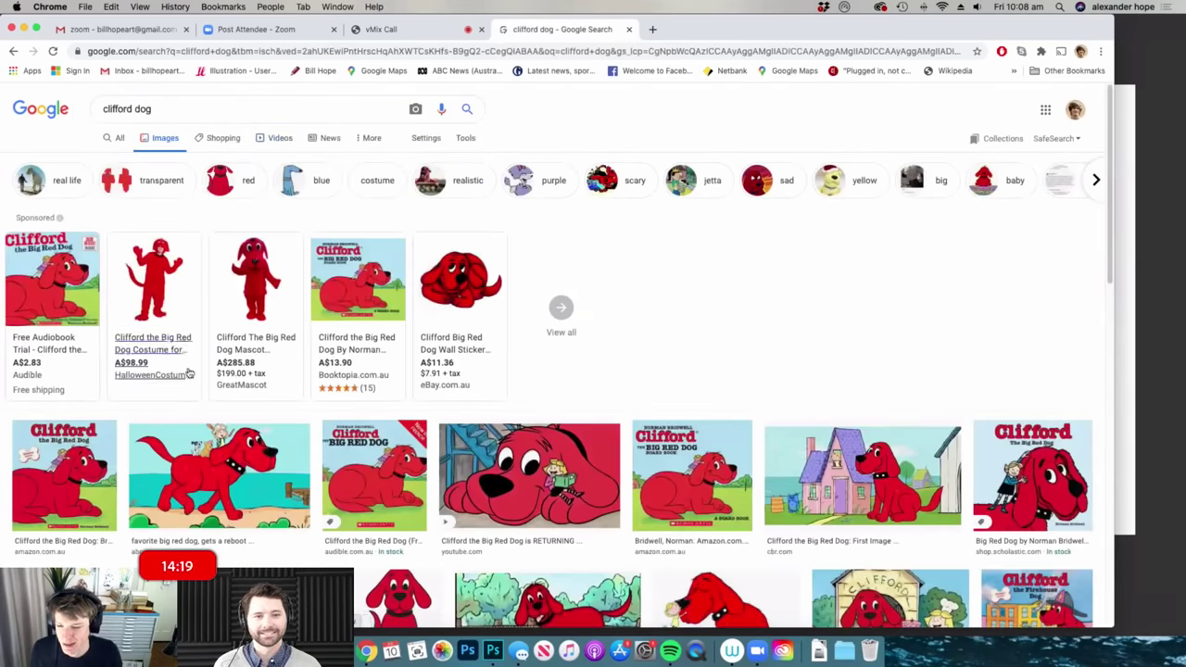
# - Copy the Clifford the Big Red Dog board book cover image and return to the illustration in Photoshop
pyautogui.click(493, 651)
pyautogui.moveTo(563, 436); pyautogui.dragTo(553, 435)
pyautogui.moveTo(792, 218); pyautogui.dragTo(814, 216)
pyautogui.click(366, 649)
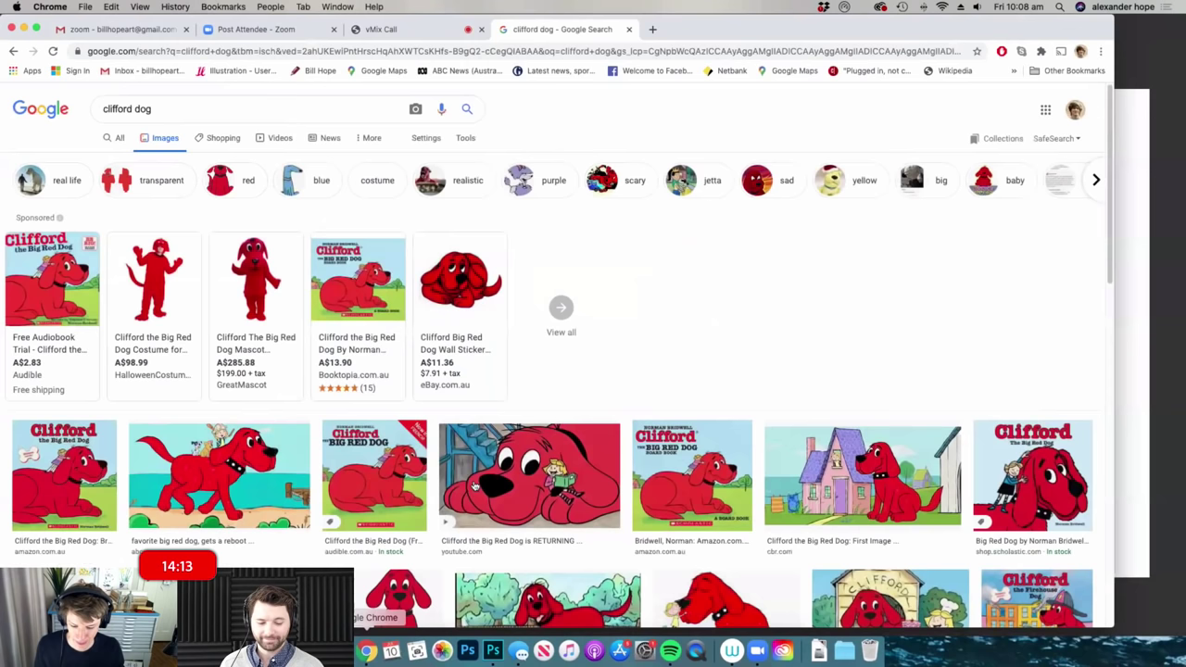
pyautogui.rightClick(696, 480)
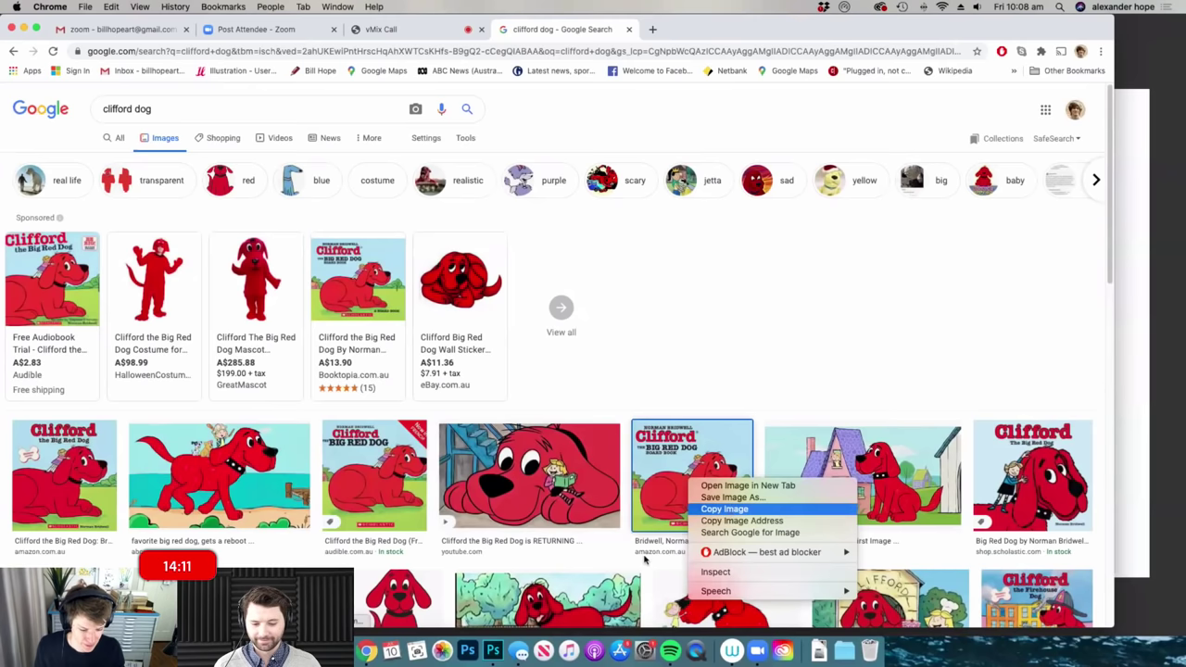
pyautogui.click(725, 509)
pyautogui.click(493, 650)
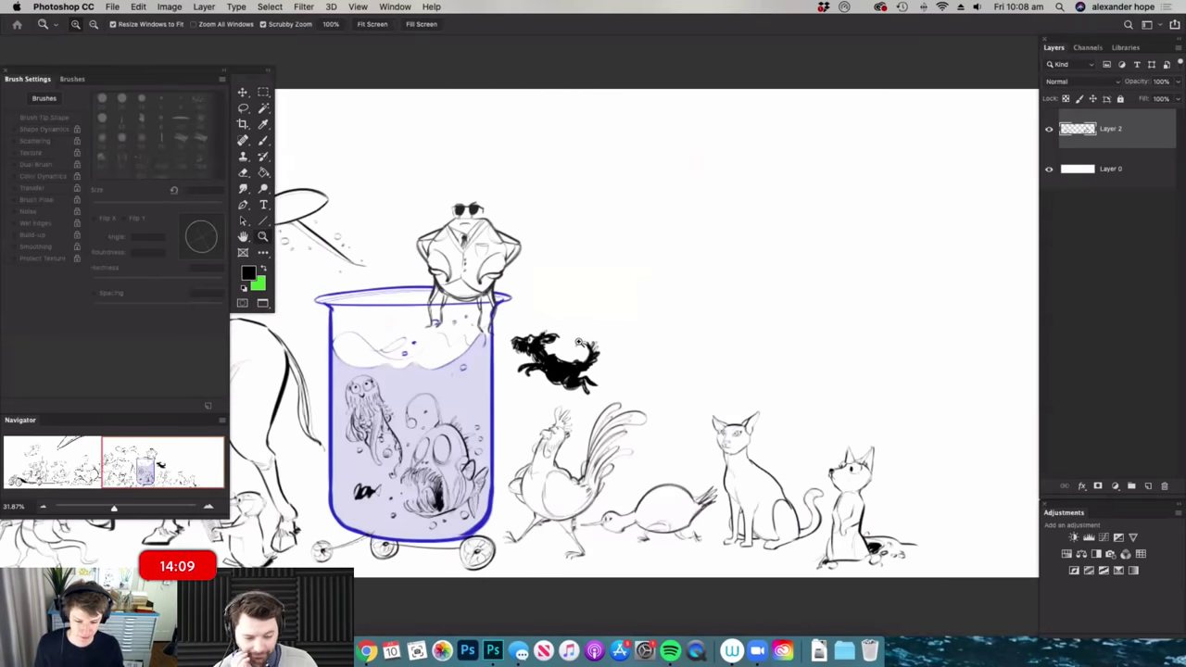
pyautogui.moveTo(607, 266); pyautogui.dragTo(576, 272)
pyautogui.moveTo(764, 230); pyautogui.dragTo(800, 230)
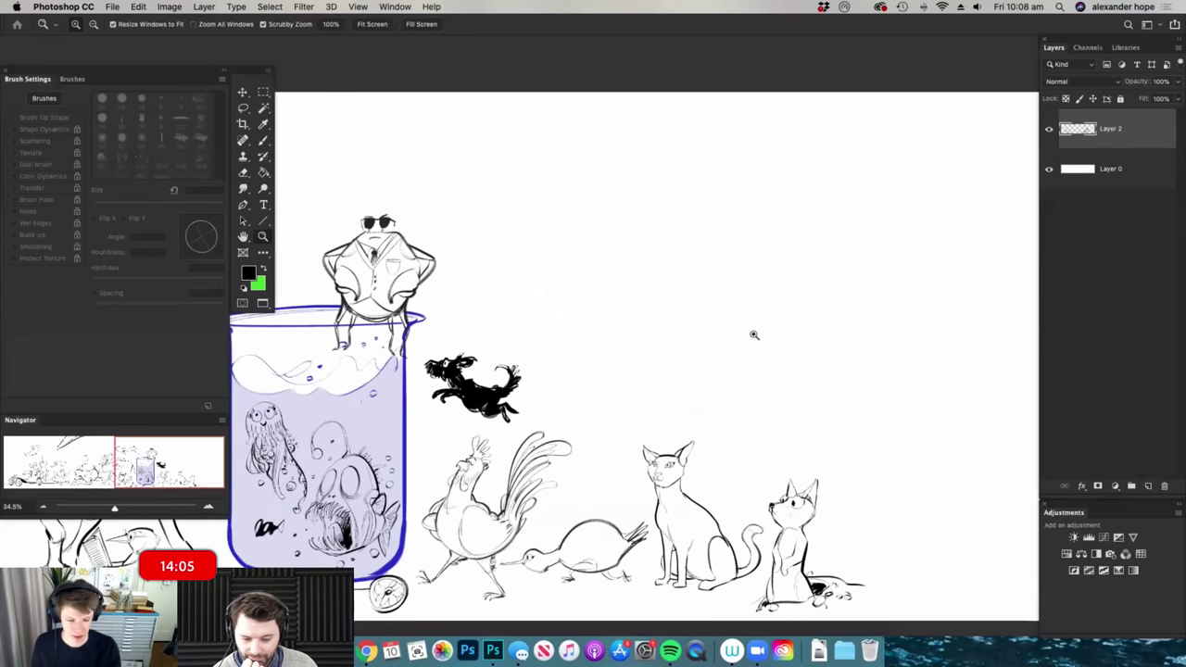
pyautogui.moveTo(754, 334); pyautogui.dragTo(700, 320)
pyautogui.moveTo(653, 245); pyautogui.dragTo(758, 279)
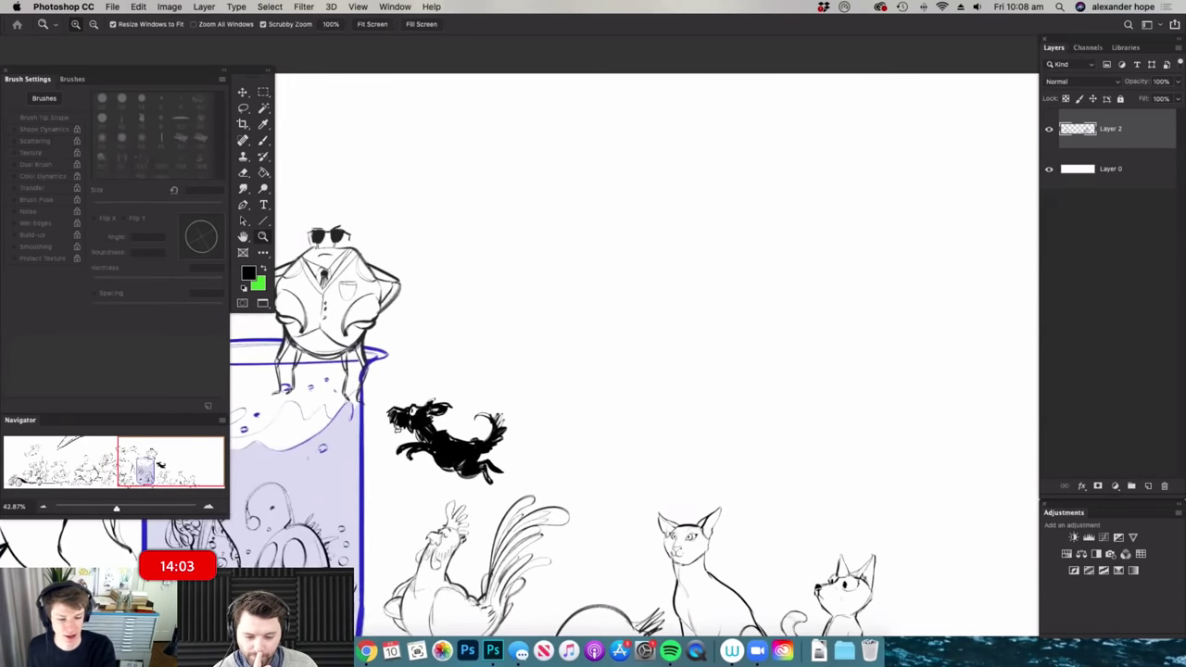
# - Switch to Chrome, search Google Images for "orca" and copy the photo of two leaping orcas from Orca | Wild Republic
pyautogui.click(367, 650)
pyautogui.moveTo(153, 109); pyautogui.dragTo(82, 105)
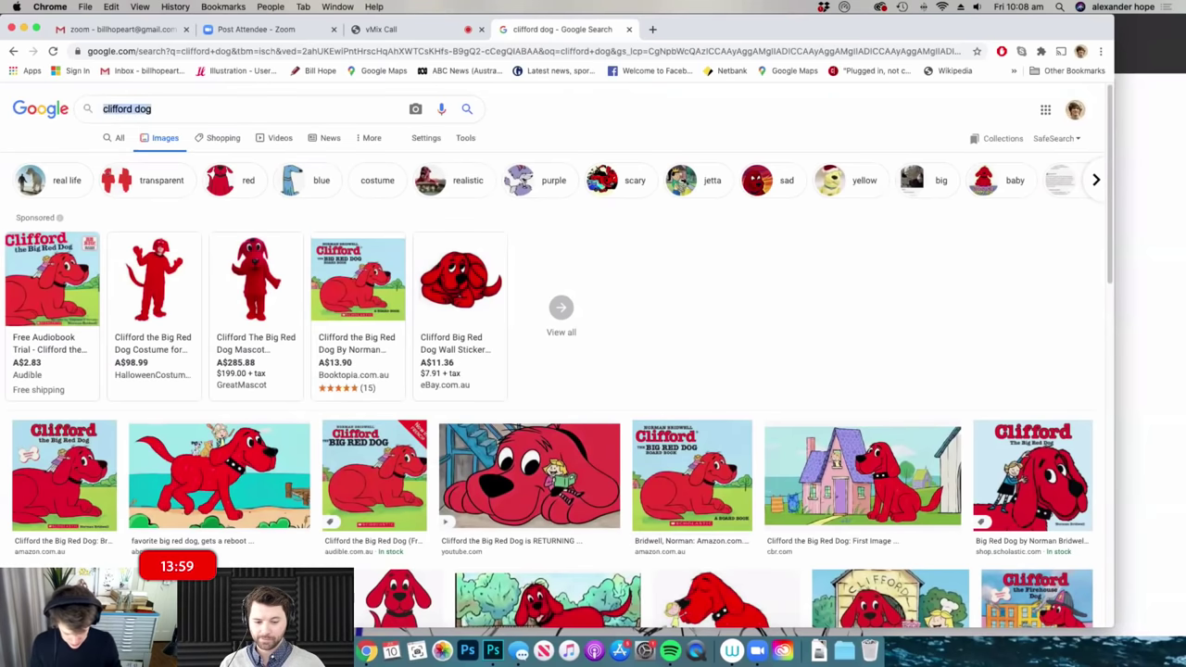
pyautogui.write('orca')
pyautogui.press('Return')
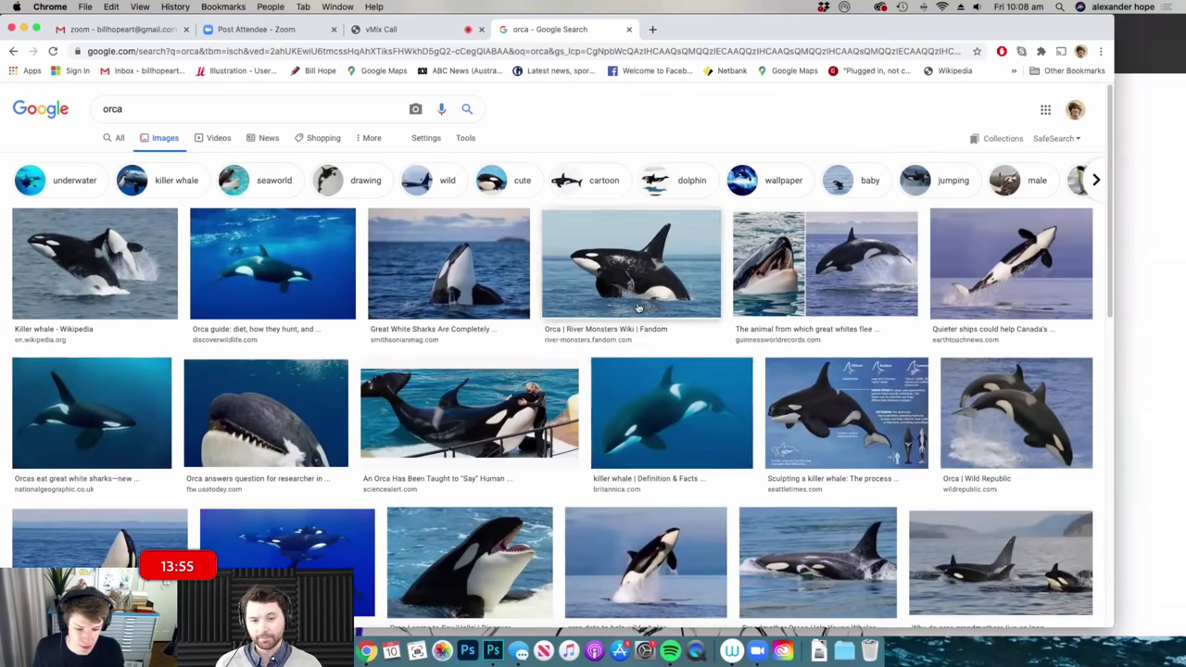
pyautogui.scroll(-1, 637, 311)
pyautogui.scroll(-3, 632, 309)
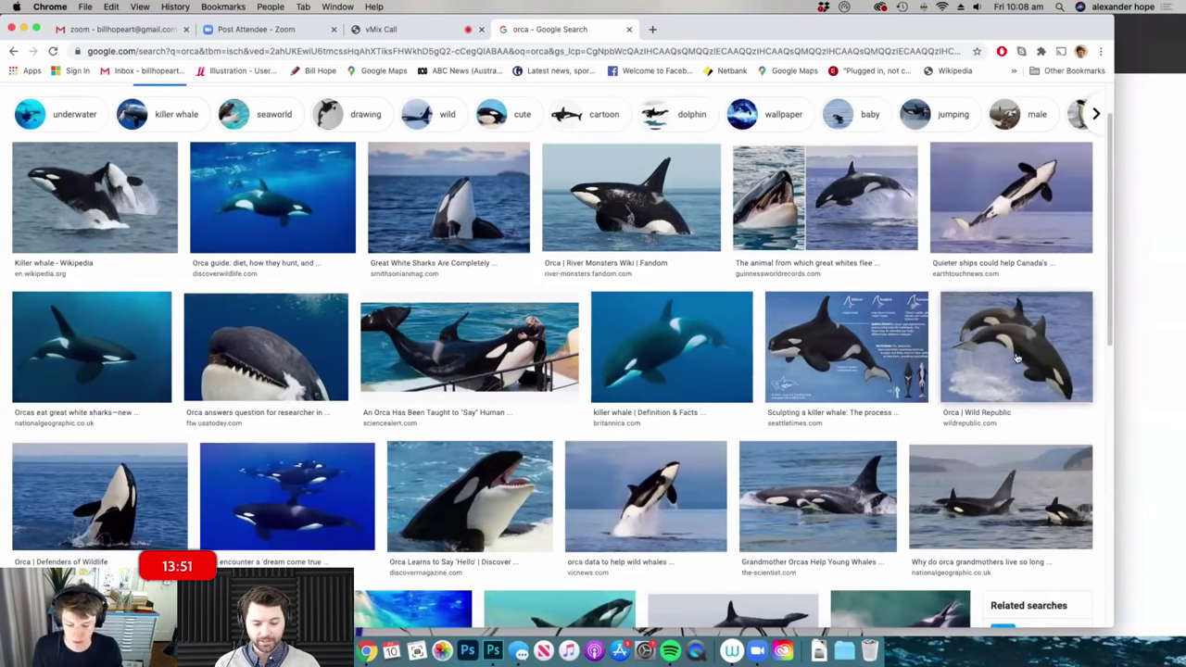
pyautogui.rightClick(1017, 358)
pyautogui.click(1129, 344)
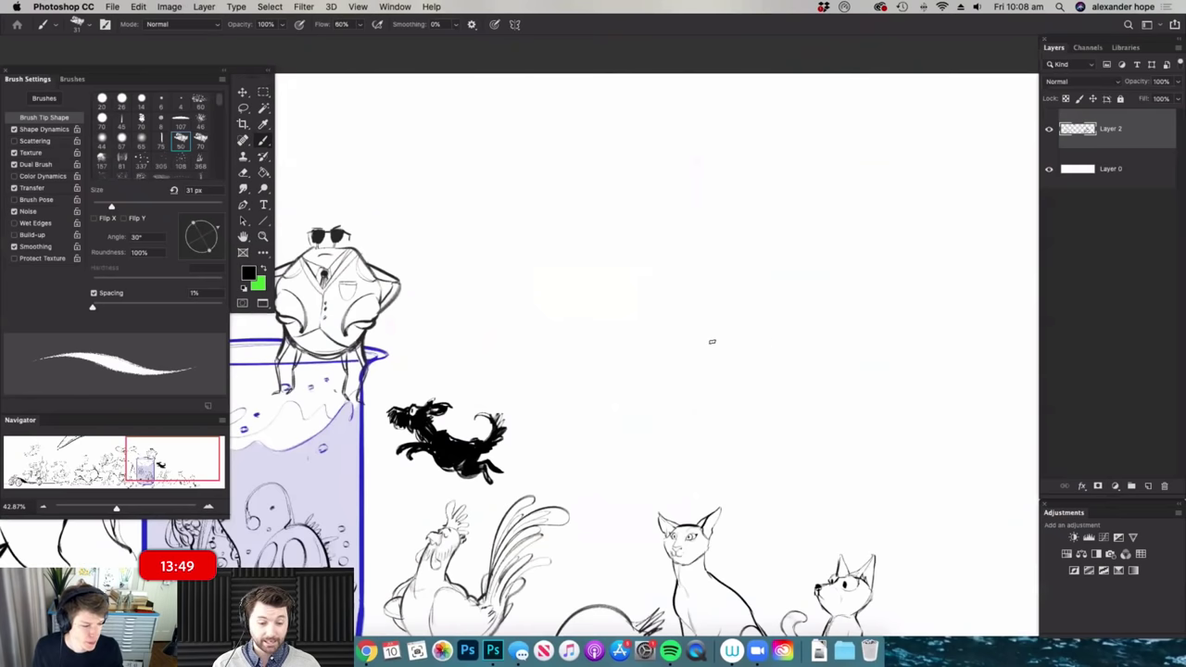
# - Paste the orca photo into the illustration, scale it up, and position it above the jar, beside the empty sky area
pyautogui.press('super+v')
pyautogui.moveTo(634, 326); pyautogui.dragTo(854, 182)
pyautogui.moveTo(767, 278); pyautogui.dragTo(500, 189)
pyautogui.press('Return')
pyautogui.moveTo(659, 247); pyautogui.dragTo(503, 237)
pyautogui.press('z')
pyautogui.press('v')
pyautogui.press('z')
pyautogui.moveTo(713, 241); pyautogui.dragTo(799, 274)
pyautogui.press('v')
pyautogui.press('b')
pyautogui.press('z')
pyautogui.press('b')
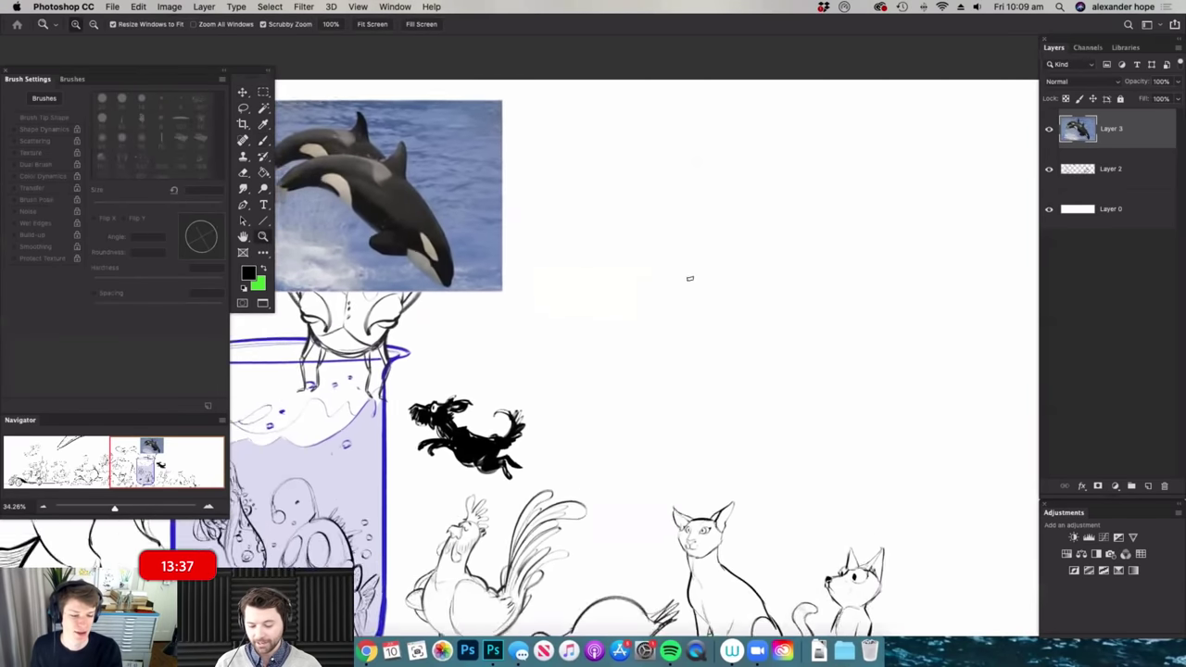
# - With the 50 px textured brush, draw the orca's long arched back, sloping forehead and rounded snout beside the photo
pyautogui.press('b')
pyautogui.rightClick(689, 278)
pyautogui.click(880, 248)
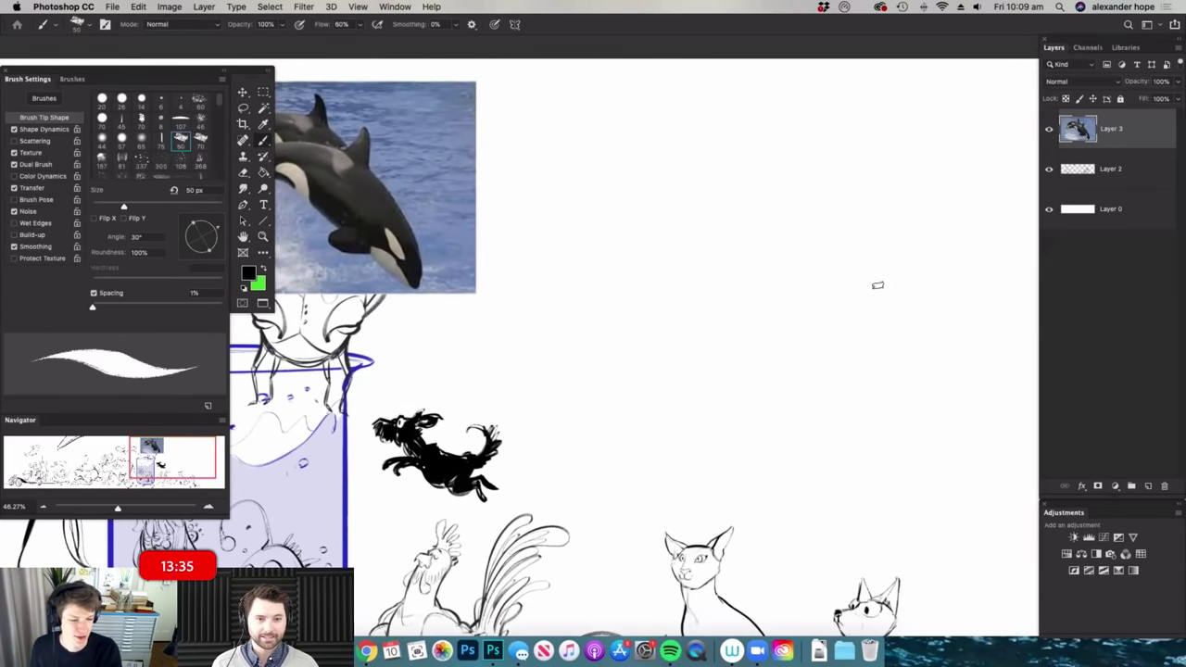
pyautogui.moveTo(913, 348)
pyautogui.mouseDown()
pyautogui.moveTo(732, 167)
pyautogui.moveTo(553, 192)
pyautogui.mouseUp()
pyautogui.press('z')
pyautogui.moveTo(854, 265)
pyautogui.mouseDown()
pyautogui.moveTo(751, 225)
pyautogui.moveTo(599, 215)
pyautogui.moveTo(628, 222)
pyautogui.moveTo(683, 202)
pyautogui.moveTo(690, 212)
pyautogui.moveTo(639, 246)
pyautogui.mouseUp()
pyautogui.press('b')
pyautogui.press('z')
pyautogui.press('b')
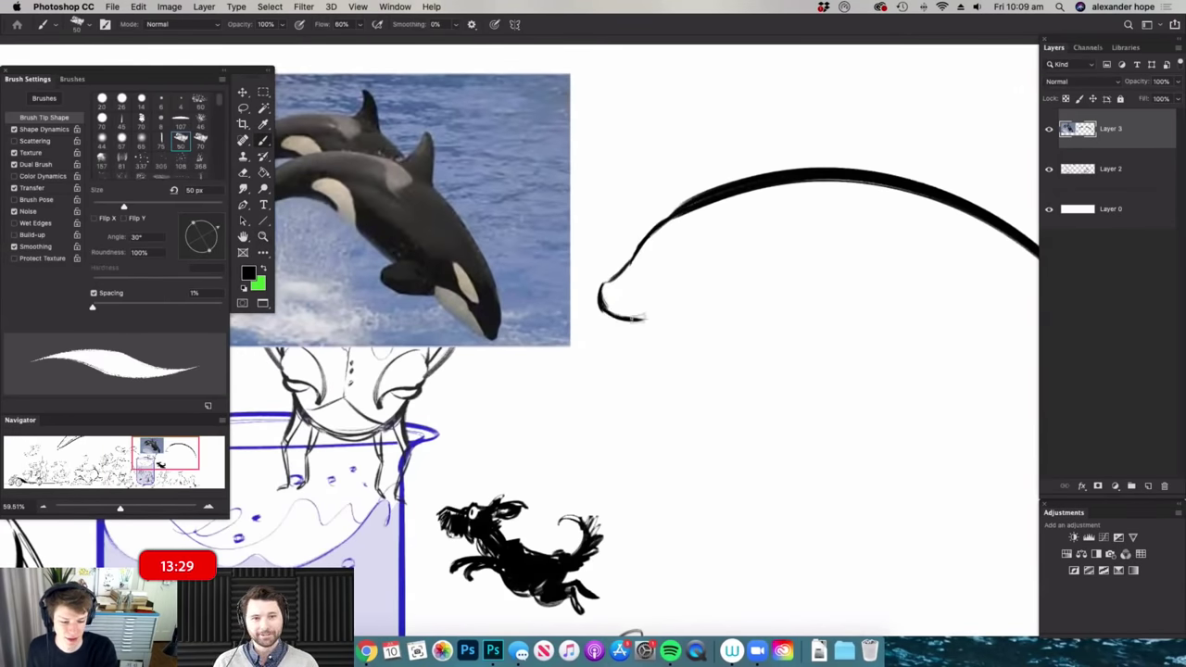
# - Draw the orca's lower jaw and belly line back toward the tail
pyautogui.scroll(-3, 648, 306)
pyautogui.scroll(2, 923, 343)
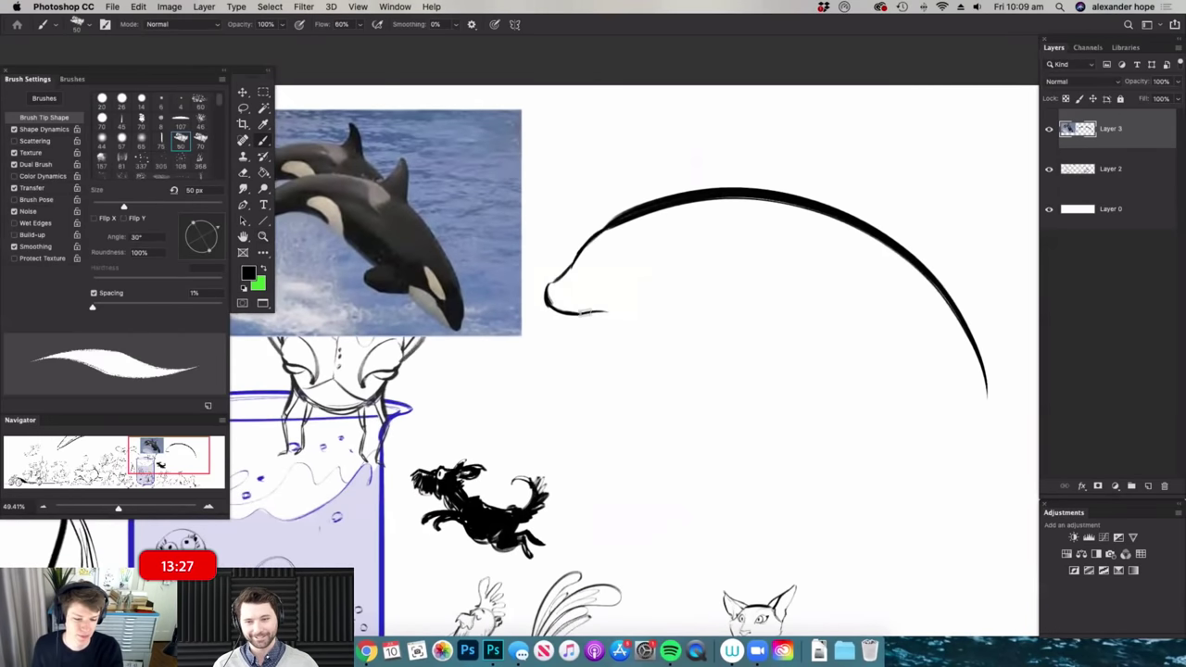
pyautogui.moveTo(618, 316)
pyautogui.mouseDown()
pyautogui.moveTo(648, 327)
pyautogui.moveTo(861, 336)
pyautogui.mouseUp()
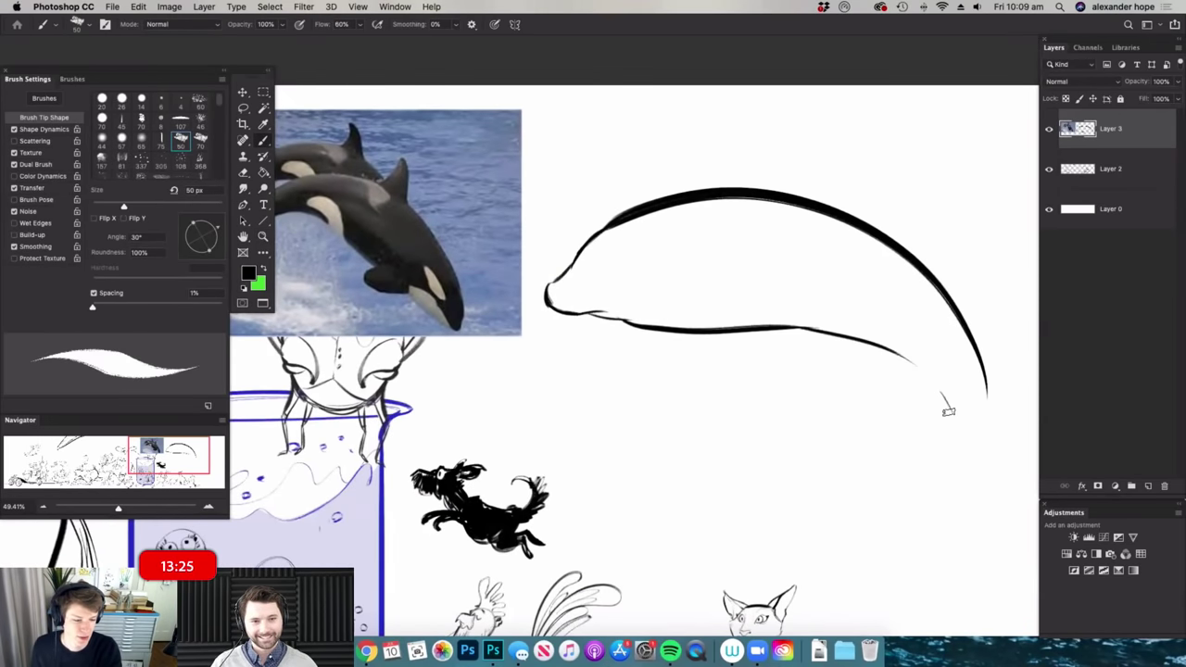
# - Draw a hooked dorsal fin on the orca's back and erase the thick back line under it, replacing it with faint strokes
pyautogui.scroll(-3, 815, 342)
pyautogui.scroll(5, 818, 203)
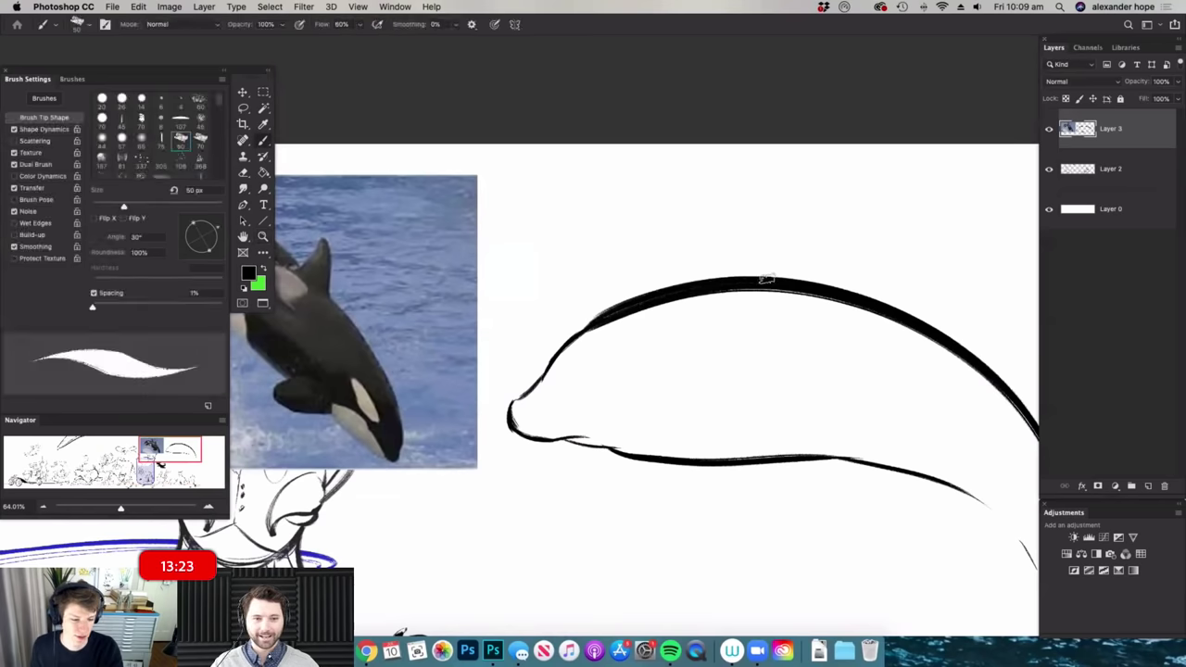
pyautogui.moveTo(956, 256); pyautogui.dragTo(903, 316)
pyautogui.press('e')
pyautogui.moveTo(834, 283)
pyautogui.mouseDown()
pyautogui.moveTo(821, 307)
pyautogui.moveTo(866, 310)
pyautogui.mouseUp()
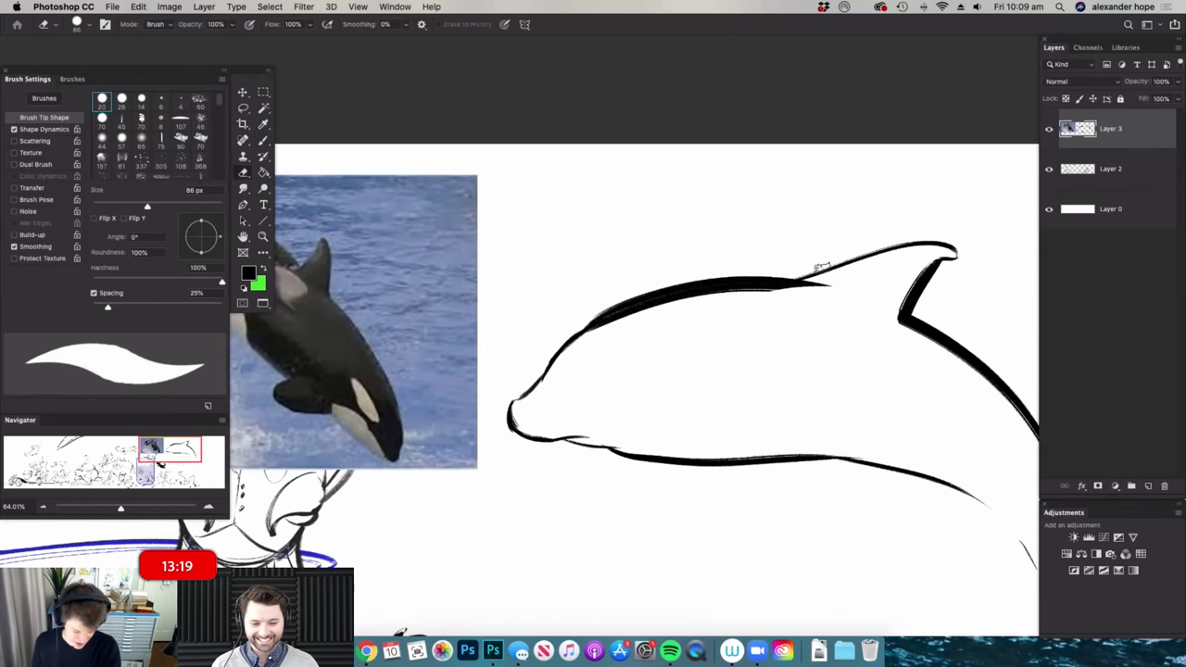
pyautogui.press('b')
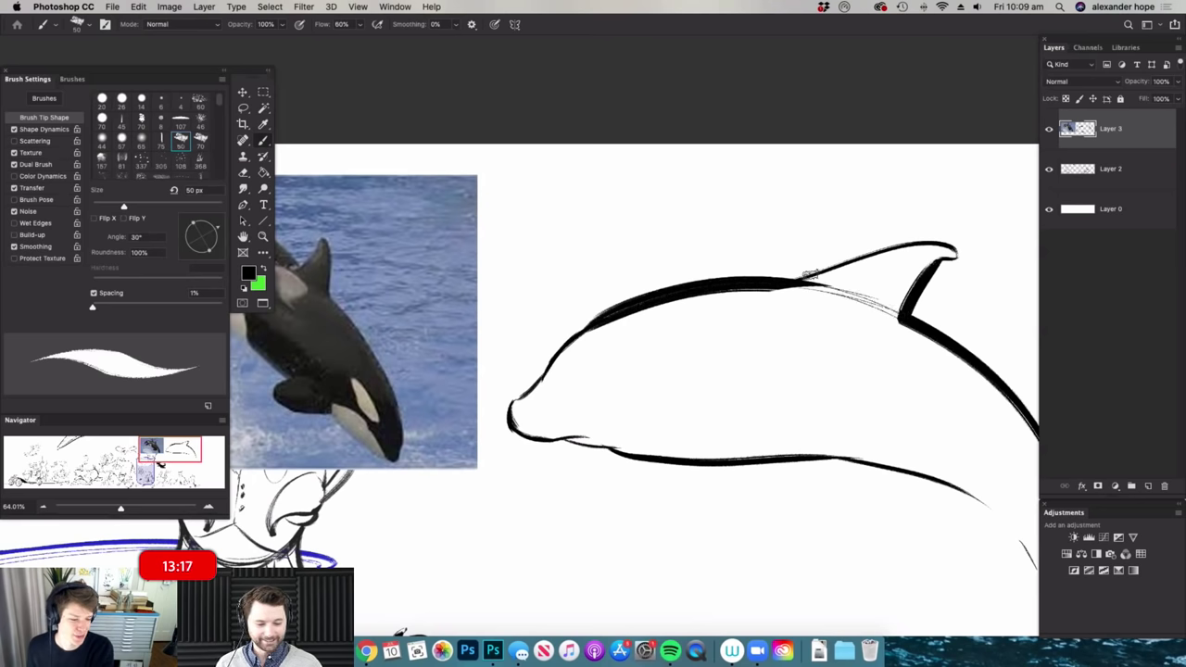
# - Draw the orca's oval eye patch and the line separating the pale lower jaw from the dark upper head
pyautogui.moveTo(857, 288)
pyautogui.mouseDown()
pyautogui.moveTo(744, 323)
pyautogui.moveTo(782, 340)
pyautogui.moveTo(736, 363)
pyautogui.moveTo(770, 373)
pyautogui.mouseUp()
pyautogui.press('b')
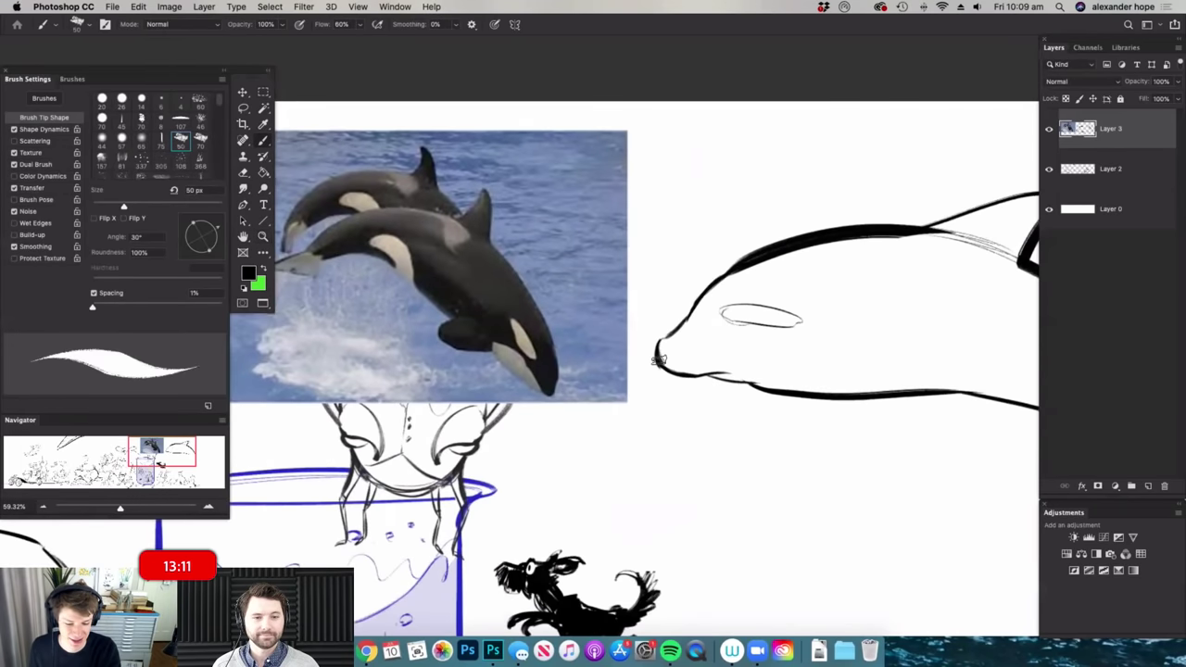
pyautogui.moveTo(678, 383); pyautogui.dragTo(589, 402)
pyautogui.moveTo(914, 397); pyautogui.dragTo(982, 397)
# - Draw the orca's near flipper, erase the belly line crossing it, and add the smaller far flipper below the chest
pyautogui.moveTo(734, 375); pyautogui.dragTo(828, 420)
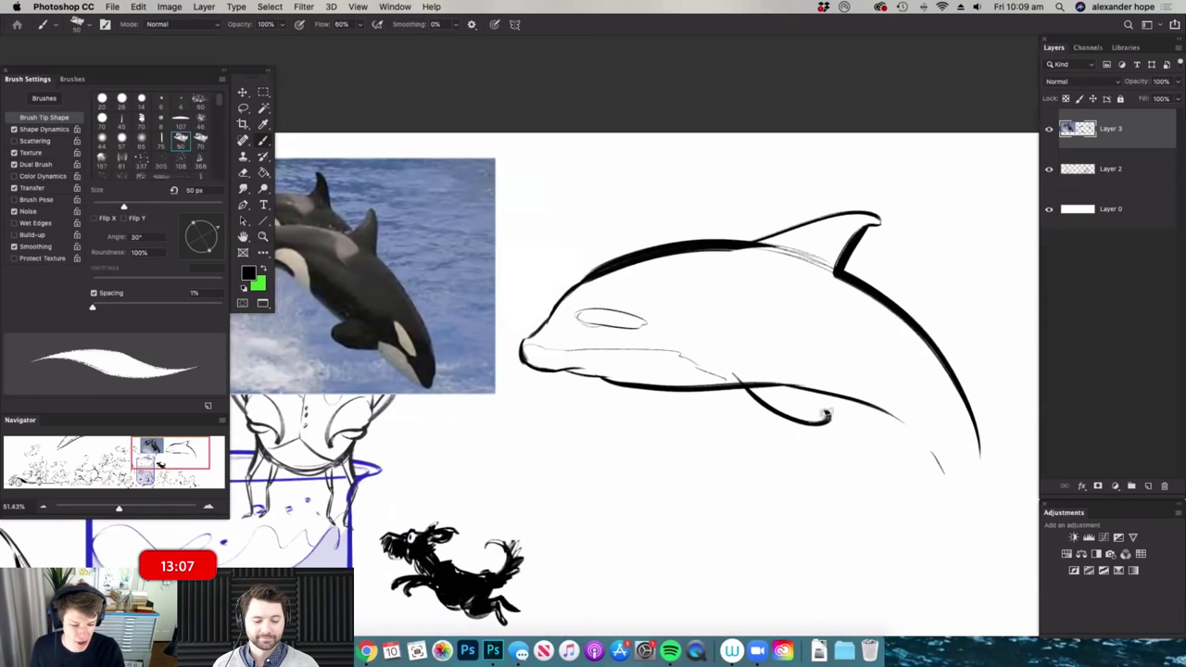
pyautogui.scroll(-3, 796, 371)
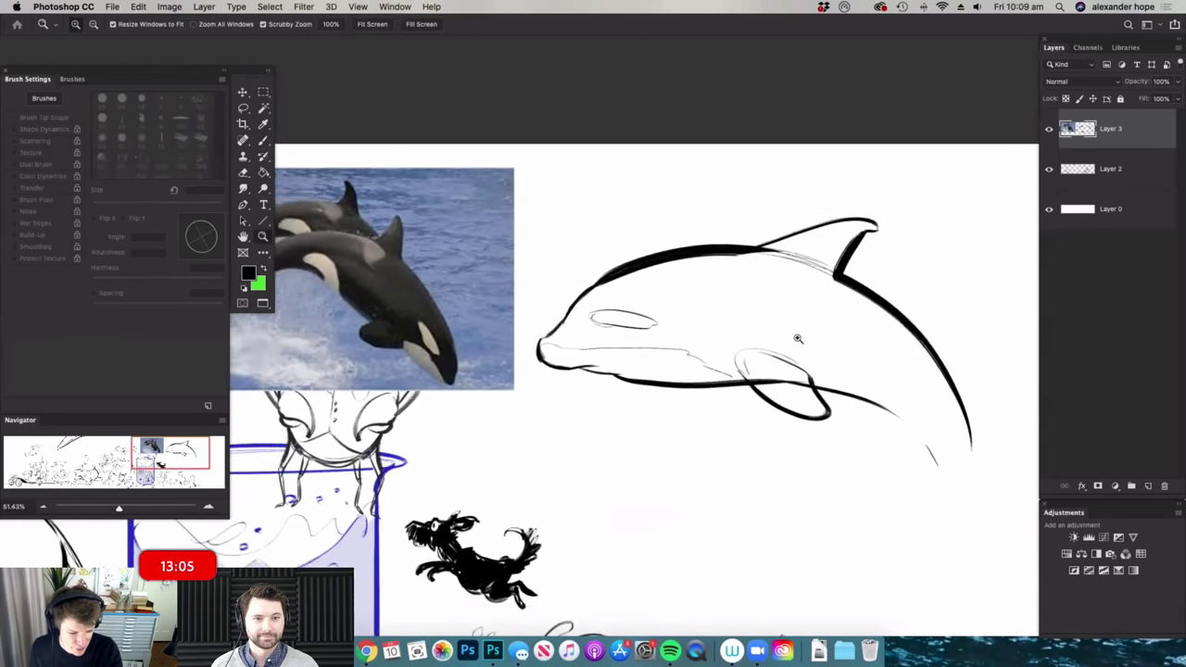
pyautogui.scroll(4, 796, 371)
pyautogui.press('e')
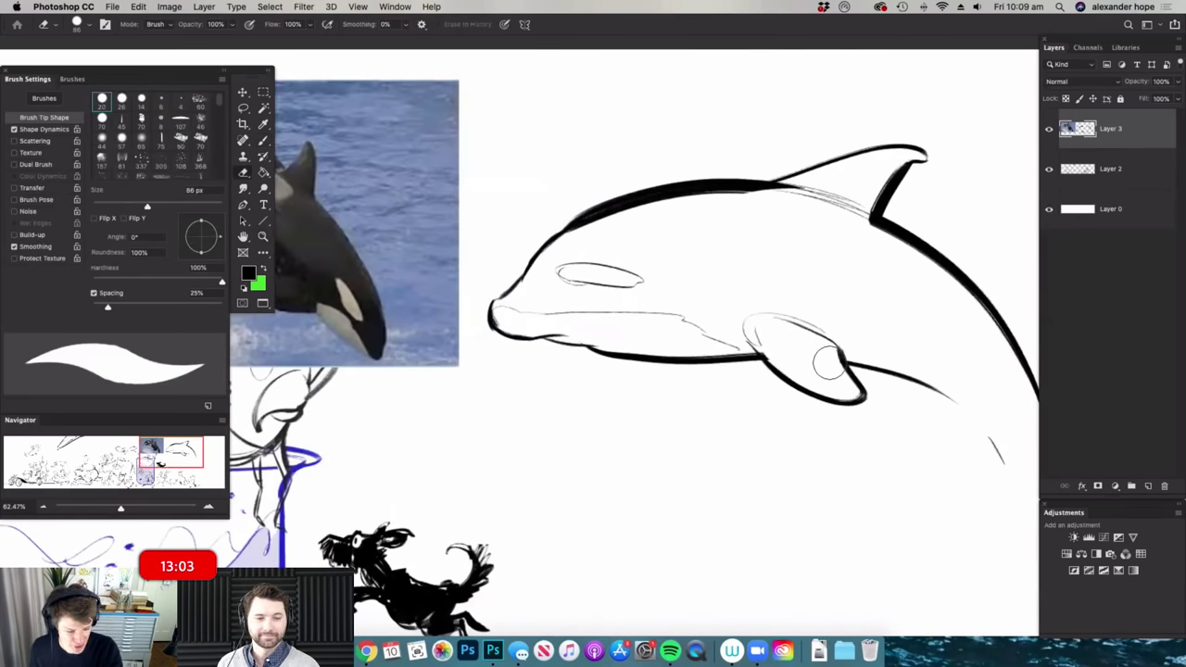
pyautogui.press('b')
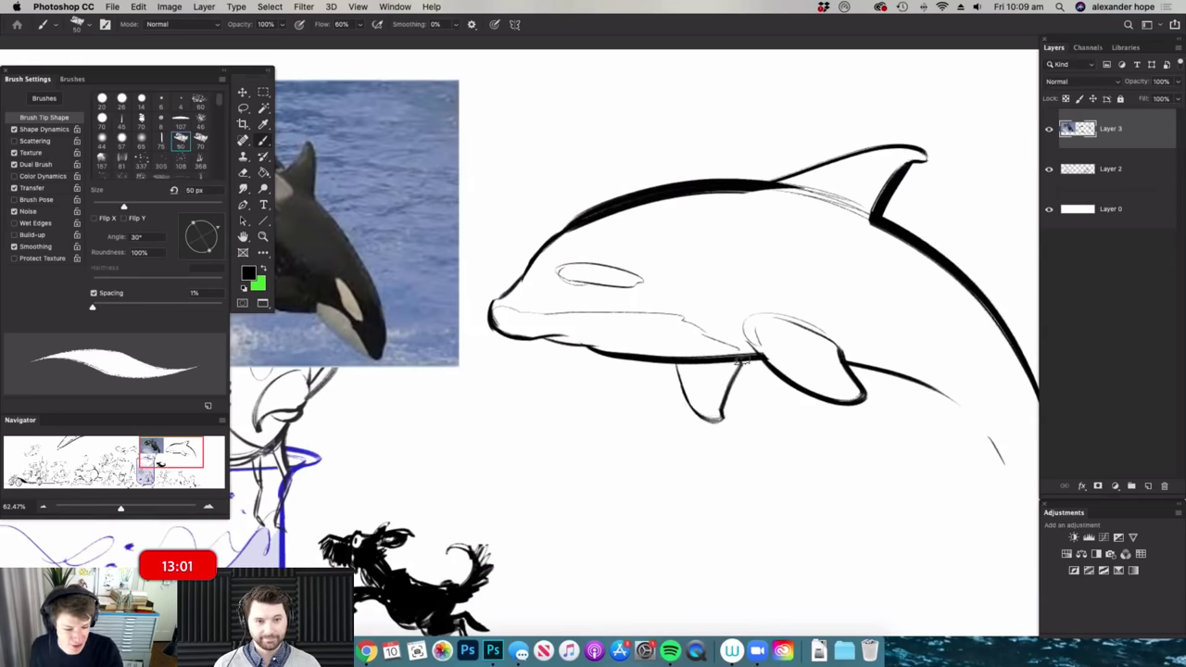
# - Draw a small round eye with a dark pupil at the front end of the orca's eye patch
pyautogui.scroll(-3, 738, 359)
pyautogui.scroll(2, 704, 340)
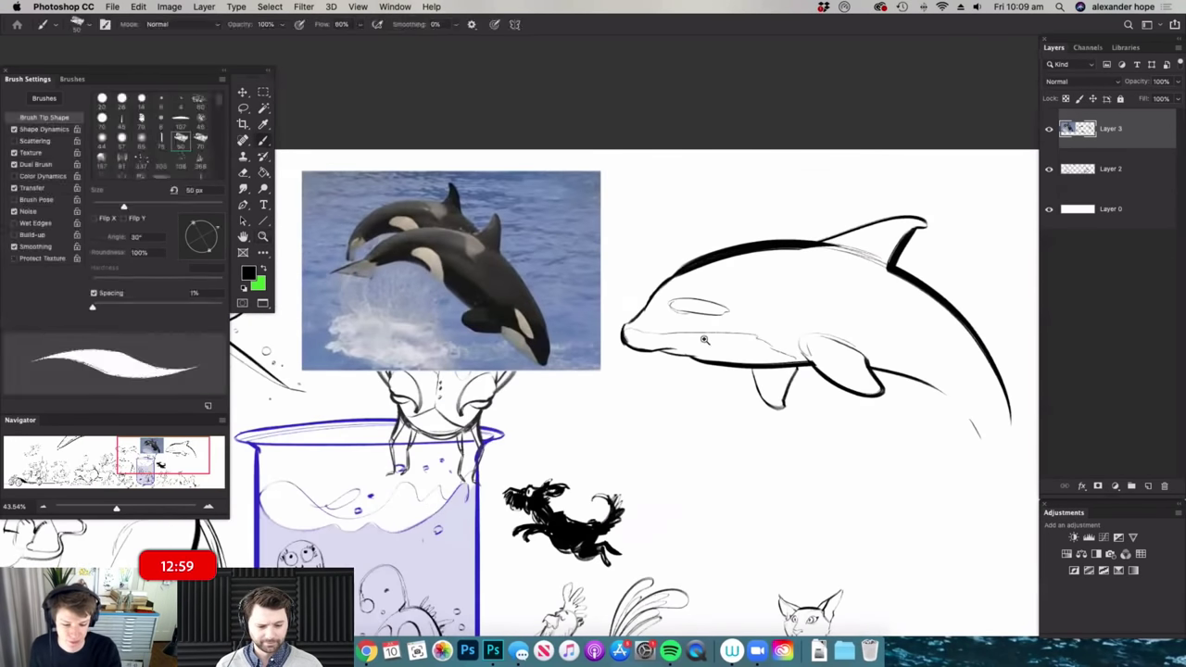
pyautogui.scroll(3, 704, 340)
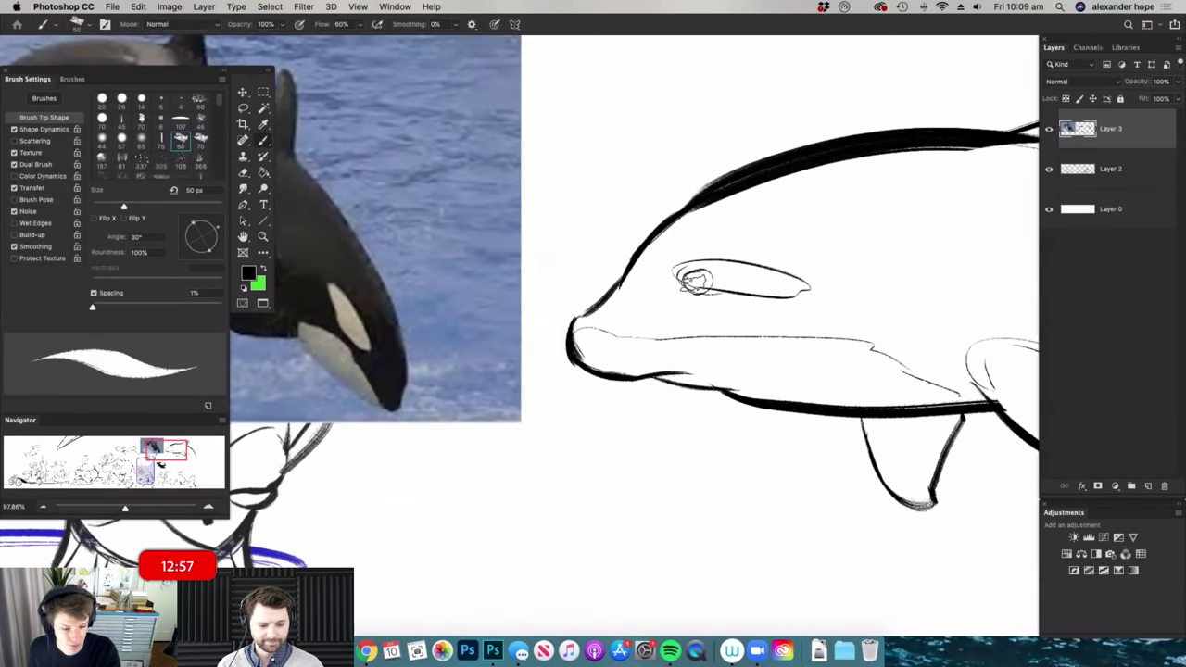
pyautogui.scroll(-2, 648, 315)
pyautogui.scroll(2, 606, 334)
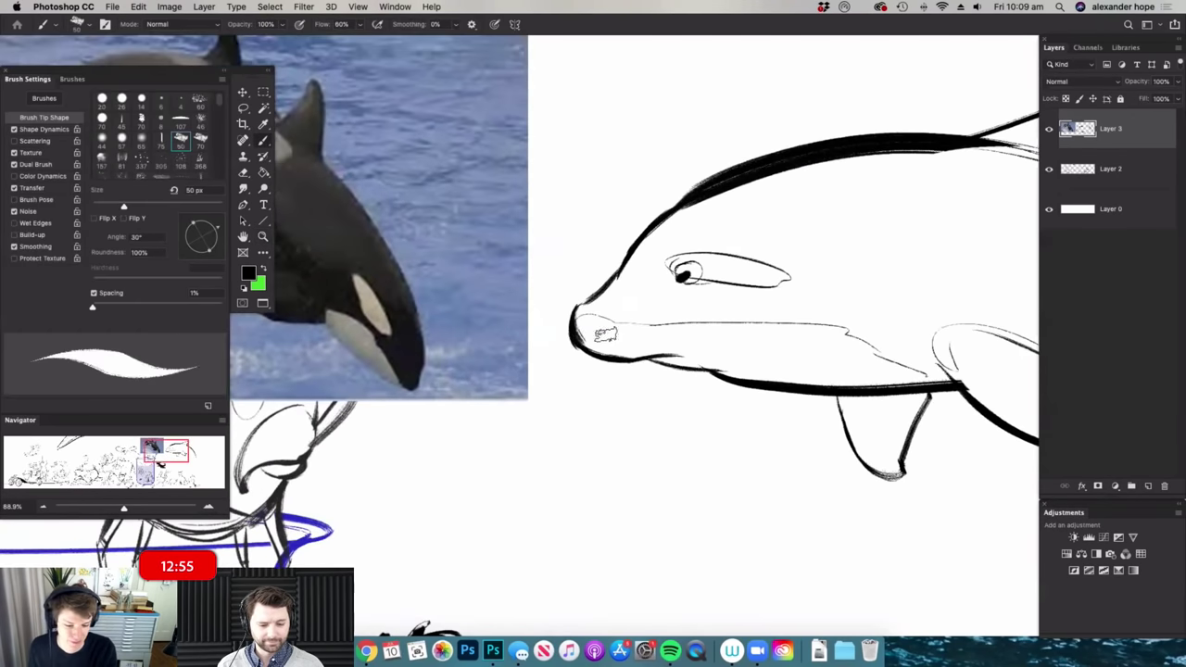
# - Draw the orca's mouth line back from the snout, ending in a short dark corner mark
pyautogui.moveTo(633, 331)
pyautogui.mouseDown()
pyautogui.moveTo(811, 336)
pyautogui.moveTo(639, 343)
pyautogui.mouseUp()
pyautogui.press('super+z')
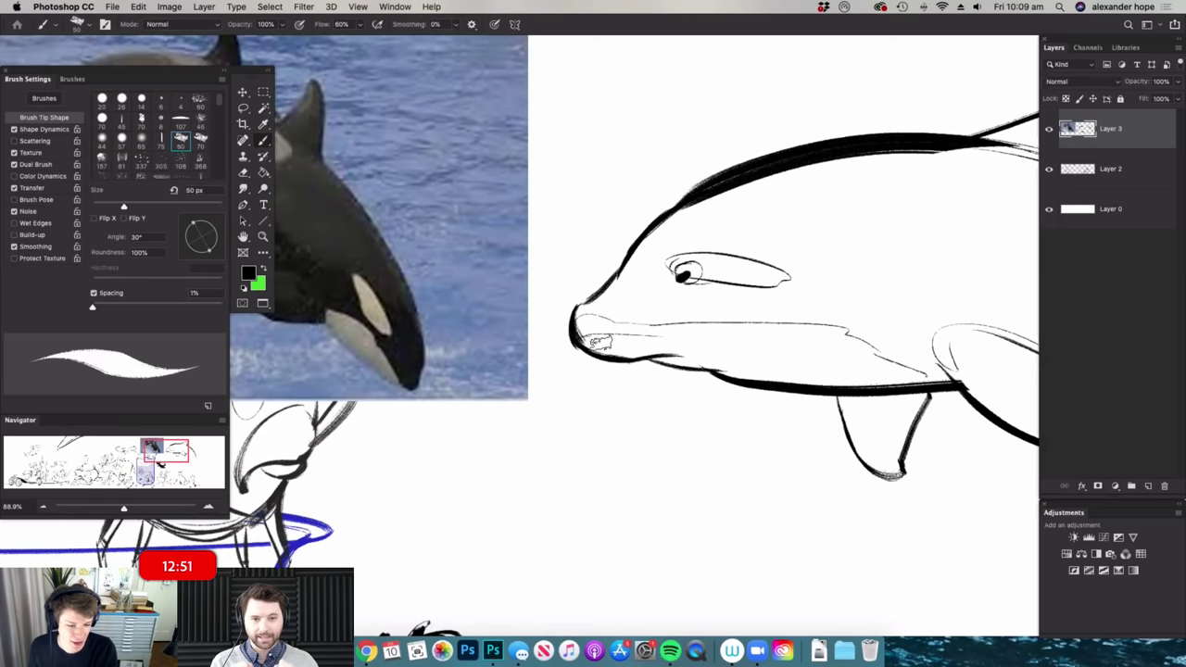
pyautogui.moveTo(676, 335); pyautogui.dragTo(754, 337)
# - Draw the orca's two tail flukes and extend the belly line down to the tail base
pyautogui.press('super+space')
pyautogui.moveTo(749, 332)
pyautogui.mouseDown()
pyautogui.moveTo(691, 361)
pyautogui.moveTo(621, 369)
pyautogui.mouseUp()
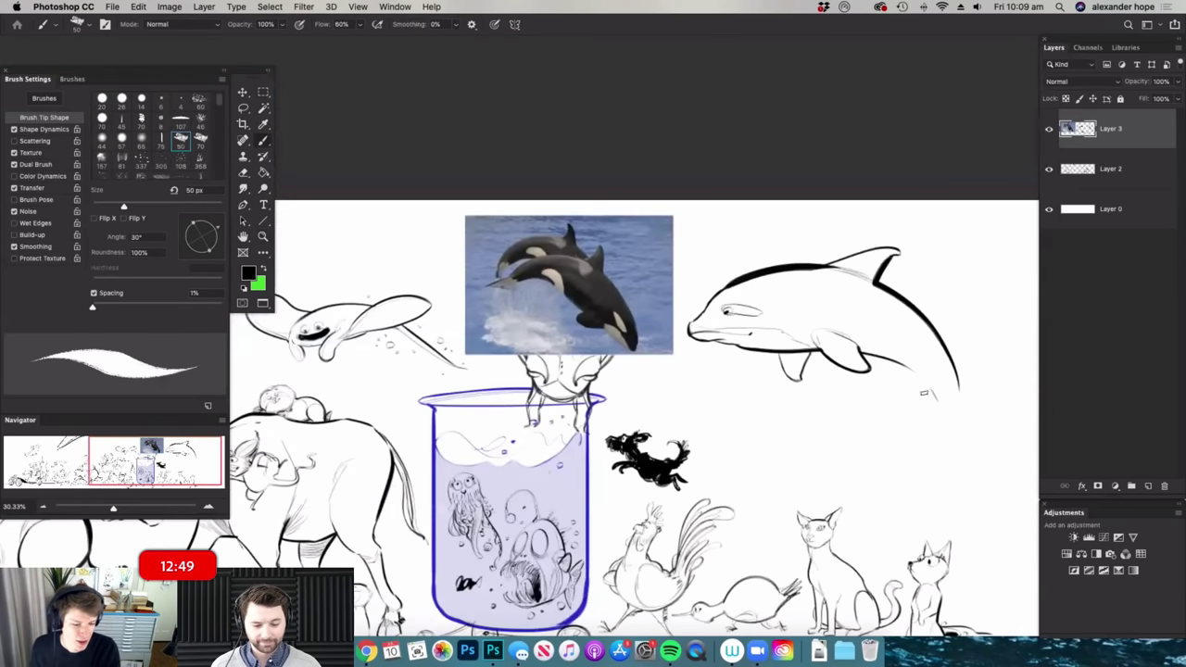
pyautogui.press('super+space')
pyautogui.moveTo(940, 365); pyautogui.dragTo(915, 370)
pyautogui.moveTo(990, 399); pyautogui.dragTo(1045, 405)
pyautogui.moveTo(955, 335)
pyautogui.mouseDown()
pyautogui.moveTo(840, 320)
pyautogui.moveTo(867, 319)
pyautogui.moveTo(938, 424)
pyautogui.mouseUp()
pyautogui.press('super+space')
pyautogui.press('b')
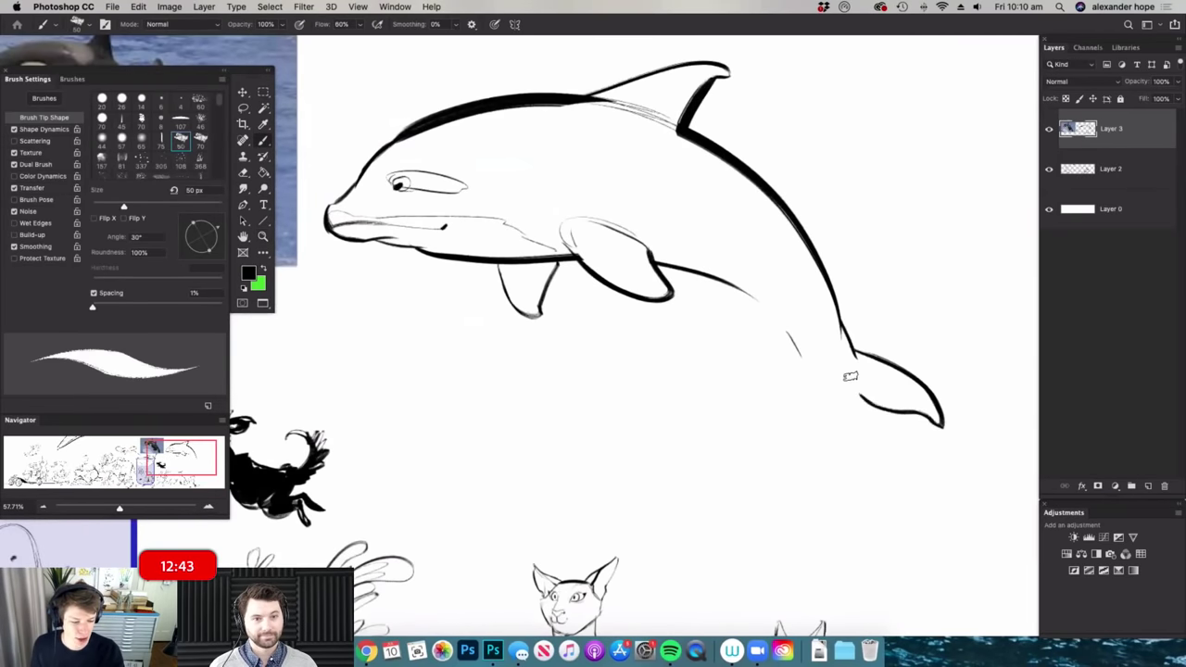
pyautogui.moveTo(786, 326); pyautogui.dragTo(797, 454)
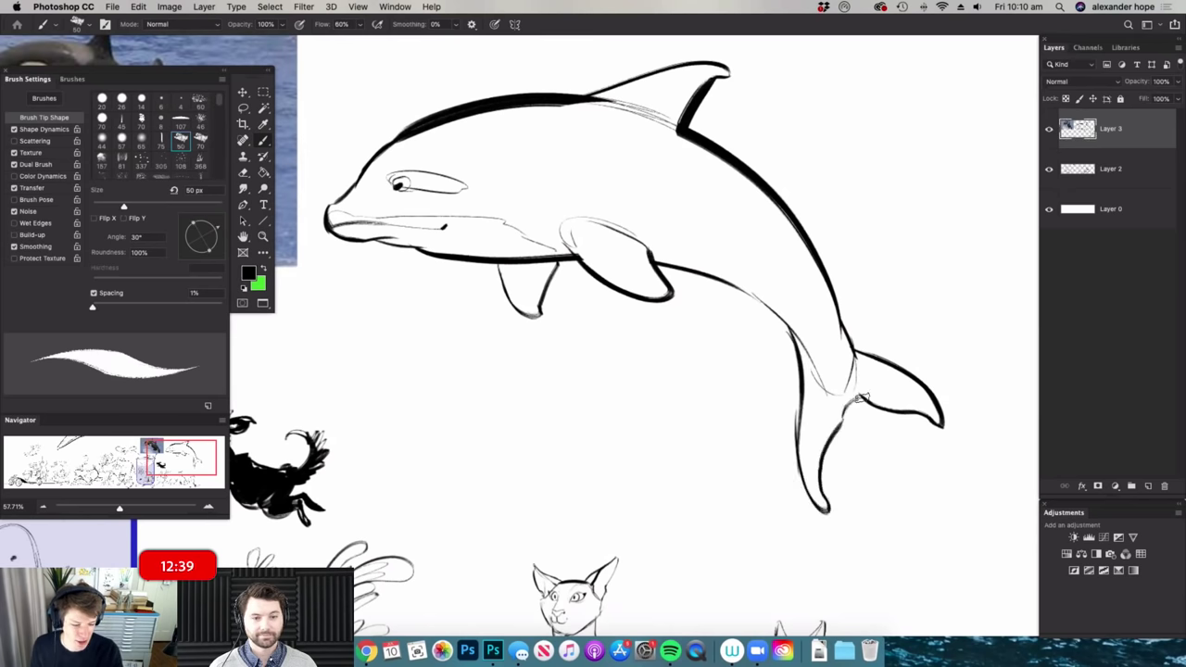
# - Draw the outline of the rounded pale flank patch behind the orca's near flipper
pyautogui.press('super+space')
pyautogui.moveTo(915, 391)
pyautogui.mouseDown()
pyautogui.moveTo(873, 398)
pyautogui.moveTo(948, 394)
pyautogui.mouseUp()
pyautogui.press('super+space')
pyautogui.press('super+space')
pyautogui.moveTo(849, 380); pyautogui.dragTo(820, 378)
pyautogui.press('super+space')
pyautogui.moveTo(846, 315); pyautogui.dragTo(909, 319)
pyautogui.moveTo(736, 362)
pyautogui.mouseDown()
pyautogui.moveTo(853, 347)
pyautogui.moveTo(825, 386)
pyautogui.mouseUp()
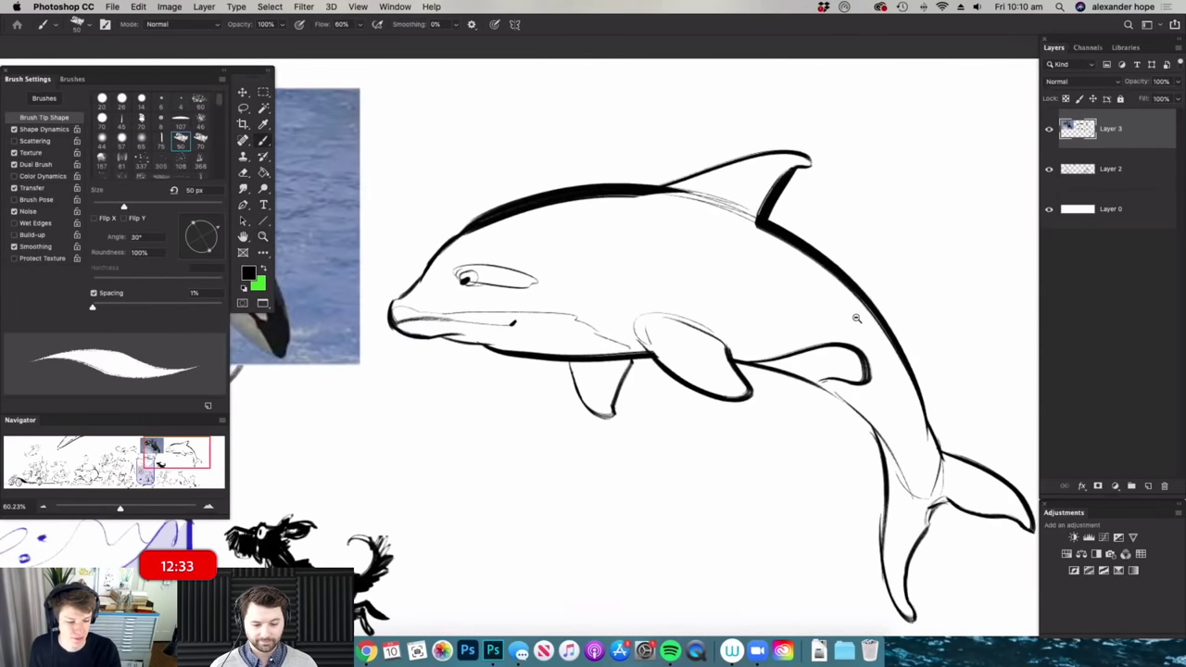
# - Strengthen the line separating the orca's pale lower jaw from its dark upper head
pyautogui.press('super+space')
pyautogui.moveTo(876, 324); pyautogui.dragTo(841, 324)
pyautogui.press('super+space')
pyautogui.moveTo(610, 297); pyautogui.dragTo(670, 298)
pyautogui.moveTo(563, 316); pyautogui.dragTo(786, 335)
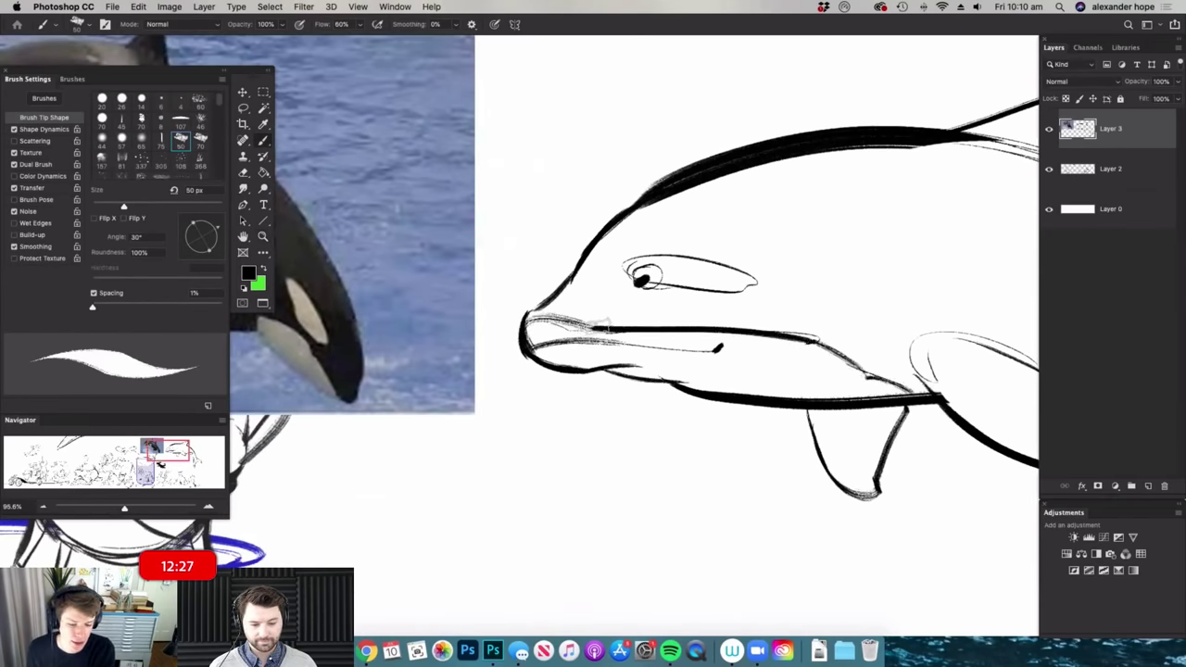
pyautogui.press('super+space')
pyautogui.moveTo(735, 291); pyautogui.dragTo(623, 291)
pyautogui.press('super+space')
pyautogui.moveTo(919, 294); pyautogui.dragTo(963, 294)
pyautogui.press('g')
pyautogui.click(907, 321)
pyautogui.press('super+z')
# - Close the gaps in the orca's outline at the tail base and where the jaw marking meets the near flipper
pyautogui.press('super+space')
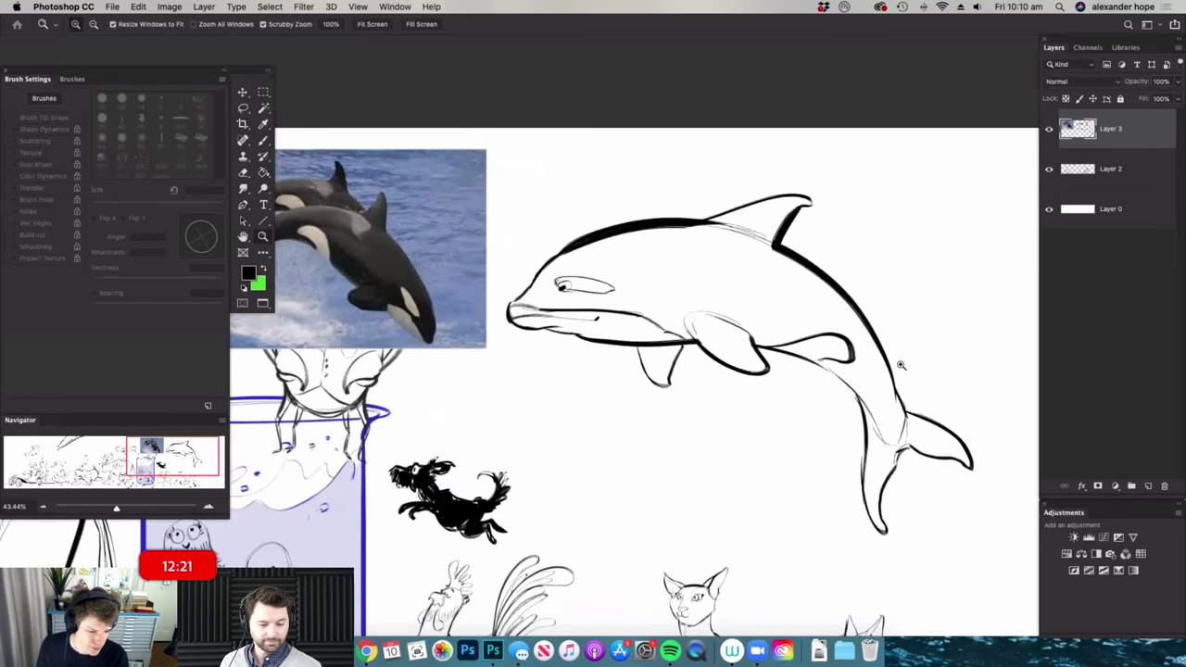
pyautogui.moveTo(900, 365); pyautogui.dragTo(941, 363)
pyautogui.press('b')
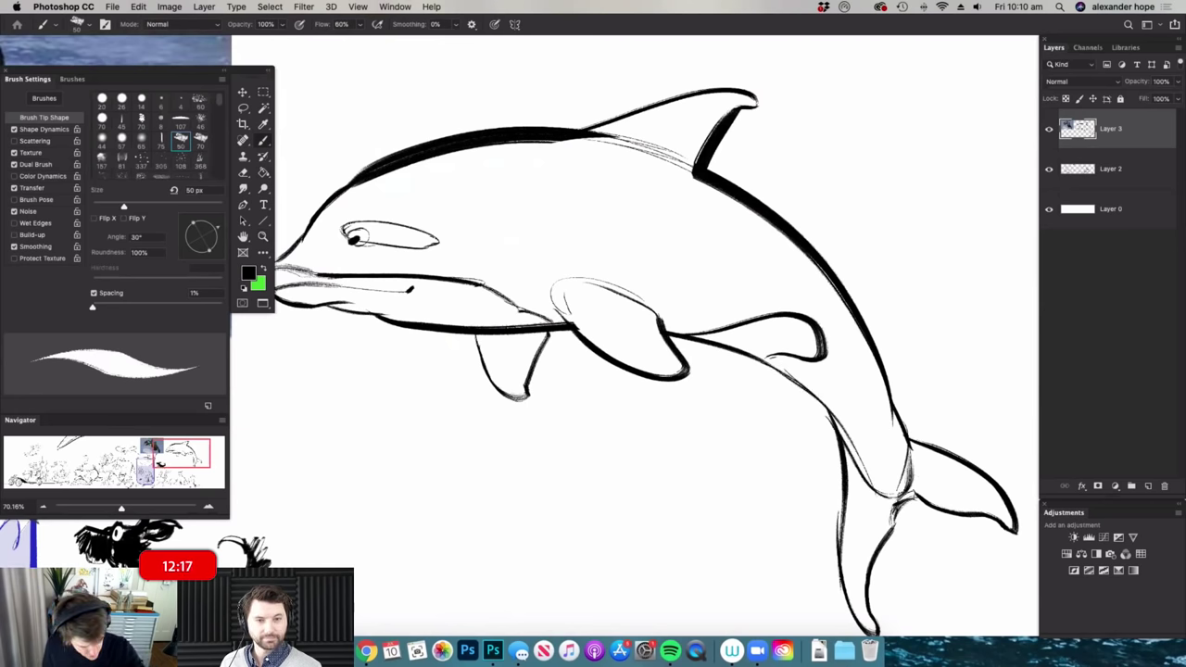
pyautogui.press('super+space')
pyautogui.moveTo(951, 393); pyautogui.dragTo(923, 391)
pyautogui.press('super+space')
pyautogui.moveTo(697, 304); pyautogui.dragTo(708, 300)
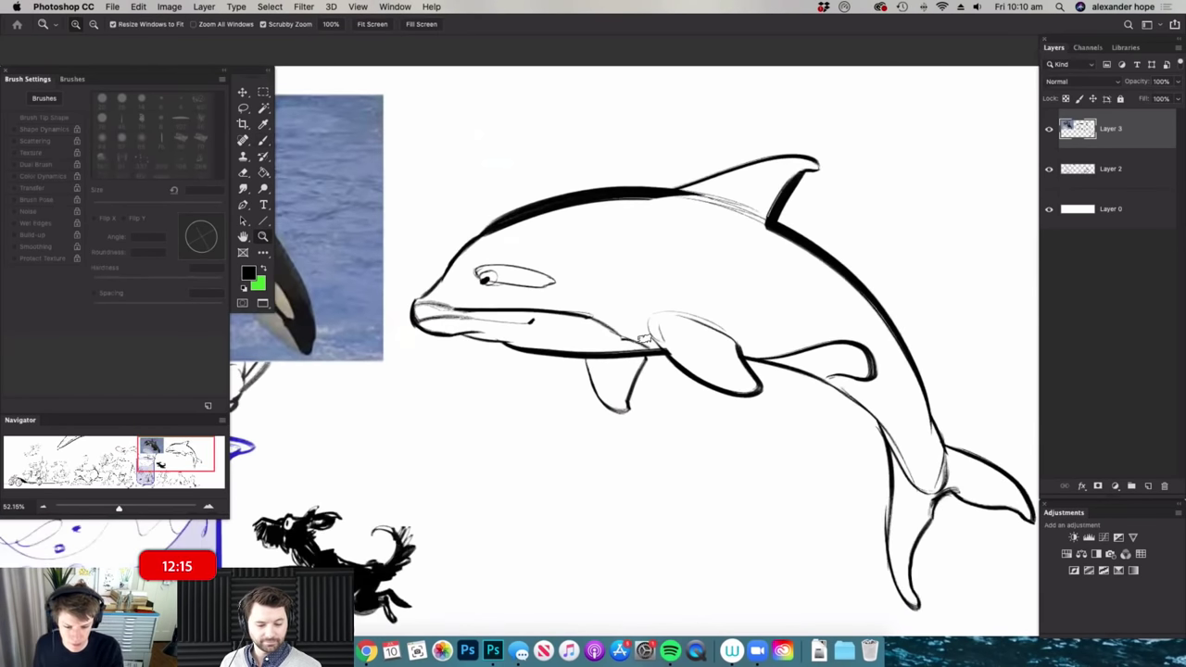
pyautogui.press('w')
pyautogui.click(728, 282)
pyautogui.hotkey('ctrl', 'd')
pyautogui.press('g')
pyautogui.press('w')
pyautogui.click(767, 318)
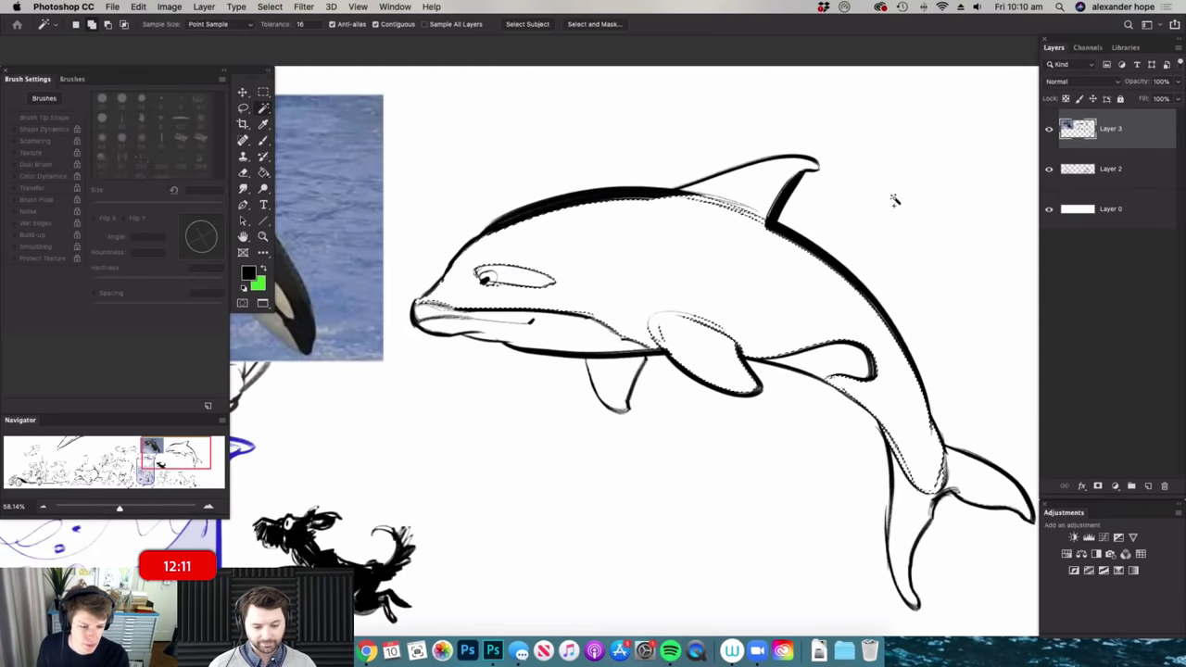
# - Reinforce the outline at the tips of the orca's dorsal fin and far flipper
pyautogui.press('super+space')
pyautogui.moveTo(819, 154); pyautogui.dragTo(841, 148)
pyautogui.press('b')
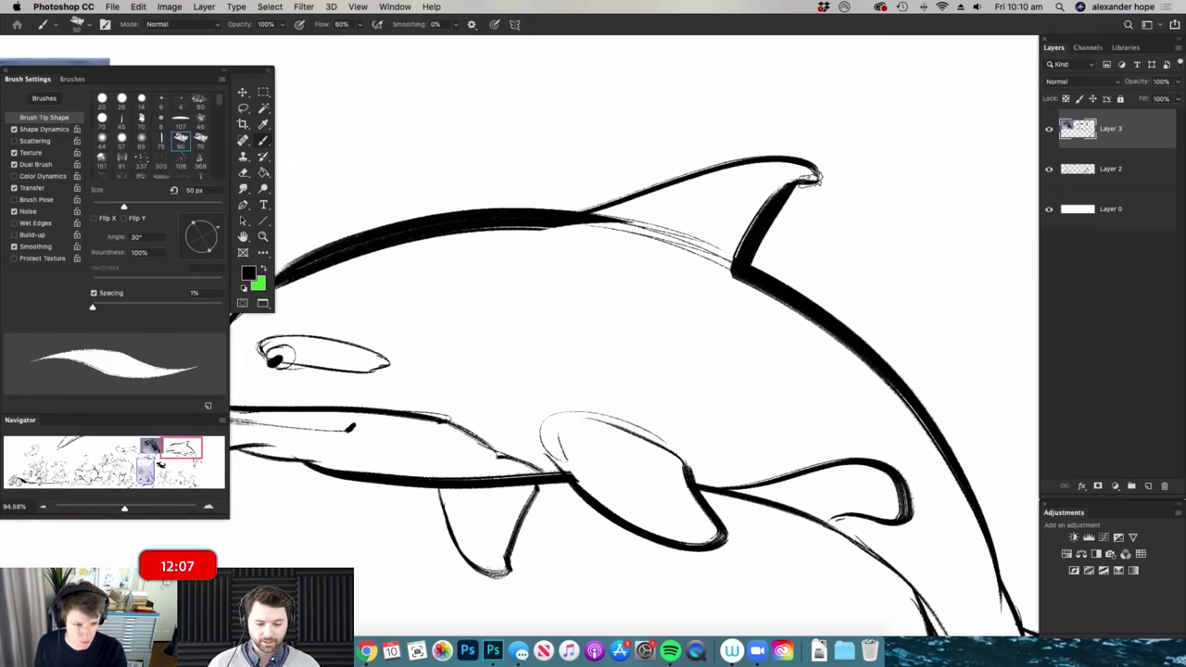
pyautogui.press('super+space')
pyautogui.moveTo(827, 167); pyautogui.dragTo(671, 352)
pyautogui.press('space')
pyautogui.press('super+space')
pyautogui.moveTo(667, 354); pyautogui.dragTo(739, 311)
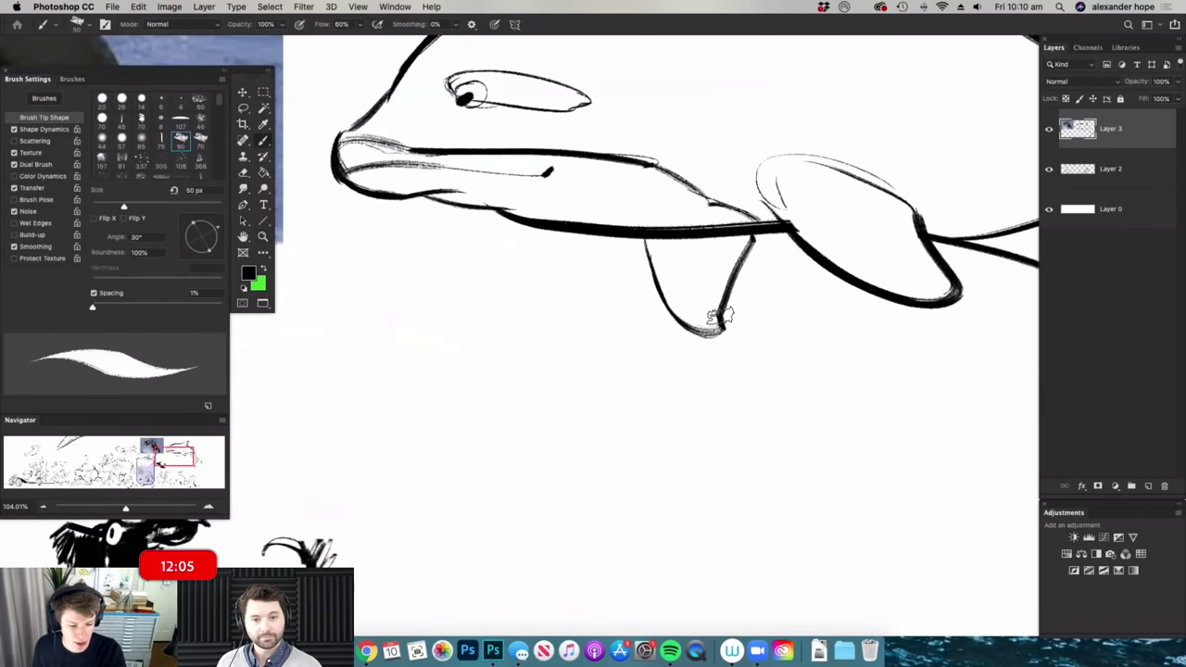
# - Erase the orca's far tail fluke and redraw it with a longer, more sweeping curve
pyautogui.scroll(-4, 890, 384)
pyautogui.scroll(2, 914, 399)
pyautogui.press('e')
pyautogui.moveTo(836, 341); pyautogui.dragTo(862, 390)
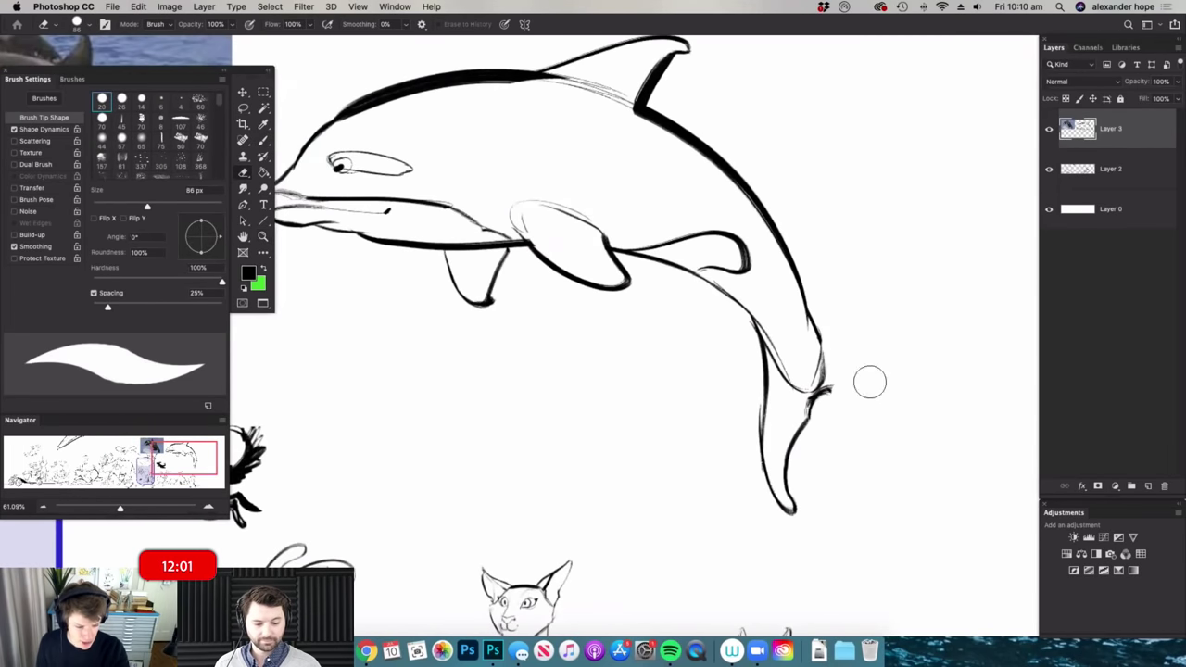
pyautogui.press('b')
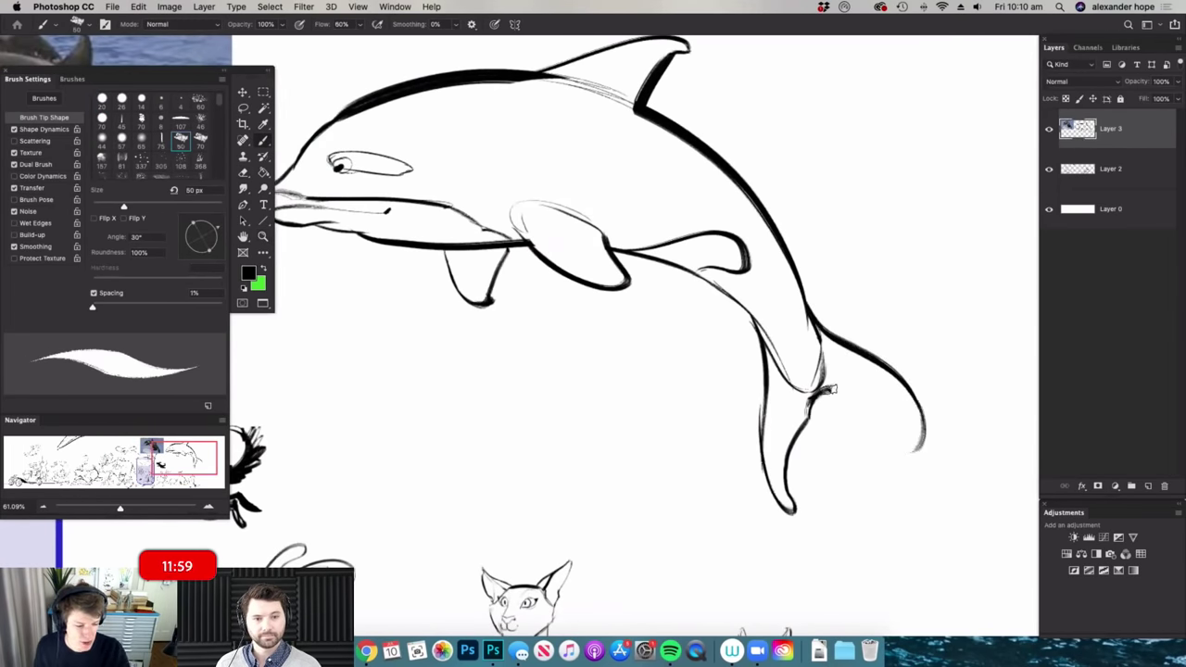
# - Select the orca's dark body, flippers, dorsal fin and tail flukes with the Magic Wand, leaving out the pale markings
pyautogui.press('z')
pyautogui.moveTo(917, 390)
pyautogui.mouseDown()
pyautogui.moveTo(861, 263)
pyautogui.moveTo(788, 252)
pyautogui.mouseUp()
pyautogui.moveTo(638, 255); pyautogui.dragTo(735, 313)
pyautogui.press('w')
pyautogui.click(776, 306)
pyautogui.keyDown('shift'); pyautogui.click(727, 405); pyautogui.keyUp('shift')
pyautogui.keyDown('shift'); pyautogui.click(871, 213); pyautogui.keyUp('shift')
pyautogui.press('z')
pyautogui.moveTo(693, 341); pyautogui.dragTo(607, 361)
pyautogui.press('w')
pyautogui.press('z')
pyautogui.moveTo(911, 422); pyautogui.dragTo(954, 454)
pyautogui.press('w')
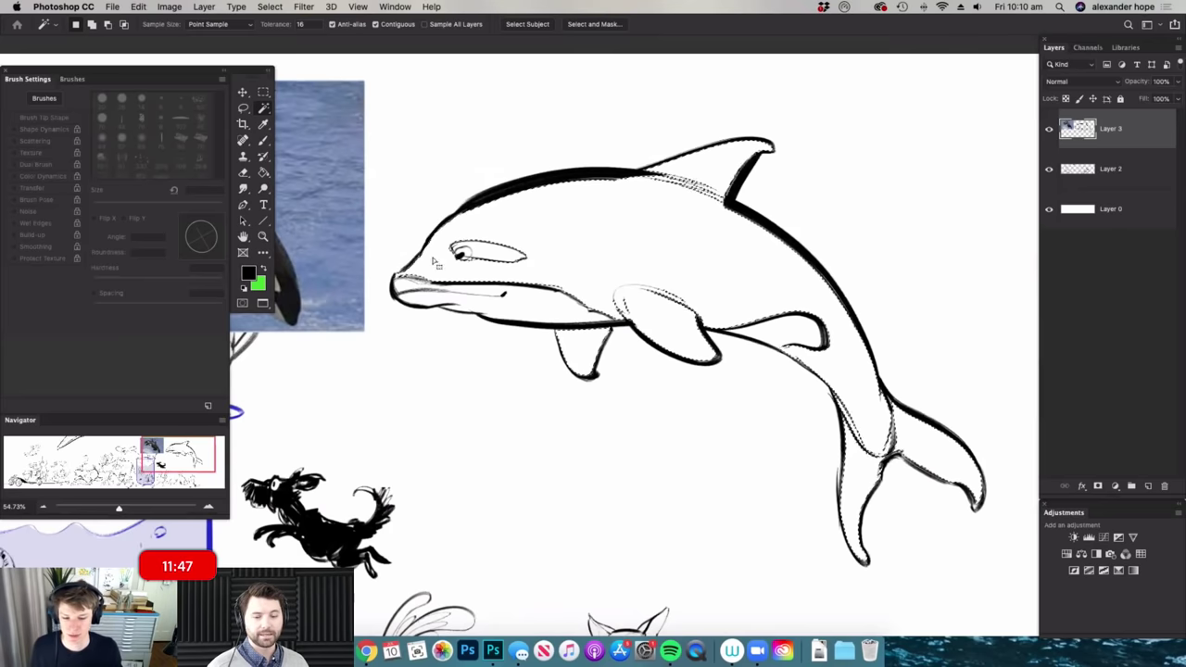
# - Refine the orca selection with a 3 px feather and an outward edge shift in Select and Mask
pyautogui.press('m')
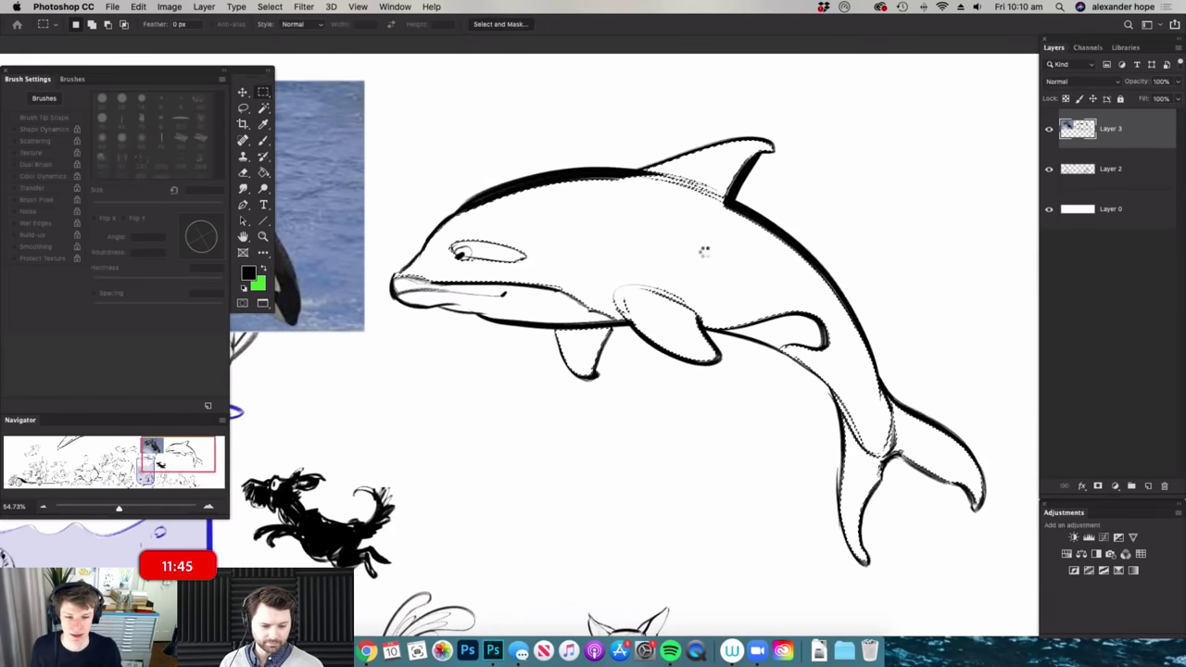
pyautogui.press('super+alt+r')
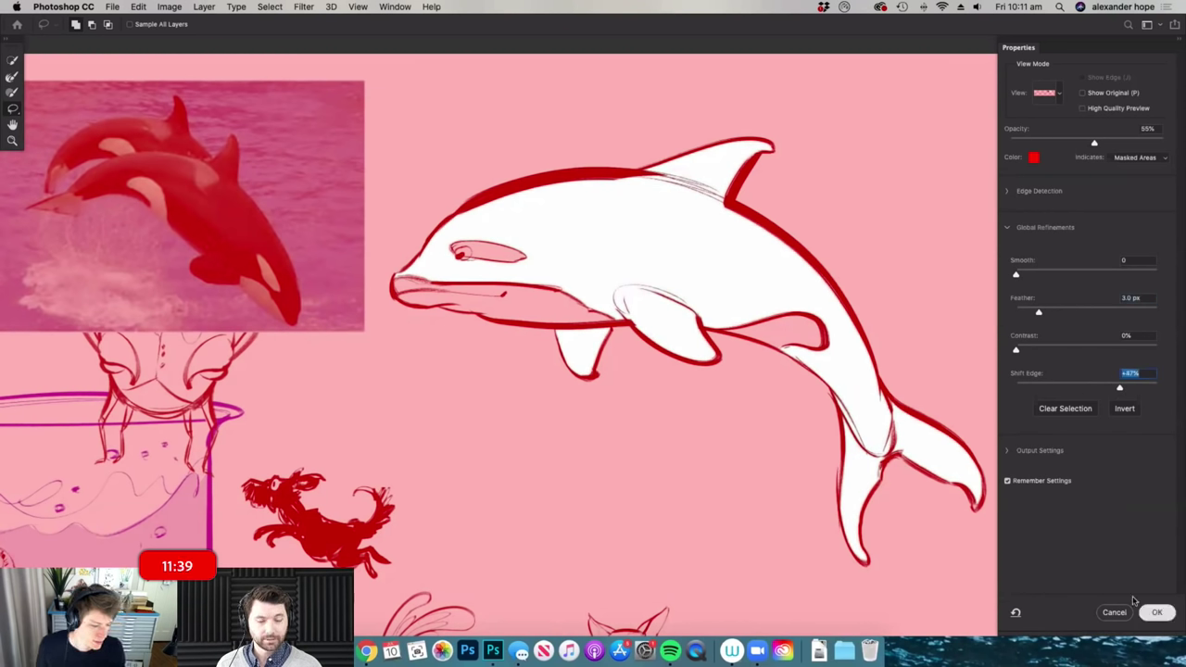
pyautogui.click(1156, 612)
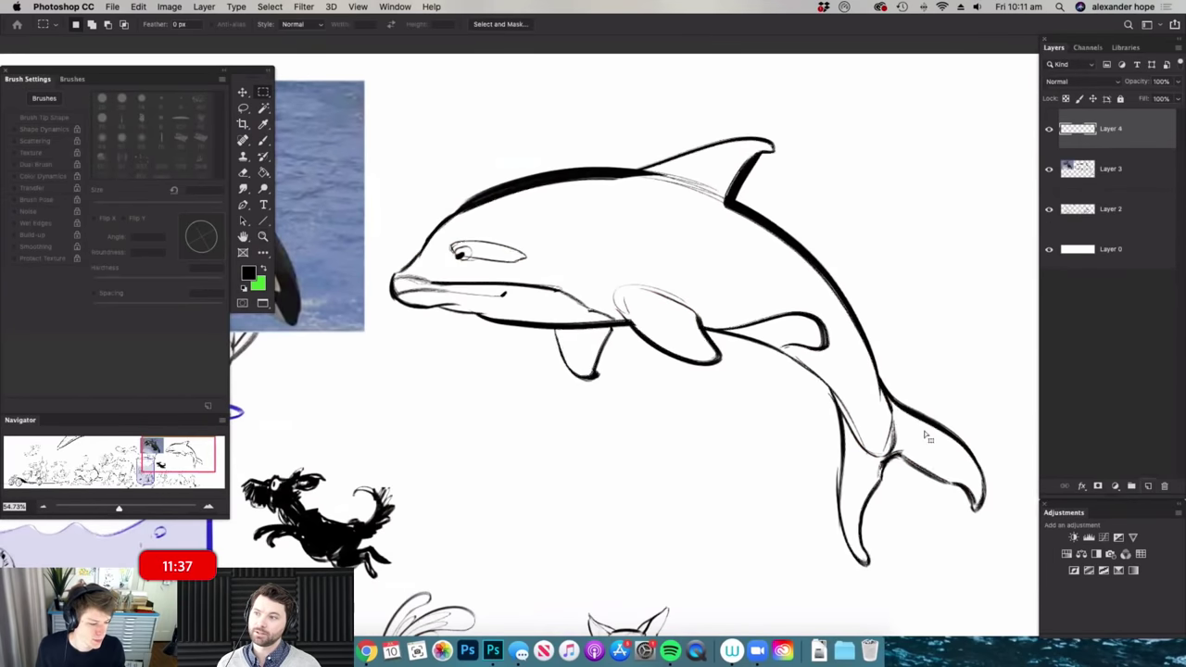
# - Fill the orca selection with black on the new layer above the line art and deselect
pyautogui.press('g')
pyautogui.click(757, 288)
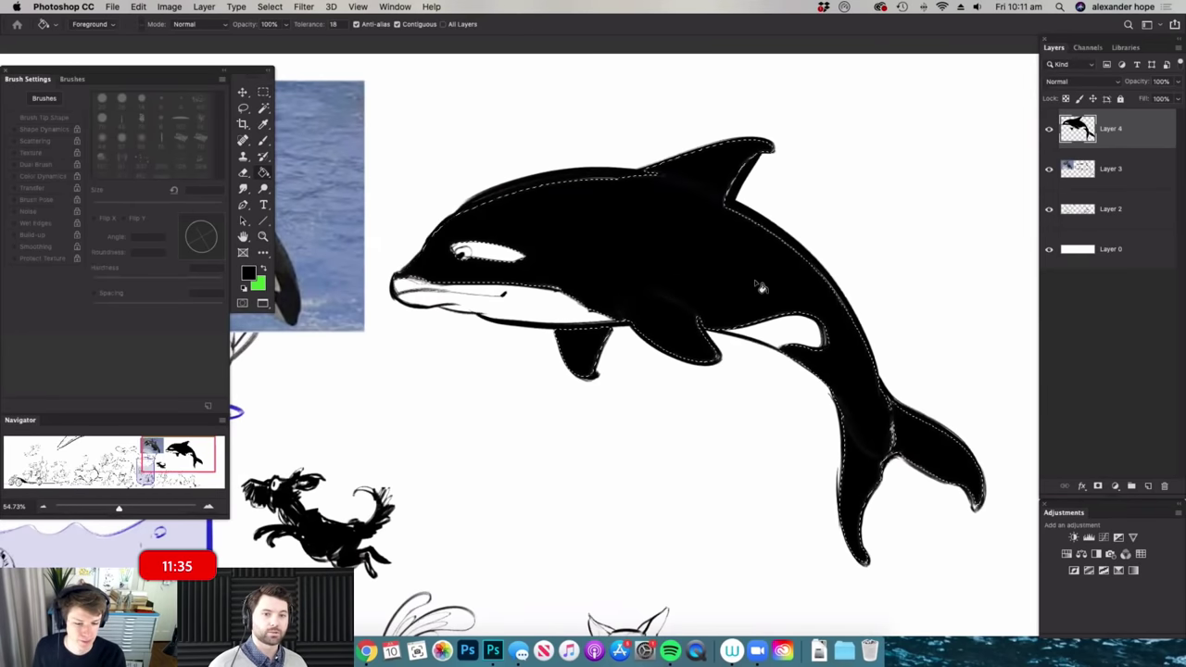
pyautogui.press('m')
pyautogui.click(892, 276)
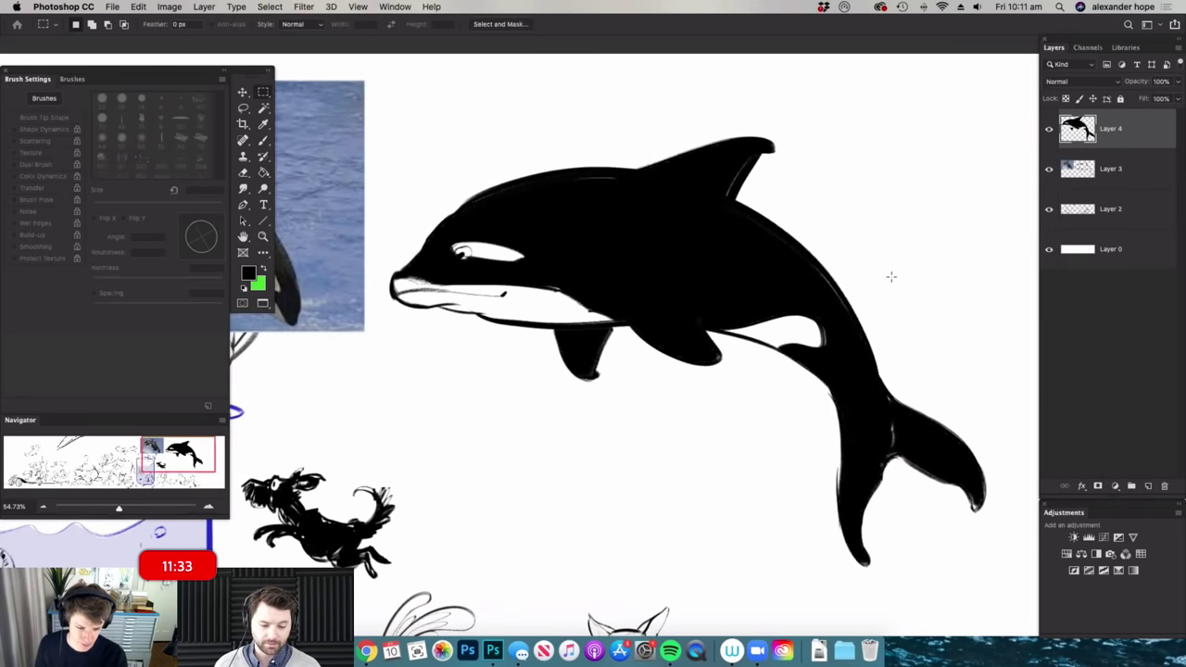
# - Clean up the orca's pupil with a 15 px eraser and merge the black fill layer into Layer 3
pyautogui.scroll(-3, 880, 275)
pyautogui.press('super+space')
pyautogui.moveTo(928, 336); pyautogui.dragTo(882, 332)
pyautogui.press('super+space')
pyautogui.moveTo(689, 304); pyautogui.dragTo(745, 288)
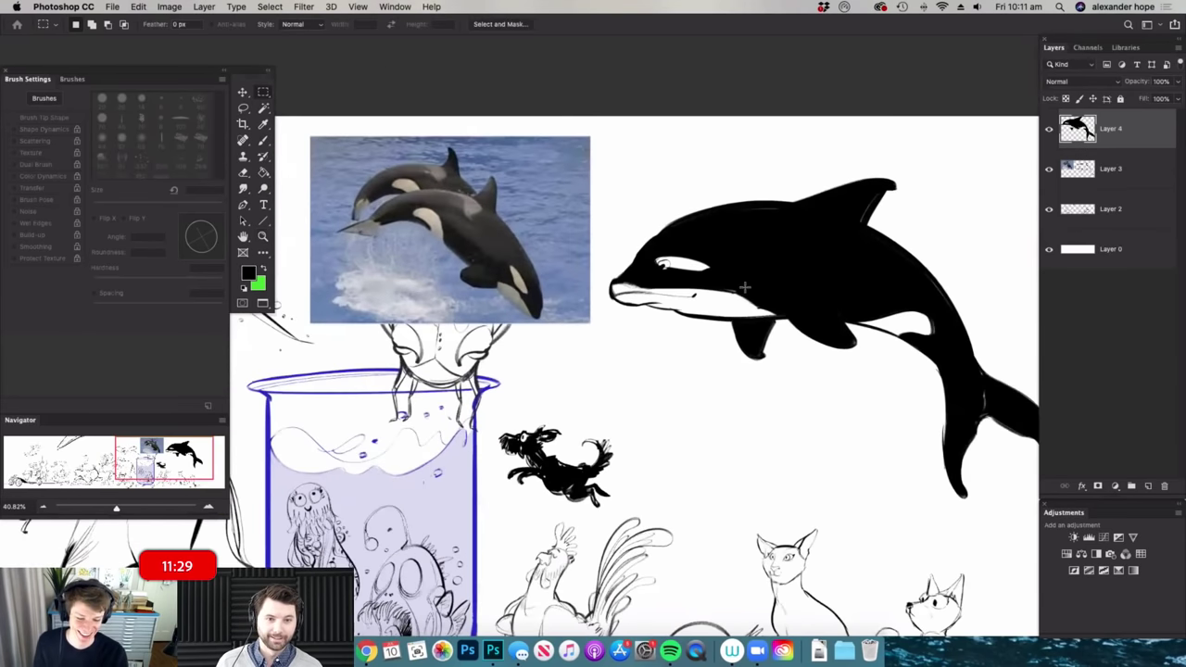
pyautogui.press('b')
pyautogui.press('super+space')
pyautogui.moveTo(675, 239)
pyautogui.mouseDown()
pyautogui.moveTo(725, 233)
pyautogui.moveTo(640, 286)
pyautogui.mouseUp()
pyautogui.press('e')
pyautogui.rightClick(711, 262)
pyautogui.click(722, 296)
pyautogui.click(644, 287)
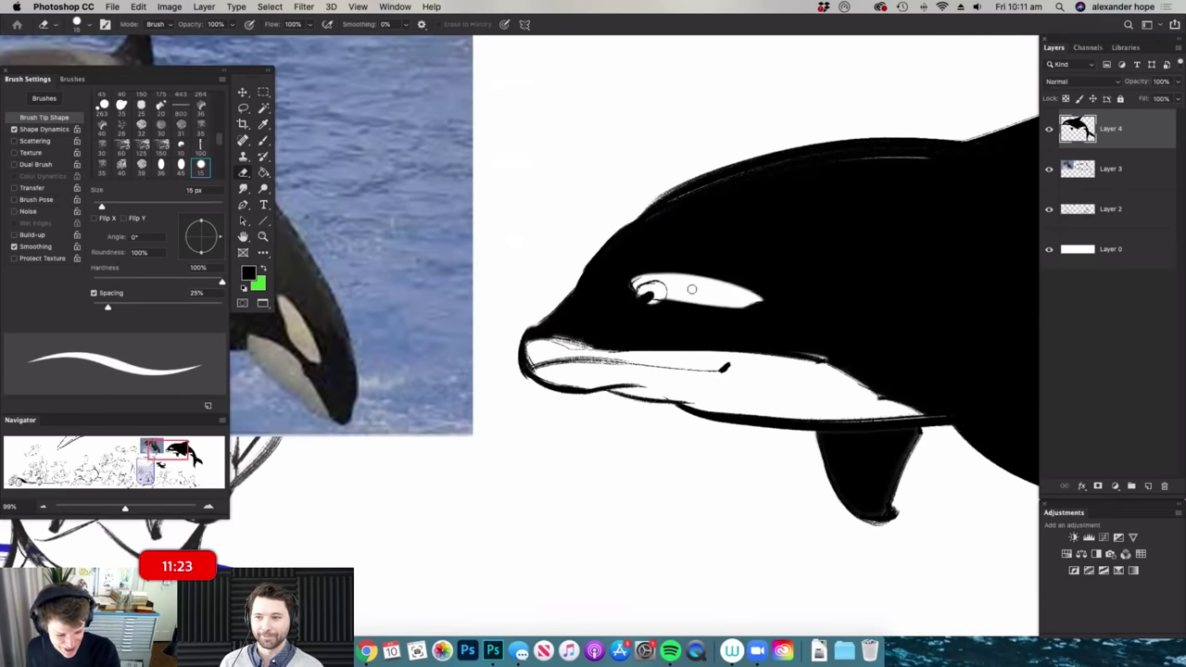
pyautogui.press('super+e')
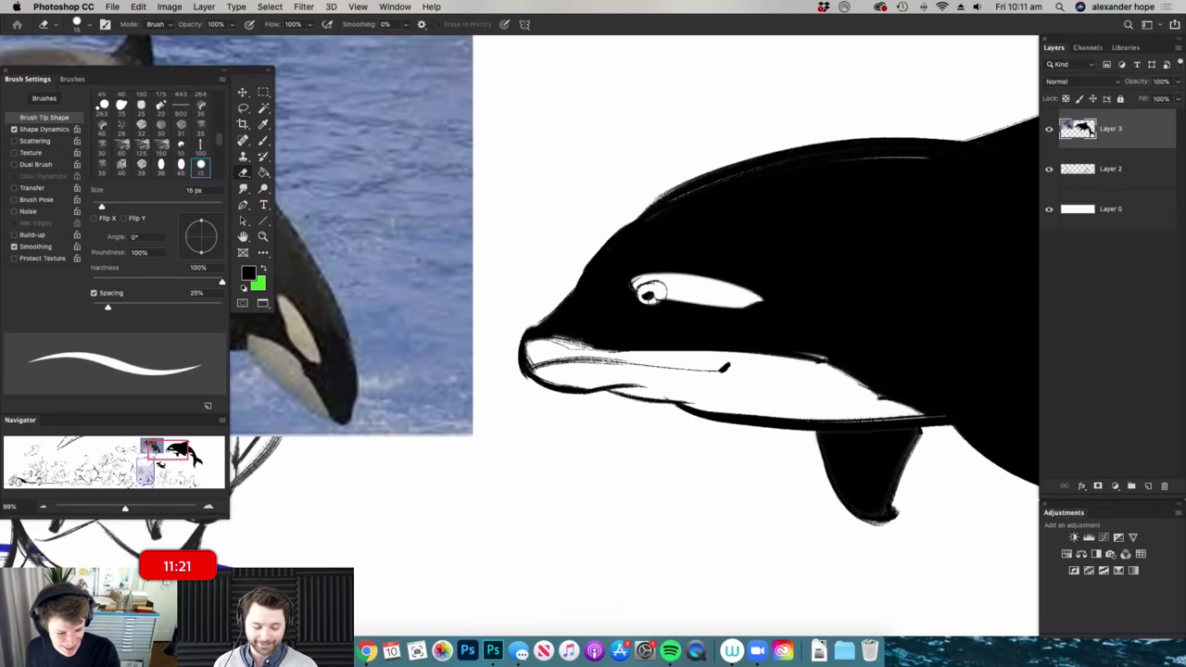
# - Select the orca reference photo with a rectangular marquee and delete it
pyautogui.press('z')
pyautogui.moveTo(672, 262); pyautogui.dragTo(575, 264)
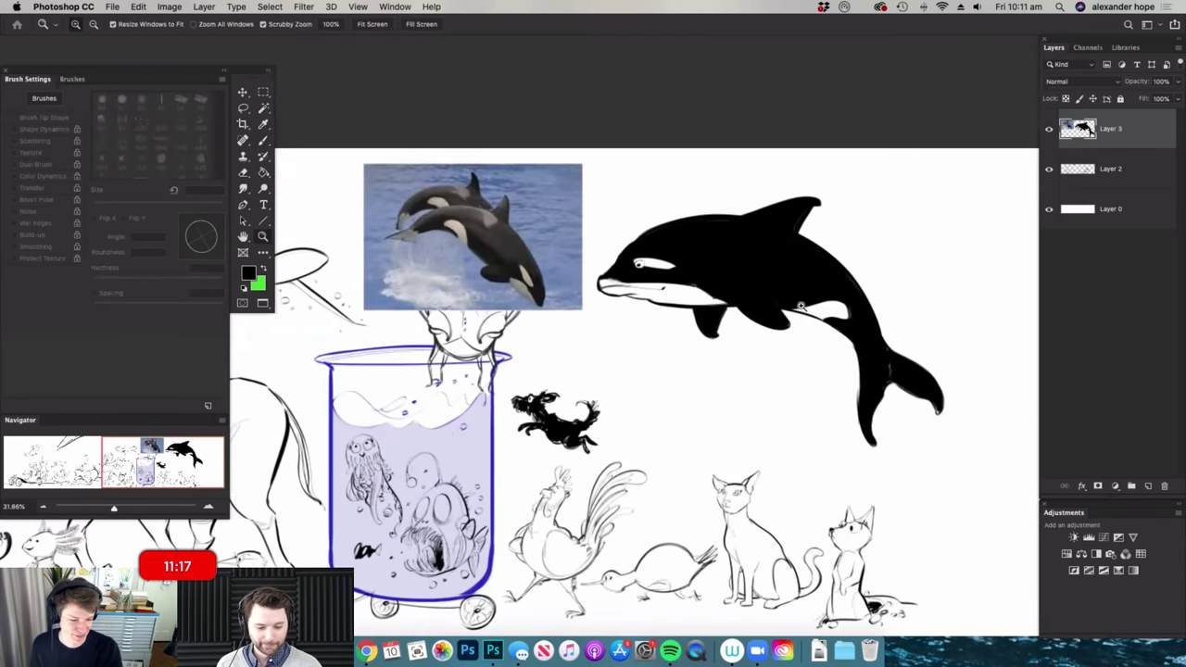
pyautogui.moveTo(848, 334); pyautogui.dragTo(815, 334)
pyautogui.press('b')
pyautogui.press('m')
pyautogui.moveTo(465, 195); pyautogui.dragTo(660, 356)
pyautogui.press('Delete')
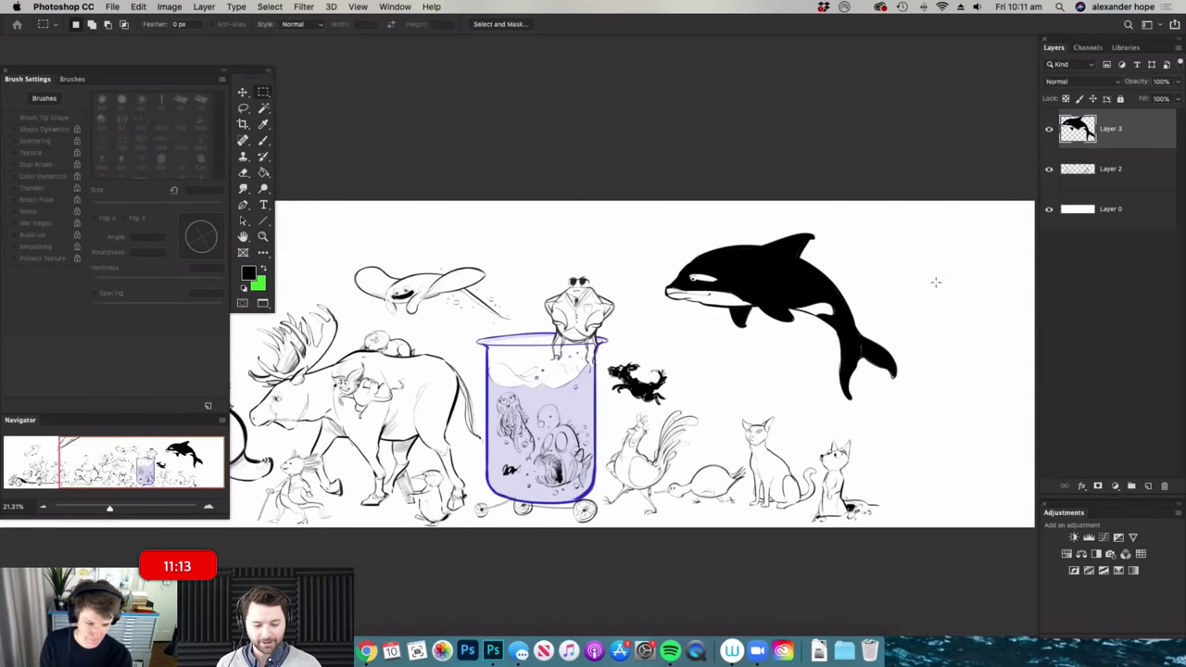
# - Move the orca down and closer to the suited figure sitting on the water tank
pyautogui.press('v')
pyautogui.moveTo(869, 321); pyautogui.dragTo(821, 353)
# - Paint thin white highlights along the orca's forehead, upper back and dorsal fin
pyautogui.press('z')
pyautogui.moveTo(855, 313); pyautogui.dragTo(832, 319)
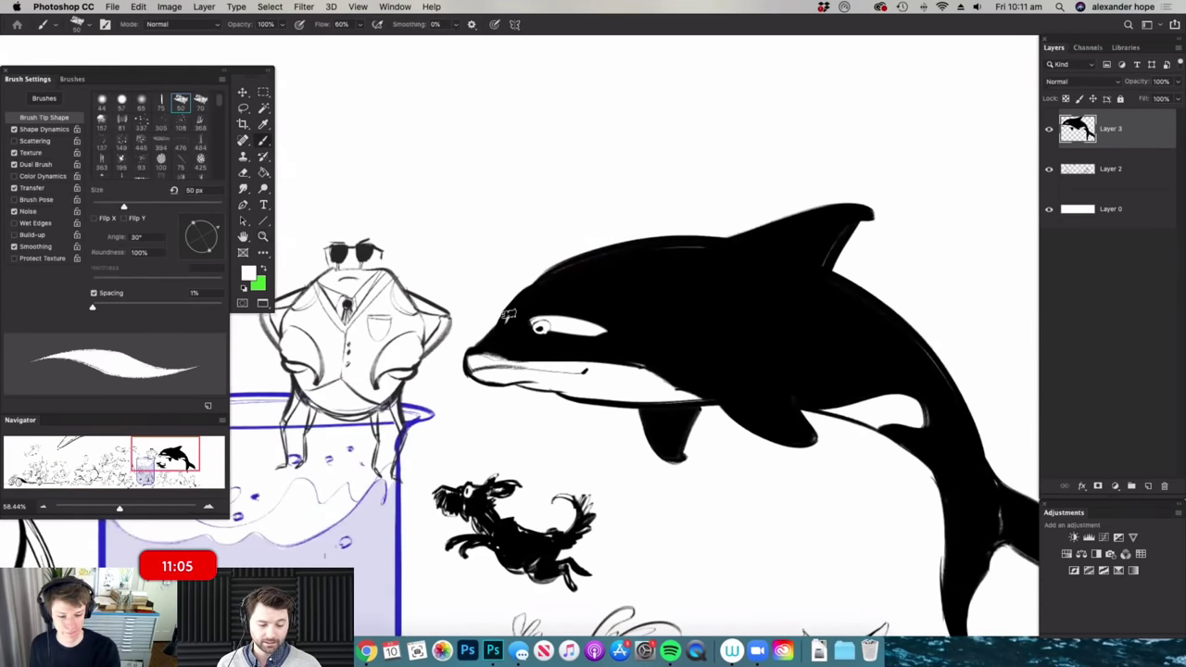
pyautogui.moveTo(544, 283)
pyautogui.mouseDown()
pyautogui.moveTo(616, 248)
pyautogui.moveTo(725, 240)
pyautogui.moveTo(842, 208)
pyautogui.moveTo(863, 210)
pyautogui.moveTo(905, 262)
pyautogui.moveTo(931, 273)
pyautogui.mouseUp()
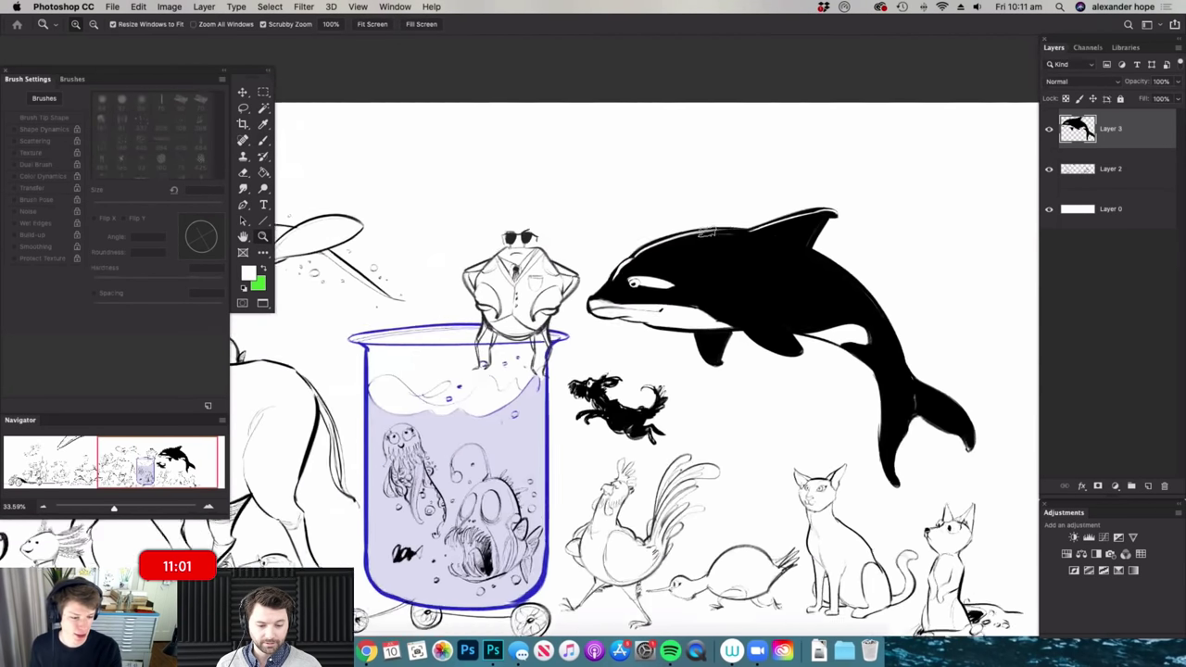
pyautogui.moveTo(788, 245); pyautogui.dragTo(881, 243)
pyautogui.moveTo(626, 229); pyautogui.dragTo(910, 315)
pyautogui.moveTo(739, 263); pyautogui.dragTo(683, 266)
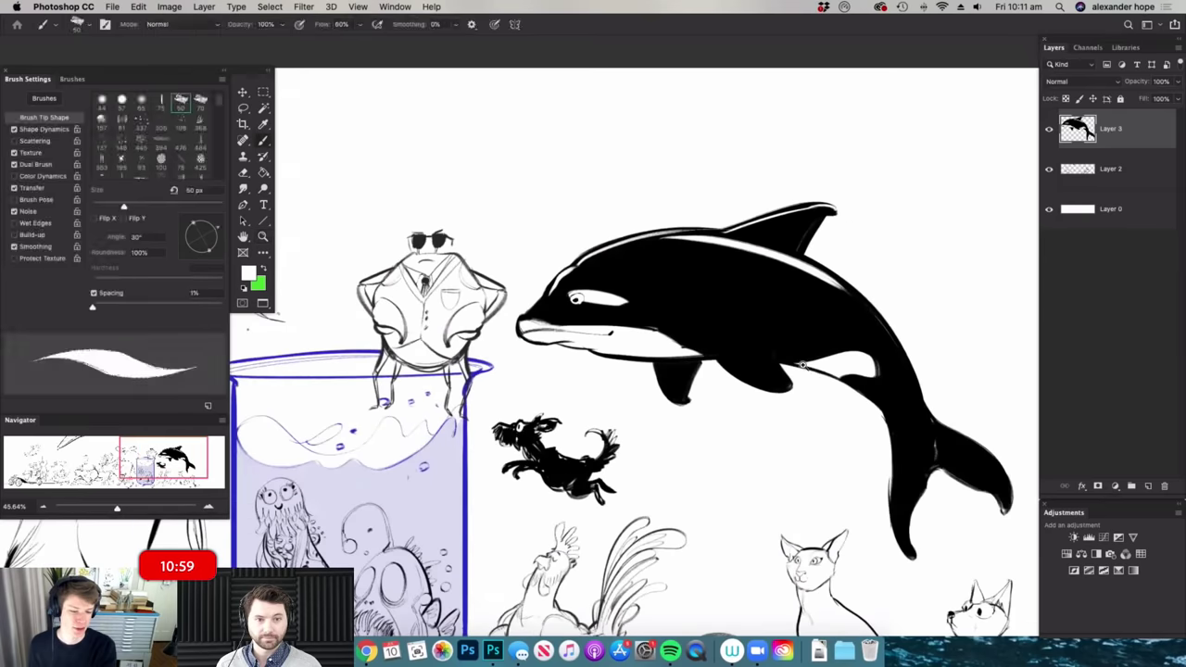
# - Outline the orca's near flipper in white so it separates from the black body
pyautogui.moveTo(831, 388); pyautogui.dragTo(891, 387)
pyautogui.press('b')
pyautogui.moveTo(653, 326); pyautogui.dragTo(741, 316)
# - Paint thin white highlight lines along the orca's tail stock and tail flukes
pyautogui.press('z')
pyautogui.scroll(-5, 778, 315)
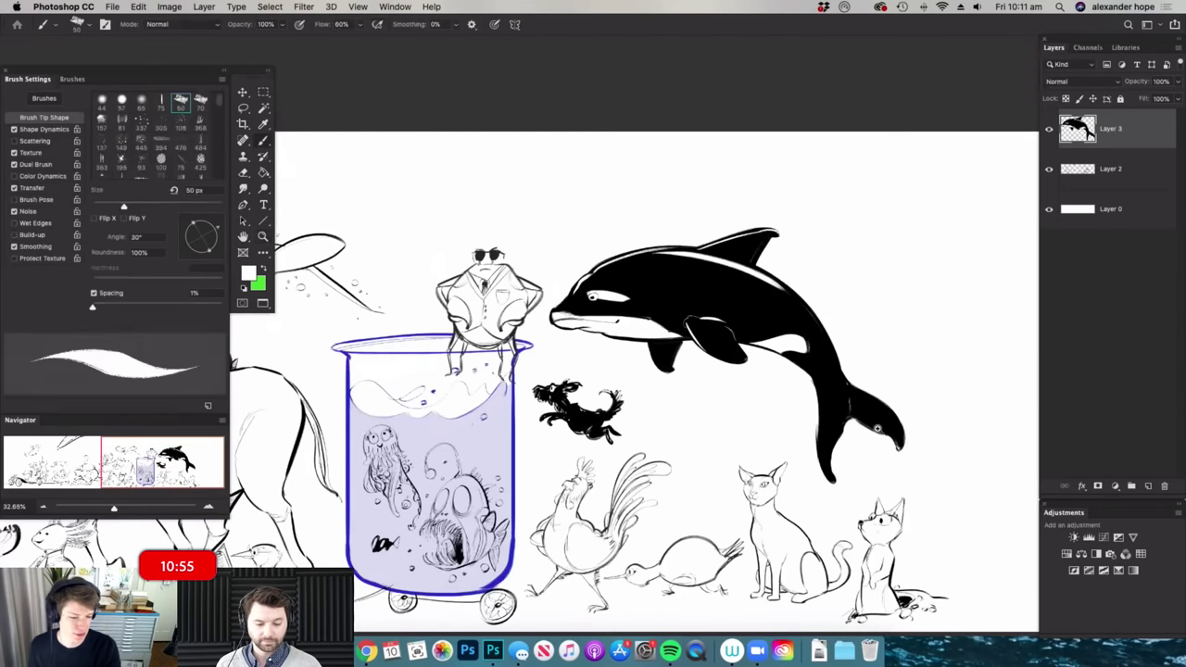
pyautogui.scroll(3, 804, 293)
pyautogui.press('b')
pyautogui.moveTo(808, 295)
pyautogui.mouseDown()
pyautogui.moveTo(828, 373)
pyautogui.moveTo(818, 399)
pyautogui.moveTo(779, 342)
pyautogui.mouseUp()
pyautogui.moveTo(789, 363); pyautogui.dragTo(795, 476)
pyautogui.moveTo(886, 442); pyautogui.dragTo(867, 431)
# - Pick black from the orca and draw a few round water droplets below its belly
pyautogui.press('z')
pyautogui.moveTo(817, 337)
pyautogui.mouseDown()
pyautogui.moveTo(704, 331)
pyautogui.moveTo(773, 325)
pyautogui.mouseUp()
pyautogui.press('z')
pyautogui.keyDown('alt'); pyautogui.click(713, 296); pyautogui.keyUp('alt')
pyautogui.moveTo(715, 347); pyautogui.dragTo(721, 347)
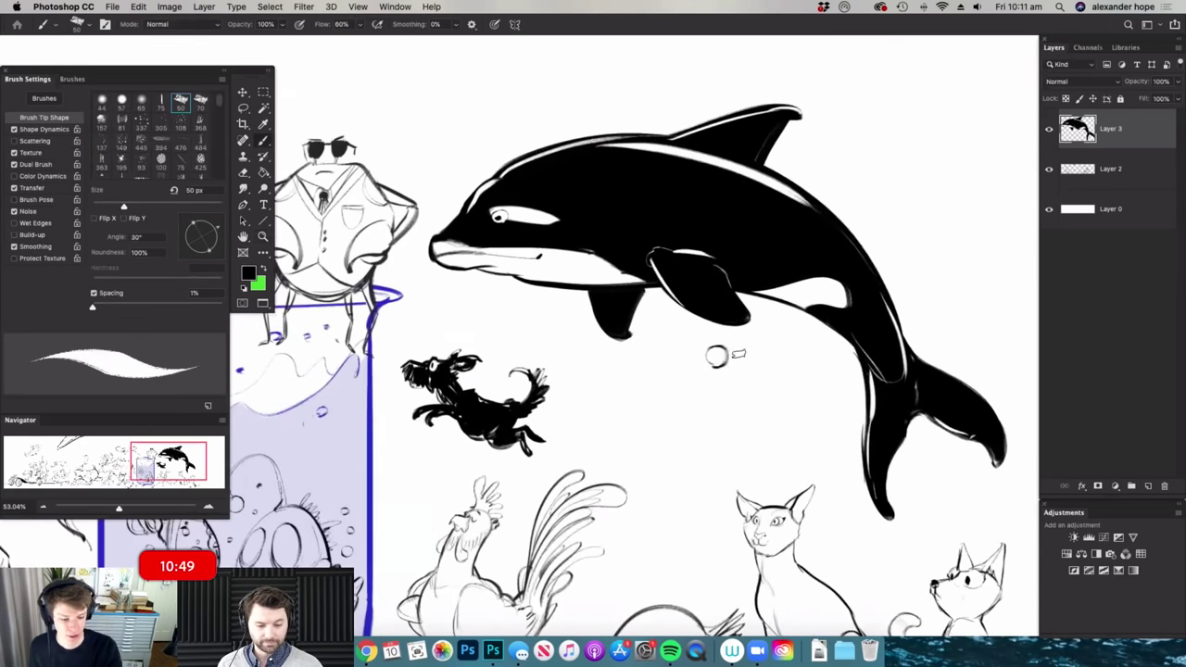
pyautogui.press('z')
pyautogui.moveTo(868, 370)
pyautogui.mouseDown()
pyautogui.moveTo(828, 358)
pyautogui.moveTo(852, 360)
pyautogui.mouseUp()
pyautogui.press('b')
pyautogui.moveTo(824, 367); pyautogui.dragTo(831, 369)
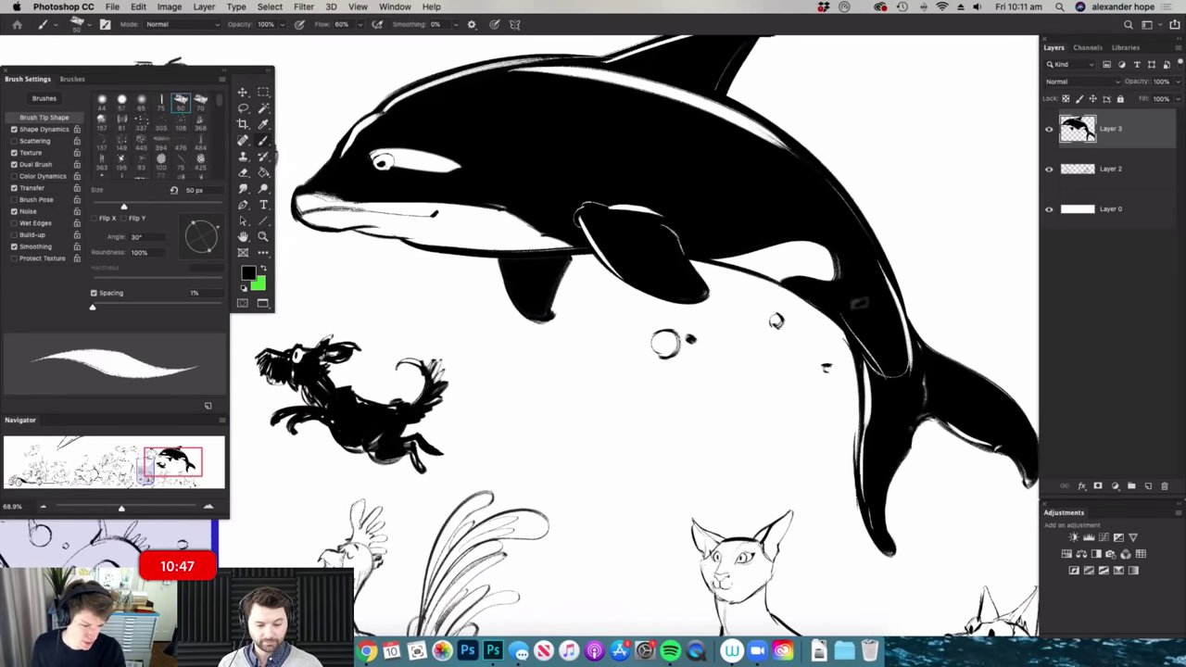
# - Pick white from the background and dab scattered droplets across the orca's black body
pyautogui.keyDown('alt'); pyautogui.click(841, 130); pyautogui.keyUp('alt')
pyautogui.moveTo(742, 173); pyautogui.dragTo(752, 174)
pyautogui.moveTo(710, 140); pyautogui.dragTo(711, 147)
pyautogui.click(671, 112)
pyautogui.click(629, 175)
pyautogui.moveTo(529, 143); pyautogui.dragTo(526, 151)
pyautogui.click(545, 112)
# - Pick black and scatter several small water droplets around the orca's tail flukes and in the gap beneath its tail stock
pyautogui.press('z')
pyautogui.moveTo(732, 156); pyautogui.dragTo(671, 160)
pyautogui.press('b')
pyautogui.keyDown('alt'); pyautogui.click(781, 185); pyautogui.keyUp('alt')
pyautogui.scroll(3, 806, 278)
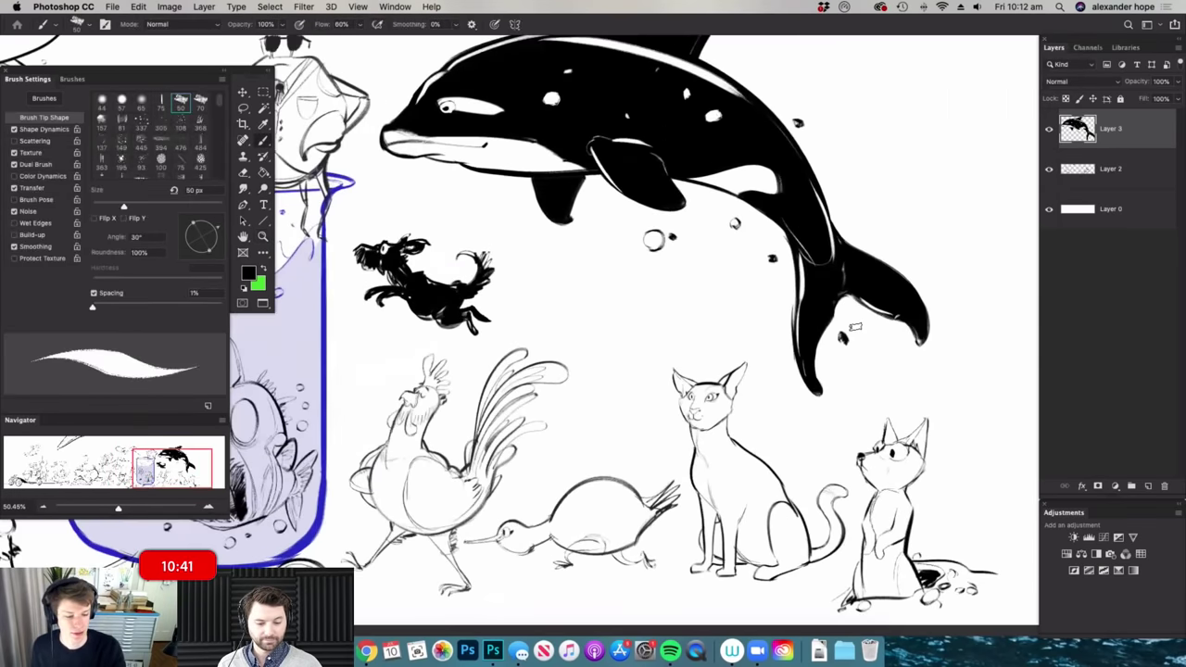
pyautogui.press('z')
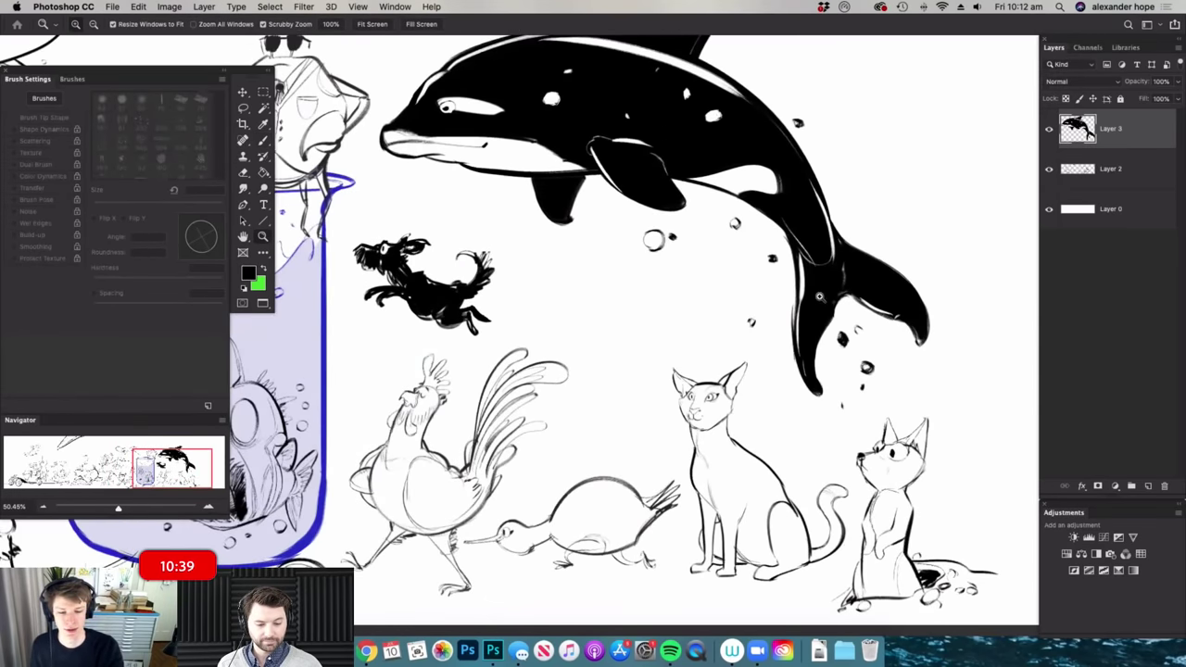
# - Examine the whole zoo illustration and the orca up close to judge how it sits among the other animals
pyautogui.press('super+0')
pyautogui.moveTo(782, 358)
pyautogui.mouseDown()
pyautogui.moveTo(704, 363)
pyautogui.moveTo(756, 369)
pyautogui.moveTo(728, 376)
pyautogui.mouseUp()
pyautogui.moveTo(691, 323); pyautogui.dragTo(668, 324)
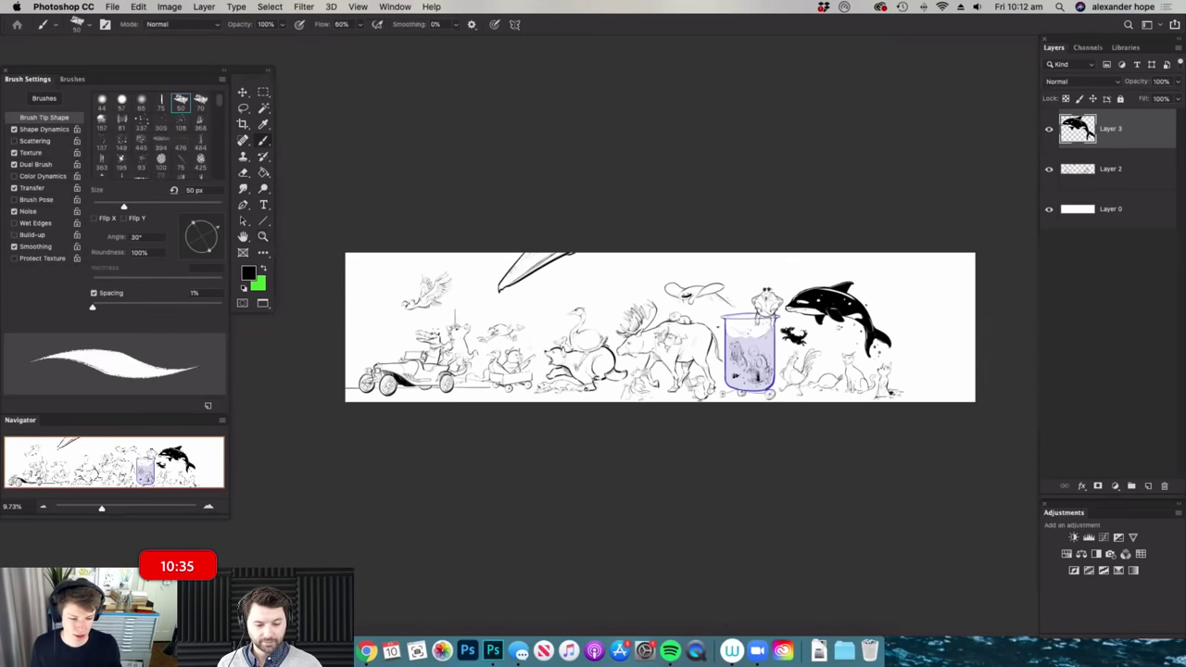
pyautogui.scroll(1, 836, 304)
pyautogui.press('b')
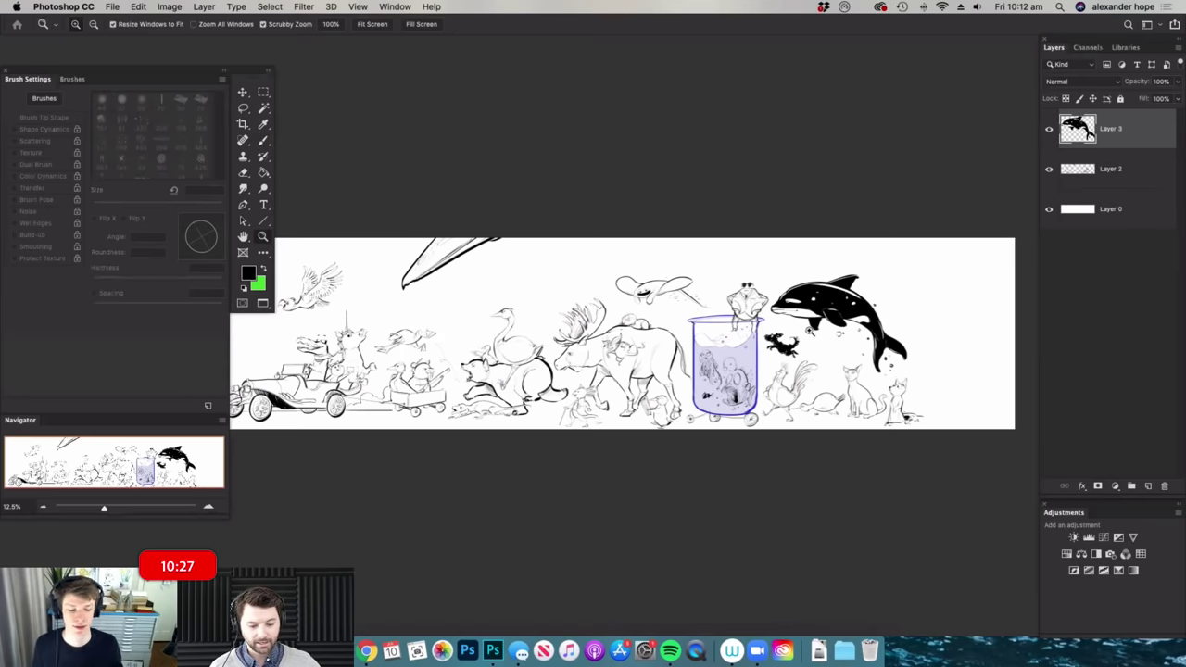
pyautogui.scroll(1, 833, 333)
pyautogui.scroll(1, 852, 335)
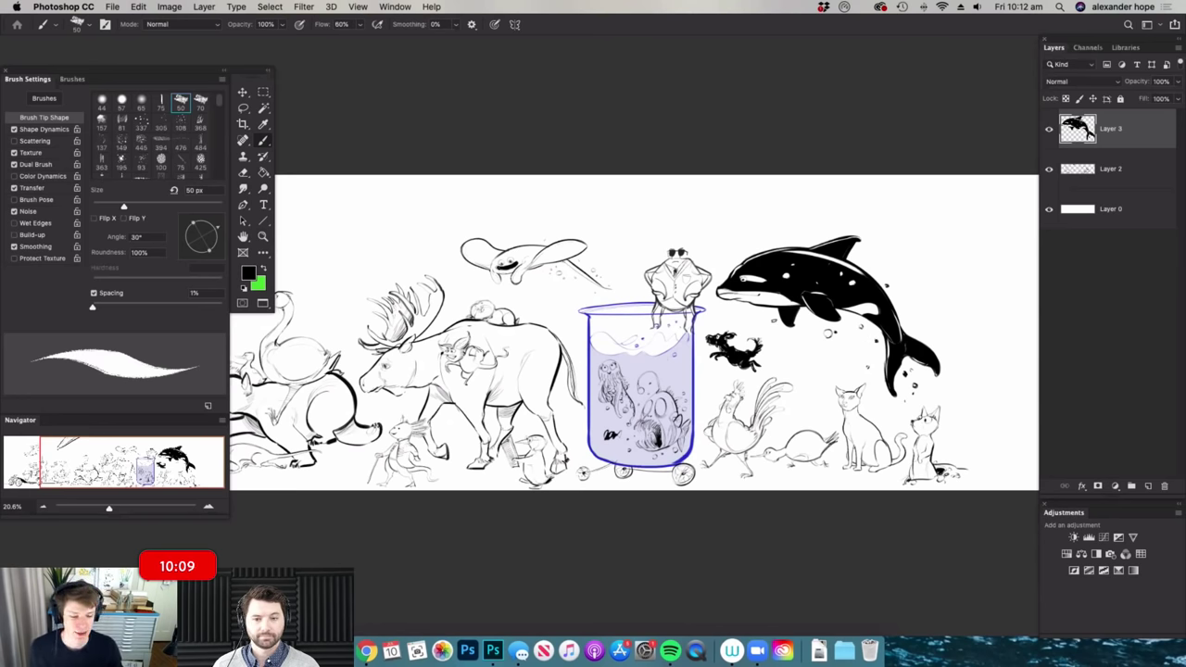
pyautogui.keyDown('super'); pyautogui.click(875, 261); pyautogui.keyUp('super')
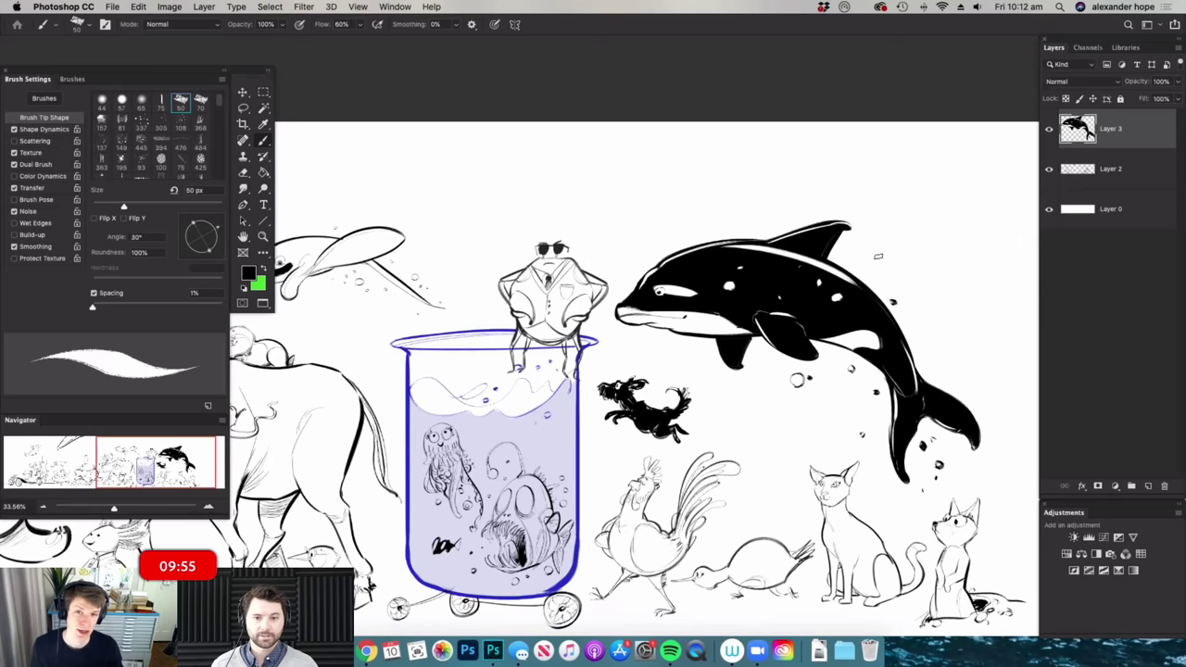
pyautogui.scroll(-1, 870, 250)
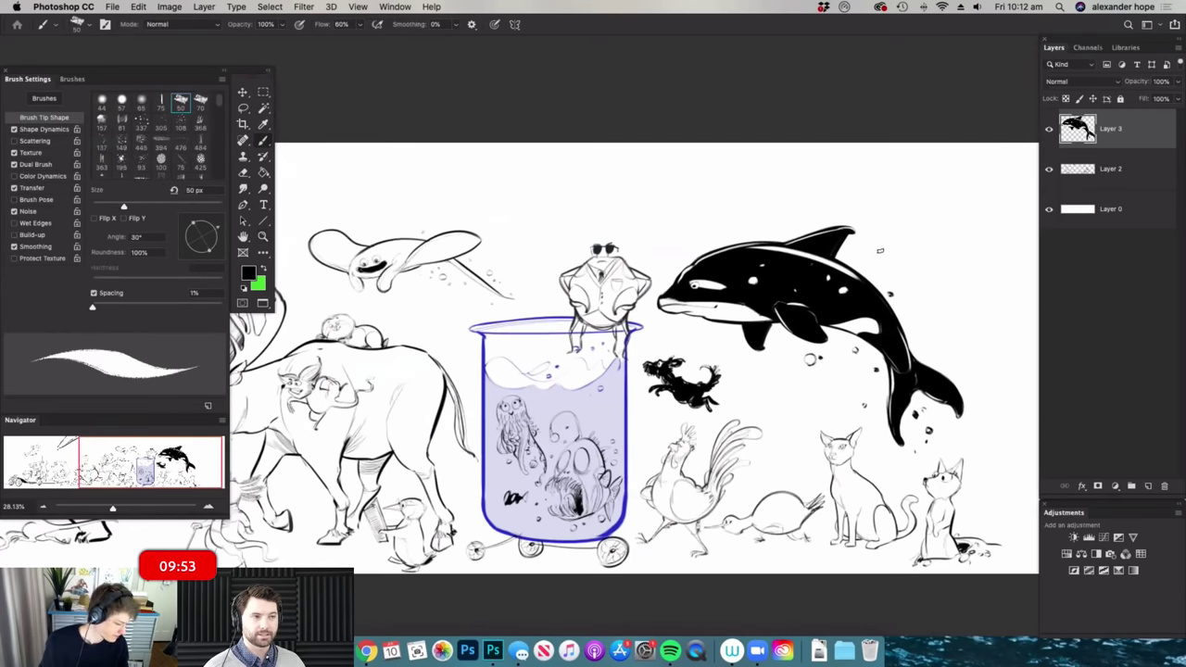
pyautogui.press('super+space')
pyautogui.moveTo(827, 222); pyautogui.dragTo(896, 248)
pyautogui.press('b')
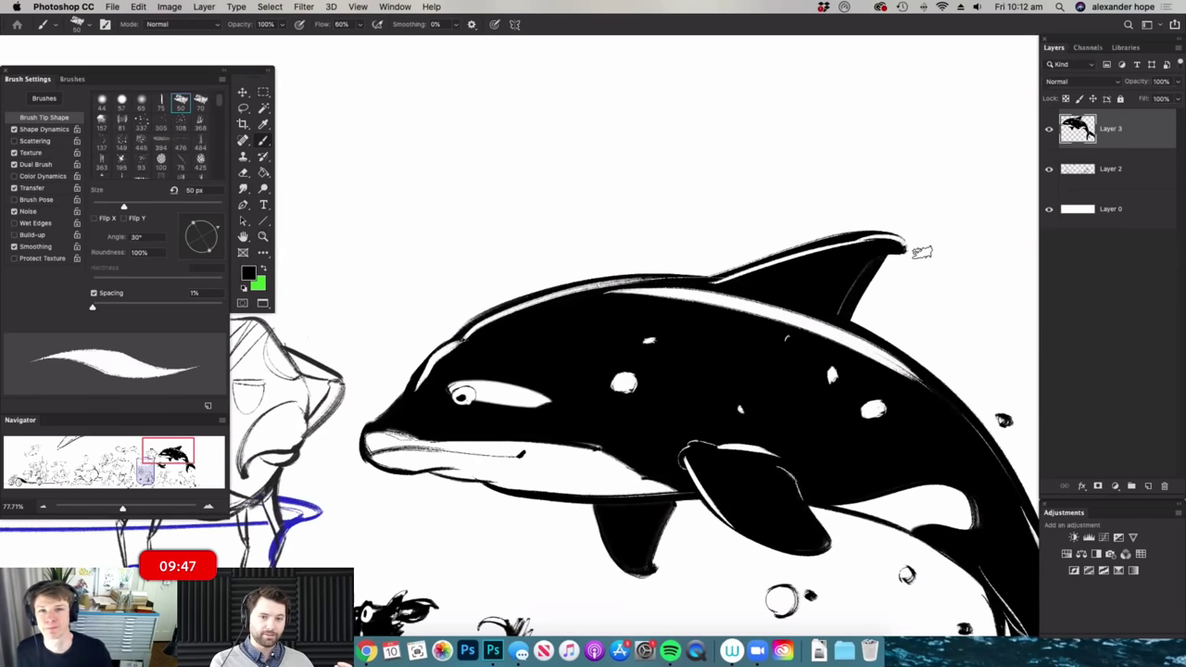
pyautogui.press('super+space')
pyautogui.moveTo(860, 217); pyautogui.dragTo(847, 218)
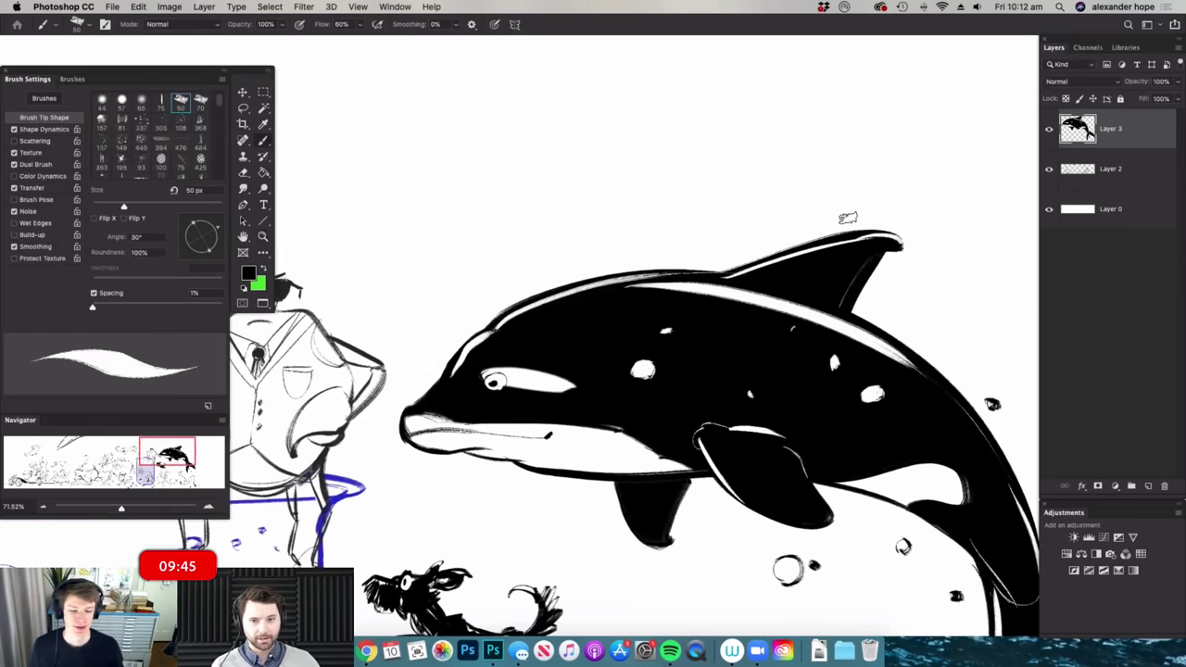
pyautogui.press('z')
pyautogui.moveTo(828, 219); pyautogui.dragTo(809, 228)
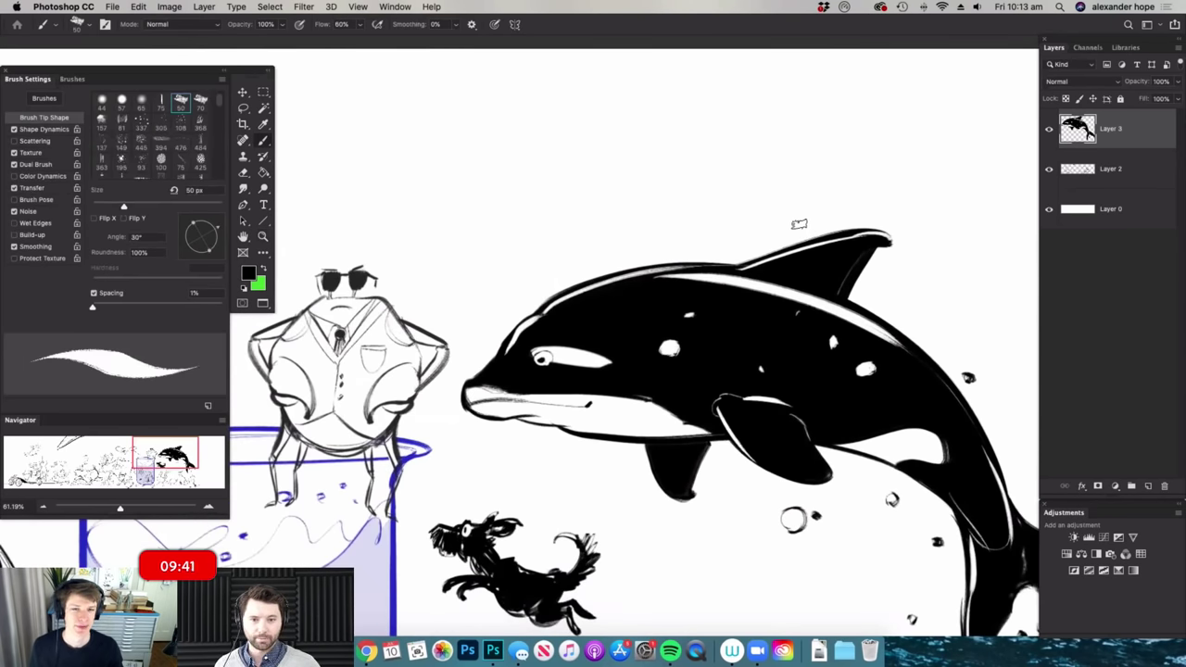
pyautogui.press('super+space')
pyautogui.moveTo(811, 232)
pyautogui.mouseDown()
pyautogui.moveTo(785, 237)
pyautogui.moveTo(804, 235)
pyautogui.mouseUp()
pyautogui.press('super+space')
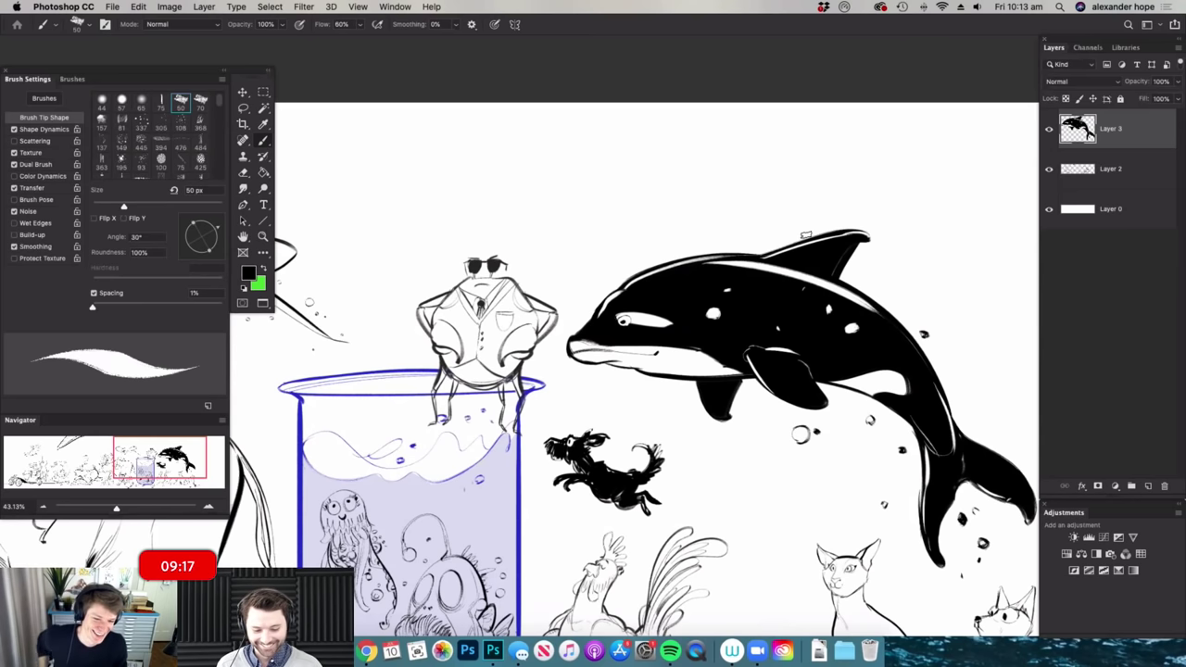
pyautogui.press('super+space')
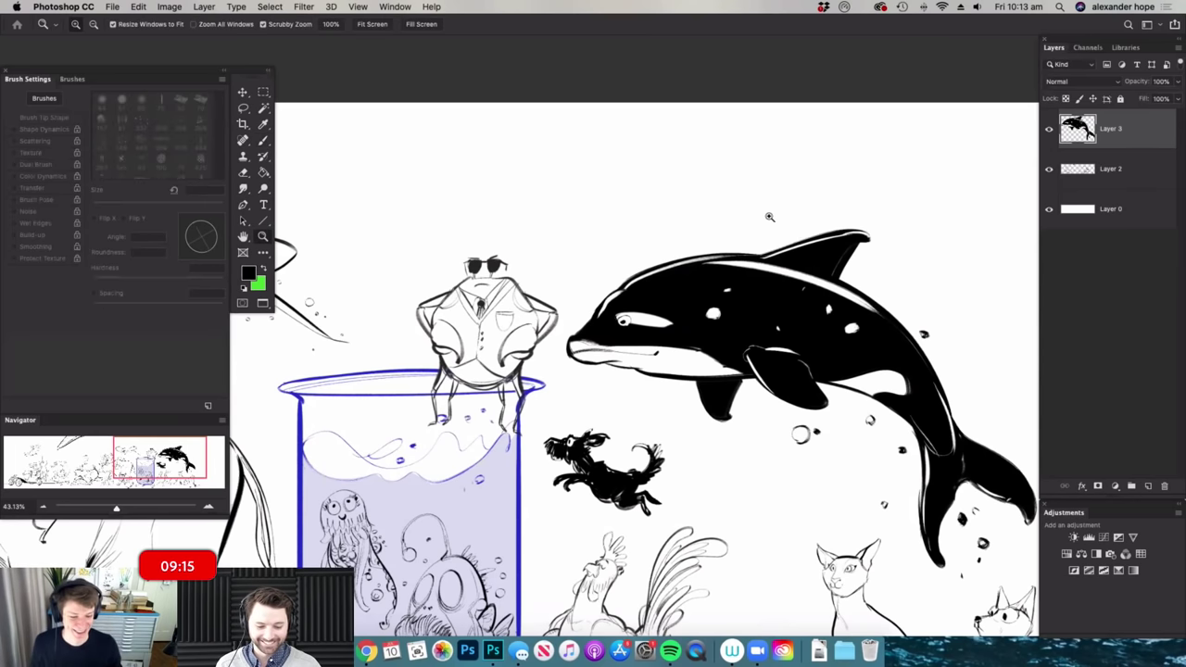
# - Sketch a duck's round head and open bill in black in the empty space behind the upright pointy-eared animal, facing it
pyautogui.moveTo(770, 217); pyautogui.dragTo(705, 222)
pyautogui.press('super+space')
pyautogui.moveTo(804, 297); pyautogui.dragTo(760, 306)
pyautogui.scroll(3, 970, 438)
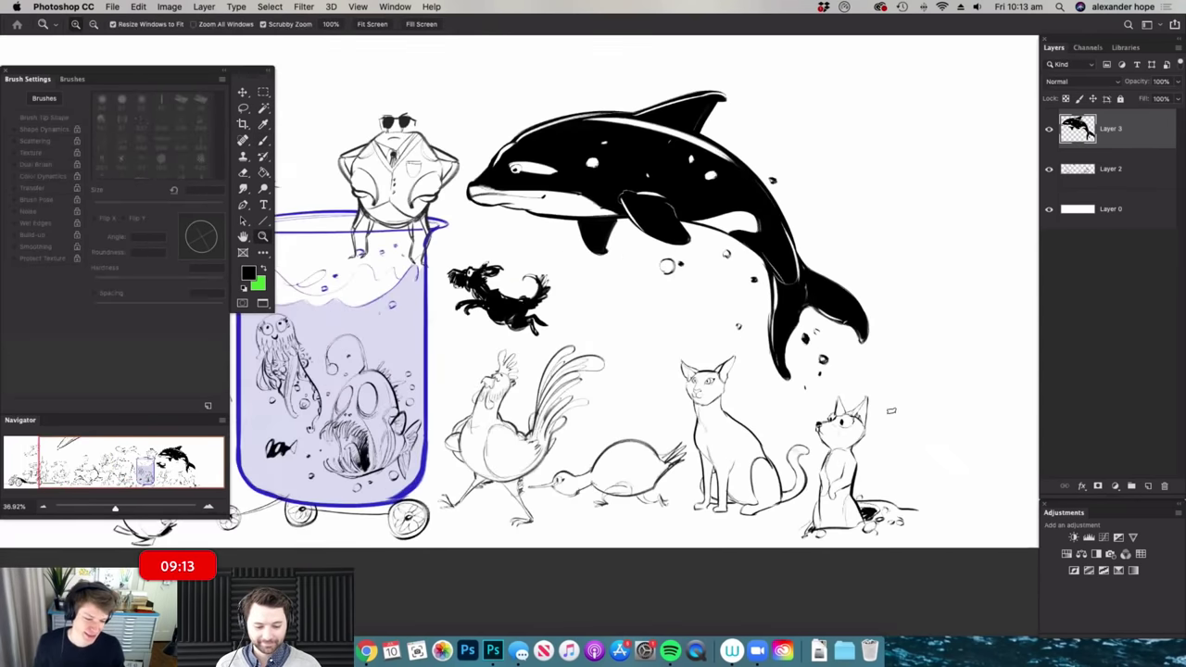
pyautogui.scroll(2, 778, 493)
pyautogui.scroll(3, 777, 492)
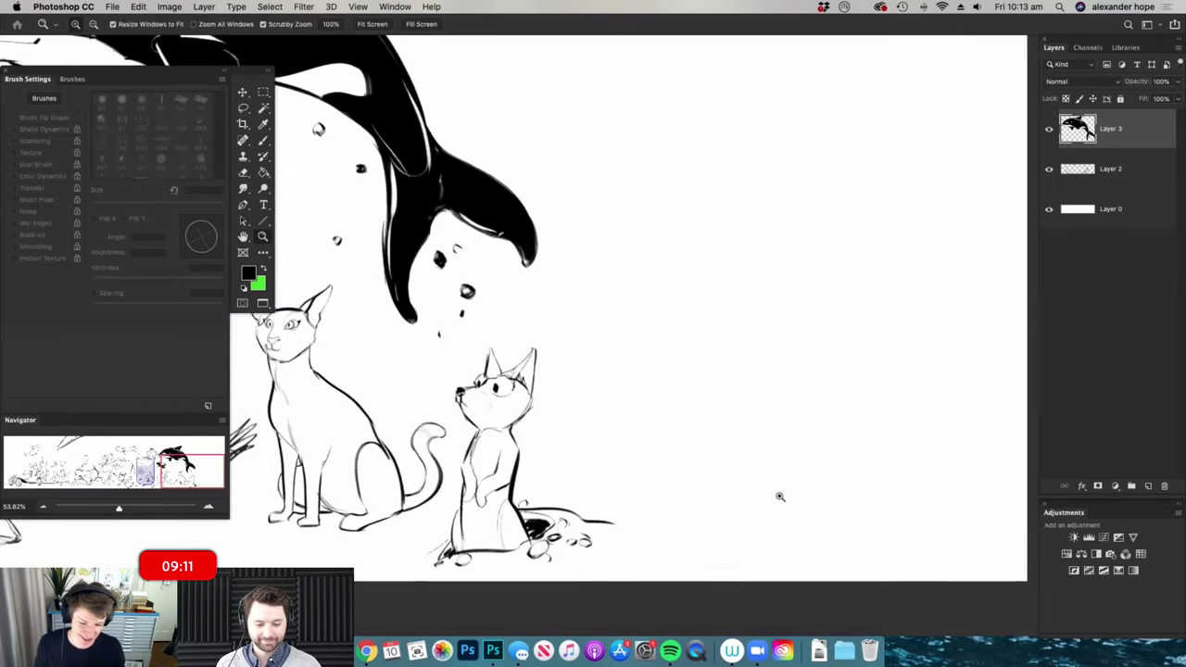
pyautogui.press('b')
pyautogui.press('super+space')
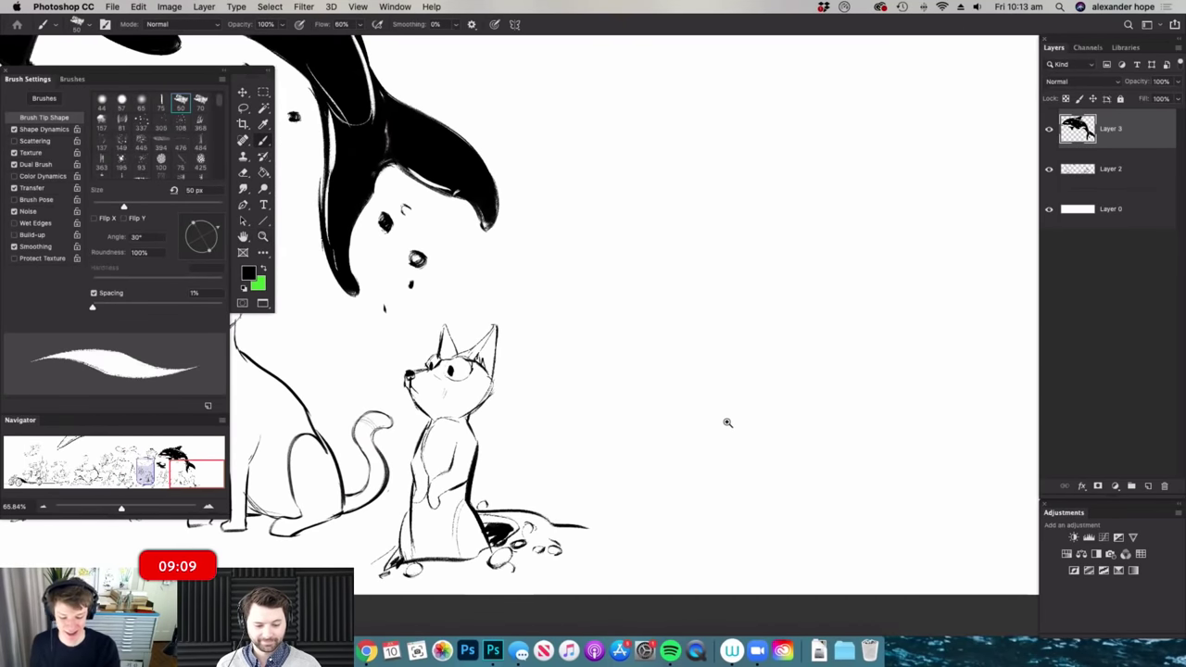
pyautogui.moveTo(729, 421); pyautogui.dragTo(712, 422)
pyautogui.press('super+space')
pyautogui.moveTo(750, 464); pyautogui.dragTo(765, 463)
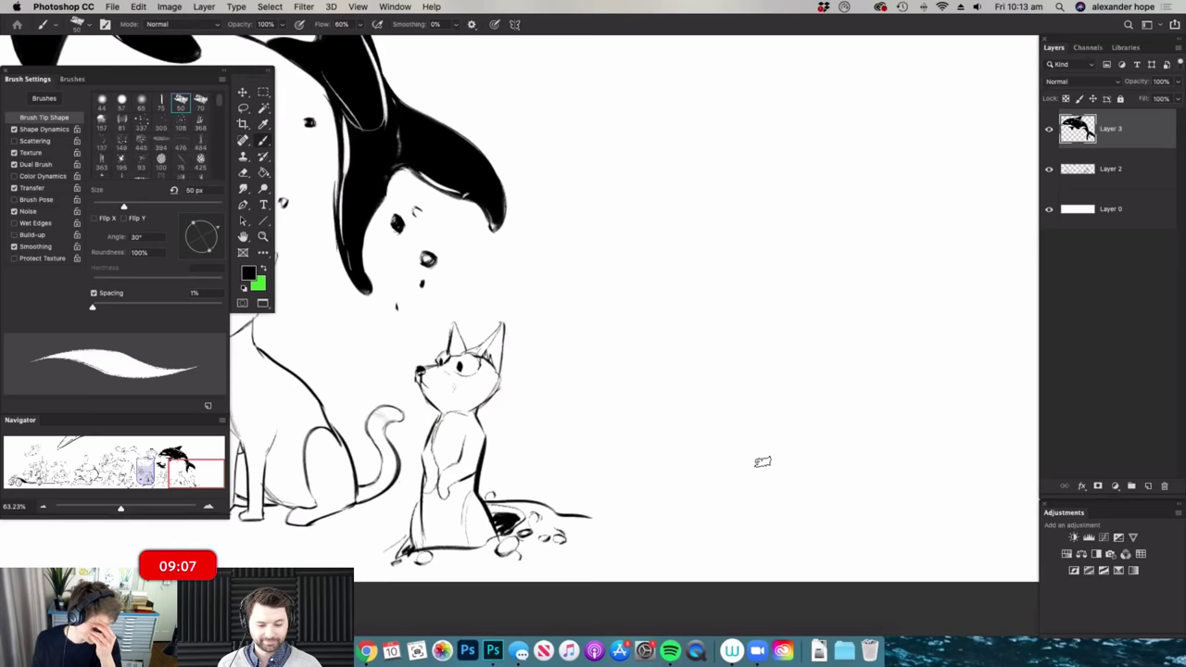
pyautogui.scroll(1, 762, 463)
pyautogui.moveTo(576, 375)
pyautogui.mouseDown()
pyautogui.moveTo(639, 379)
pyautogui.moveTo(631, 398)
pyautogui.moveTo(584, 412)
pyautogui.mouseUp()
pyautogui.press('super+space')
pyautogui.moveTo(576, 350)
pyautogui.mouseDown()
pyautogui.moveTo(523, 365)
pyautogui.moveTo(558, 378)
pyautogui.moveTo(563, 359)
pyautogui.moveTo(538, 369)
pyautogui.moveTo(580, 362)
pyautogui.mouseUp()
pyautogui.moveTo(584, 363)
pyautogui.mouseDown()
pyautogui.moveTo(595, 371)
pyautogui.moveTo(576, 386)
pyautogui.mouseUp()
pyautogui.scroll(-2, 593, 370)
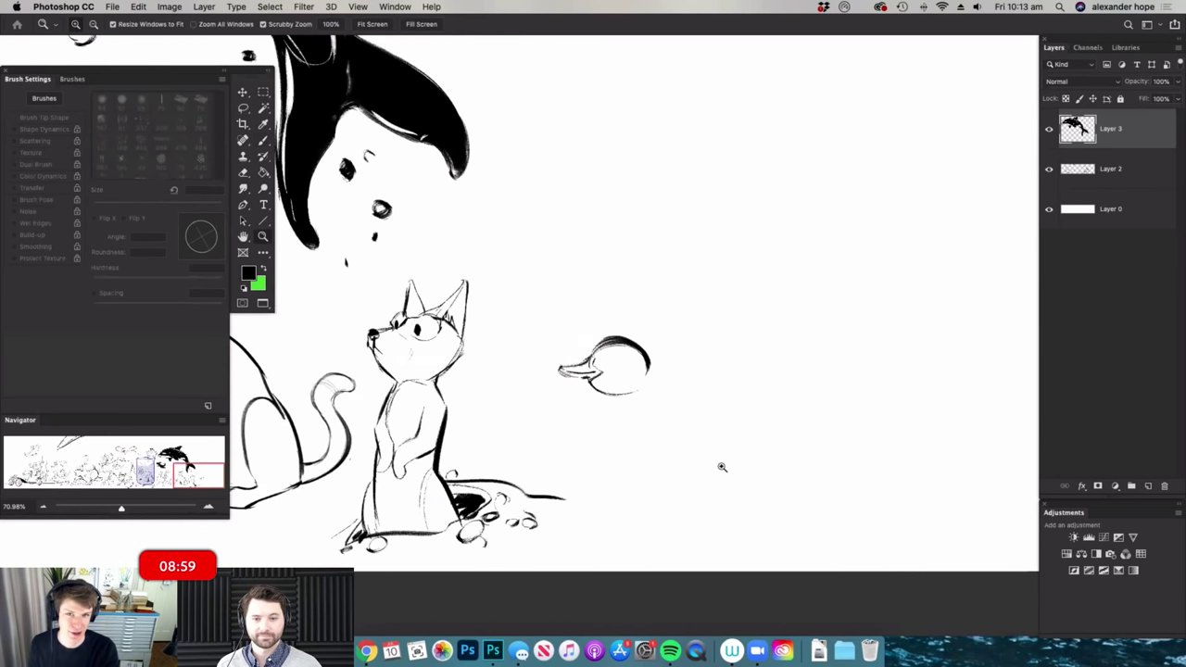
# - Draw the duck's neck, rounded body, folded wing and pointed tail feathers beneath its head
pyautogui.scroll(2, 720, 469)
pyautogui.moveTo(610, 326)
pyautogui.mouseDown()
pyautogui.moveTo(619, 347)
pyautogui.moveTo(594, 377)
pyautogui.moveTo(562, 386)
pyautogui.moveTo(519, 443)
pyautogui.moveTo(621, 514)
pyautogui.mouseUp()
pyautogui.moveTo(585, 368)
pyautogui.mouseDown()
pyautogui.moveTo(692, 434)
pyautogui.moveTo(731, 407)
pyautogui.moveTo(743, 424)
pyautogui.moveTo(719, 461)
pyautogui.mouseUp()
pyautogui.moveTo(562, 496)
pyautogui.mouseDown()
pyautogui.moveTo(590, 512)
pyautogui.moveTo(707, 491)
pyautogui.mouseUp()
pyautogui.moveTo(606, 405)
pyautogui.mouseDown()
pyautogui.moveTo(577, 405)
pyautogui.moveTo(573, 437)
pyautogui.moveTo(604, 493)
pyautogui.mouseUp()
pyautogui.moveTo(563, 439)
pyautogui.mouseDown()
pyautogui.moveTo(654, 498)
pyautogui.moveTo(708, 455)
pyautogui.mouseUp()
pyautogui.moveTo(690, 497)
pyautogui.mouseDown()
pyautogui.moveTo(712, 461)
pyautogui.moveTo(669, 503)
pyautogui.moveTo(727, 501)
pyautogui.mouseUp()
# - Add the duck's walking legs with webbed feet and draw its eyes
pyautogui.press('z')
pyautogui.press('b')
pyautogui.moveTo(672, 467); pyautogui.dragTo(701, 511)
pyautogui.moveTo(686, 467)
pyautogui.mouseDown()
pyautogui.moveTo(699, 528)
pyautogui.moveTo(649, 542)
pyautogui.moveTo(702, 539)
pyautogui.mouseUp()
pyautogui.moveTo(620, 463)
pyautogui.mouseDown()
pyautogui.moveTo(588, 507)
pyautogui.moveTo(547, 483)
pyautogui.moveTo(607, 499)
pyautogui.mouseUp()
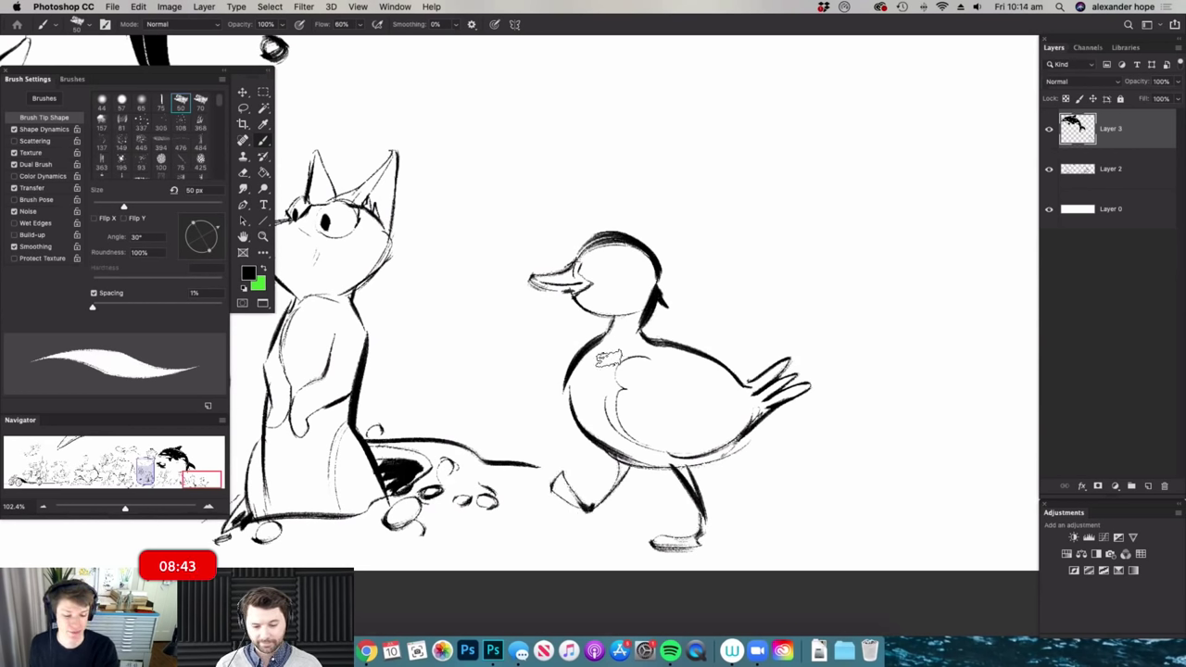
pyautogui.moveTo(596, 259)
pyautogui.mouseDown()
pyautogui.moveTo(596, 270)
pyautogui.moveTo(574, 260)
pyautogui.mouseUp()
# - Draw a thick rounded-rectangle speech bubble above the duck, with a curved tail sweeping down from its side
pyautogui.press('super+space')
pyautogui.moveTo(673, 431)
pyautogui.mouseDown()
pyautogui.moveTo(657, 255)
pyautogui.moveTo(686, 324)
pyautogui.moveTo(700, 325)
pyautogui.mouseUp()
pyautogui.press('b')
pyautogui.moveTo(567, 329)
pyautogui.mouseDown()
pyautogui.moveTo(563, 159)
pyautogui.moveTo(600, 119)
pyautogui.moveTo(860, 118)
pyautogui.moveTo(897, 134)
pyautogui.moveTo(896, 341)
pyautogui.moveTo(867, 369)
pyautogui.moveTo(593, 371)
pyautogui.moveTo(565, 321)
pyautogui.moveTo(622, 365)
pyautogui.moveTo(602, 386)
pyautogui.mouseUp()
pyautogui.moveTo(561, 249)
pyautogui.mouseDown()
pyautogui.moveTo(529, 352)
pyautogui.moveTo(569, 405)
pyautogui.mouseUp()
pyautogui.moveTo(569, 406); pyautogui.dragTo(560, 322)
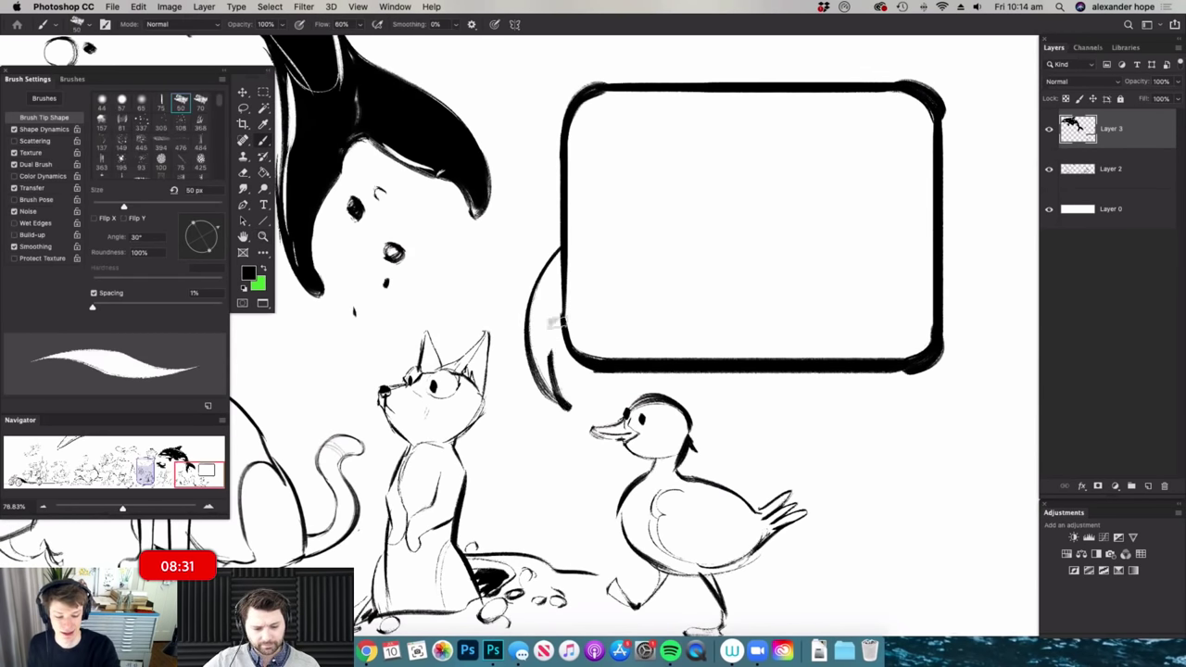
# - Erase the stretch of frame line between the speech bubble and its curved tail so they join
pyautogui.press('e')
pyautogui.moveTo(574, 253); pyautogui.dragTo(556, 265)
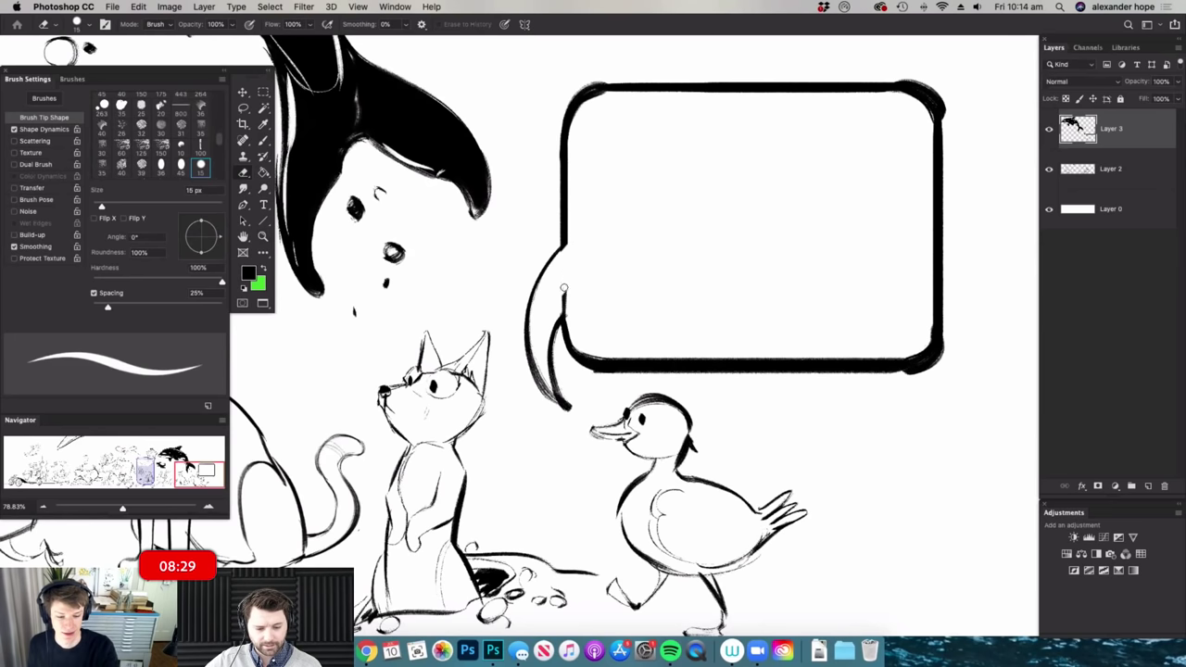
pyautogui.press('b')
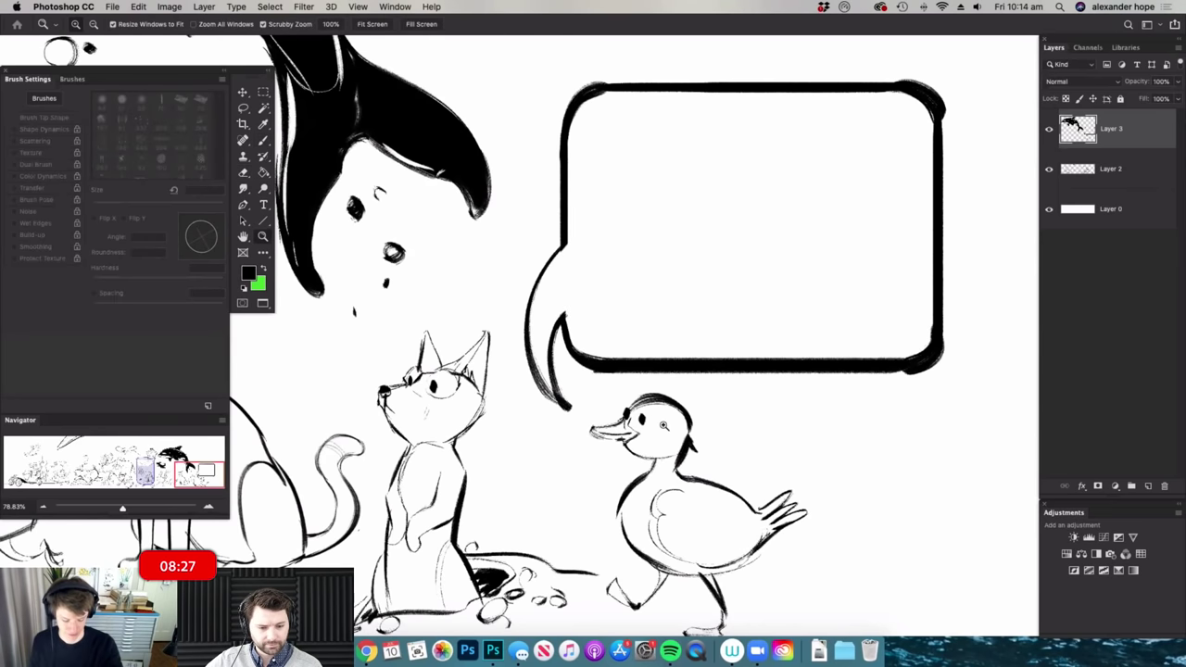
# - Hand-letter "THANKS" in bold black strokes in the upper part of the speech bubble
pyautogui.moveTo(668, 430); pyautogui.dragTo(637, 430)
pyautogui.moveTo(696, 229); pyautogui.dragTo(717, 229)
pyautogui.moveTo(639, 199); pyautogui.dragTo(646, 267)
pyautogui.moveTo(625, 207)
pyautogui.mouseDown()
pyautogui.moveTo(668, 194)
pyautogui.moveTo(653, 268)
pyautogui.mouseUp()
pyautogui.moveTo(674, 199)
pyautogui.mouseDown()
pyautogui.moveTo(675, 270)
pyautogui.moveTo(681, 237)
pyautogui.mouseUp()
pyautogui.moveTo(696, 200)
pyautogui.mouseDown()
pyautogui.moveTo(682, 270)
pyautogui.moveTo(713, 268)
pyautogui.mouseUp()
pyautogui.moveTo(687, 246)
pyautogui.mouseDown()
pyautogui.moveTo(709, 245)
pyautogui.moveTo(736, 200)
pyautogui.moveTo(747, 270)
pyautogui.mouseUp()
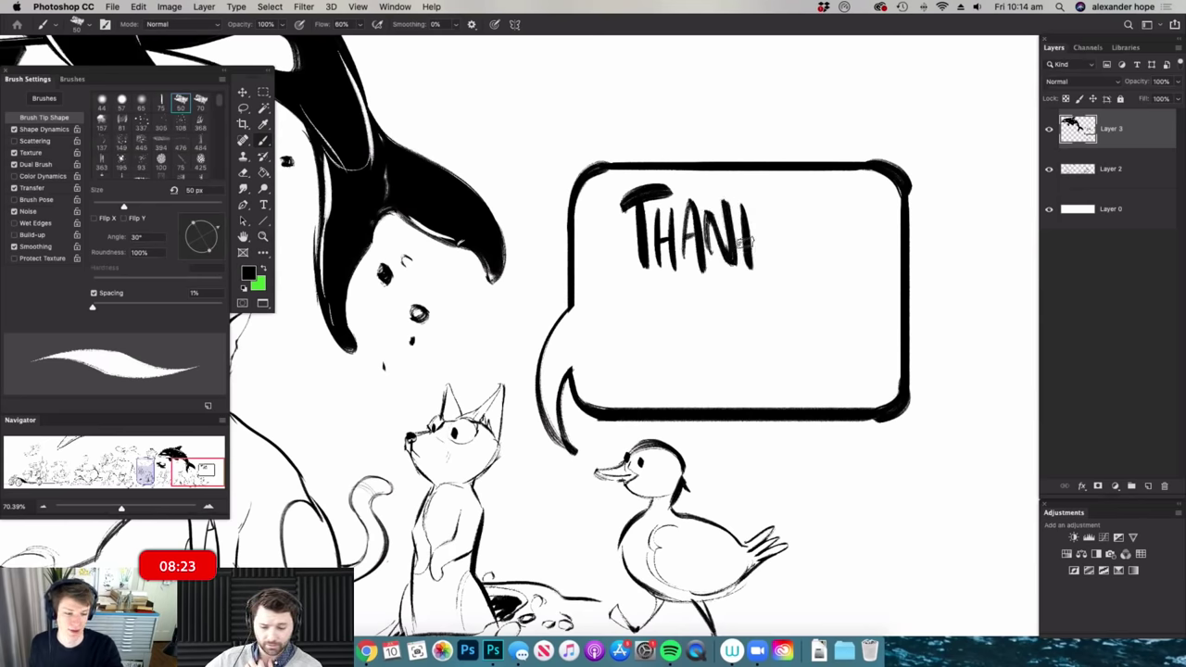
pyautogui.moveTo(776, 204); pyautogui.dragTo(752, 242)
pyautogui.moveTo(755, 241); pyautogui.dragTo(787, 278)
pyautogui.moveTo(793, 211); pyautogui.dragTo(778, 246)
# - Hand-letter "FOLKS" beneath "THANKS" inside the speech bubble
pyautogui.scroll(-3, 744, 274)
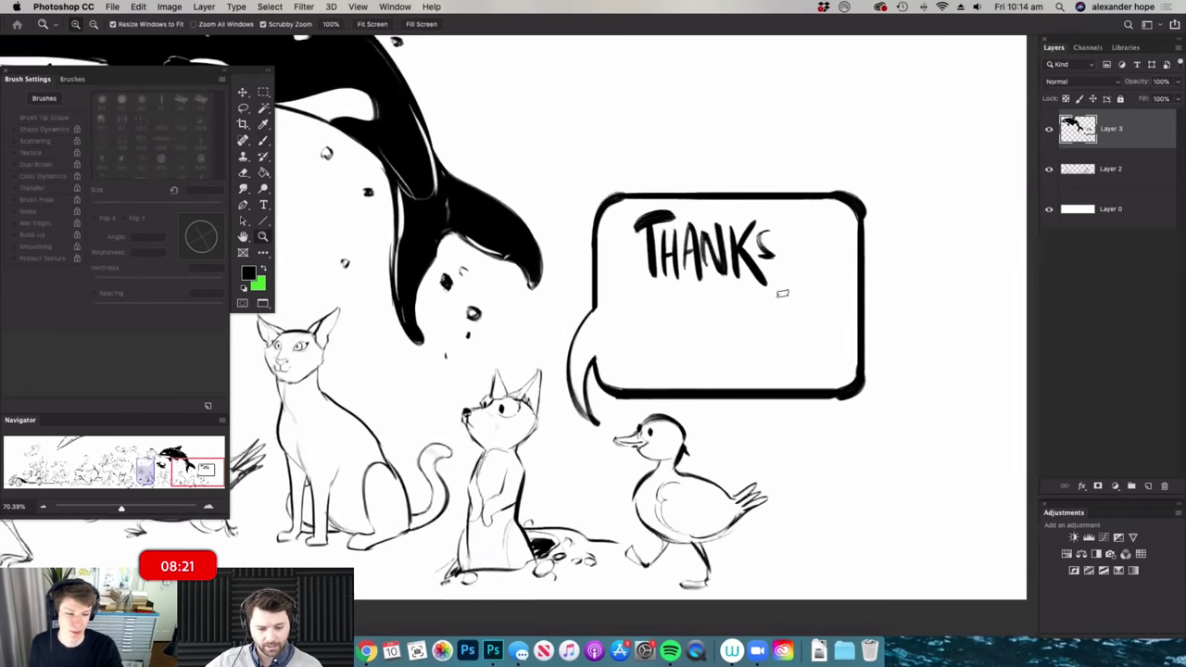
pyautogui.moveTo(646, 308)
pyautogui.mouseDown()
pyautogui.moveTo(651, 361)
pyautogui.moveTo(669, 304)
pyautogui.mouseUp()
pyautogui.moveTo(648, 326)
pyautogui.mouseDown()
pyautogui.moveTo(667, 322)
pyautogui.moveTo(700, 365)
pyautogui.mouseUp()
pyautogui.moveTo(706, 313); pyautogui.dragTo(706, 356)
pyautogui.moveTo(730, 313)
pyautogui.mouseDown()
pyautogui.moveTo(711, 336)
pyautogui.moveTo(732, 356)
pyautogui.mouseUp()
pyautogui.moveTo(748, 322); pyautogui.dragTo(737, 356)
# - Switch to Chrome and search Google Images for "timber wolf"
pyautogui.click(368, 651)
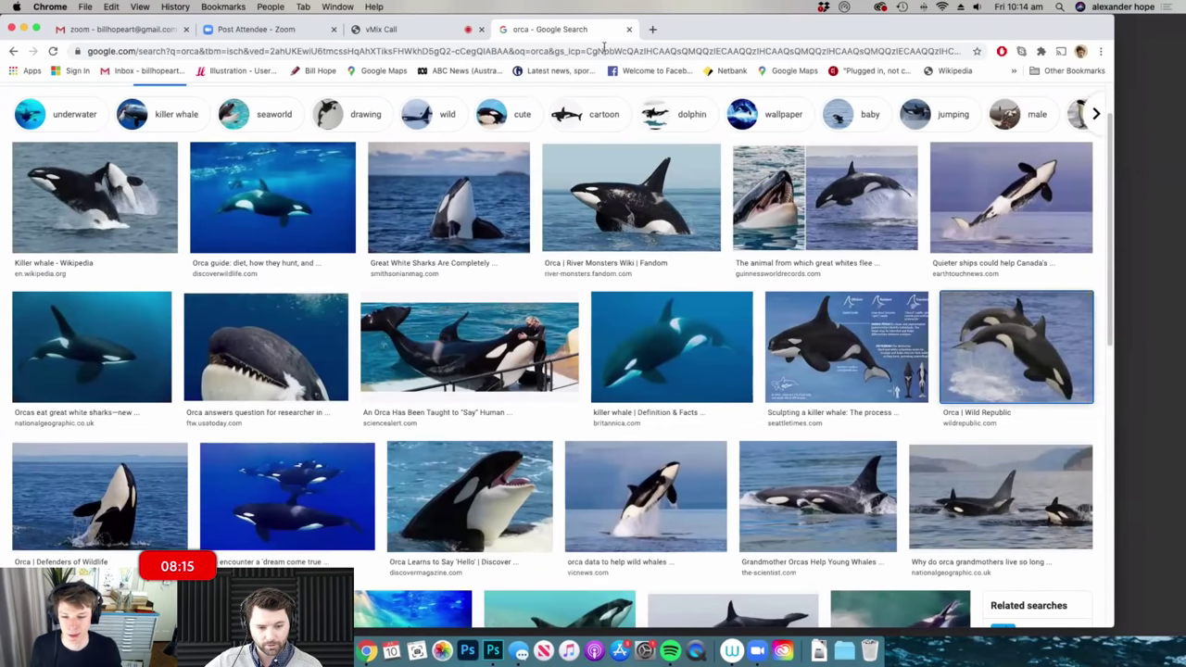
pyautogui.click(604, 50)
pyautogui.write('timber wolf')
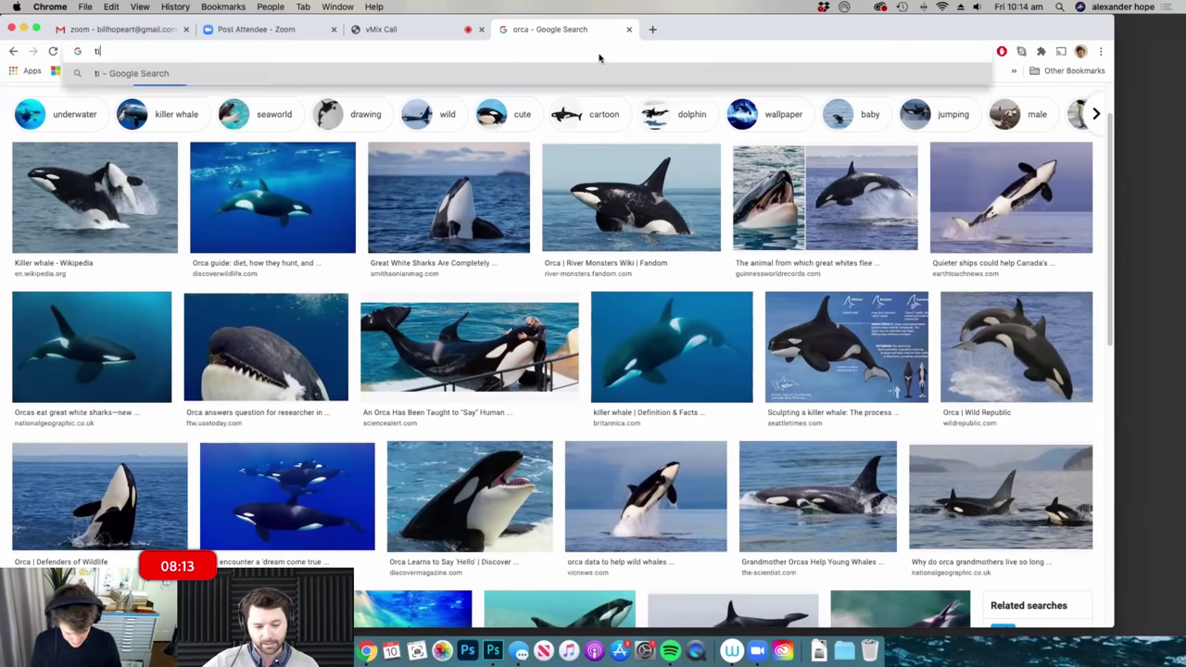
pyautogui.press('Return')
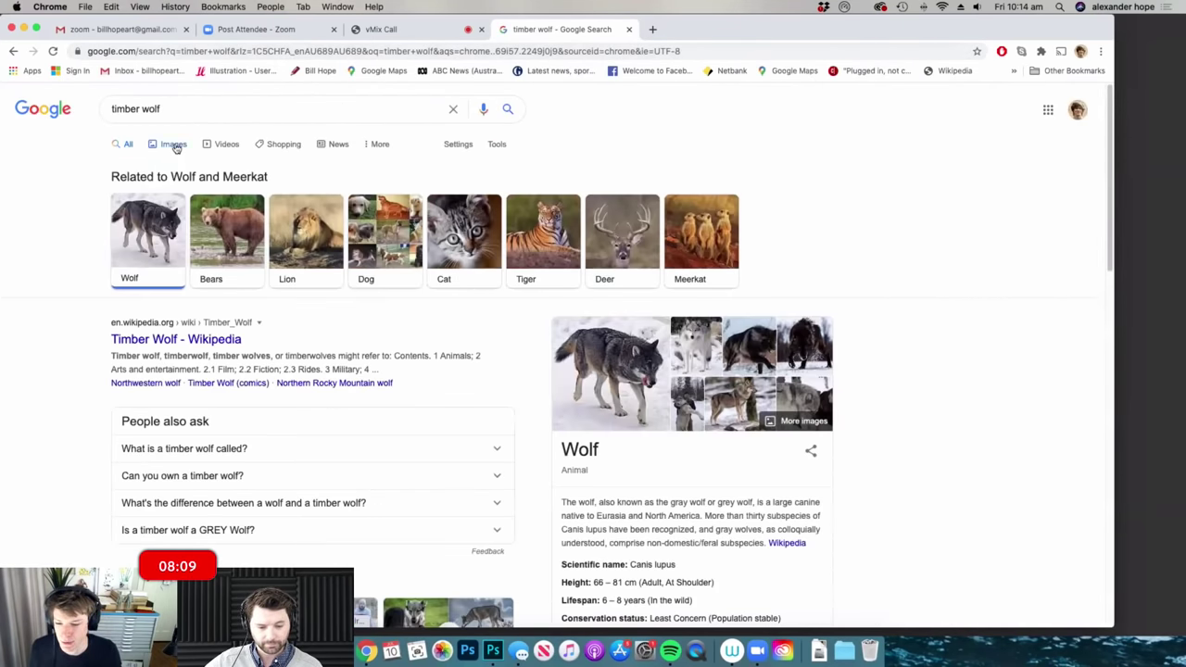
pyautogui.click(174, 144)
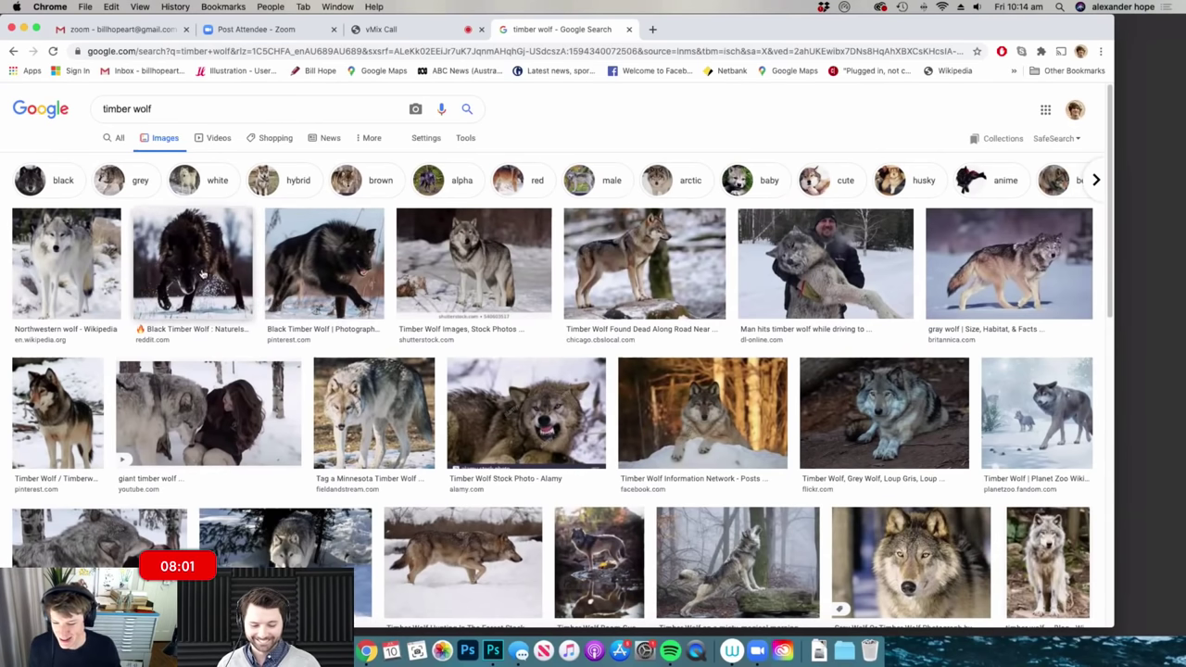
# - Open the Pinterest photo of the prowling black timber wolf and copy the image
pyautogui.click(302, 261)
pyautogui.rightClick(907, 227)
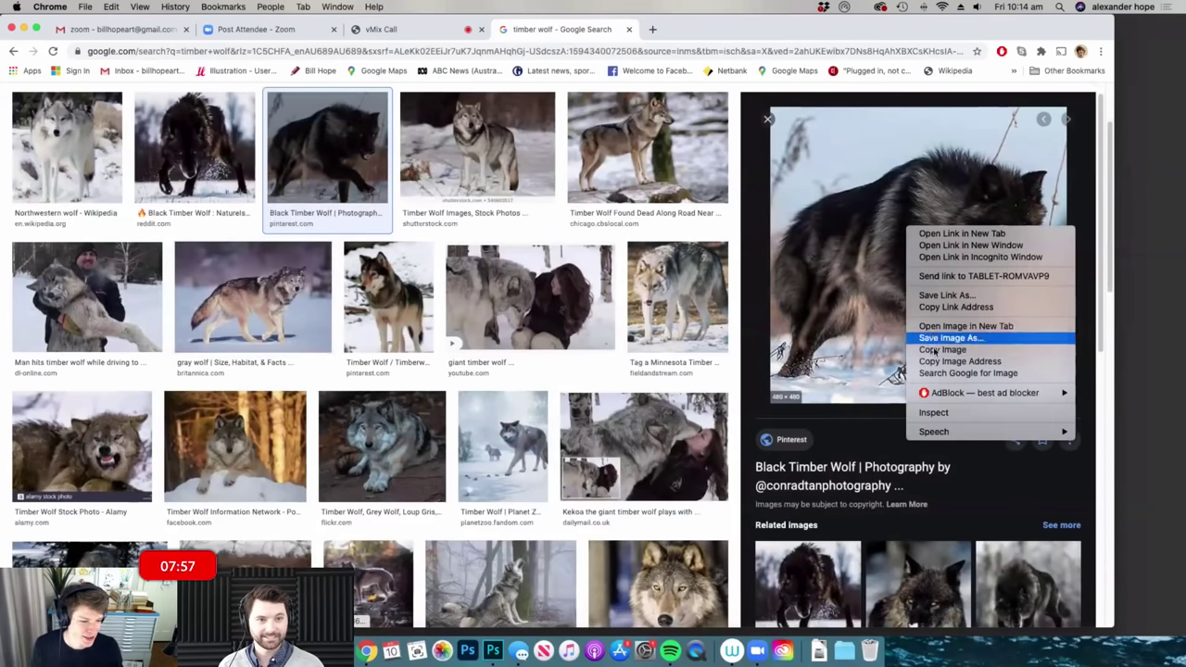
pyautogui.click(938, 349)
# - Return to Photoshop, paste the wolf photo as a reference and place it just above the orca's back
pyautogui.press('super+Tab')
pyautogui.moveTo(602, 324)
pyautogui.mouseDown()
pyautogui.moveTo(585, 325)
pyautogui.moveTo(593, 310)
pyautogui.mouseUp()
pyautogui.moveTo(592, 252); pyautogui.dragTo(648, 245)
pyautogui.moveTo(655, 333); pyautogui.dragTo(628, 324)
pyautogui.moveTo(565, 210); pyautogui.dragTo(574, 209)
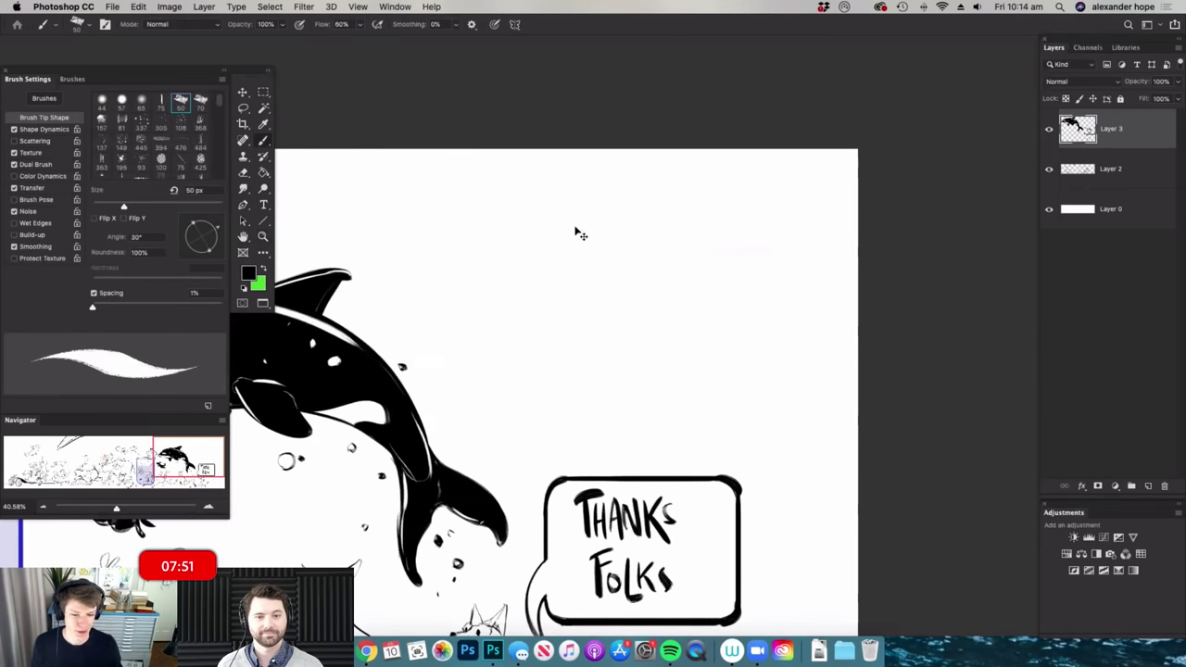
pyautogui.press('super+v')
pyautogui.press('v')
pyautogui.moveTo(468, 354); pyautogui.dragTo(427, 230)
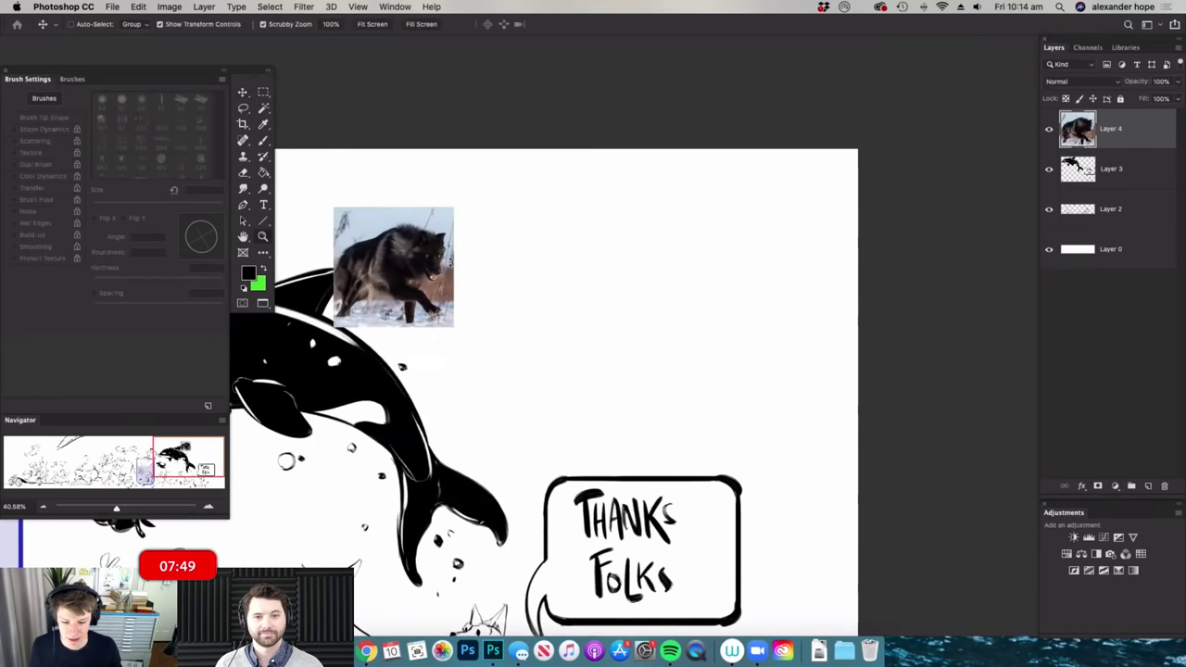
# - Choose the 20 px hard round brush and make pen pressure control its opacity
pyautogui.press('b')
pyautogui.scroll(3, 524, 223)
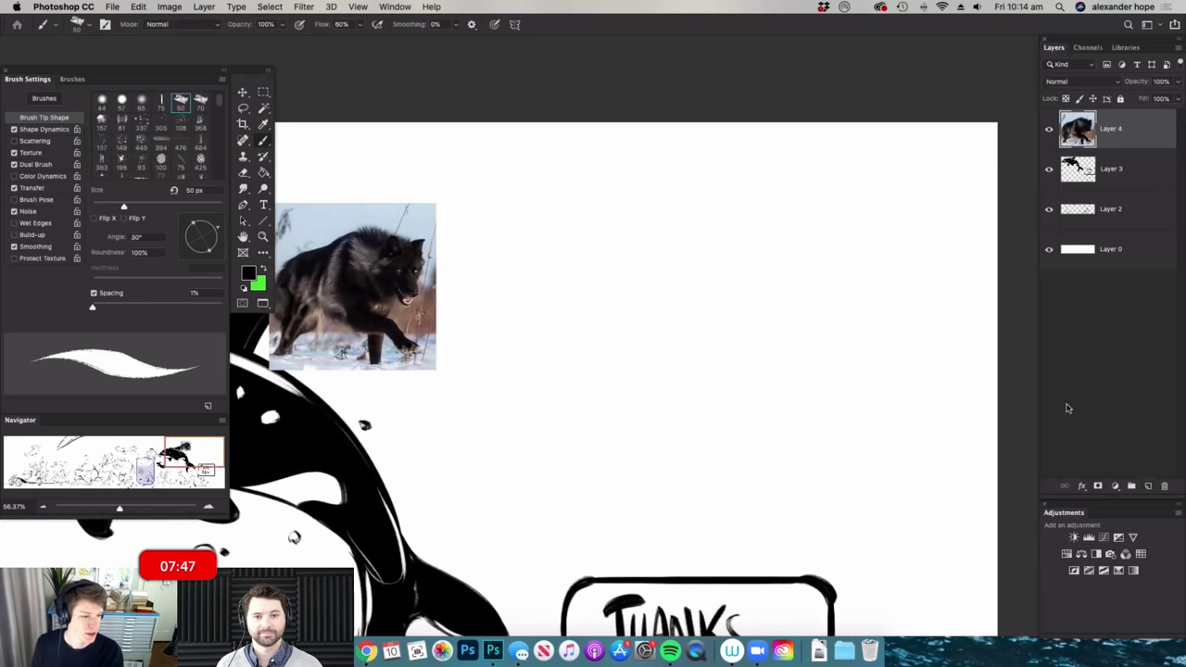
pyautogui.rightClick(658, 312)
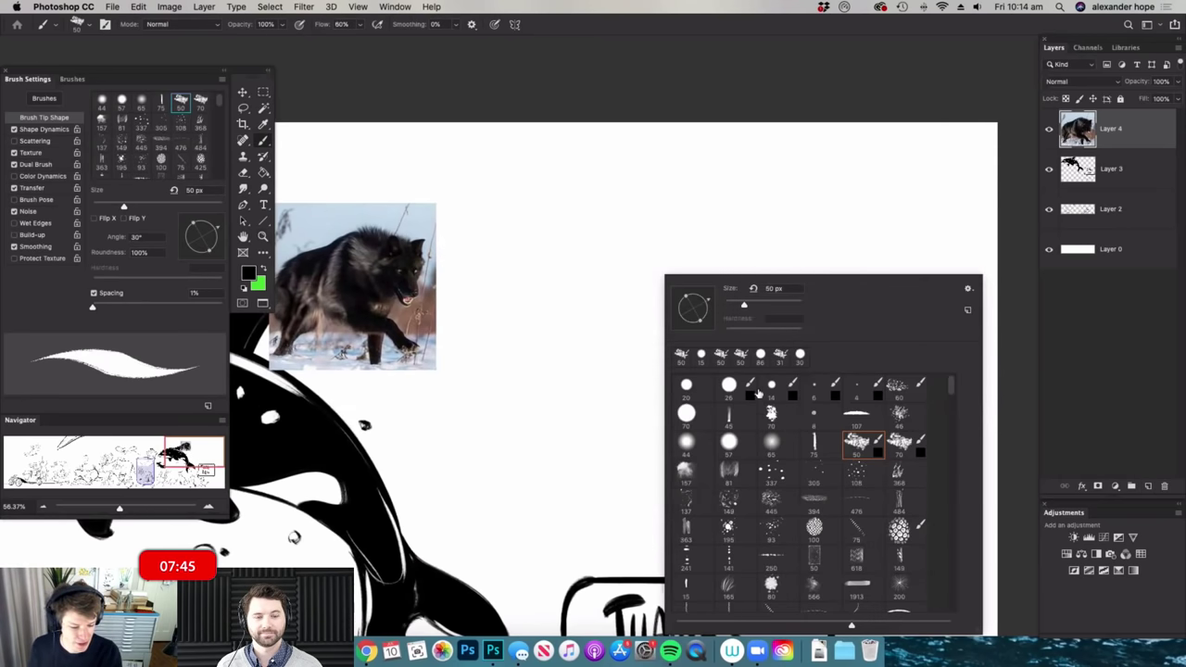
pyautogui.doubleClick(702, 389)
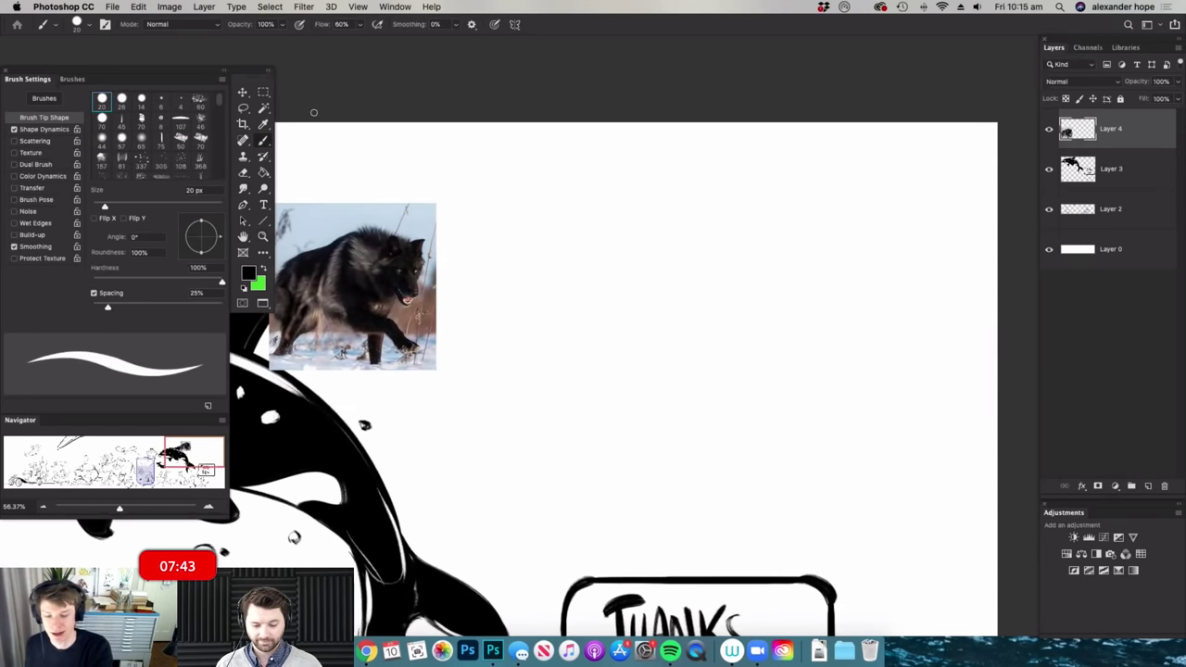
pyautogui.press('f')
pyautogui.press('f')
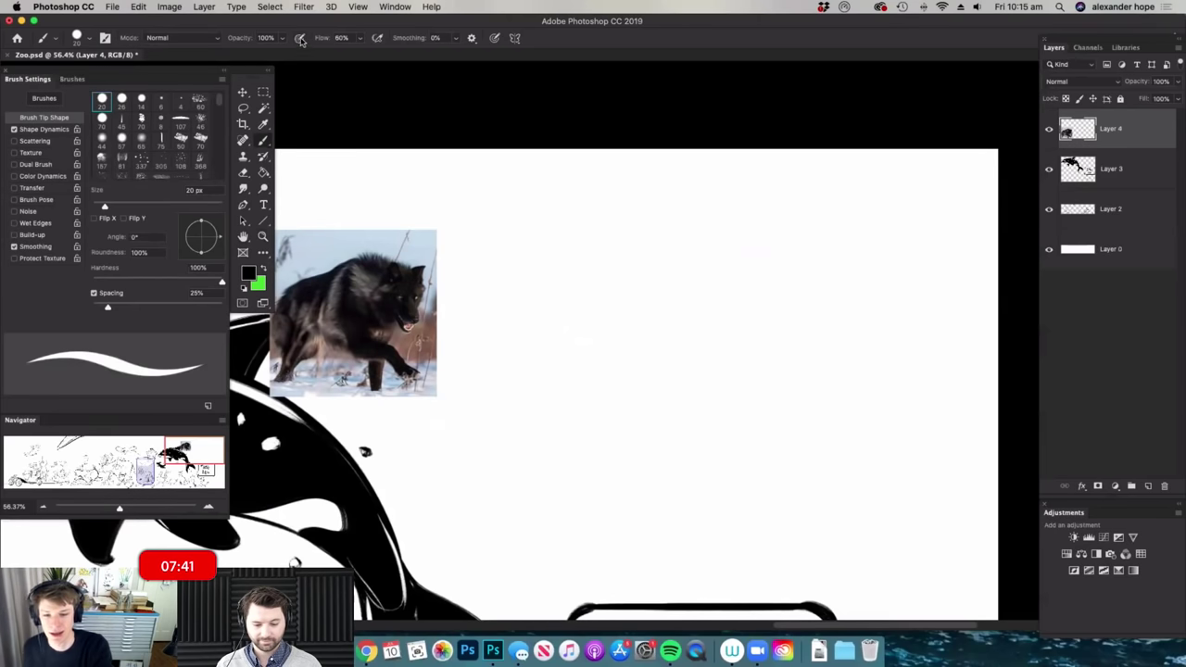
pyautogui.press('z')
pyautogui.moveTo(738, 337)
pyautogui.mouseDown()
pyautogui.moveTo(729, 379)
pyautogui.moveTo(677, 438)
pyautogui.moveTo(702, 407)
pyautogui.mouseUp()
pyautogui.press('b')
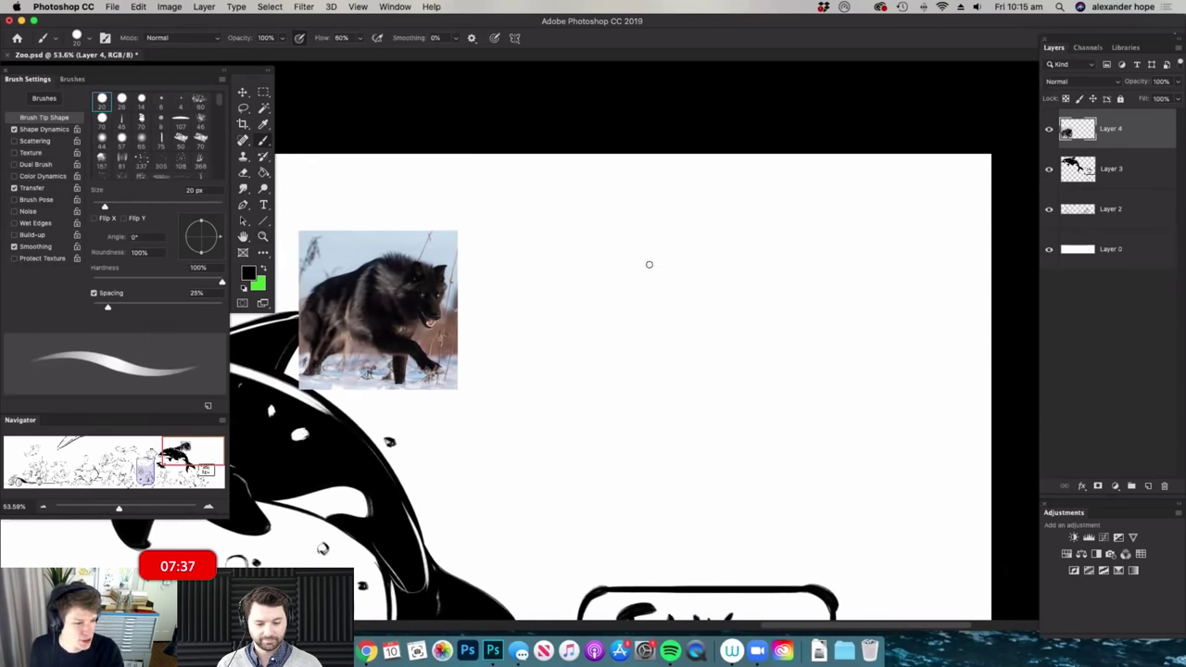
# - Set the brush size to 12 px and rough out the wolf's forehead, muzzle and jaw beside the reference photo
pyautogui.rightClick(655, 264)
pyautogui.moveTo(724, 295); pyautogui.dragTo(719, 294)
pyautogui.click(757, 143)
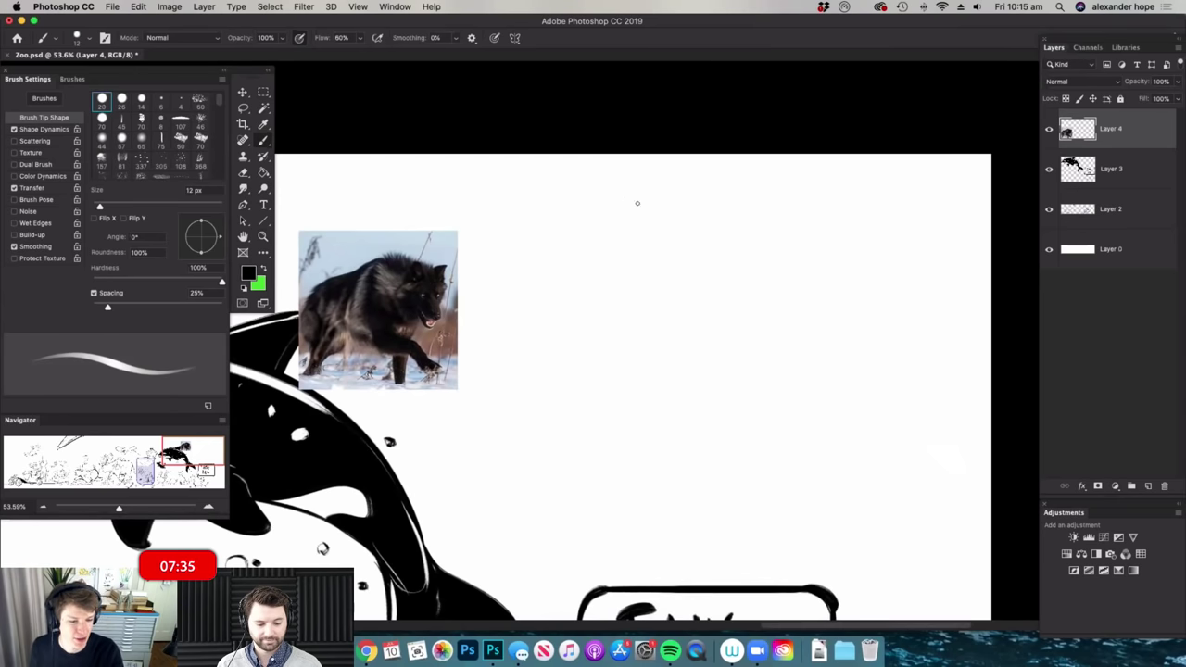
pyautogui.moveTo(649, 253)
pyautogui.mouseDown()
pyautogui.moveTo(583, 292)
pyautogui.moveTo(590, 273)
pyautogui.moveTo(557, 330)
pyautogui.moveTo(567, 390)
pyautogui.mouseUp()
pyautogui.moveTo(589, 327); pyautogui.dragTo(561, 396)
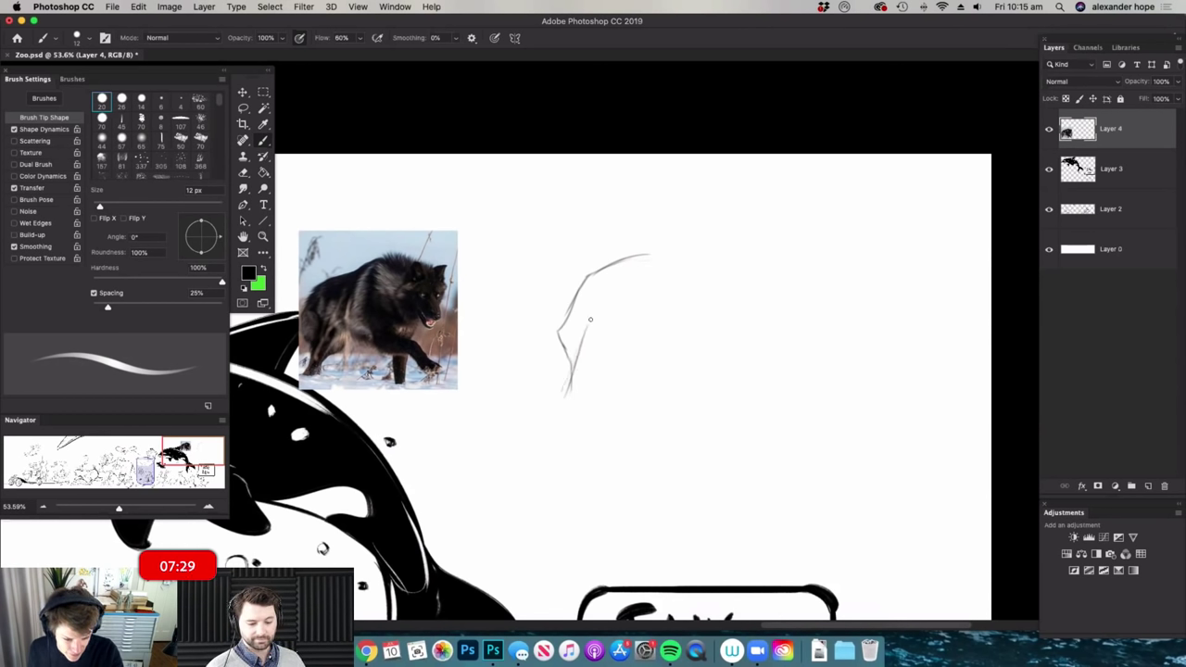
pyautogui.moveTo(562, 404); pyautogui.dragTo(582, 395)
pyautogui.scroll(1, 591, 404)
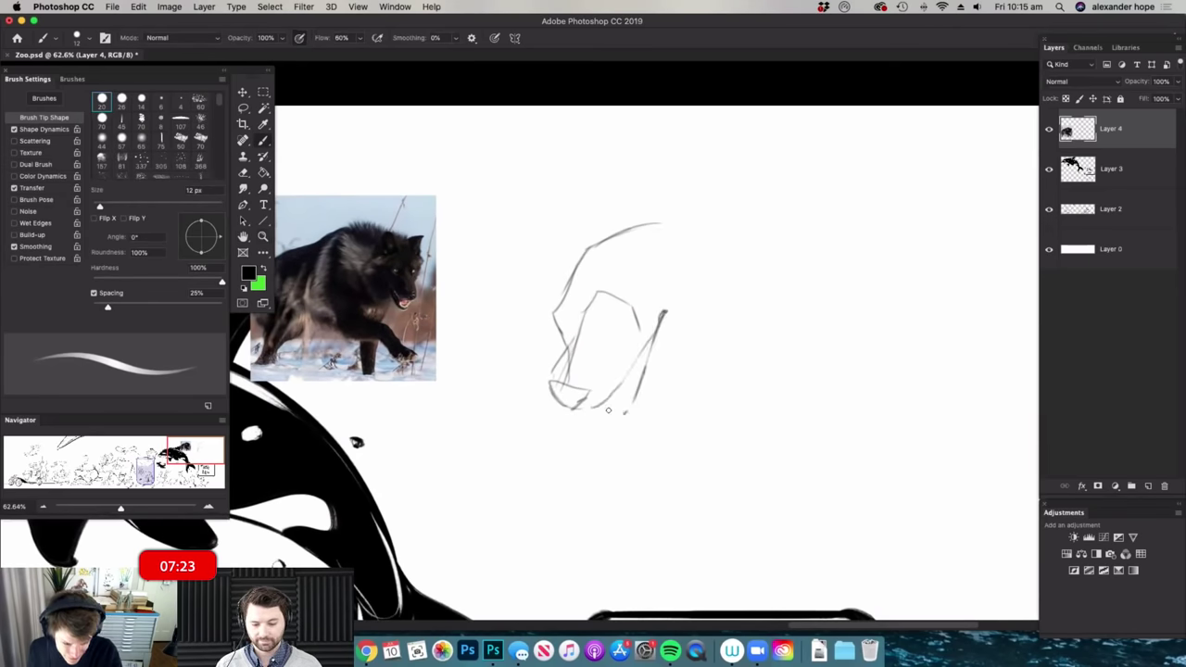
pyautogui.moveTo(596, 408); pyautogui.dragTo(613, 417)
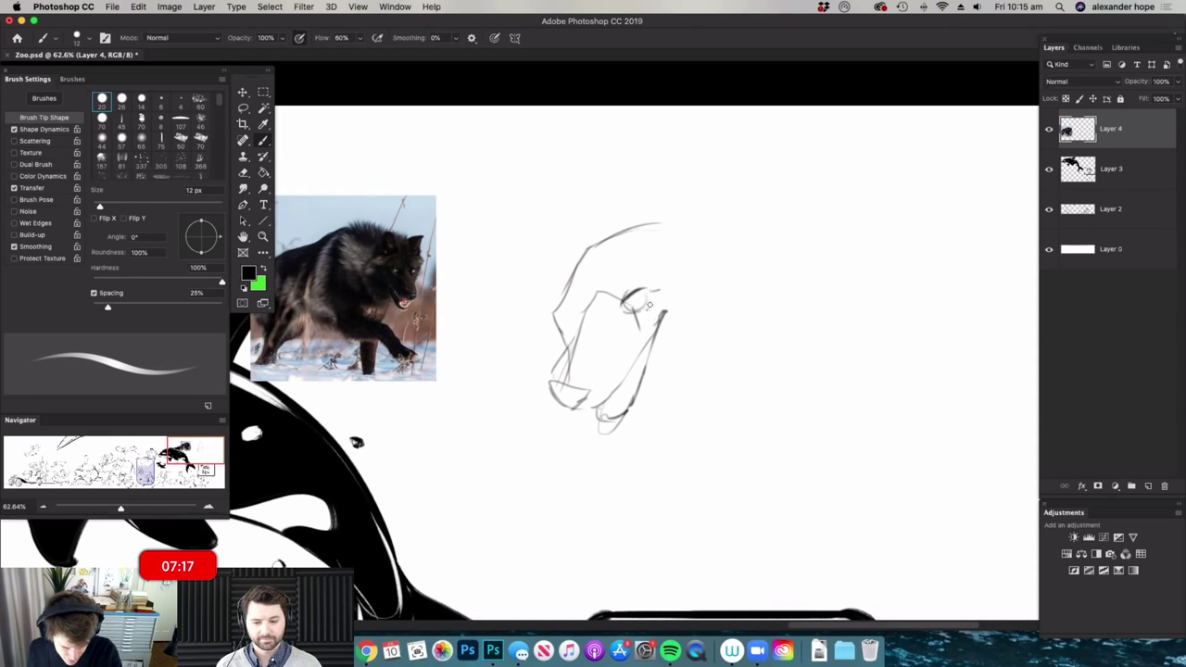
# - Sketch the wolf's eyes, cheek, back of the head and pointed ears around the muzzle
pyautogui.moveTo(573, 298)
pyautogui.mouseDown()
pyautogui.moveTo(561, 293)
pyautogui.moveTo(583, 311)
pyautogui.mouseUp()
pyautogui.press('z')
pyautogui.moveTo(659, 269); pyautogui.dragTo(664, 302)
pyautogui.scroll(2, 664, 302)
pyautogui.press('b')
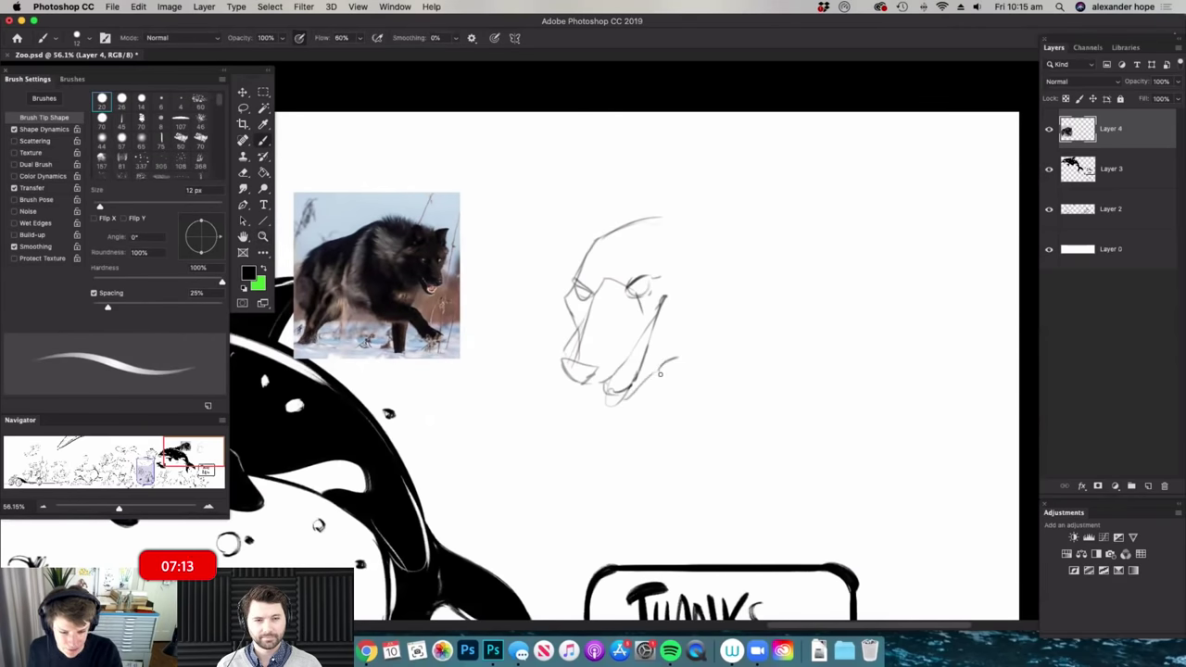
pyautogui.moveTo(732, 350); pyautogui.dragTo(727, 242)
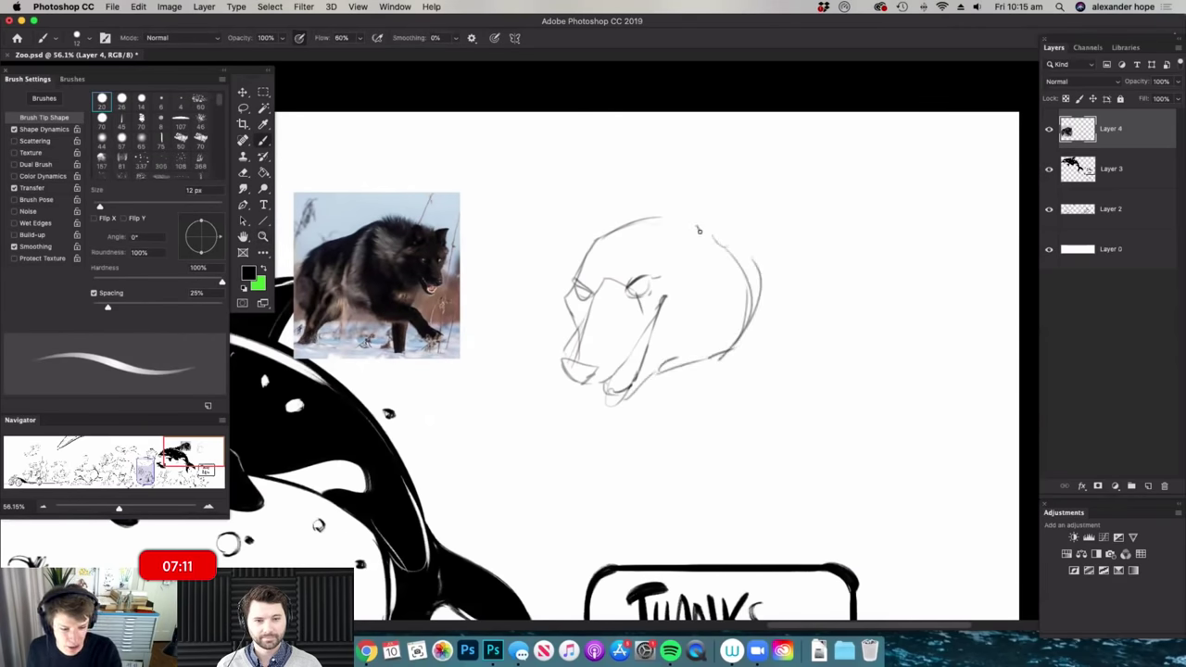
pyautogui.moveTo(706, 228); pyautogui.dragTo(639, 212)
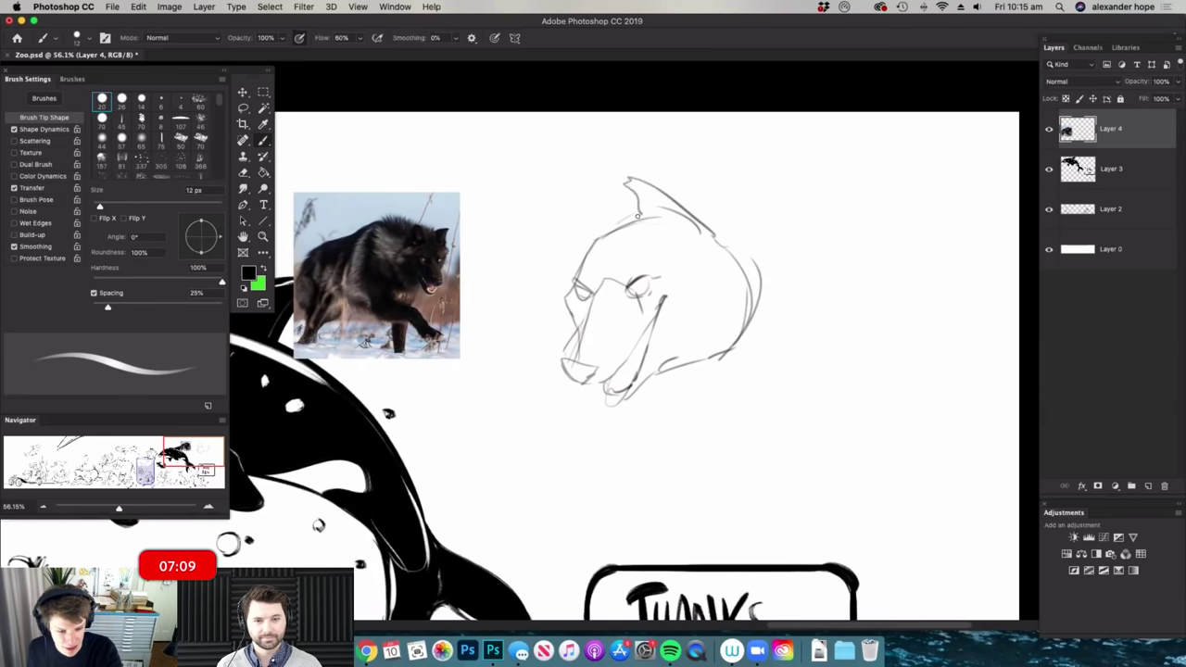
pyautogui.press('super+space')
pyautogui.moveTo(756, 177)
pyautogui.mouseDown()
pyautogui.moveTo(713, 196)
pyautogui.moveTo(744, 214)
pyautogui.moveTo(561, 293)
pyautogui.moveTo(781, 227)
pyautogui.mouseUp()
# - Lasso the sketched wolf head, scale it to about 64%, rotate it about -10° and deselect it
pyautogui.press('l')
pyautogui.hotkey('ctrl', 't')
pyautogui.moveTo(784, 152); pyautogui.dragTo(701, 242)
pyautogui.moveTo(716, 222); pyautogui.dragTo(701, 210)
pyautogui.moveTo(676, 280); pyautogui.dragTo(684, 286)
pyautogui.press('Return')
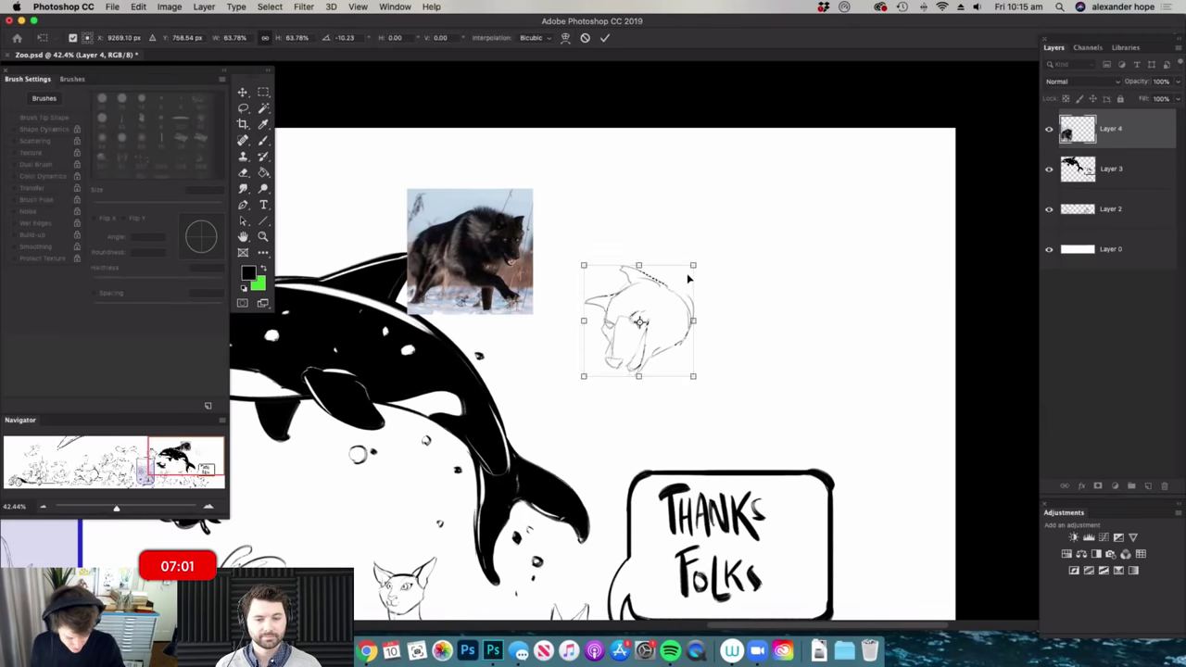
pyautogui.press('super+d')
# - Sketch the wolf's shoulder hump, rump, chest curve and the first lines of its legs behind the head
pyautogui.press('b')
pyautogui.press('super+space')
pyautogui.moveTo(632, 261)
pyautogui.mouseDown()
pyautogui.moveTo(656, 262)
pyautogui.moveTo(716, 218)
pyautogui.moveTo(820, 447)
pyautogui.mouseUp()
pyautogui.press('b')
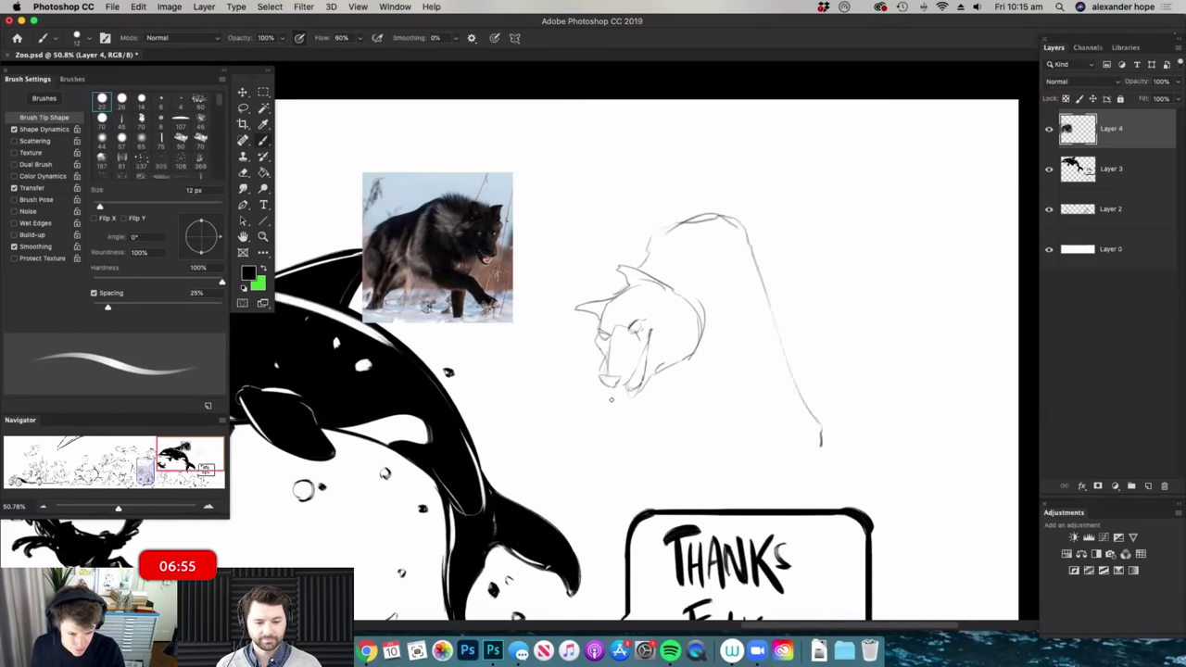
pyautogui.moveTo(683, 223)
pyautogui.mouseDown()
pyautogui.moveTo(715, 214)
pyautogui.moveTo(802, 298)
pyautogui.moveTo(813, 401)
pyautogui.mouseUp()
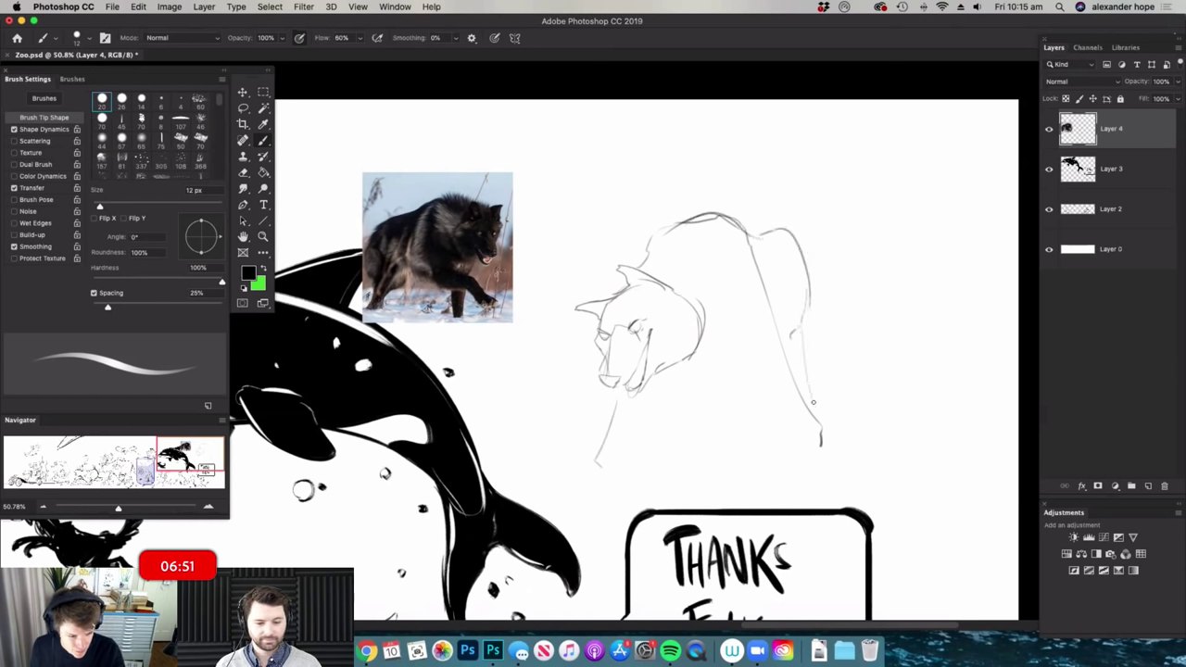
pyautogui.moveTo(674, 373); pyautogui.dragTo(735, 374)
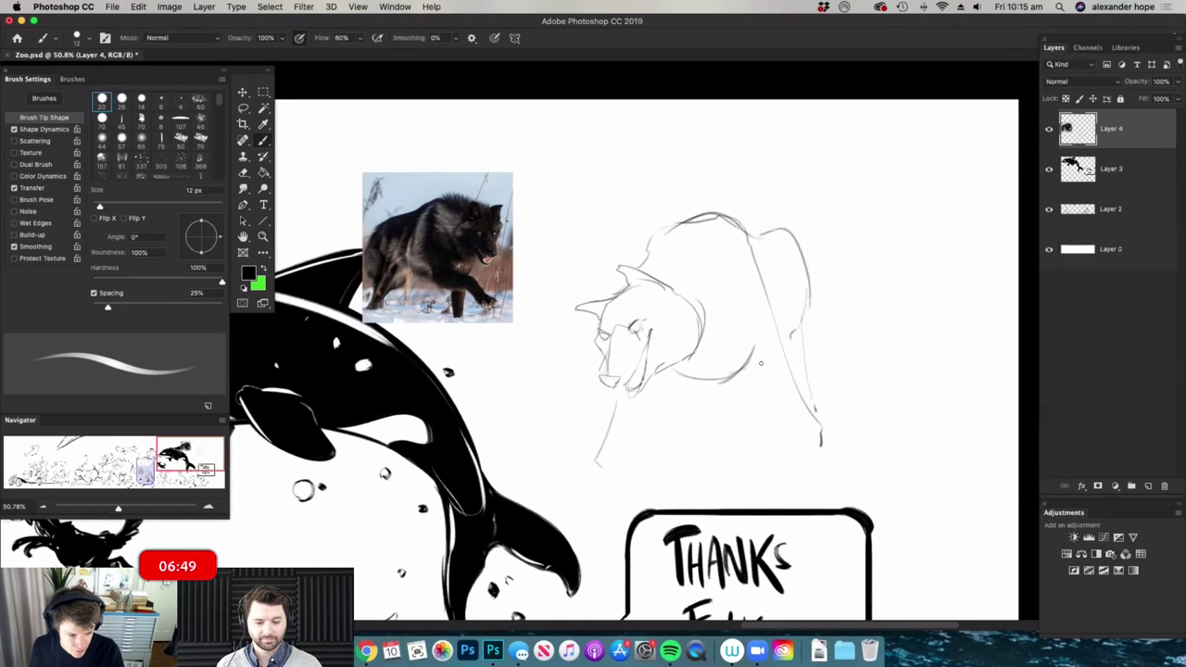
pyautogui.moveTo(767, 316); pyautogui.dragTo(824, 456)
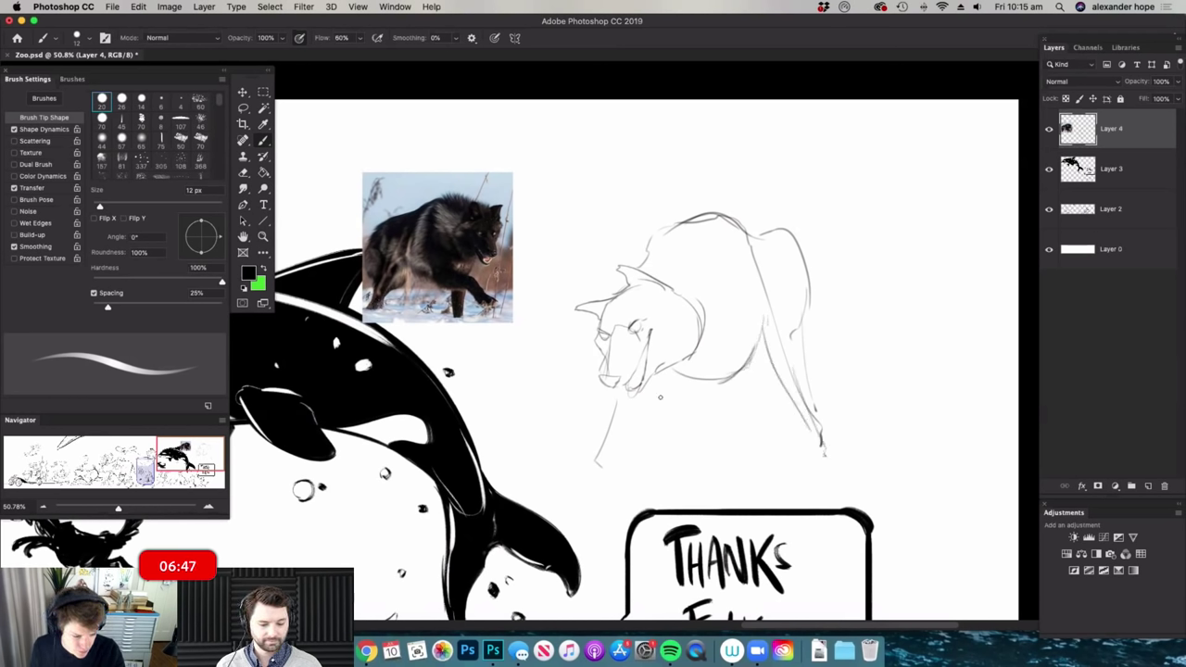
# - Sketch the wolf's front and rear paws, bushy tail, middle leg and the back line of the rear leg
pyautogui.moveTo(564, 448); pyautogui.dragTo(608, 440)
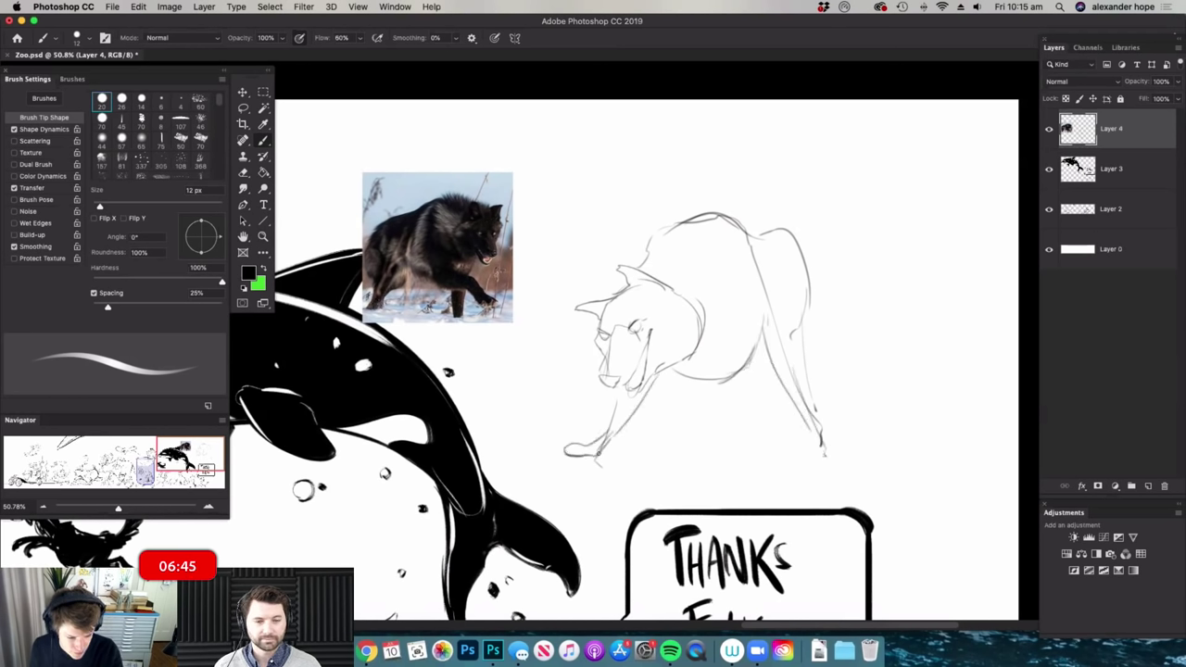
pyautogui.moveTo(788, 346)
pyautogui.mouseDown()
pyautogui.moveTo(797, 424)
pyautogui.moveTo(834, 458)
pyautogui.mouseUp()
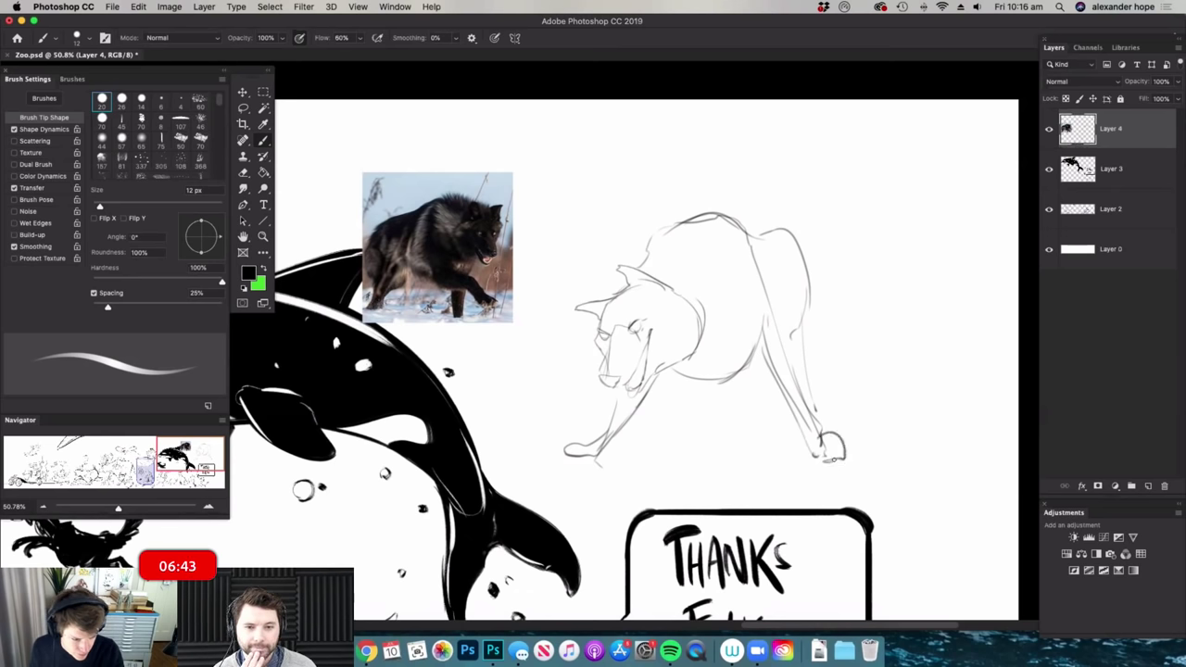
pyautogui.moveTo(764, 232)
pyautogui.mouseDown()
pyautogui.moveTo(835, 236)
pyautogui.moveTo(931, 295)
pyautogui.moveTo(871, 303)
pyautogui.moveTo(809, 260)
pyautogui.moveTo(797, 287)
pyautogui.mouseUp()
pyautogui.moveTo(732, 363)
pyautogui.mouseDown()
pyautogui.moveTo(783, 359)
pyautogui.moveTo(711, 376)
pyautogui.moveTo(718, 389)
pyautogui.mouseUp()
pyautogui.press('b')
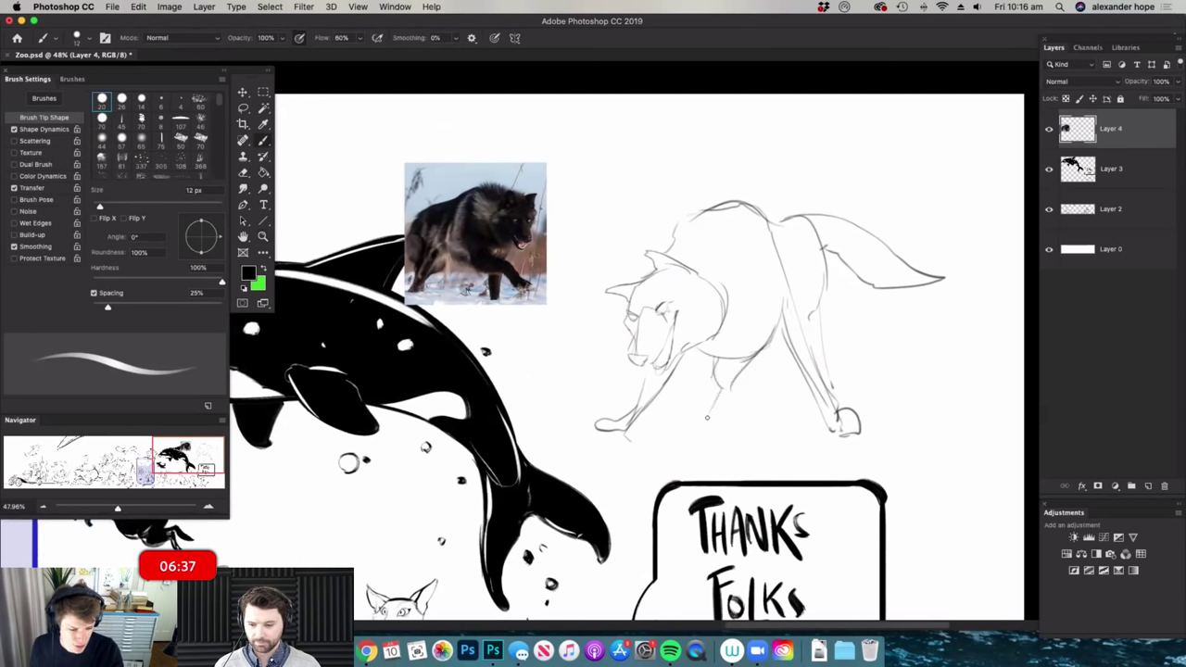
pyautogui.moveTo(758, 342); pyautogui.dragTo(825, 342)
pyautogui.moveTo(828, 272); pyautogui.dragTo(846, 352)
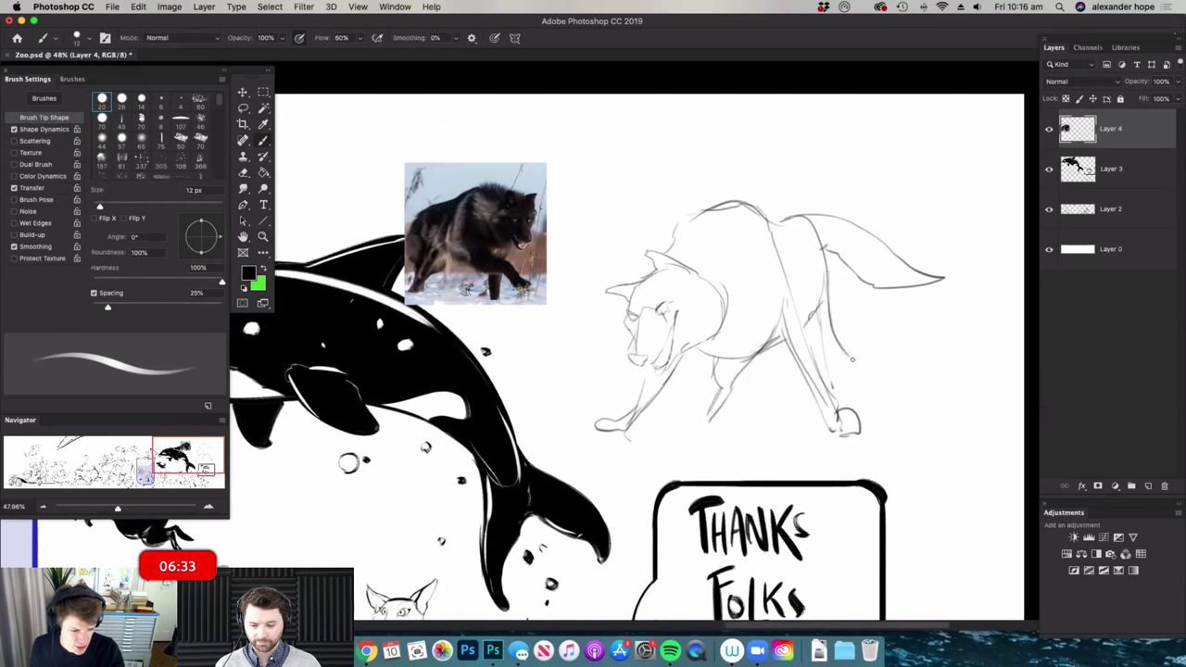
# - Darken the outline running from the wolf's shoulder hump down to its near ear
pyautogui.scroll(-2, 845, 419)
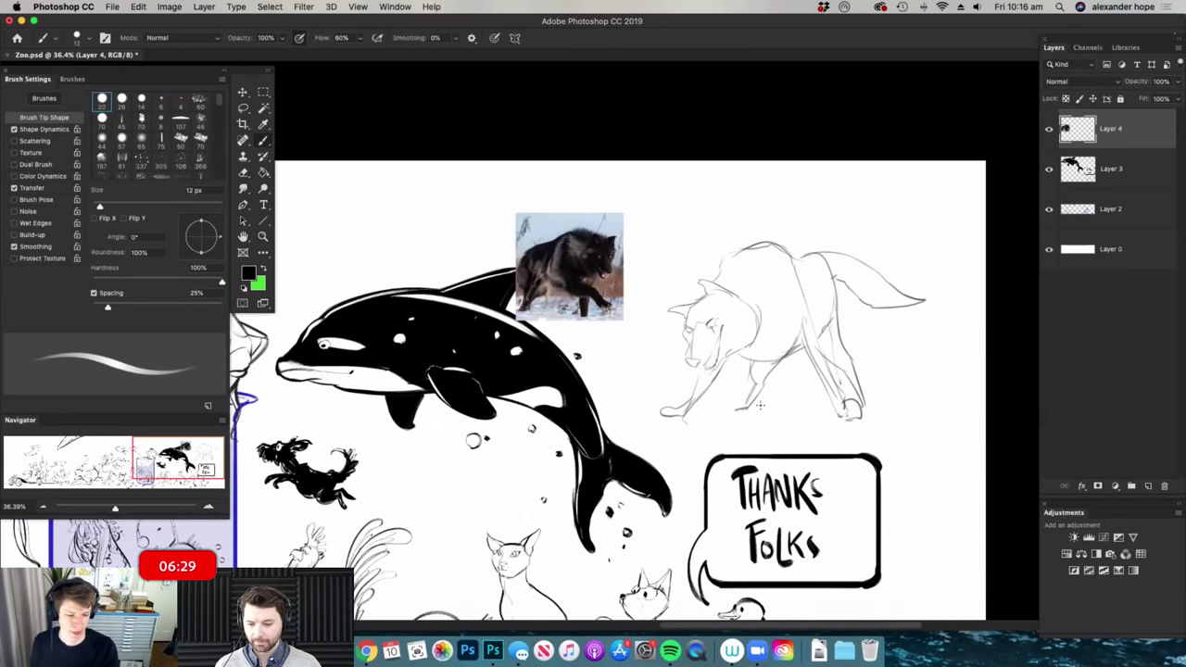
pyautogui.scroll(4, 750, 269)
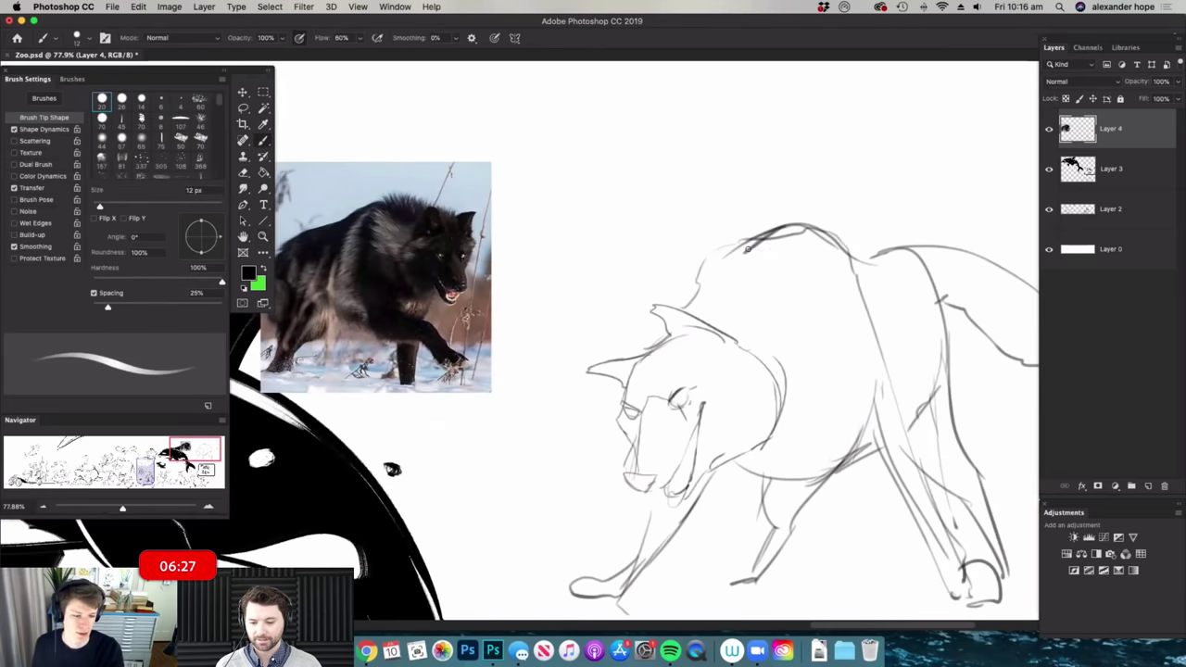
pyautogui.moveTo(741, 253); pyautogui.dragTo(690, 298)
pyautogui.scroll(-2, 718, 281)
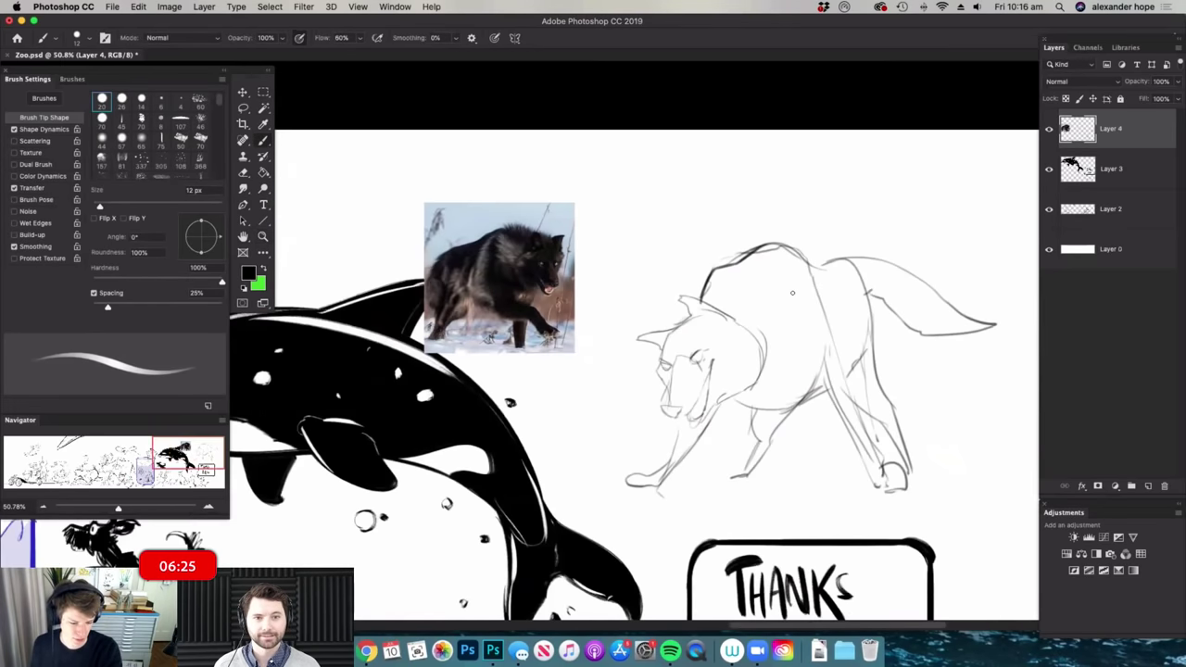
pyautogui.scroll(2, 747, 334)
pyautogui.scroll(-2, 722, 337)
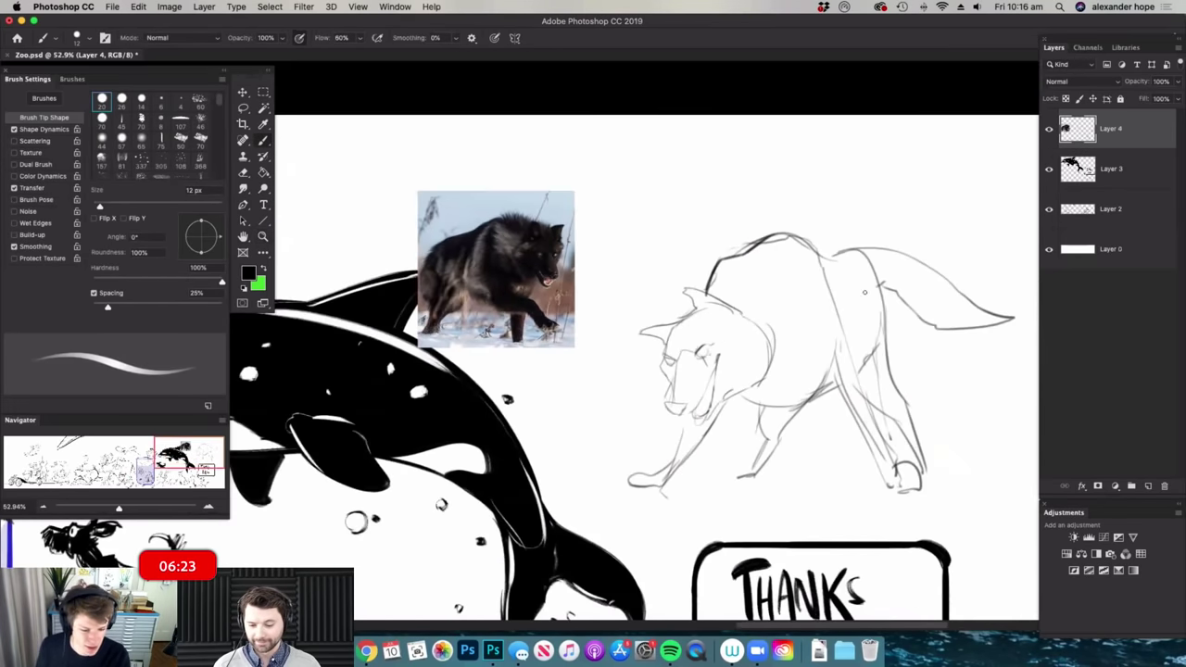
# - Fade the wolf sketch and reference by lowering Layer 4's fill, and add a new layer above it for inking
pyautogui.click(1177, 99)
pyautogui.moveTo(1147, 115); pyautogui.dragTo(1131, 116)
pyautogui.click(1148, 485)
# - Choose the 50 px textured brush preset and reduce its size to 25 px
pyautogui.scroll(2, 659, 364)
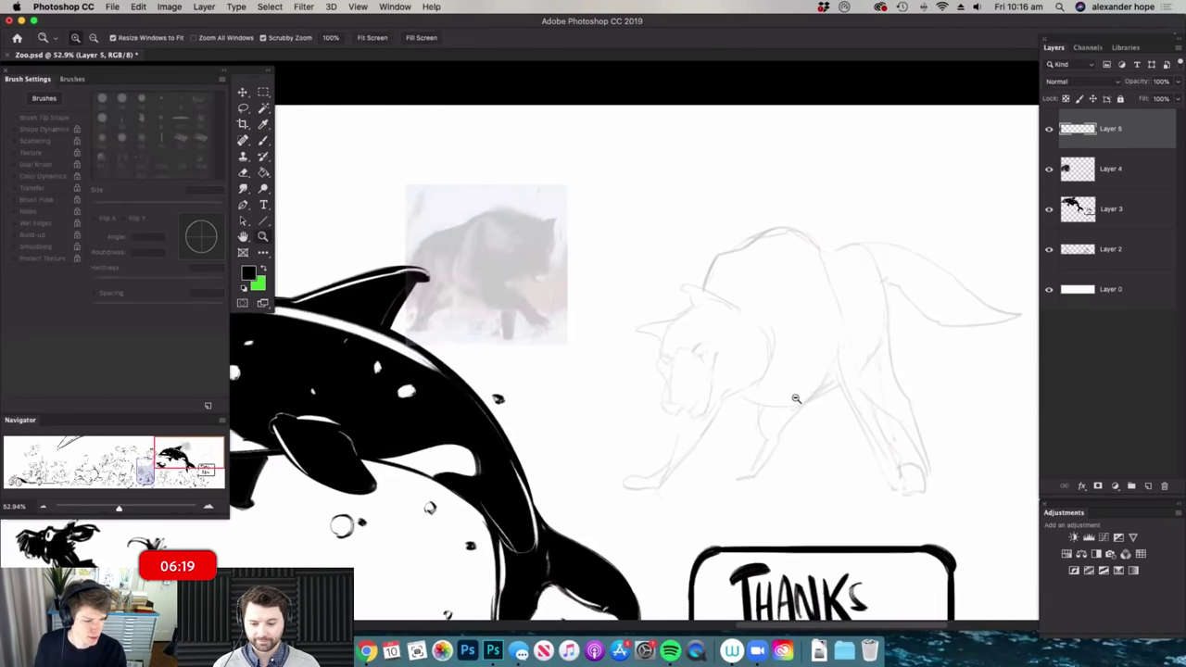
pyautogui.scroll(2, 686, 352)
pyautogui.rightClick(647, 340)
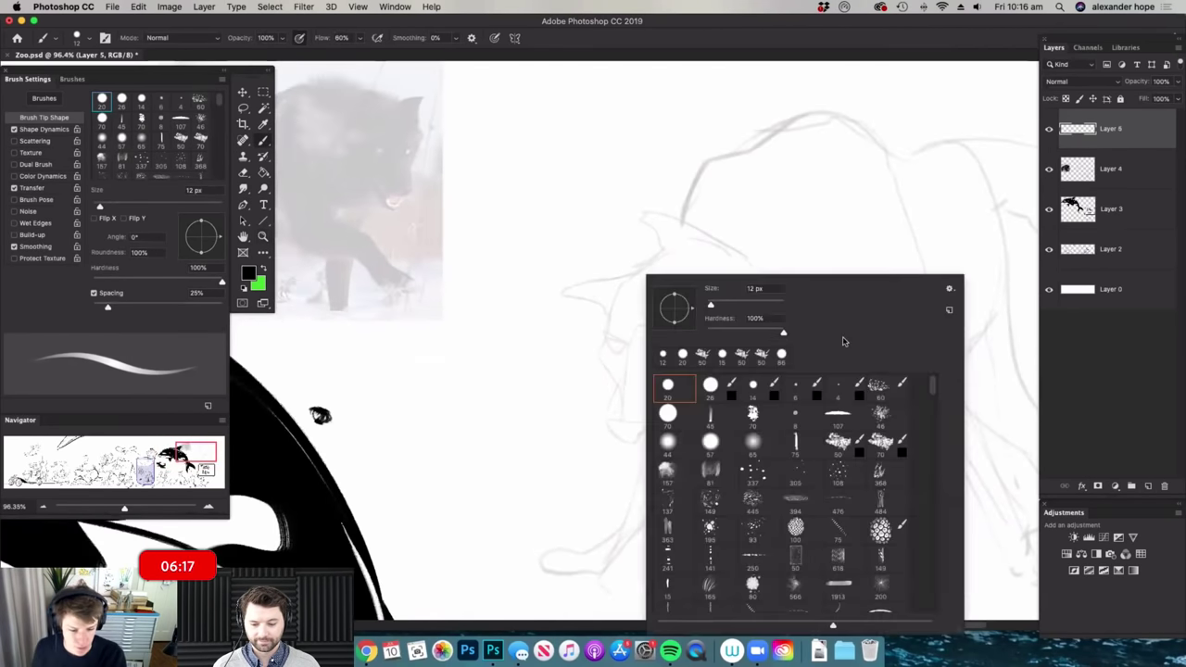
pyautogui.click(842, 439)
pyautogui.moveTo(723, 304); pyautogui.dragTo(715, 305)
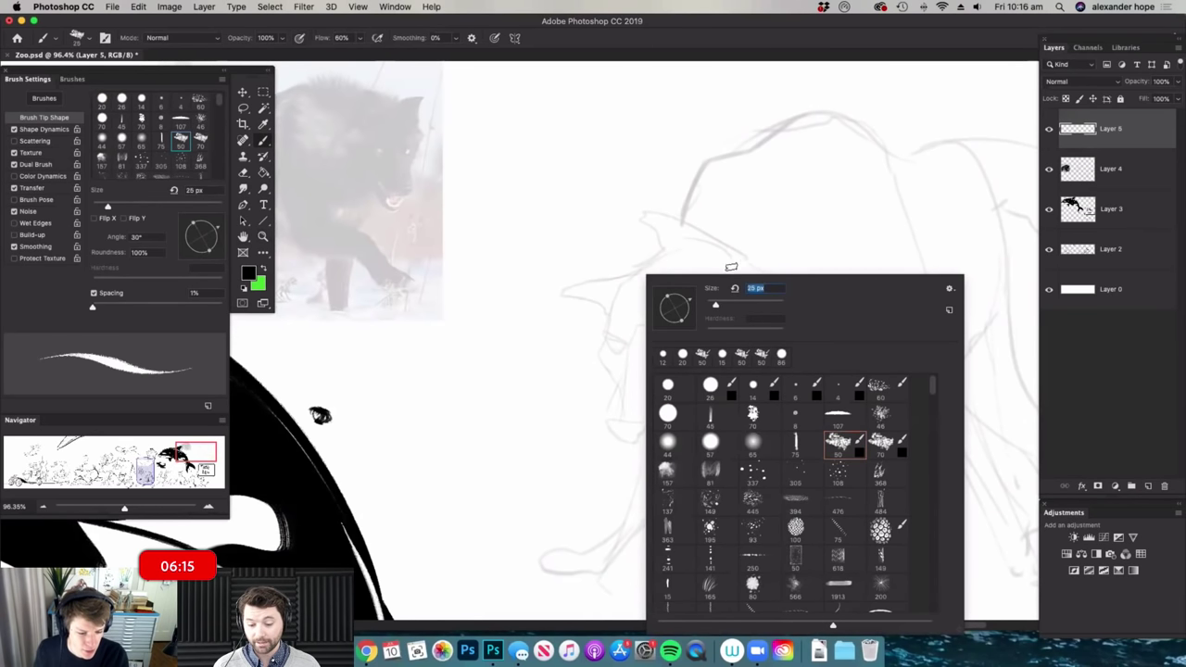
pyautogui.click(735, 264)
pyautogui.scroll(2, 720, 281)
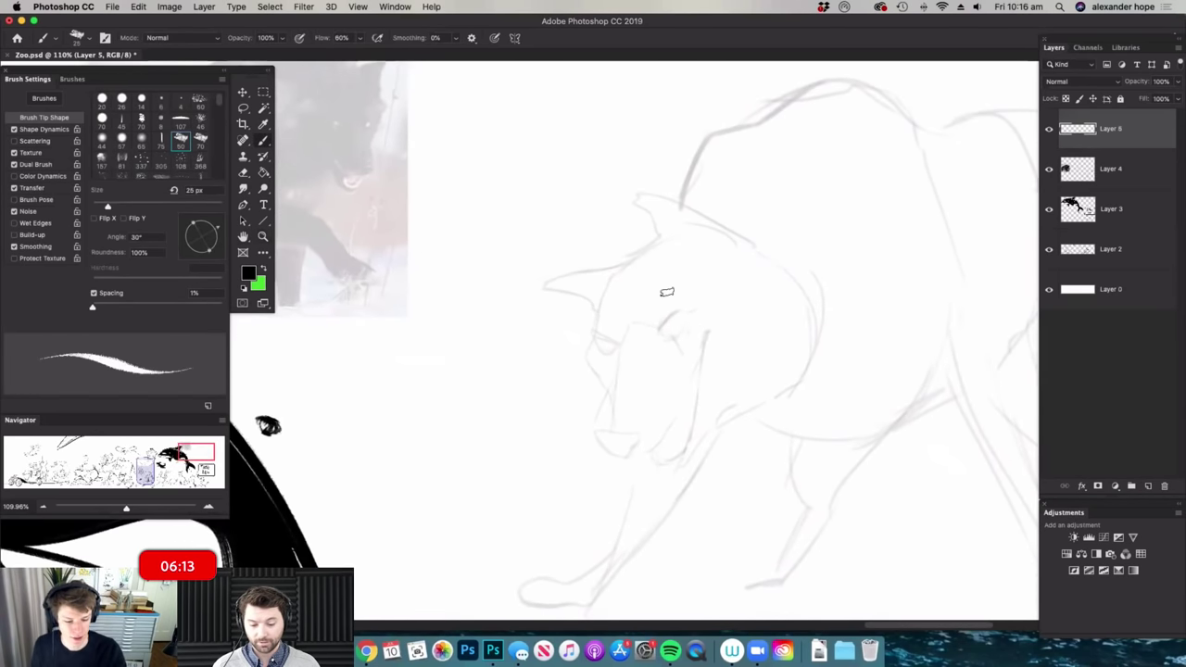
# - Ink the wolf's near eye, the far brow and the curved edge of the forehead
pyautogui.moveTo(658, 335)
pyautogui.mouseDown()
pyautogui.moveTo(699, 308)
pyautogui.moveTo(704, 335)
pyautogui.mouseUp()
pyautogui.moveTo(697, 293)
pyautogui.mouseDown()
pyautogui.moveTo(654, 334)
pyautogui.moveTo(681, 299)
pyautogui.mouseUp()
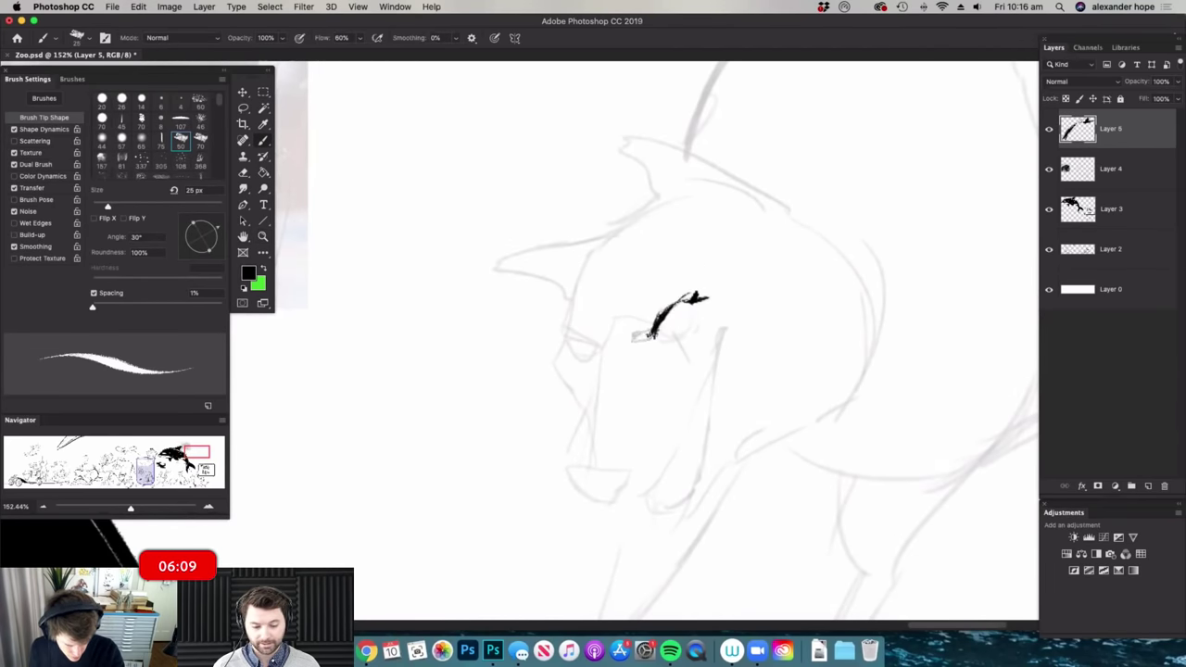
pyautogui.moveTo(636, 339)
pyautogui.mouseDown()
pyautogui.moveTo(695, 325)
pyautogui.moveTo(696, 303)
pyautogui.moveTo(690, 323)
pyautogui.moveTo(696, 312)
pyautogui.moveTo(671, 318)
pyautogui.moveTo(708, 311)
pyautogui.mouseUp()
pyautogui.moveTo(625, 311)
pyautogui.mouseDown()
pyautogui.moveTo(662, 320)
pyautogui.moveTo(623, 307)
pyautogui.moveTo(661, 220)
pyautogui.moveTo(671, 215)
pyautogui.moveTo(654, 231)
pyautogui.moveTo(714, 190)
pyautogui.mouseUp()
pyautogui.moveTo(660, 219); pyautogui.dragTo(718, 189)
pyautogui.moveTo(763, 225); pyautogui.dragTo(718, 226)
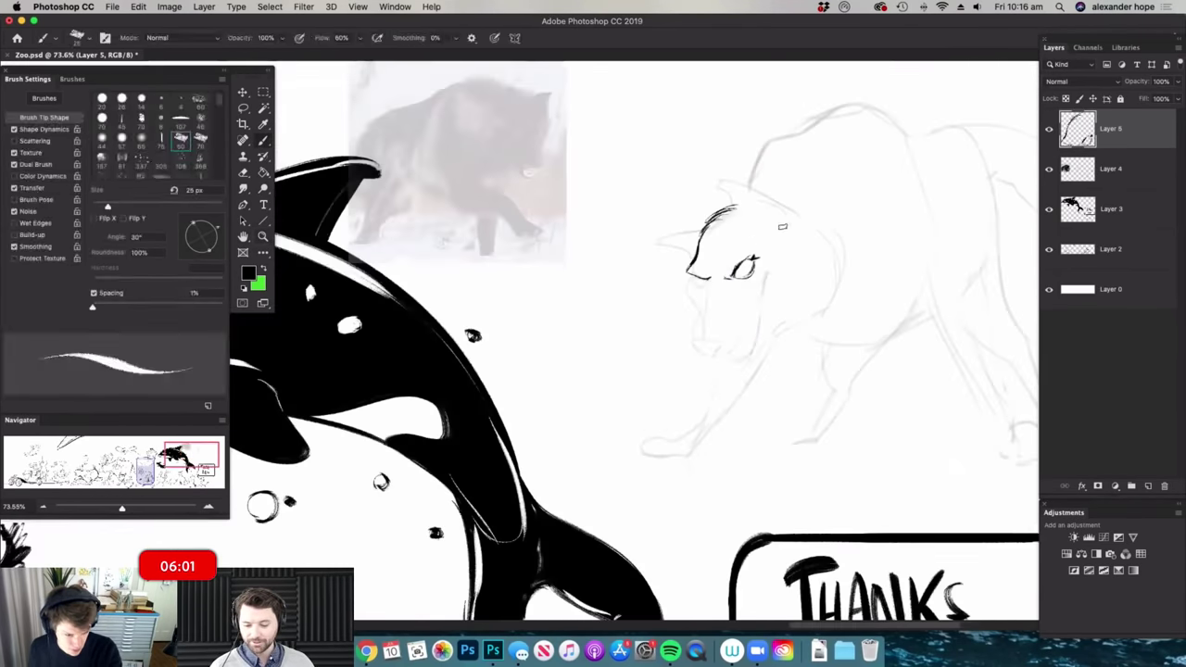
# - Erase part of the inked forehead curve and redraw it with short fur strokes between the ears
pyautogui.moveTo(739, 270); pyautogui.dragTo(766, 281)
pyautogui.moveTo(704, 325); pyautogui.dragTo(681, 322)
pyautogui.moveTo(723, 221); pyautogui.dragTo(756, 222)
pyautogui.press('e')
pyautogui.moveTo(677, 256); pyautogui.dragTo(724, 218)
pyautogui.press('b')
pyautogui.moveTo(669, 263)
pyautogui.mouseDown()
pyautogui.moveTo(680, 224)
pyautogui.moveTo(696, 239)
pyautogui.moveTo(747, 213)
pyautogui.mouseUp()
# - Ink both of the wolf's pointed ears, with inner lines and dark shading inside the far one
pyautogui.moveTo(819, 225)
pyautogui.mouseDown()
pyautogui.moveTo(751, 165)
pyautogui.moveTo(717, 154)
pyautogui.moveTo(737, 213)
pyautogui.mouseUp()
pyautogui.moveTo(732, 168)
pyautogui.mouseDown()
pyautogui.moveTo(741, 215)
pyautogui.moveTo(804, 226)
pyautogui.mouseUp()
pyautogui.moveTo(804, 226)
pyautogui.mouseDown()
pyautogui.moveTo(758, 217)
pyautogui.moveTo(594, 260)
pyautogui.moveTo(669, 278)
pyautogui.mouseUp()
pyautogui.moveTo(602, 261)
pyautogui.mouseDown()
pyautogui.moveTo(675, 257)
pyautogui.moveTo(647, 279)
pyautogui.mouseUp()
pyautogui.moveTo(670, 265); pyautogui.dragTo(660, 284)
pyautogui.moveTo(786, 261); pyautogui.dragTo(741, 261)
# - Ink the wolf's muzzle, solid black nose, mouth line and lower jaw
pyautogui.moveTo(722, 334); pyautogui.dragTo(738, 331)
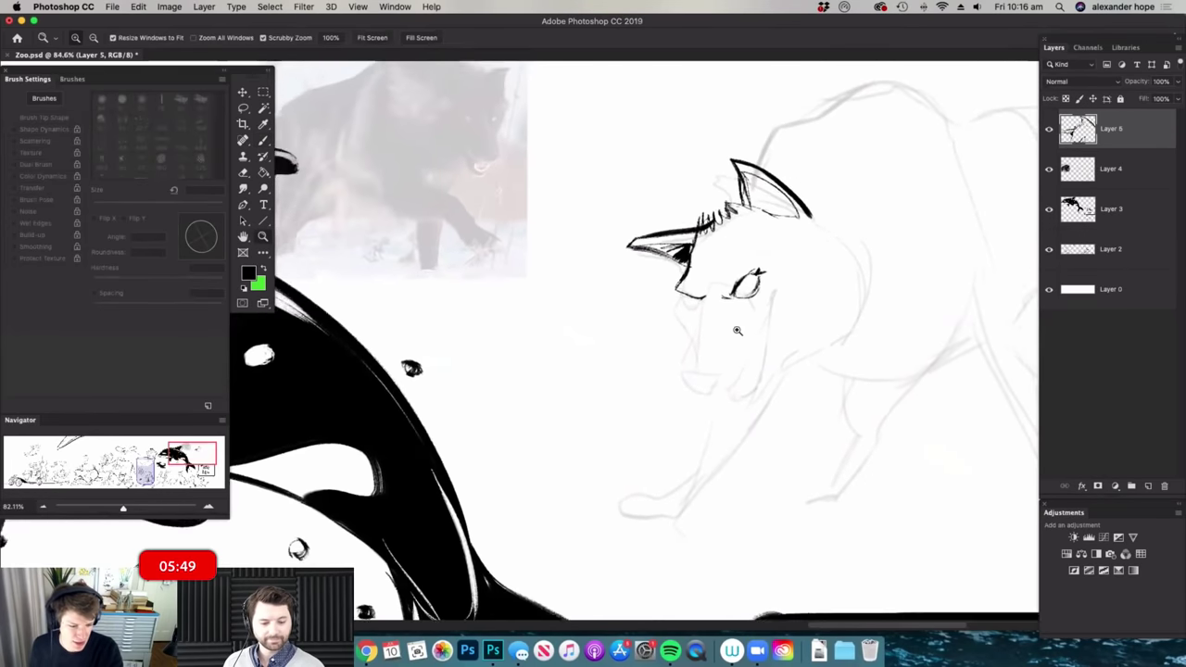
pyautogui.moveTo(697, 295)
pyautogui.mouseDown()
pyautogui.moveTo(676, 385)
pyautogui.moveTo(737, 380)
pyautogui.moveTo(761, 347)
pyautogui.mouseUp()
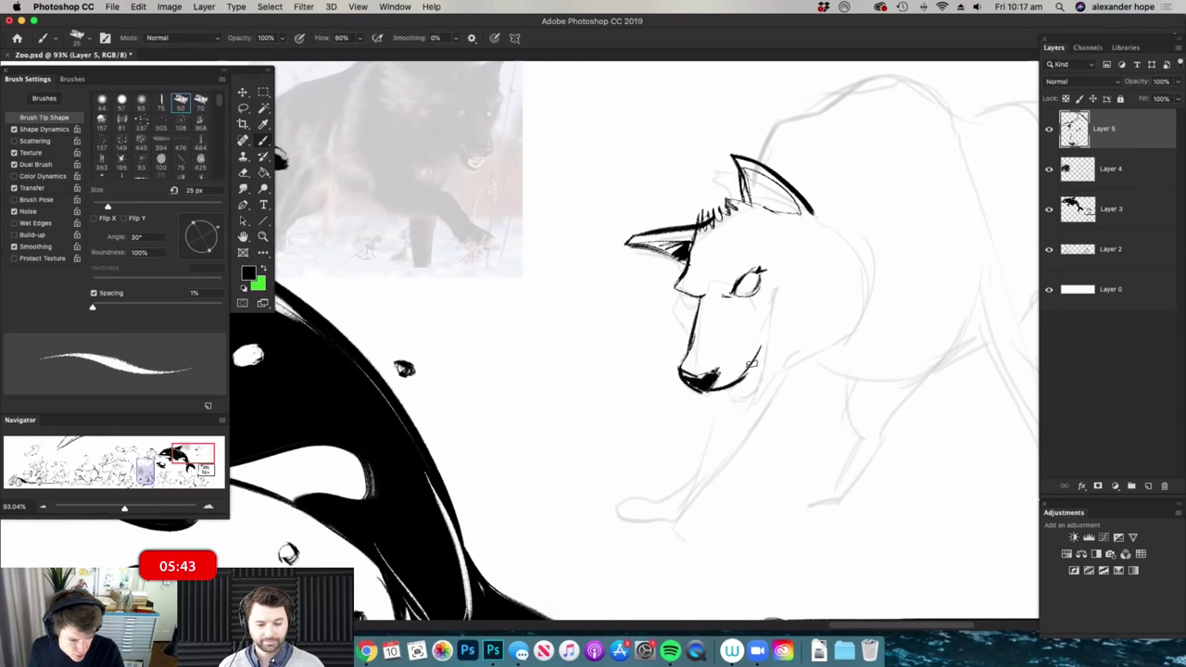
pyautogui.moveTo(780, 292)
pyautogui.mouseDown()
pyautogui.moveTo(753, 391)
pyautogui.moveTo(794, 358)
pyautogui.mouseUp()
# - Darken the wolf's eyes into a glare and ink the throat line beneath the jaw
pyautogui.press('super+space')
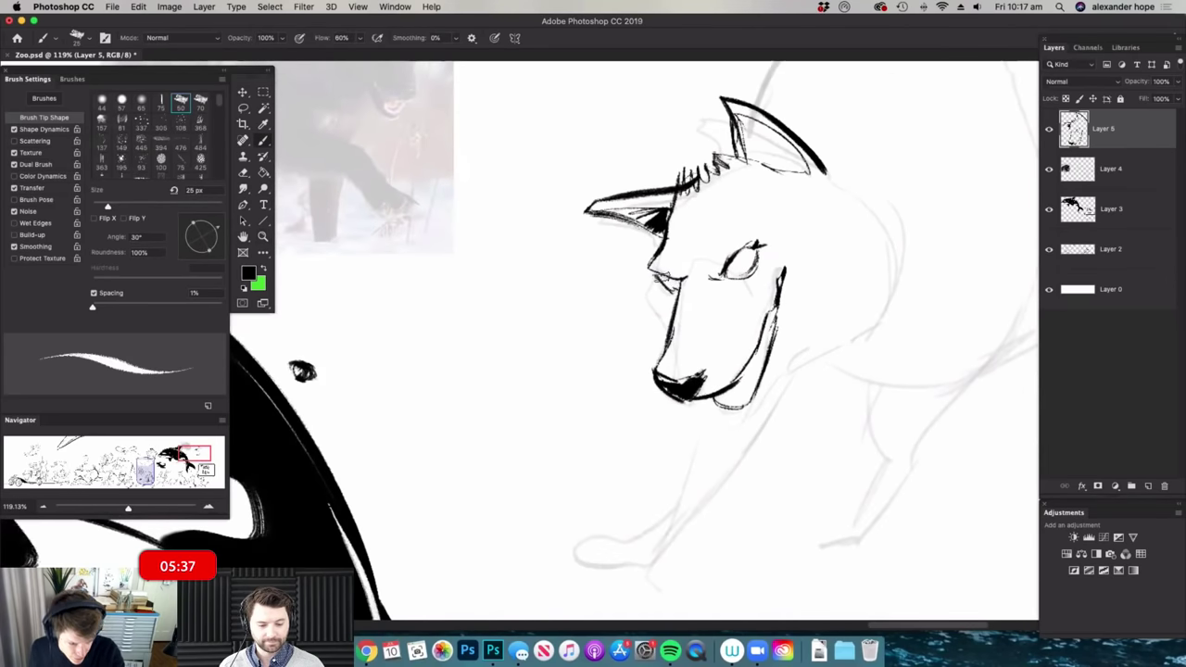
pyautogui.moveTo(735, 262); pyautogui.dragTo(741, 252)
pyautogui.moveTo(802, 378); pyautogui.dragTo(741, 374)
pyautogui.moveTo(799, 313); pyautogui.dragTo(835, 311)
pyautogui.moveTo(751, 432); pyautogui.dragTo(783, 411)
# - Increase the textured brush to 38 px and ink a thick ruff of fur strokes behind the wolf's cheek
pyautogui.rightClick(798, 327)
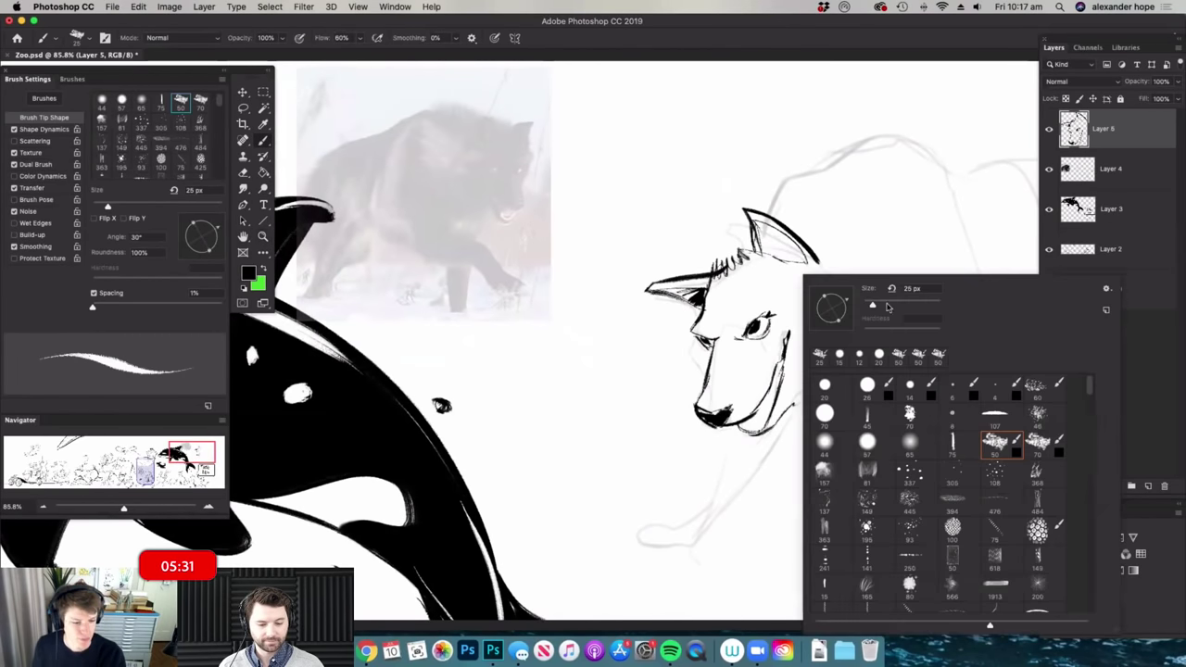
pyautogui.moveTo(876, 307); pyautogui.dragTo(881, 307)
pyautogui.click(930, 257)
pyautogui.moveTo(818, 271)
pyautogui.mouseDown()
pyautogui.moveTo(858, 263)
pyautogui.moveTo(888, 298)
pyautogui.moveTo(886, 367)
pyautogui.mouseUp()
pyautogui.moveTo(793, 406); pyautogui.dragTo(833, 386)
pyautogui.moveTo(789, 408); pyautogui.dragTo(867, 371)
pyautogui.moveTo(823, 378); pyautogui.dragTo(874, 359)
# - Add dark fur strokes on the far side of the wolf's face below the eye
pyautogui.press('z')
pyautogui.moveTo(790, 326)
pyautogui.mouseDown()
pyautogui.moveTo(761, 320)
pyautogui.moveTo(710, 352)
pyautogui.moveTo(771, 352)
pyautogui.mouseUp()
pyautogui.click(783, 315)
pyautogui.press('b')
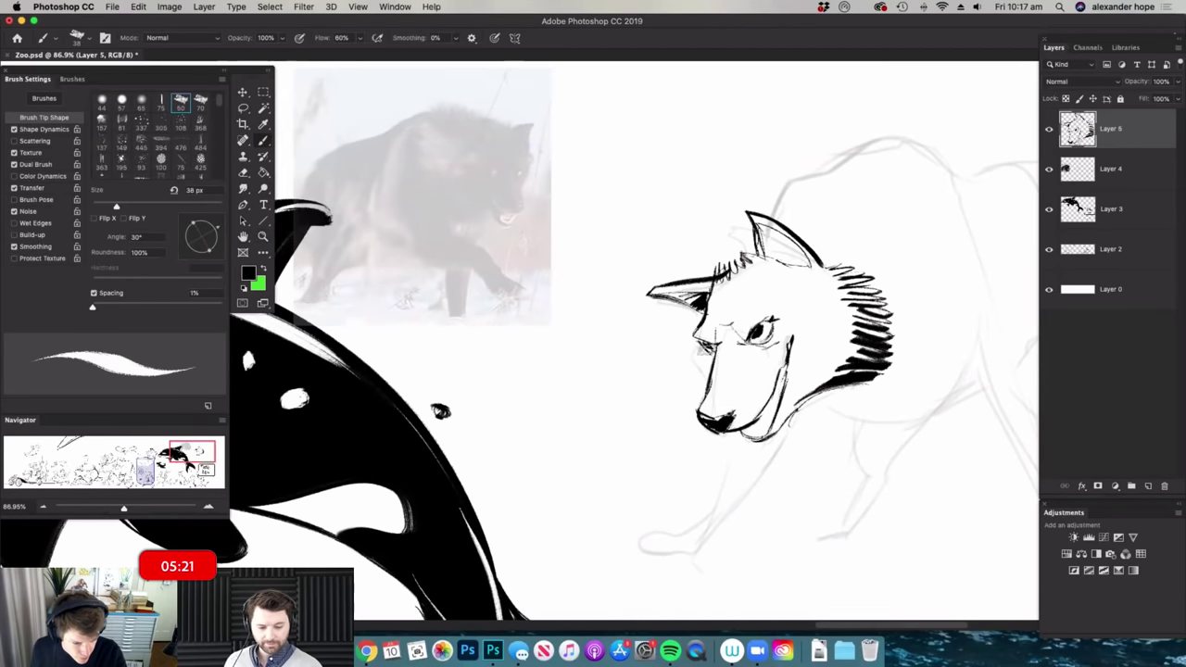
pyautogui.moveTo(693, 346); pyautogui.dragTo(708, 369)
# - Ink the wolf's nape and bristling fur along the top of the shoulder hump
pyautogui.scroll(-3, 741, 358)
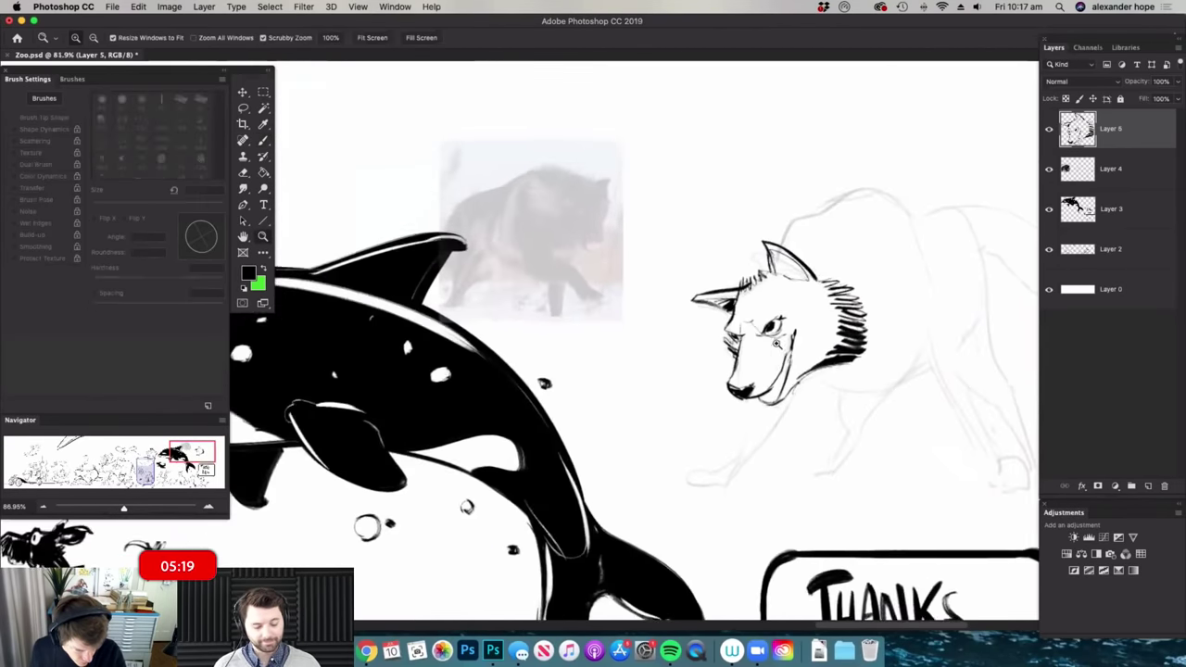
pyautogui.moveTo(790, 246)
pyautogui.mouseDown()
pyautogui.moveTo(788, 199)
pyautogui.moveTo(887, 163)
pyautogui.moveTo(910, 170)
pyautogui.moveTo(817, 181)
pyautogui.mouseUp()
pyautogui.press('z')
pyautogui.moveTo(978, 211); pyautogui.dragTo(988, 211)
pyautogui.moveTo(858, 172); pyautogui.dragTo(902, 157)
pyautogui.moveTo(871, 173)
pyautogui.mouseDown()
pyautogui.moveTo(912, 155)
pyautogui.moveTo(914, 180)
pyautogui.mouseUp()
pyautogui.moveTo(899, 171); pyautogui.dragTo(917, 191)
# - Ink the wolf's curved chest below the ruff, thickening it toward the rear leg
pyautogui.press('super+space')
pyautogui.moveTo(833, 280); pyautogui.dragTo(815, 280)
pyautogui.scroll(1, 815, 280)
pyautogui.press('b')
pyautogui.moveTo(789, 334)
pyautogui.mouseDown()
pyautogui.moveTo(854, 354)
pyautogui.moveTo(913, 329)
pyautogui.mouseUp()
pyautogui.moveTo(829, 354); pyautogui.dragTo(917, 330)
pyautogui.moveTo(888, 372); pyautogui.dragTo(929, 315)
# - Ink the flank line running down from behind the wolf's shoulder hump
pyautogui.press('z')
pyautogui.moveTo(830, 330); pyautogui.dragTo(771, 328)
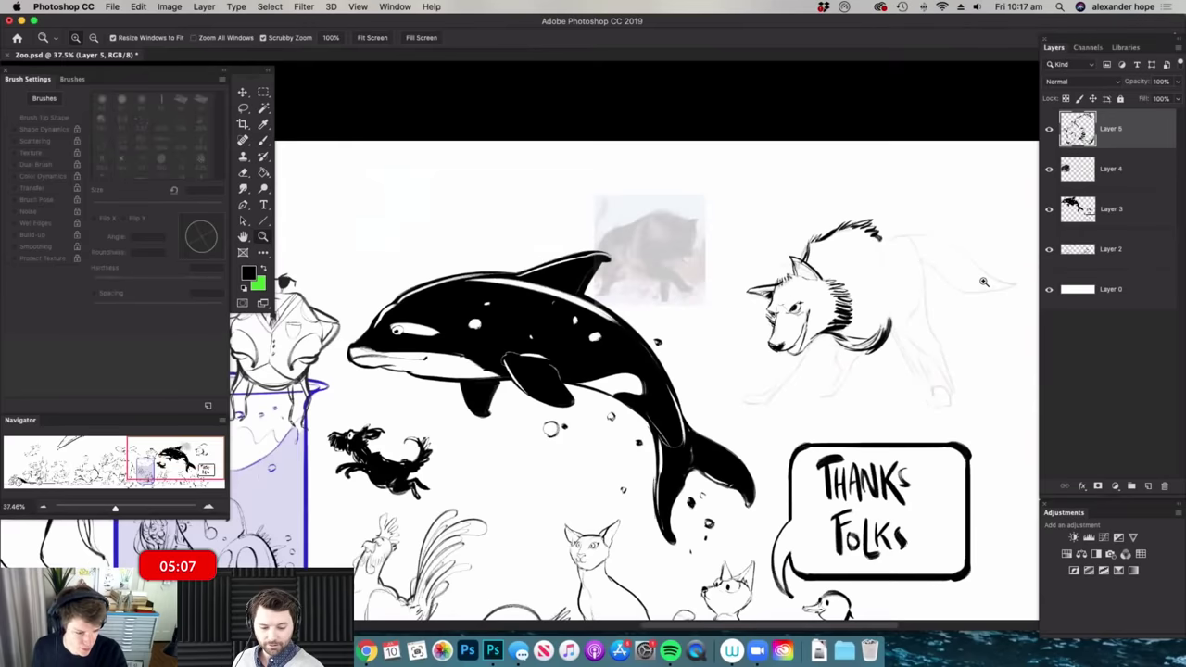
pyautogui.moveTo(985, 282); pyautogui.dragTo(1004, 305)
pyautogui.press('b')
pyautogui.moveTo(821, 208); pyautogui.dragTo(850, 269)
# - Ink both edges of the wolf's rear leg and the forward-reaching front leg with its paw
pyautogui.moveTo(852, 291); pyautogui.dragTo(905, 454)
pyautogui.moveTo(838, 366); pyautogui.dragTo(887, 477)
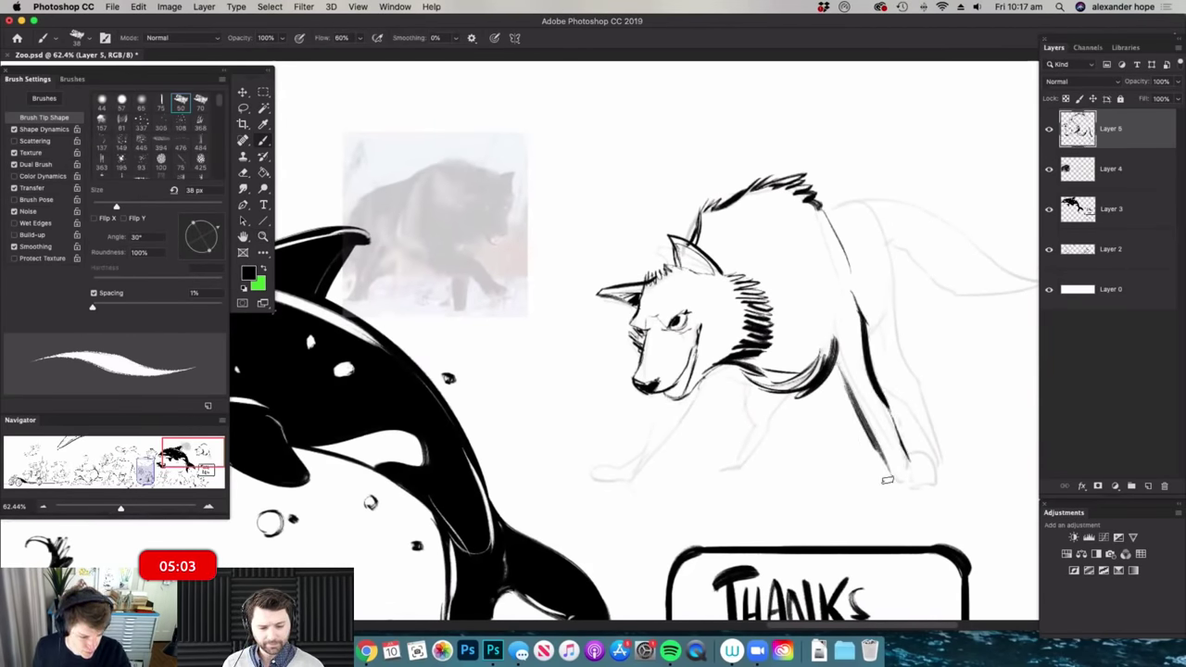
pyautogui.moveTo(715, 370); pyautogui.dragTo(630, 486)
pyautogui.moveTo(659, 391)
pyautogui.mouseDown()
pyautogui.moveTo(614, 468)
pyautogui.moveTo(583, 480)
pyautogui.moveTo(634, 485)
pyautogui.mouseUp()
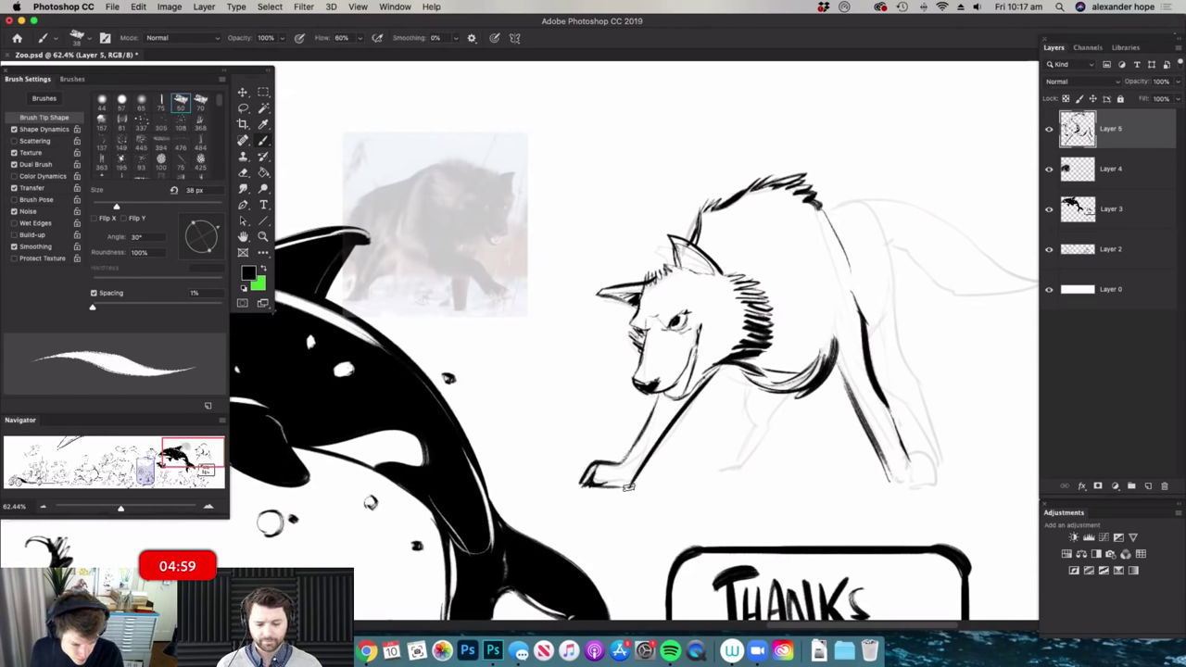
# - Ink the wolf's near rear paw with its toes and close the bottom of the leg
pyautogui.moveTo(898, 461)
pyautogui.mouseDown()
pyautogui.moveTo(927, 448)
pyautogui.moveTo(930, 484)
pyautogui.mouseUp()
pyautogui.moveTo(888, 481); pyautogui.dragTo(946, 483)
pyautogui.moveTo(930, 476); pyautogui.dragTo(932, 486)
pyautogui.moveTo(732, 429); pyautogui.dragTo(657, 425)
pyautogui.moveTo(888, 379); pyautogui.dragTo(982, 380)
# - Ink the wolf's rump line and the back of the thigh, adding shading strokes on the inner haunch
pyautogui.moveTo(701, 199)
pyautogui.mouseDown()
pyautogui.moveTo(774, 234)
pyautogui.moveTo(797, 265)
pyautogui.mouseUp()
pyautogui.moveTo(770, 211); pyautogui.dragTo(797, 332)
pyautogui.moveTo(789, 281)
pyautogui.mouseDown()
pyautogui.moveTo(748, 367)
pyautogui.moveTo(747, 343)
pyautogui.mouseUp()
pyautogui.moveTo(825, 289); pyautogui.dragTo(778, 290)
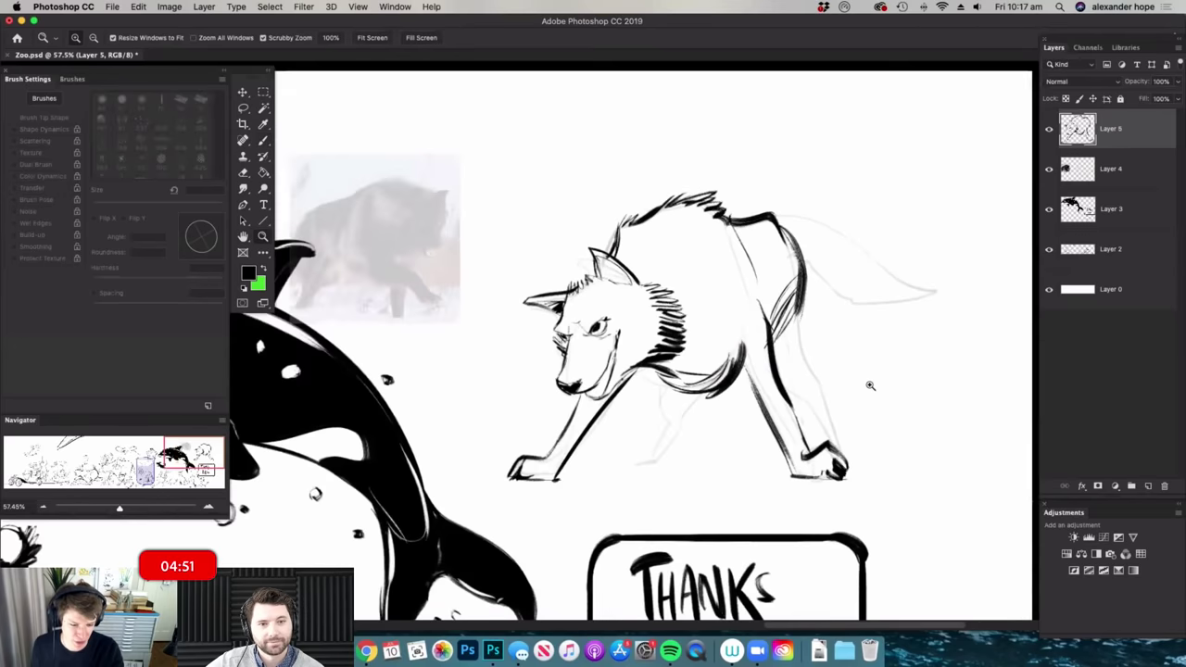
pyautogui.moveTo(871, 383); pyautogui.dragTo(929, 384)
# - Ink the wolf's far rear leg and far front leg, including both paws
pyautogui.moveTo(776, 273); pyautogui.dragTo(859, 491)
pyautogui.moveTo(784, 410); pyautogui.dragTo(836, 507)
pyautogui.moveTo(574, 368); pyautogui.dragTo(593, 421)
pyautogui.moveTo(589, 422)
pyautogui.mouseDown()
pyautogui.moveTo(630, 397)
pyautogui.moveTo(562, 495)
pyautogui.moveTo(504, 501)
pyautogui.moveTo(563, 501)
pyautogui.mouseUp()
pyautogui.moveTo(681, 422); pyautogui.dragTo(643, 426)
pyautogui.moveTo(804, 458); pyautogui.dragTo(825, 464)
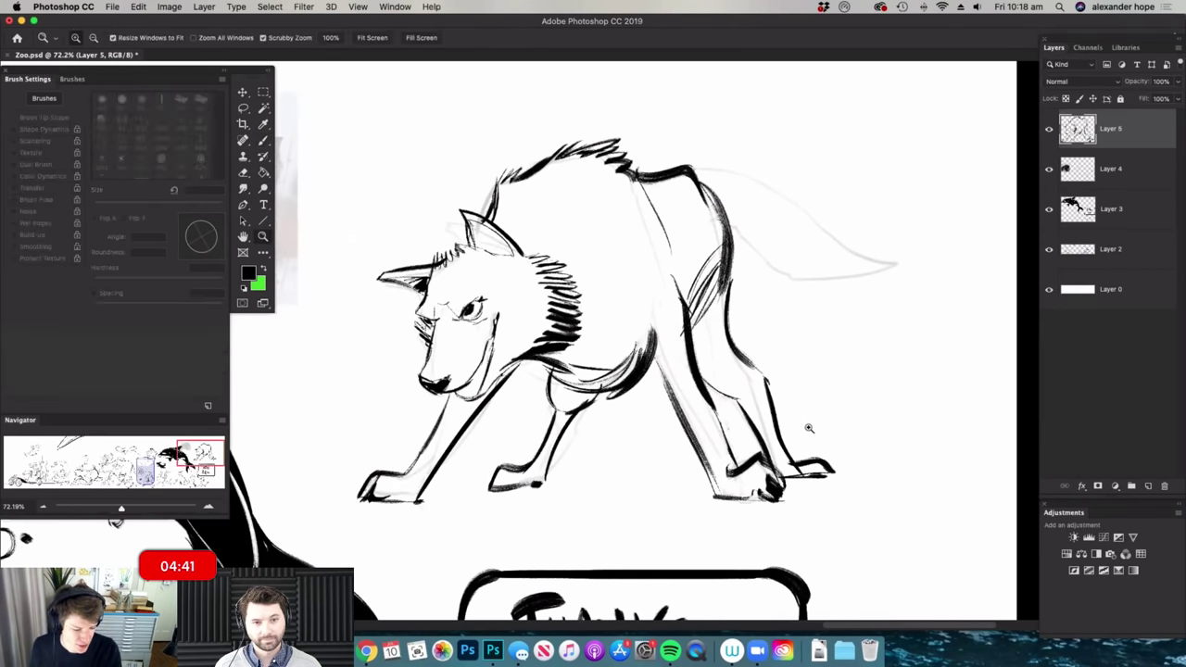
# - Erase and redraw the back edge of the far rear leg, and add loose fur strokes above the chest
pyautogui.scroll(-3, 816, 431)
pyautogui.press('e')
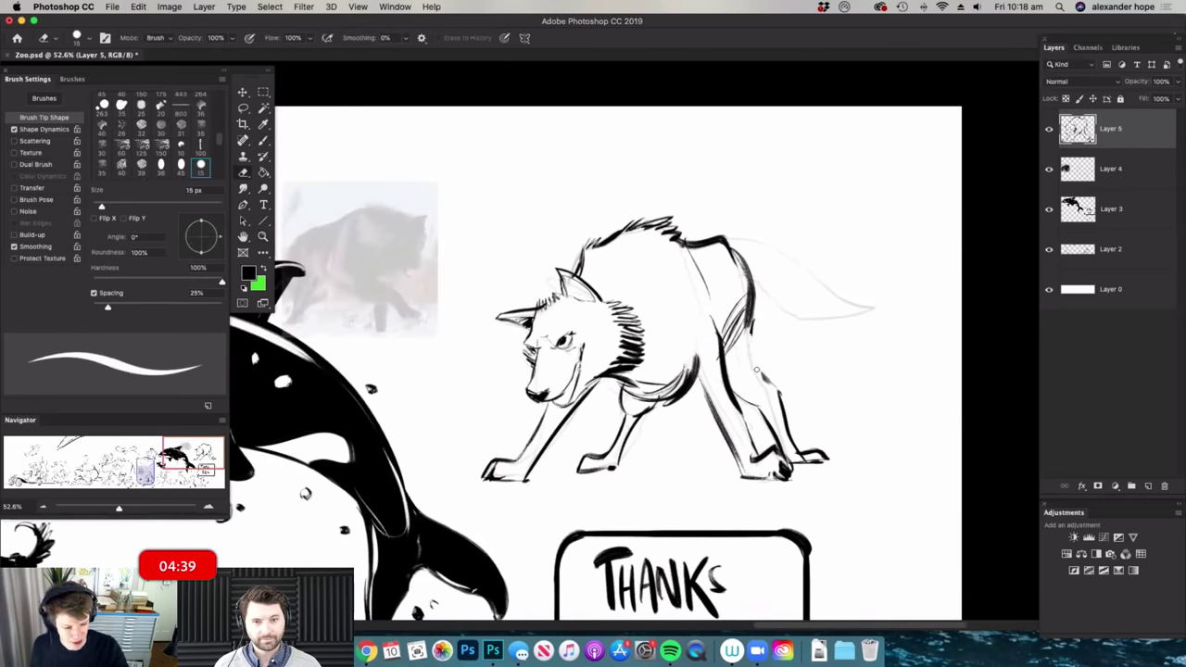
pyautogui.press('b')
pyautogui.moveTo(750, 324)
pyautogui.mouseDown()
pyautogui.moveTo(778, 393)
pyautogui.moveTo(776, 371)
pyautogui.mouseUp()
pyautogui.scroll(4, 704, 347)
pyautogui.press('b')
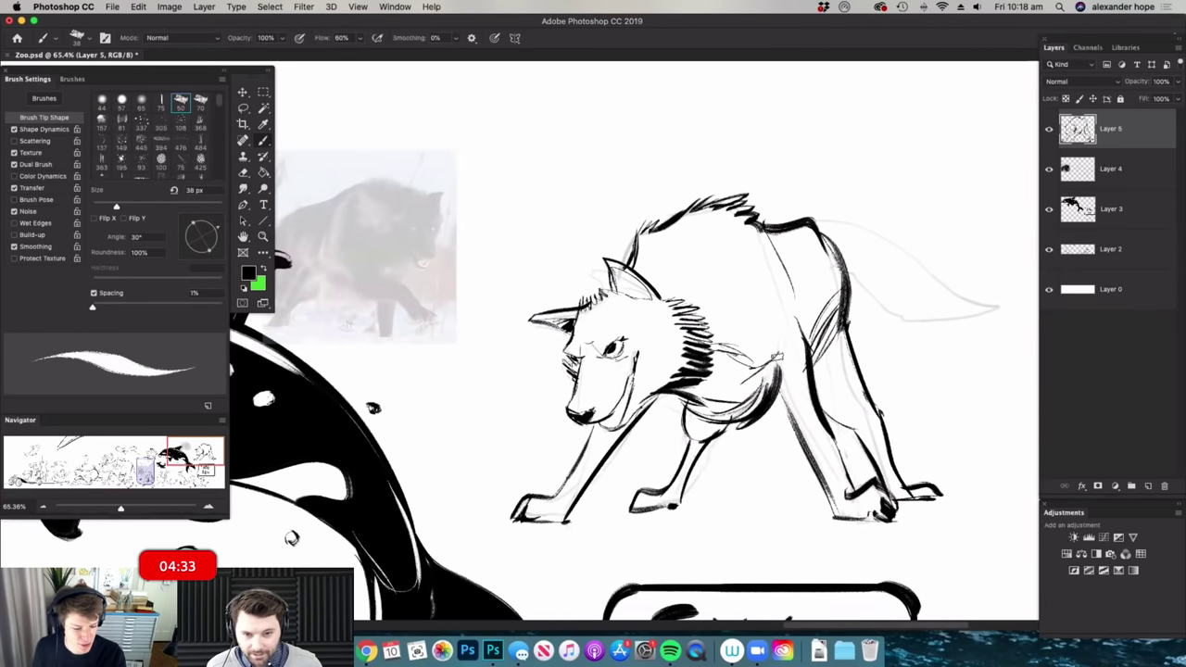
# - Ink the outline of the wolf's tail sweeping back from the rump, higher than the rough sketch
pyautogui.press('z')
pyautogui.scroll(-2, 873, 315)
pyautogui.moveTo(822, 243); pyautogui.dragTo(932, 282)
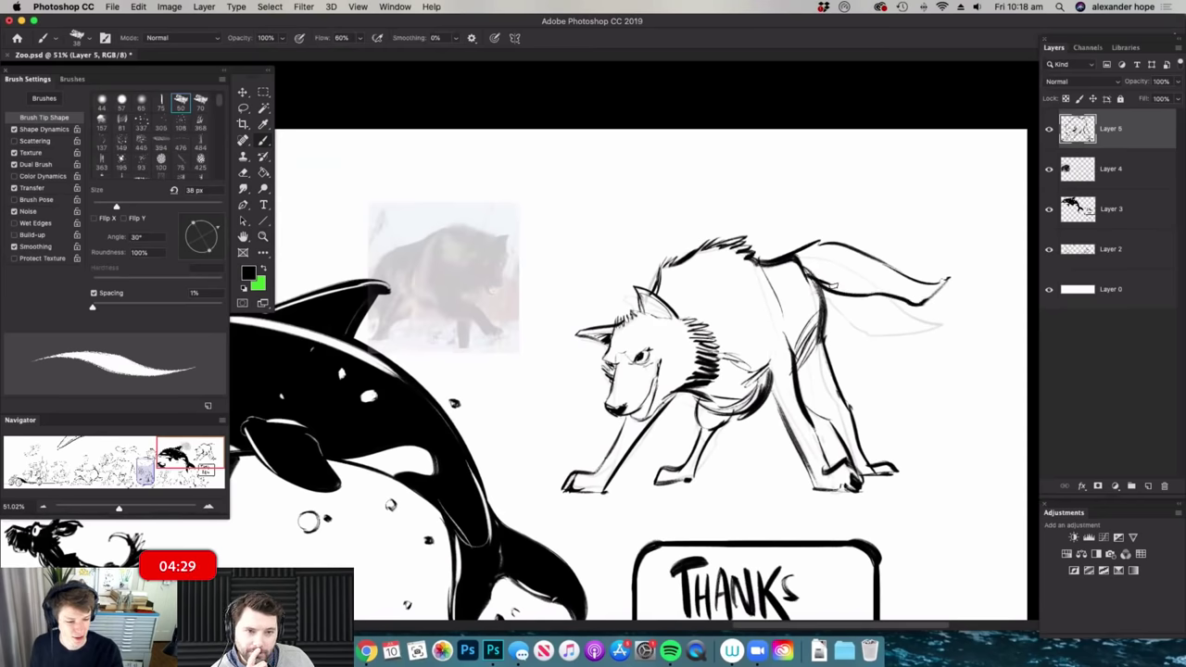
pyautogui.moveTo(841, 307); pyautogui.dragTo(799, 308)
pyautogui.moveTo(875, 287); pyautogui.dragTo(926, 287)
# - Set the brush size to 60 px and ink long flowing fur strands inside the wolf's tail
pyautogui.rightClick(856, 301)
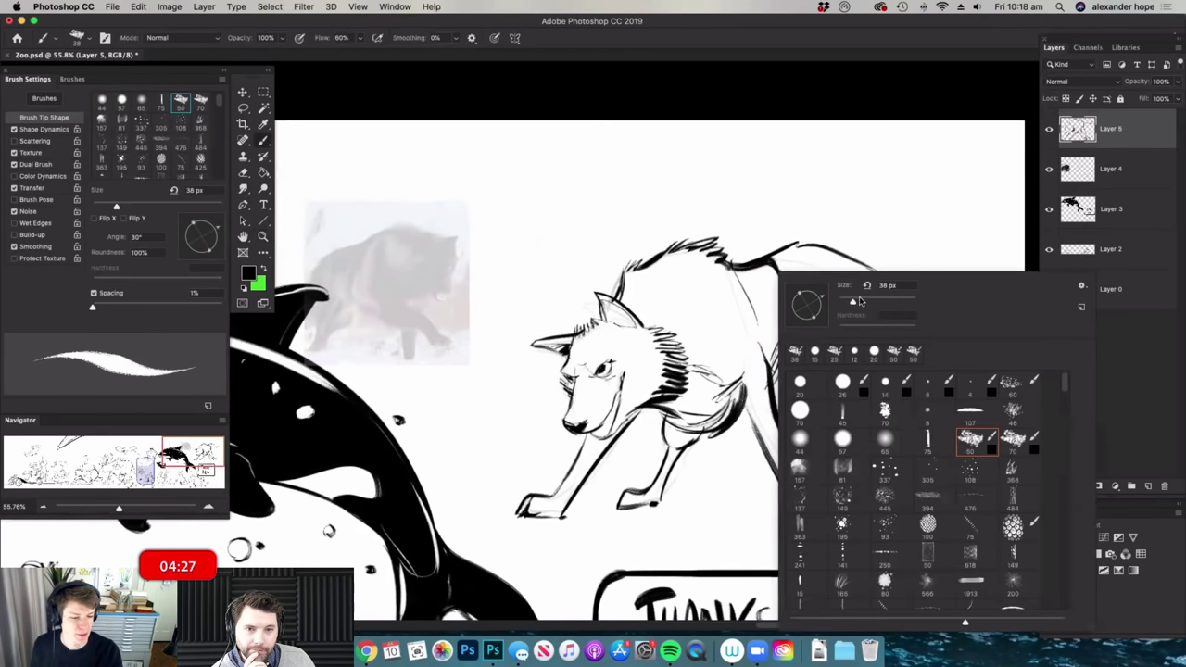
pyautogui.moveTo(856, 302); pyautogui.dragTo(863, 302)
pyautogui.moveTo(843, 257)
pyautogui.mouseDown()
pyautogui.moveTo(796, 267)
pyautogui.moveTo(907, 295)
pyautogui.moveTo(806, 270)
pyautogui.moveTo(847, 294)
pyautogui.moveTo(819, 294)
pyautogui.mouseUp()
pyautogui.moveTo(704, 349); pyautogui.dragTo(752, 348)
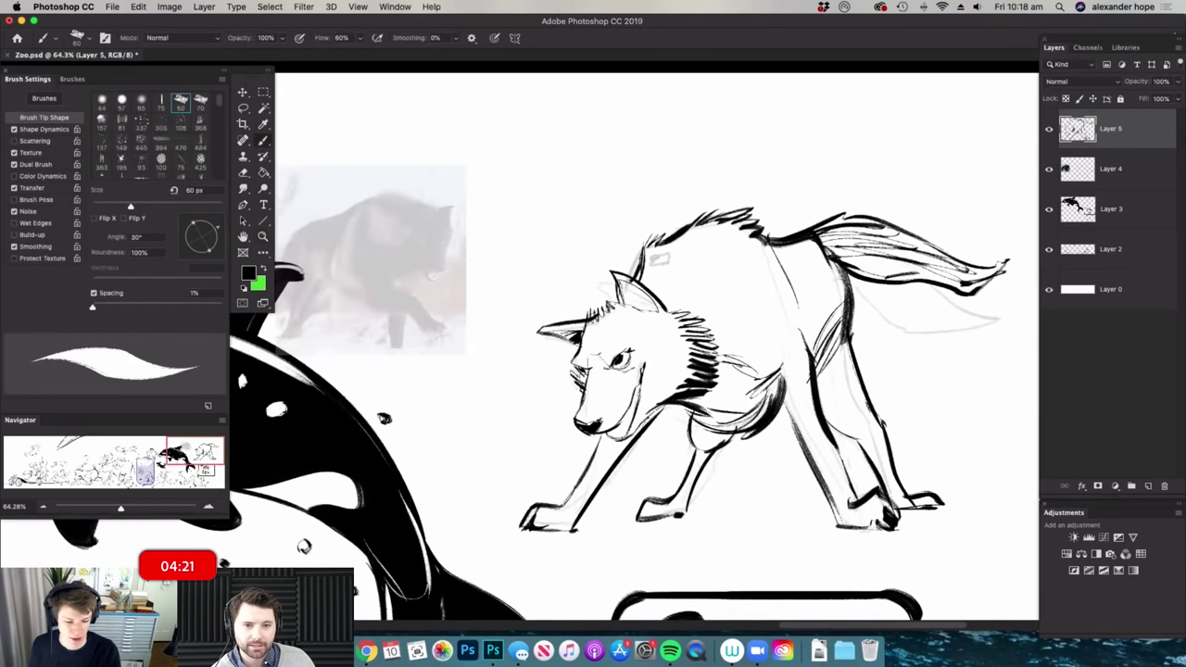
# - Ink the wolf's curved shoulder contour and add fine fur strokes behind the ruff with the brush reduced to 28 px
pyautogui.moveTo(725, 274); pyautogui.dragTo(728, 313)
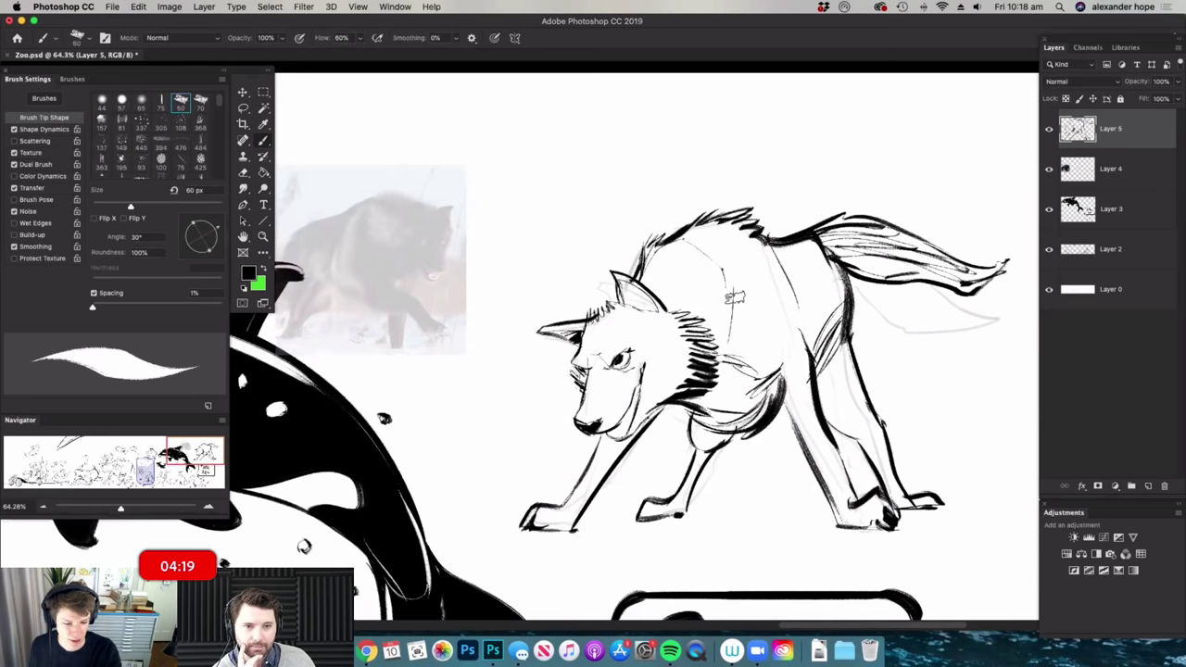
pyautogui.moveTo(738, 356)
pyautogui.mouseDown()
pyautogui.moveTo(708, 400)
pyautogui.moveTo(697, 350)
pyautogui.moveTo(747, 348)
pyautogui.mouseUp()
pyautogui.rightClick(768, 312)
pyautogui.click(768, 303)
pyautogui.click(797, 260)
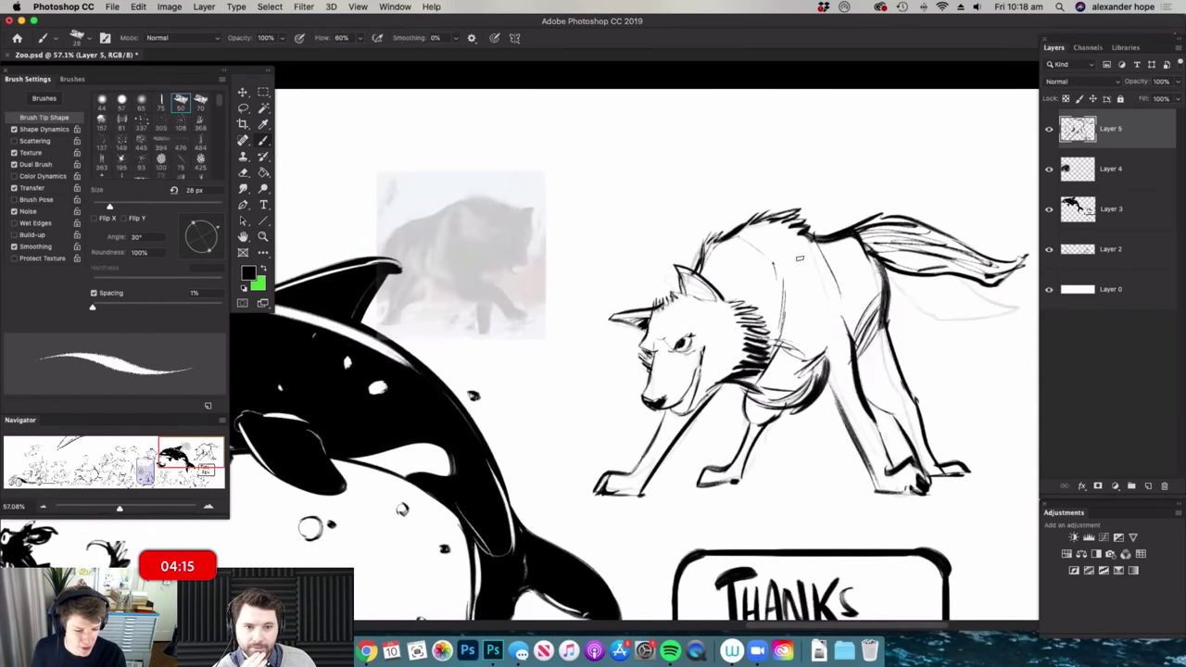
pyautogui.moveTo(738, 341); pyautogui.dragTo(744, 341)
pyautogui.moveTo(676, 458); pyautogui.dragTo(693, 458)
pyautogui.press('b')
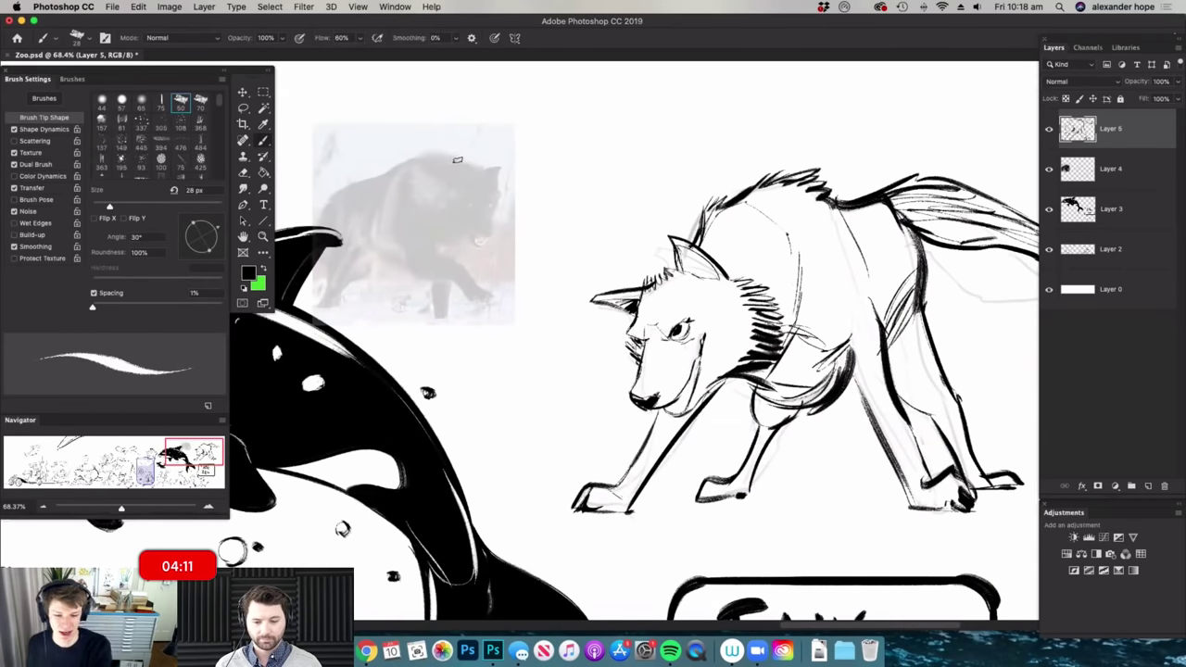
# - Trace the shoulder, back, brow and muzzle contours over the wolf in the reference photo
pyautogui.moveTo(414, 157); pyautogui.dragTo(393, 172)
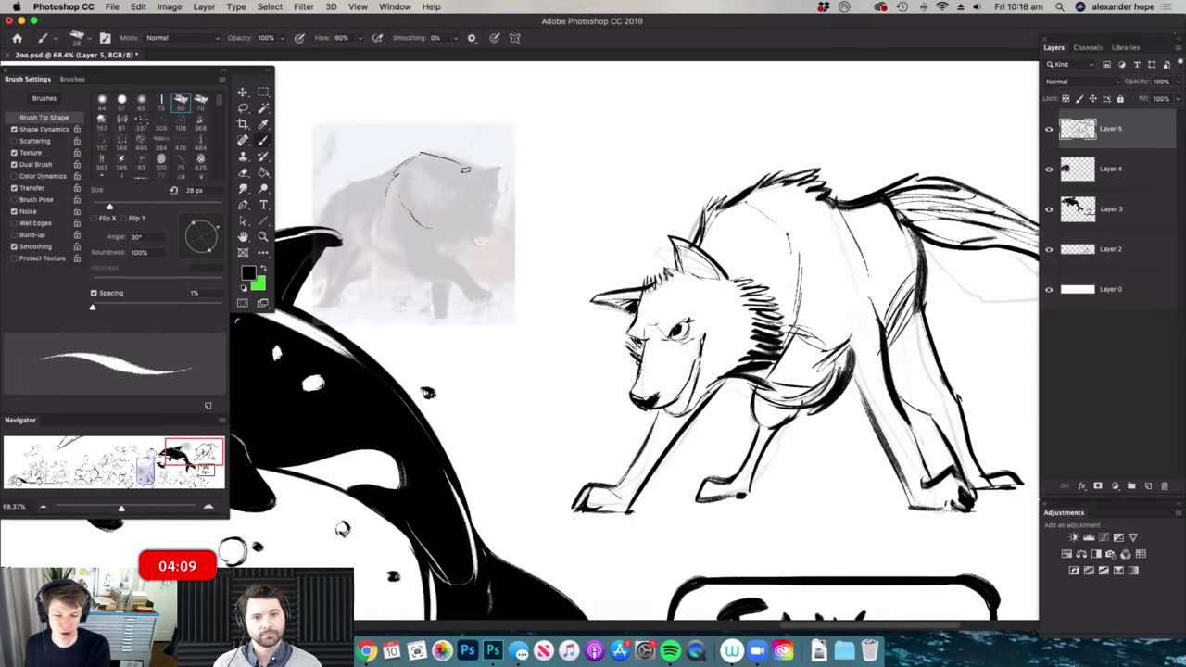
pyautogui.moveTo(481, 209); pyautogui.dragTo(513, 196)
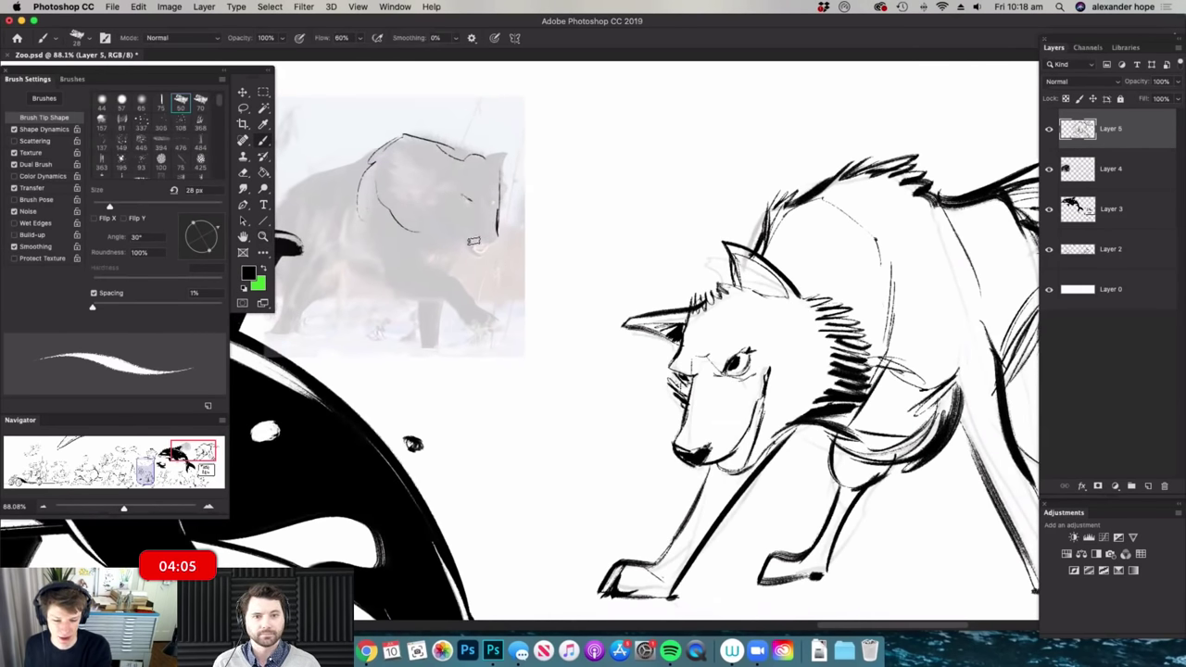
pyautogui.moveTo(568, 382); pyautogui.dragTo(530, 383)
# - Ink the wolf's snarling open mouth with teeth and refine the lines around the eye and forehead
pyautogui.moveTo(813, 359); pyautogui.dragTo(835, 360)
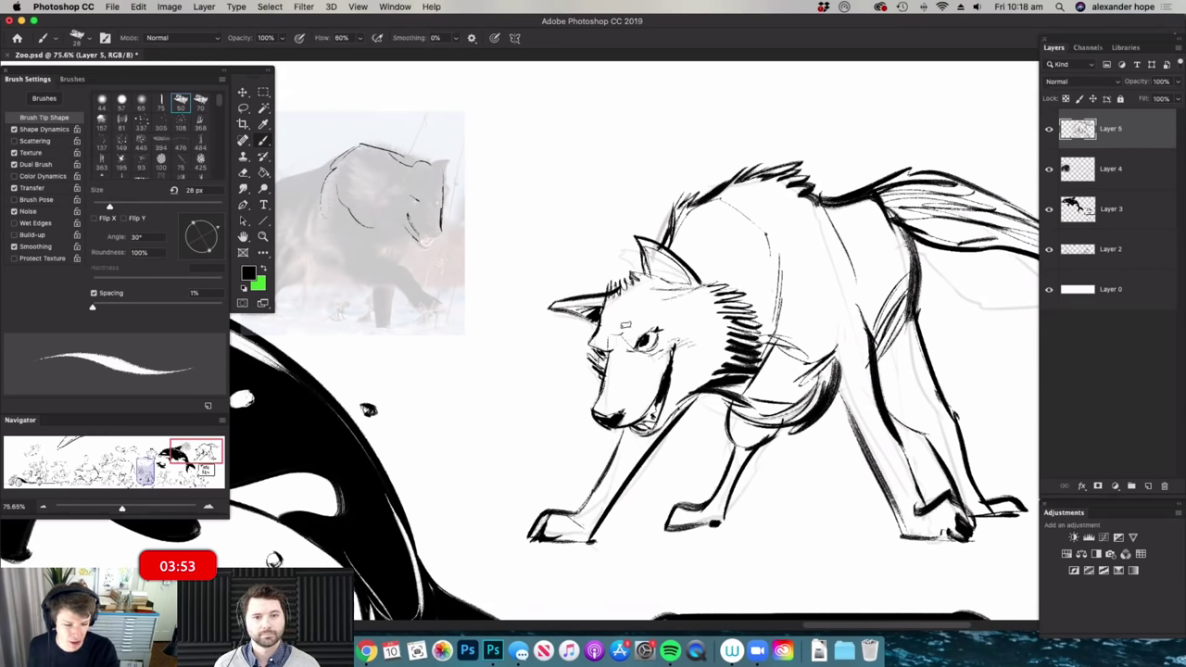
pyautogui.moveTo(678, 358)
pyautogui.mouseDown()
pyautogui.moveTo(630, 355)
pyautogui.moveTo(722, 349)
pyautogui.mouseUp()
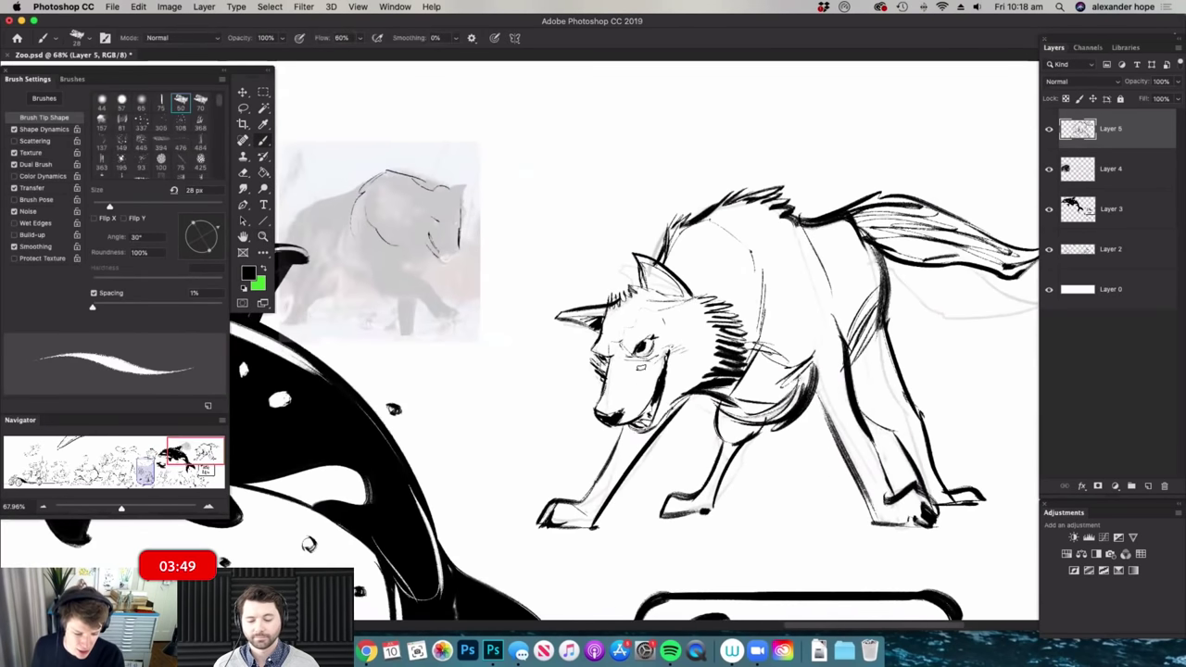
pyautogui.scroll(2, 628, 377)
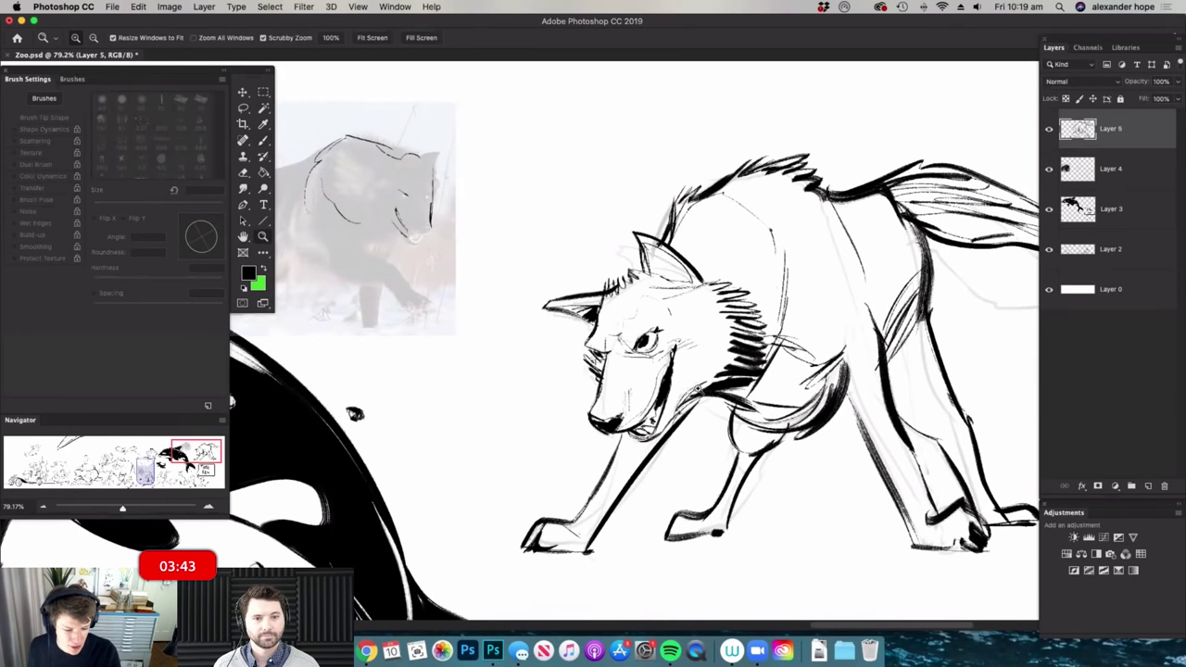
# - Add hatching strokes to the wolf's inner thigh and the lower part of the far rear leg
pyautogui.scroll(-3, 701, 381)
pyautogui.scroll(2, 701, 381)
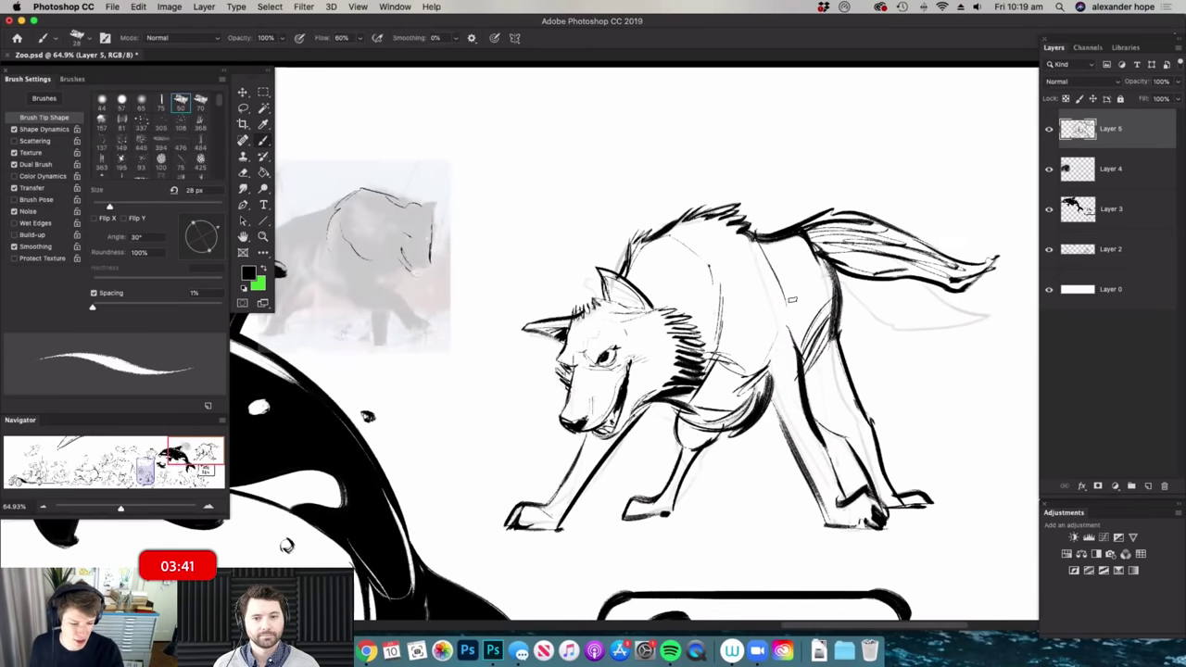
pyautogui.scroll(-3, 797, 331)
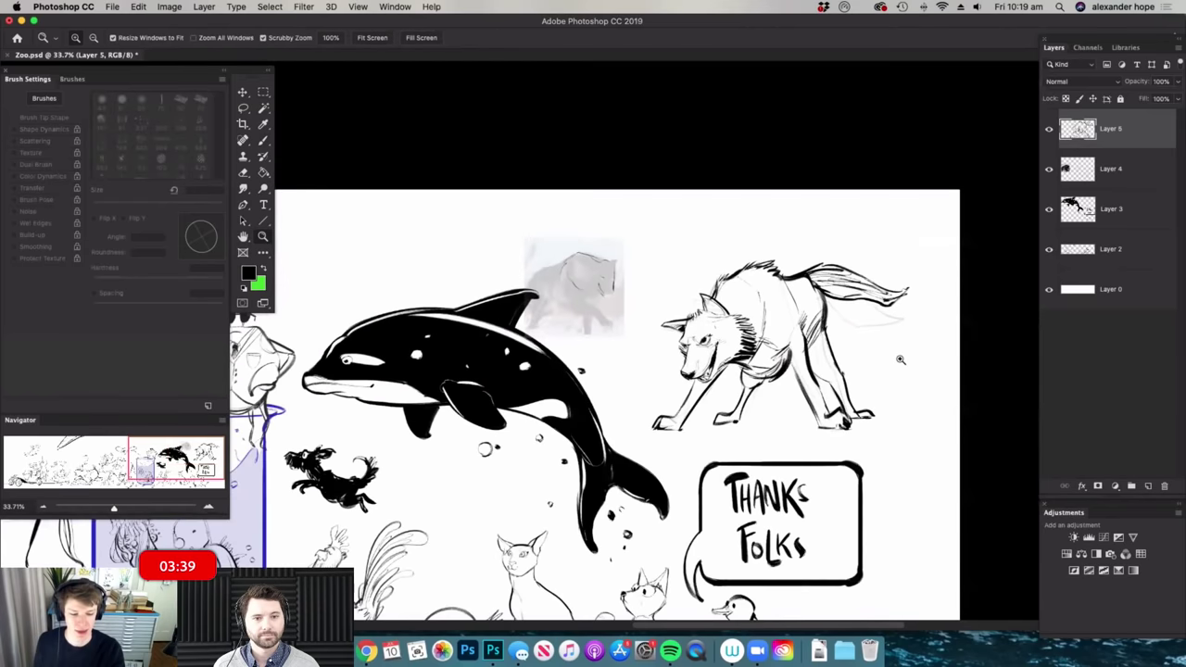
pyautogui.scroll(2, 796, 387)
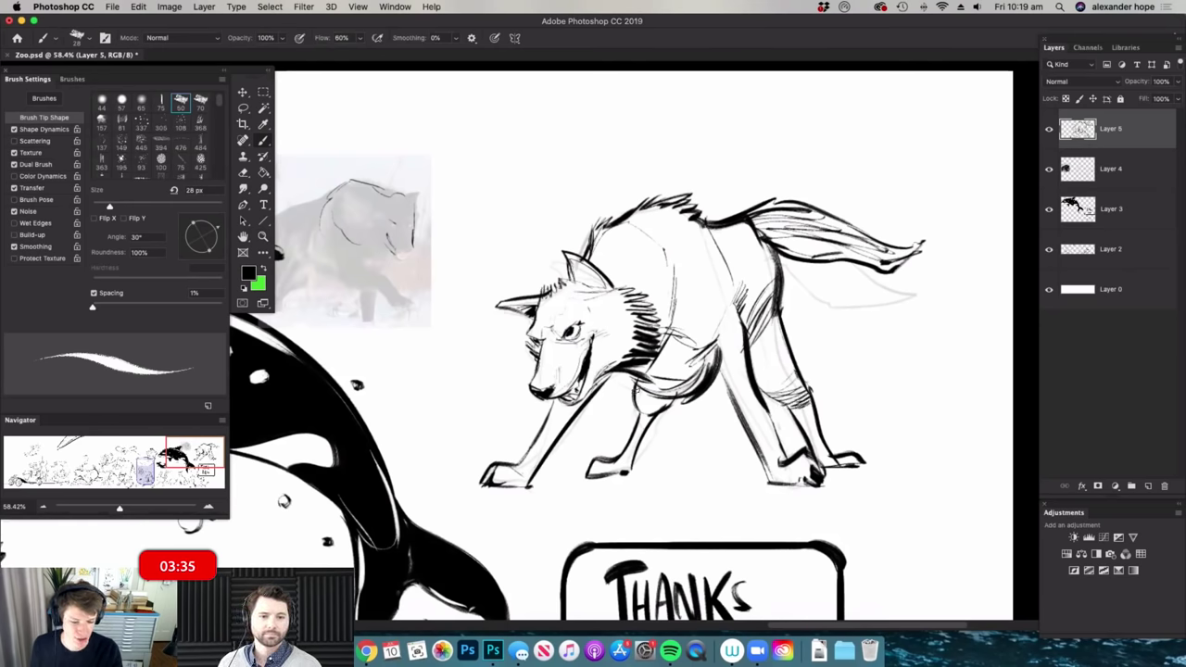
pyautogui.scroll(-3, 648, 417)
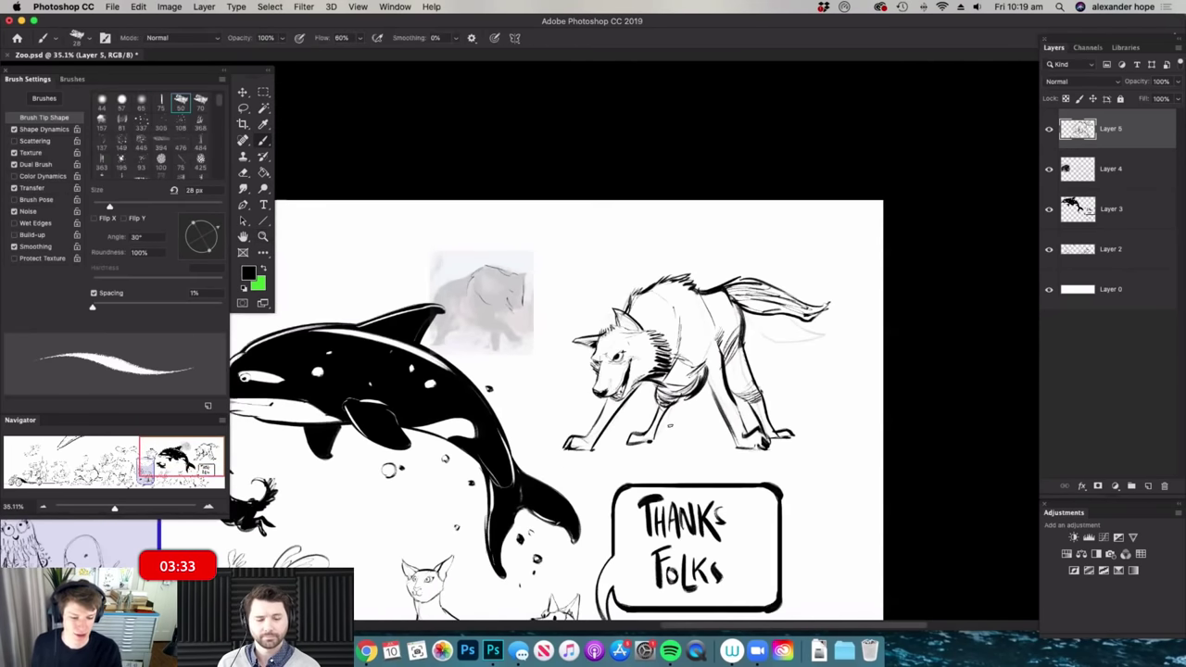
pyautogui.scroll(2, 648, 359)
pyautogui.scroll(-3, 723, 399)
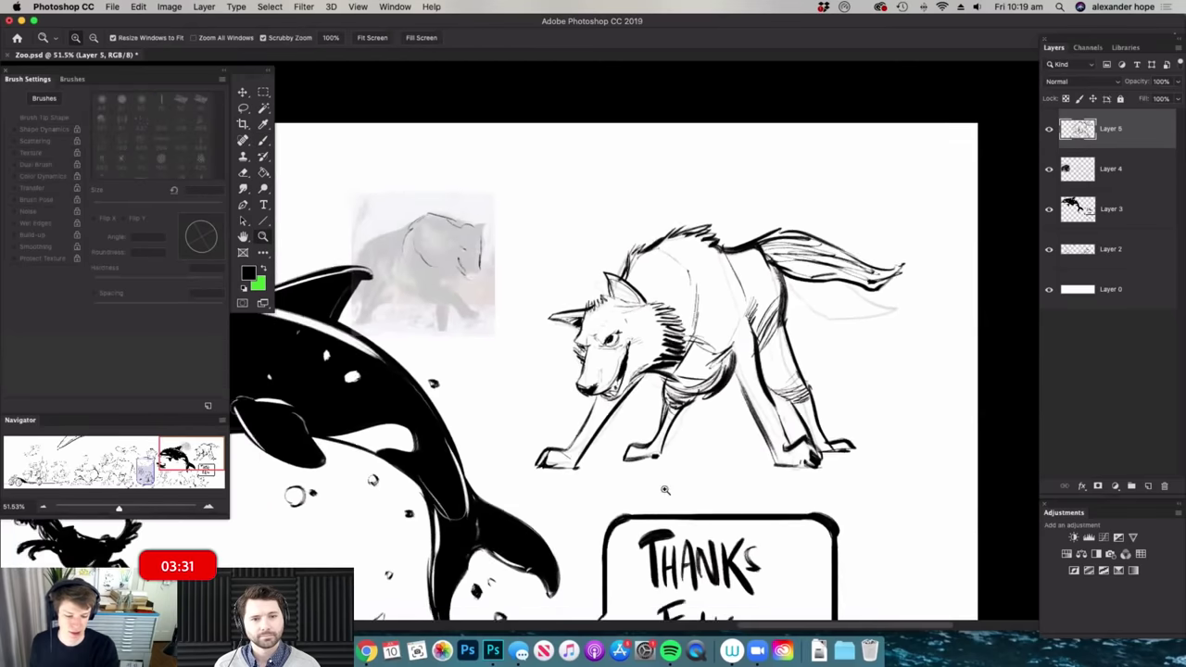
pyautogui.scroll(1, 741, 421)
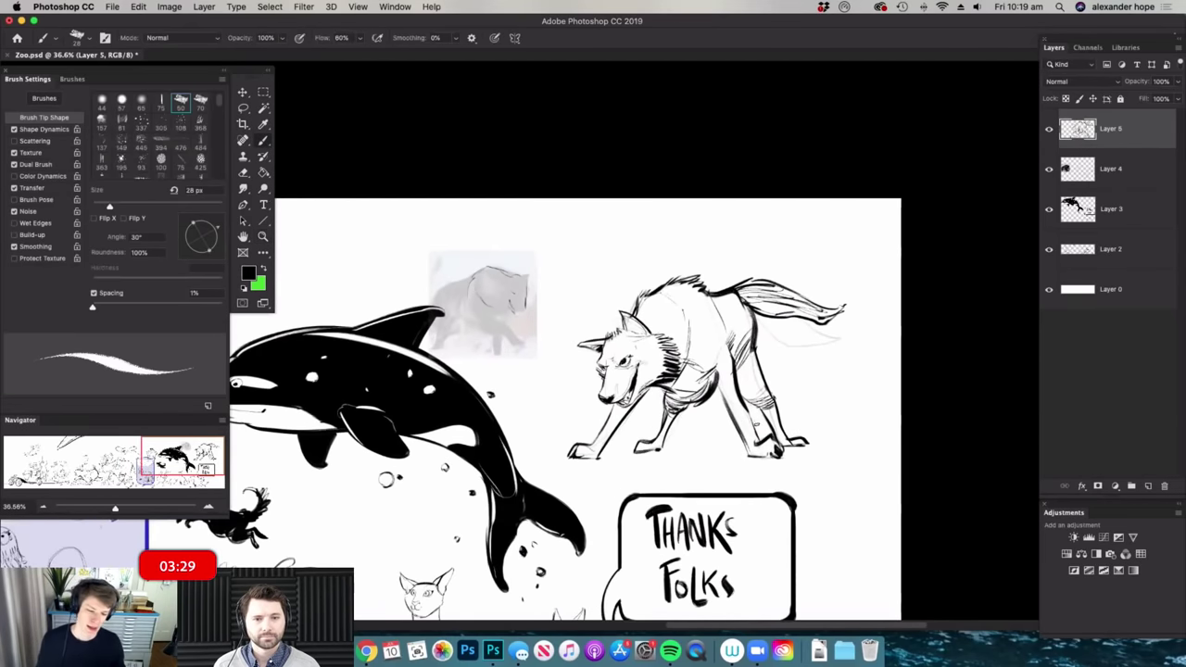
# - Delete Layer 4, which holds the reference photo and the wolf's rough sketch
pyautogui.click(1103, 183)
pyautogui.press('Delete')
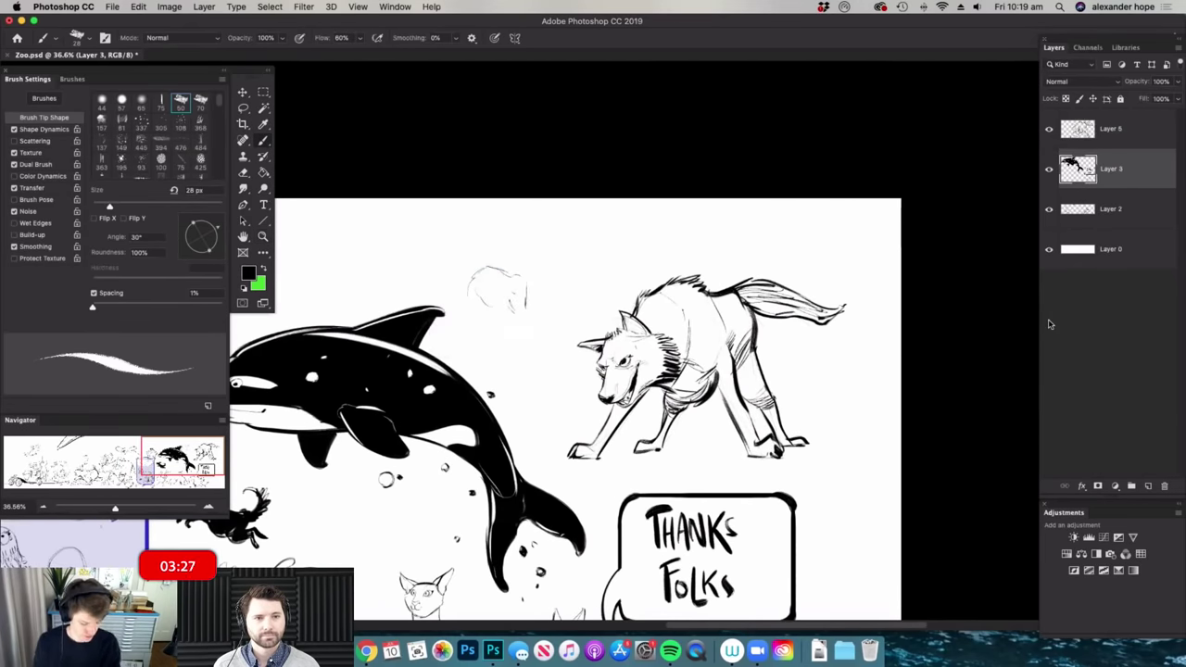
pyautogui.scroll(2, 733, 366)
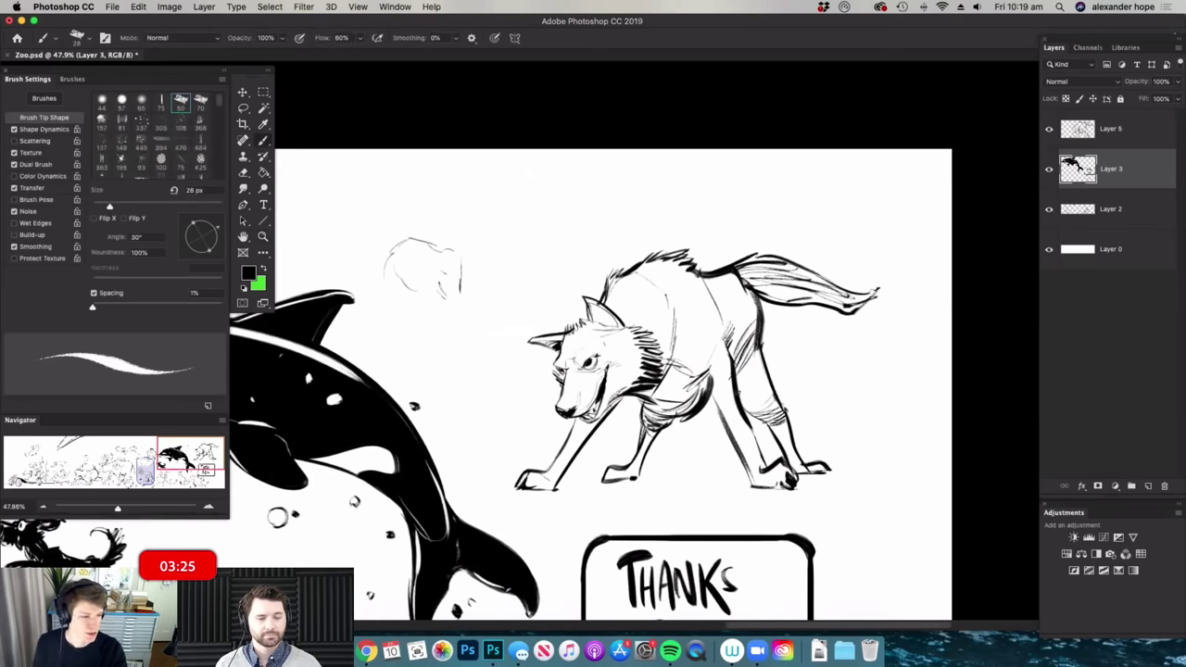
# - Paint the wolf's head, neck and shoulder hump dark grey on Layer 3 with the textured 70 brush enlarged to 130 px
pyautogui.rightClick(798, 370)
pyautogui.click(798, 414)
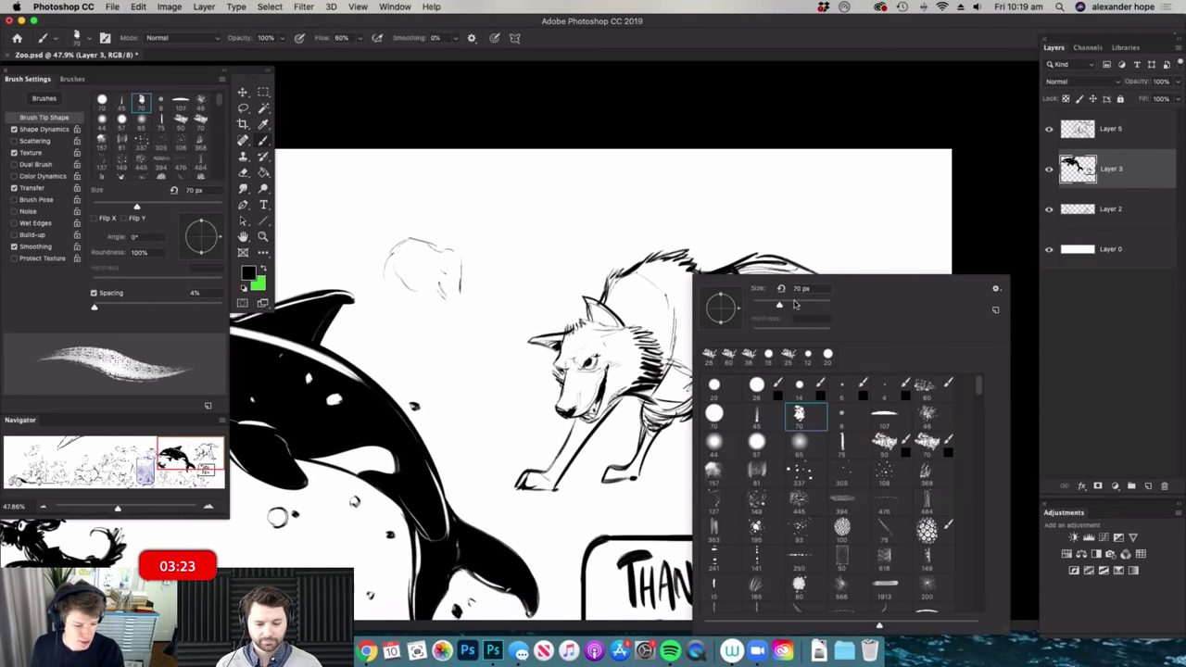
pyautogui.click(995, 238)
pyautogui.press('n')
pyautogui.moveTo(694, 345); pyautogui.dragTo(740, 355)
pyautogui.click(407, 417)
pyautogui.click(676, 312)
pyautogui.moveTo(609, 263)
pyautogui.mouseDown()
pyautogui.moveTo(579, 328)
pyautogui.moveTo(620, 293)
pyautogui.moveTo(570, 382)
pyautogui.moveTo(553, 340)
pyautogui.moveTo(534, 343)
pyautogui.moveTo(542, 371)
pyautogui.mouseUp()
pyautogui.rightClick(551, 366)
pyautogui.press('Escape')
# - Reduce the textured brush to 68 px and paint the wolf's upper back, tail and rear legs dark grey
pyautogui.rightClick(608, 318)
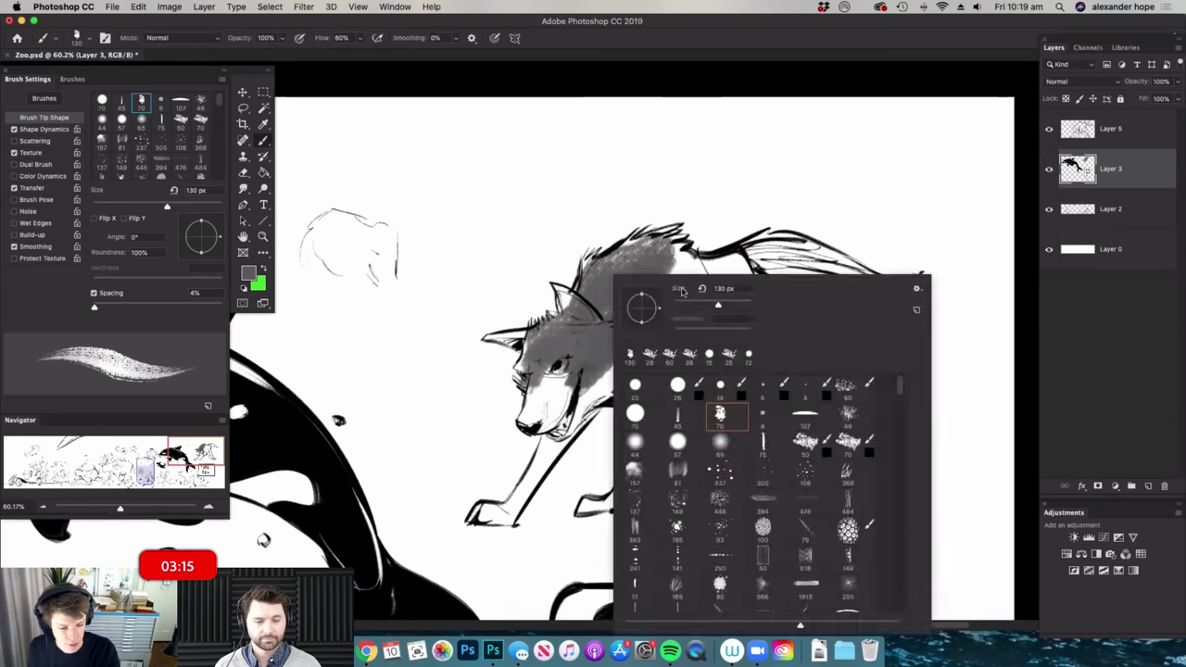
pyautogui.moveTo(707, 263)
pyautogui.mouseDown()
pyautogui.moveTo(676, 263)
pyautogui.moveTo(731, 269)
pyautogui.moveTo(787, 248)
pyautogui.moveTo(839, 282)
pyautogui.moveTo(857, 273)
pyautogui.moveTo(871, 296)
pyautogui.mouseUp()
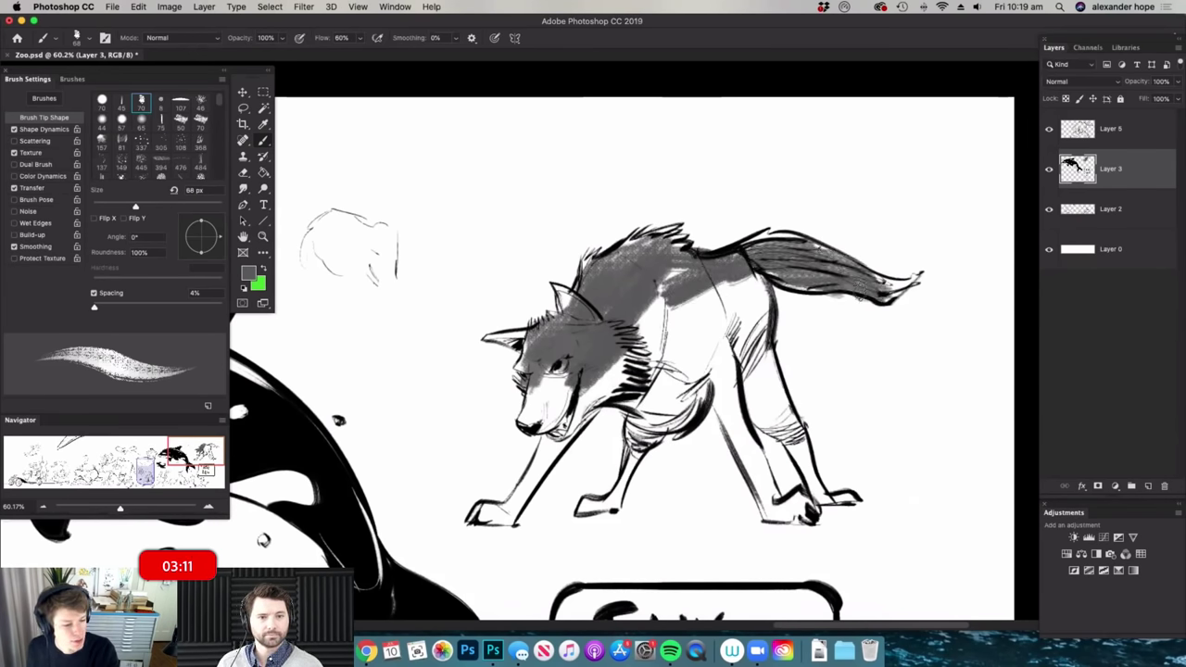
pyautogui.moveTo(760, 276)
pyautogui.mouseDown()
pyautogui.moveTo(758, 380)
pyautogui.moveTo(783, 435)
pyautogui.moveTo(799, 413)
pyautogui.moveTo(817, 500)
pyautogui.moveTo(720, 371)
pyautogui.moveTo(755, 495)
pyautogui.moveTo(778, 519)
pyautogui.mouseUp()
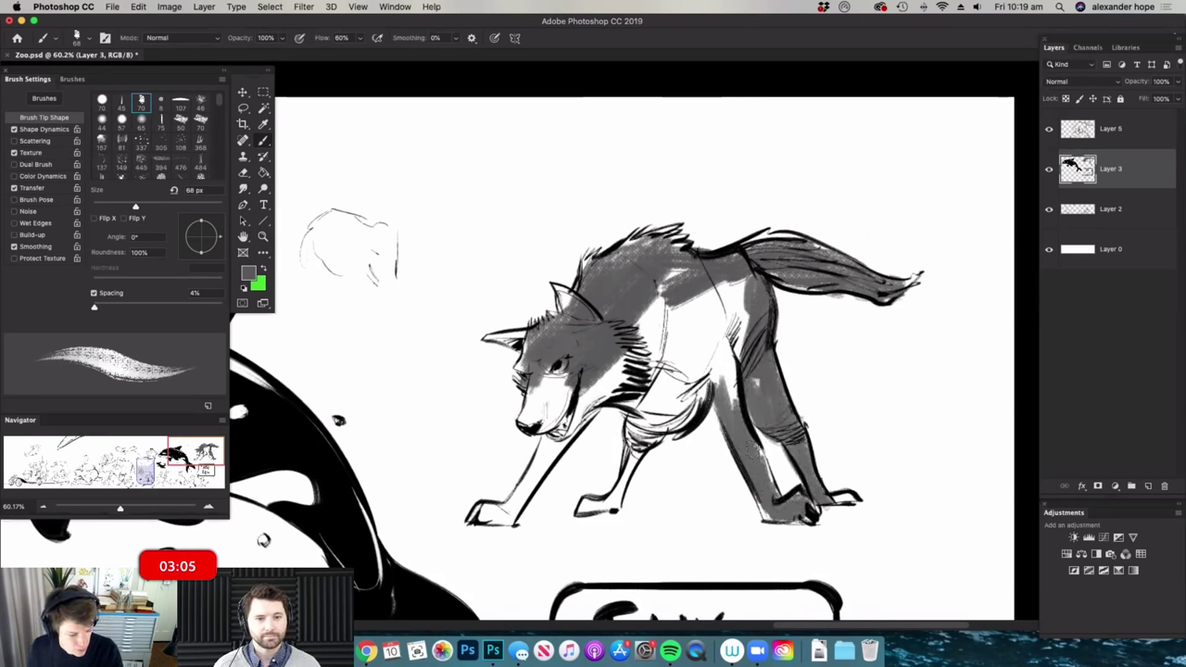
pyautogui.moveTo(739, 413); pyautogui.dragTo(715, 363)
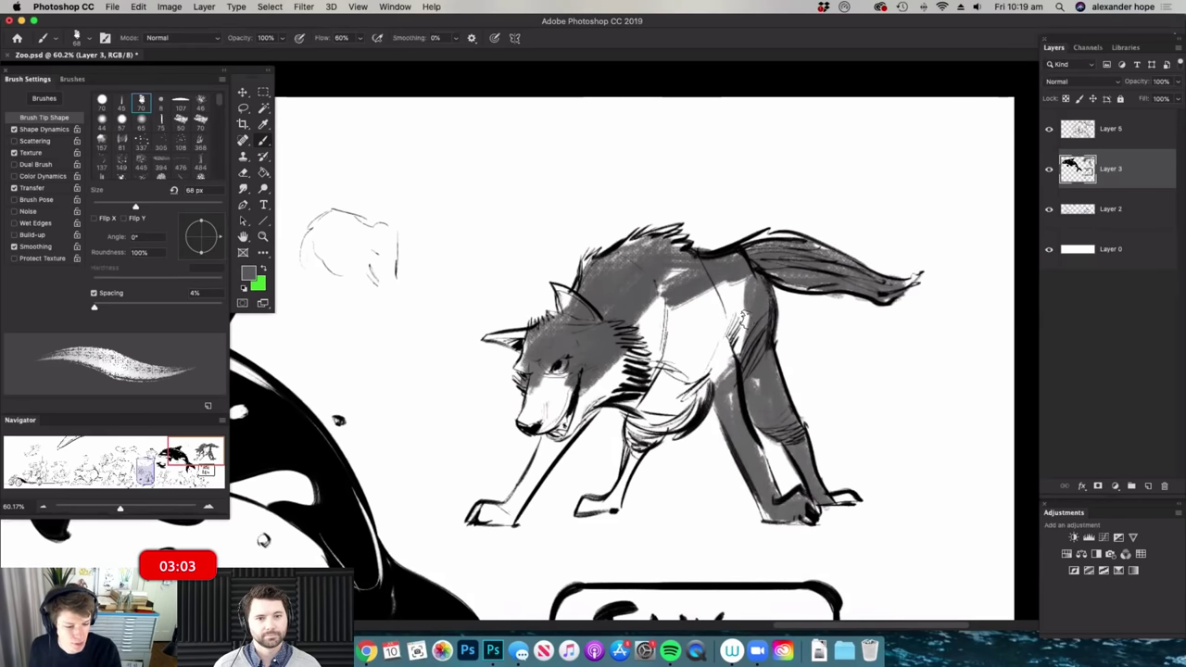
# - Enlarge the brush to 114 px and fill the wolf's flank, chest, front legs, muzzle and ears with dark grey
pyautogui.rightClick(813, 322)
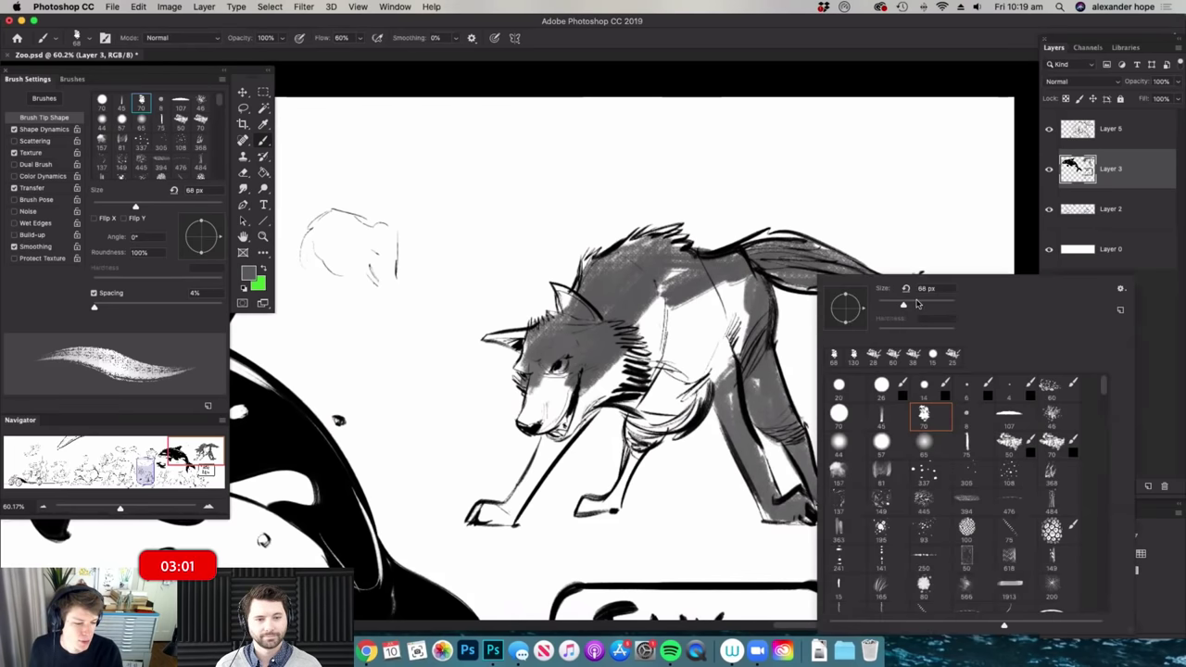
pyautogui.moveTo(718, 270)
pyautogui.mouseDown()
pyautogui.moveTo(668, 324)
pyautogui.moveTo(733, 319)
pyautogui.moveTo(700, 399)
pyautogui.moveTo(660, 370)
pyautogui.moveTo(628, 372)
pyautogui.moveTo(576, 403)
pyautogui.moveTo(542, 389)
pyautogui.moveTo(530, 414)
pyautogui.moveTo(553, 393)
pyautogui.moveTo(567, 400)
pyautogui.moveTo(528, 483)
pyautogui.moveTo(494, 514)
pyautogui.moveTo(570, 419)
pyautogui.moveTo(641, 380)
pyautogui.moveTo(618, 392)
pyautogui.moveTo(636, 430)
pyautogui.moveTo(597, 514)
pyautogui.mouseUp()
pyautogui.moveTo(519, 361); pyautogui.dragTo(510, 333)
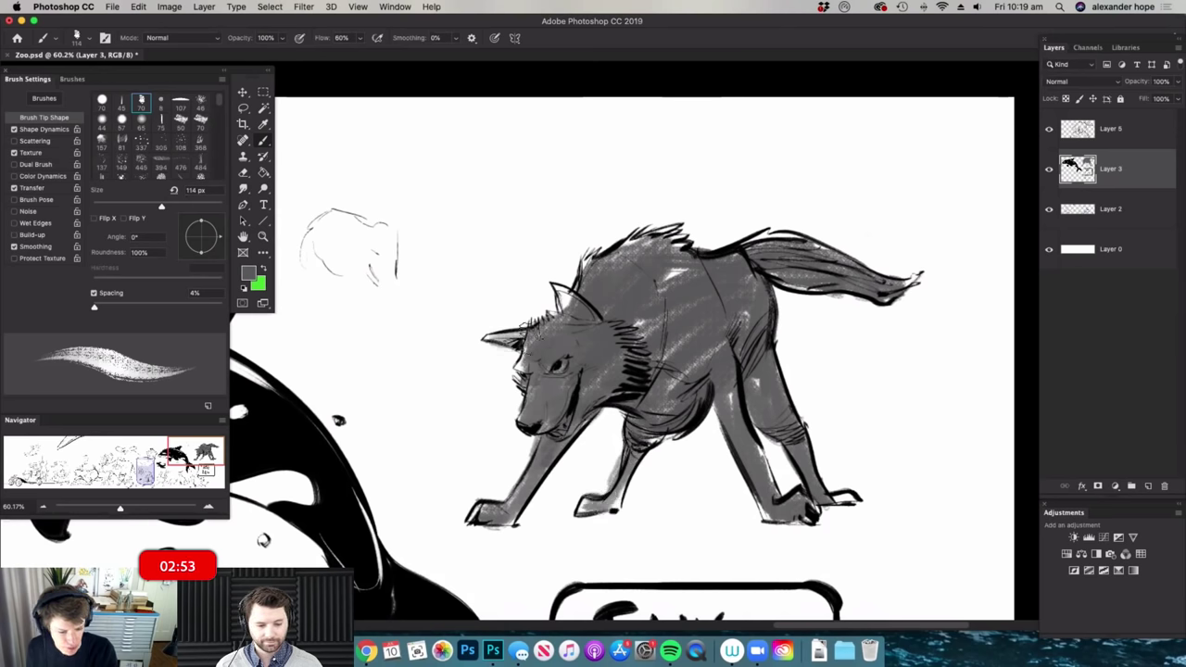
pyautogui.moveTo(566, 283); pyautogui.dragTo(567, 308)
pyautogui.press('super+space')
pyautogui.moveTo(709, 347)
pyautogui.mouseDown()
pyautogui.moveTo(612, 351)
pyautogui.moveTo(675, 351)
pyautogui.moveTo(720, 387)
pyautogui.mouseUp()
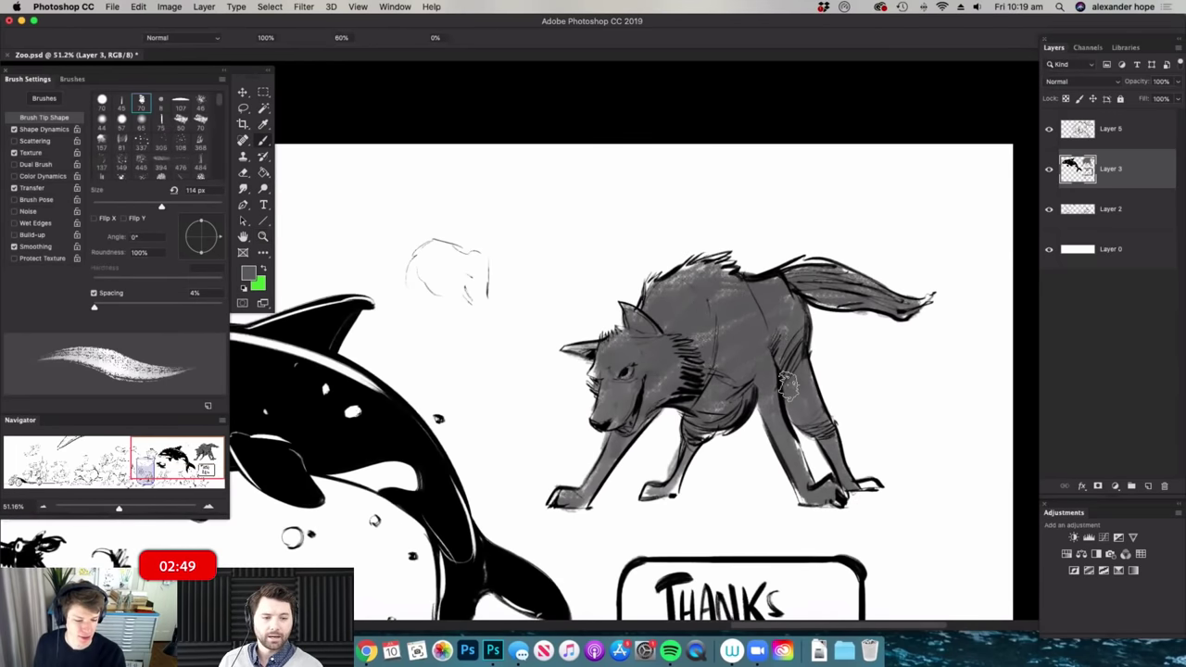
# - Sample white from the background and paint the wolf's eye and teeth with the brush reduced to 35 px
pyautogui.scroll(-2, 778, 375)
pyautogui.scroll(4, 681, 333)
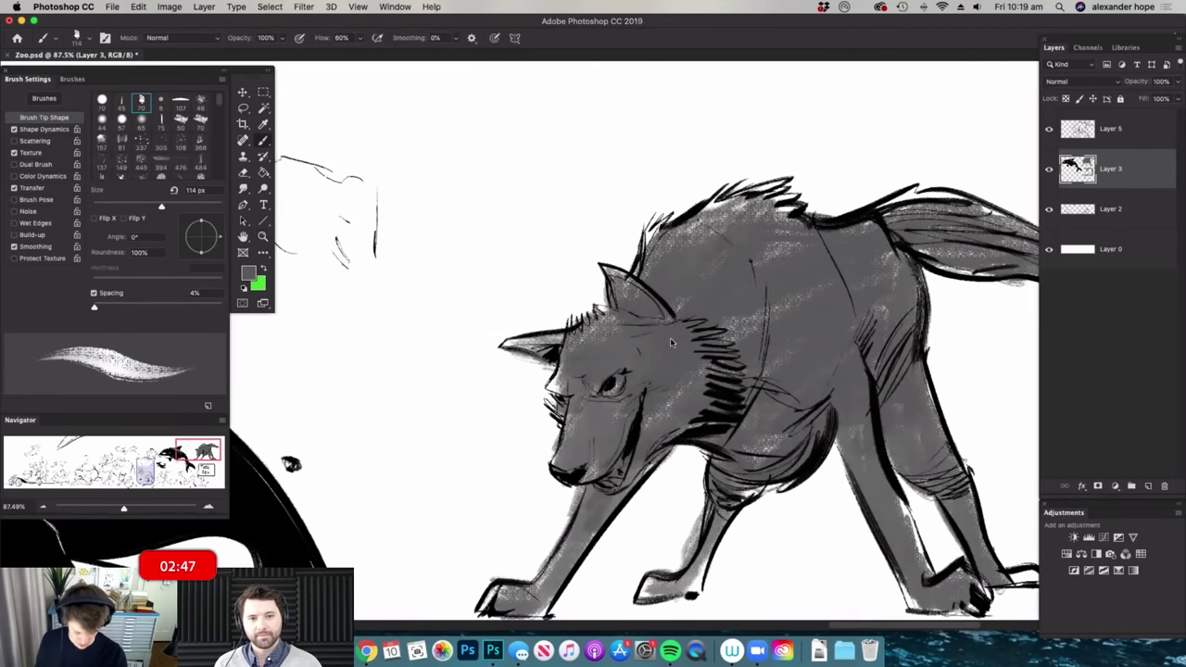
pyautogui.rightClick(711, 341)
pyautogui.click(786, 305)
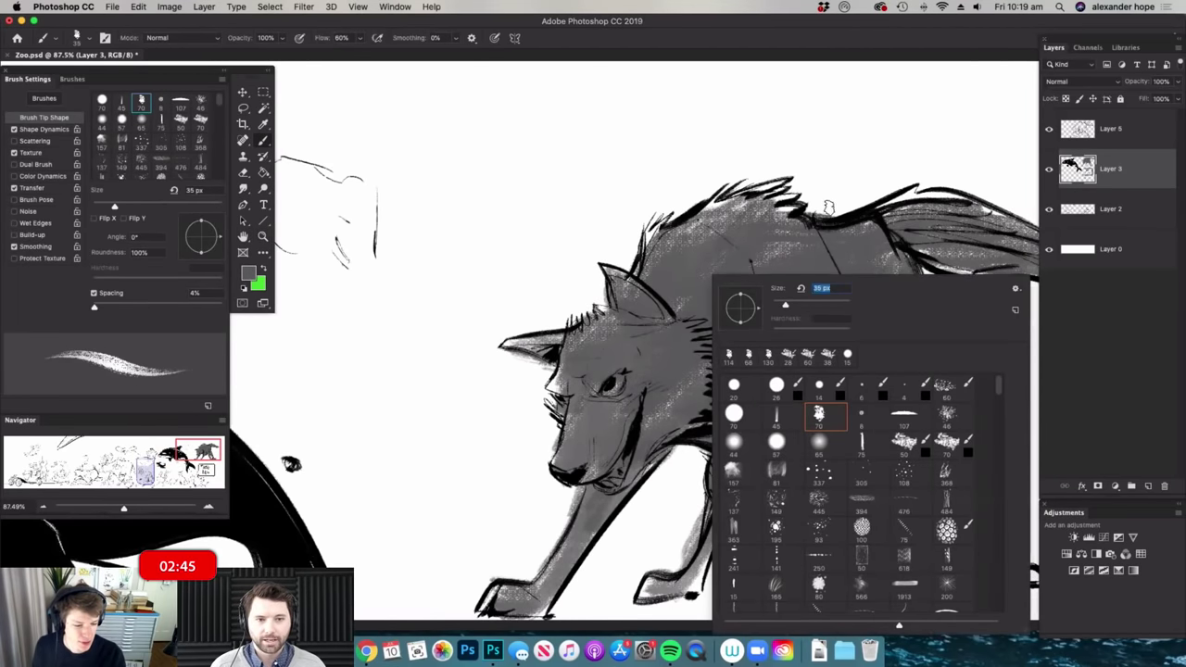
pyautogui.click(845, 206)
pyautogui.keyDown('alt'); pyautogui.click(828, 182); pyautogui.keyUp('alt')
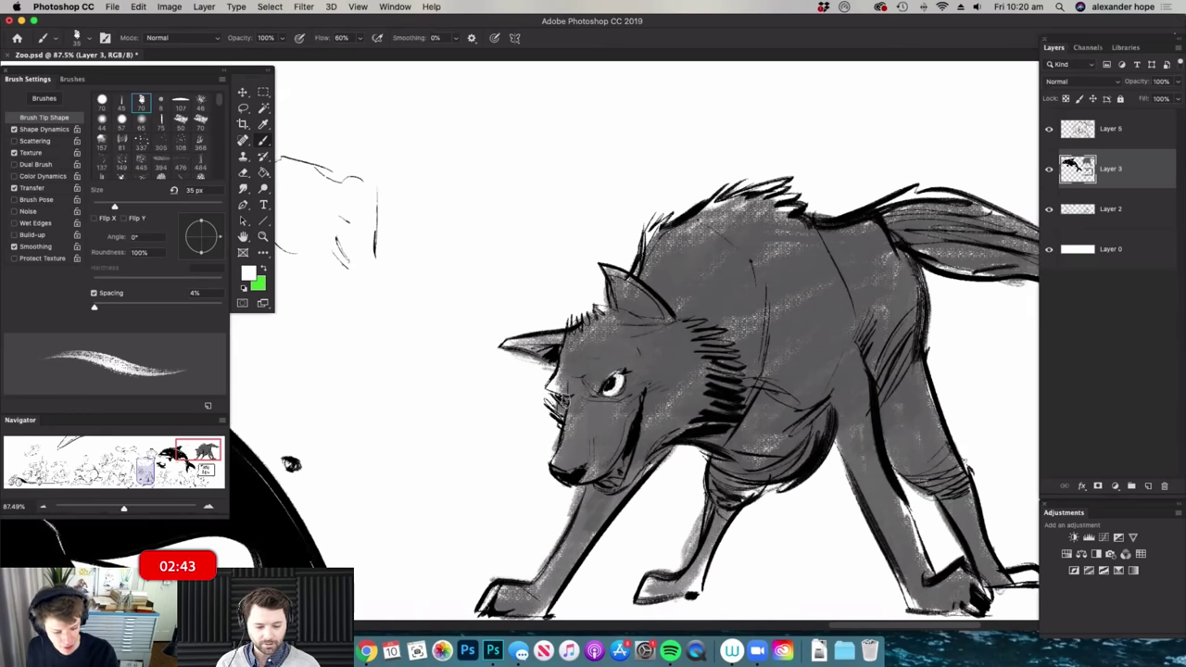
pyautogui.moveTo(676, 341)
pyautogui.mouseDown()
pyautogui.moveTo(612, 348)
pyautogui.moveTo(681, 371)
pyautogui.mouseUp()
pyautogui.moveTo(640, 420); pyautogui.dragTo(645, 426)
pyautogui.scroll(-3, 654, 398)
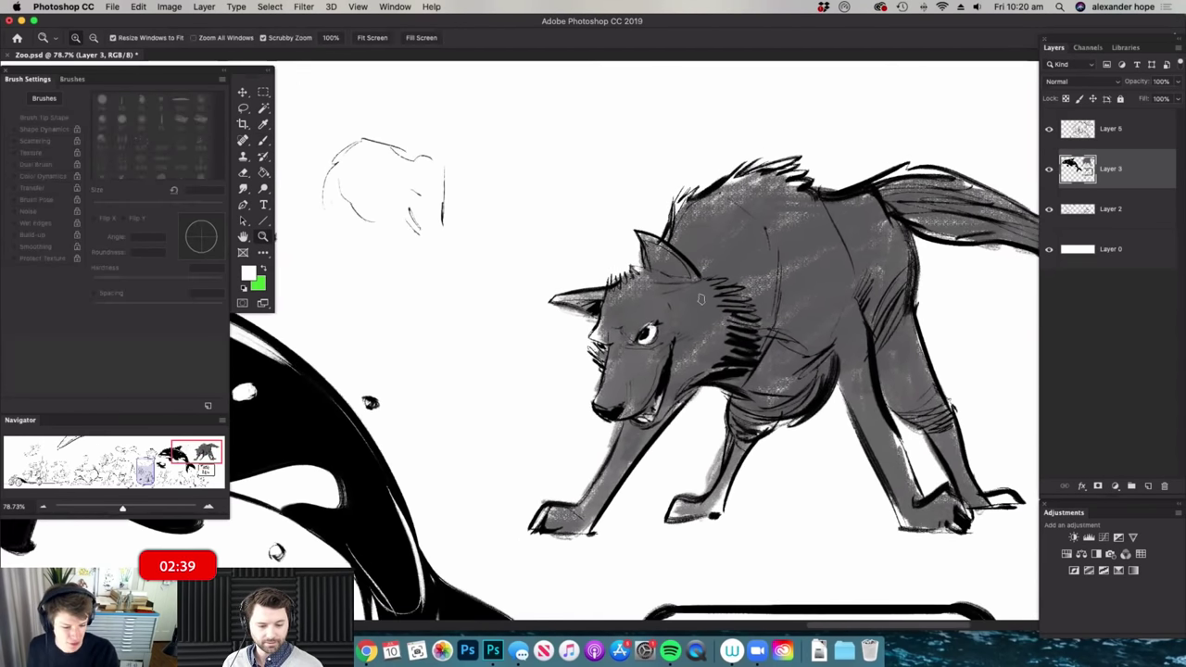
# - Paint white highlight strokes on the wolf's forehead, shoulder and upper back with the 35 px textured brush on Layer 3
pyautogui.scroll(3, 654, 352)
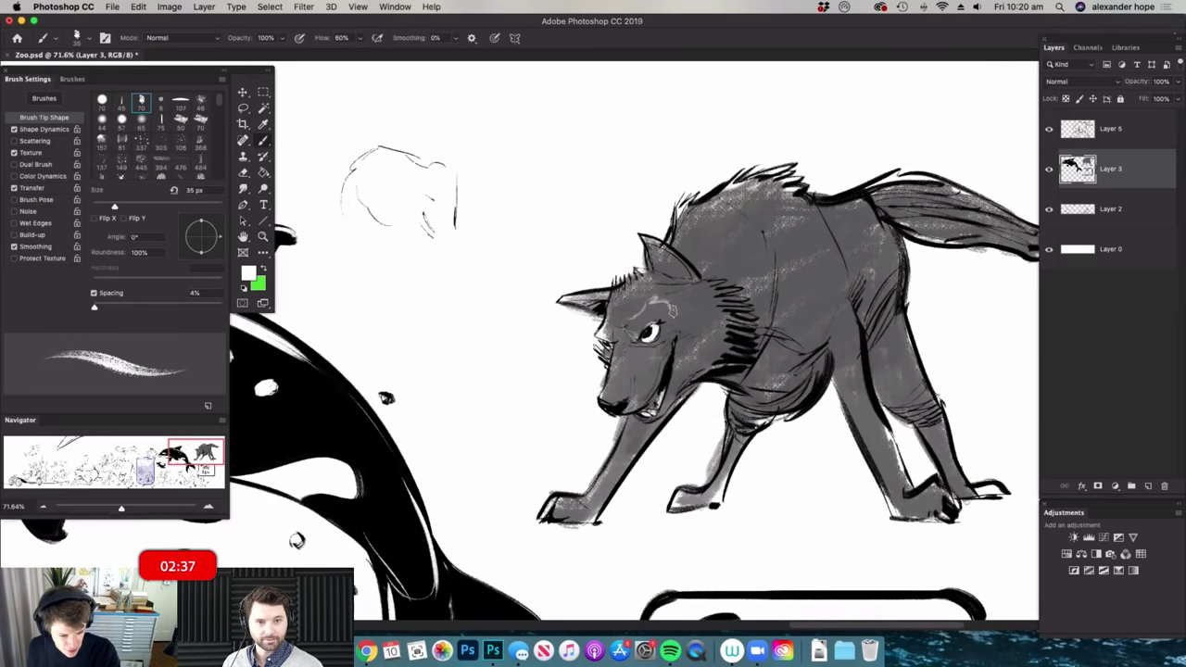
pyautogui.moveTo(613, 321)
pyautogui.mouseDown()
pyautogui.moveTo(653, 287)
pyautogui.moveTo(639, 276)
pyautogui.mouseUp()
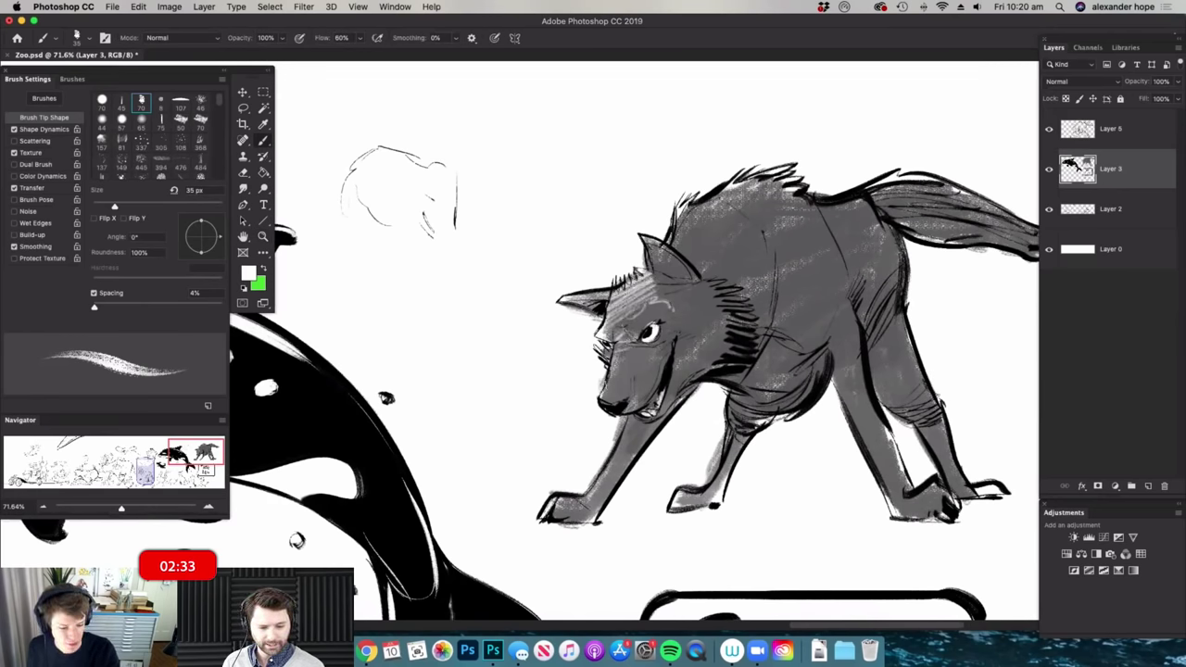
pyautogui.moveTo(681, 250)
pyautogui.mouseDown()
pyautogui.moveTo(737, 237)
pyautogui.moveTo(781, 262)
pyautogui.moveTo(771, 292)
pyautogui.moveTo(685, 295)
pyautogui.mouseUp()
pyautogui.moveTo(913, 310); pyautogui.dragTo(931, 309)
pyautogui.moveTo(887, 221); pyautogui.dragTo(907, 235)
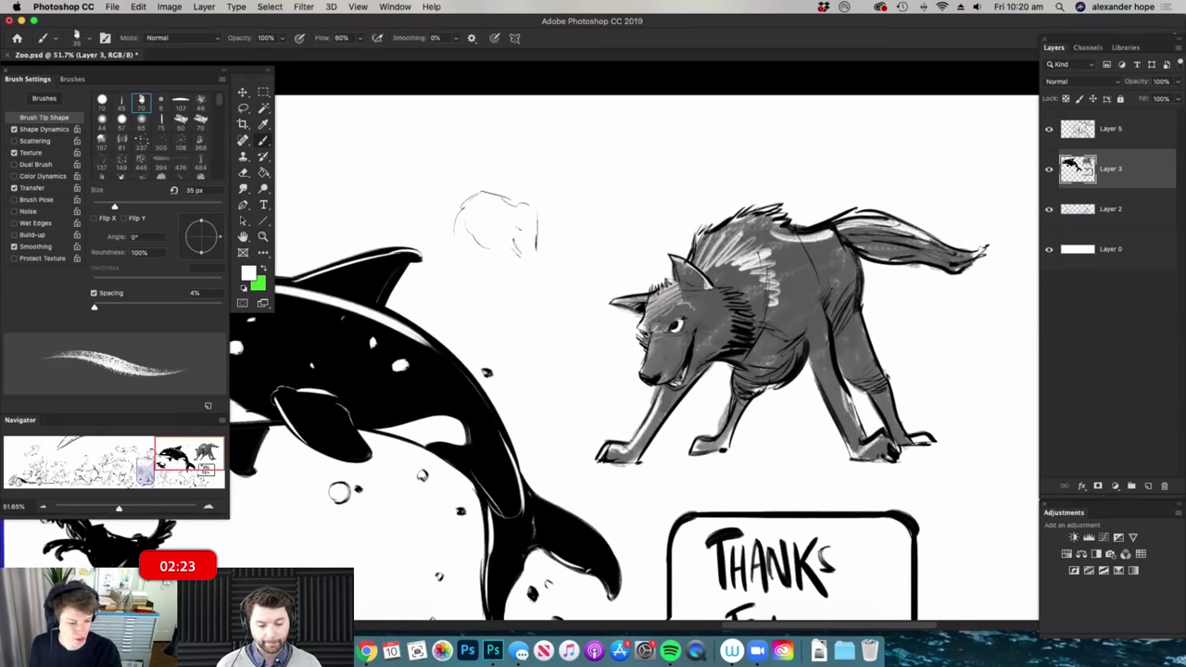
pyautogui.moveTo(721, 351); pyautogui.dragTo(641, 356)
pyautogui.moveTo(785, 372); pyautogui.dragTo(827, 366)
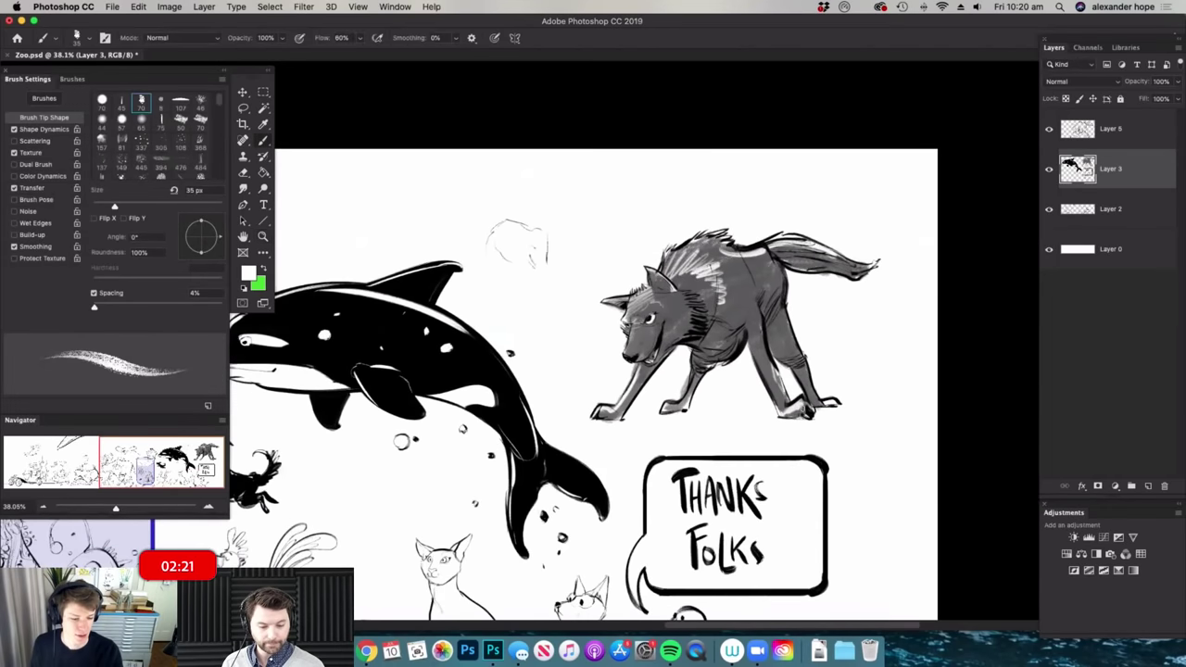
# - Switch to dark grey, enlarge the textured brush to 75 px and paint a flat ground shadow beneath the wolf's paws
pyautogui.rightClick(736, 301)
pyautogui.click(826, 305)
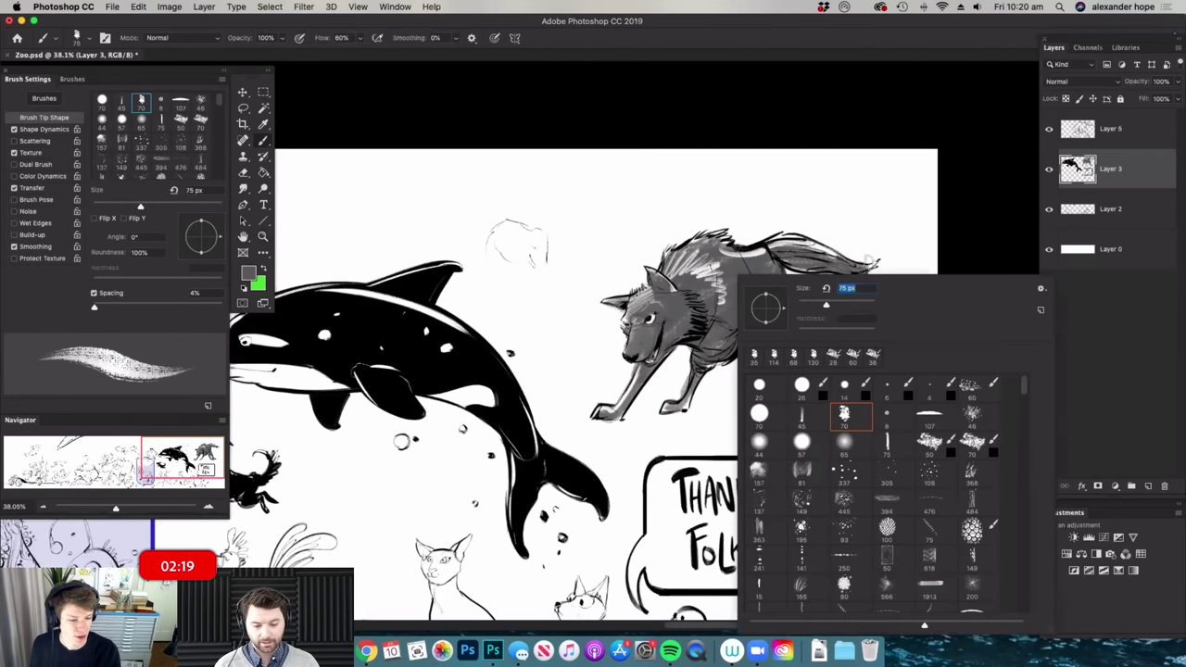
pyautogui.click(874, 264)
pyautogui.moveTo(669, 424)
pyautogui.mouseDown()
pyautogui.moveTo(718, 417)
pyautogui.moveTo(603, 424)
pyautogui.moveTo(838, 415)
pyautogui.moveTo(629, 419)
pyautogui.mouseUp()
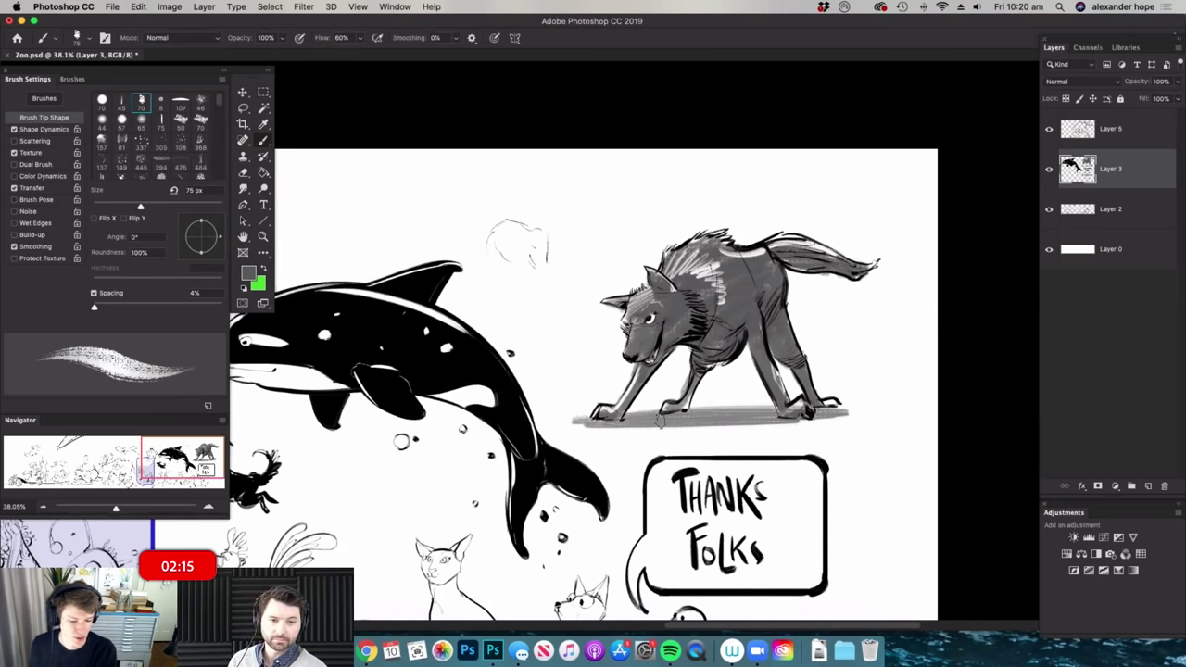
pyautogui.moveTo(728, 432); pyautogui.dragTo(676, 431)
pyautogui.moveTo(764, 348); pyautogui.dragTo(827, 324)
# - Merge Layer 5 into Layer 3 and delete the small rough sketch between the orca and the wolf
pyautogui.click(1124, 113)
pyautogui.hotkey('ctrl', 'e')
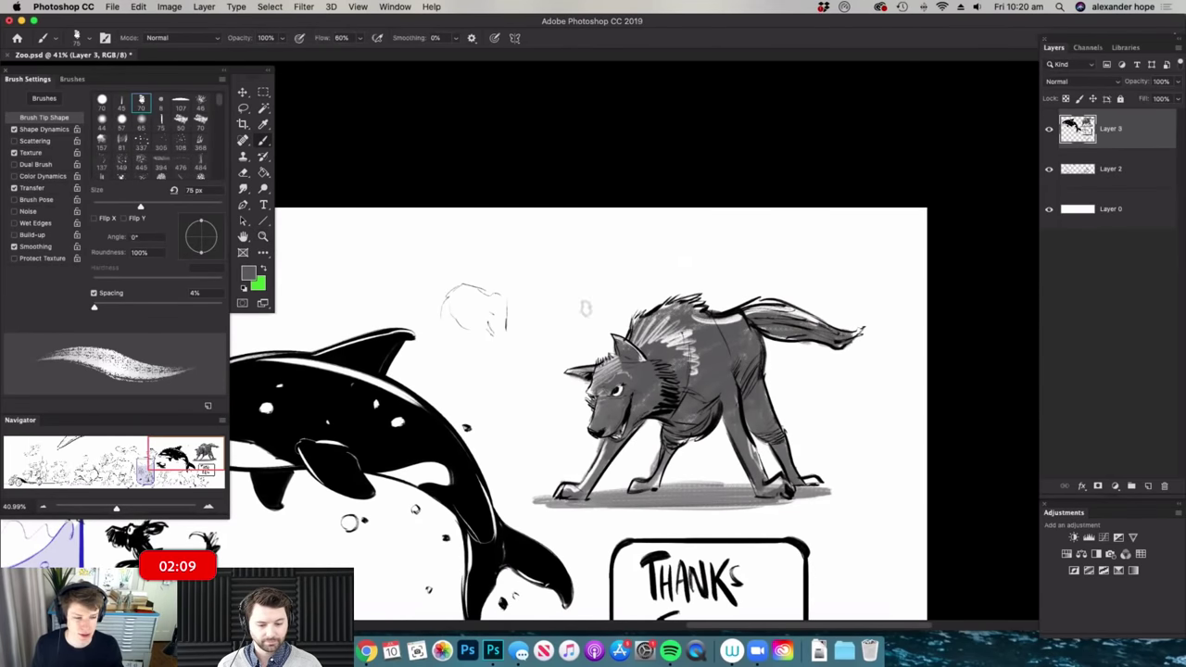
pyautogui.press('m')
pyautogui.moveTo(427, 253); pyautogui.dragTo(529, 353)
pyautogui.press('Delete')
pyautogui.press('z')
# - Extend the canvas slightly beyond its right edge with the Crop tool
pyautogui.scroll(-8, 621, 254)
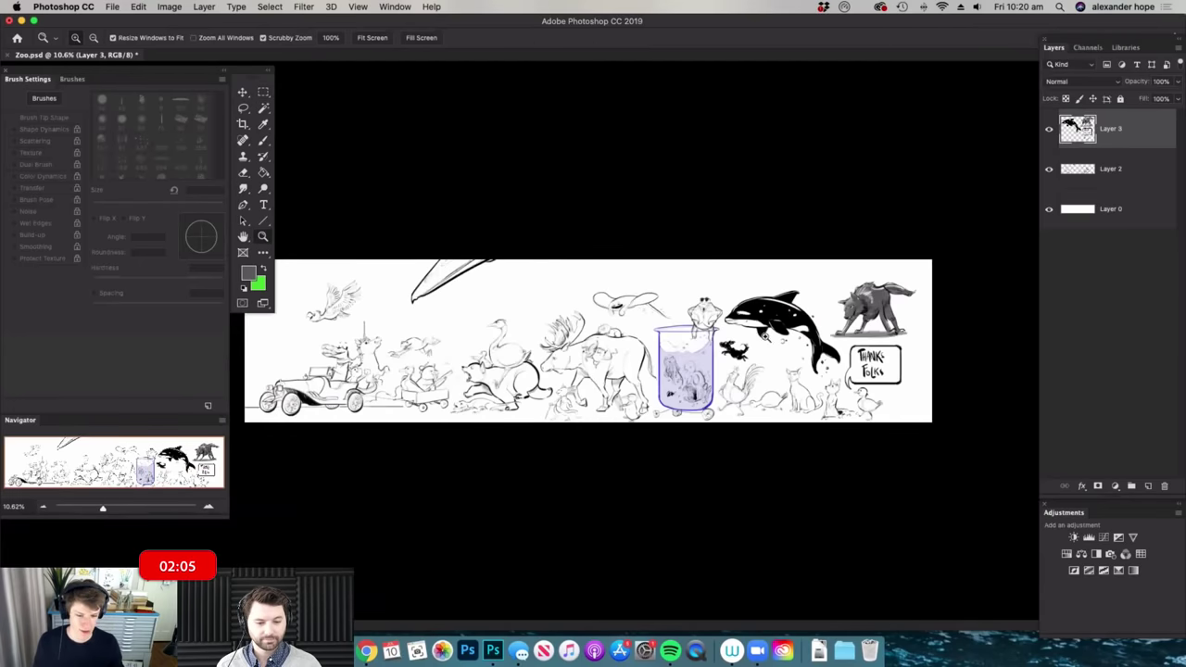
pyautogui.scroll(6, 976, 358)
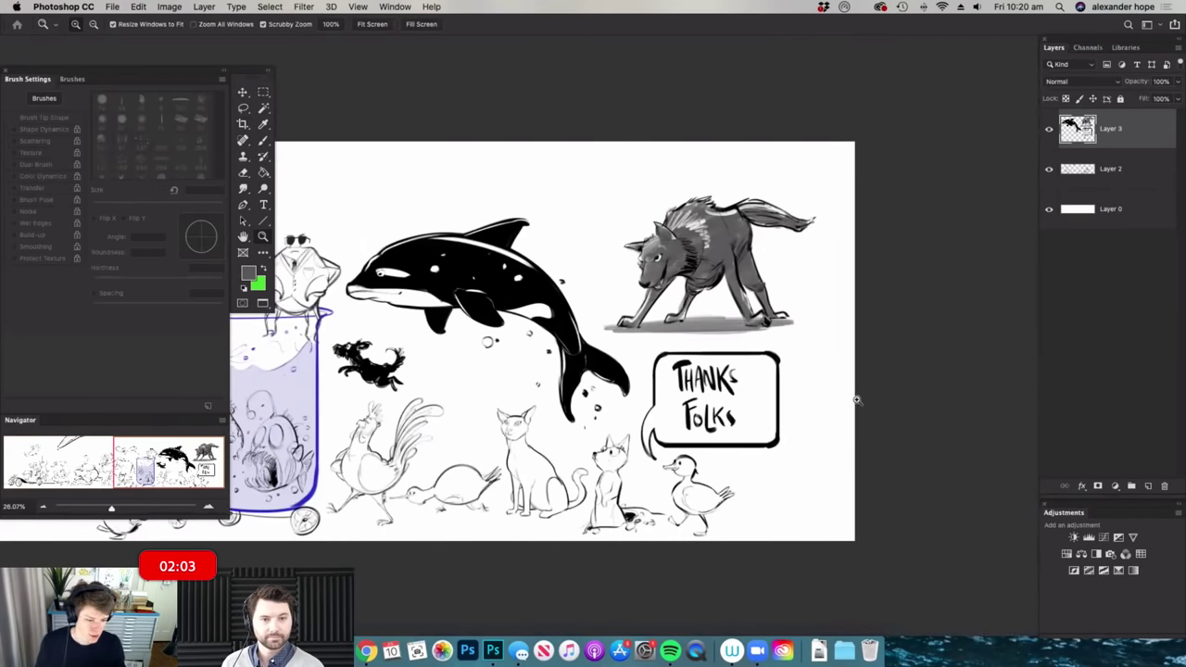
pyautogui.press('c')
pyautogui.moveTo(855, 343); pyautogui.dragTo(906, 340)
pyautogui.press('space')
pyautogui.moveTo(500, 239); pyautogui.dragTo(1081, 233)
pyautogui.press('Return')
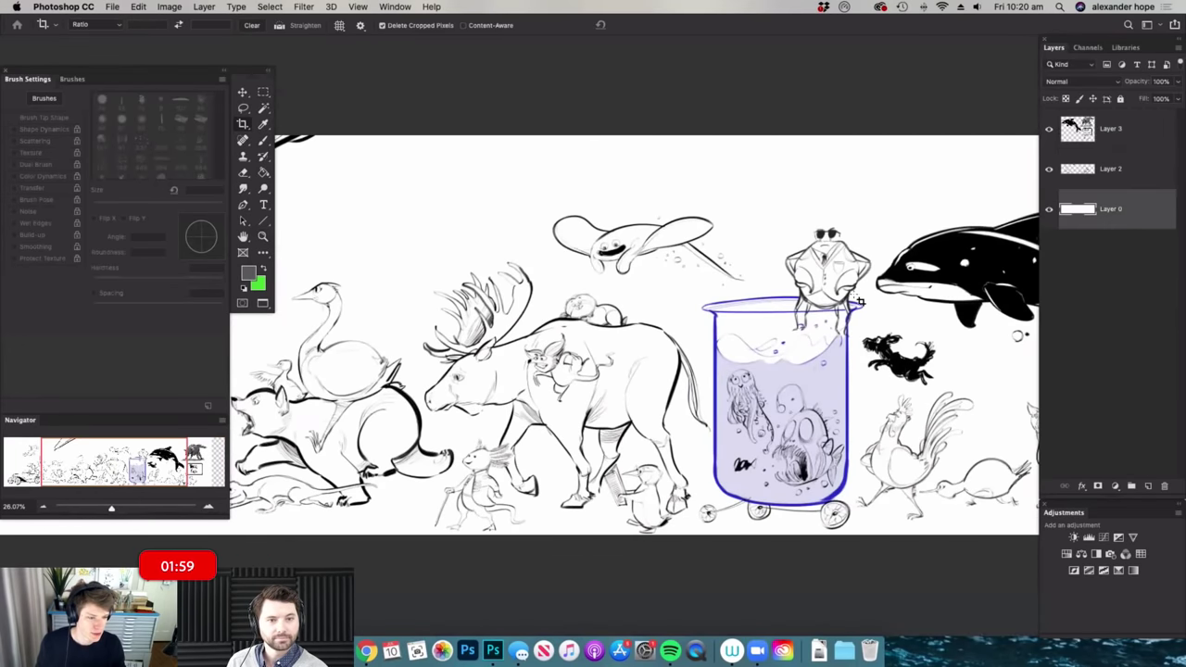
# - Sample white and fill the added canvas area on Layer 0 with the Paint Bucket
pyautogui.press('g')
pyautogui.keyDown('alt'); pyautogui.click(887, 245); pyautogui.keyUp('alt')
pyautogui.press('super+space')
pyautogui.moveTo(755, 336); pyautogui.dragTo(676, 332)
pyautogui.press('super+space')
pyautogui.moveTo(929, 321); pyautogui.dragTo(976, 348)
pyautogui.scroll(1, 837, 389)
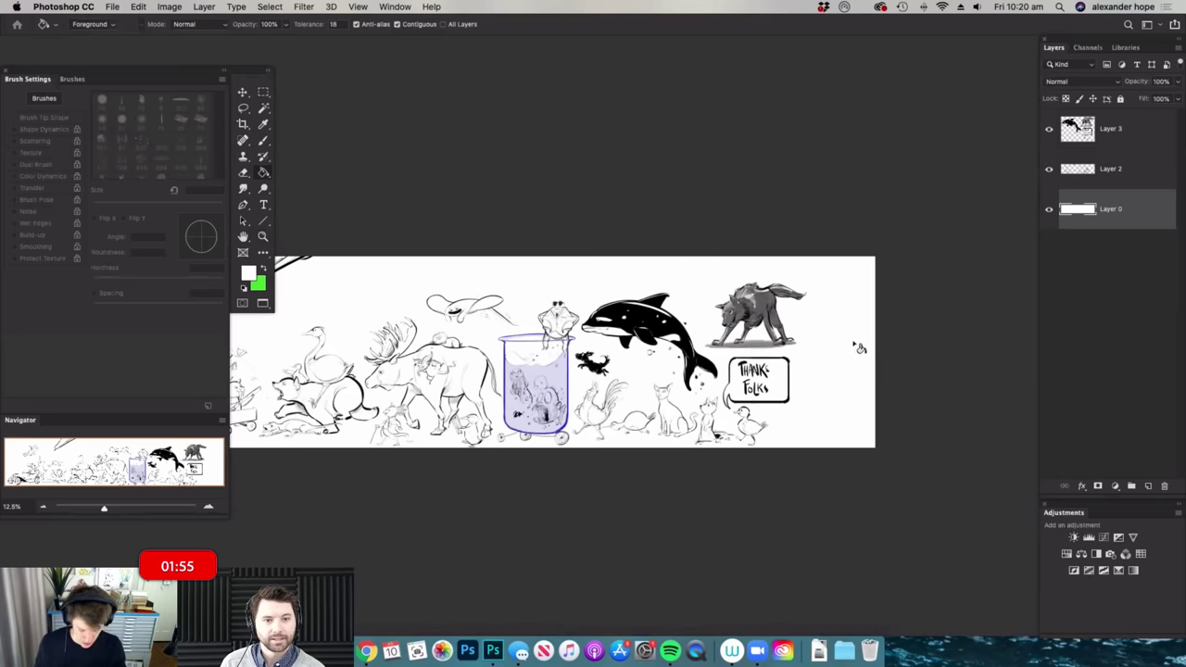
# - Marquee-select the wolf with its shadow on Layer 3 and move it down to the ground behind the duck
pyautogui.click(1112, 129)
pyautogui.scroll(3, 930, 249)
pyautogui.scroll(3, 929, 249)
pyautogui.press('m')
pyautogui.moveTo(595, 302); pyautogui.dragTo(760, 419)
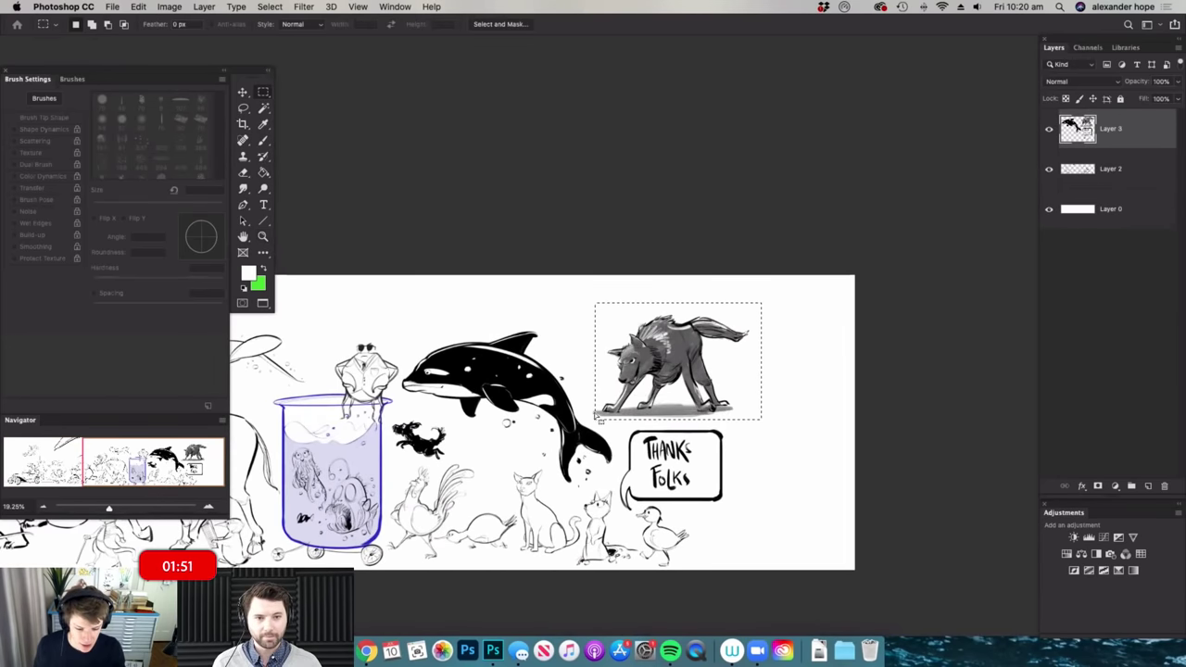
pyautogui.press('v')
pyautogui.moveTo(703, 397); pyautogui.dragTo(827, 483)
# - Scale the selected wolf to 81.80% with Free Transform, keep it on the ground at the end of the parade, and deselect
pyautogui.press('super+t')
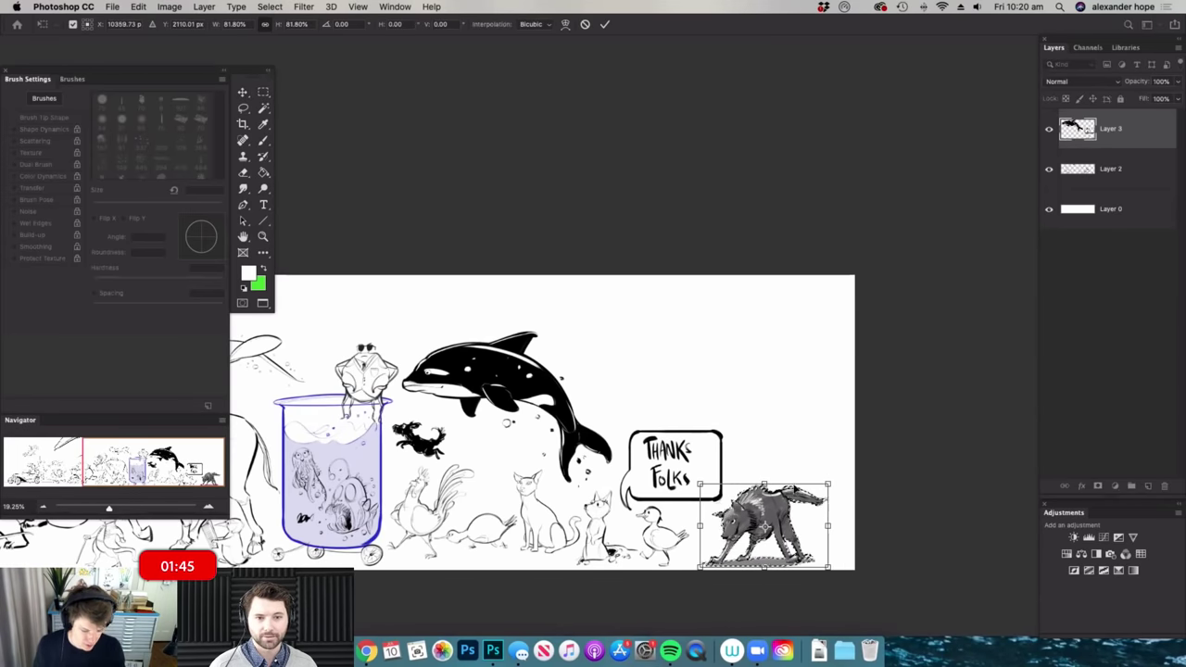
pyautogui.press('Return')
pyautogui.press('m')
pyautogui.press('super+d')
# - Show the illustration full screen without the interface and look over the whole animal parade
pyautogui.press('space')
pyautogui.moveTo(655, 494); pyautogui.dragTo(991, 435)
pyautogui.press('f')
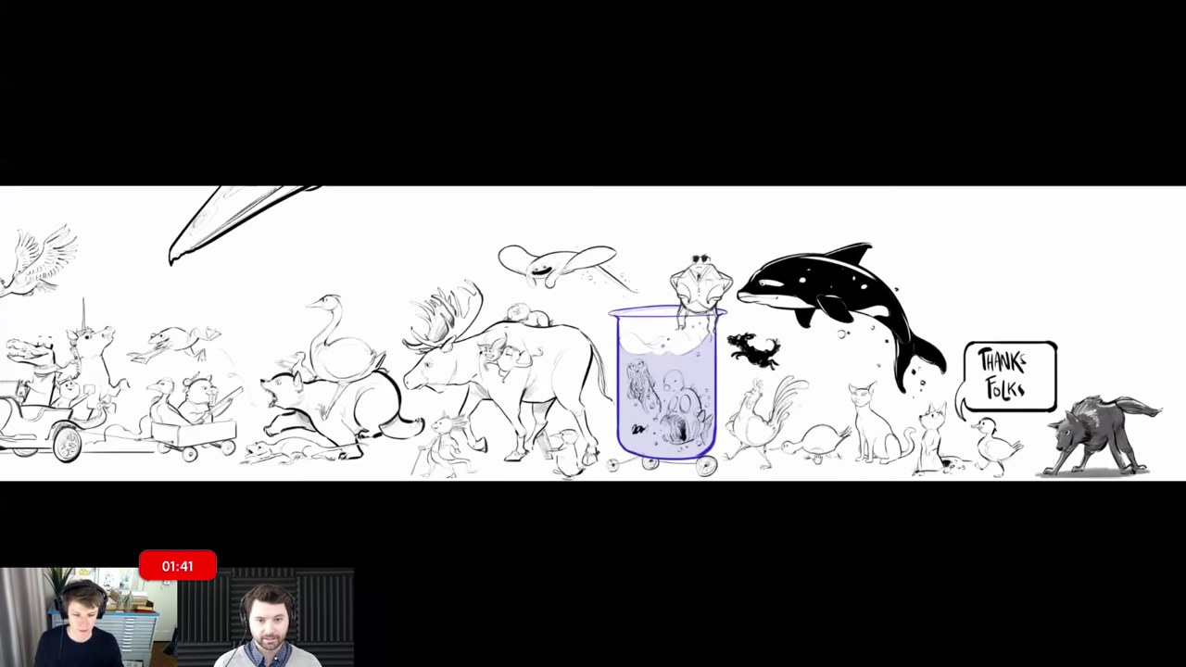
pyautogui.press('f')
pyautogui.press('f')
pyautogui.press('f')
pyautogui.scroll(5, 417, 404)
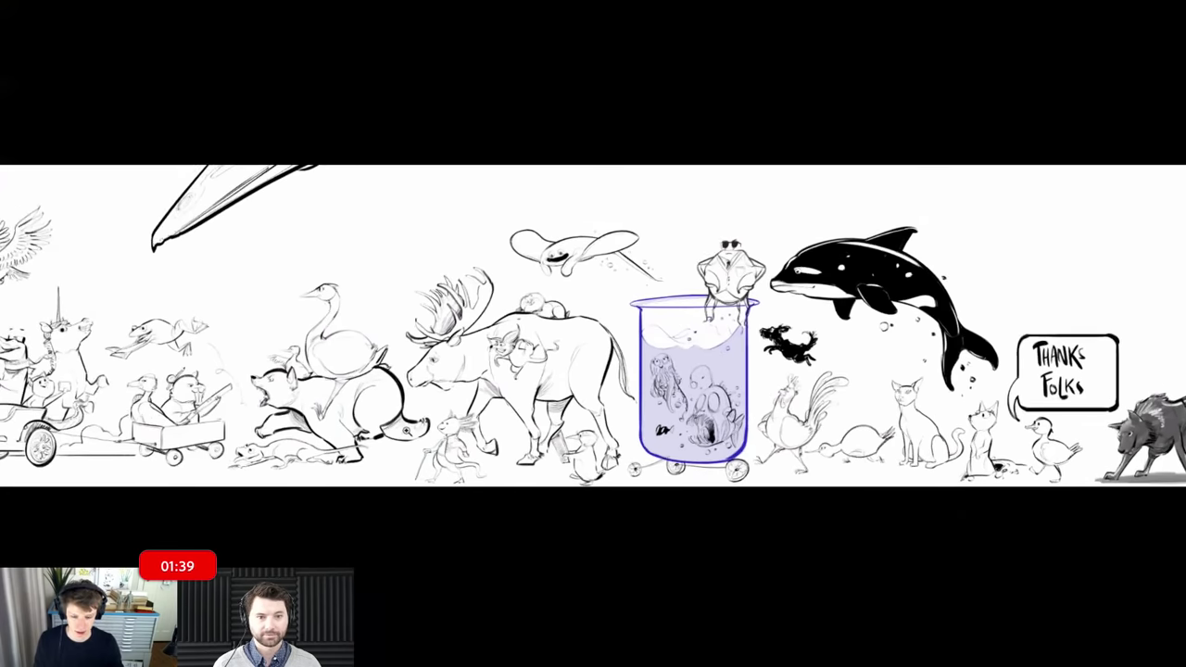
pyautogui.hscroll(-15, 730, 473)
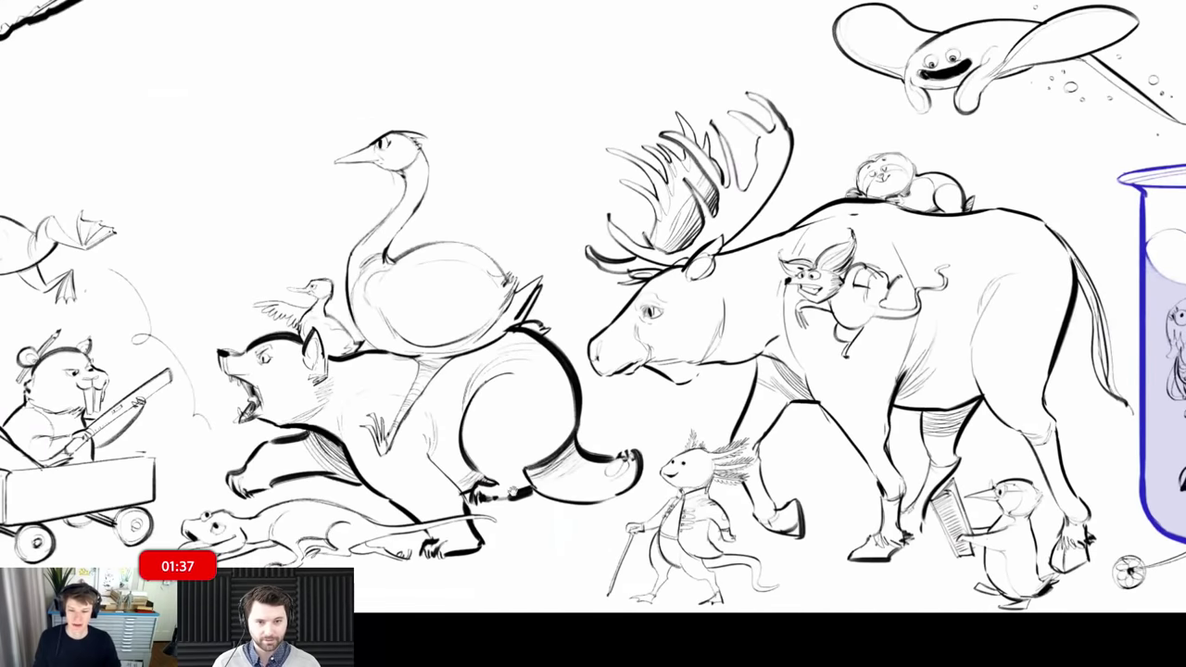
pyautogui.hscroll(5, 593, 333)
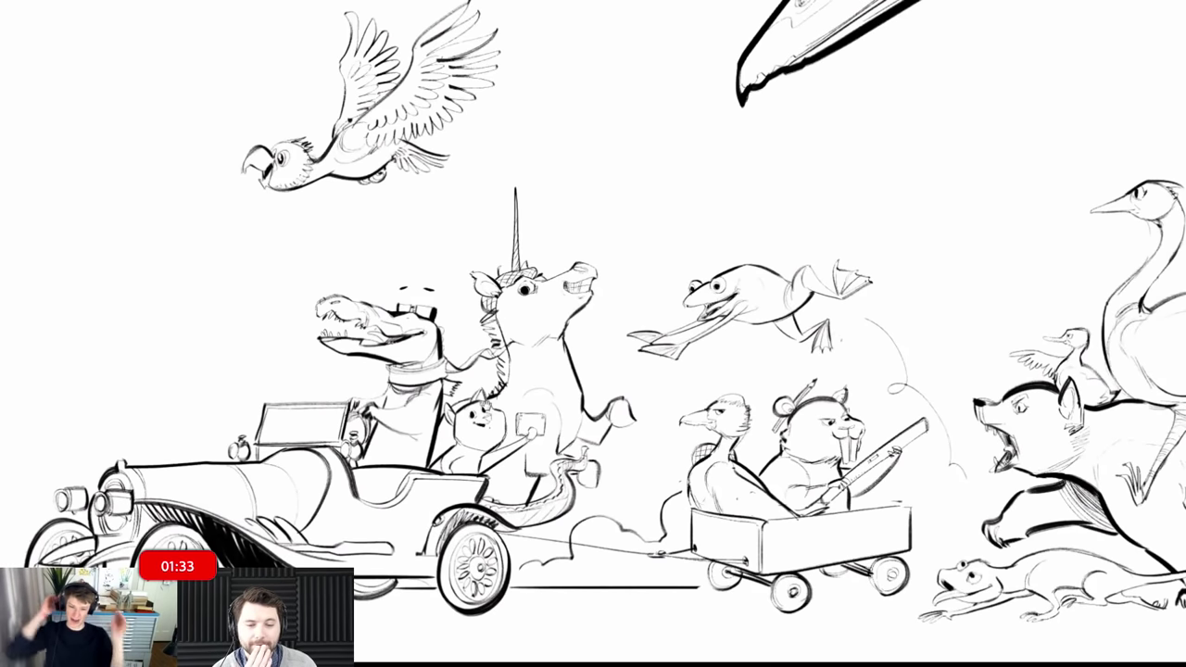
# - Examine the vintage car with its crocodile and unicorn passengers and the leaping frog up close
pyautogui.scroll(1, 417, 445)
pyautogui.hscroll(-5, 593, 333)
pyautogui.scroll(2, 506, 398)
pyautogui.hscroll(1, 593, 334)
pyautogui.moveTo(672, 401); pyautogui.dragTo(578, 409)
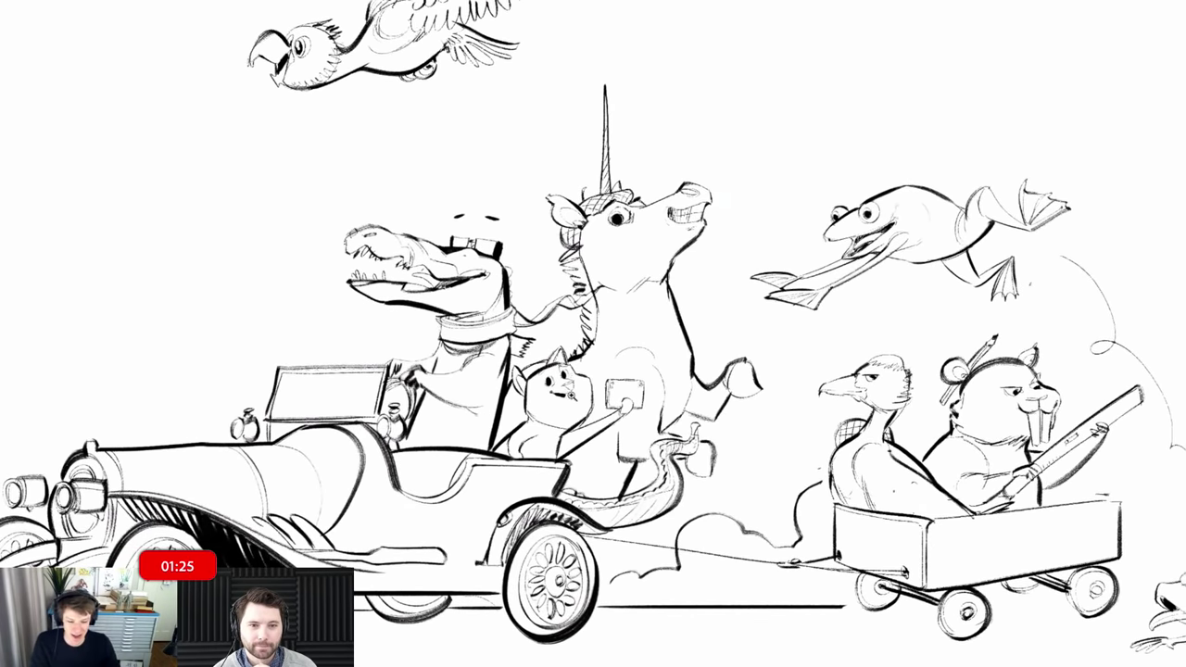
pyautogui.scroll(5, 664, 333)
pyautogui.scroll(5, 665, 334)
pyautogui.hscroll(3, 664, 335)
pyautogui.moveTo(579, 393)
pyautogui.mouseDown()
pyautogui.moveTo(575, 447)
pyautogui.moveTo(553, 339)
pyautogui.moveTo(536, 339)
pyautogui.mouseUp()
pyautogui.scroll(-5, 535, 339)
pyautogui.scroll(8, 546, 343)
pyautogui.hscroll(-4, 555, 345)
pyautogui.scroll(8, 569, 346)
pyautogui.hscroll(-4, 568, 345)
pyautogui.hscroll(3, 586, 595)
pyautogui.scroll(-1, 585, 595)
pyautogui.scroll(-2, 547, 511)
pyautogui.hscroll(3, 547, 510)
pyautogui.moveTo(610, 510); pyautogui.dragTo(384, 331)
pyautogui.moveTo(761, 502); pyautogui.dragTo(500, 448)
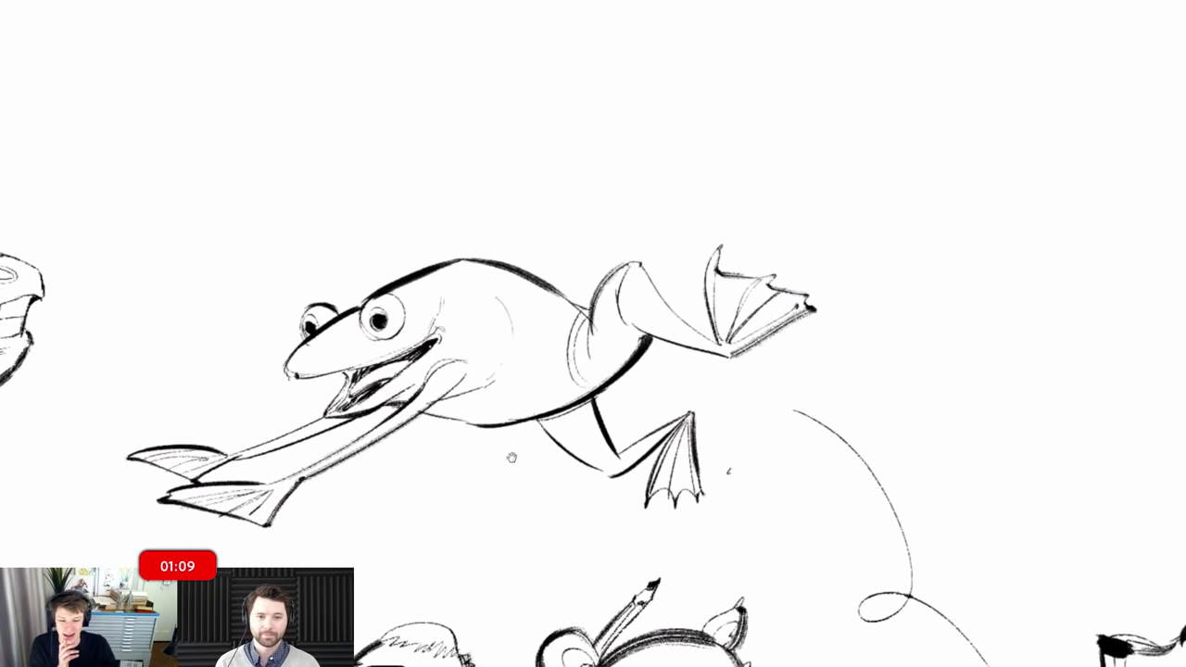
# - Examine the wagon with the bird and the buck-toothed rodent, the roaring bear, the lizard and the long-necked bird
pyautogui.scroll(-6, 514, 417)
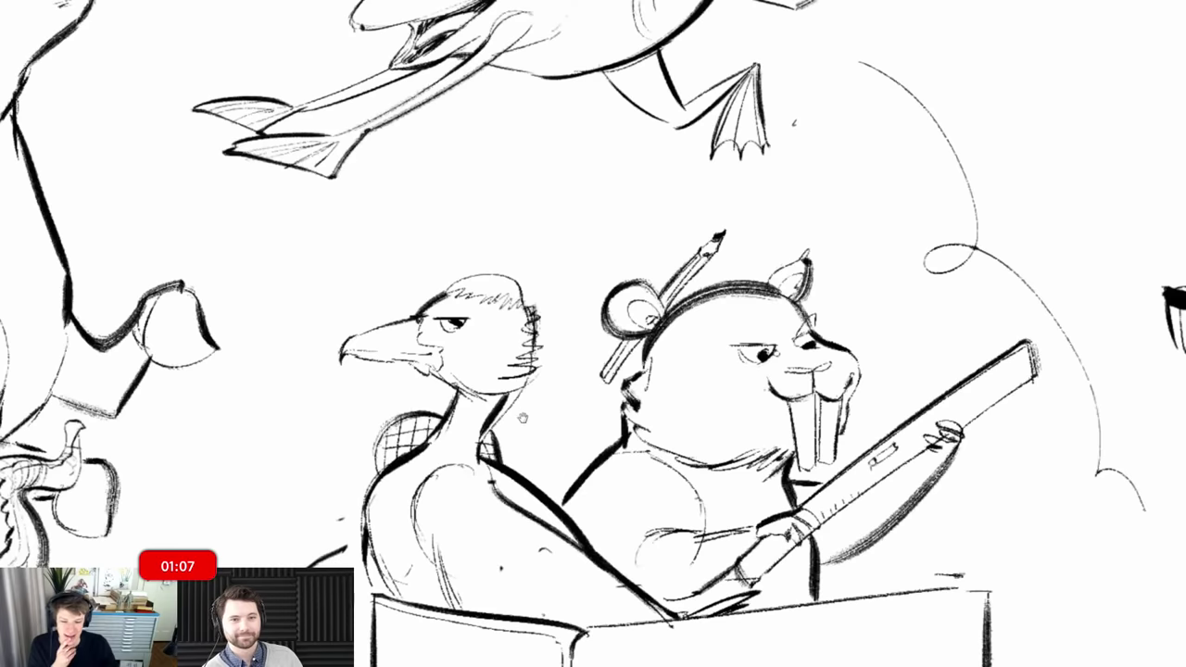
pyautogui.hscroll(10, 537, 380)
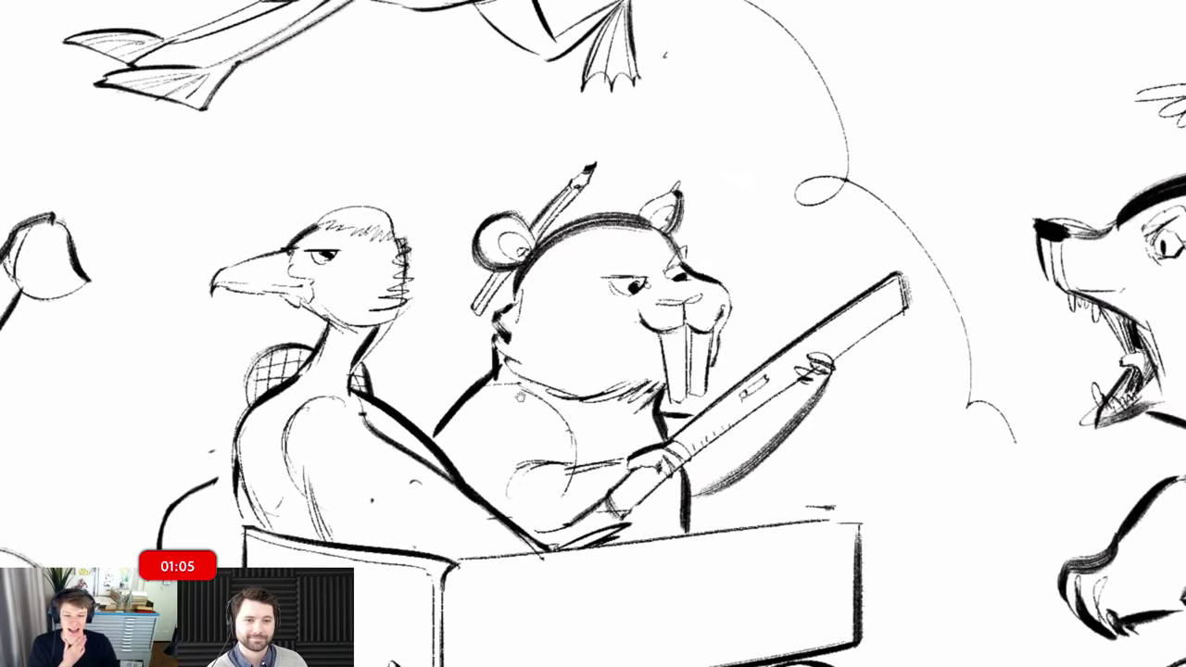
pyautogui.scroll(-5, 538, 377)
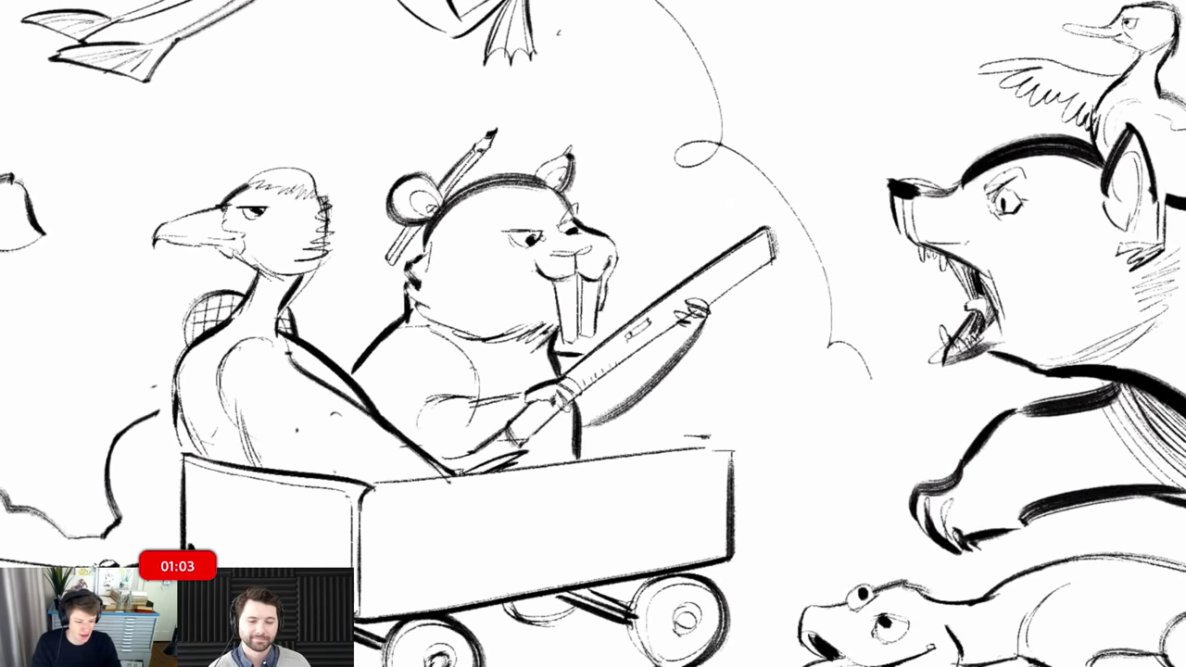
pyautogui.hscroll(10, 682, 463)
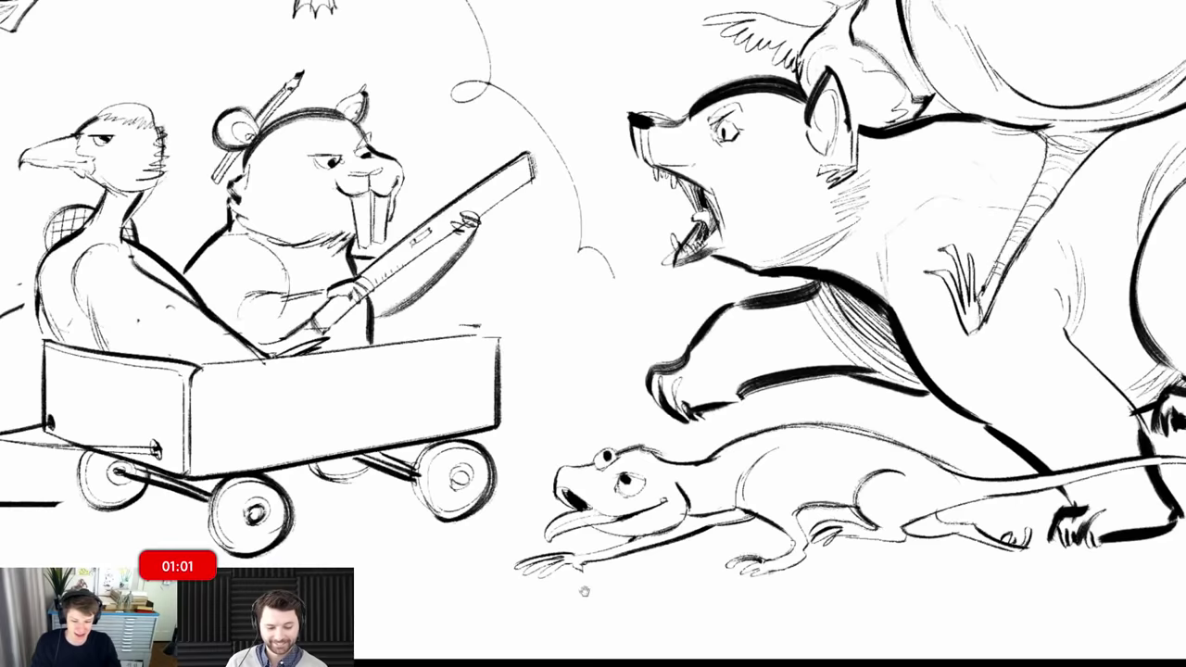
pyautogui.hscroll(10, 626, 567)
pyautogui.scroll(3, 626, 567)
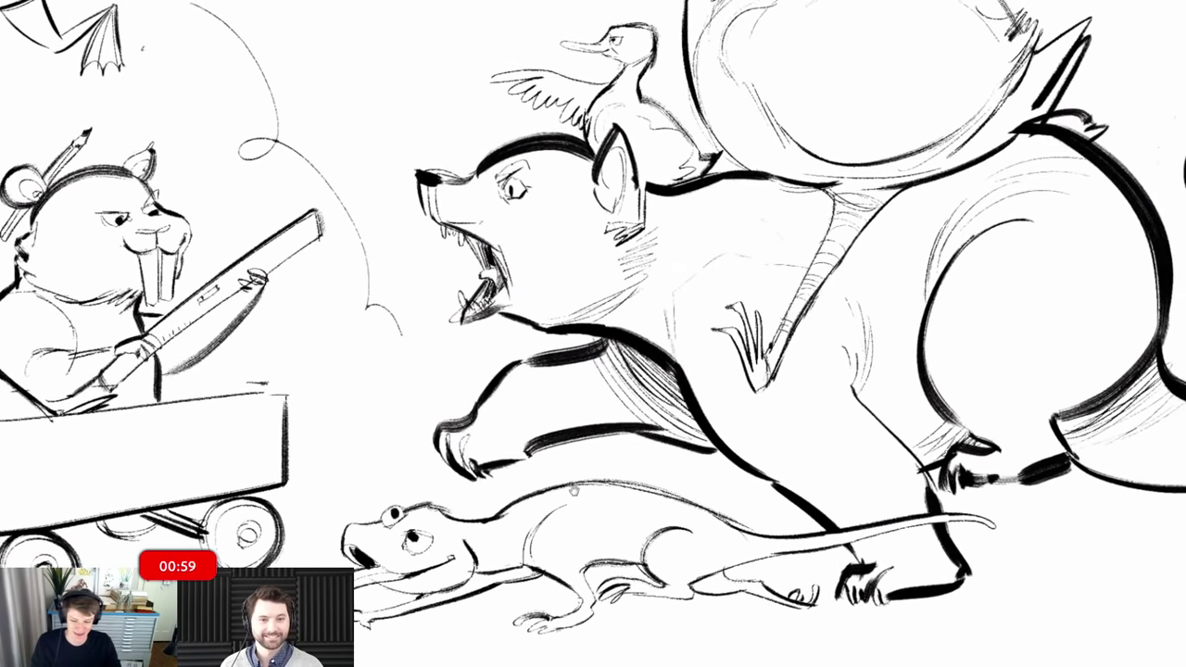
pyautogui.hscroll(10, 550, 528)
pyautogui.scroll(2, 549, 528)
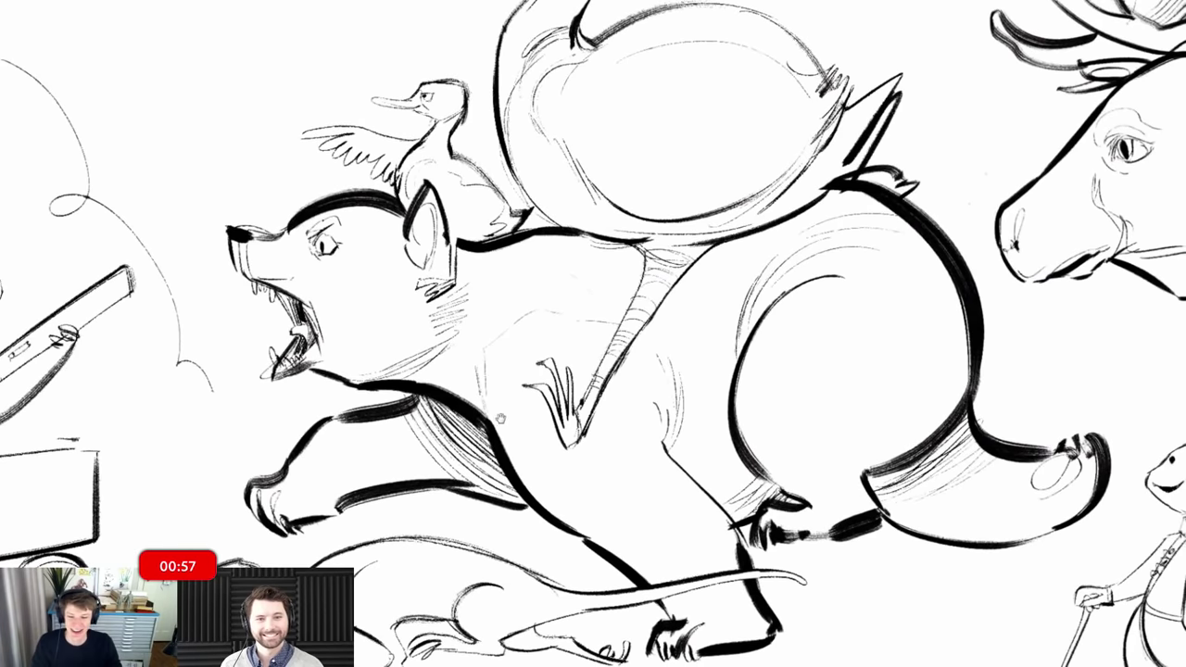
pyautogui.scroll(5, 368, 303)
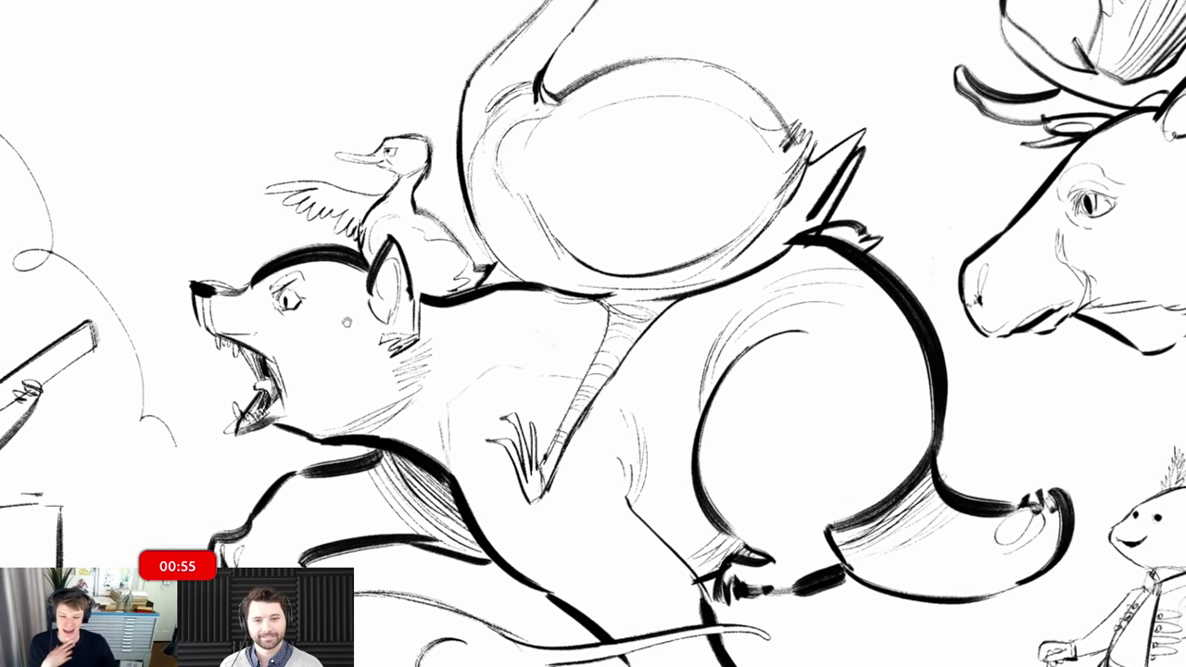
pyautogui.moveTo(346, 293); pyautogui.dragTo(394, 390)
pyautogui.scroll(2, 396, 390)
pyautogui.hscroll(1, 395, 390)
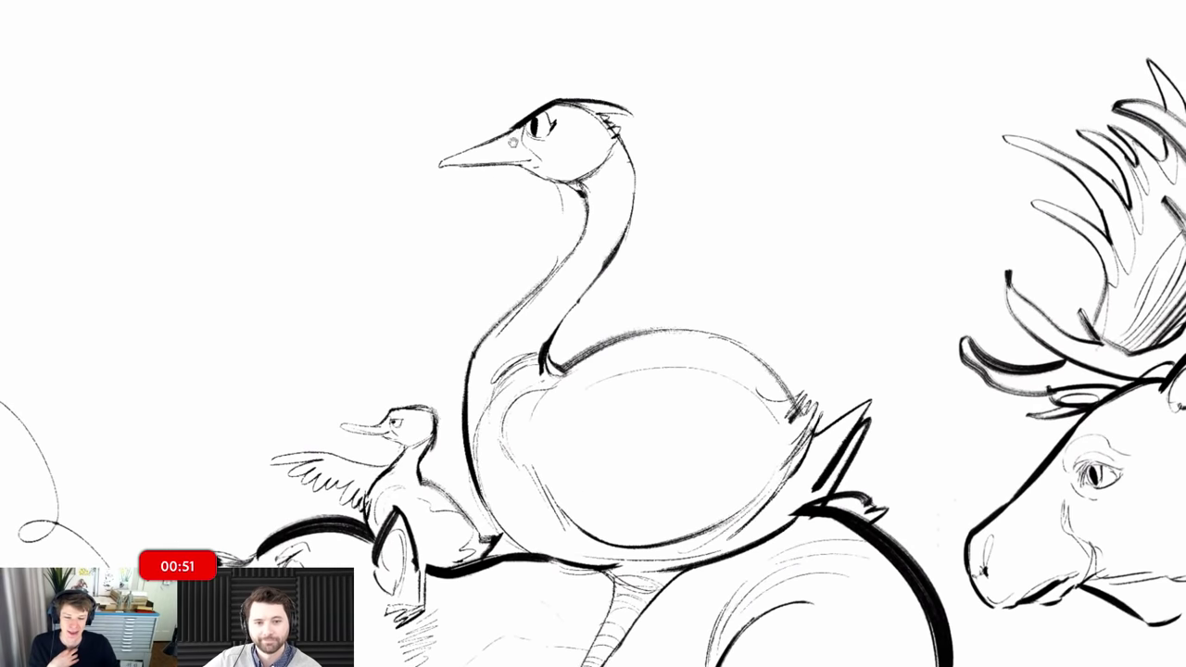
# - Examine the giant beak reaching in from the canvas's upper edge and the animals beneath it
pyautogui.moveTo(603, 447)
pyautogui.mouseDown()
pyautogui.moveTo(653, 349)
pyautogui.moveTo(609, 411)
pyautogui.mouseUp()
pyautogui.scroll(-2, 599, 392)
pyautogui.moveTo(657, 379); pyautogui.dragTo(670, 450)
pyautogui.moveTo(604, 326); pyautogui.dragTo(675, 513)
pyautogui.moveTo(247, 173)
pyautogui.mouseDown()
pyautogui.moveTo(384, 421)
pyautogui.moveTo(351, 423)
pyautogui.mouseUp()
pyautogui.scroll(-3, 495, 391)
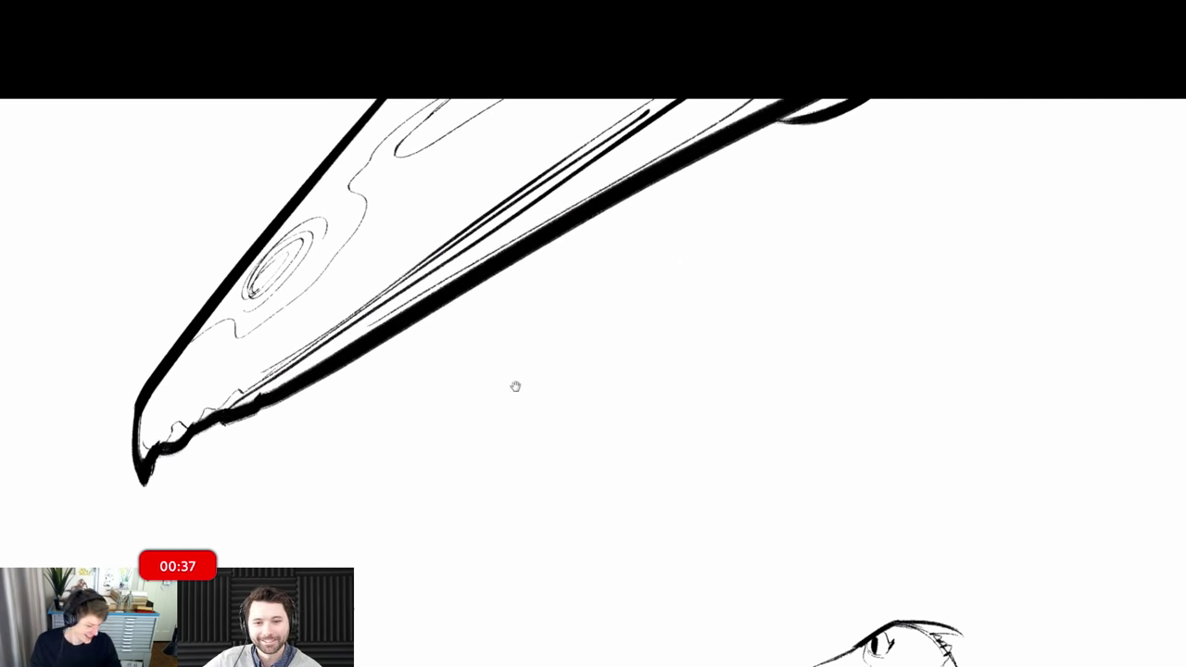
pyautogui.moveTo(532, 407); pyautogui.dragTo(522, 400)
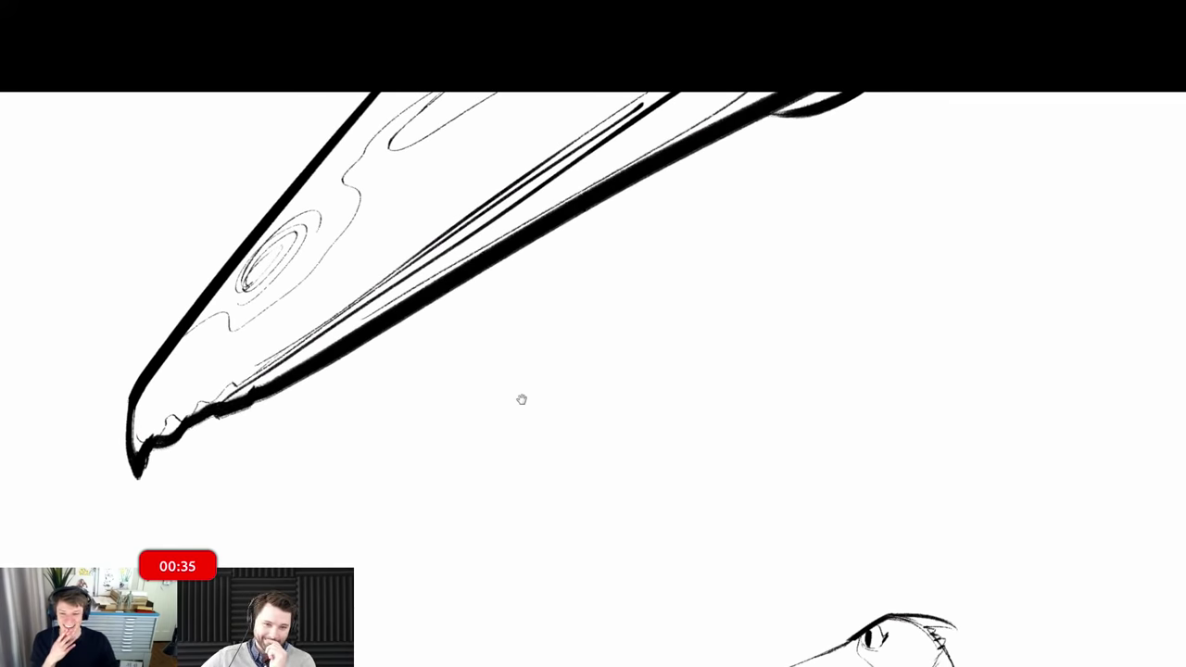
pyautogui.scroll(-8, 499, 327)
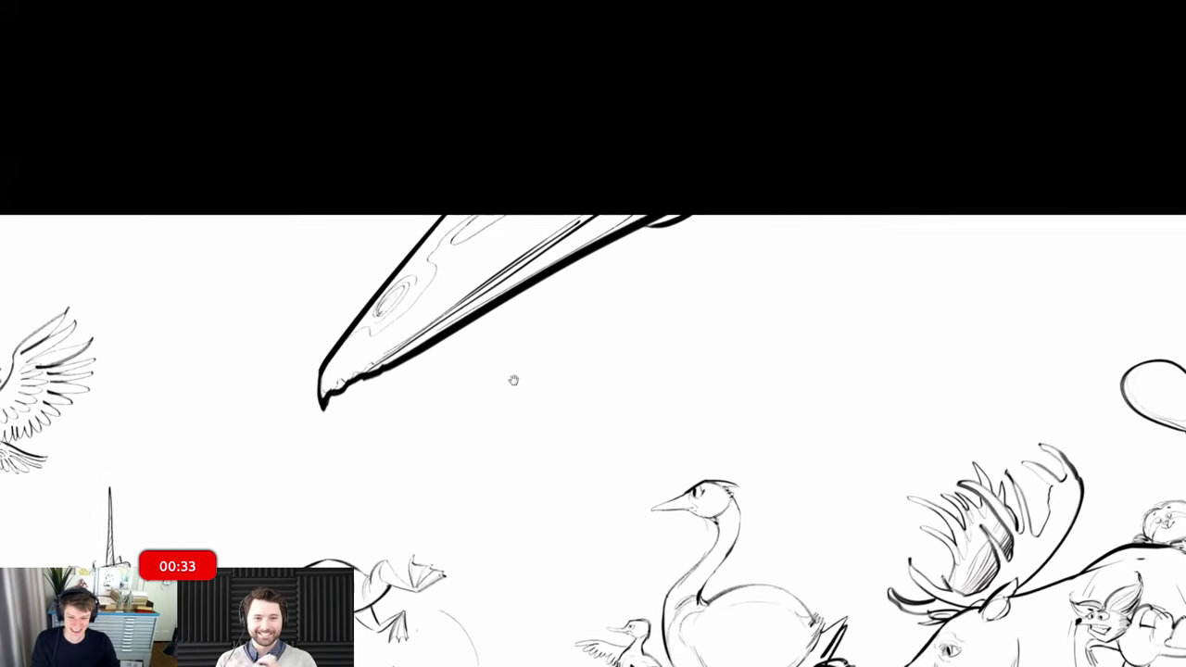
pyautogui.scroll(-5, 537, 403)
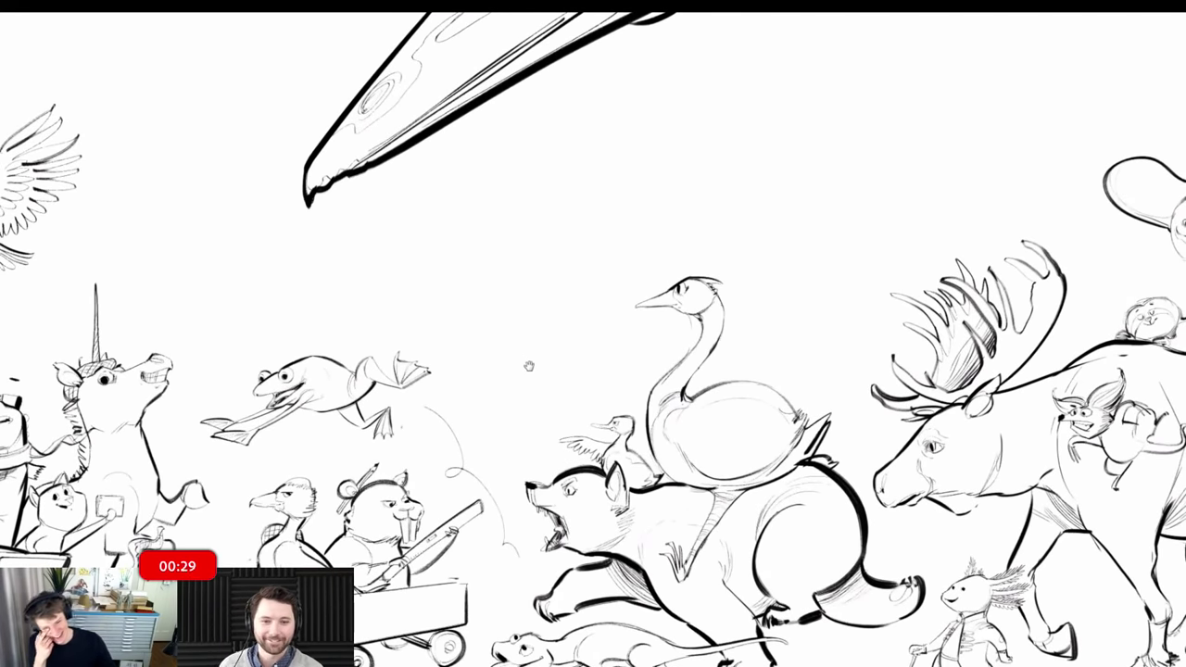
# - Examine the axolotl with the walking stick, the moose and the small animals riding on it
pyautogui.hscroll(5, 531, 365)
pyautogui.scroll(-3, 531, 365)
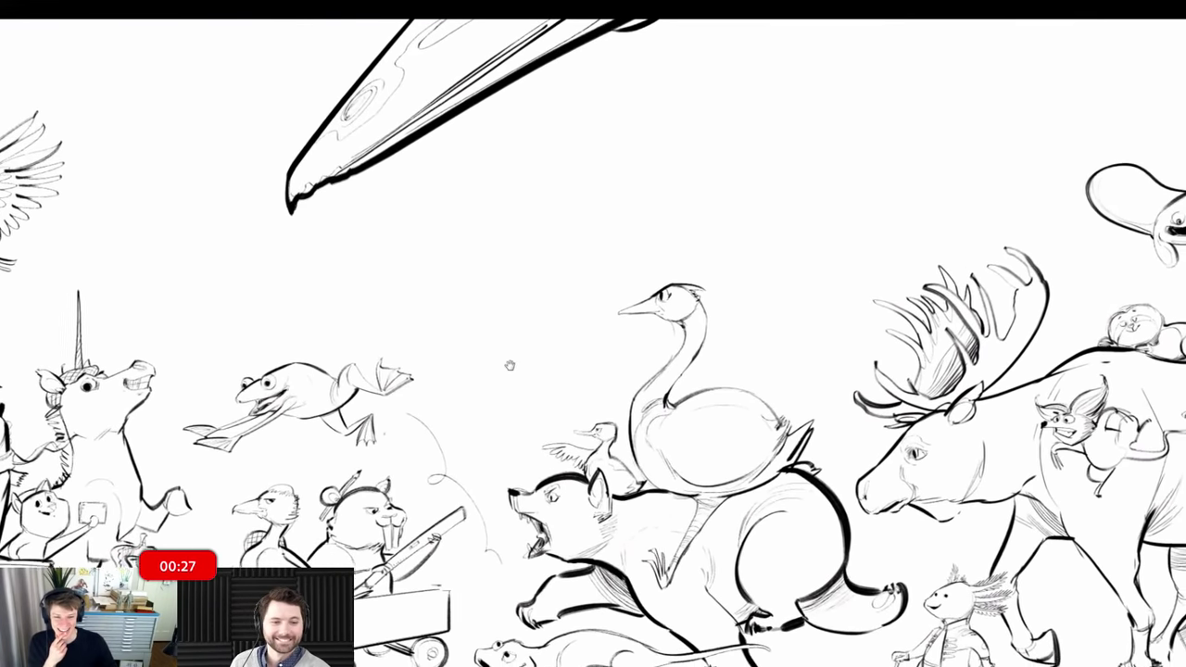
pyautogui.hscroll(4, 500, 348)
pyautogui.scroll(-2, 501, 349)
pyautogui.scroll(6, 817, 585)
pyautogui.scroll(2, 791, 564)
pyautogui.moveTo(791, 564); pyautogui.dragTo(727, 545)
pyautogui.hscroll(3, 651, 458)
pyautogui.scroll(2, 652, 458)
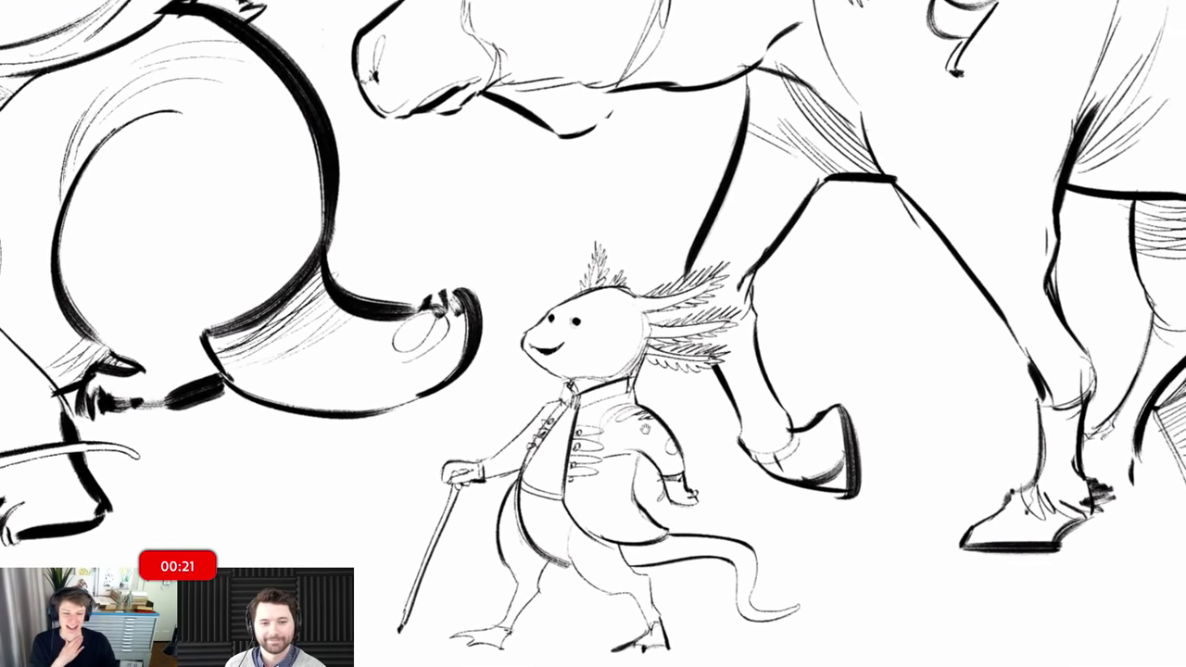
pyautogui.moveTo(633, 466); pyautogui.dragTo(595, 544)
pyautogui.moveTo(602, 366)
pyautogui.mouseDown()
pyautogui.moveTo(583, 441)
pyautogui.moveTo(587, 342)
pyautogui.mouseUp()
pyautogui.moveTo(581, 506)
pyautogui.mouseDown()
pyautogui.moveTo(613, 199)
pyautogui.moveTo(637, 119)
pyautogui.moveTo(600, 416)
pyautogui.mouseUp()
pyautogui.scroll(4, 601, 416)
pyautogui.hscroll(2, 601, 416)
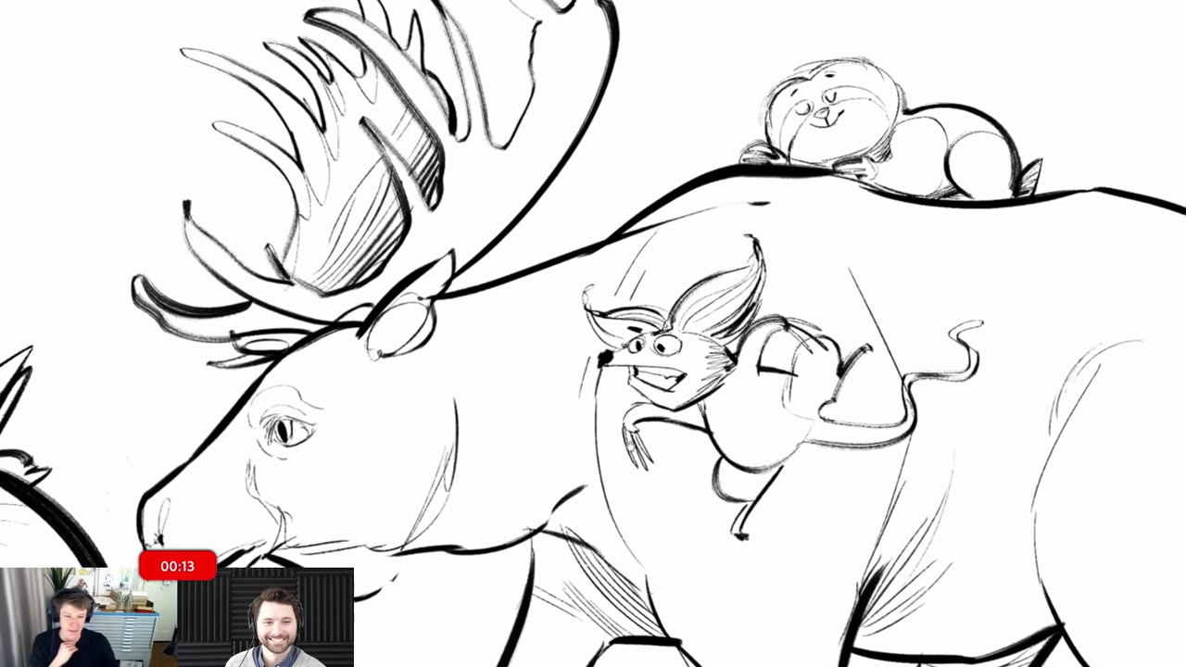
pyautogui.hscroll(3, 697, 422)
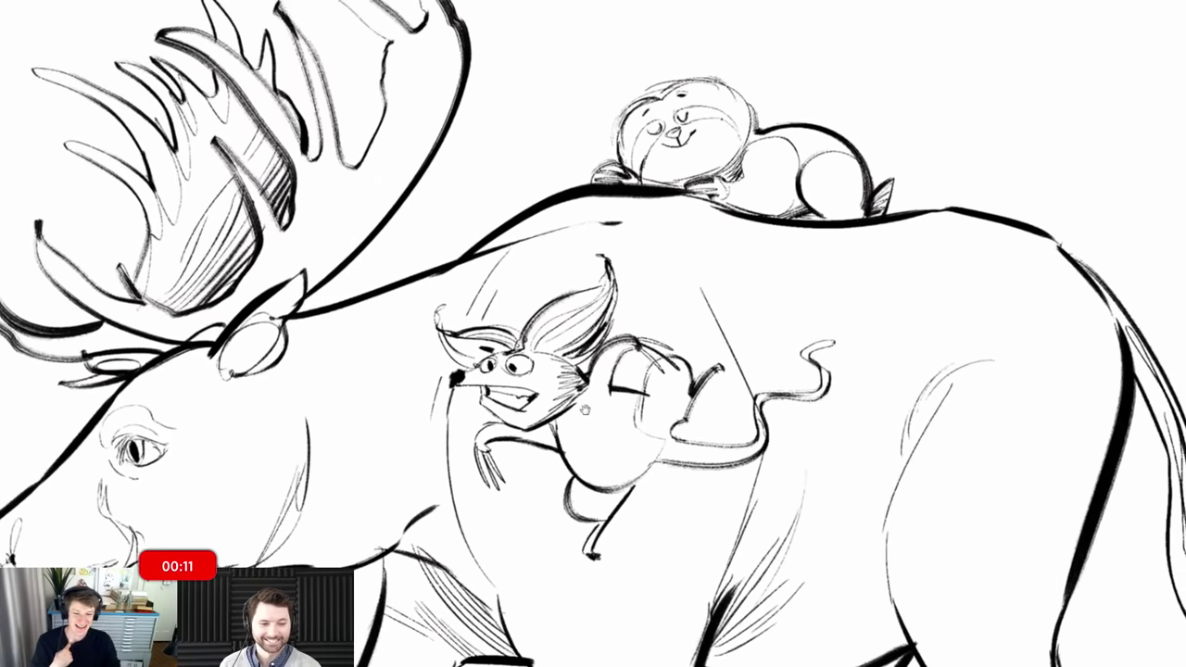
# - Examine the big-eared animal clinging to the moose, the sloth asleep on its back and the manta ray swimming above
pyautogui.hscroll(3, 634, 418)
pyautogui.scroll(1, 634, 418)
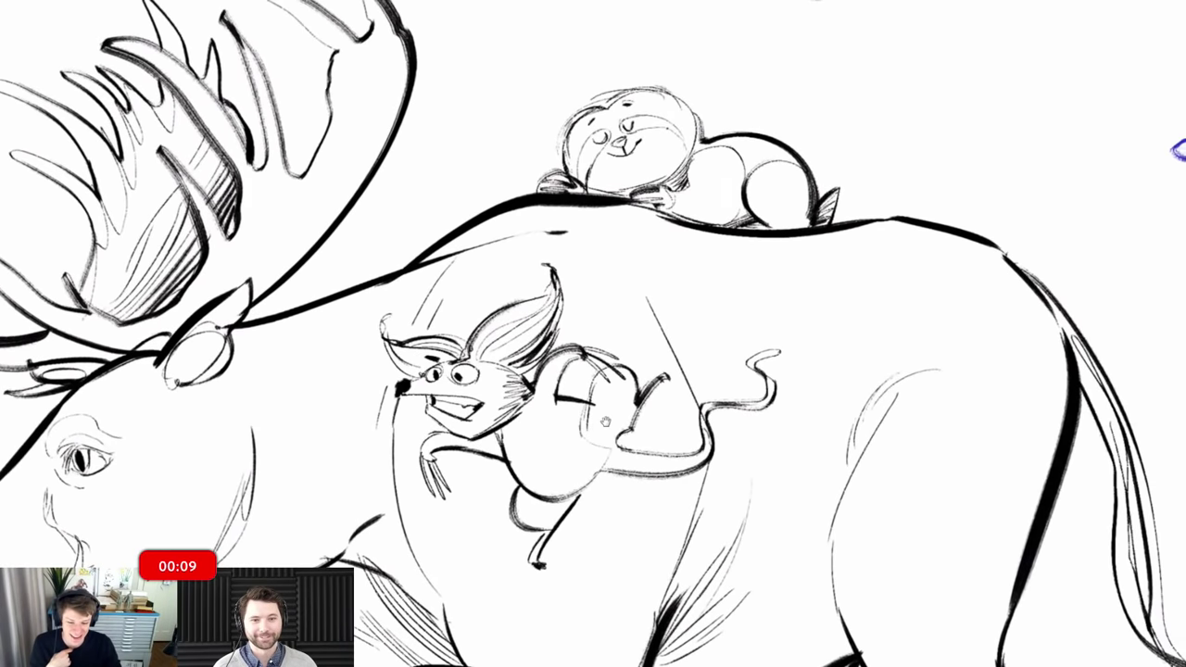
pyautogui.scroll(4, 593, 334)
pyautogui.hscroll(2, 593, 334)
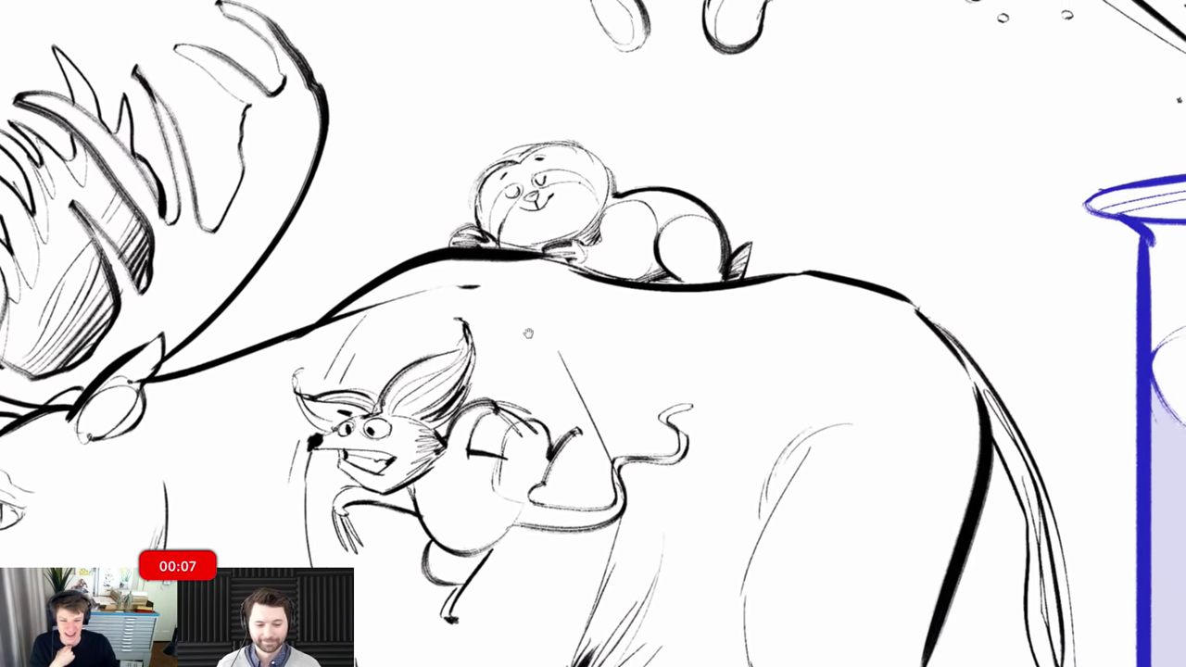
pyautogui.scroll(2, 582, 313)
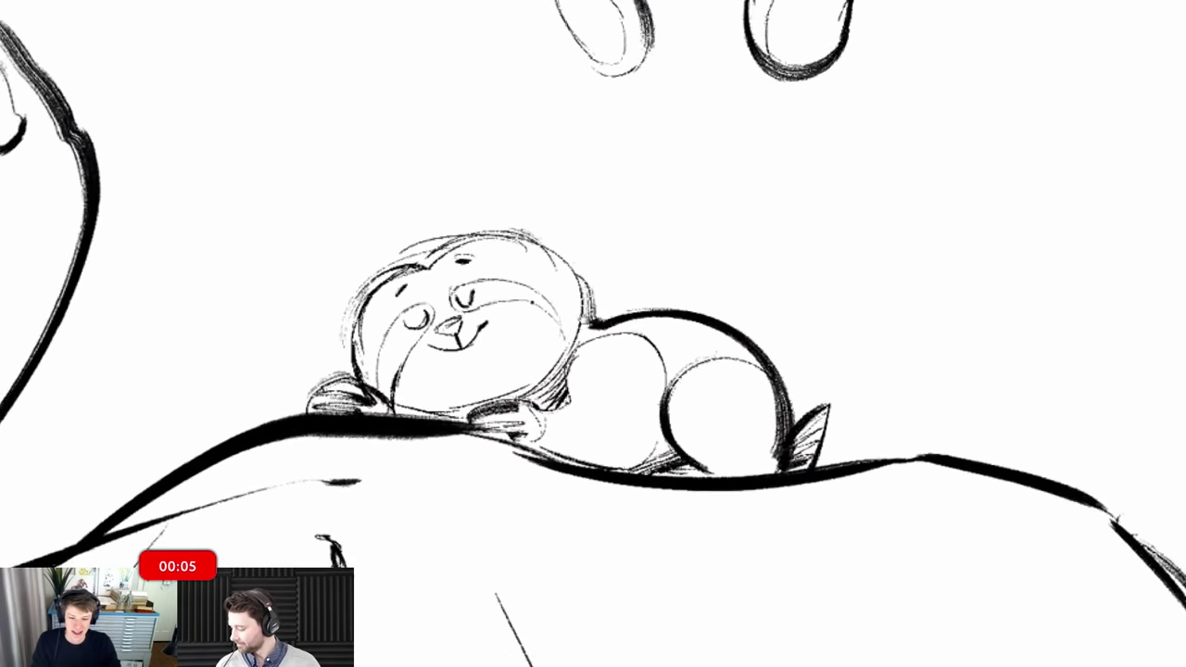
pyautogui.scroll(8, 539, 431)
pyautogui.hscroll(3, 539, 432)
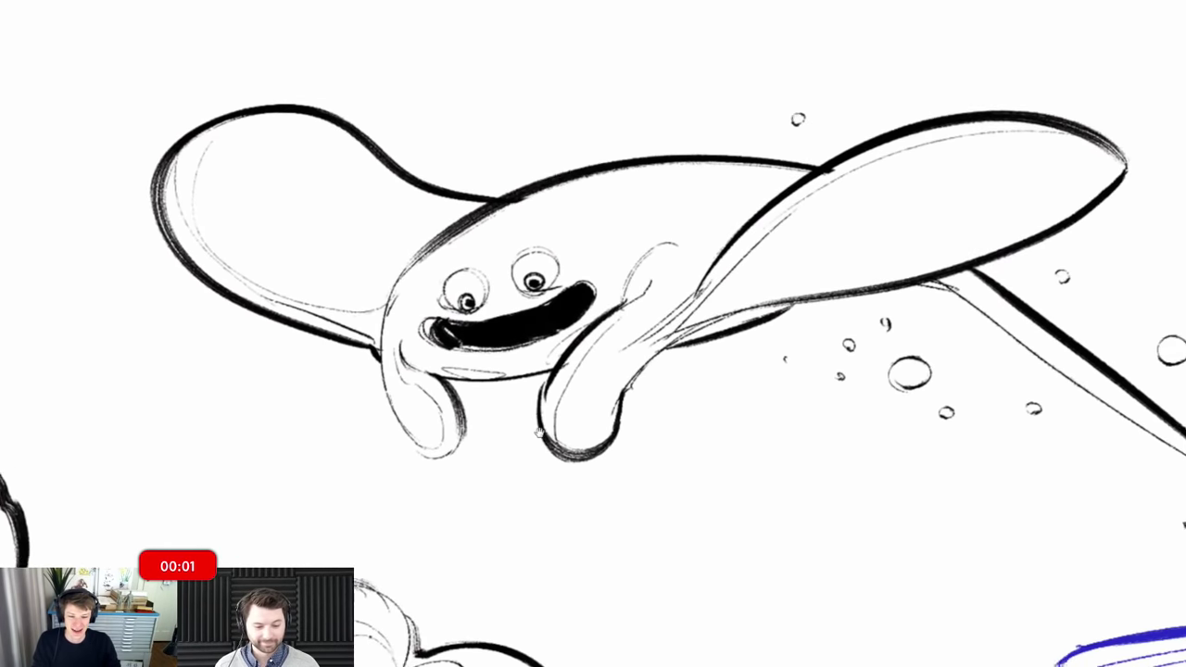
pyautogui.scroll(3, 538, 433)
pyautogui.hscroll(2, 538, 432)
pyautogui.scroll(-2, 587, 359)
pyautogui.scroll(-5, 594, 429)
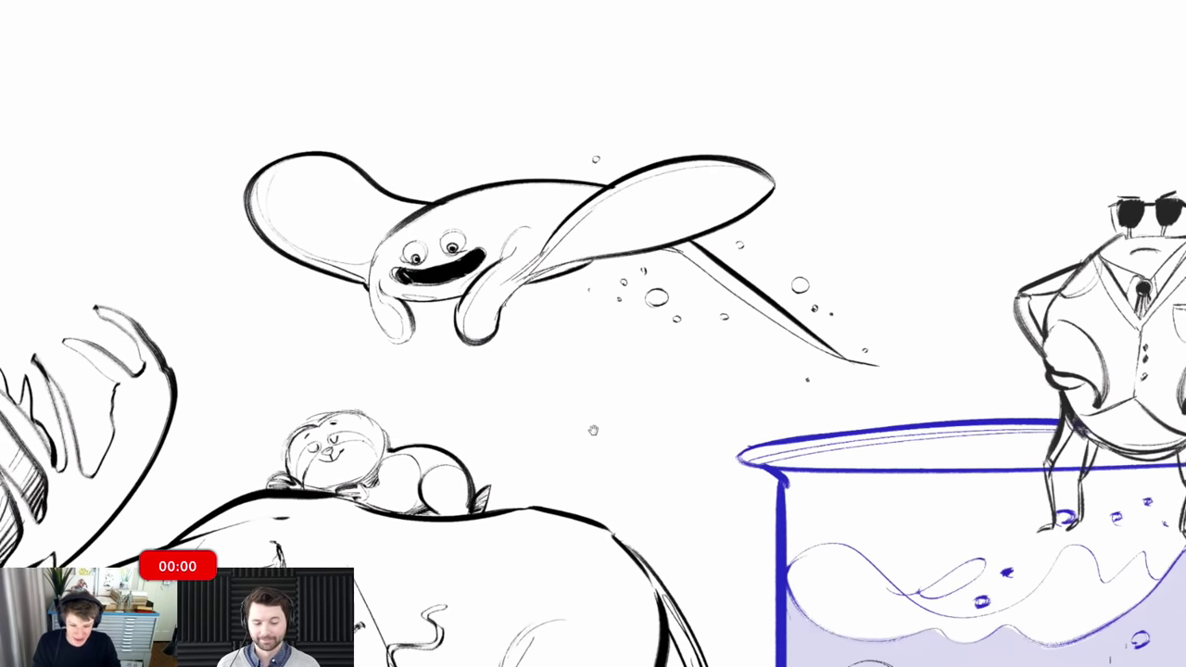
# - Examine the moose's hindquarters and the reading penguin beside its hind legs
pyautogui.scroll(-9, 594, 429)
pyautogui.hscroll(-2, 593, 428)
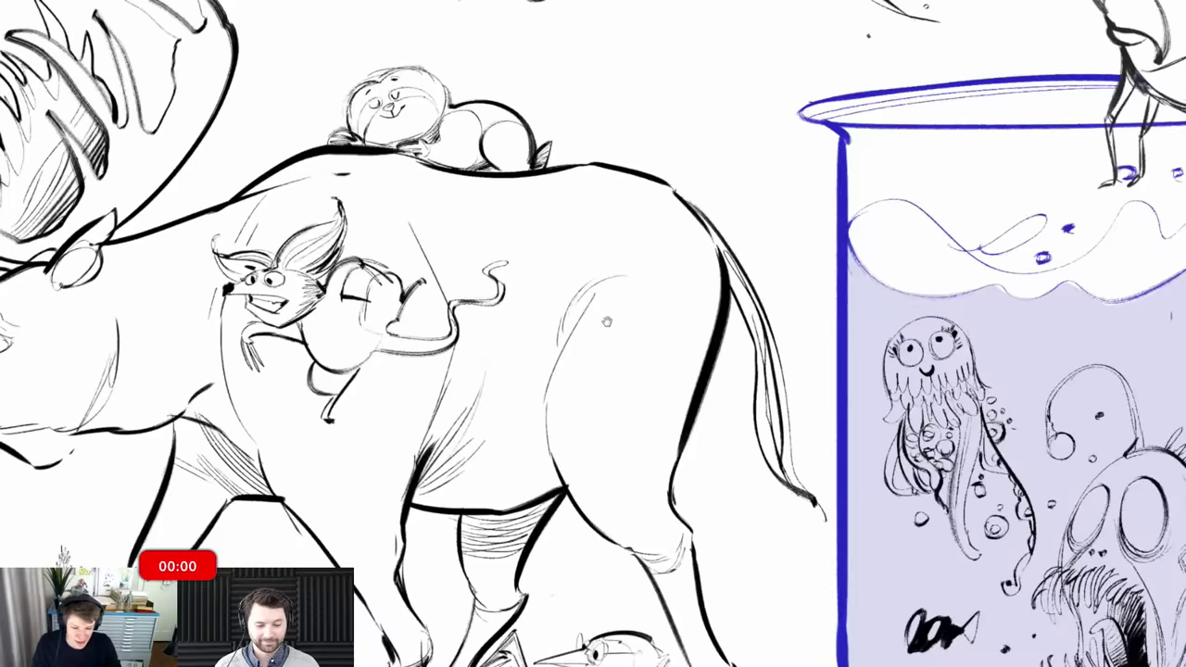
pyautogui.scroll(-10, 606, 322)
pyautogui.hscroll(5, 631, 517)
pyautogui.scroll(-1, 631, 517)
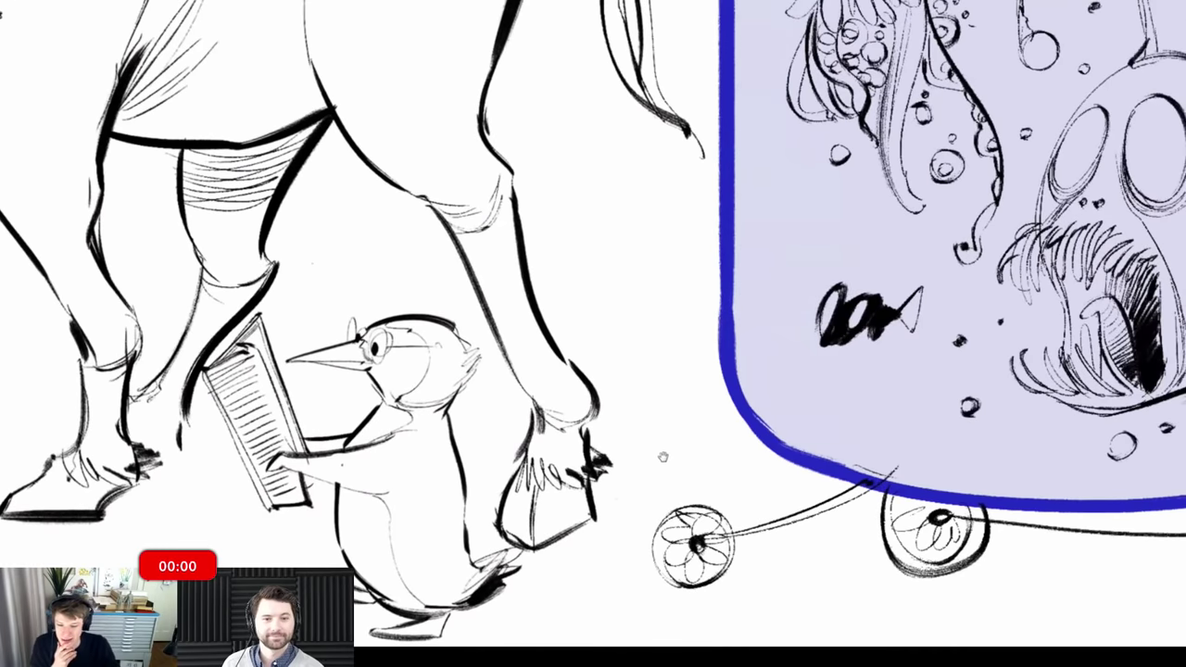
pyautogui.hscroll(8, 652, 457)
pyautogui.scroll(3, 639, 460)
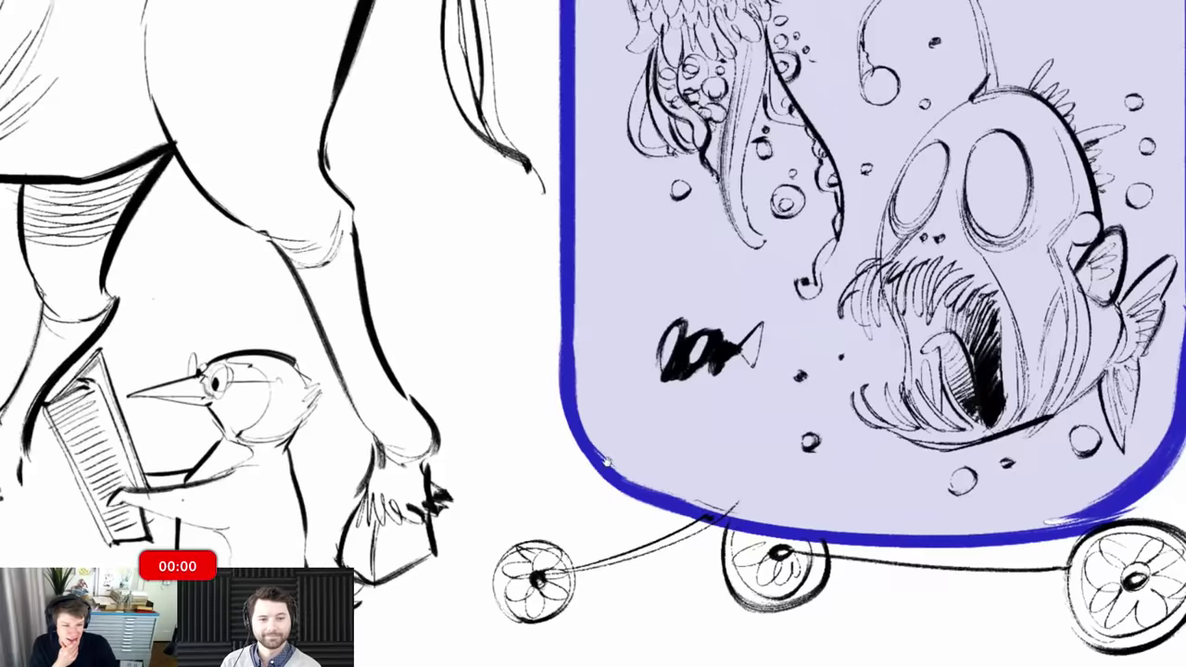
# - Examine the wheeled tank with the anglerfish and jellyfish, and the suited crab in sunglasses standing on its rim
pyautogui.hscroll(4, 609, 468)
pyautogui.scroll(2, 609, 467)
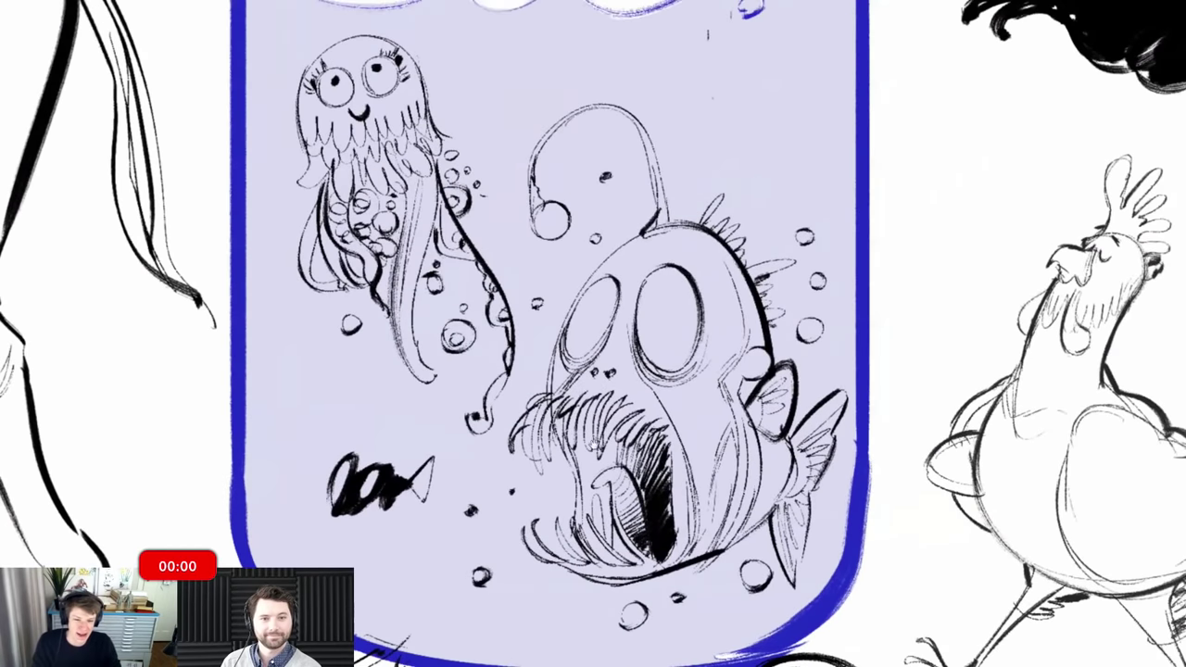
pyautogui.scroll(3, 557, 414)
pyautogui.hscroll(-2, 558, 414)
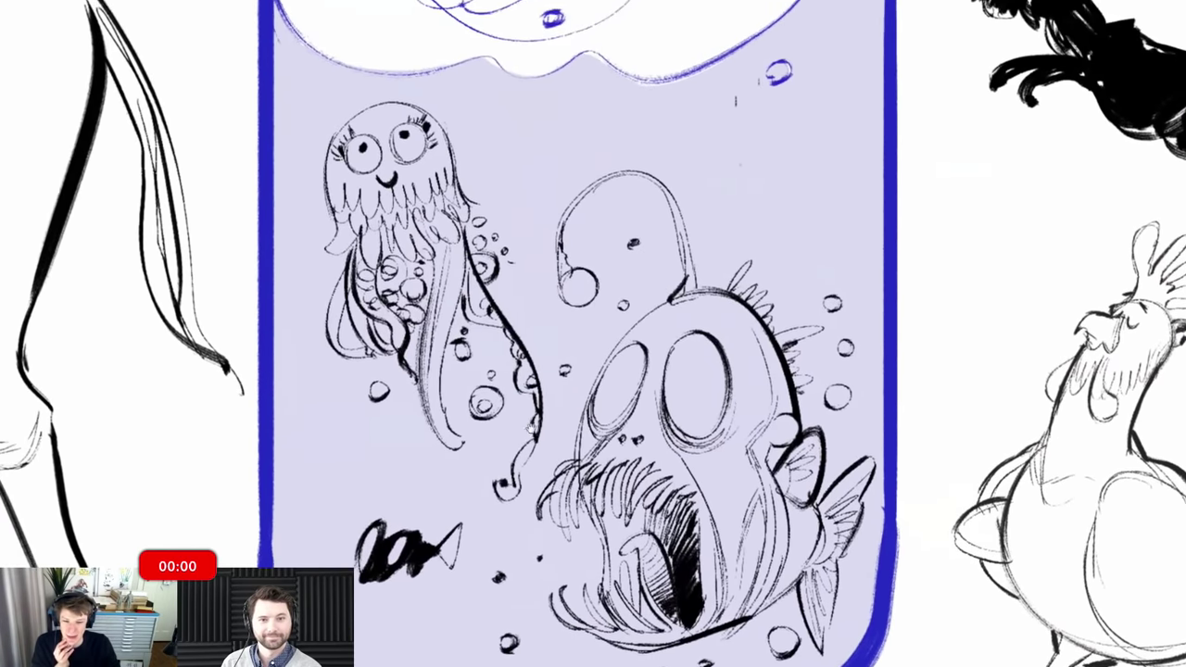
pyautogui.scroll(3, 534, 419)
pyautogui.hscroll(-2, 534, 419)
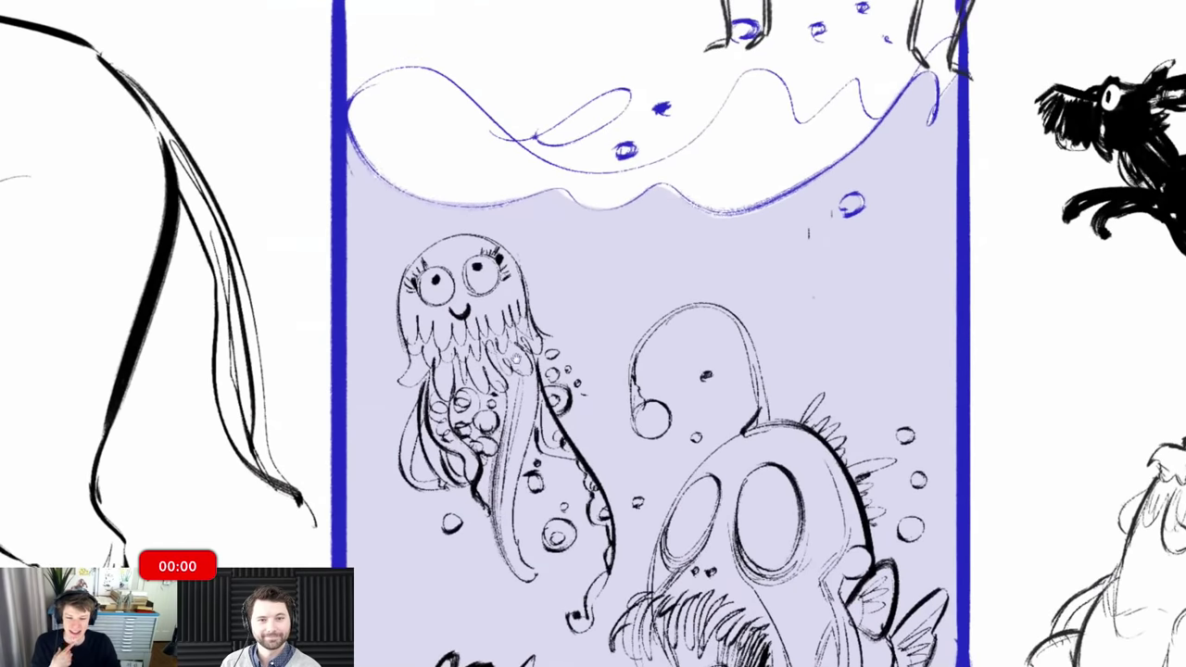
pyautogui.scroll(3, 514, 352)
pyautogui.hscroll(2, 514, 352)
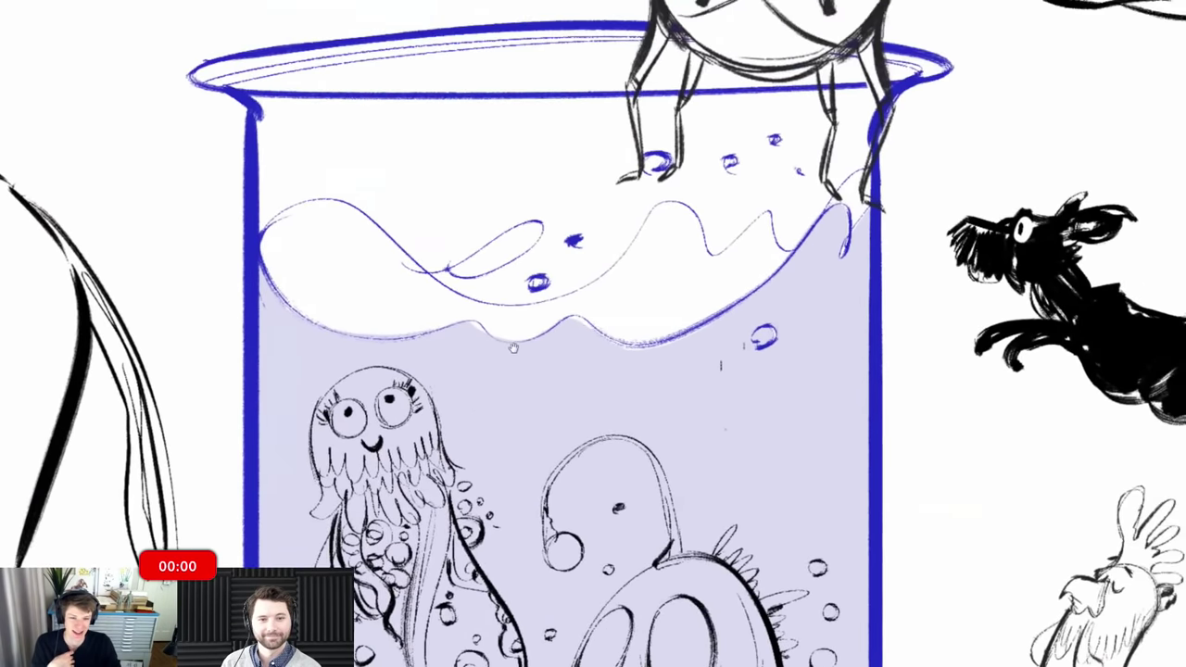
pyautogui.scroll(8, 513, 349)
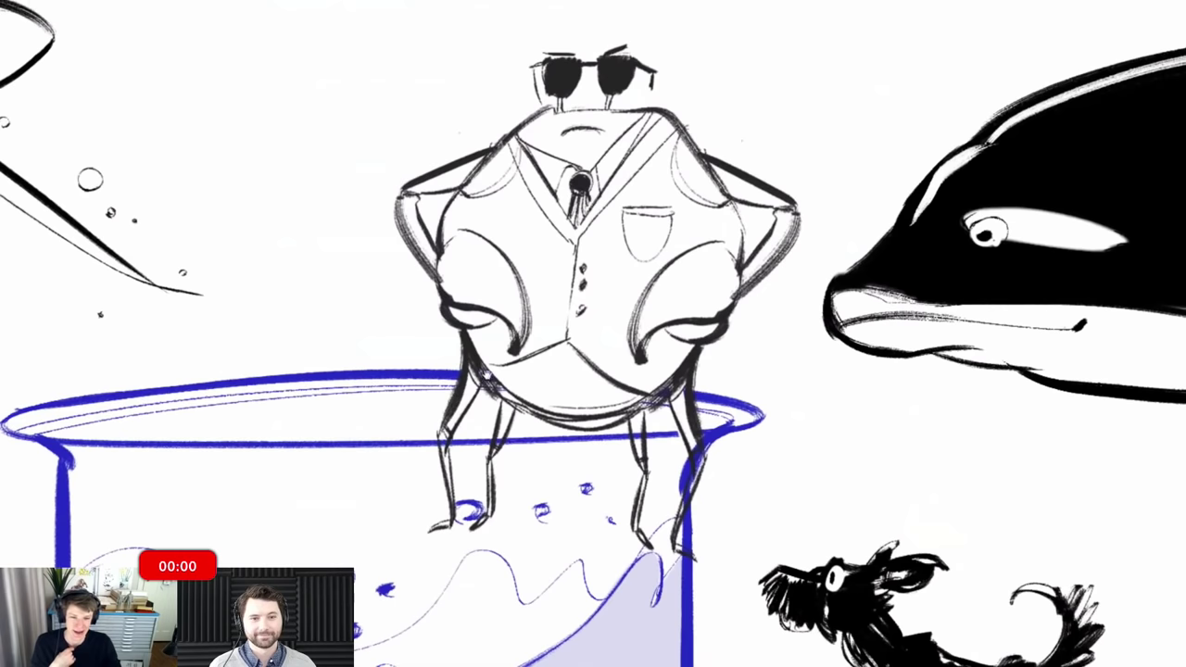
pyautogui.scroll(-2, 495, 379)
pyautogui.scroll(-2, 517, 337)
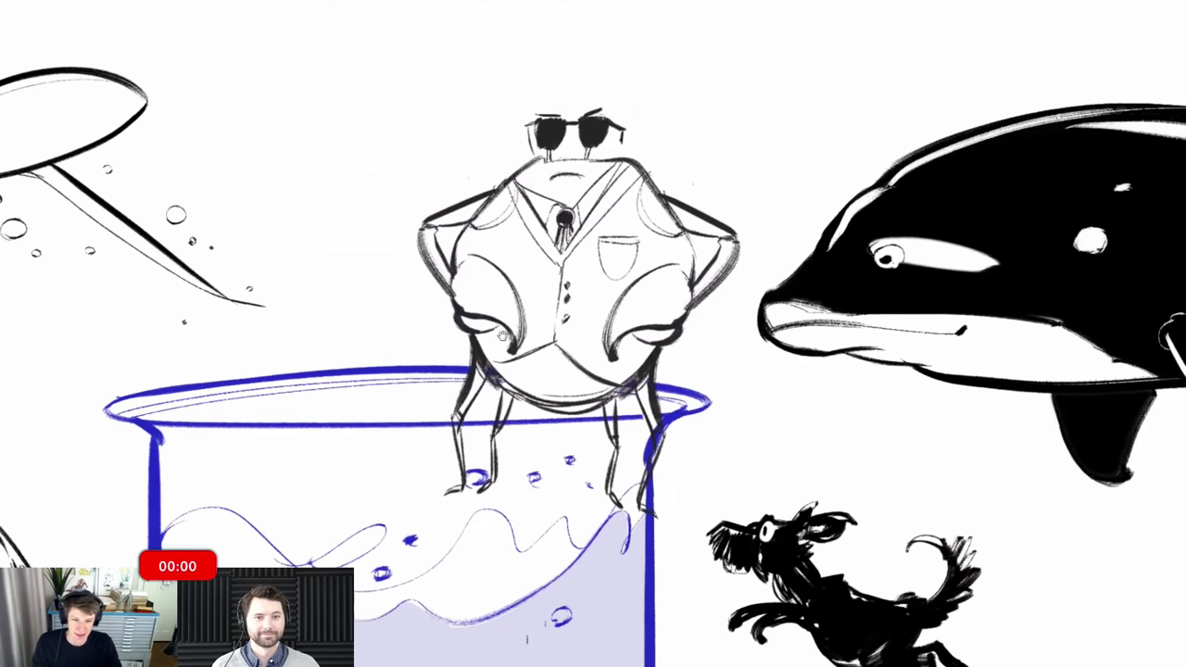
# - Examine the leaping black dog, the strutting rooster, the kiwi and the seated cat
pyautogui.moveTo(635, 376); pyautogui.dragTo(256, 82)
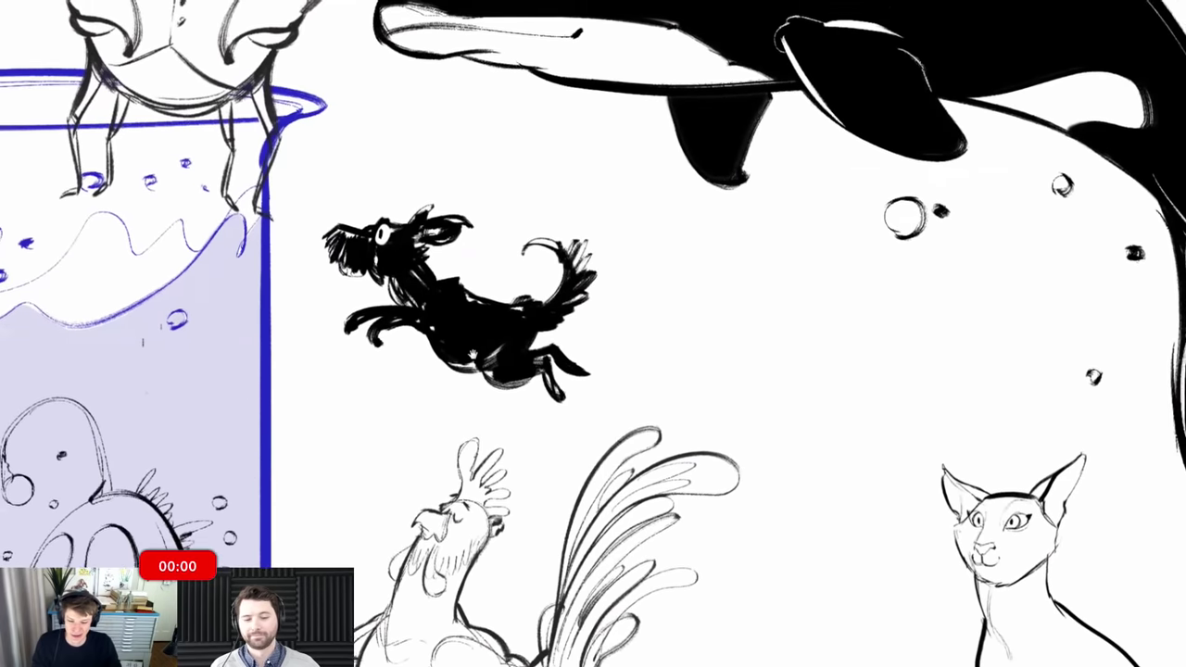
pyautogui.moveTo(480, 468); pyautogui.dragTo(472, 351)
pyautogui.scroll(-6, 593, 334)
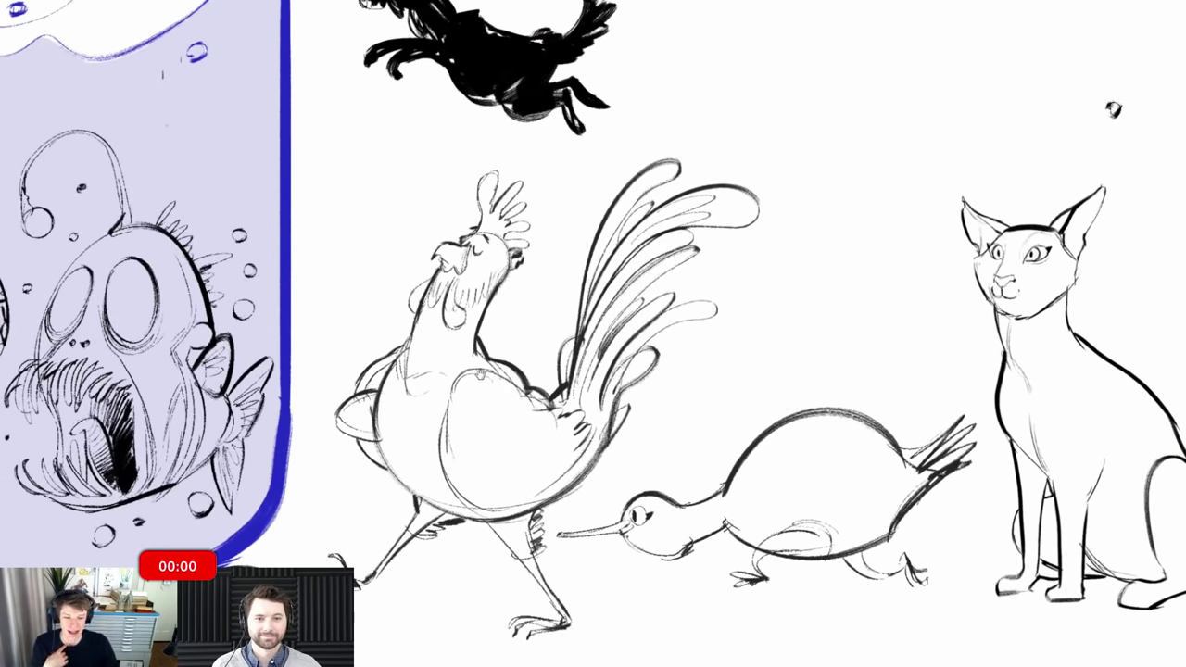
pyautogui.hscroll(5, 513, 416)
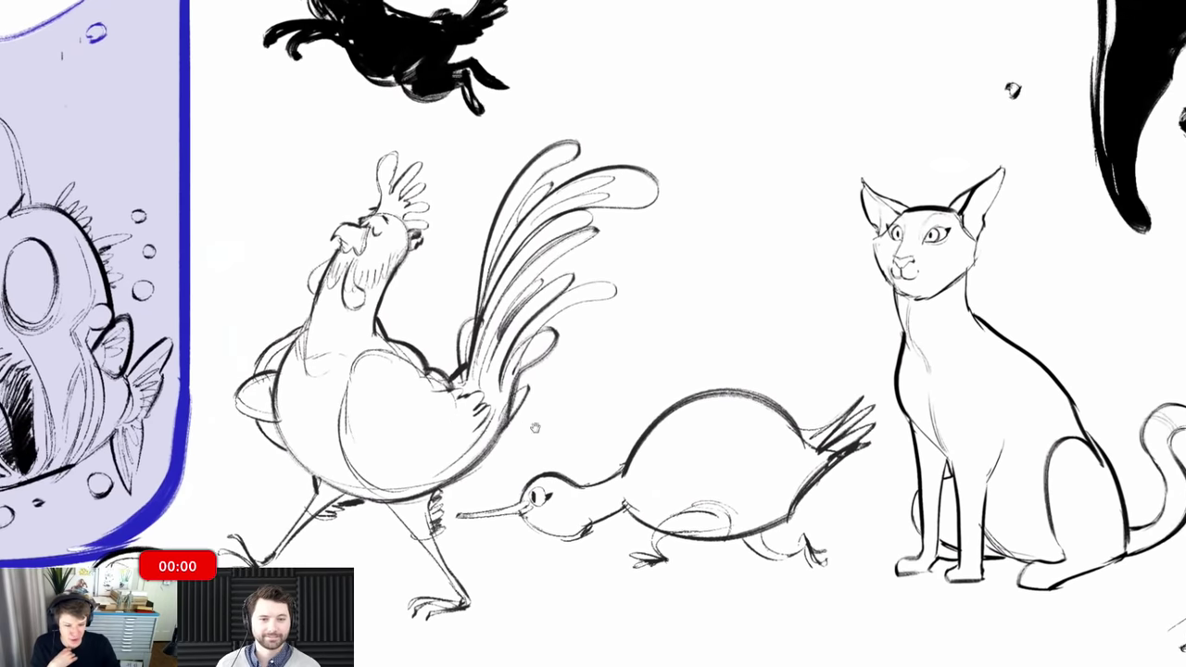
pyautogui.hscroll(5, 511, 434)
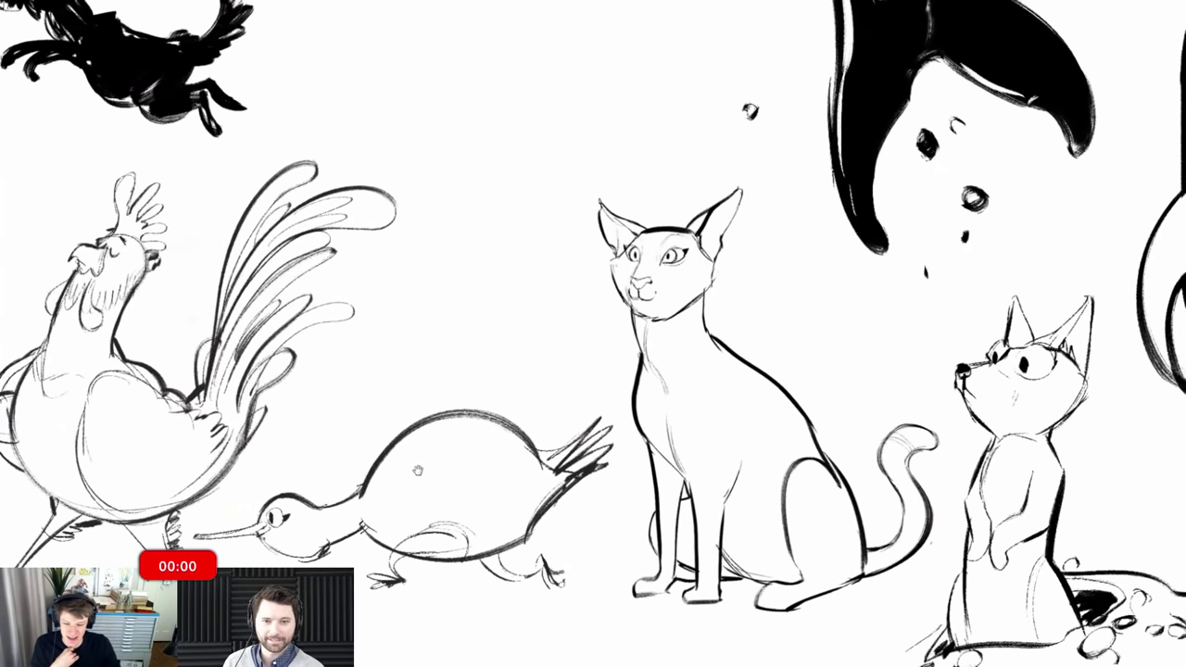
pyautogui.hscroll(-3, 347, 459)
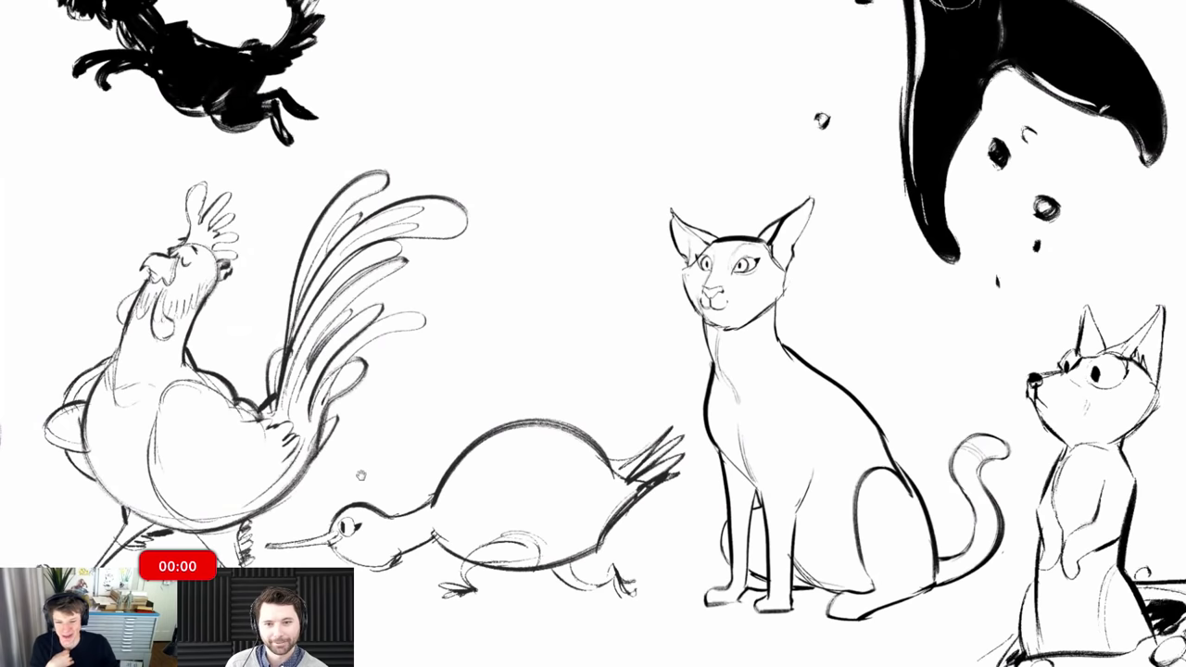
pyautogui.moveTo(490, 507); pyautogui.dragTo(398, 552)
pyautogui.moveTo(687, 458); pyautogui.dragTo(556, 482)
# - Examine the leaping orca from its head to its tail above the cat
pyautogui.moveTo(508, 312); pyautogui.dragTo(544, 432)
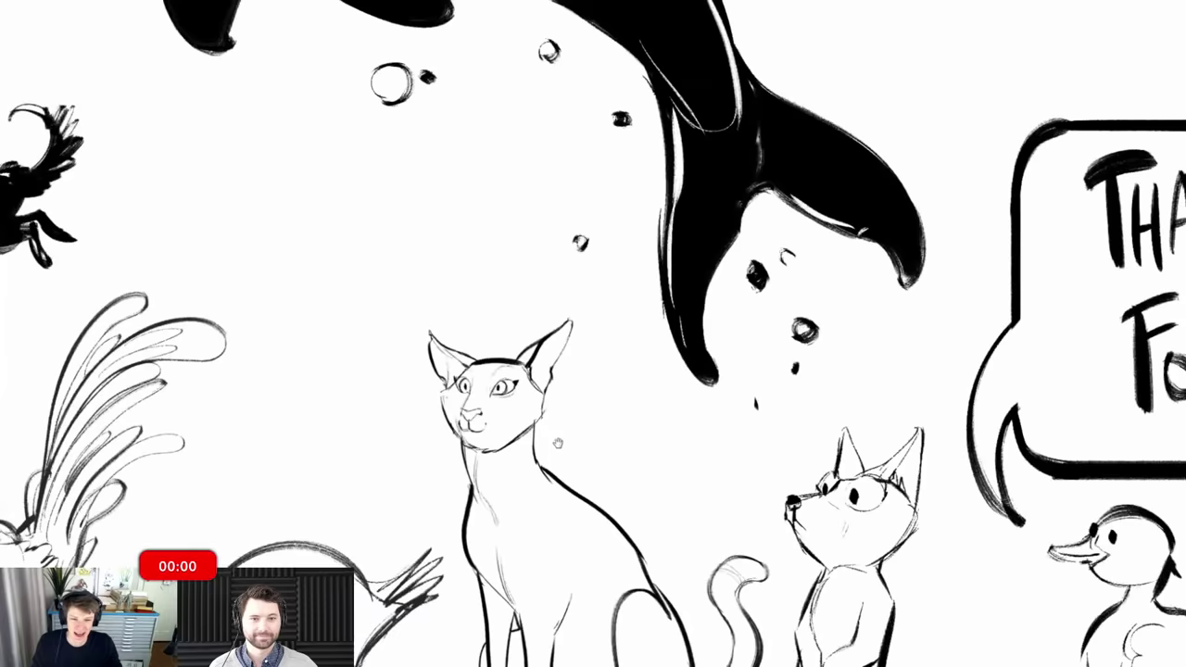
pyautogui.moveTo(593, 363); pyautogui.dragTo(635, 484)
pyautogui.moveTo(441, 303); pyautogui.dragTo(627, 566)
pyautogui.moveTo(556, 440); pyautogui.dragTo(536, 606)
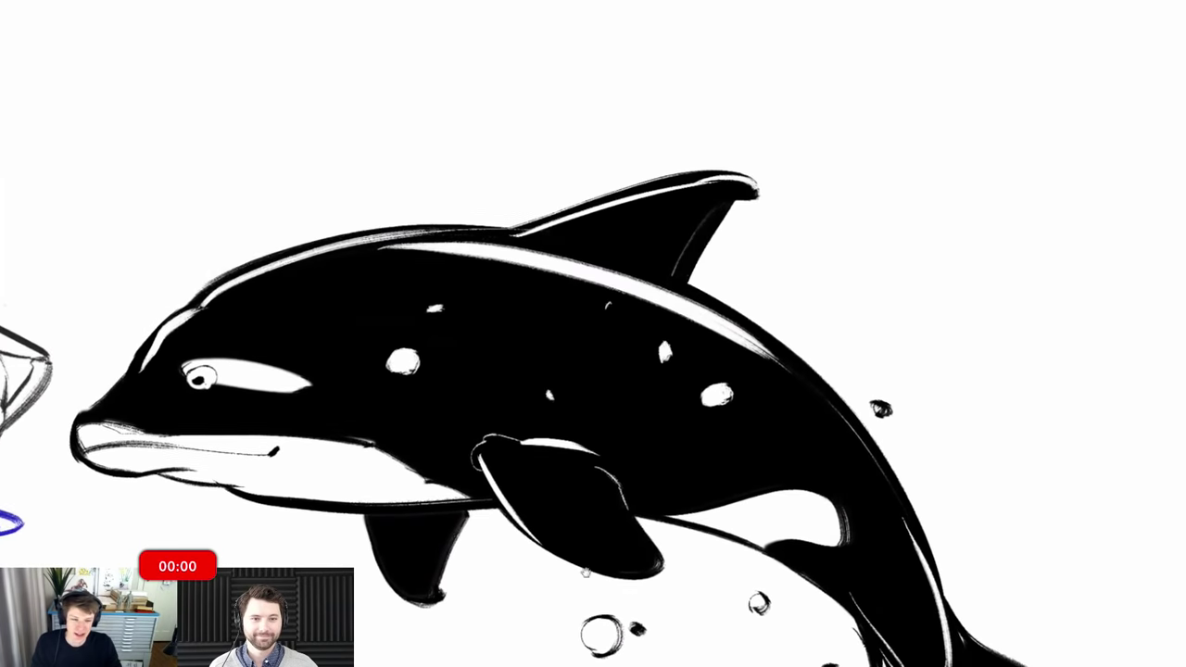
pyautogui.moveTo(675, 507); pyautogui.dragTo(537, 479)
pyautogui.moveTo(605, 548); pyautogui.dragTo(496, 417)
pyautogui.scroll(-10, 497, 417)
pyautogui.hscroll(4, 497, 418)
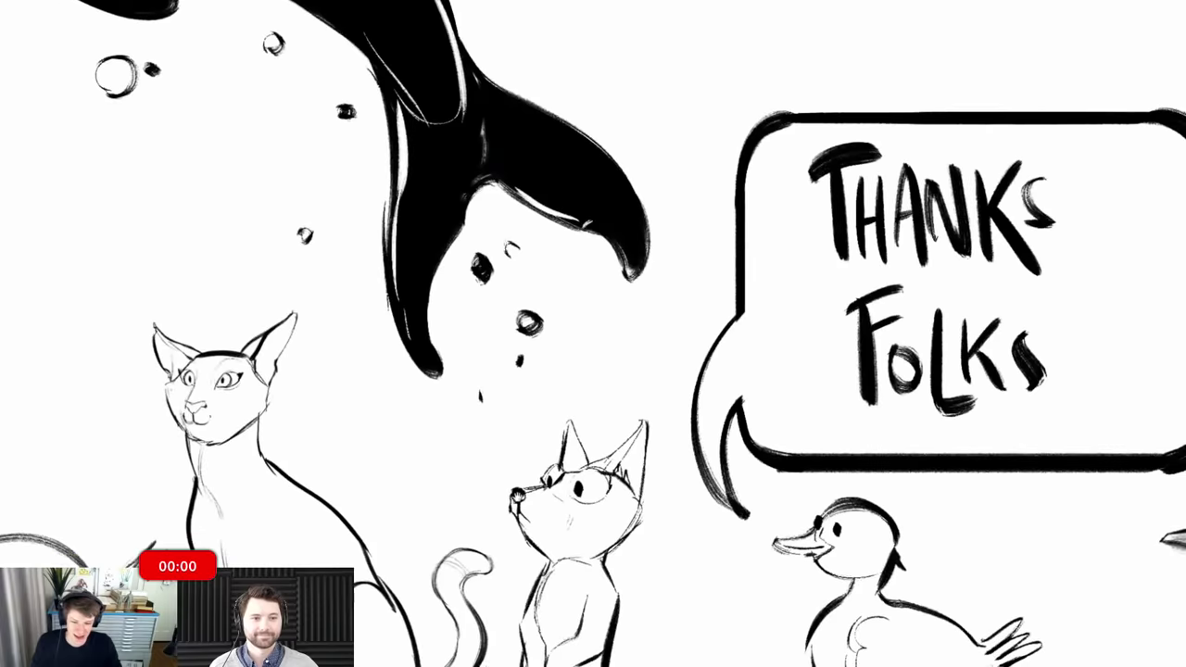
# - Examine the duck with its "Thanks Folks" speech bubble and the shaded wolf at the end of the parade
pyautogui.moveTo(481, 237); pyautogui.dragTo(407, 218)
pyautogui.moveTo(570, 468); pyautogui.dragTo(465, 500)
pyautogui.moveTo(545, 492); pyautogui.dragTo(480, 509)
pyautogui.hscroll(6, 480, 510)
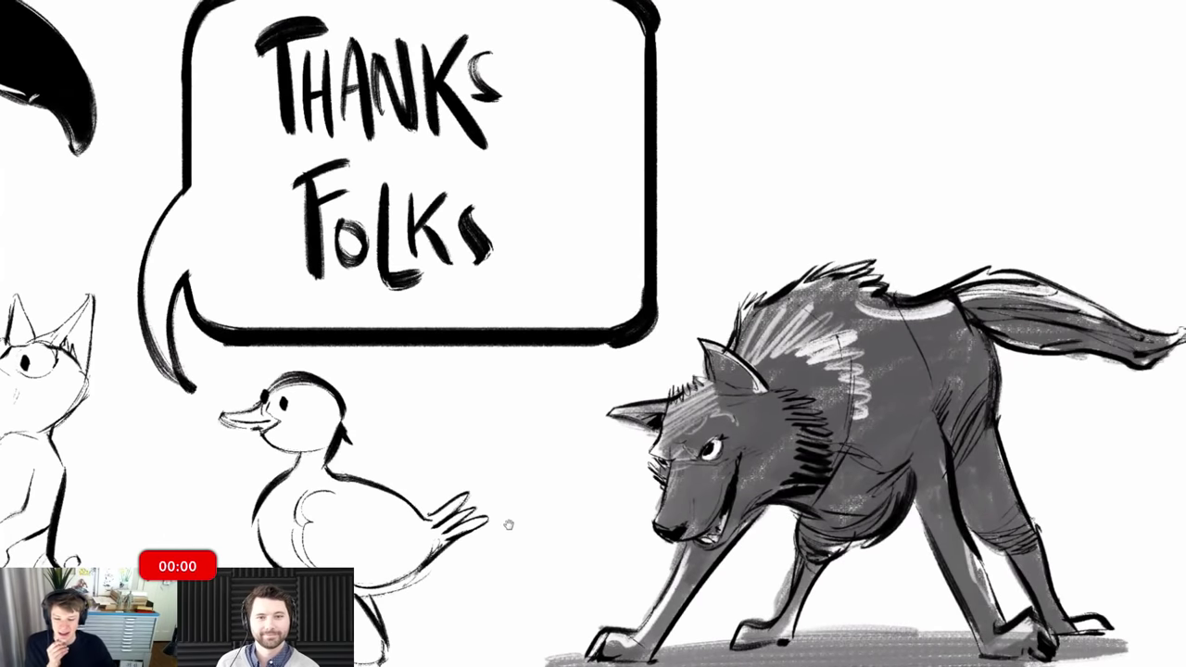
pyautogui.moveTo(508, 524)
pyautogui.mouseDown()
pyautogui.moveTo(482, 525)
pyautogui.moveTo(469, 503)
pyautogui.moveTo(450, 509)
pyautogui.mouseUp()
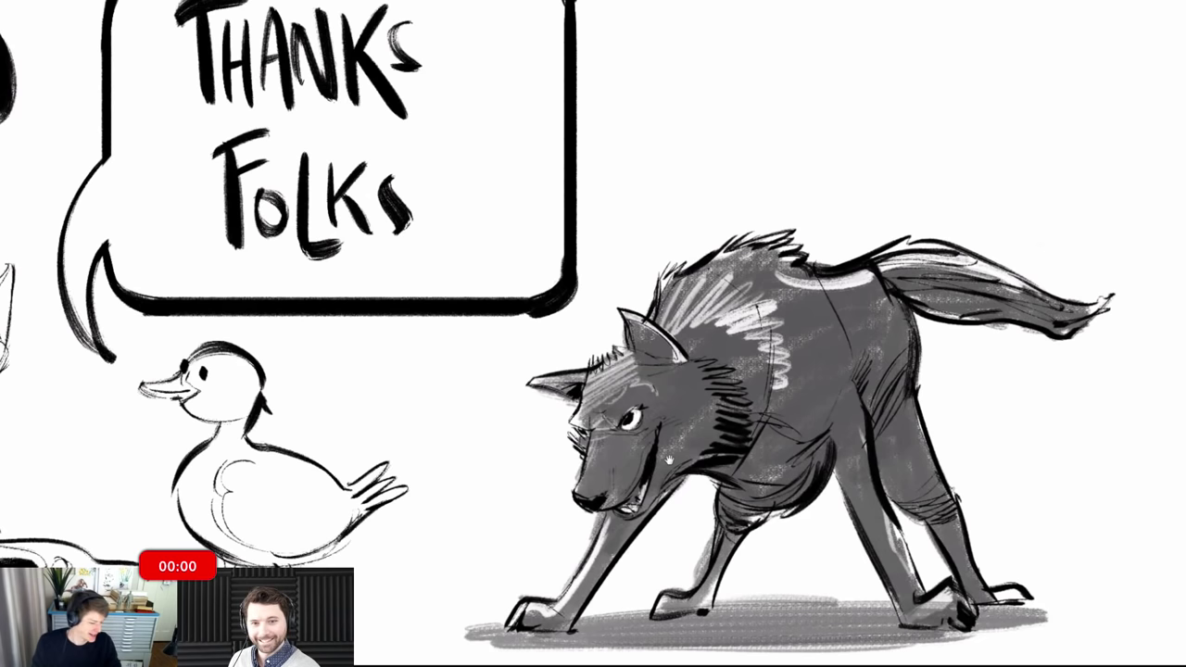
# - Select the wolf, flip it horizontally so it faces away from the duck, and move it to the canvas's right edge
pyautogui.scroll(-5, 665, 460)
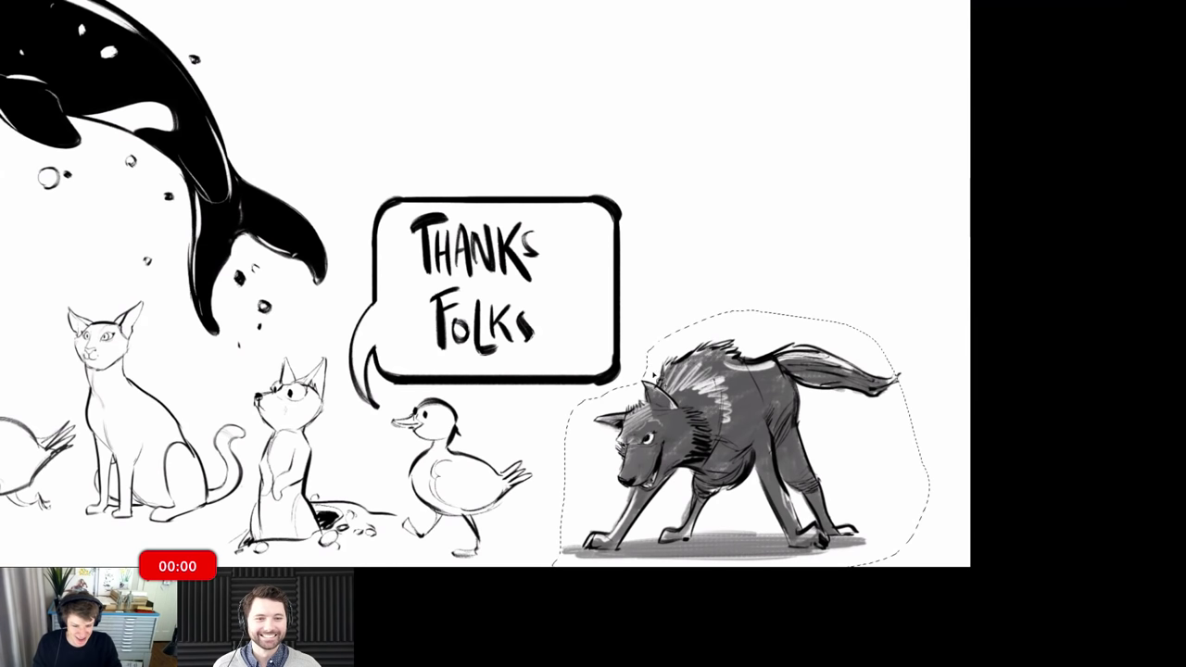
pyautogui.hotkey('ctrl', 'shift', 'h')
pyautogui.moveTo(808, 444); pyautogui.dragTo(864, 445)
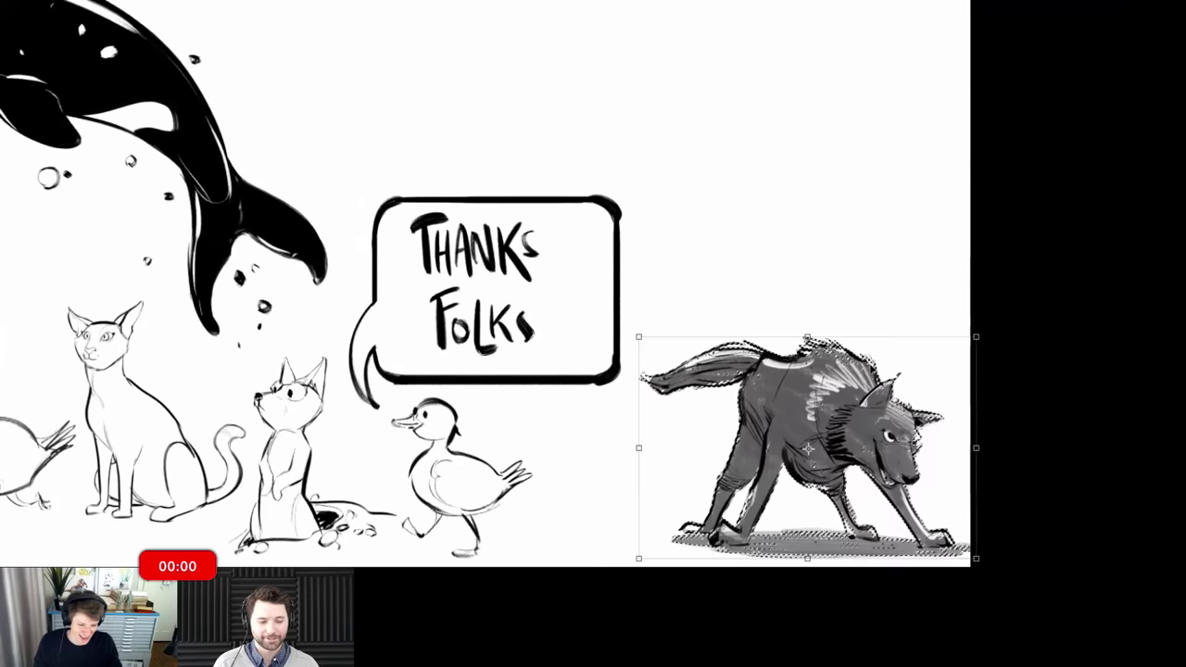
# - Fit the entire parade illustration to the view and display it full screen without the interface
pyautogui.scroll(-5, 485, 284)
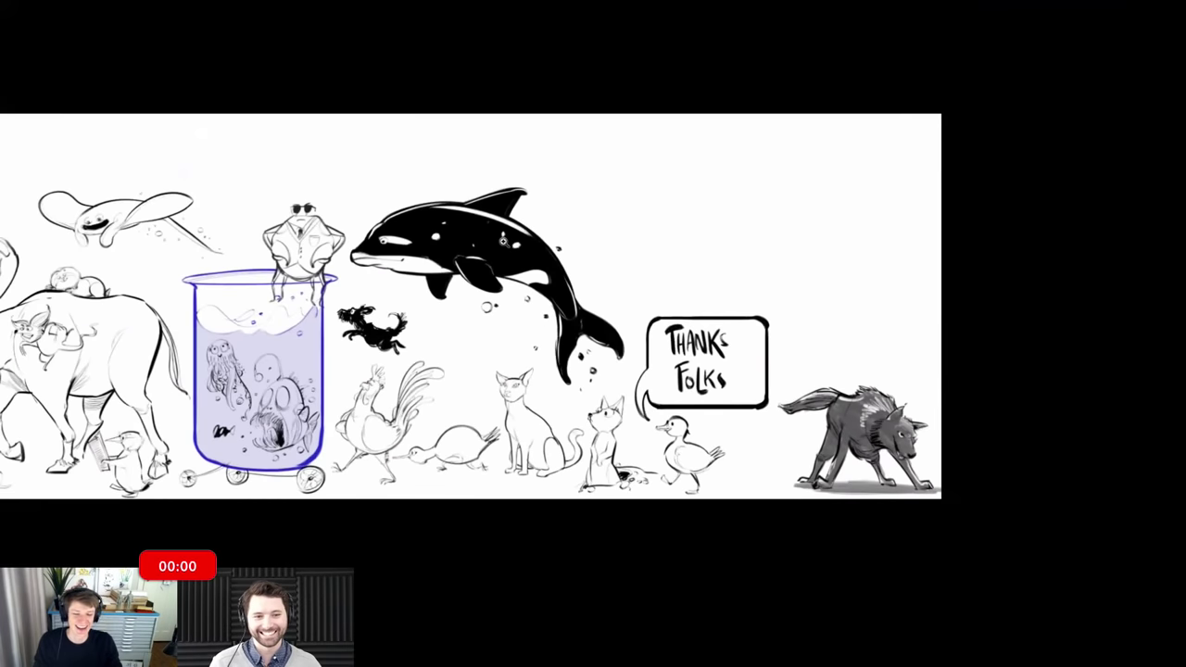
pyautogui.scroll(5, 541, 255)
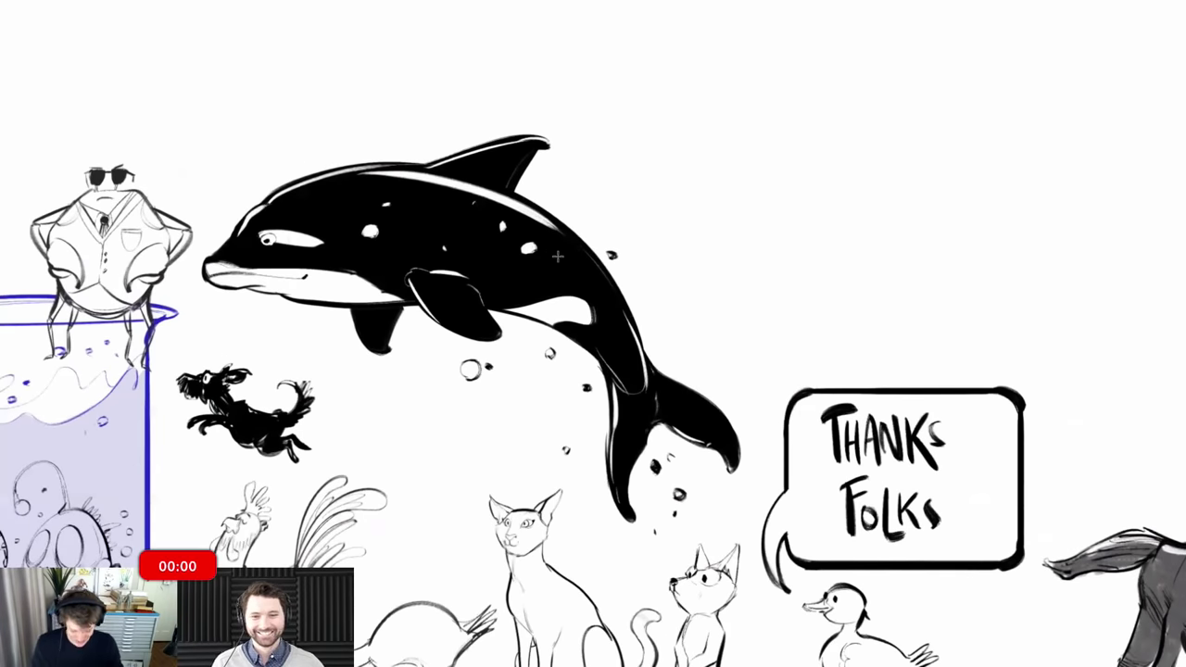
pyautogui.press('f')
pyautogui.press('super+0')
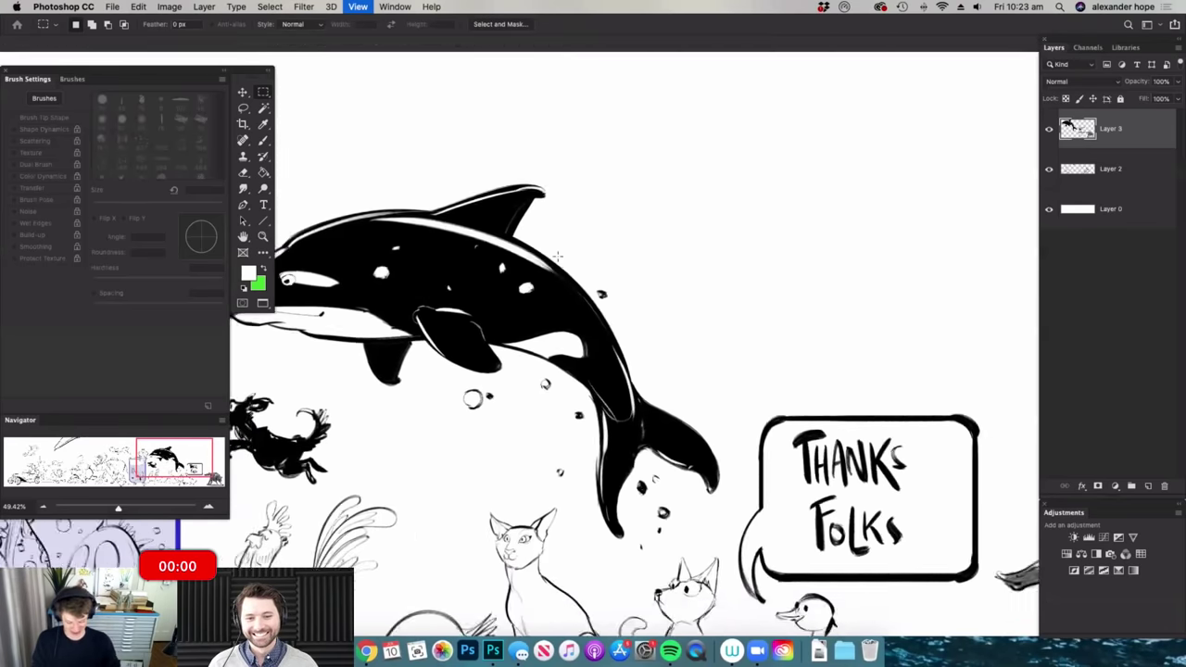
pyautogui.press('f')
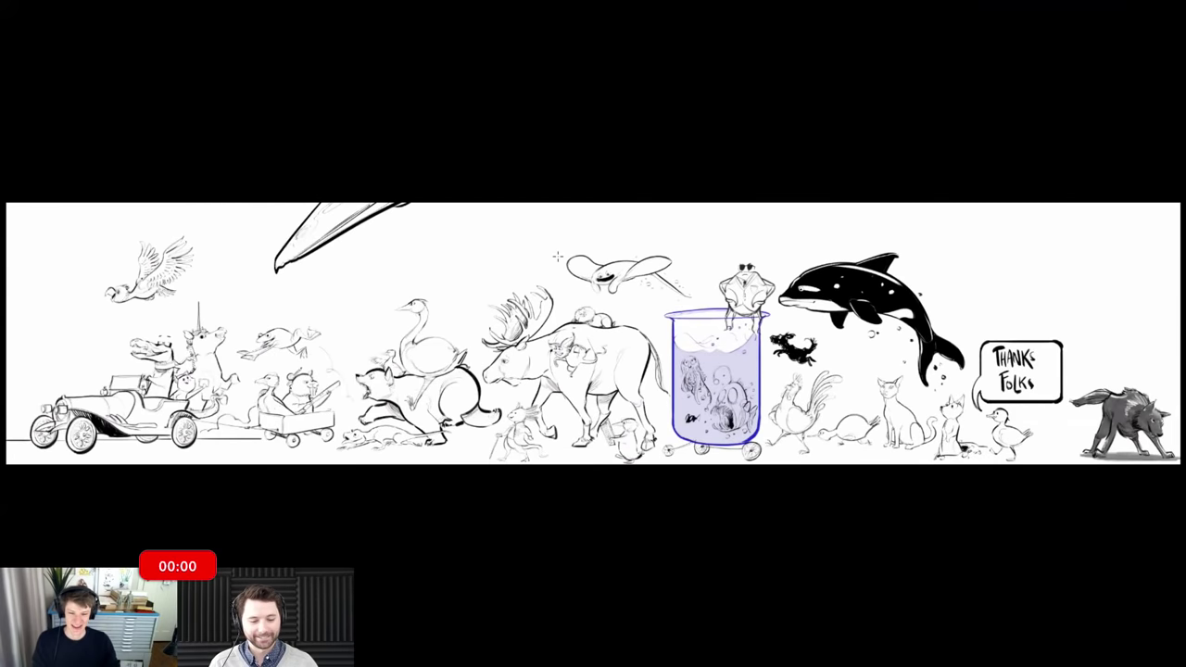